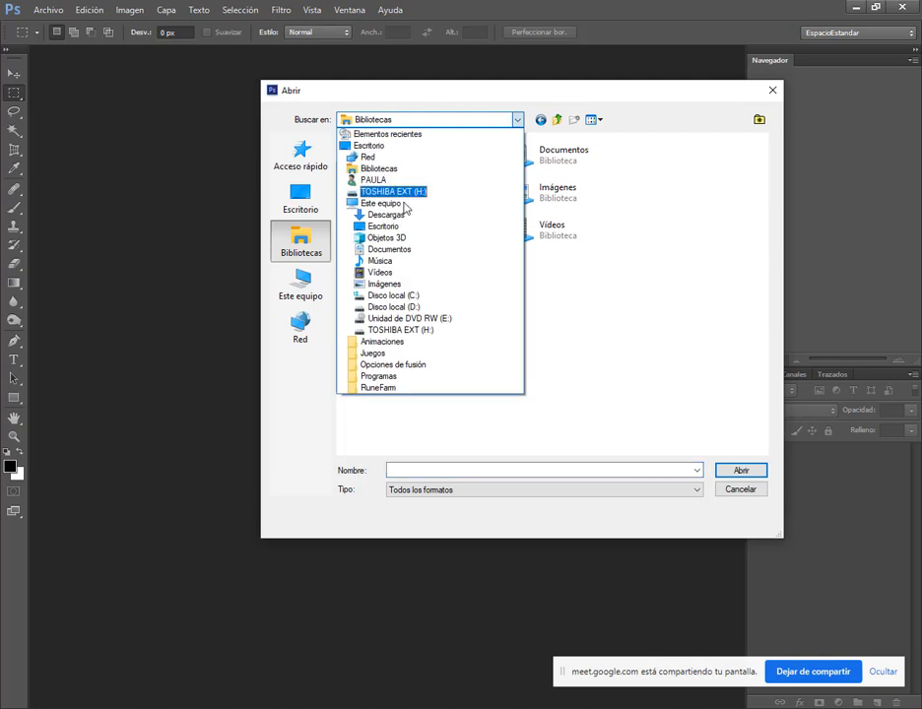
Open Modos de Fusión.psd from the Descargas folder.
{"action": "left_click", "coordinate": [403, 217]}
{"action": "left_click", "coordinate": [398, 202]}
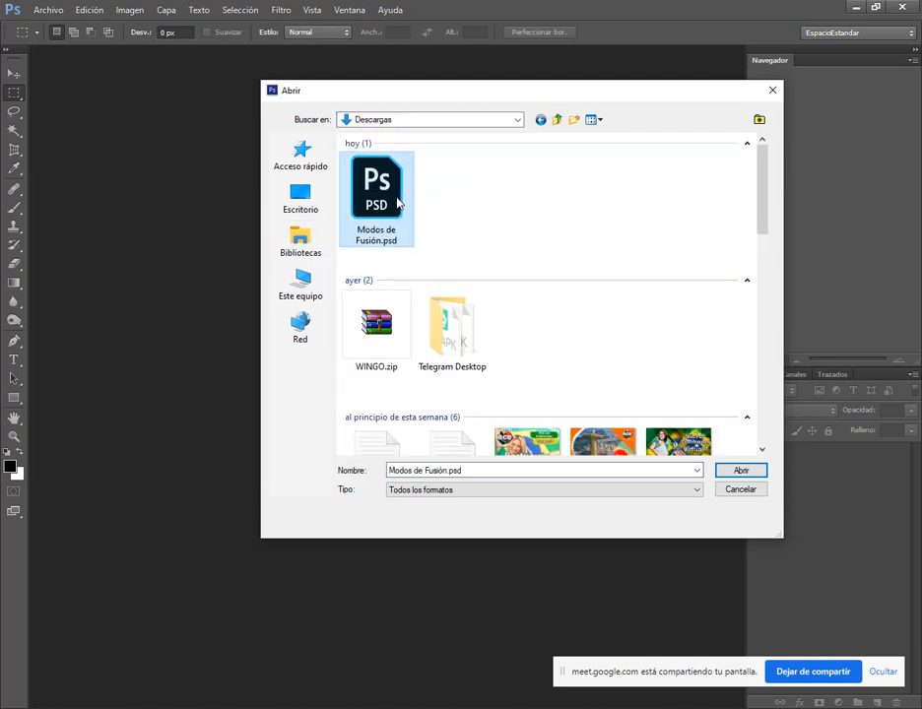
{"action": "left_click", "coordinate": [740, 469]}
{"action": "left_click", "coordinate": [497, 350]}
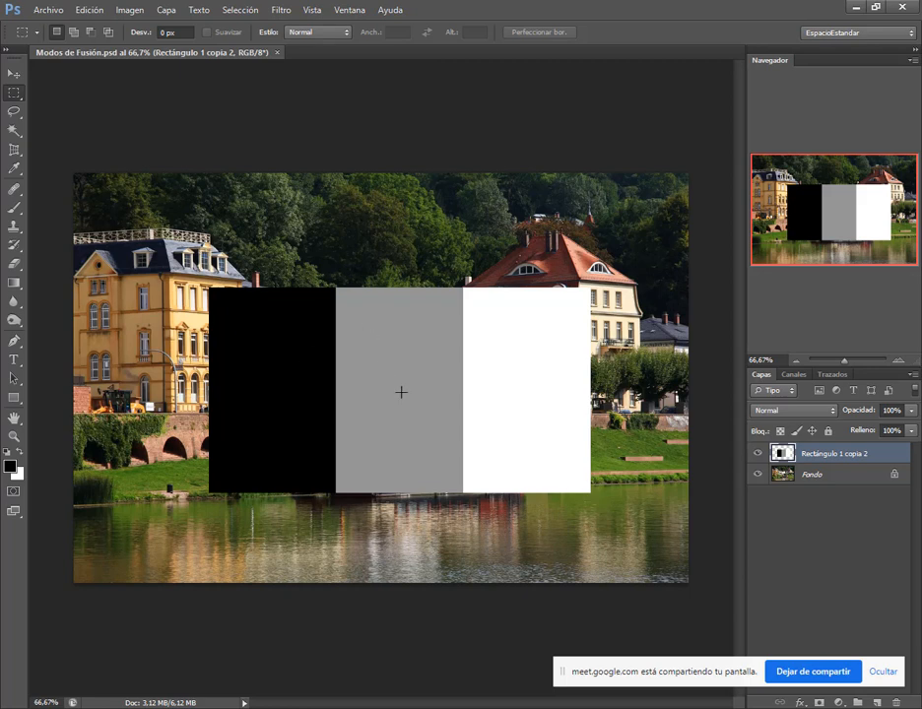
Nudge the black, grey and white rectangle layer slightly and scale it proportionally to about 125% around its centre.
{"action": "left_click", "coordinate": [13, 73]}
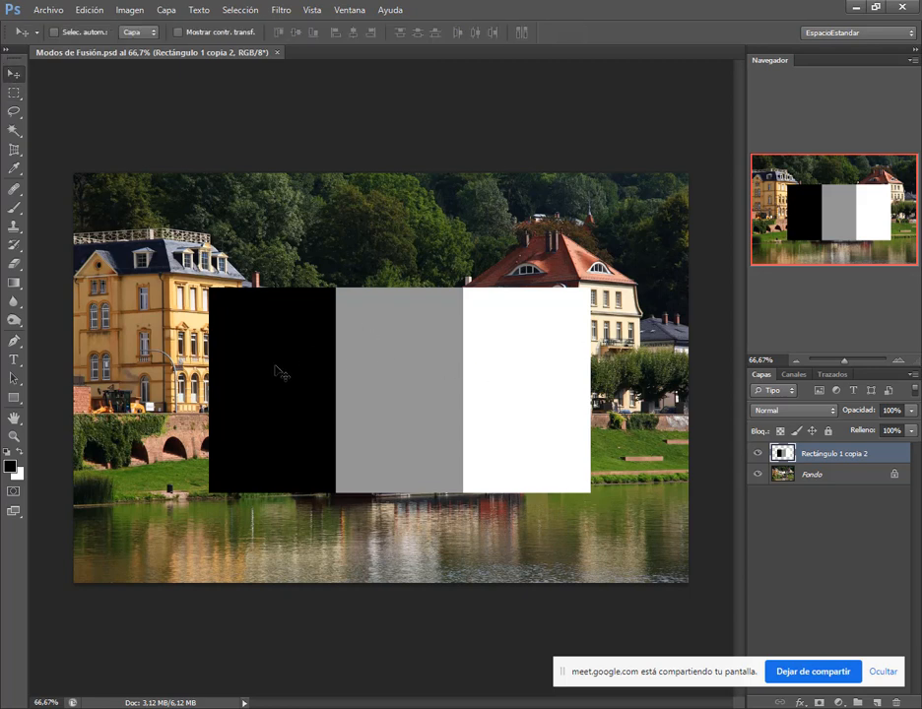
{"action": "mouse_move", "coordinate": [489, 393]}
{"action": "left_mouse_down"}
{"action": "mouse_move", "coordinate": [490, 379]}
{"action": "mouse_move", "coordinate": [490, 393]}
{"action": "left_mouse_up"}
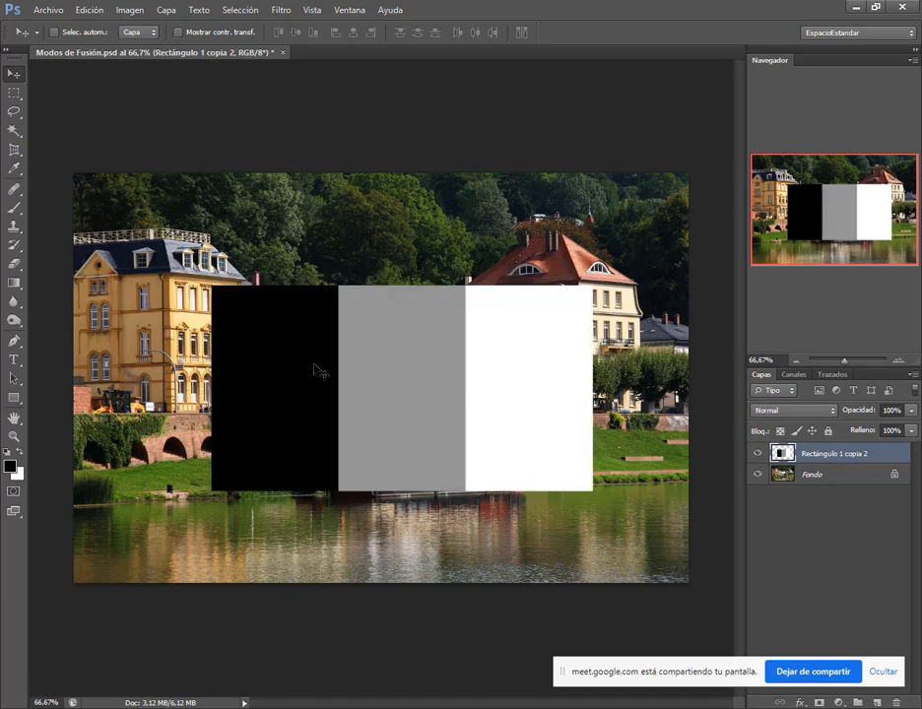
{"action": "key", "text": "ctrl+t"}
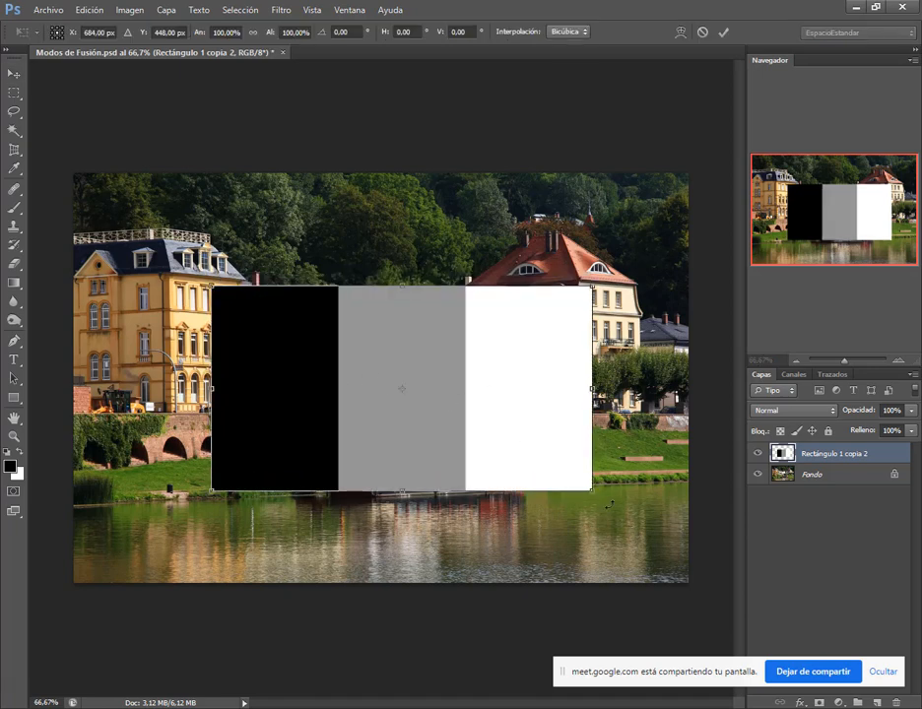
{"action": "left_click_drag", "start_coordinate": [588, 493], "coordinate": [632, 523]}
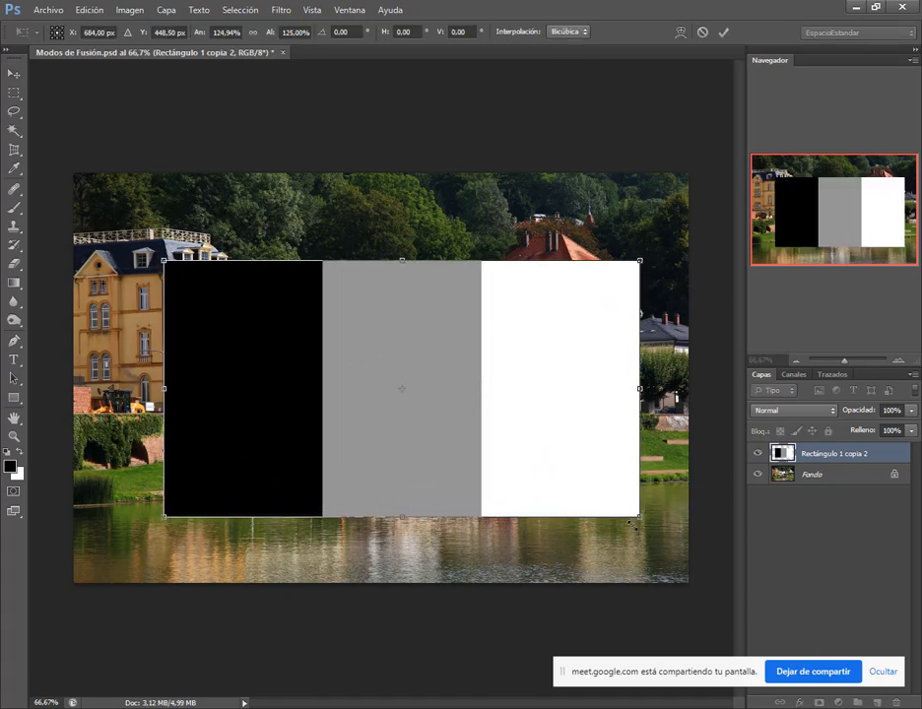
{"action": "key", "text": "Return"}
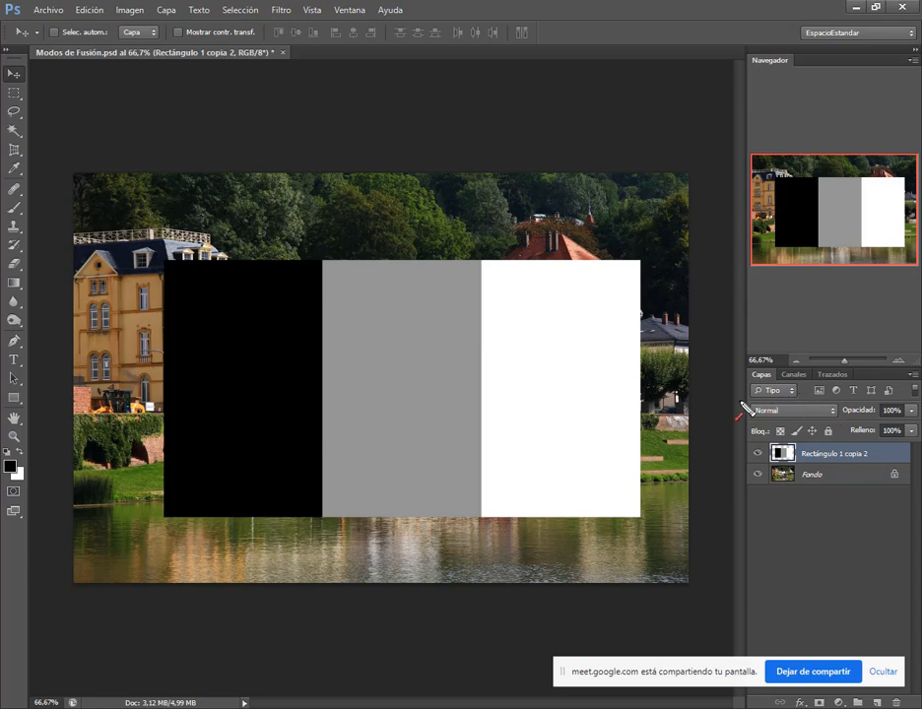
{"action": "mouse_move", "coordinate": [691, 366]}
{"action": "left_mouse_down"}
{"action": "mouse_move", "coordinate": [745, 407]}
{"action": "mouse_move", "coordinate": [815, 434]}
{"action": "mouse_move", "coordinate": [851, 429]}
{"action": "left_mouse_up"}
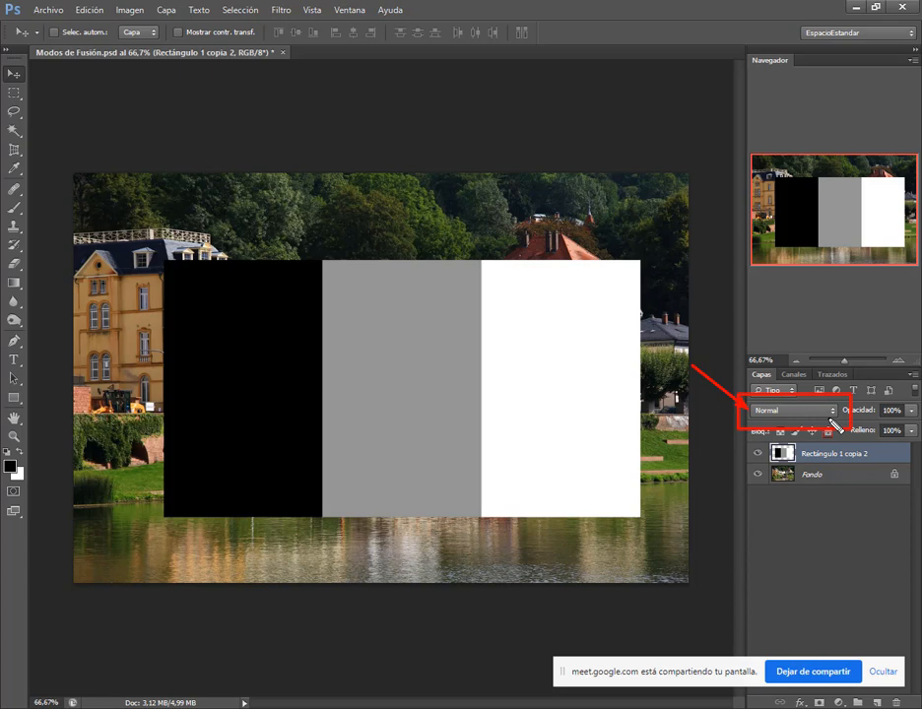
{"action": "key", "text": "f"}
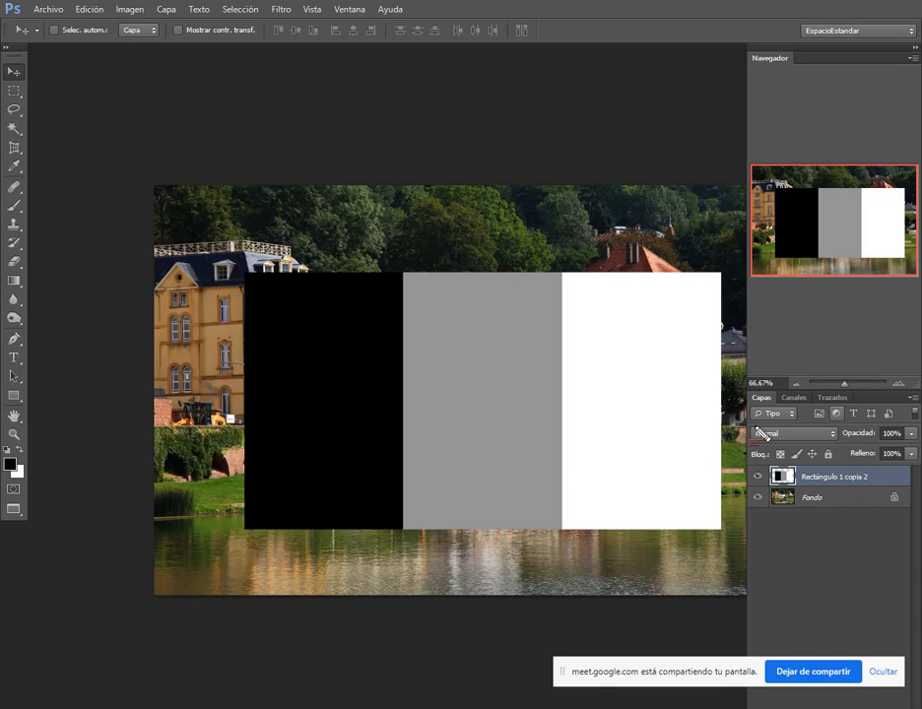
{"action": "left_click", "coordinate": [14, 509]}
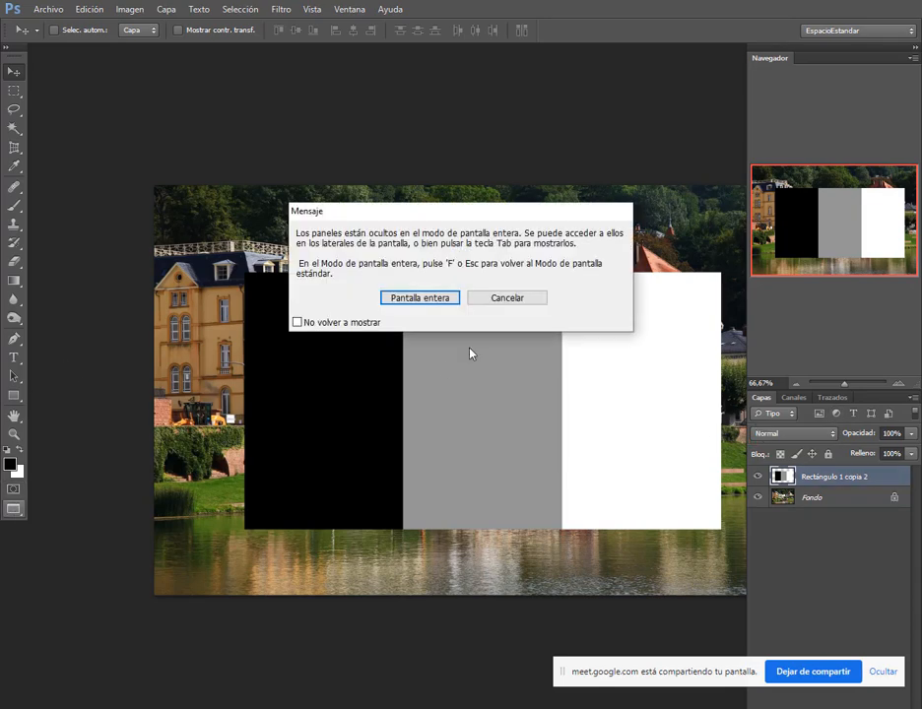
{"action": "left_click", "coordinate": [514, 297]}
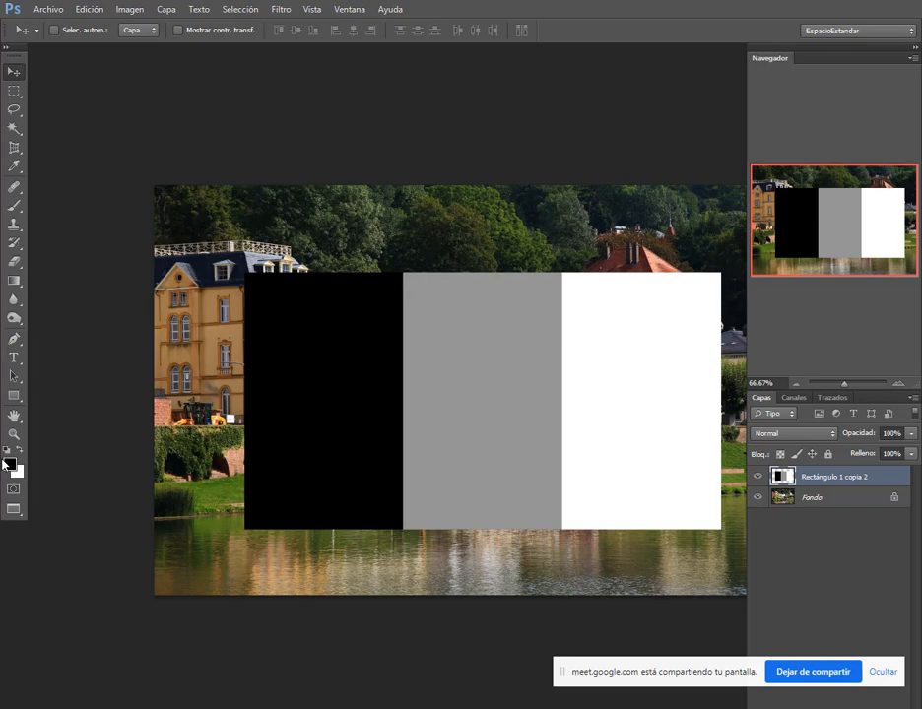
{"action": "key", "text": "f"}
{"action": "key", "text": "f"}
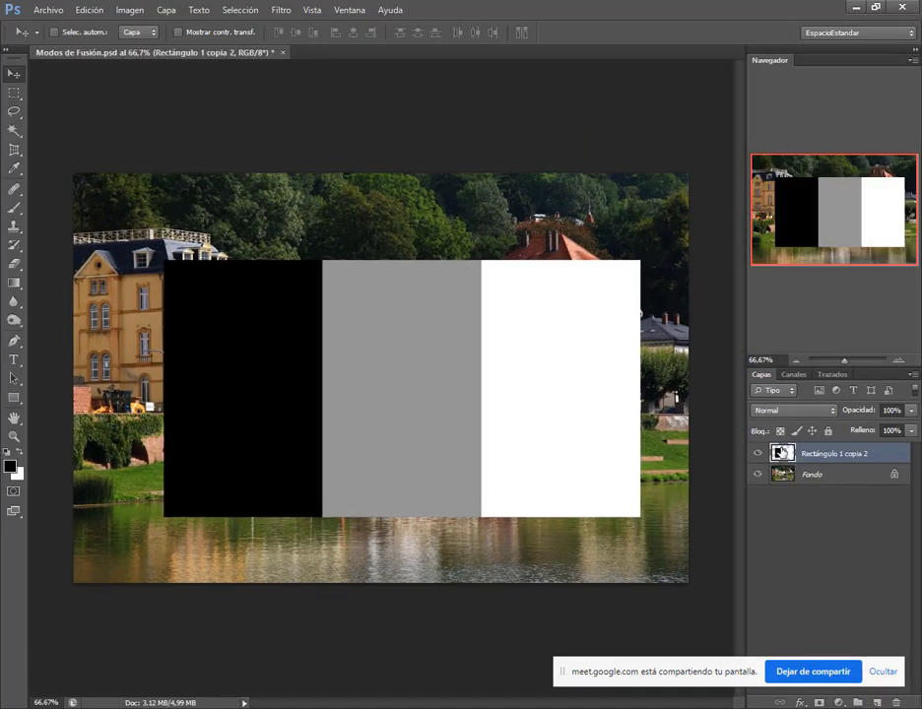
Hide the meet.google.com screen-sharing notice.
{"action": "left_click", "coordinate": [897, 672]}
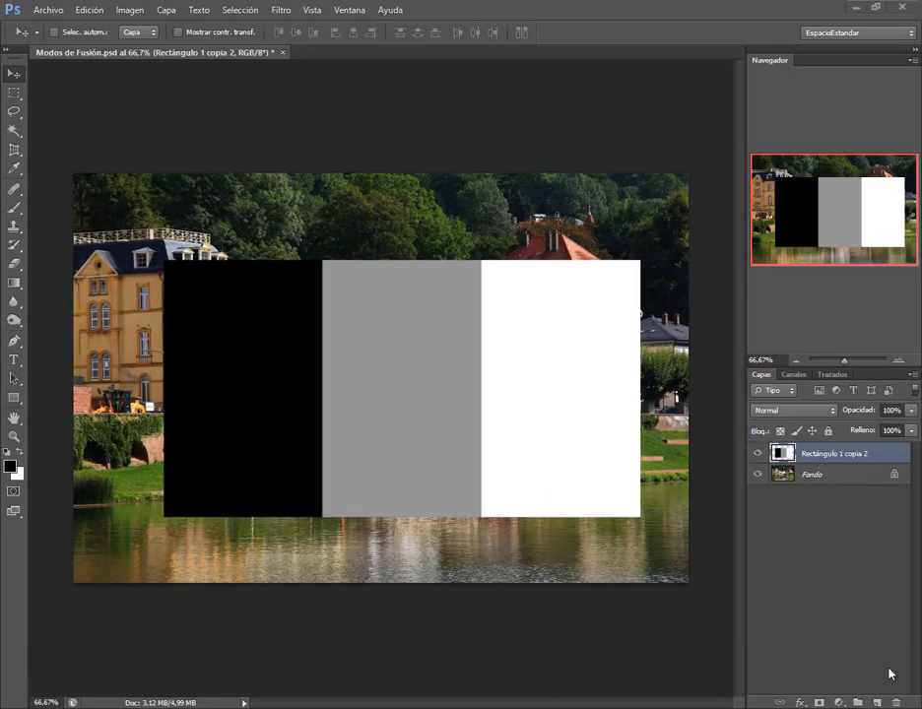
Examine the darkening, lightening and contrast groups among the blend modes available for the rectangle layer.
{"action": "left_click", "coordinate": [801, 415]}
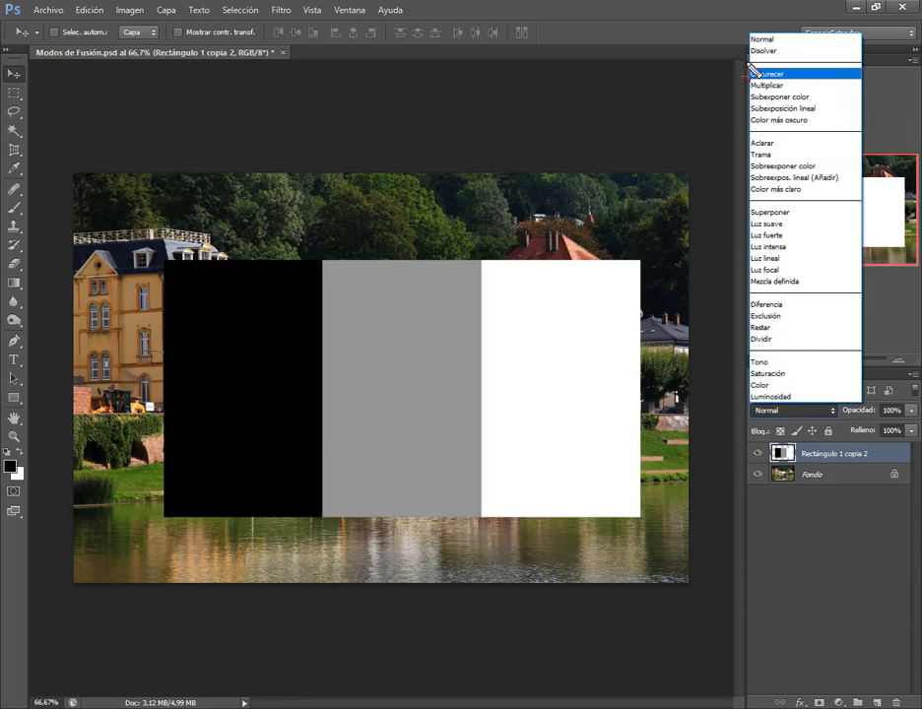
{"action": "mouse_move", "coordinate": [746, 63]}
{"action": "left_mouse_down"}
{"action": "mouse_move", "coordinate": [793, 120]}
{"action": "mouse_move", "coordinate": [864, 132]}
{"action": "left_mouse_up"}
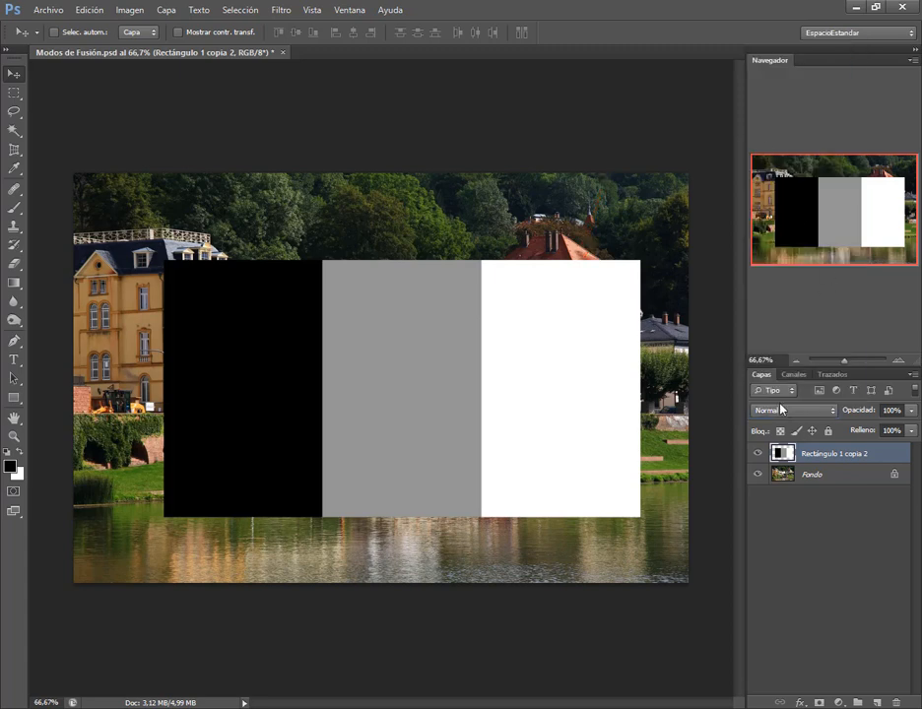
{"action": "left_click", "coordinate": [780, 409]}
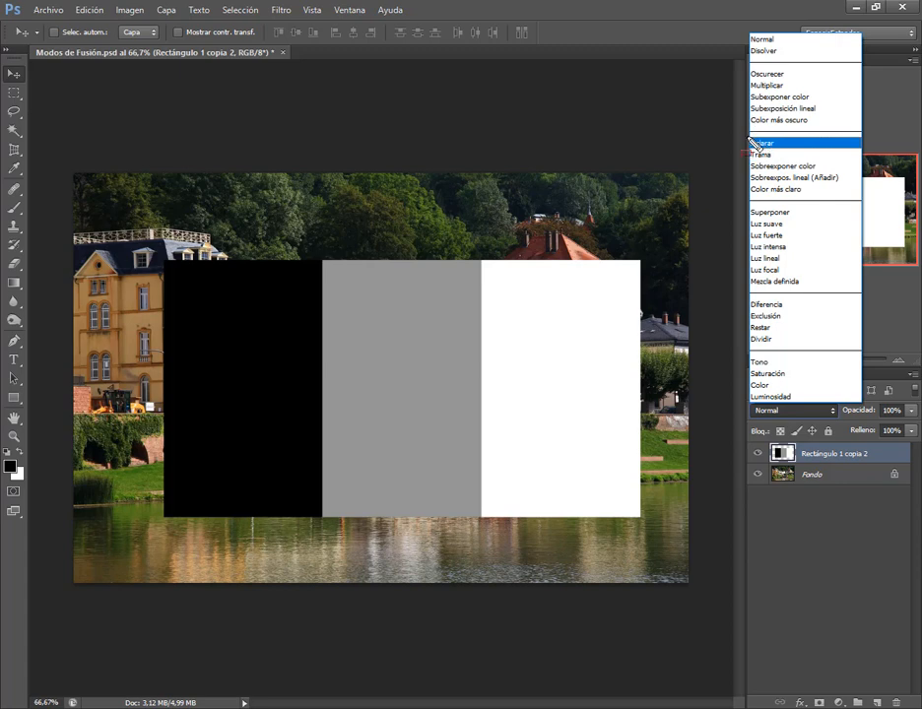
{"action": "left_click_drag", "start_coordinate": [747, 132], "coordinate": [858, 196]}
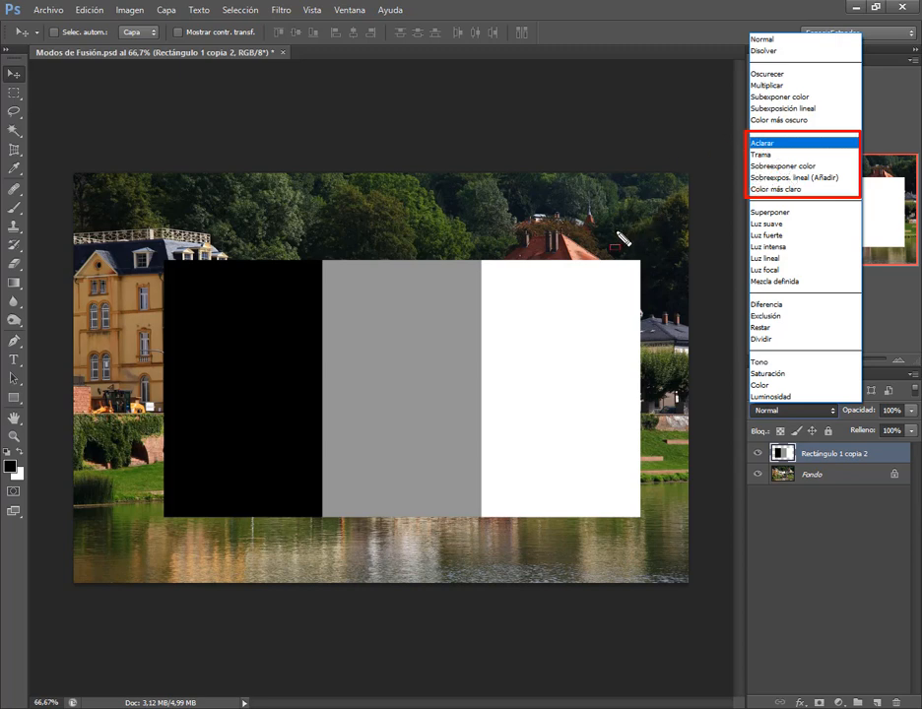
{"action": "left_click_drag", "start_coordinate": [311, 181], "coordinate": [287, 244]}
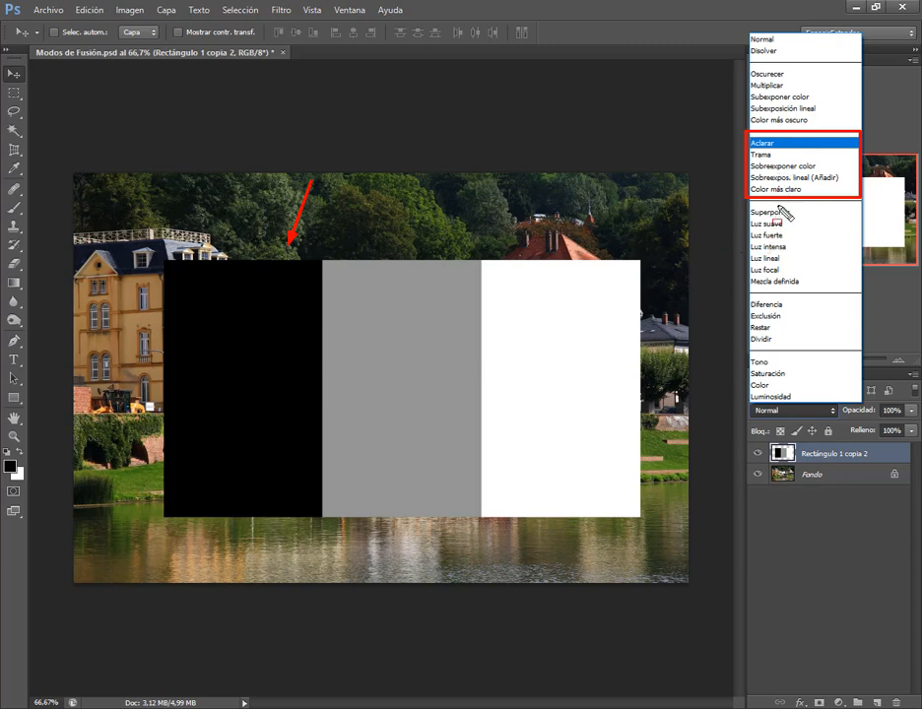
{"action": "mouse_move", "coordinate": [745, 200]}
{"action": "left_mouse_down"}
{"action": "mouse_move", "coordinate": [825, 291]}
{"action": "mouse_move", "coordinate": [862, 293]}
{"action": "left_mouse_up"}
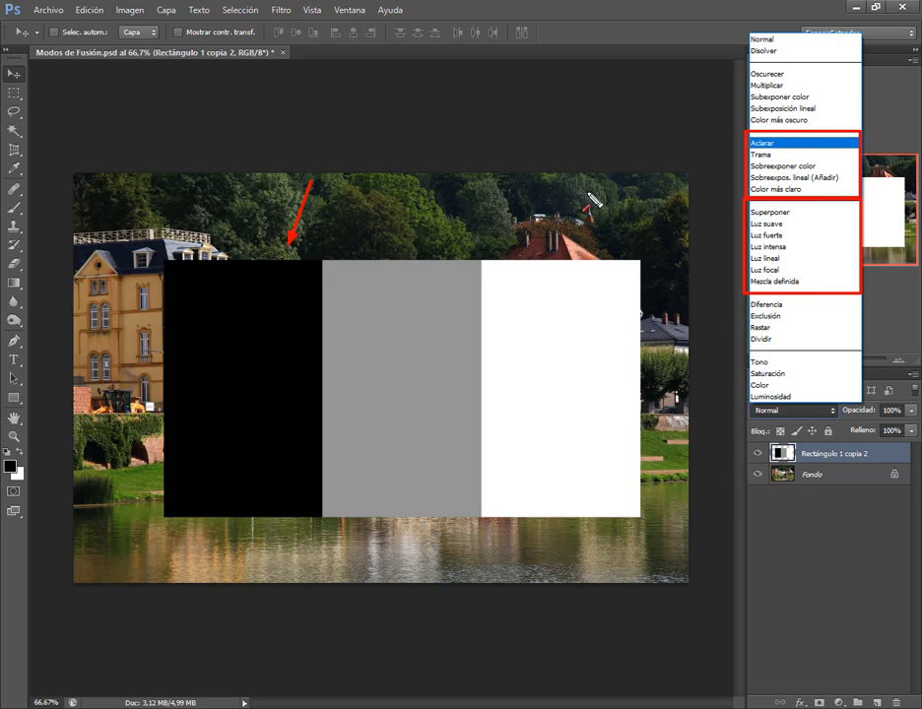
{"action": "left_click_drag", "start_coordinate": [555, 175], "coordinate": [569, 258]}
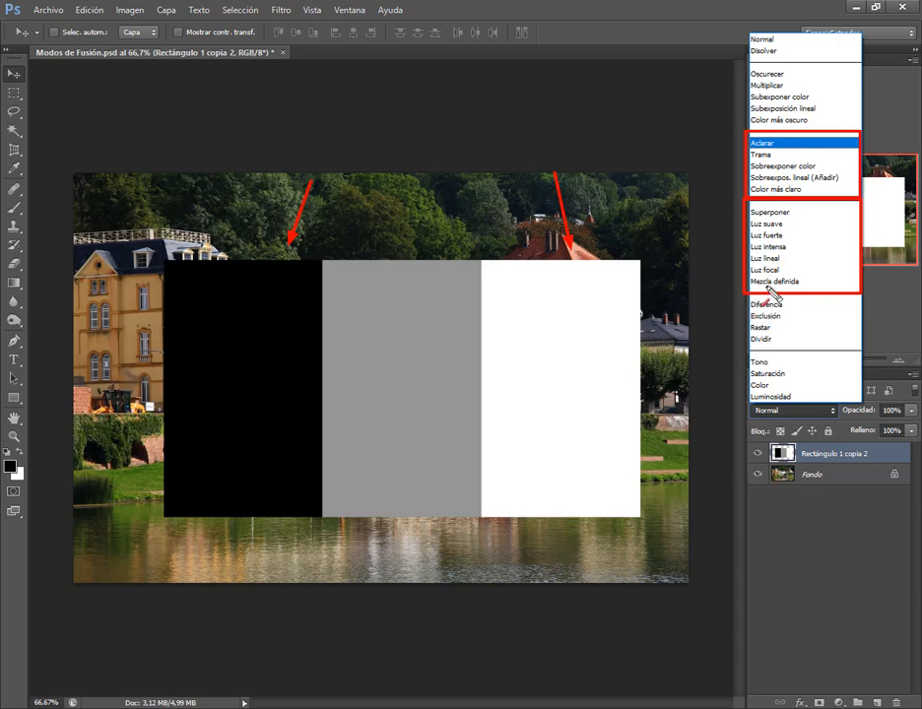
{"action": "key", "text": "Escape"}
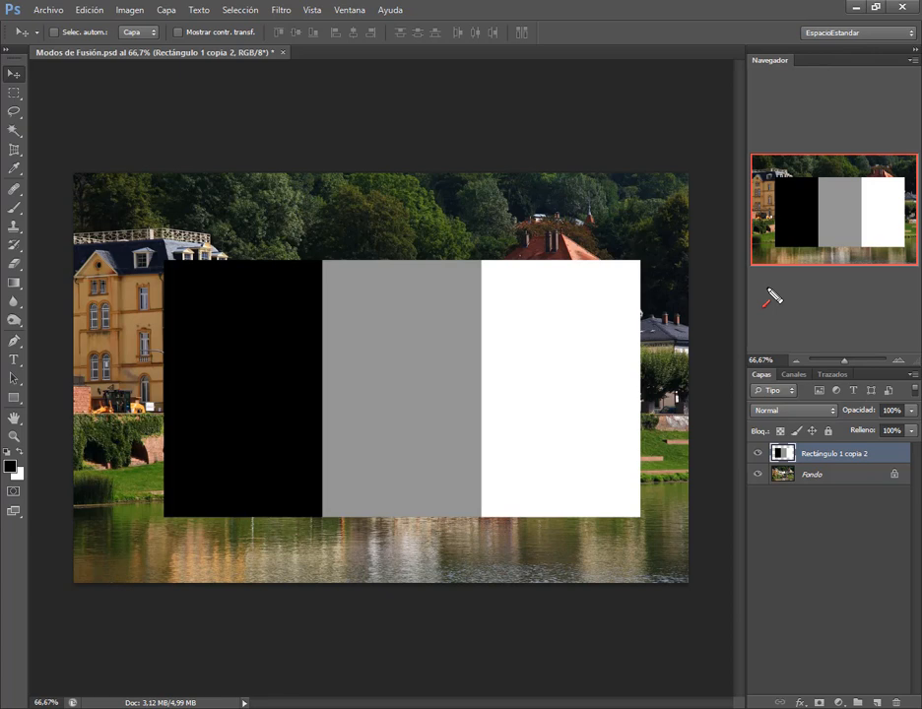
Set the rectangle layer's blend mode to Oscurecer and move its strips right and back left over the houses.
{"action": "left_click", "coordinate": [767, 411]}
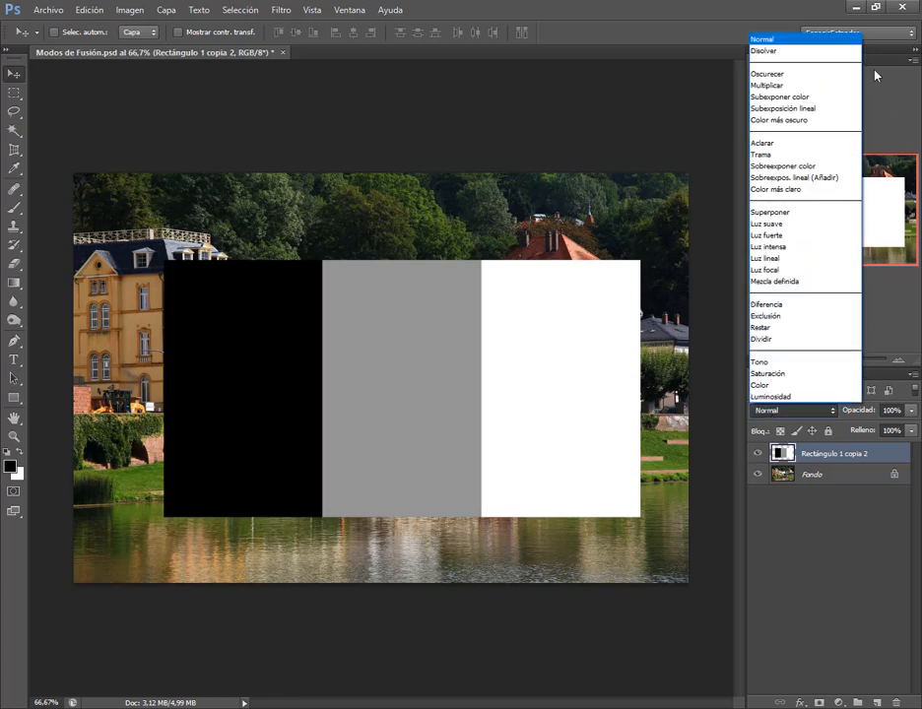
{"action": "left_click", "coordinate": [802, 75]}
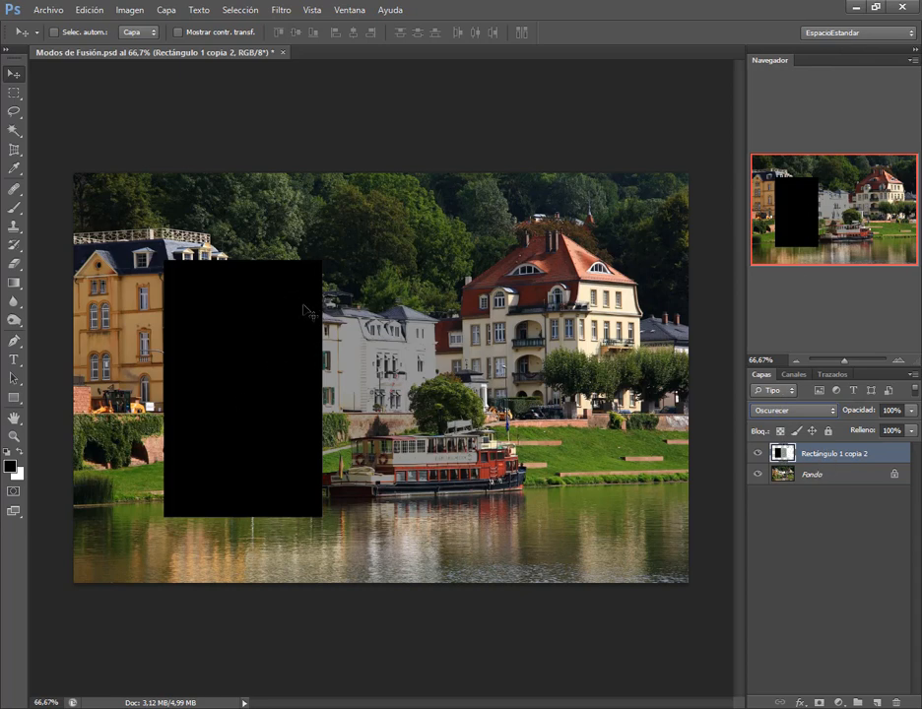
{"action": "mouse_move", "coordinate": [281, 335]}
{"action": "left_mouse_down"}
{"action": "mouse_move", "coordinate": [291, 329]}
{"action": "mouse_move", "coordinate": [284, 335]}
{"action": "left_mouse_up"}
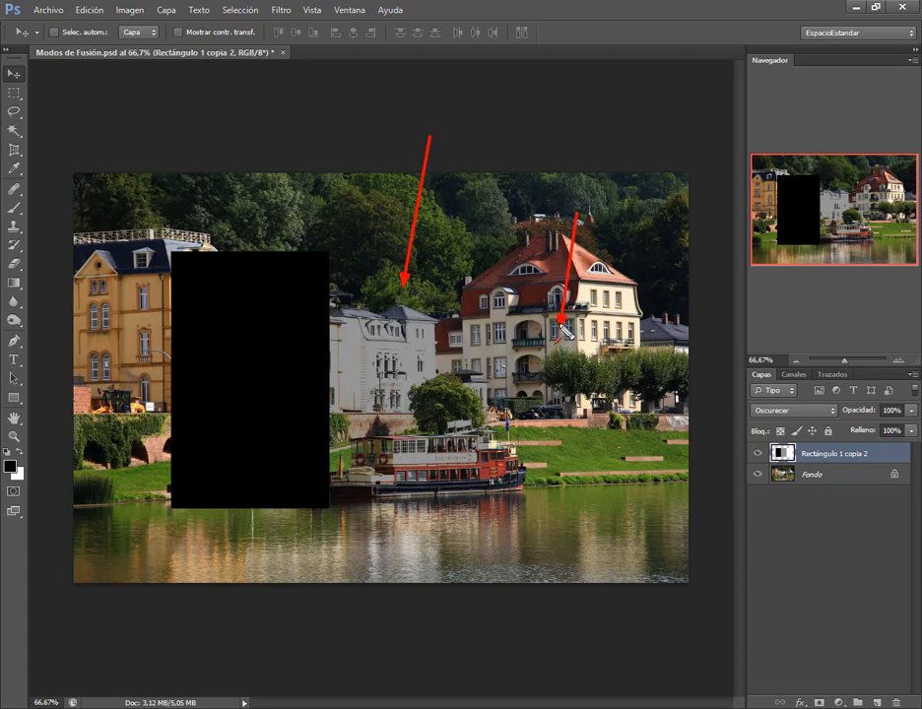
{"action": "left_click_drag", "start_coordinate": [371, 341], "coordinate": [419, 370]}
{"action": "left_click_drag", "start_coordinate": [364, 332], "coordinate": [434, 349]}
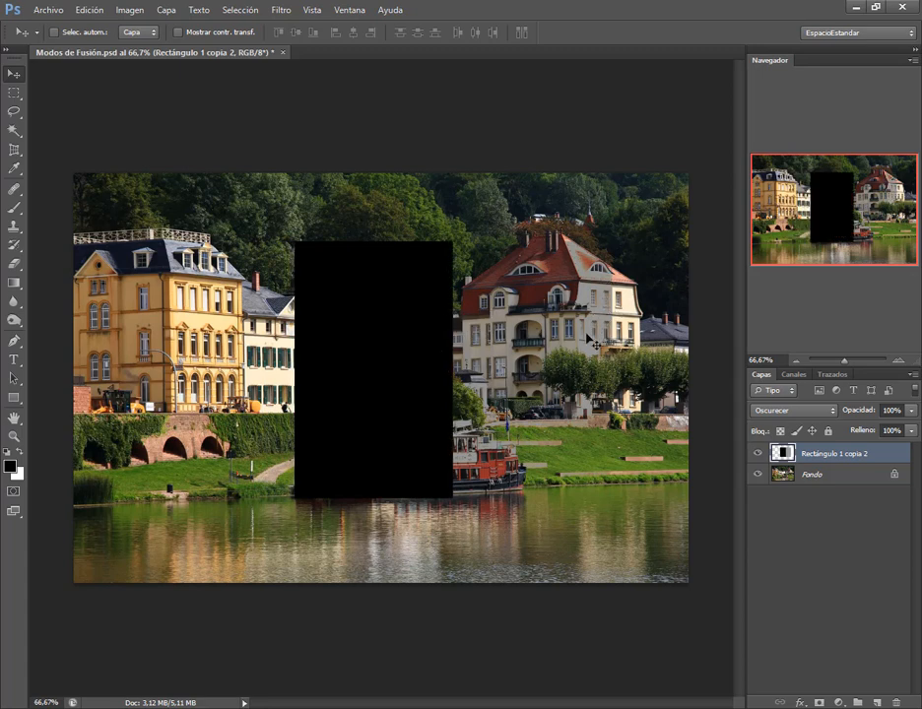
{"action": "left_click_drag", "start_coordinate": [588, 339], "coordinate": [472, 346]}
Change the blend mode of the Rectángulo 1 copia 2 layer to Multiplicar.
{"action": "left_click", "coordinate": [809, 409]}
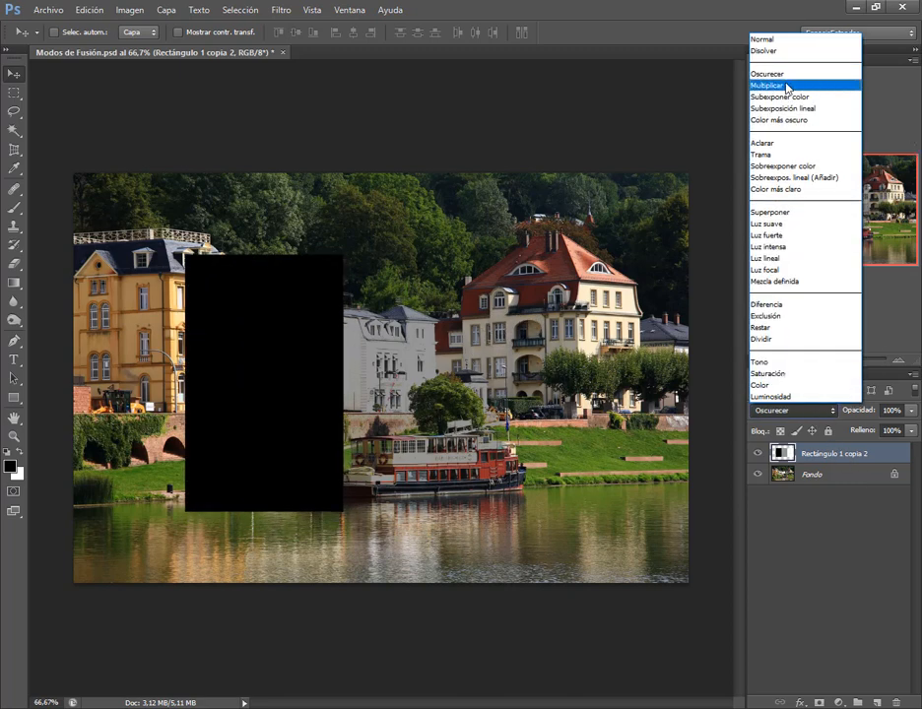
{"action": "left_click", "coordinate": [786, 88]}
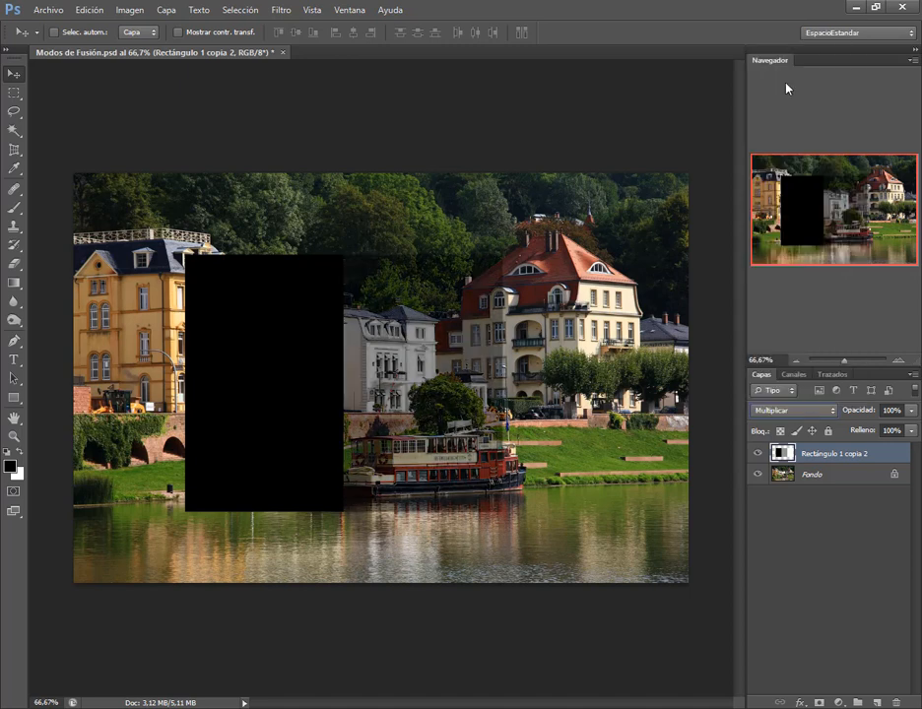
{"action": "left_click", "coordinate": [792, 412]}
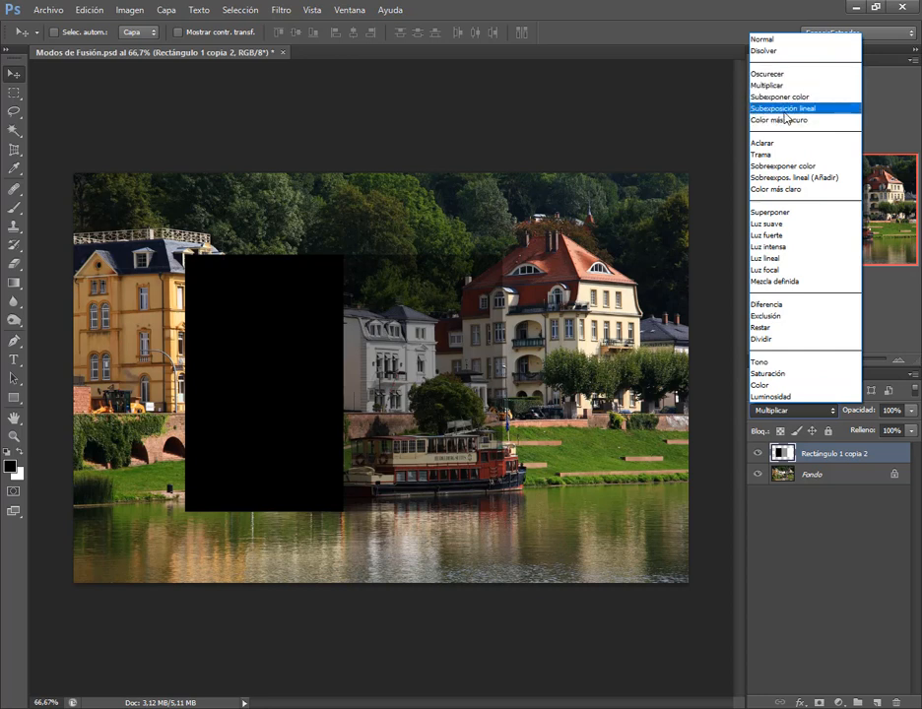
{"action": "left_click", "coordinate": [784, 89]}
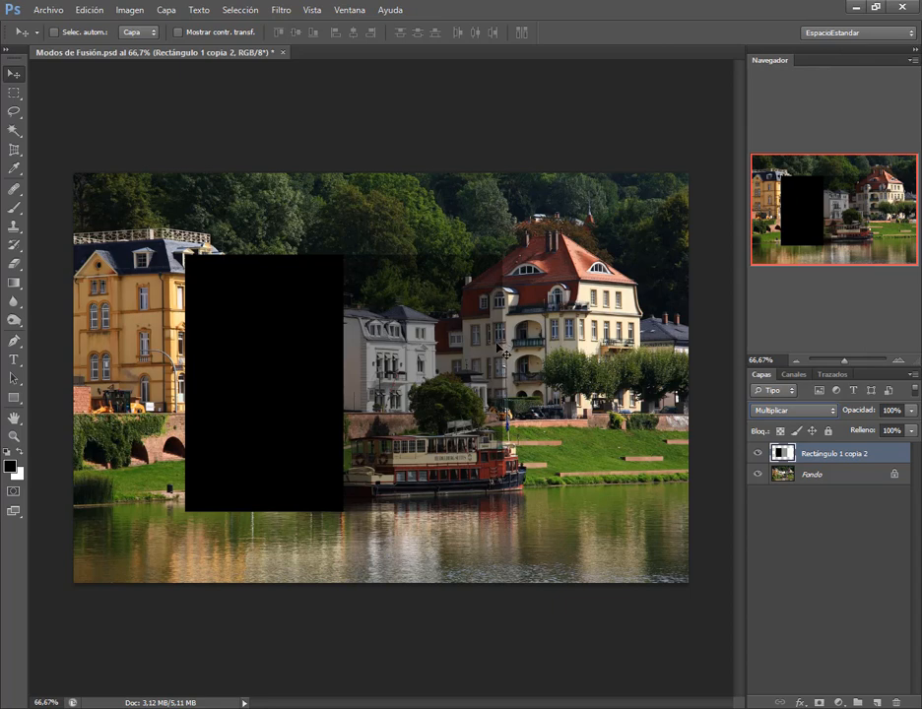
Move the multiplied strips across the photo in both directions, leaving the black strip beside the yellow house and the grey one over the boat.
{"action": "left_click_drag", "start_coordinate": [497, 362], "coordinate": [497, 357]}
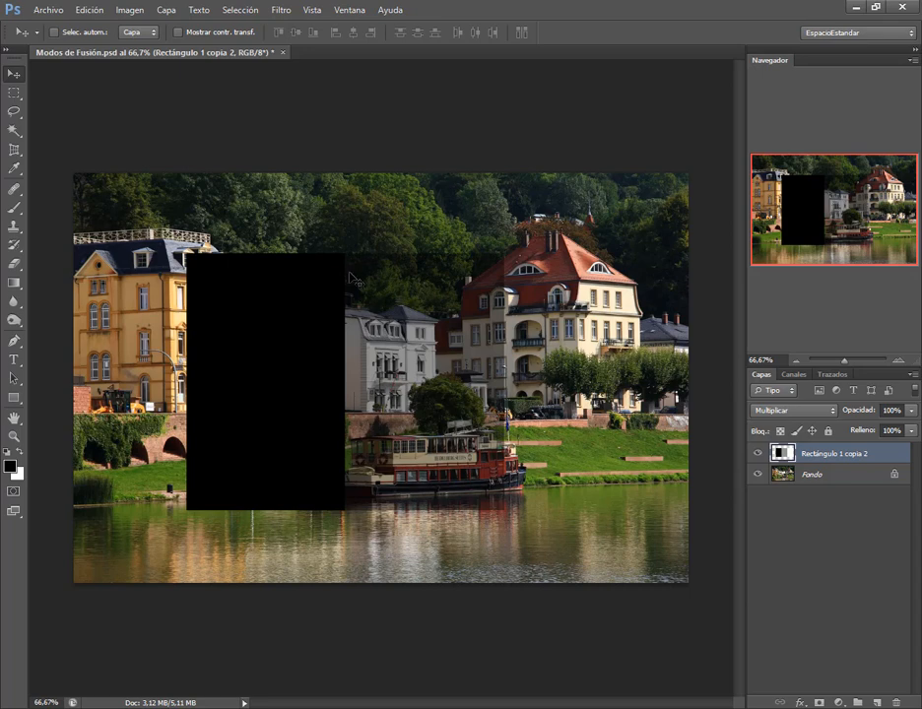
{"action": "left_click_drag", "start_coordinate": [434, 366], "coordinate": [573, 362]}
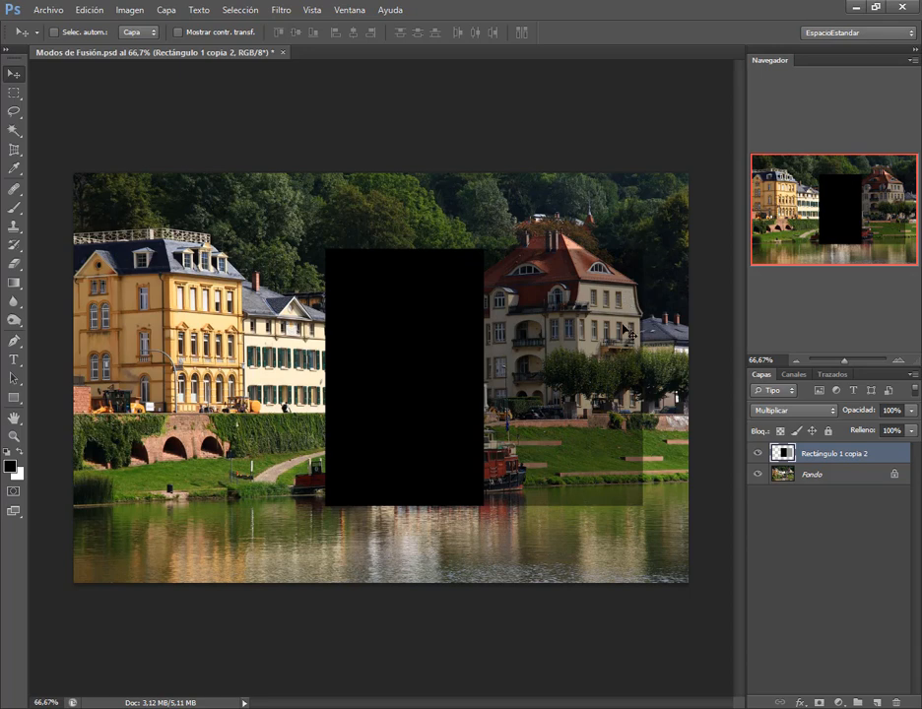
{"action": "left_click_drag", "start_coordinate": [610, 287], "coordinate": [272, 277]}
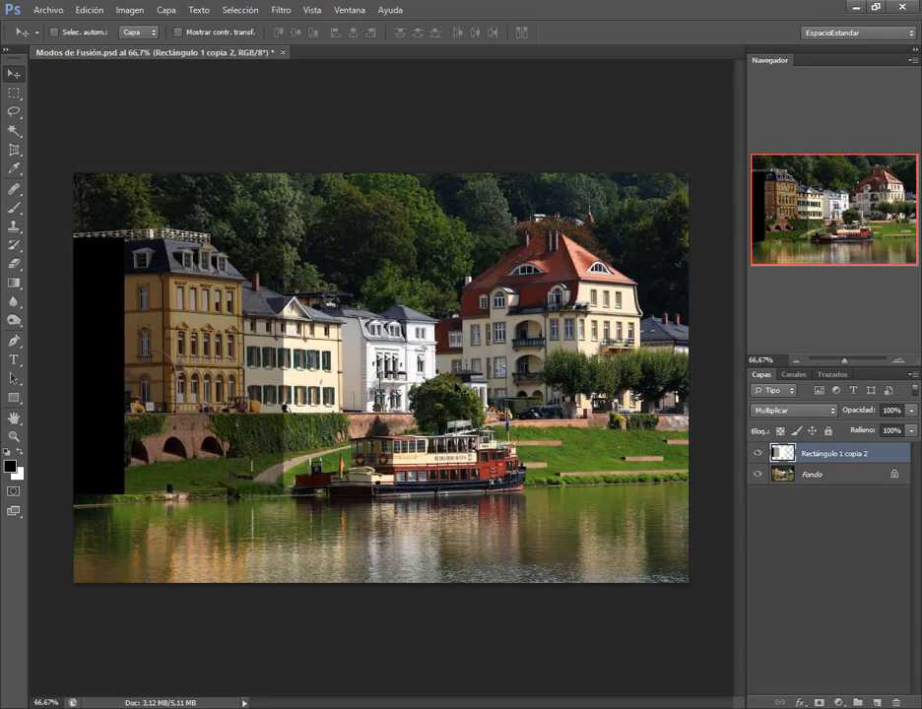
{"action": "left_click_drag", "start_coordinate": [266, 356], "coordinate": [494, 364]}
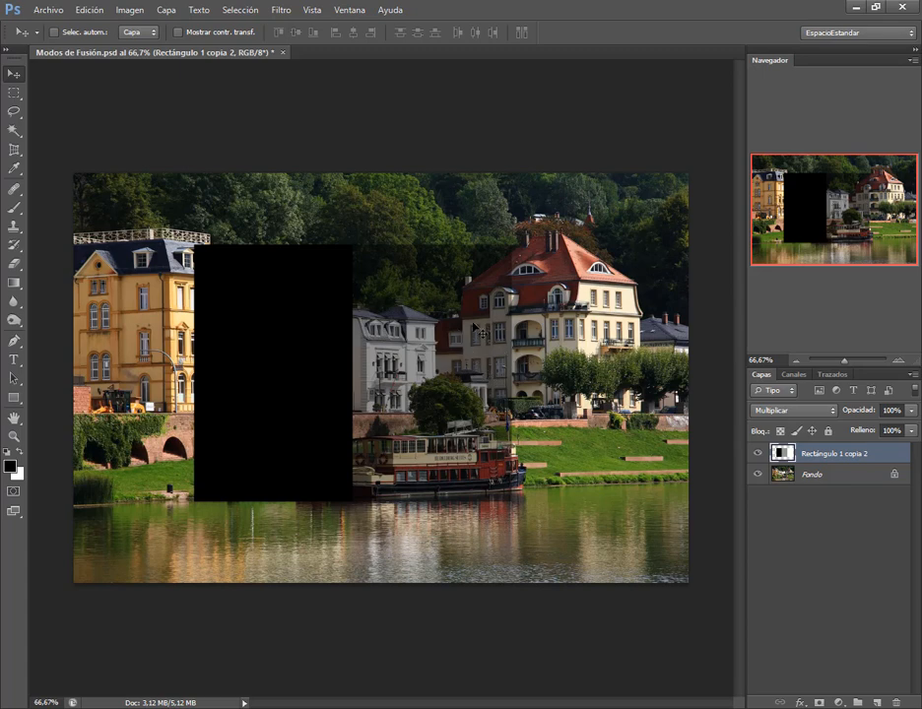
{"action": "left_click_drag", "start_coordinate": [470, 342], "coordinate": [459, 347]}
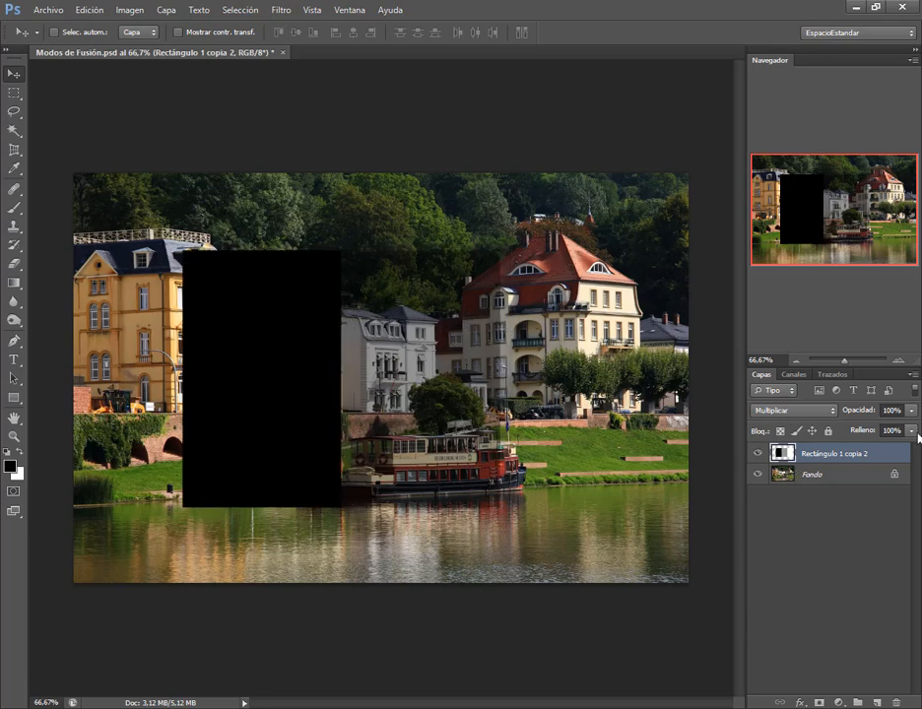
Set the rectangle layer's blend mode to Subexponer color and move its strips around the photo, finishing with the grey strip over the boat.
{"action": "left_click", "coordinate": [835, 412]}
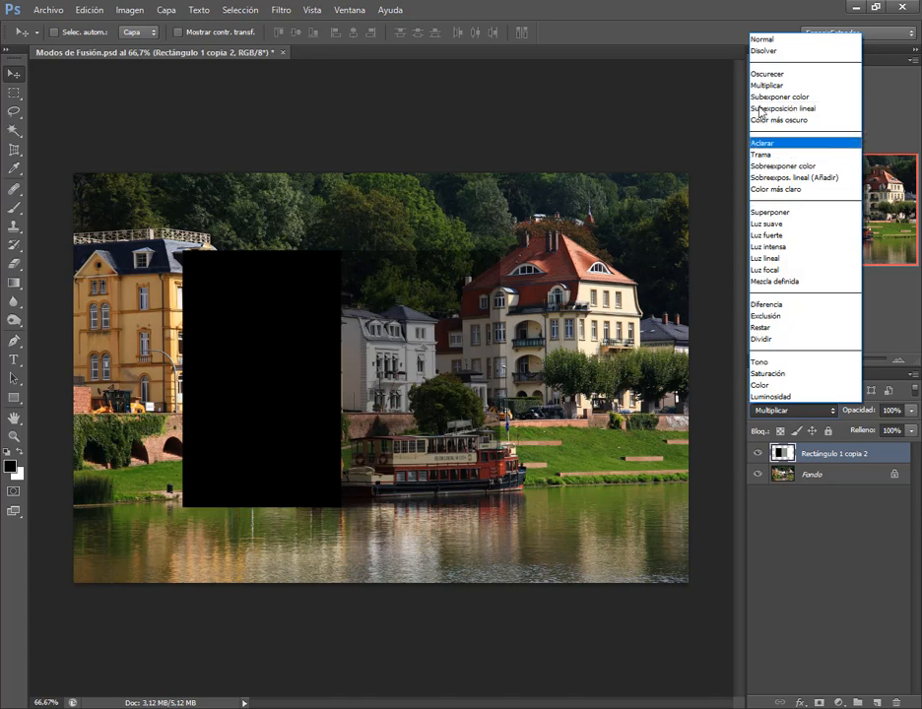
{"action": "left_click", "coordinate": [787, 97]}
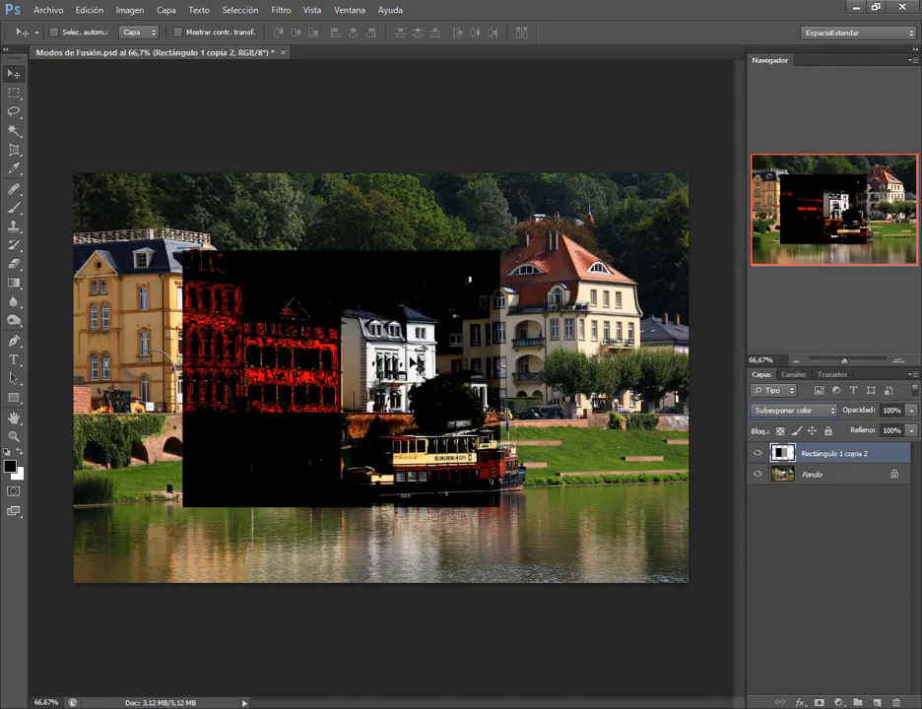
{"action": "left_click_drag", "start_coordinate": [431, 322], "coordinate": [430, 325]}
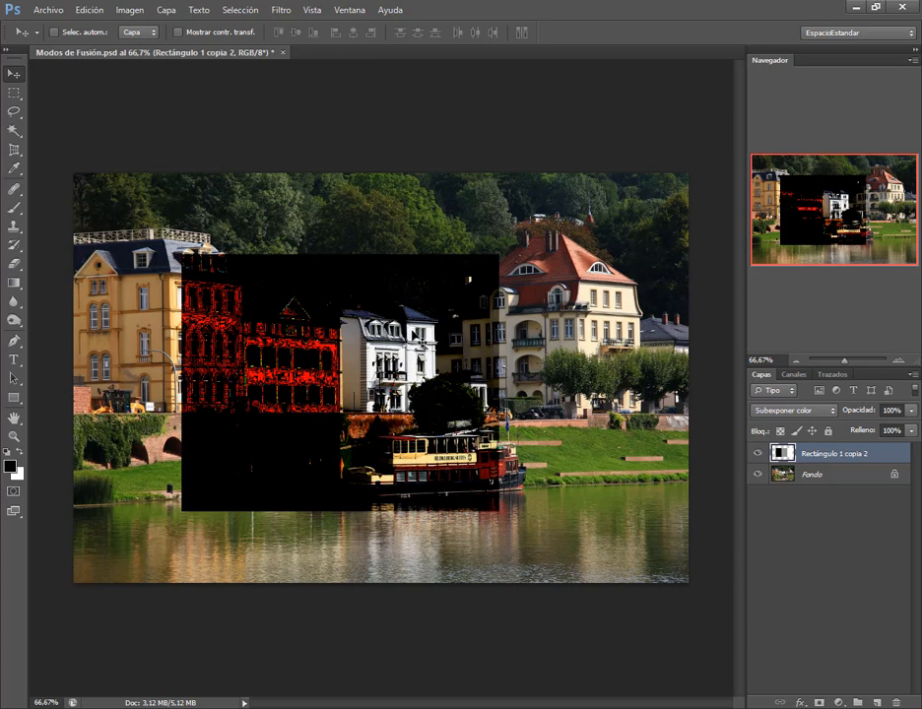
{"action": "left_click_drag", "start_coordinate": [439, 352], "coordinate": [449, 323]}
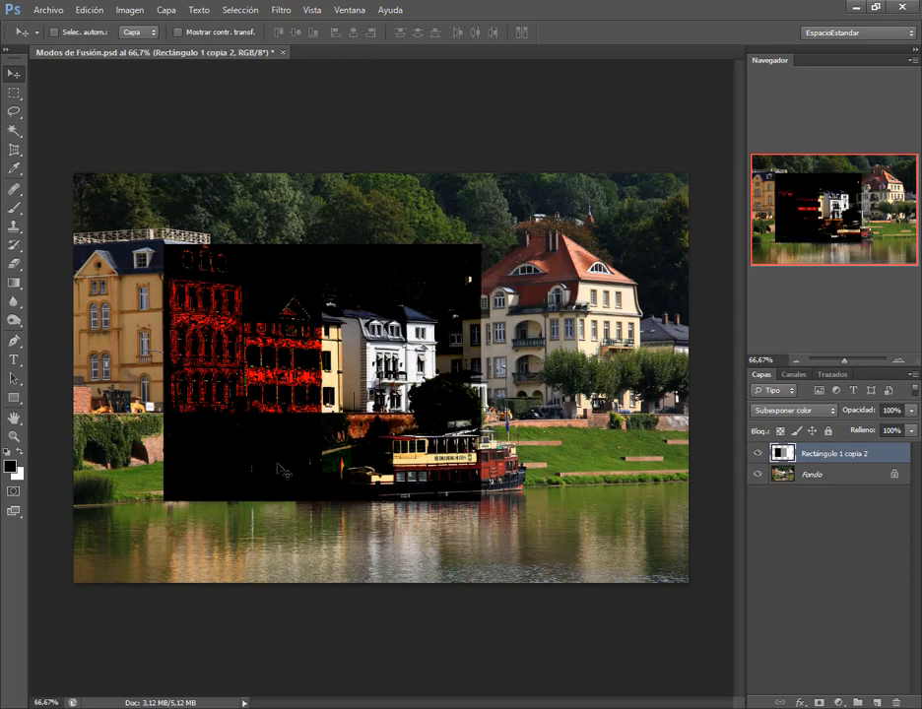
{"action": "left_click_drag", "start_coordinate": [294, 356], "coordinate": [348, 384]}
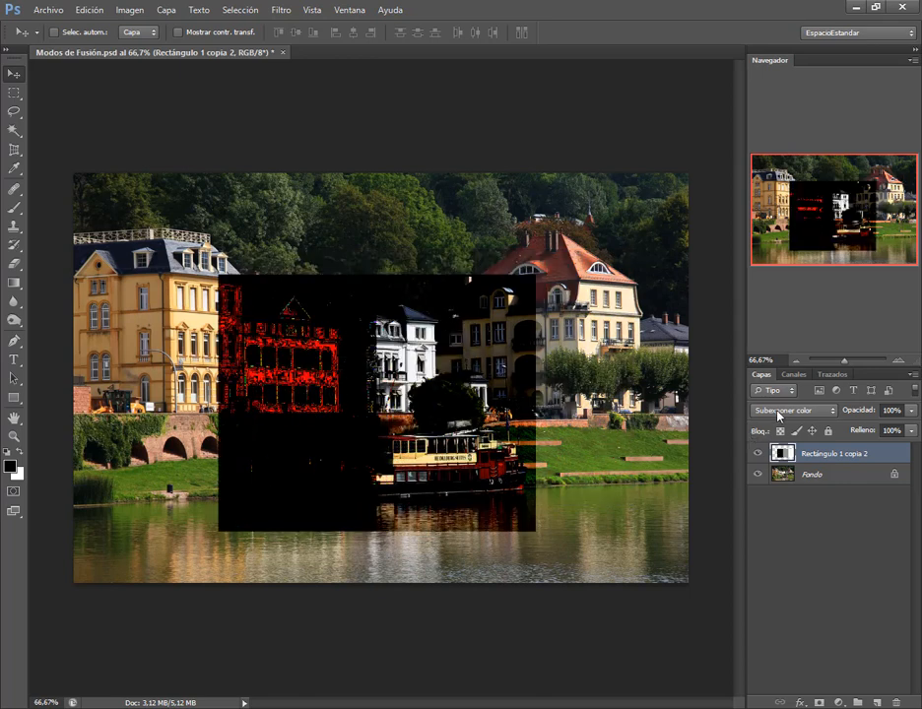
Change the rectangle layer's blend mode to Subexposición lineal and shift its strips slightly up and left over the photo.
{"action": "left_click", "coordinate": [778, 415]}
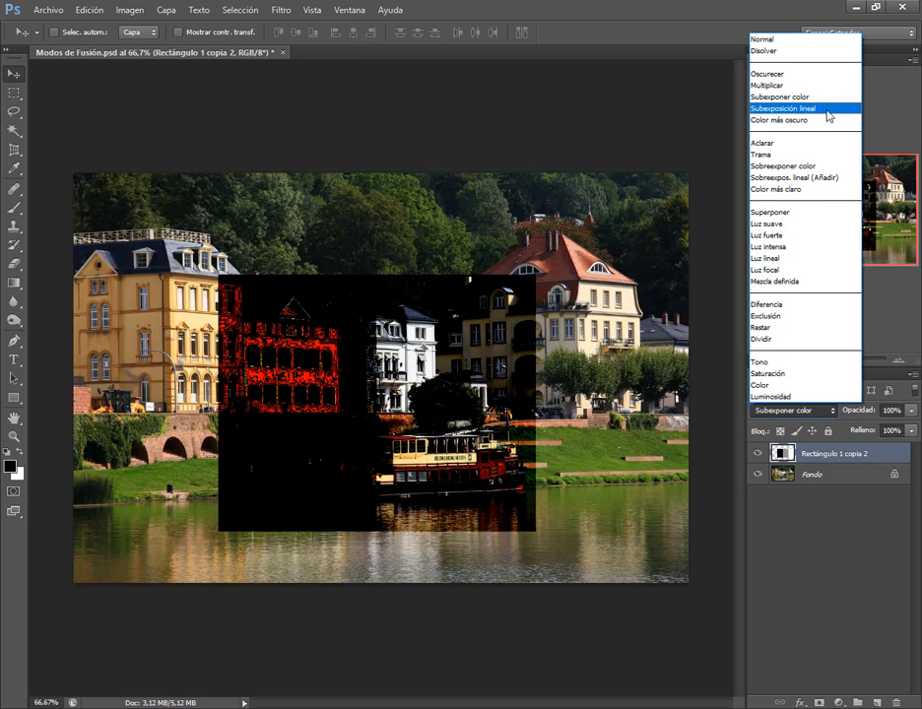
{"action": "left_click", "coordinate": [828, 115]}
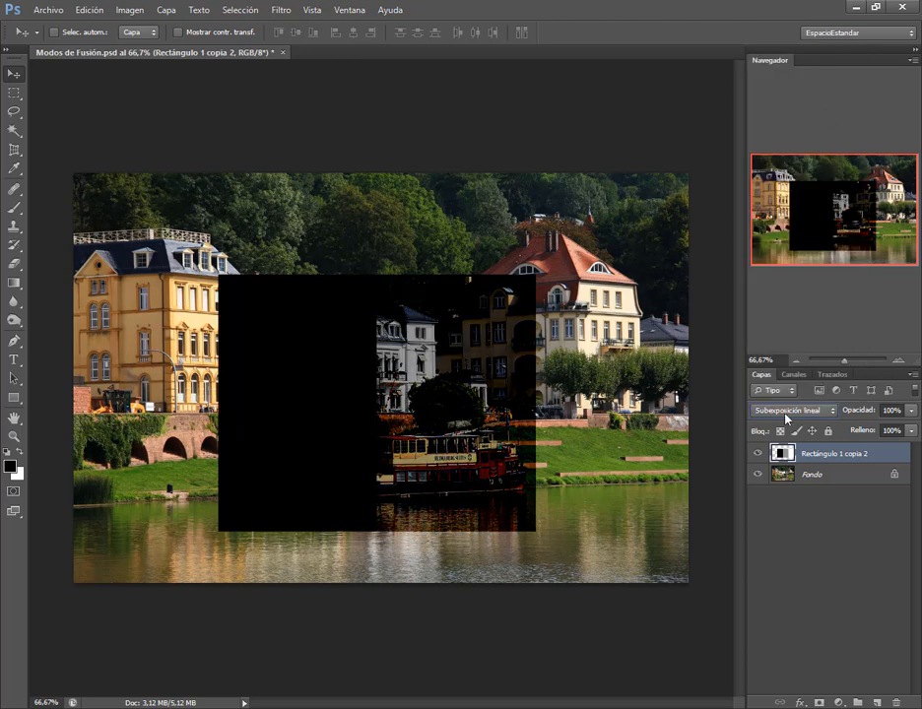
{"action": "left_click_drag", "start_coordinate": [471, 380], "coordinate": [446, 345]}
Compare the strips' effect in Multiplicar mode and return the rectangle layer to Subexposición lineal.
{"action": "left_click", "coordinate": [813, 414]}
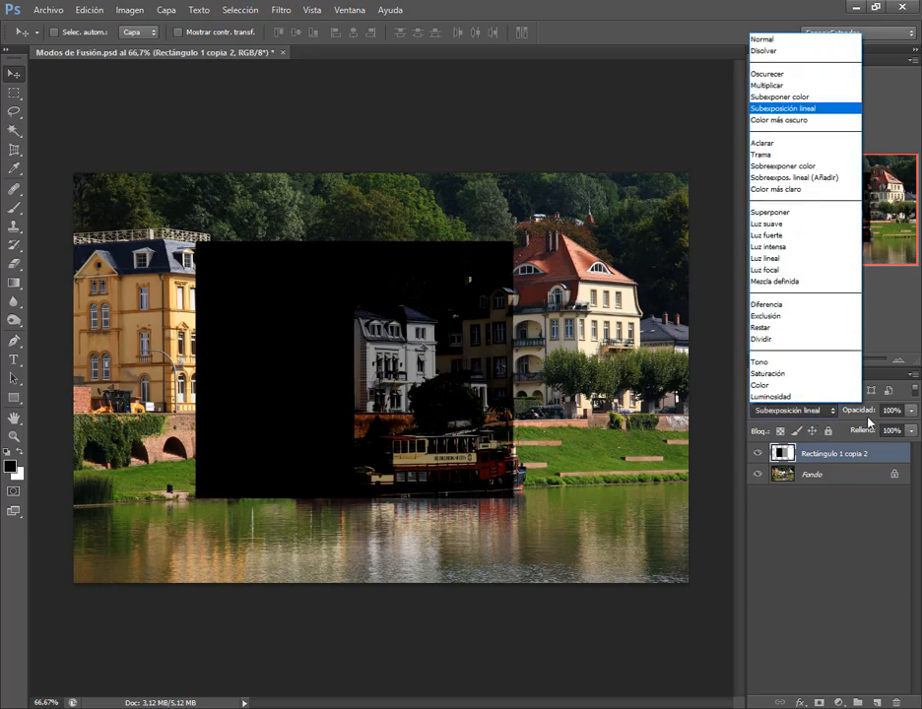
{"action": "left_click", "coordinate": [840, 86]}
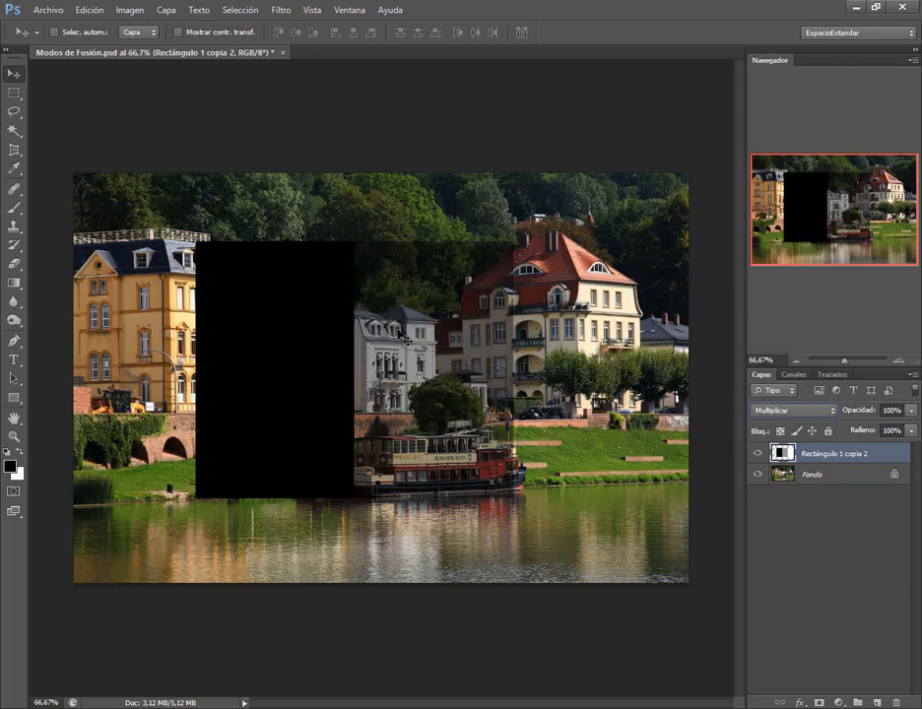
{"action": "left_click", "coordinate": [828, 412]}
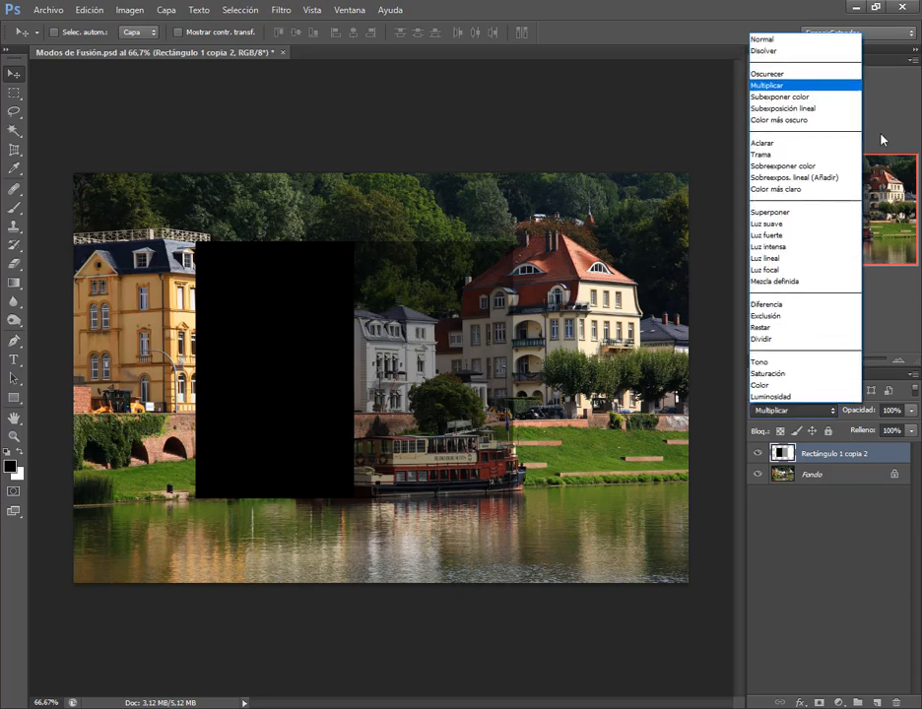
{"action": "left_click", "coordinate": [814, 110]}
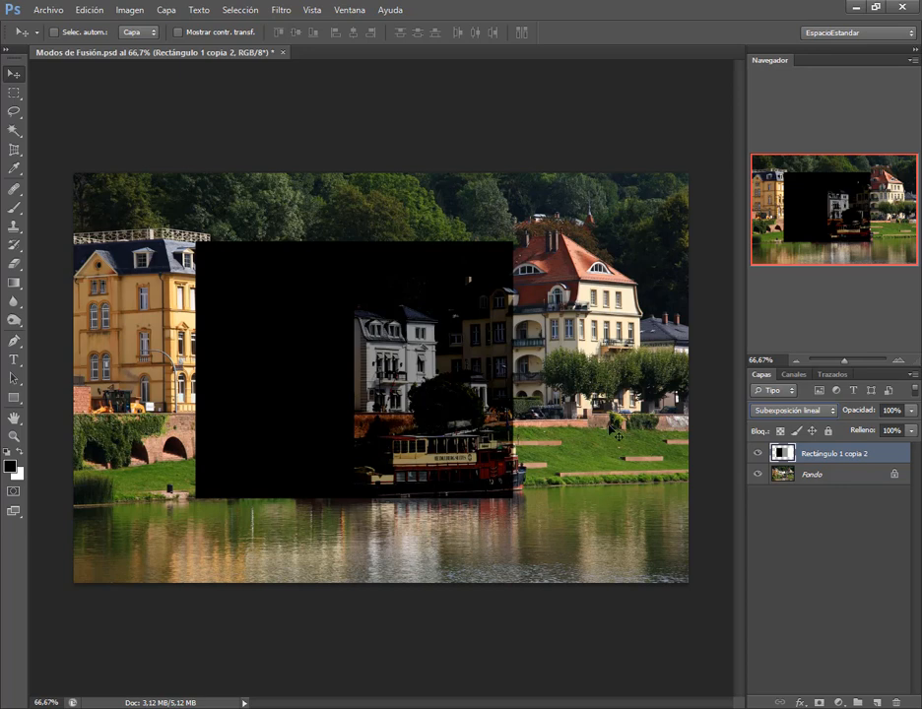
Set the rectangle layer to Color más oscuro, compare it with Oscurecer, restore Color más oscuro and move the strips up about 0.9 cm.
{"action": "left_click", "coordinate": [789, 412]}
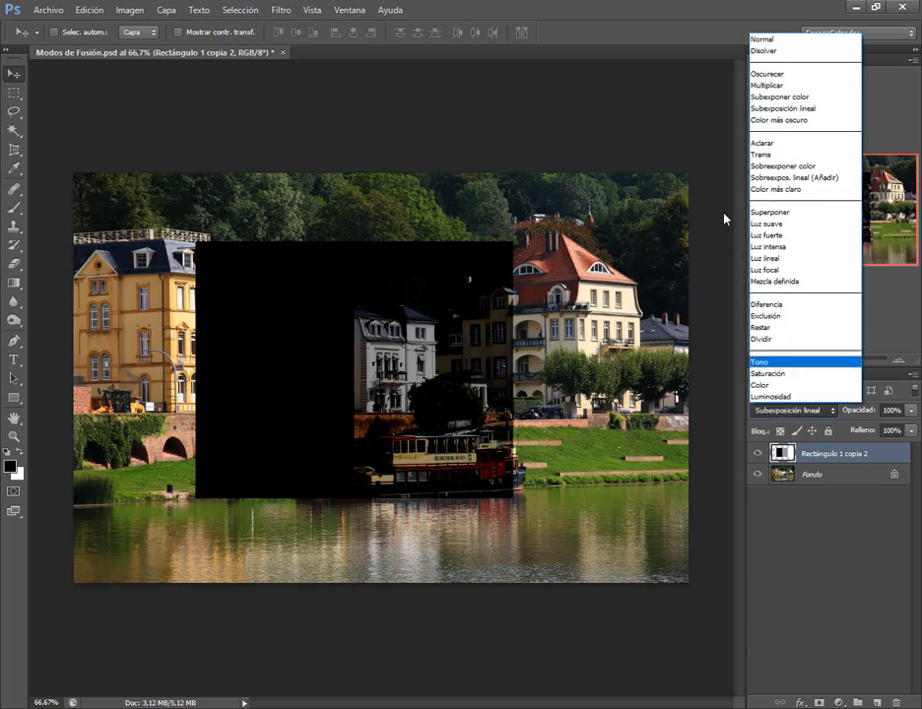
{"action": "left_click", "coordinate": [780, 120]}
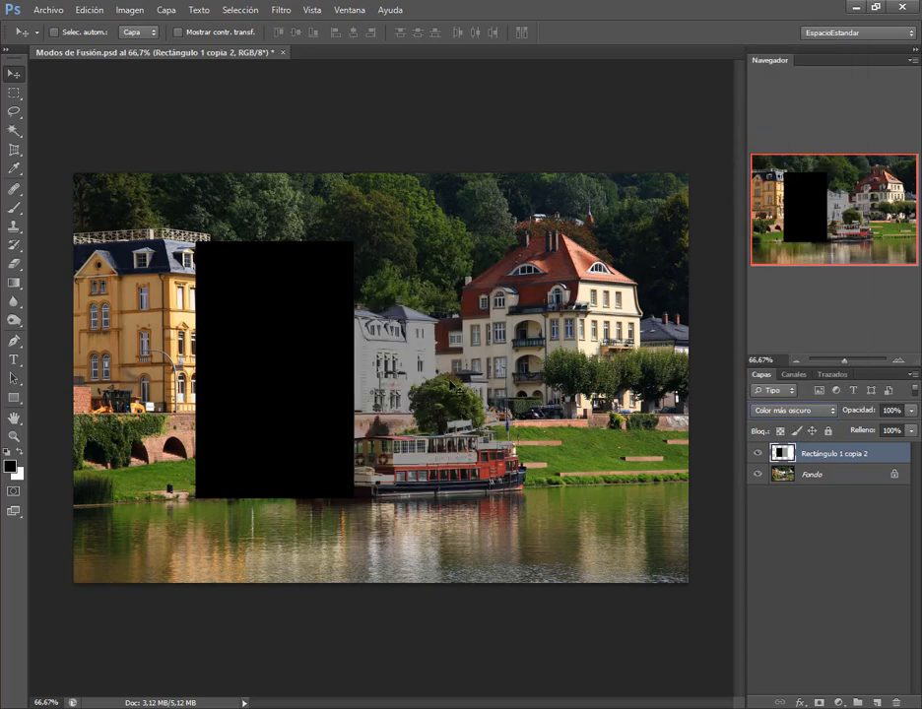
{"action": "left_click", "coordinate": [815, 411]}
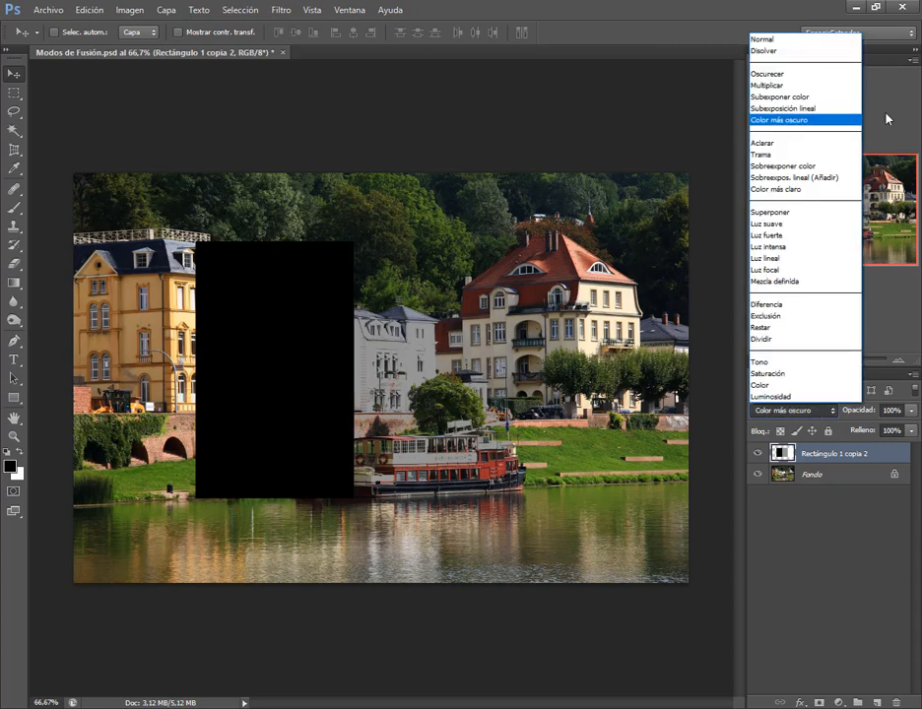
{"action": "left_click", "coordinate": [815, 75]}
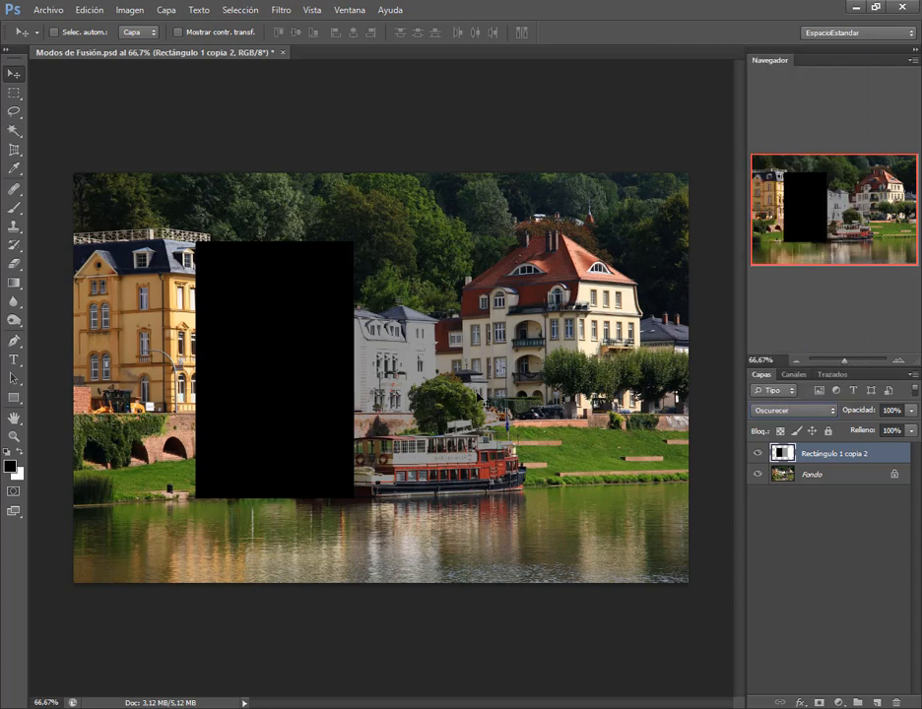
{"action": "left_click", "coordinate": [822, 412]}
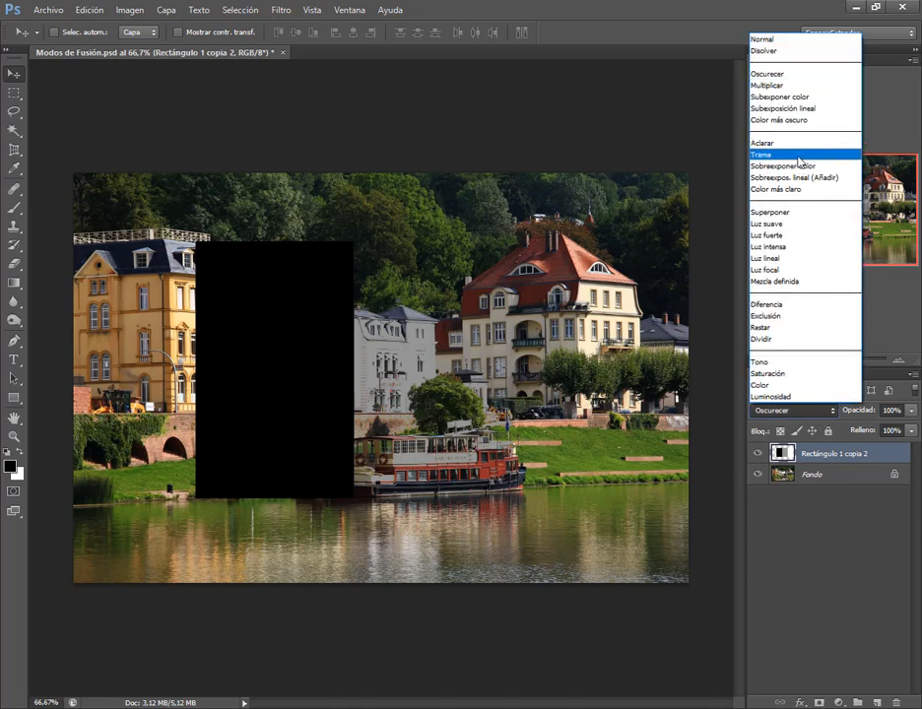
{"action": "left_click", "coordinate": [788, 122]}
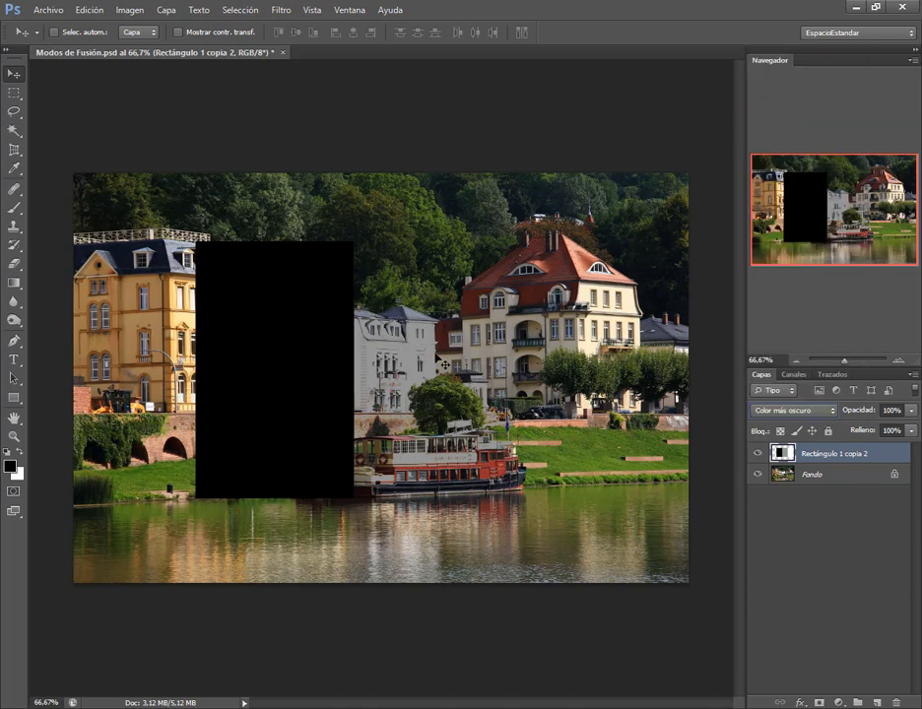
{"action": "left_click_drag", "start_coordinate": [442, 361], "coordinate": [429, 381]}
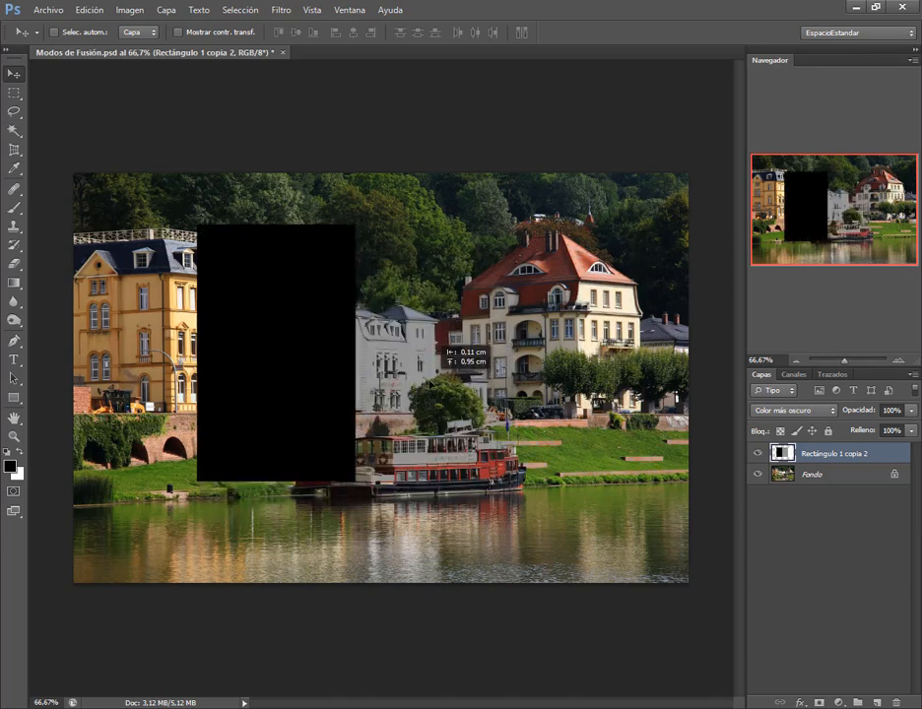
{"action": "left_click", "coordinate": [798, 412]}
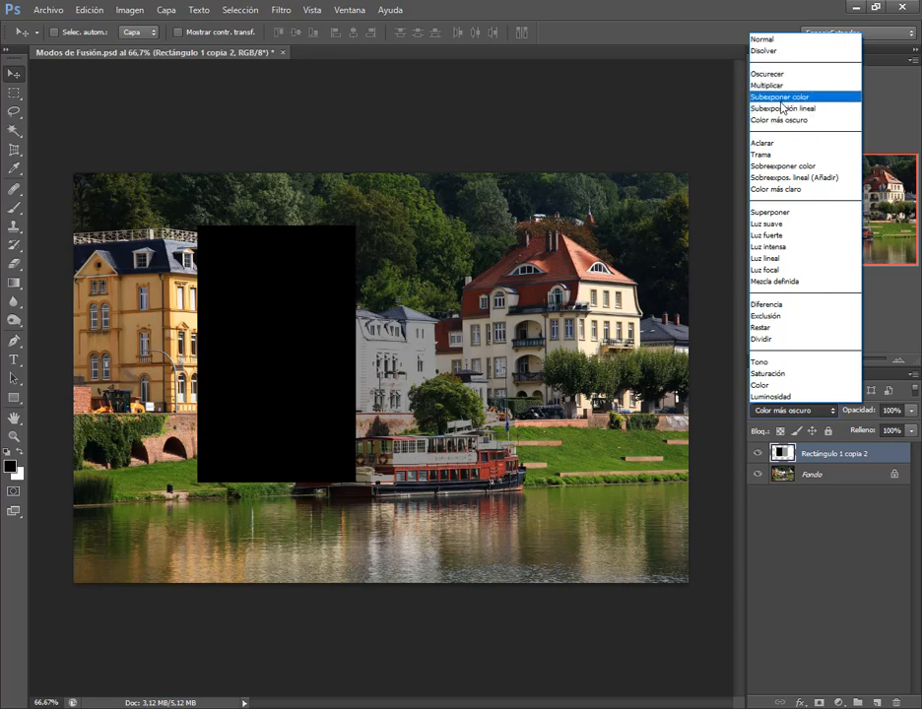
{"action": "left_click", "coordinate": [887, 104]}
Switch to the Google Meet call in Chrome to check its chat, dismiss the downloads bar and return to Photoshop.
{"action": "mouse_move", "coordinate": [194, 707]}
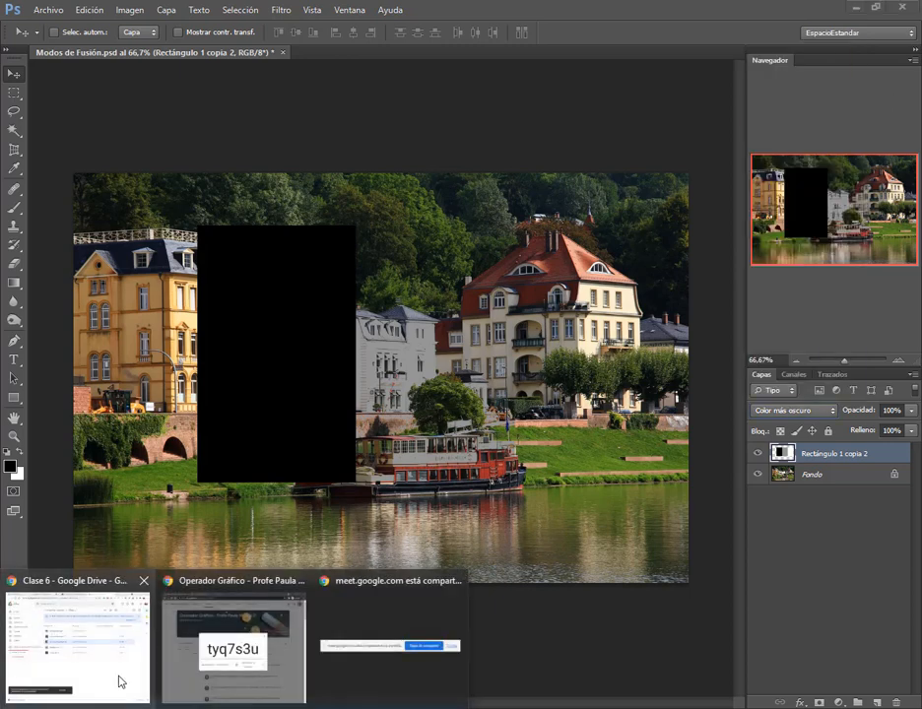
{"action": "left_click", "coordinate": [120, 681]}
{"action": "left_click", "coordinate": [323, 10]}
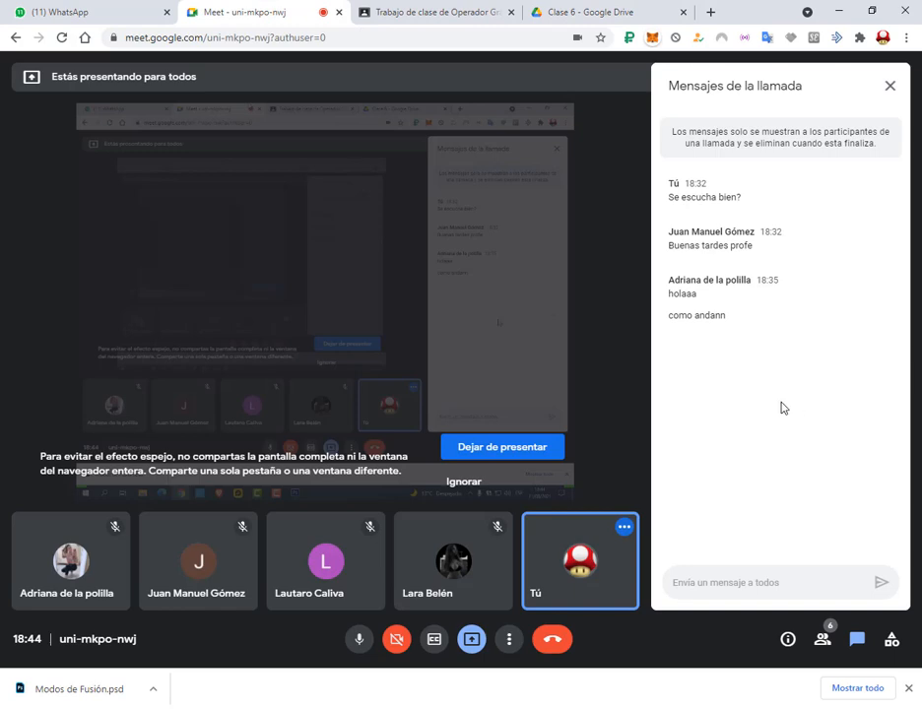
{"action": "left_click", "coordinate": [908, 687]}
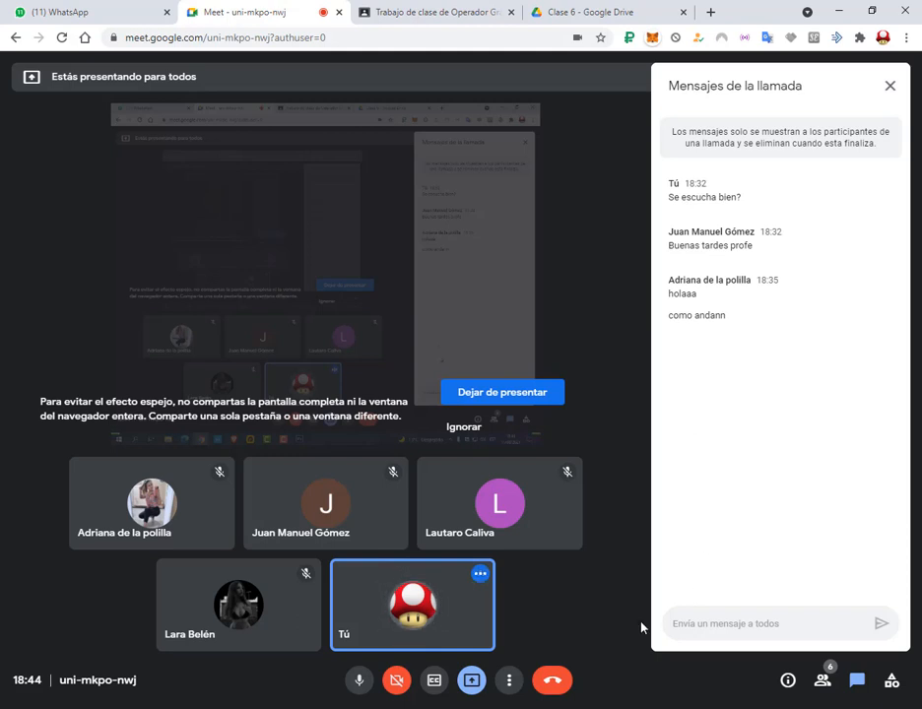
{"action": "key", "text": "alt+Tab"}
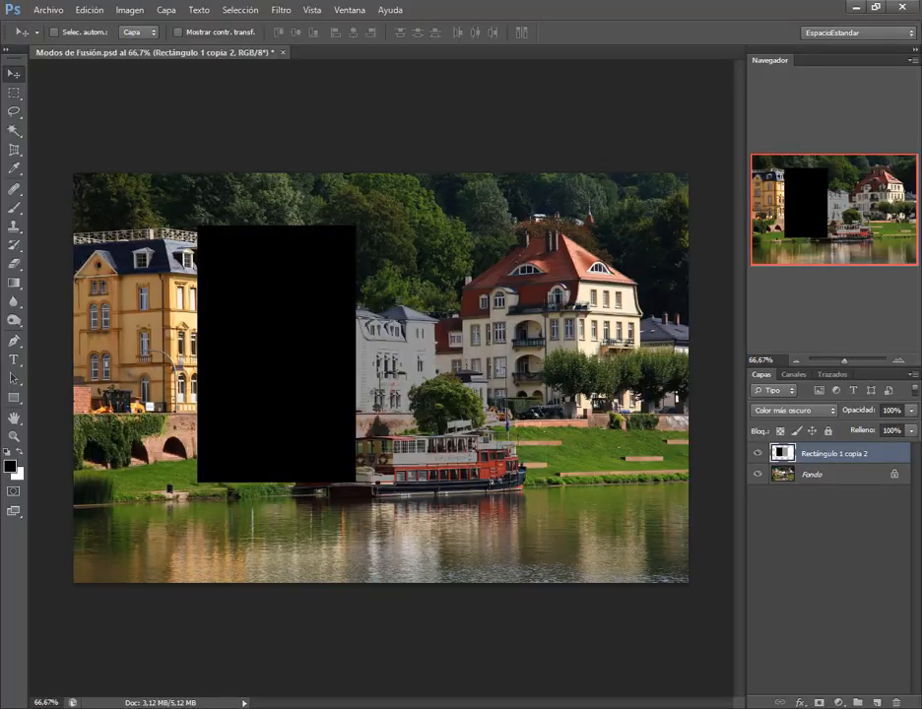
Set the rectangle layer's blend mode to Aclarar and shift its strips slightly left across the photo.
{"action": "left_click", "coordinate": [825, 411]}
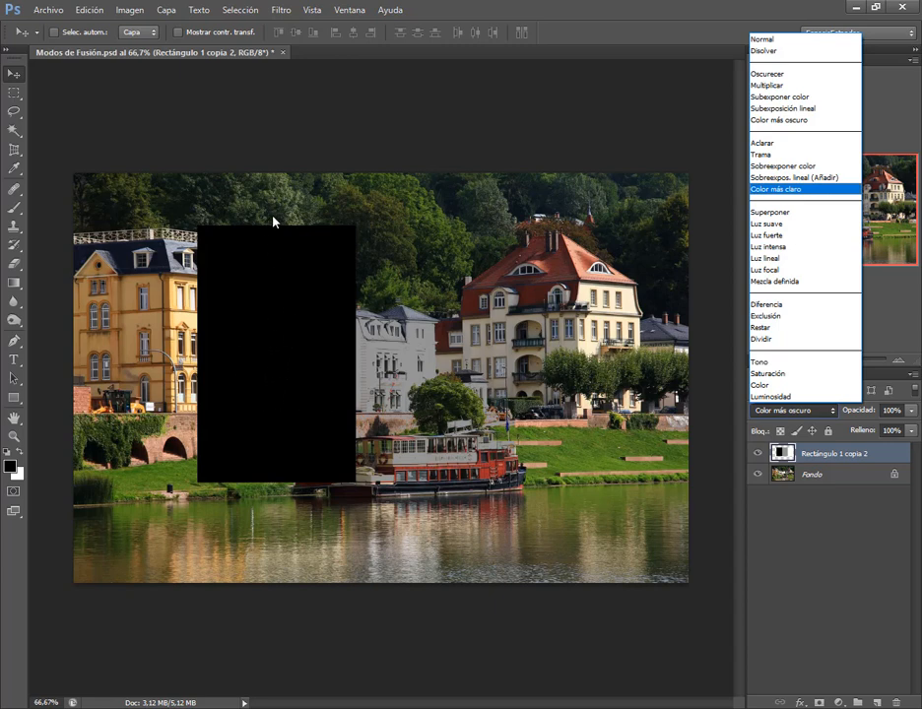
{"action": "left_click", "coordinate": [793, 145]}
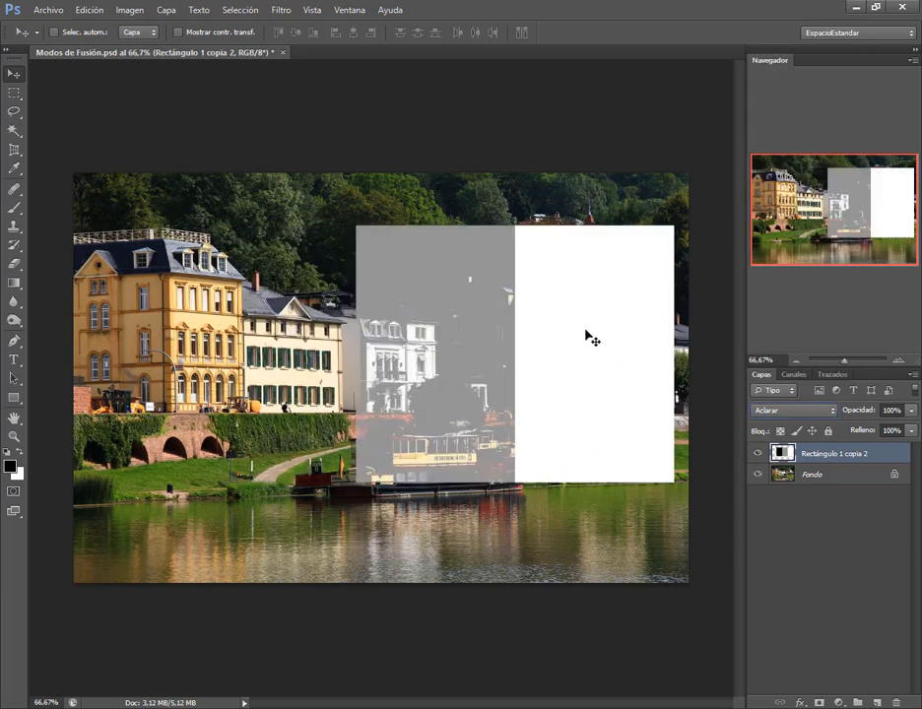
{"action": "left_click_drag", "start_coordinate": [419, 327], "coordinate": [395, 330]}
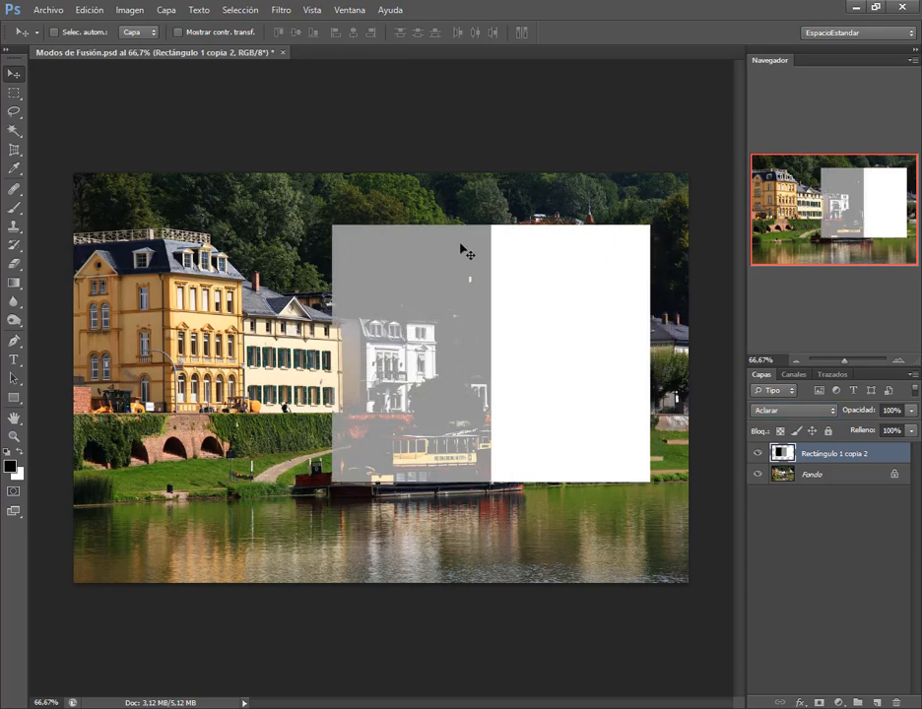
Contrast the strips' effect in Oscurecer mode and return the rectangle layer to Aclarar.
{"action": "left_click", "coordinate": [803, 411]}
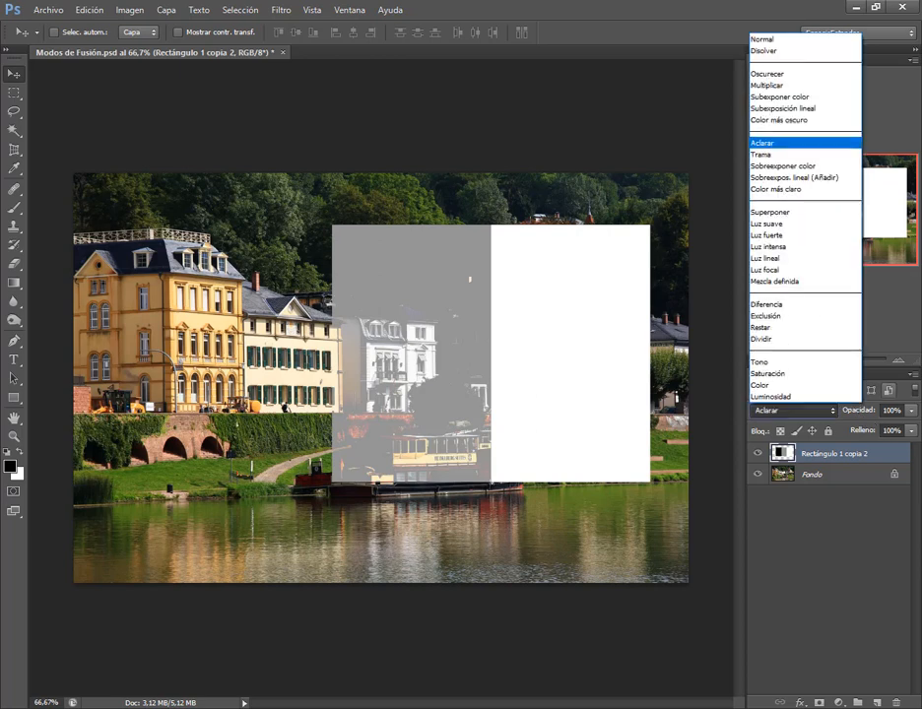
{"action": "left_click", "coordinate": [783, 75]}
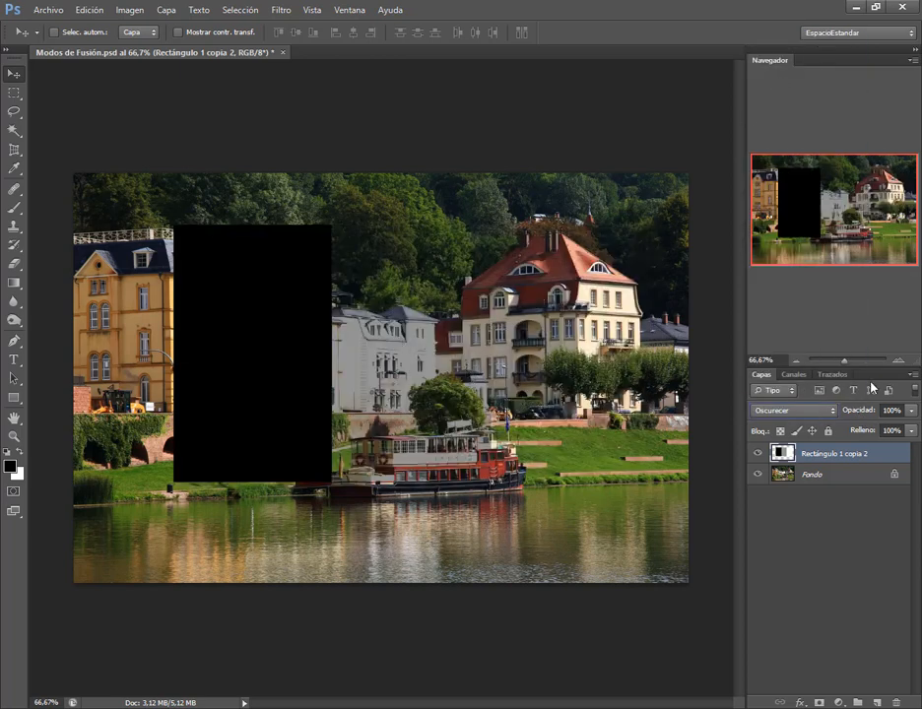
{"action": "left_click", "coordinate": [793, 409]}
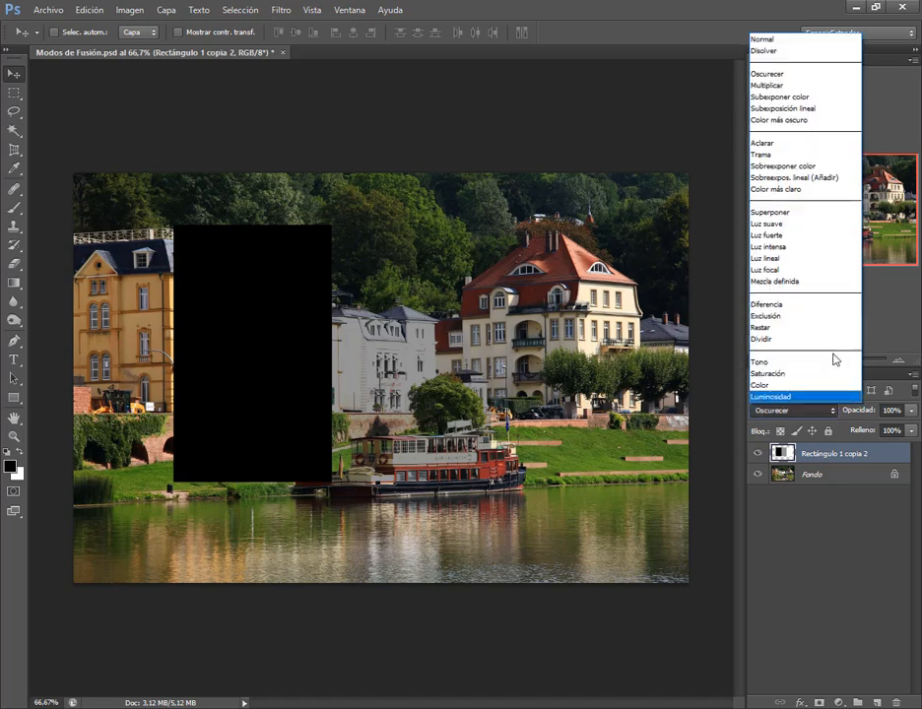
{"action": "left_click", "coordinate": [793, 150]}
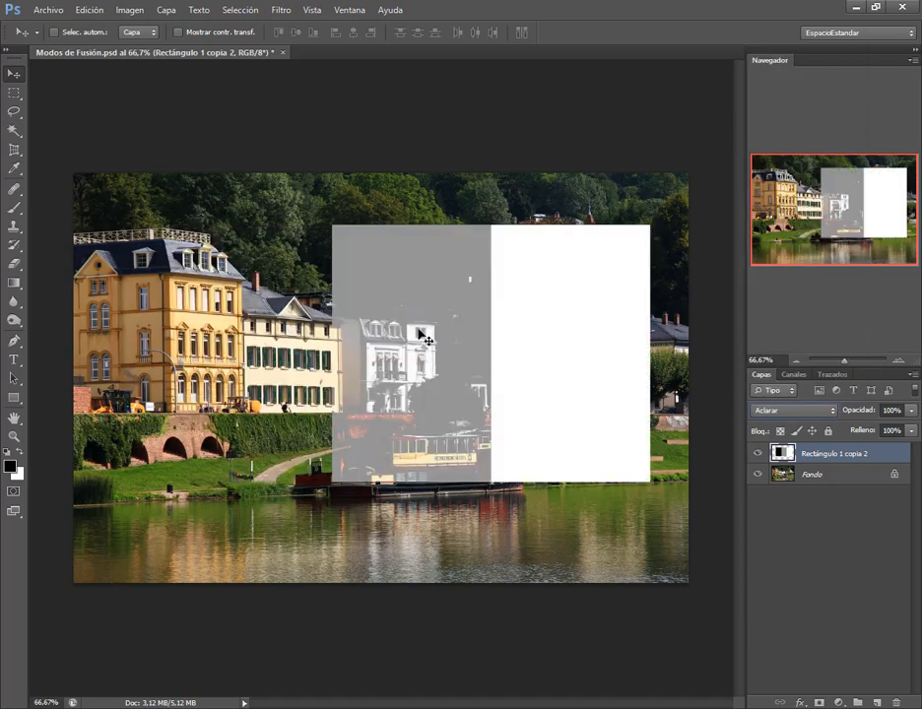
Change the blend mode of the Rectángulo 1 copia 2 layer to Trama.
{"action": "left_click", "coordinate": [815, 410]}
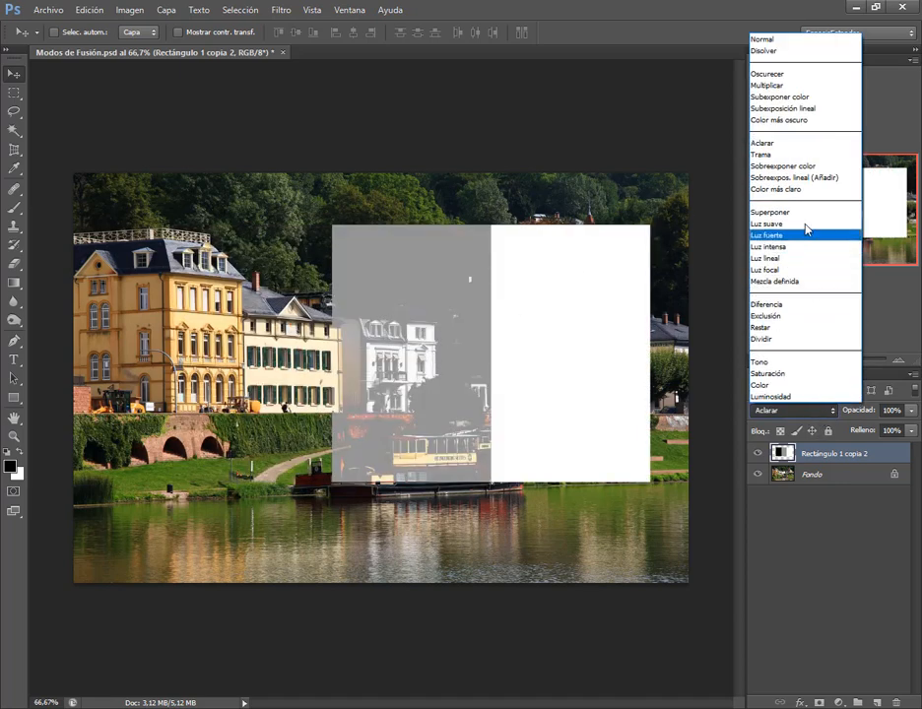
{"action": "left_click", "coordinate": [779, 156]}
Set the rectangle layer's blend mode to Sobreexponer color and move its strips up and back down over the photo.
{"action": "left_click", "coordinate": [794, 410]}
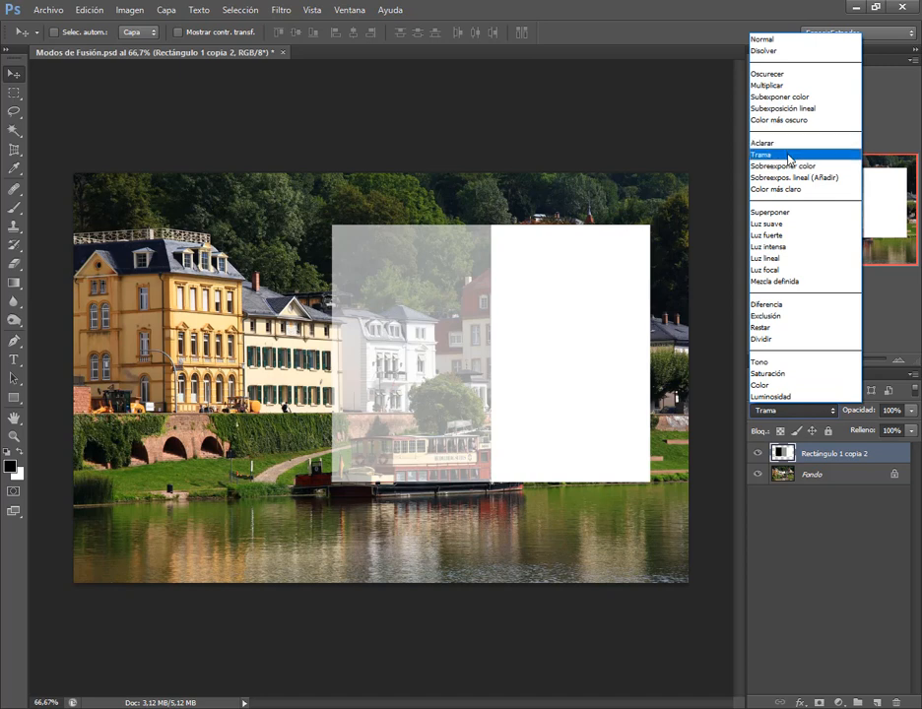
{"action": "left_click", "coordinate": [766, 166]}
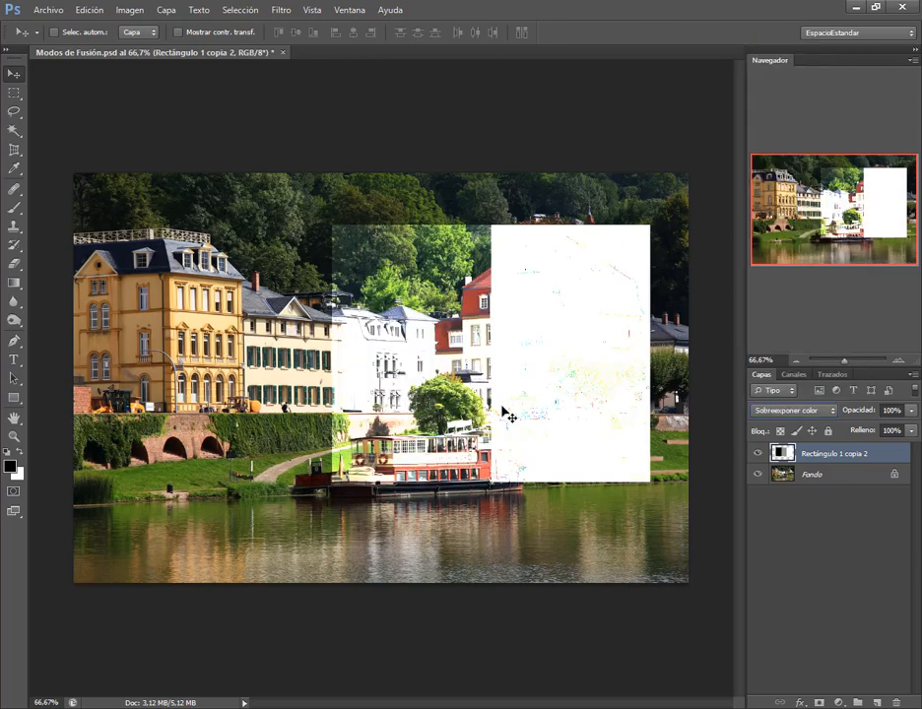
{"action": "left_click_drag", "start_coordinate": [448, 264], "coordinate": [446, 246]}
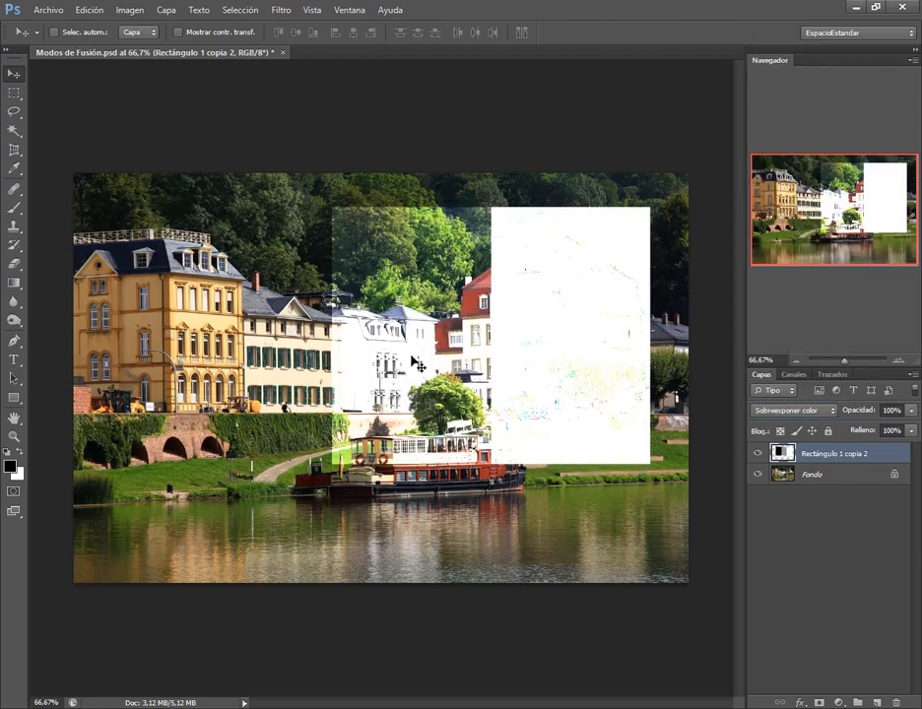
{"action": "left_click_drag", "start_coordinate": [420, 356], "coordinate": [409, 379]}
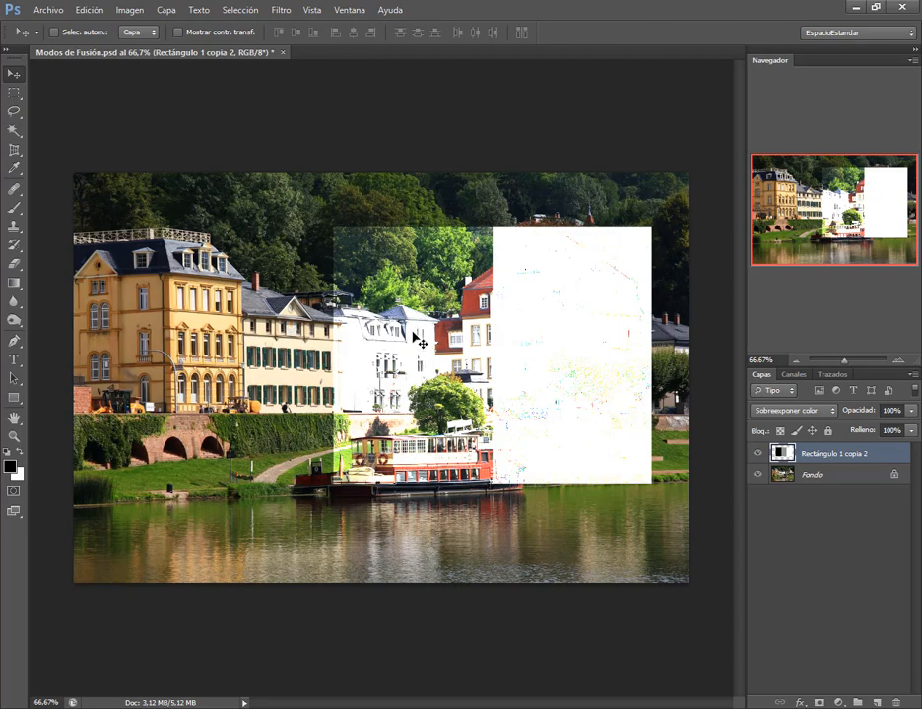
Sweep the strips over the trees, buildings and river in Sobreexponer color mode, returning the grey strip to the white houses.
{"action": "left_click", "coordinate": [776, 417]}
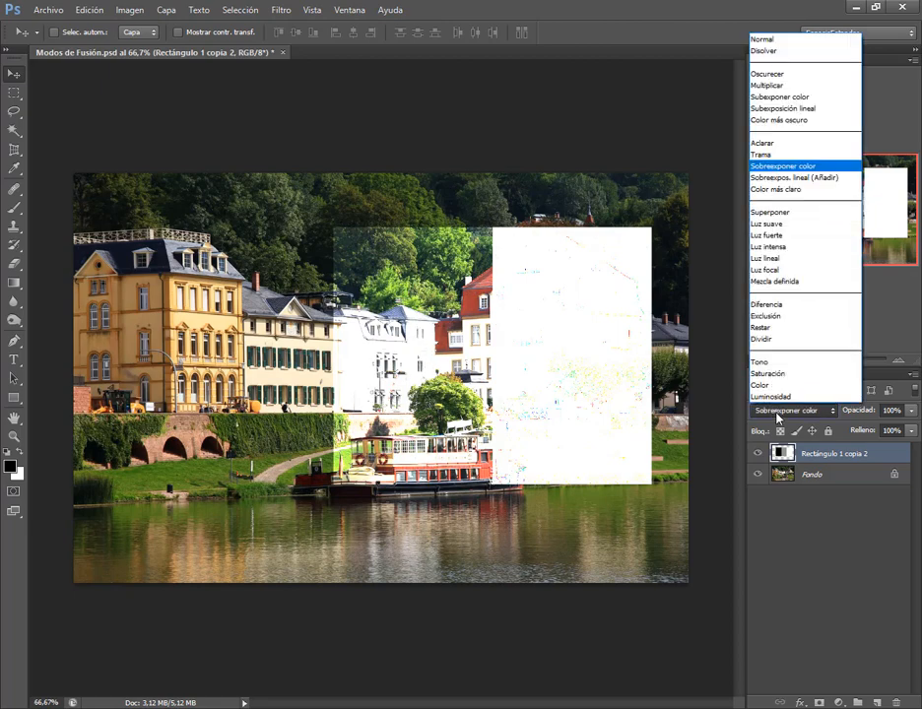
{"action": "left_click_drag", "start_coordinate": [435, 394], "coordinate": [430, 397]}
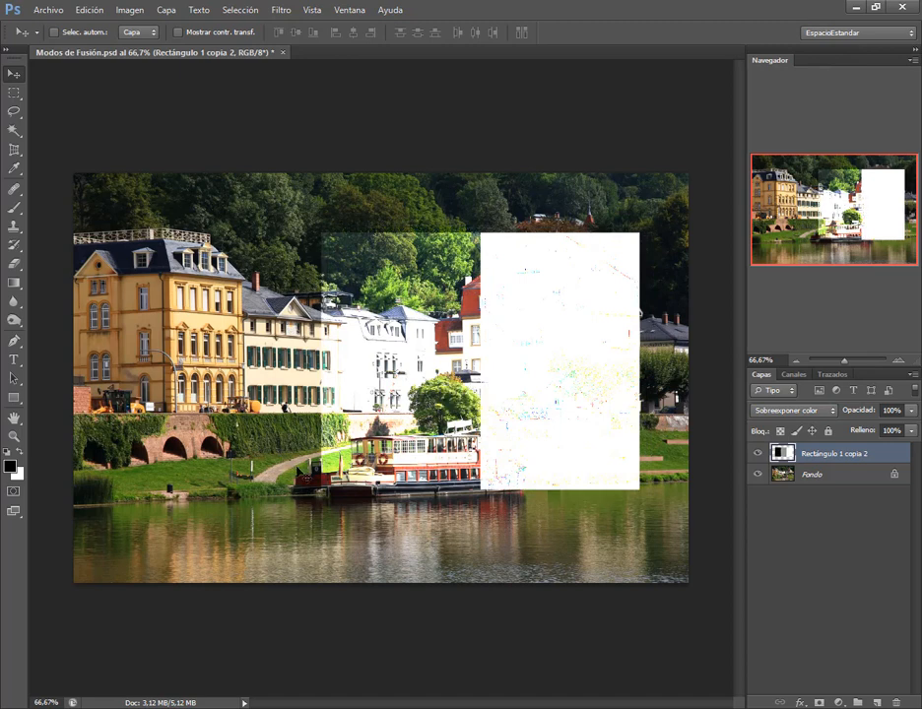
{"action": "left_click_drag", "start_coordinate": [345, 414], "coordinate": [338, 411]}
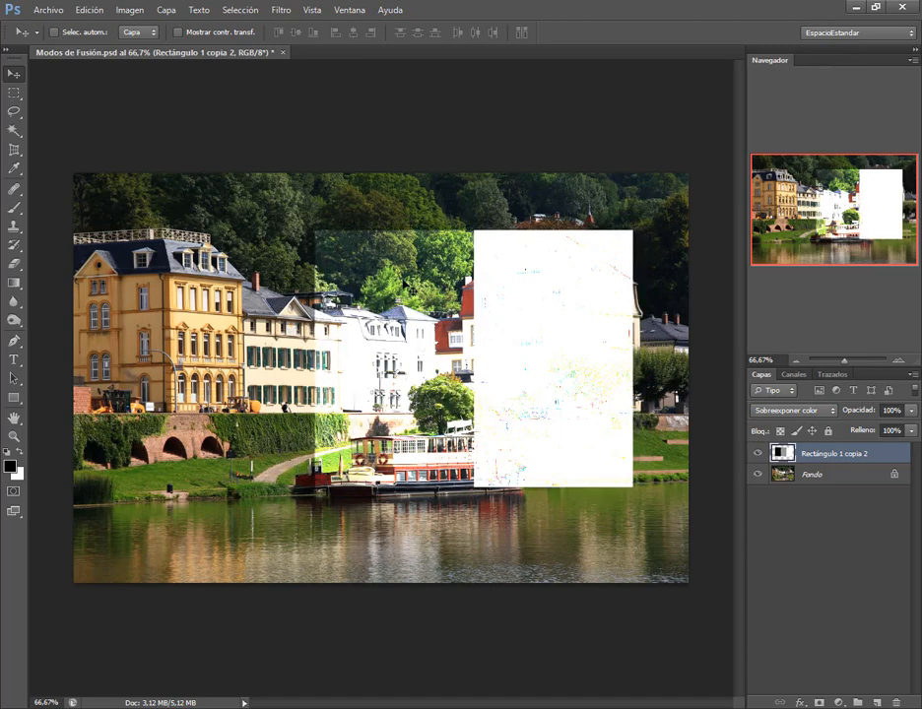
{"action": "mouse_move", "coordinate": [465, 251]}
{"action": "left_mouse_down"}
{"action": "mouse_move", "coordinate": [521, 236]}
{"action": "mouse_move", "coordinate": [588, 243]}
{"action": "mouse_move", "coordinate": [480, 265]}
{"action": "left_mouse_up"}
{"action": "left_click_drag", "start_coordinate": [428, 323], "coordinate": [404, 378]}
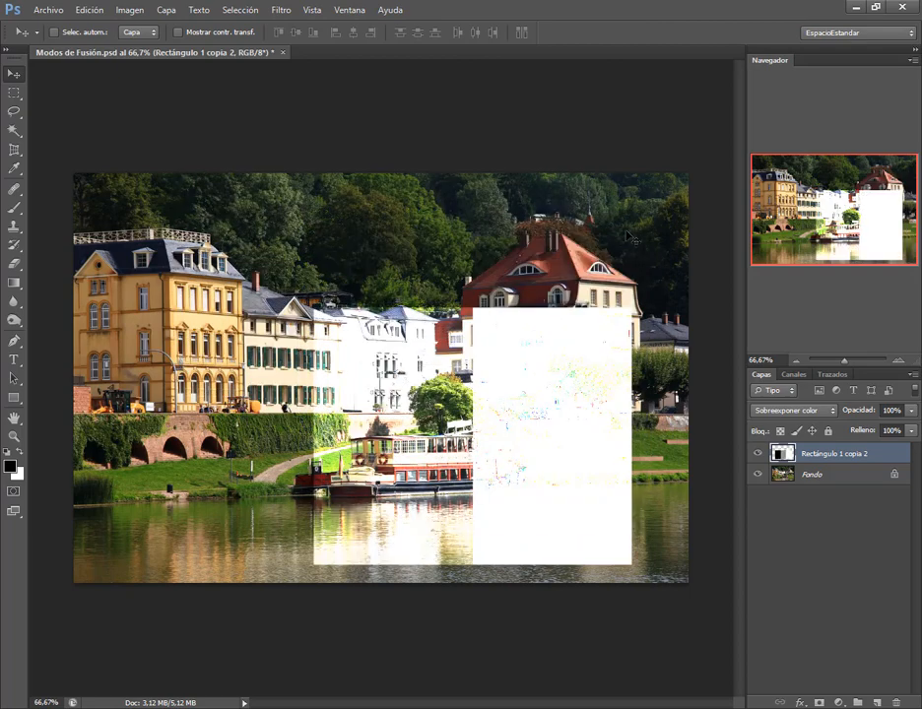
{"action": "left_click_drag", "start_coordinate": [444, 349], "coordinate": [418, 251]}
{"action": "left_click_drag", "start_coordinate": [389, 314], "coordinate": [209, 237]}
{"action": "left_click_drag", "start_coordinate": [168, 208], "coordinate": [158, 380]}
{"action": "left_click_drag", "start_coordinate": [153, 451], "coordinate": [420, 391]}
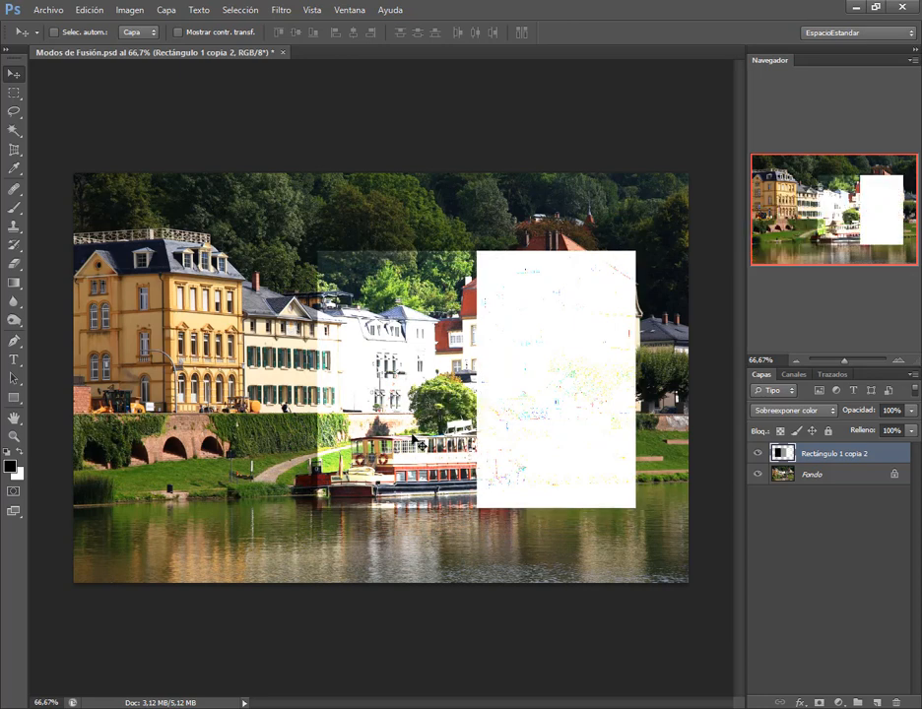
Set the rectangle layer's blend mode to Sobreexpos. lineal (Añadir) and shift its strips slightly left across the photo.
{"action": "left_click", "coordinate": [793, 412]}
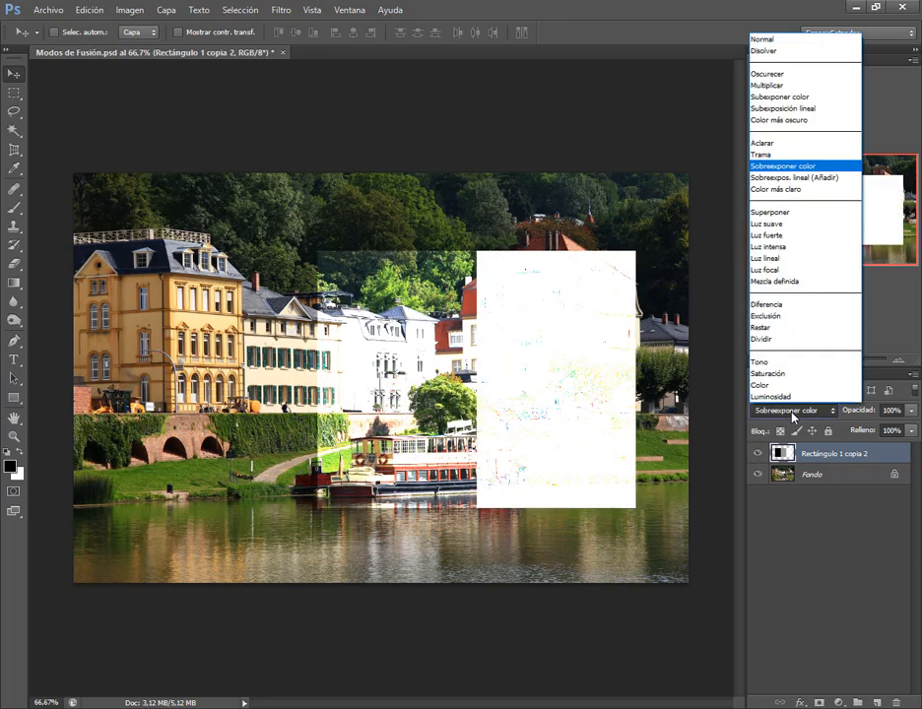
{"action": "left_click", "coordinate": [820, 178]}
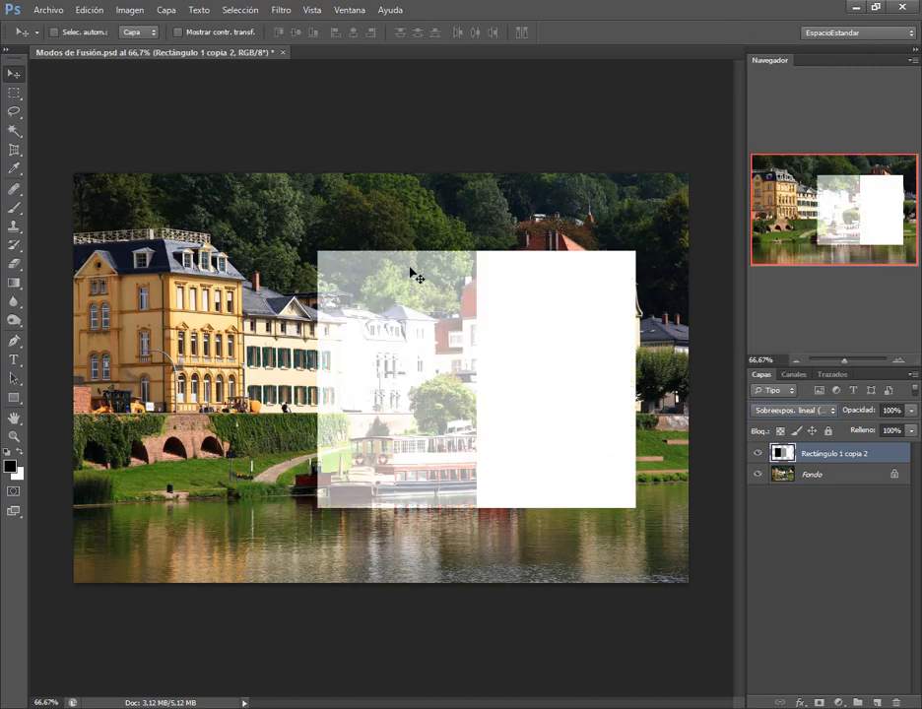
{"action": "left_click_drag", "start_coordinate": [426, 288], "coordinate": [373, 278]}
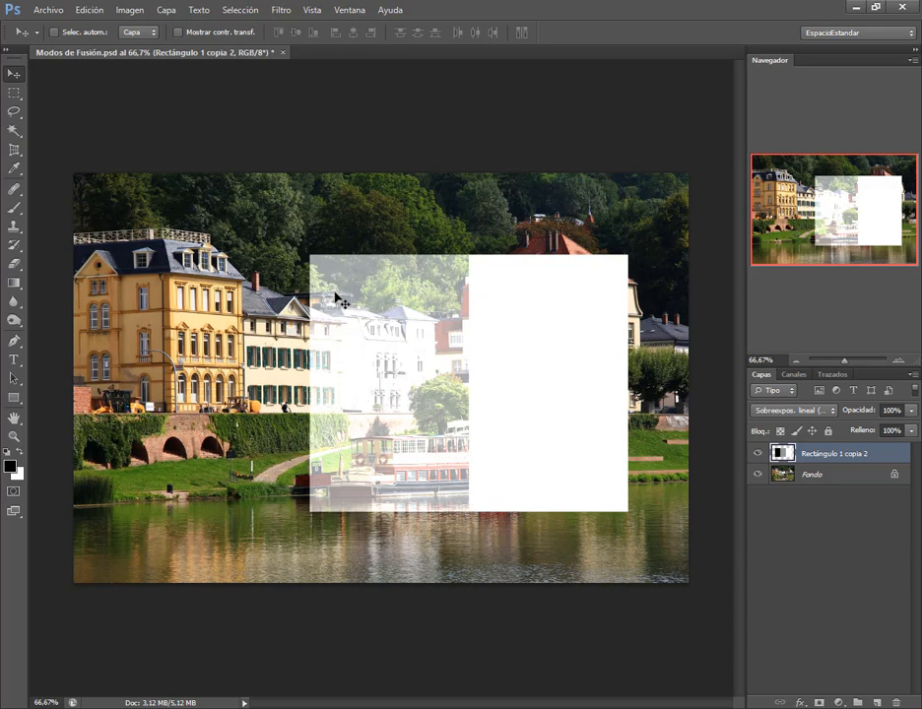
Set the rectangle layer's blend mode to Color más claro, contrast it with Color más oscuro, and return to Color más claro.
{"action": "left_click", "coordinate": [801, 413]}
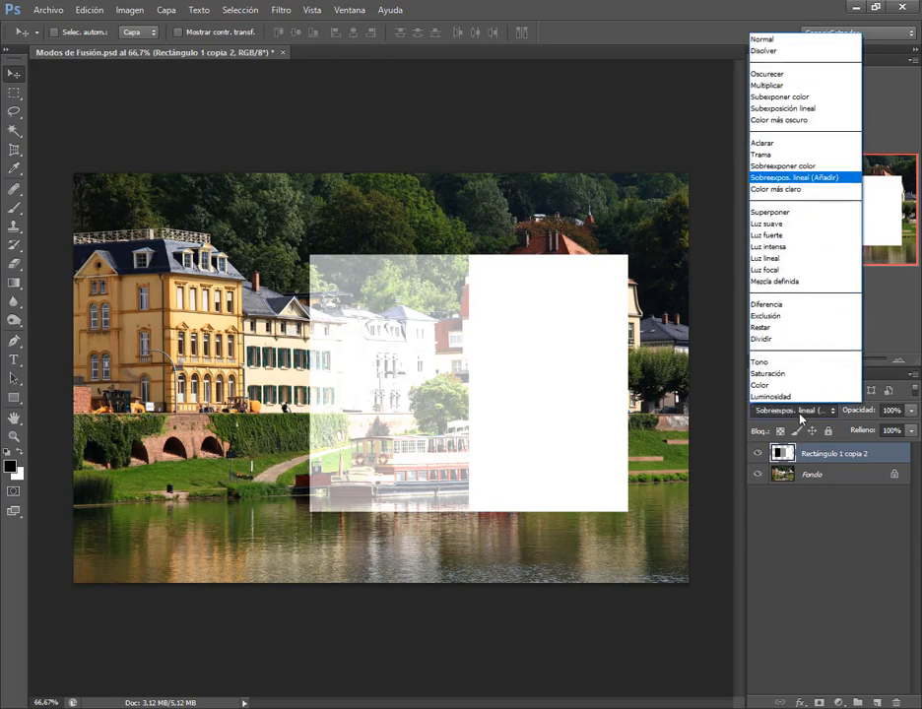
{"action": "left_click", "coordinate": [792, 190]}
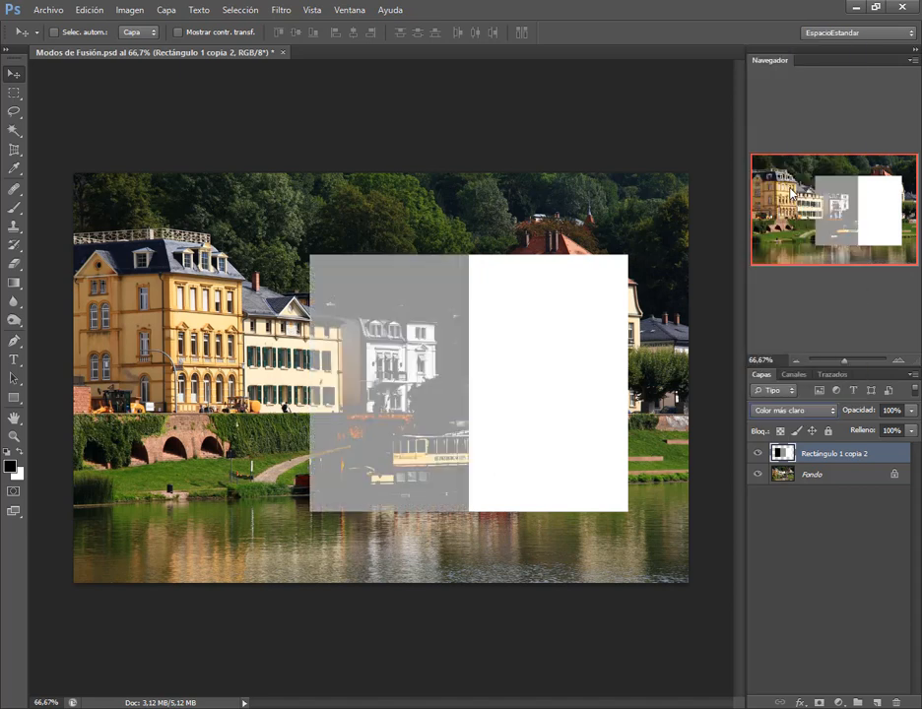
{"action": "left_click", "coordinate": [813, 412]}
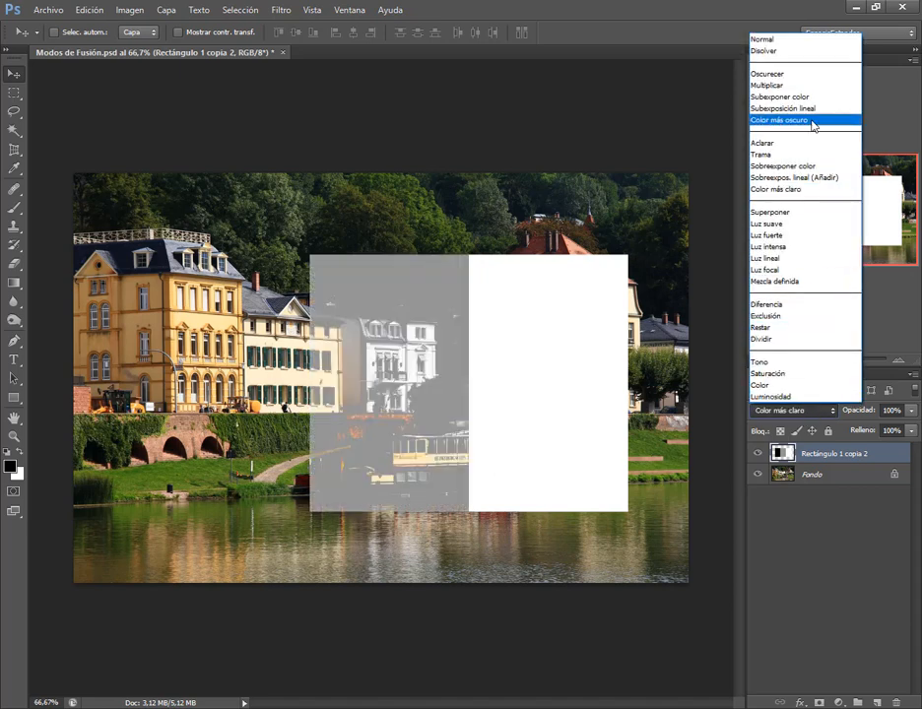
{"action": "left_click", "coordinate": [812, 120]}
{"action": "left_click", "coordinate": [812, 410]}
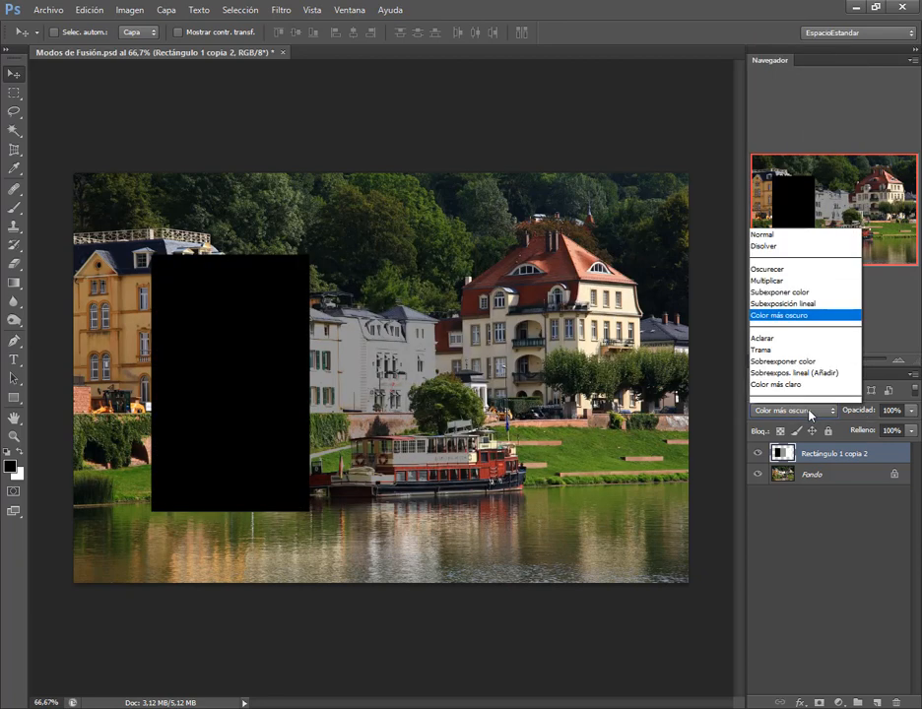
{"action": "left_click", "coordinate": [776, 190]}
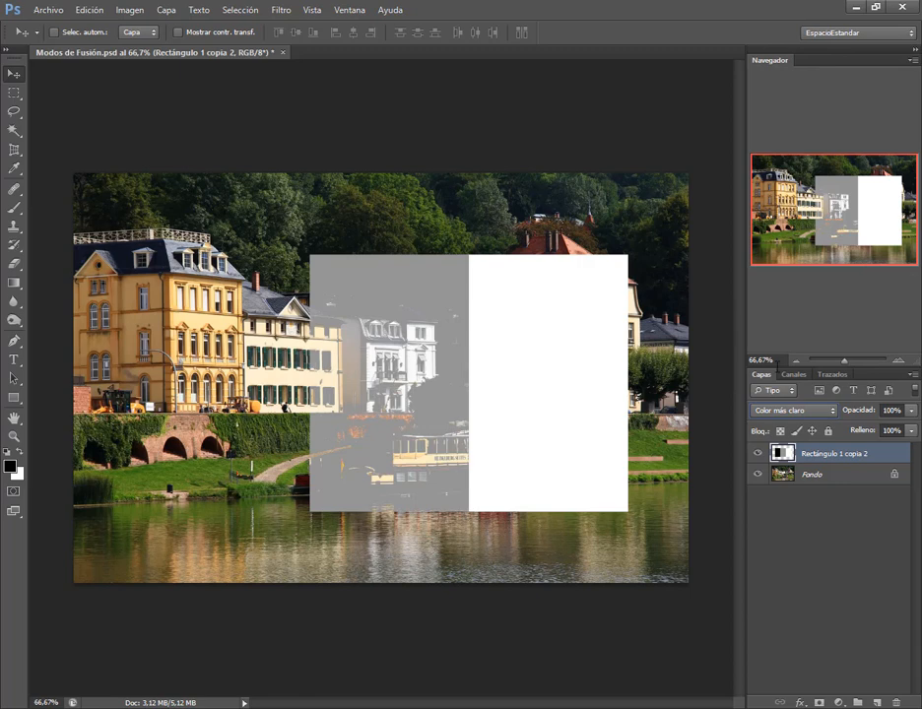
Set the rectangle layer's blend mode to Superponer and temporarily outline the black and white strip areas in red.
{"action": "left_click", "coordinate": [806, 418]}
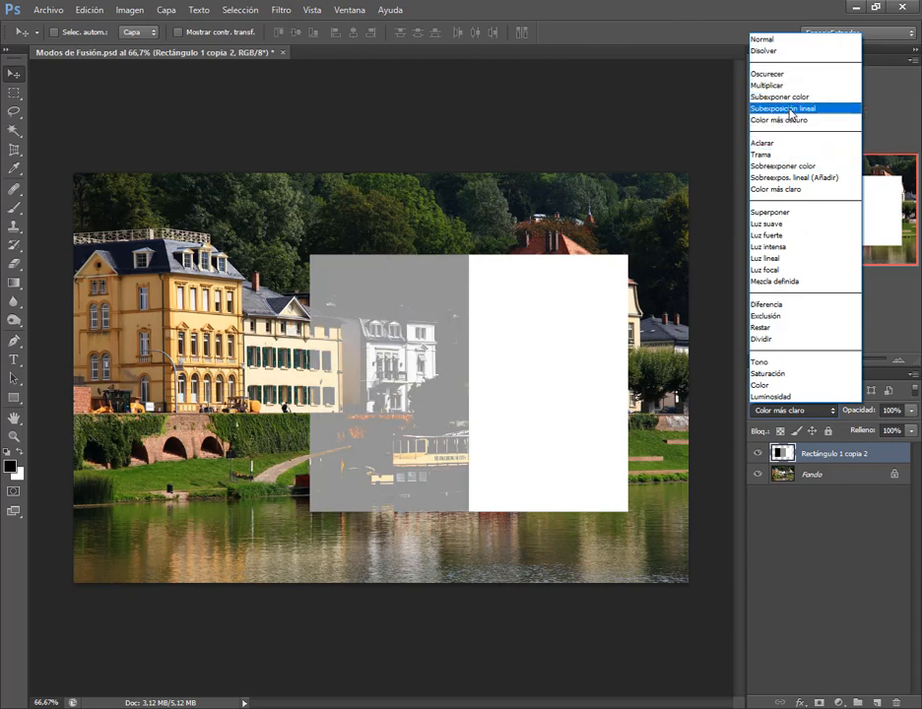
{"action": "left_click", "coordinate": [793, 213]}
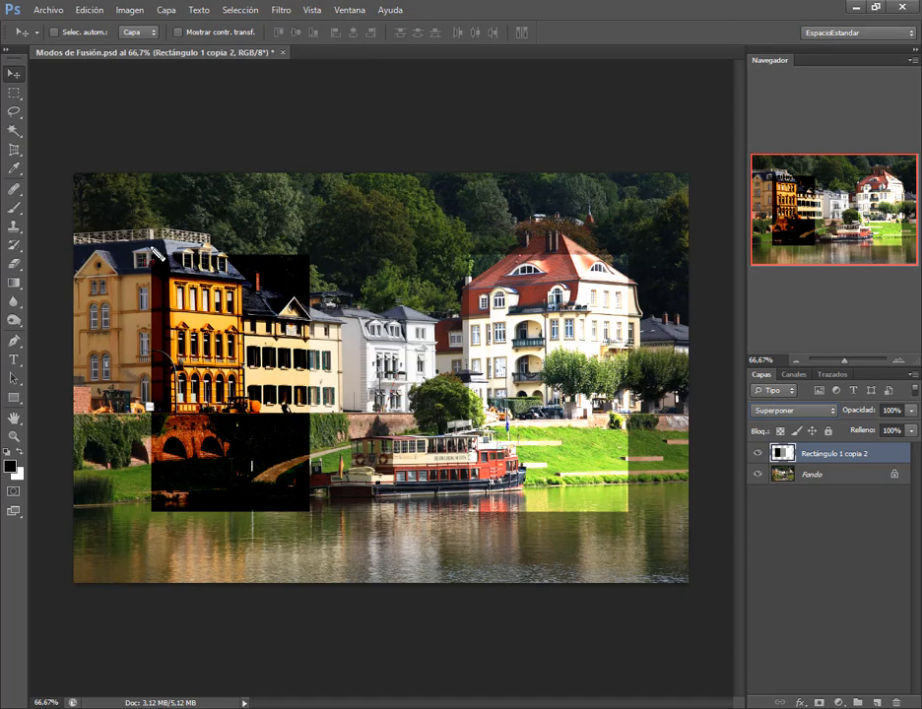
{"action": "left_click_drag", "start_coordinate": [138, 246], "coordinate": [310, 516]}
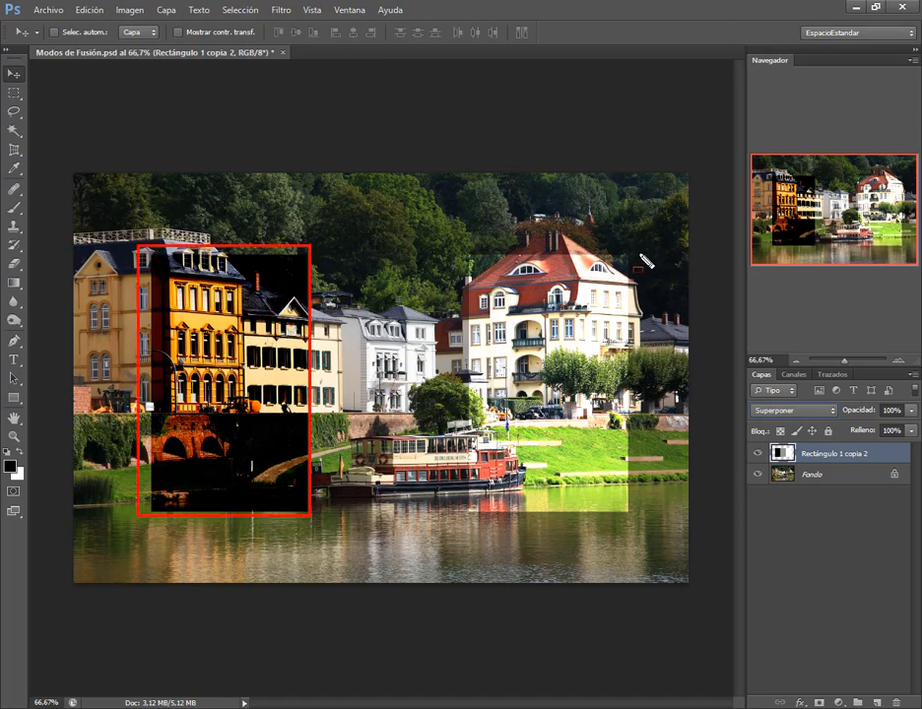
{"action": "left_click_drag", "start_coordinate": [640, 247], "coordinate": [464, 518]}
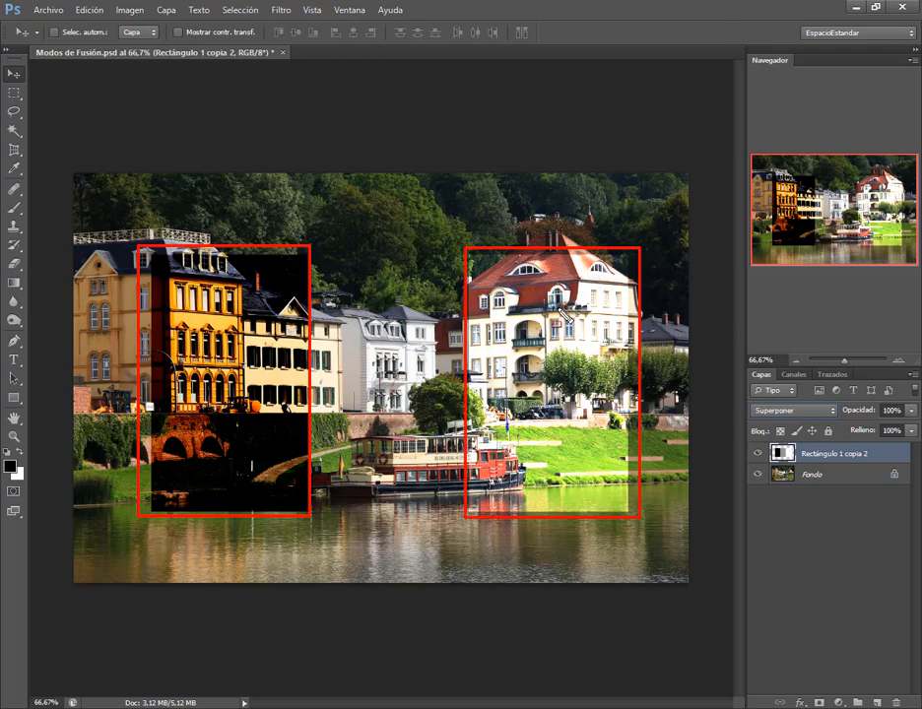
{"action": "key", "text": "Escape"}
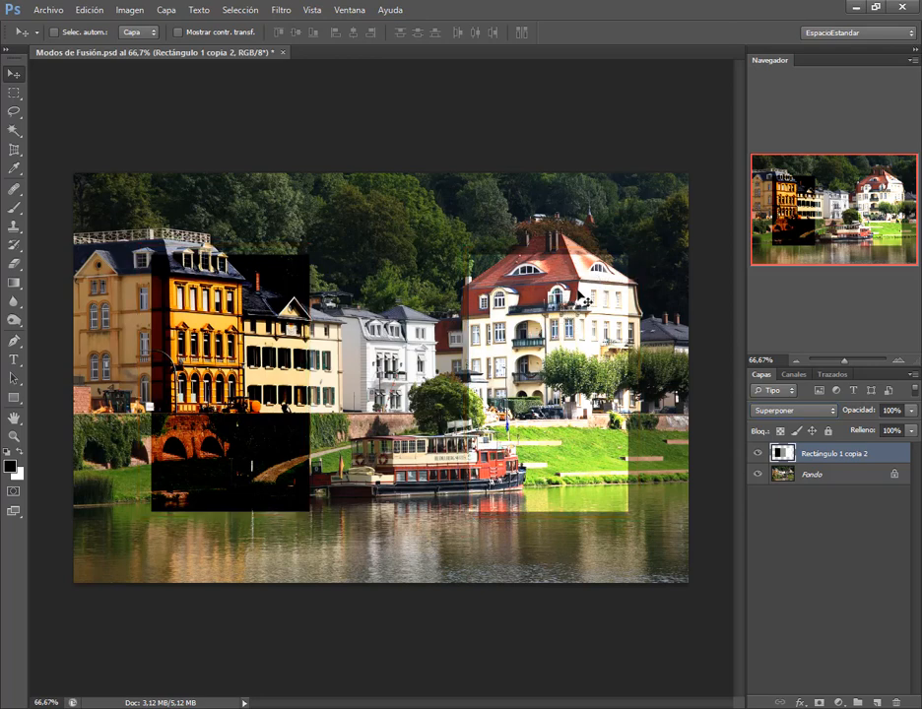
Move the strips right across the buildings and partway back left, keeping the Superponer blend mode.
{"action": "left_click", "coordinate": [817, 410]}
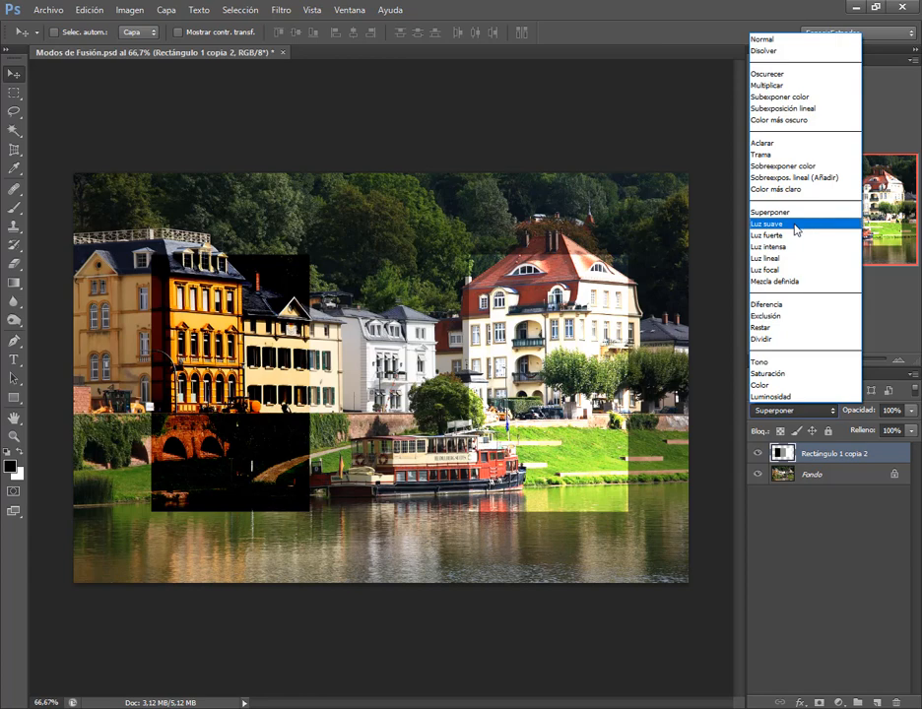
{"action": "left_click", "coordinate": [604, 321]}
{"action": "left_click_drag", "start_coordinate": [558, 339], "coordinate": [619, 345]}
{"action": "left_click_drag", "start_coordinate": [312, 372], "coordinate": [359, 377]}
{"action": "left_click_drag", "start_coordinate": [613, 347], "coordinate": [543, 347]}
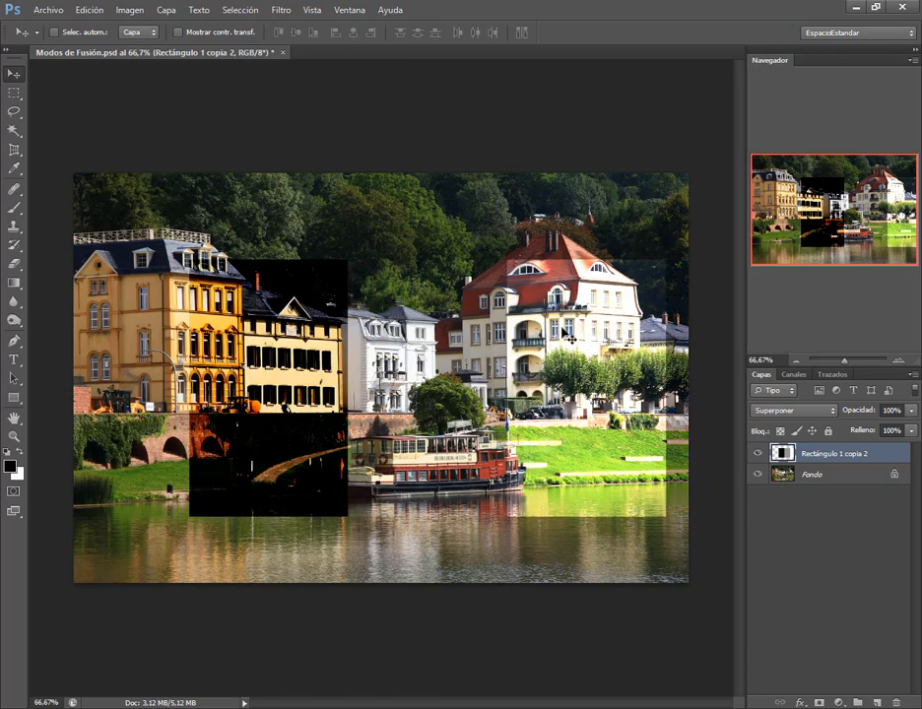
{"action": "left_click_drag", "start_coordinate": [585, 317], "coordinate": [566, 321]}
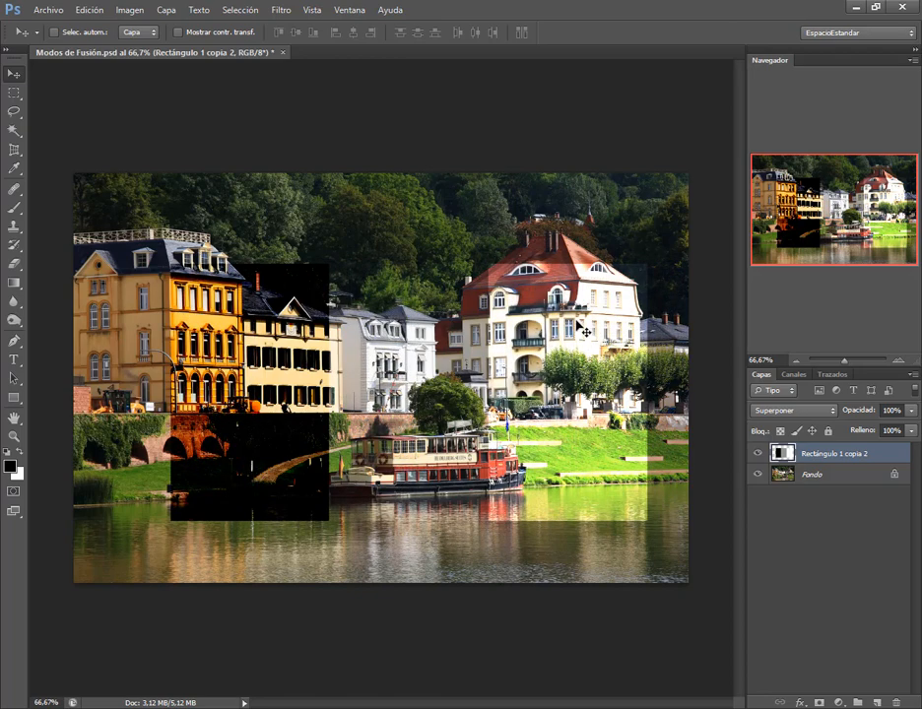
Set the rectangle layer's blend mode to Luz suave and move its strips left, back right and slightly down over the photo.
{"action": "left_click", "coordinate": [771, 415]}
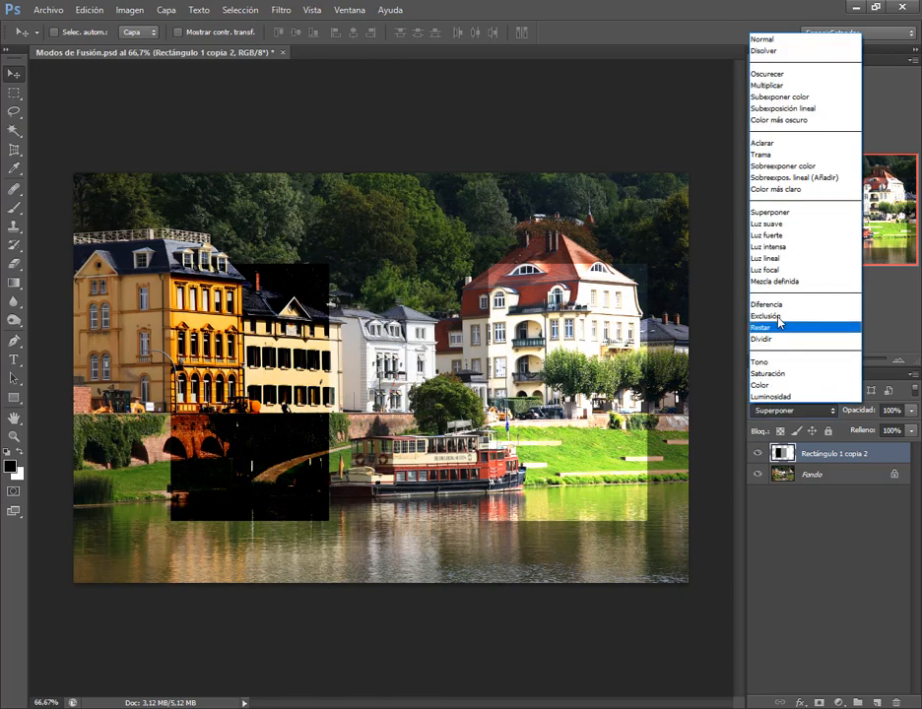
{"action": "left_click", "coordinate": [786, 225]}
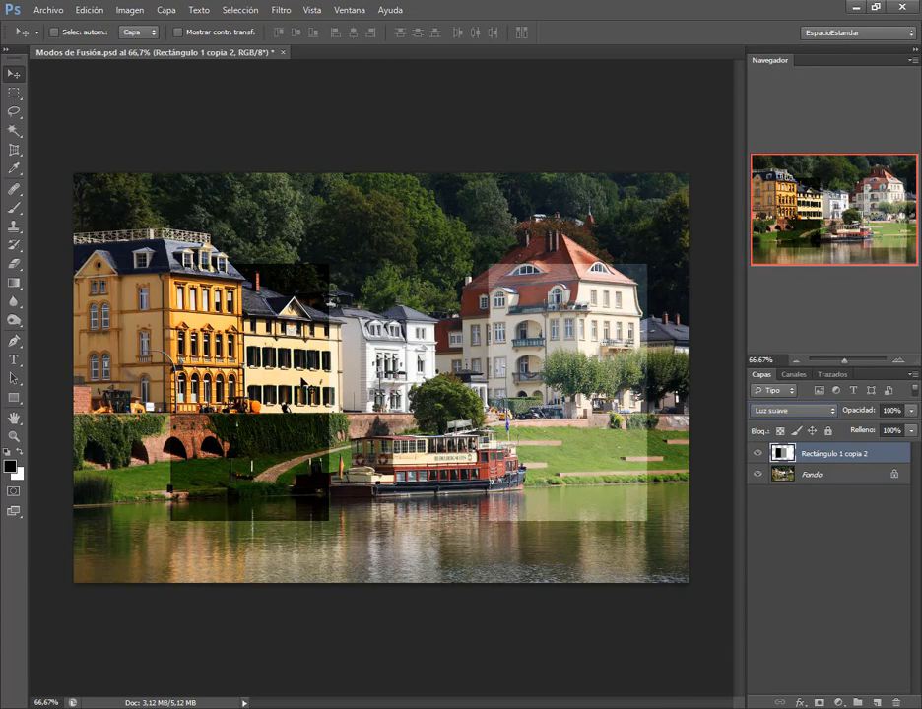
{"action": "left_click_drag", "start_coordinate": [260, 383], "coordinate": [239, 381]}
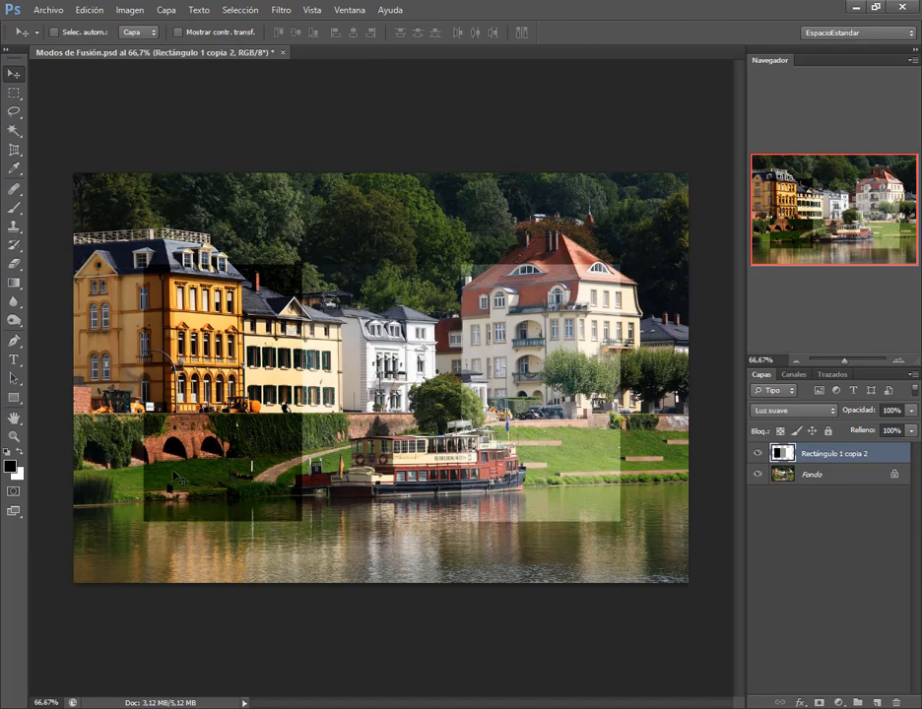
{"action": "left_click_drag", "start_coordinate": [171, 486], "coordinate": [220, 469]}
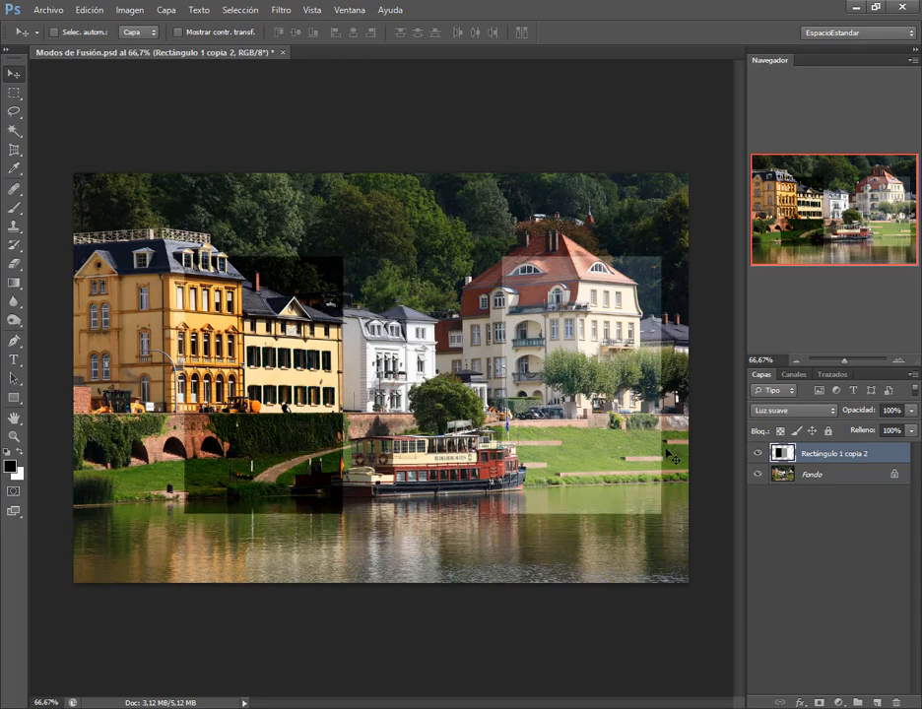
{"action": "left_click_drag", "start_coordinate": [640, 458], "coordinate": [638, 426]}
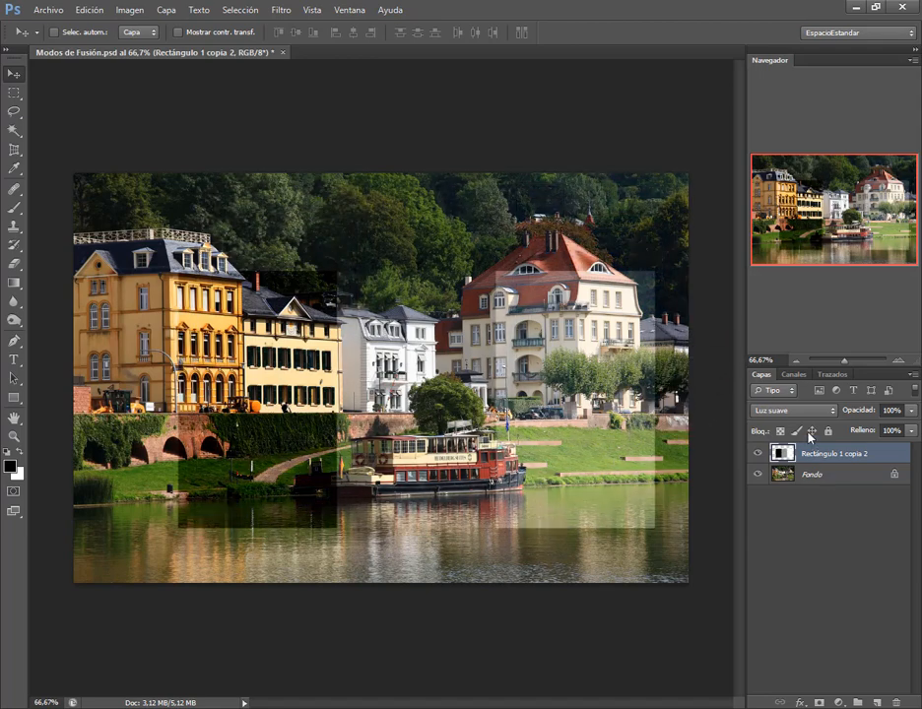
Set the rectangle layer's blend mode to Luz fuerte and shift its strips slightly up and left.
{"action": "left_click", "coordinate": [809, 411]}
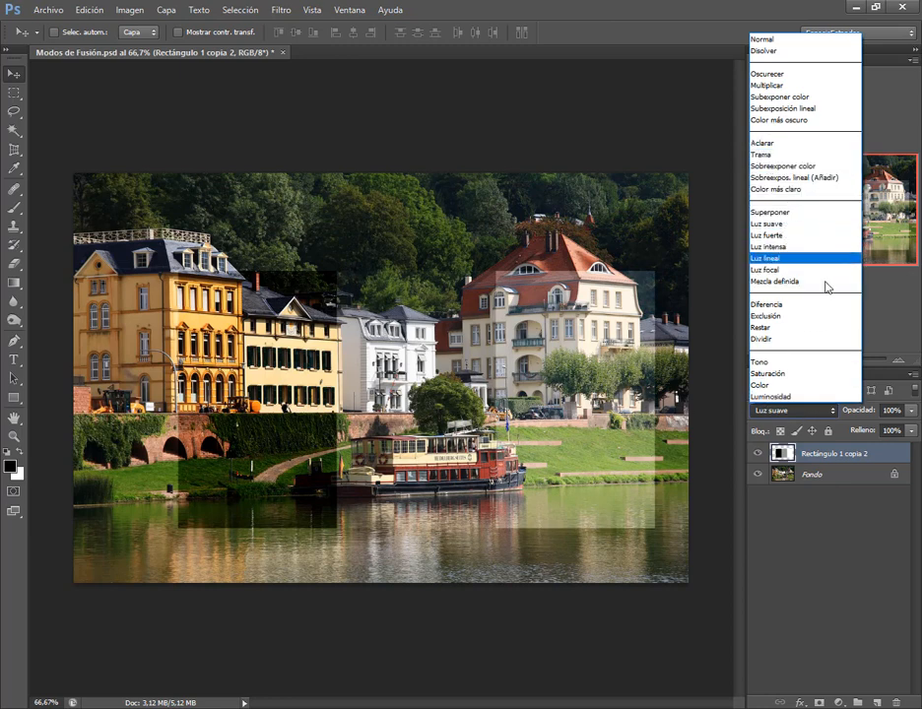
{"action": "left_click", "coordinate": [799, 238]}
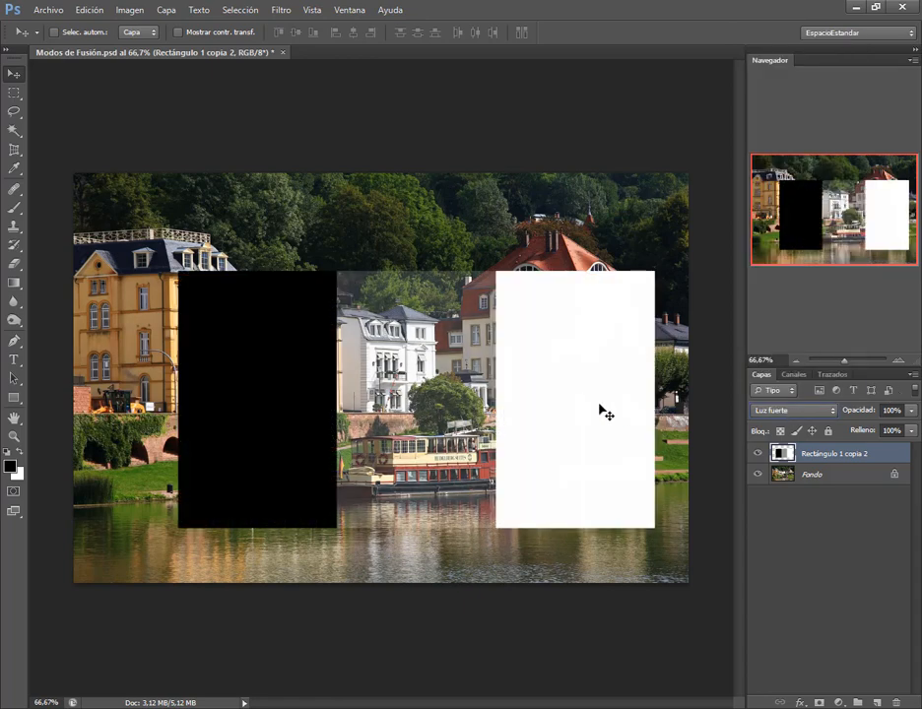
{"action": "left_click_drag", "start_coordinate": [581, 377], "coordinate": [572, 369]}
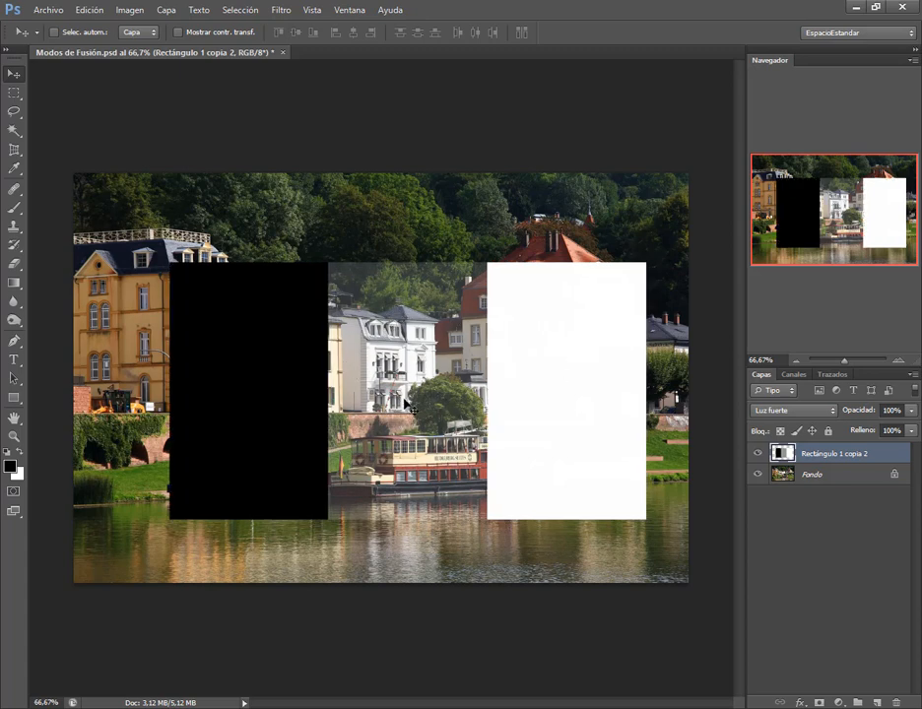
Set the rectangle layer's blend mode to Luz intensa and reposition its strips slightly higher and further left over the photo.
{"action": "left_click", "coordinate": [763, 412]}
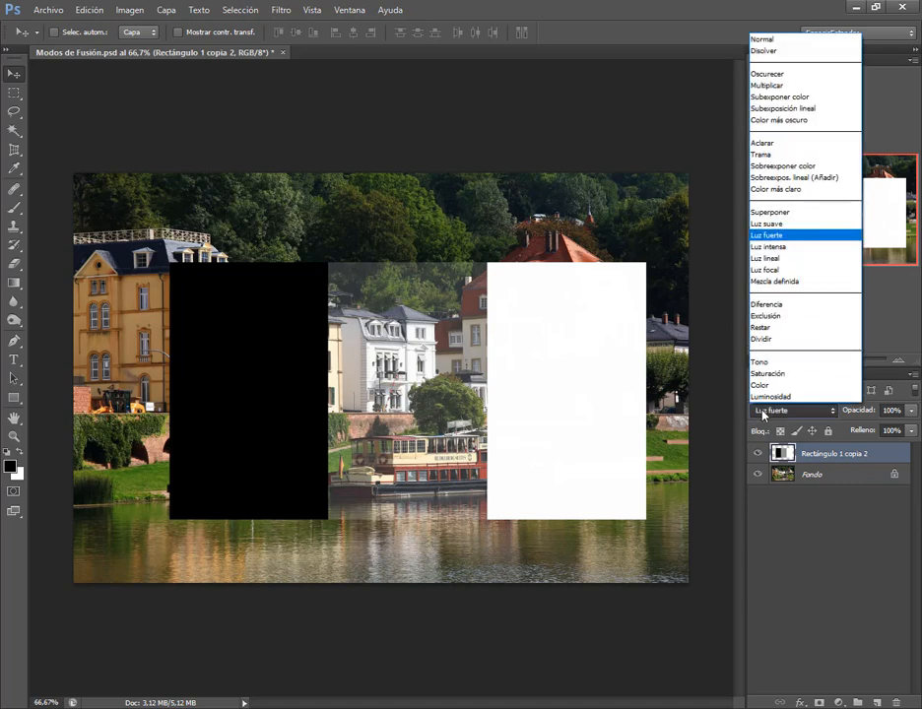
{"action": "left_click", "coordinate": [801, 247]}
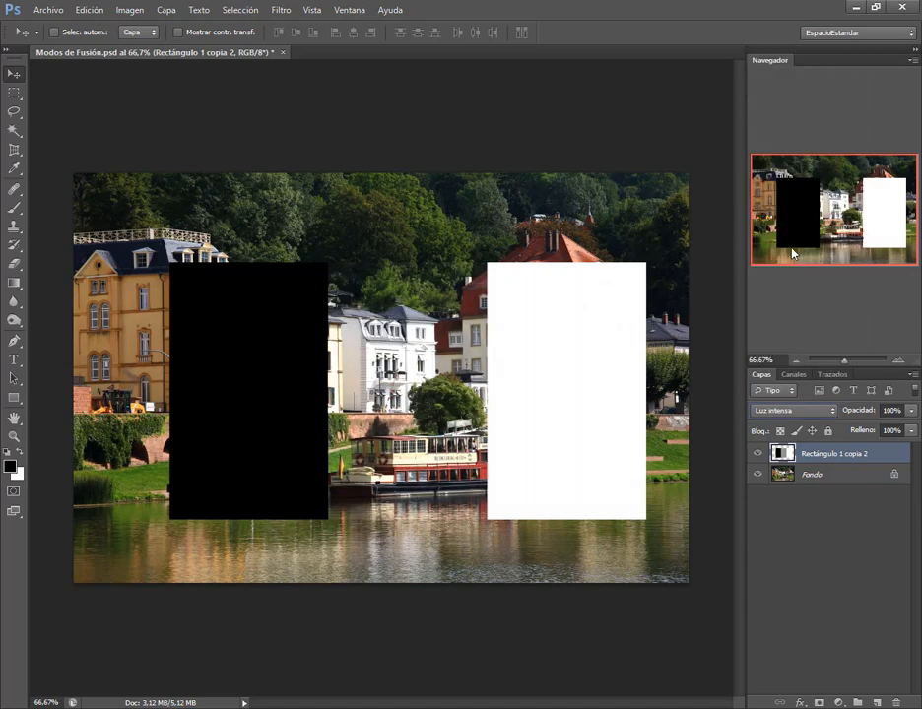
{"action": "left_click_drag", "start_coordinate": [580, 427], "coordinate": [525, 396]}
{"action": "mouse_move", "coordinate": [434, 326]}
{"action": "left_mouse_down"}
{"action": "mouse_move", "coordinate": [420, 245]}
{"action": "mouse_move", "coordinate": [440, 330]}
{"action": "mouse_move", "coordinate": [550, 273]}
{"action": "mouse_move", "coordinate": [429, 318]}
{"action": "mouse_move", "coordinate": [373, 285]}
{"action": "mouse_move", "coordinate": [368, 240]}
{"action": "mouse_move", "coordinate": [384, 302]}
{"action": "mouse_move", "coordinate": [441, 384]}
{"action": "mouse_move", "coordinate": [445, 322]}
{"action": "left_mouse_up"}
Apply the Luz lineal, Luz focal and Mezcla definida blend modes in turn to the rectangle layer.
{"action": "left_click", "coordinate": [818, 416]}
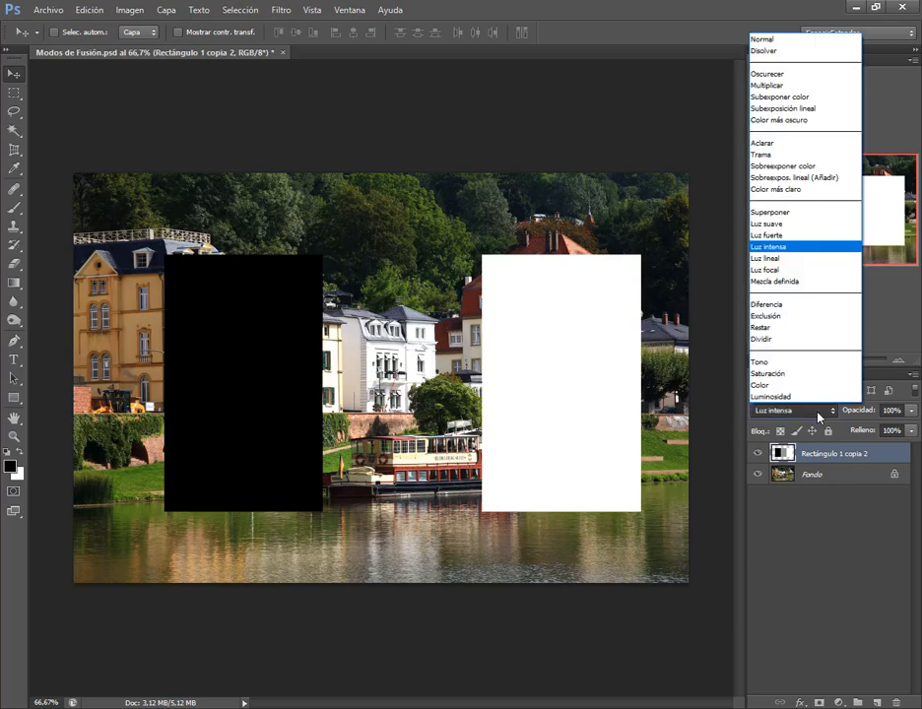
{"action": "left_click", "coordinate": [778, 258]}
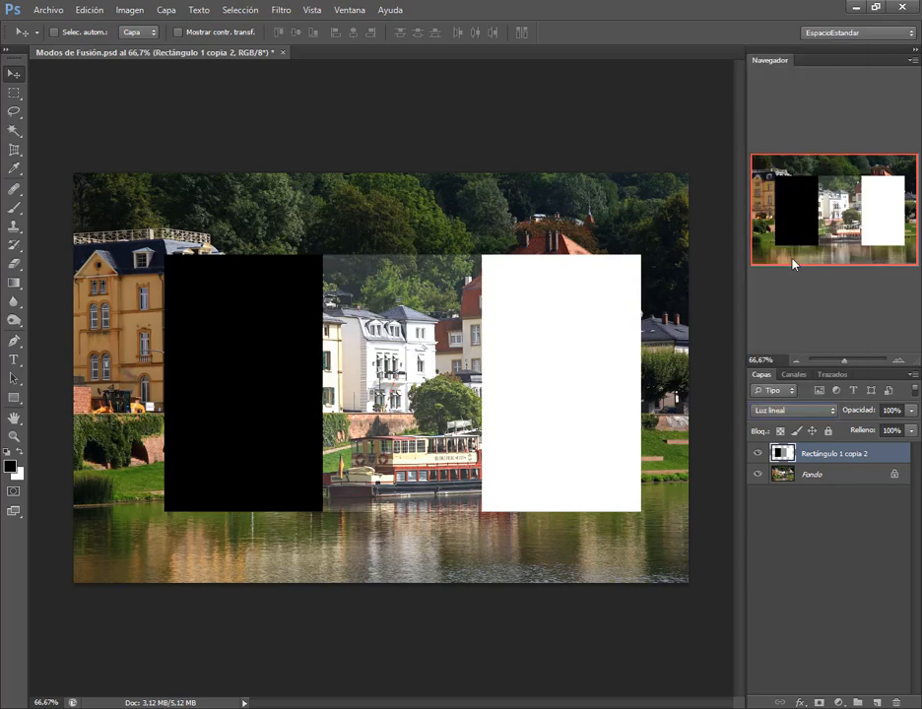
{"action": "left_click", "coordinate": [794, 410]}
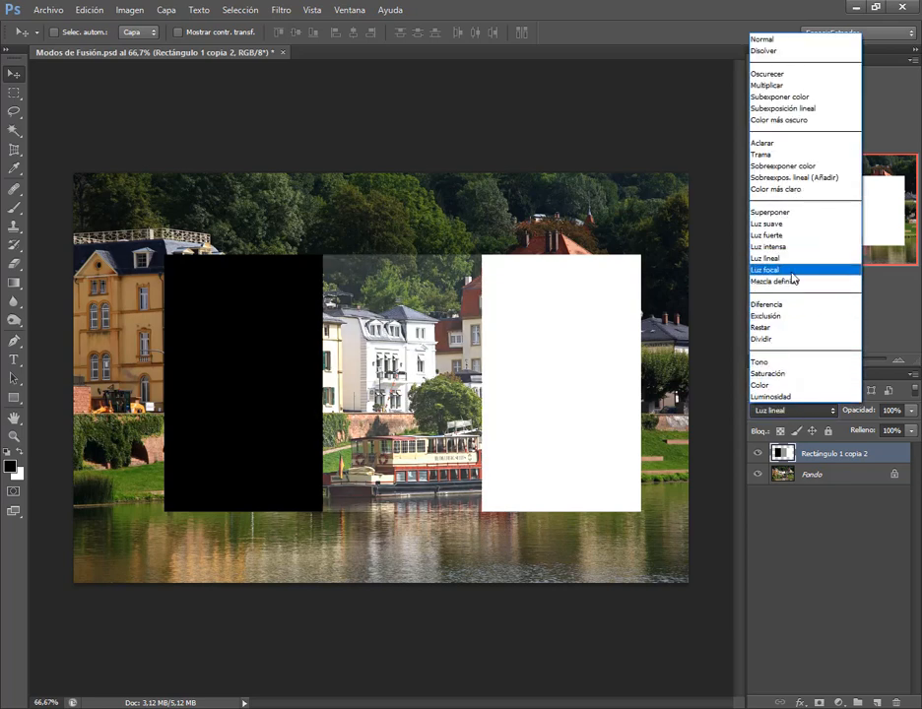
{"action": "left_click", "coordinate": [793, 270]}
{"action": "left_click", "coordinate": [799, 411]}
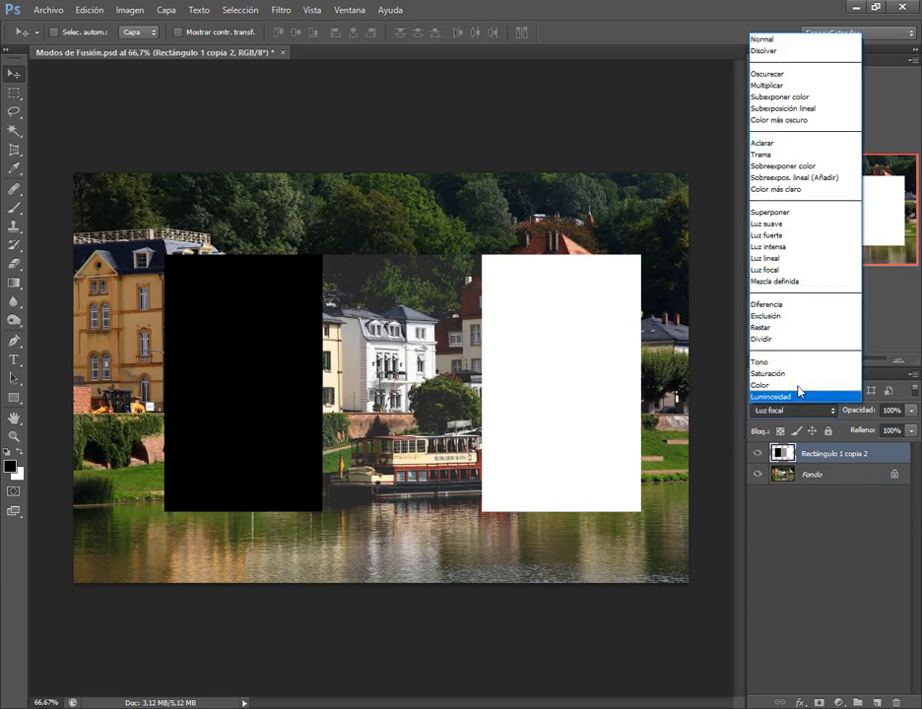
{"action": "left_click", "coordinate": [777, 281]}
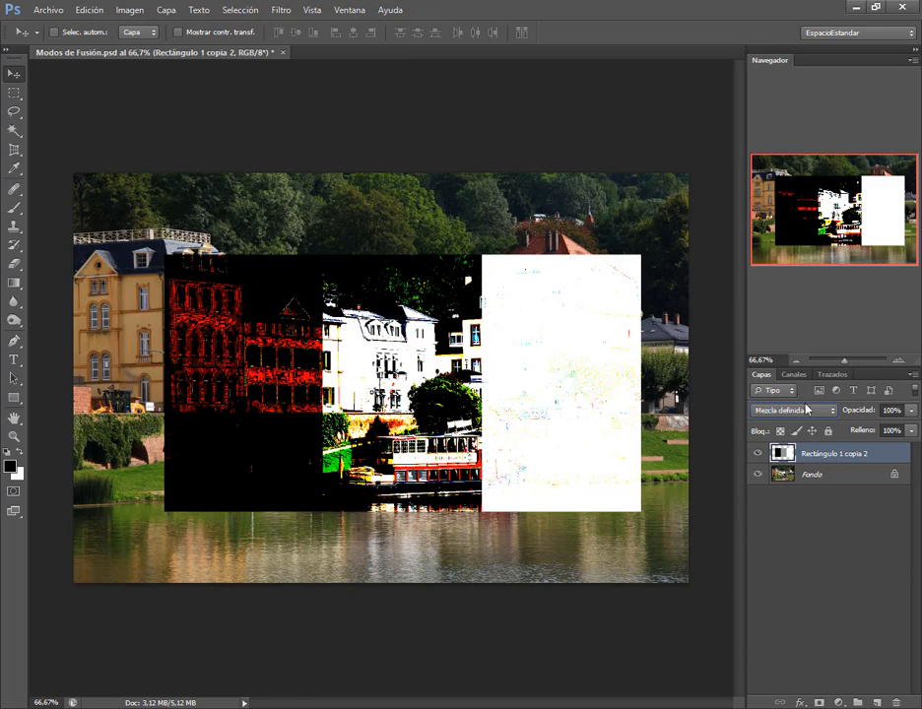
Return the rectangle layer to the Luz lineal blend mode and change it to Diferencia.
{"action": "left_click", "coordinate": [805, 409]}
{"action": "left_click", "coordinate": [774, 260]}
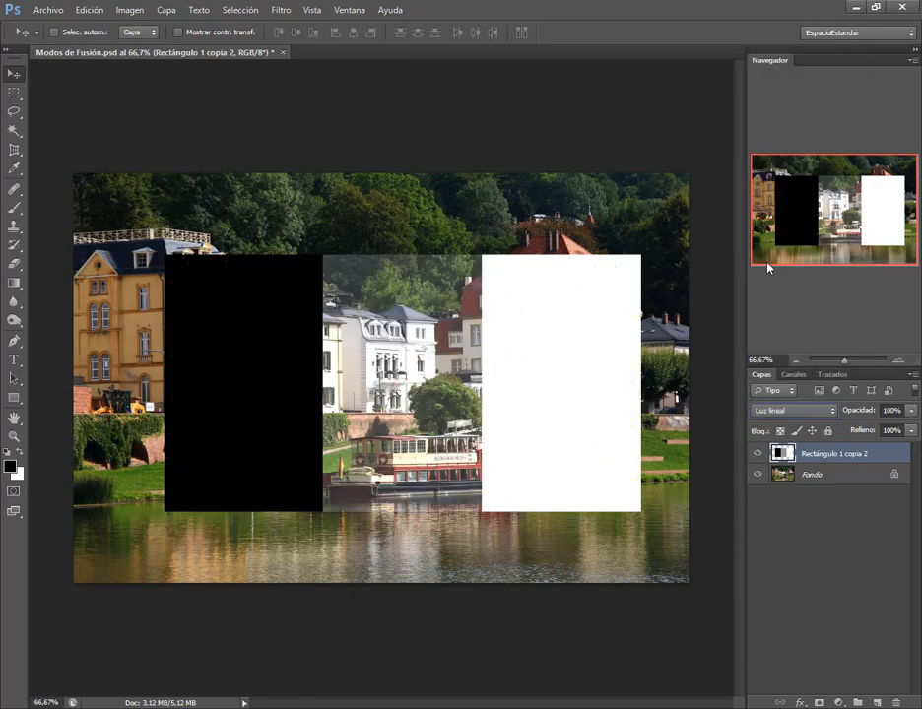
{"action": "left_click", "coordinate": [800, 410]}
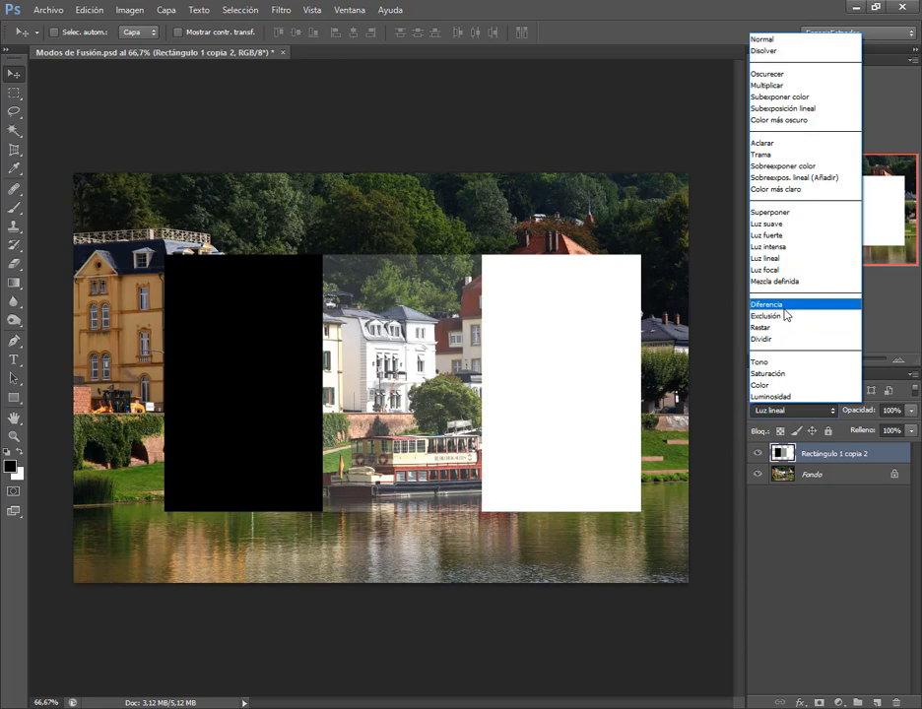
{"action": "left_click", "coordinate": [785, 307]}
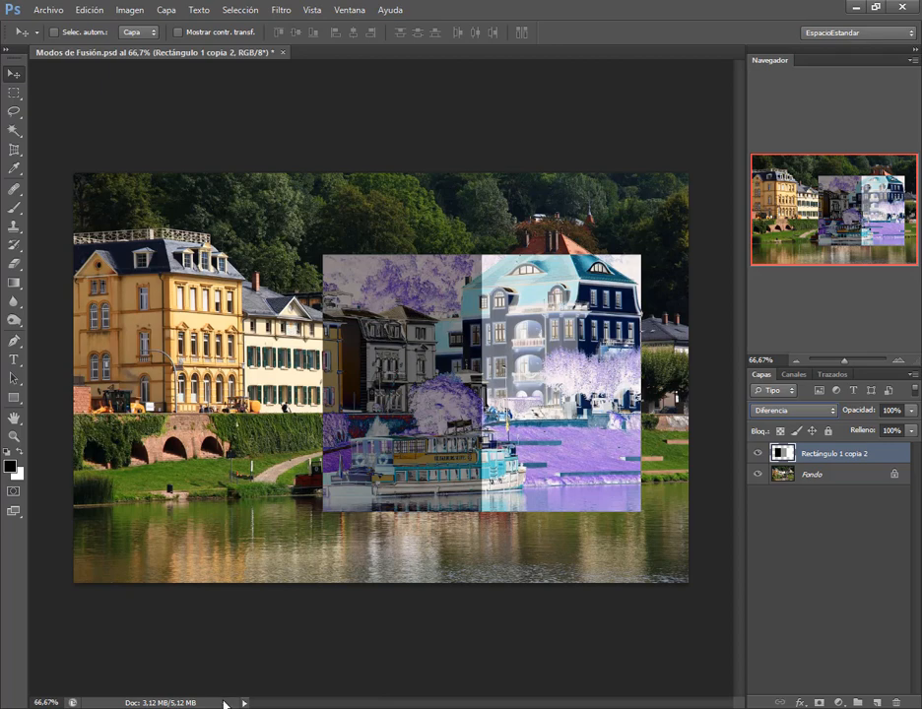
Switch to the Google Meet call to check its messages, accepting the advertising dialog, and return to Photoshop.
{"action": "mouse_move", "coordinate": [152, 638]}
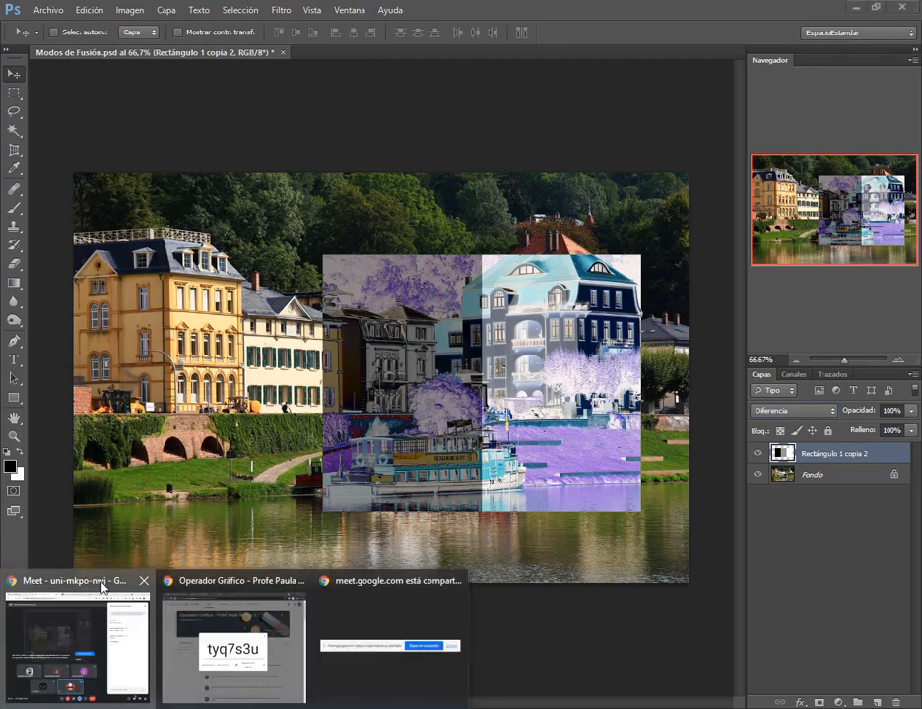
{"action": "left_click", "coordinate": [155, 582]}
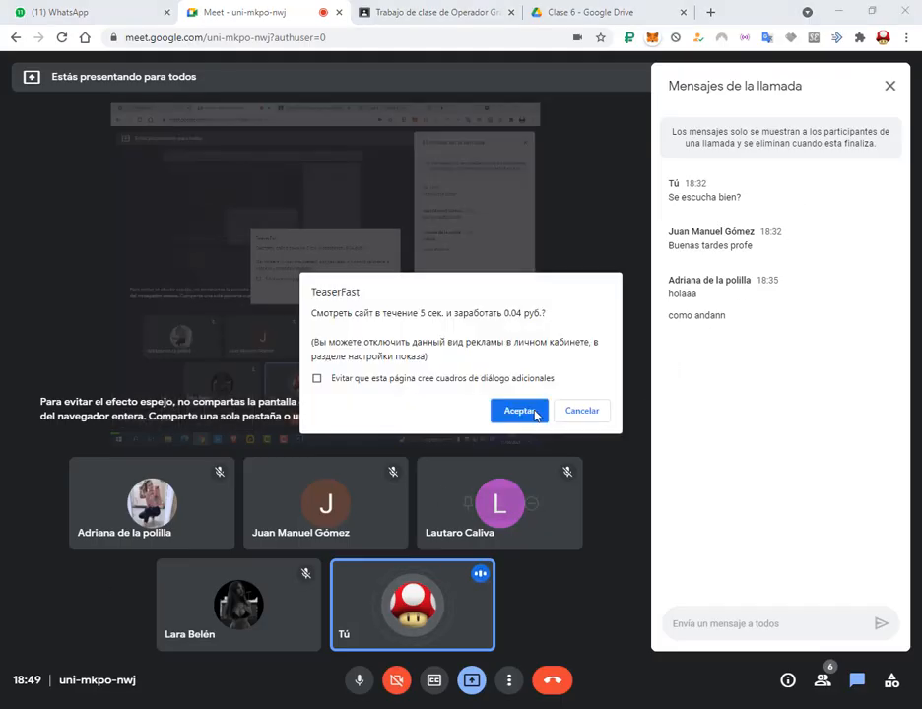
{"action": "left_click", "coordinate": [519, 409]}
{"action": "left_click", "coordinate": [258, 8]}
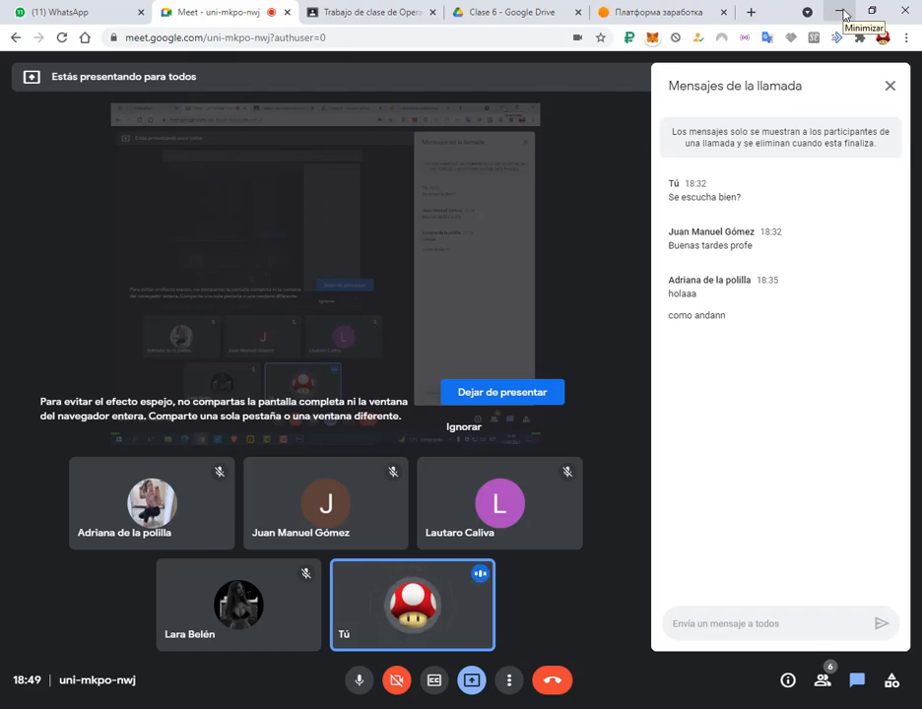
{"action": "left_click", "coordinate": [843, 14]}
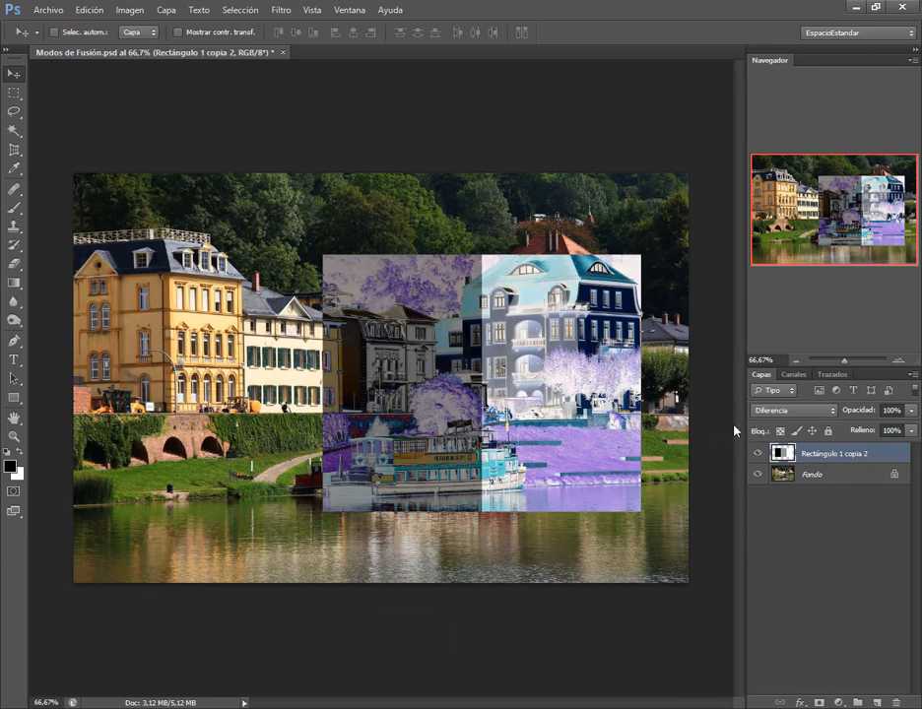
Apply the Exclusión, Restar and Dividir blend modes in turn to the rectangle layer, finishing on Diferencia.
{"action": "left_click", "coordinate": [798, 409]}
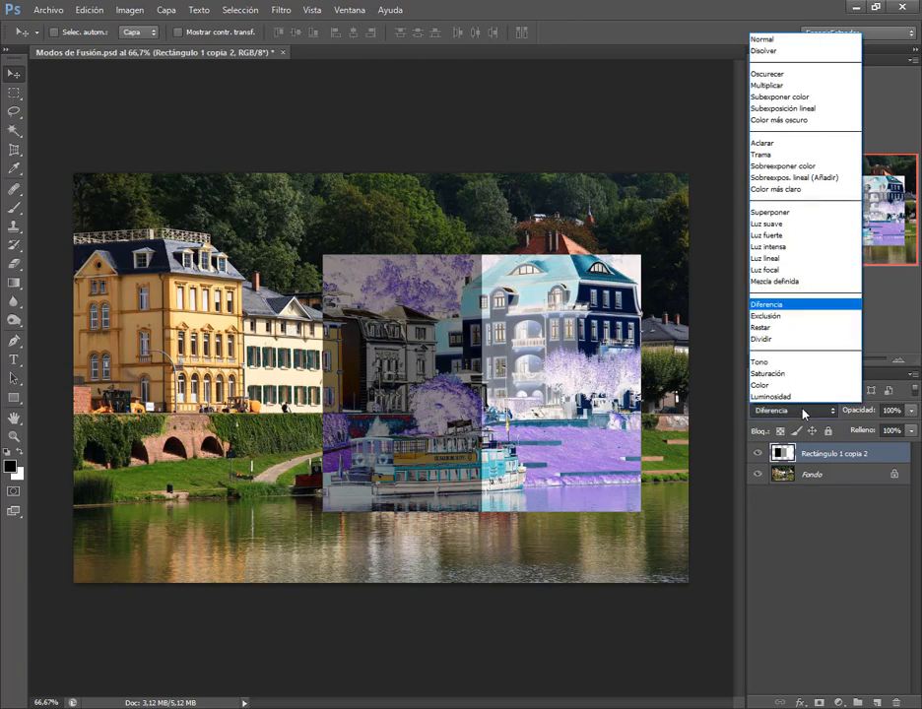
{"action": "left_click", "coordinate": [776, 317]}
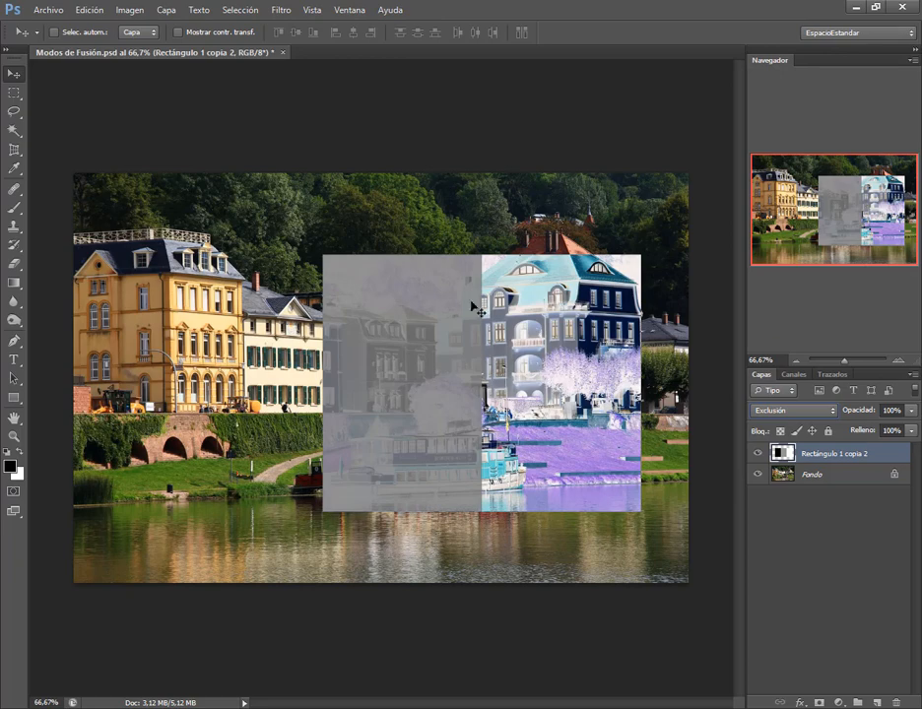
{"action": "left_click", "coordinate": [796, 410]}
{"action": "left_click", "coordinate": [778, 326]}
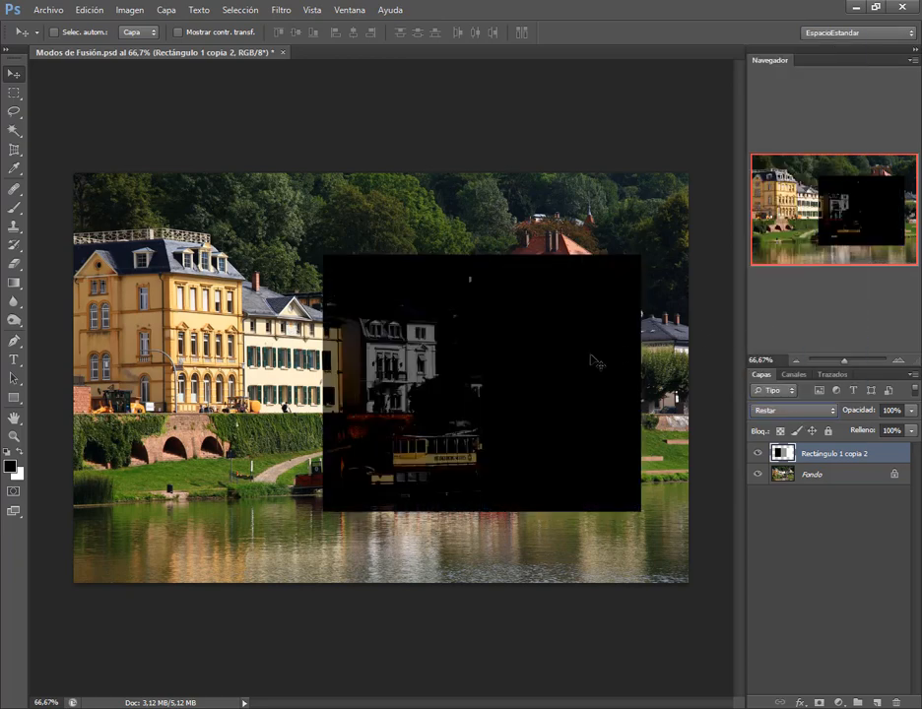
{"action": "left_click", "coordinate": [795, 410]}
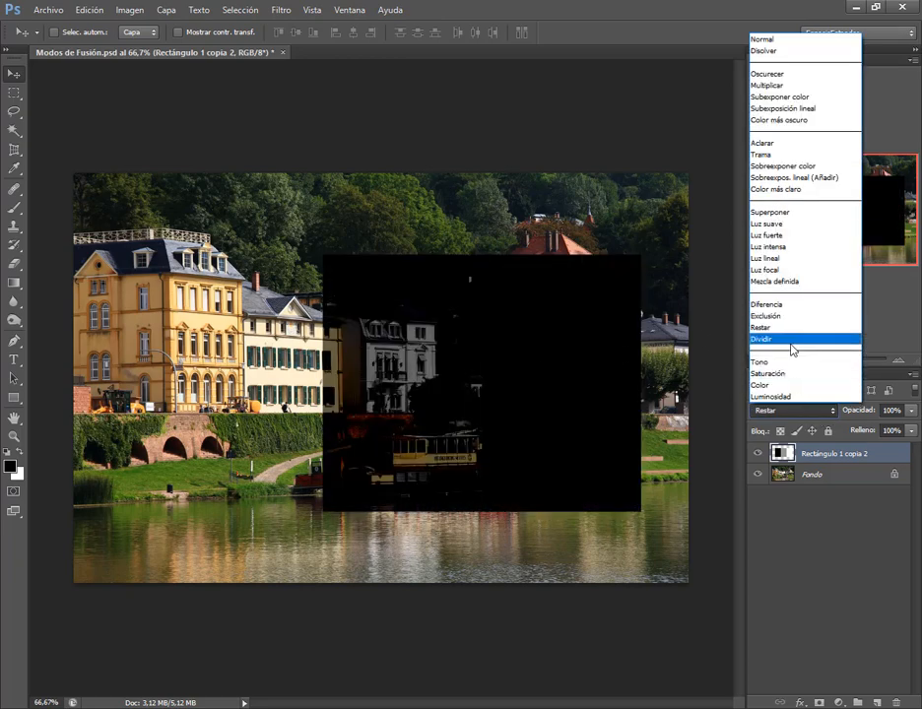
{"action": "left_click", "coordinate": [791, 340]}
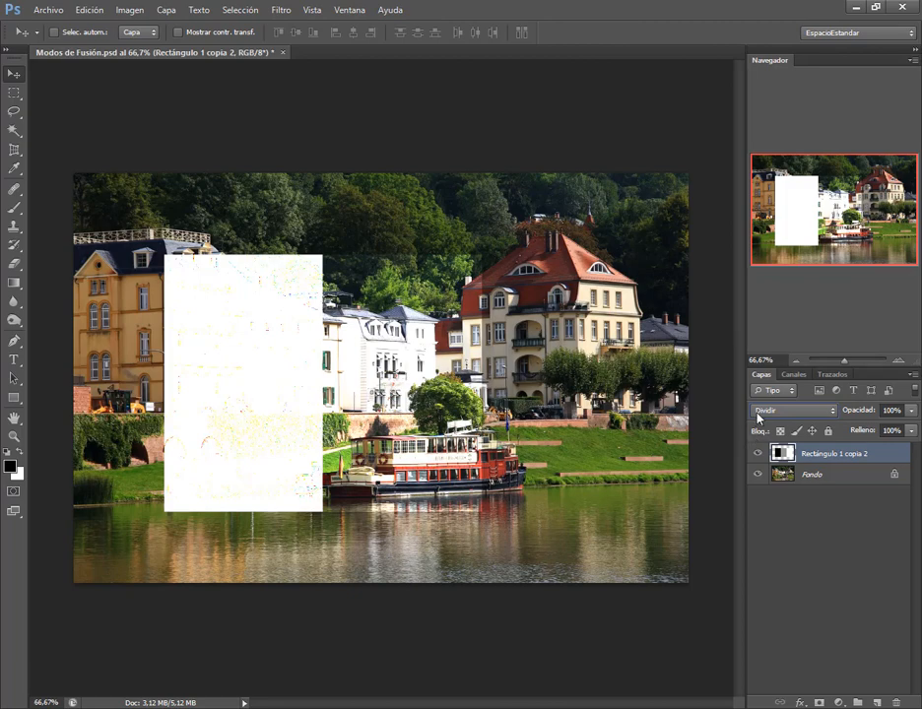
{"action": "left_click", "coordinate": [760, 415]}
{"action": "left_click", "coordinate": [778, 300]}
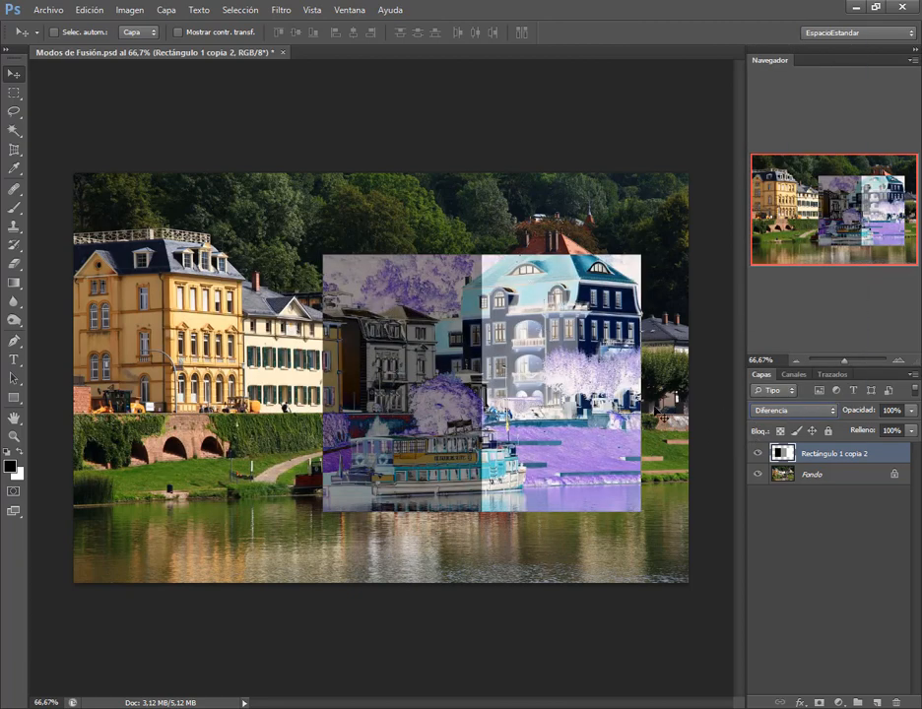
Apply the Tono, Saturación and Color blend modes in turn to the rectangle layer, moving its strips down during Saturación.
{"action": "left_click", "coordinate": [795, 411]}
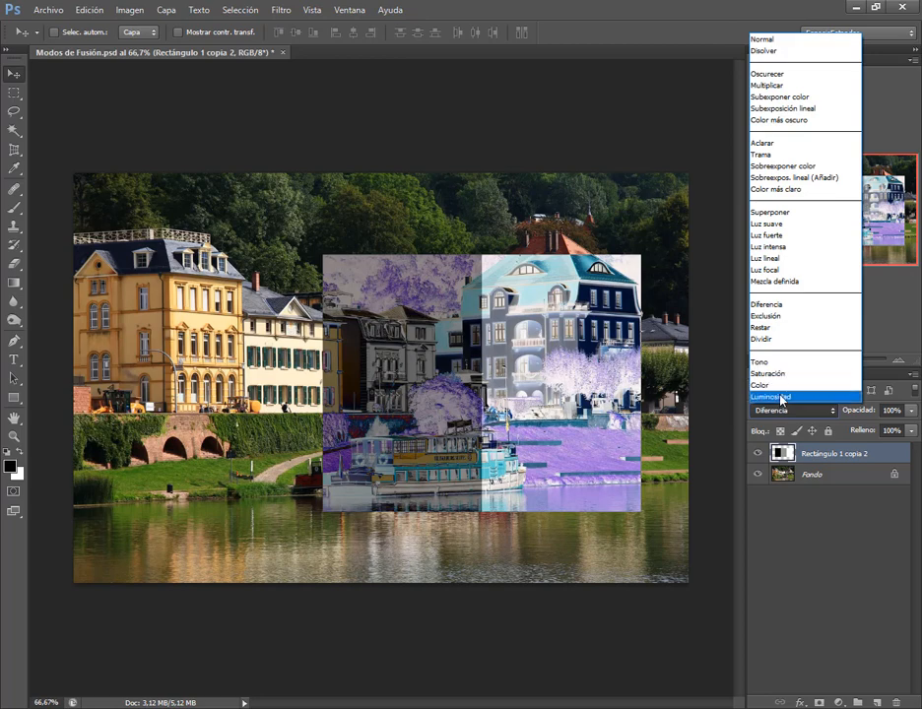
{"action": "left_click", "coordinate": [780, 363]}
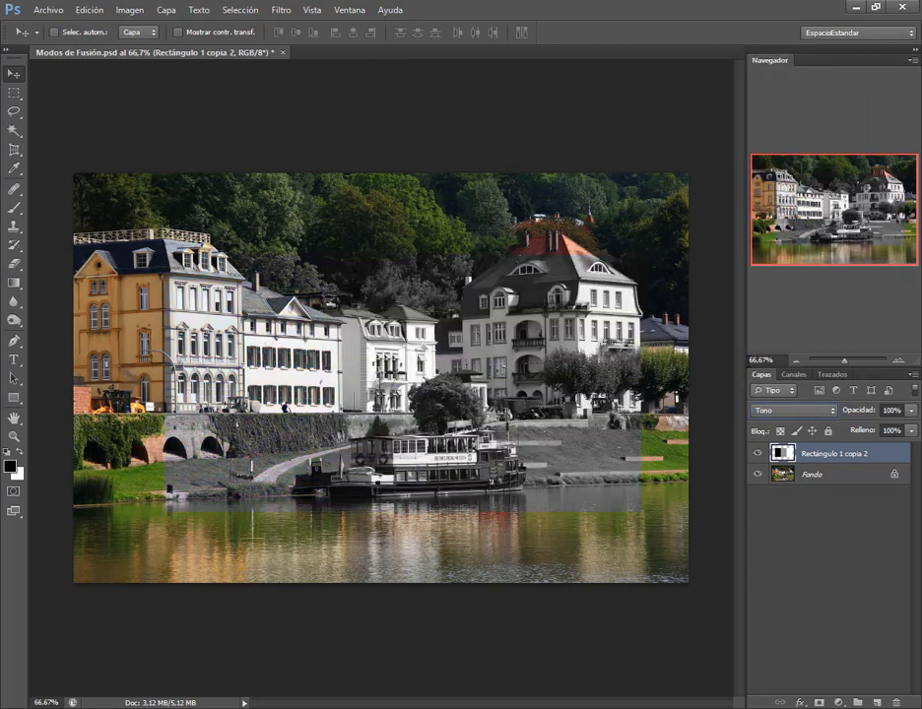
{"action": "left_click", "coordinate": [771, 412]}
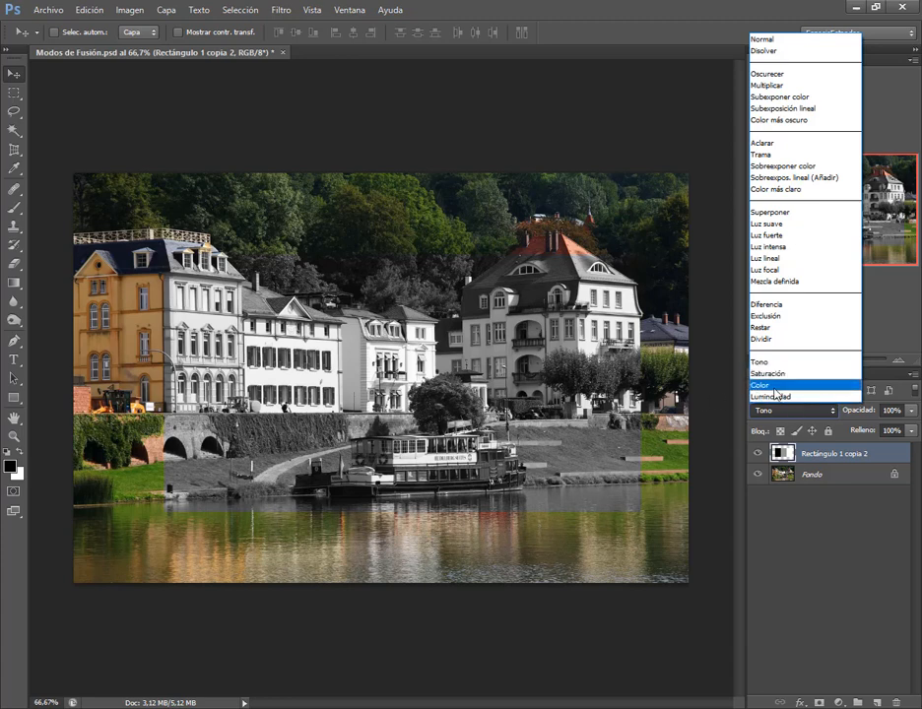
{"action": "left_click", "coordinate": [770, 374]}
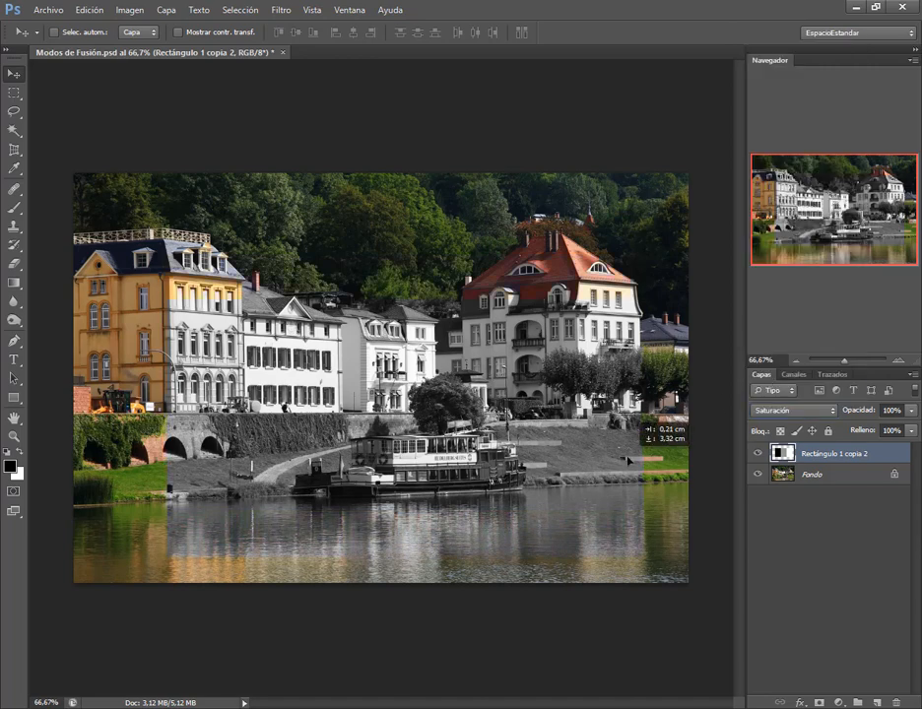
{"action": "left_click", "coordinate": [788, 410]}
{"action": "left_click", "coordinate": [786, 385]}
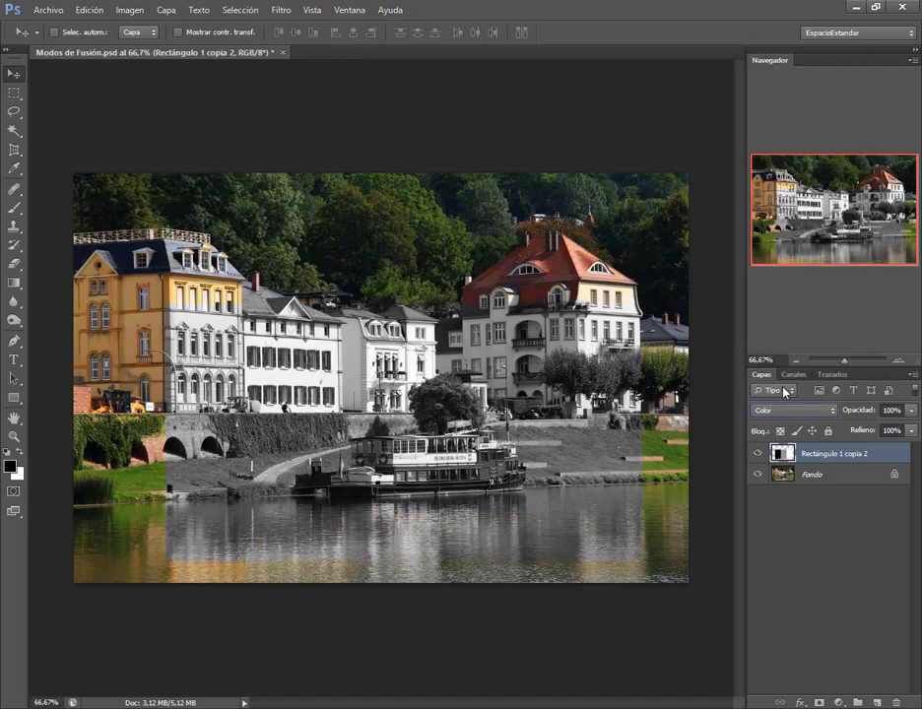
Set the rectangle layer's blend mode to Luminosidad and move its strips up and slightly left over the photo.
{"action": "left_click", "coordinate": [770, 412]}
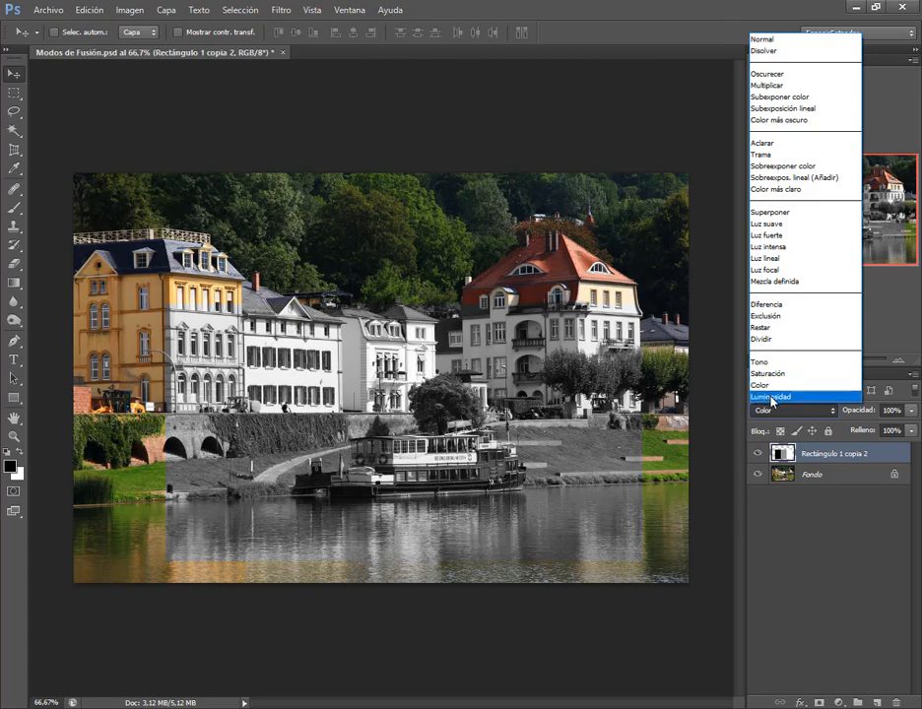
{"action": "left_click", "coordinate": [783, 396]}
{"action": "left_click_drag", "start_coordinate": [484, 425], "coordinate": [471, 362]}
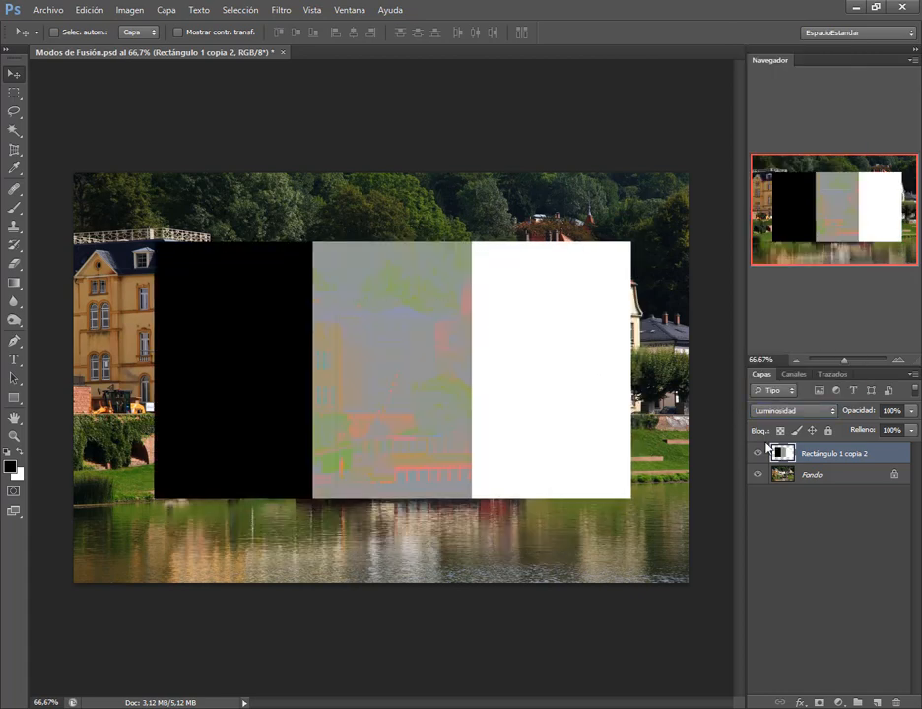
Switch the rectangle layer to Tono and on to Saturación, moving its strips slightly down over the photo.
{"action": "left_click", "coordinate": [803, 414]}
{"action": "left_click", "coordinate": [791, 361]}
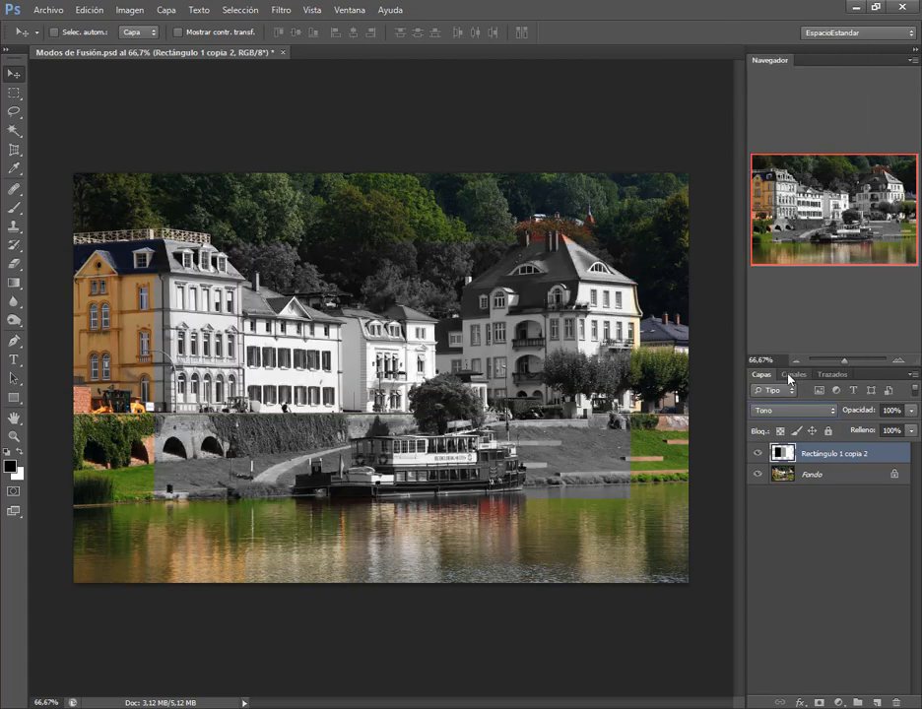
{"action": "left_click", "coordinate": [785, 410]}
{"action": "left_click", "coordinate": [791, 371]}
{"action": "mouse_move", "coordinate": [605, 391]}
{"action": "left_mouse_down"}
{"action": "mouse_move", "coordinate": [608, 411]}
{"action": "mouse_move", "coordinate": [608, 402]}
{"action": "left_mouse_up"}
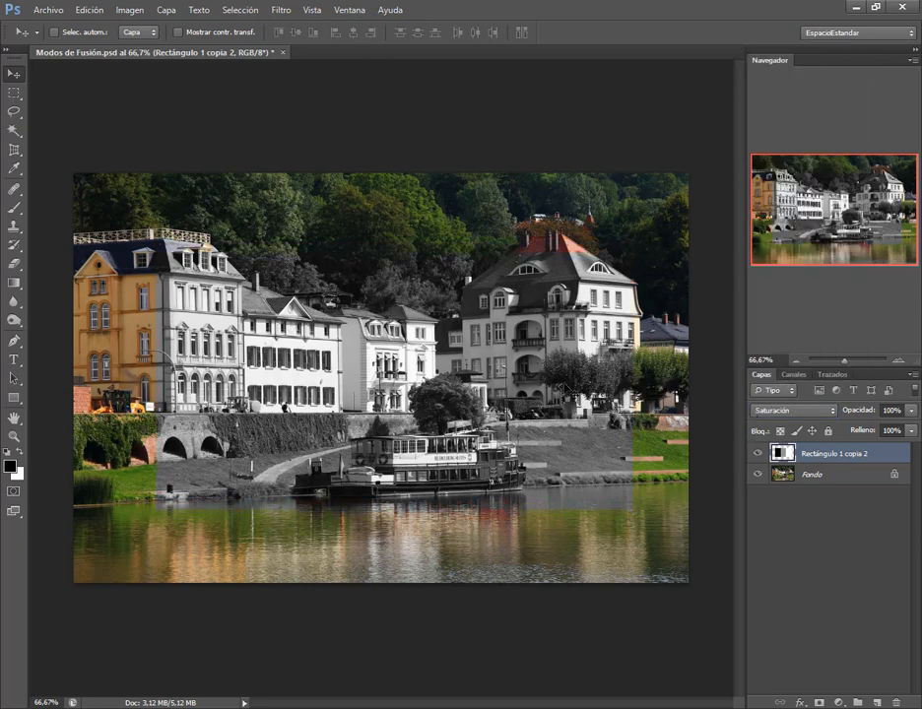
Show the rectangle layer in Luminosidad once more and restore its blend mode to Normal.
{"action": "left_click", "coordinate": [794, 409]}
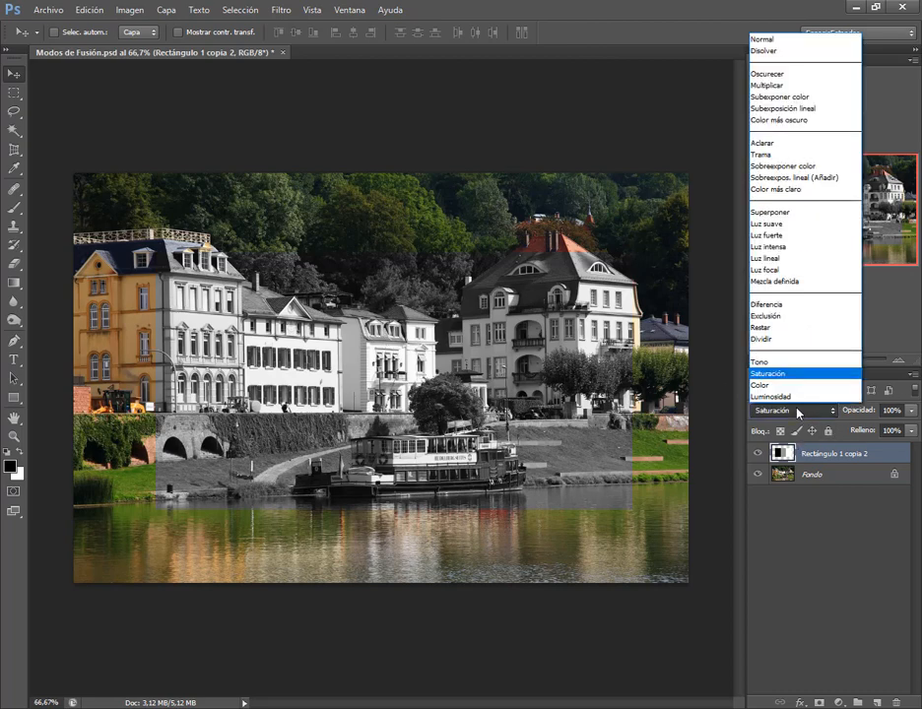
{"action": "left_click", "coordinate": [769, 397]}
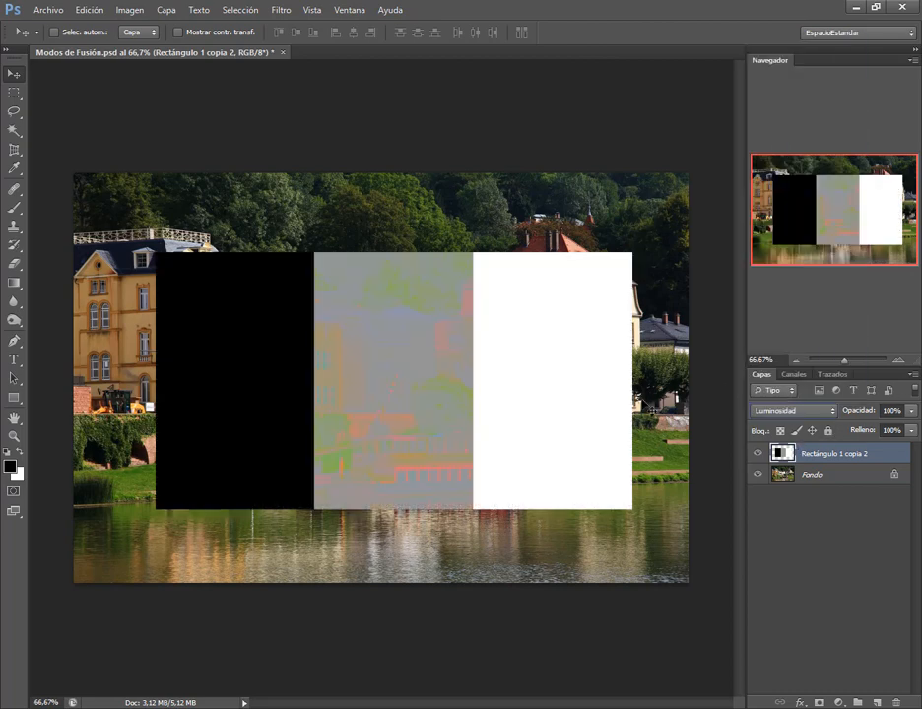
{"action": "left_click", "coordinate": [825, 413]}
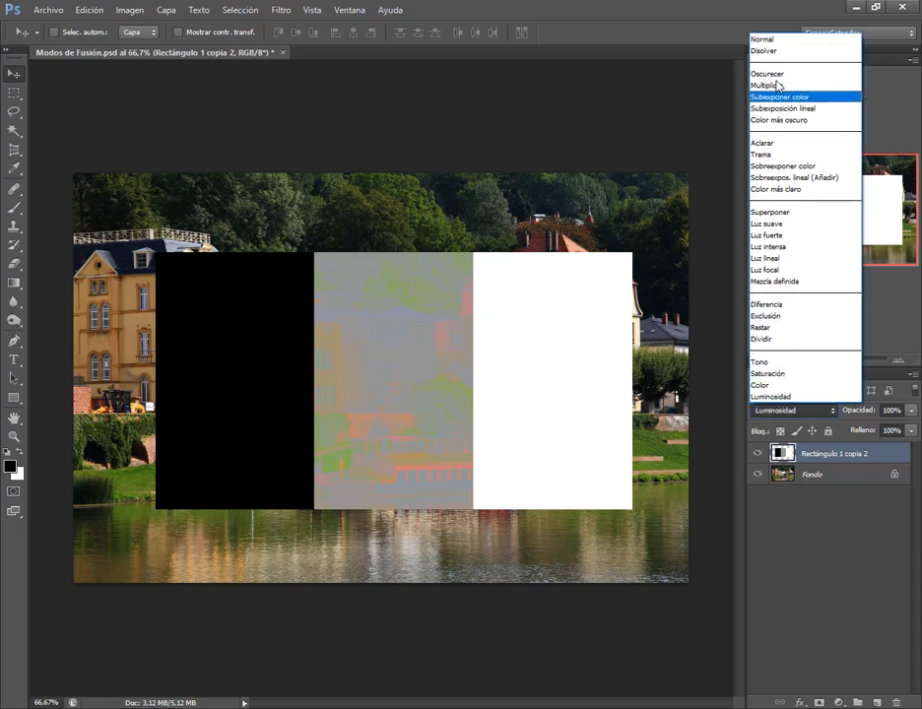
{"action": "left_click", "coordinate": [782, 38]}
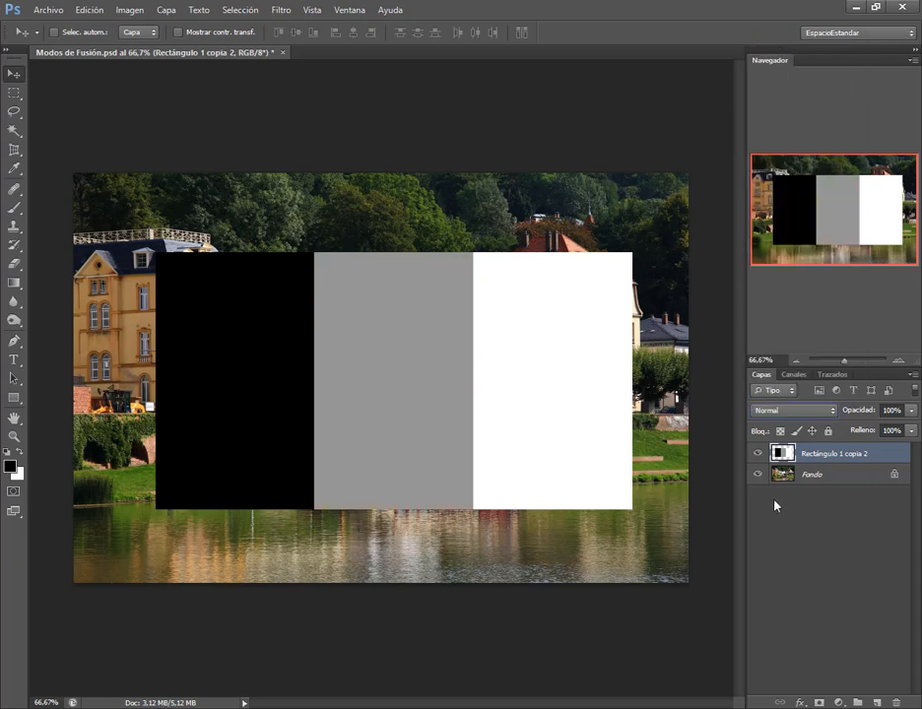
Look over the blend mode list while keeping Normal, deselect all layers and reselect Rectángulo 1 copia 2.
{"action": "left_click", "coordinate": [803, 416]}
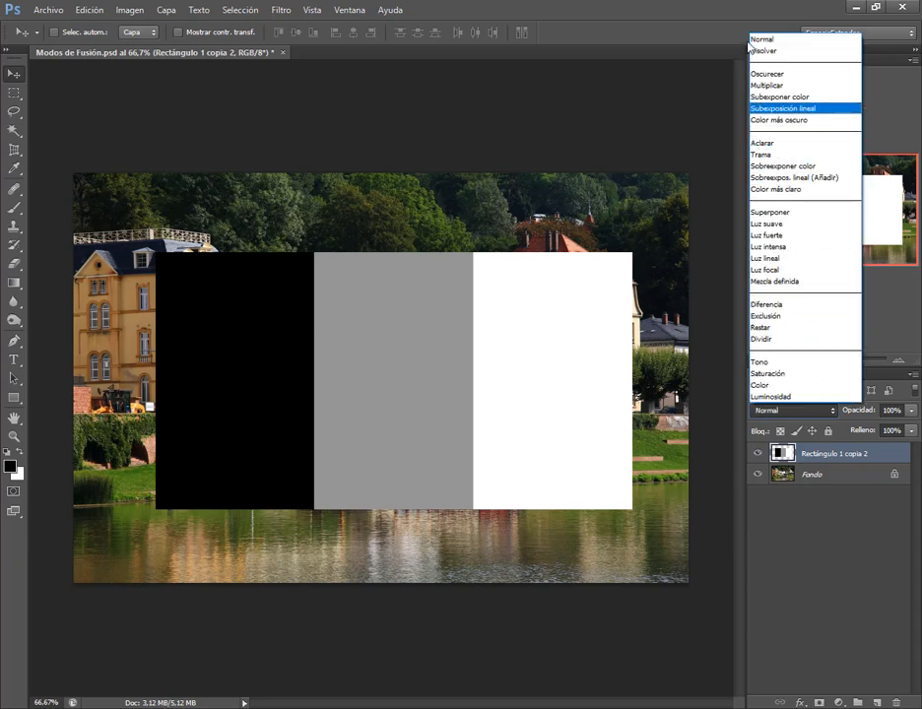
{"action": "left_click", "coordinate": [795, 414]}
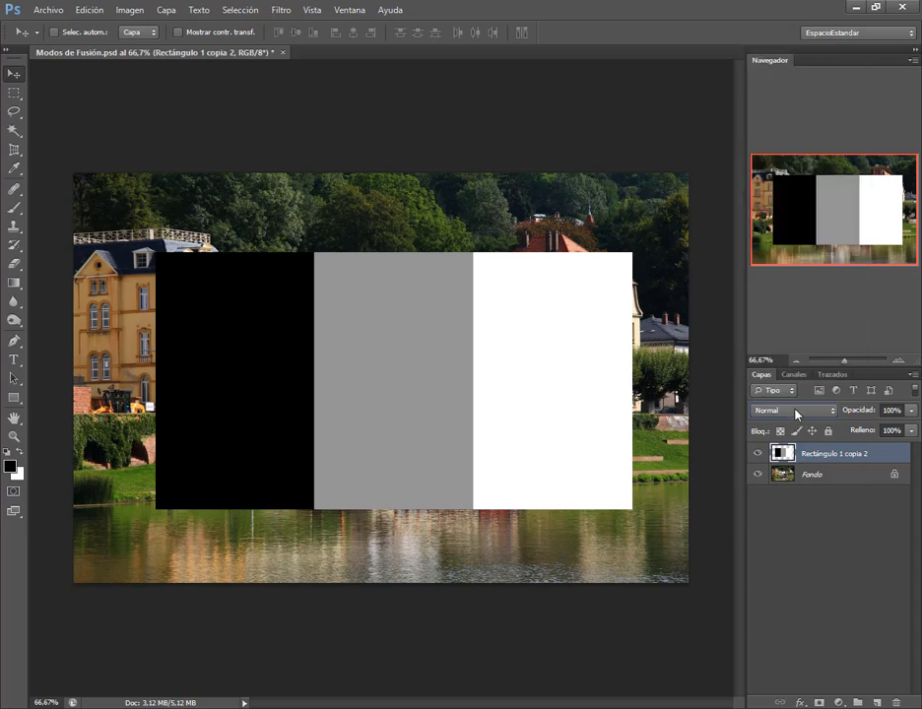
{"action": "left_click", "coordinate": [833, 540]}
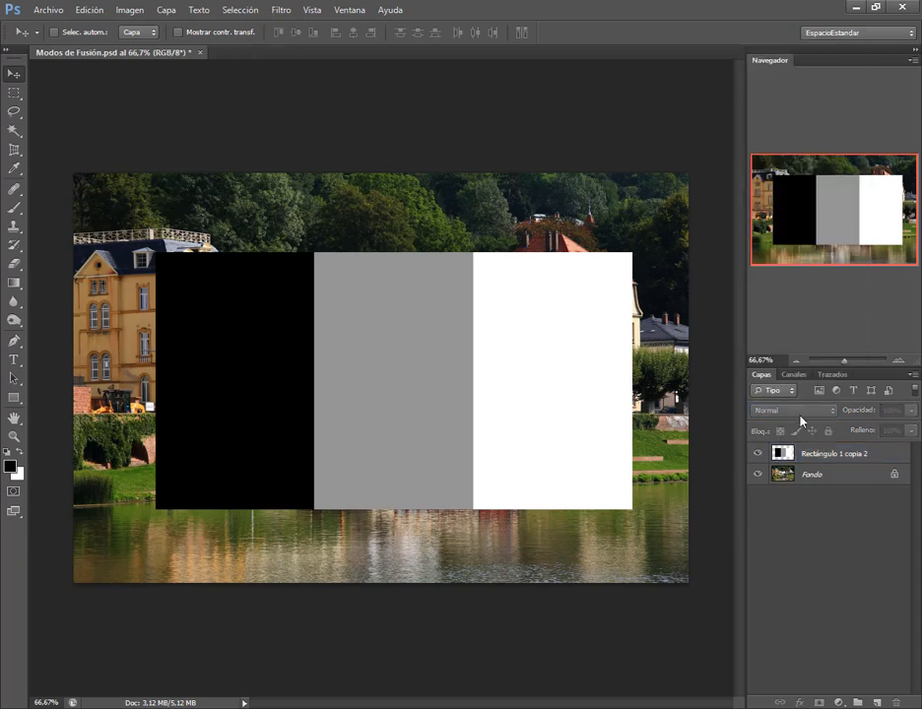
{"action": "left_click", "coordinate": [832, 453]}
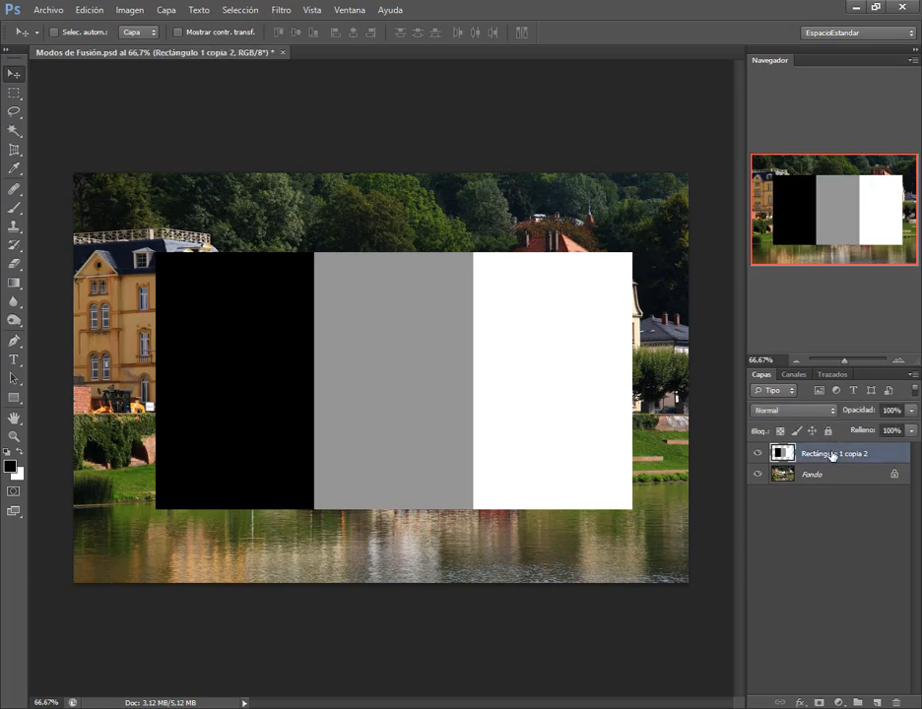
Run the rectangle layer's blend mode from Disolver through the darkening modes Oscurecer, Multiplicar and Subexposición lineal to Color más oscuro.
{"action": "left_click", "coordinate": [805, 418]}
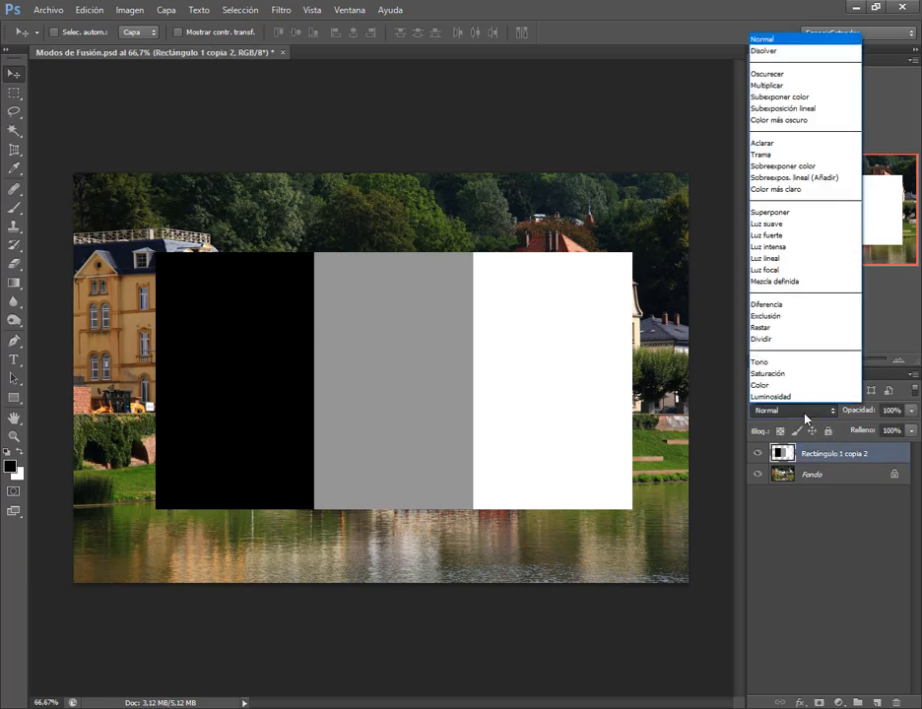
{"action": "left_click", "coordinate": [808, 418]}
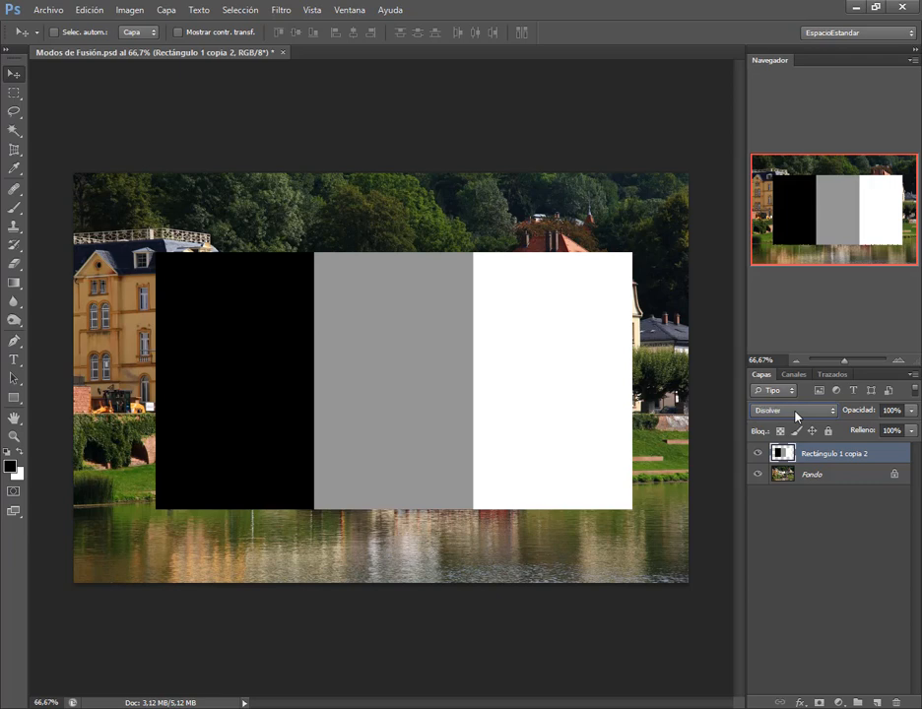
{"action": "key", "text": "Down"}
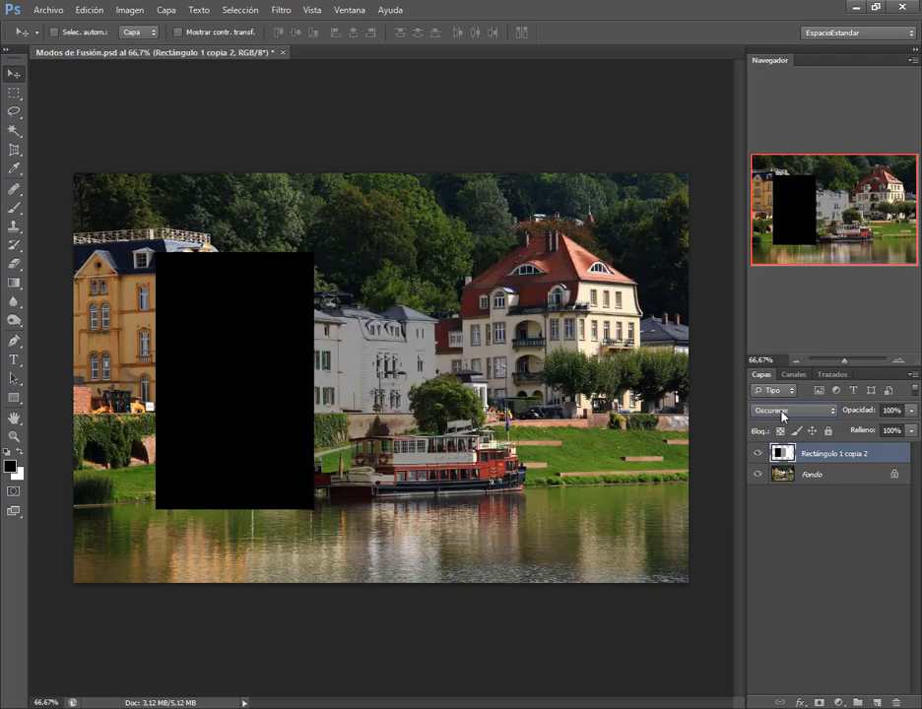
{"action": "key", "text": "Down"}
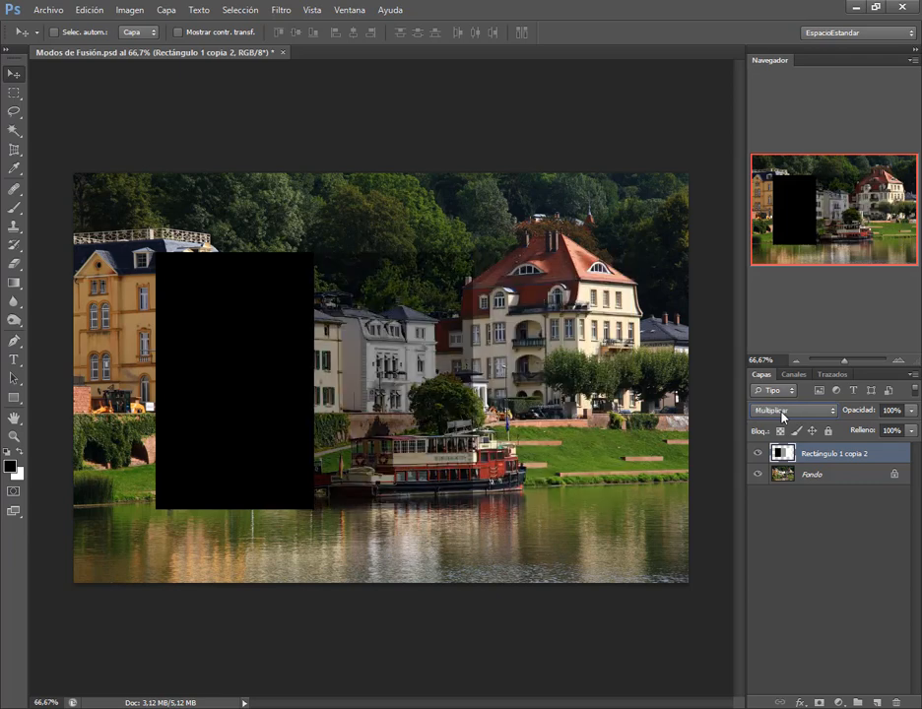
{"action": "key", "text": "Down"}
{"action": "key", "text": "Down"}
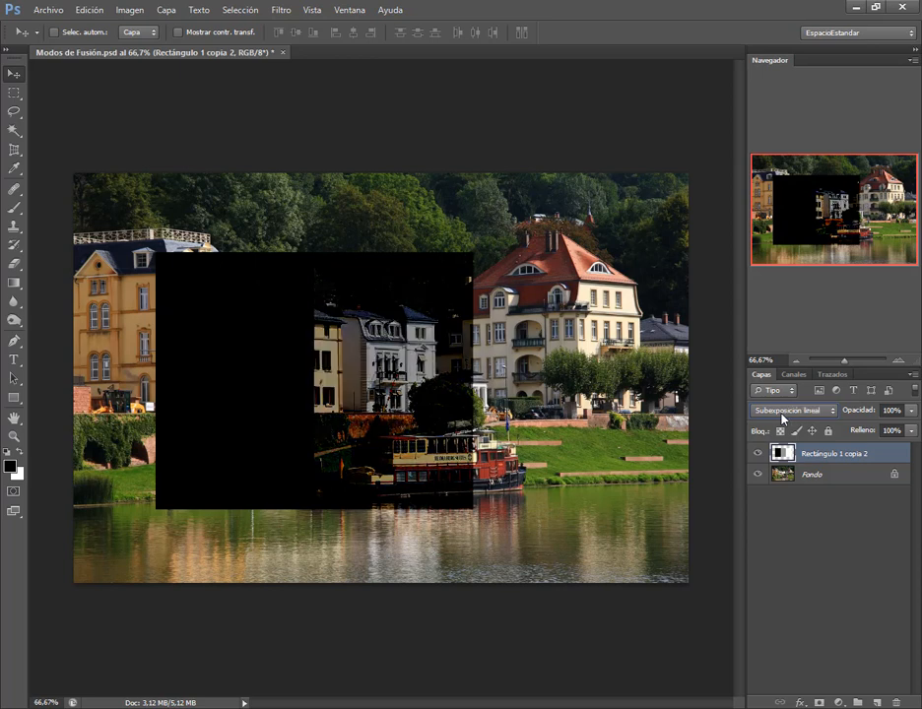
{"action": "key", "text": "Down"}
Run the rectangle layer through the lightening modes, from Aclarar through Sobreexponer color to Color más claro.
{"action": "key", "text": "Down"}
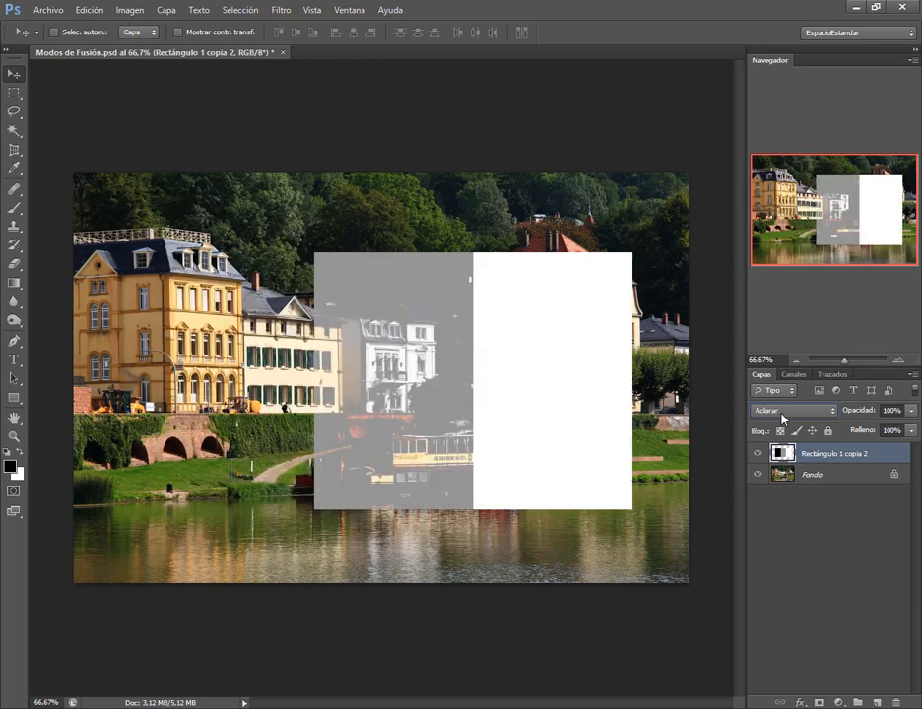
{"action": "key", "text": "Down"}
{"action": "key", "text": "Down"}
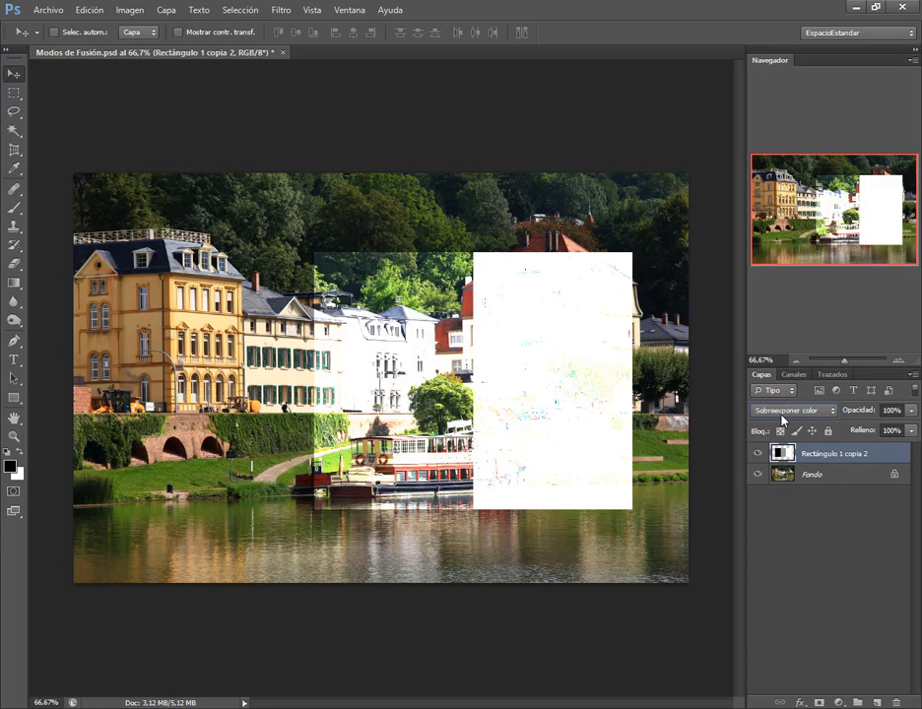
{"action": "key", "text": "Down"}
{"action": "key", "text": "Down"}
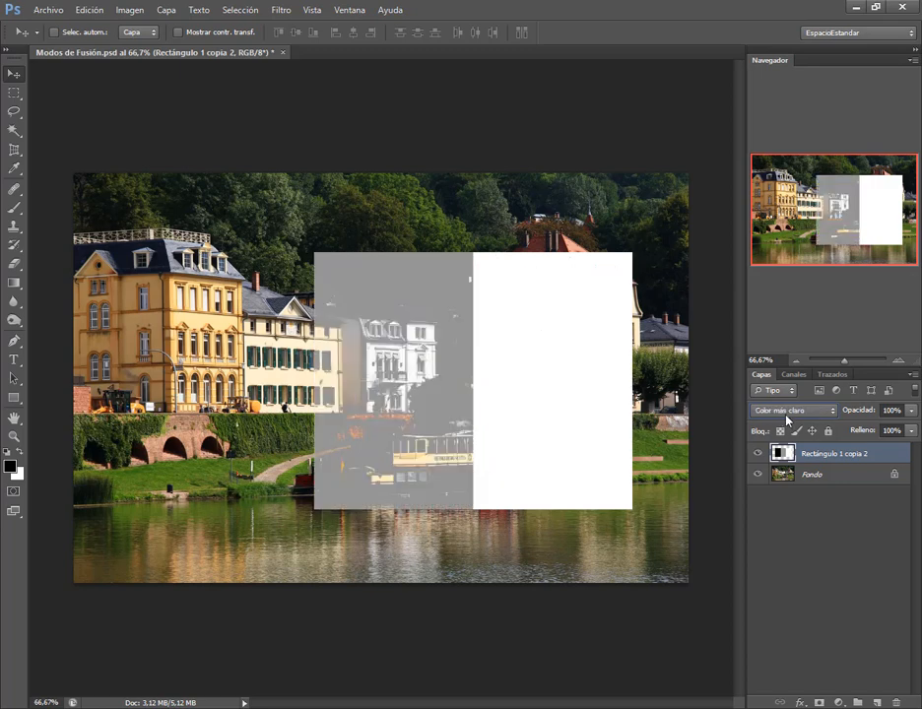
Switch the rectangle layer to Luminosidad and go back through Saturación to Dividir.
{"action": "left_click", "coordinate": [787, 412]}
{"action": "left_click", "coordinate": [810, 396]}
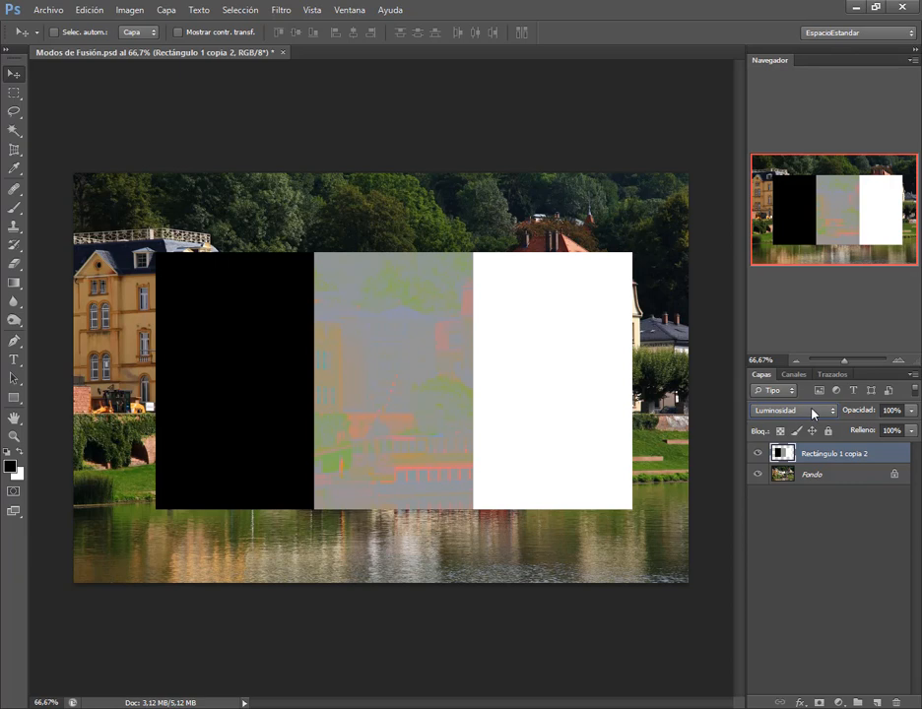
{"action": "key", "text": "Up"}
{"action": "key", "text": "Up"}
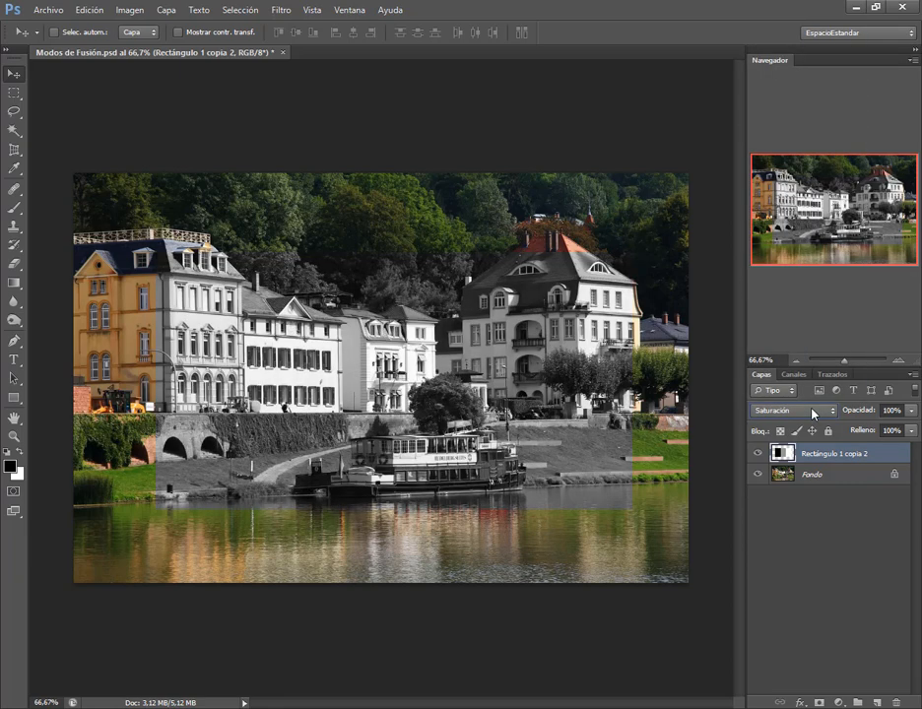
{"action": "key", "text": "Up"}
{"action": "key", "text": "Up"}
{"action": "key", "text": "Up"}
{"action": "key", "text": "Down"}
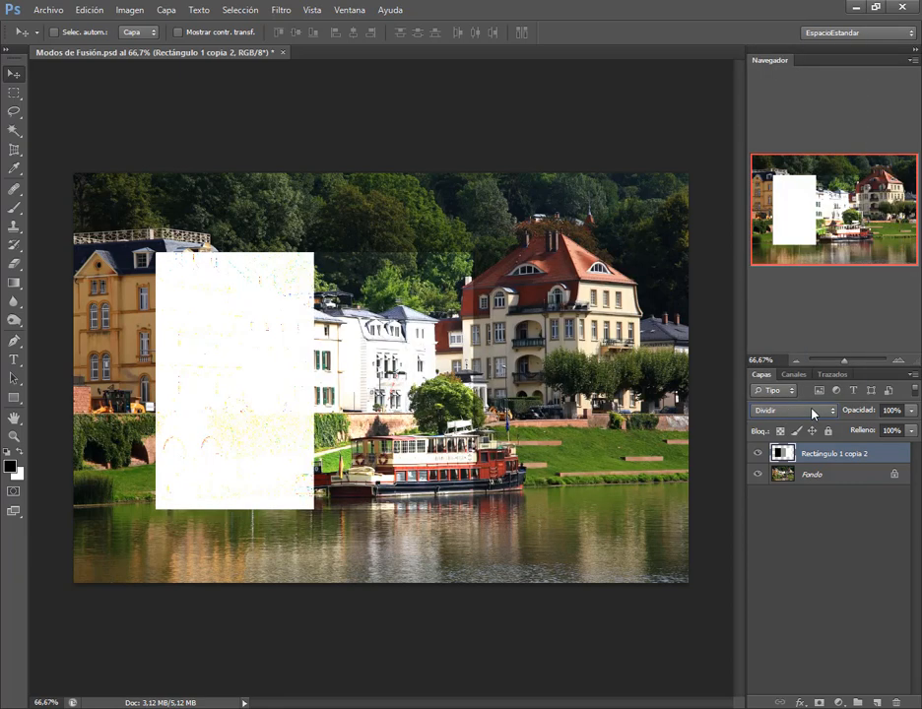
Continue backwards through the rectangle layer's comparative blend modes past Diferencia and settle on Luz focal.
{"action": "key", "text": "Up"}
{"action": "key", "text": "Up"}
{"action": "key", "text": "Up"}
{"action": "key", "text": "Up"}
{"action": "key", "text": "Up"}
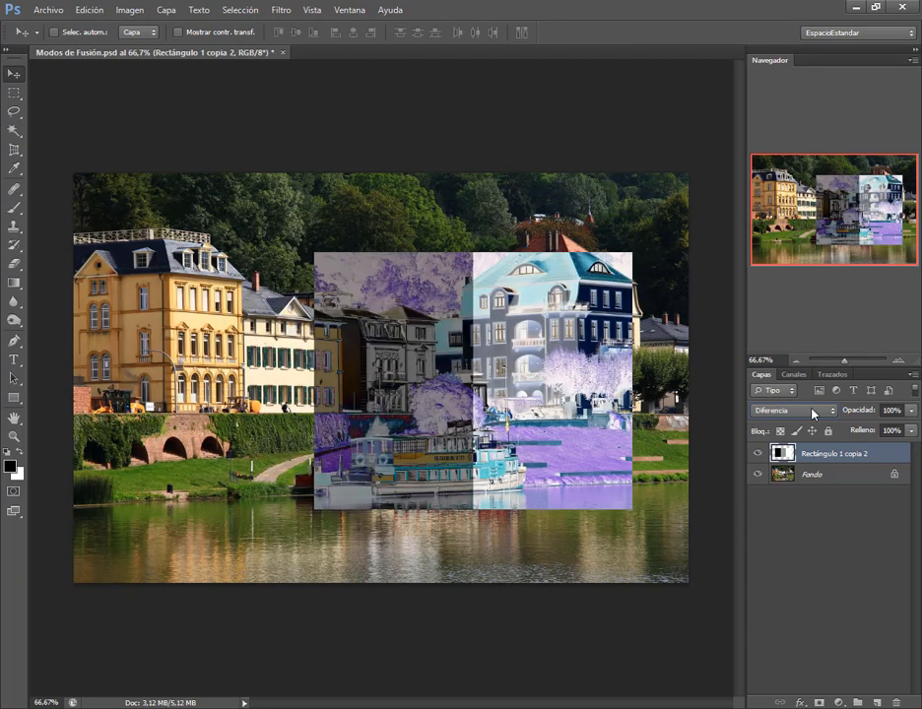
Mark the darkening and lightening groups in the blend mode list with red rectangles, then clear the annotations and close the list.
{"action": "left_click", "coordinate": [813, 413]}
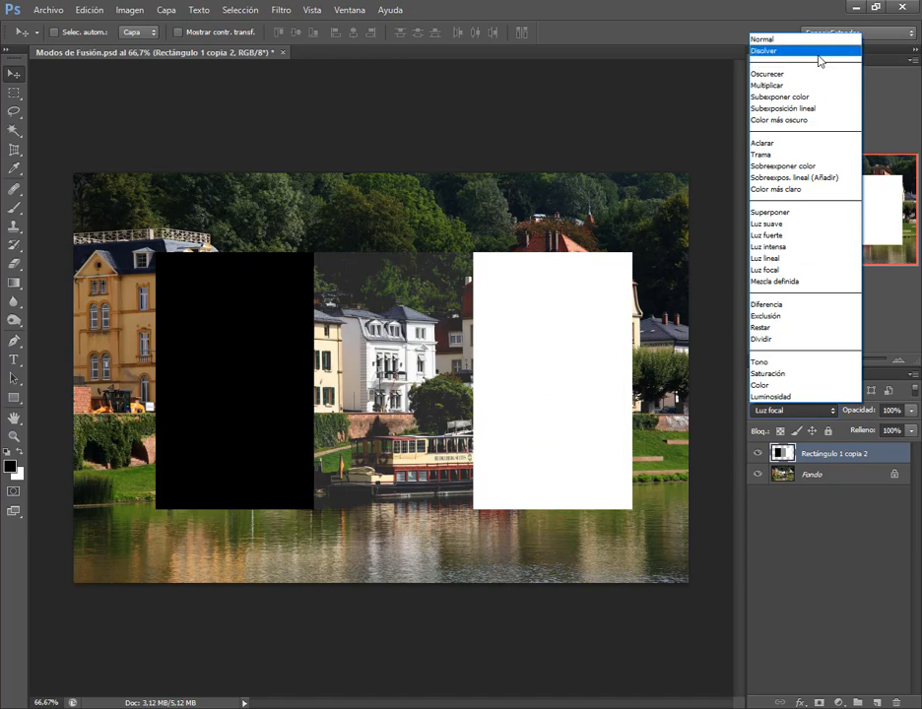
{"action": "key", "text": "ctrl+shift+d"}
{"action": "mouse_move", "coordinate": [747, 61]}
{"action": "left_mouse_down"}
{"action": "mouse_move", "coordinate": [817, 121]}
{"action": "mouse_move", "coordinate": [860, 132]}
{"action": "left_mouse_up"}
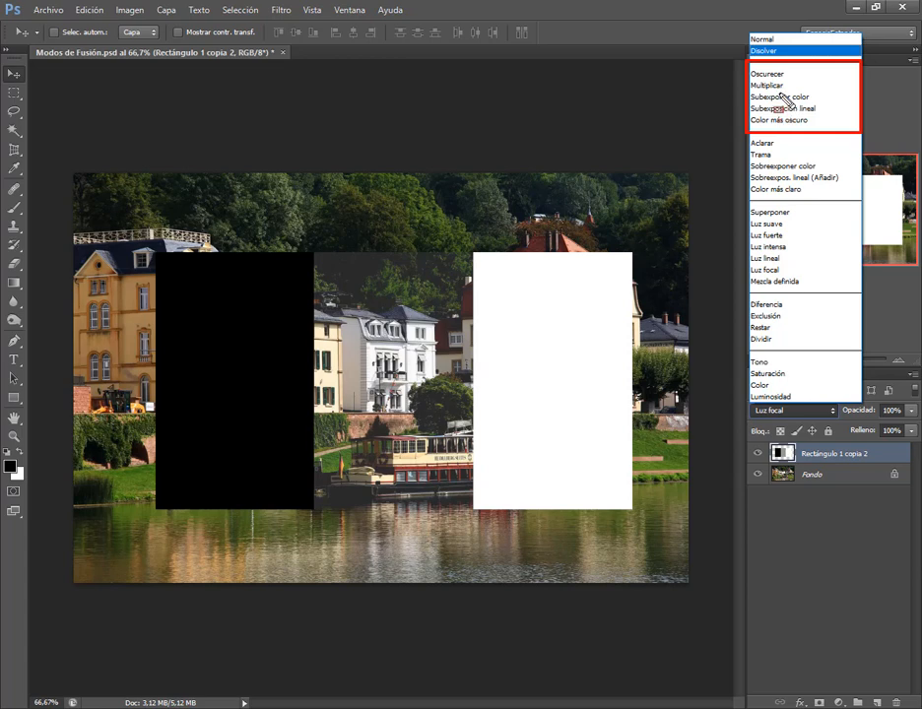
{"action": "mouse_move", "coordinate": [747, 136]}
{"action": "left_mouse_down"}
{"action": "mouse_move", "coordinate": [767, 159]}
{"action": "mouse_move", "coordinate": [861, 209]}
{"action": "left_mouse_up"}
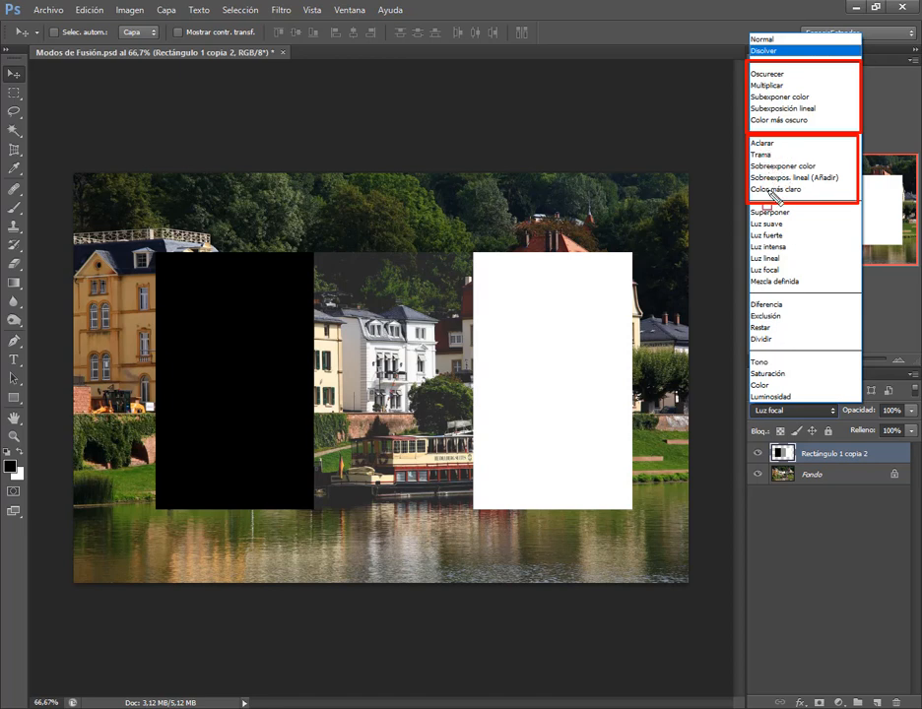
{"action": "key", "text": "Escape"}
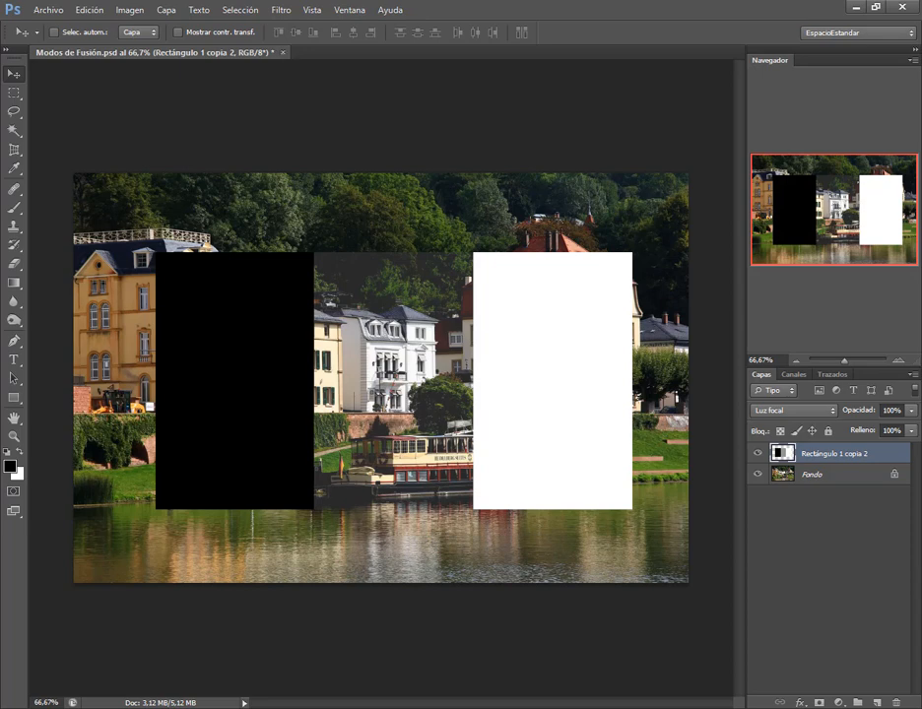
Switch to the browser, download Multiplicar.psd from the Clase 6 Drive folder, and open it in Photoshop using its embedded colour profile.
{"action": "mouse_move", "coordinate": [195, 708]}
{"action": "left_click", "coordinate": [90, 671]}
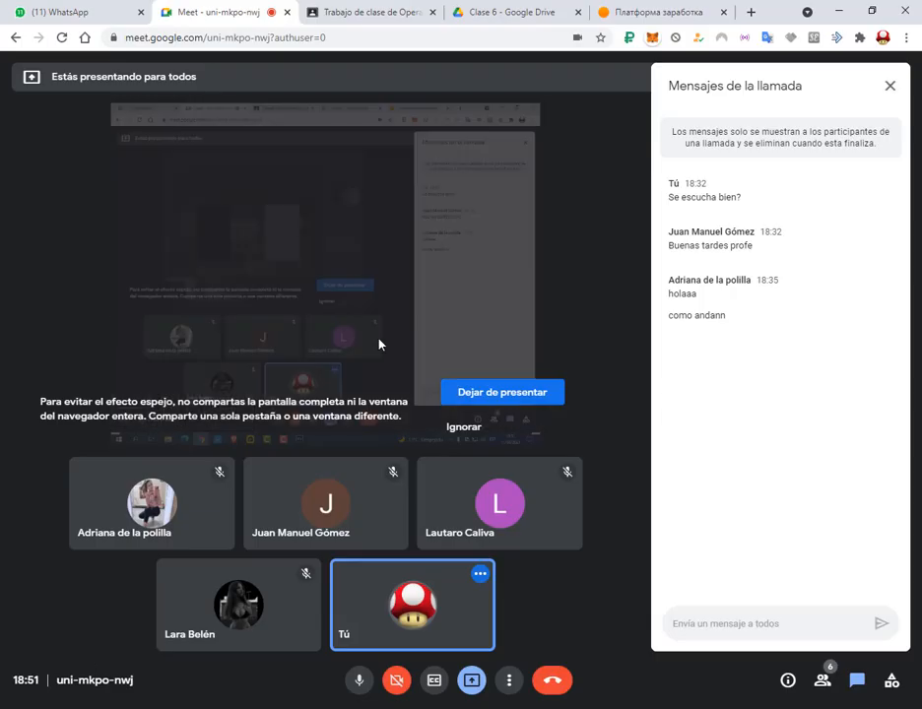
{"action": "left_click", "coordinate": [490, 6]}
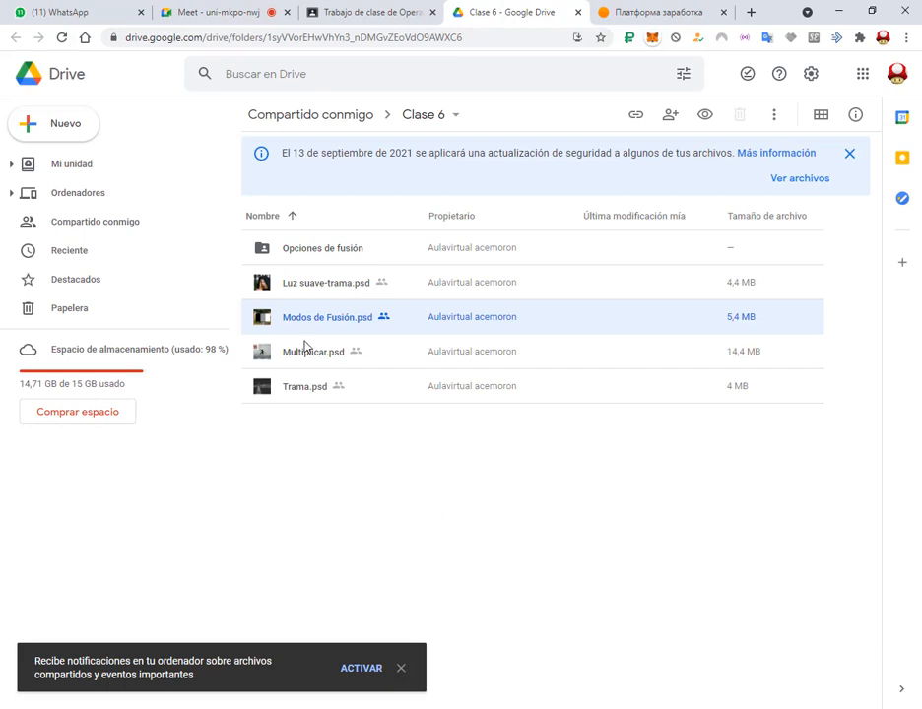
{"action": "left_click", "coordinate": [321, 392]}
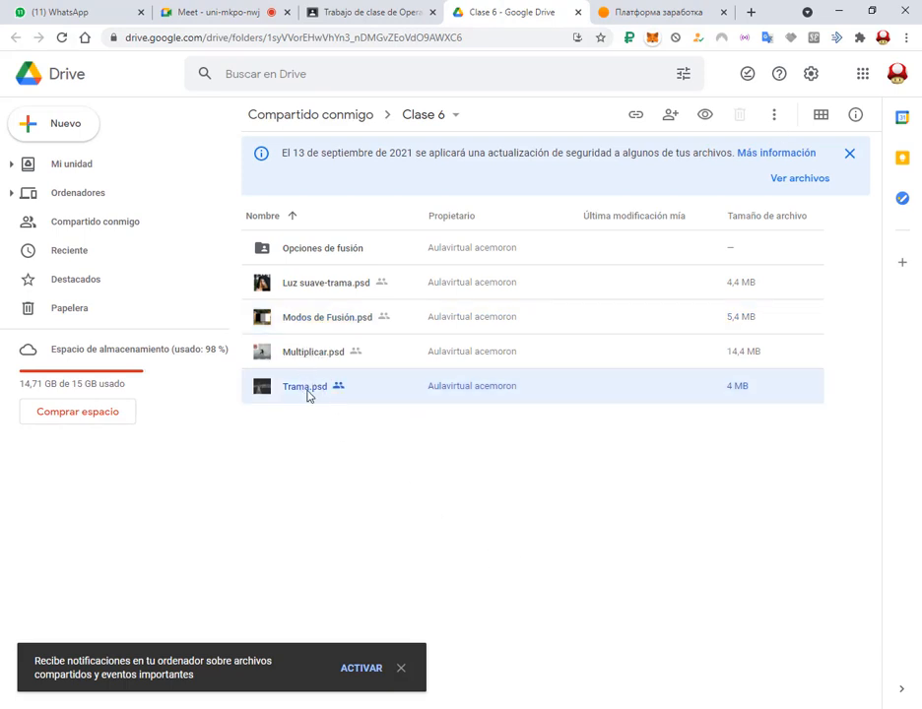
{"action": "left_click", "coordinate": [324, 358]}
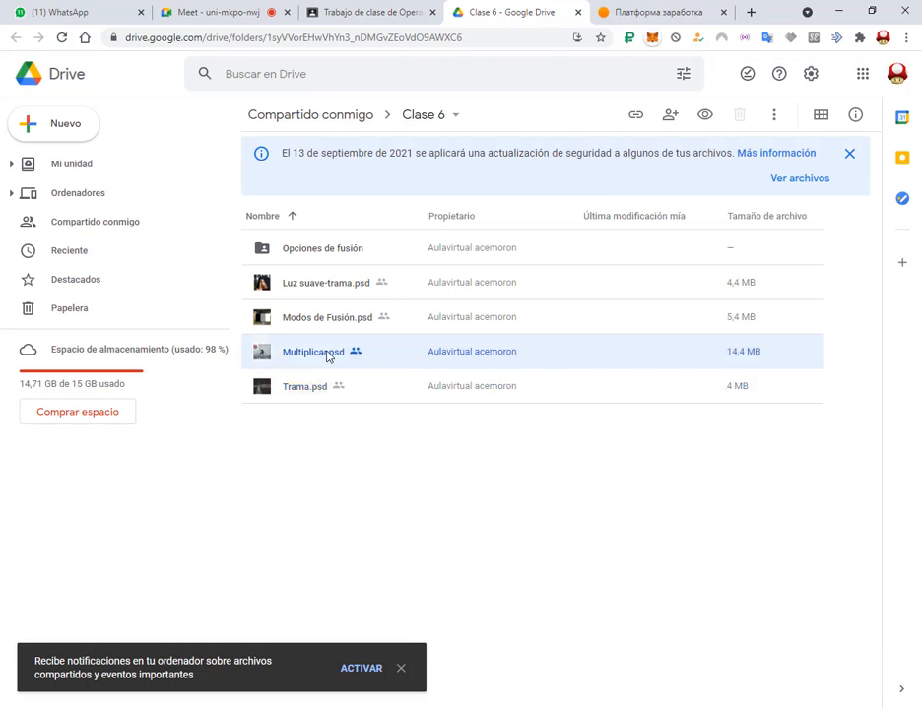
{"action": "right_click", "coordinate": [327, 356]}
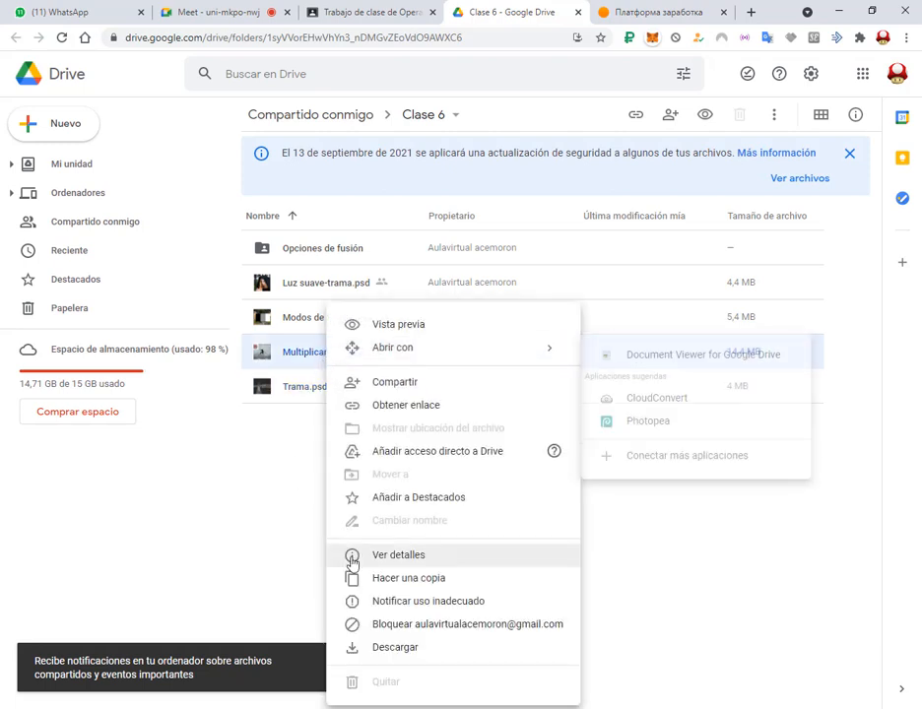
{"action": "left_click", "coordinate": [389, 657]}
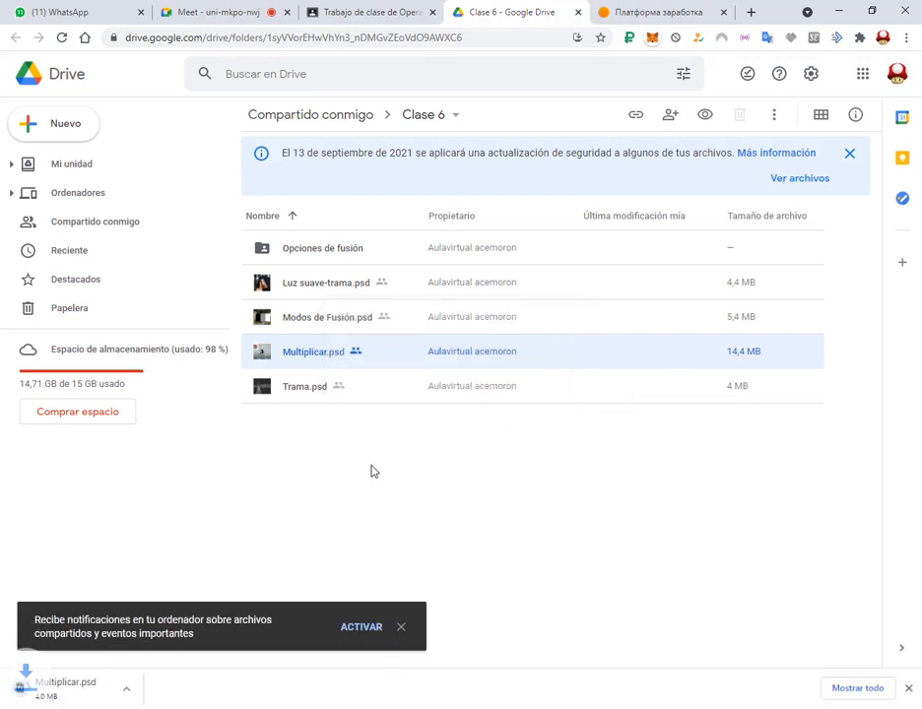
{"action": "left_click", "coordinate": [91, 697]}
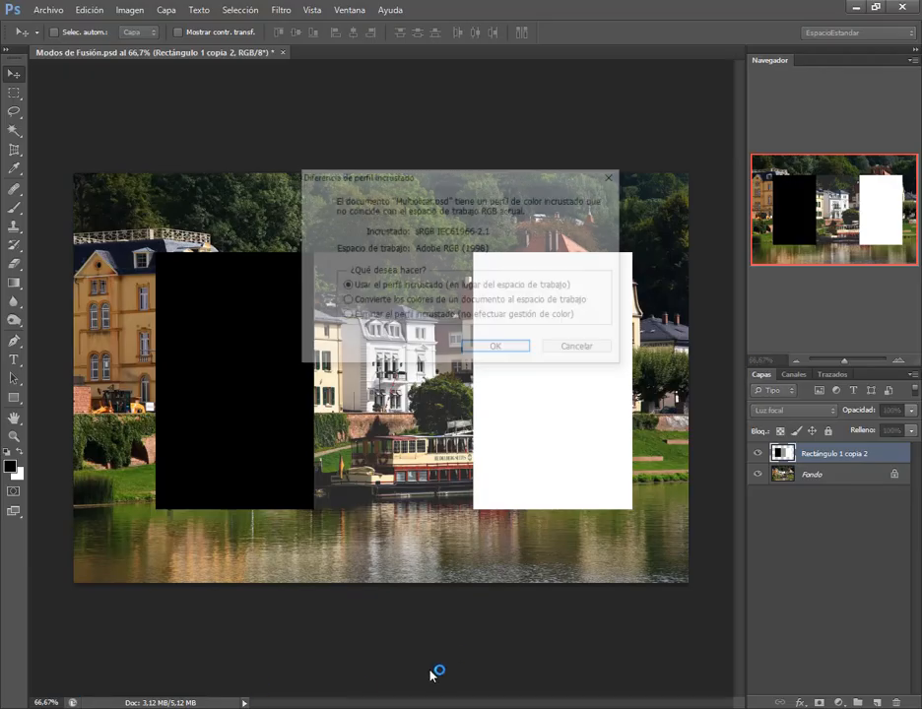
{"action": "left_click", "coordinate": [491, 347]}
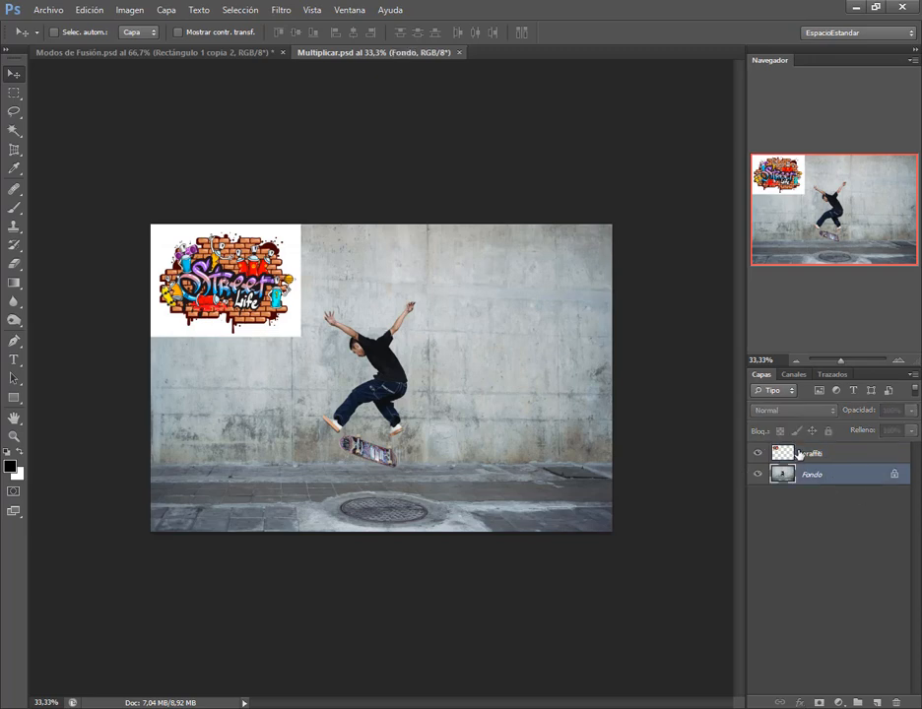
Make the graffiti layer active and toggle its visibility off and on over the skater photo.
{"action": "left_click", "coordinate": [757, 453]}
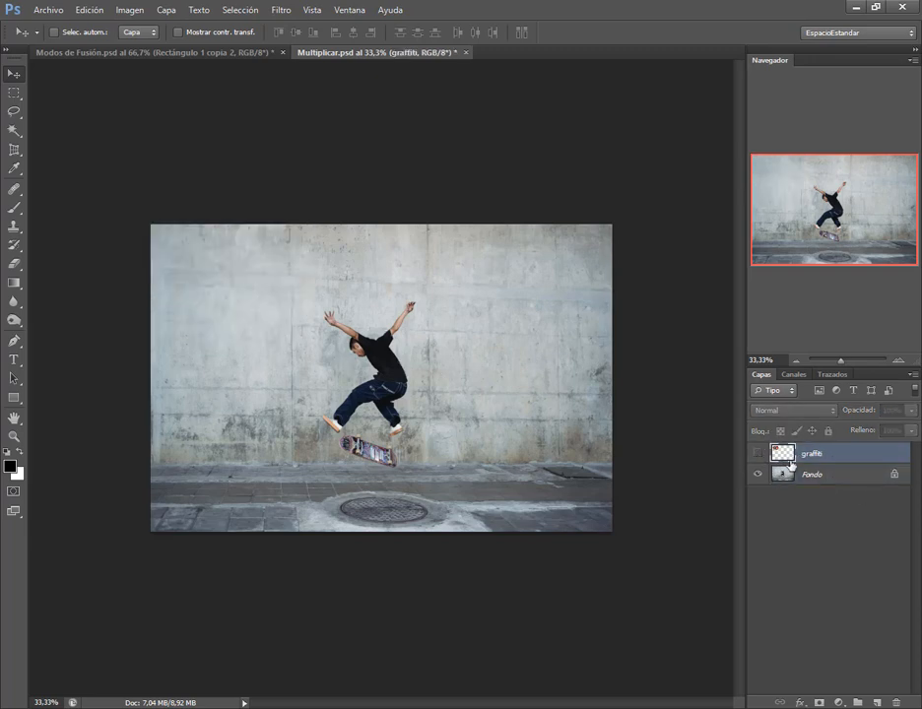
{"action": "left_click", "coordinate": [756, 454]}
{"action": "mouse_move", "coordinate": [232, 278]}
{"action": "left_mouse_down"}
{"action": "mouse_move", "coordinate": [241, 297]}
{"action": "mouse_move", "coordinate": [232, 278]}
{"action": "left_mouse_up"}
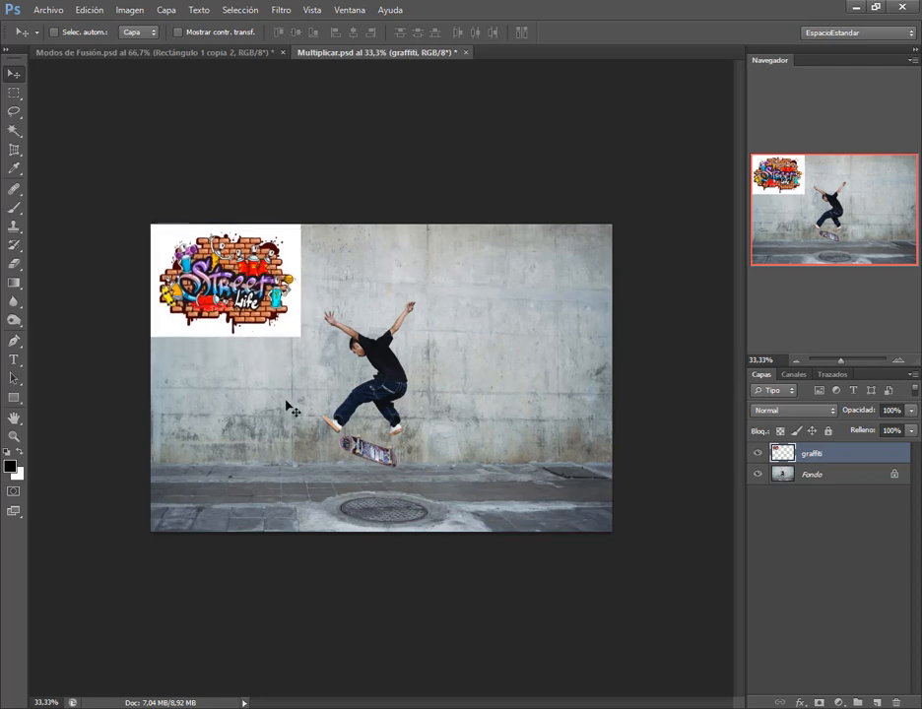
Enlarge the graffiti proportionally from its upper-left corner until it partly covers the skater.
{"action": "key", "text": "ctrl+t"}
{"action": "left_click_drag", "start_coordinate": [302, 336], "coordinate": [366, 387]}
{"action": "left_click", "coordinate": [252, 33]}
{"action": "key", "text": "Return"}
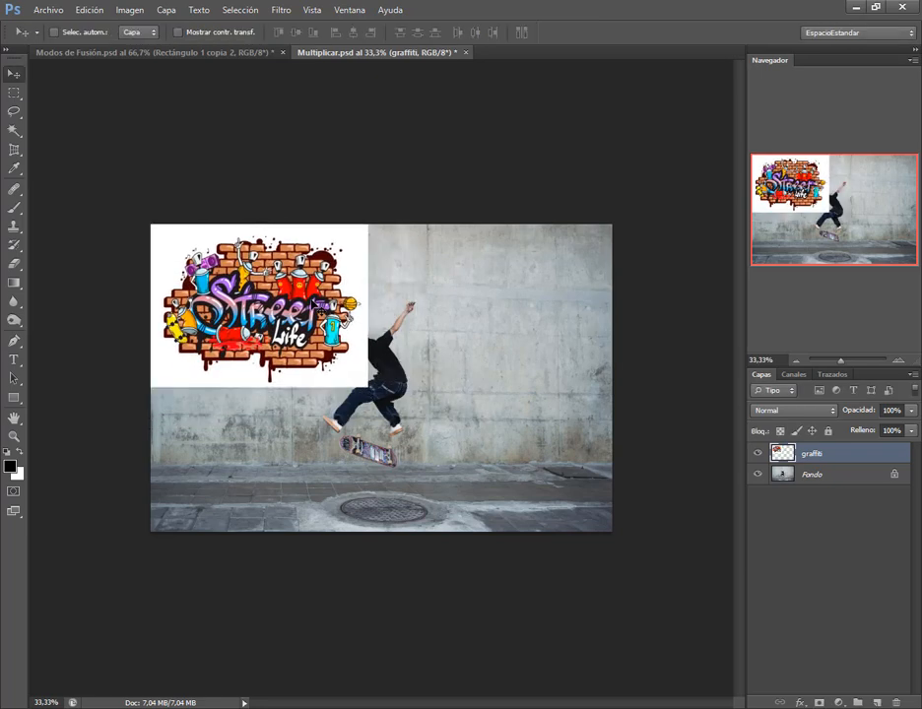
Move the graffiti slightly down and right on the wall and scale it up a little more.
{"action": "left_click_drag", "start_coordinate": [384, 264], "coordinate": [399, 281]}
{"action": "key", "text": "ctrl+t"}
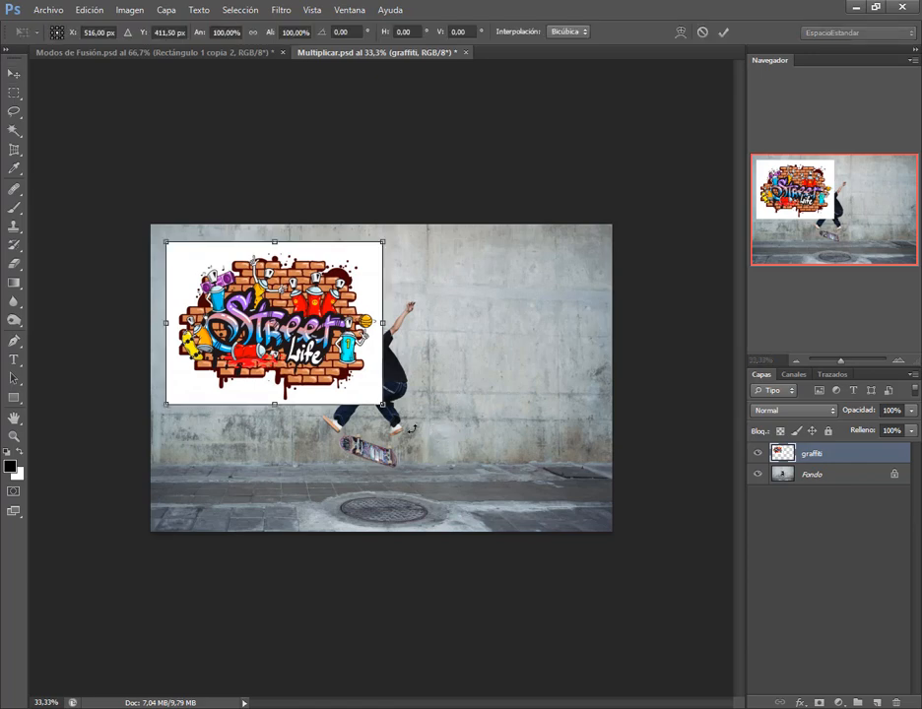
{"action": "left_click_drag", "start_coordinate": [382, 403], "coordinate": [397, 414]}
{"action": "key", "text": "Return"}
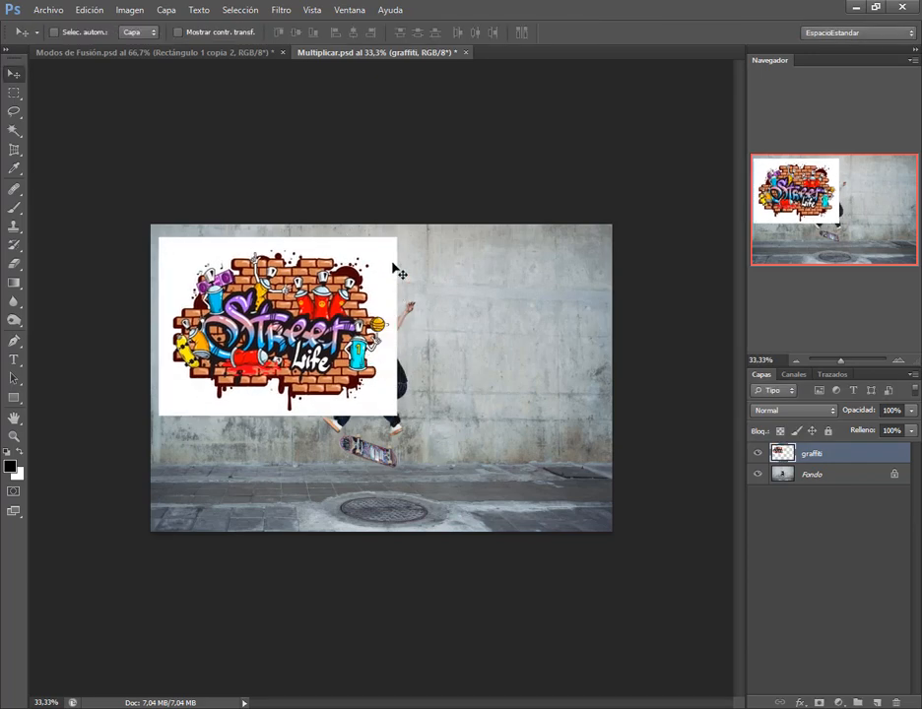
Enlarge the document view to 50% and open the graffiti layer's blend mode list.
{"action": "left_click", "coordinate": [899, 363]}
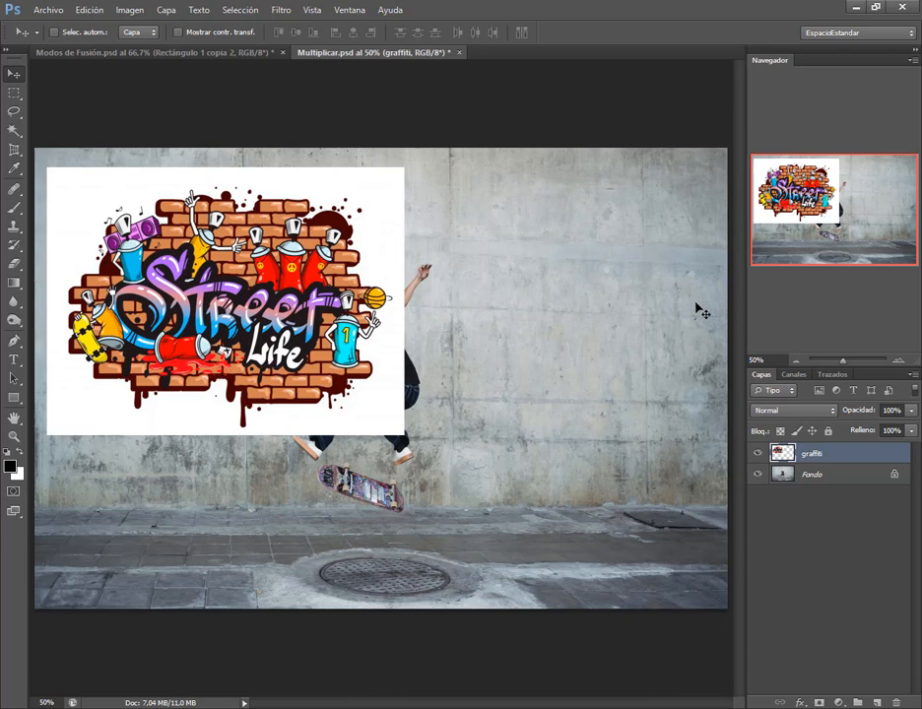
{"action": "left_click", "coordinate": [833, 415]}
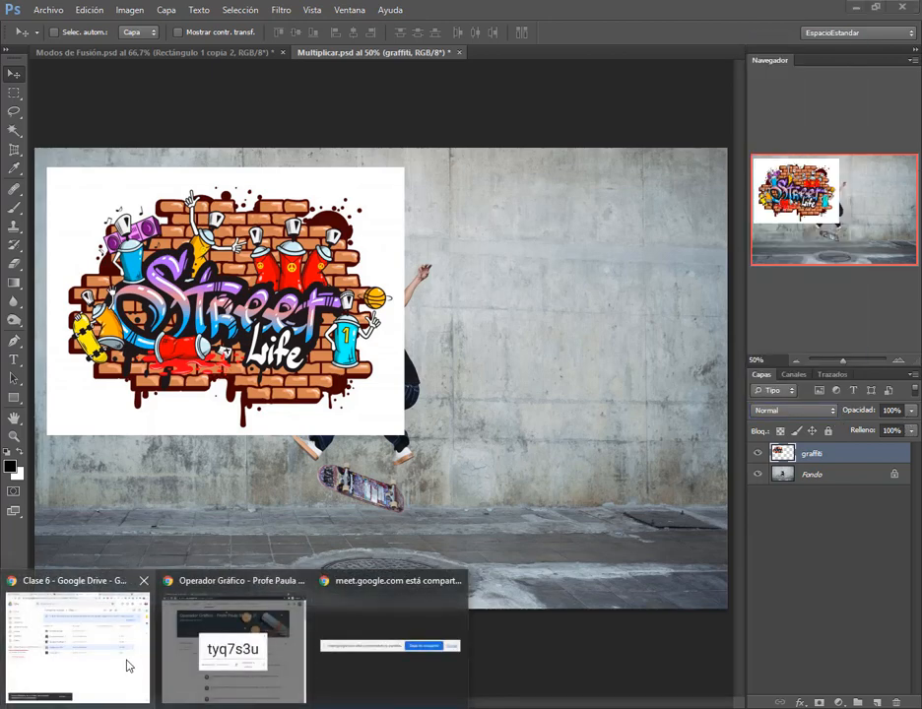
Switch to the Google Meet call in the browser, admit the waiting participant and return to Multiplicar.psd in Photoshop.
{"action": "left_click", "coordinate": [128, 664]}
{"action": "left_click", "coordinate": [215, 11]}
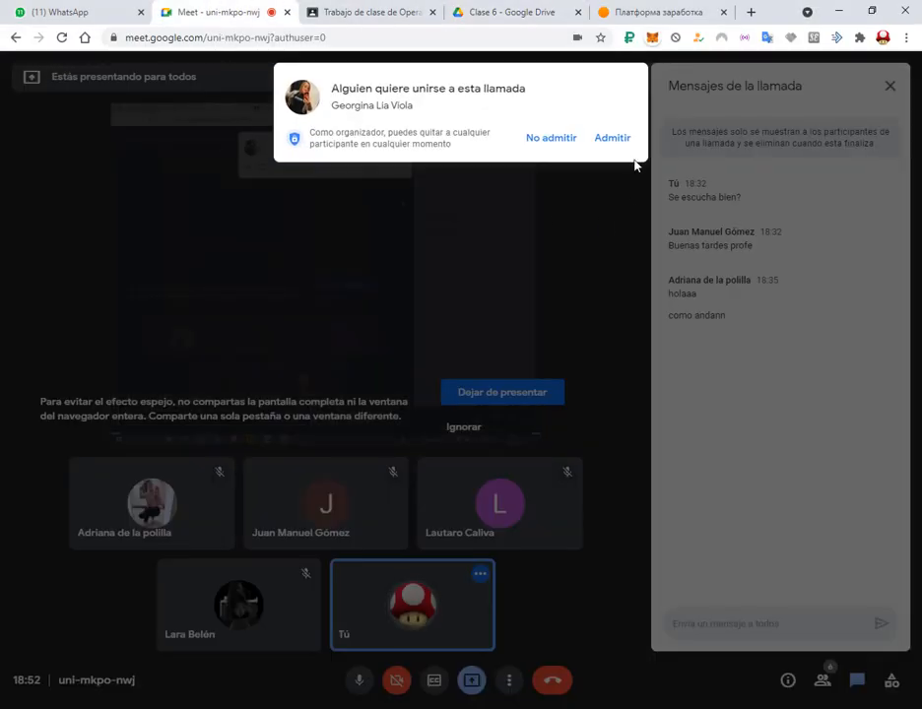
{"action": "left_click", "coordinate": [611, 139]}
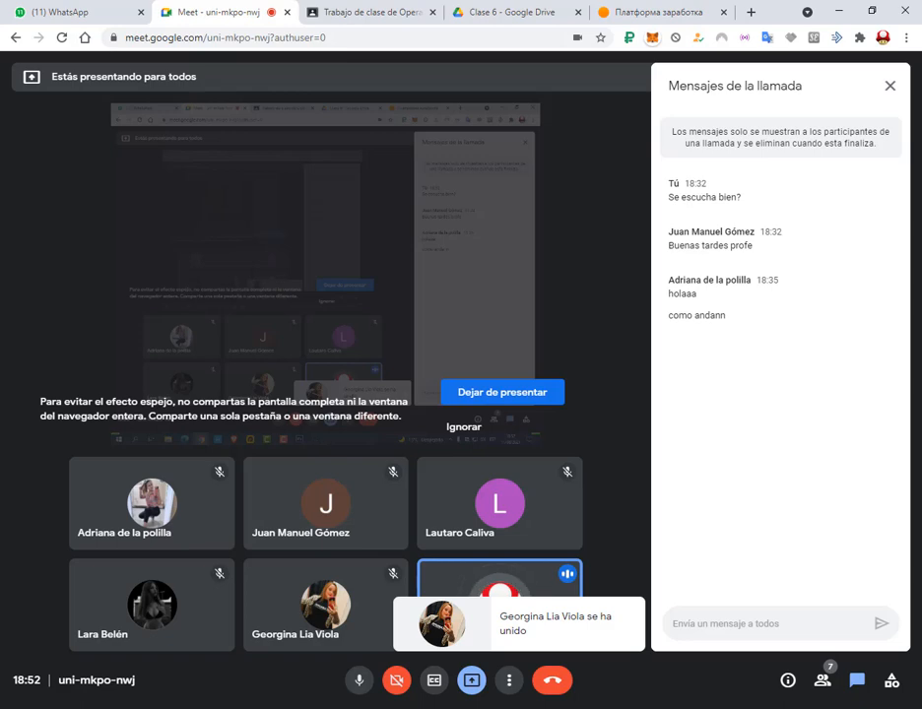
{"action": "mouse_move", "coordinate": [405, 707]}
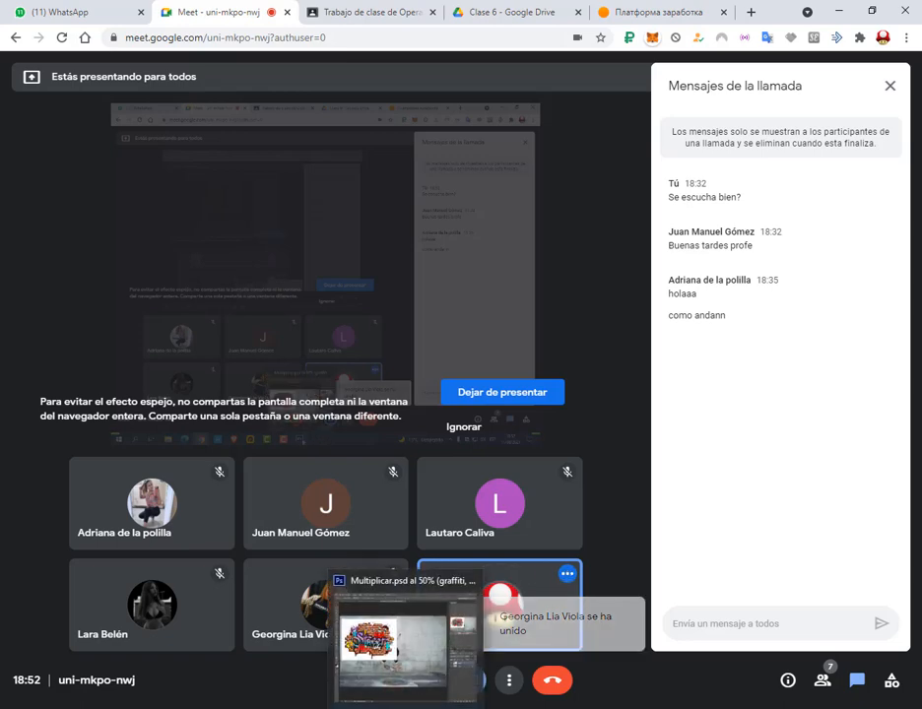
{"action": "left_click", "coordinate": [409, 578]}
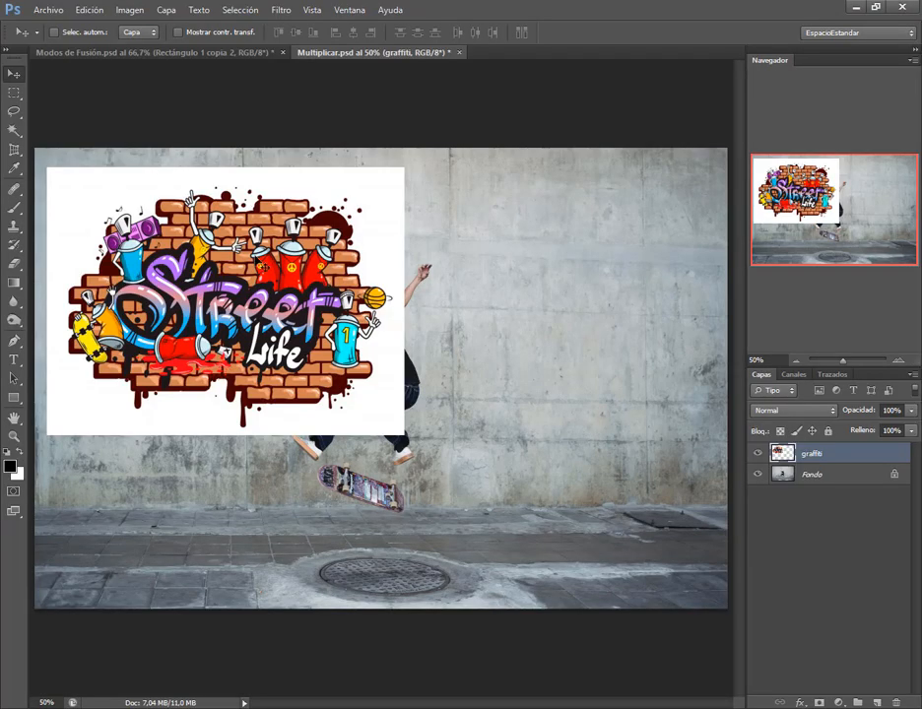
Shift the graffiti slightly up and left on the wall, and mark the darkening group and Multiplicar in the blend mode list.
{"action": "mouse_move", "coordinate": [246, 213]}
{"action": "left_mouse_down"}
{"action": "mouse_move", "coordinate": [263, 193]}
{"action": "mouse_move", "coordinate": [245, 209]}
{"action": "left_mouse_up"}
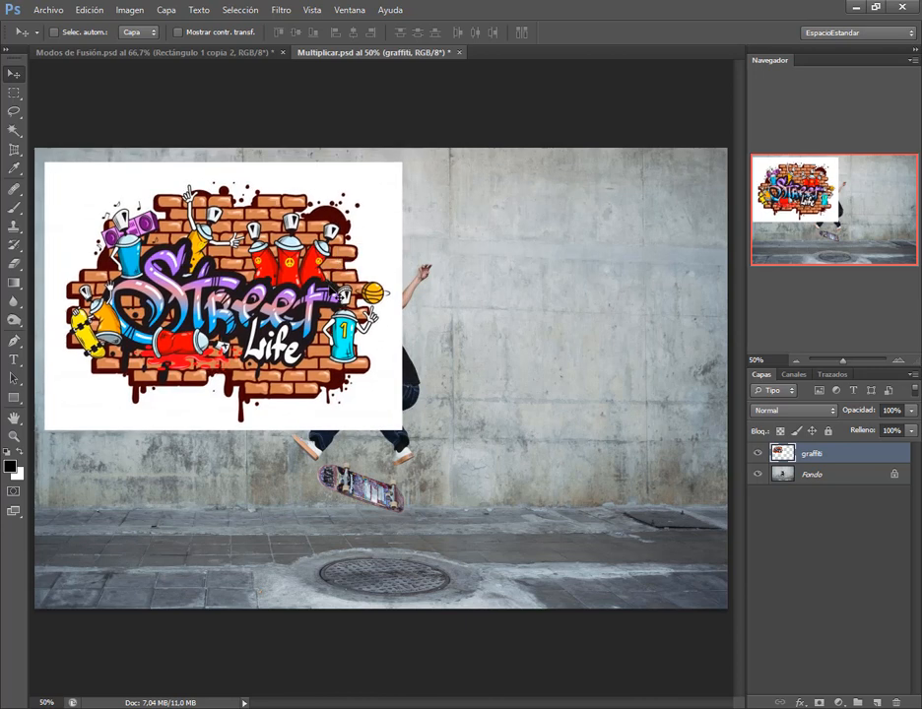
{"action": "left_click_drag", "start_coordinate": [229, 269], "coordinate": [224, 262]}
{"action": "left_click", "coordinate": [813, 417]}
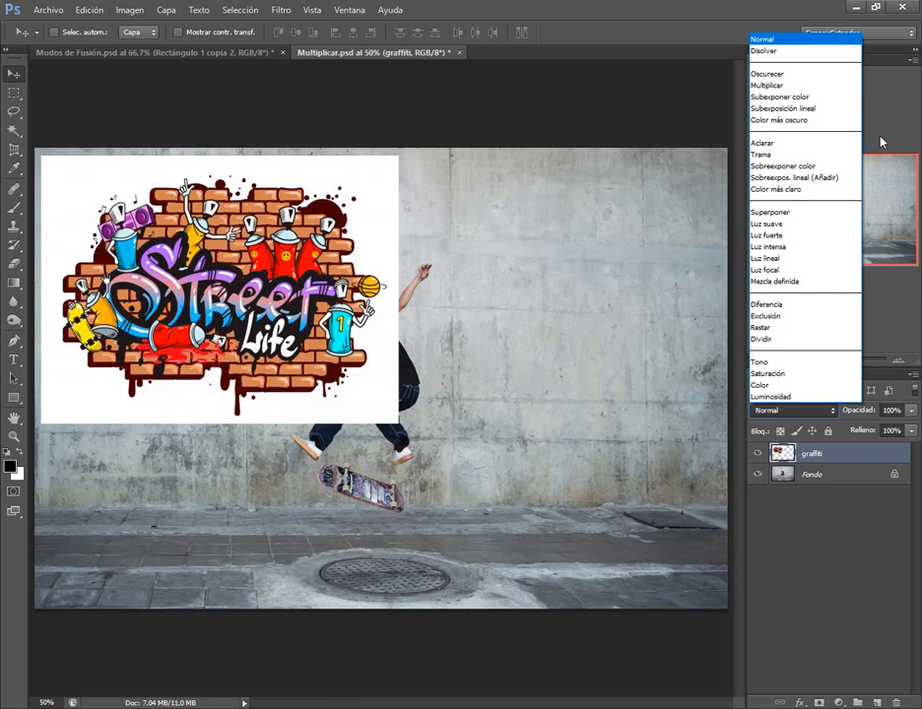
{"action": "left_click_drag", "start_coordinate": [750, 66], "coordinate": [836, 126]}
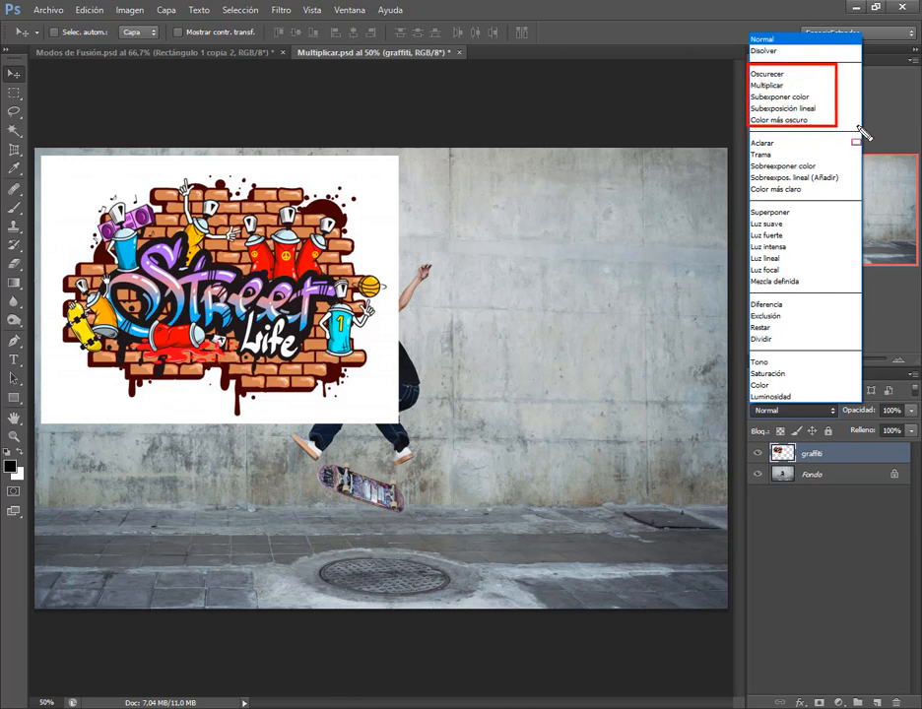
{"action": "left_click_drag", "start_coordinate": [816, 80], "coordinate": [794, 85]}
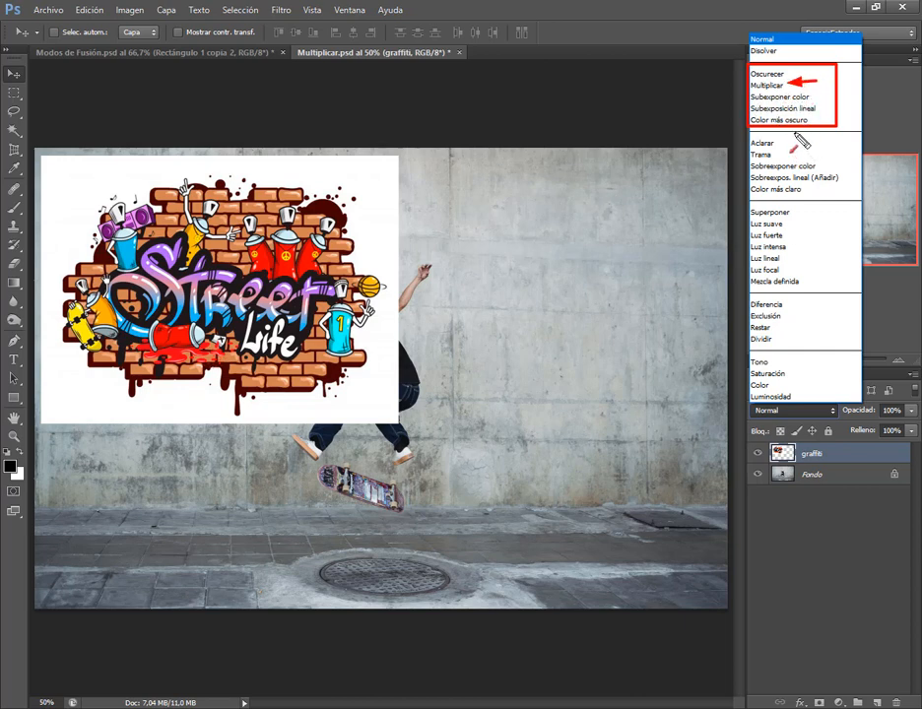
{"action": "key", "text": "Escape"}
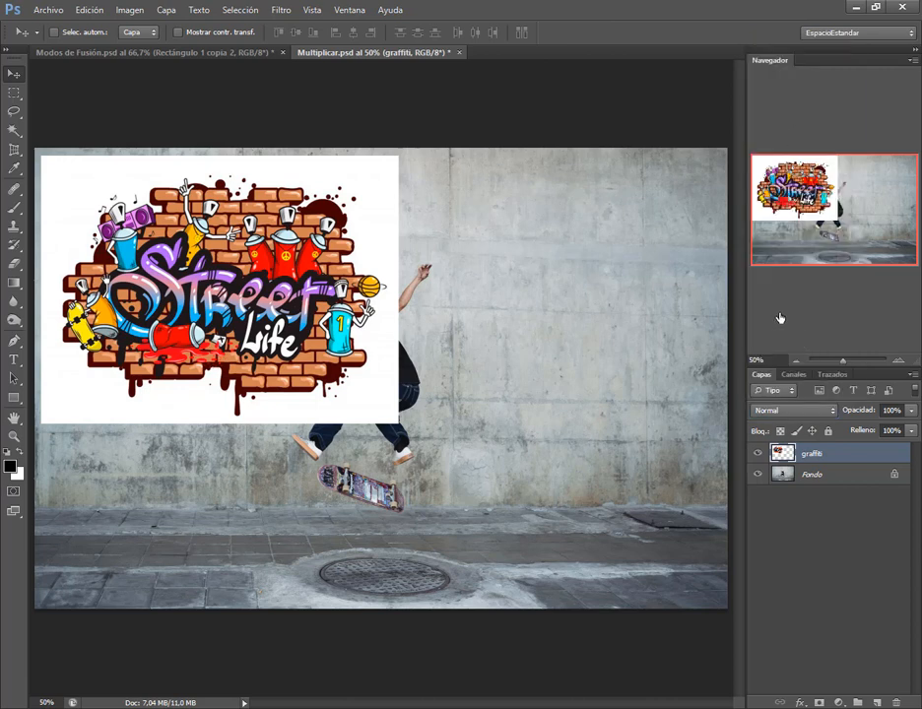
Set the graffiti layer's blend mode to Multiplicar and move the graffiti slightly up and left on the wall.
{"action": "left_click", "coordinate": [825, 419]}
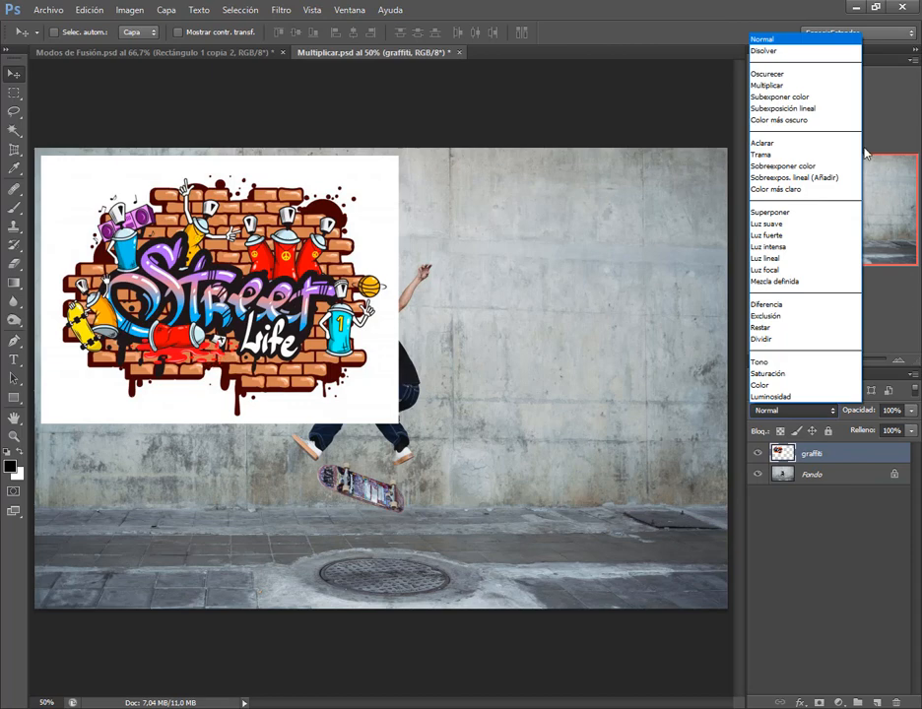
{"action": "left_click", "coordinate": [803, 87]}
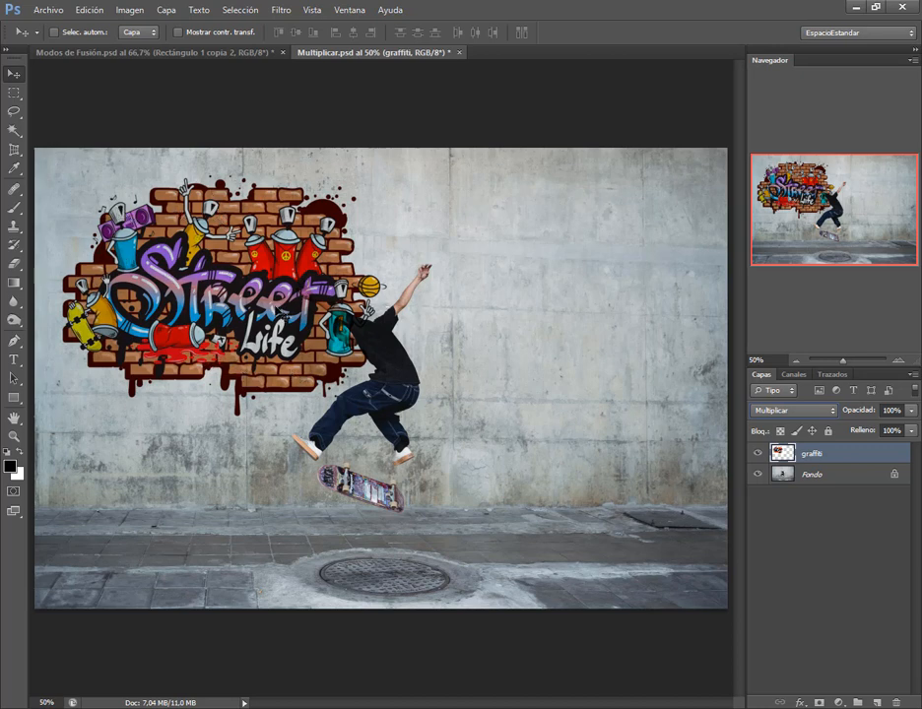
{"action": "mouse_move", "coordinate": [282, 312]}
{"action": "left_mouse_down"}
{"action": "mouse_move", "coordinate": [270, 291]}
{"action": "mouse_move", "coordinate": [267, 304]}
{"action": "left_mouse_up"}
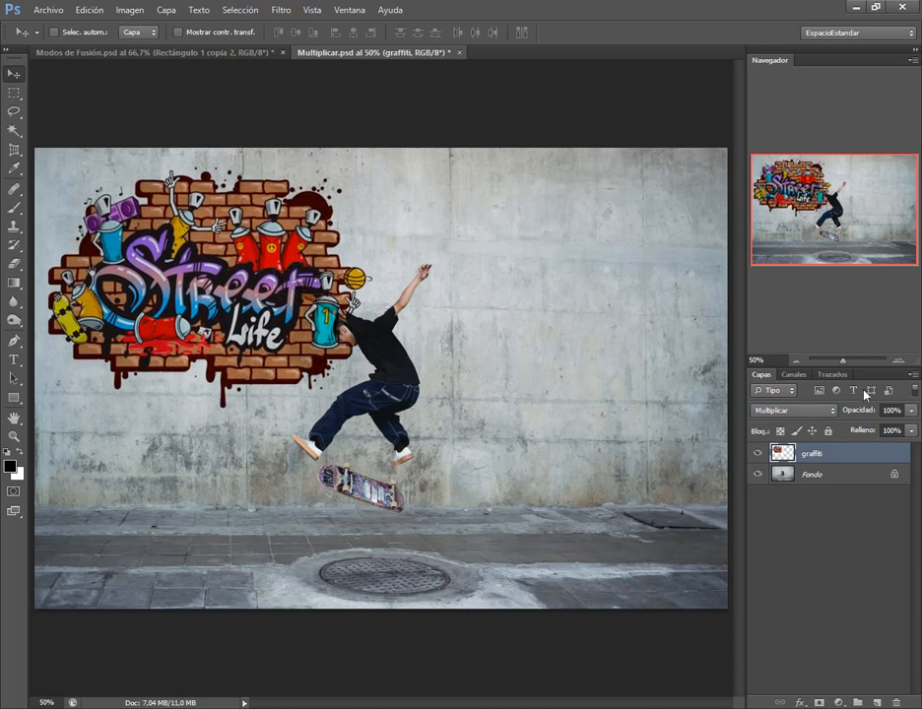
Try the Oscurecer blend mode on the graffiti layer and move the graffiti slightly down.
{"action": "left_click", "coordinate": [825, 412]}
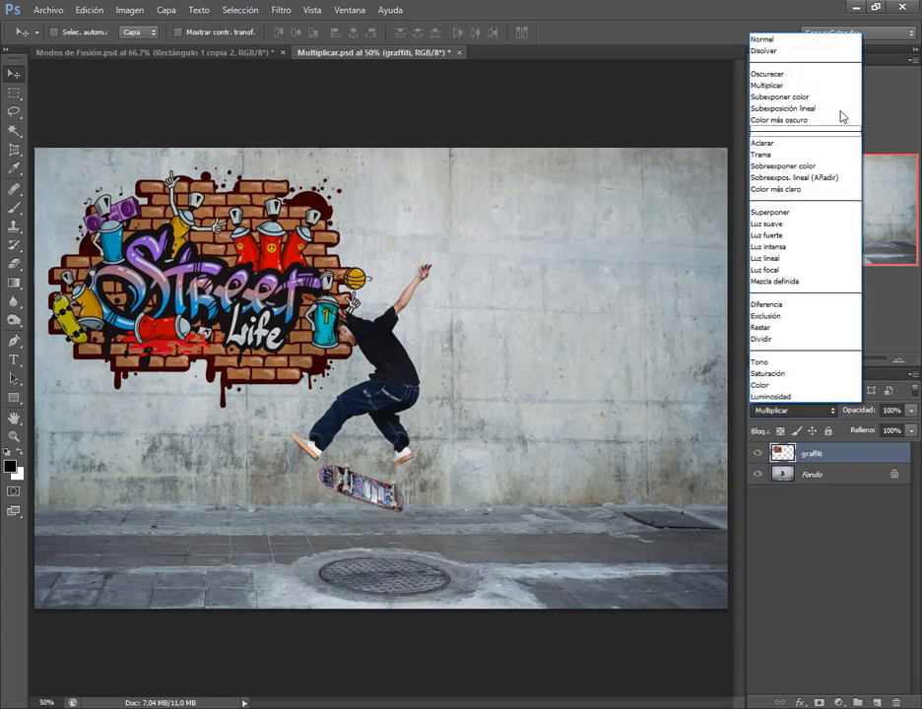
{"action": "left_click", "coordinate": [799, 80]}
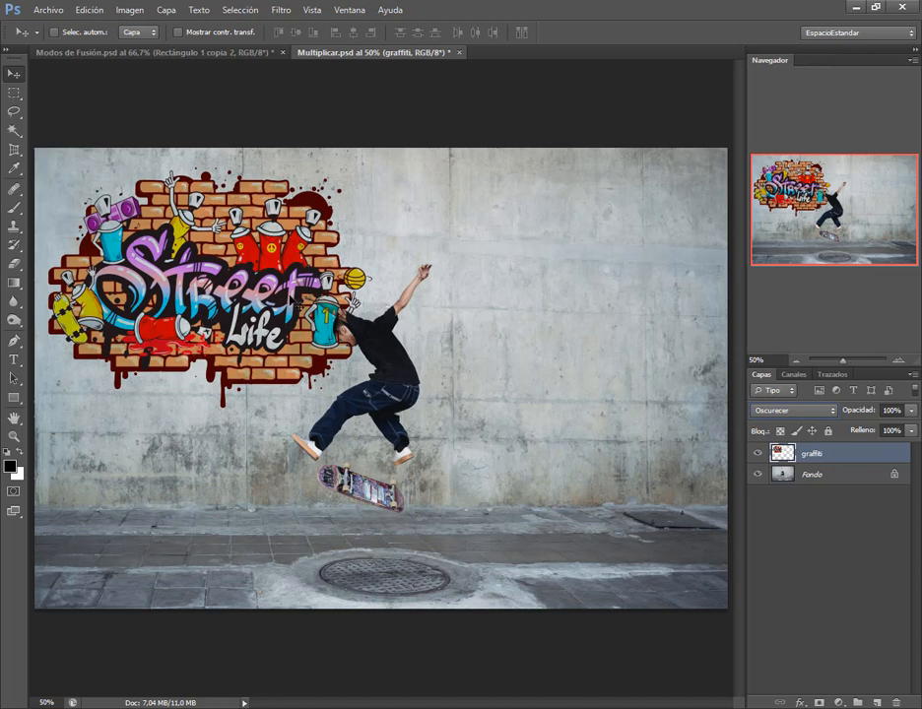
{"action": "left_click_drag", "start_coordinate": [294, 303], "coordinate": [292, 310]}
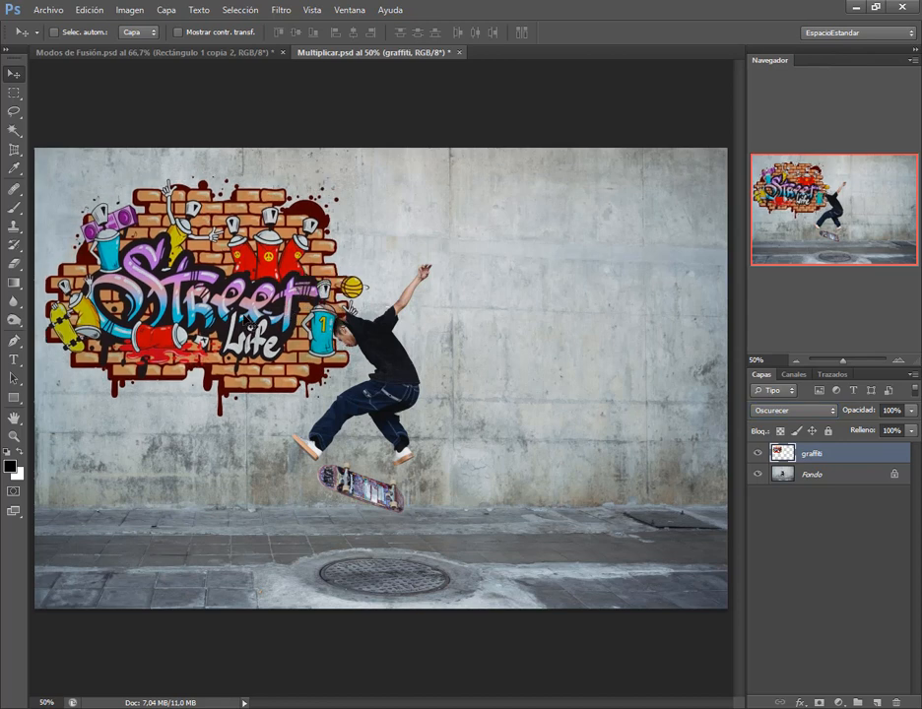
Try the Subexponer color blend mode on the graffiti layer and move the graffiti to the wall area right of the skater.
{"action": "left_click", "coordinate": [797, 411]}
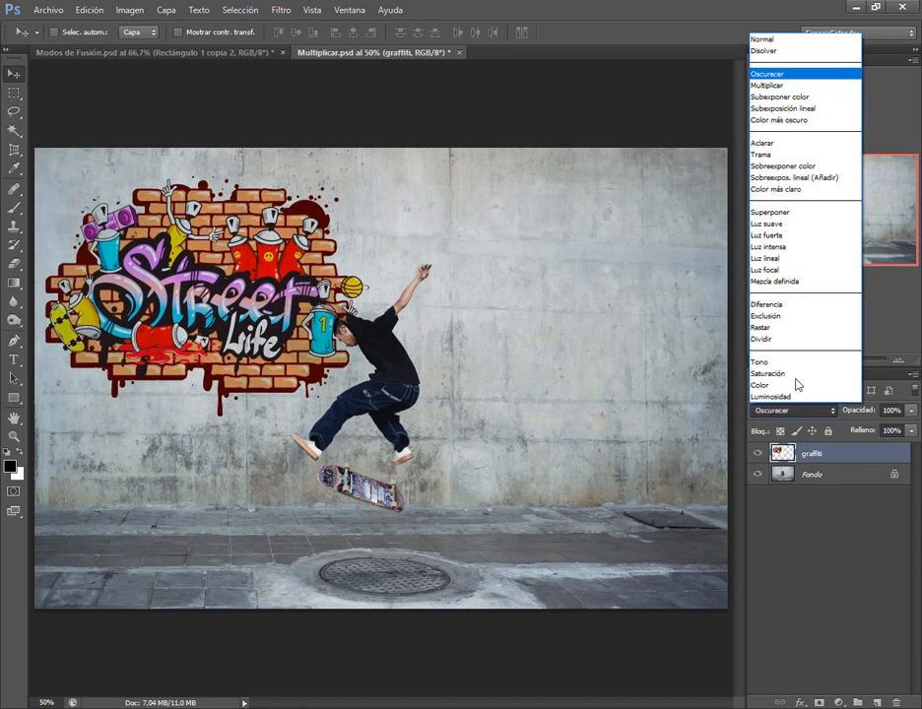
{"action": "left_click", "coordinate": [797, 97]}
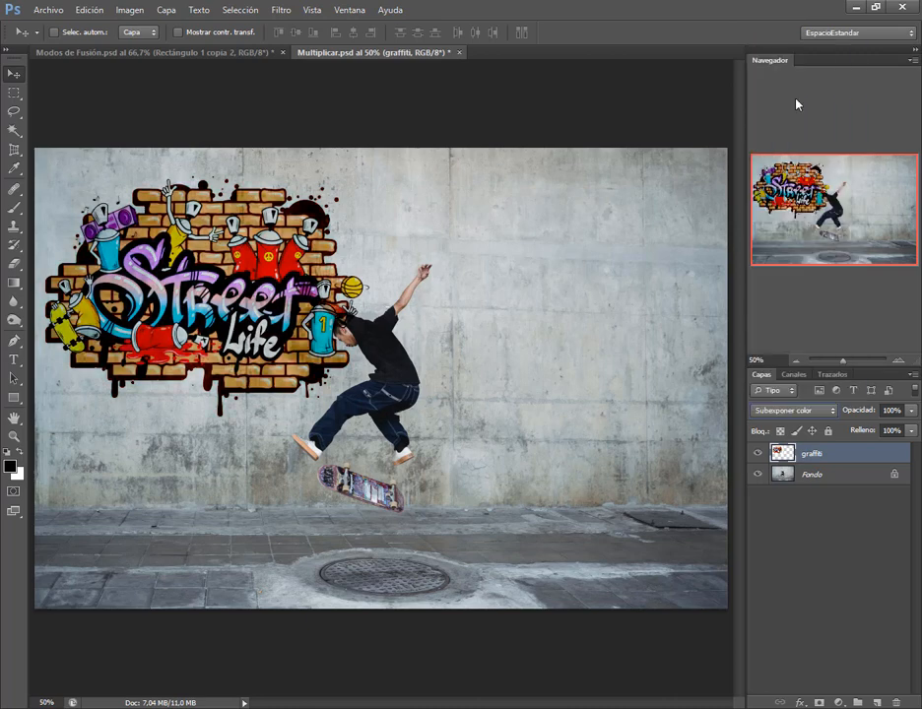
{"action": "left_click_drag", "start_coordinate": [260, 210], "coordinate": [290, 200]}
{"action": "left_click_drag", "start_coordinate": [286, 245], "coordinate": [563, 257]}
{"action": "left_click_drag", "start_coordinate": [568, 364], "coordinate": [650, 372]}
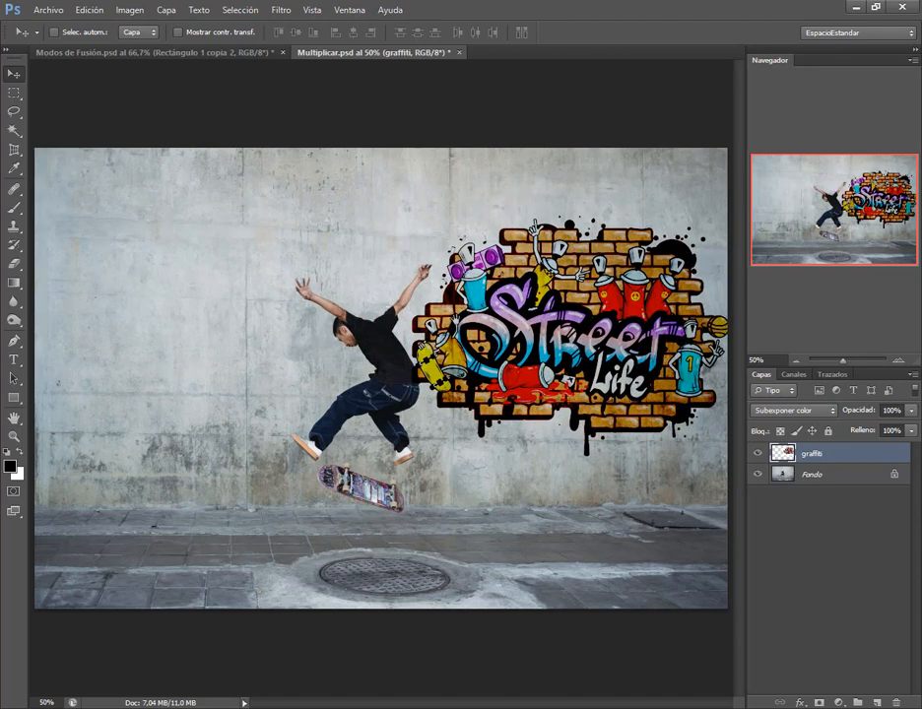
{"action": "left_click_drag", "start_coordinate": [469, 313], "coordinate": [615, 290]}
Try the Subexposición lineal blend mode on the graffiti and move it back to the wall area left of the skater.
{"action": "left_click", "coordinate": [808, 411]}
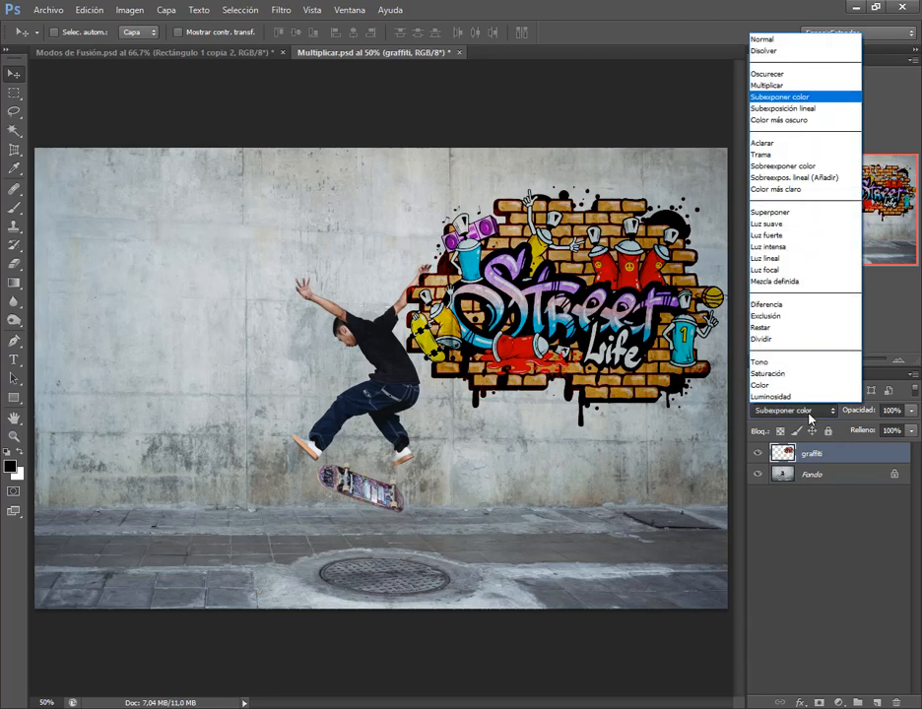
{"action": "left_click", "coordinate": [785, 109]}
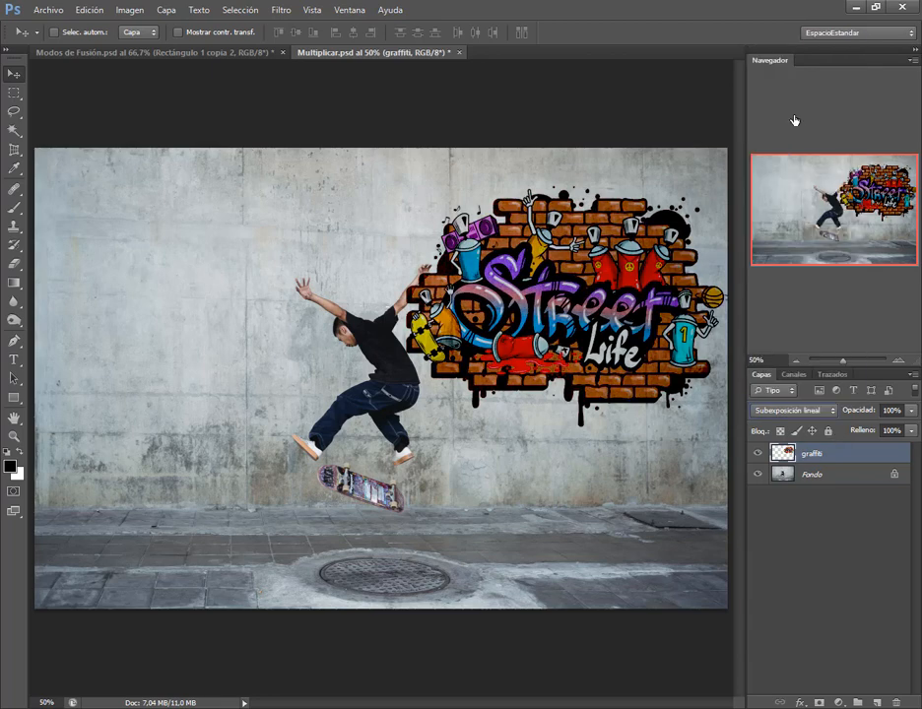
{"action": "left_click_drag", "start_coordinate": [571, 300], "coordinate": [585, 323]}
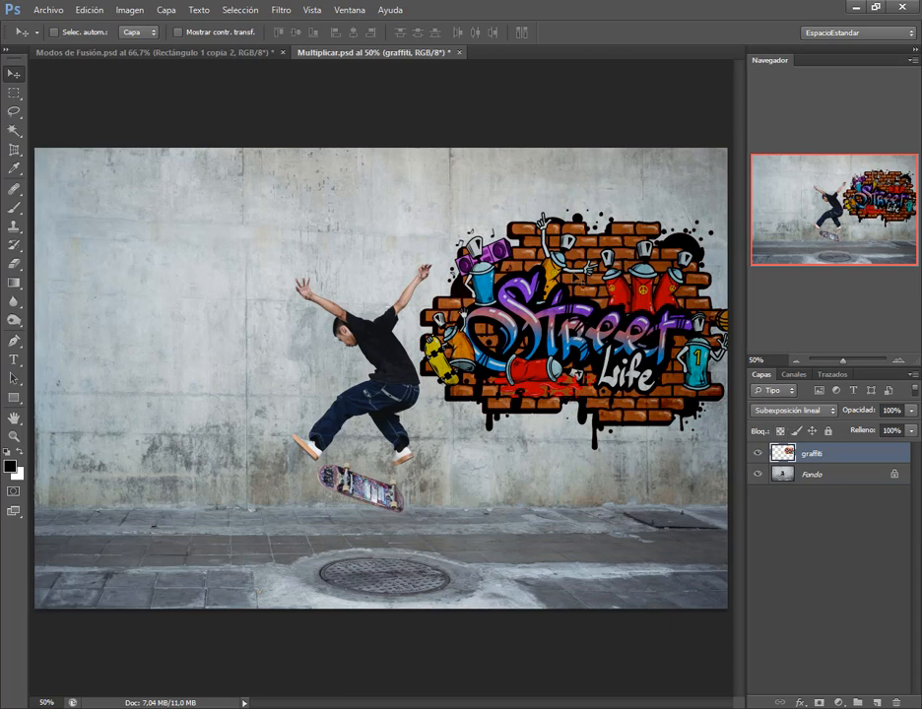
{"action": "left_click_drag", "start_coordinate": [641, 254], "coordinate": [271, 204]}
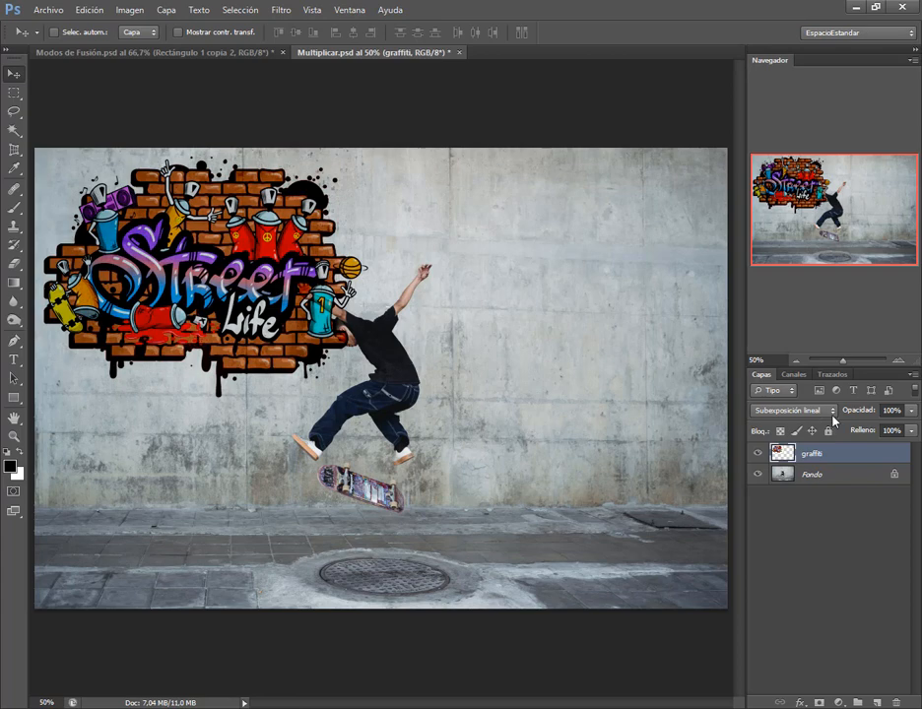
Try the Color más oscuro blend mode on the graffiti layer and shift the graffiti further left on the wall.
{"action": "left_click", "coordinate": [831, 413]}
{"action": "left_click", "coordinate": [799, 121]}
{"action": "left_click_drag", "start_coordinate": [227, 265], "coordinate": [207, 261]}
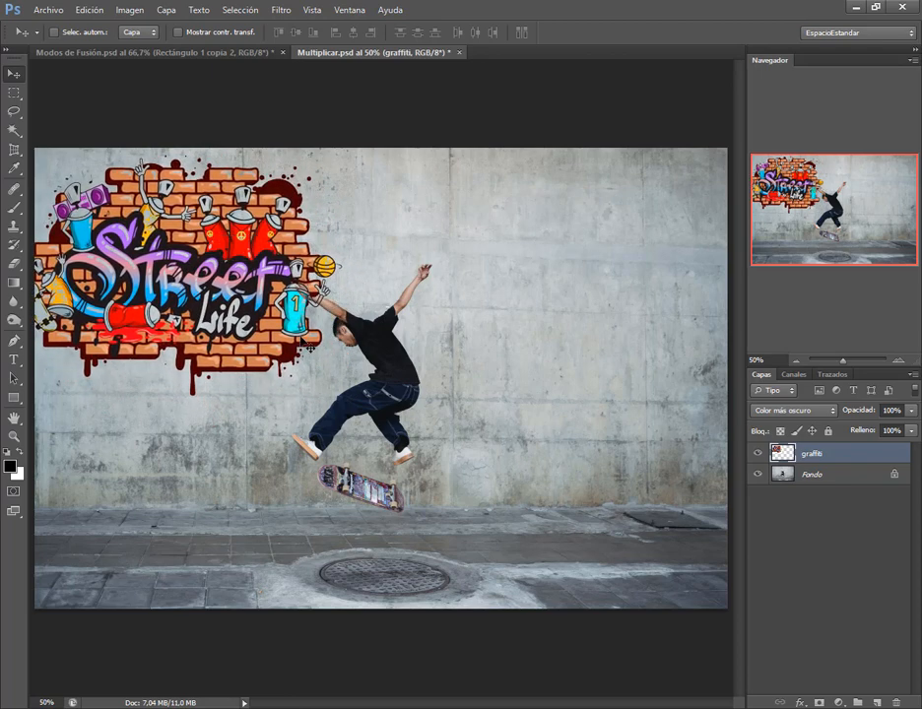
{"action": "left_click_drag", "start_coordinate": [310, 346], "coordinate": [311, 356]}
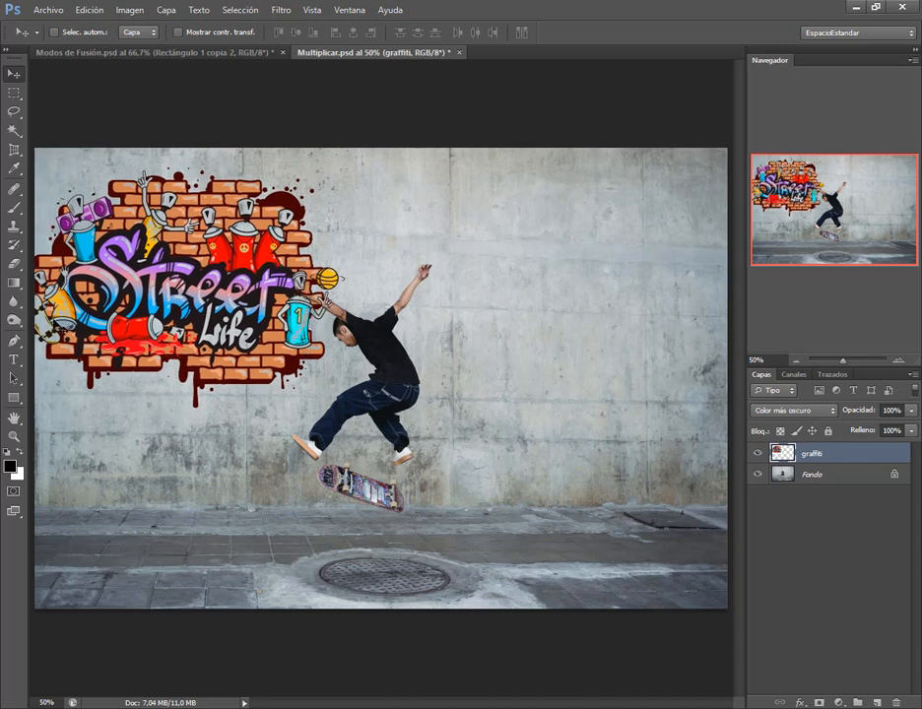
Compare Multiplicar with Oscurecer on the graffiti layer, settle on Multiplicar and move the graffiti slightly down and right.
{"action": "left_click", "coordinate": [813, 414]}
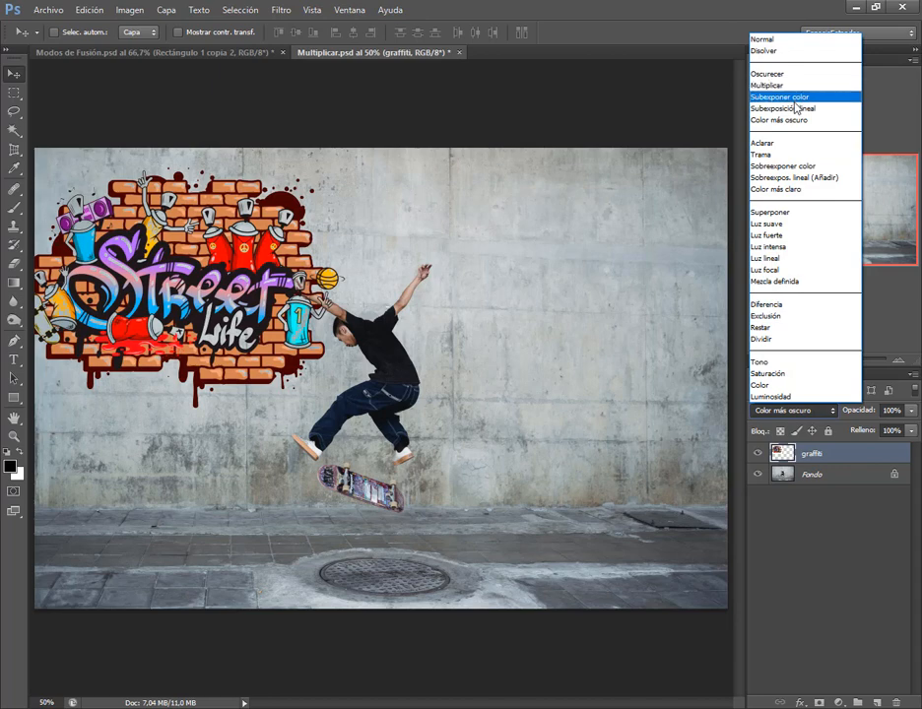
{"action": "left_click", "coordinate": [792, 88]}
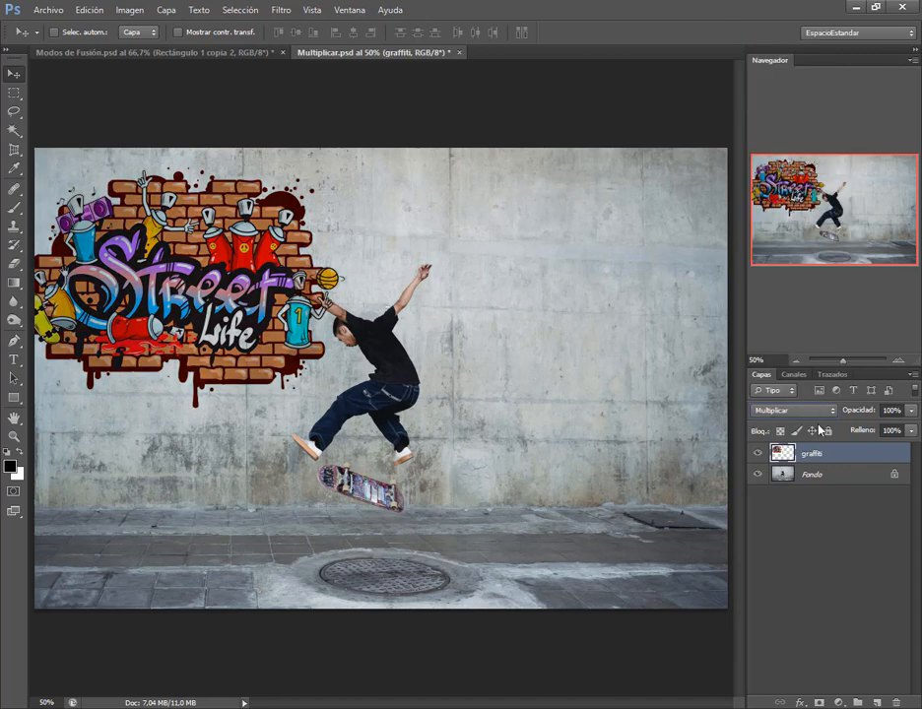
{"action": "left_click", "coordinate": [813, 410]}
{"action": "left_click", "coordinate": [778, 76]}
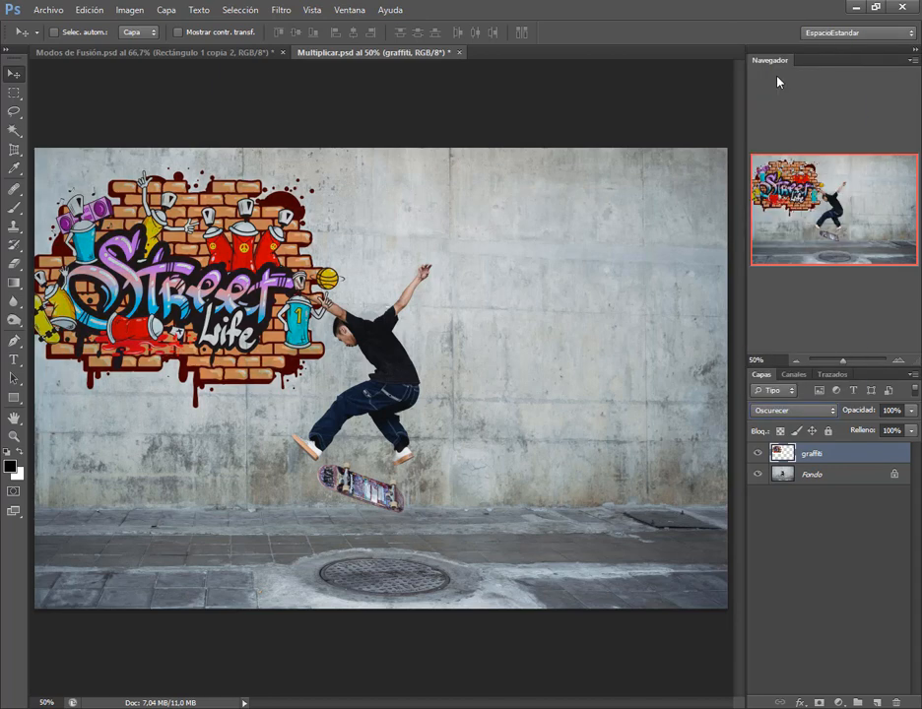
{"action": "left_click", "coordinate": [792, 411]}
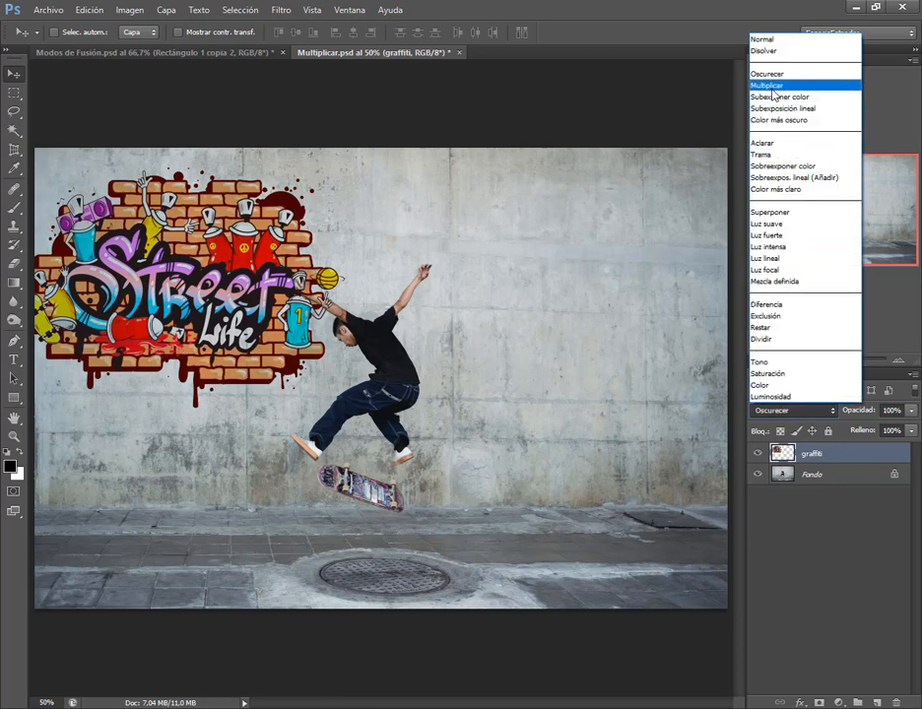
{"action": "left_click", "coordinate": [785, 89]}
{"action": "left_click_drag", "start_coordinate": [202, 222], "coordinate": [224, 239]}
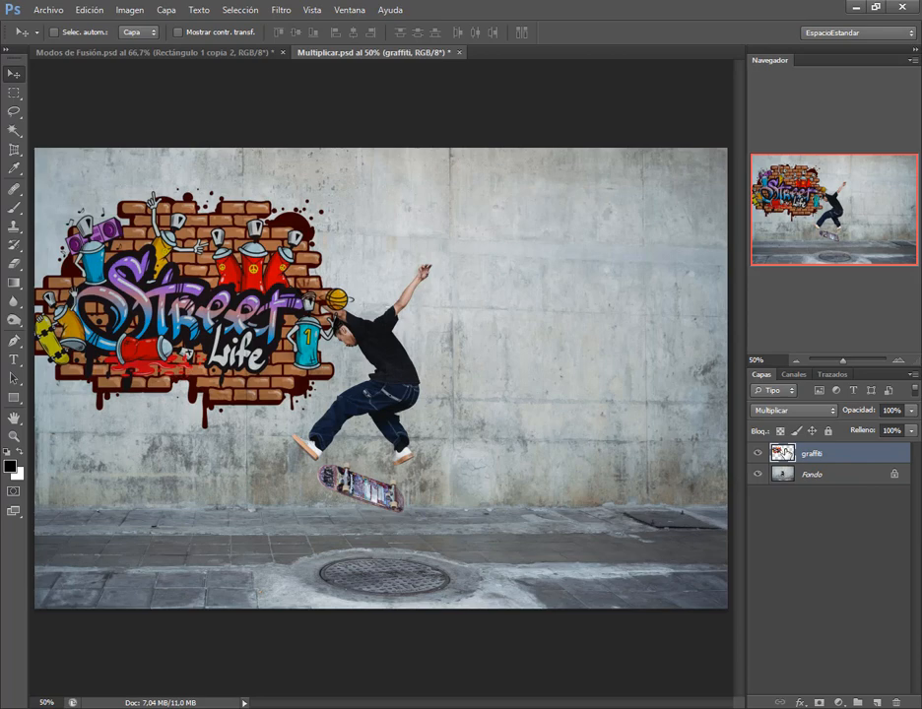
Brighten the graffiti layer with Levels, using input midtones 0,97 and highlights 173, and move it slightly up and left.
{"action": "left_click", "coordinate": [131, 10]}
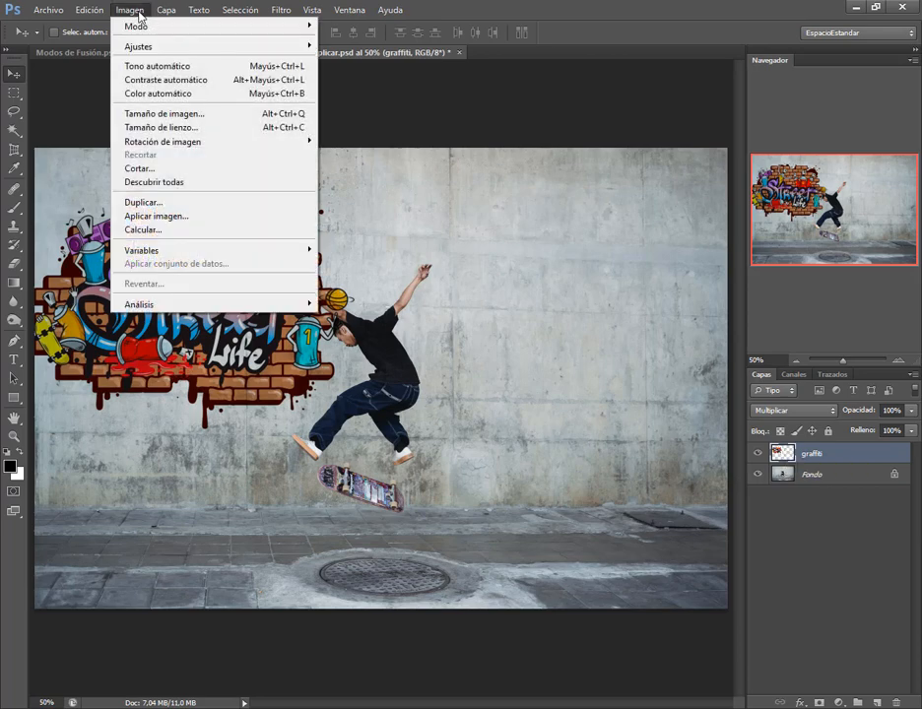
{"action": "mouse_move", "coordinate": [214, 50]}
{"action": "left_click", "coordinate": [433, 61]}
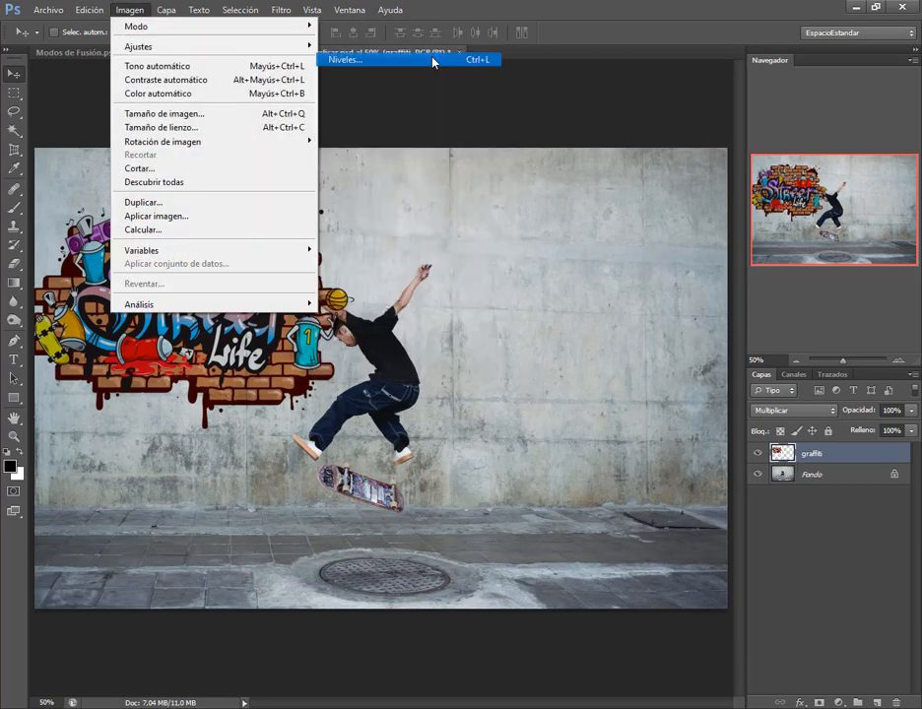
{"action": "left_click_drag", "start_coordinate": [765, 85], "coordinate": [557, 118]}
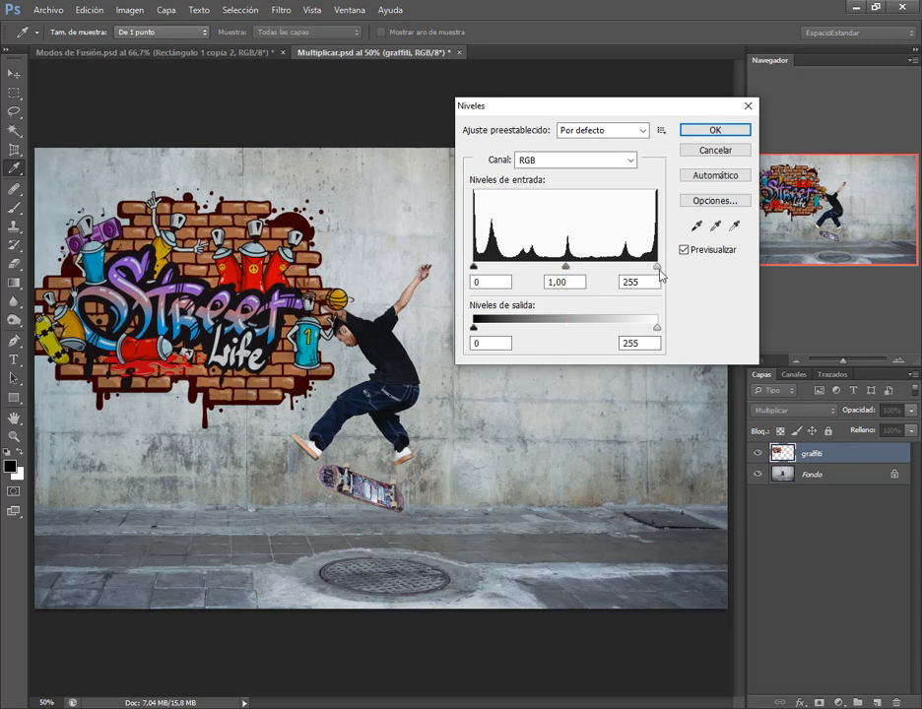
{"action": "left_click_drag", "start_coordinate": [659, 272], "coordinate": [608, 270]}
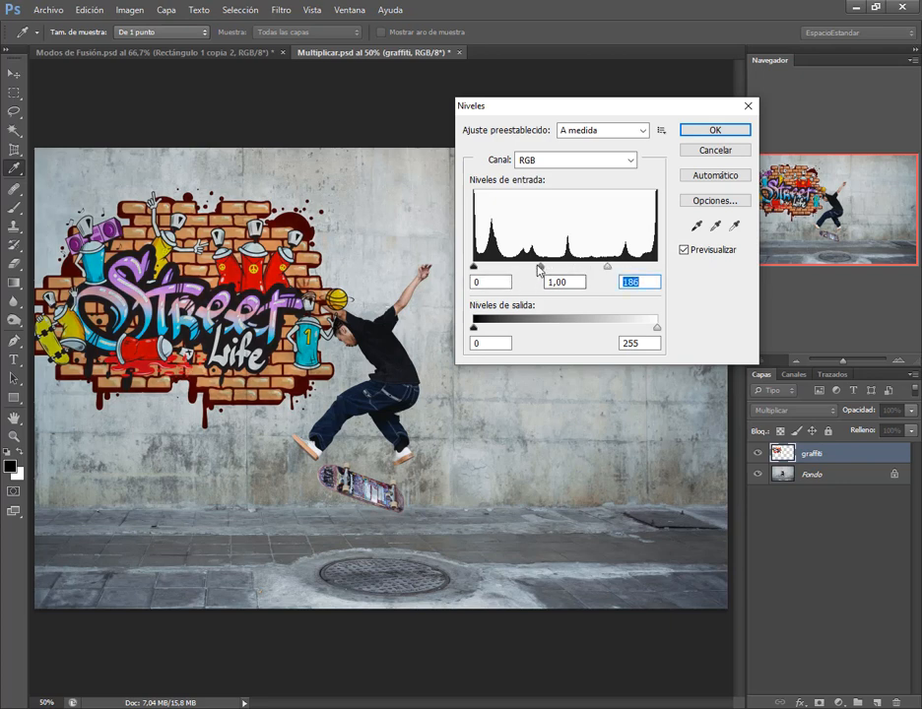
{"action": "left_click_drag", "start_coordinate": [540, 268], "coordinate": [600, 270]}
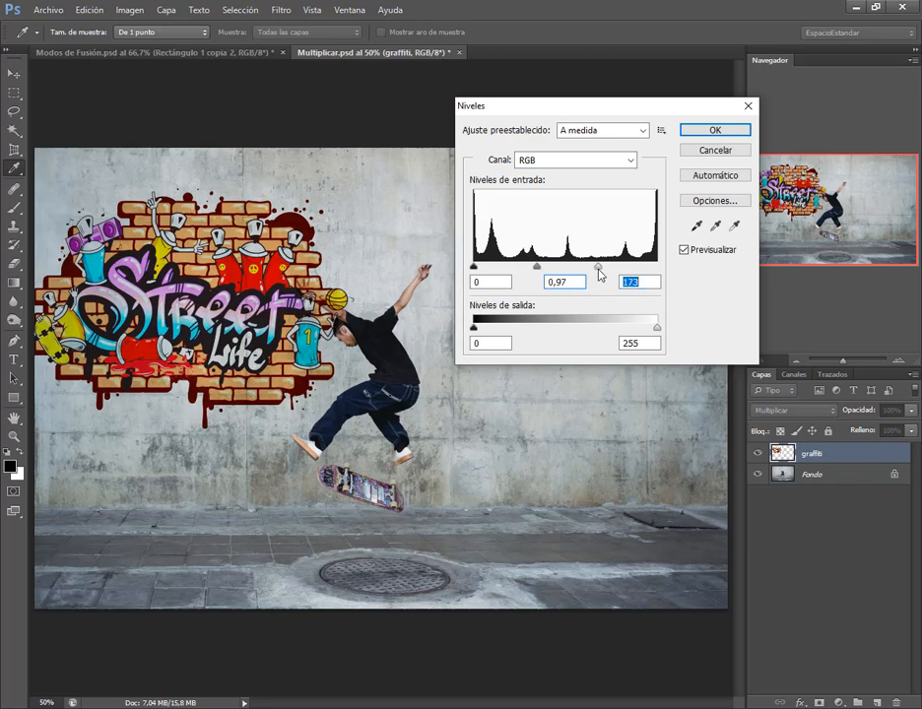
{"action": "left_click", "coordinate": [717, 131]}
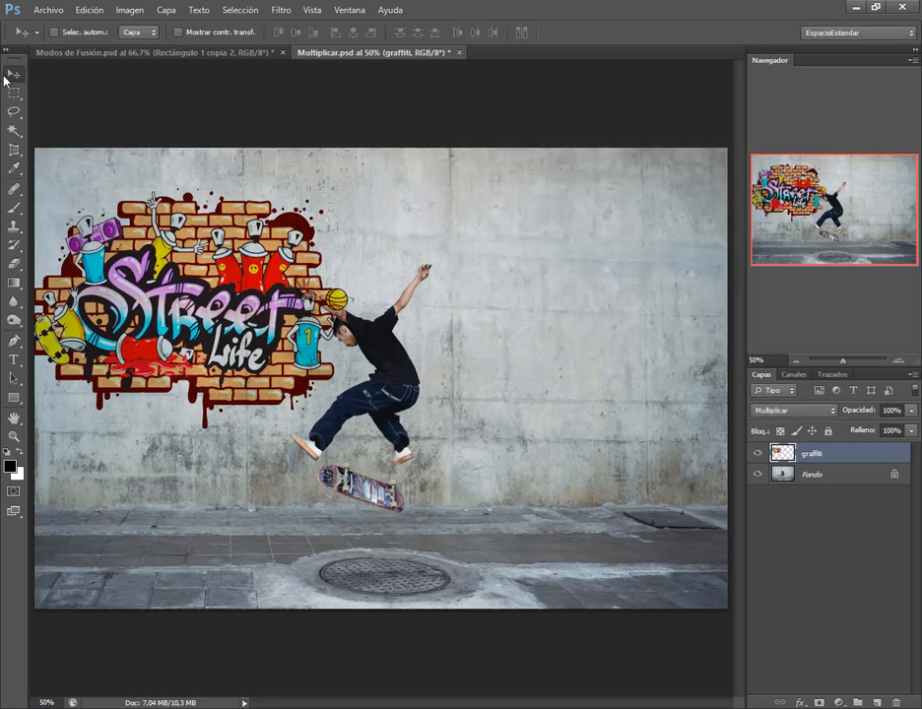
{"action": "left_click_drag", "start_coordinate": [275, 289], "coordinate": [253, 278]}
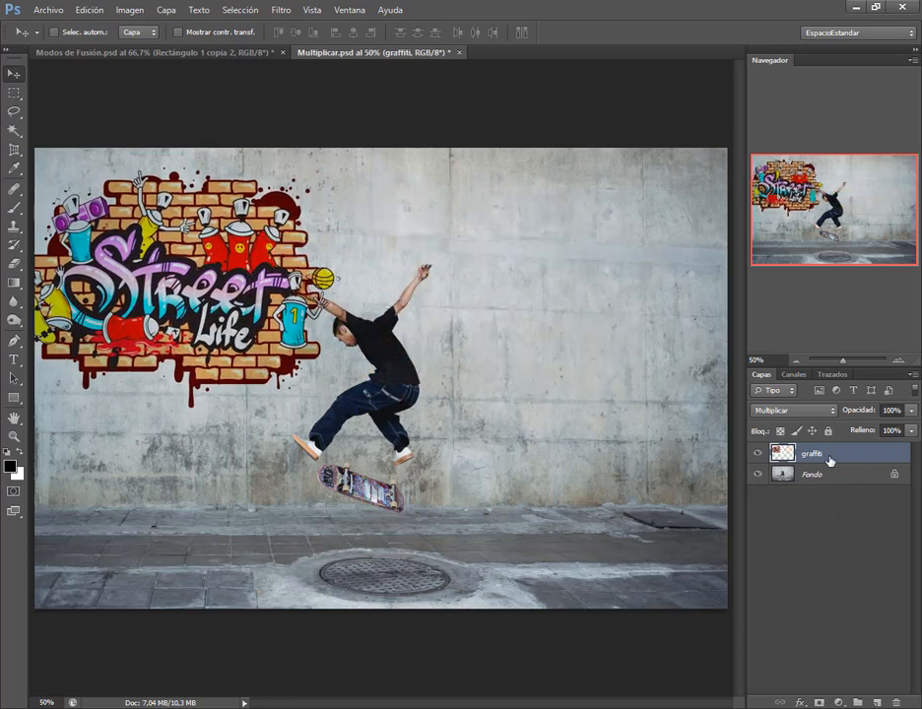
Hide the graffiti layer and make the Fondo layer active to work on the skater.
{"action": "left_click", "coordinate": [757, 453]}
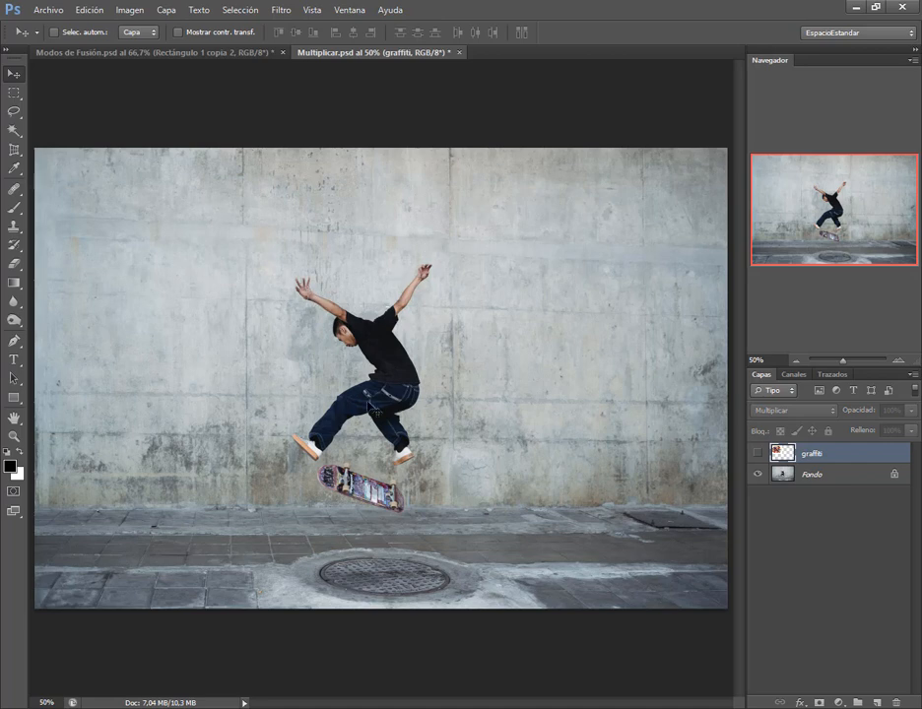
{"action": "left_click", "coordinate": [757, 453]}
{"action": "left_click", "coordinate": [864, 474]}
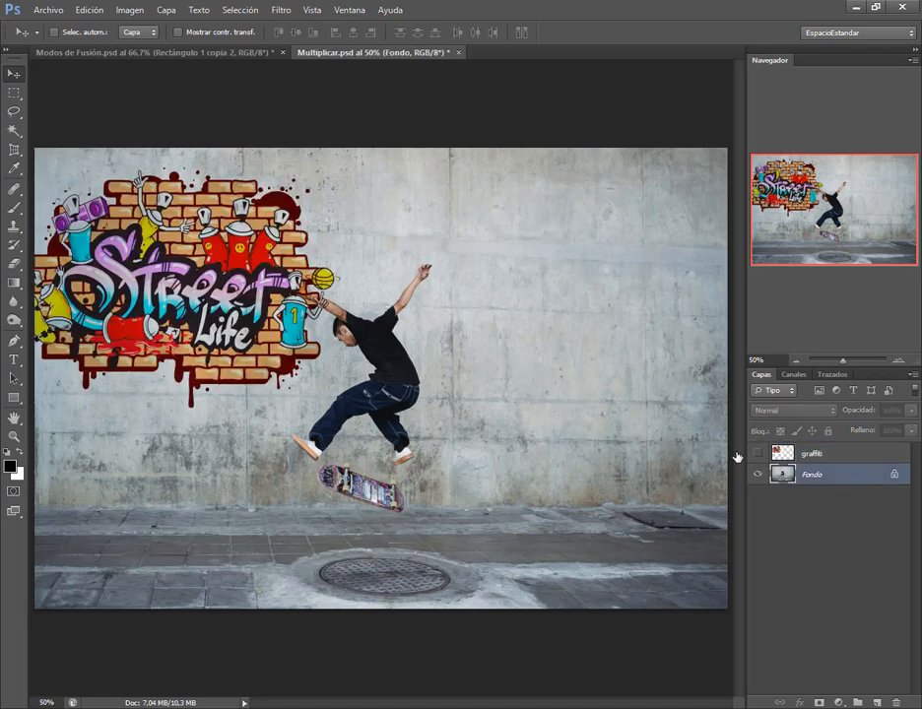
{"action": "scroll", "coordinate": [395, 410], "scroll_direction": "up", "scroll_amount": 6}
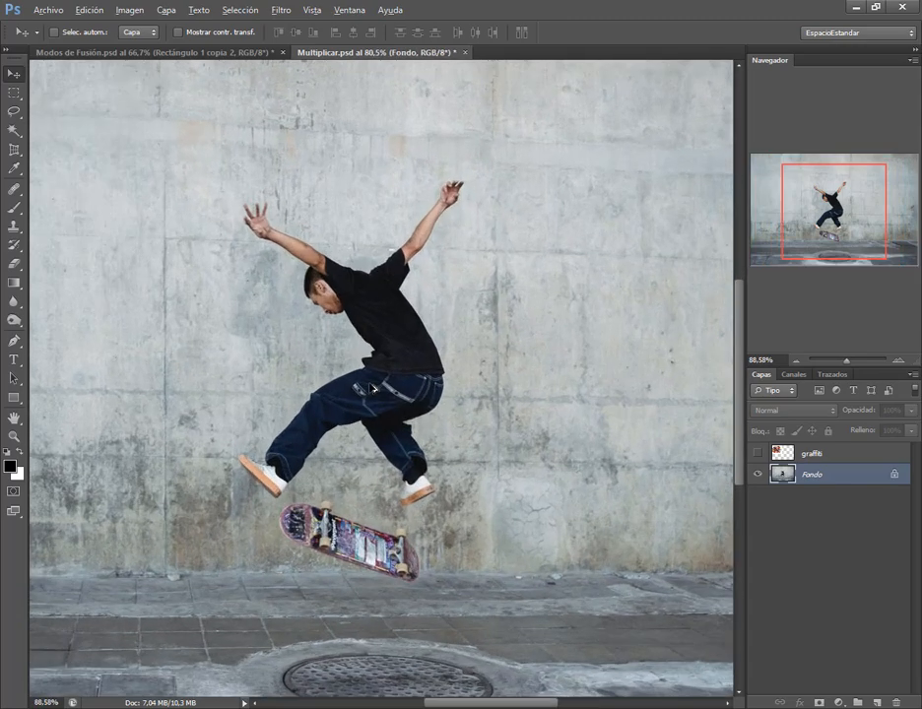
Select the skater on the Fondo layer by tracing the body outline with the Magnetic Lasso.
{"action": "scroll", "coordinate": [385, 204], "scroll_direction": "up", "scroll_amount": 3}
{"action": "key", "text": "alt"}
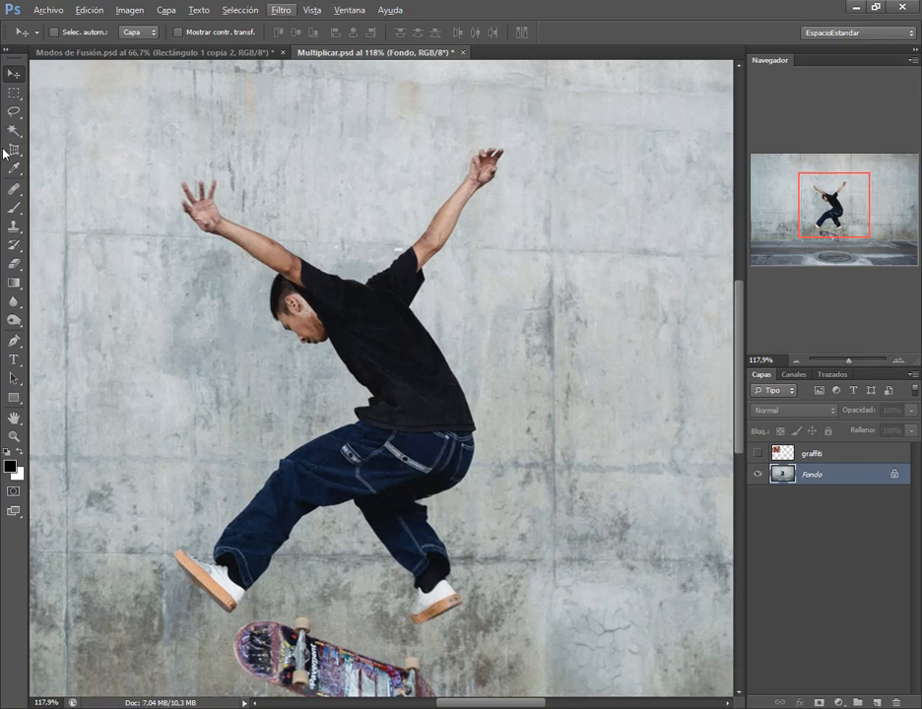
{"action": "left_click", "coordinate": [14, 114]}
{"action": "left_click", "coordinate": [43, 137]}
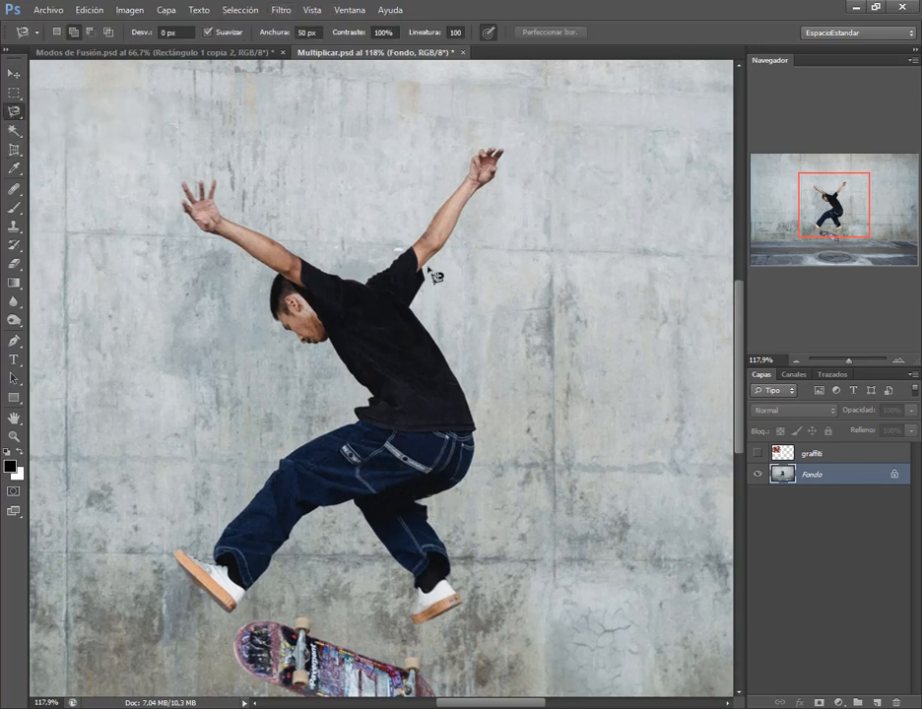
{"action": "left_click", "coordinate": [367, 284]}
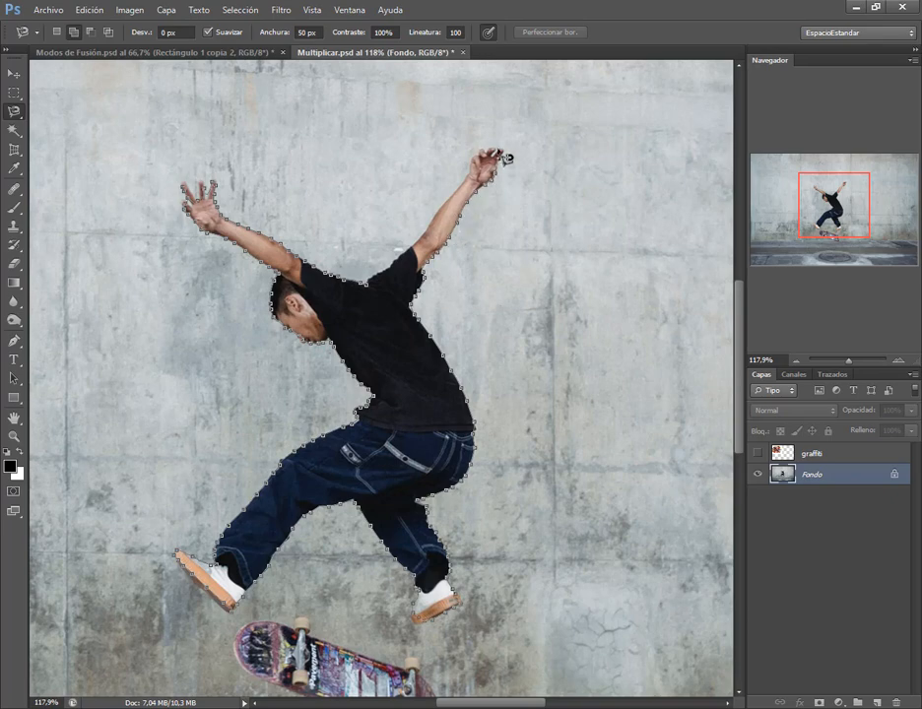
{"action": "left_click", "coordinate": [372, 292]}
Refine the selection with the Lasso around the fingers of the skater's open hand, adding missing parts and removing the wall gaps.
{"action": "scroll", "coordinate": [189, 181], "scroll_direction": "up", "scroll_amount": 12}
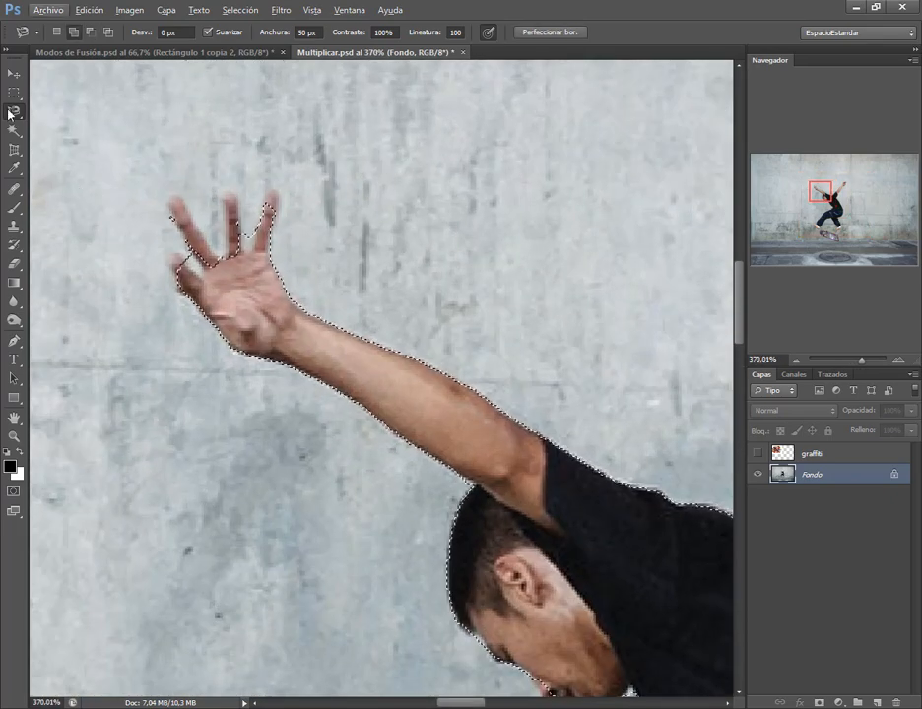
{"action": "right_click", "coordinate": [14, 112]}
{"action": "left_click", "coordinate": [69, 111]}
{"action": "scroll", "coordinate": [223, 207], "scroll_direction": "up", "scroll_amount": 4}
{"action": "scroll", "coordinate": [226, 238], "scroll_direction": "down", "scroll_amount": 1}
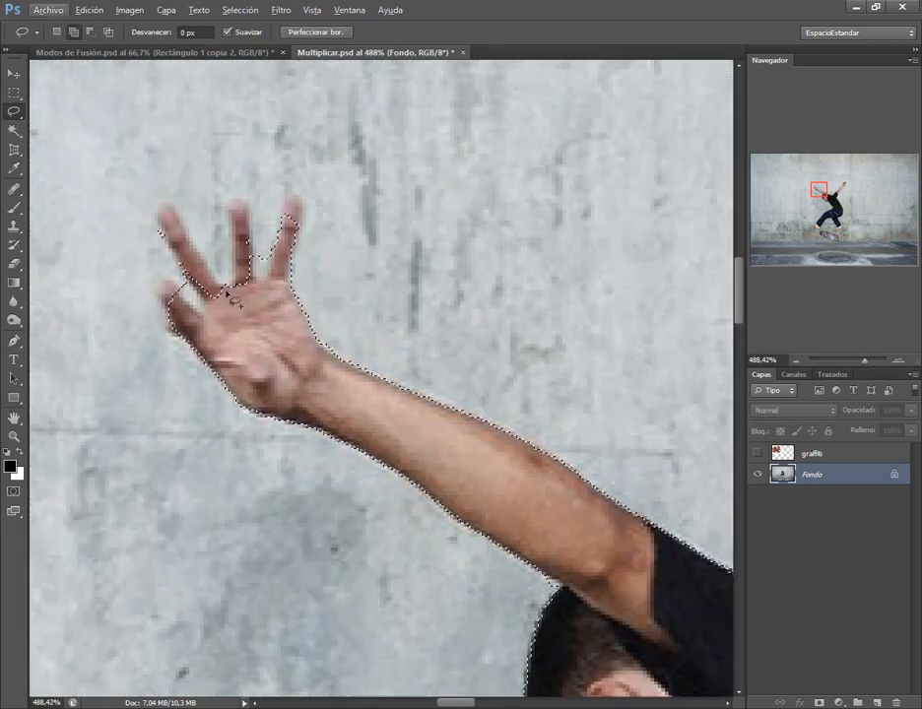
{"action": "mouse_move", "coordinate": [223, 289]}
{"action": "left_mouse_down"}
{"action": "mouse_move", "coordinate": [193, 232]}
{"action": "mouse_move", "coordinate": [157, 225]}
{"action": "left_mouse_up"}
{"action": "left_click_drag", "start_coordinate": [244, 315], "coordinate": [237, 305]}
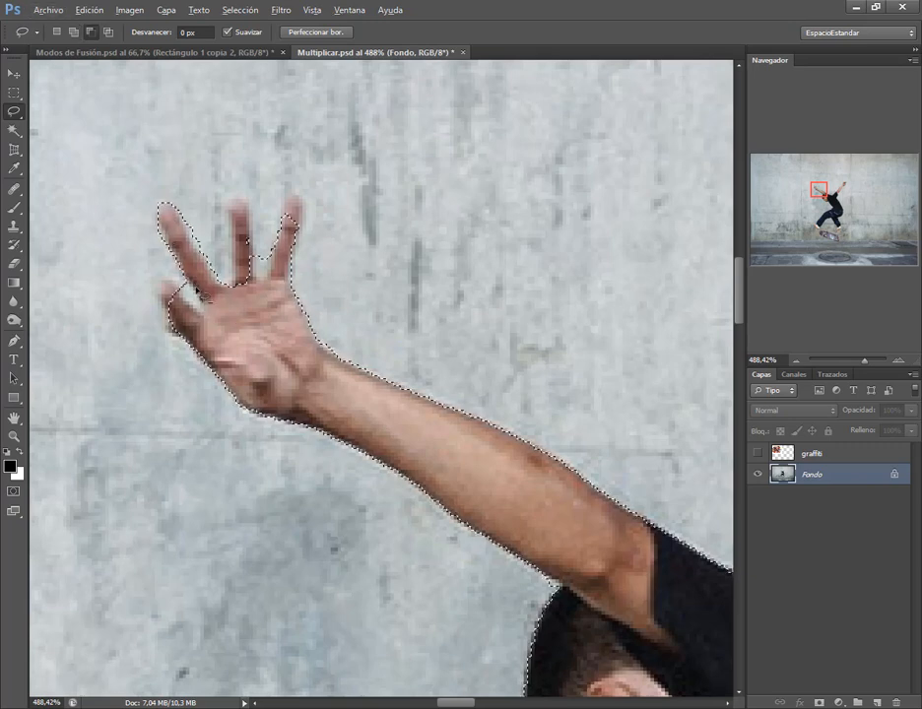
{"action": "left_click_drag", "start_coordinate": [169, 312], "coordinate": [173, 294]}
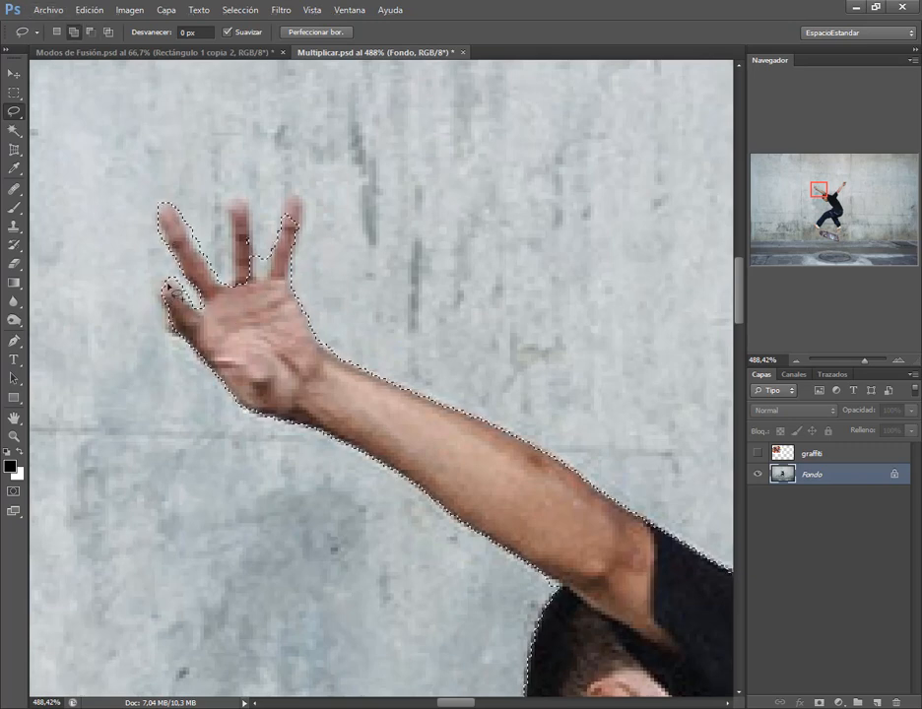
{"action": "mouse_move", "coordinate": [241, 204]}
{"action": "left_mouse_down"}
{"action": "mouse_move", "coordinate": [236, 301]}
{"action": "mouse_move", "coordinate": [232, 293]}
{"action": "left_mouse_up"}
{"action": "left_click_drag", "start_coordinate": [253, 245], "coordinate": [274, 233]}
{"action": "mouse_move", "coordinate": [282, 220]}
{"action": "left_mouse_down"}
{"action": "mouse_move", "coordinate": [305, 200]}
{"action": "mouse_move", "coordinate": [294, 240]}
{"action": "mouse_move", "coordinate": [268, 262]}
{"action": "mouse_move", "coordinate": [271, 231]}
{"action": "mouse_move", "coordinate": [271, 267]}
{"action": "mouse_move", "coordinate": [242, 200]}
{"action": "mouse_move", "coordinate": [233, 225]}
{"action": "mouse_move", "coordinate": [241, 272]}
{"action": "left_mouse_up"}
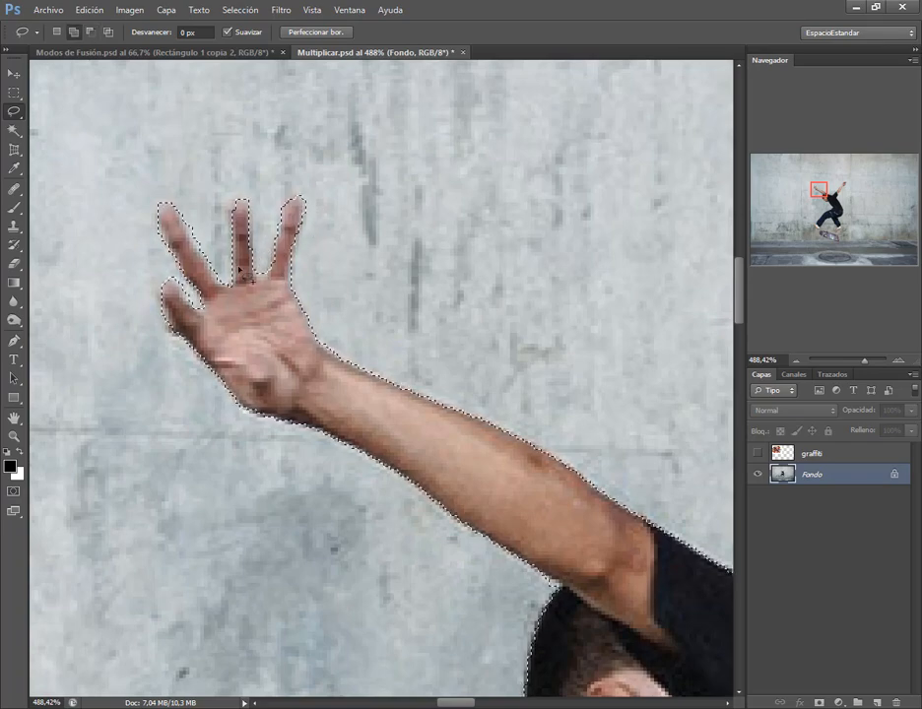
Correct the selection around the fingers of the skater's other raised hand, removing the wall gap between them.
{"action": "key", "text": "space"}
{"action": "left_click_drag", "start_coordinate": [574, 495], "coordinate": [431, 378]}
{"action": "mouse_move", "coordinate": [206, 482]}
{"action": "left_mouse_down"}
{"action": "mouse_move", "coordinate": [224, 501]}
{"action": "mouse_move", "coordinate": [260, 508]}
{"action": "mouse_move", "coordinate": [246, 497]}
{"action": "left_mouse_up"}
{"action": "key", "text": "space"}
{"action": "mouse_move", "coordinate": [511, 430]}
{"action": "left_mouse_down"}
{"action": "mouse_move", "coordinate": [395, 562]}
{"action": "mouse_move", "coordinate": [295, 650]}
{"action": "left_mouse_up"}
{"action": "mouse_move", "coordinate": [649, 187]}
{"action": "left_mouse_down"}
{"action": "mouse_move", "coordinate": [407, 475]}
{"action": "mouse_move", "coordinate": [408, 465]}
{"action": "mouse_move", "coordinate": [422, 498]}
{"action": "mouse_move", "coordinate": [420, 486]}
{"action": "left_mouse_up"}
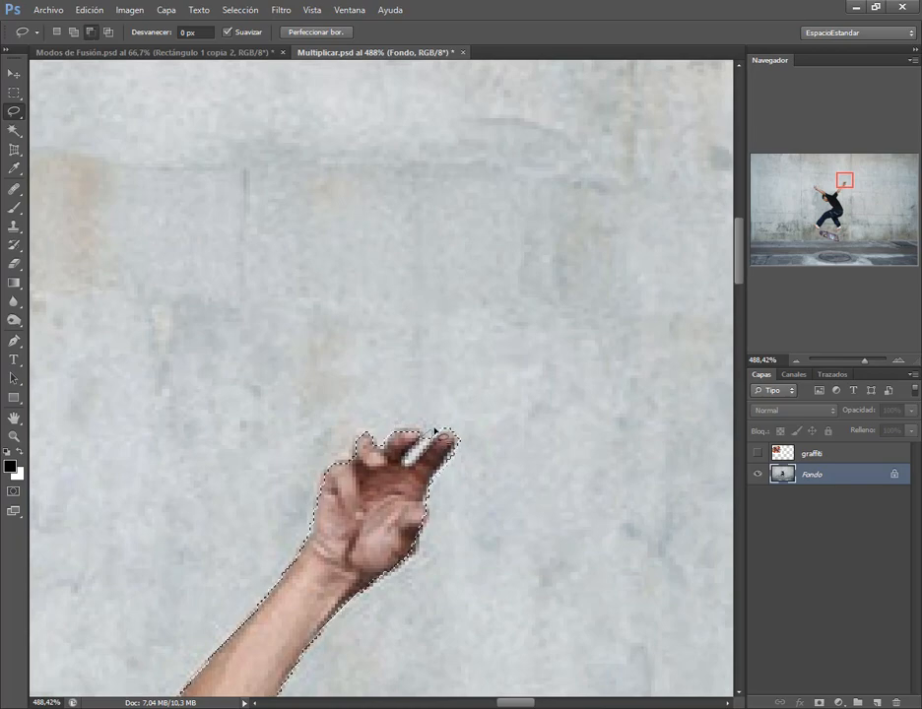
{"action": "left_click_drag", "start_coordinate": [436, 432], "coordinate": [431, 435]}
Add the missing sole areas of both shoes to the skater selection with the Lasso.
{"action": "key", "text": "space"}
{"action": "left_click_drag", "start_coordinate": [408, 616], "coordinate": [500, 383]}
{"action": "left_click_drag", "start_coordinate": [461, 552], "coordinate": [571, 197]}
{"action": "scroll", "coordinate": [571, 197], "scroll_direction": "down", "scroll_amount": 3}
{"action": "left_click_drag", "start_coordinate": [413, 660], "coordinate": [518, 373]}
{"action": "scroll", "coordinate": [439, 112], "scroll_direction": "up", "scroll_amount": 1}
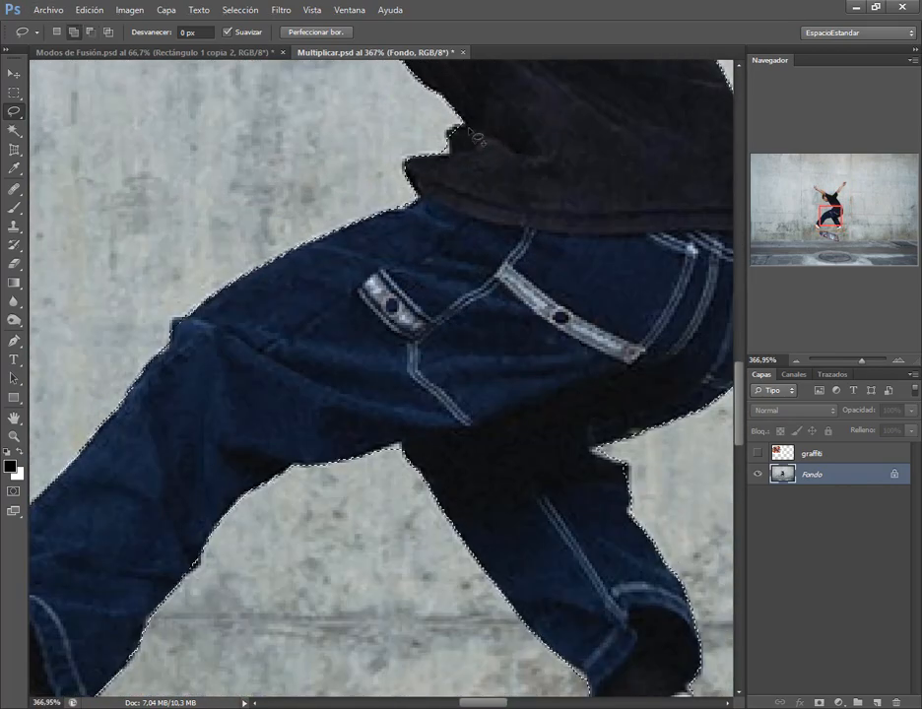
{"action": "left_click_drag", "start_coordinate": [167, 564], "coordinate": [578, 211]}
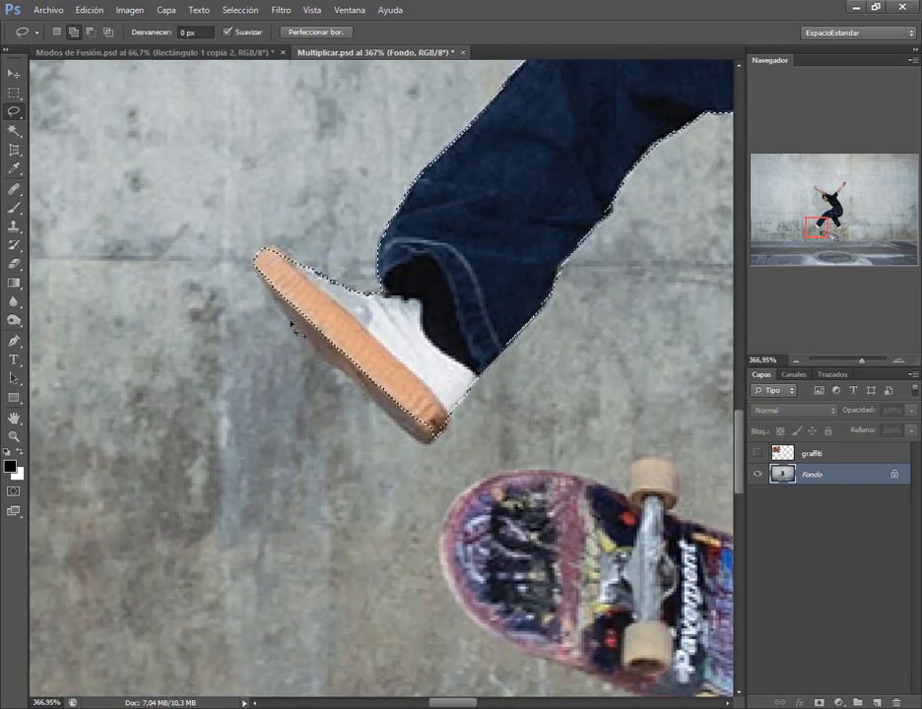
{"action": "left_click_drag", "start_coordinate": [631, 315], "coordinate": [179, 356]}
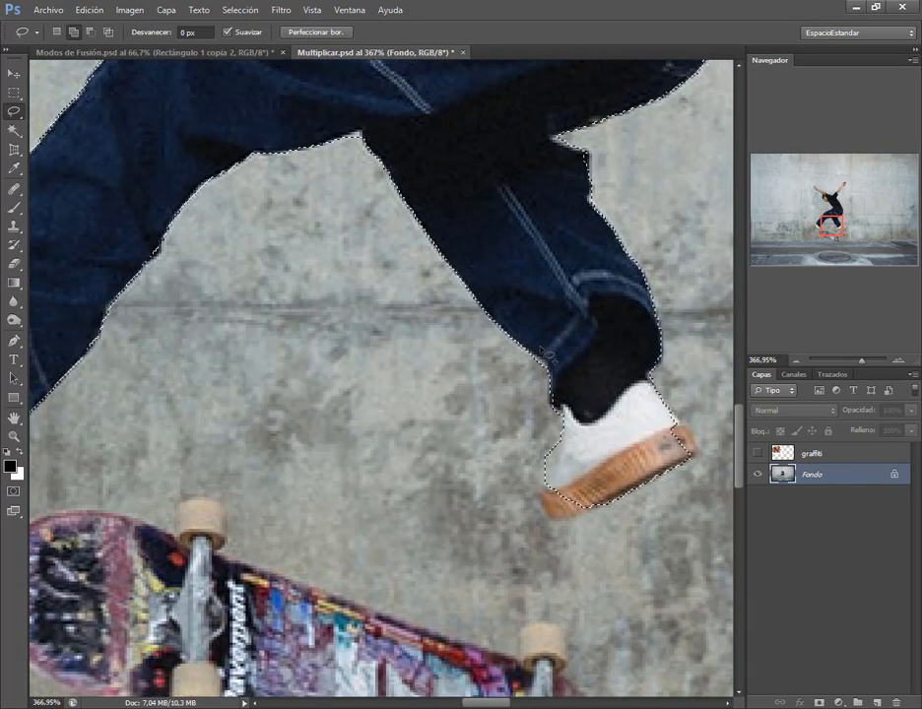
{"action": "mouse_move", "coordinate": [681, 451]}
{"action": "left_mouse_down"}
{"action": "mouse_move", "coordinate": [695, 449]}
{"action": "mouse_move", "coordinate": [544, 492]}
{"action": "left_mouse_up"}
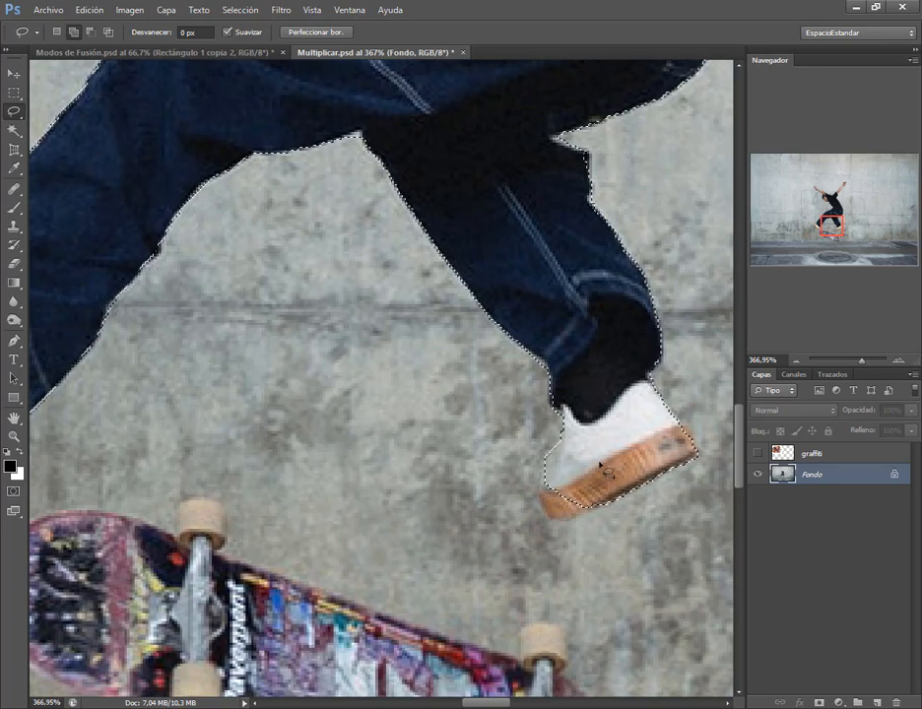
{"action": "scroll", "coordinate": [453, 463], "scroll_direction": "down", "scroll_amount": 3}
{"action": "scroll", "coordinate": [430, 421], "scroll_direction": "down", "scroll_amount": 3}
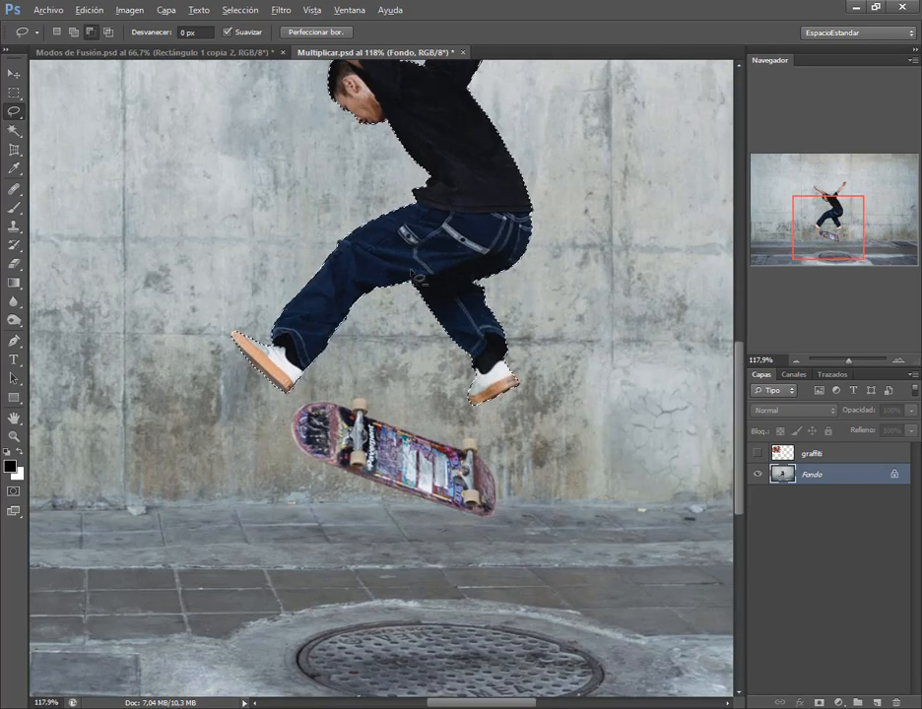
{"action": "scroll", "coordinate": [391, 409], "scroll_direction": "down", "scroll_amount": 3}
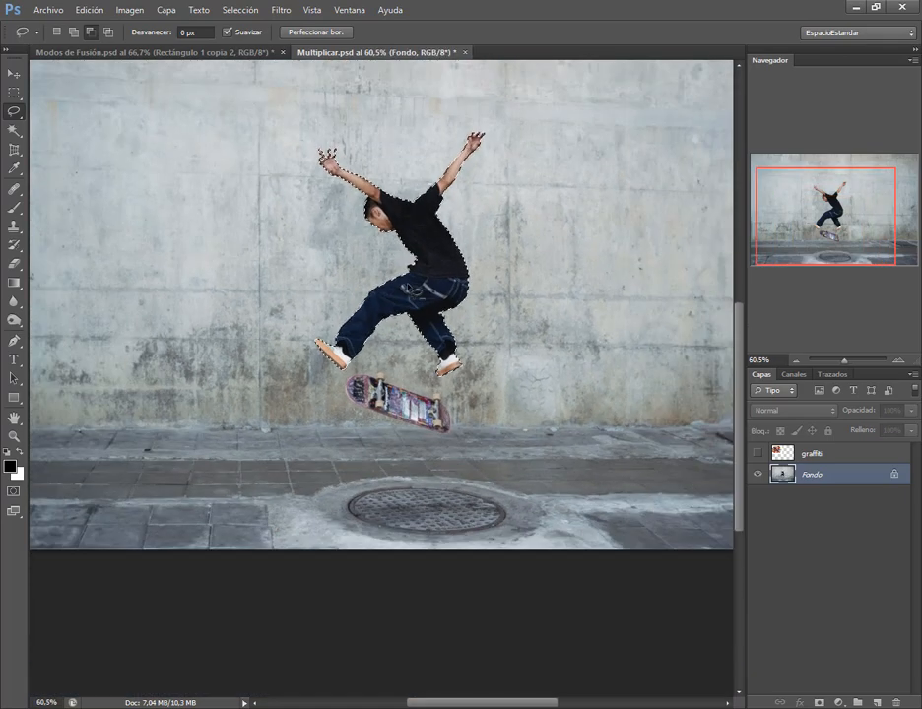
Show the graffiti layer again and make it active while keeping the skater selection.
{"action": "left_click", "coordinate": [13, 73]}
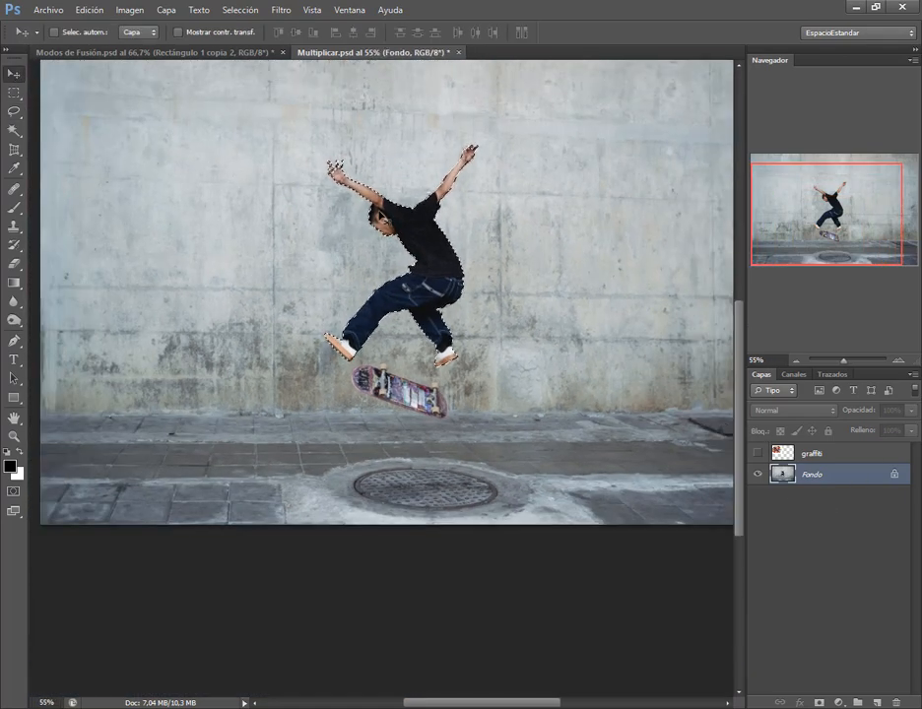
{"action": "left_click", "coordinate": [756, 452]}
{"action": "left_click", "coordinate": [784, 456]}
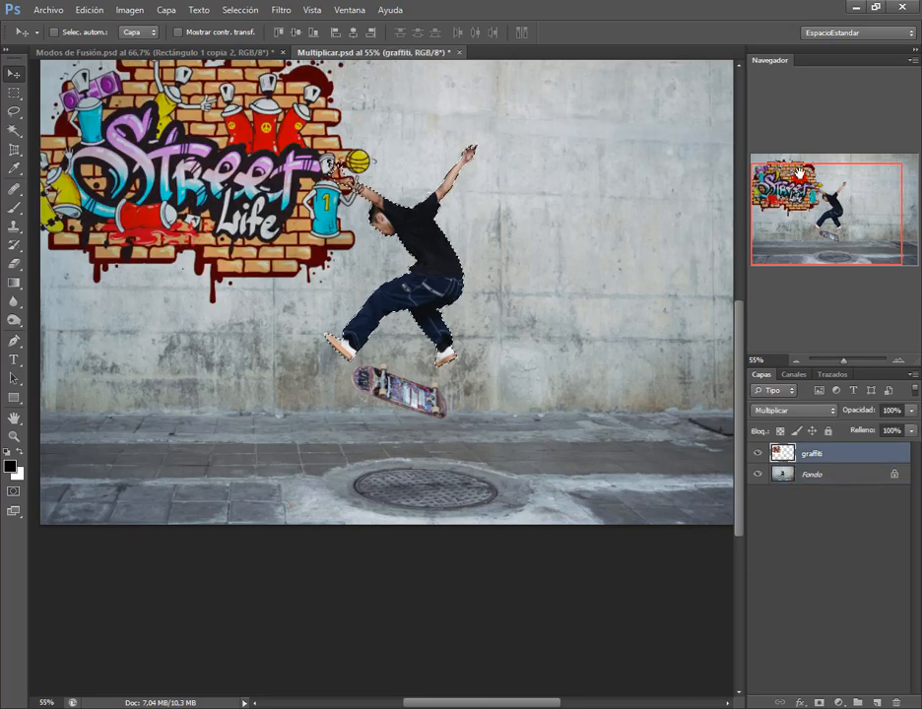
{"action": "scroll", "coordinate": [482, 306], "scroll_direction": "up", "scroll_amount": 3}
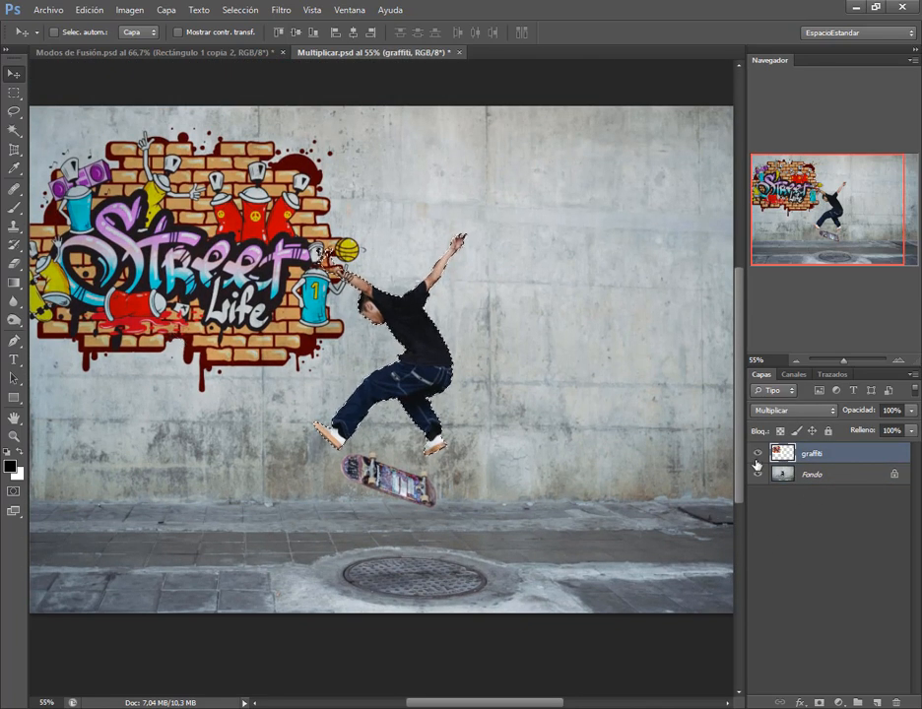
Copy the selected skater from the Fondo layer to a new layer and place that layer above graffiti.
{"action": "left_click", "coordinate": [792, 476]}
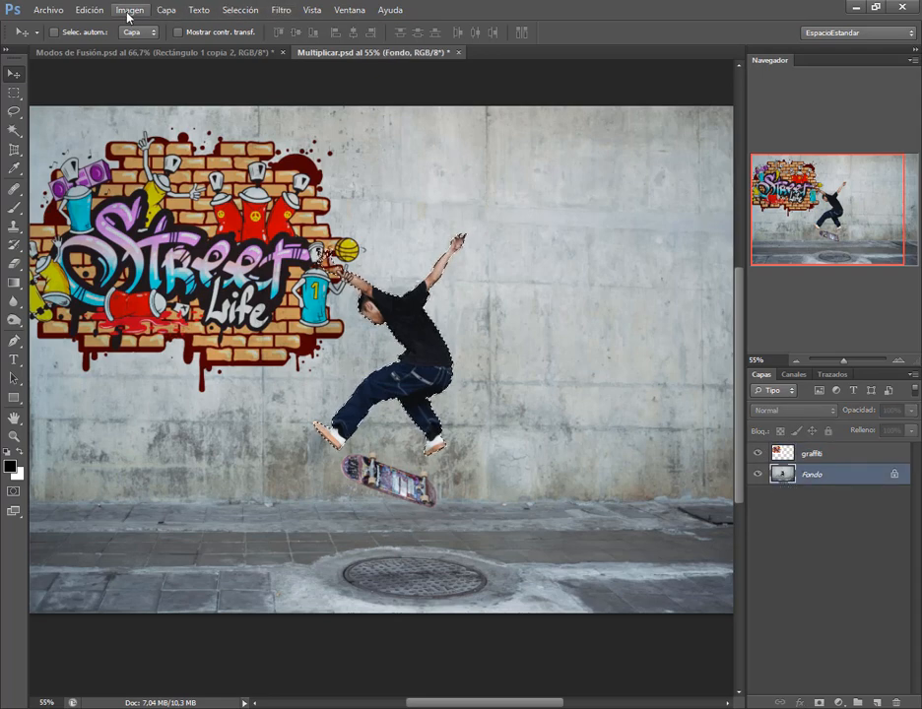
{"action": "left_click", "coordinate": [168, 11]}
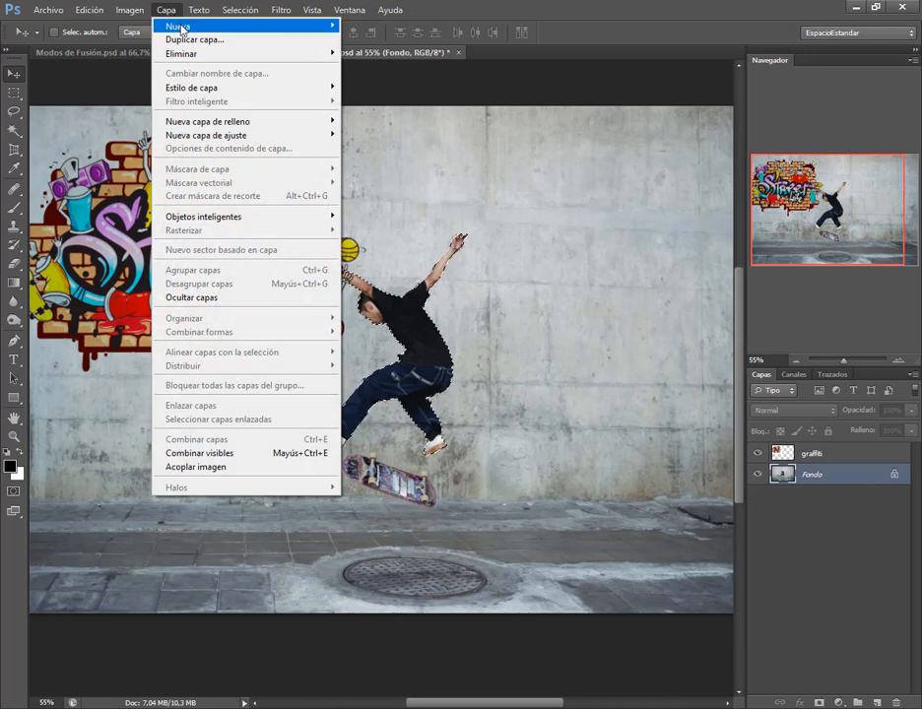
{"action": "mouse_move", "coordinate": [169, 25]}
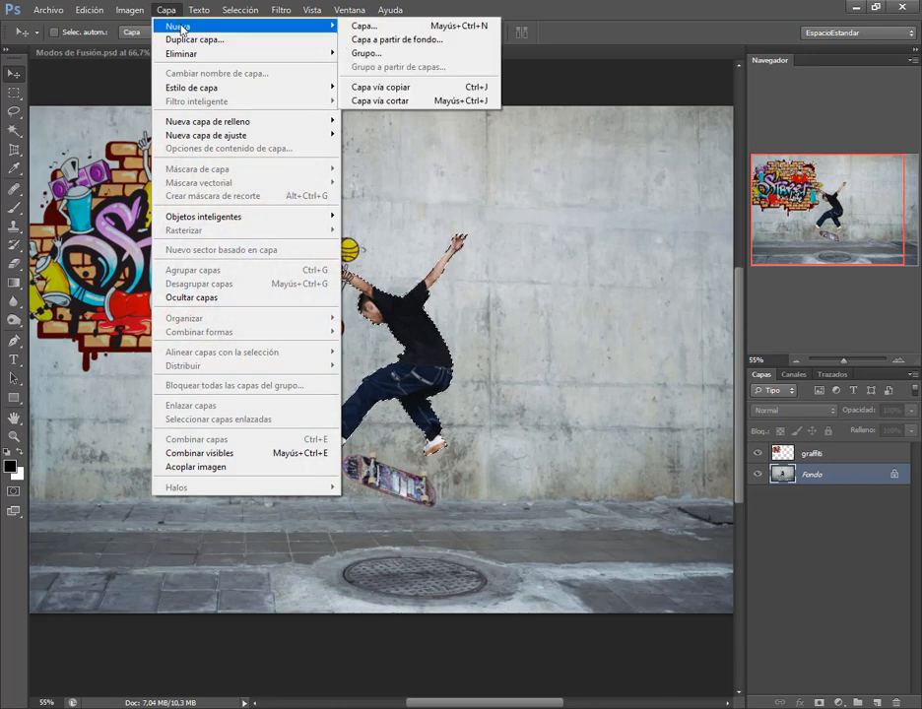
{"action": "left_click", "coordinate": [431, 88]}
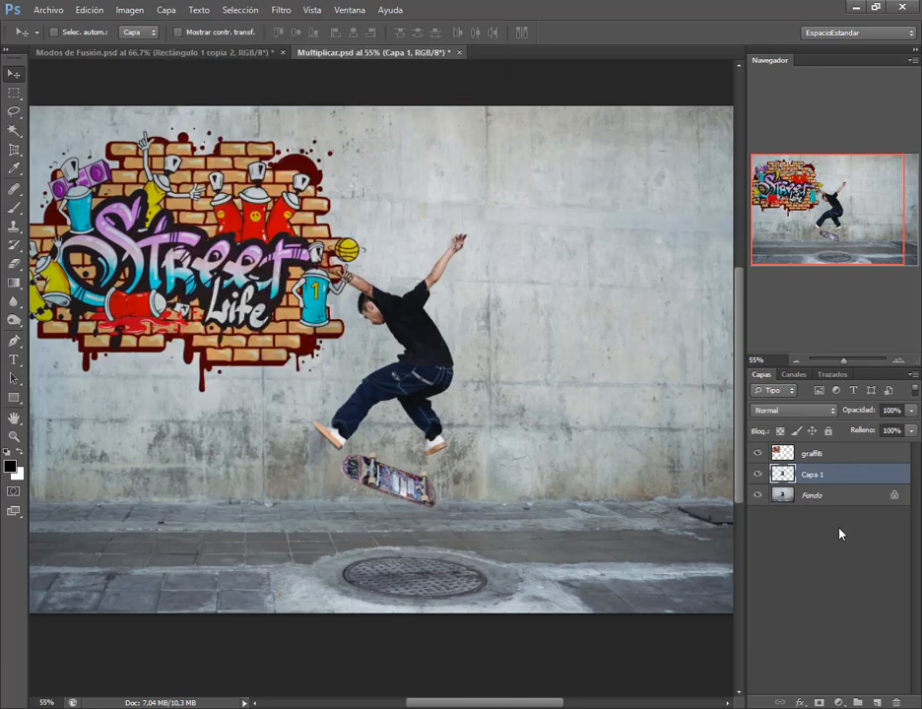
{"action": "left_click_drag", "start_coordinate": [820, 479], "coordinate": [823, 445]}
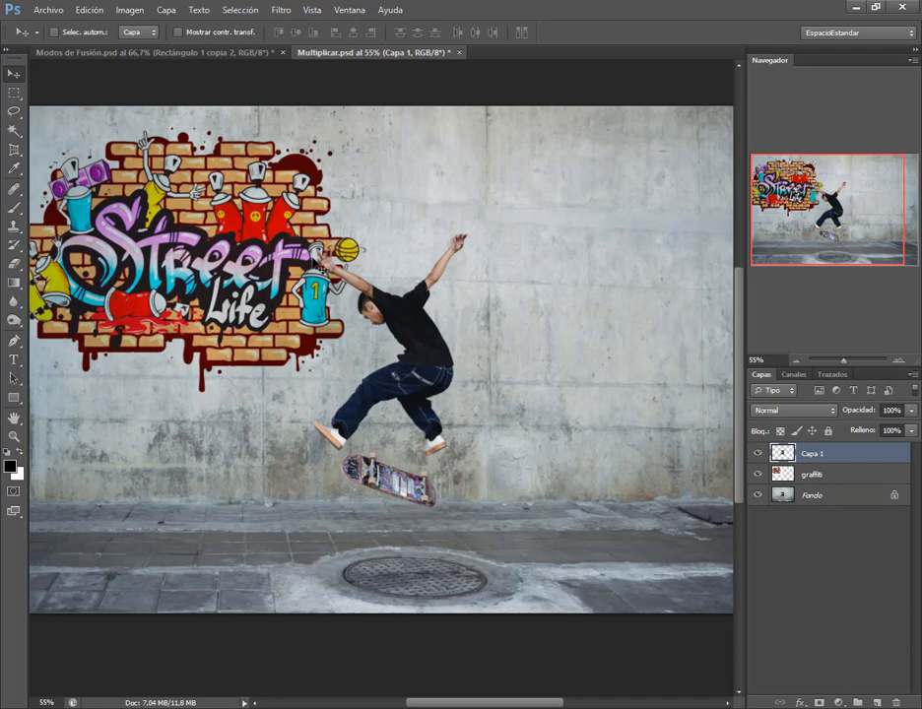
Move the graffiti to the other side of the wall, behind the skater's right-hand raised arm.
{"action": "left_click", "coordinate": [810, 475]}
{"action": "key", "text": "shift+alt+m"}
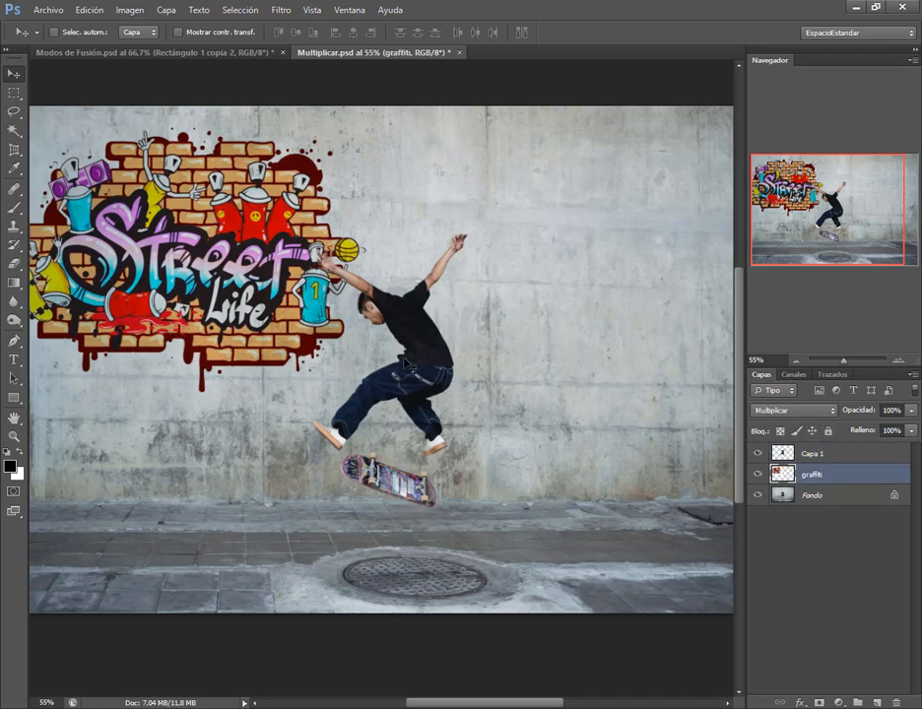
{"action": "left_click_drag", "start_coordinate": [230, 318], "coordinate": [671, 335]}
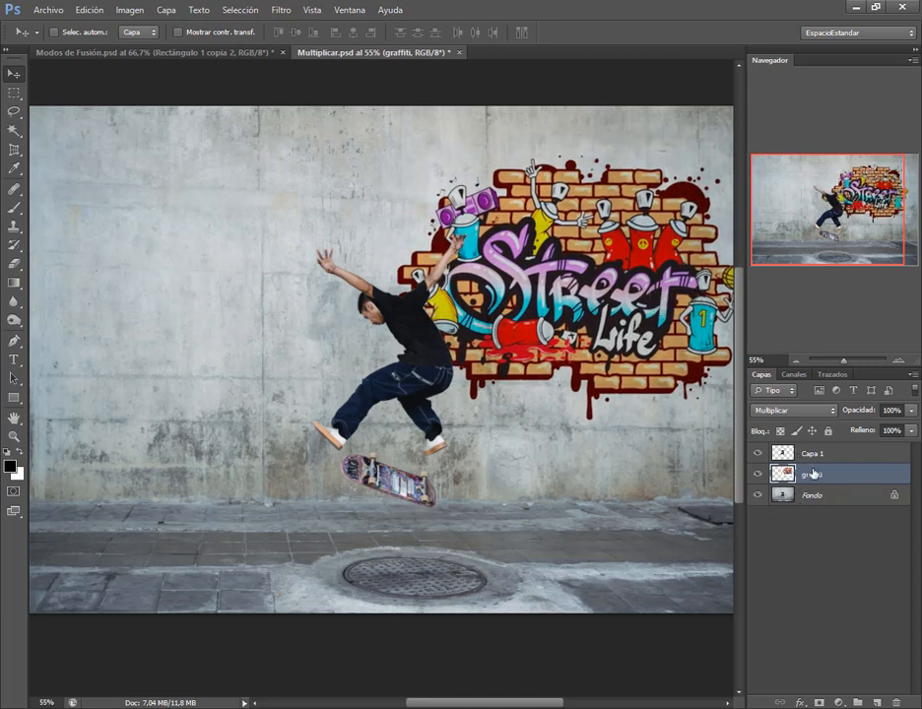
Toggle the visibility of the Fondo and graffiti layers to examine the cut-out skater on Capa 1.
{"action": "left_click", "coordinate": [807, 454]}
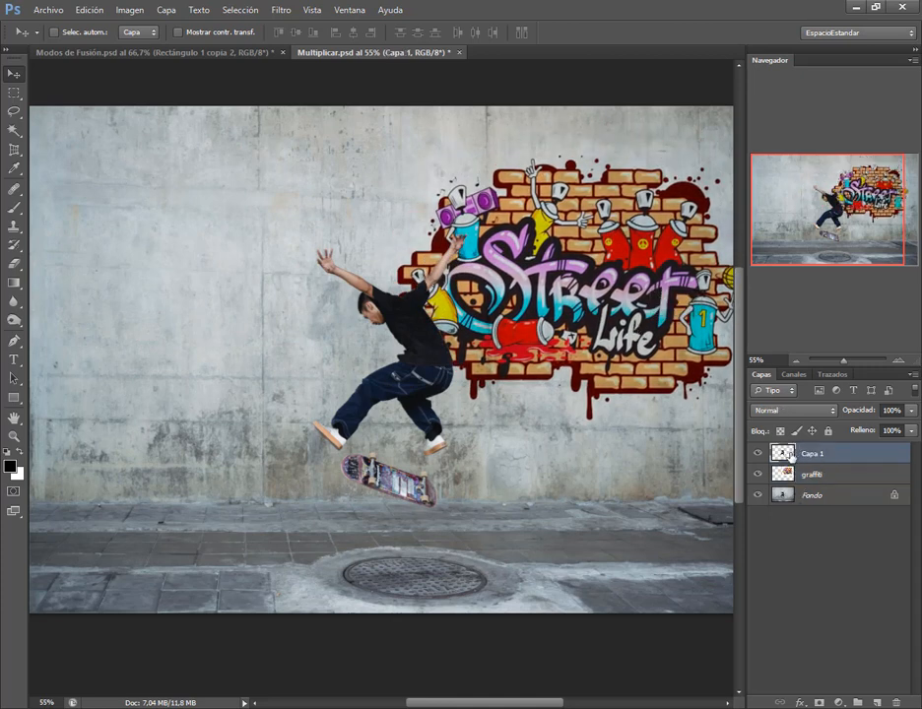
{"action": "left_click", "coordinate": [757, 494]}
{"action": "left_click", "coordinate": [757, 474]}
{"action": "left_click", "coordinate": [757, 475]}
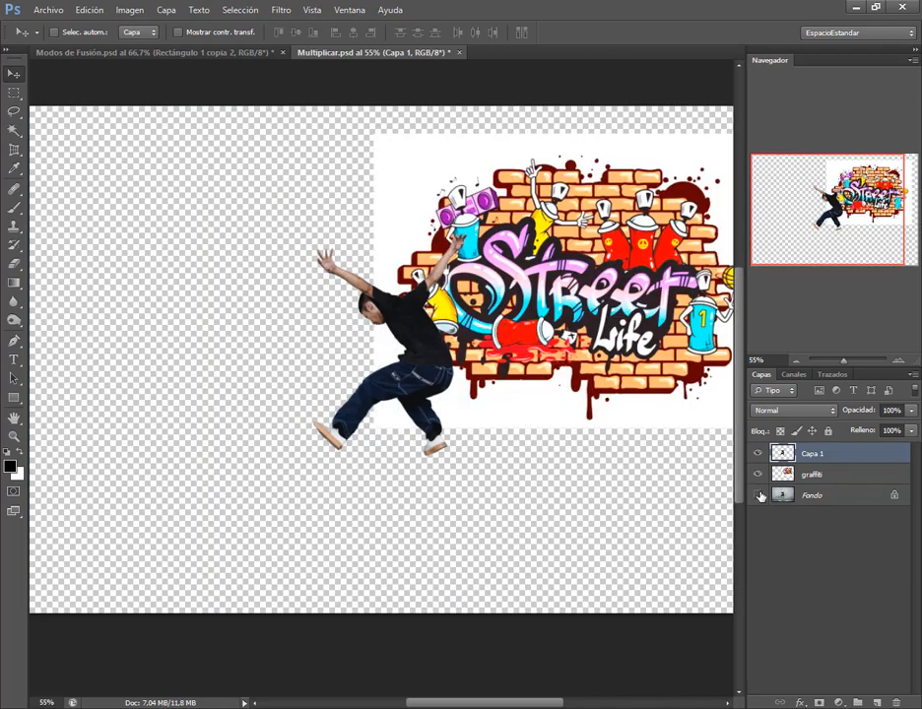
{"action": "left_click", "coordinate": [757, 494]}
Try moving the copied skater left and slightly up on the wall, and undo the move.
{"action": "left_click_drag", "start_coordinate": [397, 342], "coordinate": [224, 338]}
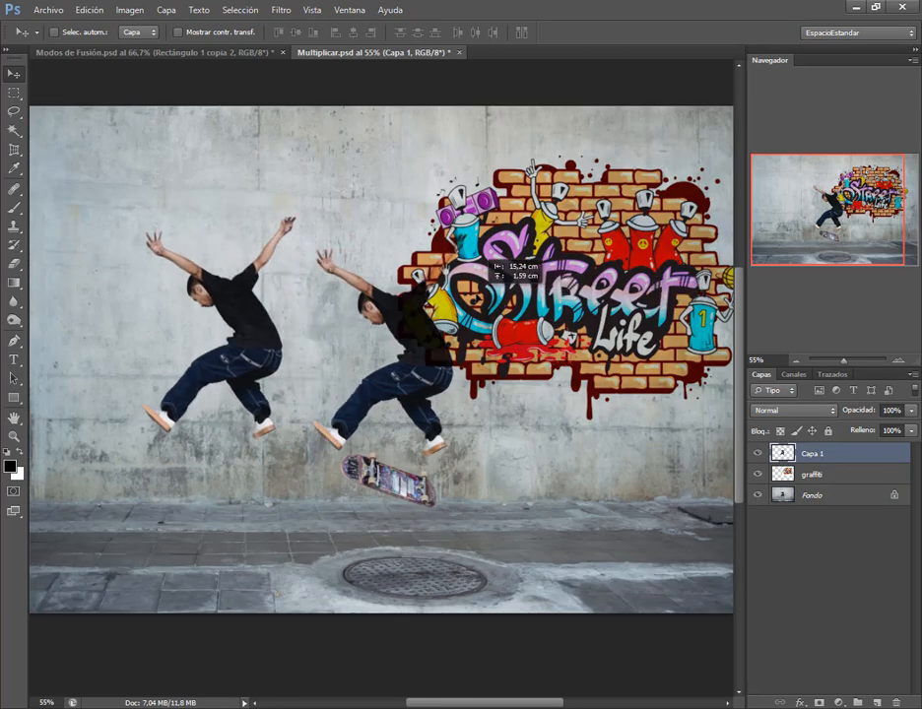
{"action": "left_click", "coordinate": [91, 9]}
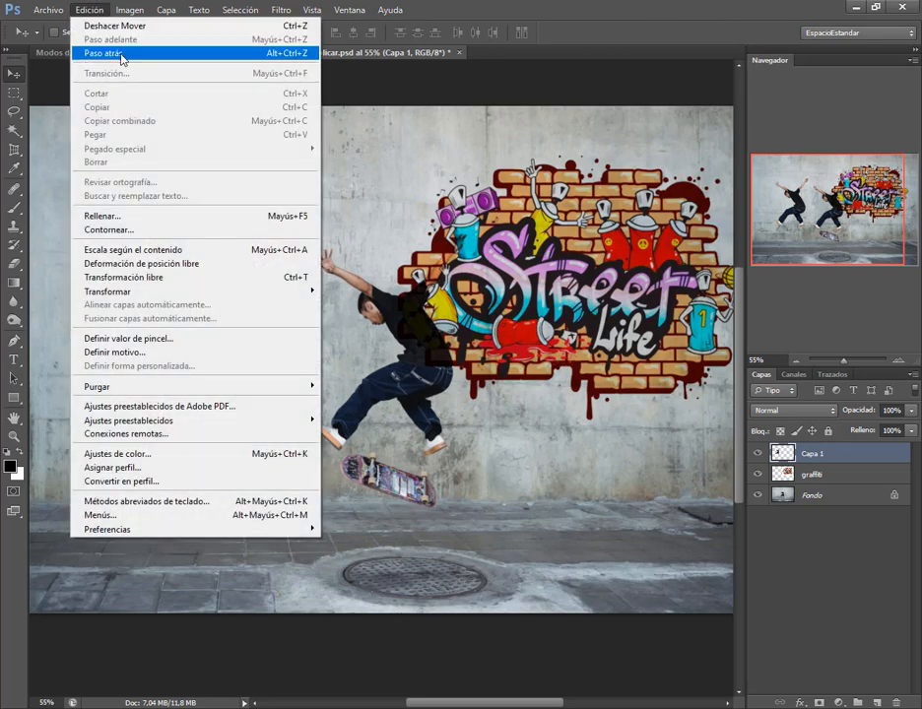
{"action": "left_click", "coordinate": [111, 52]}
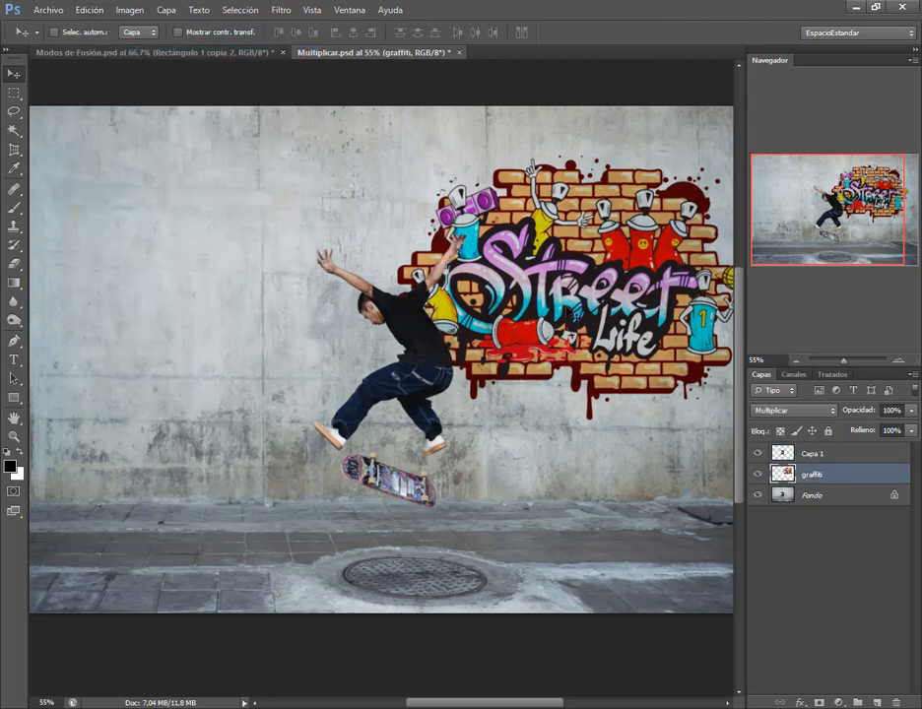
Move the graffiti back left over the skater's open hand and, with the skater's outline loaded as a selection, hide the Capa 1 layer.
{"action": "left_click_drag", "start_coordinate": [640, 273], "coordinate": [285, 239]}
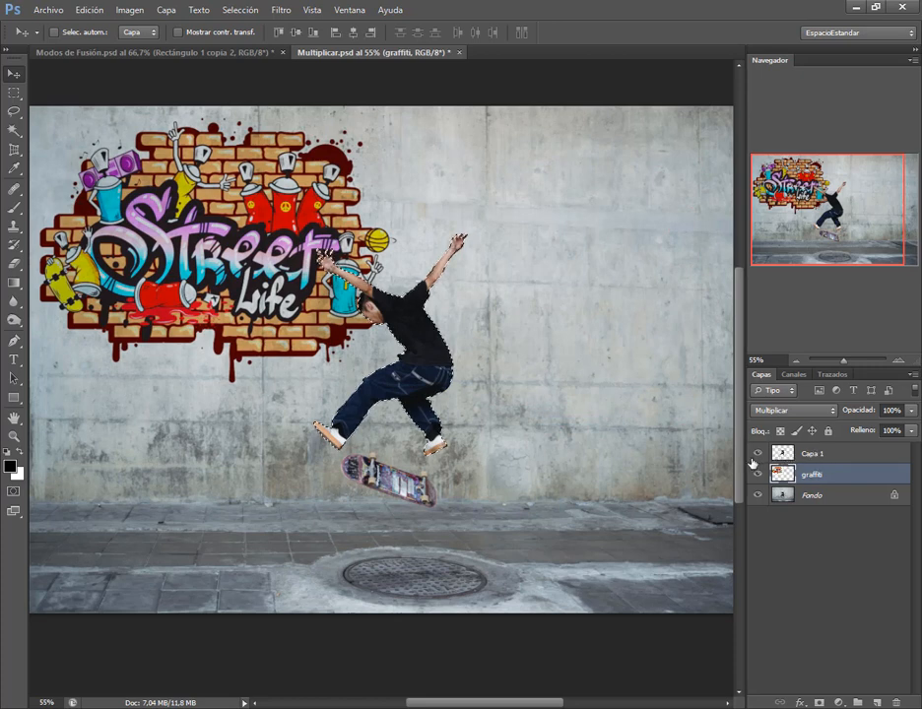
{"action": "left_click", "coordinate": [757, 454]}
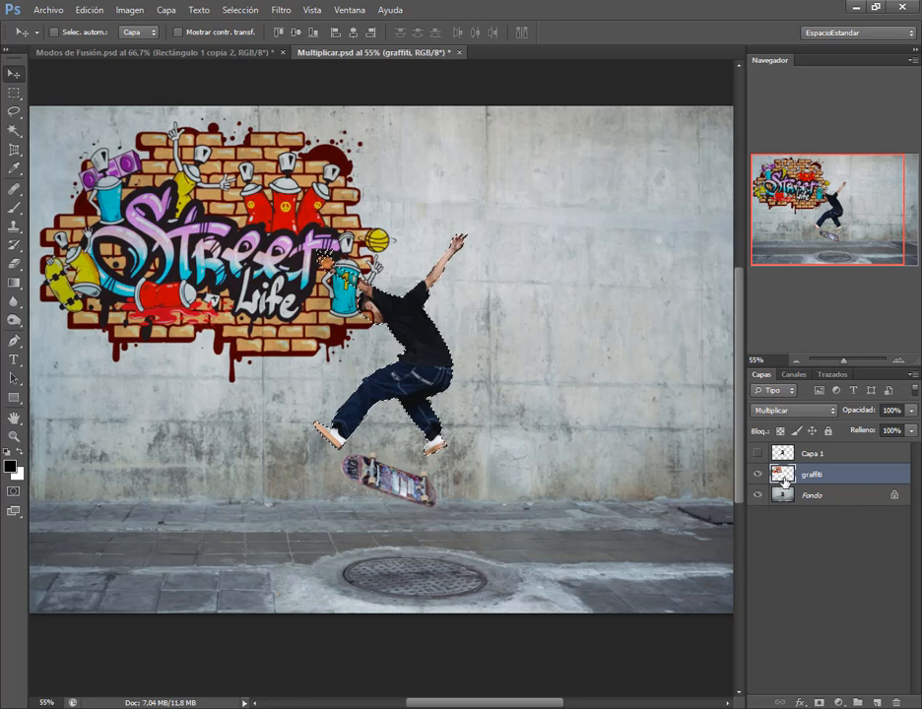
Add a layer mask to the graffiti layer from the skater selection and invert the mask.
{"action": "left_click", "coordinate": [818, 702]}
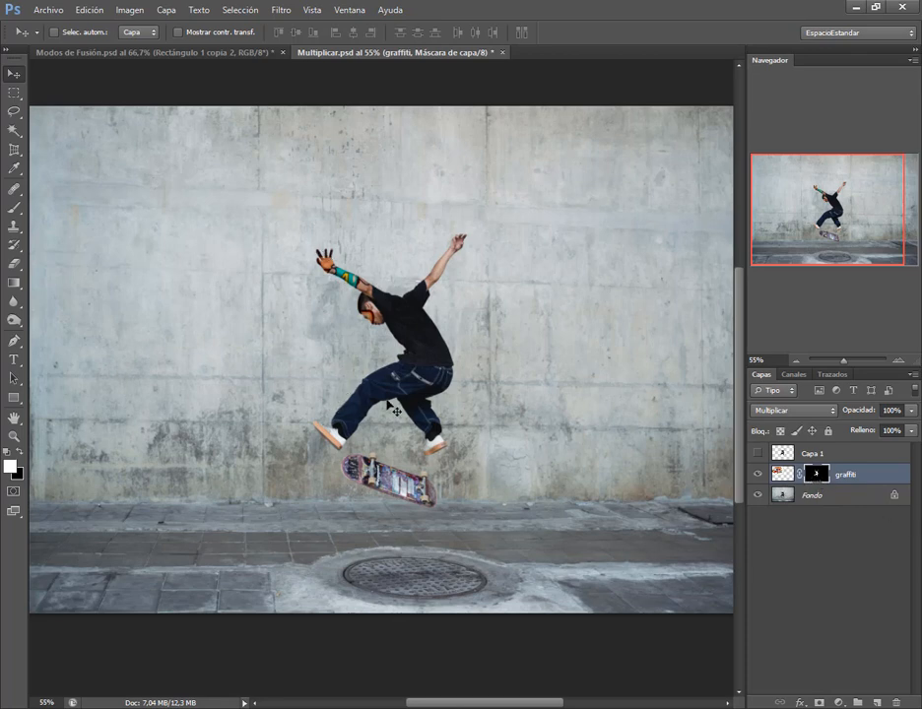
{"action": "left_click", "coordinate": [144, 13]}
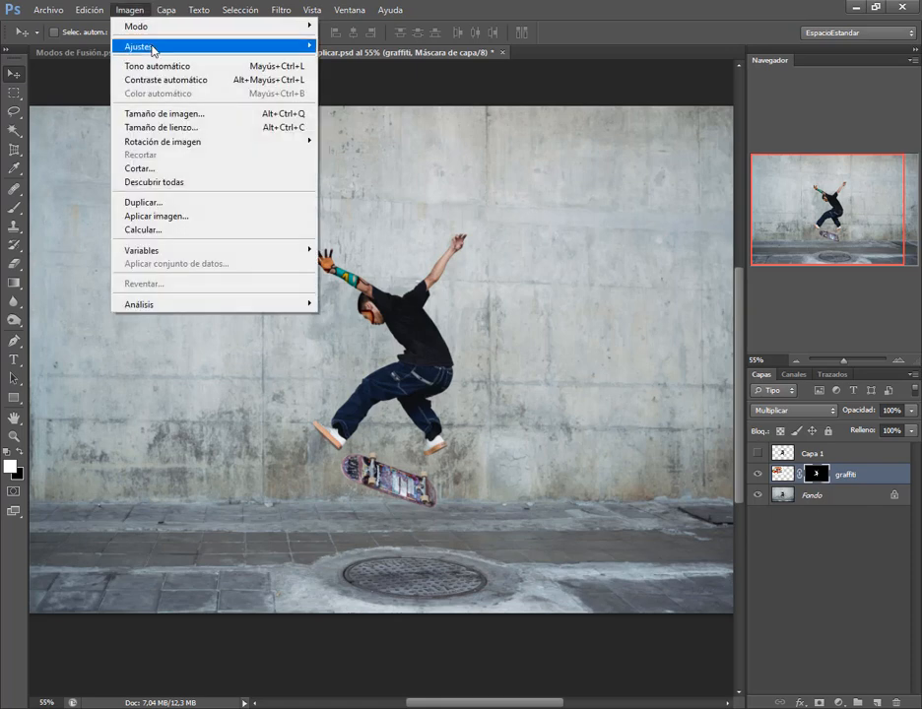
{"action": "mouse_move", "coordinate": [153, 50]}
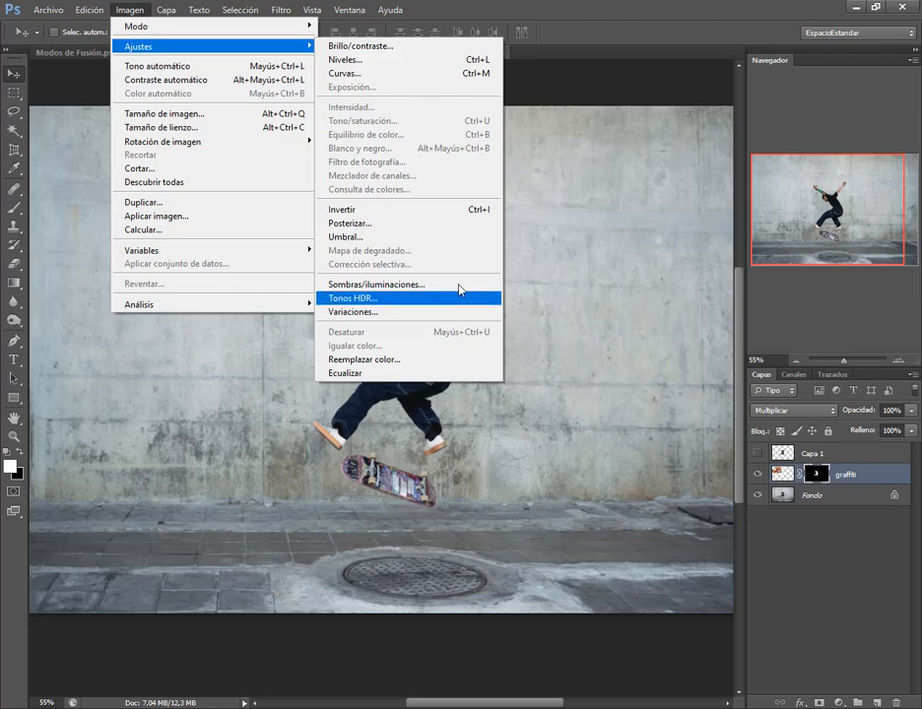
{"action": "left_click", "coordinate": [411, 211]}
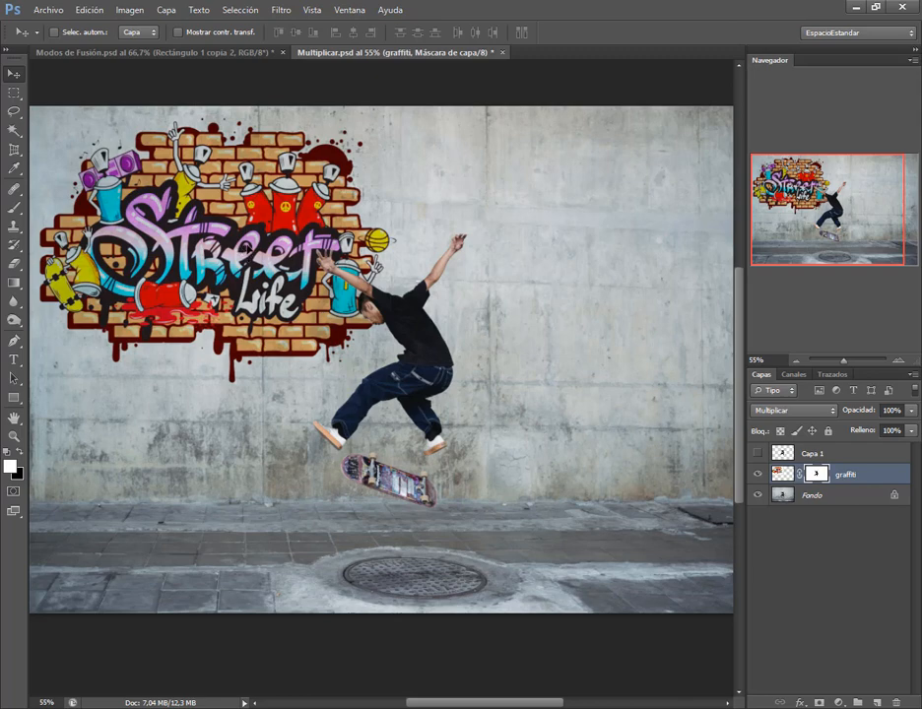
Try moving the graffiti together with its linked mask toward the middle of the wall, undoing each move.
{"action": "left_click_drag", "start_coordinate": [296, 215], "coordinate": [495, 199]}
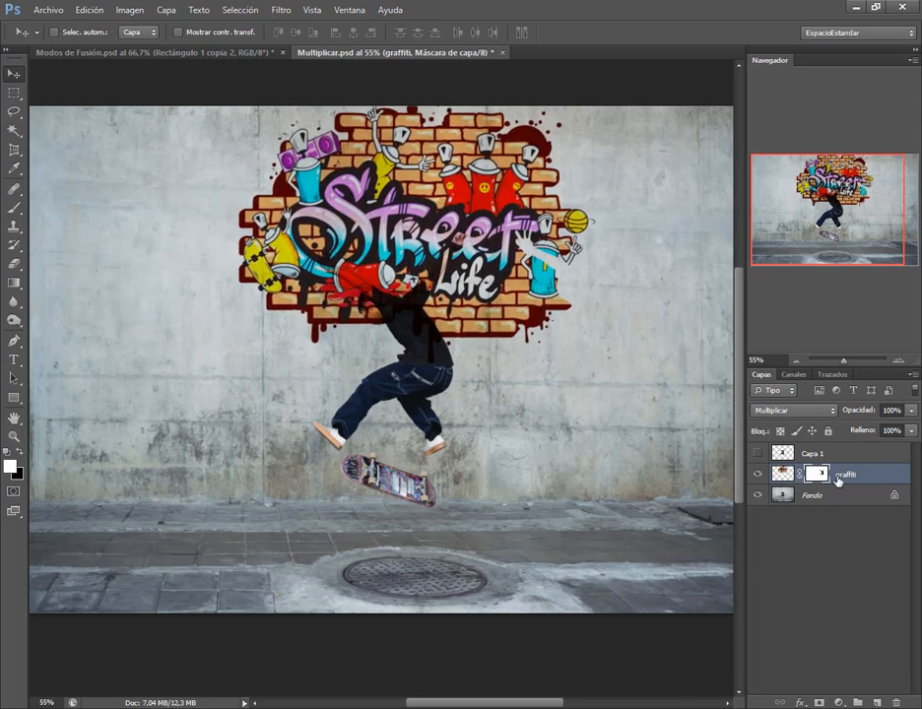
{"action": "left_click", "coordinate": [87, 11]}
{"action": "left_click", "coordinate": [103, 56]}
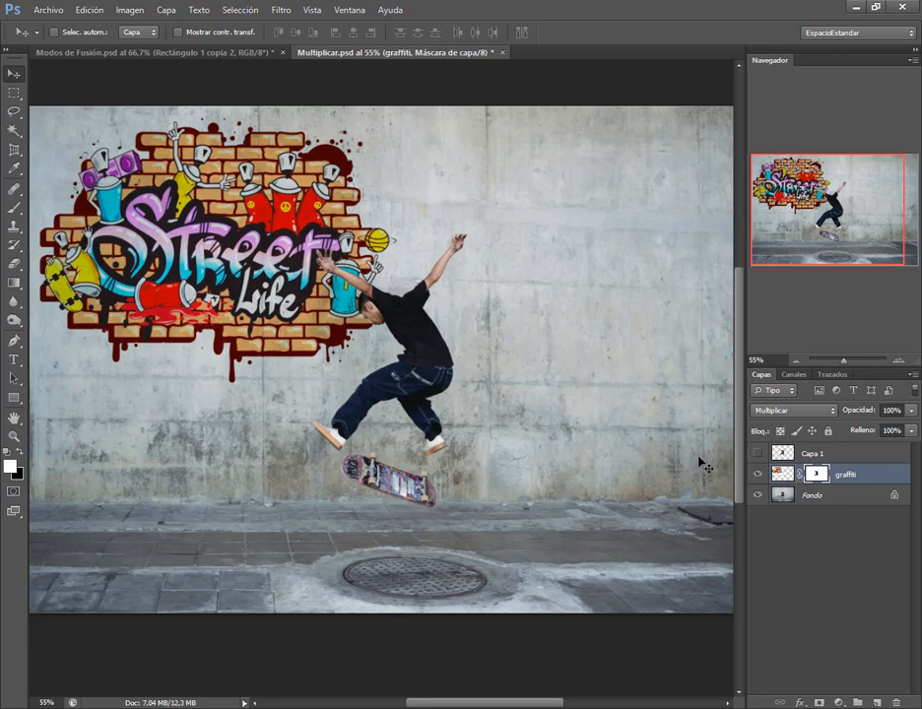
{"action": "left_click_drag", "start_coordinate": [245, 223], "coordinate": [419, 250]}
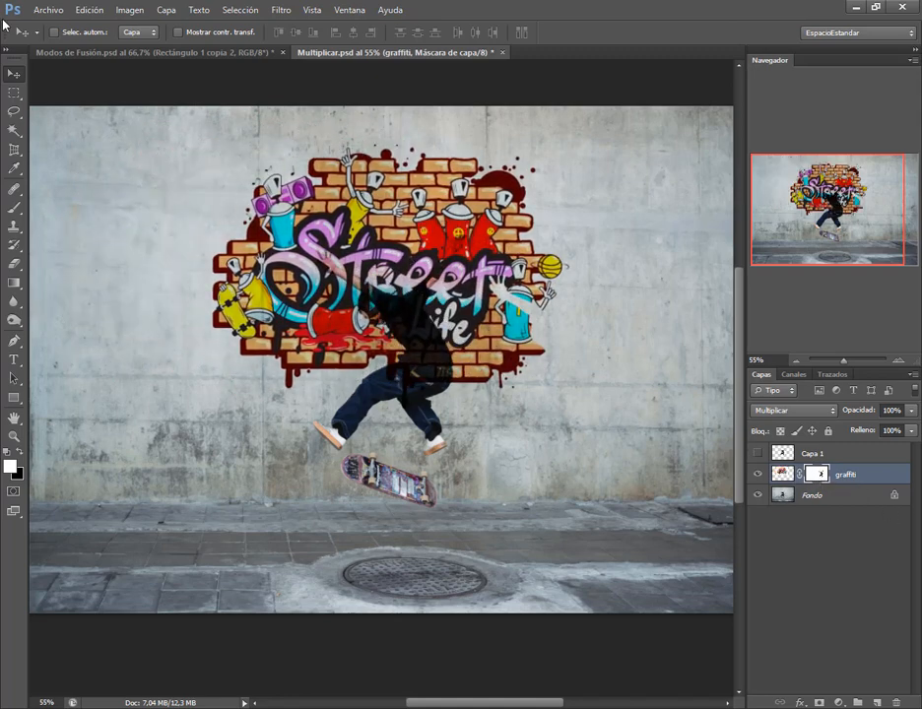
{"action": "left_click", "coordinate": [89, 10]}
{"action": "left_click", "coordinate": [87, 28]}
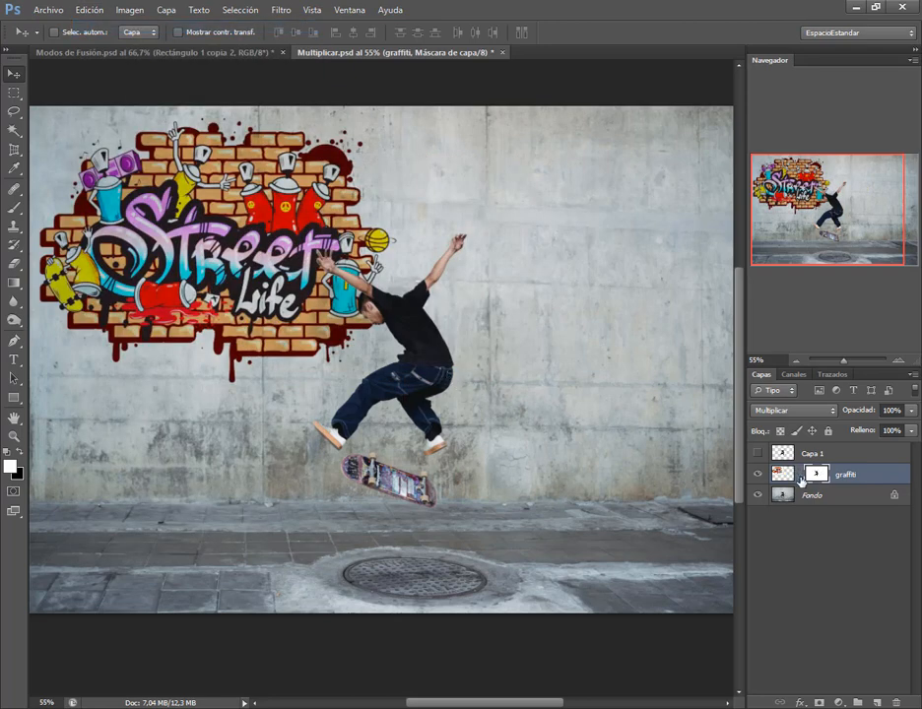
Unlink the graffiti from its layer mask and reposition only the graffiti artwork behind the skater's hand.
{"action": "left_click", "coordinate": [778, 473]}
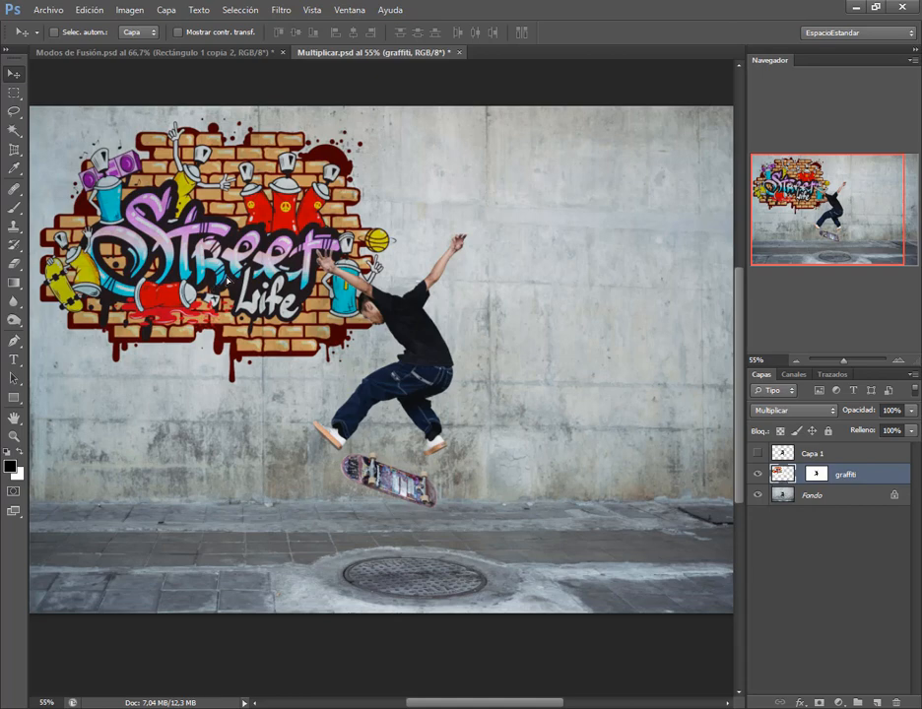
{"action": "left_click_drag", "start_coordinate": [227, 280], "coordinate": [297, 295]}
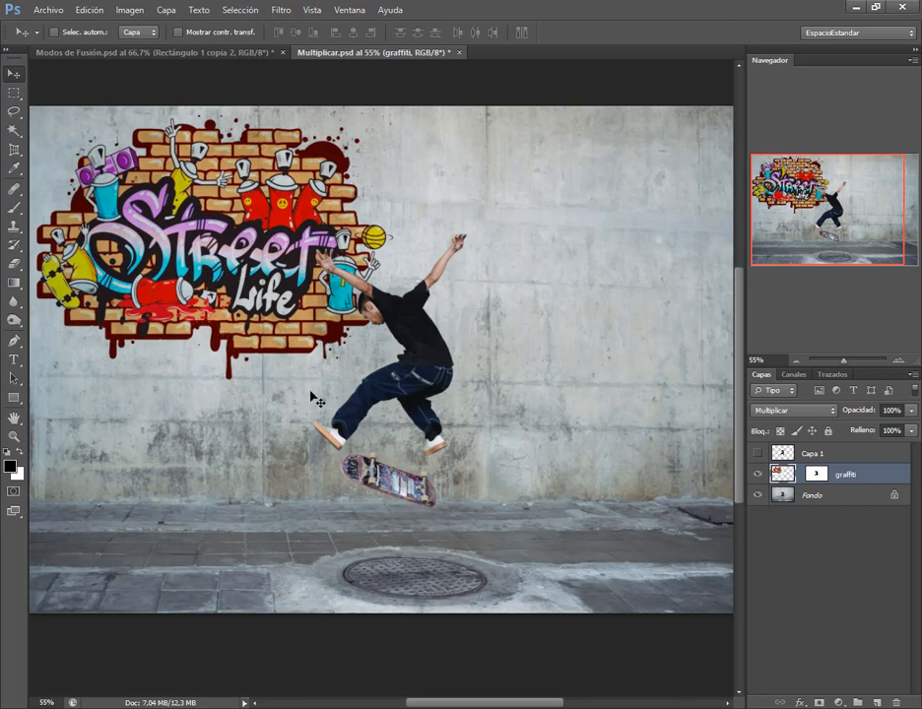
{"action": "scroll", "coordinate": [418, 384], "scroll_direction": "down", "scroll_amount": 2}
{"action": "scroll", "coordinate": [418, 384], "scroll_direction": "down", "scroll_amount": 1}
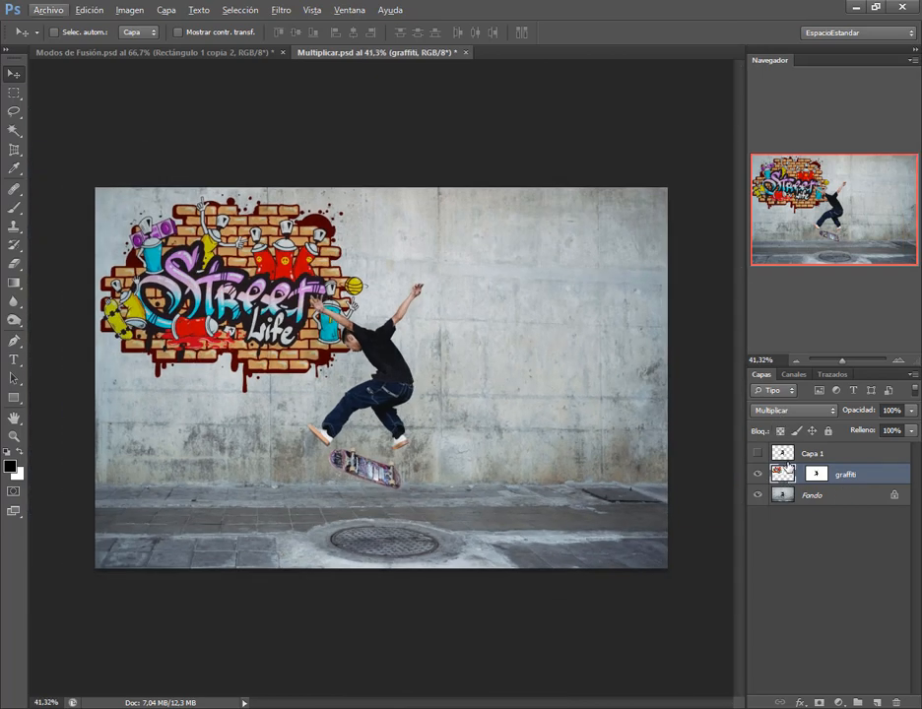
Compare the graffiti layer in Normal blend mode, restore Multiplicar, and shift the graffiti slightly lower on the wall.
{"action": "left_click", "coordinate": [788, 410]}
{"action": "left_click", "coordinate": [796, 40]}
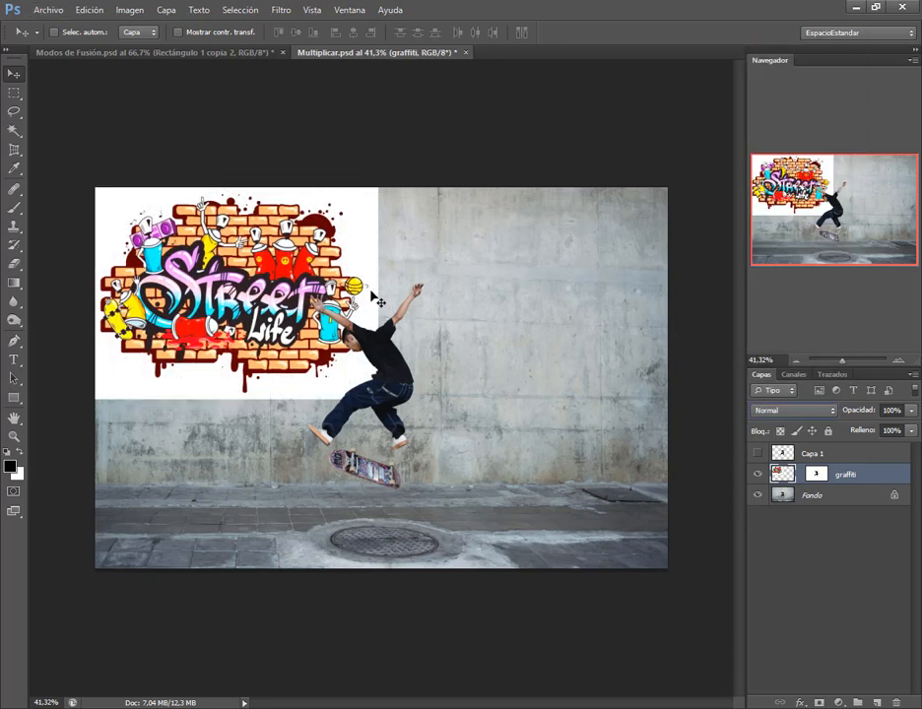
{"action": "left_click", "coordinate": [776, 412]}
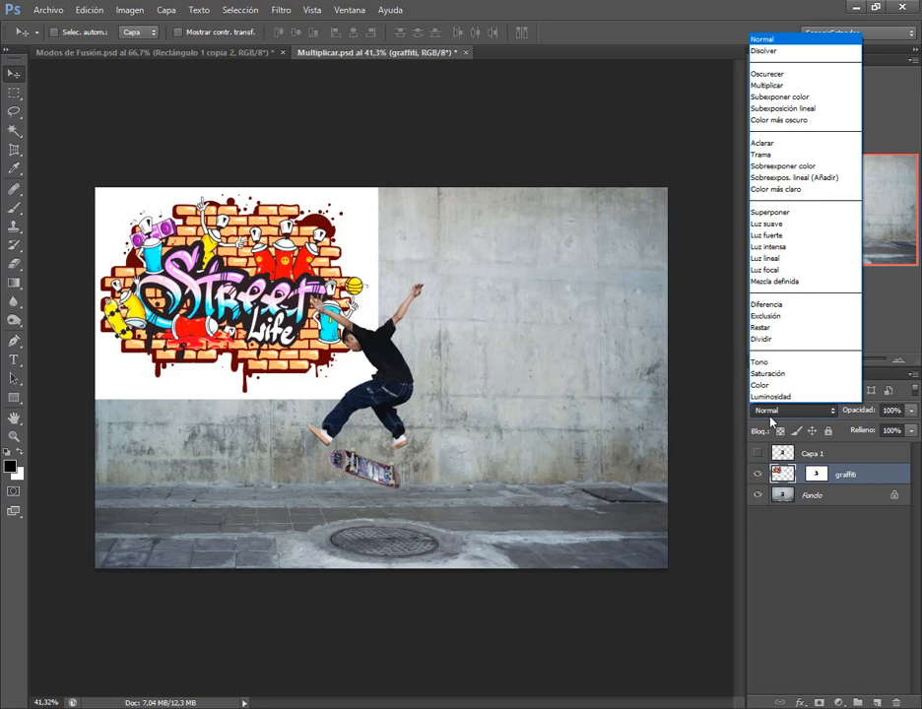
{"action": "left_click", "coordinate": [778, 85]}
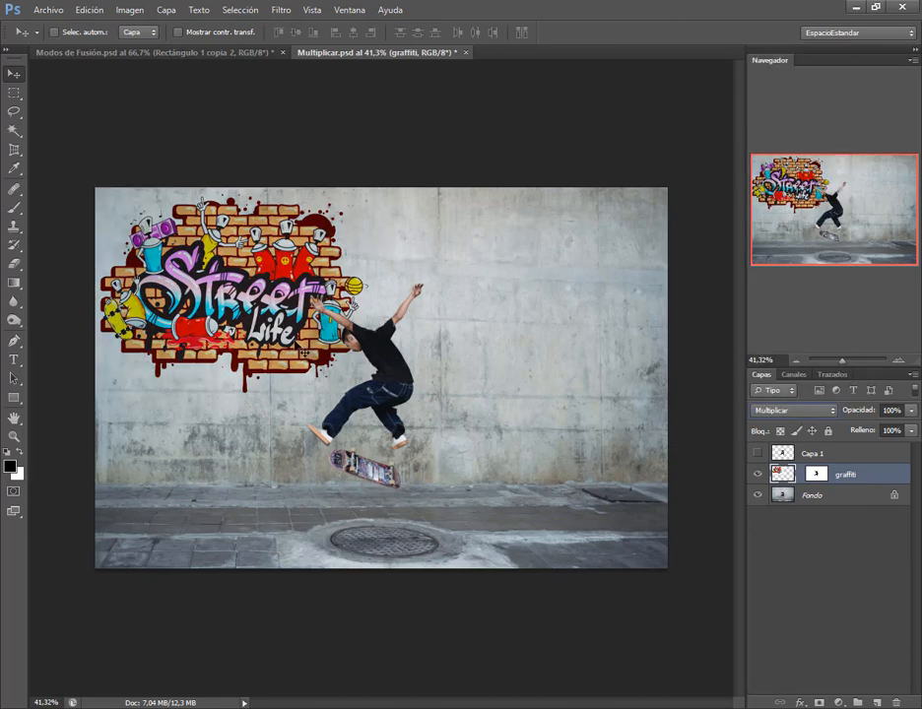
{"action": "left_click_drag", "start_coordinate": [301, 355], "coordinate": [304, 371]}
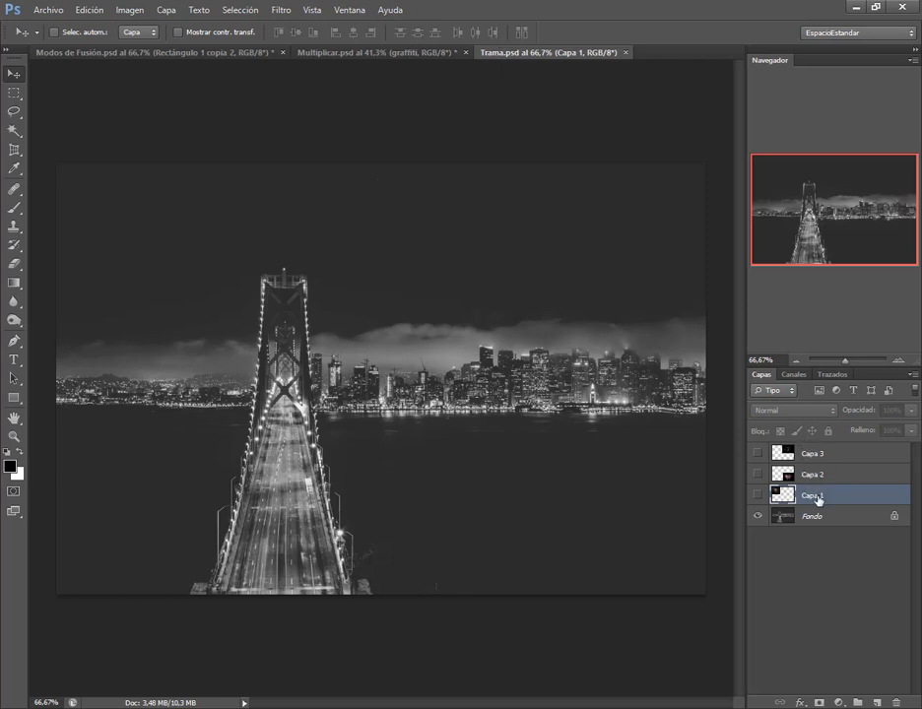
Show the fireworks layers Capa 1, Capa 2 and Capa 3 in Trama.psd, and revisit Multiplicar.psd for comparison.
{"action": "left_click", "coordinate": [757, 494]}
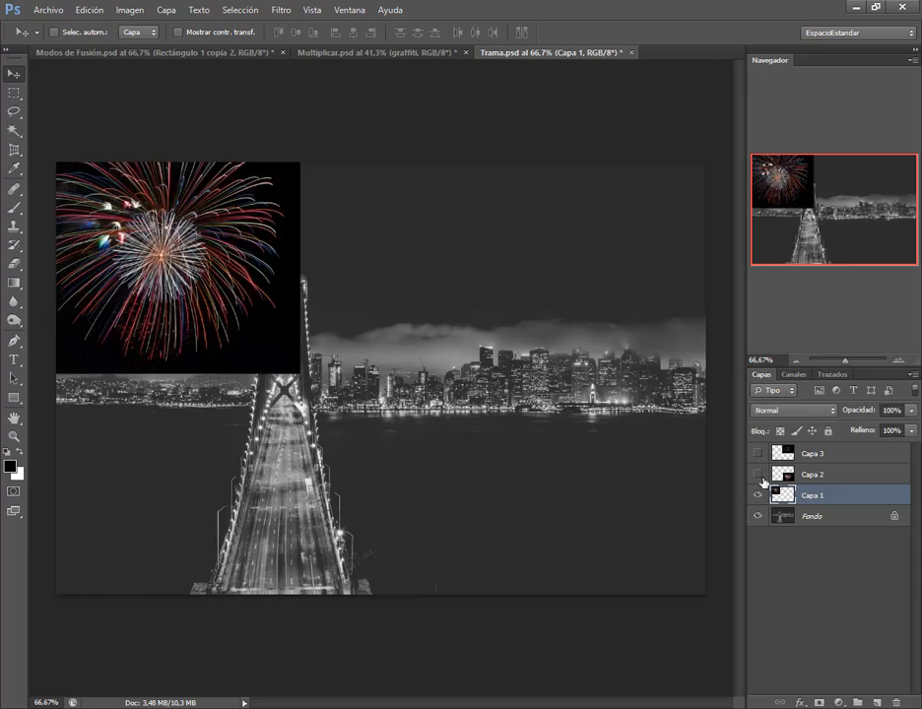
{"action": "left_click", "coordinate": [759, 474]}
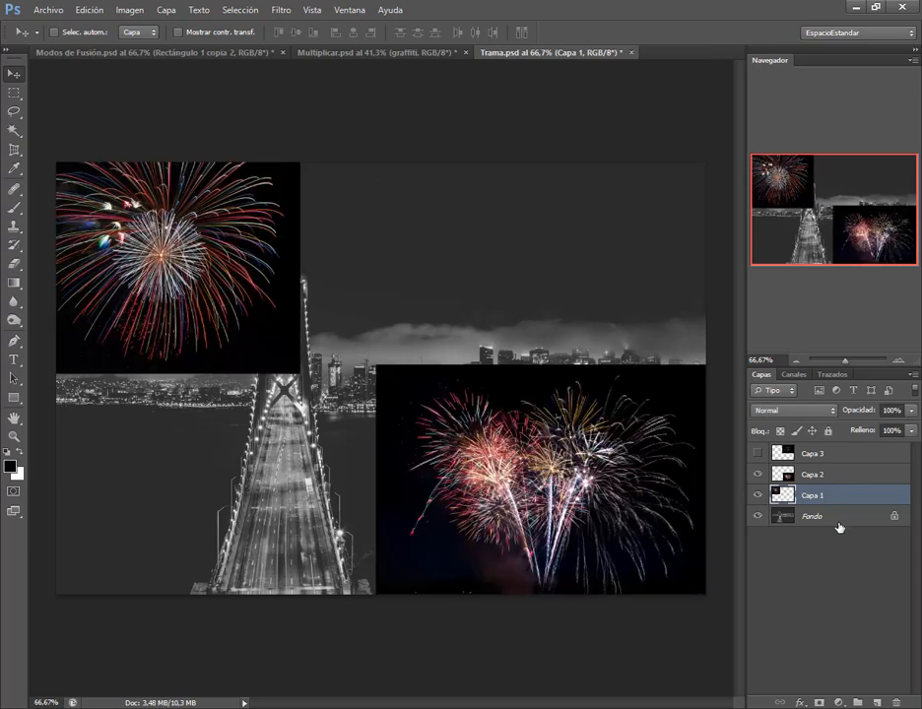
{"action": "left_click", "coordinate": [758, 453]}
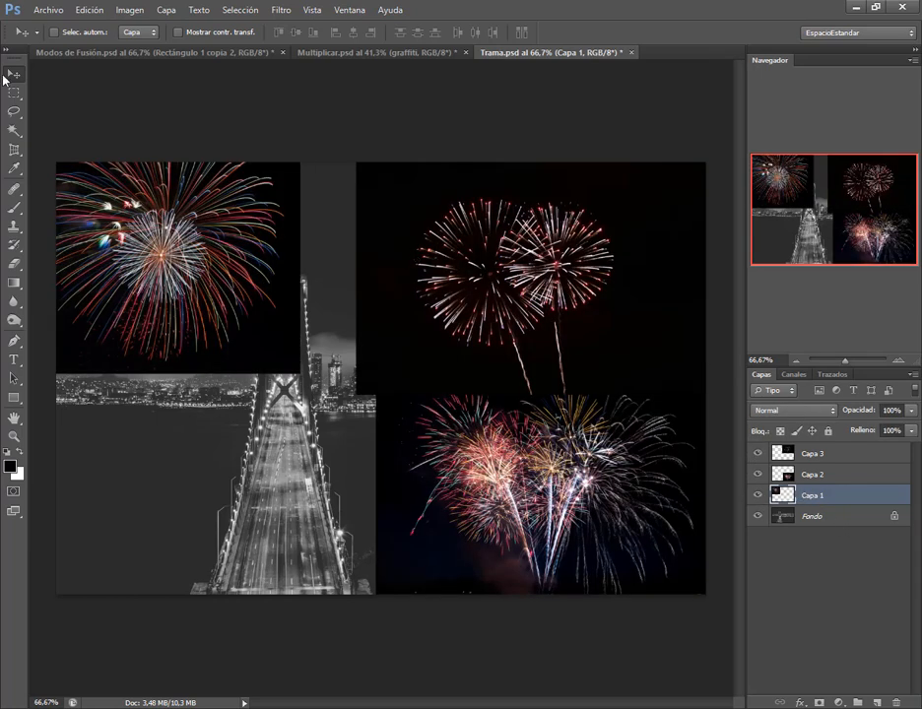
{"action": "left_click", "coordinate": [842, 454]}
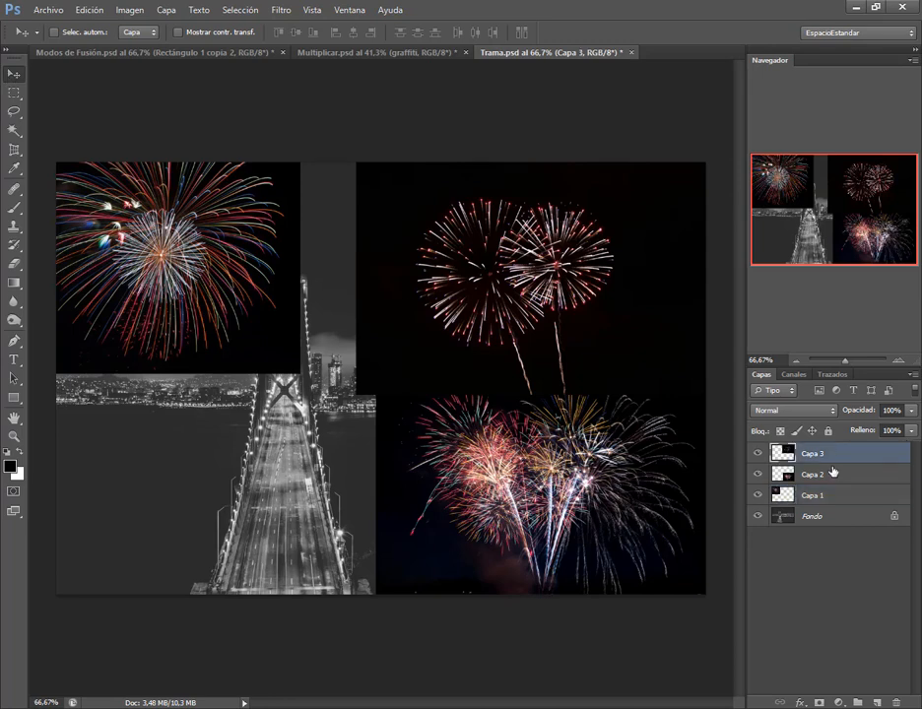
{"action": "left_click", "coordinate": [319, 54]}
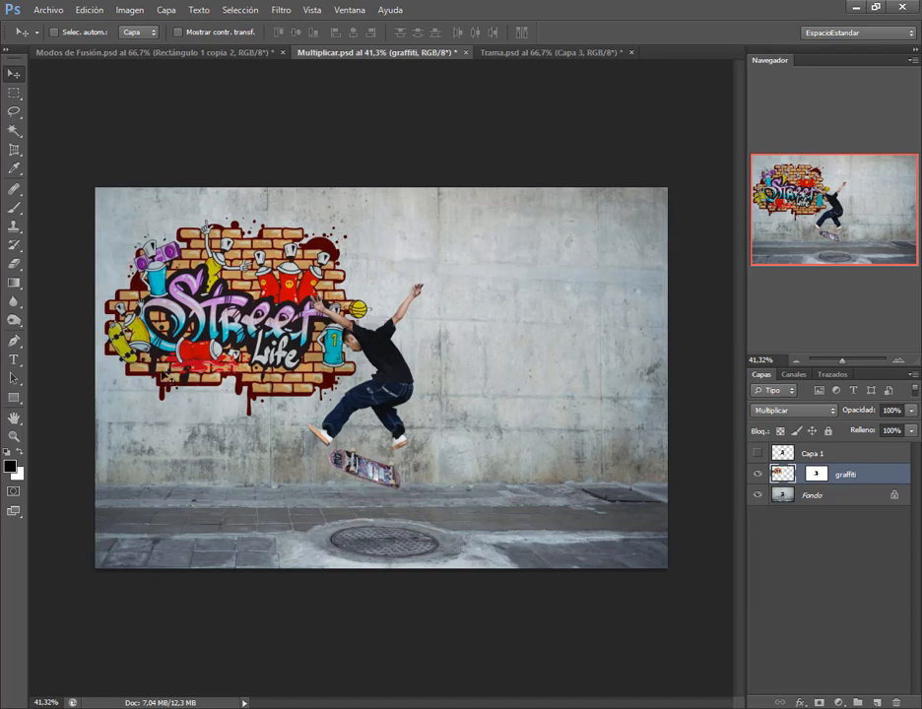
{"action": "left_click", "coordinate": [552, 52]}
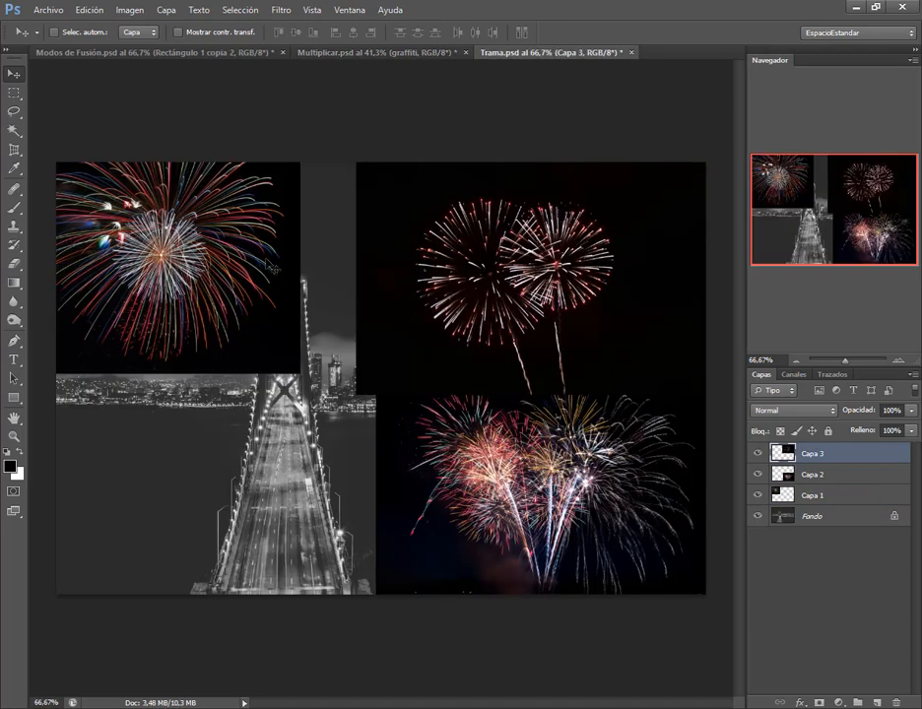
Move the Capa 1 firework down and slightly right over the bridge tower, and hide the Capa 2 and Capa 3 layers.
{"action": "left_click", "coordinate": [830, 500]}
{"action": "left_click_drag", "start_coordinate": [263, 279], "coordinate": [304, 321]}
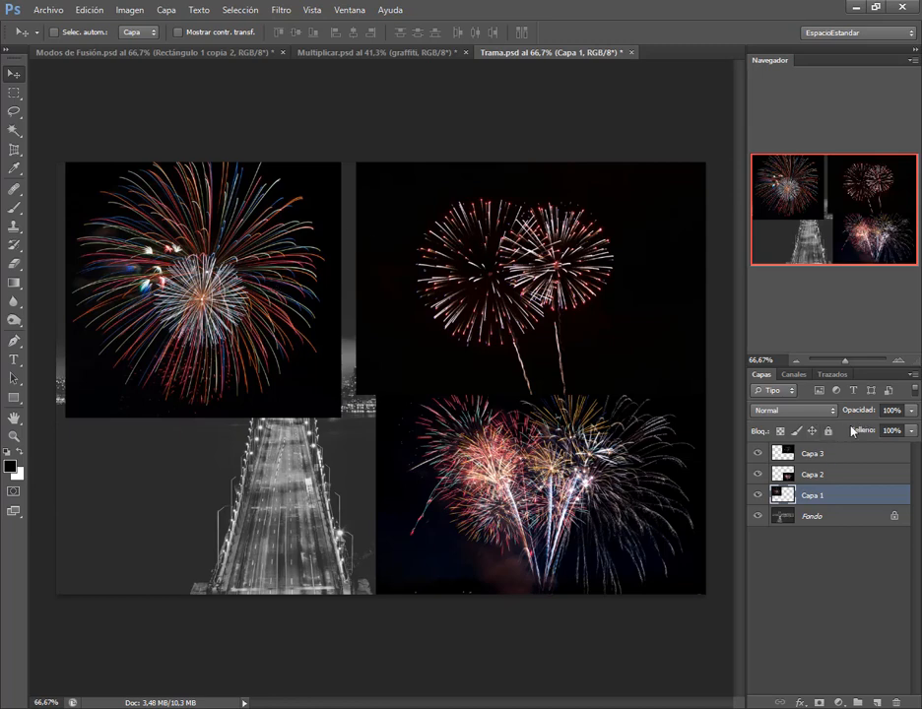
{"action": "left_click", "coordinate": [757, 474]}
{"action": "left_click", "coordinate": [757, 453]}
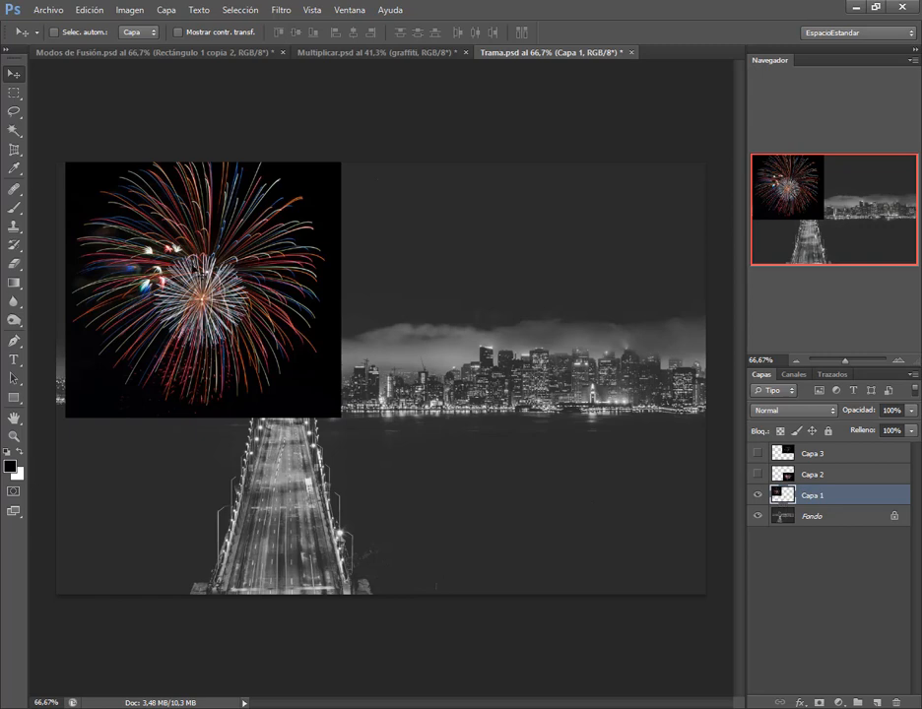
{"action": "mouse_move", "coordinate": [147, 203]}
{"action": "left_mouse_down"}
{"action": "mouse_move", "coordinate": [181, 225]}
{"action": "mouse_move", "coordinate": [144, 203]}
{"action": "left_mouse_up"}
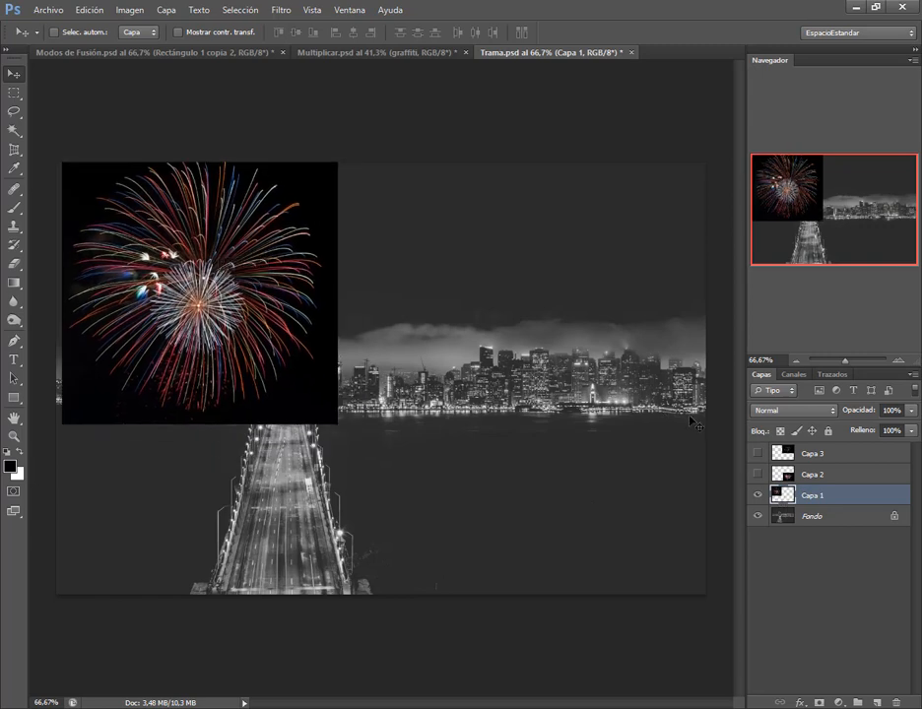
Point out the Aclarar to Color más claro blend modes, set Capa 1 to Trama, and move its firework down over the bridge.
{"action": "left_click", "coordinate": [791, 411]}
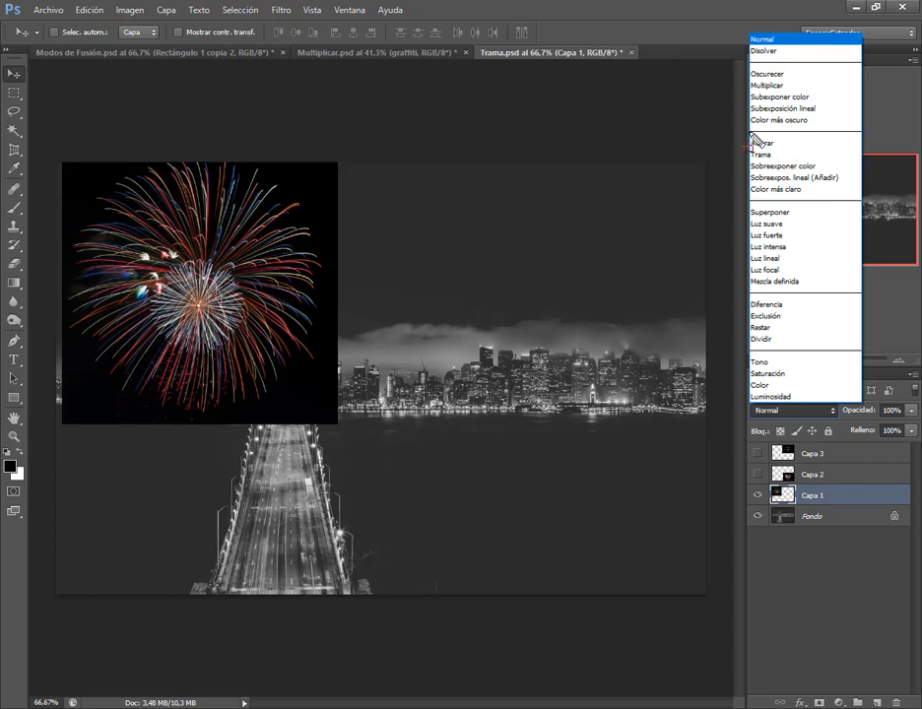
{"action": "left_click_drag", "start_coordinate": [748, 129], "coordinate": [843, 197]}
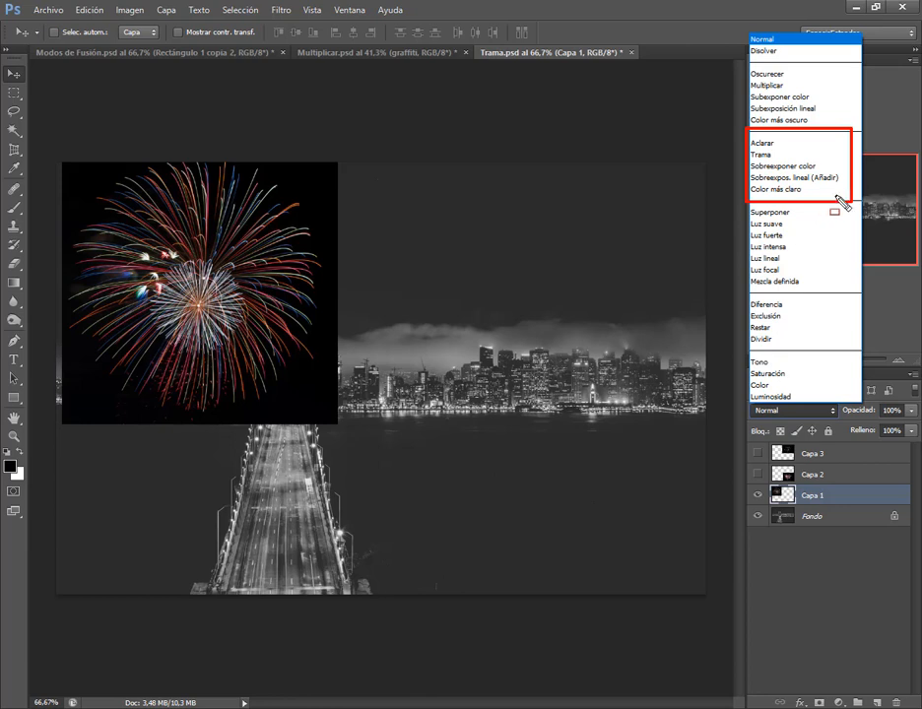
{"action": "key", "text": "Escape"}
{"action": "left_click", "coordinate": [793, 410]}
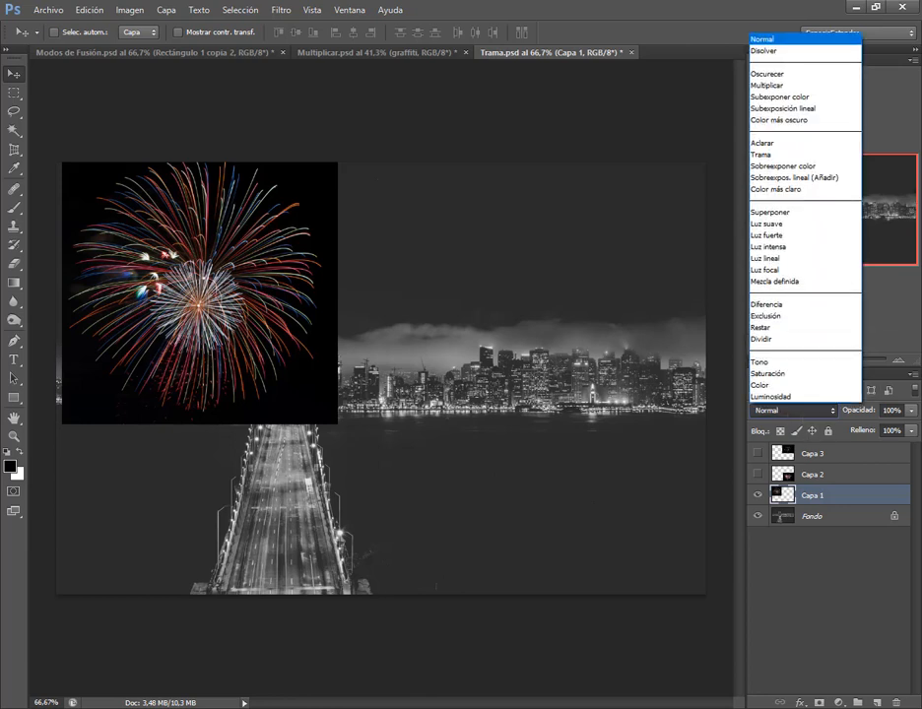
{"action": "left_click", "coordinate": [788, 156]}
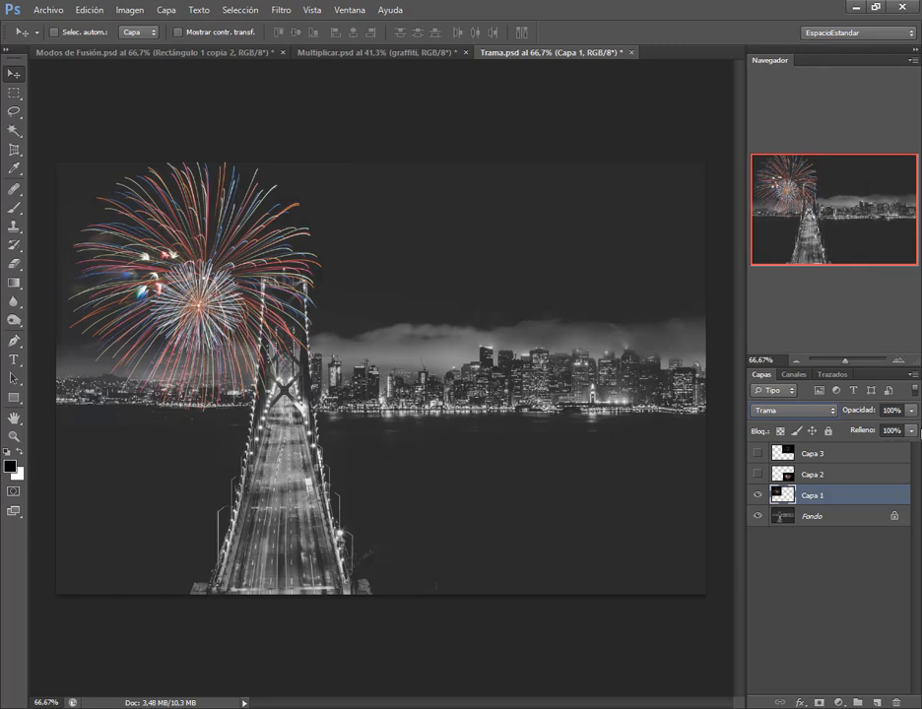
{"action": "left_click_drag", "start_coordinate": [198, 234], "coordinate": [206, 419]}
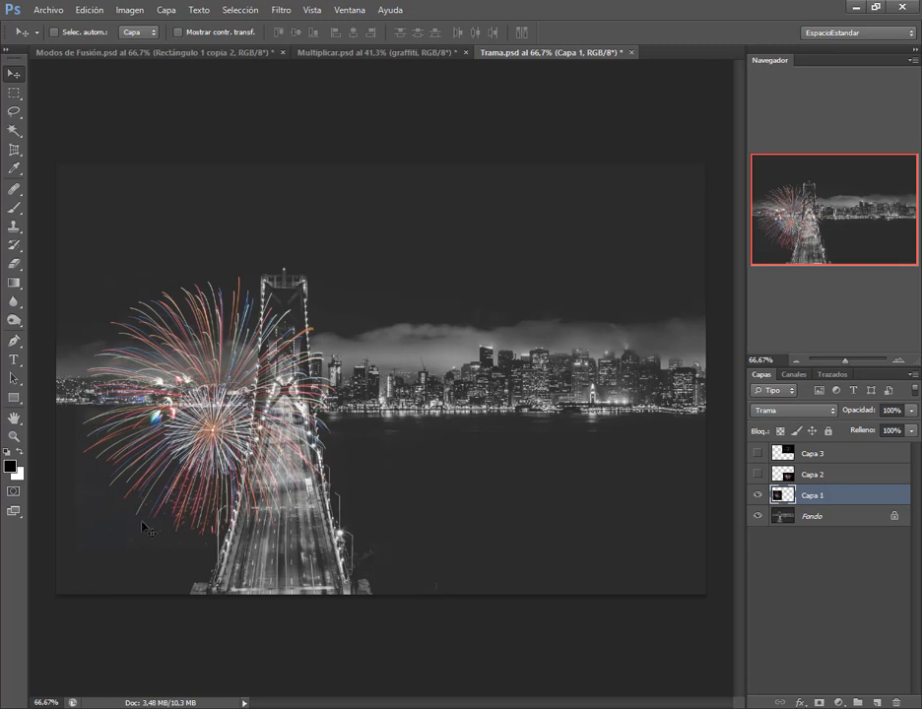
Set the Capa 1 blend mode to Aclarar and move its firework across the water, then back up to the sky beside the bridge tower.
{"action": "left_click", "coordinate": [823, 410]}
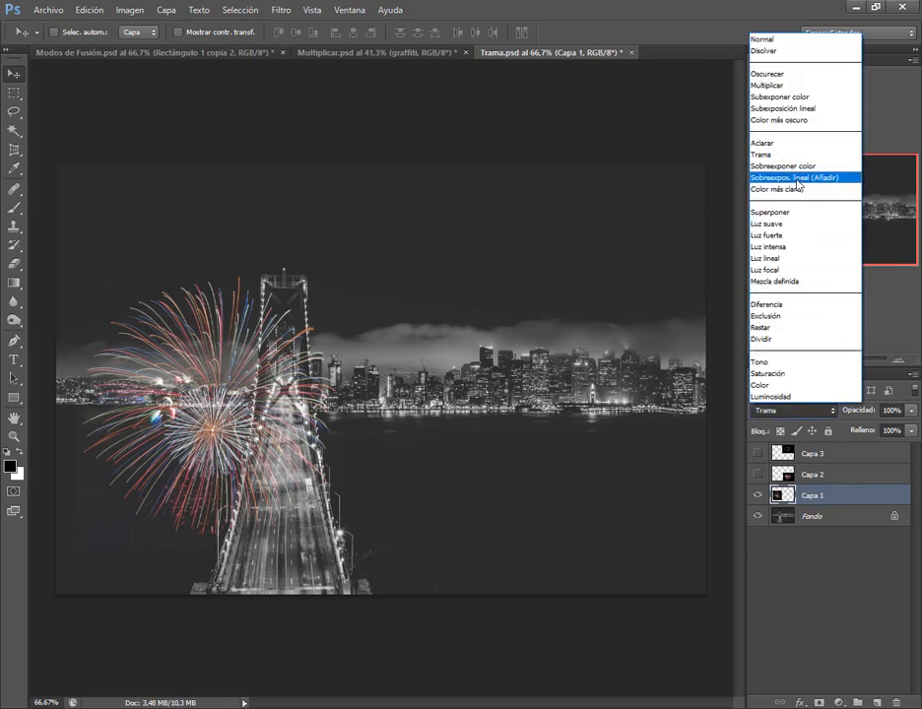
{"action": "left_click", "coordinate": [789, 145]}
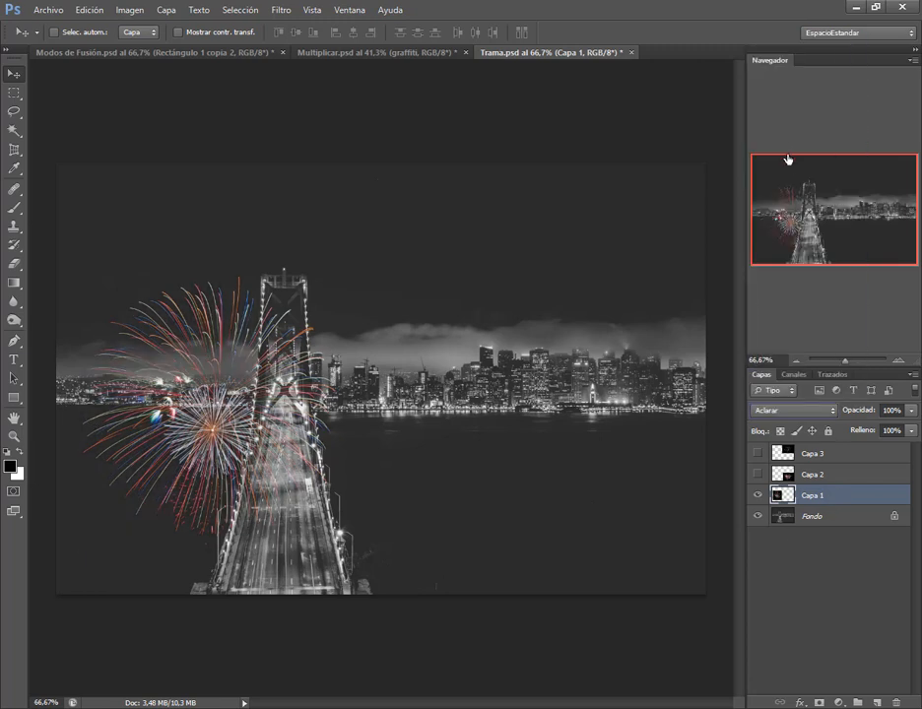
{"action": "left_click_drag", "start_coordinate": [197, 424], "coordinate": [559, 460]}
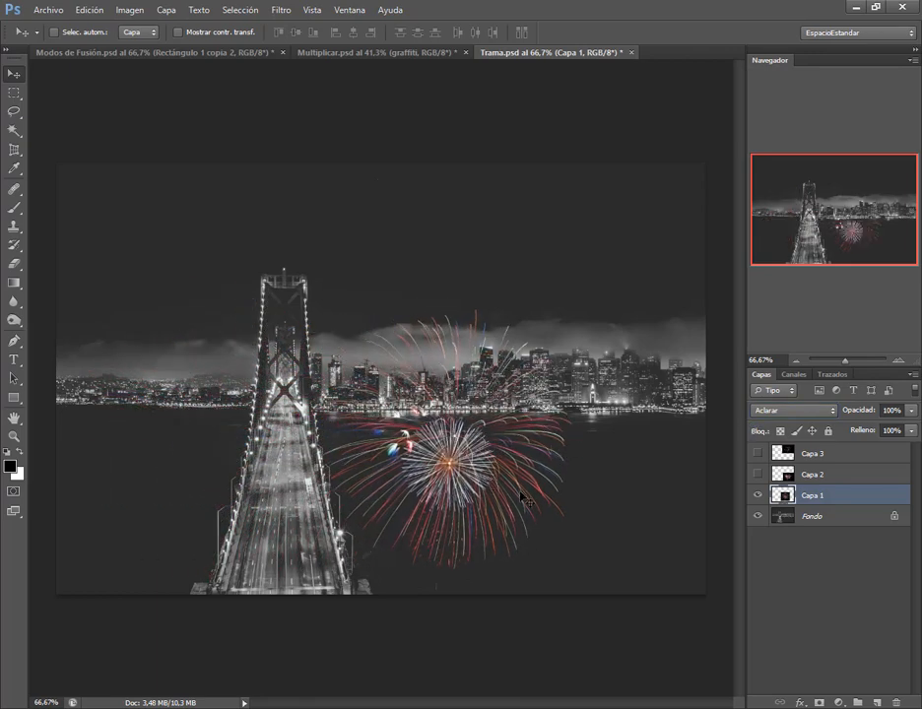
{"action": "left_click_drag", "start_coordinate": [522, 498], "coordinate": [244, 337]}
Scale the Capa 1 firework proportionally to about 66% and place it in the sky left of the bridge tower.
{"action": "key", "text": "ctrl+t"}
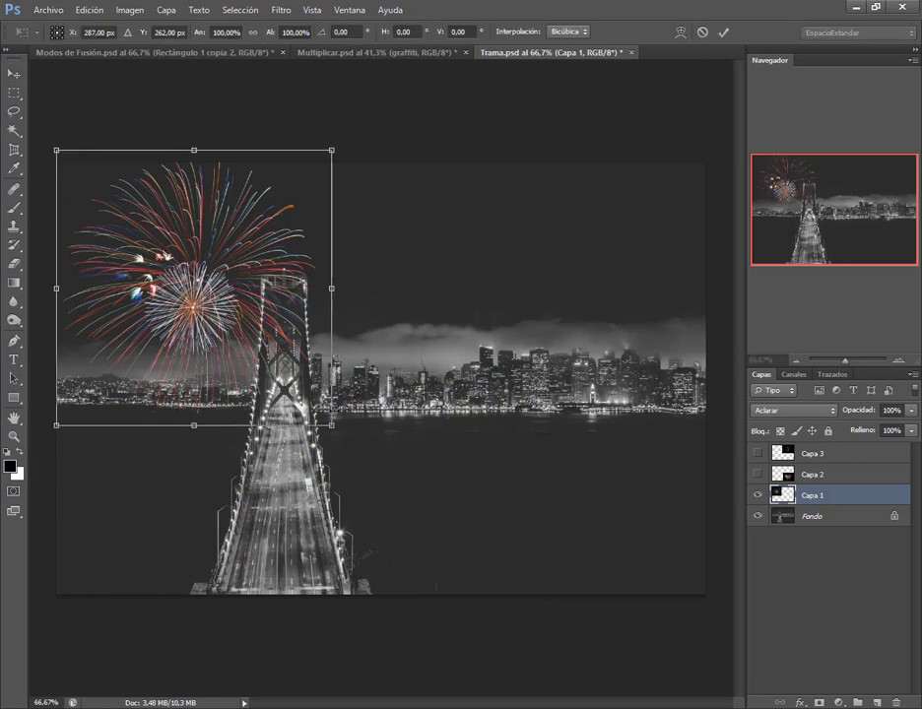
{"action": "left_click_drag", "start_coordinate": [335, 425], "coordinate": [238, 328]}
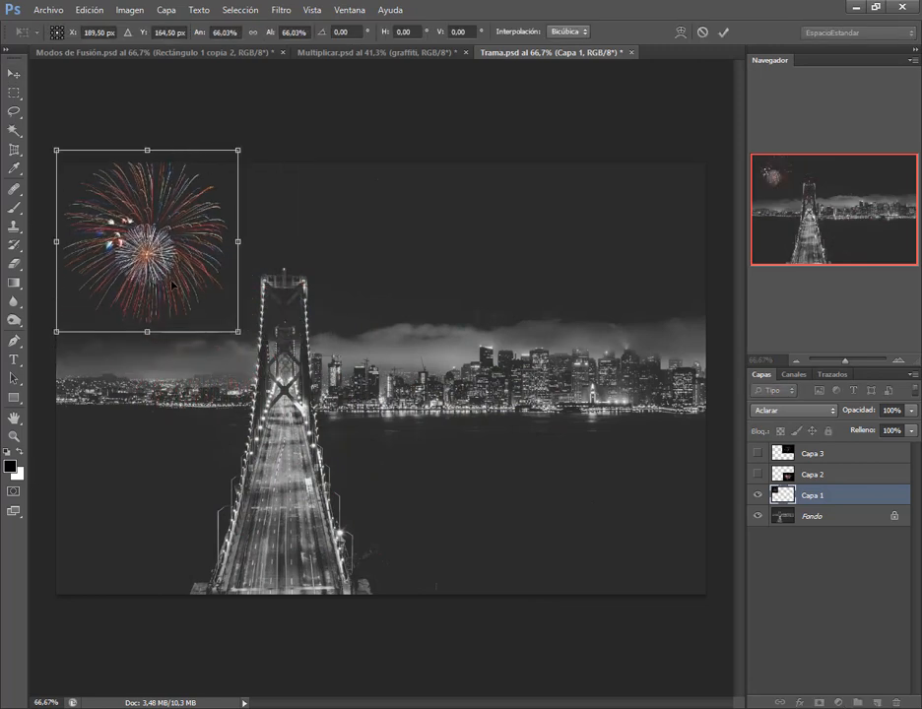
{"action": "left_click_drag", "start_coordinate": [172, 282], "coordinate": [184, 320]}
{"action": "key", "text": "Return"}
Show the Capa 2 layer, move its fireworks up into the sky beside the bridge tower, and set its blend mode to Trama.
{"action": "left_click", "coordinate": [808, 475]}
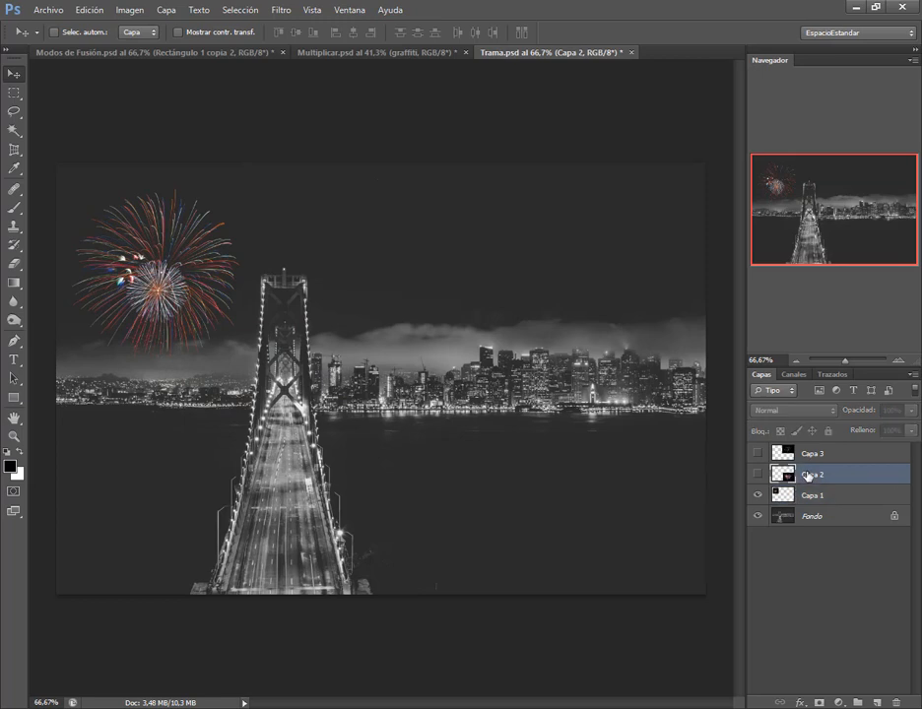
{"action": "left_click", "coordinate": [758, 477]}
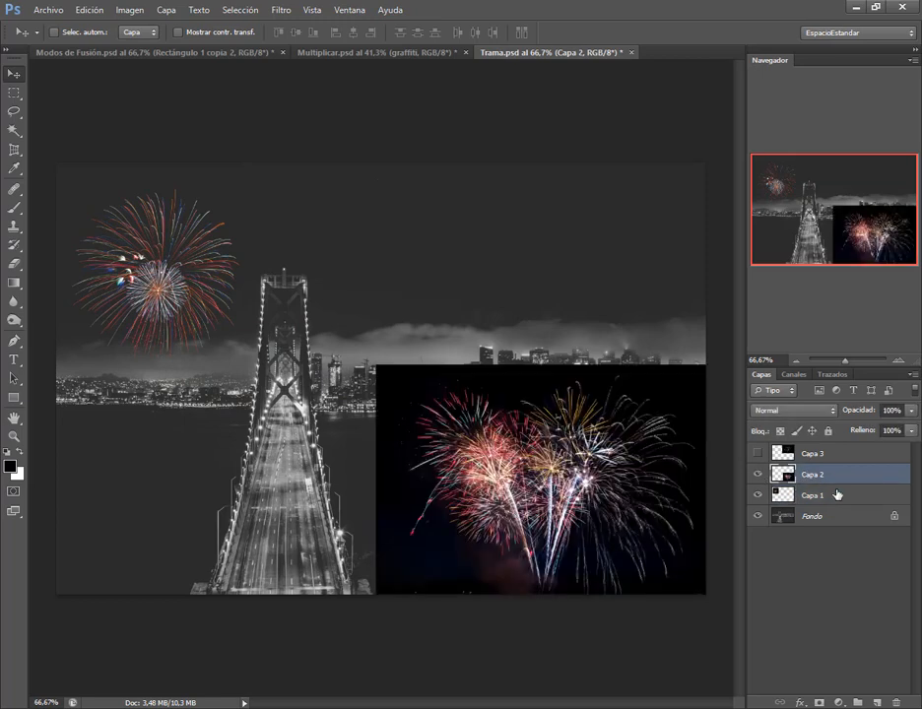
{"action": "left_click_drag", "start_coordinate": [541, 511], "coordinate": [427, 310]}
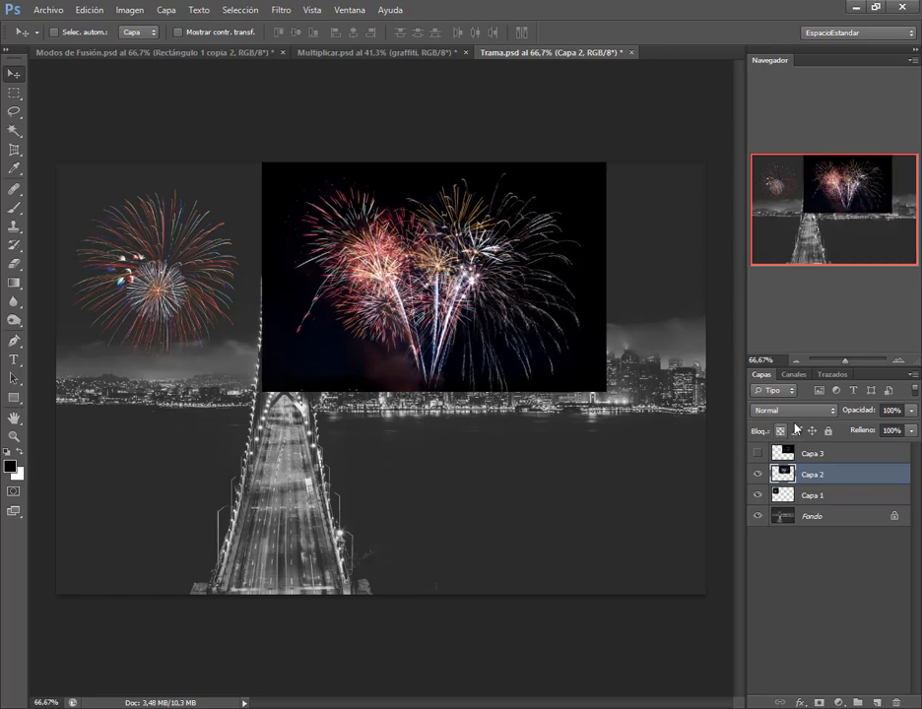
{"action": "left_click", "coordinate": [808, 411]}
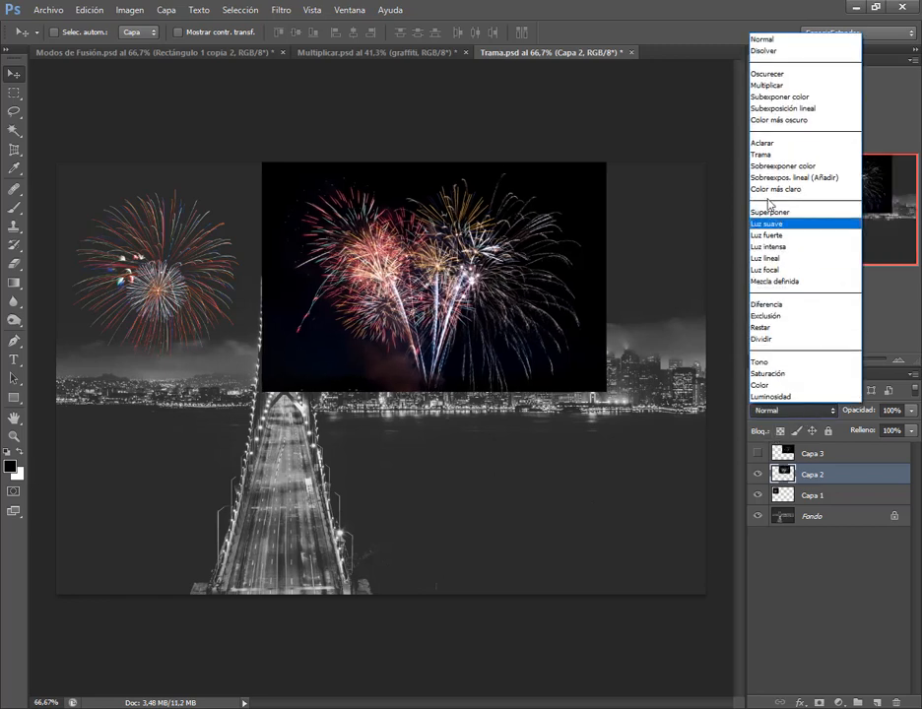
{"action": "left_click", "coordinate": [764, 156]}
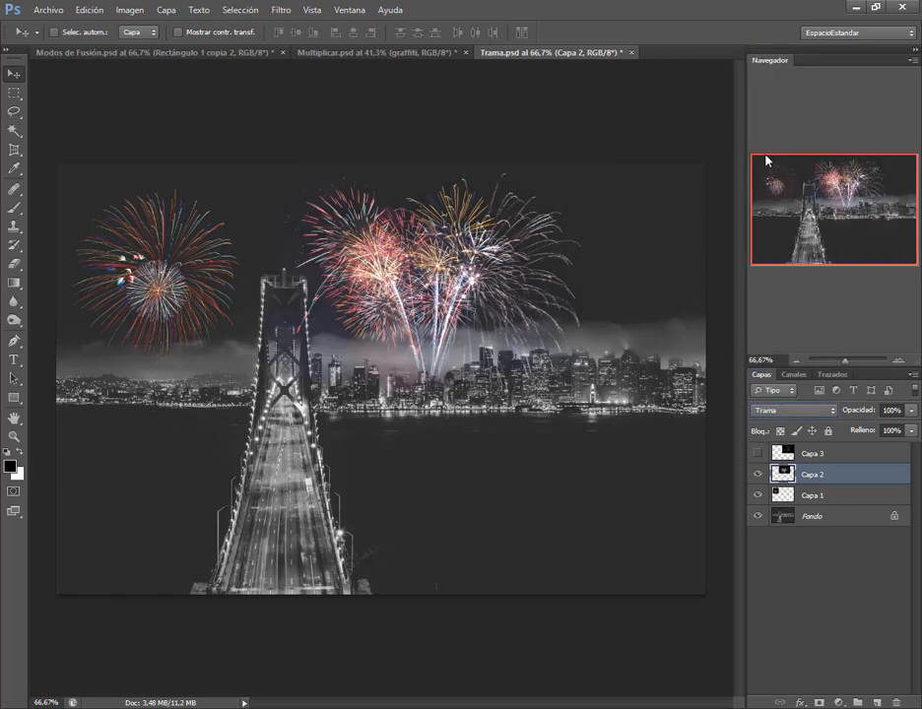
Move the Capa 2 fireworks down across the waterfront, set the blend mode to Aclarar, and move them back up into the sky.
{"action": "left_click_drag", "start_coordinate": [519, 286], "coordinate": [558, 384]}
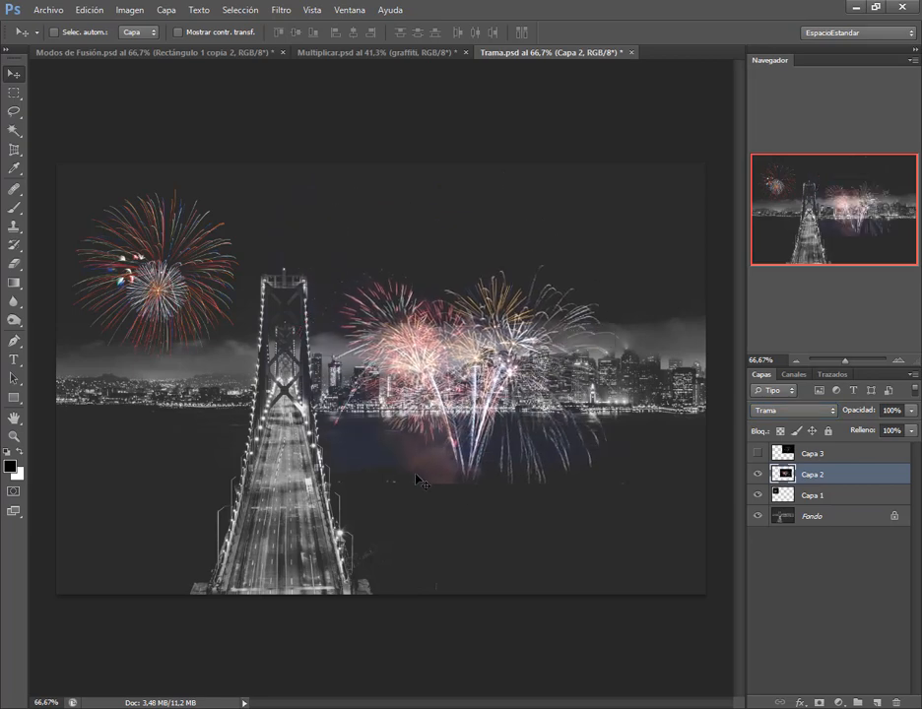
{"action": "left_click", "coordinate": [794, 415]}
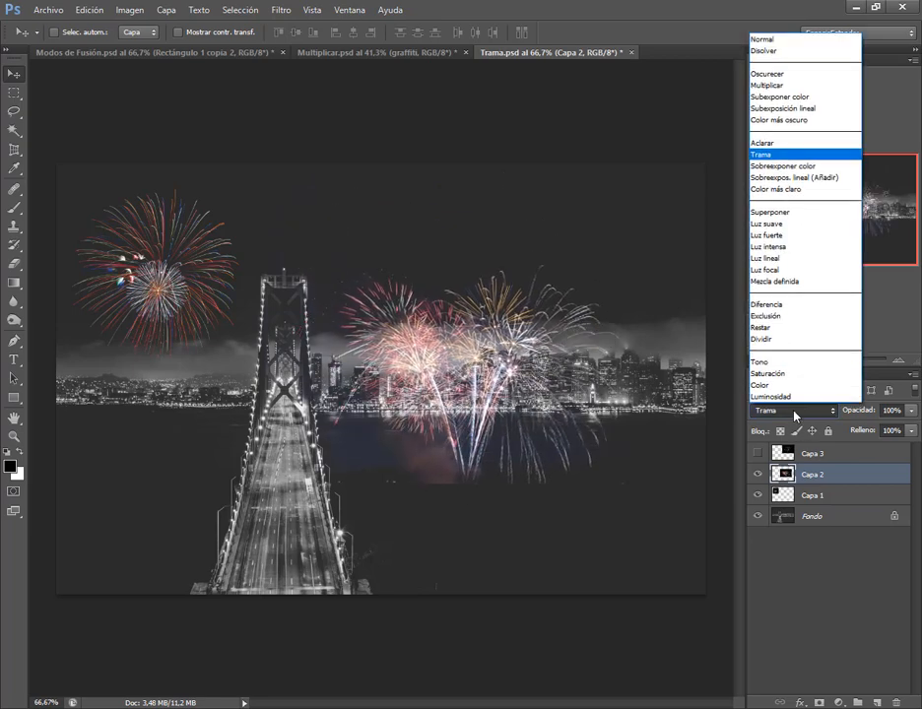
{"action": "left_click", "coordinate": [794, 140]}
{"action": "left_click_drag", "start_coordinate": [477, 434], "coordinate": [438, 321]}
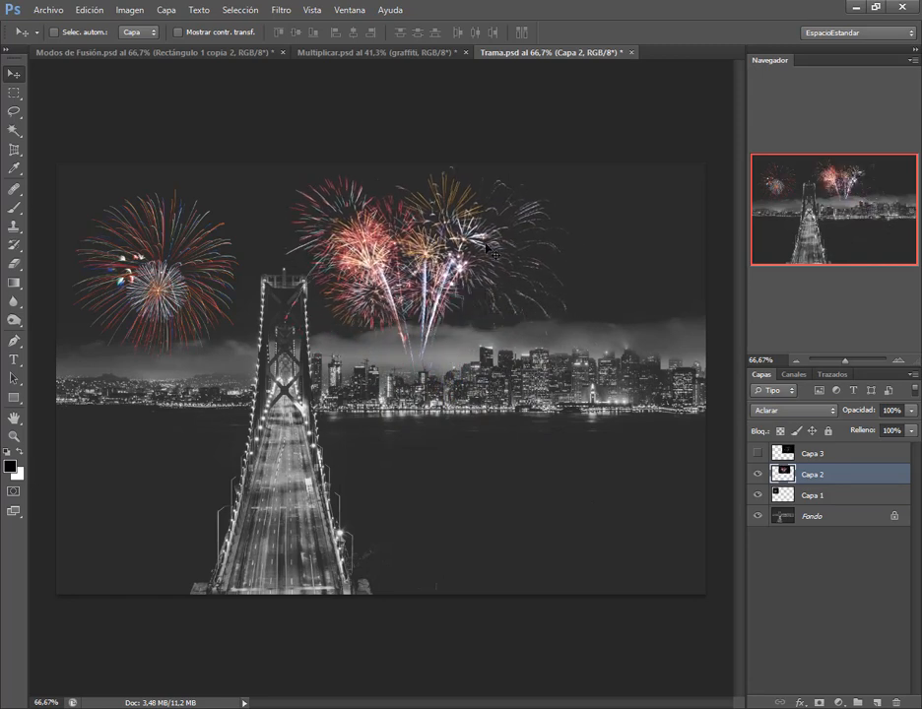
Scale the Capa 2 fireworks to about 74% and place them in the sky just right of the bridge tower.
{"action": "key", "text": "ctrl+t"}
{"action": "left_click_drag", "start_coordinate": [595, 148], "coordinate": [503, 211]}
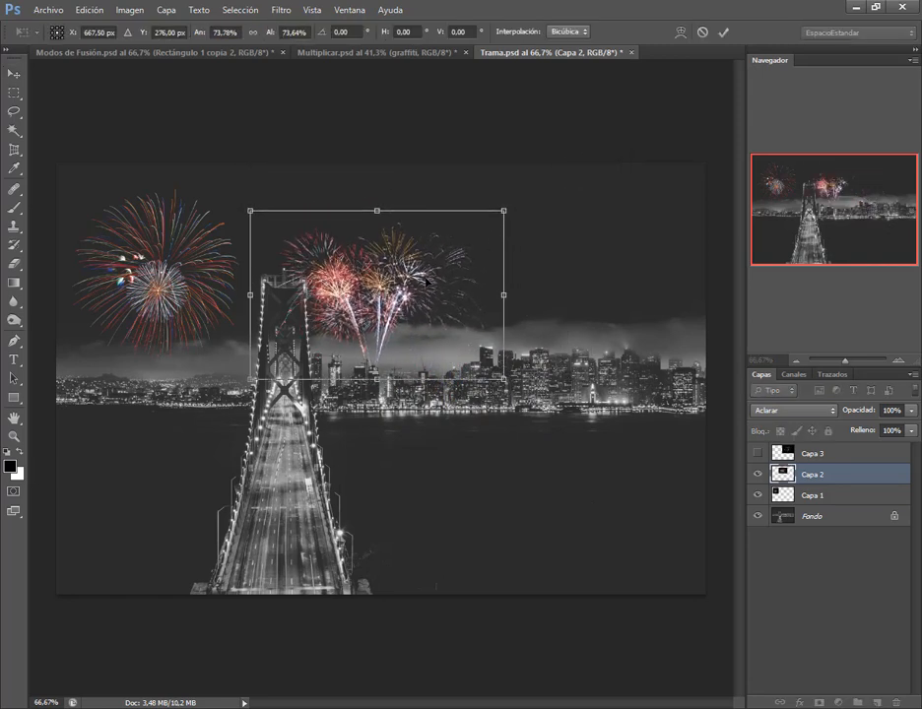
{"action": "left_click_drag", "start_coordinate": [422, 287], "coordinate": [463, 275]}
{"action": "key", "text": "Return"}
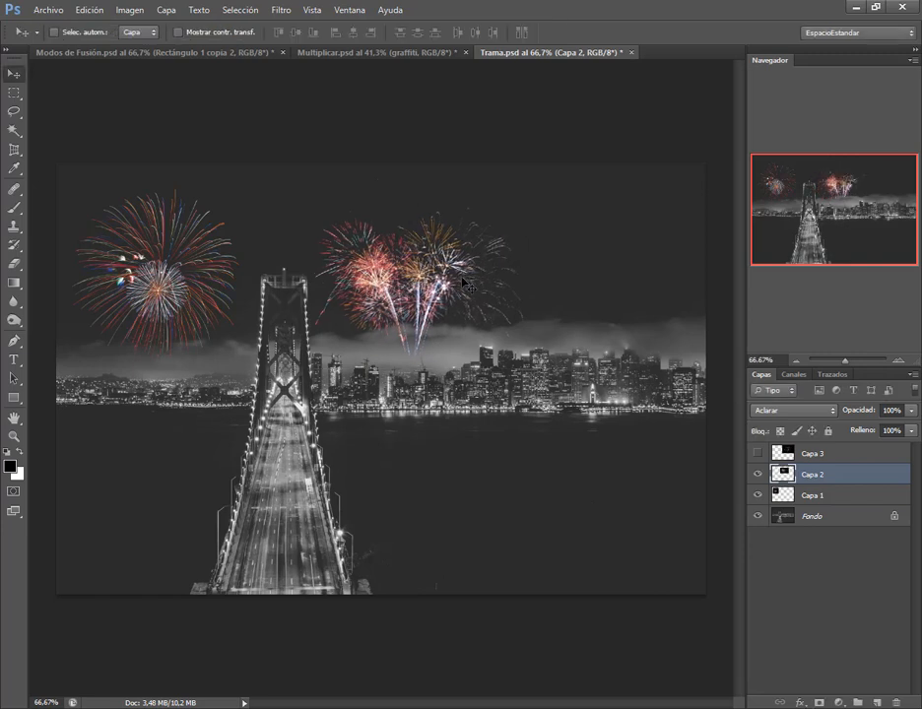
Show the Capa 3 layer and scale its firework image down proportionally into the upper right corner of the cityscape.
{"action": "left_click", "coordinate": [757, 453]}
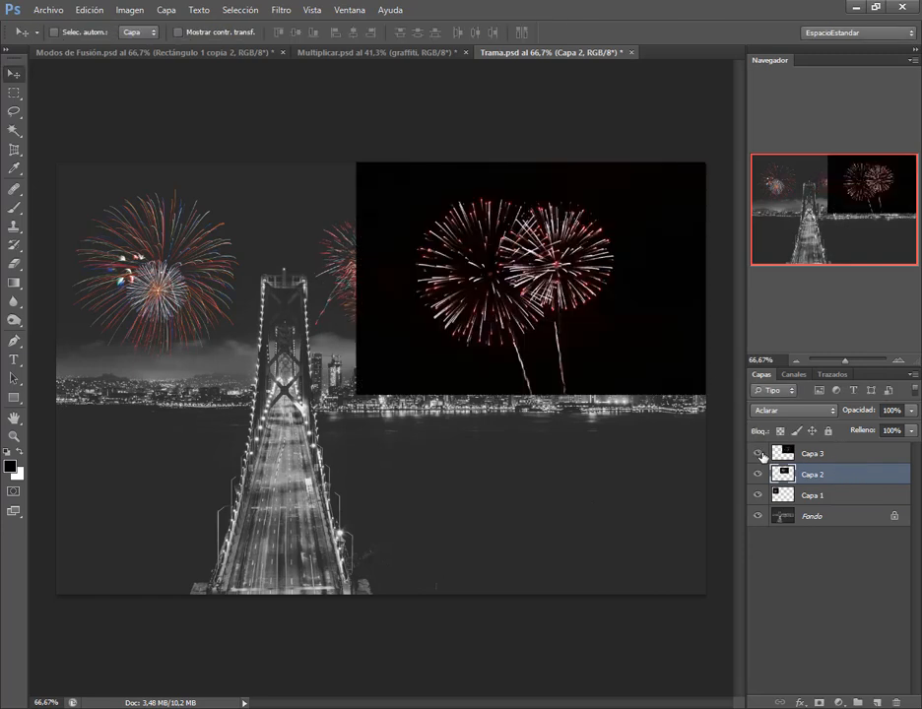
{"action": "left_click", "coordinate": [823, 455]}
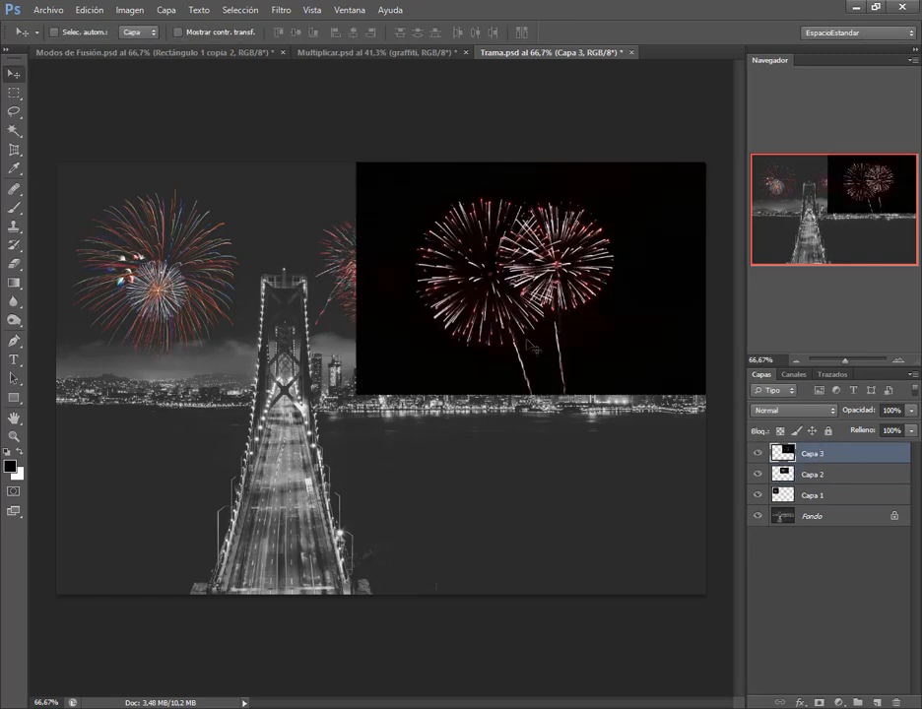
{"action": "key", "text": "ctrl+t"}
{"action": "left_click_drag", "start_coordinate": [369, 411], "coordinate": [471, 342]}
{"action": "key", "text": "Return"}
{"action": "left_click_drag", "start_coordinate": [597, 329], "coordinate": [597, 340]}
Set the Capa 3 blend mode to Aclarar and move its fireworks slightly right and down over the skyline.
{"action": "left_click", "coordinate": [807, 410]}
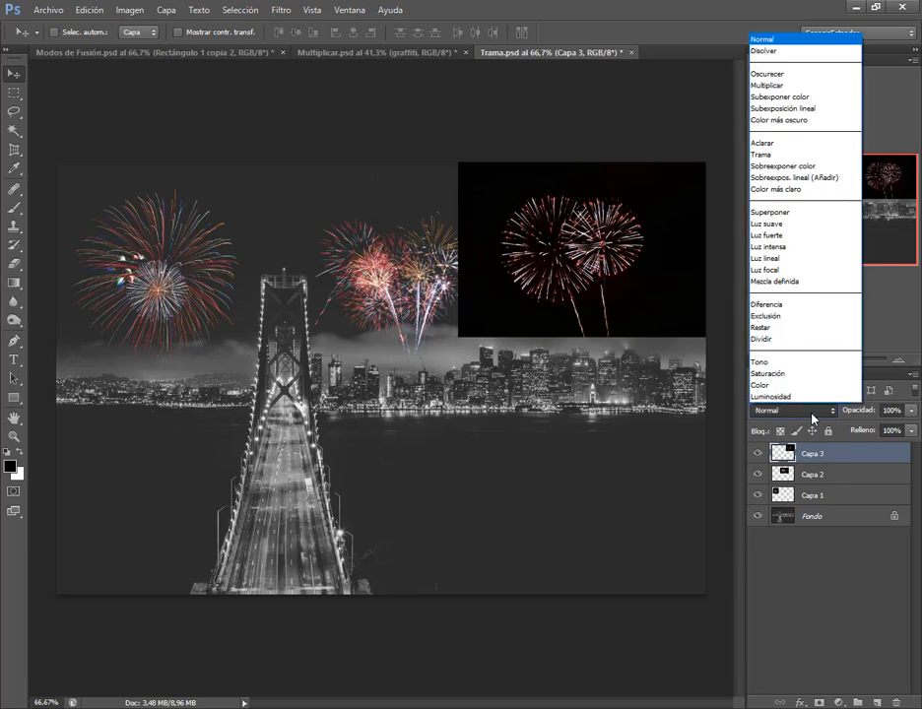
{"action": "left_click", "coordinate": [791, 142]}
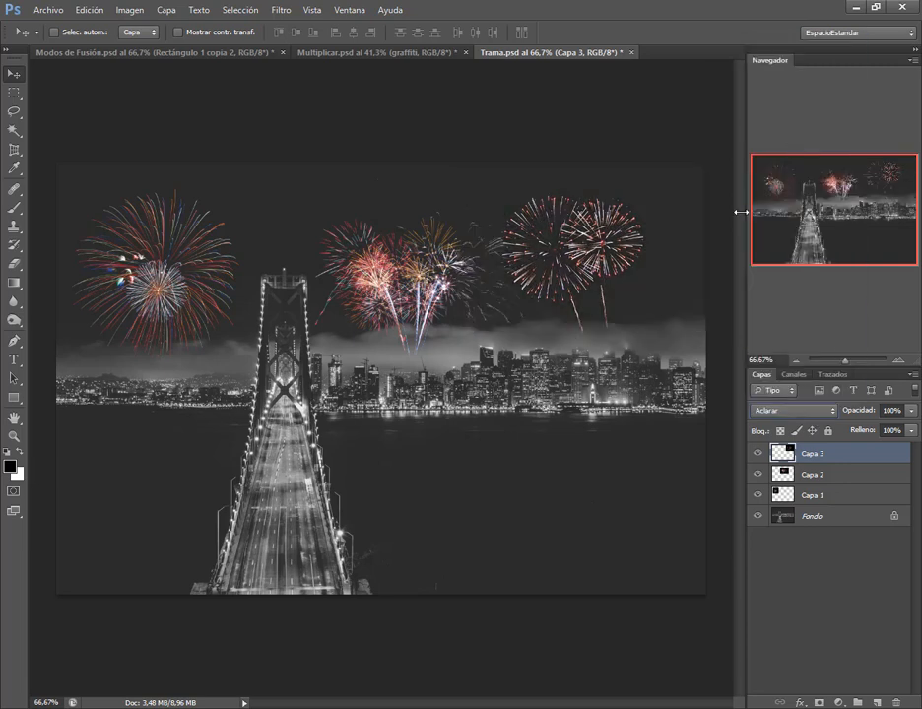
{"action": "left_click_drag", "start_coordinate": [617, 268], "coordinate": [650, 282]}
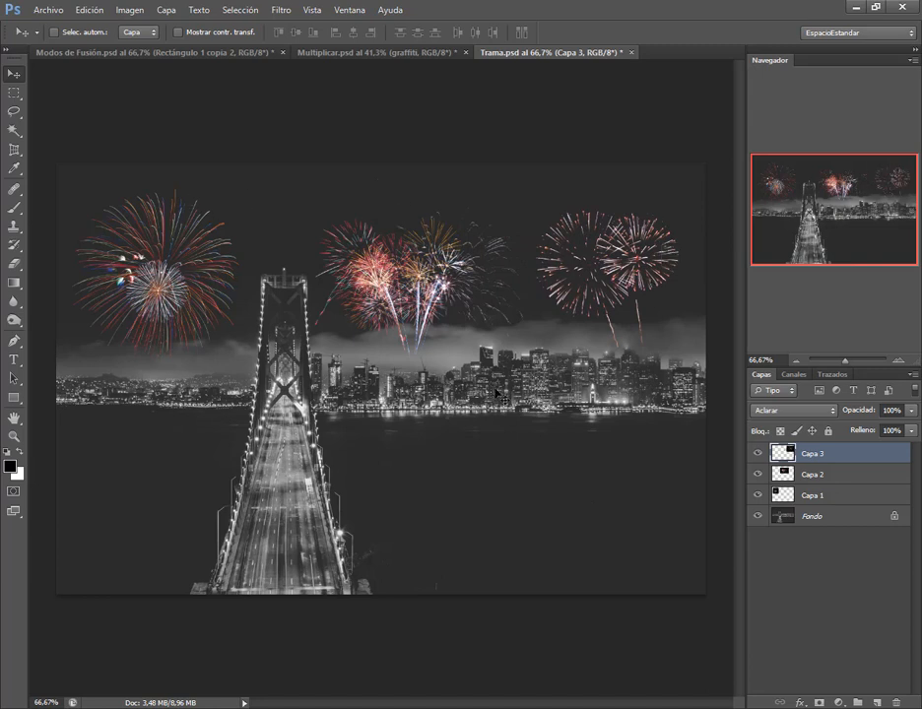
Check the blend modes of Capa 1, Capa 2 and Capa 3, then look in on the Google Meet call and return to Photoshop.
{"action": "left_click", "coordinate": [830, 492]}
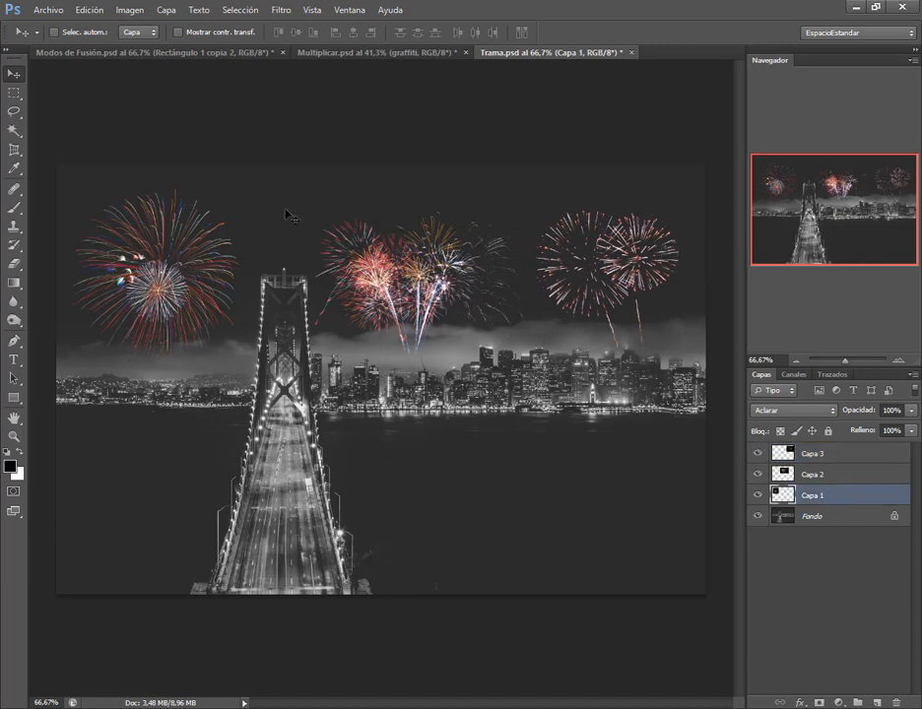
{"action": "left_click", "coordinate": [800, 476]}
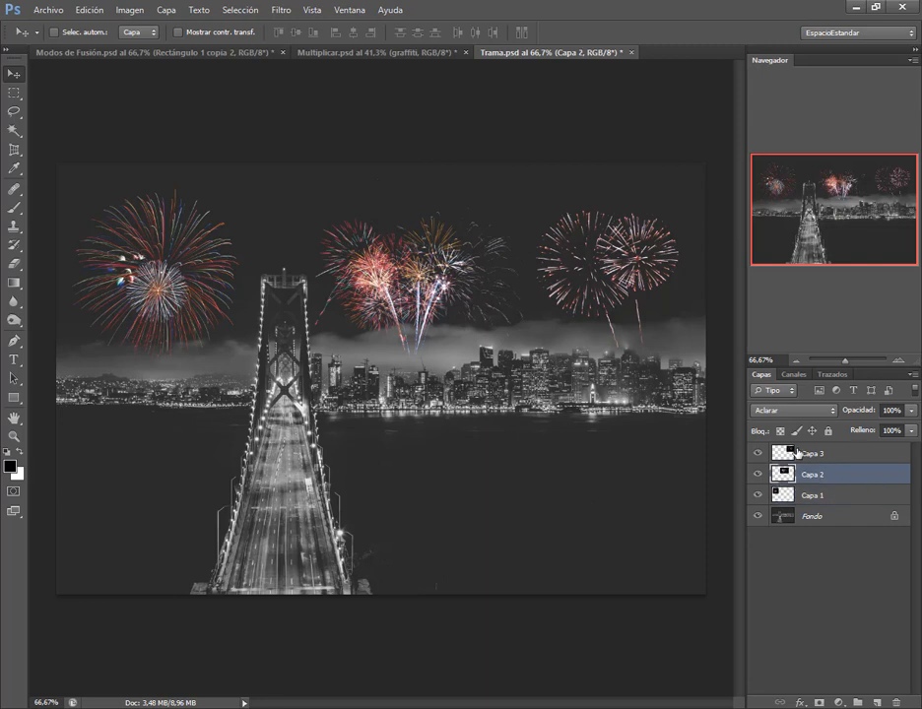
{"action": "left_click", "coordinate": [797, 454]}
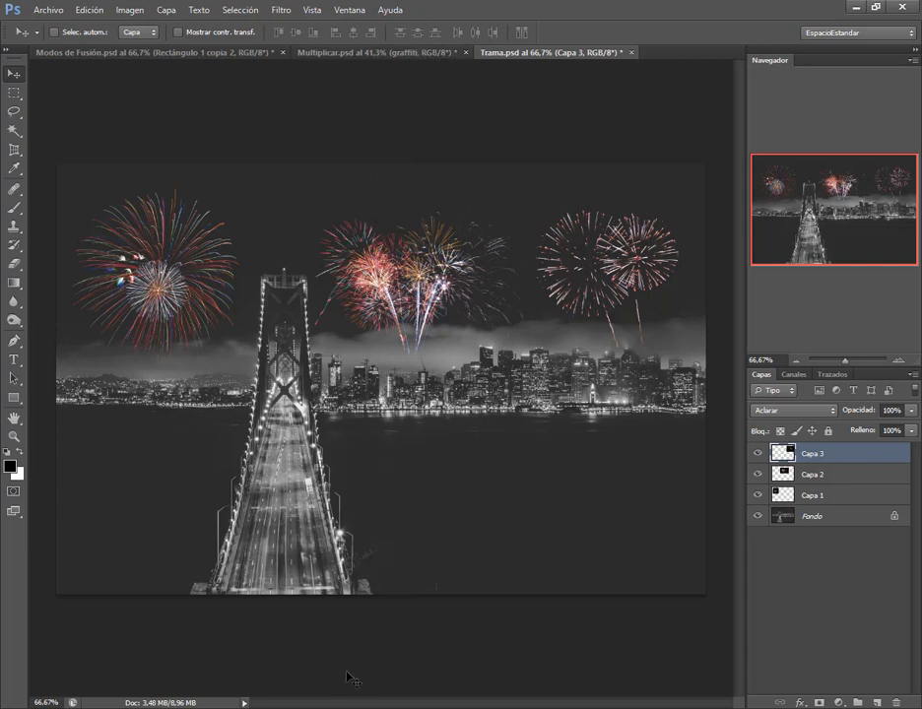
{"action": "key", "text": "alt+Tab"}
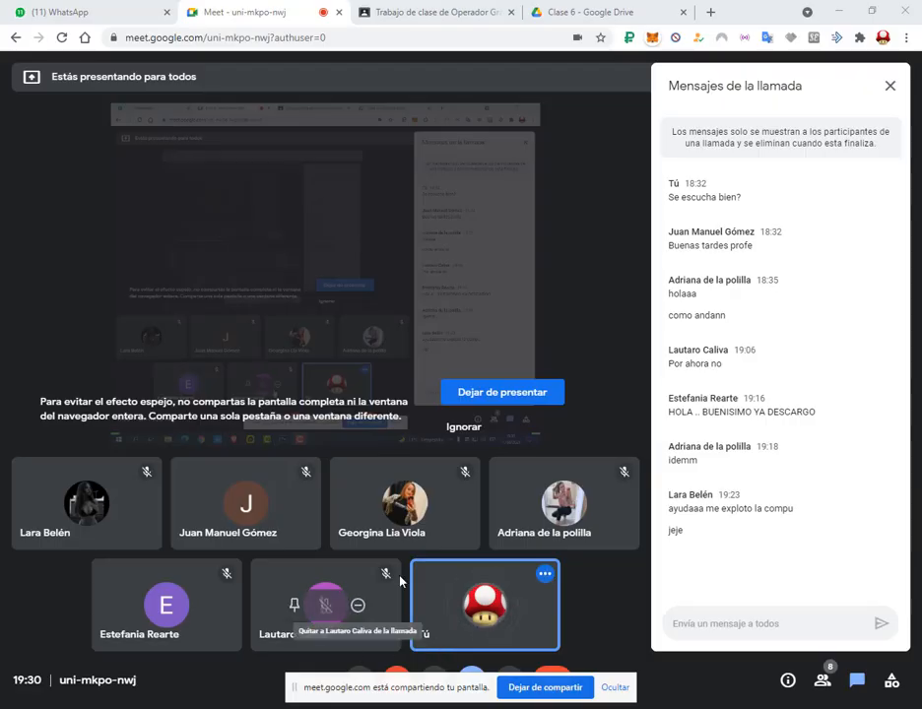
{"action": "key", "text": "alt+Tab"}
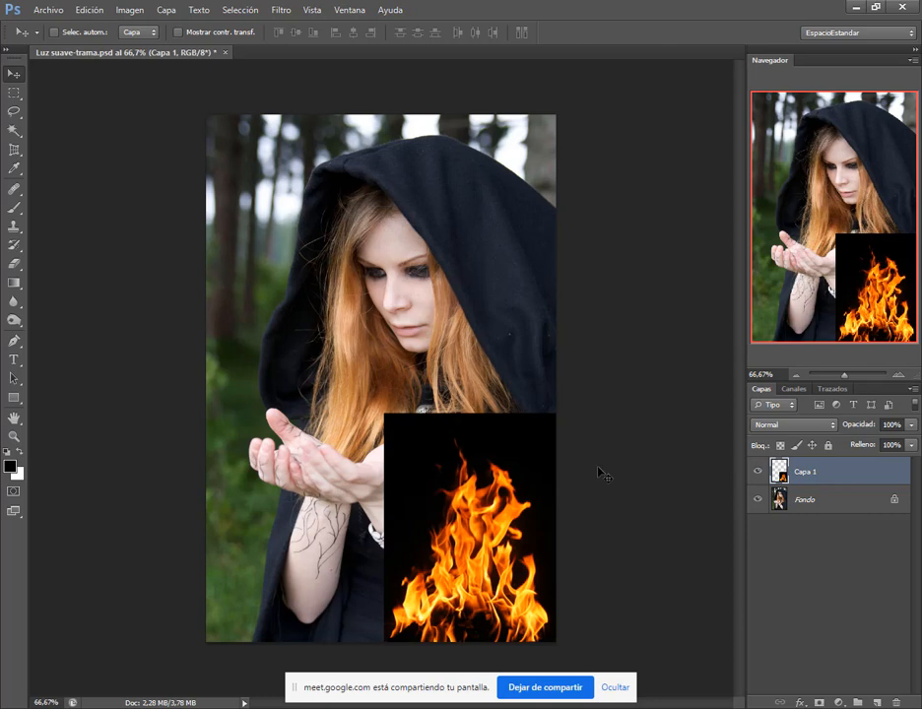
Try placing the Capa 1 fire image above the woman's hands, and close Luz suave-trama.psd without saving.
{"action": "left_click_drag", "start_coordinate": [453, 516], "coordinate": [313, 347]}
{"action": "left_click_drag", "start_coordinate": [372, 410], "coordinate": [372, 390]}
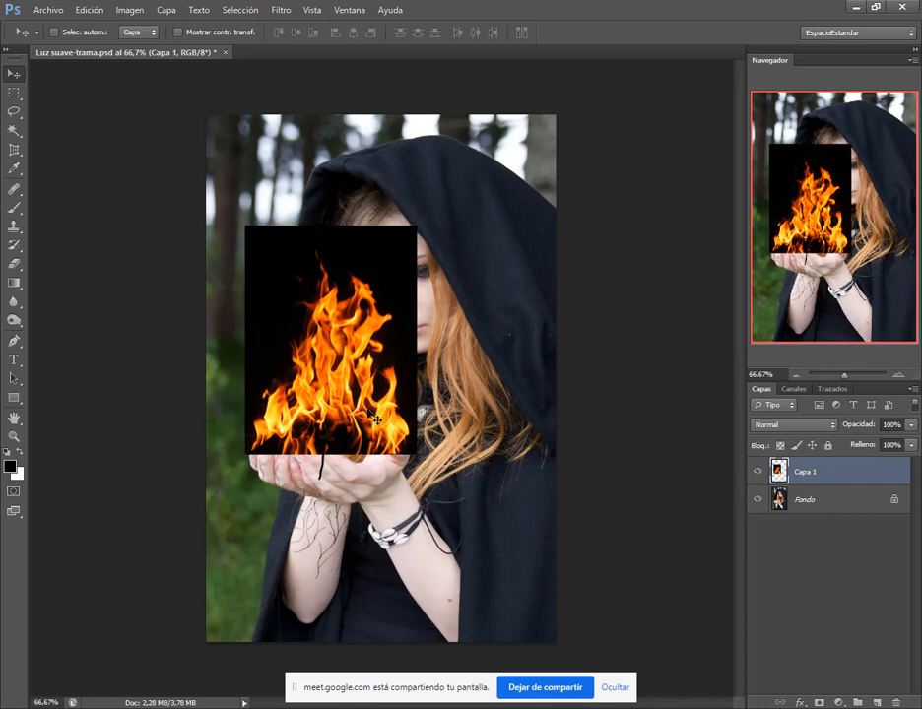
{"action": "left_click_drag", "start_coordinate": [362, 433], "coordinate": [381, 398]}
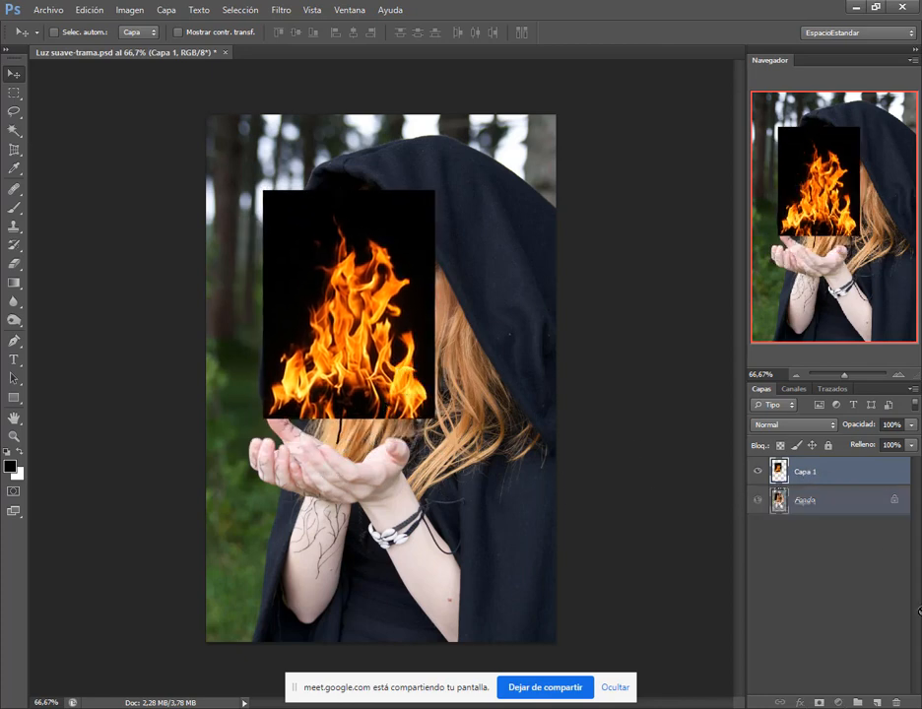
{"action": "left_click_drag", "start_coordinate": [787, 472], "coordinate": [806, 468]}
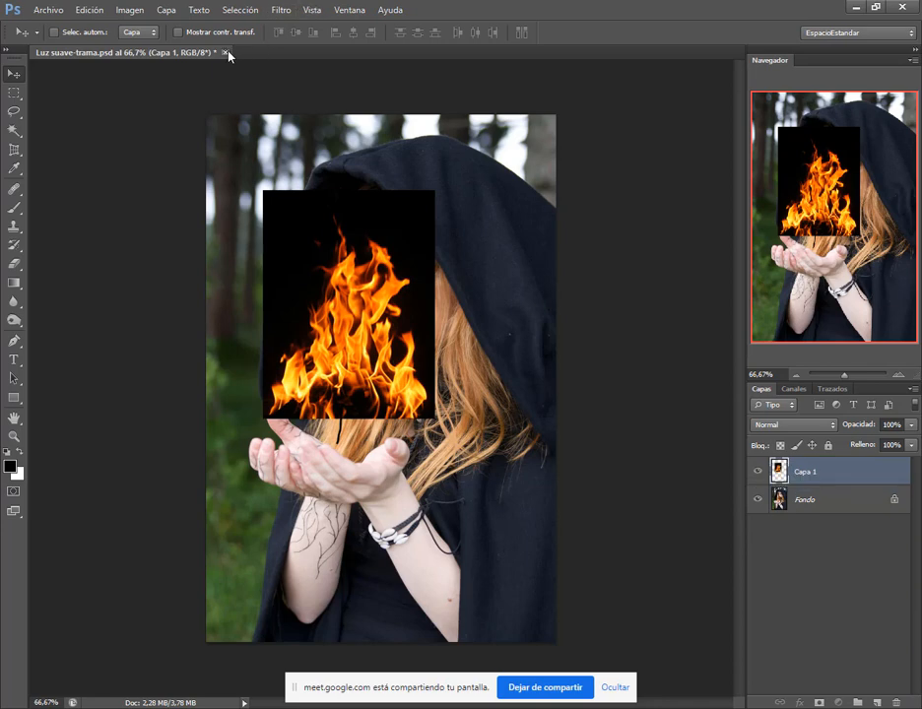
{"action": "left_click", "coordinate": [225, 52]}
{"action": "left_click", "coordinate": [422, 272]}
Reopen Luz suave-trama.psd from the Downloads folder and move the Capa 1 fire image onto the woman's hands.
{"action": "left_click", "coordinate": [41, 12]}
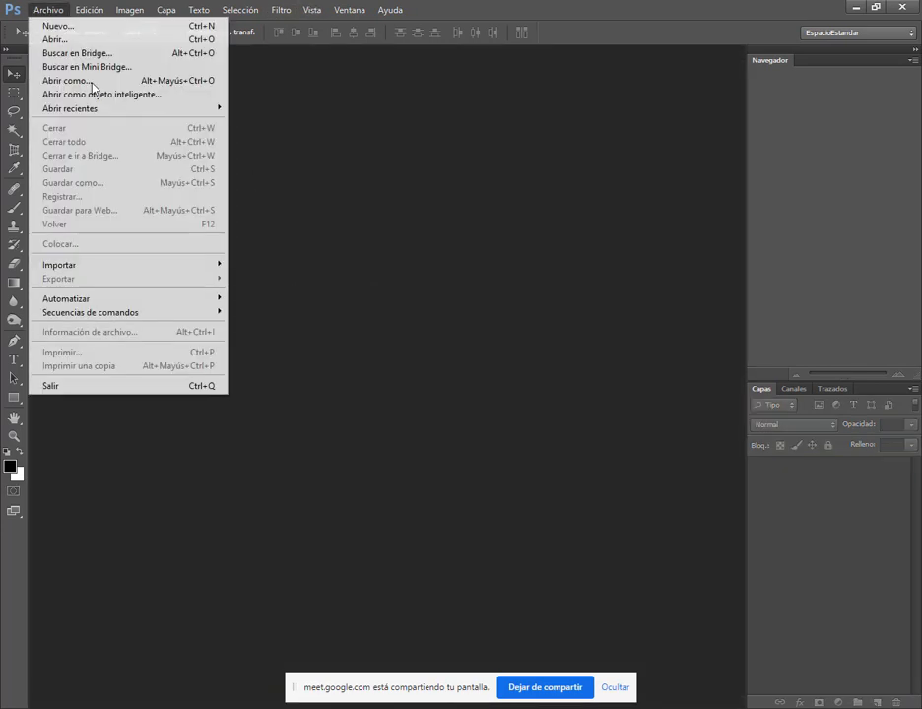
{"action": "mouse_move", "coordinate": [128, 109]}
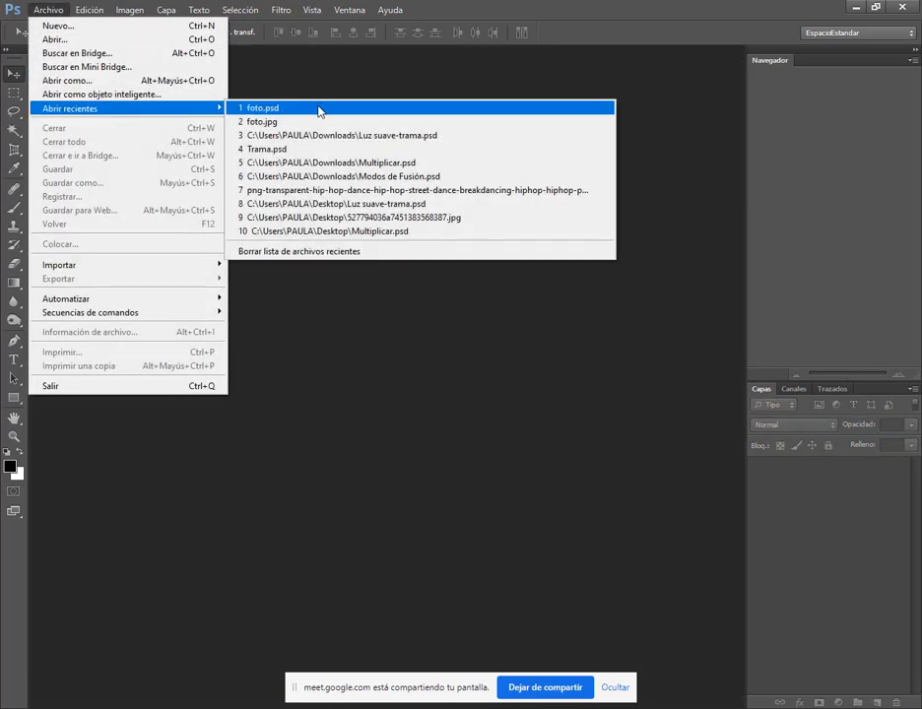
{"action": "left_click", "coordinate": [327, 135]}
{"action": "left_click", "coordinate": [510, 353]}
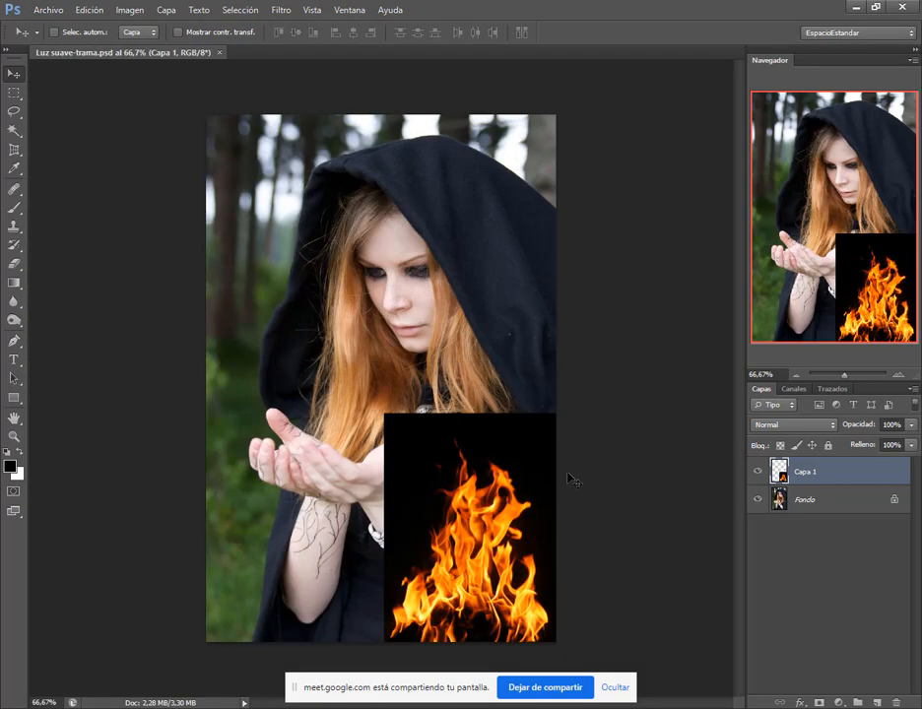
{"action": "left_click_drag", "start_coordinate": [510, 534], "coordinate": [355, 365]}
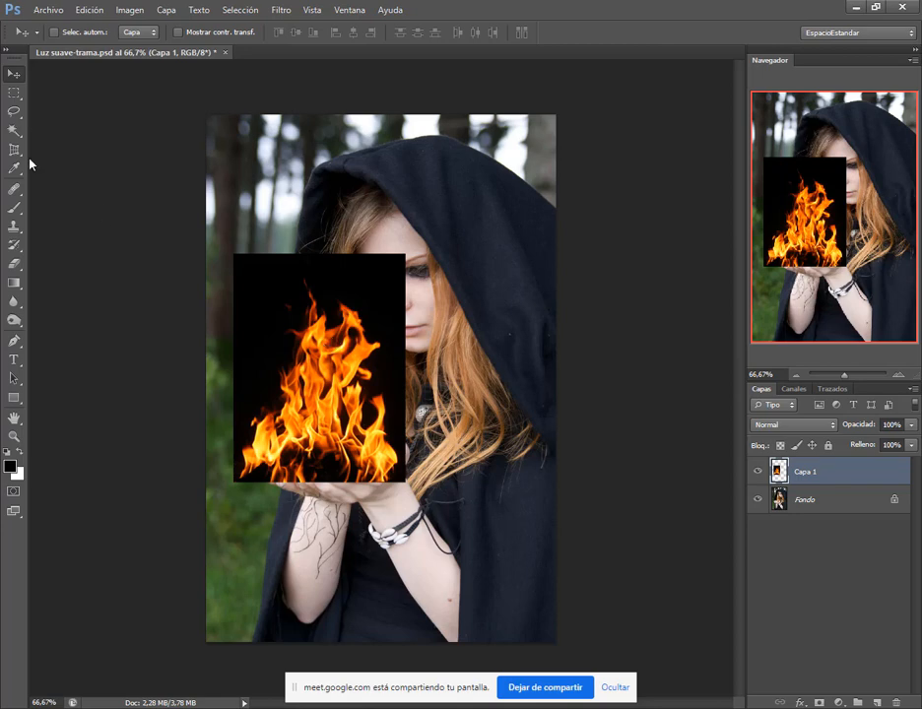
Select the fire's black background with the Magic Wand across all layers, then turn off sampling all layers and deselect.
{"action": "left_click", "coordinate": [13, 130]}
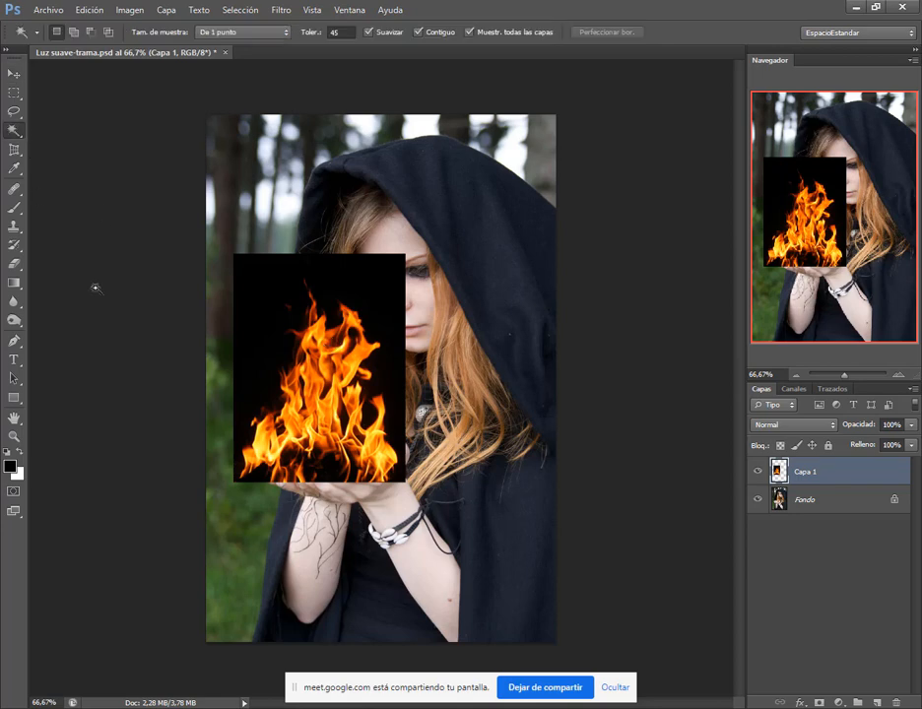
{"action": "left_click", "coordinate": [261, 308]}
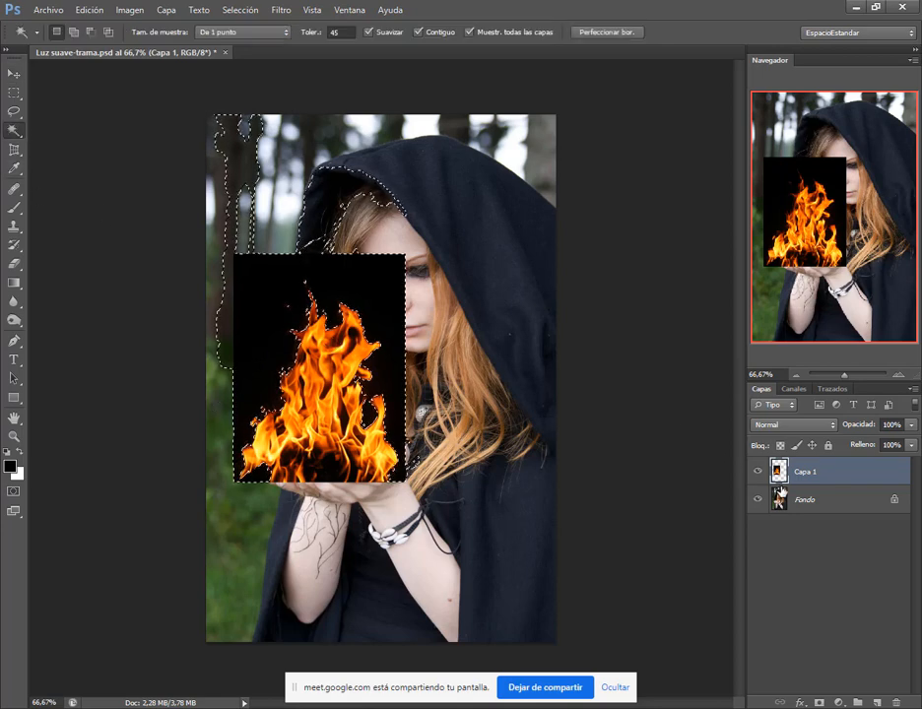
{"action": "left_click", "coordinate": [477, 33]}
{"action": "key", "text": "ctrl+d"}
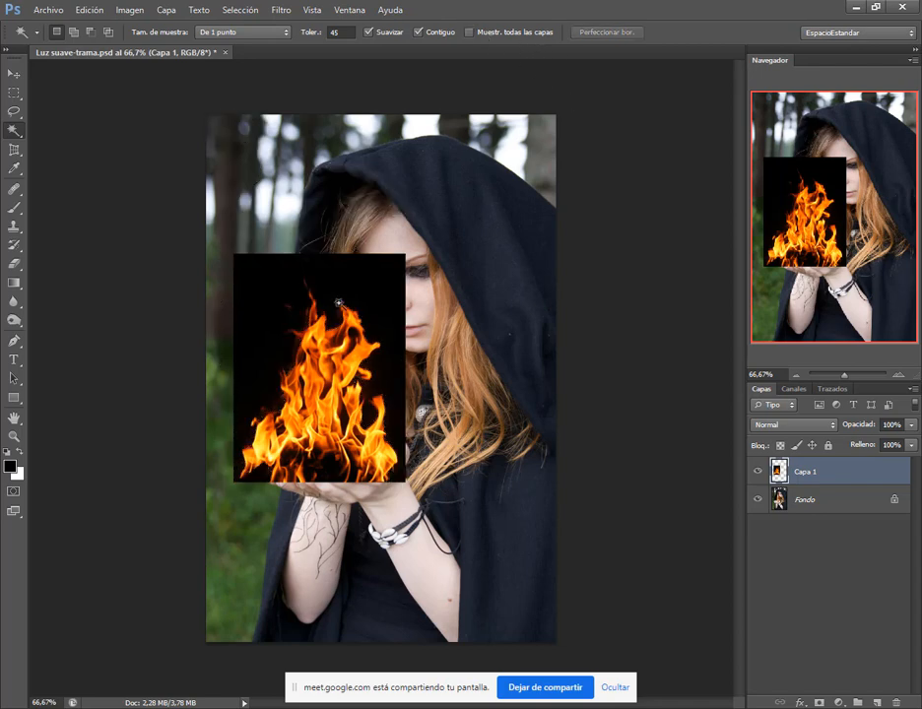
Delete the fire's black background on Capa 1 using a Magic Wand selection, then undo the deletion and remove the selection.
{"action": "left_click", "coordinate": [274, 313]}
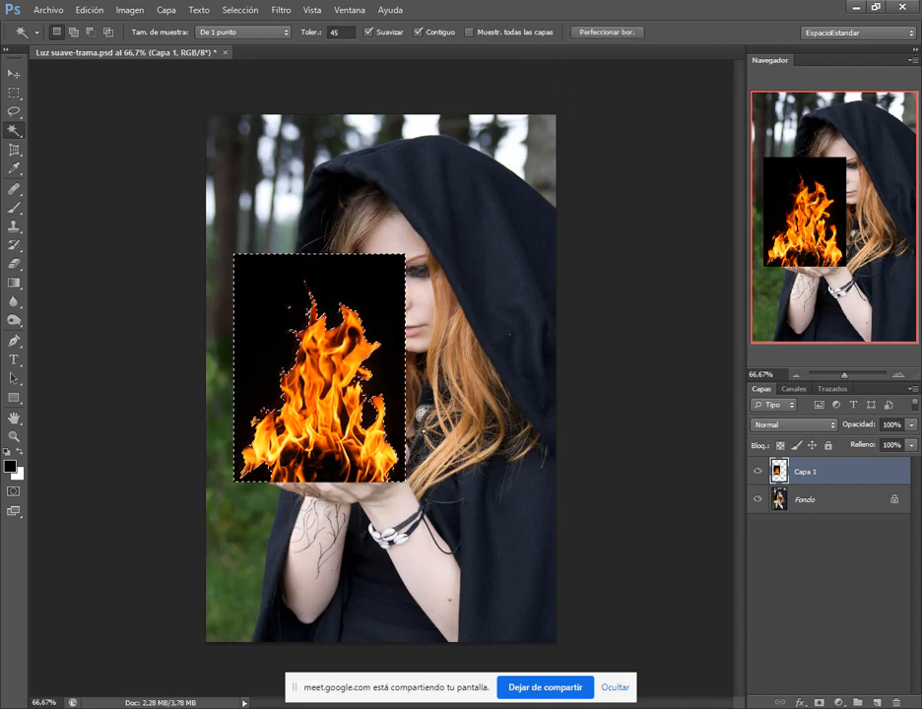
{"action": "key", "text": "Delete"}
{"action": "key", "text": "ctrl+d"}
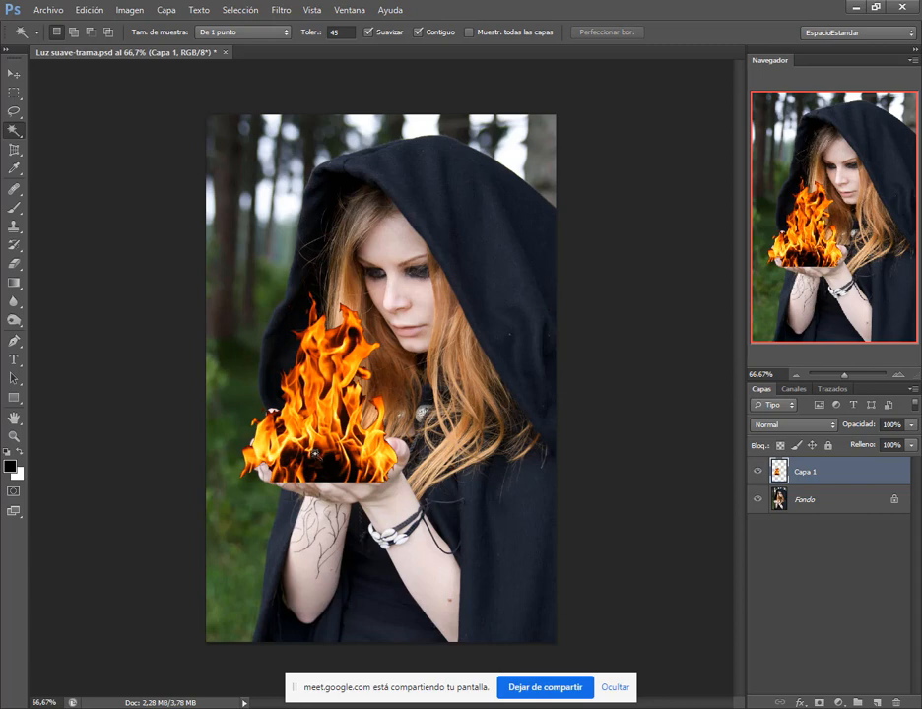
{"action": "key", "text": "ctrl+alt+z"}
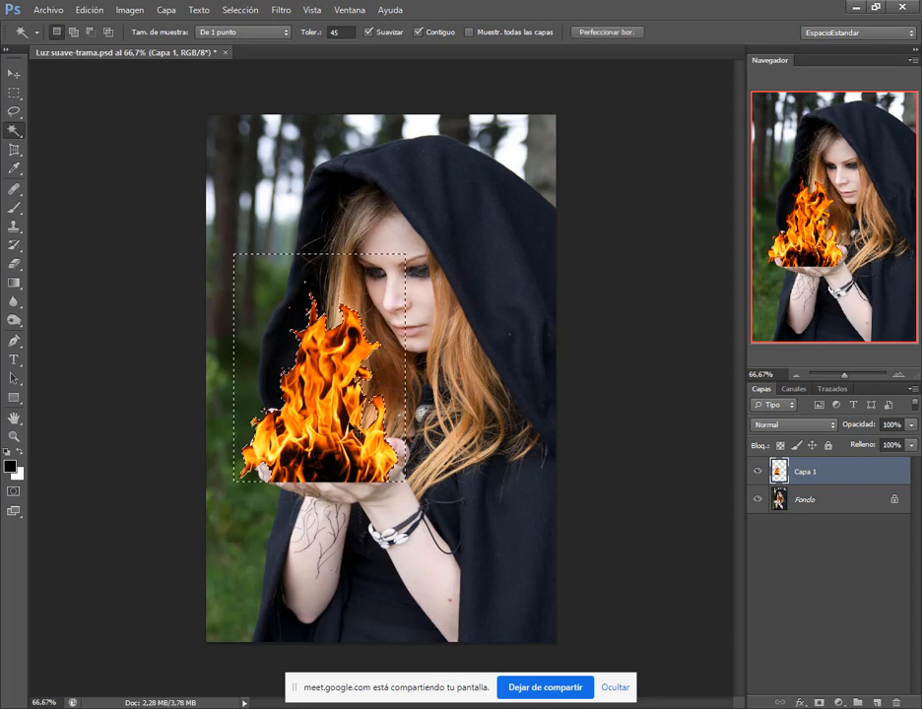
{"action": "key", "text": "ctrl+alt+z"}
{"action": "key", "text": "ctrl+d"}
{"action": "left_click", "coordinate": [12, 74]}
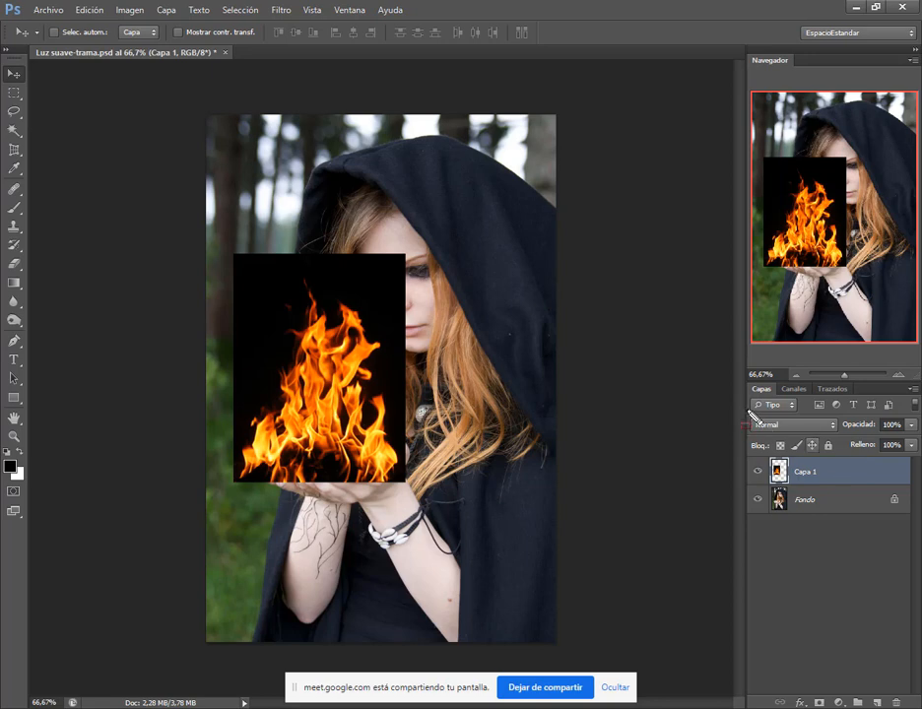
{"action": "left_click_drag", "start_coordinate": [744, 408], "coordinate": [840, 441]}
{"action": "left_click", "coordinate": [834, 426]}
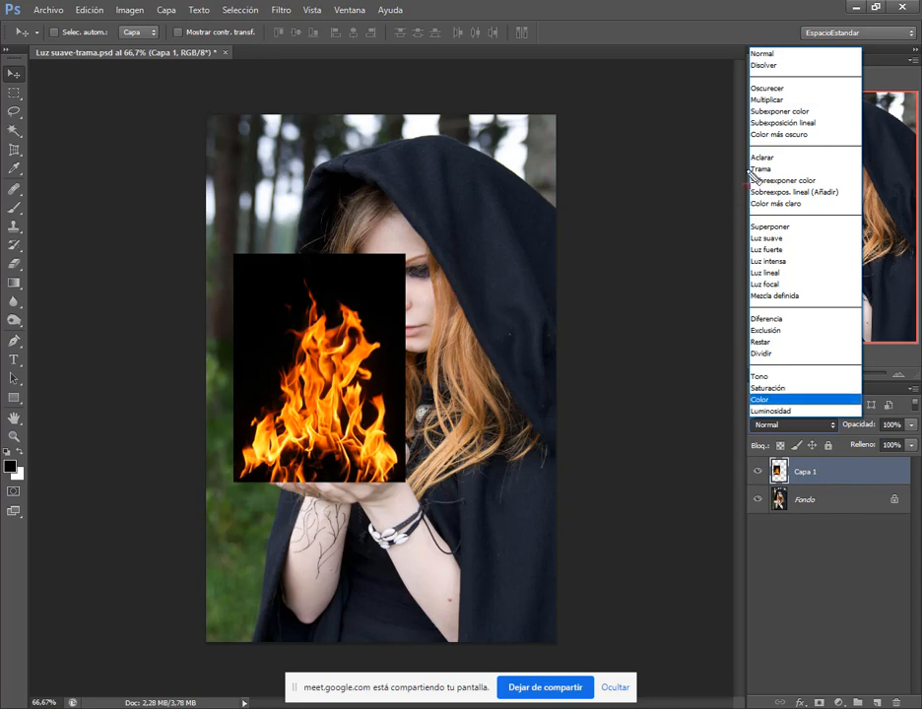
{"action": "left_click_drag", "start_coordinate": [749, 147], "coordinate": [847, 214]}
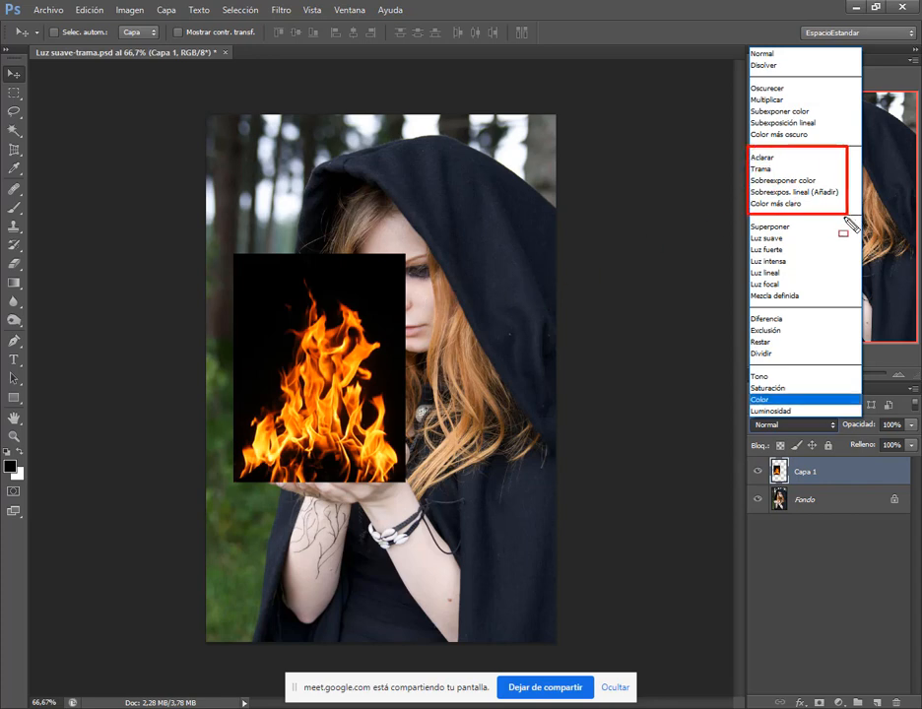
{"action": "key", "text": "Escape"}
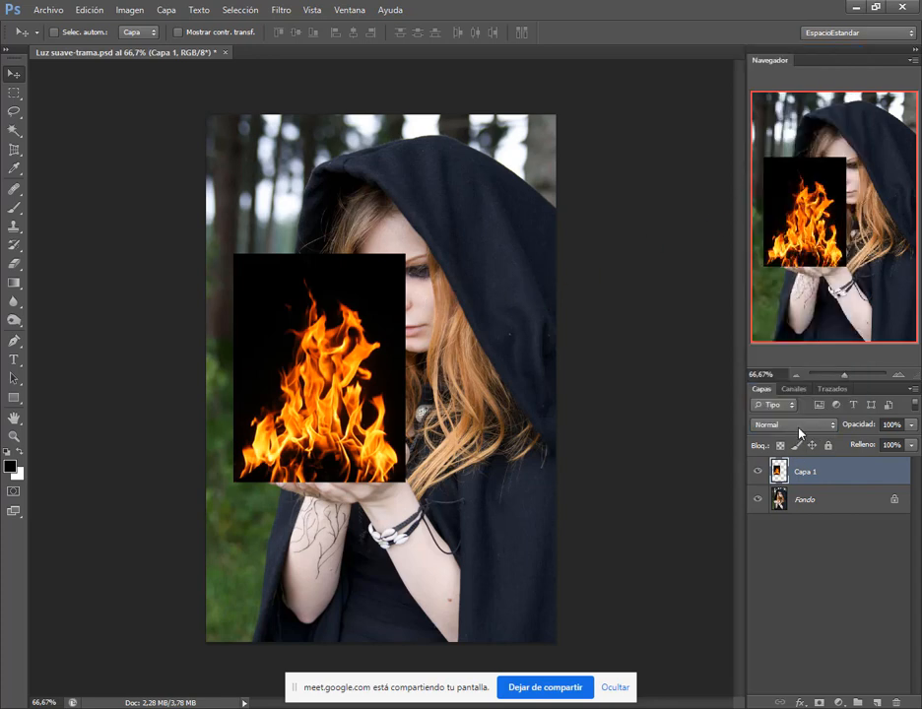
Set the Capa 1 fire layer's blend mode to Aclarar and shift the fire slightly over the woman's hands.
{"action": "left_click", "coordinate": [800, 431]}
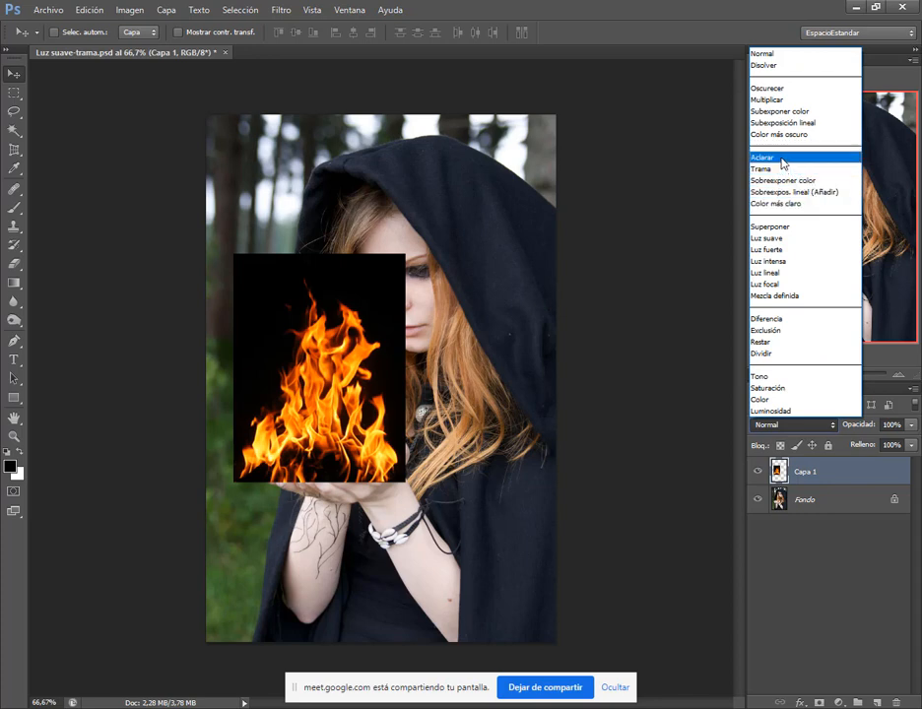
{"action": "left_click", "coordinate": [783, 158]}
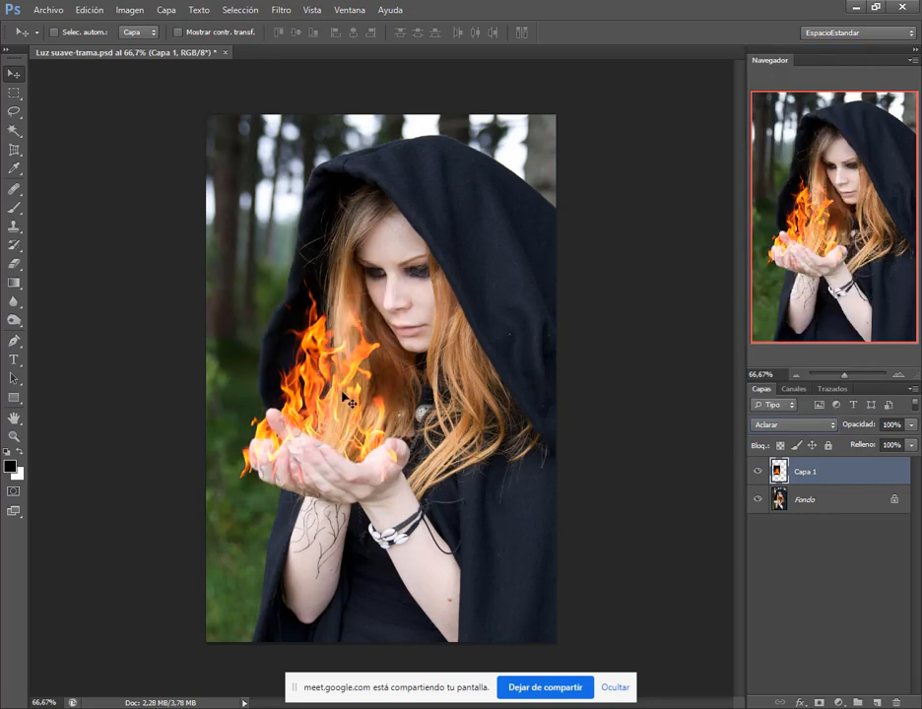
{"action": "left_click_drag", "start_coordinate": [328, 390], "coordinate": [336, 403]}
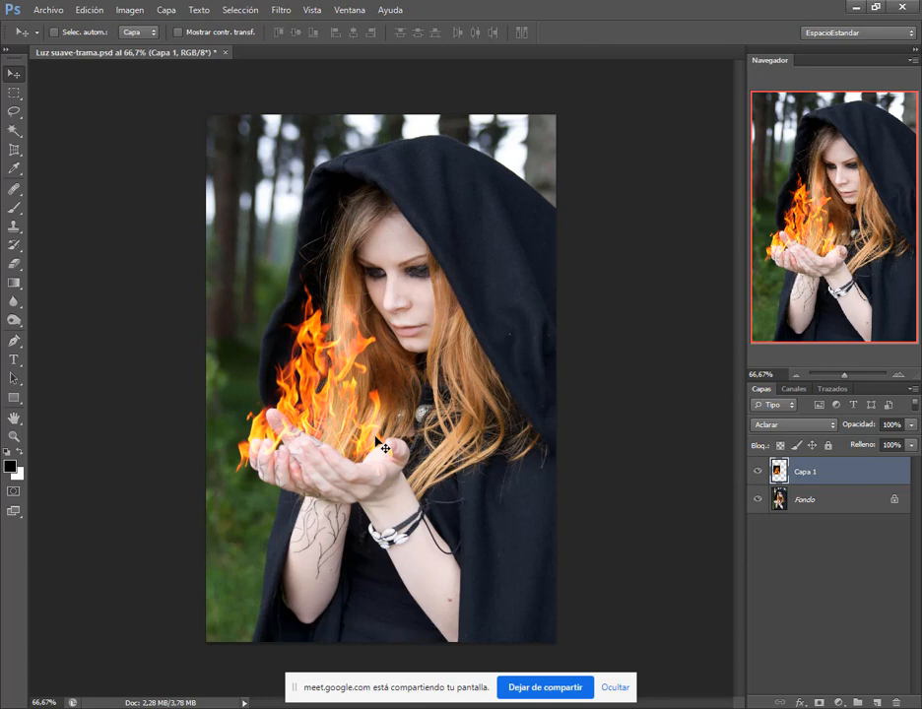
Change the fire layer's blend mode to Trama and reposition the flames over the woman's cupped hands.
{"action": "left_click", "coordinate": [793, 424]}
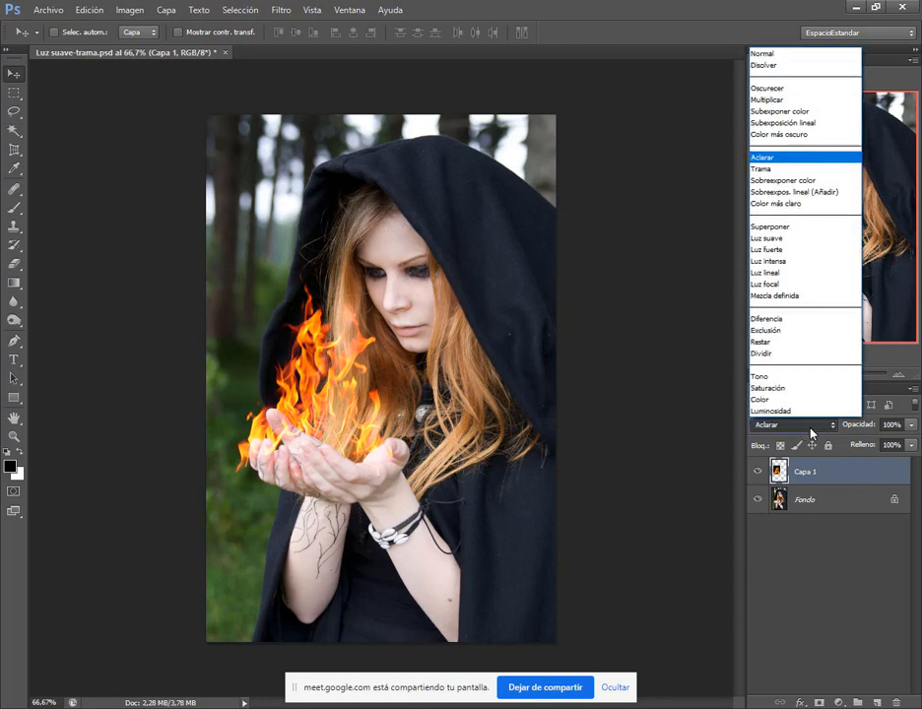
{"action": "left_click", "coordinate": [785, 170]}
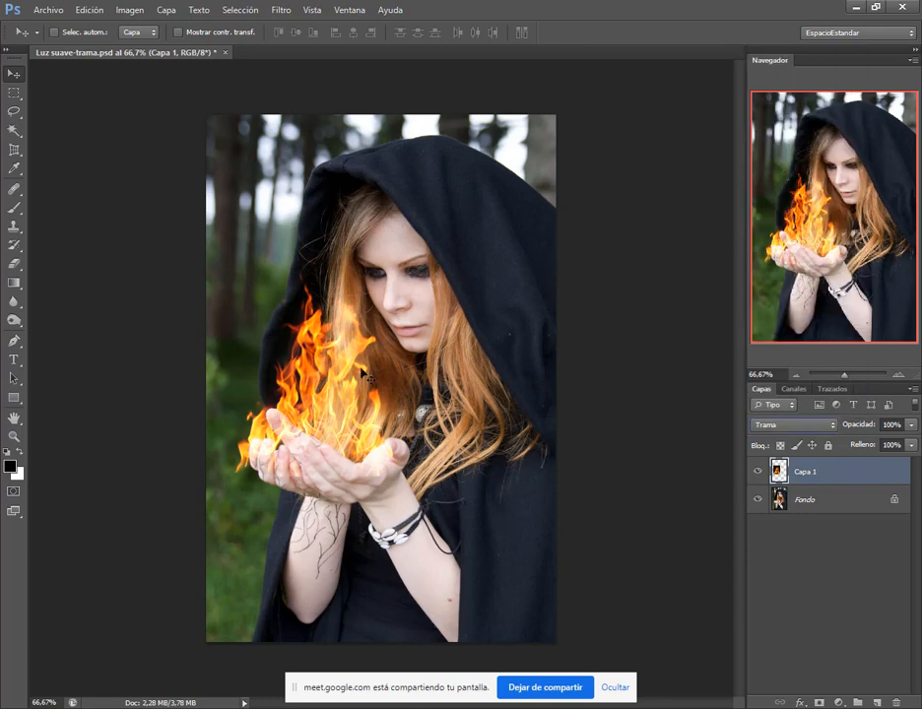
{"action": "left_click_drag", "start_coordinate": [351, 417], "coordinate": [361, 417]}
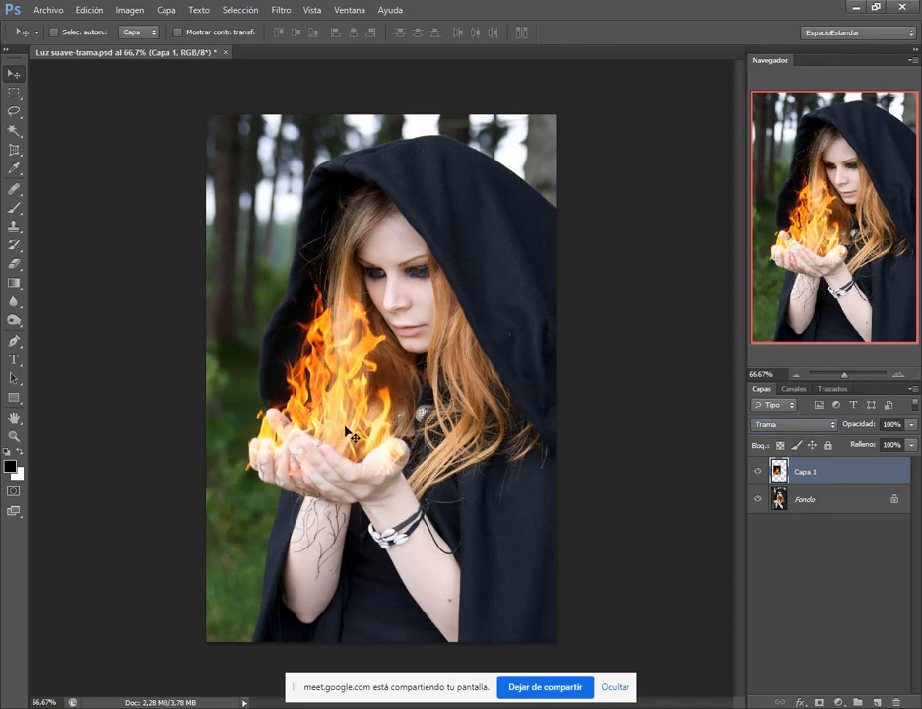
{"action": "left_click_drag", "start_coordinate": [347, 431], "coordinate": [360, 400]}
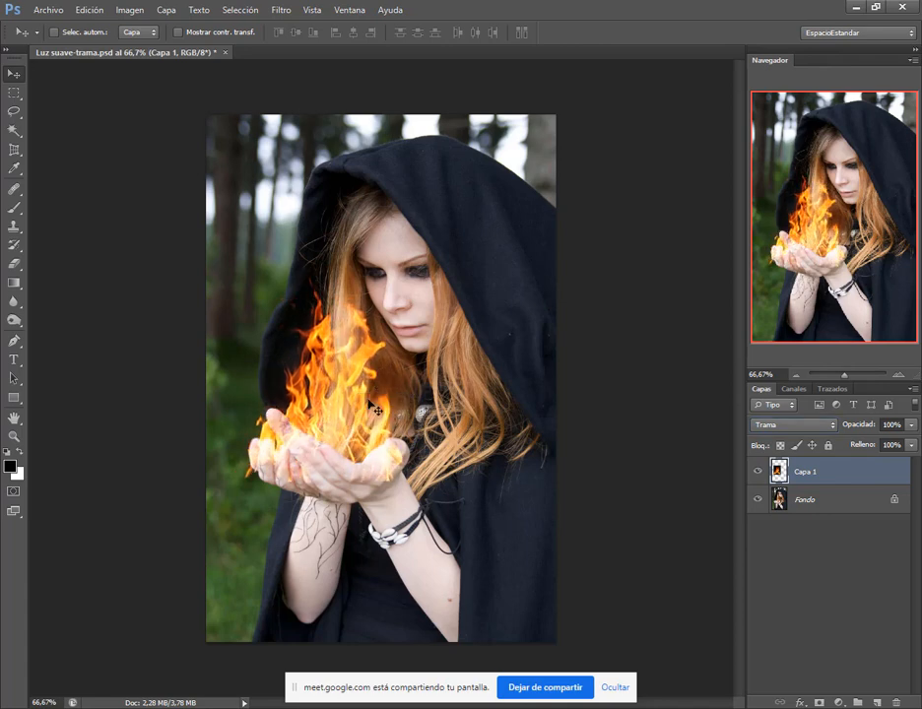
Scale the fire on Capa 1 proportionally to about 72% and place it inside the woman's cupped palms.
{"action": "key", "text": "ctrl+t"}
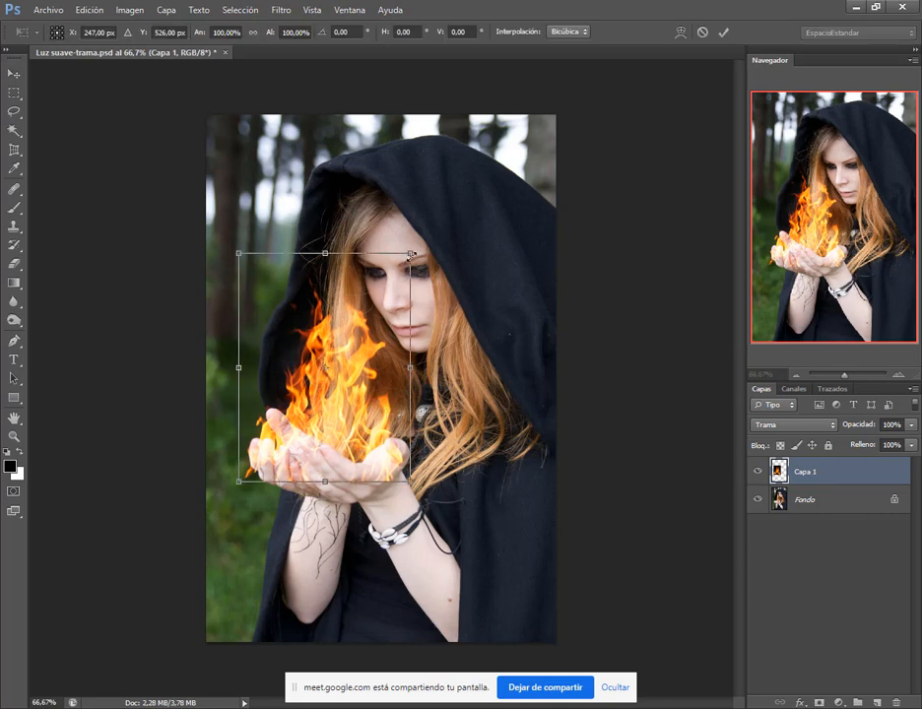
{"action": "left_click_drag", "start_coordinate": [410, 254], "coordinate": [364, 317]}
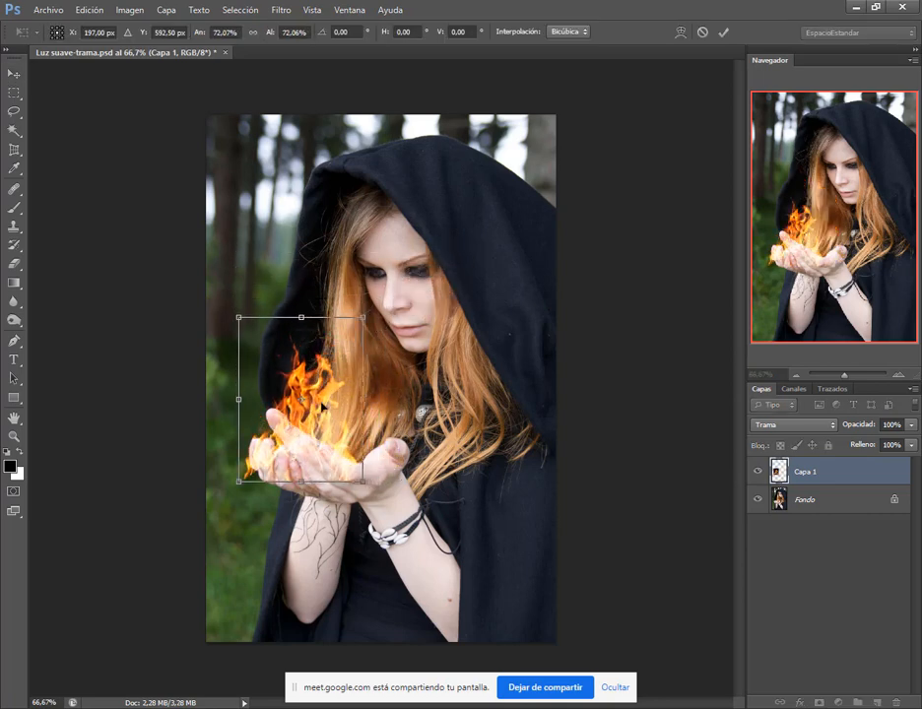
{"action": "left_click_drag", "start_coordinate": [328, 354], "coordinate": [350, 345]}
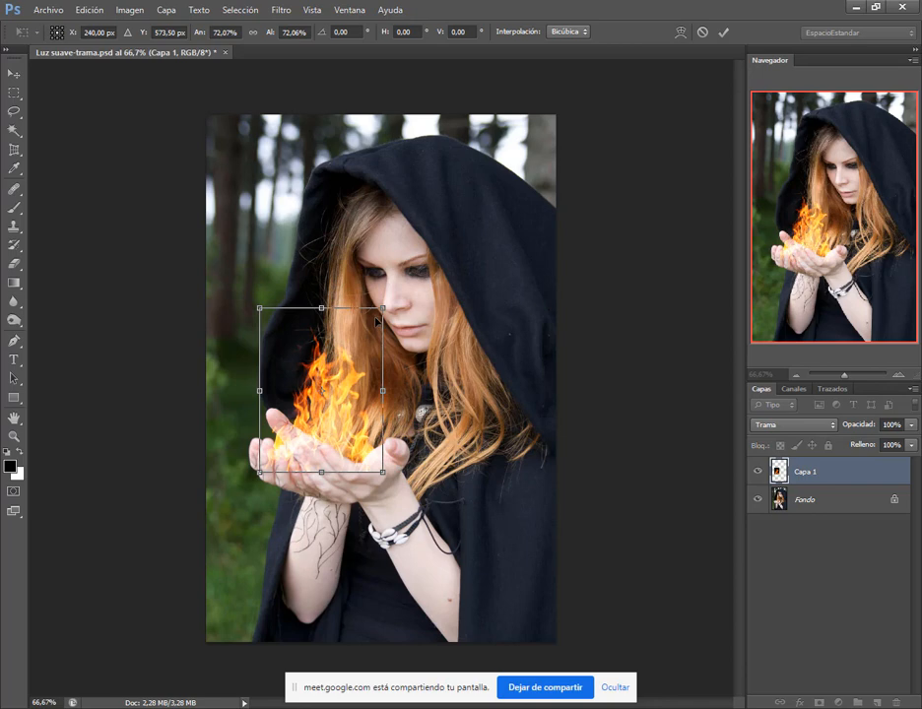
{"action": "key", "text": "Return"}
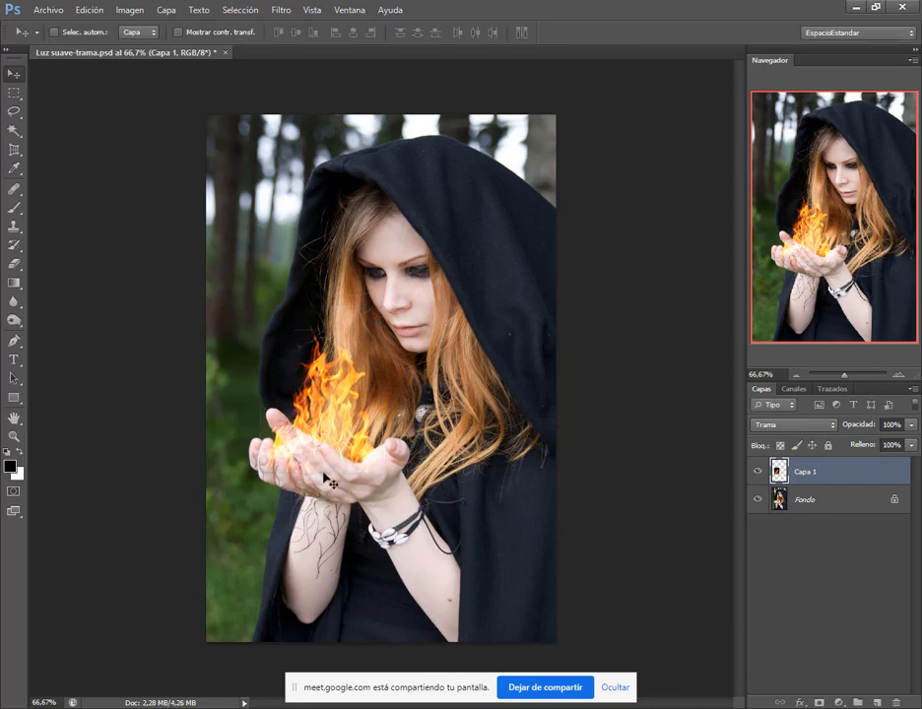
{"action": "scroll", "coordinate": [331, 476], "scroll_direction": "up", "scroll_amount": 3}
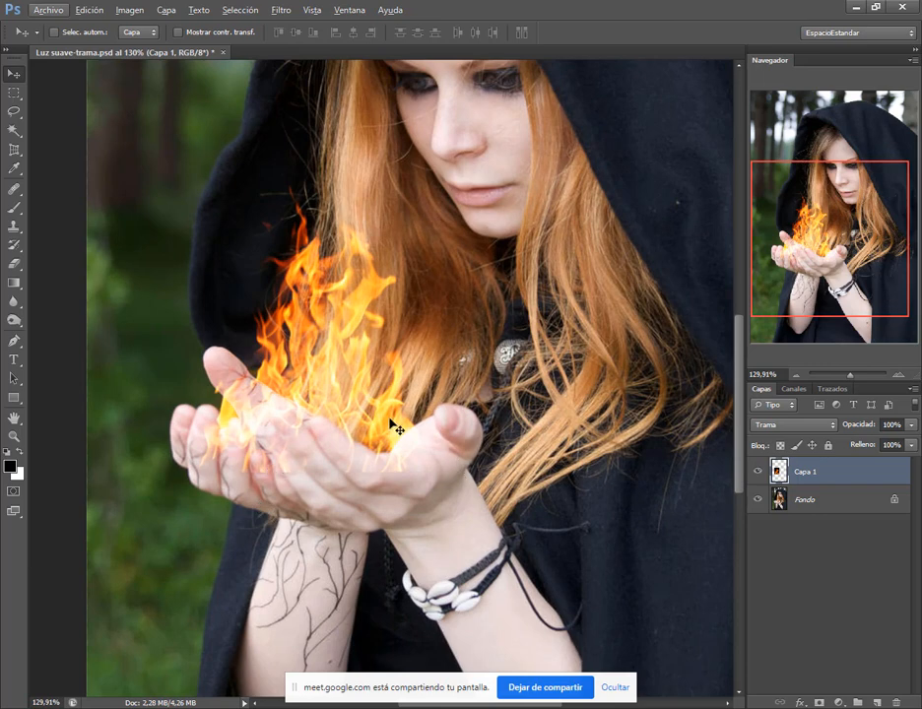
Nudge the flames slightly to the left over the hands and add a layer mask to Capa 1.
{"action": "mouse_move", "coordinate": [390, 422]}
{"action": "left_mouse_down"}
{"action": "mouse_move", "coordinate": [397, 407]}
{"action": "mouse_move", "coordinate": [383, 421]}
{"action": "left_mouse_up"}
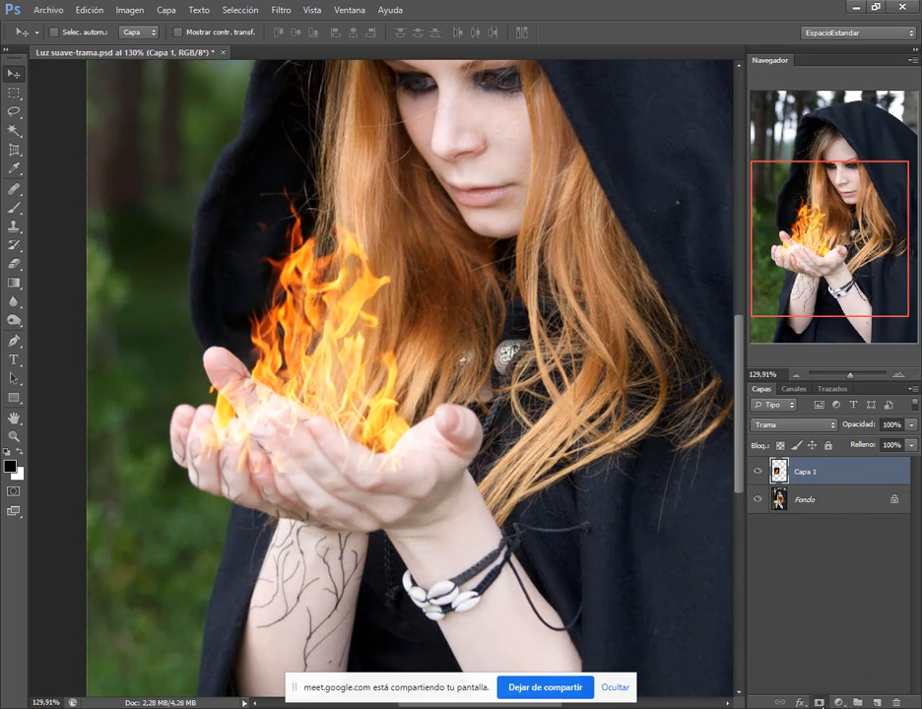
{"action": "left_click", "coordinate": [817, 701]}
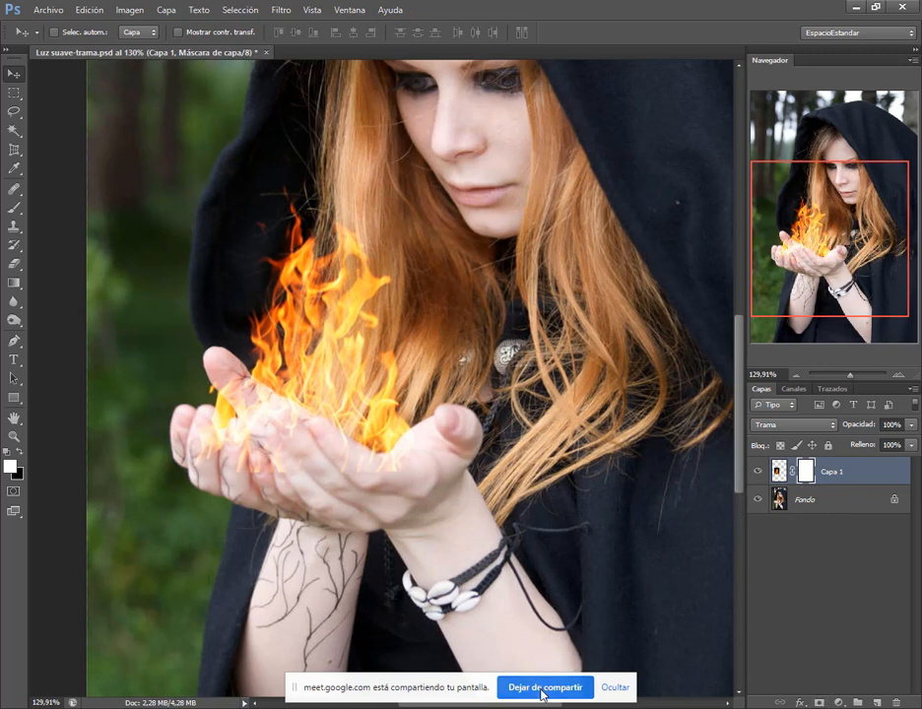
{"action": "left_click", "coordinate": [622, 689]}
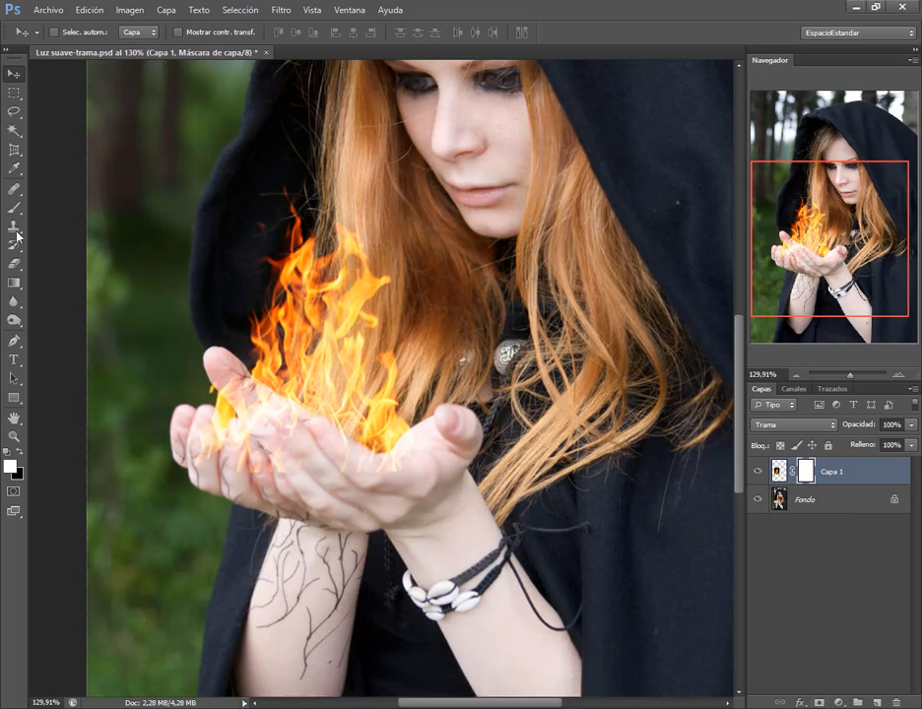
Erase the flames' lower edge over the fingers on Capa 1's mask with a soft 141 px Eraser at 0% hardness.
{"action": "left_click", "coordinate": [14, 263]}
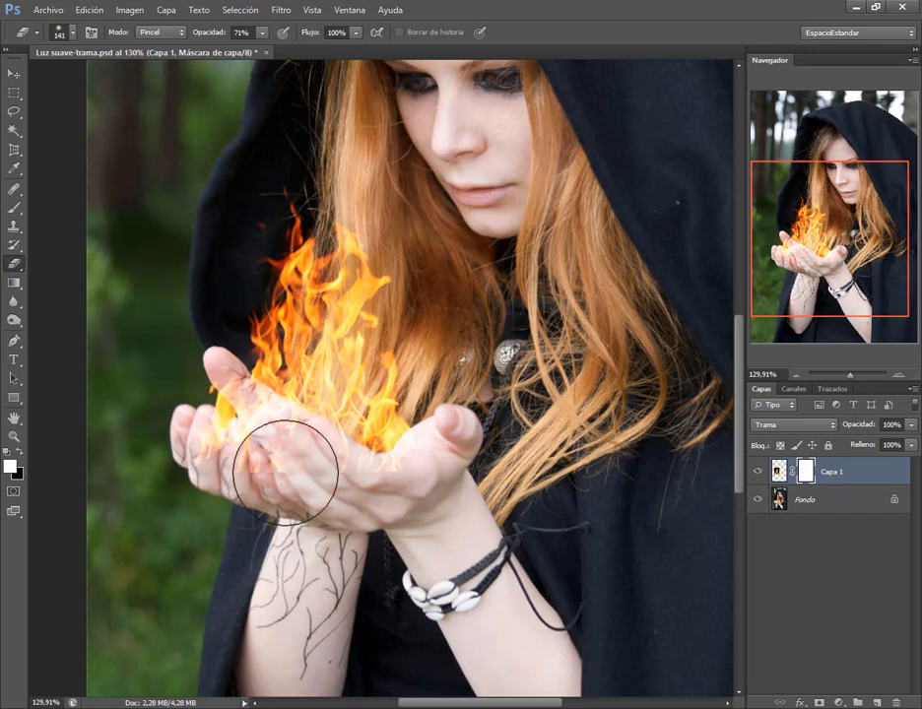
{"action": "right_click", "coordinate": [286, 472]}
{"action": "left_click", "coordinate": [305, 544]}
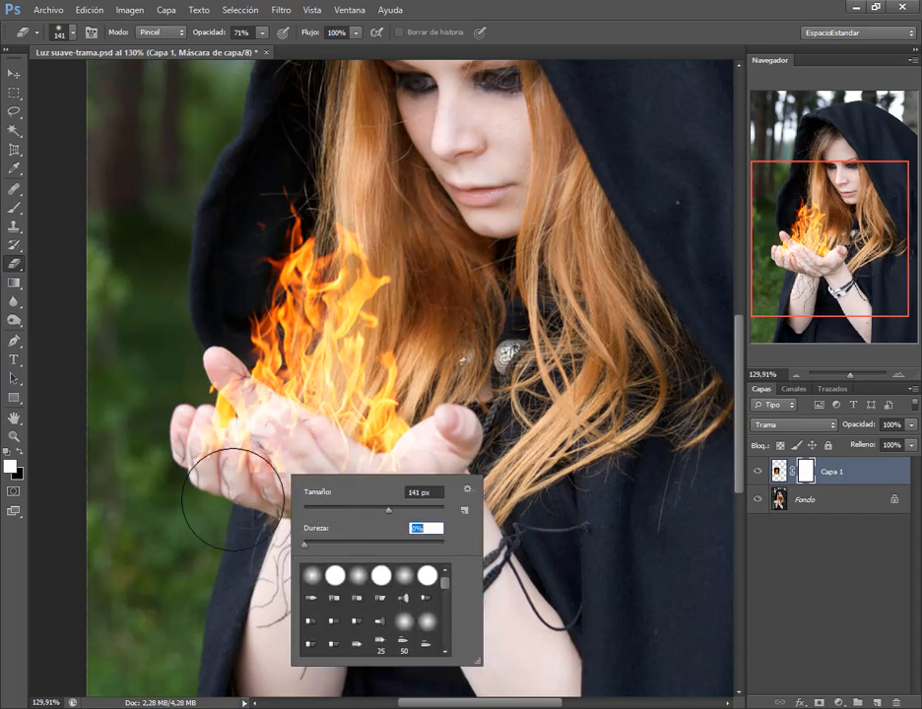
{"action": "mouse_move", "coordinate": [231, 490]}
{"action": "left_mouse_down"}
{"action": "mouse_move", "coordinate": [335, 520]}
{"action": "mouse_move", "coordinate": [295, 504]}
{"action": "left_mouse_up"}
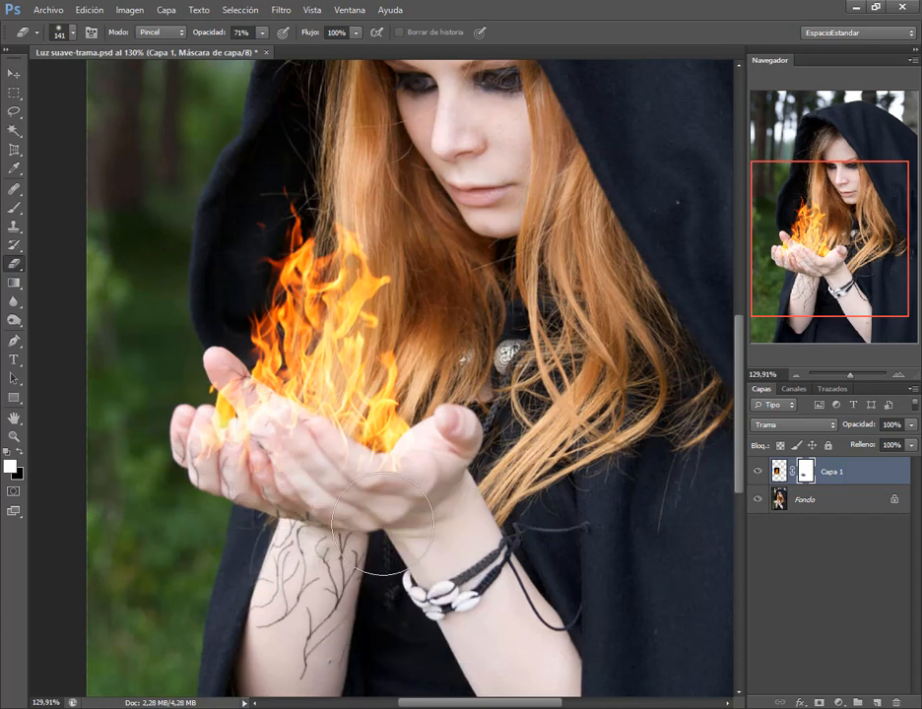
Clean the remaining flames off the palms and fingers on the mask with smaller 69 px and 31 px Eraser tips at 100% opacity.
{"action": "right_click", "coordinate": [387, 520]}
{"action": "left_click", "coordinate": [451, 552]}
{"action": "left_click_drag", "start_coordinate": [391, 486], "coordinate": [367, 497]}
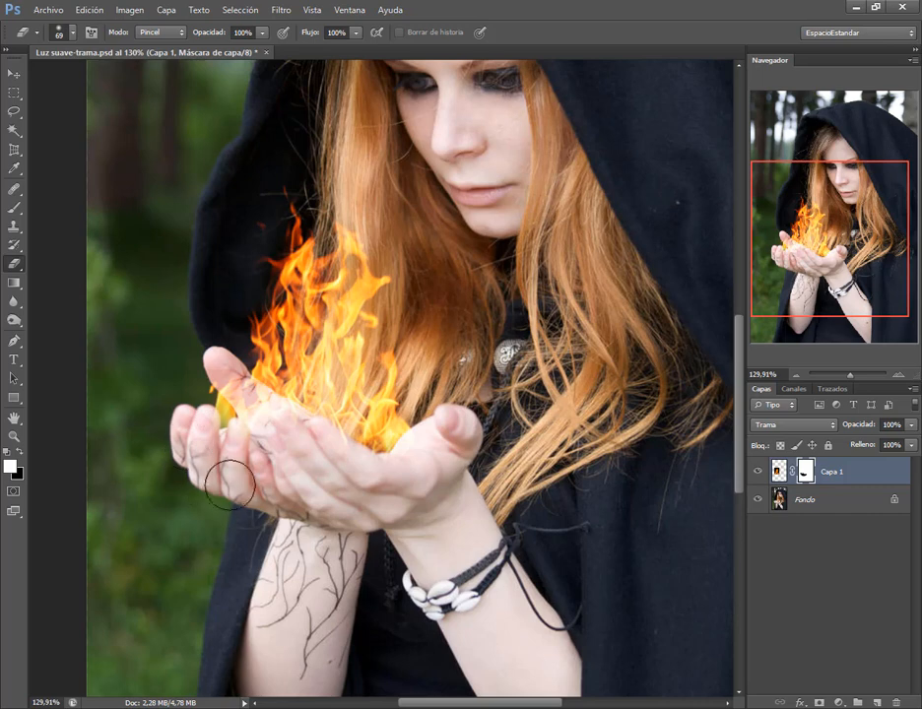
{"action": "right_click", "coordinate": [299, 462], "text": "alt"}
{"action": "left_click_drag", "start_coordinate": [299, 463], "coordinate": [282, 461]}
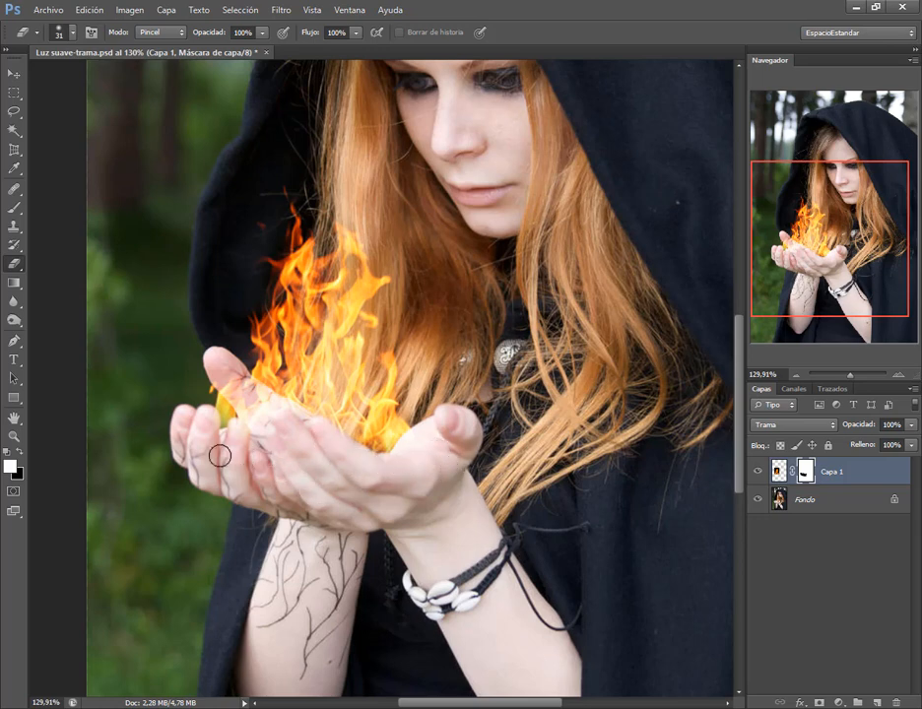
{"action": "scroll", "coordinate": [472, 434], "scroll_direction": "down", "scroll_amount": 3}
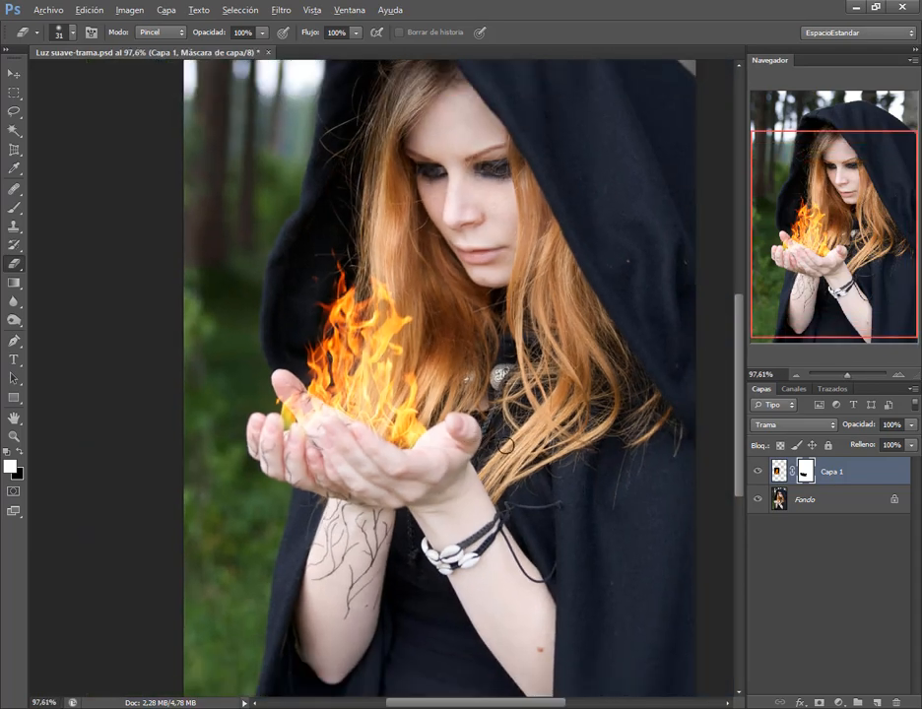
{"action": "scroll", "coordinate": [505, 446], "scroll_direction": "down", "scroll_amount": 2}
Create a new empty layer between the Fondo background and the flame layer Capa 1.
{"action": "left_click", "coordinate": [14, 72]}
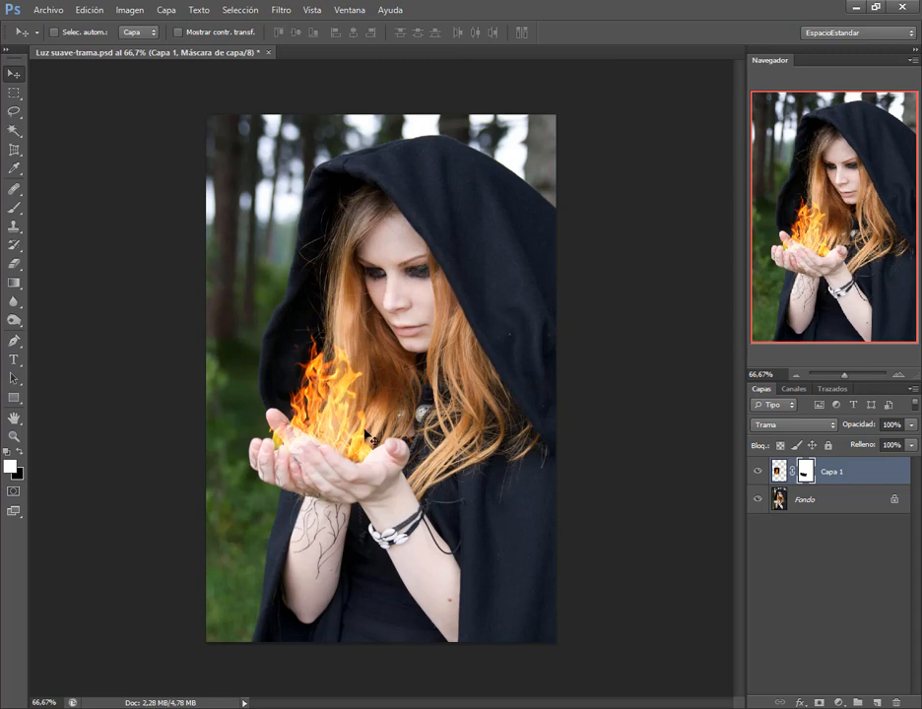
{"action": "left_click", "coordinate": [818, 510]}
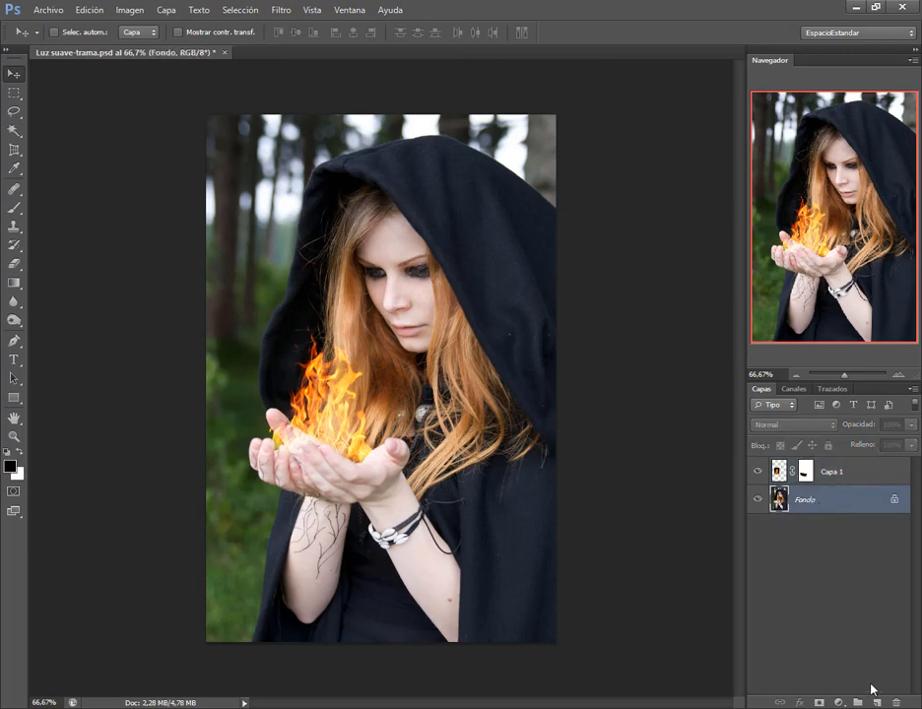
{"action": "left_click", "coordinate": [877, 702]}
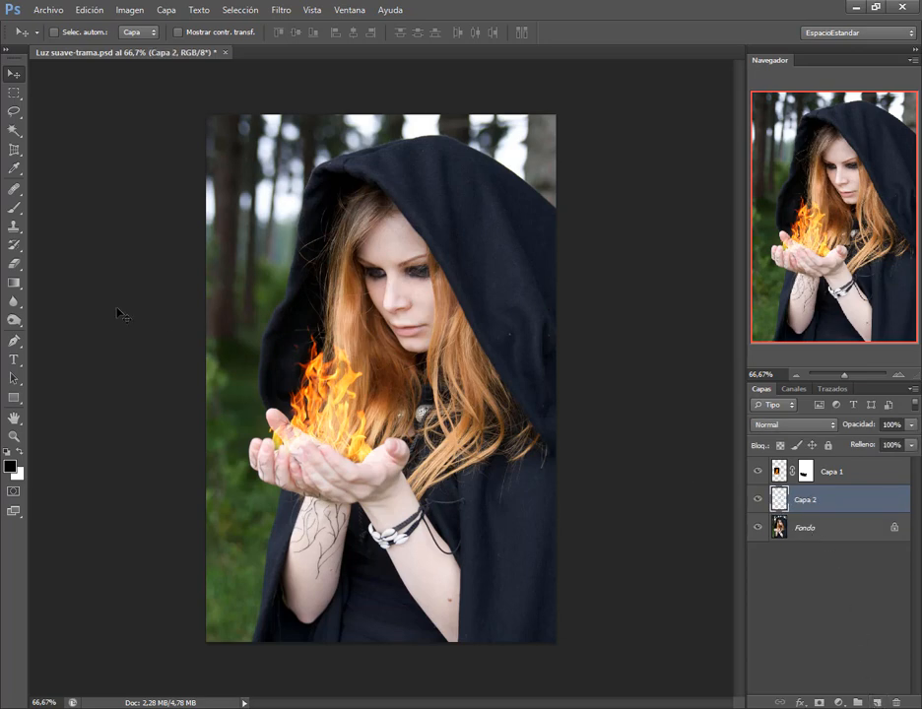
Set up the Brush with a size of 106 px and a very low hardness for soft edges.
{"action": "left_click", "coordinate": [14, 207]}
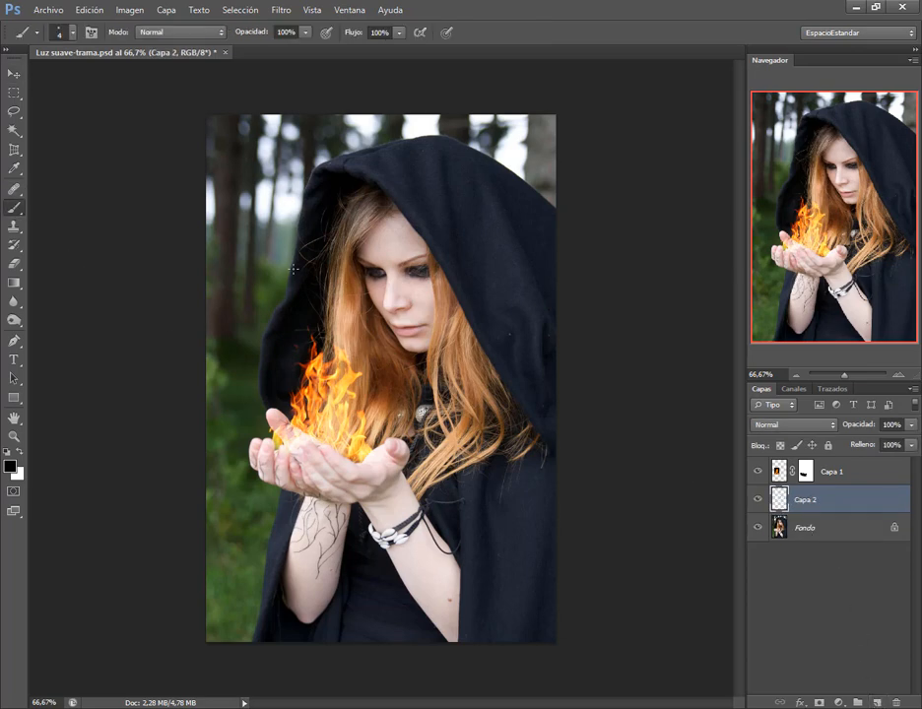
{"action": "right_click", "coordinate": [368, 301]}
{"action": "left_click", "coordinate": [453, 329]}
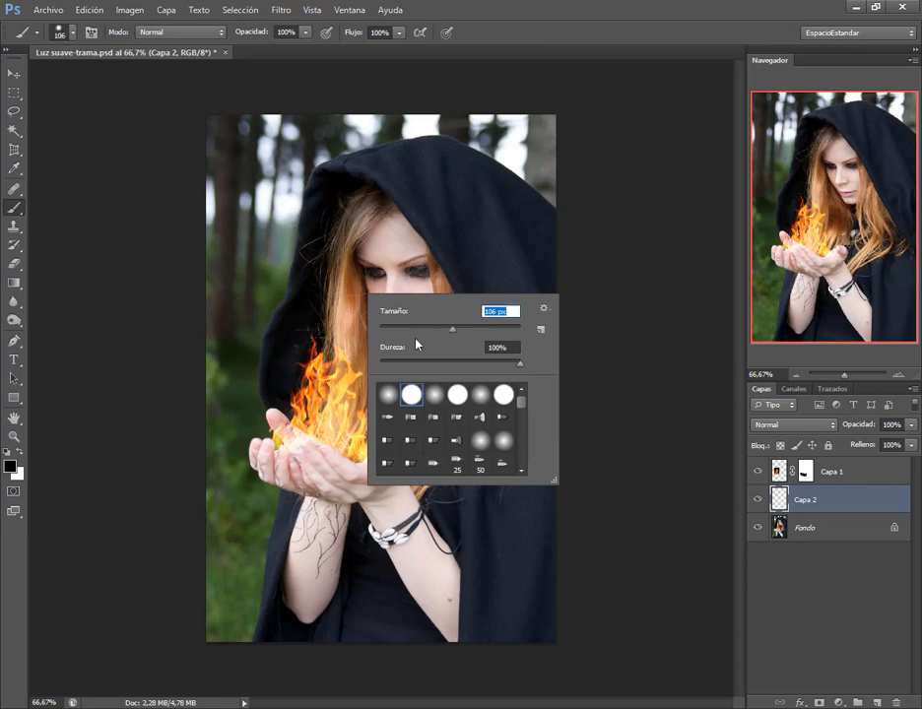
{"action": "left_click", "coordinate": [380, 366]}
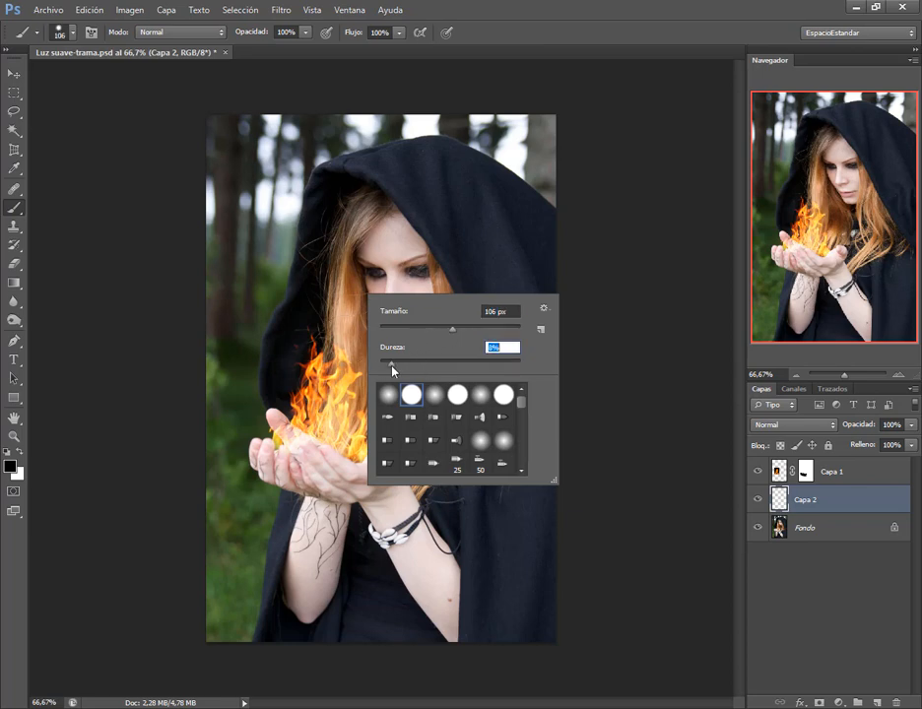
{"action": "left_click_drag", "start_coordinate": [392, 367], "coordinate": [388, 367]}
{"action": "key", "text": "Return"}
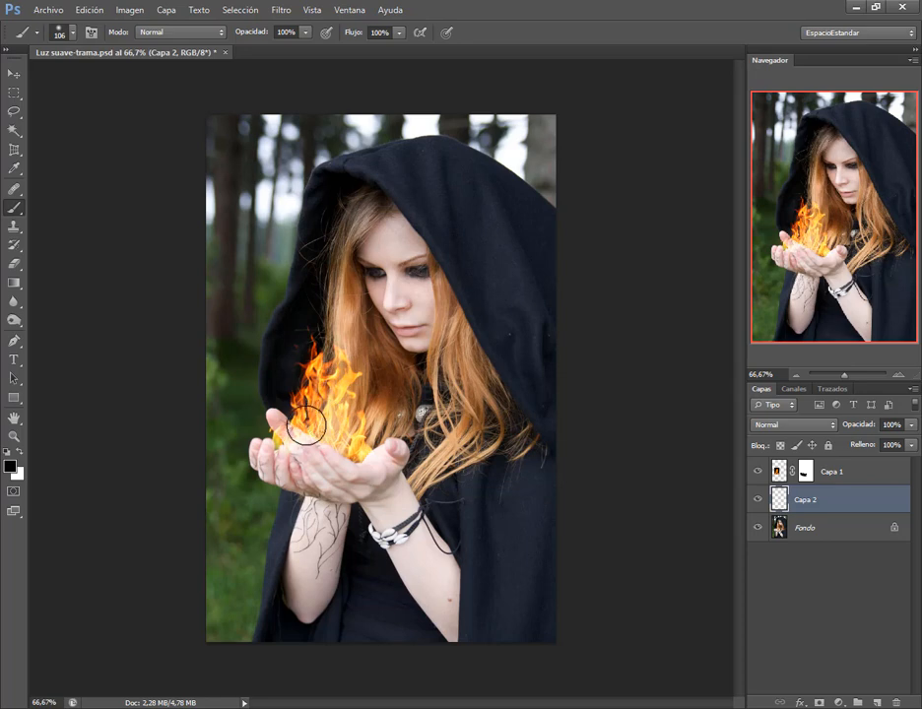
Set the foreground colour to the orange-yellow ffc600 and return to the Brush.
{"action": "left_click", "coordinate": [10, 465]}
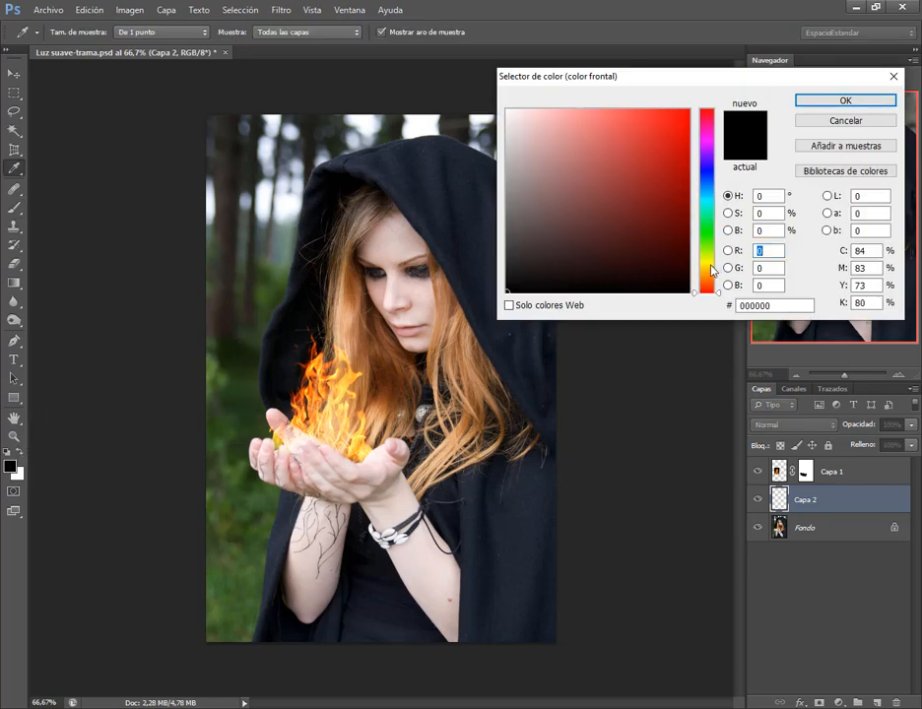
{"action": "left_click_drag", "start_coordinate": [713, 271], "coordinate": [719, 275]}
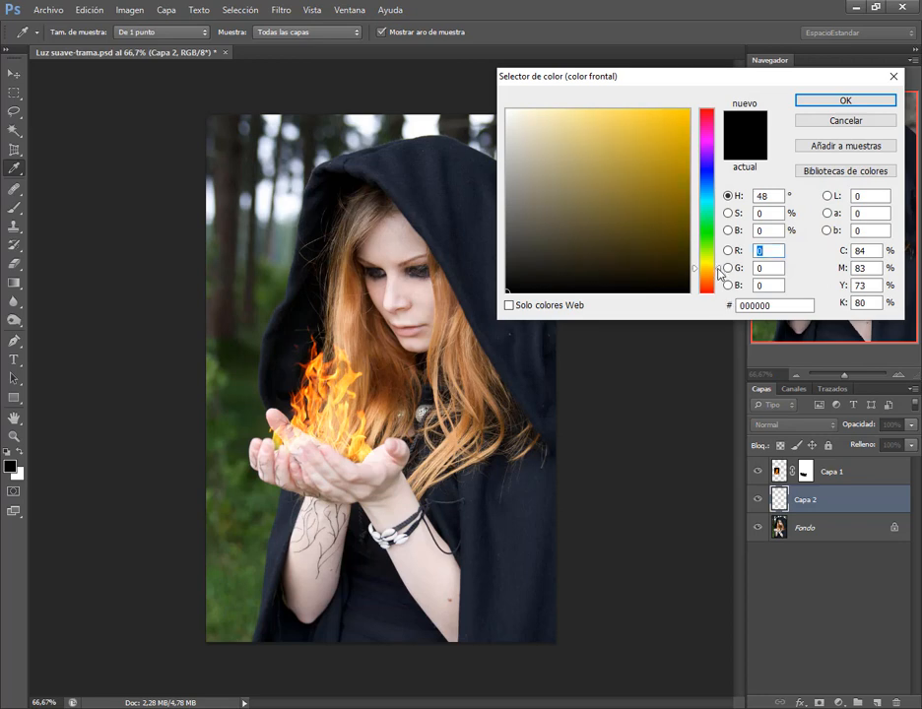
{"action": "left_click", "coordinate": [687, 112]}
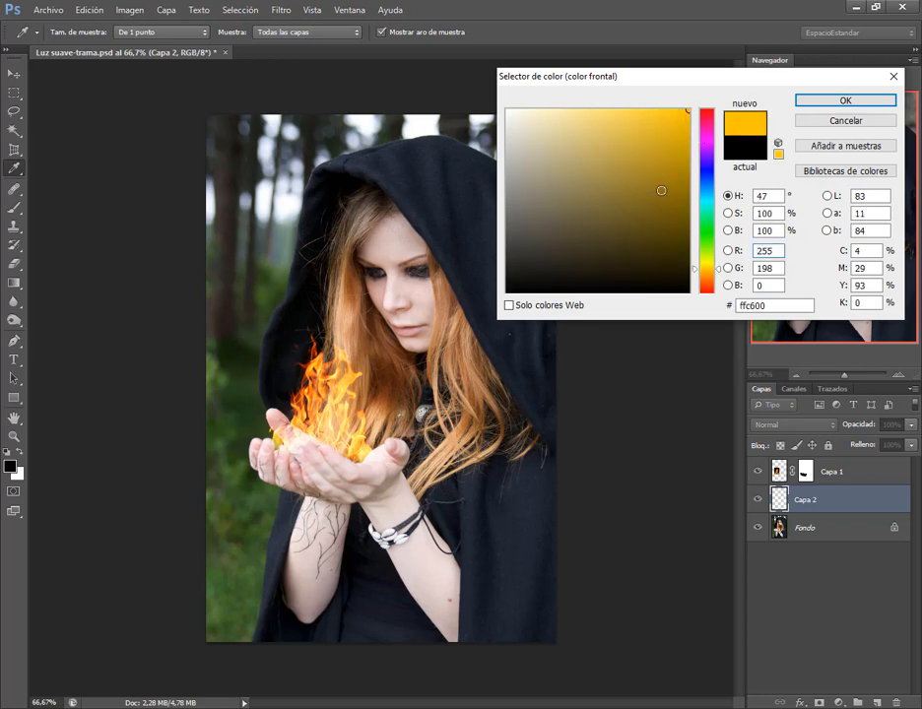
{"action": "left_click", "coordinate": [844, 100]}
{"action": "key", "text": "b"}
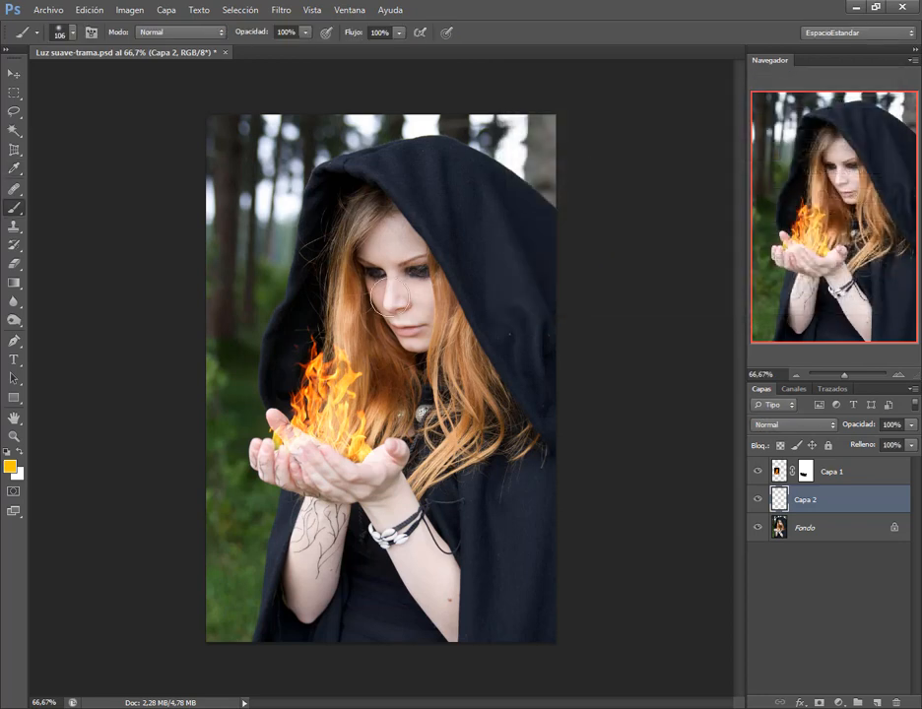
Paint soft yellow over the hands, the hair beside the flames and the cheek and chin on Capa 2, then compare with the layer hidden.
{"action": "scroll", "coordinate": [354, 471], "scroll_direction": "up", "scroll_amount": 3, "text": "alt"}
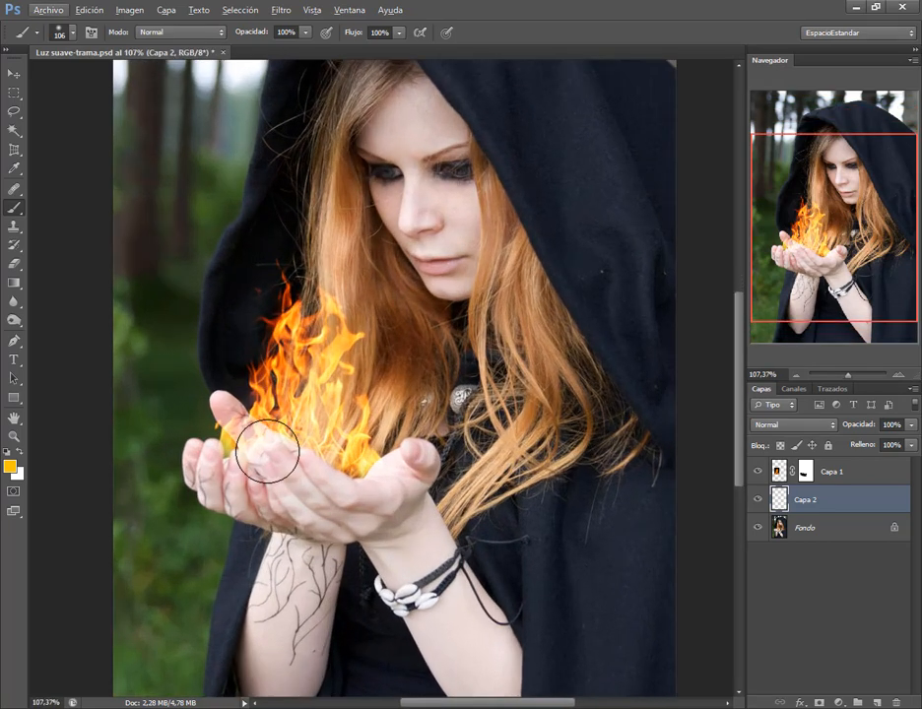
{"action": "mouse_move", "coordinate": [237, 428]}
{"action": "left_mouse_down"}
{"action": "mouse_move", "coordinate": [238, 418]}
{"action": "mouse_move", "coordinate": [244, 433]}
{"action": "mouse_move", "coordinate": [226, 408]}
{"action": "mouse_move", "coordinate": [251, 436]}
{"action": "mouse_move", "coordinate": [228, 436]}
{"action": "mouse_move", "coordinate": [261, 436]}
{"action": "mouse_move", "coordinate": [247, 446]}
{"action": "mouse_move", "coordinate": [268, 434]}
{"action": "mouse_move", "coordinate": [253, 469]}
{"action": "mouse_move", "coordinate": [304, 446]}
{"action": "mouse_move", "coordinate": [391, 442]}
{"action": "mouse_move", "coordinate": [394, 456]}
{"action": "mouse_move", "coordinate": [407, 438]}
{"action": "mouse_move", "coordinate": [336, 438]}
{"action": "mouse_move", "coordinate": [360, 436]}
{"action": "left_mouse_up"}
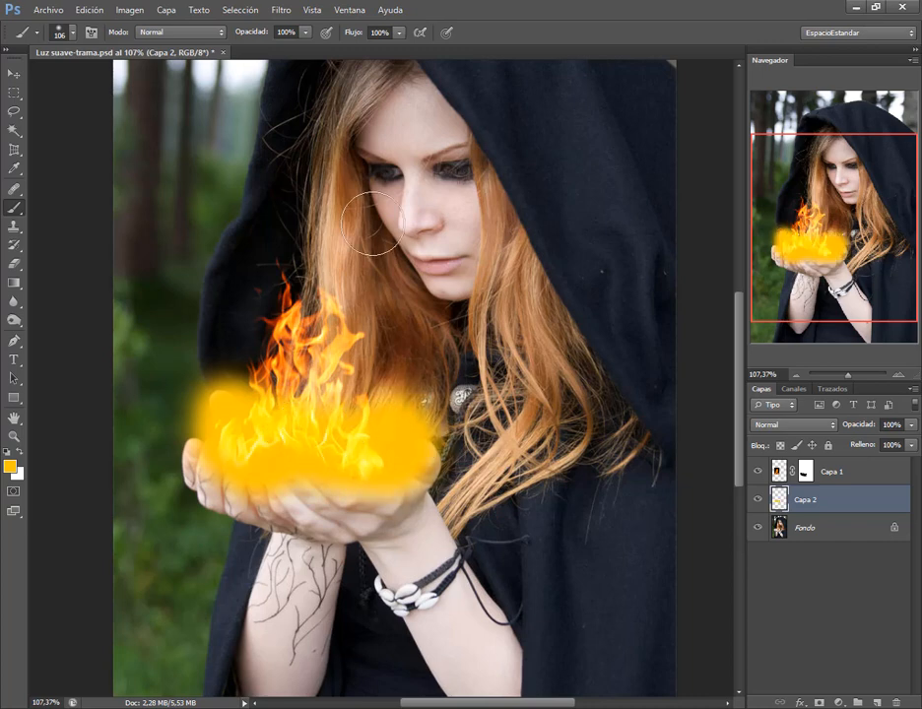
{"action": "mouse_move", "coordinate": [390, 232]}
{"action": "left_mouse_down"}
{"action": "mouse_move", "coordinate": [373, 231]}
{"action": "mouse_move", "coordinate": [369, 197]}
{"action": "mouse_move", "coordinate": [402, 268]}
{"action": "mouse_move", "coordinate": [440, 311]}
{"action": "mouse_move", "coordinate": [463, 305]}
{"action": "mouse_move", "coordinate": [412, 313]}
{"action": "mouse_move", "coordinate": [378, 277]}
{"action": "mouse_move", "coordinate": [370, 252]}
{"action": "mouse_move", "coordinate": [365, 284]}
{"action": "left_mouse_up"}
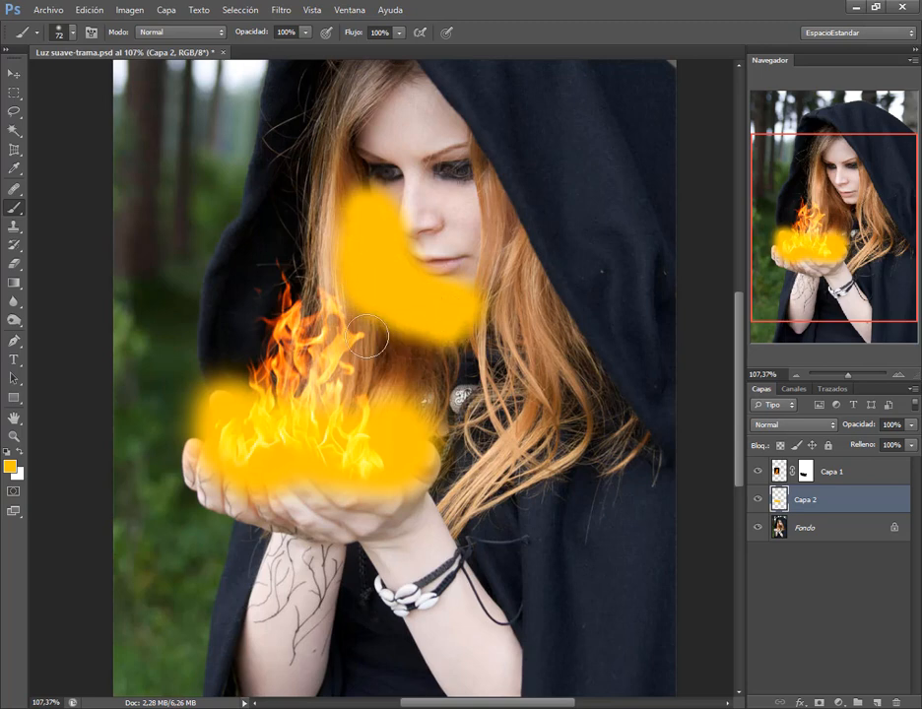
{"action": "mouse_move", "coordinate": [366, 337]}
{"action": "left_mouse_down"}
{"action": "mouse_move", "coordinate": [363, 392]}
{"action": "mouse_move", "coordinate": [400, 322]}
{"action": "mouse_move", "coordinate": [404, 399]}
{"action": "mouse_move", "coordinate": [423, 323]}
{"action": "mouse_move", "coordinate": [399, 392]}
{"action": "left_mouse_up"}
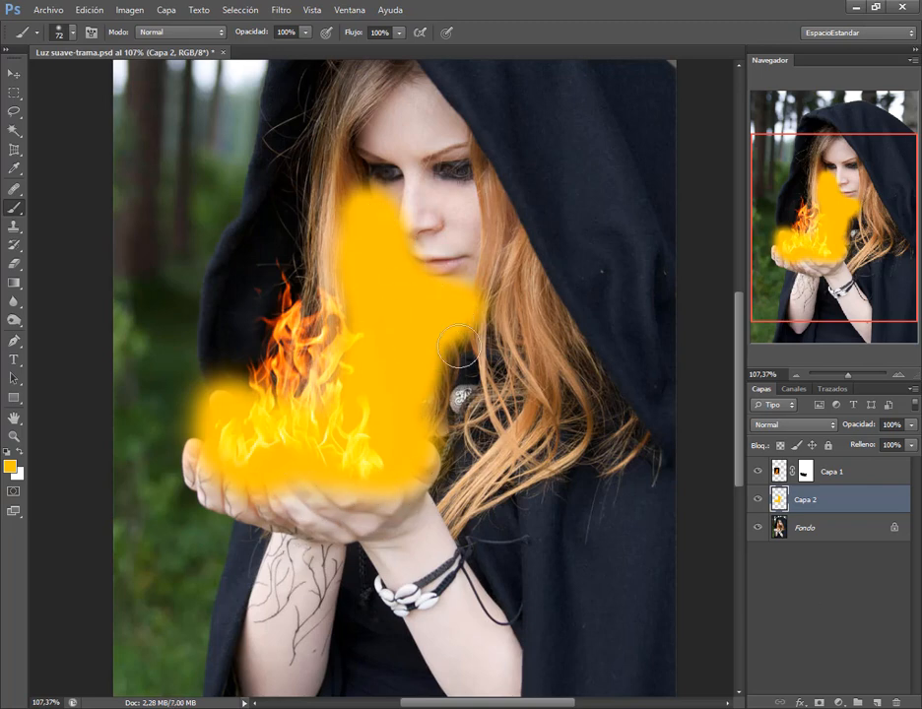
{"action": "scroll", "coordinate": [458, 344], "scroll_direction": "down", "scroll_amount": 2}
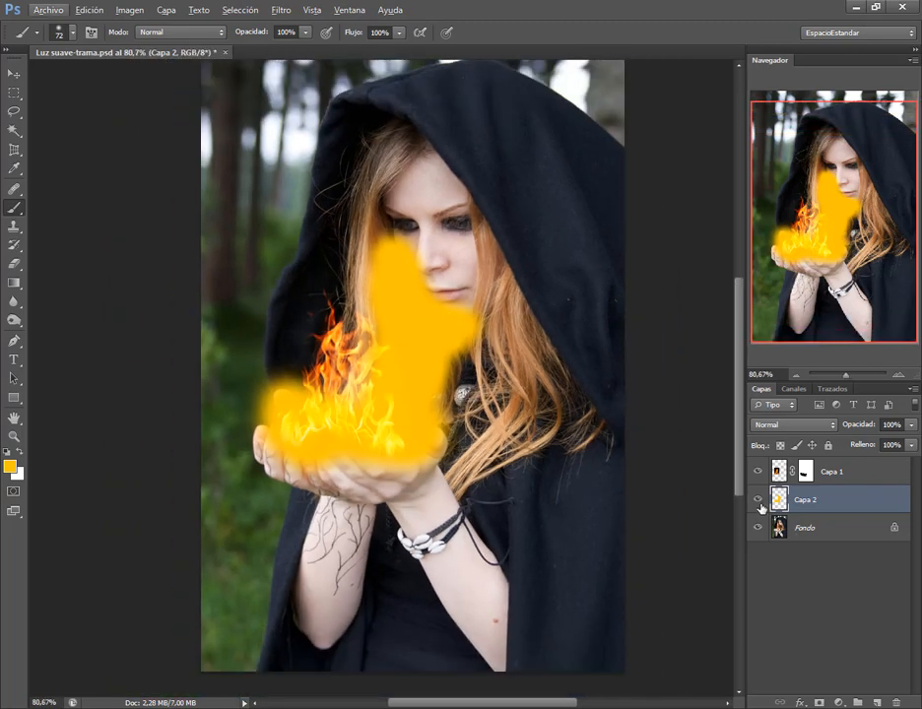
{"action": "left_click", "coordinate": [758, 500]}
{"action": "left_click", "coordinate": [758, 500]}
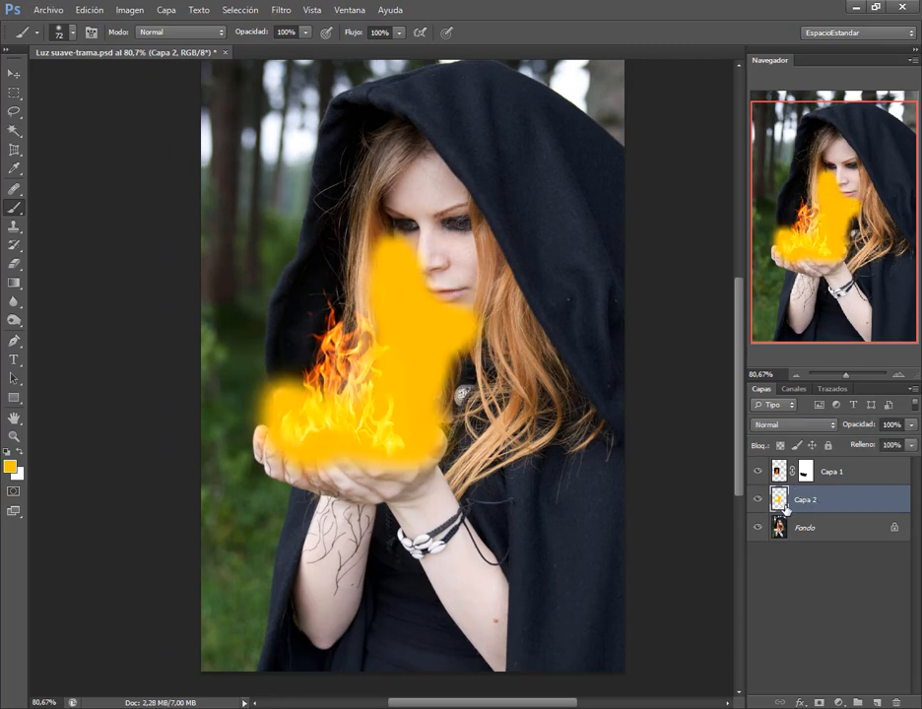
Set the blend mode of Capa 2 to Luz suave.
{"action": "left_click", "coordinate": [830, 426]}
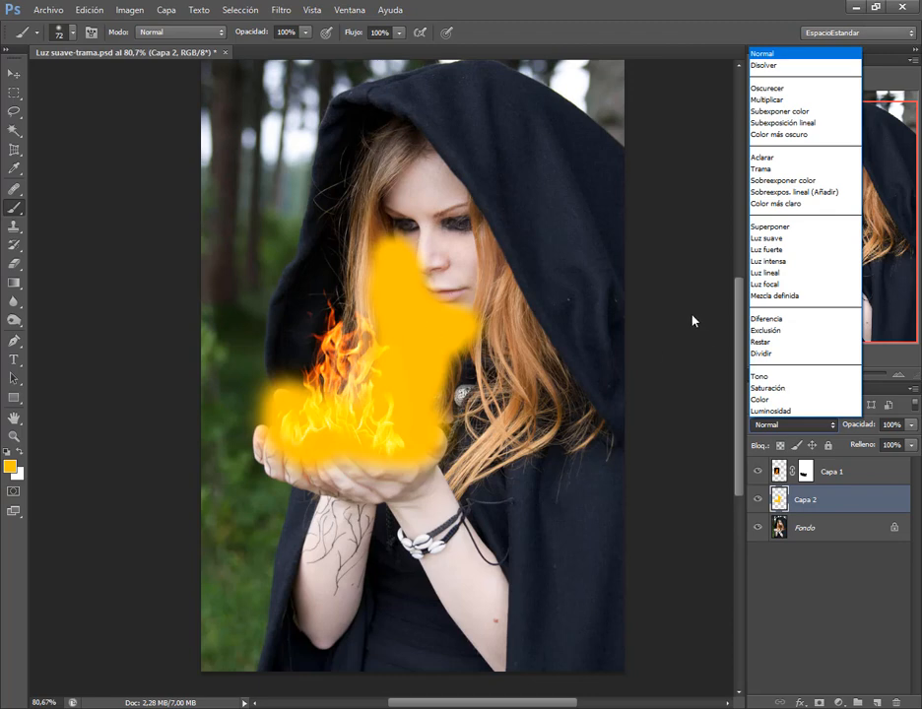
{"action": "key", "text": "ctrl+shift+d"}
{"action": "left_click_drag", "start_coordinate": [750, 219], "coordinate": [809, 301]}
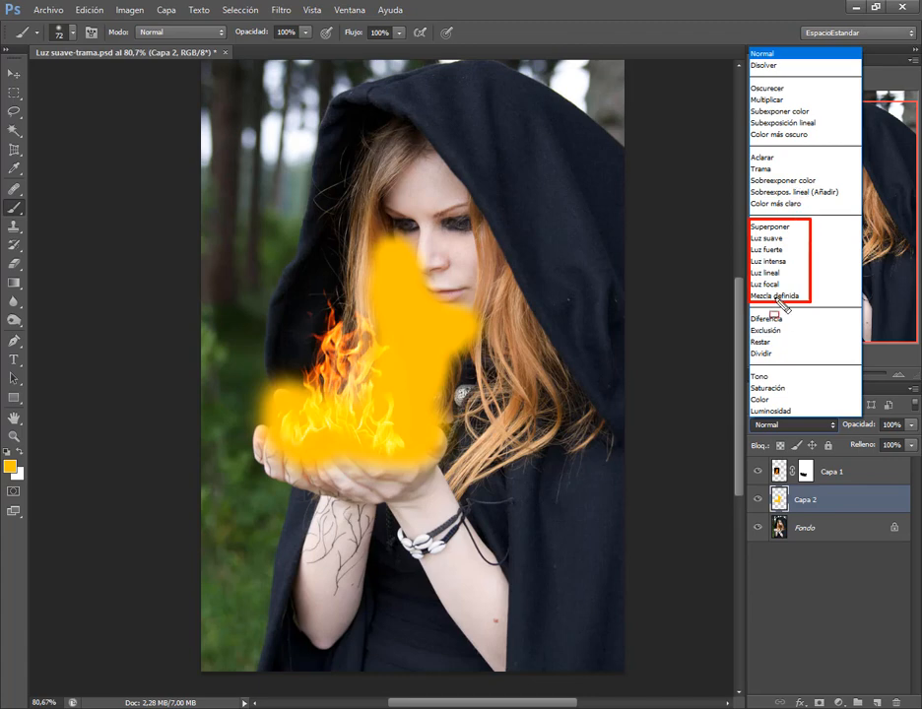
{"action": "key", "text": "Escape"}
{"action": "left_click", "coordinate": [793, 424]}
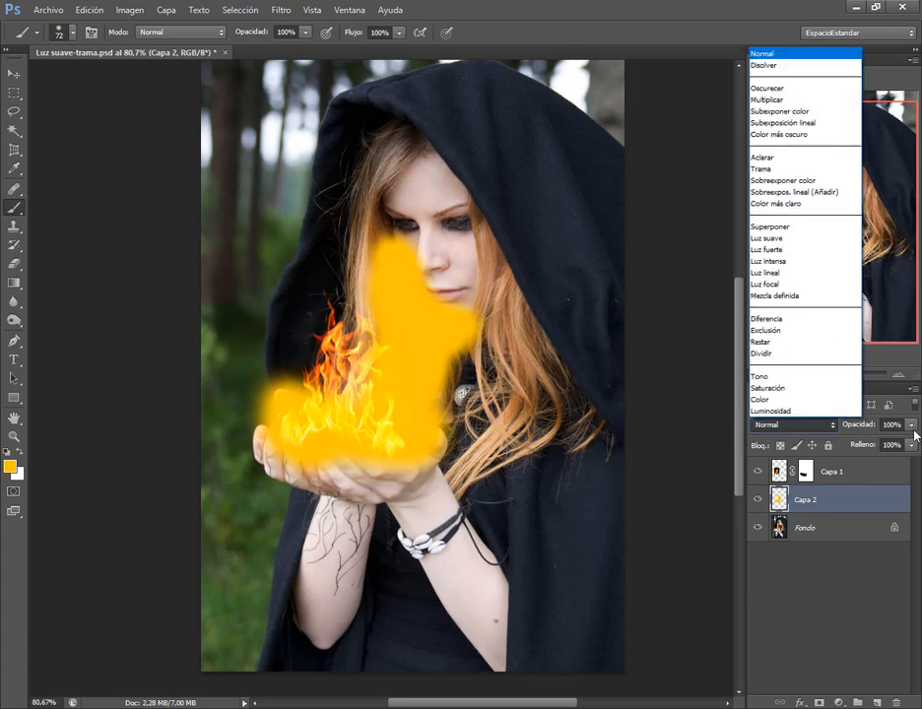
{"action": "left_click", "coordinate": [795, 238]}
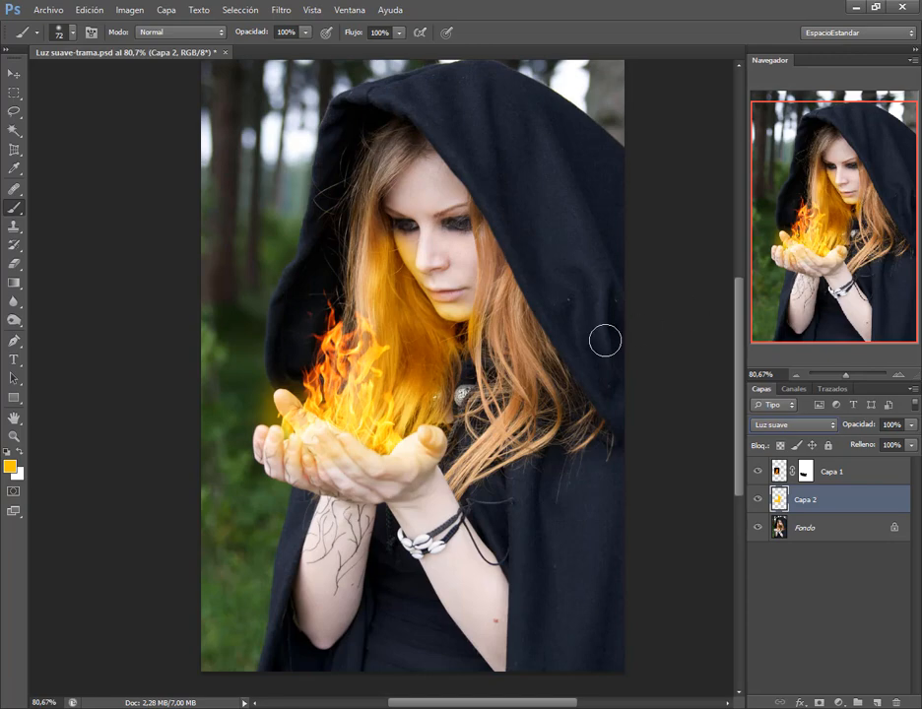
Inspect the glow on the face and hair up close and reduce the opacity of Capa 2 to 81%.
{"action": "left_click", "coordinate": [899, 376]}
{"action": "left_click", "coordinate": [899, 376]}
{"action": "left_click_drag", "start_coordinate": [829, 265], "coordinate": [832, 236]}
{"action": "mouse_move", "coordinate": [380, 277]}
{"action": "left_mouse_down"}
{"action": "mouse_move", "coordinate": [376, 261]}
{"action": "mouse_move", "coordinate": [384, 313]}
{"action": "mouse_move", "coordinate": [374, 410]}
{"action": "mouse_move", "coordinate": [374, 327]}
{"action": "left_mouse_up"}
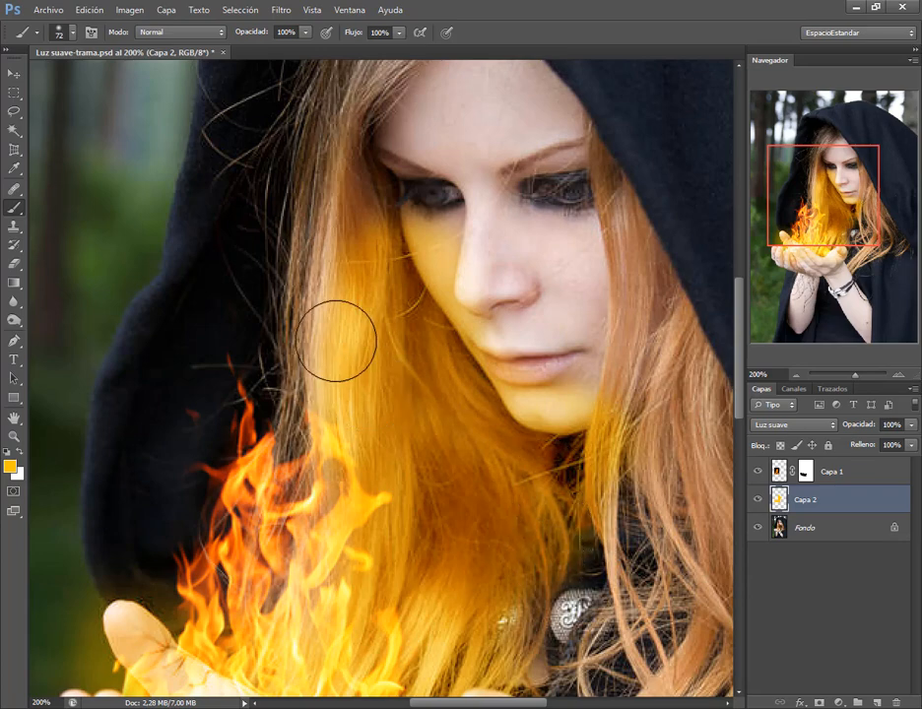
{"action": "left_click", "coordinate": [797, 376]}
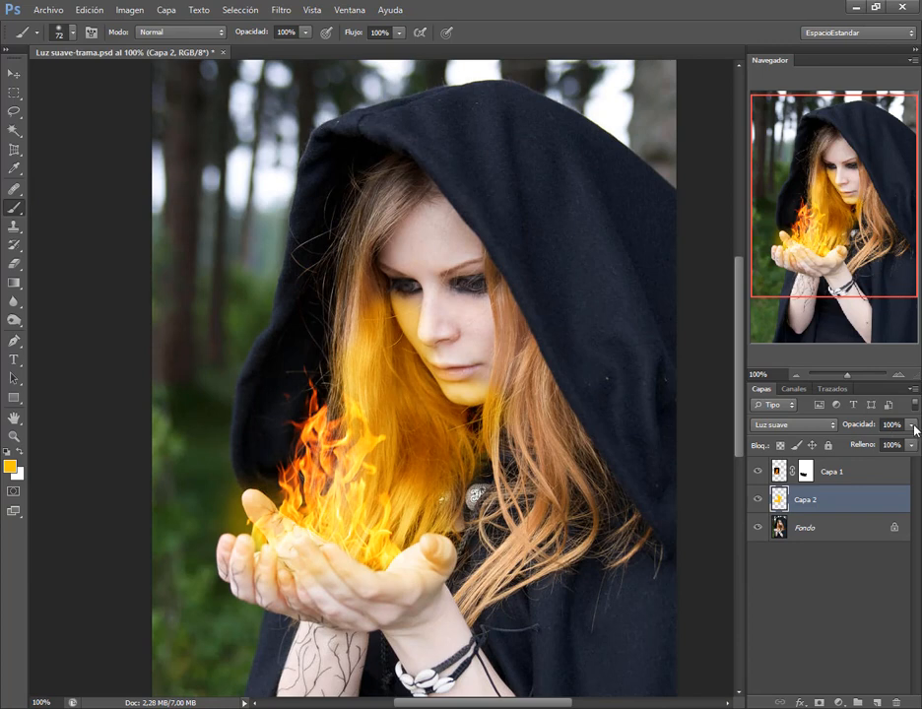
{"action": "left_click", "coordinate": [913, 424]}
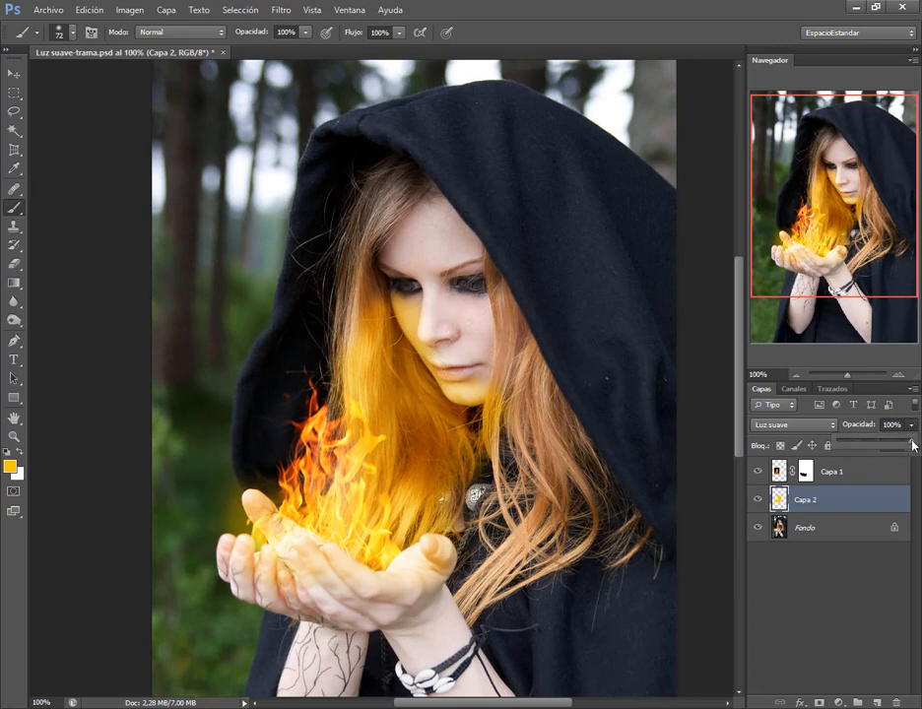
{"action": "left_click_drag", "start_coordinate": [897, 445], "coordinate": [892, 445]}
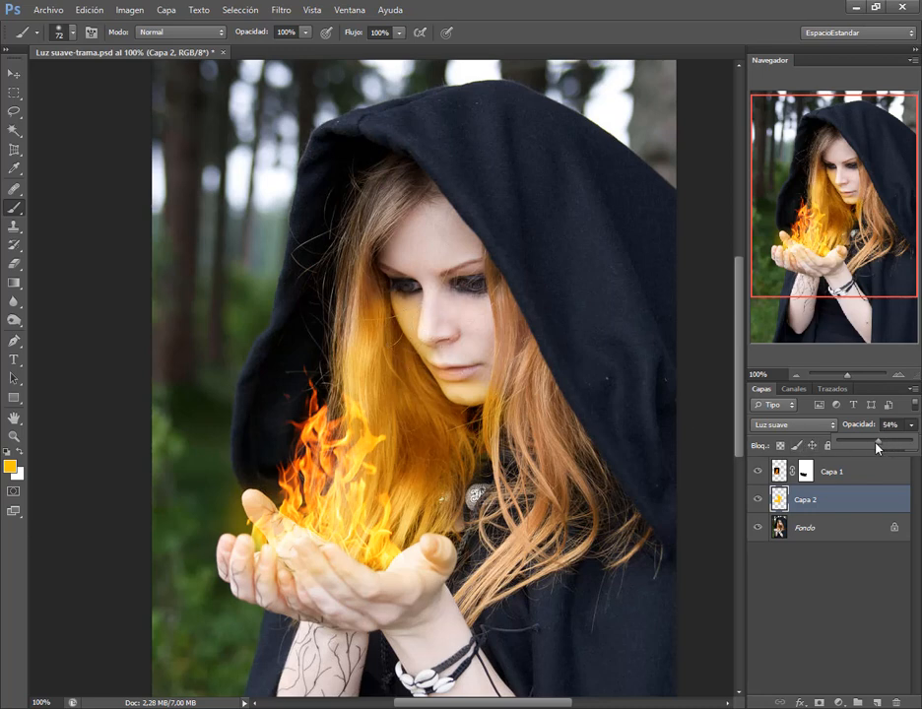
{"action": "left_click_drag", "start_coordinate": [877, 448], "coordinate": [873, 448]}
{"action": "left_click_drag", "start_coordinate": [892, 445], "coordinate": [920, 445]}
{"action": "left_click", "coordinate": [905, 410]}
Set the Eraser tip to 86 px for retouching the glow on Capa 2.
{"action": "left_click", "coordinate": [13, 264]}
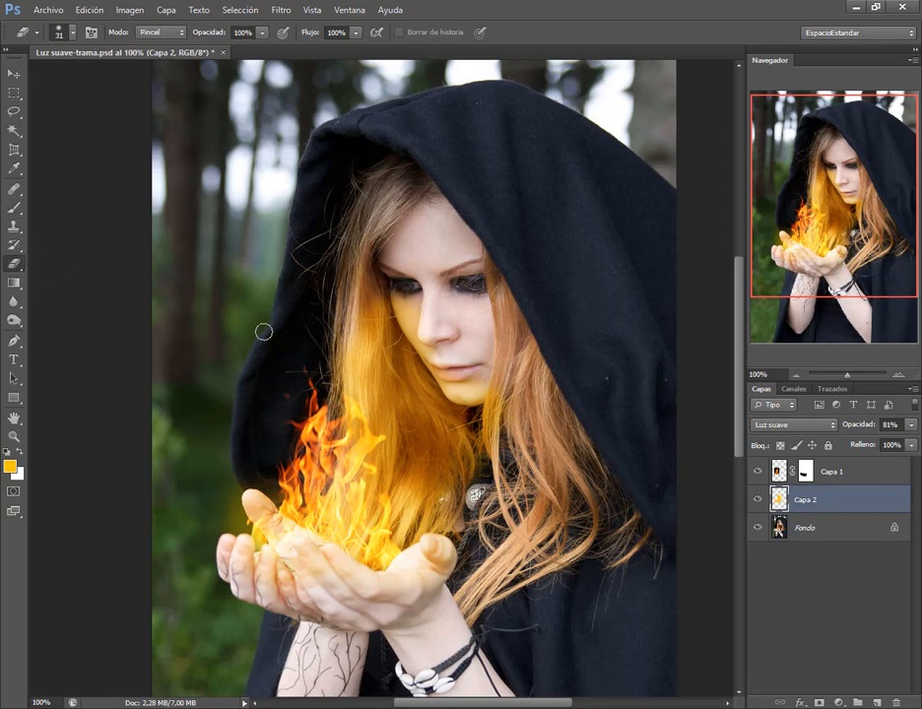
{"action": "right_click", "coordinate": [584, 365]}
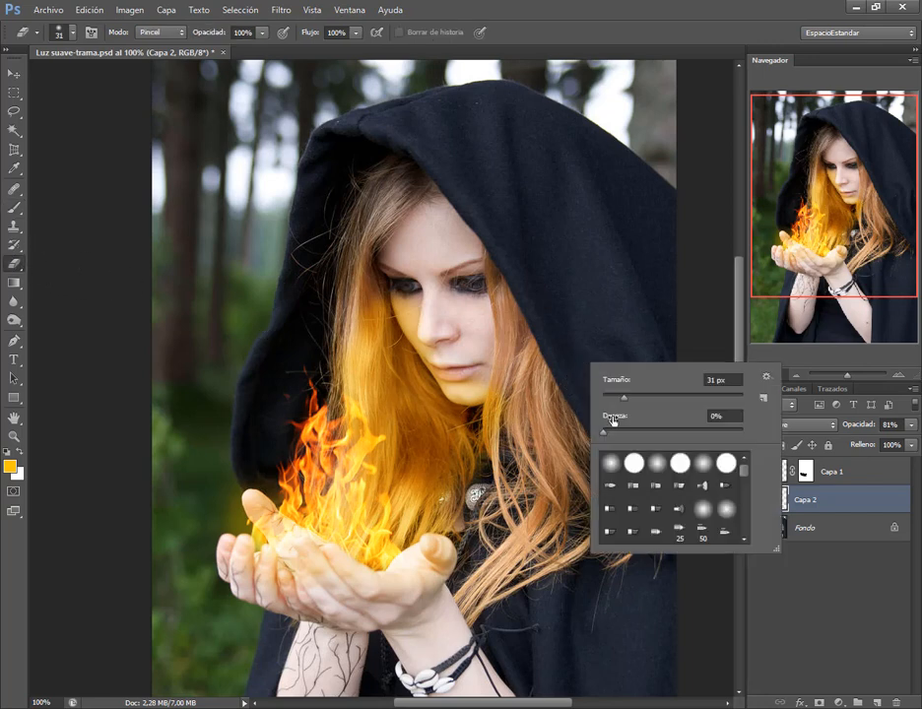
{"action": "left_click_drag", "start_coordinate": [631, 398], "coordinate": [646, 397]}
{"action": "type", "text": "86"}
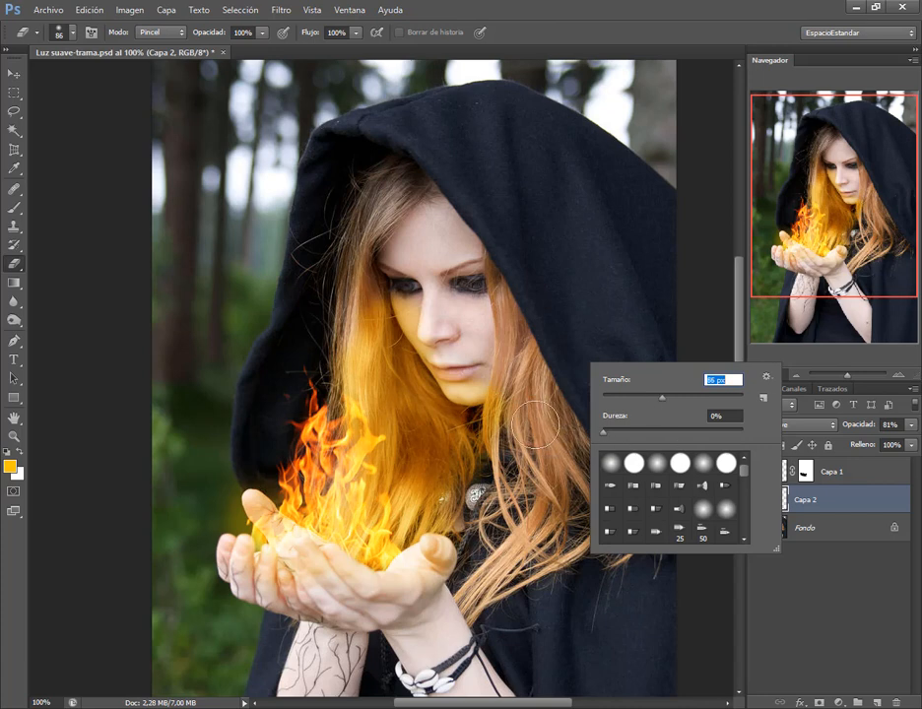
{"action": "key", "text": "Return"}
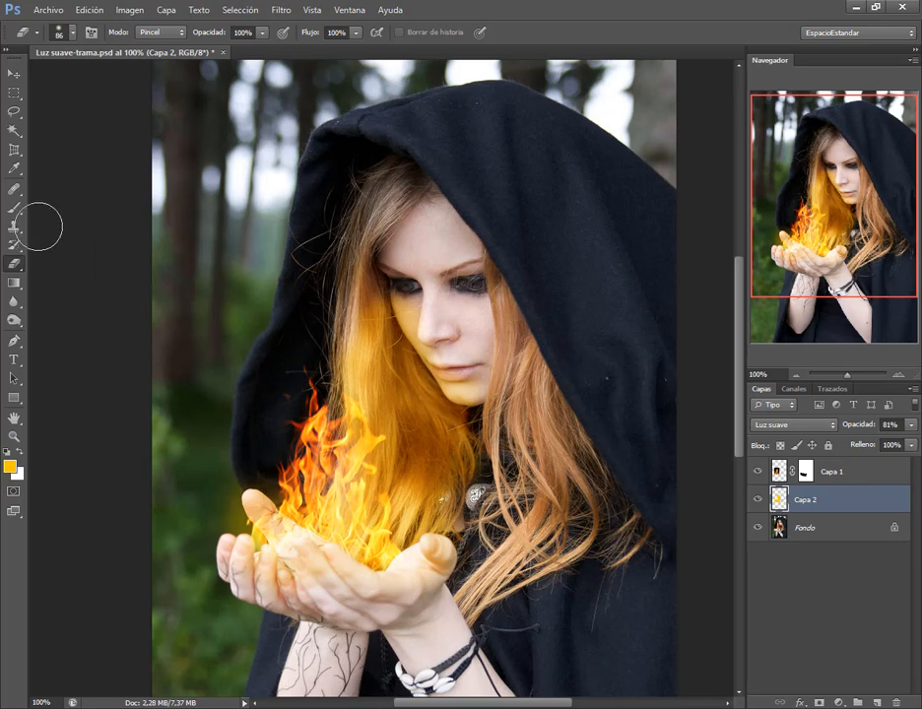
Try painting the yellow glow over the forearms on Capa 2 with a soft 88 px Brush.
{"action": "left_click", "coordinate": [14, 207]}
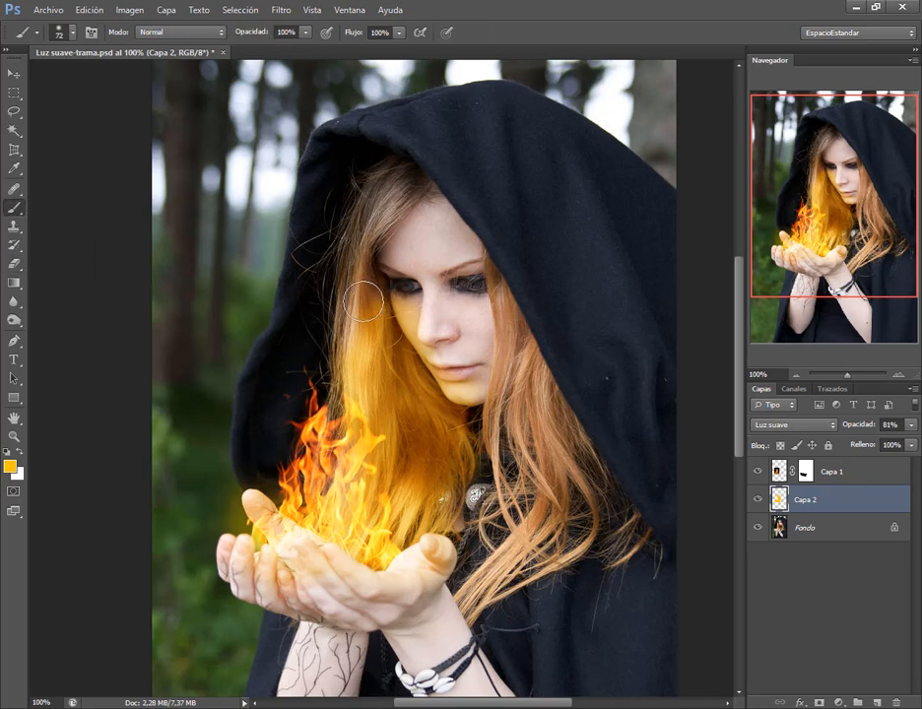
{"action": "right_click", "coordinate": [389, 468]}
{"action": "left_click", "coordinate": [469, 500]}
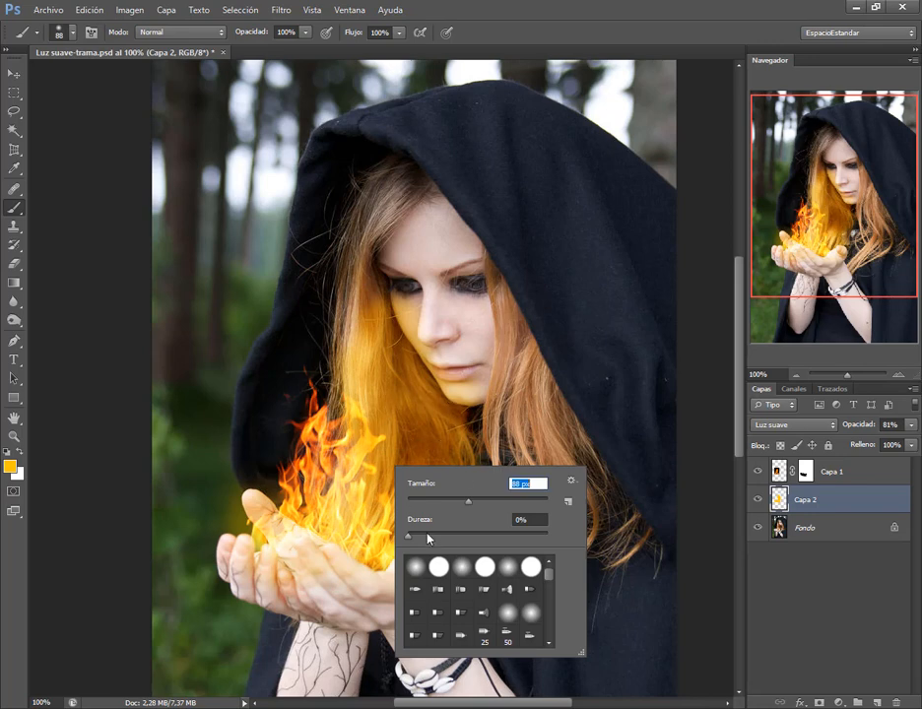
{"action": "left_click_drag", "start_coordinate": [303, 654], "coordinate": [341, 628]}
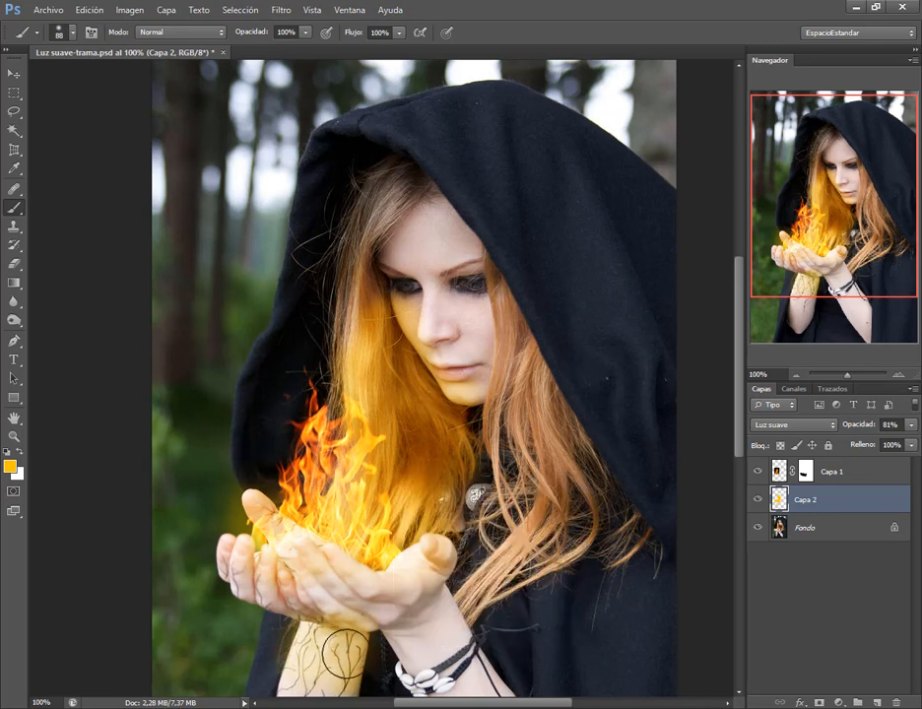
{"action": "scroll", "coordinate": [338, 655], "scroll_direction": "down", "scroll_amount": 3}
{"action": "scroll", "coordinate": [338, 655], "scroll_direction": "down", "scroll_amount": 2}
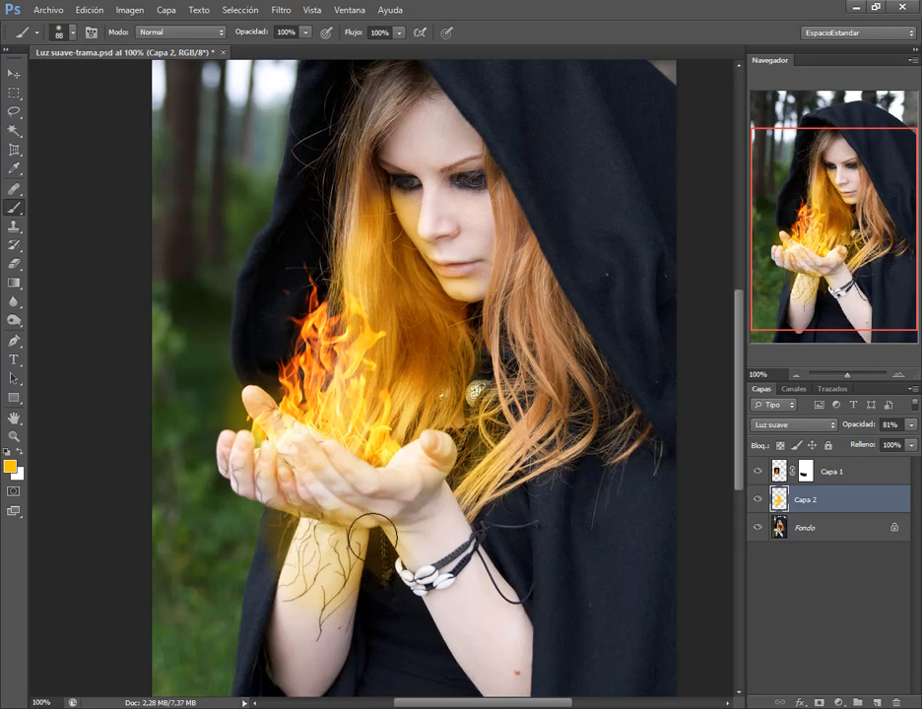
{"action": "scroll", "coordinate": [432, 432], "scroll_direction": "down", "scroll_amount": 2}
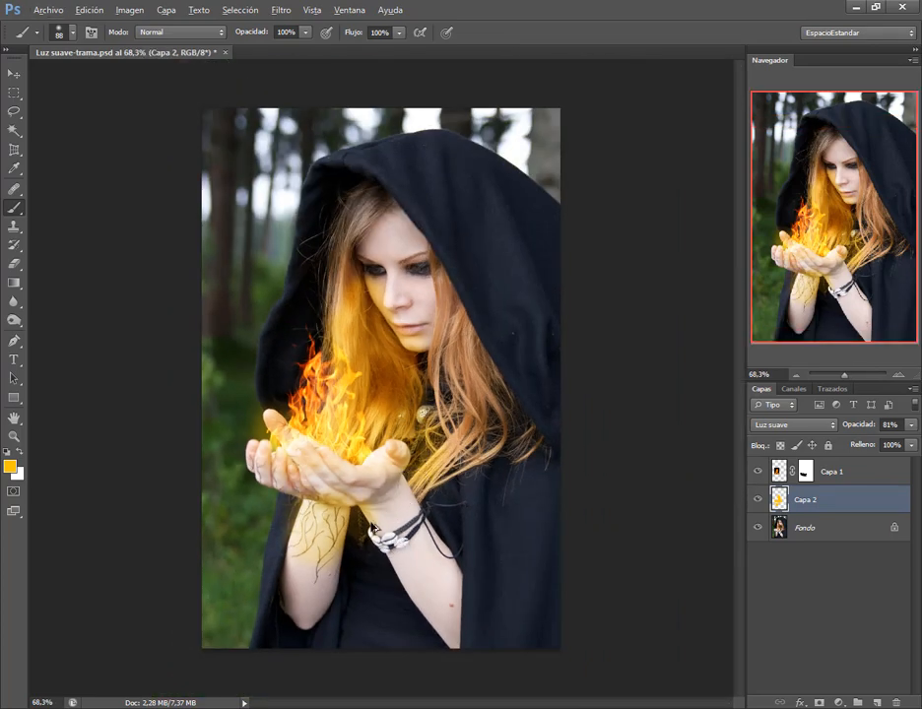
Undo the yellow forearm strokes on Capa 2.
{"action": "key", "text": "ctrl+alt+z"}
{"action": "key", "text": "ctrl+alt+z"}
{"action": "key", "text": "ctrl+alt+z"}
{"action": "key", "text": "ctrl+alt+z"}
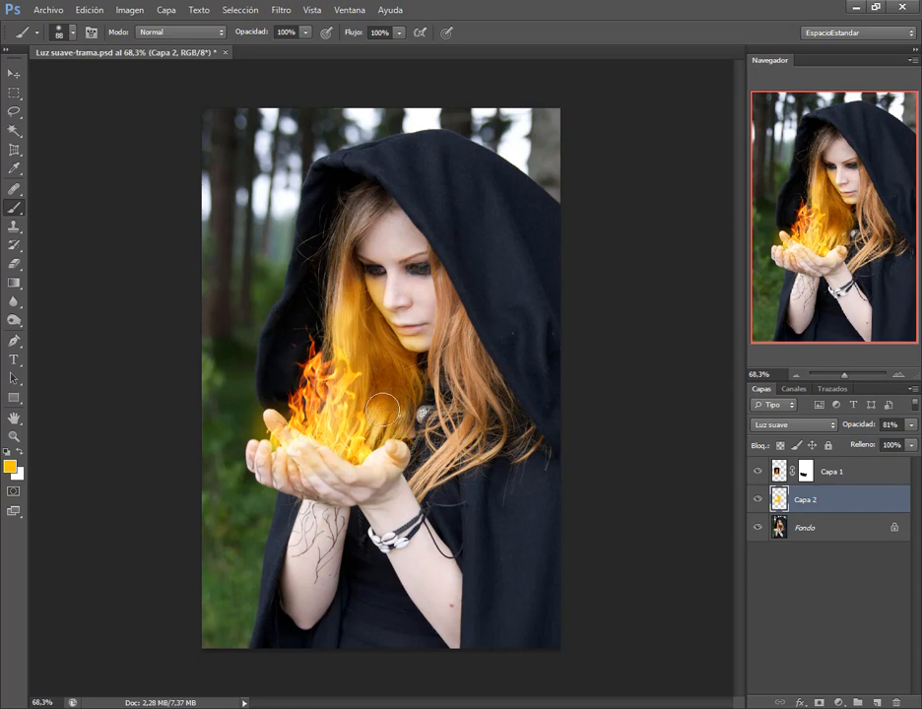
Add a new layer above Capa 2 and set its blend mode to Luz suave.
{"action": "left_click", "coordinate": [875, 701]}
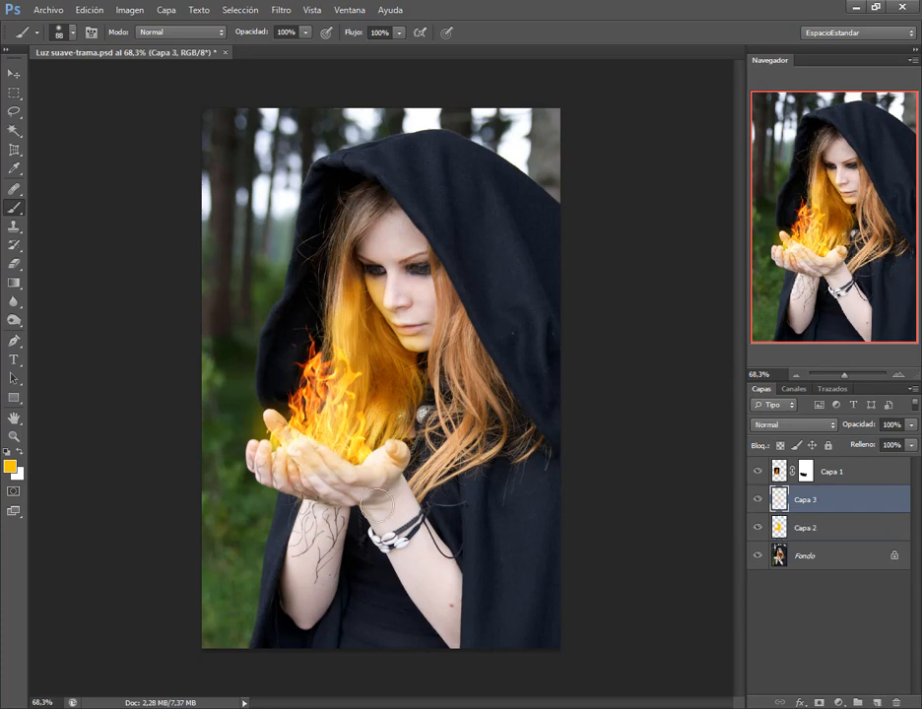
{"action": "left_click", "coordinate": [776, 434]}
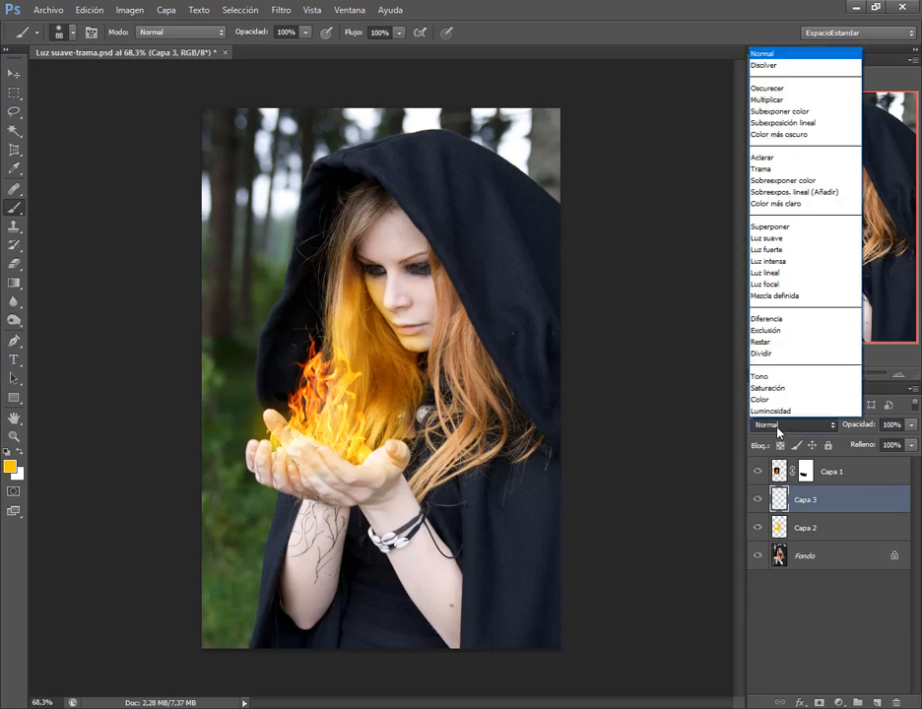
{"action": "left_click", "coordinate": [783, 240]}
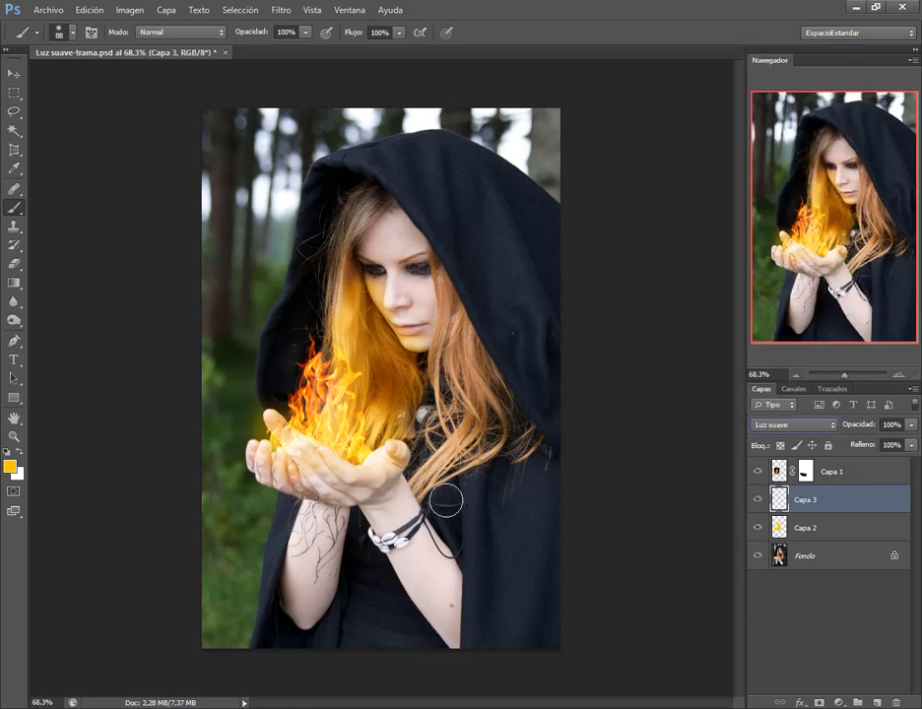
Paint yellow glow over the hands and forearms on Capa 3 with a soft 135 px Brush.
{"action": "right_click", "coordinate": [327, 483]}
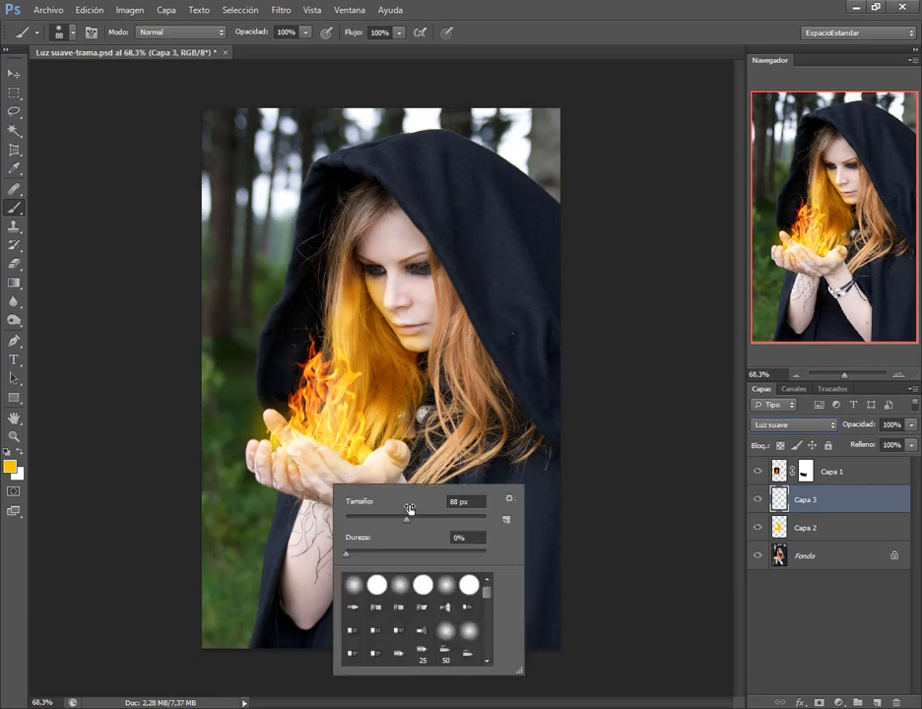
{"action": "left_click_drag", "start_coordinate": [409, 510], "coordinate": [427, 512]}
{"action": "mouse_move", "coordinate": [306, 510]}
{"action": "left_mouse_down"}
{"action": "mouse_move", "coordinate": [314, 539]}
{"action": "mouse_move", "coordinate": [322, 520]}
{"action": "mouse_move", "coordinate": [311, 574]}
{"action": "mouse_move", "coordinate": [336, 498]}
{"action": "mouse_move", "coordinate": [372, 483]}
{"action": "mouse_move", "coordinate": [412, 543]}
{"action": "mouse_move", "coordinate": [353, 481]}
{"action": "mouse_move", "coordinate": [278, 466]}
{"action": "mouse_move", "coordinate": [370, 460]}
{"action": "mouse_move", "coordinate": [292, 462]}
{"action": "mouse_move", "coordinate": [290, 420]}
{"action": "mouse_move", "coordinate": [384, 488]}
{"action": "mouse_move", "coordinate": [337, 495]}
{"action": "left_mouse_up"}
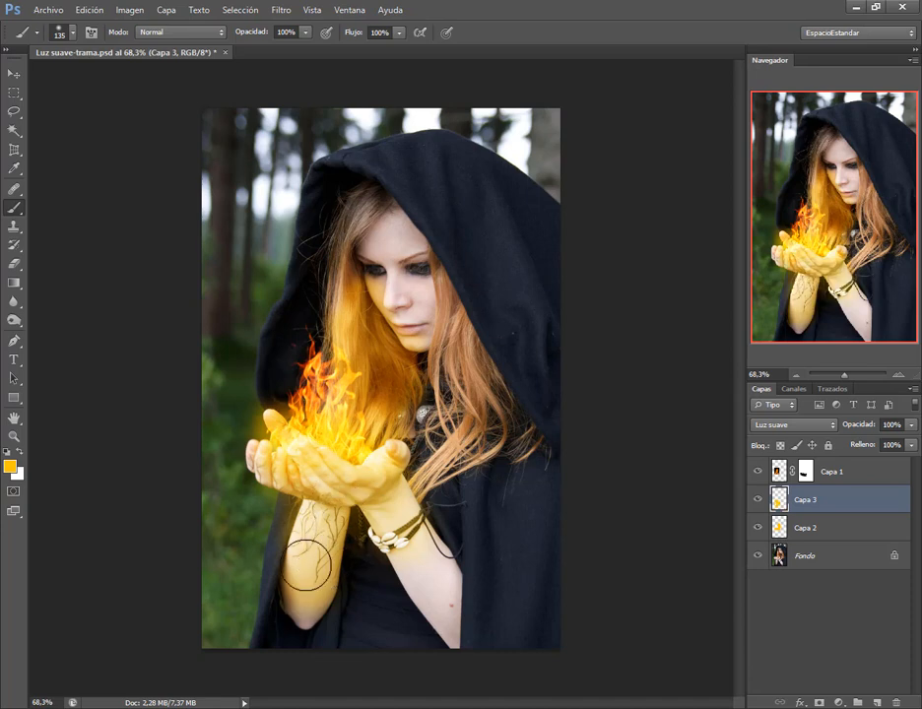
Soften the glow on the lower forearm with a 158 px Eraser at 68% opacity and lower the opacity of Capa 3 to 72%.
{"action": "left_click", "coordinate": [14, 264]}
{"action": "right_click", "coordinate": [271, 593]}
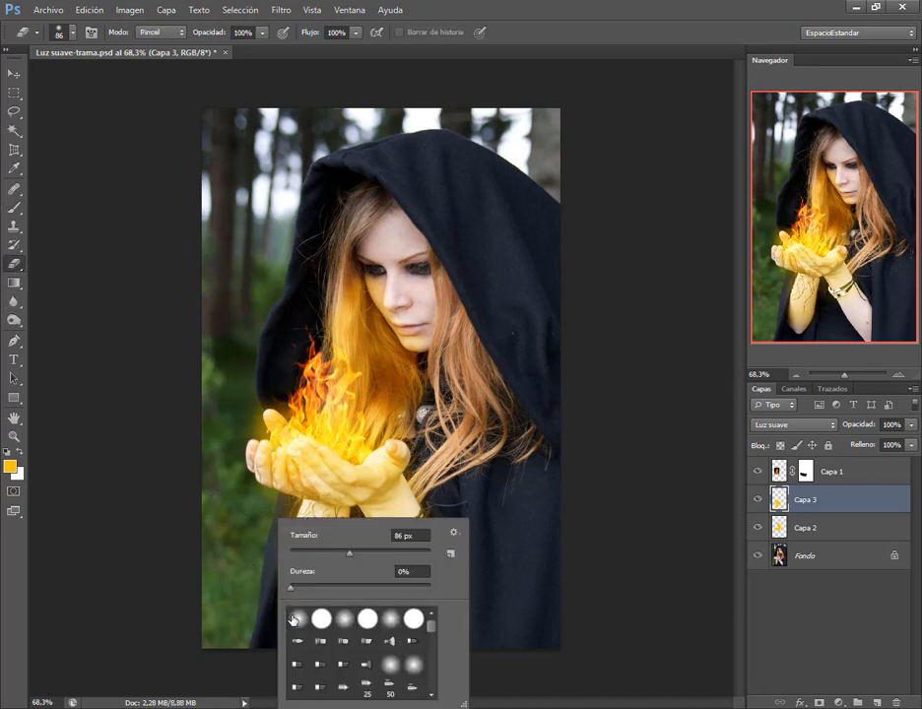
{"action": "left_click_drag", "start_coordinate": [363, 558], "coordinate": [385, 555]}
{"action": "key", "text": "Return"}
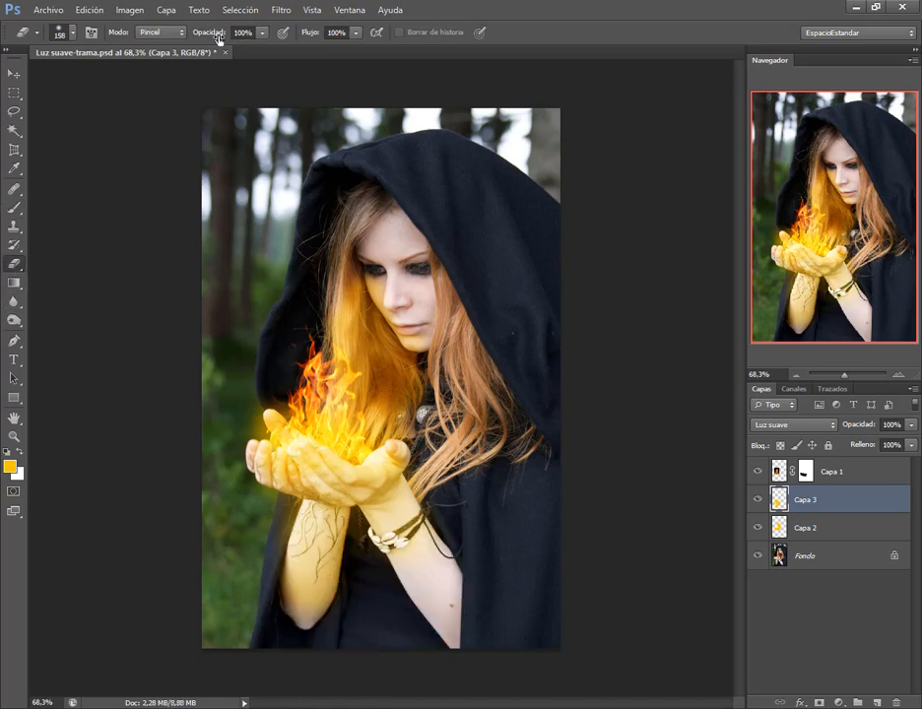
{"action": "left_click_drag", "start_coordinate": [217, 38], "coordinate": [184, 35]}
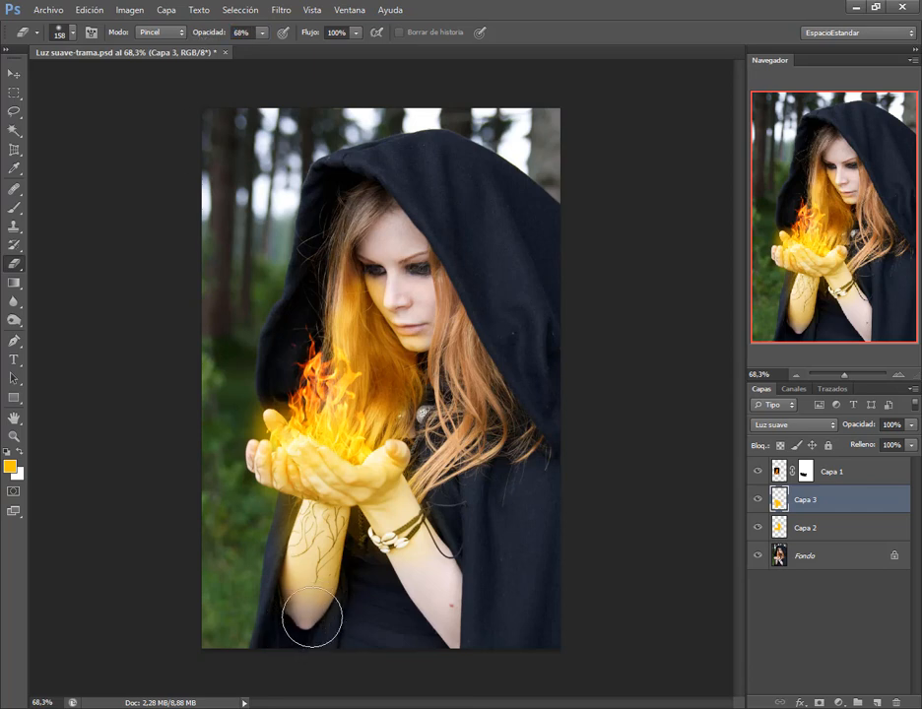
{"action": "mouse_move", "coordinate": [312, 619]}
{"action": "left_mouse_down"}
{"action": "mouse_move", "coordinate": [421, 622]}
{"action": "mouse_move", "coordinate": [332, 626]}
{"action": "mouse_move", "coordinate": [254, 559]}
{"action": "left_mouse_up"}
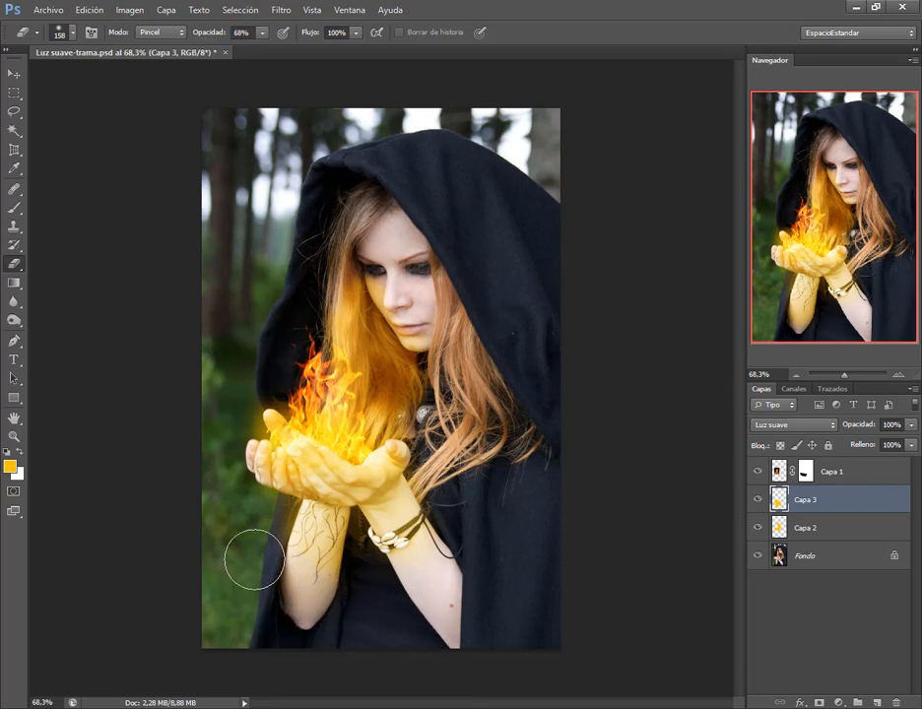
{"action": "left_click", "coordinate": [14, 73]}
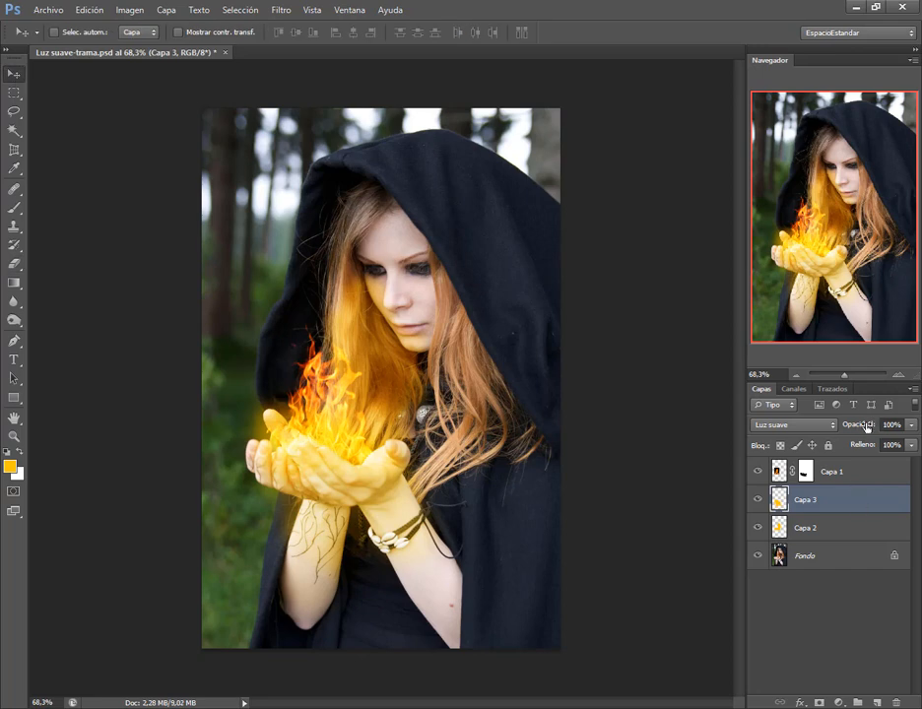
{"action": "left_click_drag", "start_coordinate": [866, 425], "coordinate": [814, 425]}
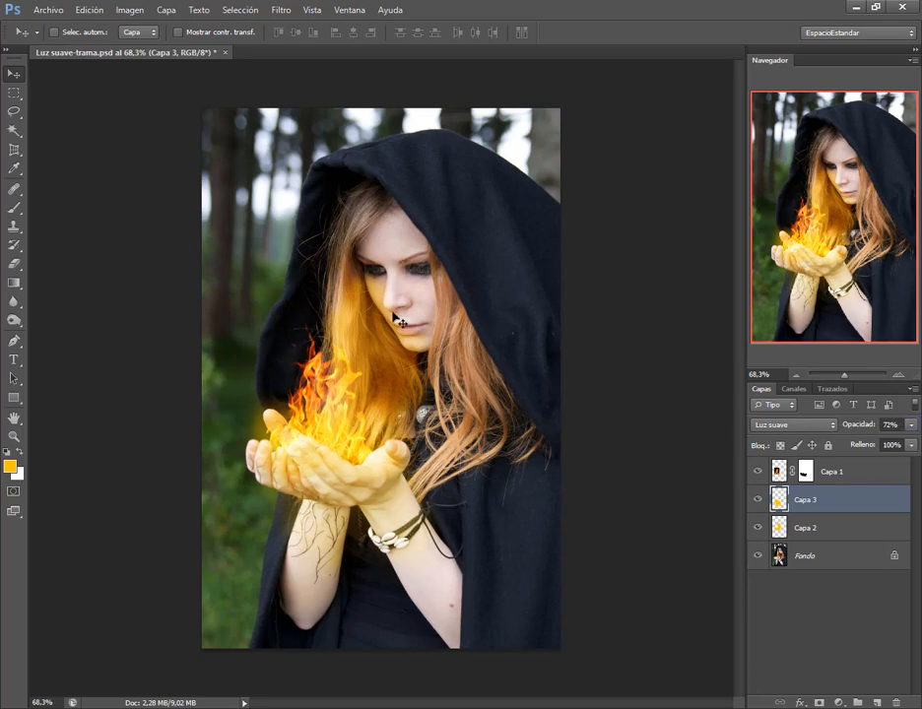
Add a new layer directly above Fondo and draw a large elliptical selection around the woman, centred on the image.
{"action": "left_click", "coordinate": [832, 561]}
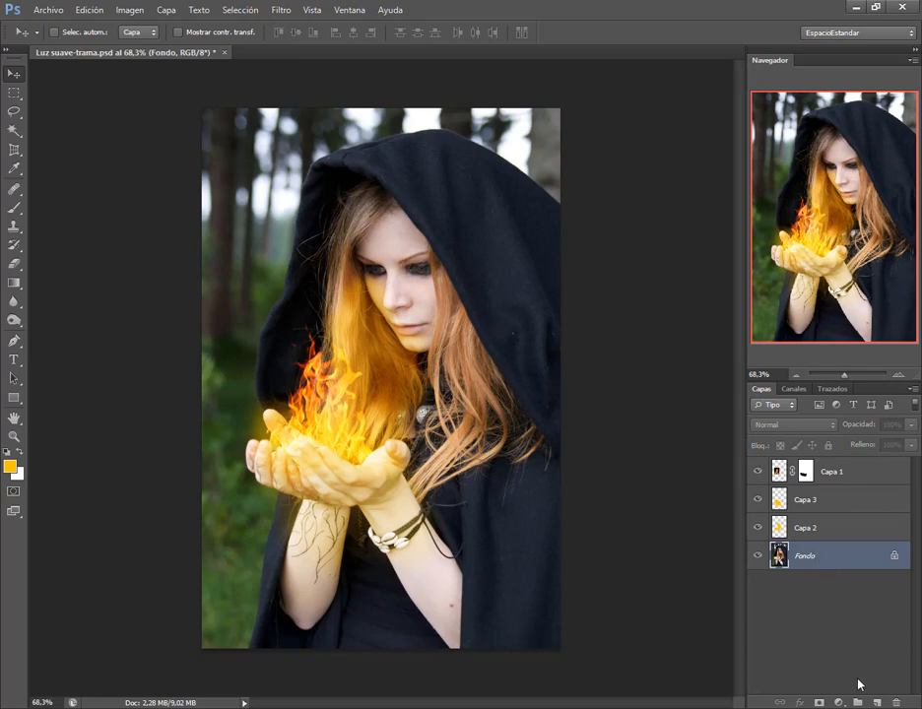
{"action": "left_click", "coordinate": [876, 701]}
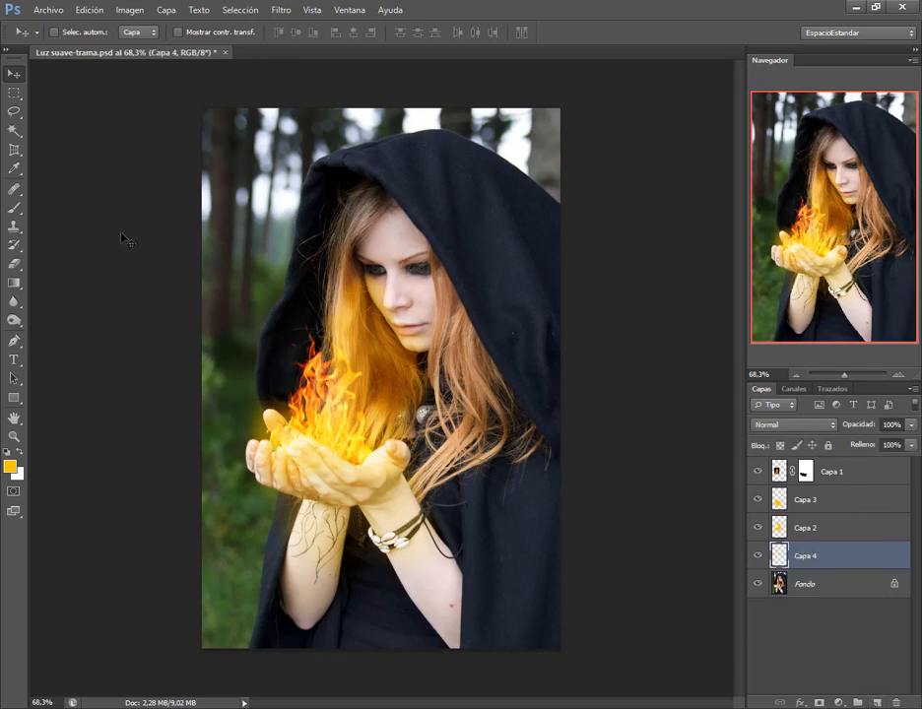
{"action": "left_click", "coordinate": [19, 98]}
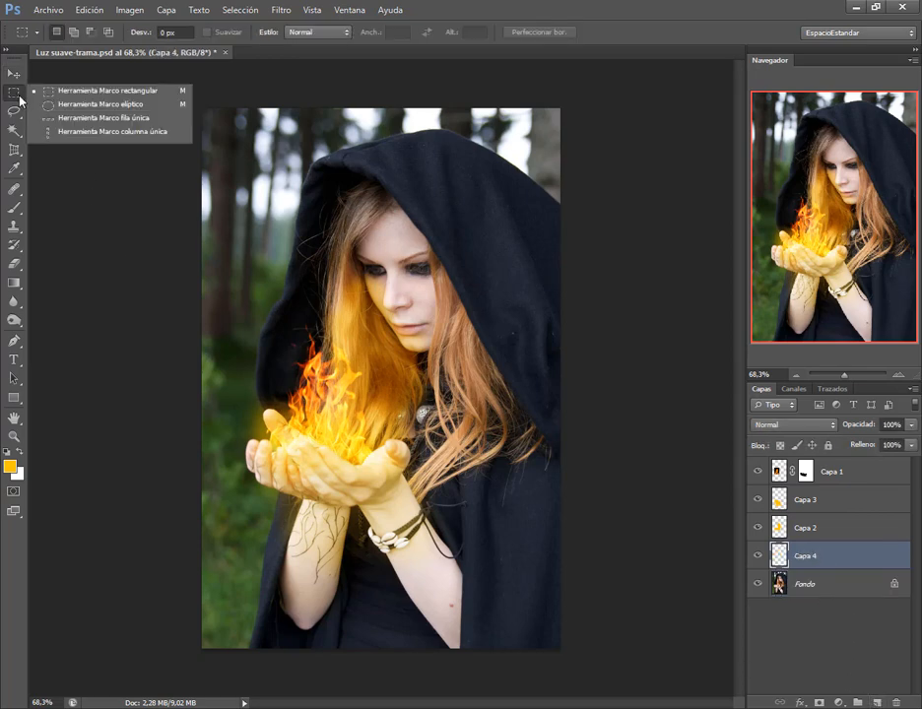
{"action": "left_click", "coordinate": [103, 106]}
{"action": "left_click_drag", "start_coordinate": [236, 151], "coordinate": [547, 627]}
{"action": "left_click_drag", "start_coordinate": [460, 416], "coordinate": [443, 394]}
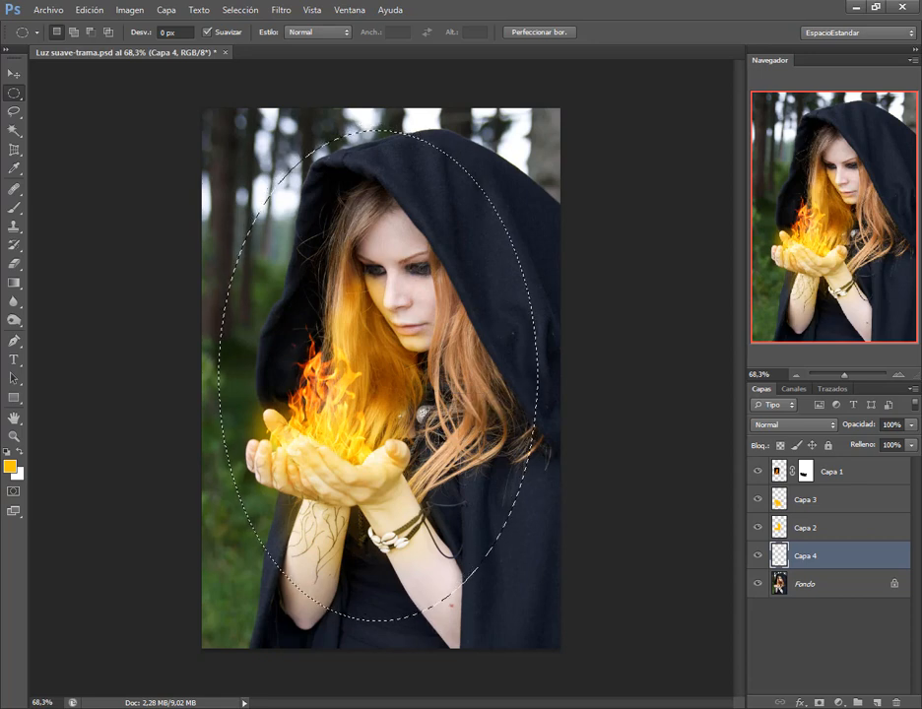
Feather the elliptical selection by 15,5 px with Perfeccionar borde.
{"action": "left_click", "coordinate": [540, 33]}
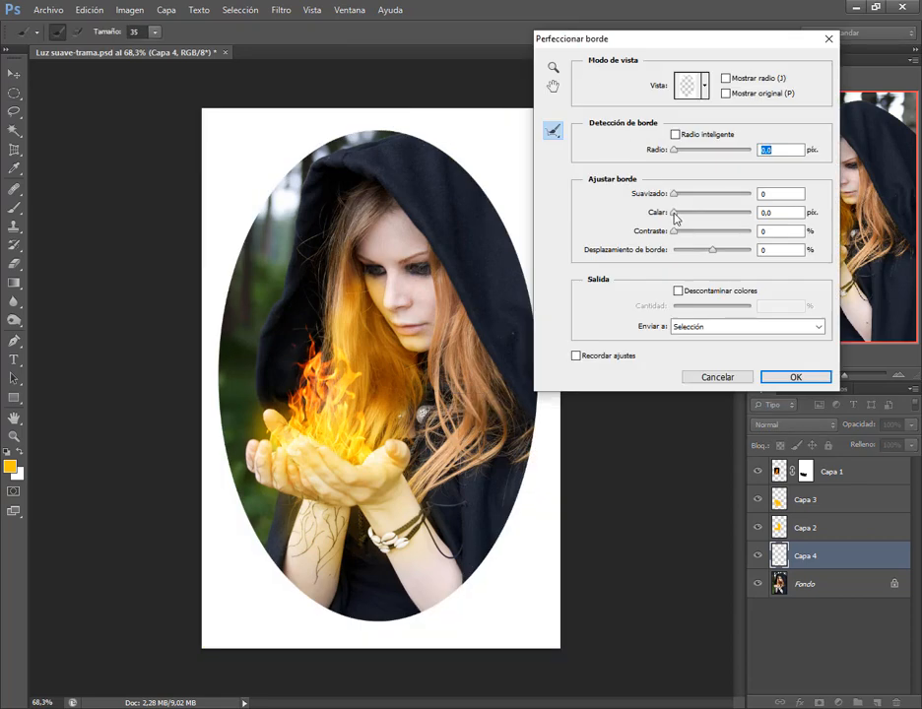
{"action": "left_click_drag", "start_coordinate": [675, 217], "coordinate": [707, 222]}
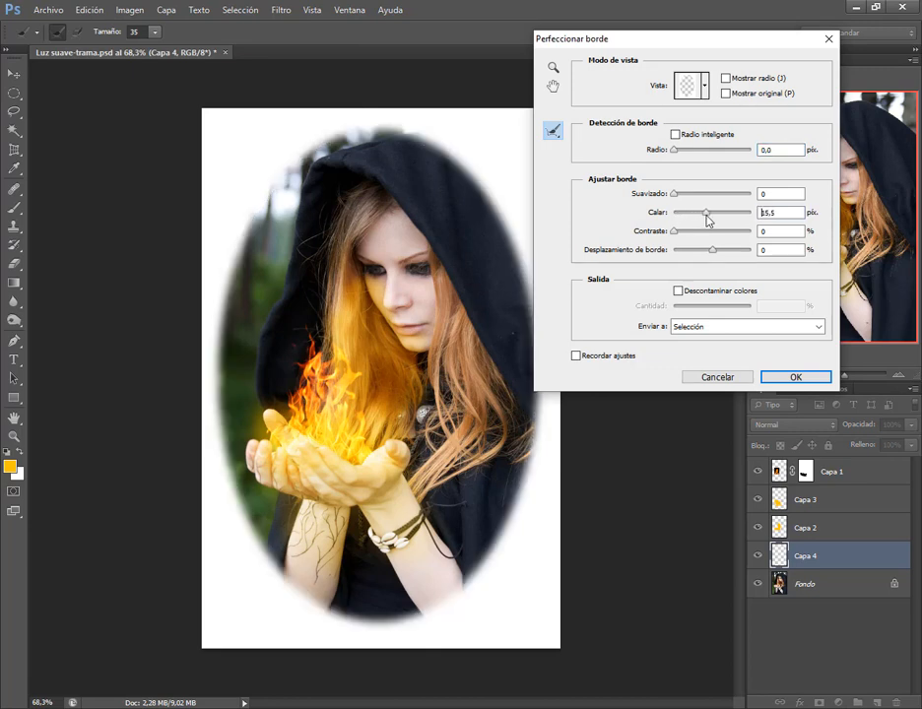
{"action": "left_click", "coordinate": [780, 377]}
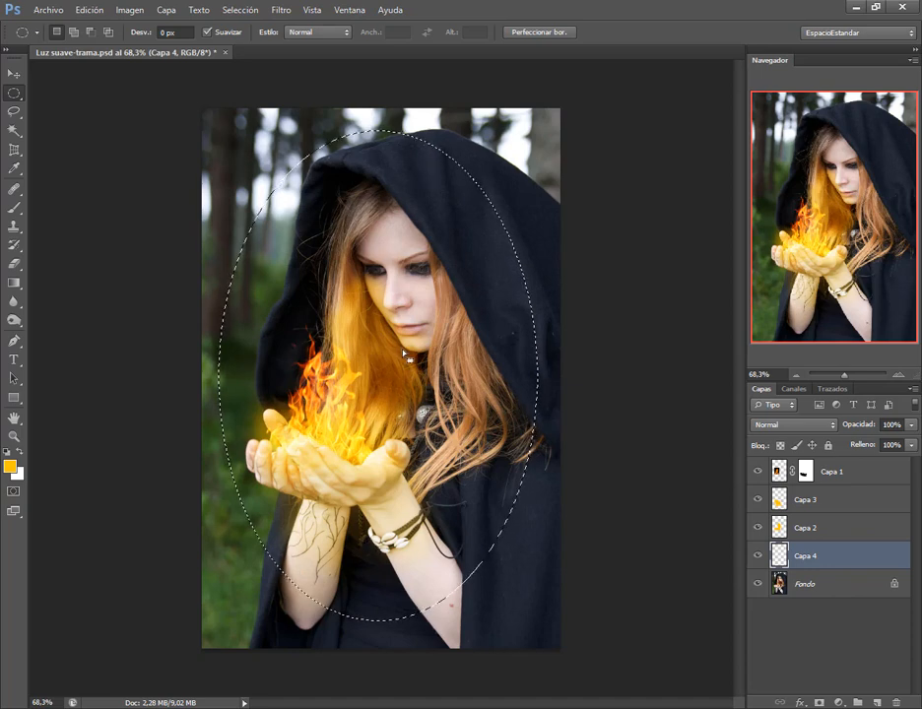
Try filling the feathered ellipse on Capa 4 with Negro at 100% opacity and undo the fill.
{"action": "left_click", "coordinate": [85, 12]}
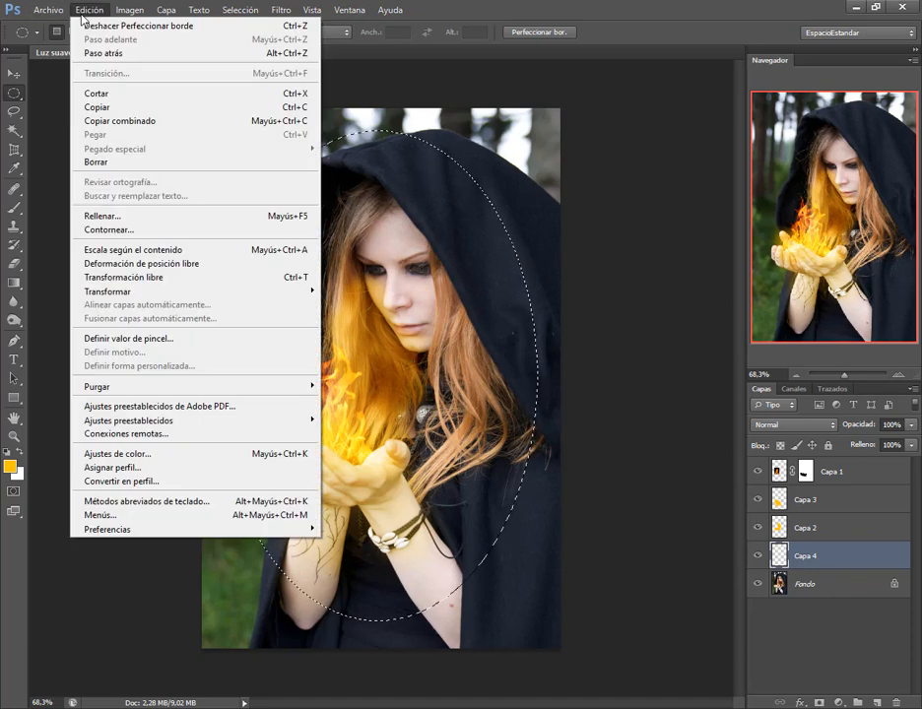
{"action": "left_click", "coordinate": [131, 215]}
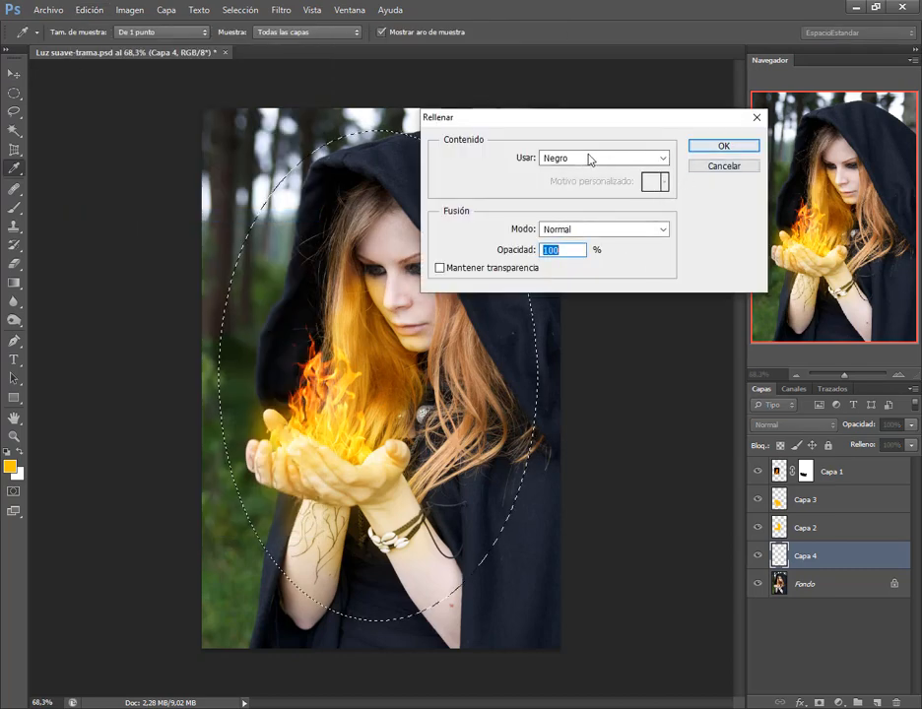
{"action": "left_click", "coordinate": [726, 147]}
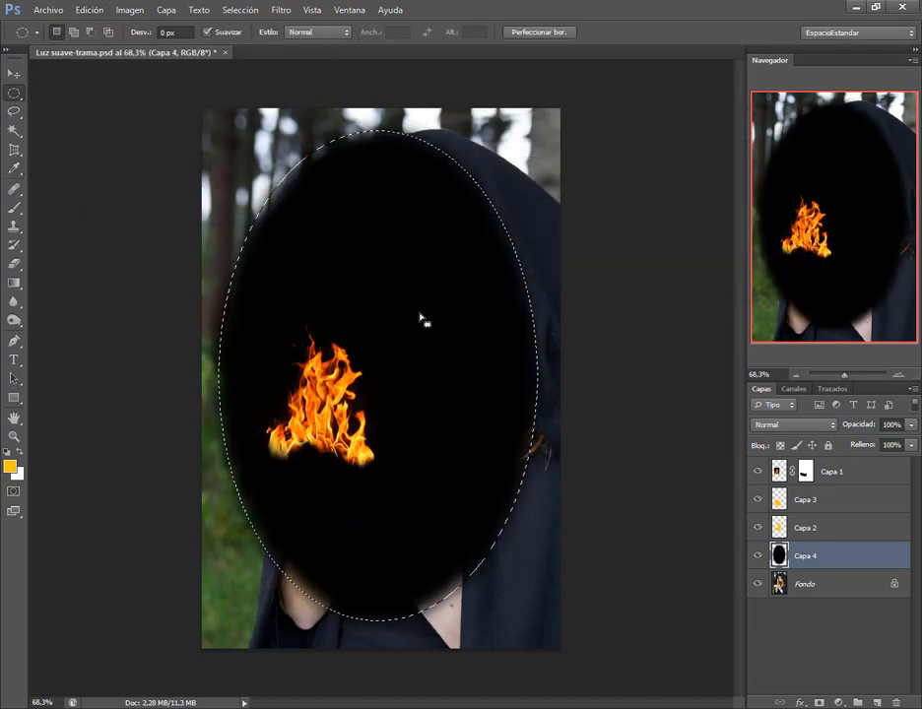
{"action": "left_click", "coordinate": [88, 9]}
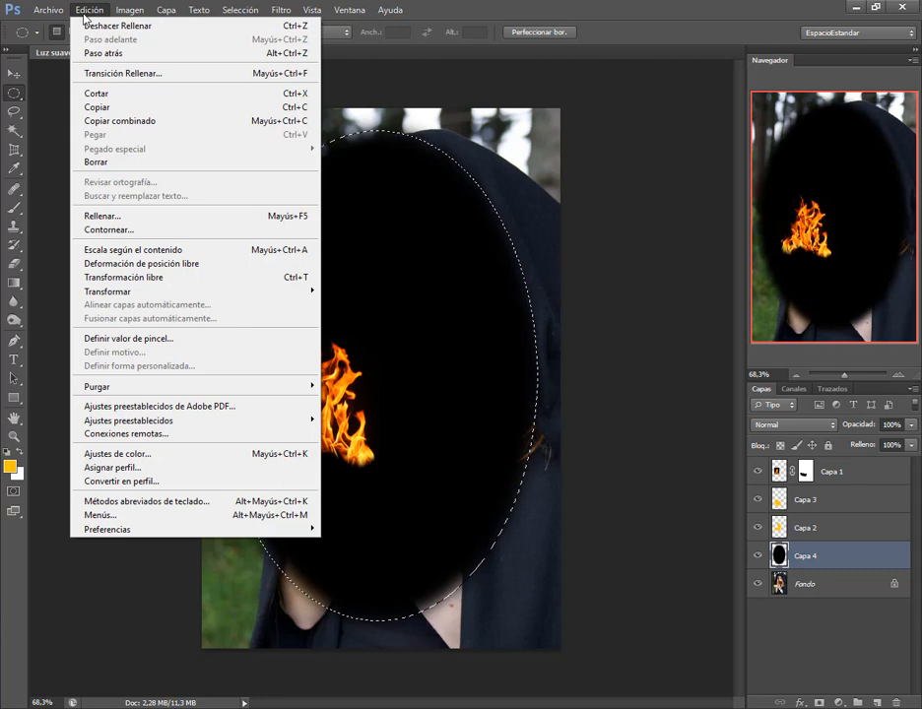
{"action": "left_click", "coordinate": [97, 53]}
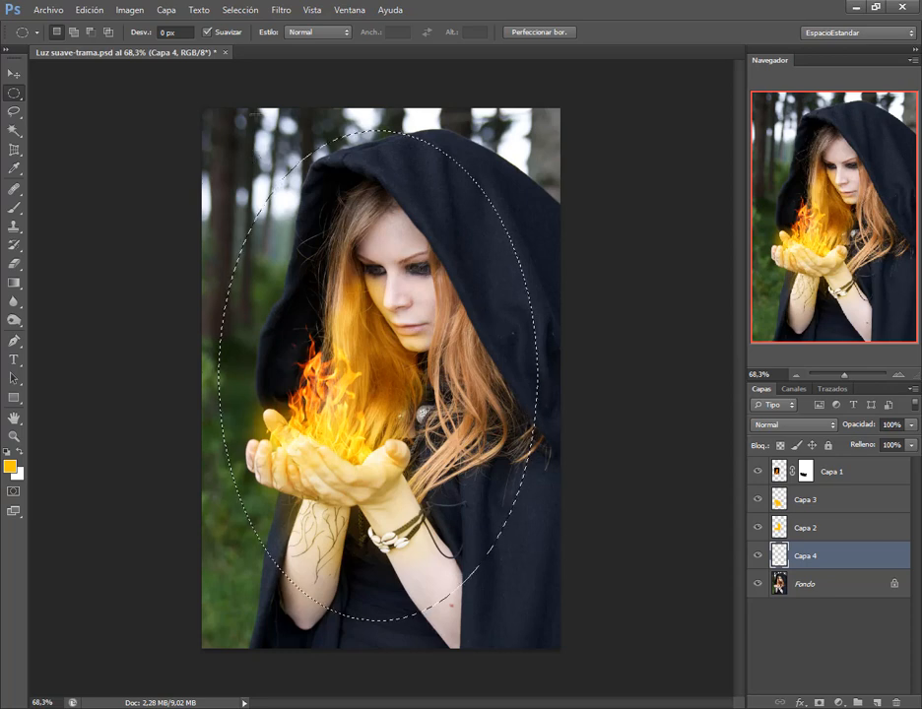
Invert the elliptical selection so it covers the edges of the image.
{"action": "left_click", "coordinate": [240, 11]}
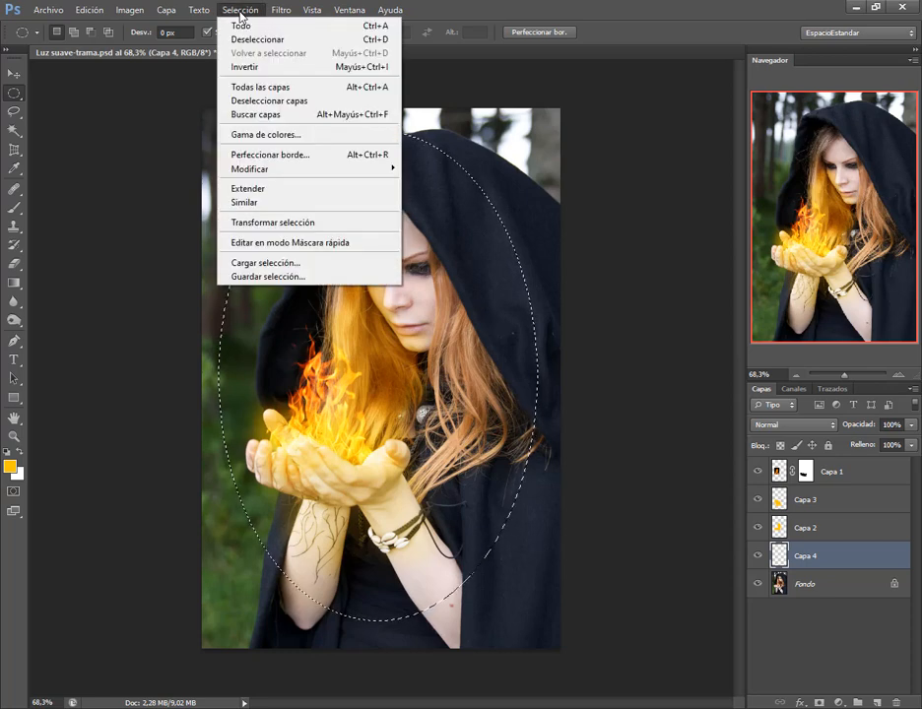
{"action": "left_click", "coordinate": [265, 69]}
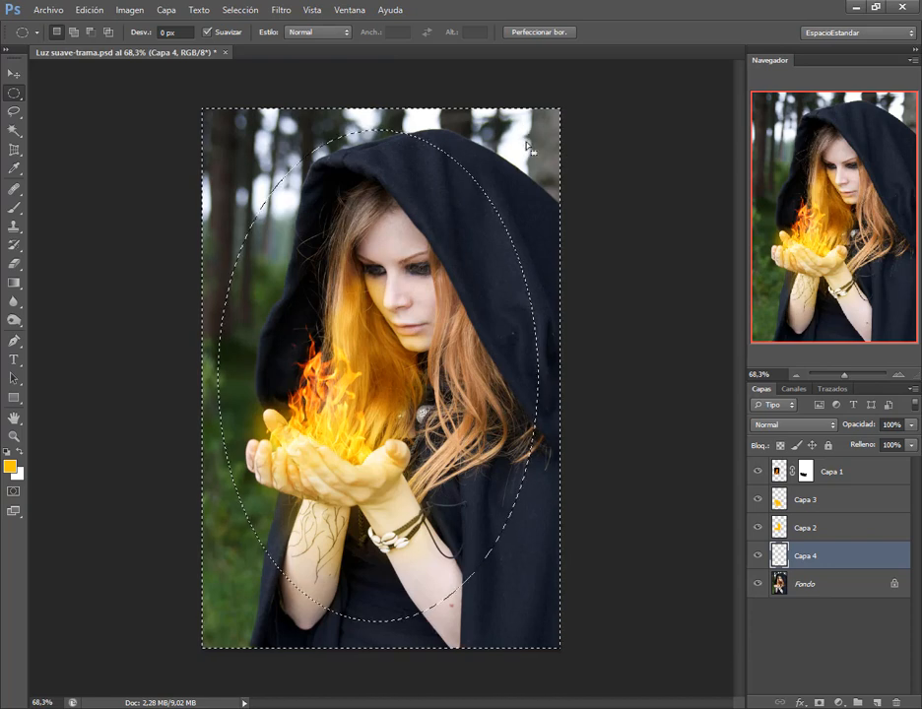
Fill the inverted selection on Capa 4 with Negro in Normal mode at 100% opacity and deselect it.
{"action": "left_click", "coordinate": [87, 9]}
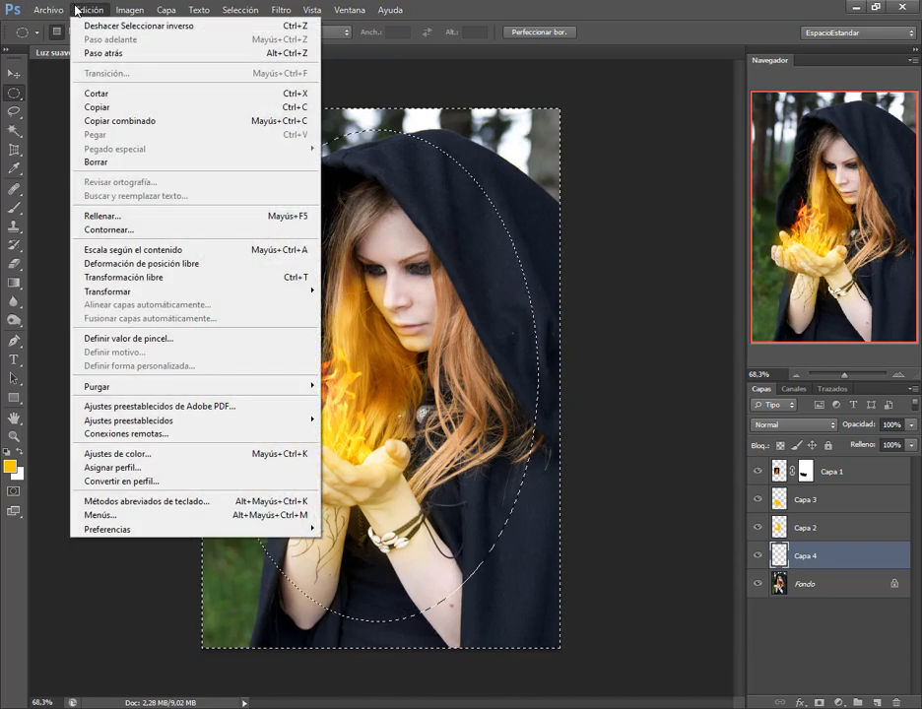
{"action": "left_click", "coordinate": [102, 215]}
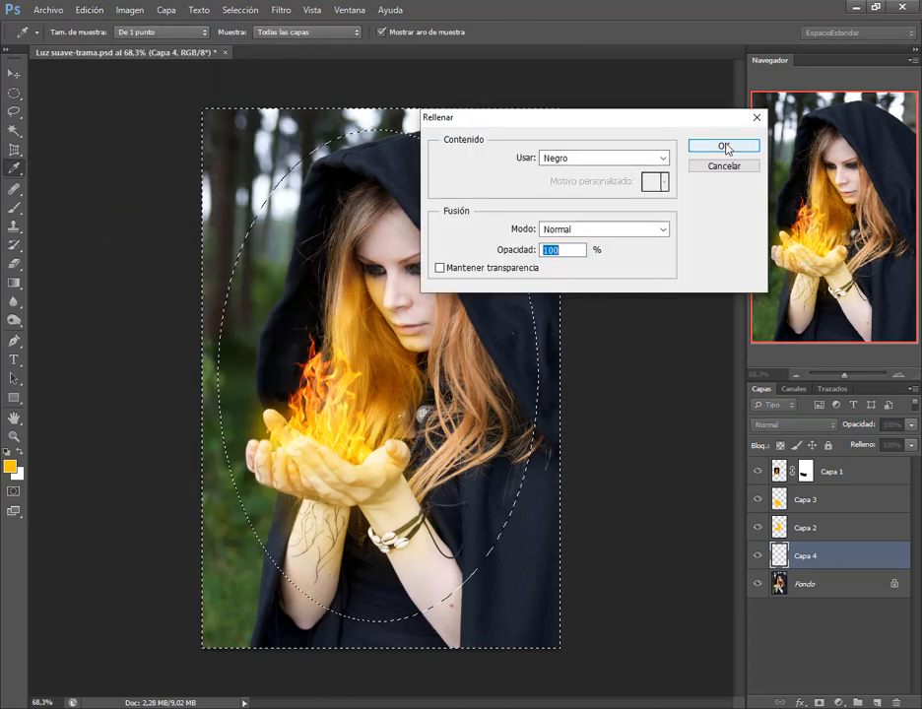
{"action": "left_click", "coordinate": [720, 147]}
{"action": "key", "text": "m"}
{"action": "key", "text": "ctrl+d"}
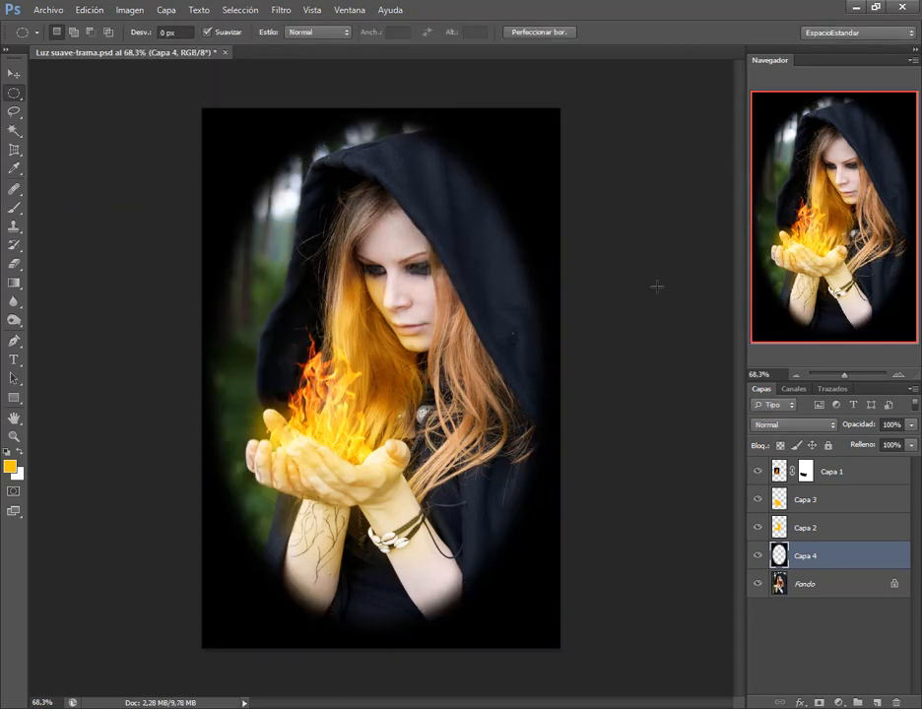
Lower the opacity of Capa 4 so the black vignette only subtly darkens the image edges.
{"action": "left_click", "coordinate": [13, 73]}
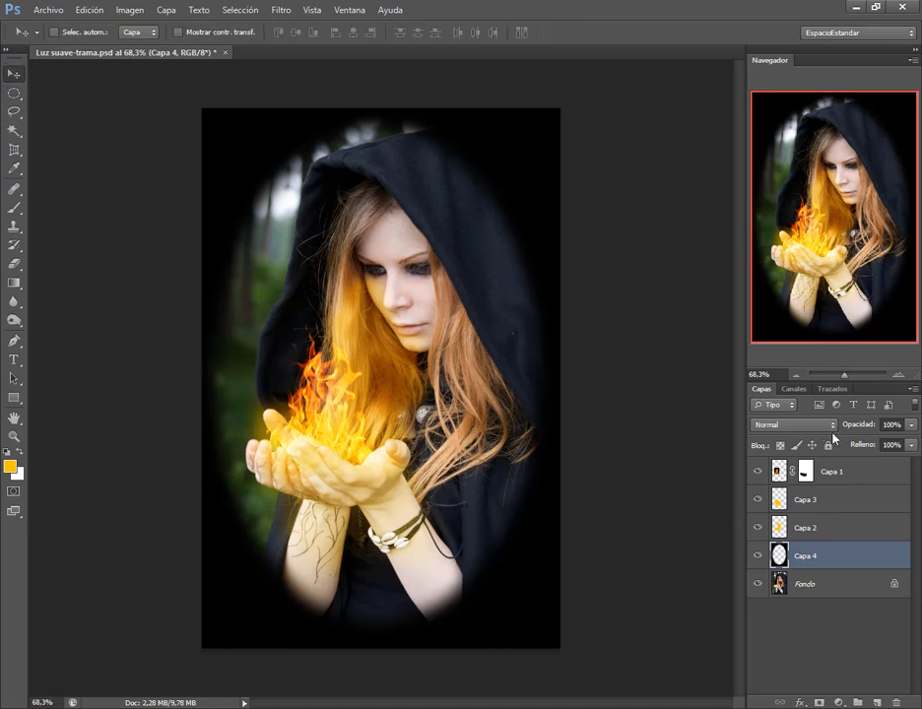
{"action": "left_click_drag", "start_coordinate": [866, 425], "coordinate": [832, 427]}
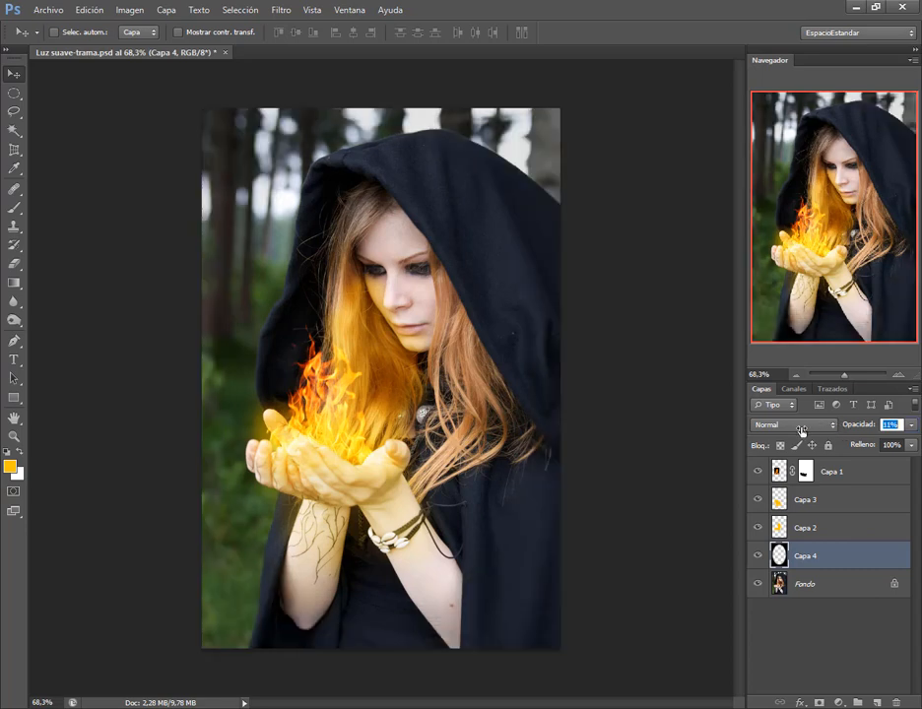
{"action": "left_click_drag", "start_coordinate": [802, 430], "coordinate": [832, 435]}
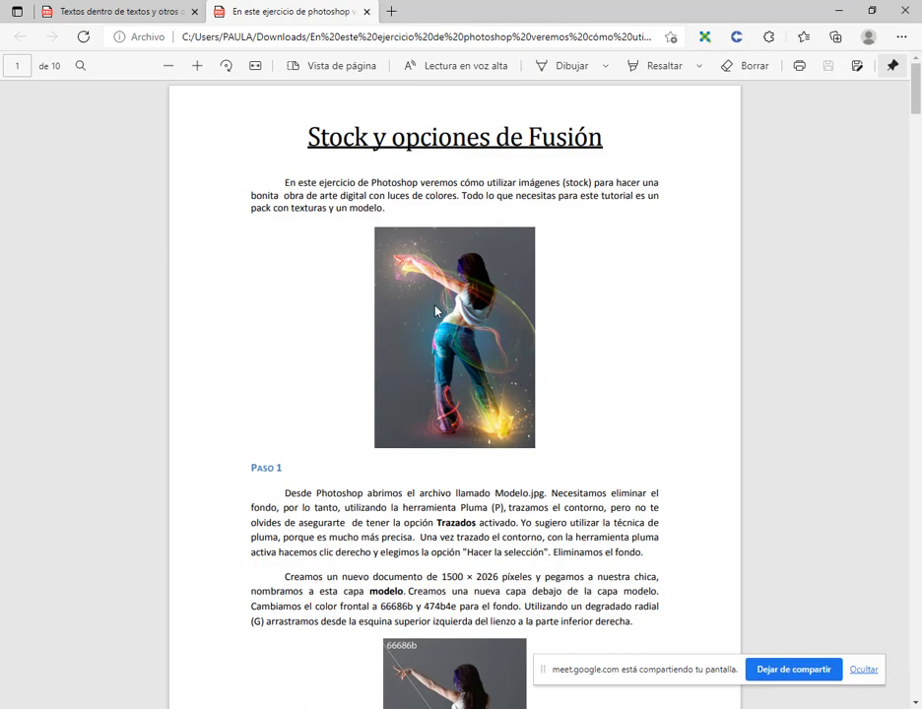
Look through the 10-page "Stock y opciones de Fusión" exercise PDF in the browser and return to its Paso 1 instructions.
{"action": "scroll", "coordinate": [424, 136], "scroll_direction": "down", "scroll_amount": 12}
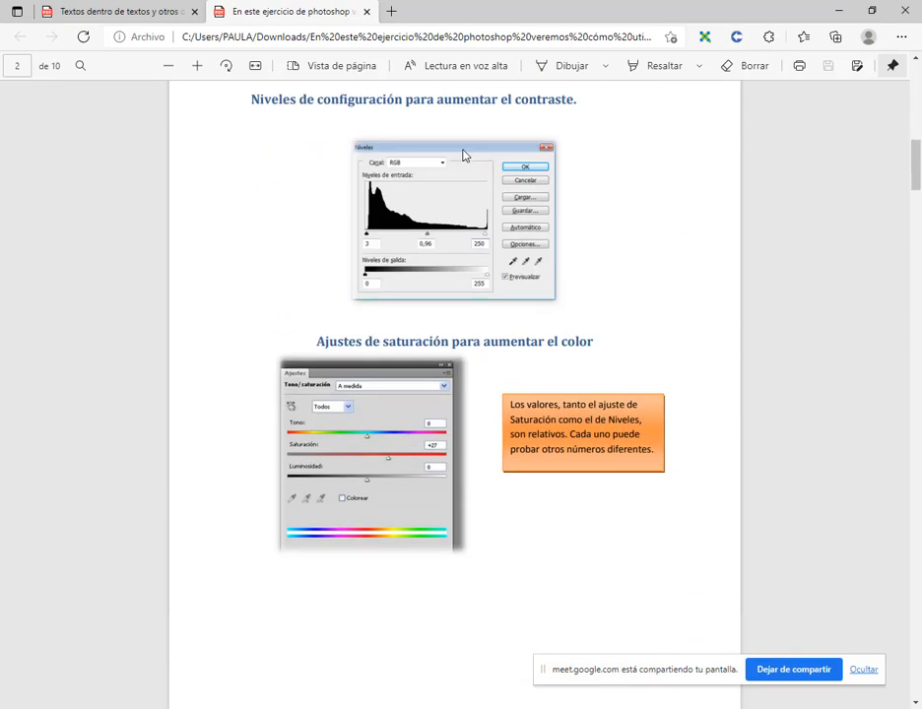
{"action": "scroll", "coordinate": [462, 162], "scroll_direction": "down", "scroll_amount": 20}
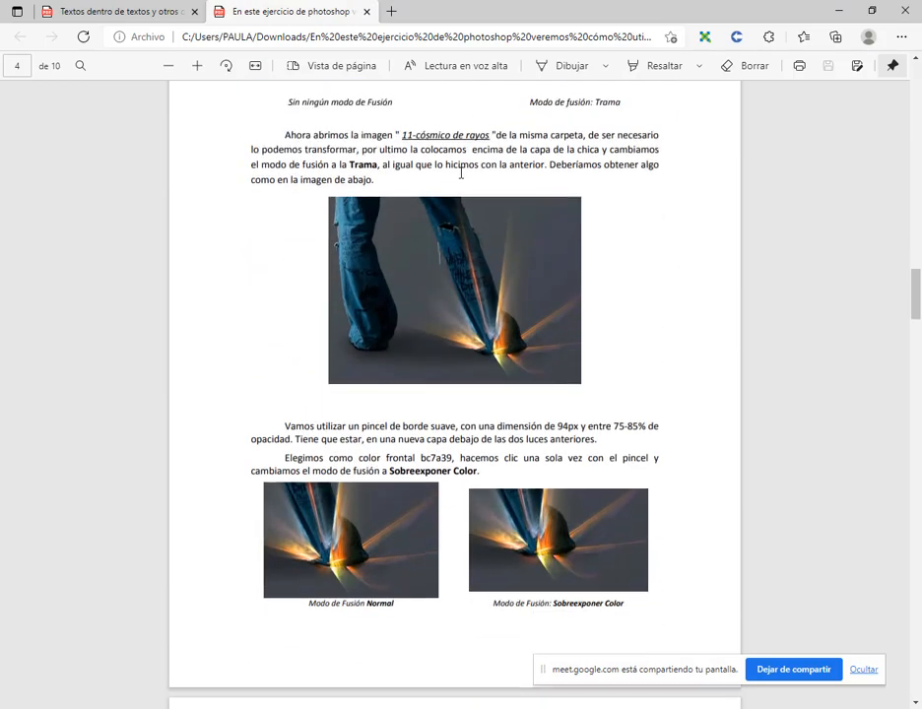
{"action": "scroll", "coordinate": [461, 177], "scroll_direction": "down", "scroll_amount": 12}
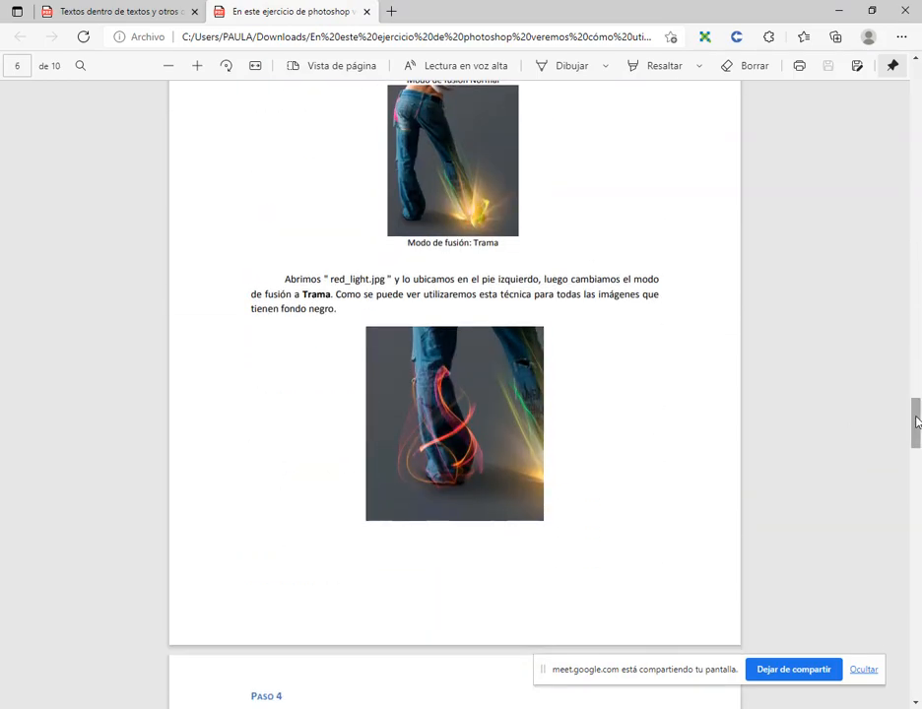
{"action": "left_click_drag", "start_coordinate": [918, 422], "coordinate": [918, 662]}
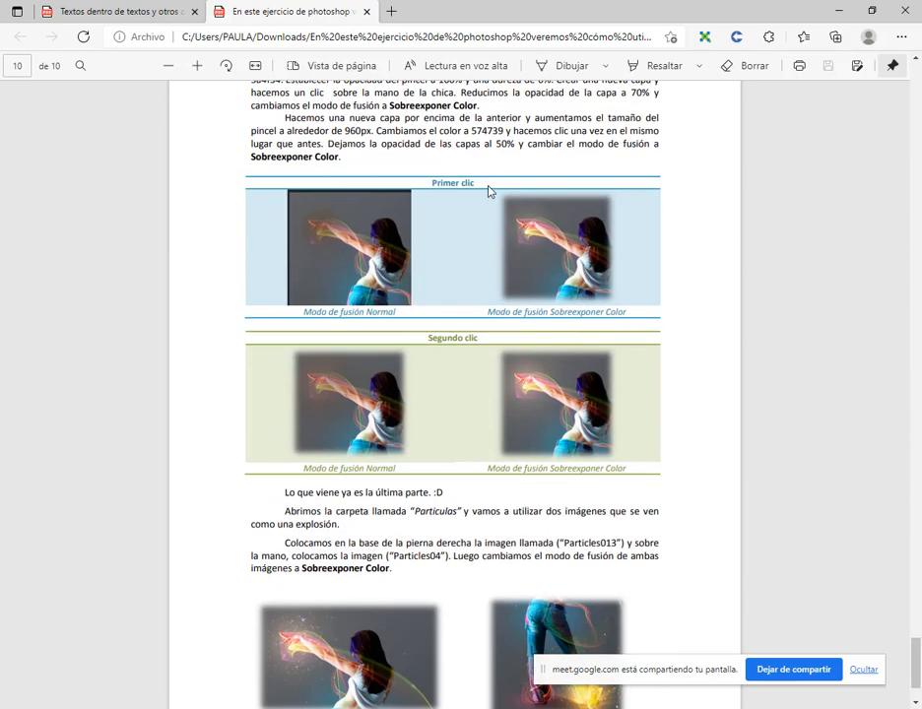
{"action": "left_click_drag", "start_coordinate": [916, 666], "coordinate": [915, 96]}
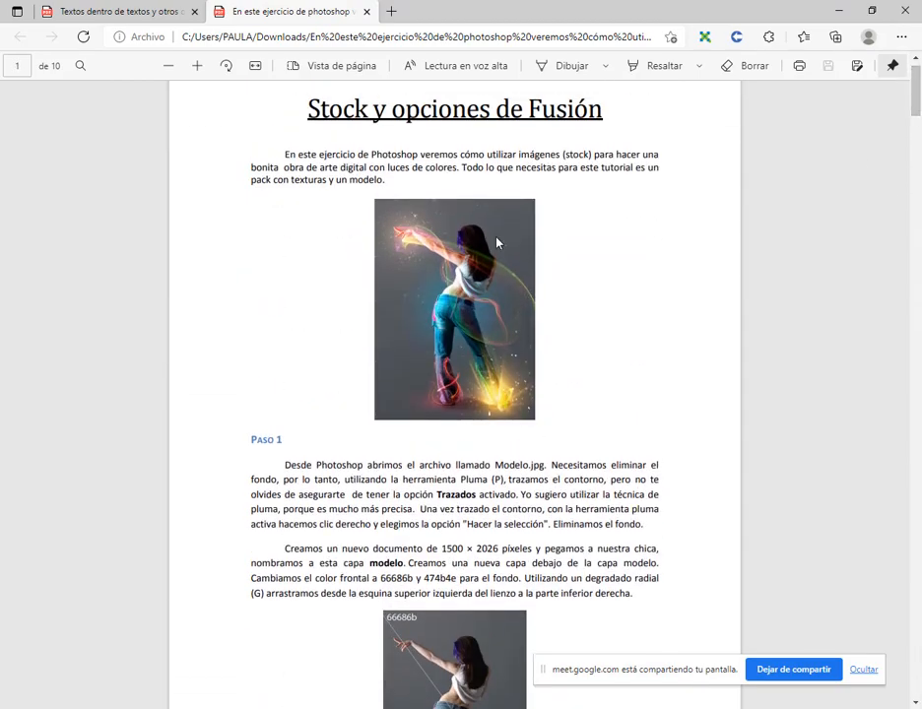
{"action": "scroll", "coordinate": [558, 370], "scroll_direction": "down", "scroll_amount": 4}
{"action": "scroll", "coordinate": [475, 372], "scroll_direction": "up", "scroll_amount": 4}
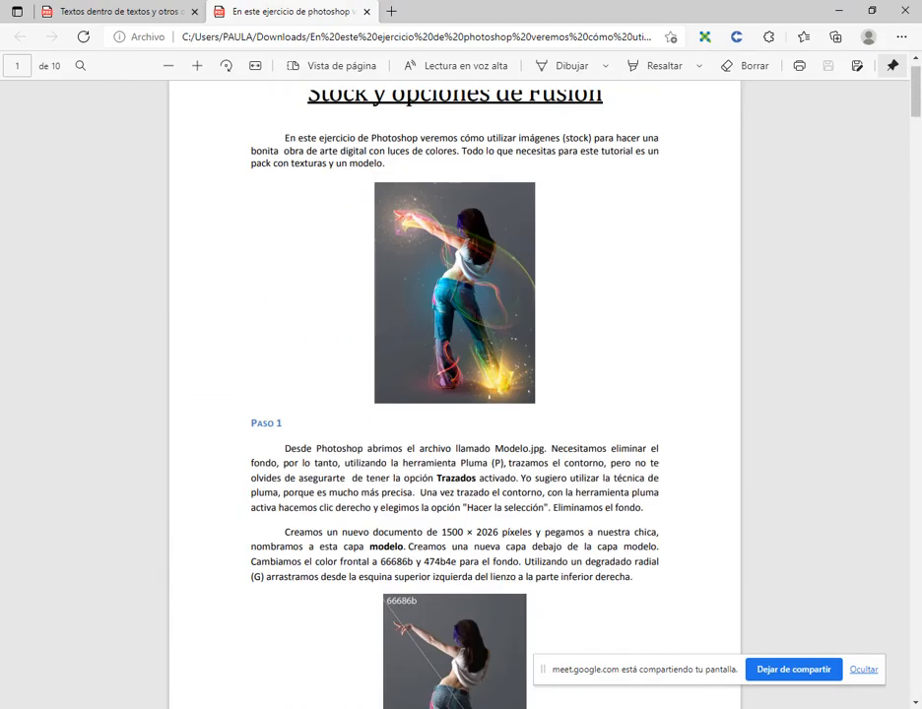
{"action": "scroll", "coordinate": [466, 175], "scroll_direction": "down", "scroll_amount": 4}
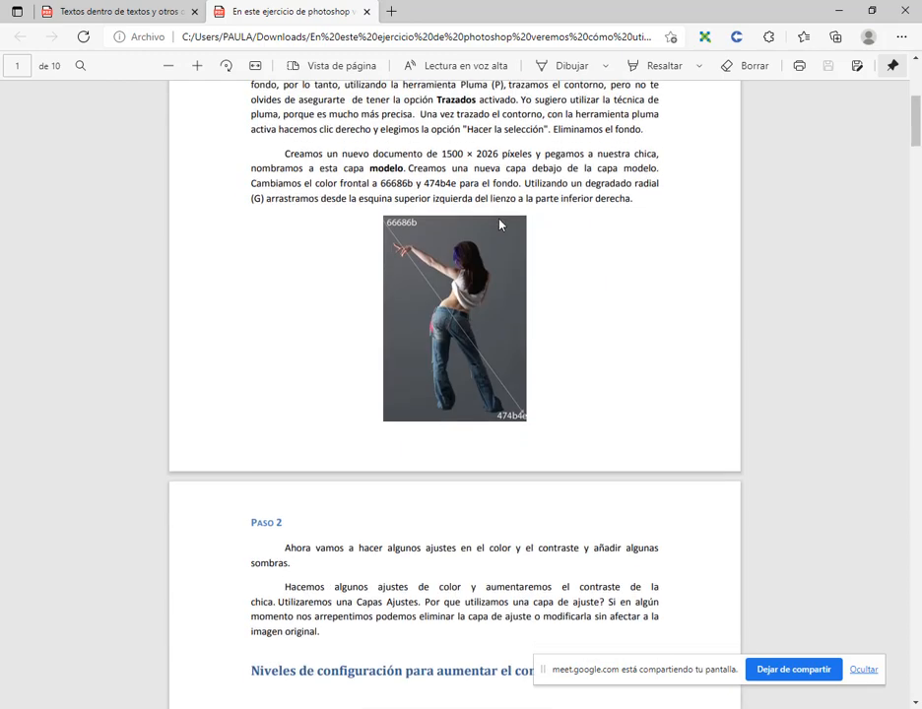
{"action": "scroll", "coordinate": [365, 159], "scroll_direction": "up", "scroll_amount": 1}
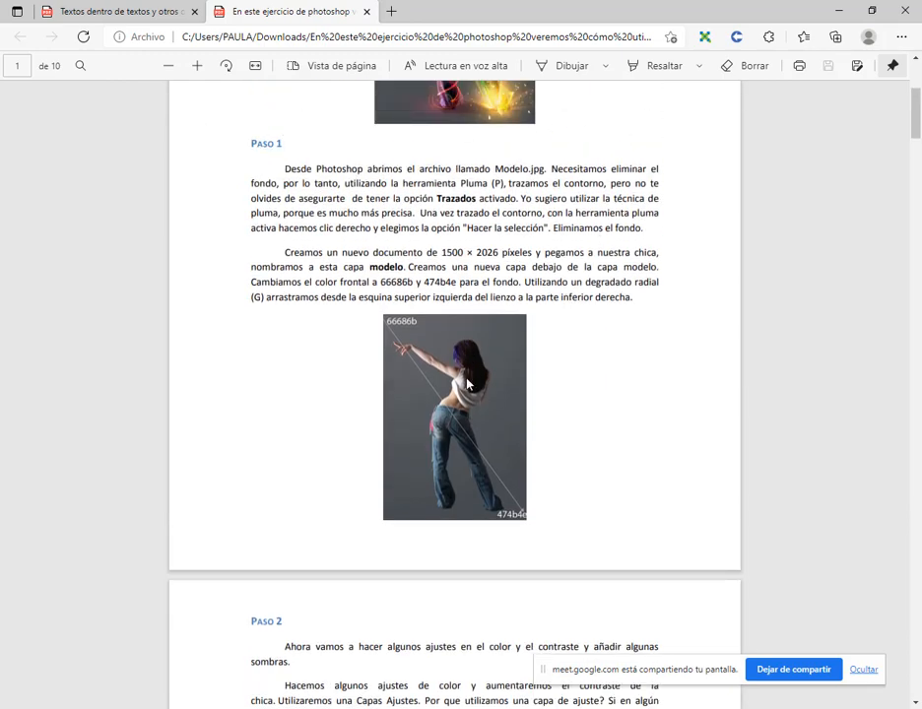
{"action": "scroll", "coordinate": [449, 463], "scroll_direction": "up", "scroll_amount": 2}
{"action": "scroll", "coordinate": [456, 394], "scroll_direction": "down", "scroll_amount": 2}
View modelo.jpg from the Descargas folder in the photo viewer and close it.
{"action": "key", "text": "alt+Tab"}
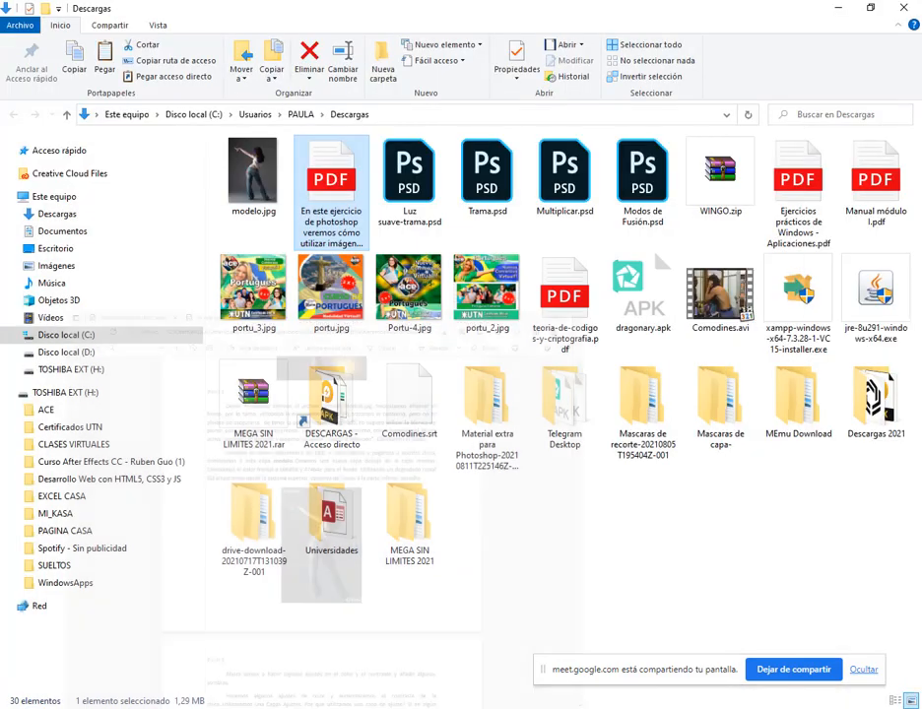
{"action": "left_click", "coordinate": [253, 177]}
{"action": "key", "text": "Return"}
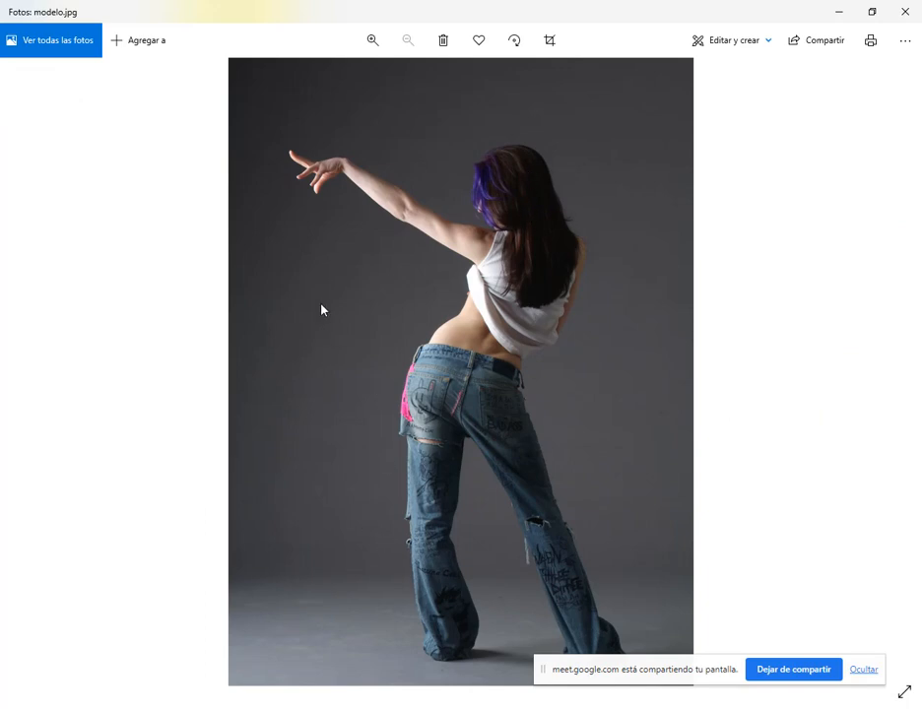
{"action": "left_click_drag", "start_coordinate": [621, 684], "coordinate": [649, 697]}
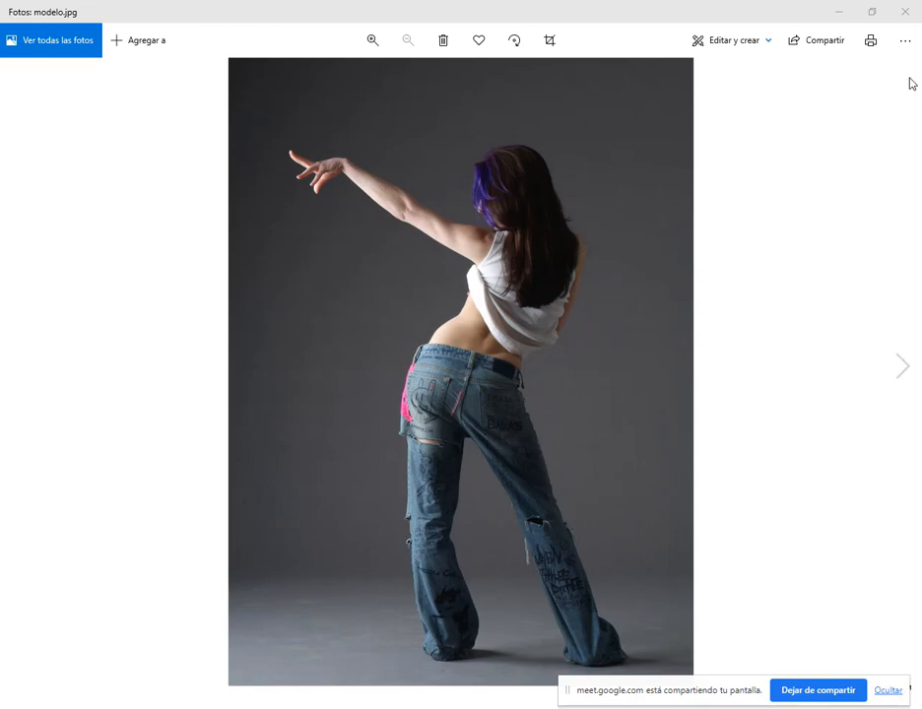
{"action": "left_click", "coordinate": [904, 10]}
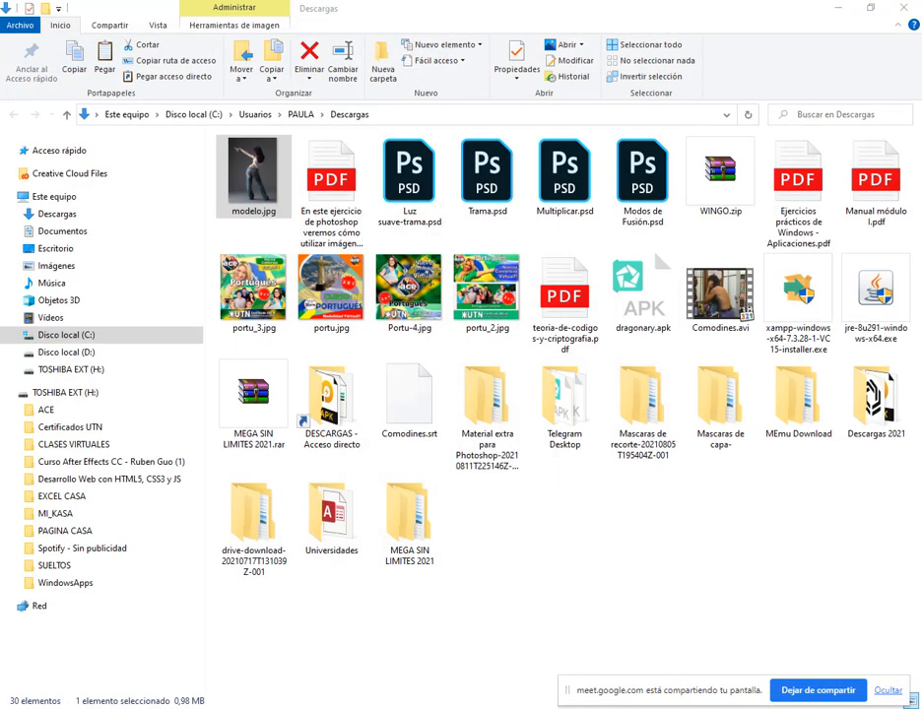
Check the new document's pixel dimensions in the Paso 1 text of the exercise PDF.
{"action": "key", "text": "alt+Tab"}
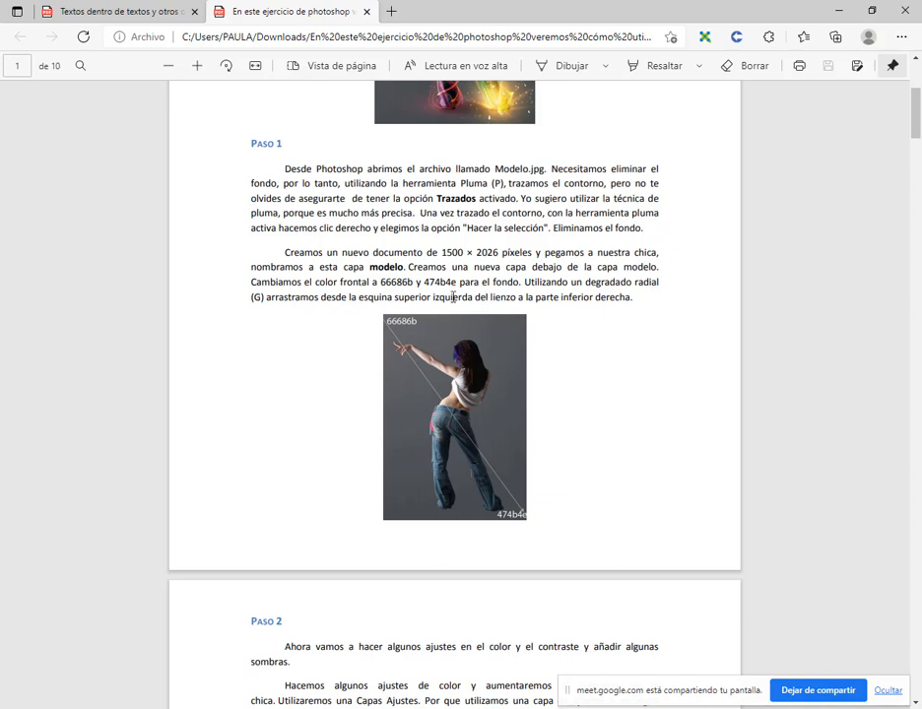
{"action": "left_click_drag", "start_coordinate": [430, 252], "coordinate": [500, 253]}
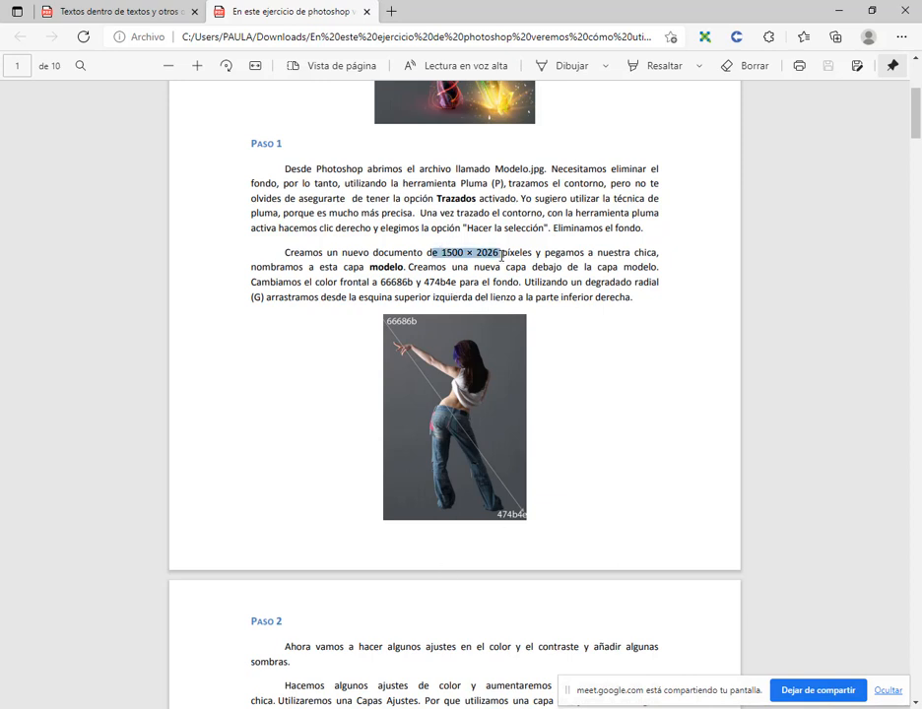
{"action": "left_click", "coordinate": [481, 254]}
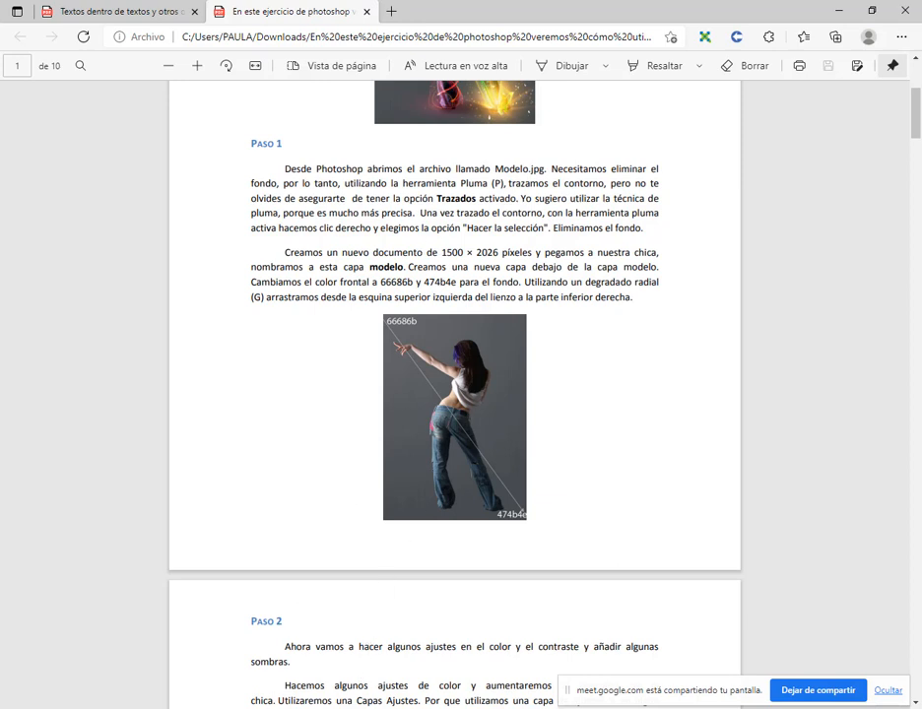
Open modelo.jpg from the Descargas folder in Photoshop as a separate document.
{"action": "left_click", "coordinate": [148, 707]}
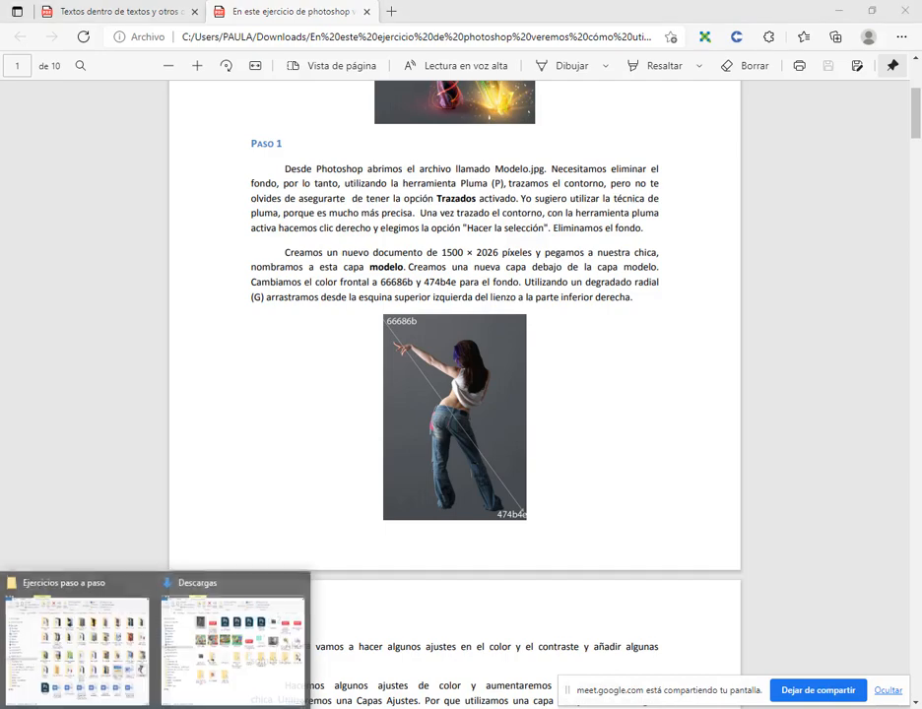
{"action": "left_click", "coordinate": [144, 582]}
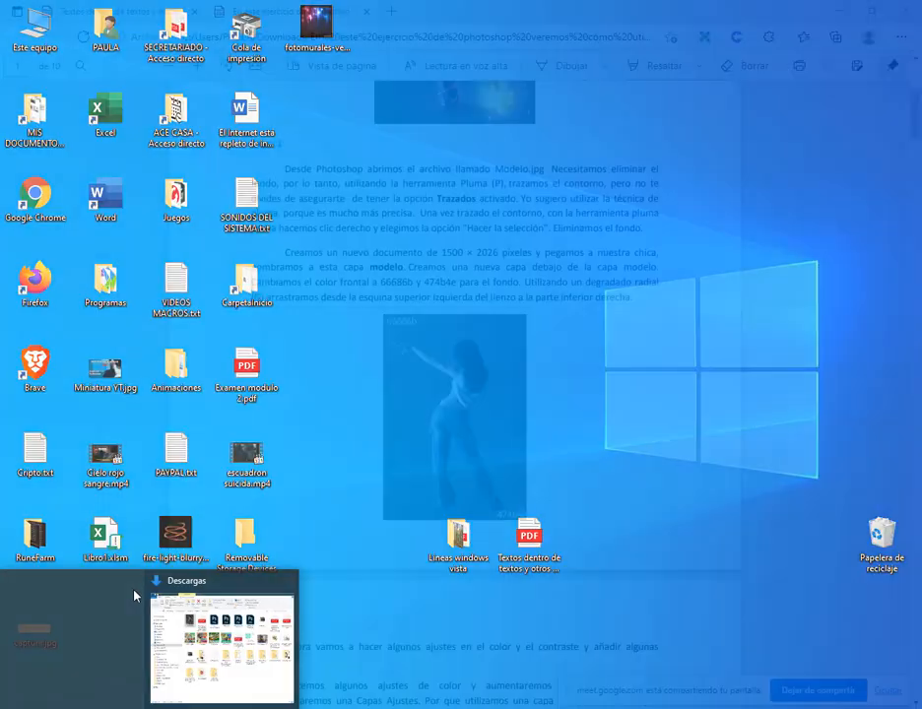
{"action": "left_click", "coordinate": [221, 640]}
{"action": "left_click_drag", "start_coordinate": [336, 460], "coordinate": [443, 359]}
{"action": "left_click_drag", "start_coordinate": [396, 101], "coordinate": [378, 78]}
{"action": "left_click", "coordinate": [488, 335]}
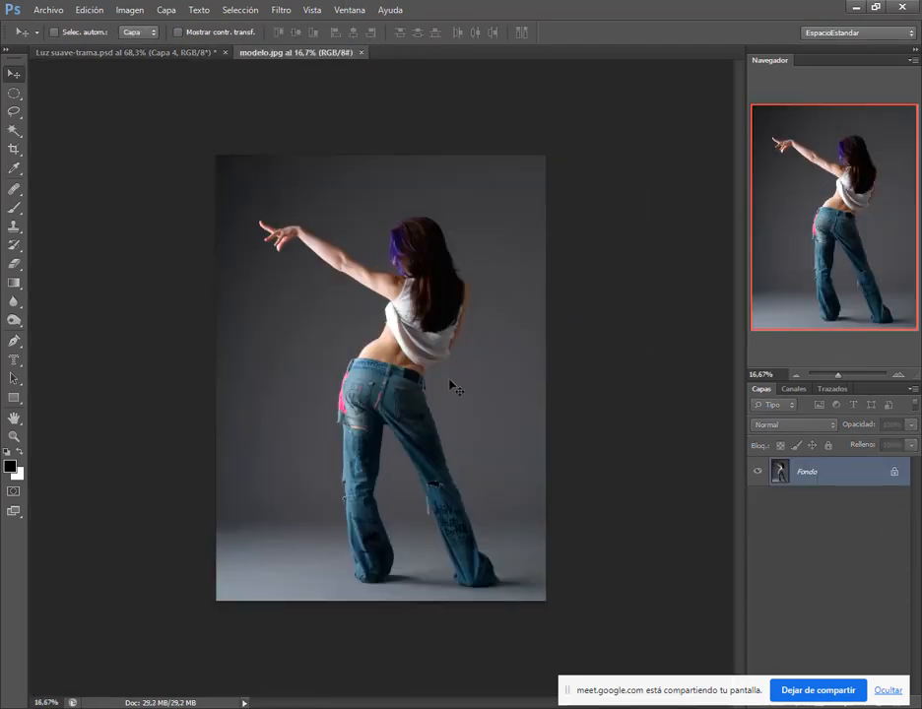
{"action": "scroll", "coordinate": [399, 245], "scroll_direction": "up", "scroll_amount": 7}
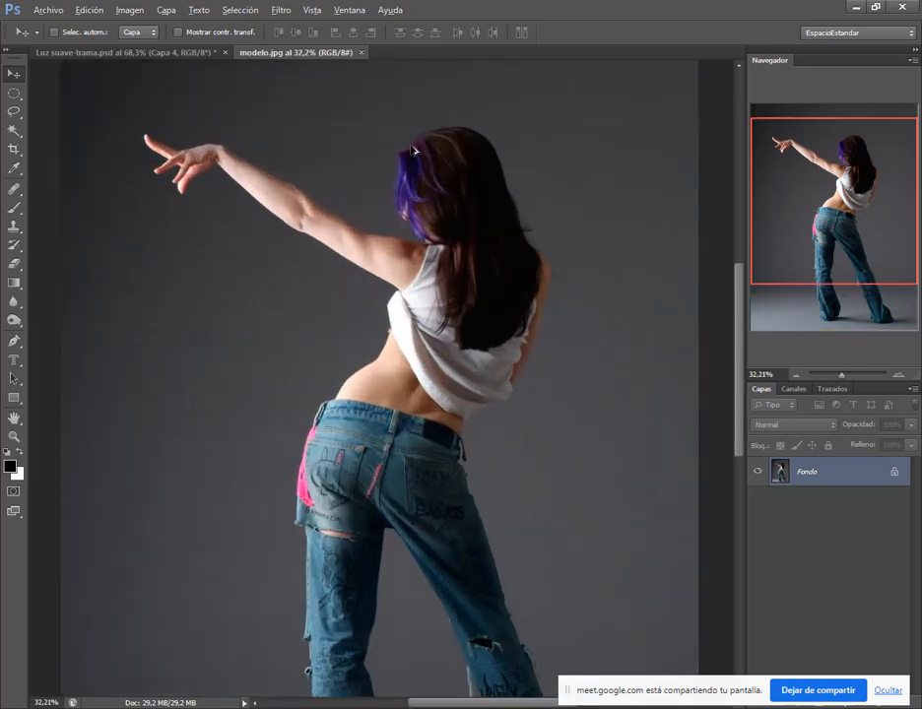
{"action": "scroll", "coordinate": [414, 150], "scroll_direction": "up", "scroll_amount": 1}
{"action": "left_click", "coordinate": [15, 111]}
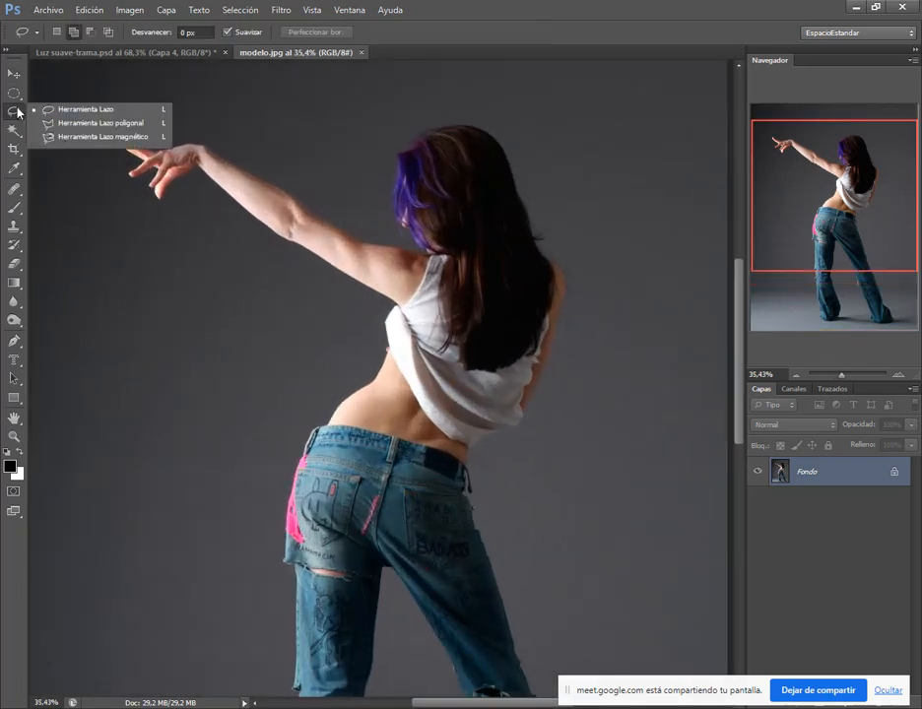
{"action": "left_click", "coordinate": [81, 137]}
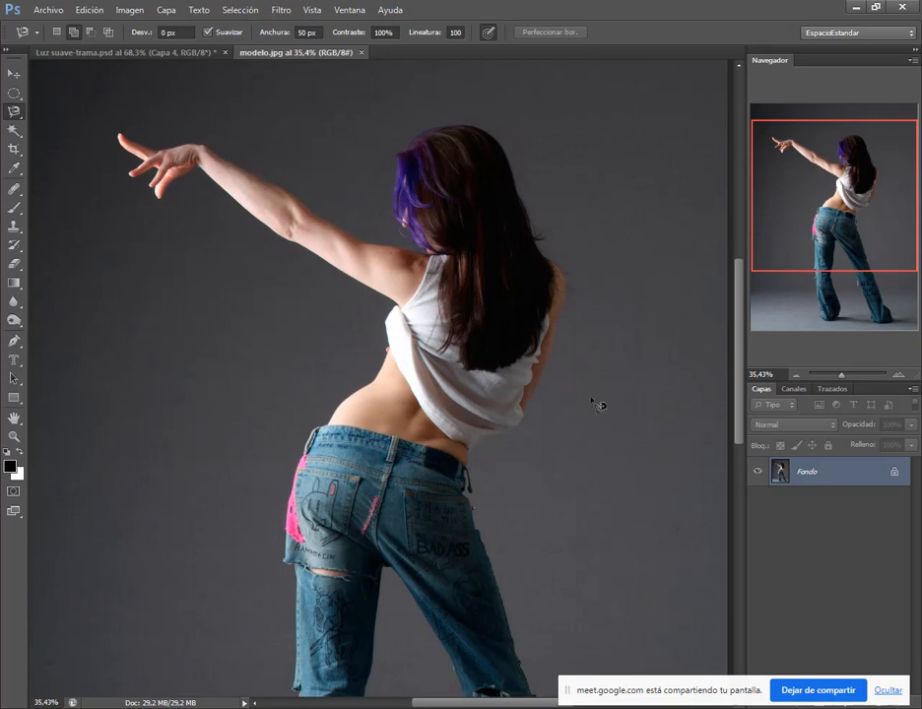
Trace a path with the magnetic Pluma de forma libre from the wrist along the arm's underside and torso to the jeans' waistband.
{"action": "left_click", "coordinate": [14, 343]}
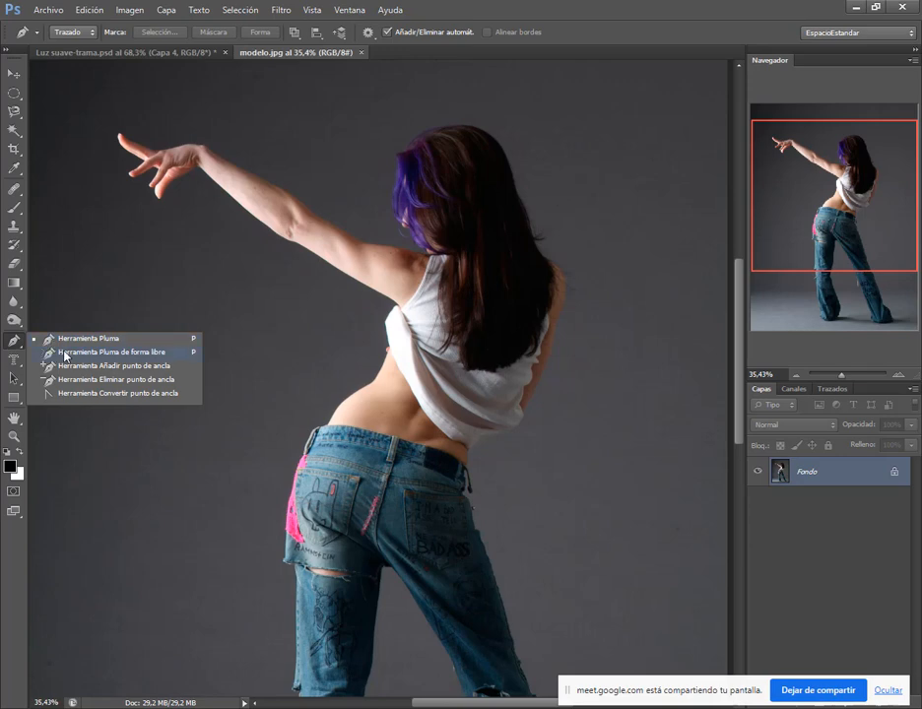
{"action": "left_click", "coordinate": [115, 352]}
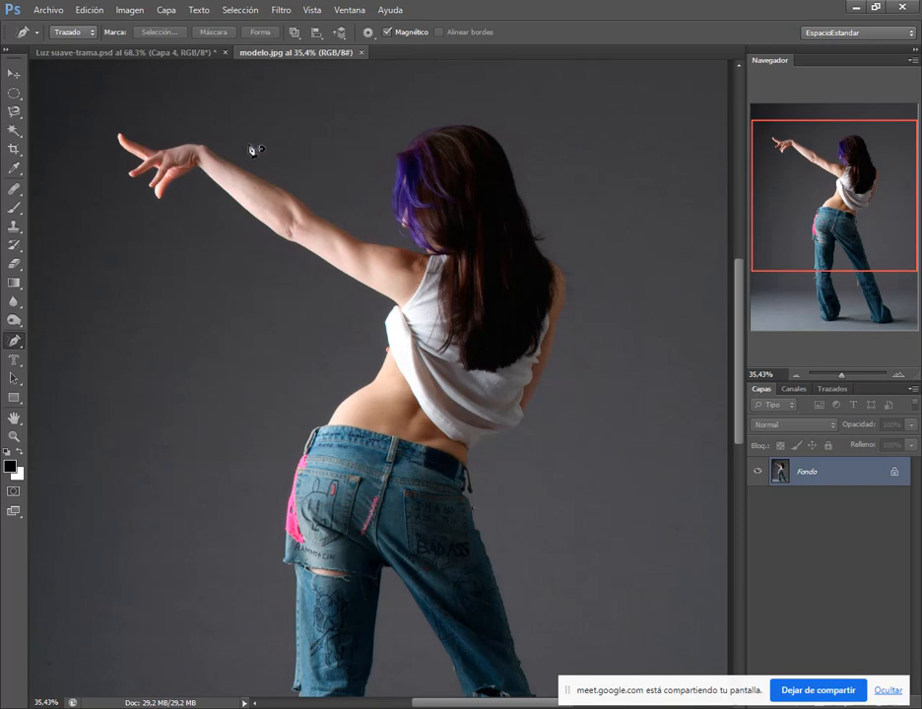
{"action": "scroll", "coordinate": [182, 123], "scroll_direction": "up", "scroll_amount": 3}
{"action": "scroll", "coordinate": [179, 133], "scroll_direction": "up", "scroll_amount": 2}
{"action": "scroll", "coordinate": [397, 200], "scroll_direction": "up", "scroll_amount": 1}
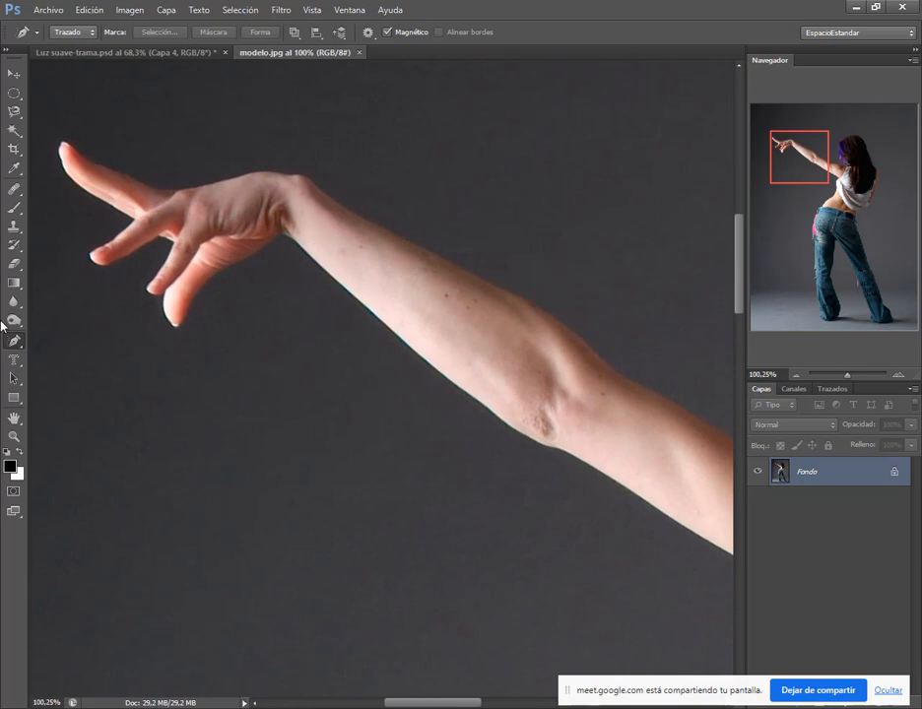
{"action": "left_click", "coordinate": [13, 340]}
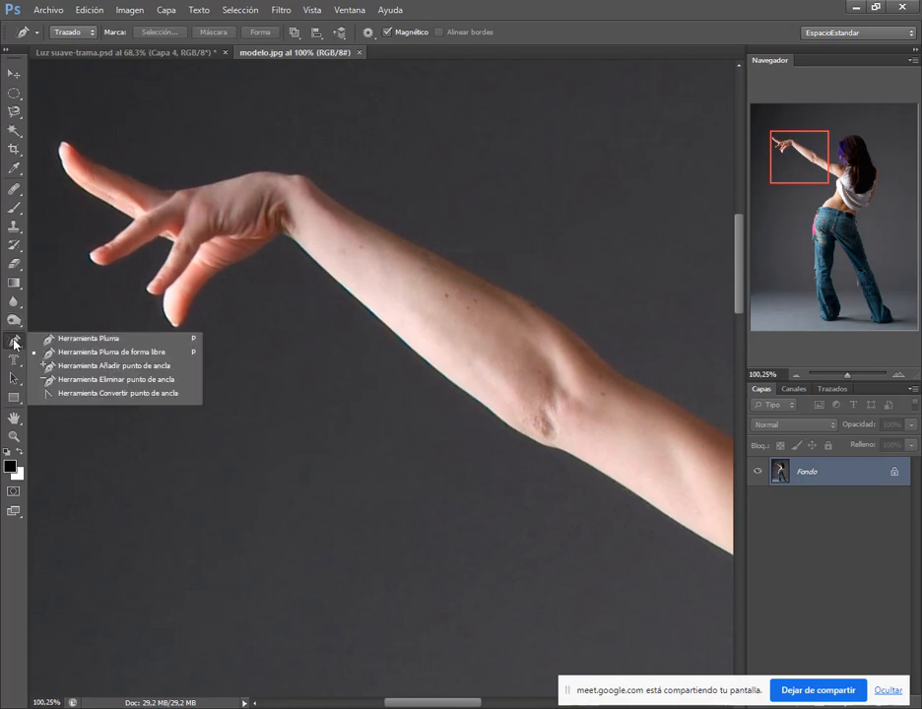
{"action": "left_click", "coordinate": [95, 353]}
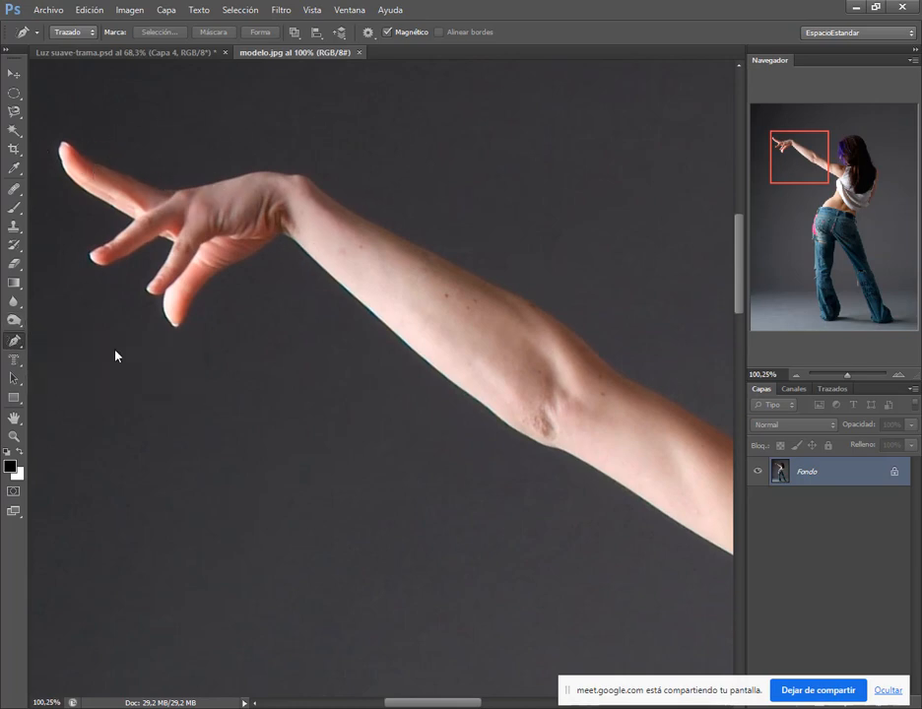
{"action": "left_click", "coordinate": [286, 237]}
{"action": "mouse_move", "coordinate": [701, 539]}
{"action": "left_mouse_down"}
{"action": "mouse_move", "coordinate": [588, 455]}
{"action": "mouse_move", "coordinate": [382, 220]}
{"action": "mouse_move", "coordinate": [365, 189]}
{"action": "left_mouse_up"}
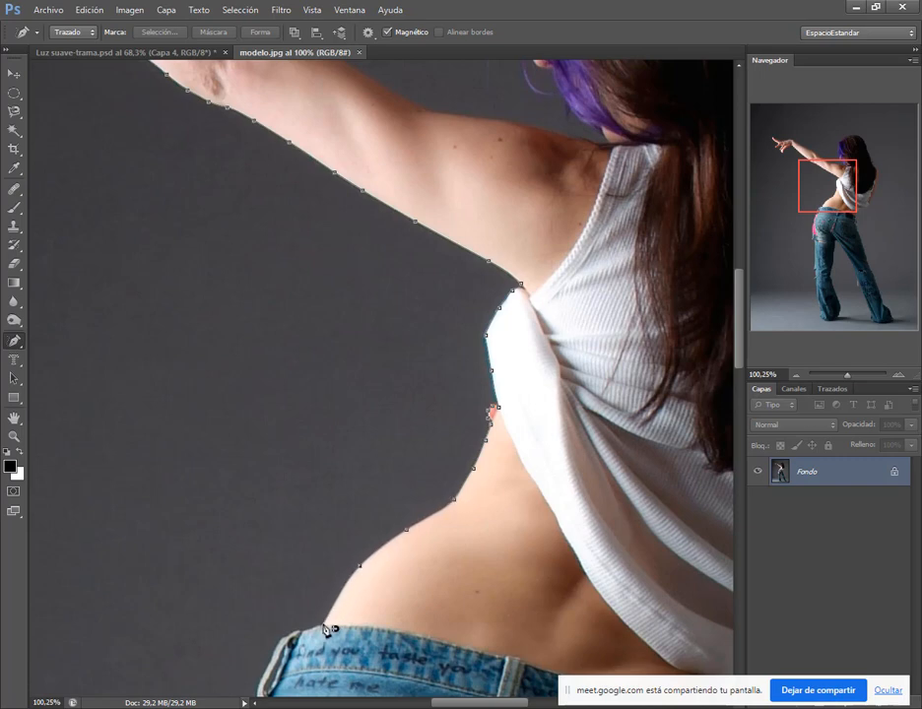
Delete the stray anchor points running across the waistband and shirt, back to where the bare waist meets the jeans.
{"action": "left_click_drag", "start_coordinate": [321, 626], "coordinate": [419, 295]}
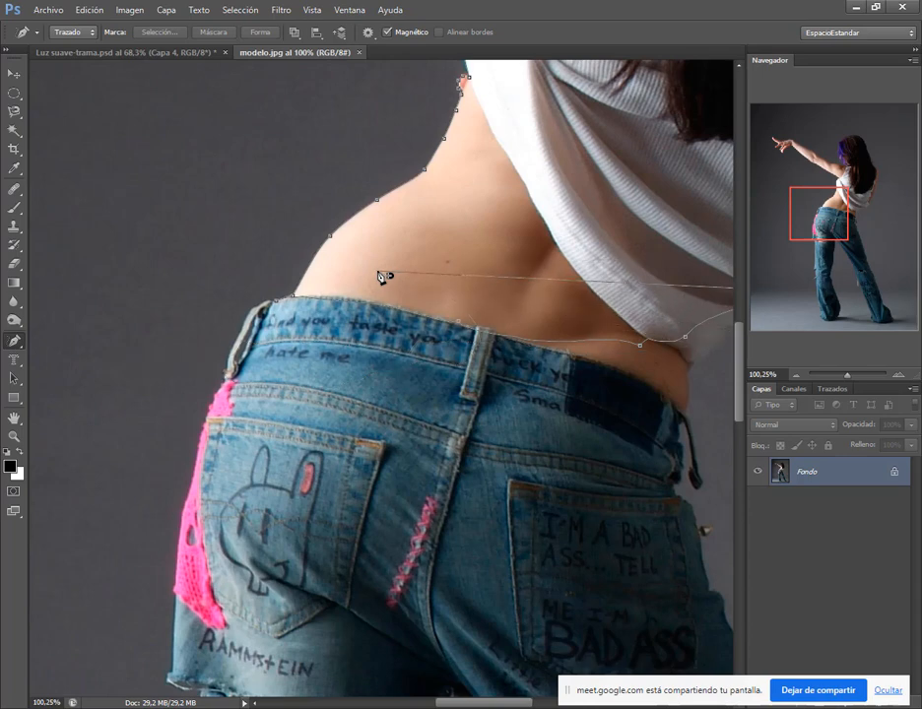
{"action": "key", "text": "BackSpace"}
{"action": "key", "text": "BackSpace"}
{"action": "key", "text": "BackSpace"}
{"action": "key", "text": "BackSpace"}
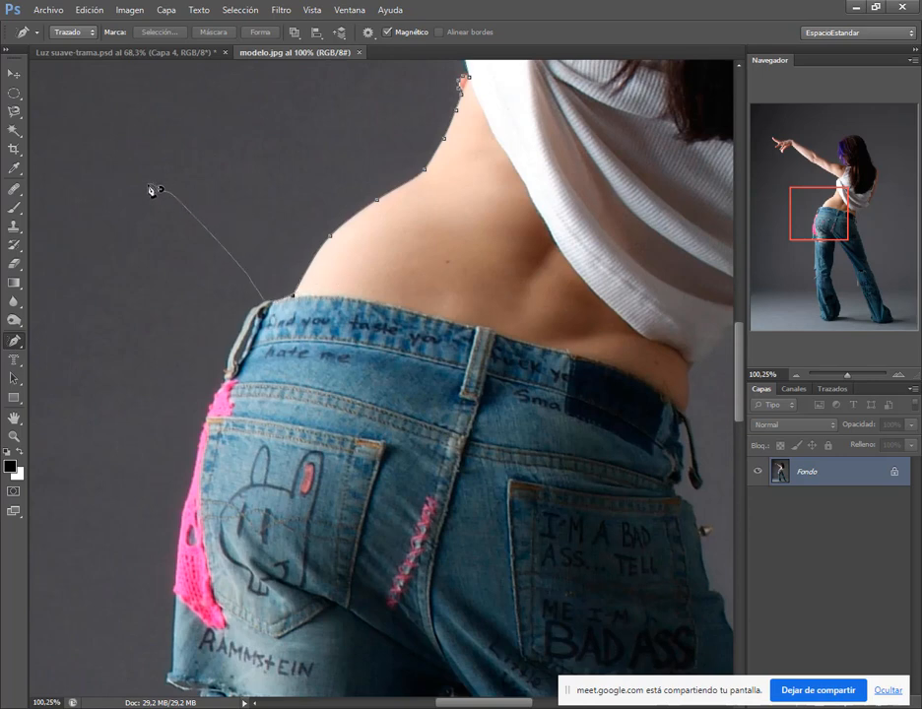
Delete the stray anchor beside the waist and trace the path down the hip and the near leg's outer edge to the hem.
{"action": "left_click", "coordinate": [184, 157]}
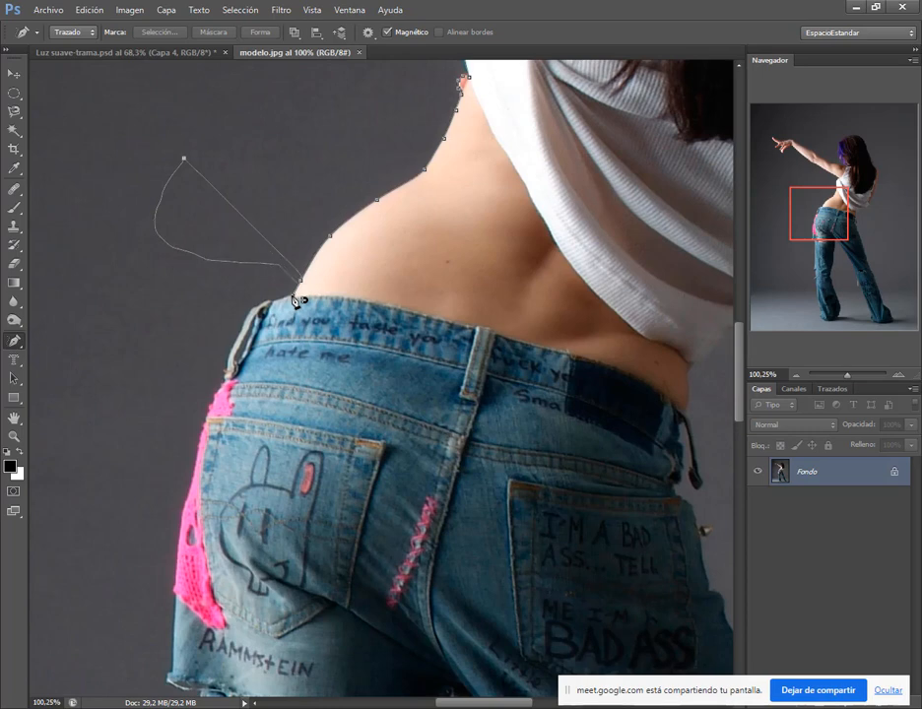
{"action": "key", "text": "Delete"}
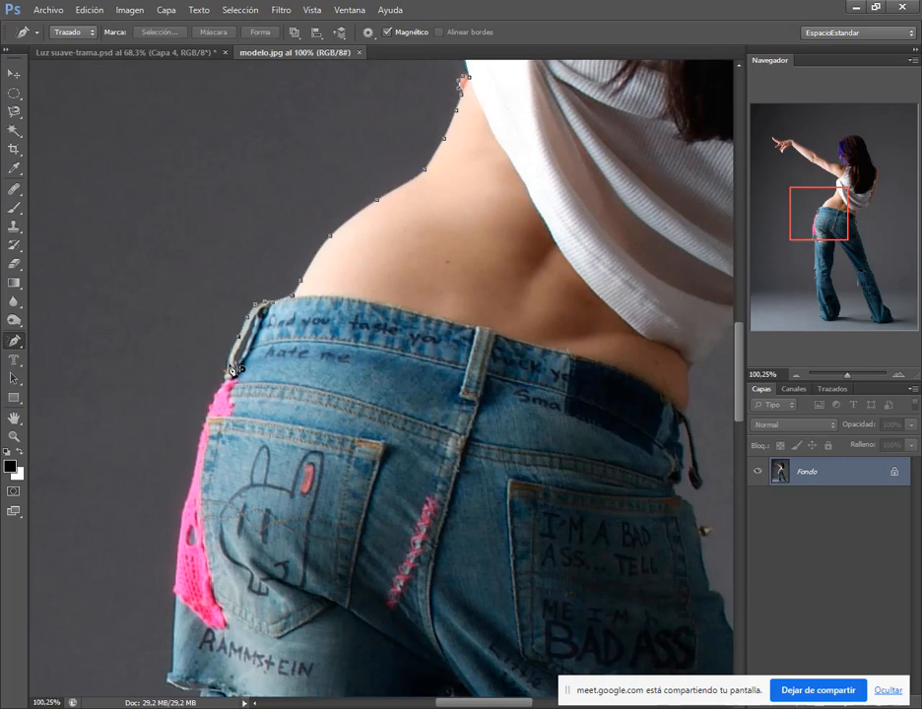
{"action": "key", "text": "space"}
{"action": "left_click_drag", "start_coordinate": [181, 243], "coordinate": [360, 227]}
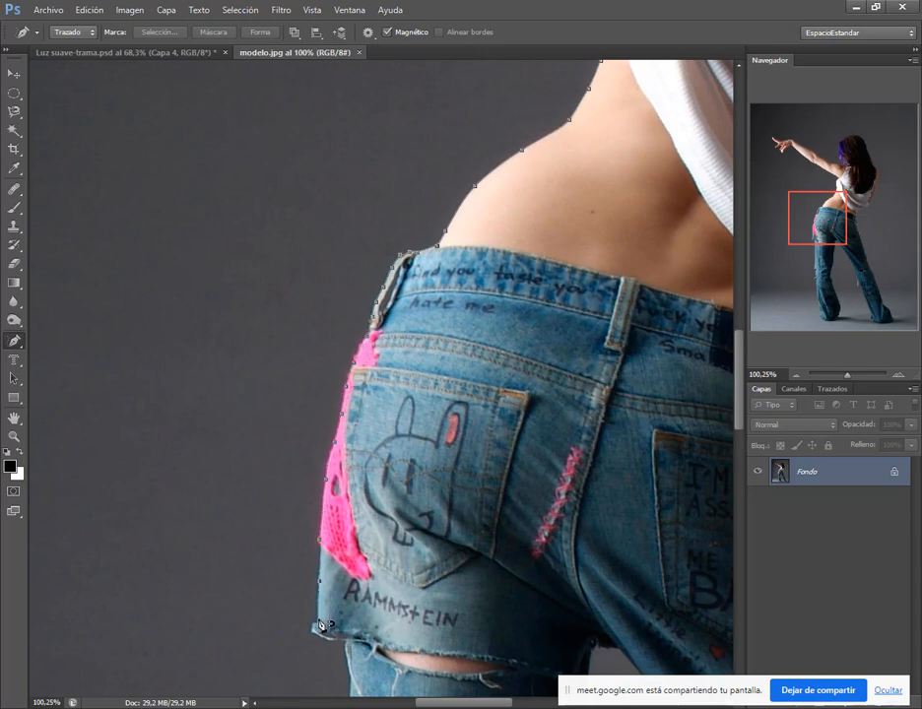
{"action": "left_click_drag", "start_coordinate": [320, 627], "coordinate": [313, 300]}
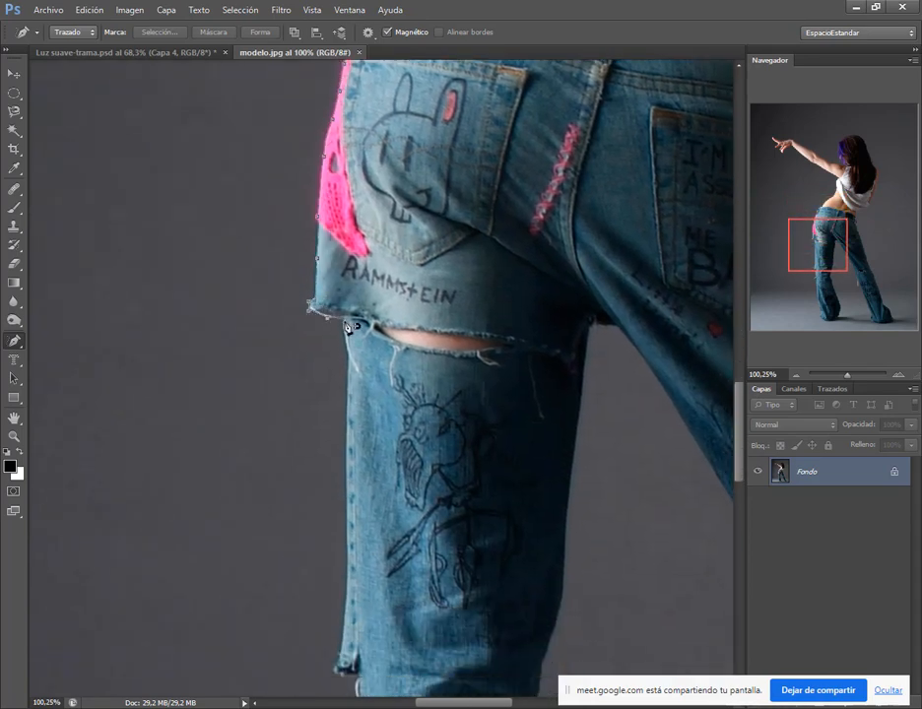
{"action": "scroll", "coordinate": [355, 487], "scroll_direction": "down", "scroll_amount": 5}
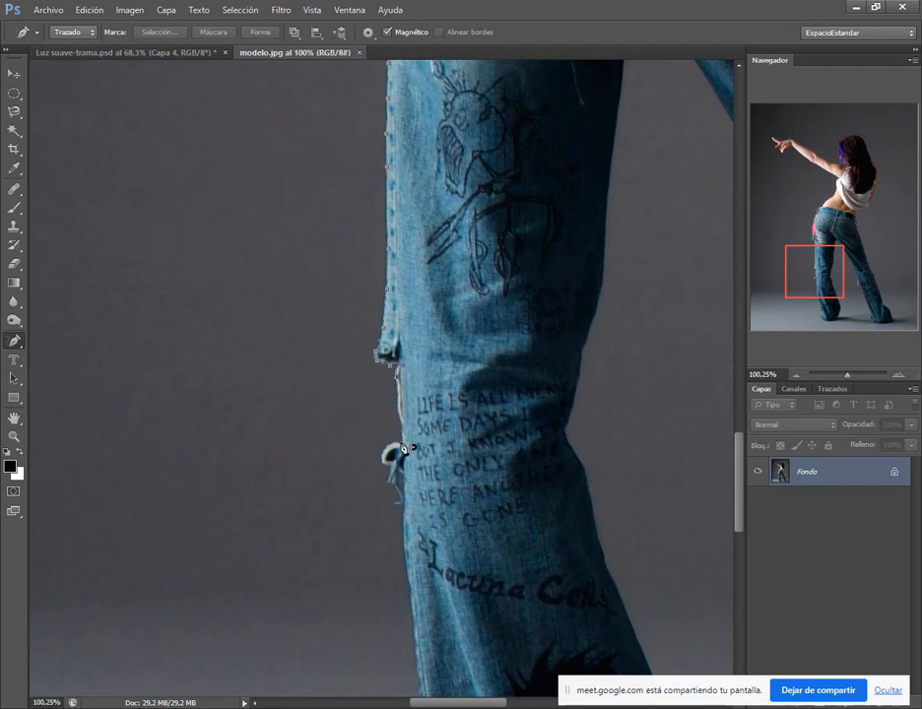
{"action": "left_click_drag", "start_coordinate": [402, 500], "coordinate": [345, 187]}
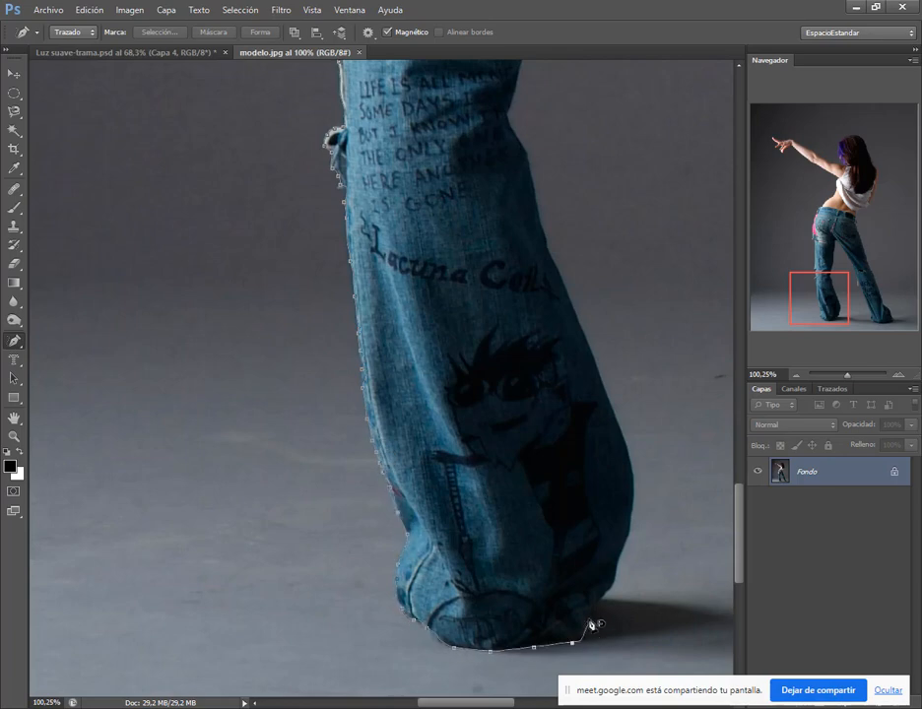
Continue tracing up the near leg's inner edge to the crotch and down the other leg's inner edge around its foot.
{"action": "left_click_drag", "start_coordinate": [515, 113], "coordinate": [341, 552]}
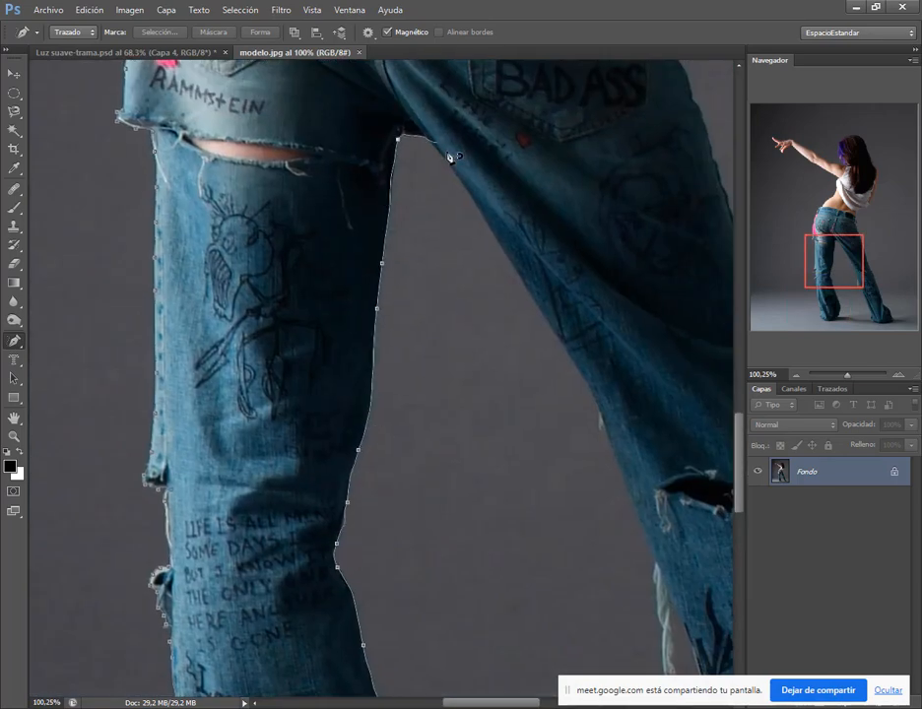
{"action": "mouse_move", "coordinate": [600, 423]}
{"action": "left_mouse_down"}
{"action": "mouse_move", "coordinate": [493, 255]}
{"action": "mouse_move", "coordinate": [442, 139]}
{"action": "left_mouse_up"}
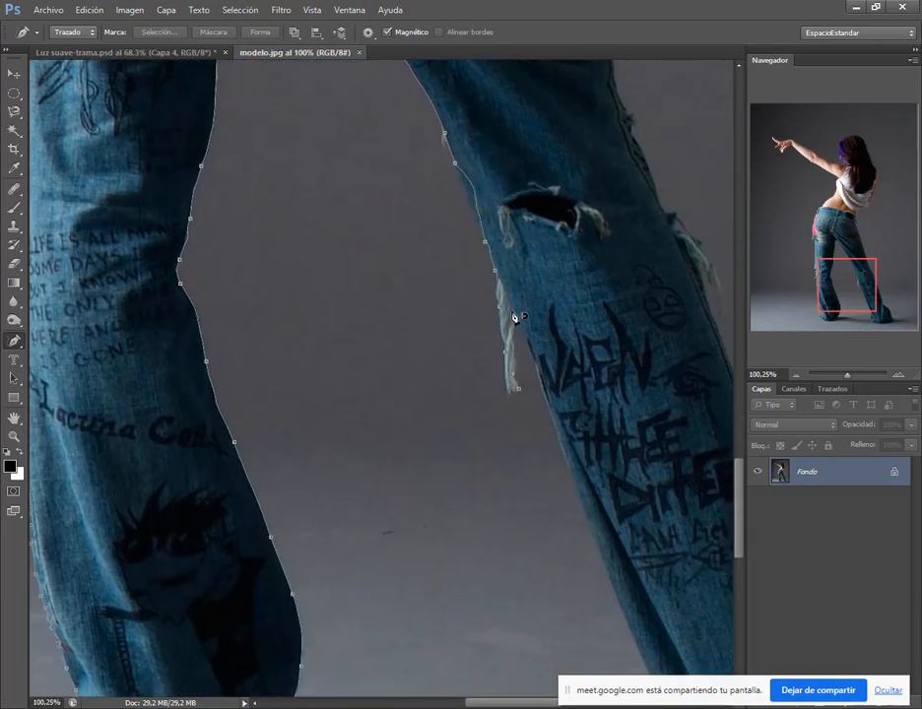
{"action": "left_click_drag", "start_coordinate": [542, 416], "coordinate": [453, 191]}
{"action": "mouse_move", "coordinate": [564, 506]}
{"action": "left_mouse_down"}
{"action": "mouse_move", "coordinate": [568, 557]}
{"action": "mouse_move", "coordinate": [653, 582]}
{"action": "mouse_move", "coordinate": [566, 492]}
{"action": "left_mouse_up"}
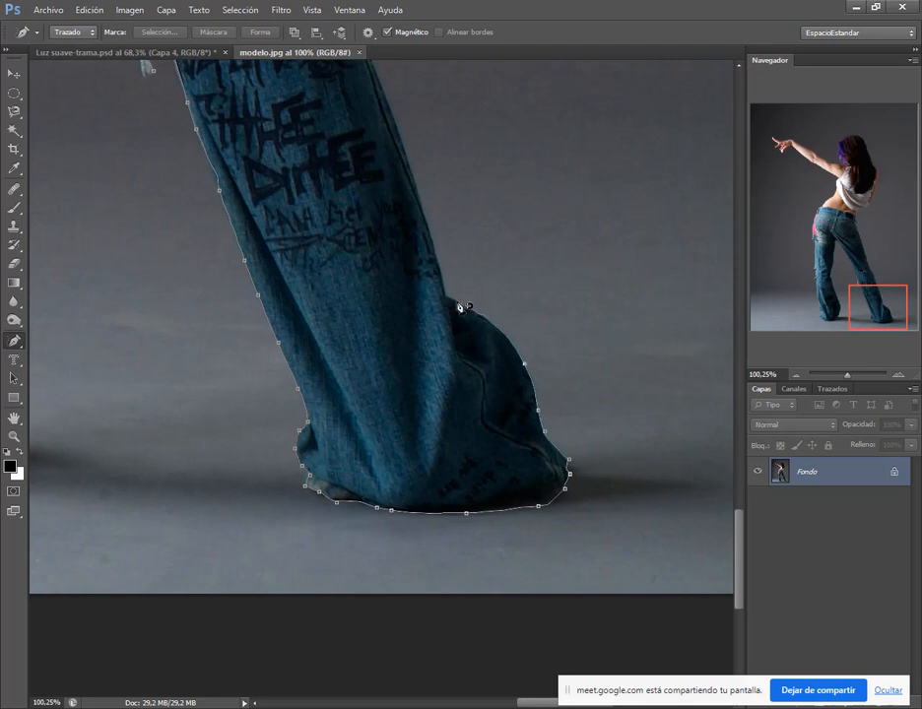
Trace the far leg's outer edge, the back, the hair, the arm's upper side and the hand, closing the path at the wrist.
{"action": "left_click_drag", "start_coordinate": [377, 91], "coordinate": [497, 463]}
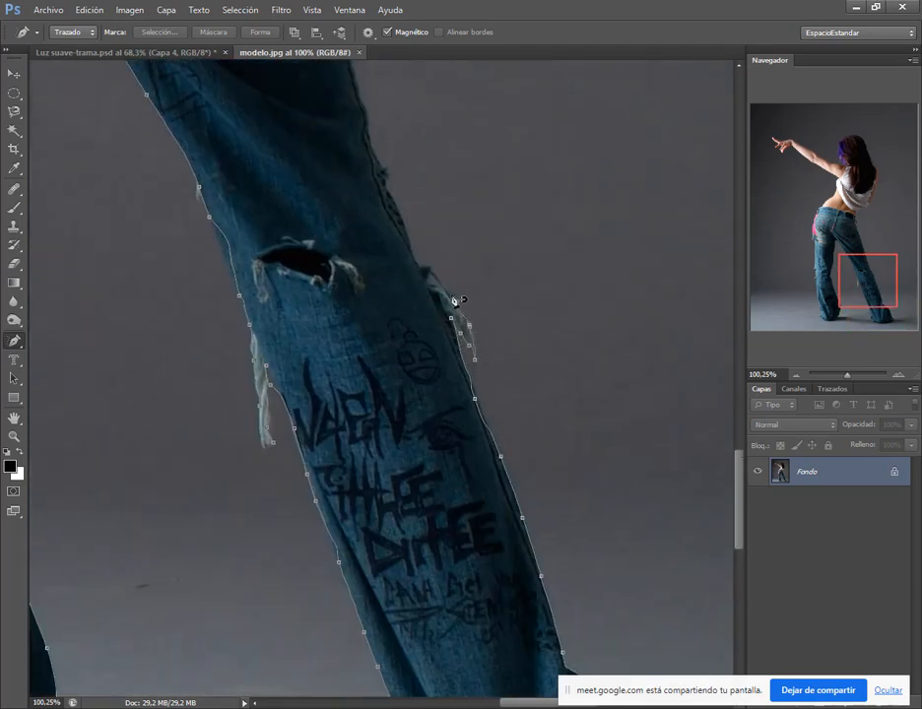
{"action": "mouse_move", "coordinate": [383, 211]}
{"action": "left_mouse_down"}
{"action": "mouse_move", "coordinate": [436, 406]}
{"action": "mouse_move", "coordinate": [462, 557]}
{"action": "left_mouse_up"}
{"action": "mouse_move", "coordinate": [362, 177]}
{"action": "left_mouse_down"}
{"action": "mouse_move", "coordinate": [429, 495]}
{"action": "mouse_move", "coordinate": [427, 459]}
{"action": "mouse_move", "coordinate": [436, 458]}
{"action": "mouse_move", "coordinate": [396, 413]}
{"action": "mouse_move", "coordinate": [406, 406]}
{"action": "mouse_move", "coordinate": [404, 364]}
{"action": "mouse_move", "coordinate": [432, 265]}
{"action": "mouse_move", "coordinate": [491, 247]}
{"action": "mouse_move", "coordinate": [571, 192]}
{"action": "mouse_move", "coordinate": [493, 254]}
{"action": "mouse_move", "coordinate": [459, 258]}
{"action": "mouse_move", "coordinate": [550, 233]}
{"action": "mouse_move", "coordinate": [592, 150]}
{"action": "mouse_move", "coordinate": [492, 535]}
{"action": "mouse_move", "coordinate": [552, 401]}
{"action": "mouse_move", "coordinate": [594, 204]}
{"action": "mouse_move", "coordinate": [535, 136]}
{"action": "mouse_move", "coordinate": [665, 404]}
{"action": "mouse_move", "coordinate": [605, 228]}
{"action": "mouse_move", "coordinate": [599, 252]}
{"action": "mouse_move", "coordinate": [444, 155]}
{"action": "mouse_move", "coordinate": [357, 176]}
{"action": "mouse_move", "coordinate": [298, 233]}
{"action": "mouse_move", "coordinate": [284, 335]}
{"action": "mouse_move", "coordinate": [288, 400]}
{"action": "mouse_move", "coordinate": [331, 450]}
{"action": "mouse_move", "coordinate": [352, 499]}
{"action": "mouse_move", "coordinate": [384, 519]}
{"action": "mouse_move", "coordinate": [200, 483]}
{"action": "mouse_move", "coordinate": [489, 624]}
{"action": "mouse_move", "coordinate": [234, 458]}
{"action": "mouse_move", "coordinate": [452, 548]}
{"action": "mouse_move", "coordinate": [353, 487]}
{"action": "mouse_move", "coordinate": [233, 439]}
{"action": "mouse_move", "coordinate": [152, 452]}
{"action": "mouse_move", "coordinate": [230, 454]}
{"action": "mouse_move", "coordinate": [131, 411]}
{"action": "mouse_move", "coordinate": [128, 424]}
{"action": "mouse_move", "coordinate": [154, 464]}
{"action": "mouse_move", "coordinate": [207, 492]}
{"action": "mouse_move", "coordinate": [163, 516]}
{"action": "mouse_move", "coordinate": [174, 532]}
{"action": "mouse_move", "coordinate": [242, 508]}
{"action": "mouse_move", "coordinate": [220, 557]}
{"action": "mouse_move", "coordinate": [234, 561]}
{"action": "mouse_move", "coordinate": [251, 595]}
{"action": "left_mouse_up"}
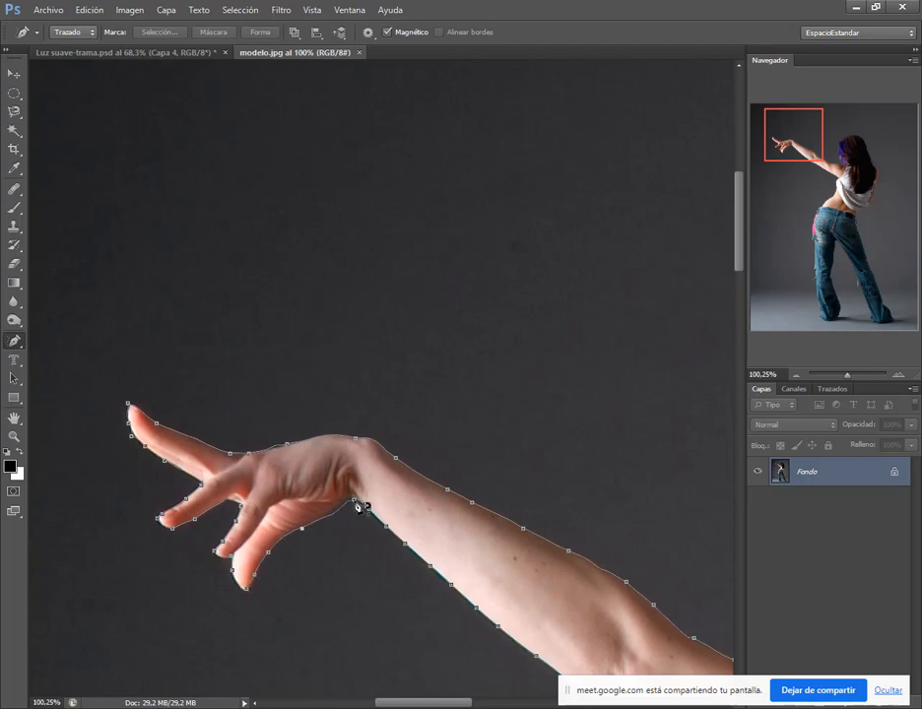
{"action": "left_click", "coordinate": [357, 502]}
{"action": "left_click_drag", "start_coordinate": [357, 530], "coordinate": [302, 374]}
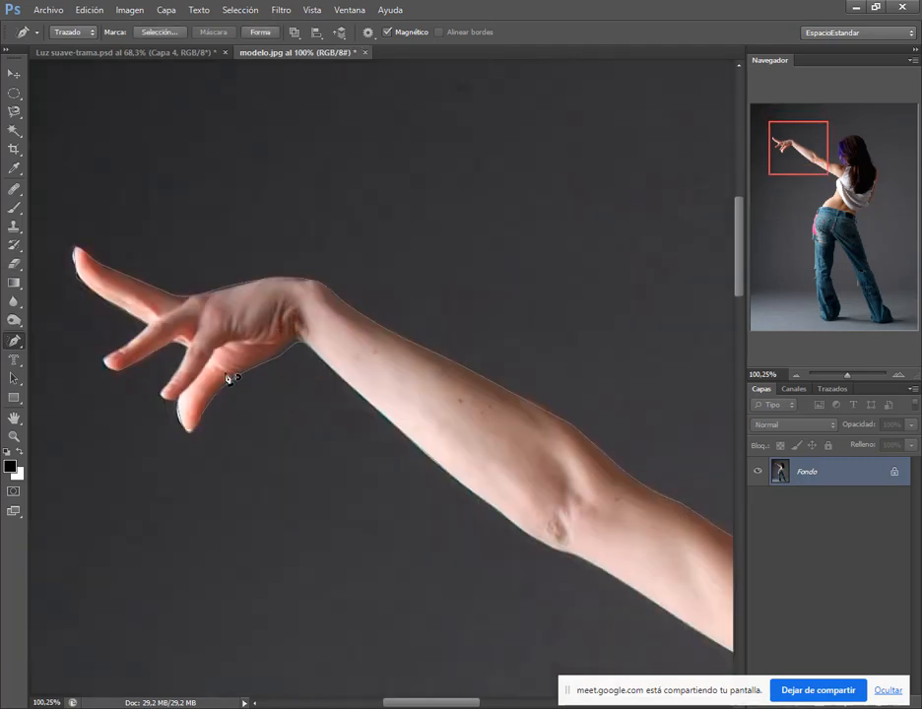
Check the model's Trazado de trabajo and select the whole path with Selección de trazado to inspect its anchor points.
{"action": "left_click", "coordinate": [828, 391]}
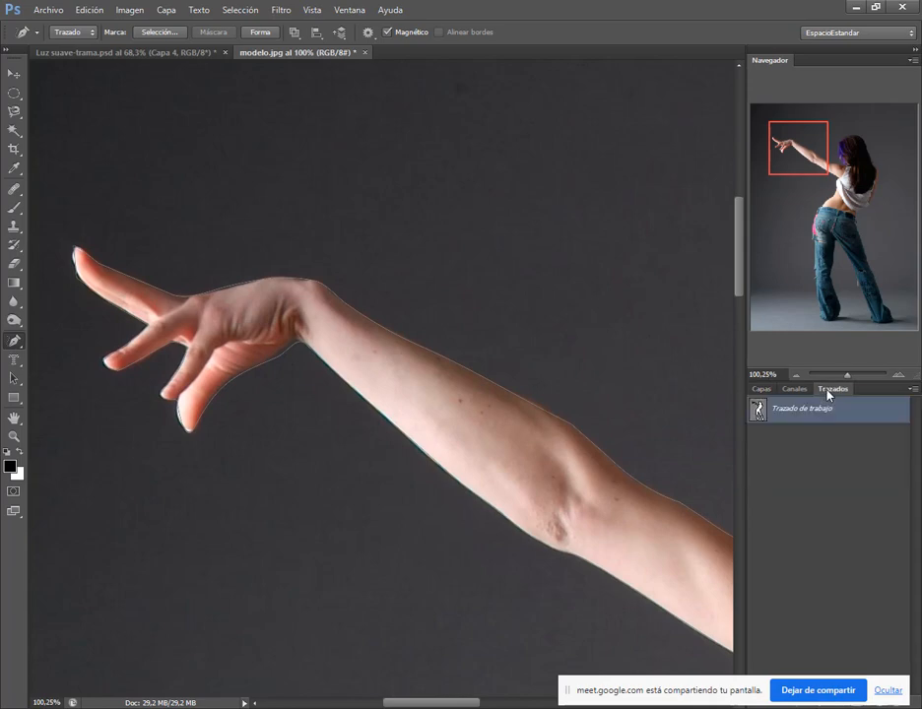
{"action": "left_click", "coordinate": [763, 390]}
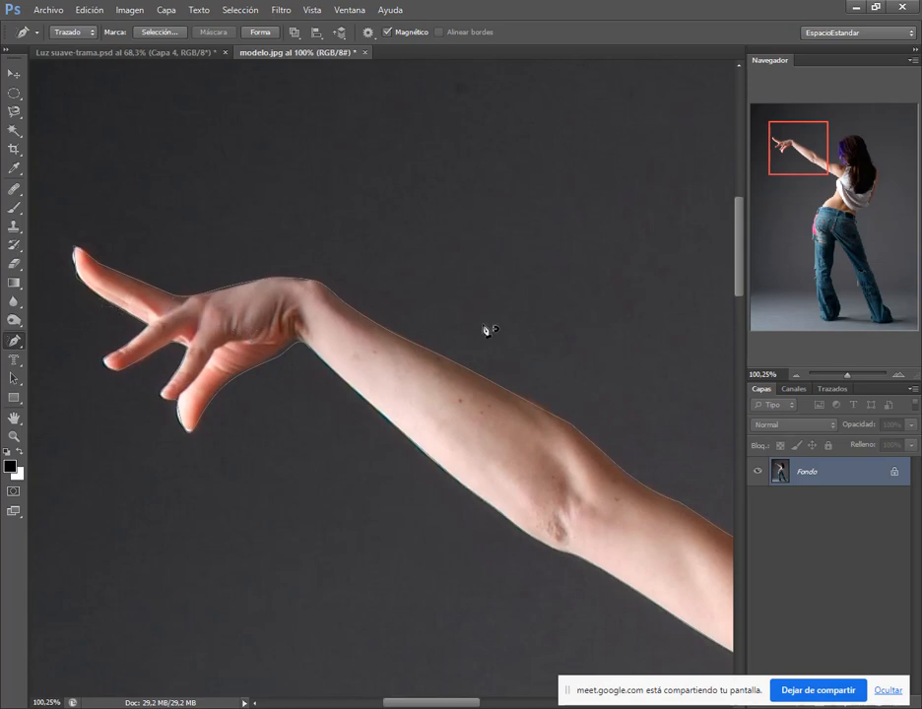
{"action": "left_click", "coordinate": [14, 384]}
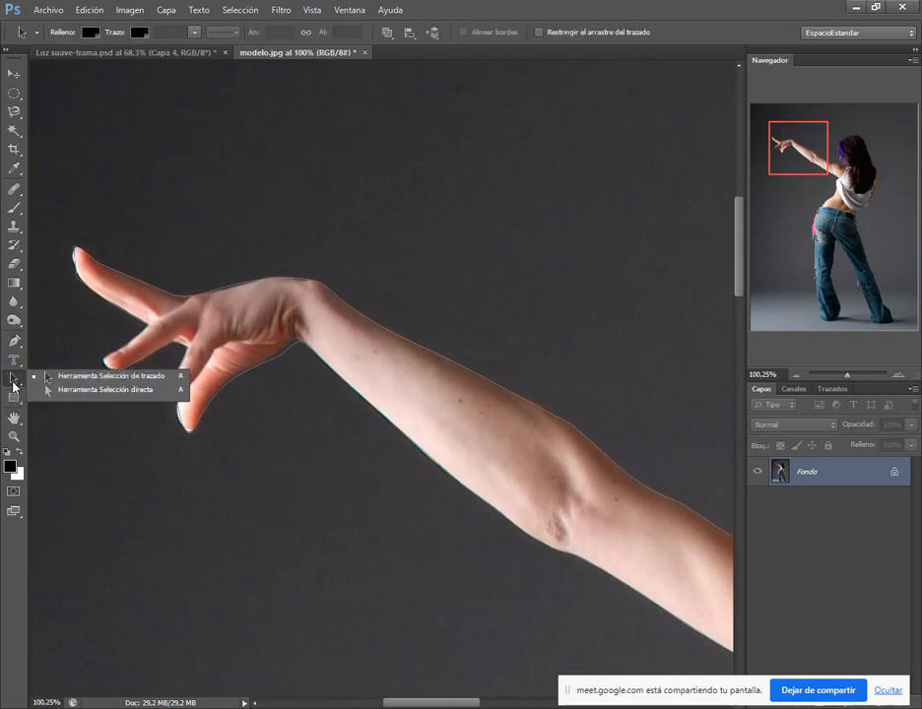
{"action": "left_click", "coordinate": [131, 382]}
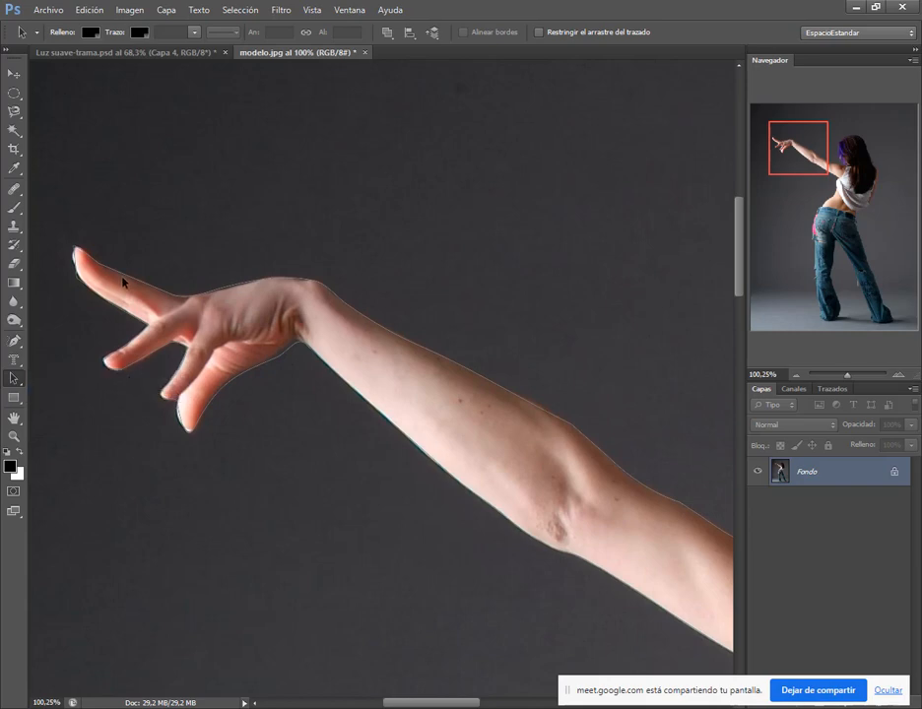
{"action": "left_click", "coordinate": [311, 279]}
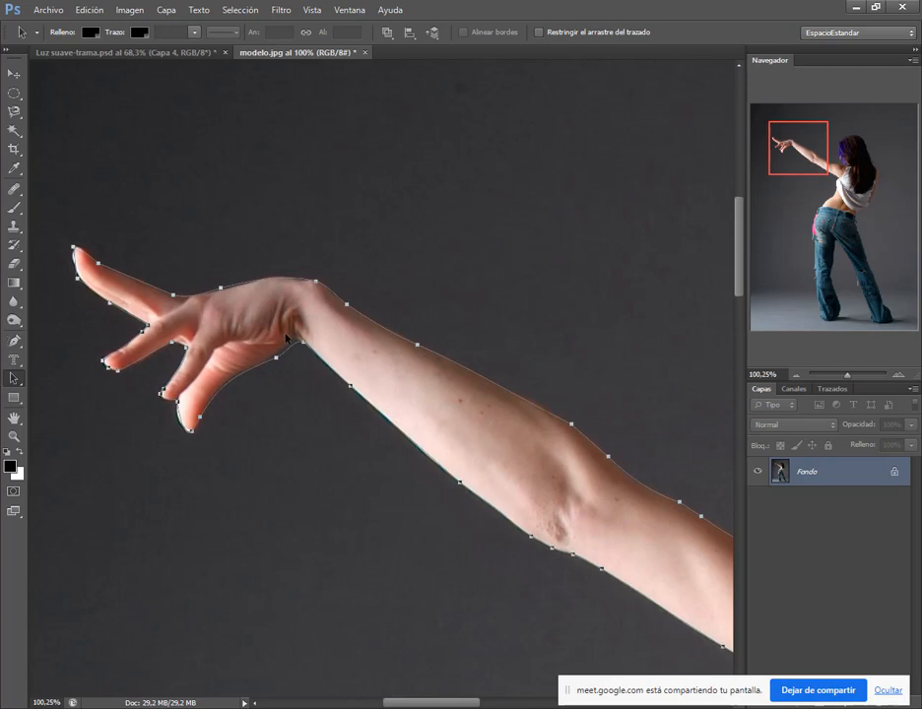
Move the anchor point under the palm closer to the hand's edge with the Selección directa tool.
{"action": "left_click", "coordinate": [18, 381]}
{"action": "left_click", "coordinate": [97, 390]}
{"action": "scroll", "coordinate": [291, 366], "scroll_direction": "up", "scroll_amount": 5}
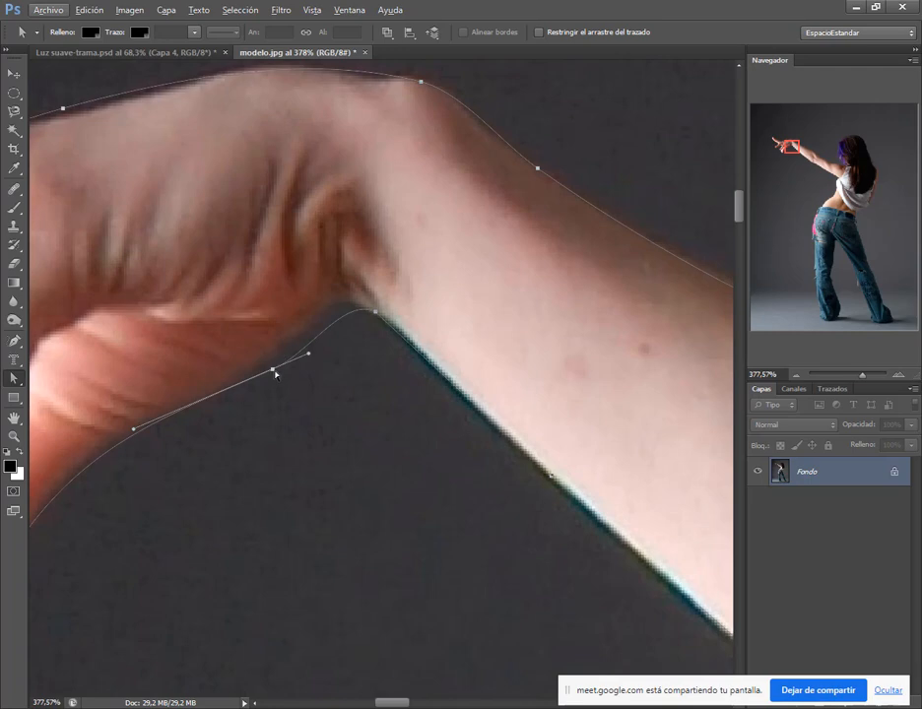
{"action": "left_click_drag", "start_coordinate": [274, 373], "coordinate": [253, 389]}
{"action": "key", "text": "ctrl+z"}
{"action": "left_click", "coordinate": [272, 368]}
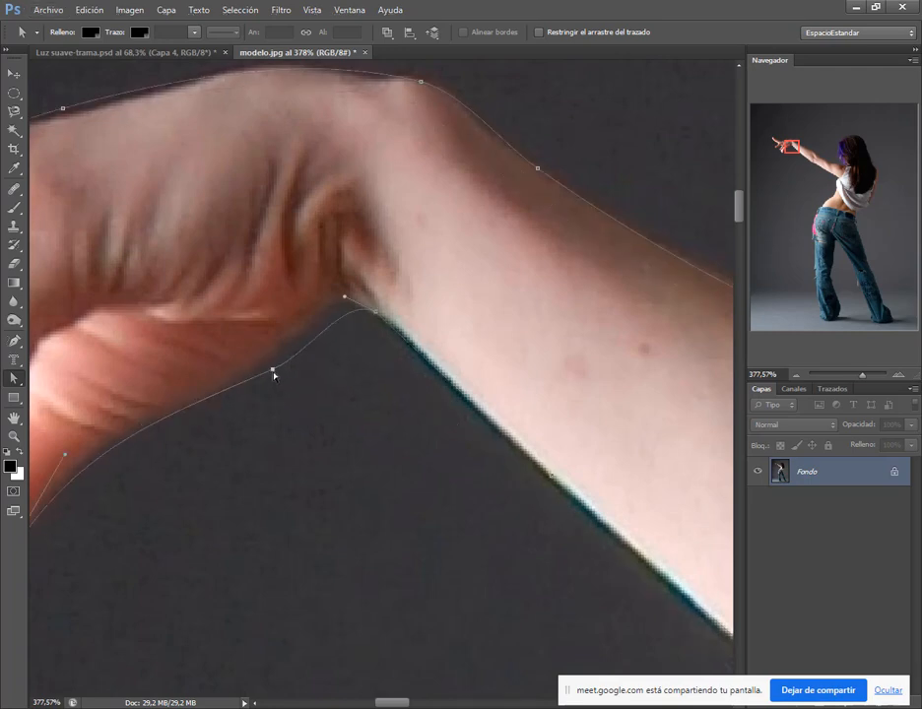
{"action": "left_click_drag", "start_coordinate": [274, 373], "coordinate": [248, 373]}
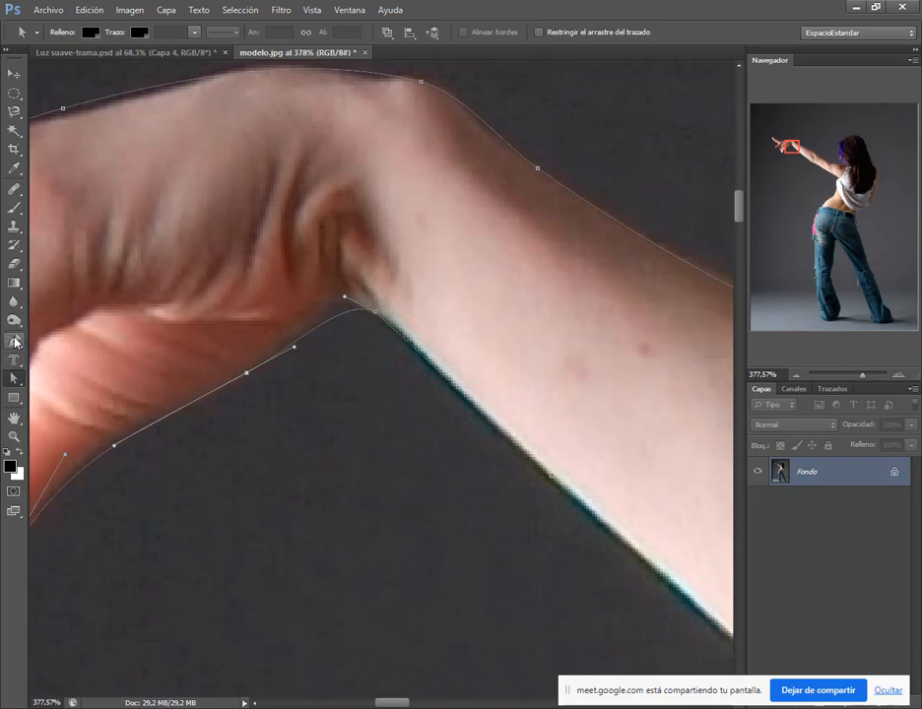
Add an anchor point in the curve under the wrist and move it up to the skin's edge.
{"action": "left_click", "coordinate": [15, 341]}
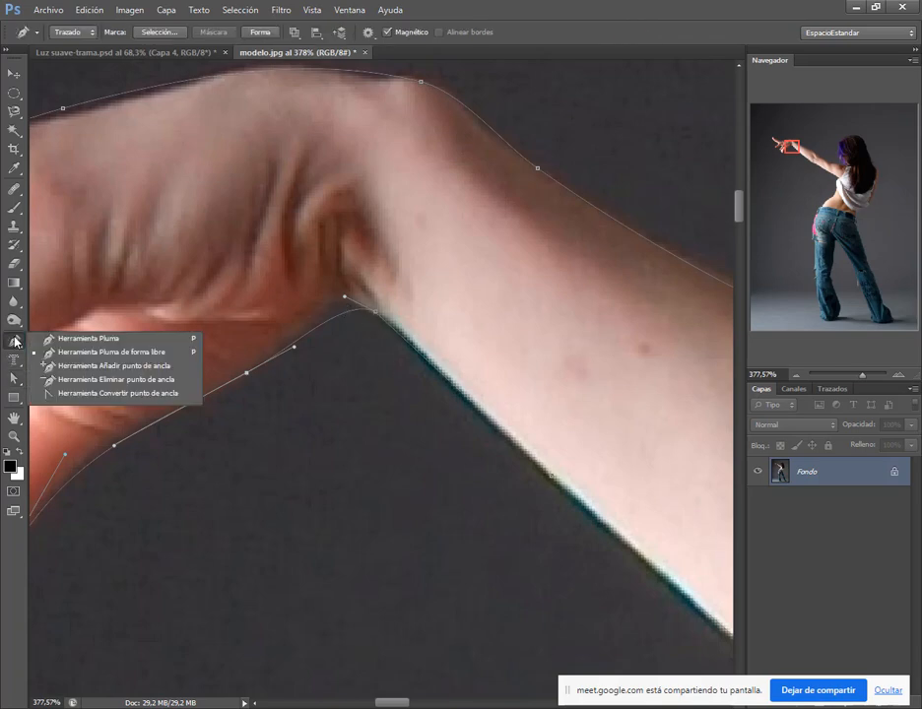
{"action": "left_click", "coordinate": [114, 371]}
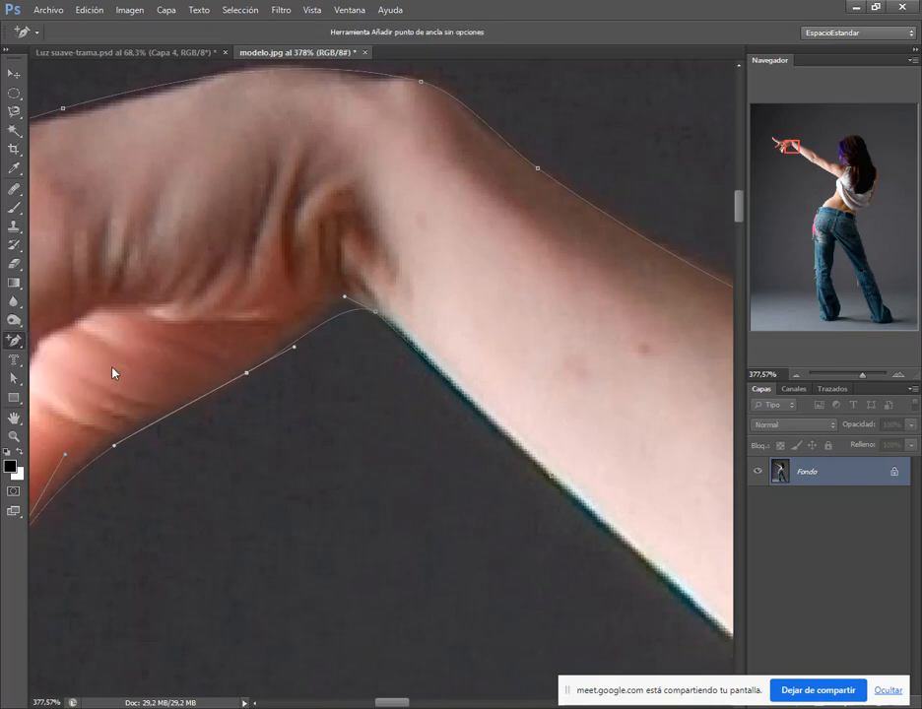
{"action": "left_click", "coordinate": [341, 319]}
{"action": "left_click_drag", "start_coordinate": [340, 319], "coordinate": [337, 309]}
Adjust the anchors and direction handles around the lowest finger so the path follows its outline.
{"action": "left_click_drag", "start_coordinate": [157, 373], "coordinate": [268, 291]}
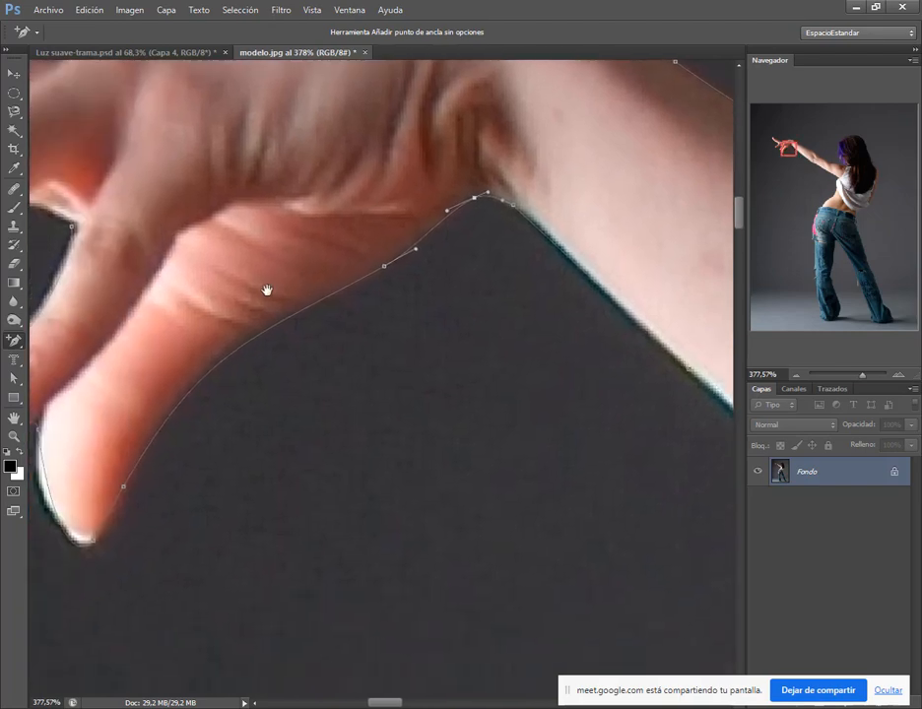
{"action": "left_click_drag", "start_coordinate": [124, 488], "coordinate": [270, 453]}
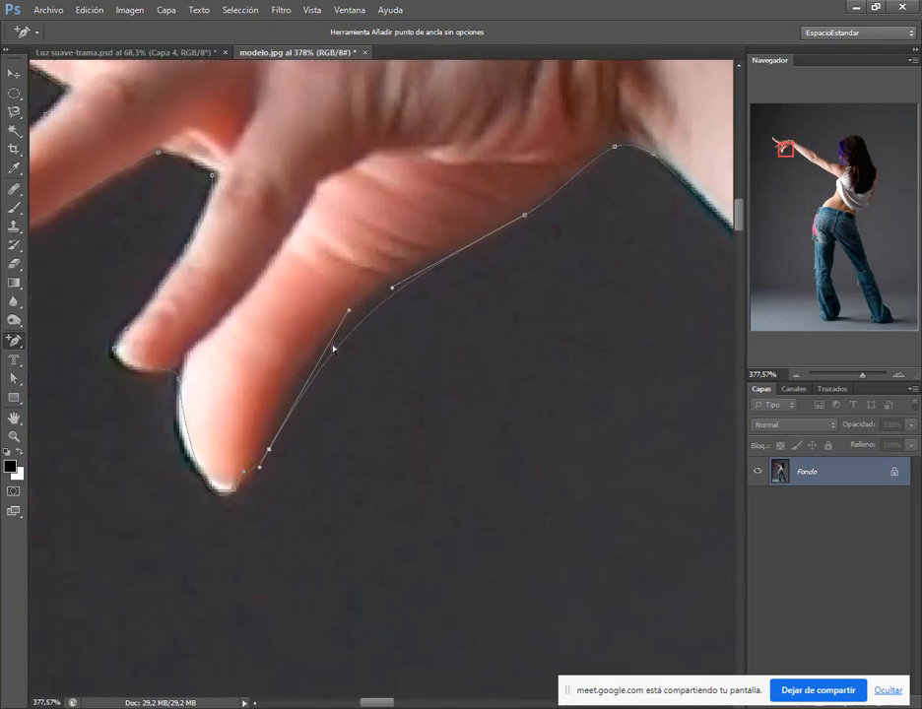
{"action": "left_click_drag", "start_coordinate": [346, 314], "coordinate": [333, 293]}
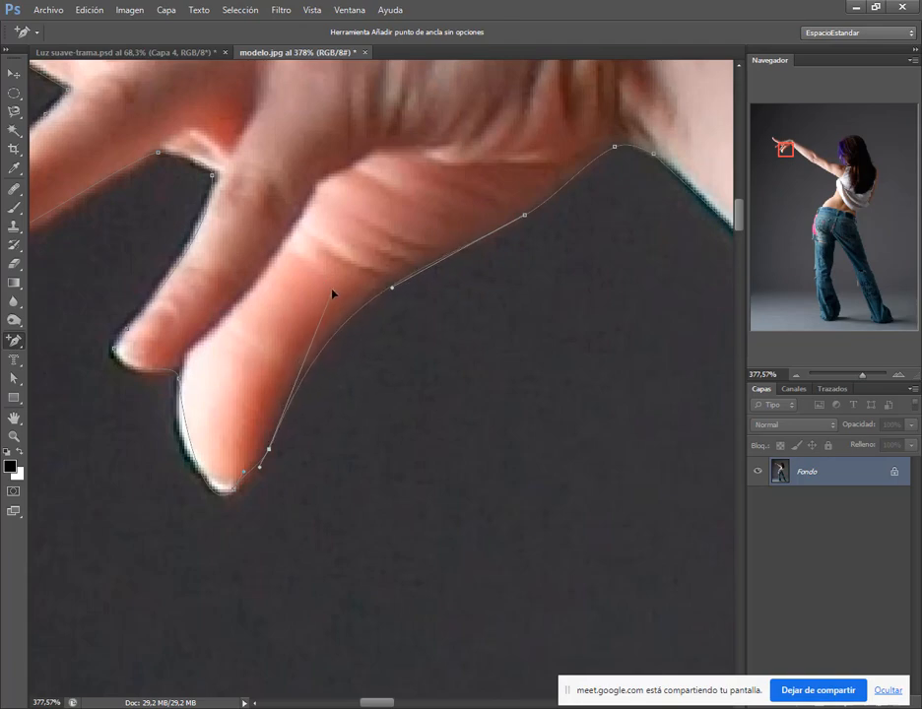
{"action": "left_click_drag", "start_coordinate": [241, 476], "coordinate": [169, 499]}
{"action": "scroll", "coordinate": [195, 529], "scroll_direction": "up", "scroll_amount": 1}
{"action": "mouse_move", "coordinate": [173, 352]}
{"action": "left_mouse_down"}
{"action": "mouse_move", "coordinate": [168, 331]}
{"action": "mouse_move", "coordinate": [143, 358]}
{"action": "mouse_move", "coordinate": [171, 340]}
{"action": "mouse_move", "coordinate": [166, 368]}
{"action": "left_mouse_up"}
Fit the path to the two middle fingers and the gaps between the fingers by adding and moving anchors and handles.
{"action": "left_click_drag", "start_coordinate": [226, 328], "coordinate": [394, 596]}
{"action": "left_click_drag", "start_coordinate": [381, 374], "coordinate": [386, 368]}
{"action": "left_click_drag", "start_coordinate": [386, 437], "coordinate": [364, 430]}
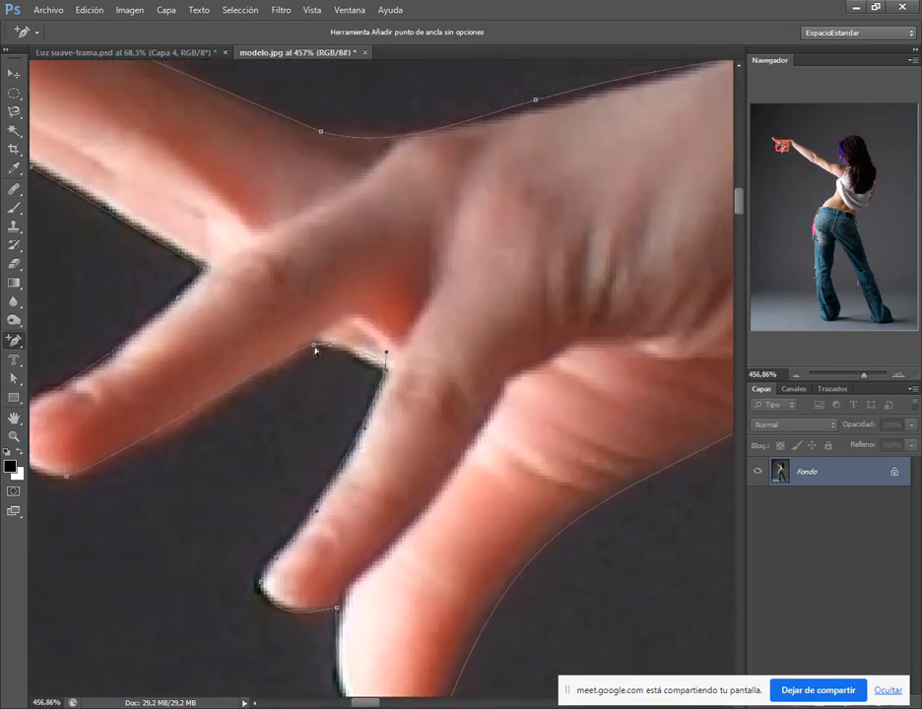
{"action": "left_click_drag", "start_coordinate": [246, 408], "coordinate": [331, 403]}
{"action": "mouse_move", "coordinate": [151, 471]}
{"action": "left_mouse_down"}
{"action": "mouse_move", "coordinate": [168, 469]}
{"action": "mouse_move", "coordinate": [134, 470]}
{"action": "left_mouse_up"}
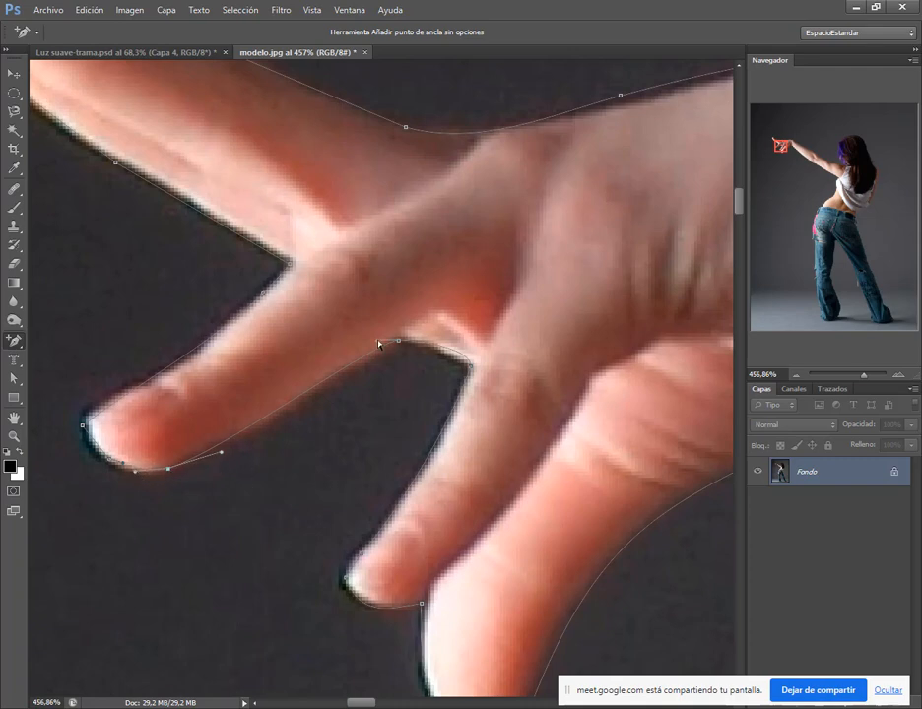
{"action": "left_click_drag", "start_coordinate": [377, 343], "coordinate": [369, 355]}
{"action": "left_click_drag", "start_coordinate": [355, 313], "coordinate": [492, 441]}
{"action": "left_click", "coordinate": [428, 388]}
{"action": "left_click_drag", "start_coordinate": [429, 392], "coordinate": [407, 377]}
Reshape the path around the extended index finger, correcting its underside, tip and upper edge.
{"action": "left_click_drag", "start_coordinate": [273, 233], "coordinate": [368, 373]}
{"action": "left_click_drag", "start_coordinate": [200, 320], "coordinate": [187, 277]}
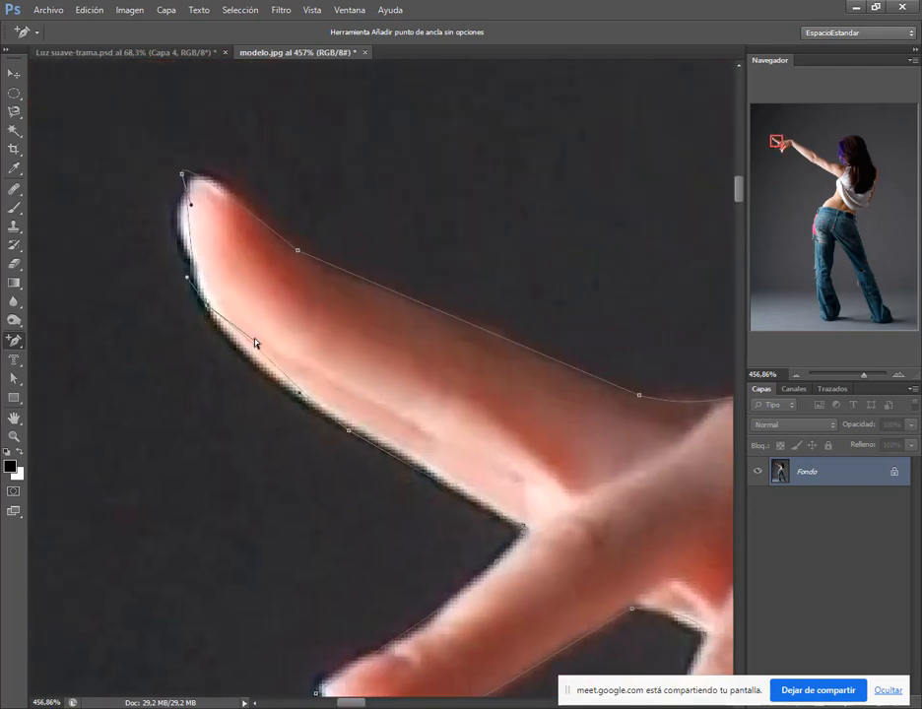
{"action": "left_click_drag", "start_coordinate": [255, 343], "coordinate": [241, 359]}
{"action": "mouse_move", "coordinate": [182, 176]}
{"action": "left_mouse_down"}
{"action": "mouse_move", "coordinate": [191, 195]}
{"action": "mouse_move", "coordinate": [168, 216]}
{"action": "mouse_move", "coordinate": [204, 160]}
{"action": "mouse_move", "coordinate": [184, 194]}
{"action": "left_mouse_up"}
{"action": "left_click_drag", "start_coordinate": [293, 248], "coordinate": [240, 188]}
{"action": "left_click_drag", "start_coordinate": [297, 250], "coordinate": [302, 250]}
{"action": "left_click_drag", "start_coordinate": [414, 298], "coordinate": [407, 301]}
Follow the path along the hand and arm and adjust the anchor point on top of the shoulder to the skin's edge.
{"action": "left_click_drag", "start_coordinate": [679, 433], "coordinate": [180, 363]}
{"action": "left_click_drag", "start_coordinate": [520, 397], "coordinate": [280, 473]}
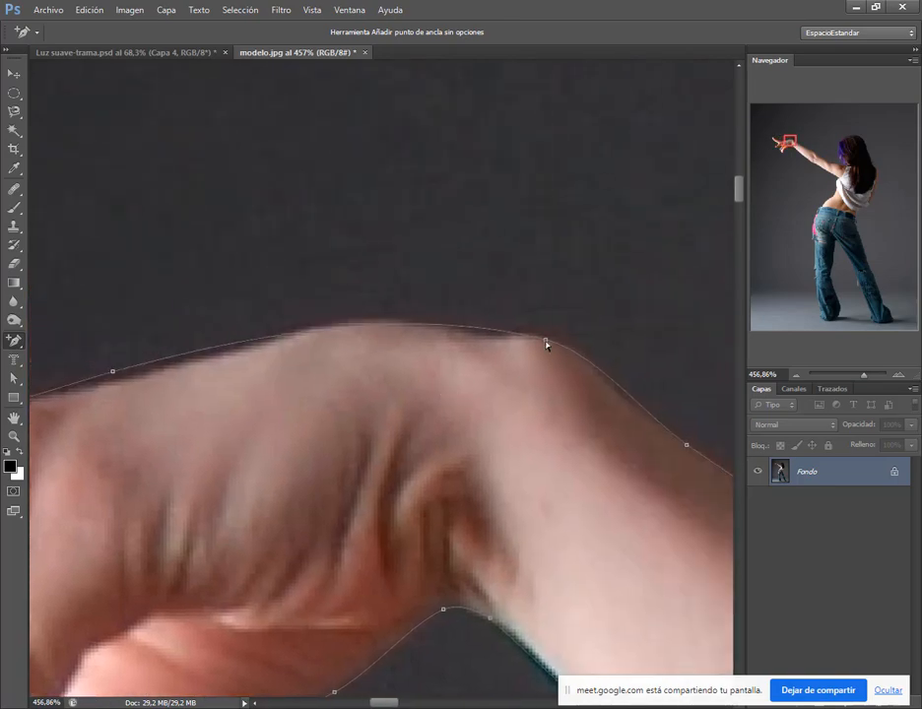
{"action": "left_click_drag", "start_coordinate": [680, 610], "coordinate": [219, 275]}
{"action": "scroll", "coordinate": [441, 389], "scroll_direction": "down", "scroll_amount": 5}
{"action": "left_click_drag", "start_coordinate": [610, 512], "coordinate": [289, 293]}
{"action": "left_click_drag", "start_coordinate": [646, 498], "coordinate": [274, 305]}
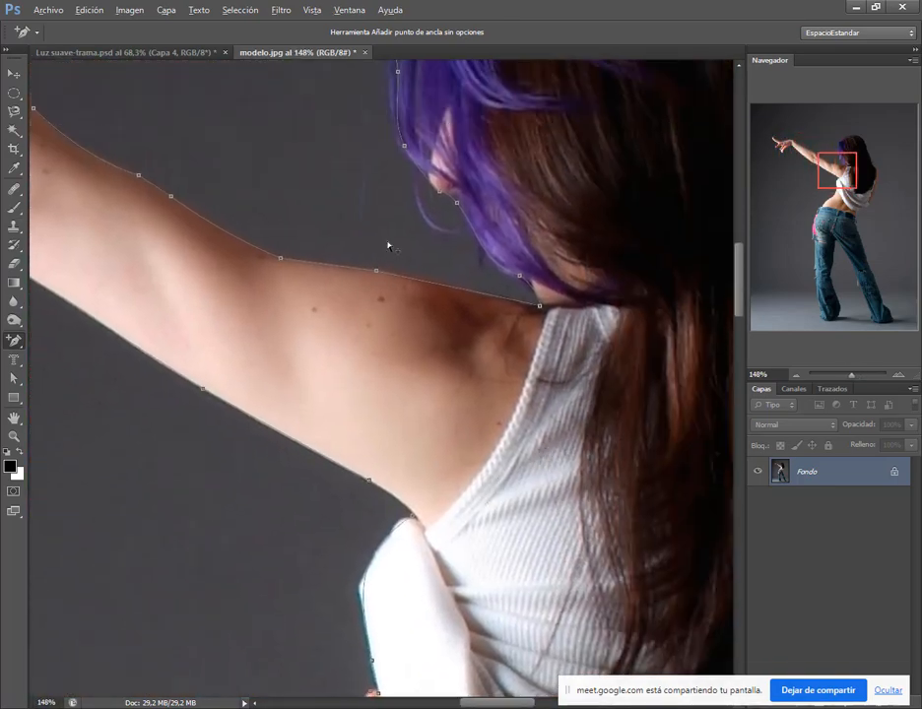
{"action": "scroll", "coordinate": [388, 243], "scroll_direction": "up", "scroll_amount": 4}
{"action": "left_click", "coordinate": [379, 310]}
{"action": "left_click_drag", "start_coordinate": [379, 310], "coordinate": [388, 309]}
Add and move anchor points along the purple hair's front edge so the path encloses the outer strands.
{"action": "scroll", "coordinate": [583, 390], "scroll_direction": "down", "scroll_amount": 2}
{"action": "scroll", "coordinate": [583, 390], "scroll_direction": "down", "scroll_amount": 3}
{"action": "left_click_drag", "start_coordinate": [553, 248], "coordinate": [529, 428]}
{"action": "scroll", "coordinate": [514, 290], "scroll_direction": "up", "scroll_amount": 2}
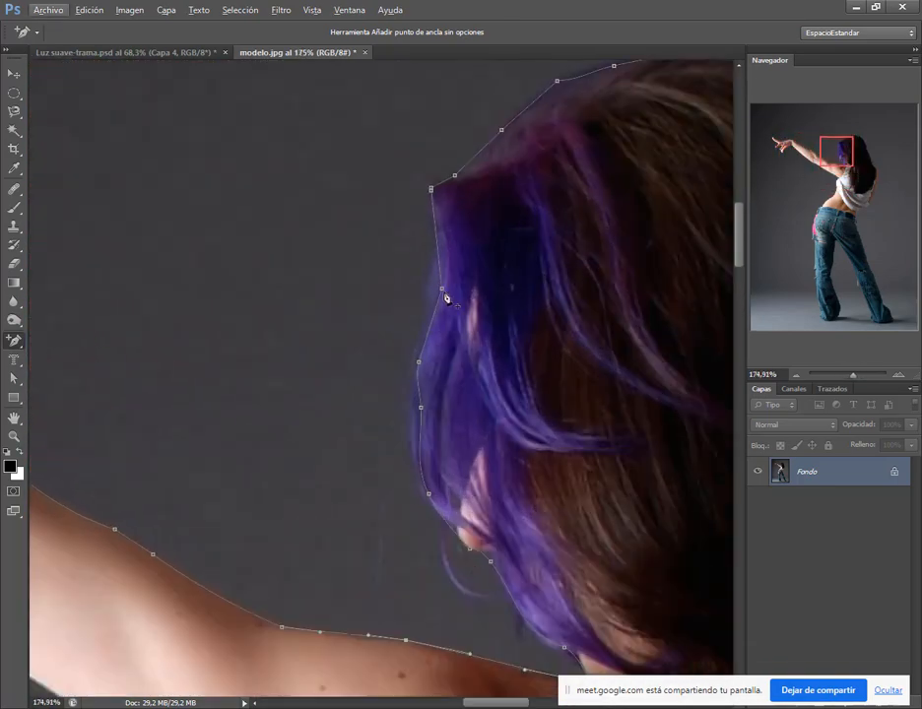
{"action": "left_click", "coordinate": [446, 298]}
{"action": "left_click_drag", "start_coordinate": [443, 296], "coordinate": [433, 287]}
{"action": "left_click", "coordinate": [422, 370]}
{"action": "left_click_drag", "start_coordinate": [421, 371], "coordinate": [407, 421]}
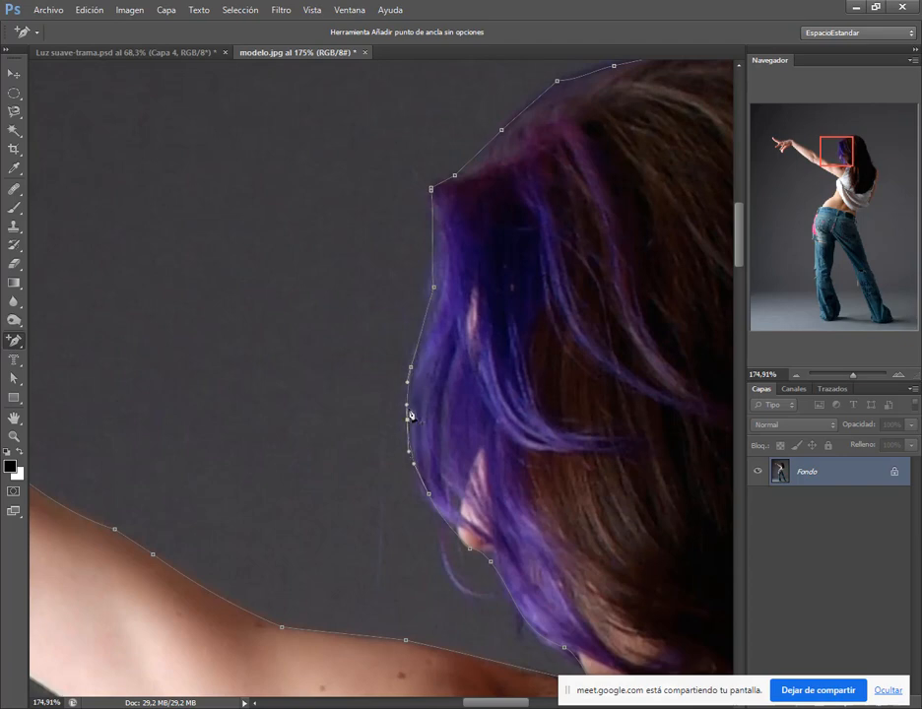
{"action": "left_click_drag", "start_coordinate": [437, 297], "coordinate": [436, 218]}
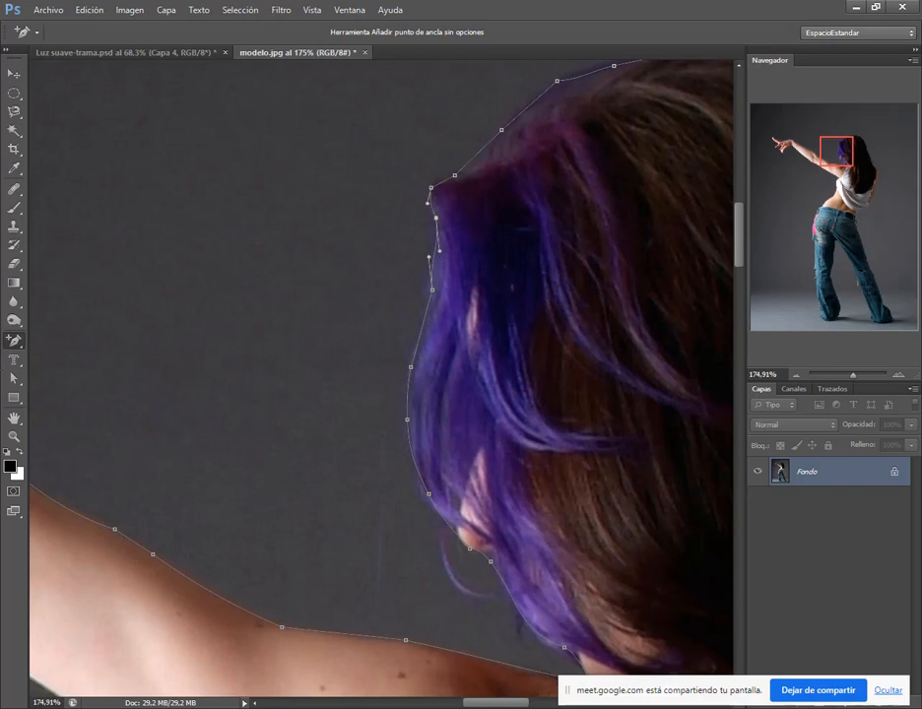
Delete the extra anchor point just below the front corner of the purple hair.
{"action": "left_click", "coordinate": [15, 342]}
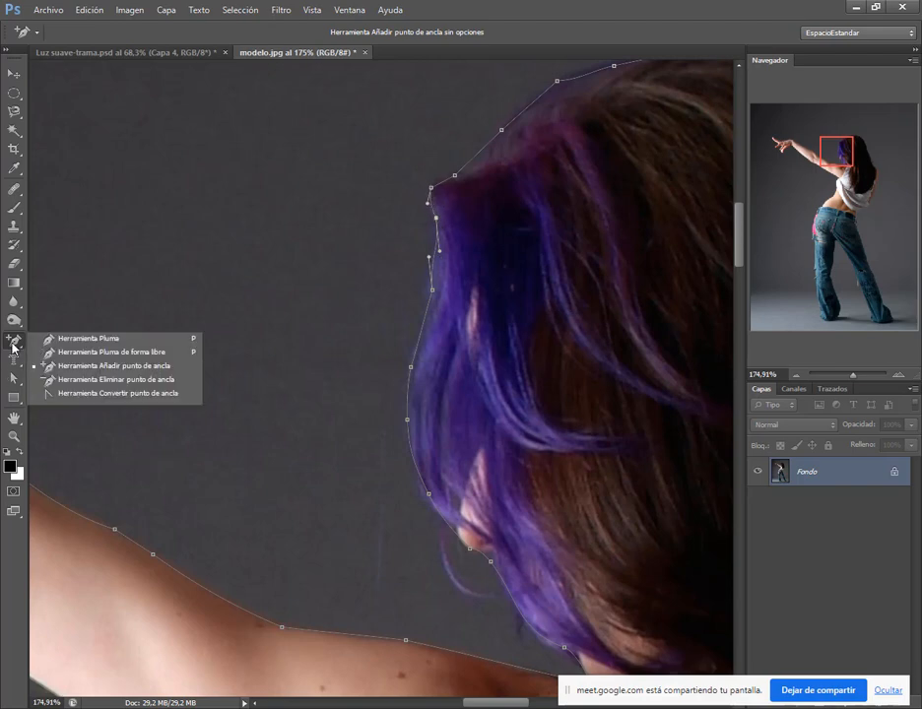
{"action": "left_click", "coordinate": [142, 386]}
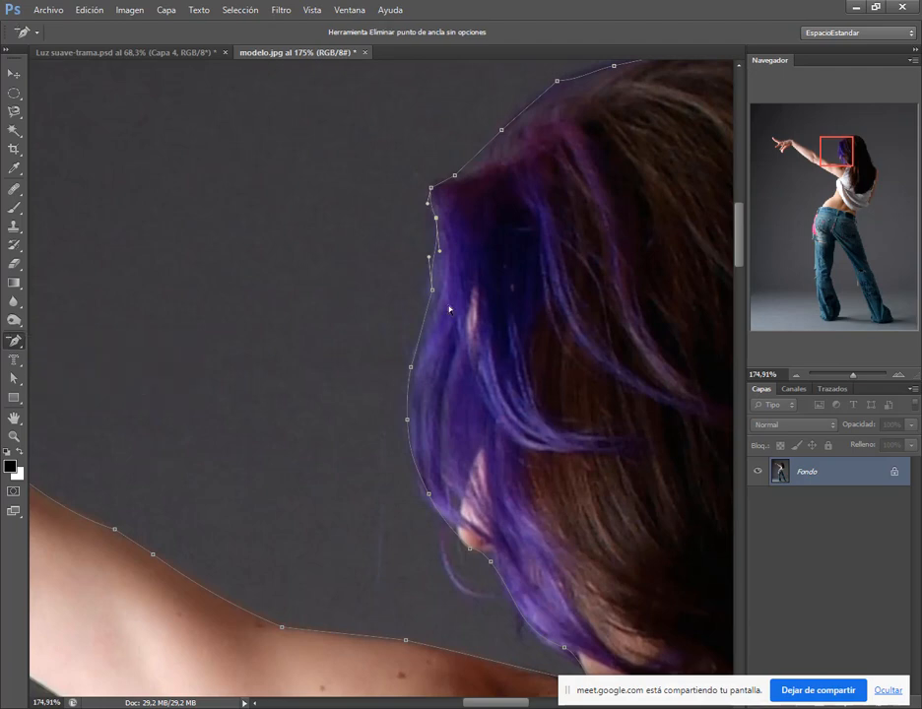
{"action": "left_click", "coordinate": [435, 219]}
Round the path around the front corner of the purple fringe by moving its anchors and direction handles.
{"action": "left_click", "coordinate": [15, 342]}
{"action": "left_click", "coordinate": [13, 381]}
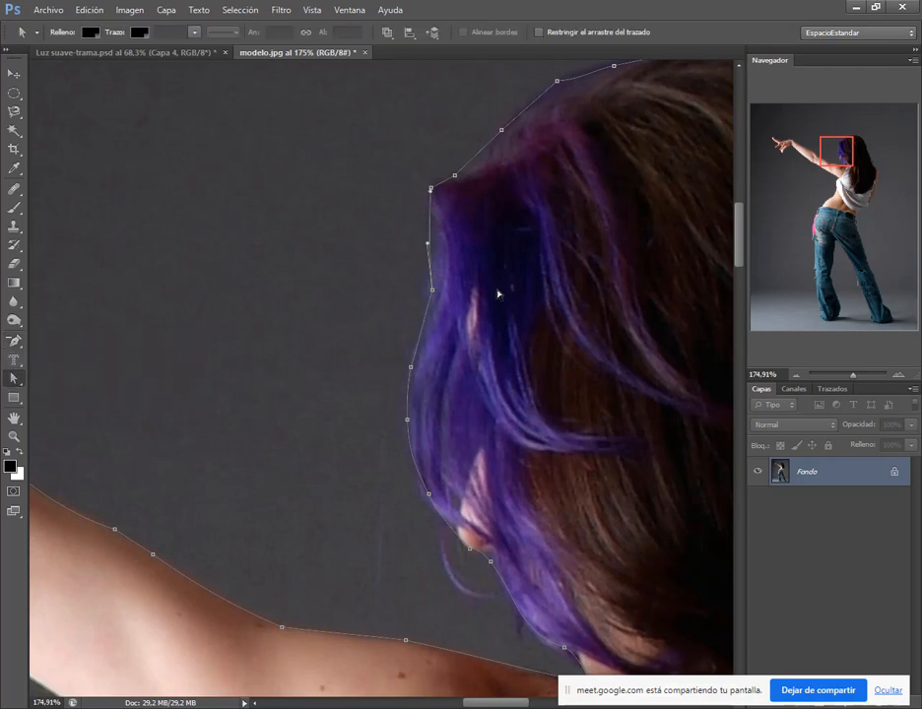
{"action": "left_click_drag", "start_coordinate": [456, 180], "coordinate": [439, 196]}
{"action": "left_click", "coordinate": [431, 188]}
{"action": "left_click_drag", "start_coordinate": [428, 191], "coordinate": [427, 232]}
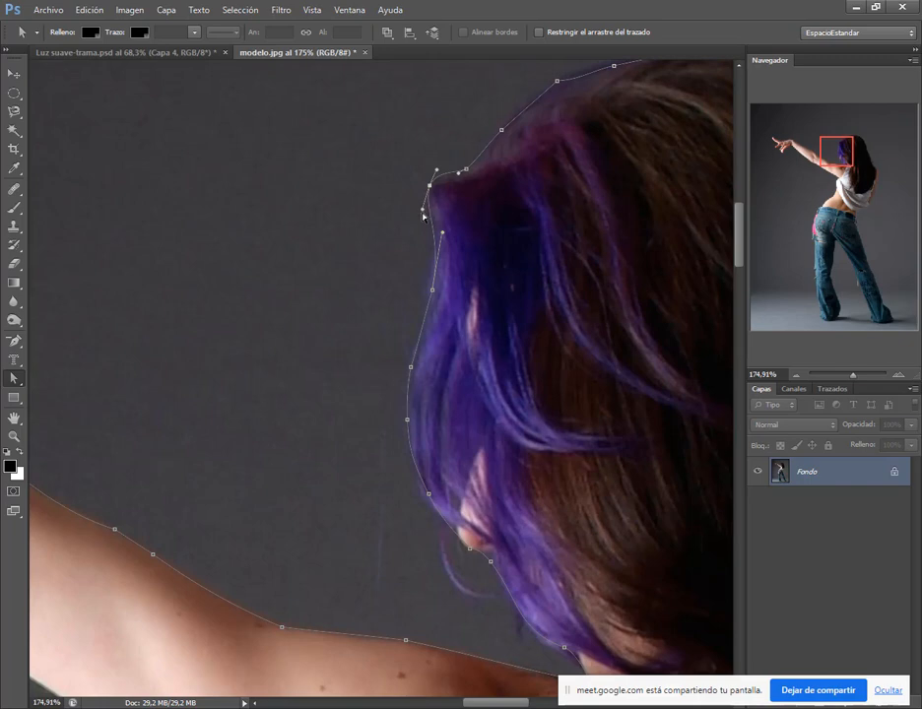
{"action": "left_click", "coordinate": [393, 218]}
{"action": "left_click", "coordinate": [431, 190]}
Convert the anchor above the fringe to a smooth point and adjust the neighbouring anchor's handle along the top of the head.
{"action": "left_click_drag", "start_coordinate": [14, 342], "coordinate": [136, 404]}
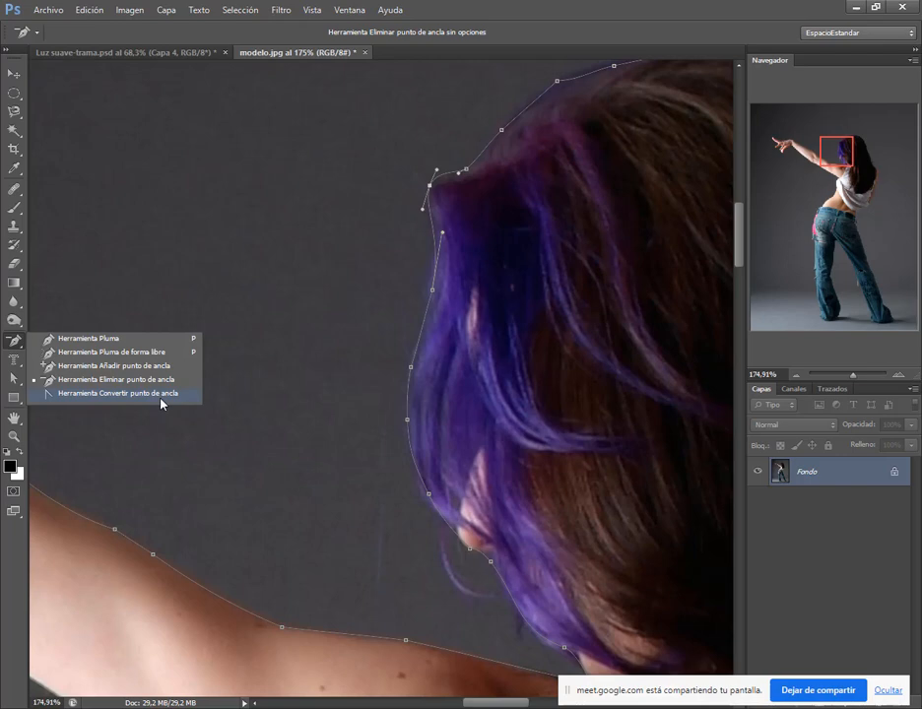
{"action": "left_click_drag", "start_coordinate": [163, 403], "coordinate": [163, 402]}
{"action": "left_click_drag", "start_coordinate": [568, 149], "coordinate": [469, 269]}
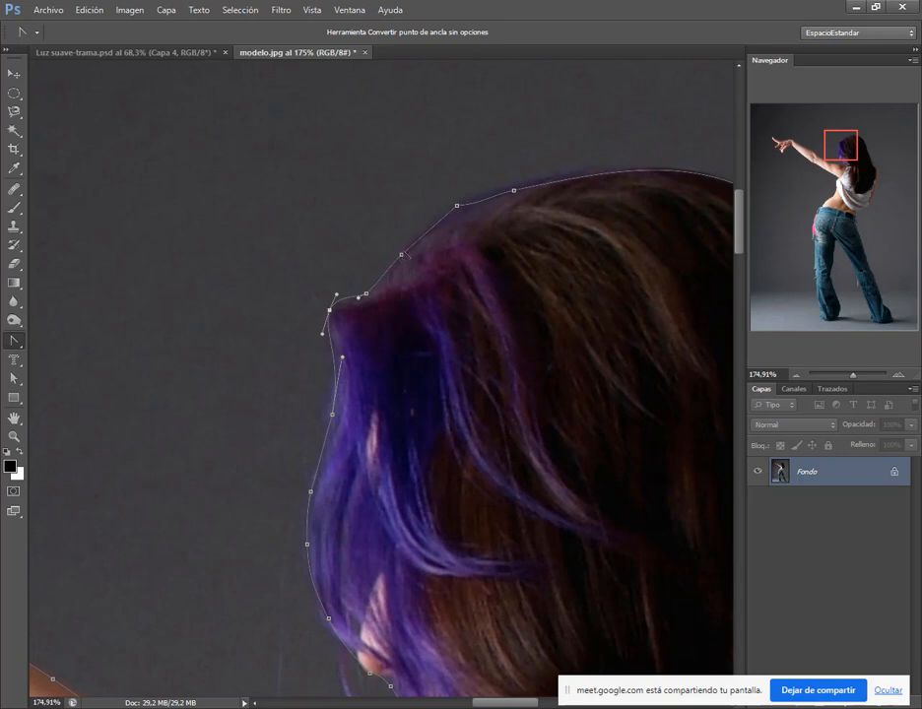
{"action": "left_click_drag", "start_coordinate": [402, 256], "coordinate": [392, 280]}
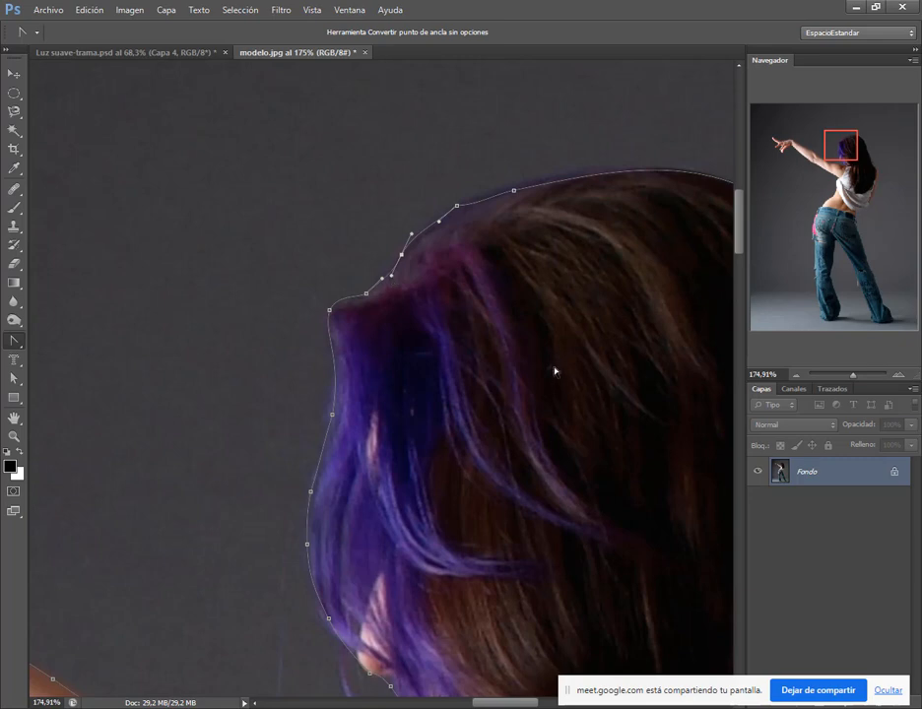
{"action": "left_click", "coordinate": [13, 341]}
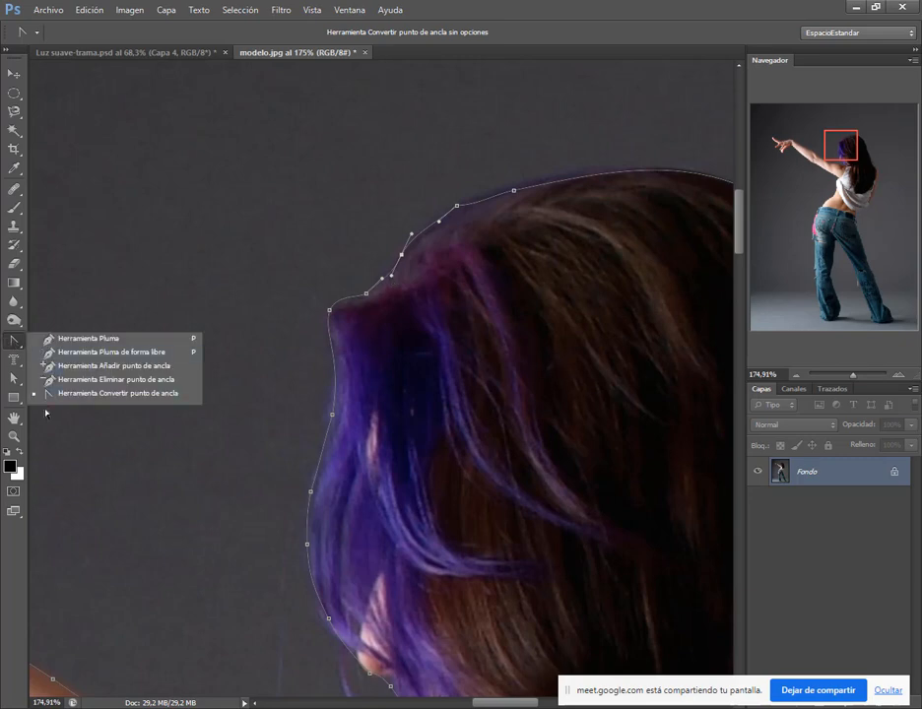
{"action": "left_click", "coordinate": [13, 378]}
{"action": "left_click", "coordinate": [456, 207]}
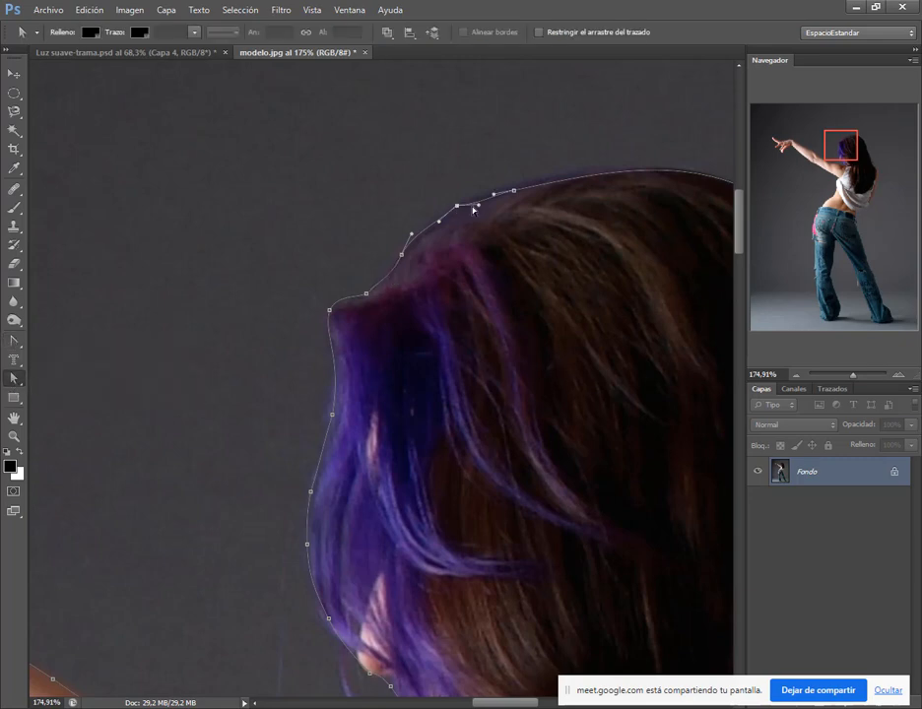
{"action": "left_click_drag", "start_coordinate": [479, 209], "coordinate": [524, 187]}
Fit the path to the rounded shoulder beside the dark hair by moving its anchors outward and adjusting their handles.
{"action": "left_click_drag", "start_coordinate": [623, 239], "coordinate": [281, 266]}
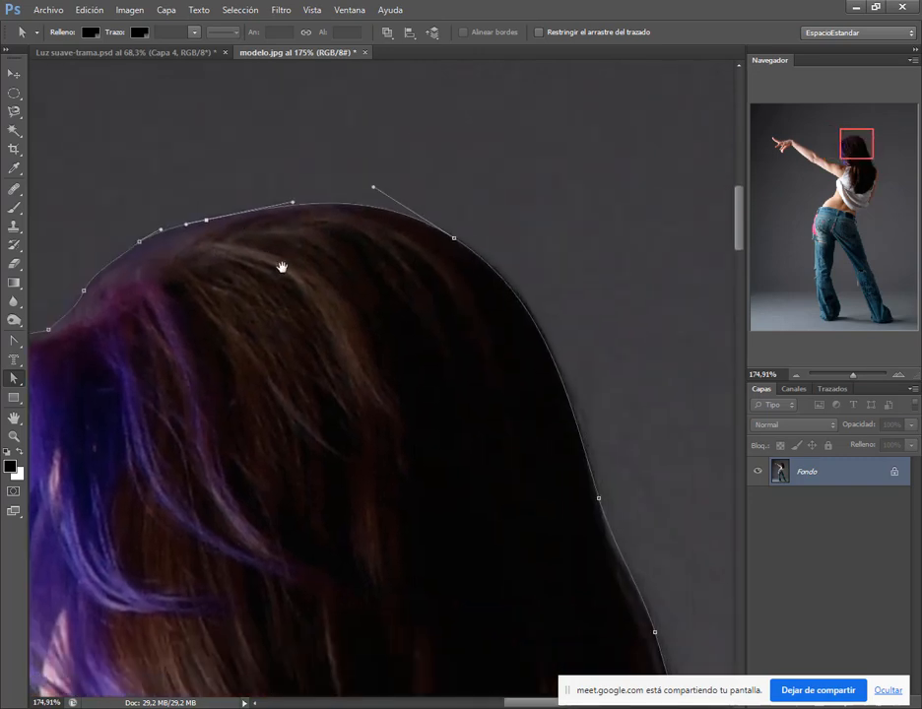
{"action": "left_click_drag", "start_coordinate": [535, 405], "coordinate": [442, 49]}
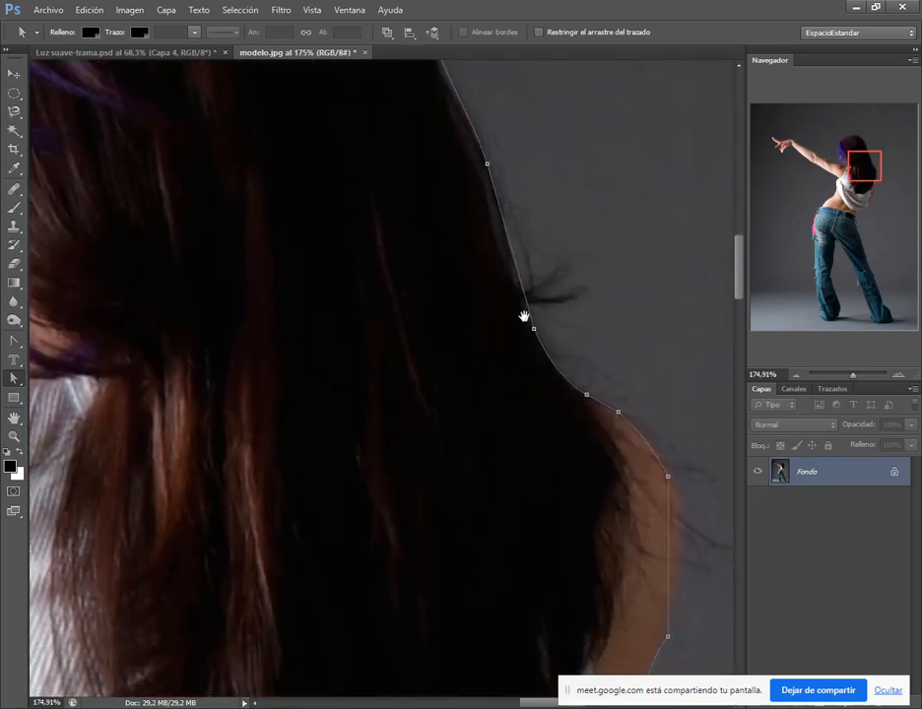
{"action": "left_click_drag", "start_coordinate": [569, 350], "coordinate": [336, 230]}
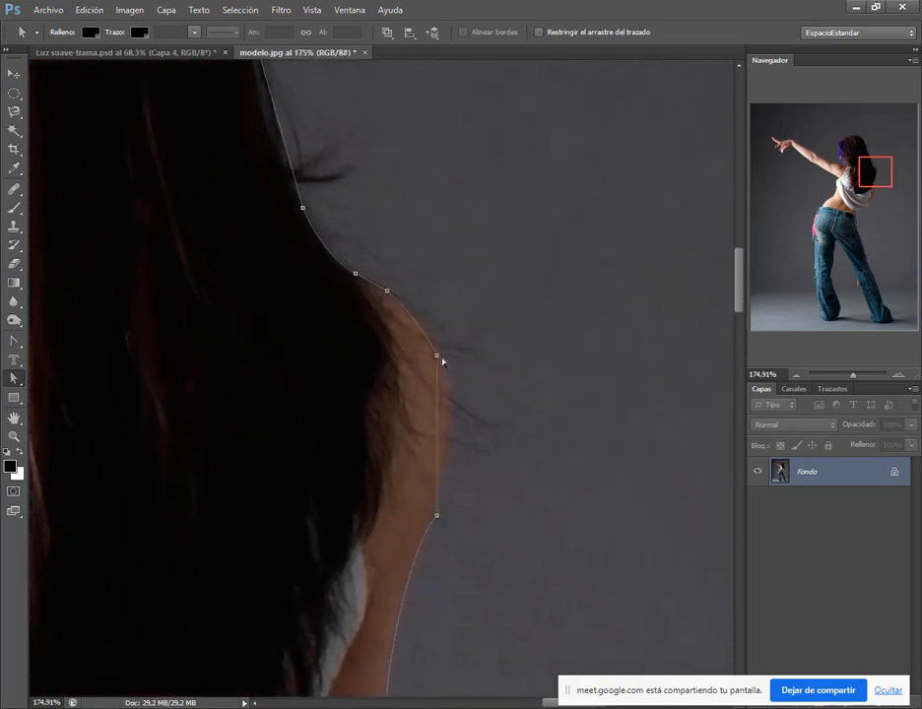
{"action": "left_click_drag", "start_coordinate": [438, 358], "coordinate": [444, 362]}
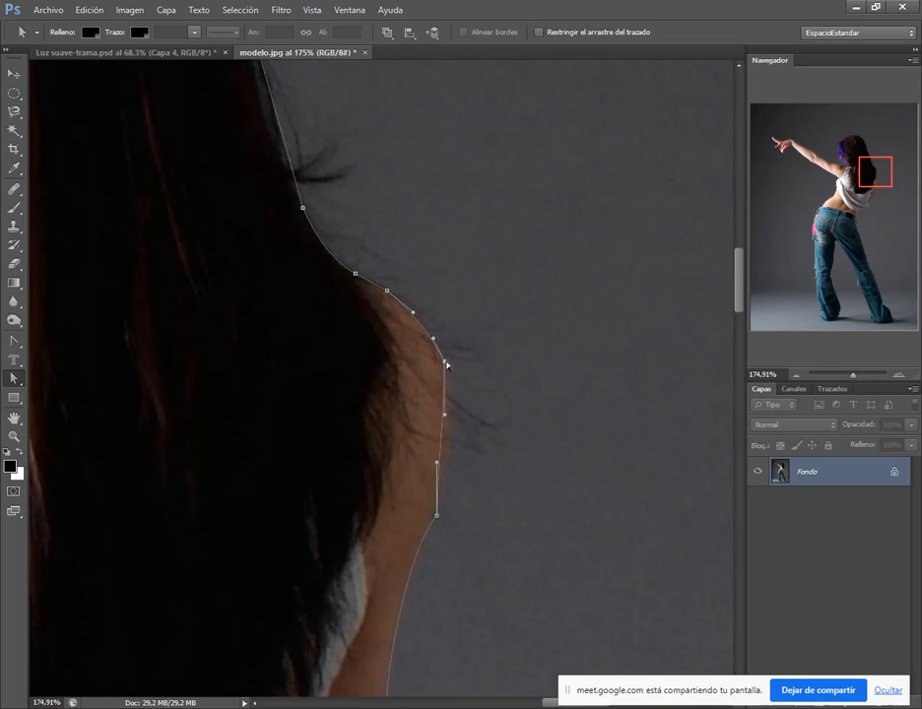
{"action": "left_click_drag", "start_coordinate": [446, 365], "coordinate": [448, 372]}
{"action": "left_click_drag", "start_coordinate": [437, 466], "coordinate": [453, 451]}
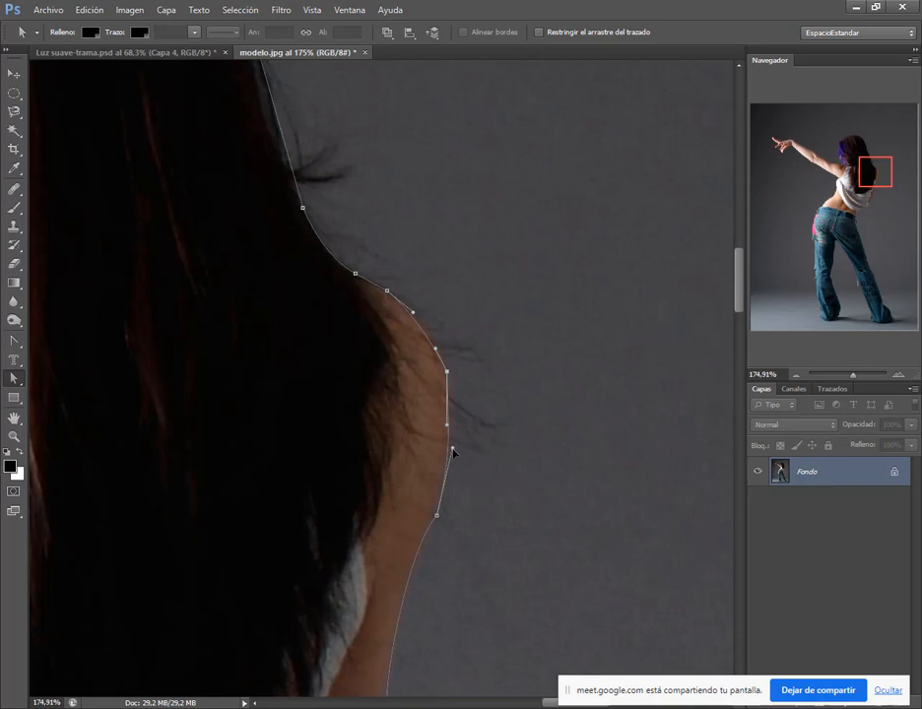
{"action": "left_click", "coordinate": [436, 514]}
{"action": "mouse_move", "coordinate": [410, 543]}
{"action": "left_mouse_down"}
{"action": "mouse_move", "coordinate": [424, 554]}
{"action": "mouse_move", "coordinate": [427, 540]}
{"action": "left_mouse_up"}
{"action": "left_click", "coordinate": [449, 374]}
{"action": "left_click_drag", "start_coordinate": [449, 427], "coordinate": [455, 408]}
Delete the misplaced anchor on the arm's outer edge and fit the neighbouring anchor and handles to the skin.
{"action": "left_click_drag", "start_coordinate": [458, 524], "coordinate": [512, 226]}
{"action": "left_click_drag", "start_coordinate": [449, 292], "coordinate": [457, 293]}
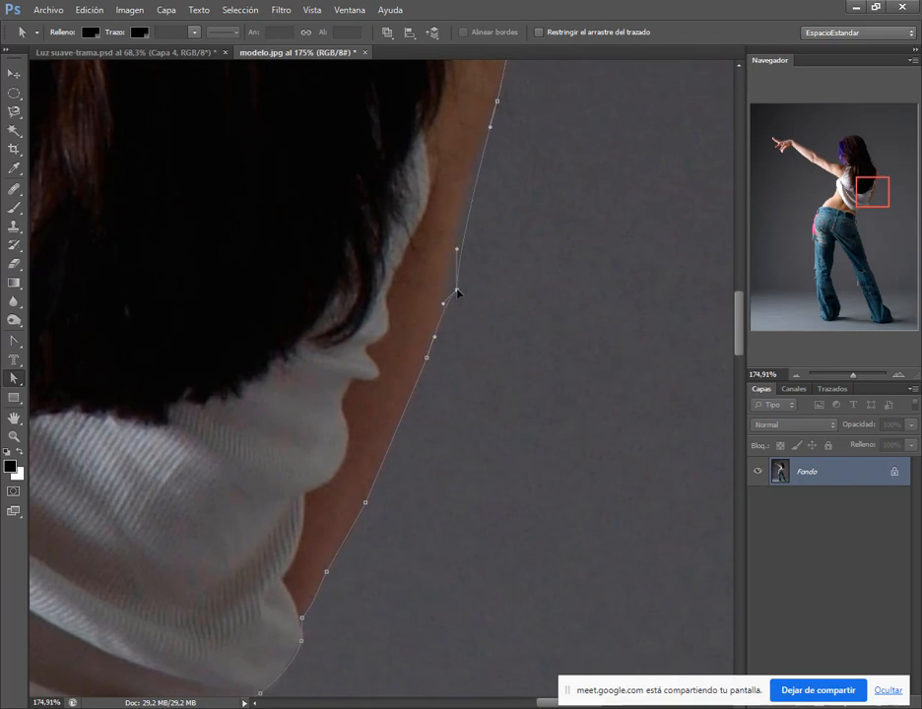
{"action": "left_click", "coordinate": [14, 340]}
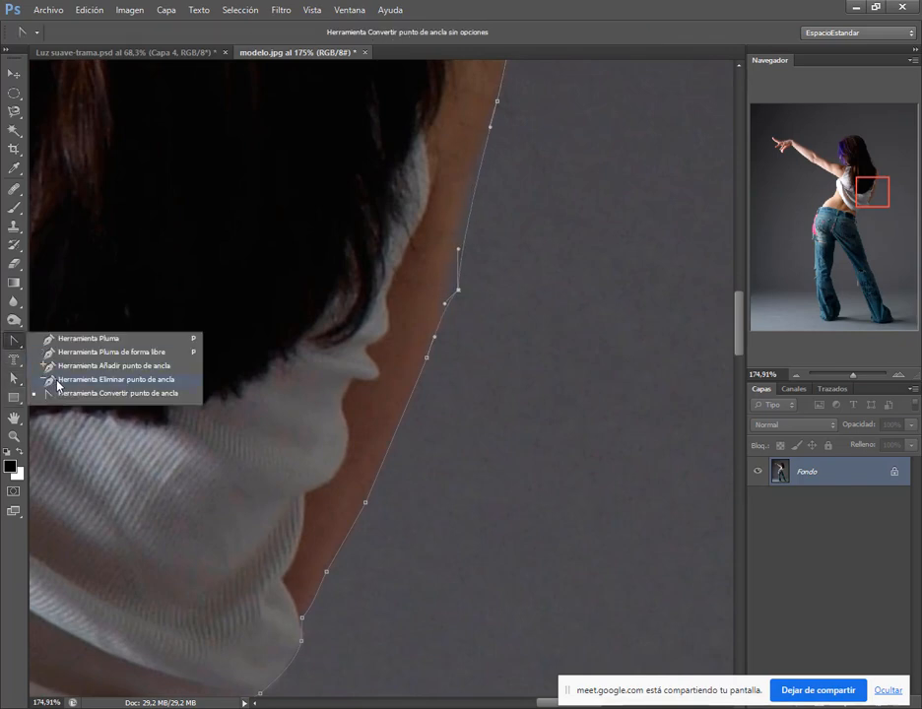
{"action": "left_click", "coordinate": [58, 380]}
{"action": "left_click", "coordinate": [459, 293]}
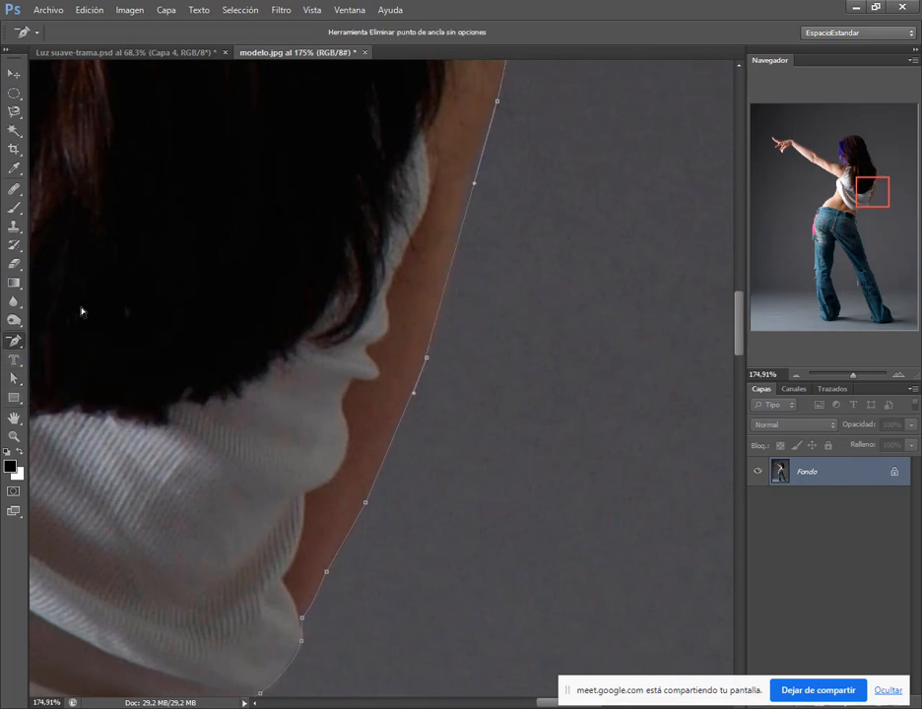
{"action": "left_click", "coordinate": [14, 378]}
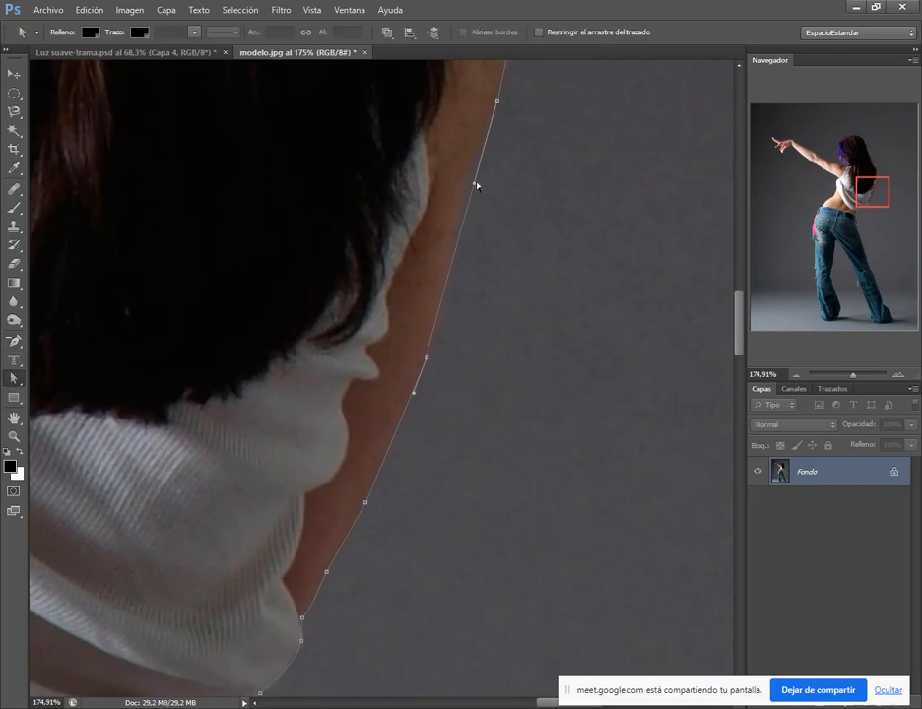
{"action": "left_click_drag", "start_coordinate": [475, 185], "coordinate": [469, 185]}
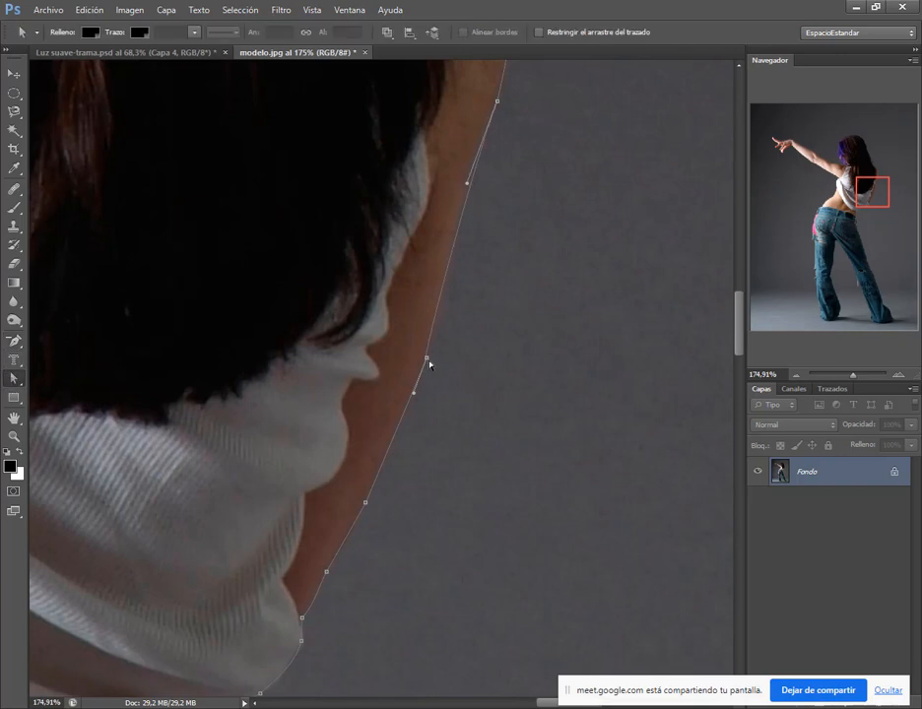
{"action": "left_click_drag", "start_coordinate": [428, 361], "coordinate": [452, 283]}
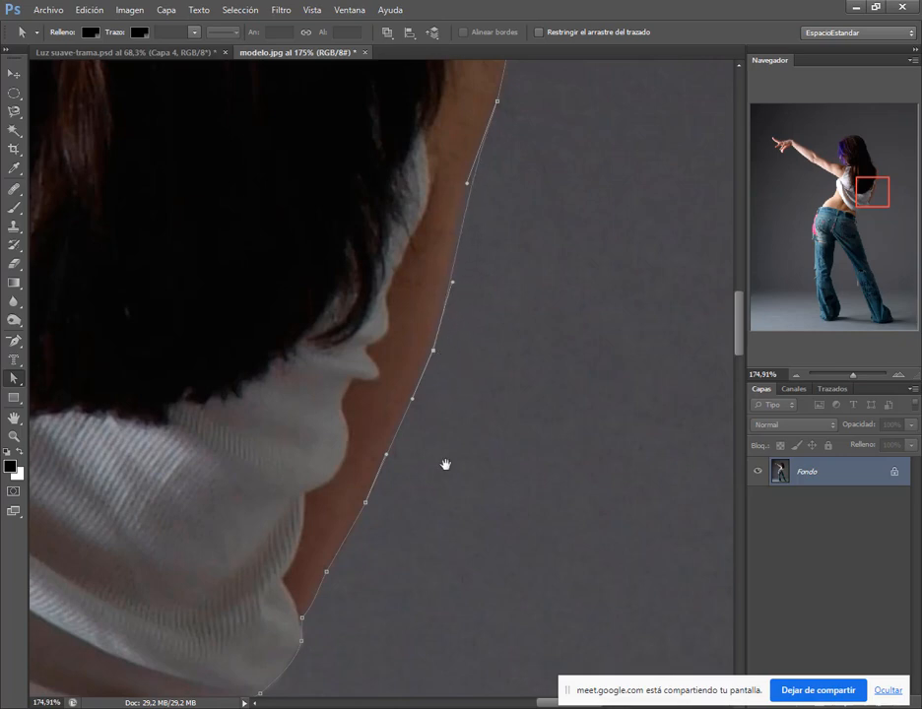
Move the anchor point on the white shirt's lower edge to follow the fabric's outline.
{"action": "left_click_drag", "start_coordinate": [444, 481], "coordinate": [528, 187]}
{"action": "left_click_drag", "start_coordinate": [517, 300], "coordinate": [533, 333]}
{"action": "left_click_drag", "start_coordinate": [372, 396], "coordinate": [486, 296]}
{"action": "mouse_move", "coordinate": [365, 251]}
{"action": "left_mouse_down"}
{"action": "mouse_move", "coordinate": [376, 285]}
{"action": "mouse_move", "coordinate": [365, 261]}
{"action": "left_mouse_up"}
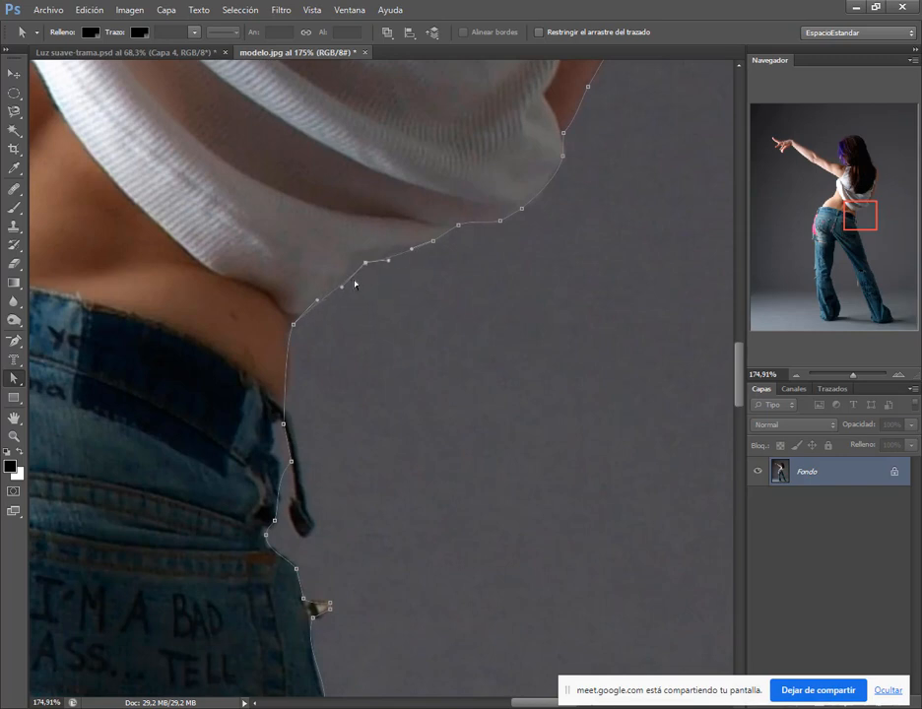
Reshape the path between the jeans and the hanging cord, moving its anchors and handles to the denim's edge.
{"action": "left_click_drag", "start_coordinate": [395, 473], "coordinate": [427, 336]}
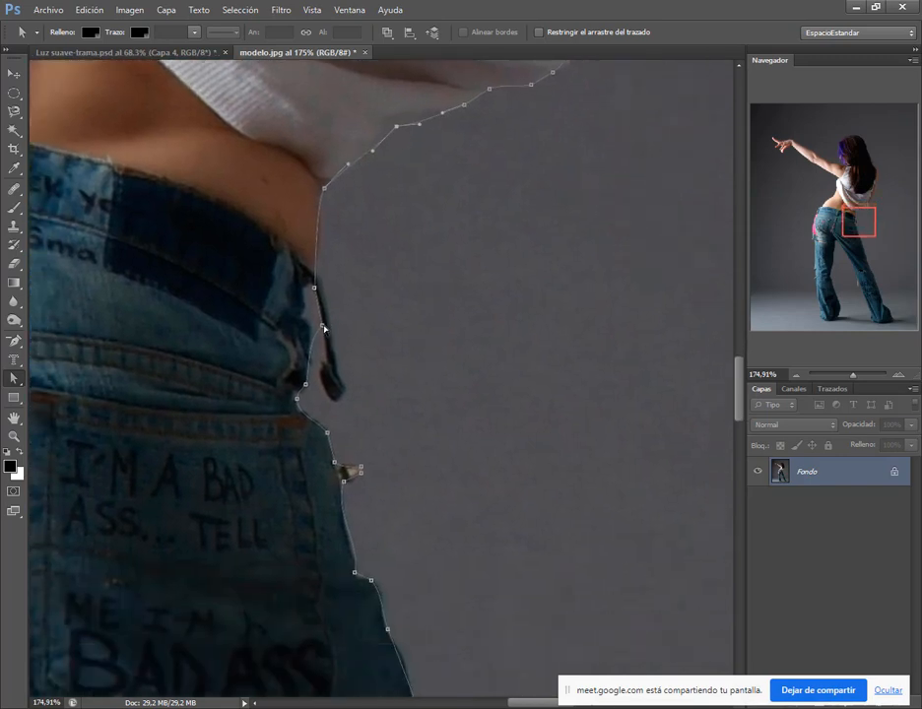
{"action": "left_click_drag", "start_coordinate": [323, 326], "coordinate": [317, 328]}
{"action": "scroll", "coordinate": [306, 336], "scroll_direction": "up", "scroll_amount": 1}
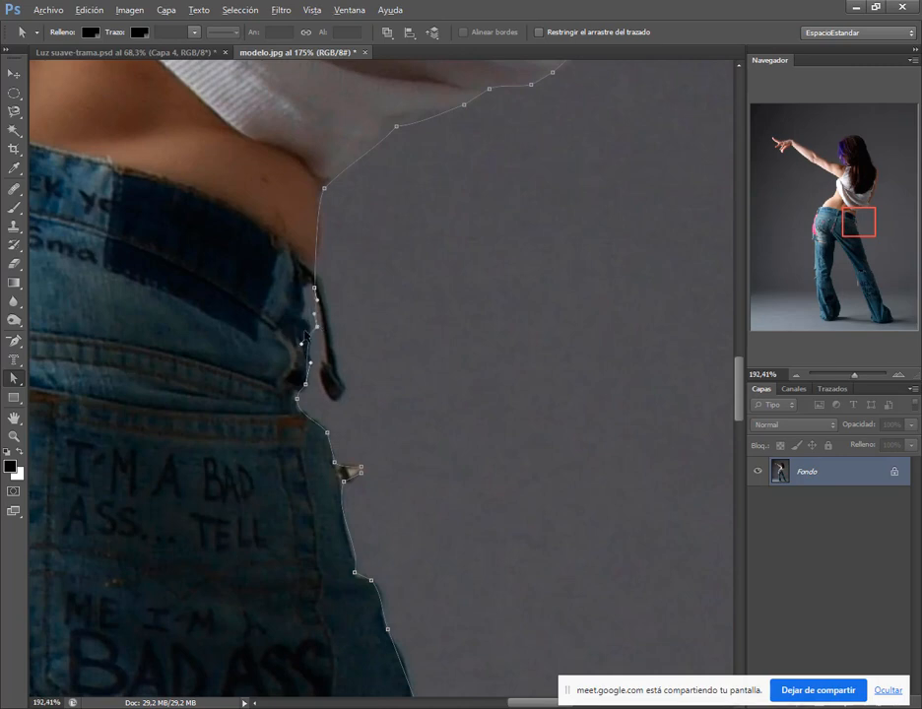
{"action": "scroll", "coordinate": [304, 338], "scroll_direction": "up", "scroll_amount": 4}
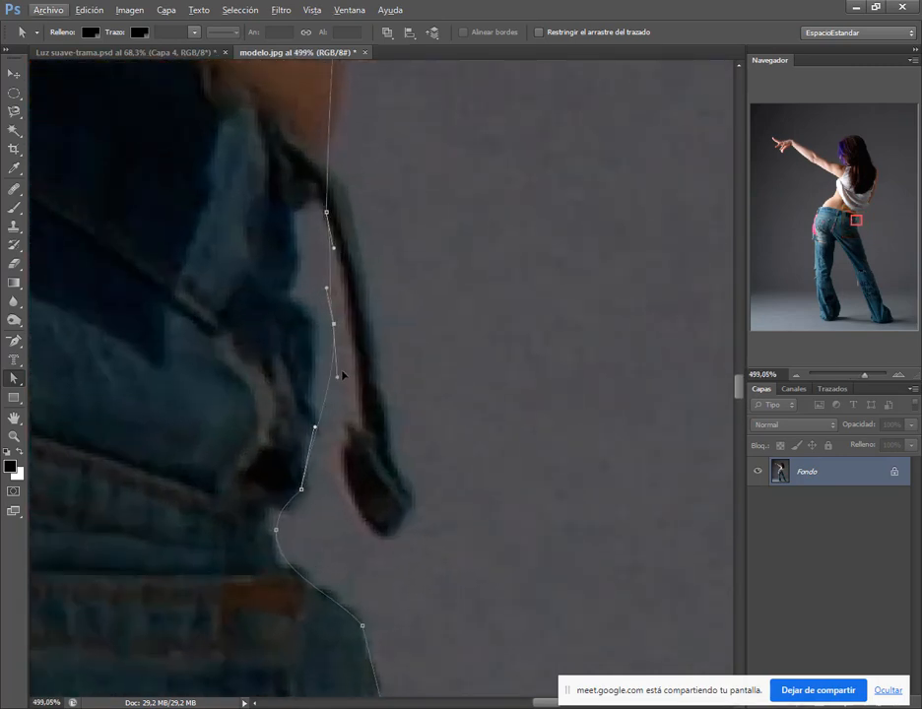
{"action": "left_click_drag", "start_coordinate": [338, 375], "coordinate": [318, 316]}
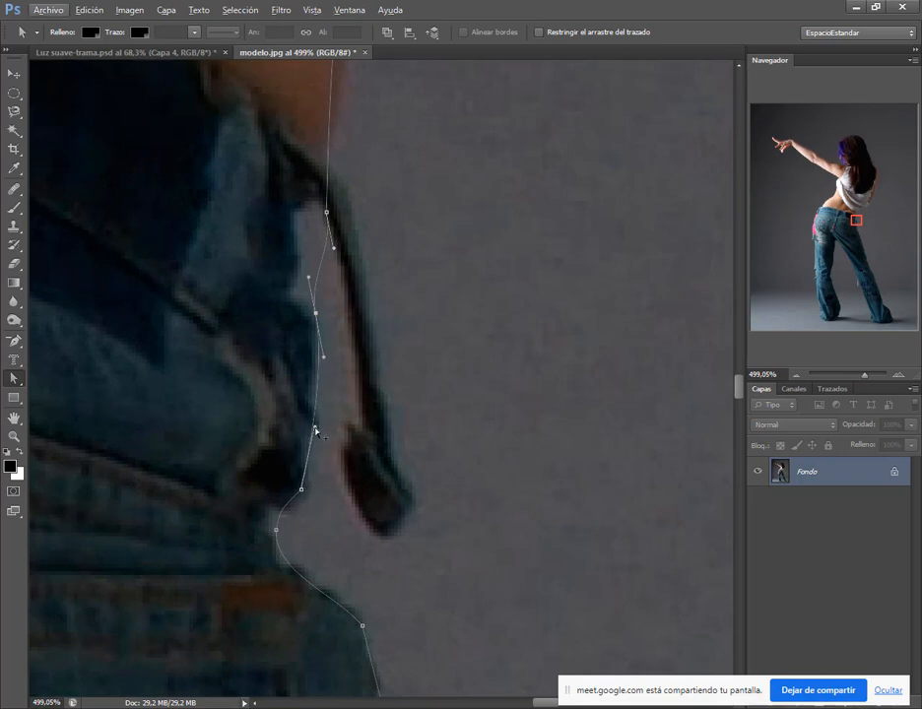
{"action": "left_click_drag", "start_coordinate": [315, 430], "coordinate": [310, 493]}
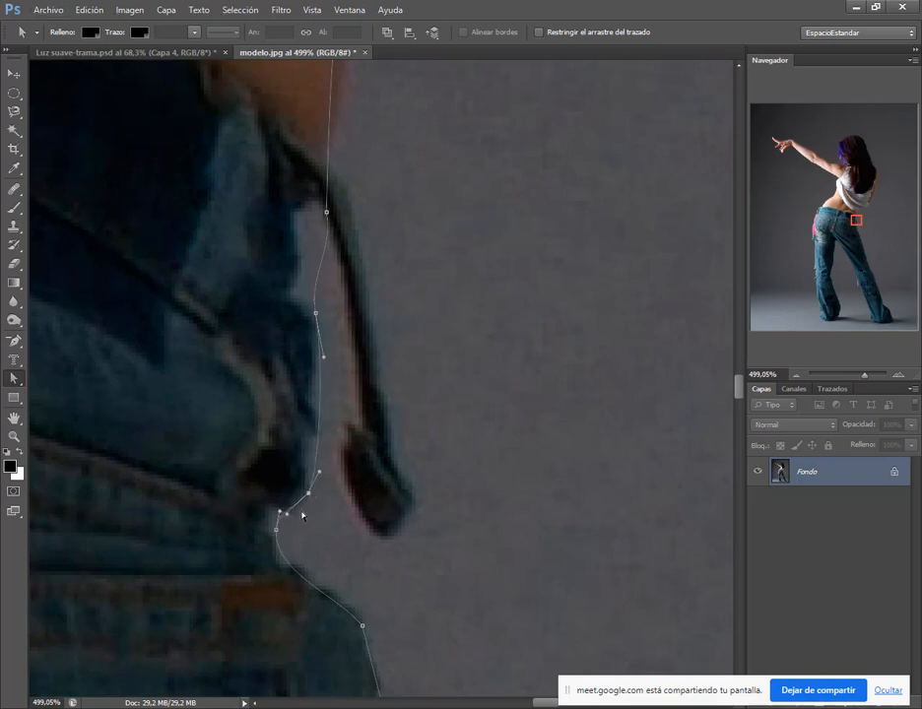
{"action": "left_click", "coordinate": [293, 527]}
{"action": "left_click", "coordinate": [309, 501]}
{"action": "left_click_drag", "start_coordinate": [280, 512], "coordinate": [271, 510]}
Move the waist anchor to where the cord leaves the jeans and bend its upper handle along the skin.
{"action": "left_click_drag", "start_coordinate": [374, 382], "coordinate": [409, 444]}
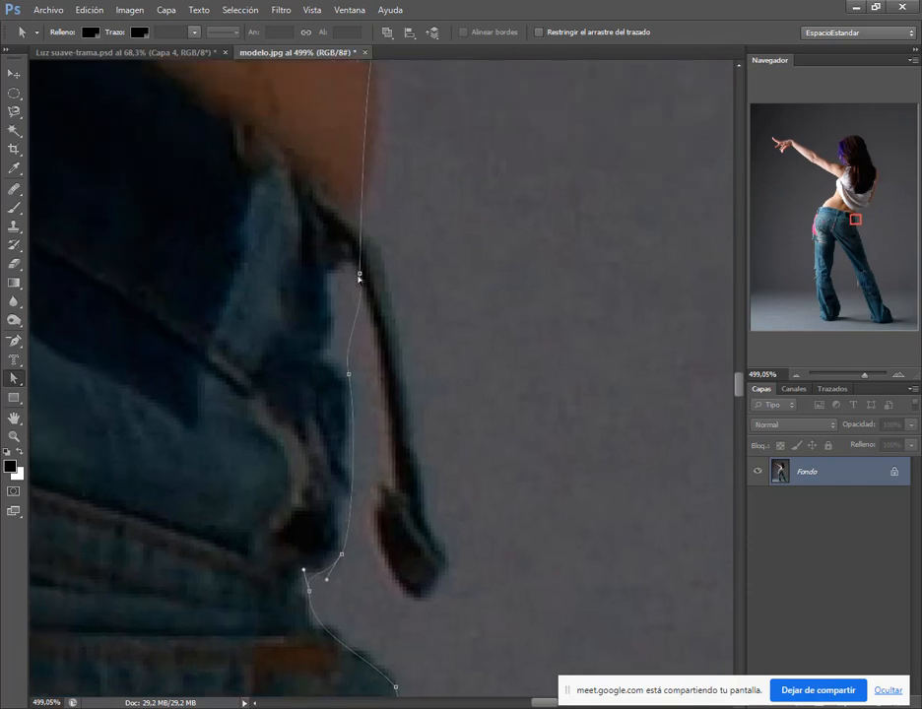
{"action": "left_click", "coordinate": [361, 275]}
{"action": "left_click_drag", "start_coordinate": [362, 277], "coordinate": [345, 263]}
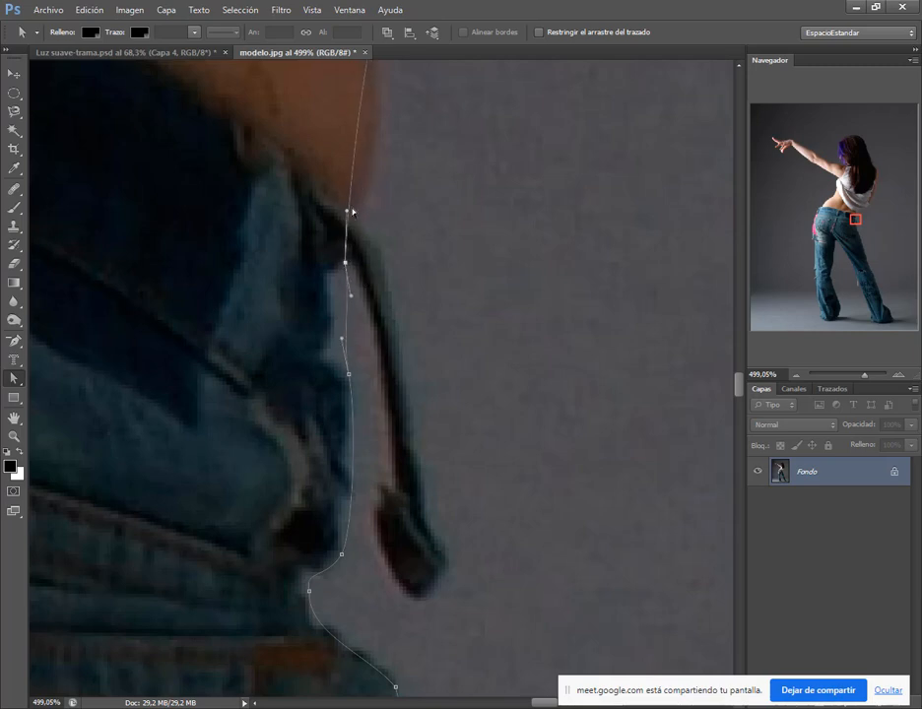
{"action": "left_click_drag", "start_coordinate": [347, 211], "coordinate": [373, 217]}
Smooth the path on the leg's inner edge beside the knee tear by moving two anchors and deleting the extra one between them.
{"action": "scroll", "coordinate": [402, 456], "scroll_direction": "down", "scroll_amount": 5}
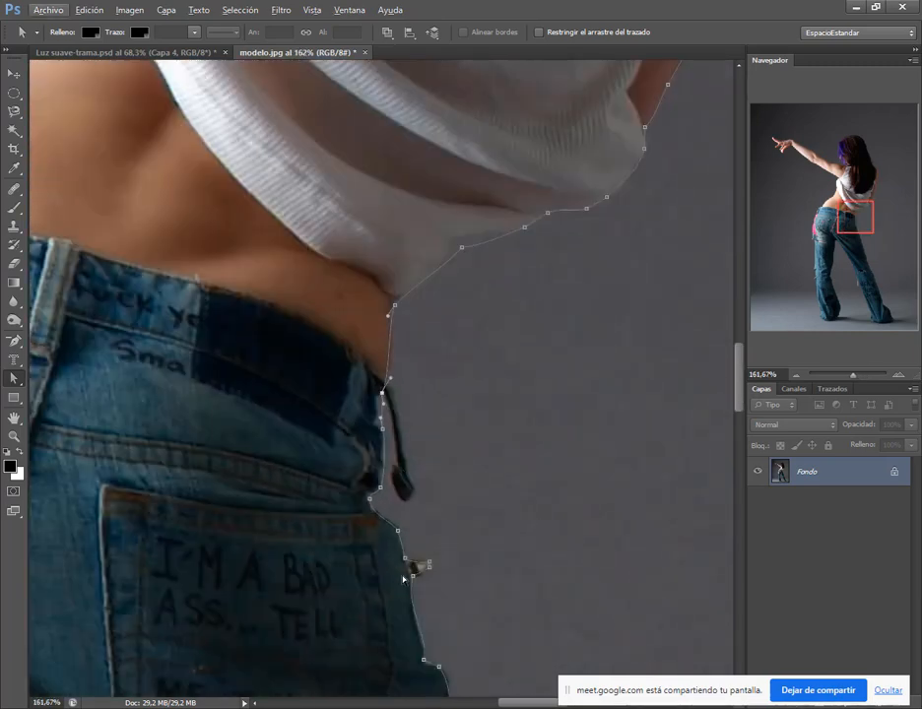
{"action": "left_click_drag", "start_coordinate": [411, 579], "coordinate": [467, 251]}
{"action": "left_click_drag", "start_coordinate": [523, 548], "coordinate": [424, 148]}
{"action": "left_click_drag", "start_coordinate": [494, 570], "coordinate": [522, 432]}
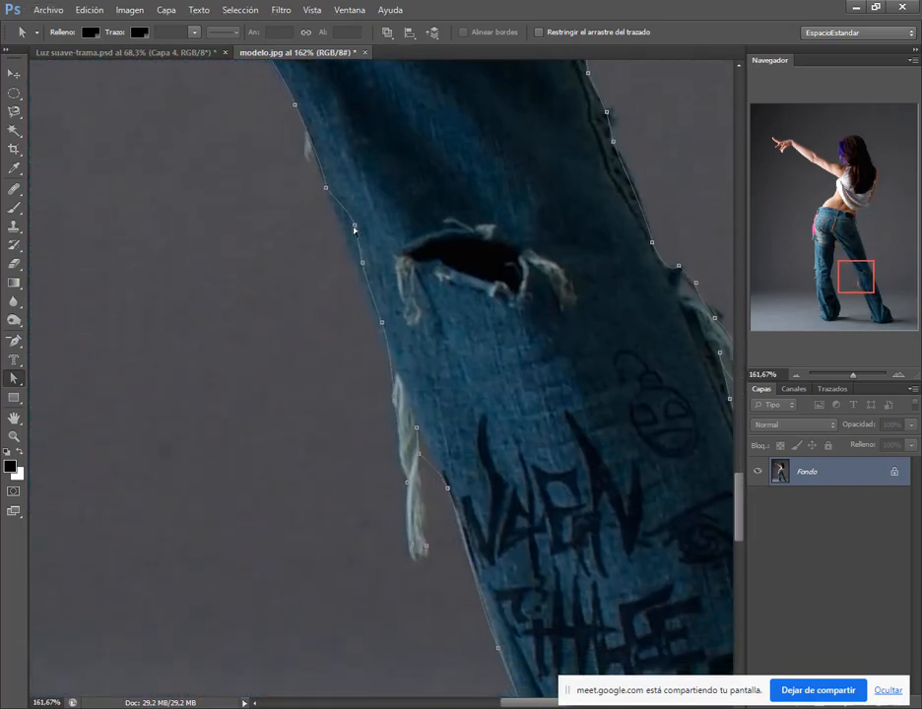
{"action": "left_click_drag", "start_coordinate": [355, 228], "coordinate": [342, 239]}
{"action": "left_click", "coordinate": [14, 342]}
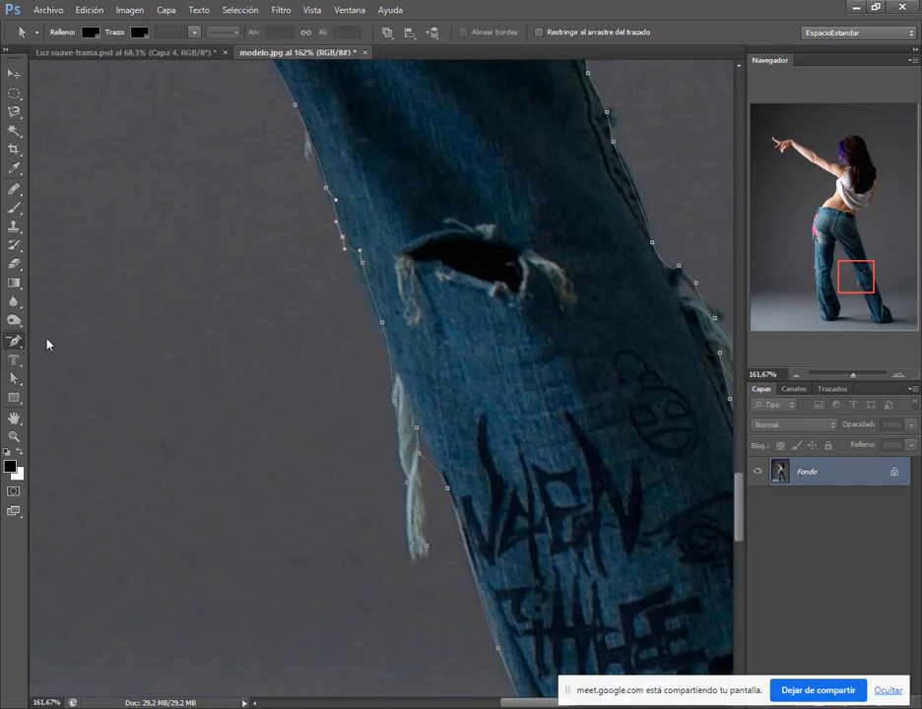
{"action": "left_click", "coordinate": [363, 261]}
{"action": "key", "text": "a"}
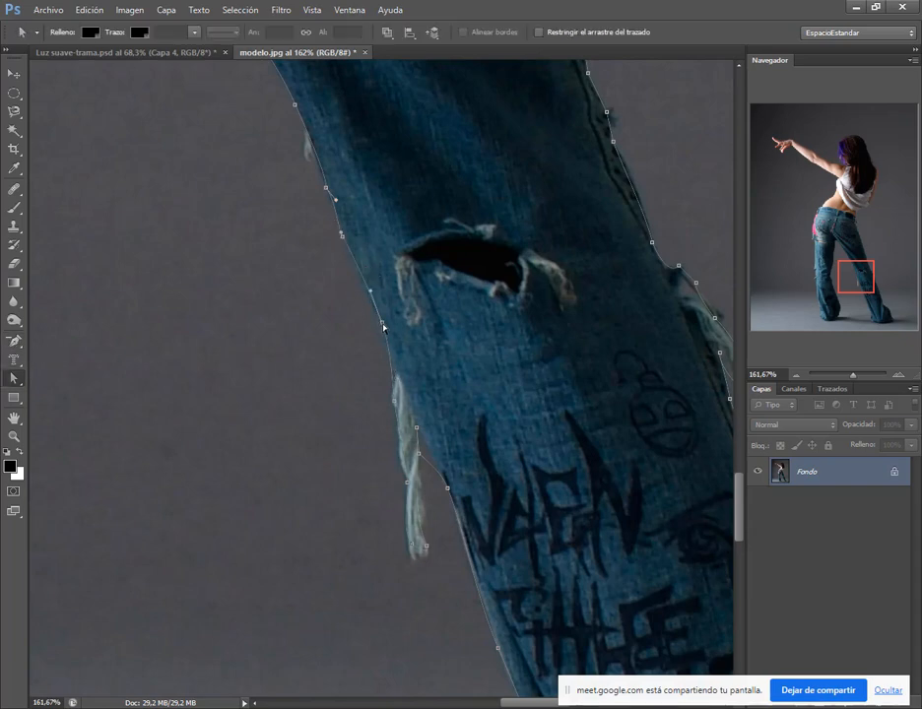
{"action": "mouse_move", "coordinate": [382, 323]}
{"action": "left_mouse_down"}
{"action": "mouse_move", "coordinate": [371, 330]}
{"action": "mouse_move", "coordinate": [381, 330]}
{"action": "left_mouse_up"}
{"action": "left_click_drag", "start_coordinate": [471, 398], "coordinate": [361, 241]}
{"action": "scroll", "coordinate": [543, 349], "scroll_direction": "down", "scroll_amount": 3}
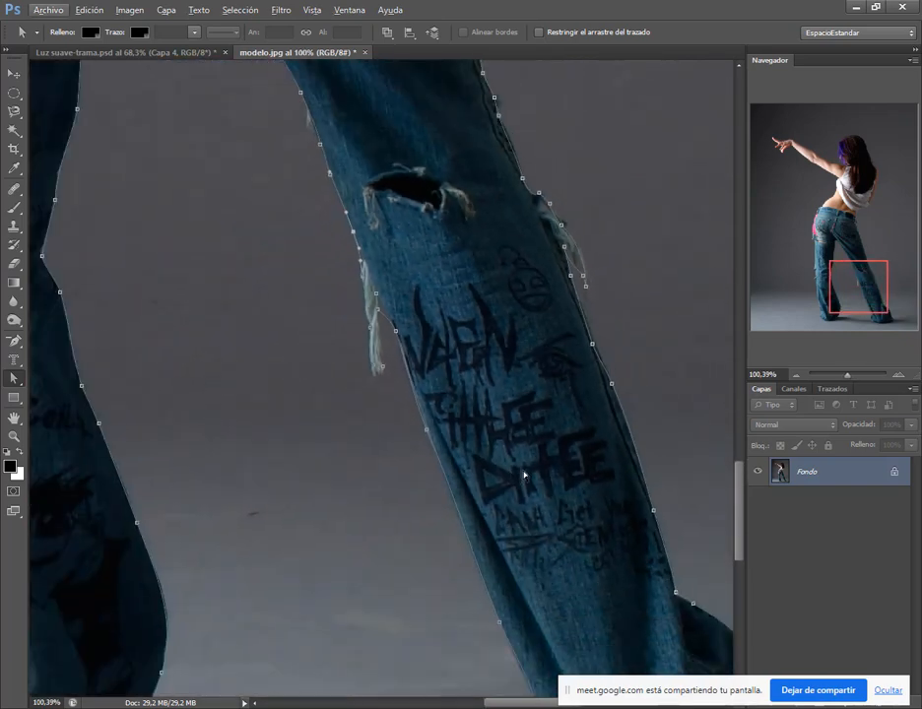
{"action": "key", "text": "p"}
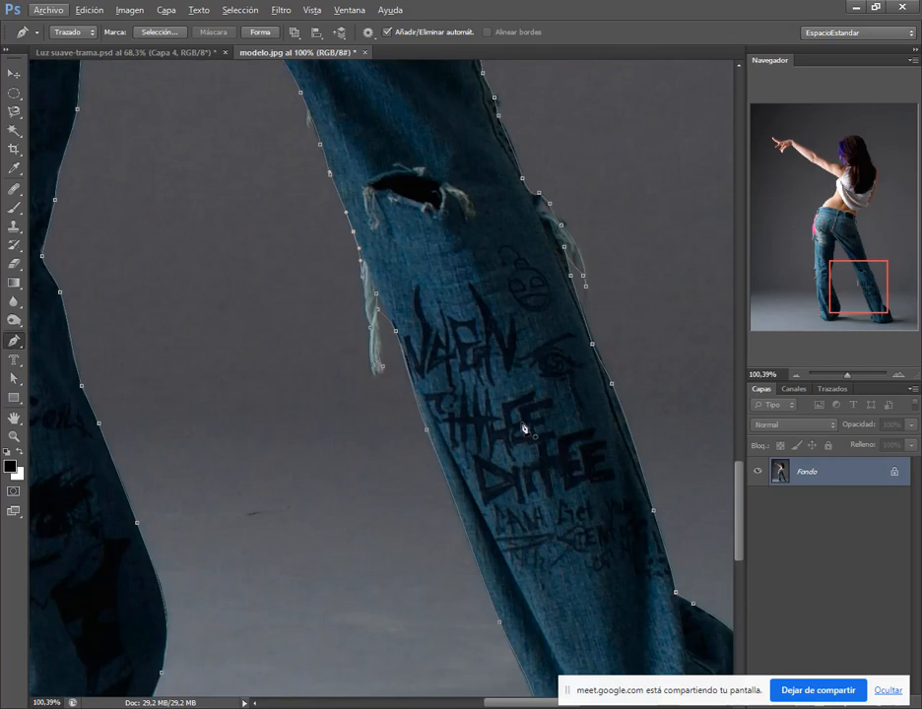
{"action": "key", "text": "ctrl+c"}
{"action": "left_click", "coordinate": [568, 5]}
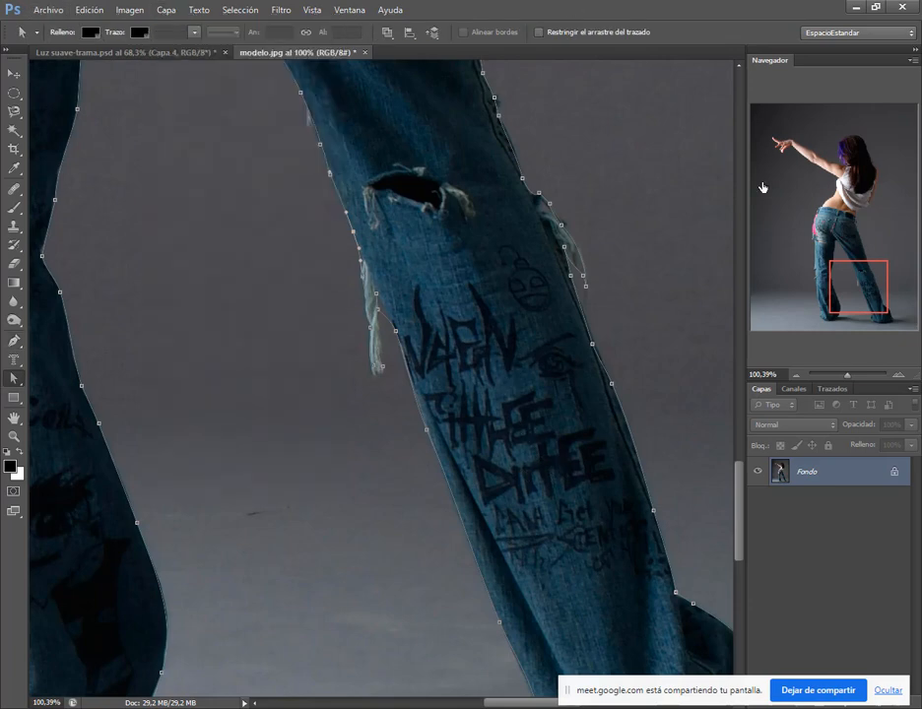
Inspect the traced path closely around the jeans, feet, arm and head, checking that it follows the model's outline.
{"action": "left_click_drag", "start_coordinate": [369, 328], "coordinate": [368, 327]}
{"action": "key", "text": "space"}
{"action": "left_click_drag", "start_coordinate": [628, 423], "coordinate": [449, 231]}
{"action": "key", "text": "p"}
{"action": "scroll", "coordinate": [478, 504], "scroll_direction": "down", "scroll_amount": 3}
{"action": "scroll", "coordinate": [479, 506], "scroll_direction": "down", "scroll_amount": 3}
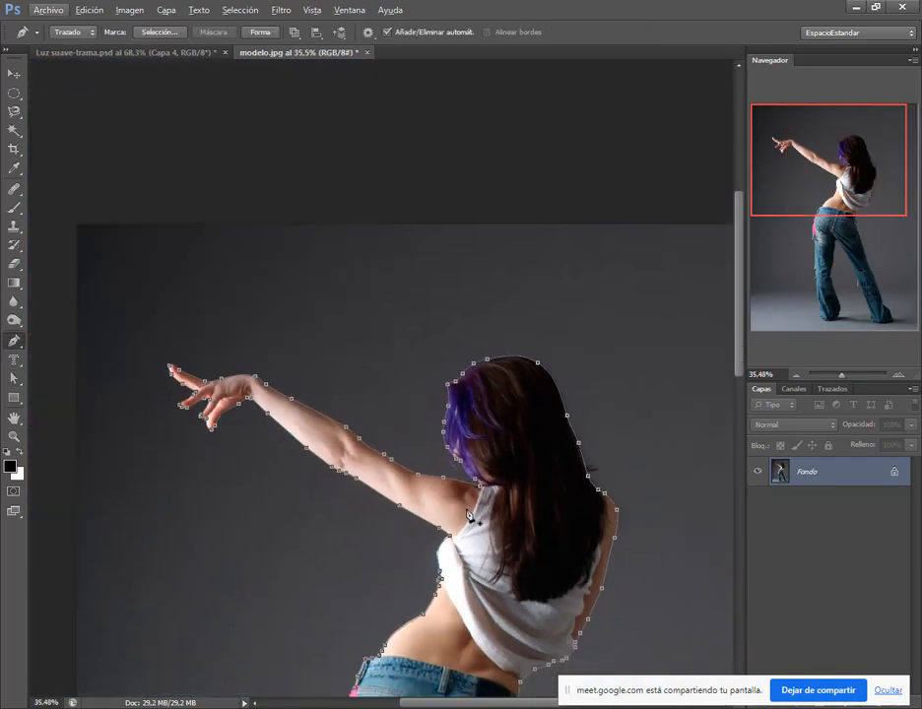
{"action": "left_click_drag", "start_coordinate": [549, 596], "coordinate": [499, 270]}
{"action": "left_click_drag", "start_coordinate": [500, 508], "coordinate": [502, 200]}
{"action": "scroll", "coordinate": [448, 525], "scroll_direction": "up", "scroll_amount": 5}
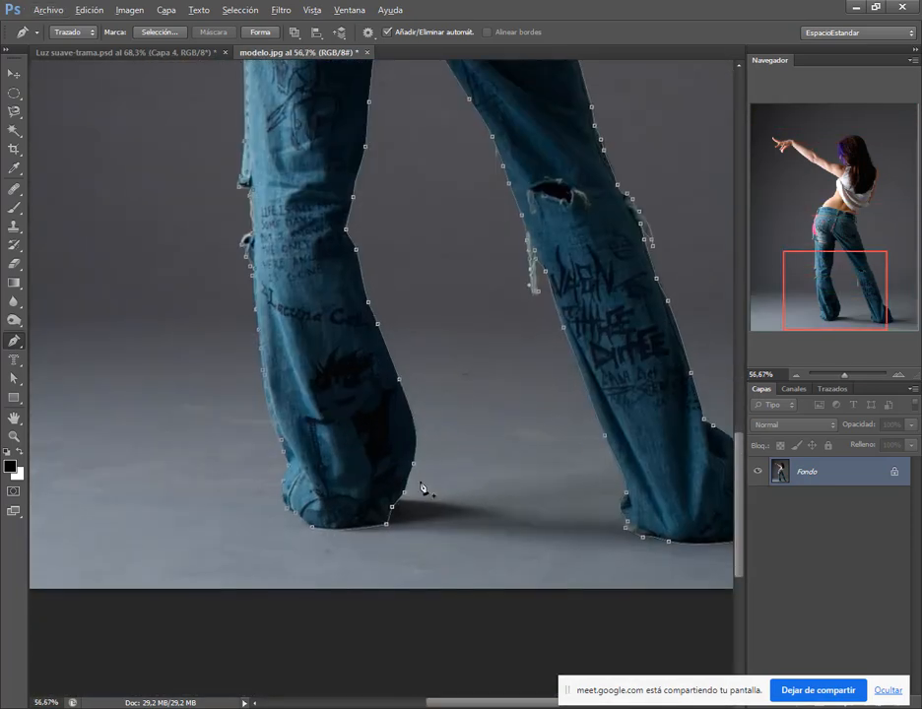
{"action": "key", "text": "alt+c"}
{"action": "left_click", "coordinate": [513, 5]}
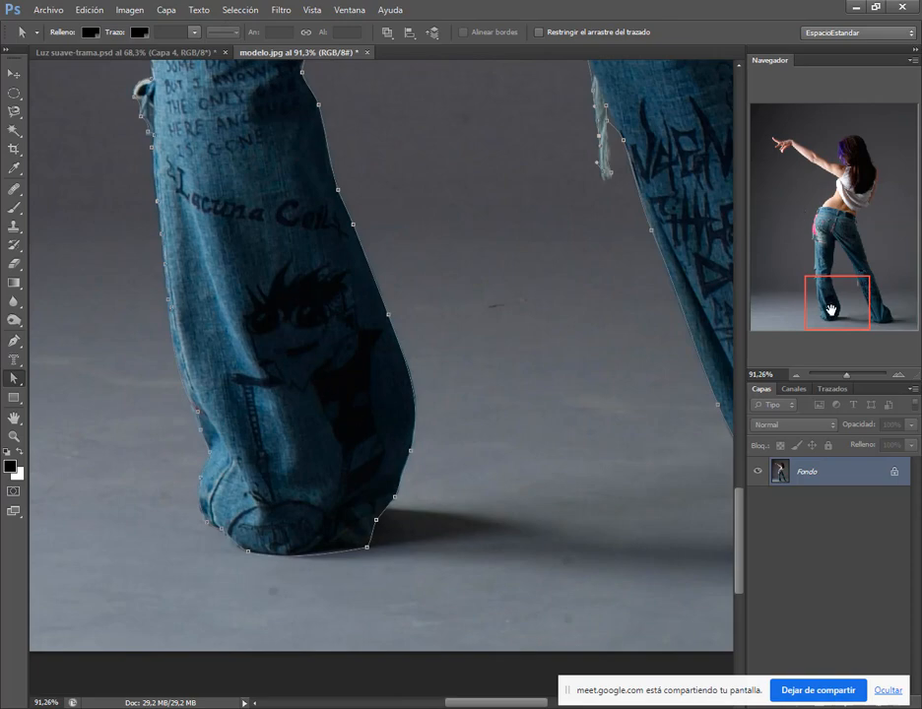
{"action": "left_click_drag", "start_coordinate": [825, 309], "coordinate": [829, 191]}
{"action": "scroll", "coordinate": [601, 458], "scroll_direction": "down", "scroll_amount": 4}
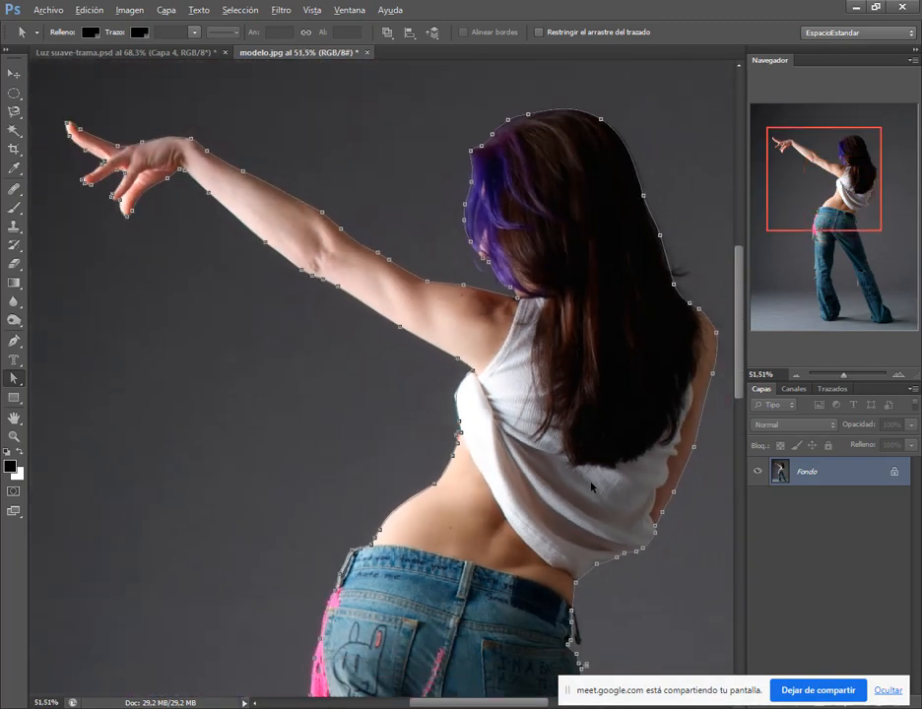
{"action": "scroll", "coordinate": [611, 501], "scroll_direction": "down", "scroll_amount": 1}
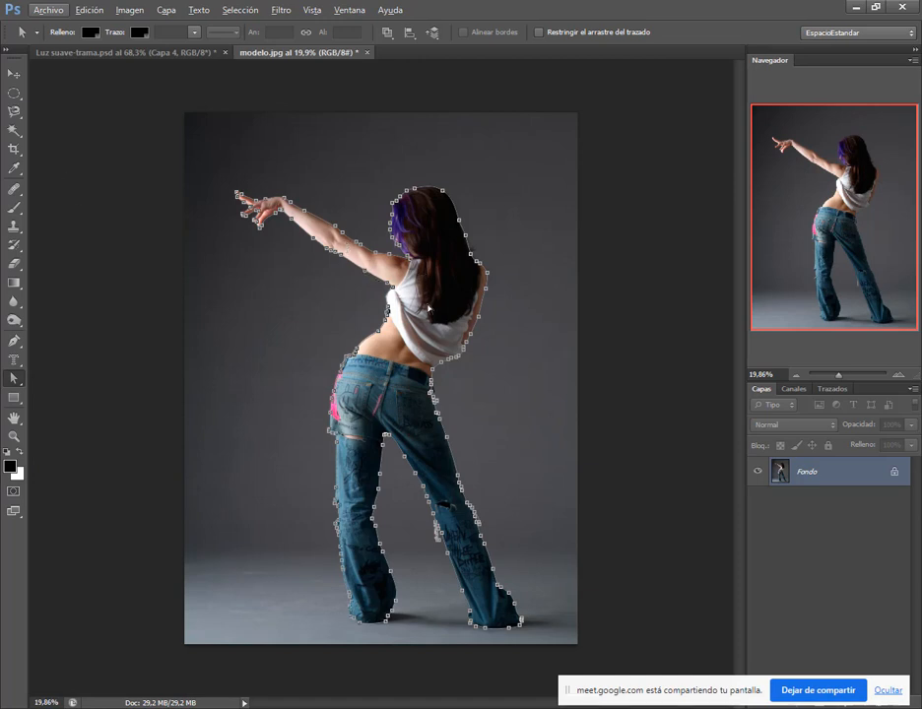
Make a new selection from the closed path with a feather radius of 0 pixels and anti-aliasing on.
{"action": "left_click", "coordinate": [12, 381]}
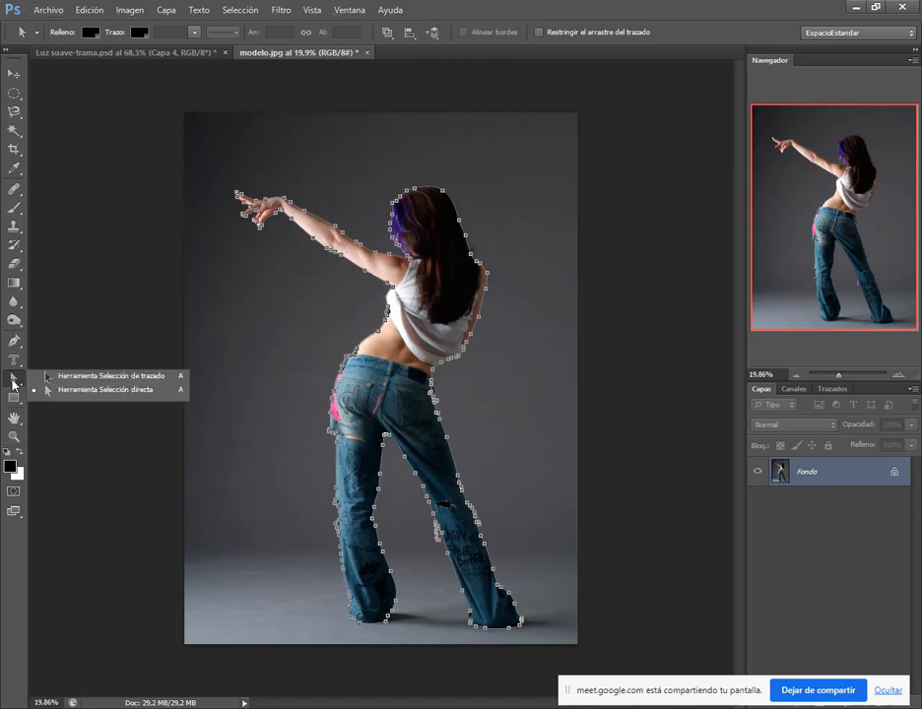
{"action": "left_click", "coordinate": [103, 394]}
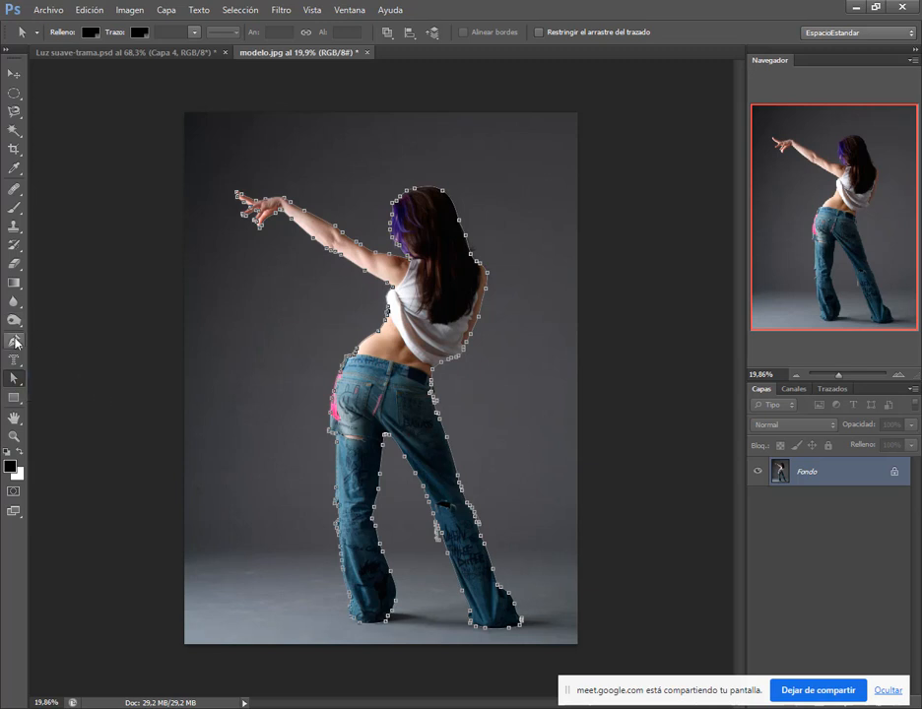
{"action": "left_click", "coordinate": [16, 342]}
{"action": "left_click", "coordinate": [51, 341]}
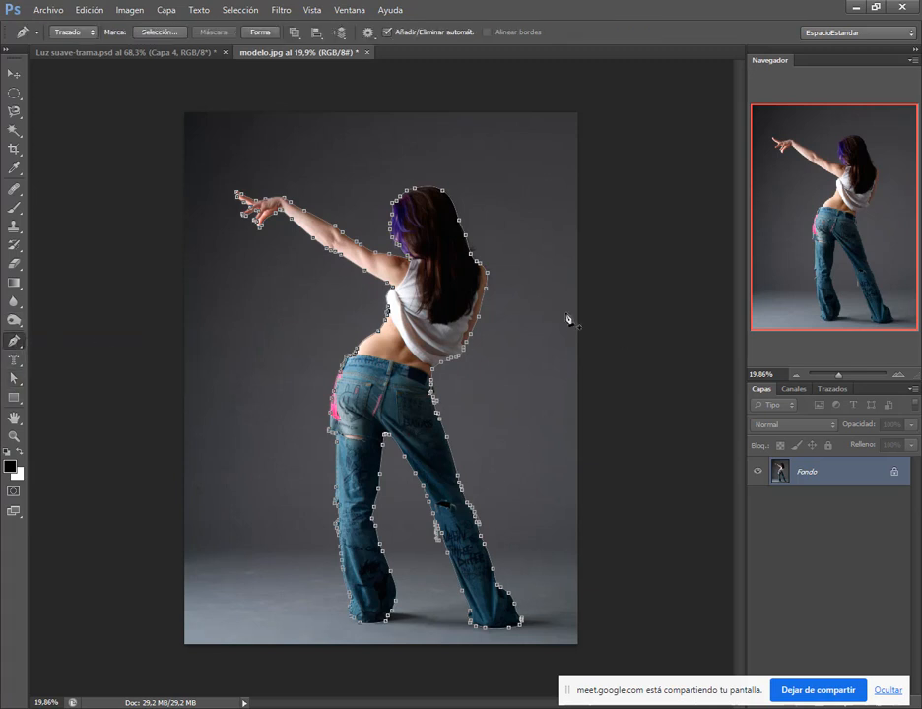
{"action": "right_click", "coordinate": [442, 321]}
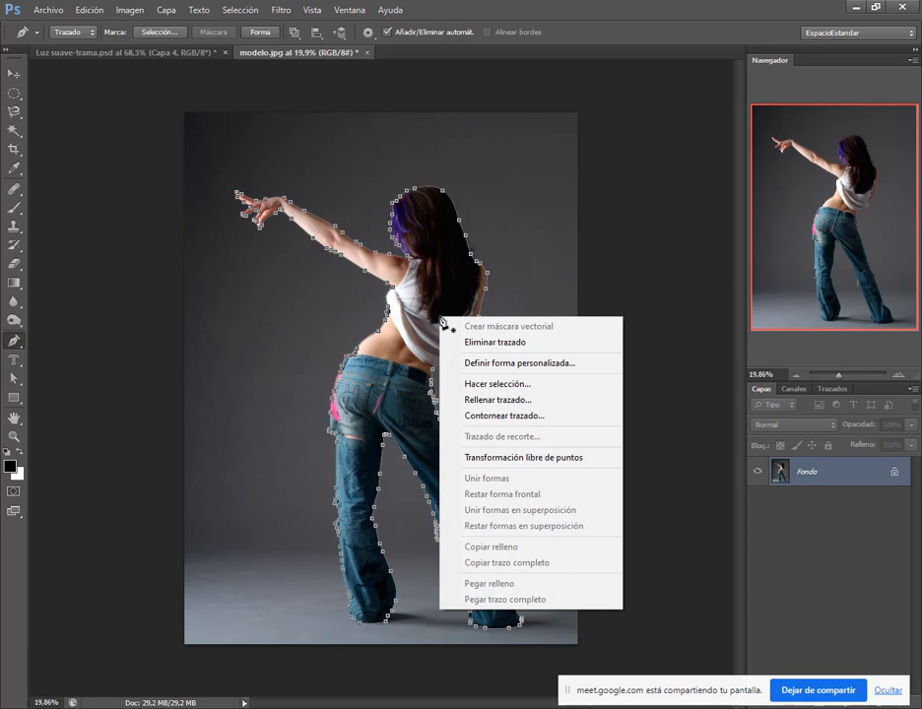
{"action": "left_click", "coordinate": [497, 383]}
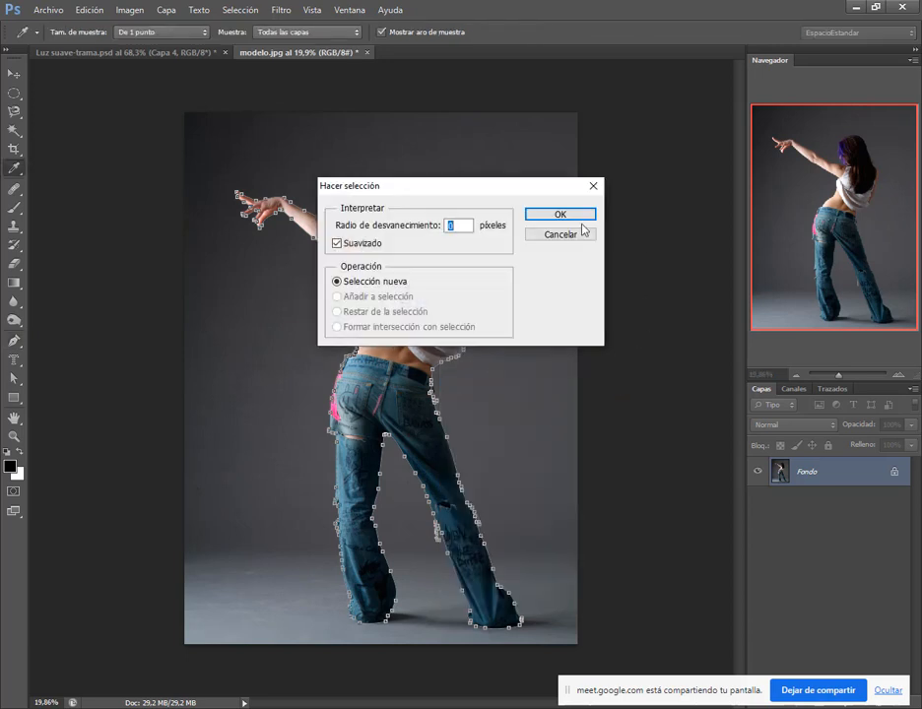
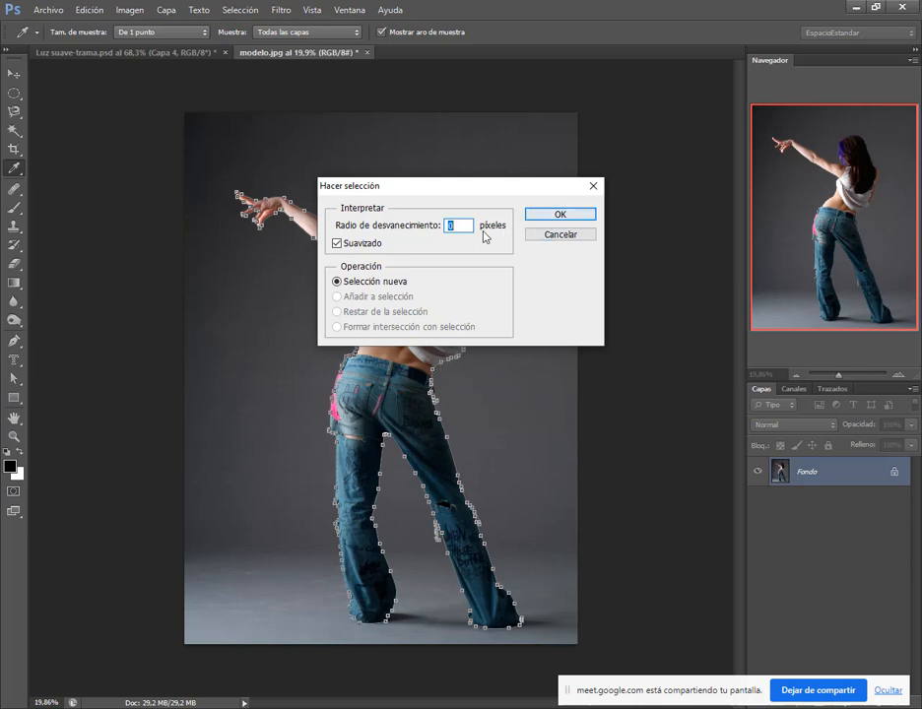
{"action": "left_click", "coordinate": [560, 215]}
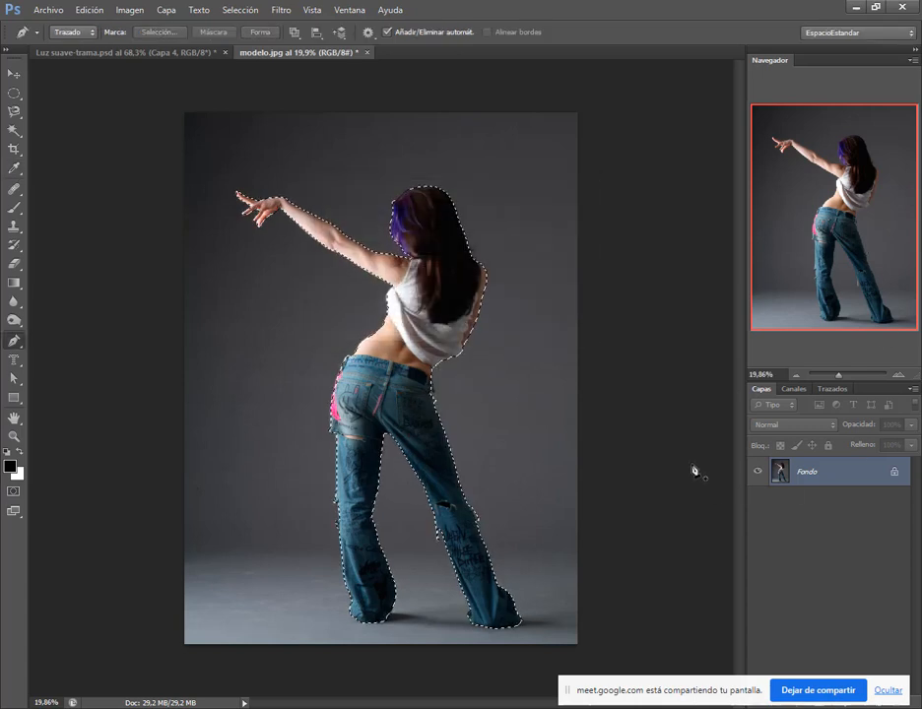
Add a layer mask from the model's selection to hide the grey studio background.
{"action": "left_click", "coordinate": [13, 73]}
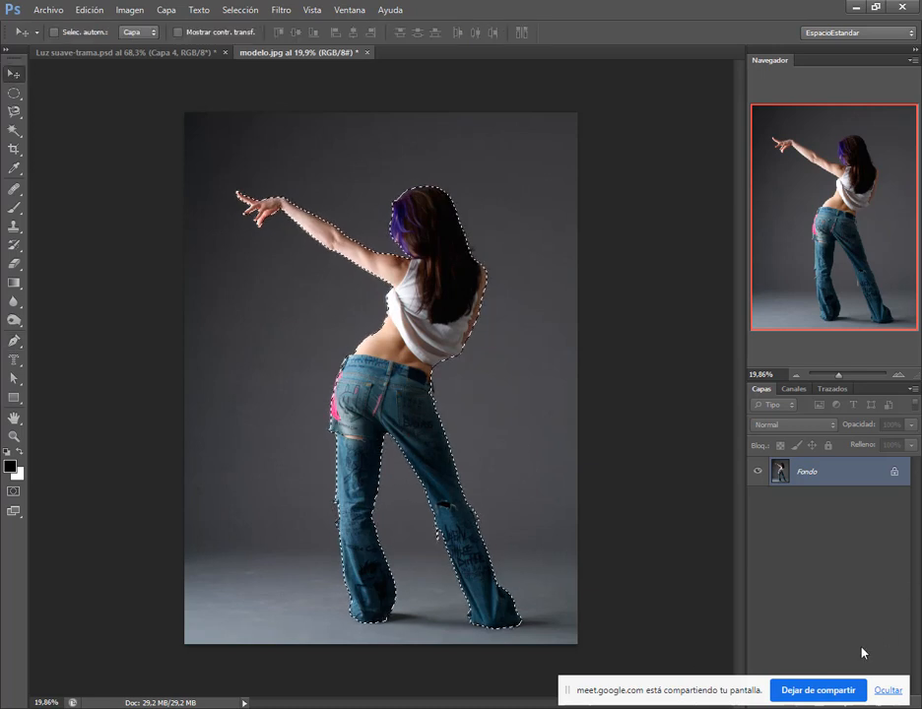
{"action": "left_click_drag", "start_coordinate": [648, 689], "coordinate": [512, 662]}
{"action": "key", "text": "ctrl+d"}
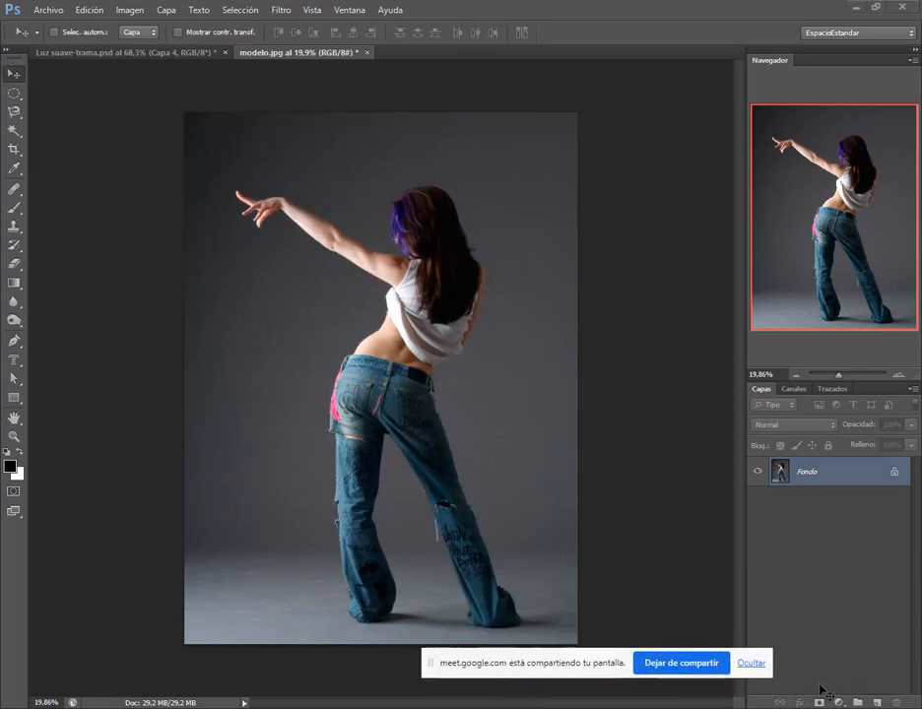
{"action": "key", "text": "p"}
{"action": "key", "text": "ctrl+shift+d"}
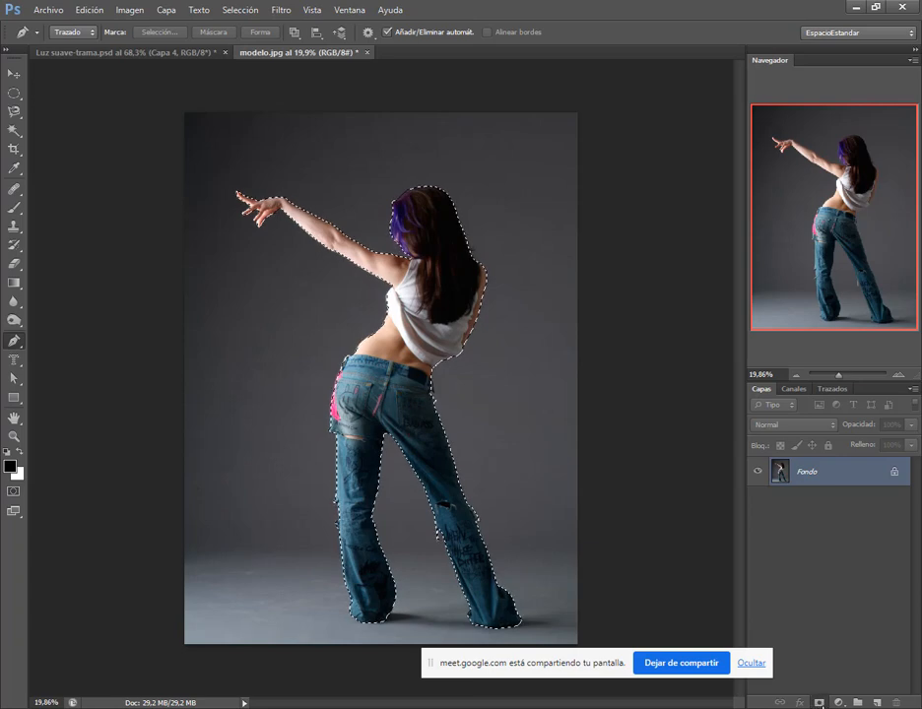
{"action": "left_click", "coordinate": [819, 702]}
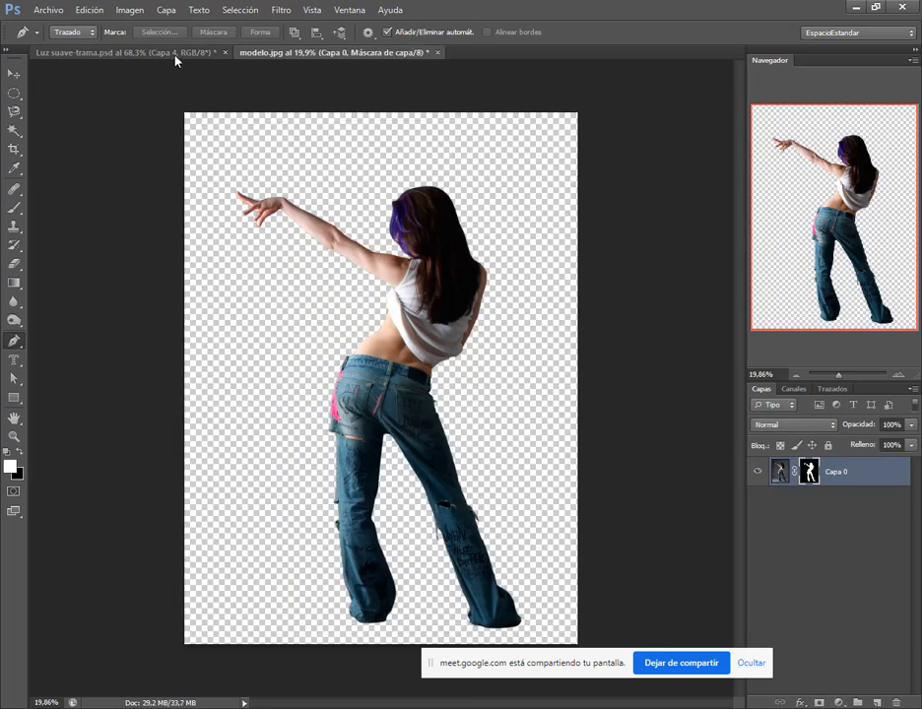
Save the cut-out on the desktop as modelo.psd with maximum compatibility, and close Luz suave-trama.psd without saving its changes.
{"action": "left_click", "coordinate": [54, 12]}
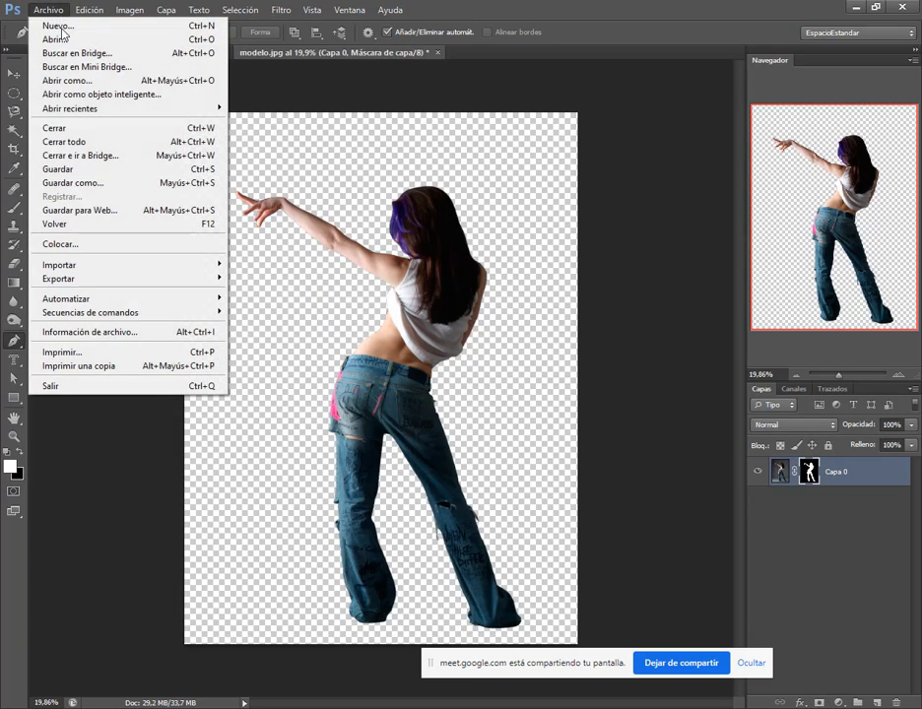
{"action": "left_click", "coordinate": [89, 167]}
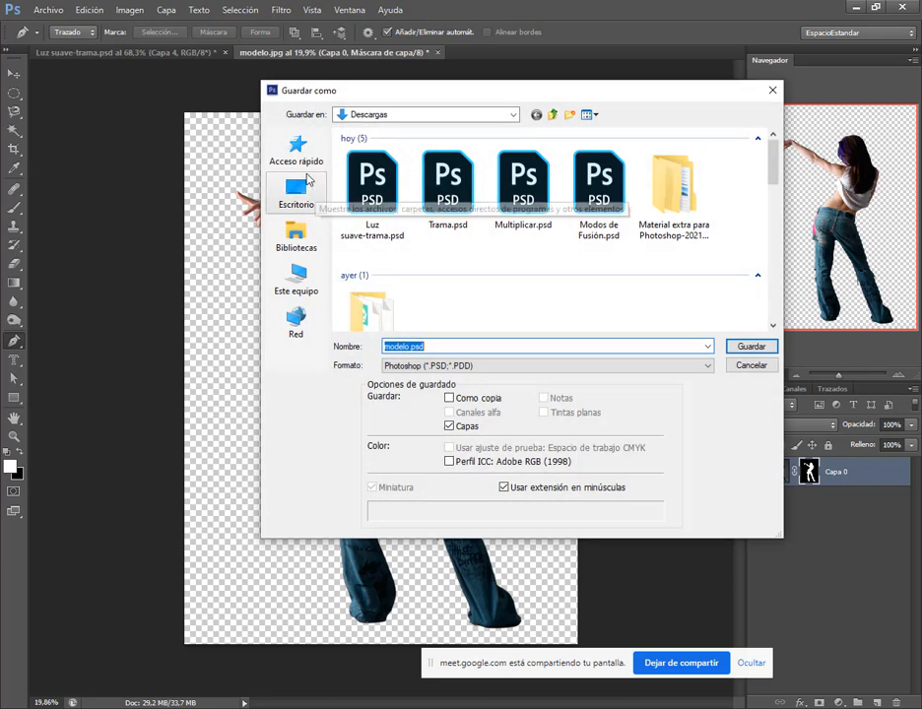
{"action": "left_click", "coordinate": [286, 197]}
{"action": "left_click", "coordinate": [750, 347]}
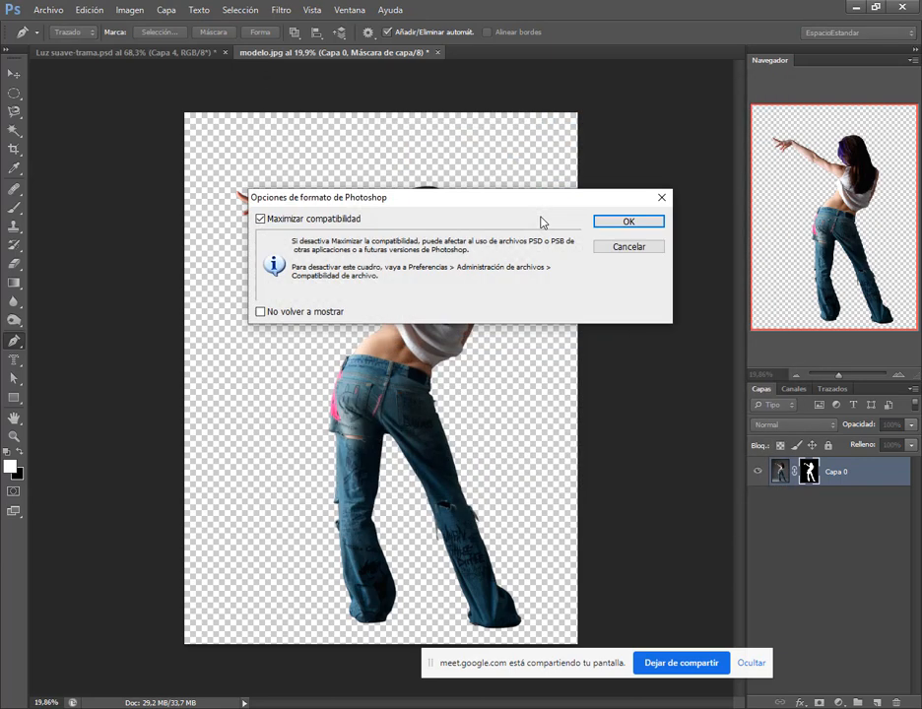
{"action": "left_click", "coordinate": [617, 221]}
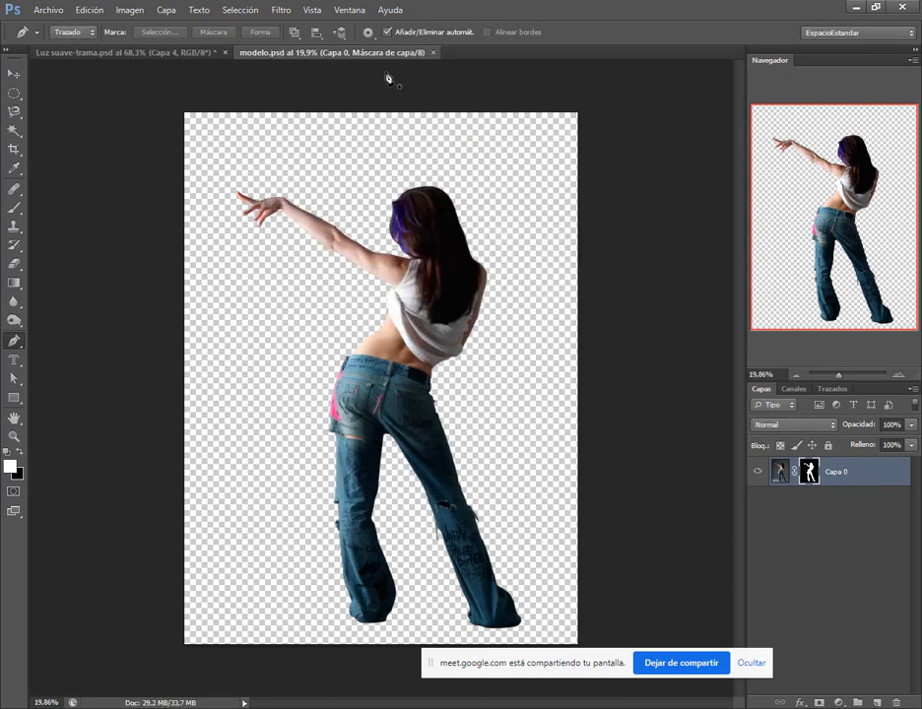
{"action": "left_click", "coordinate": [225, 53]}
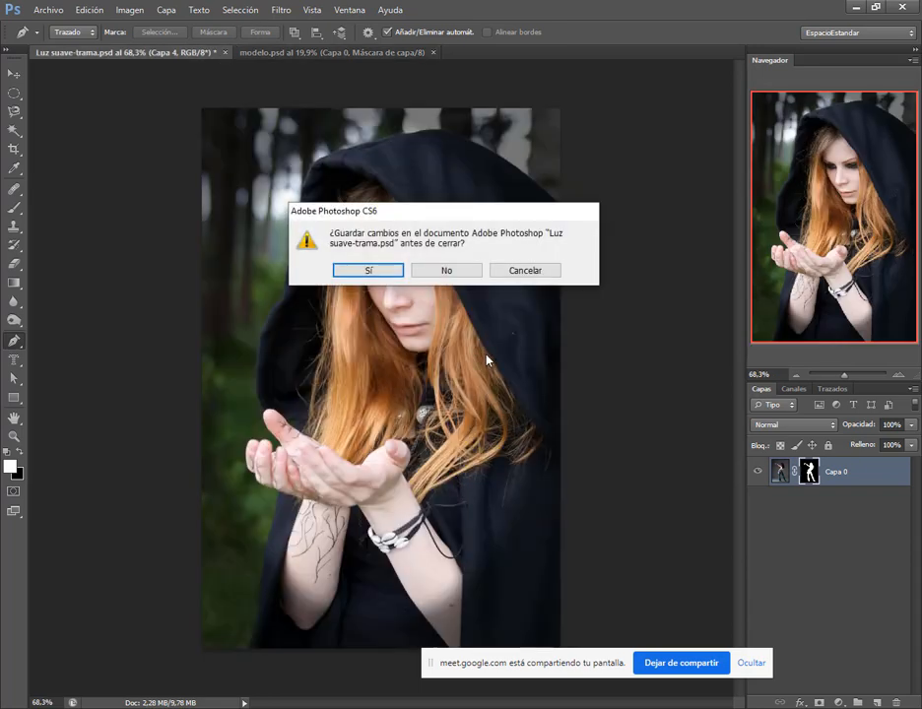
{"action": "left_click", "coordinate": [465, 270]}
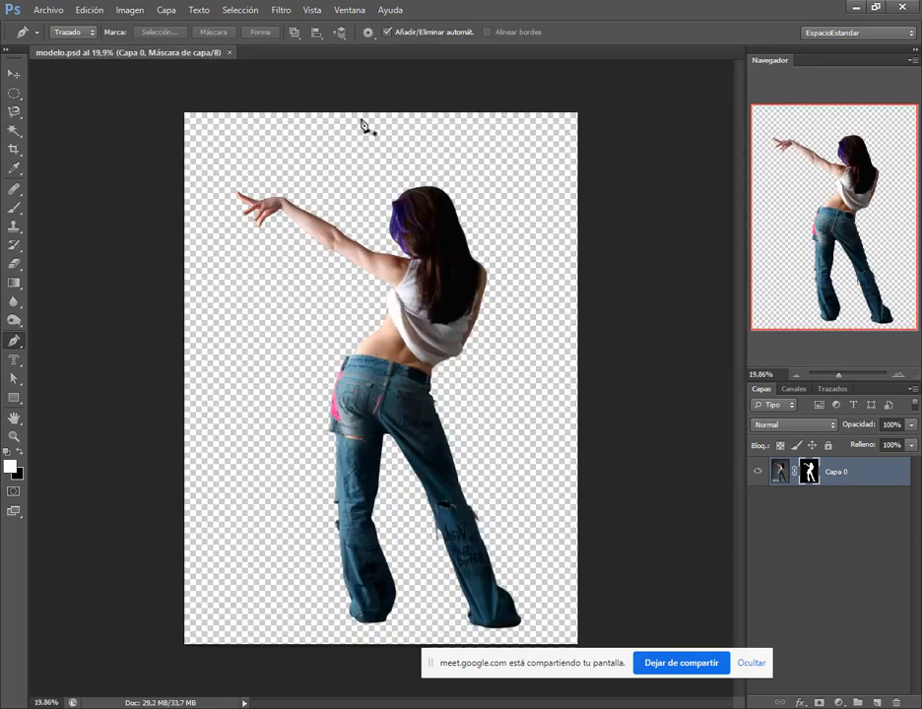
Start a new document sized 1500 × 2026 pixels, checking the dimensions in Paso 1 of the exercise PDF.
{"action": "left_click", "coordinate": [46, 10]}
{"action": "left_click", "coordinate": [42, 24]}
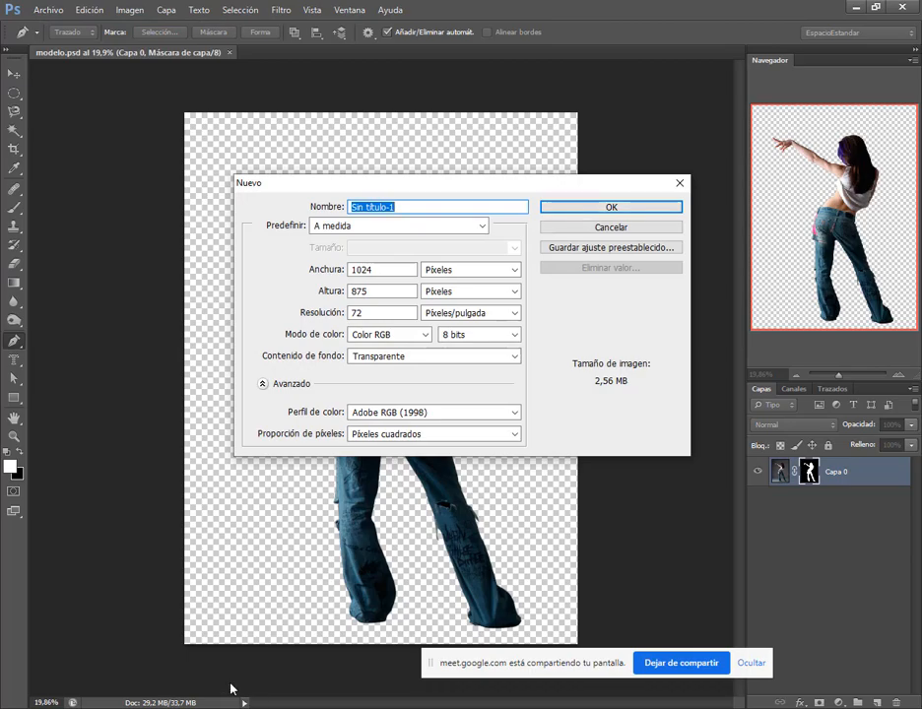
{"action": "key", "text": "alt+Tab"}
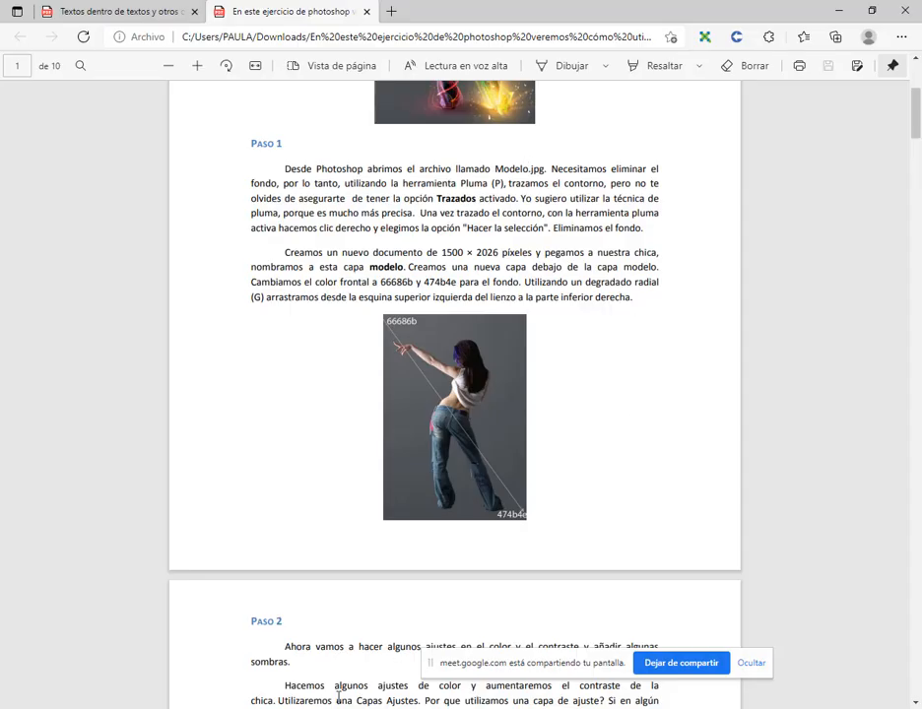
{"action": "left_click_drag", "start_coordinate": [431, 254], "coordinate": [463, 254]}
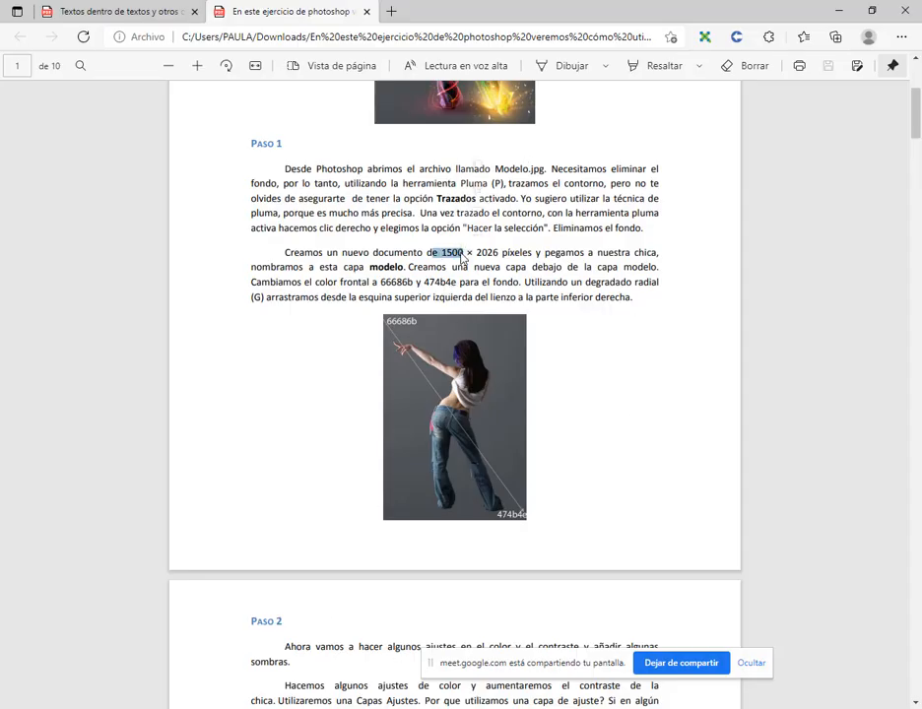
{"action": "left_click", "coordinate": [499, 283]}
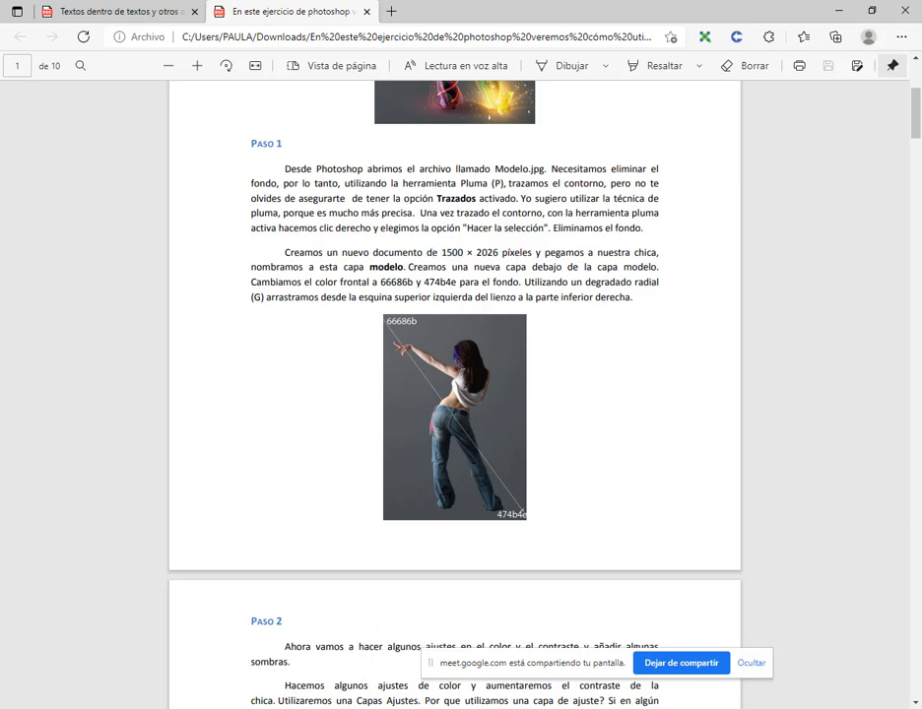
{"action": "key", "text": "alt+Tab"}
{"action": "left_click_drag", "start_coordinate": [384, 270], "coordinate": [325, 270]}
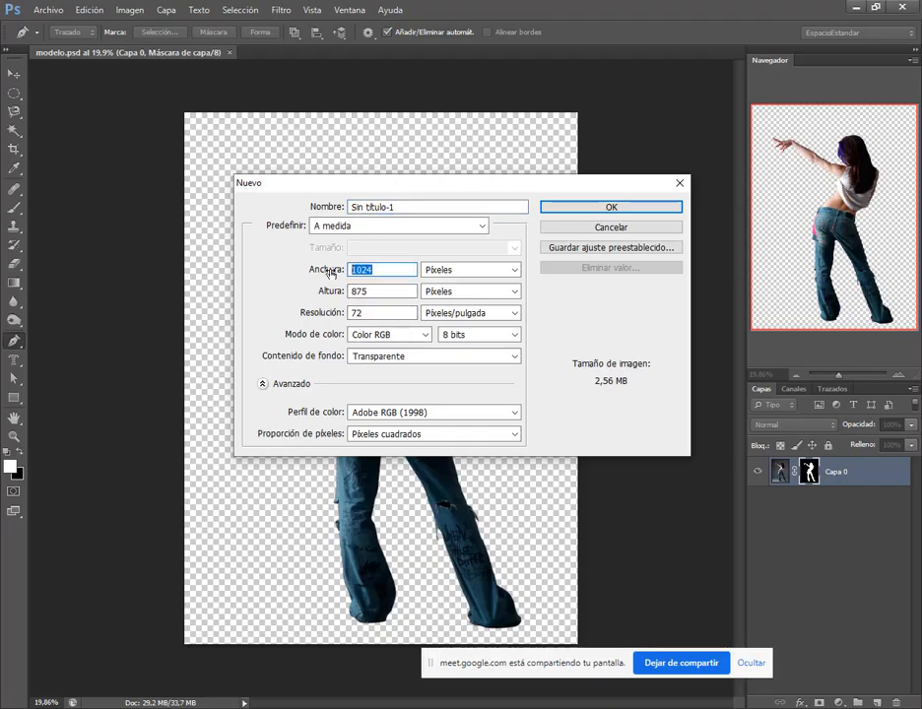
{"action": "type", "text": "1500"}
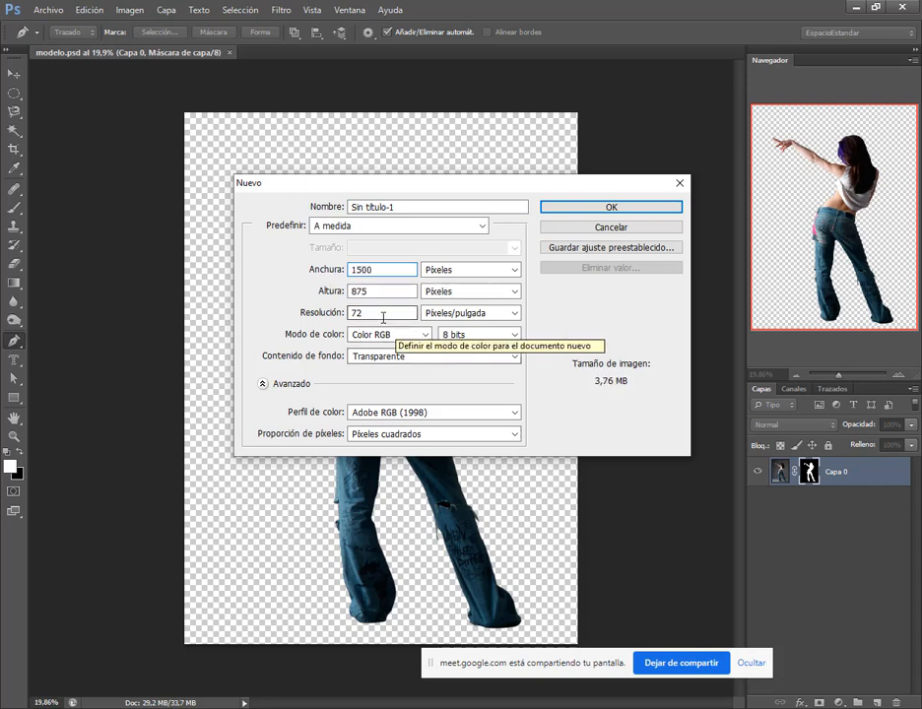
{"action": "key", "text": "Tab"}
{"action": "type", "text": "2"}
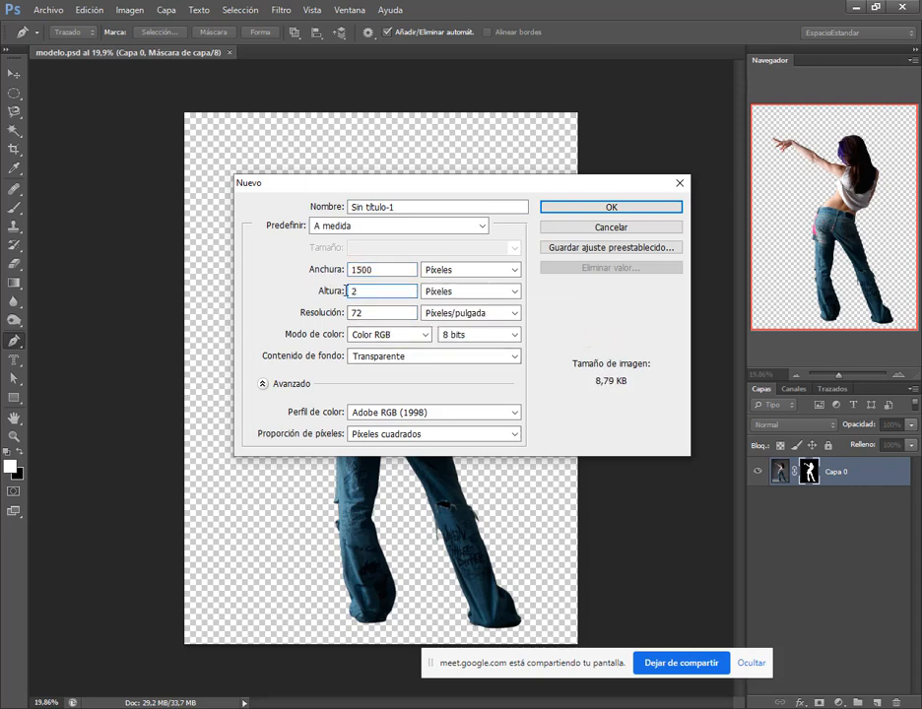
{"action": "type", "text": "026"}
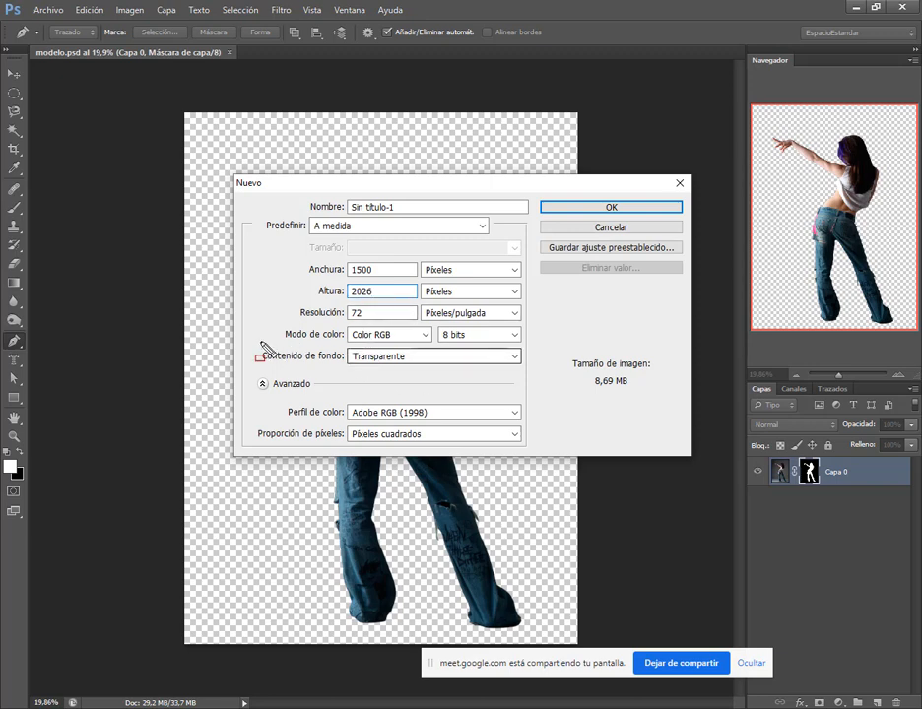
Set the new document's background contents to Transparente and create the document.
{"action": "mouse_move", "coordinate": [247, 342]}
{"action": "left_mouse_down"}
{"action": "mouse_move", "coordinate": [508, 377]}
{"action": "mouse_move", "coordinate": [530, 369]}
{"action": "left_mouse_up"}
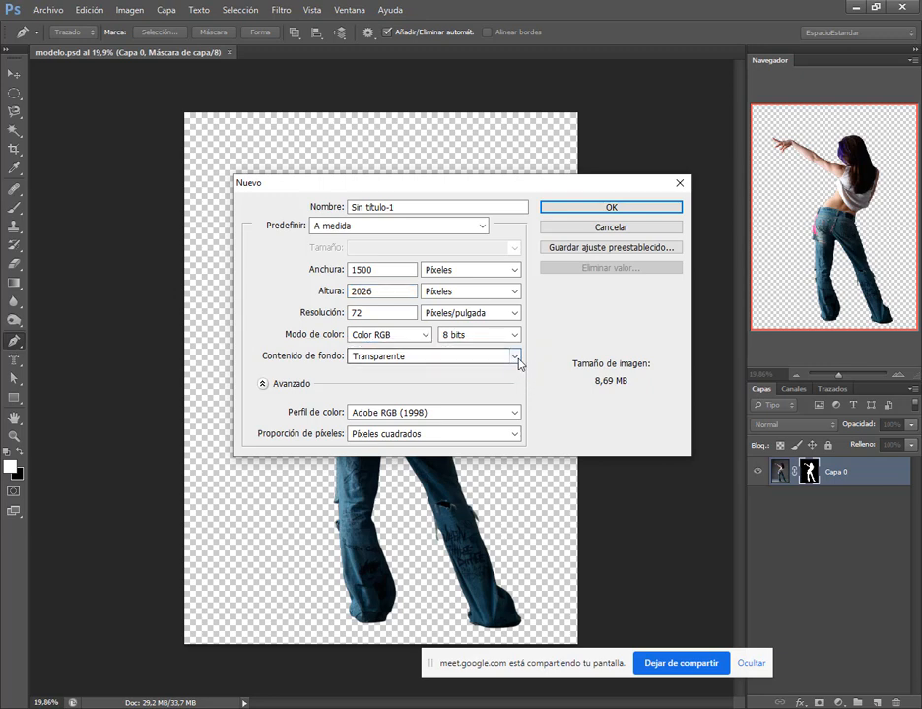
{"action": "left_click", "coordinate": [515, 356]}
{"action": "left_click", "coordinate": [411, 371]}
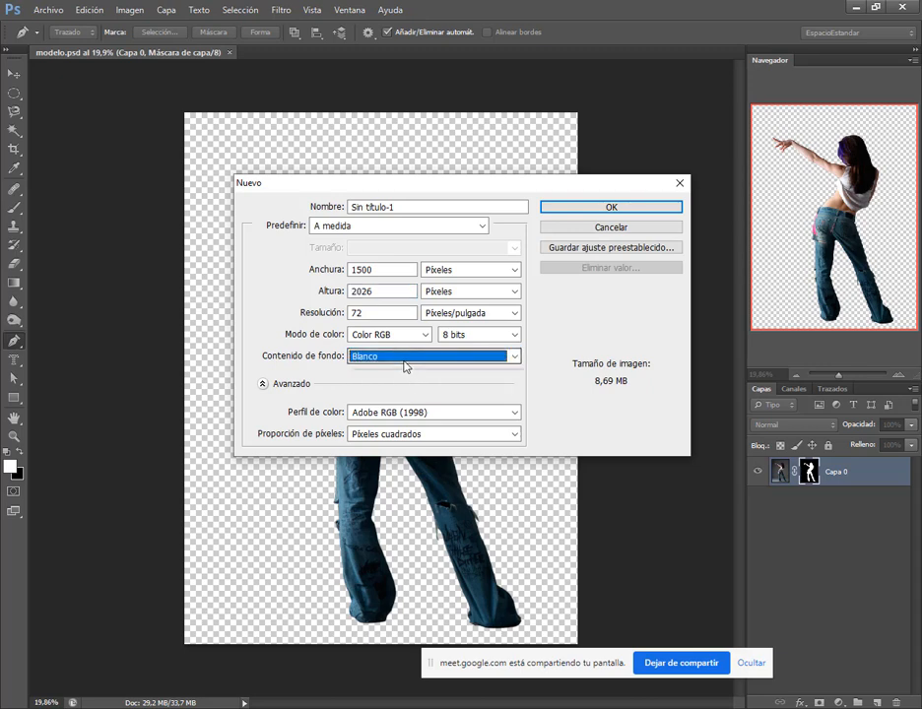
{"action": "left_click", "coordinate": [404, 360]}
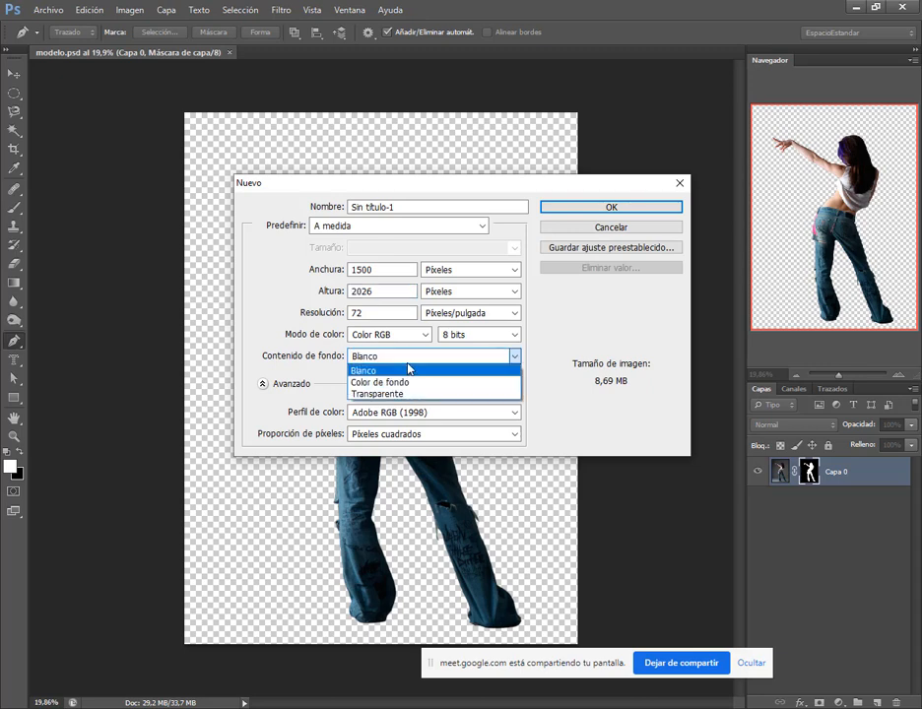
{"action": "left_click", "coordinate": [408, 370]}
{"action": "left_click", "coordinate": [408, 361]}
{"action": "left_click", "coordinate": [407, 393]}
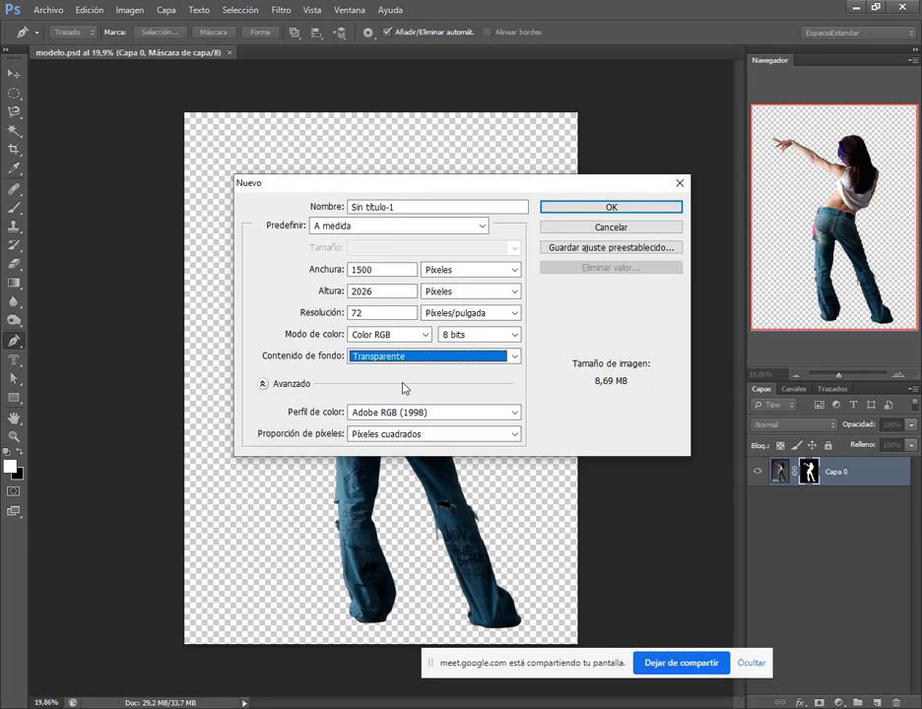
{"action": "left_click", "coordinate": [630, 210]}
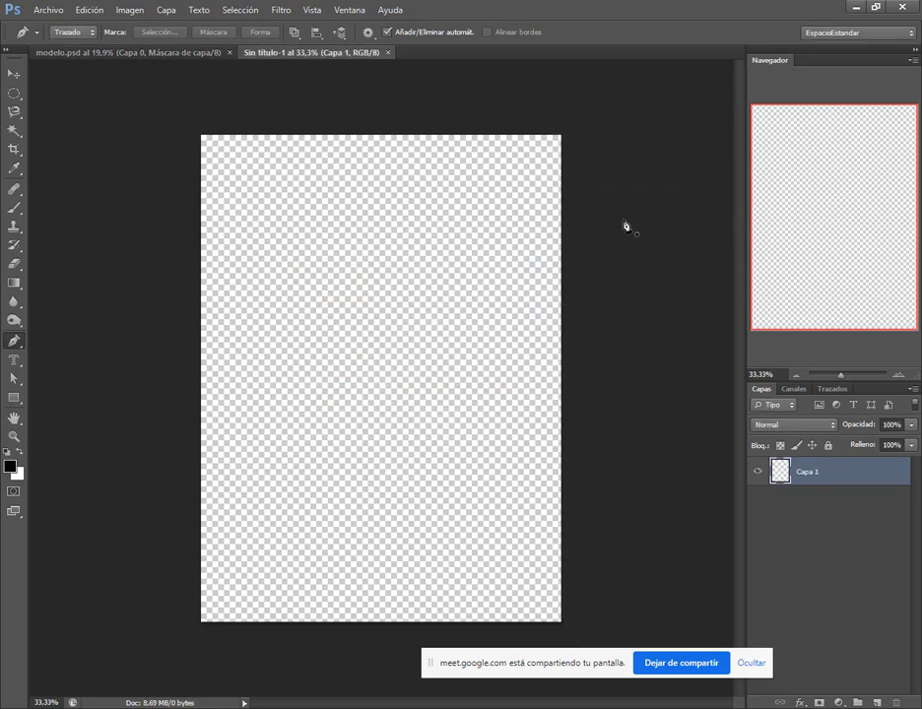
Arrange the untitled document and modelo.psd side by side in a two-up vertical layout.
{"action": "left_click", "coordinate": [10, 75]}
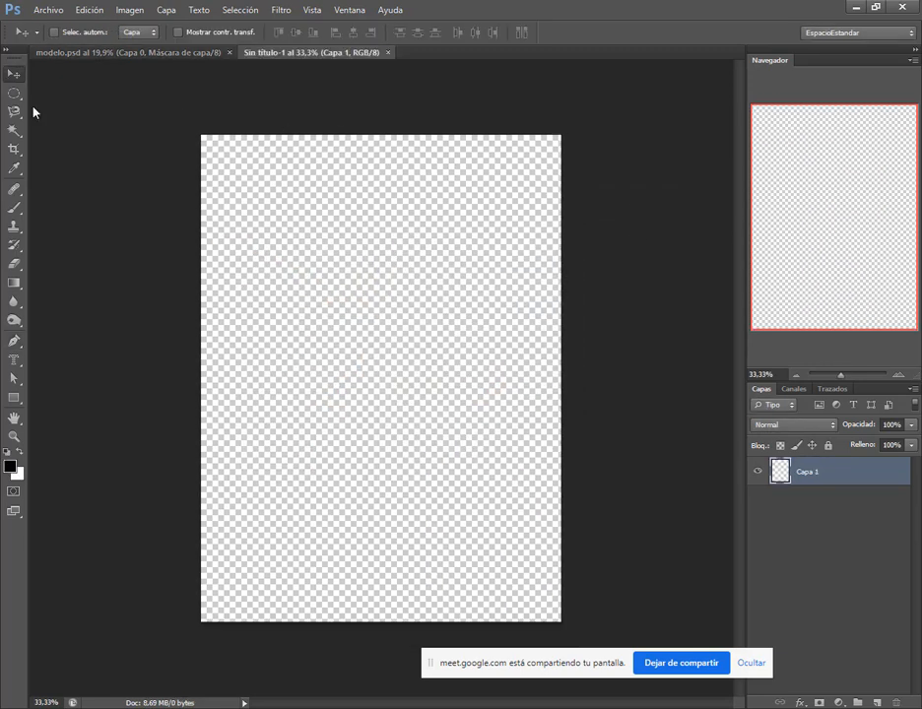
{"action": "left_click", "coordinate": [349, 10]}
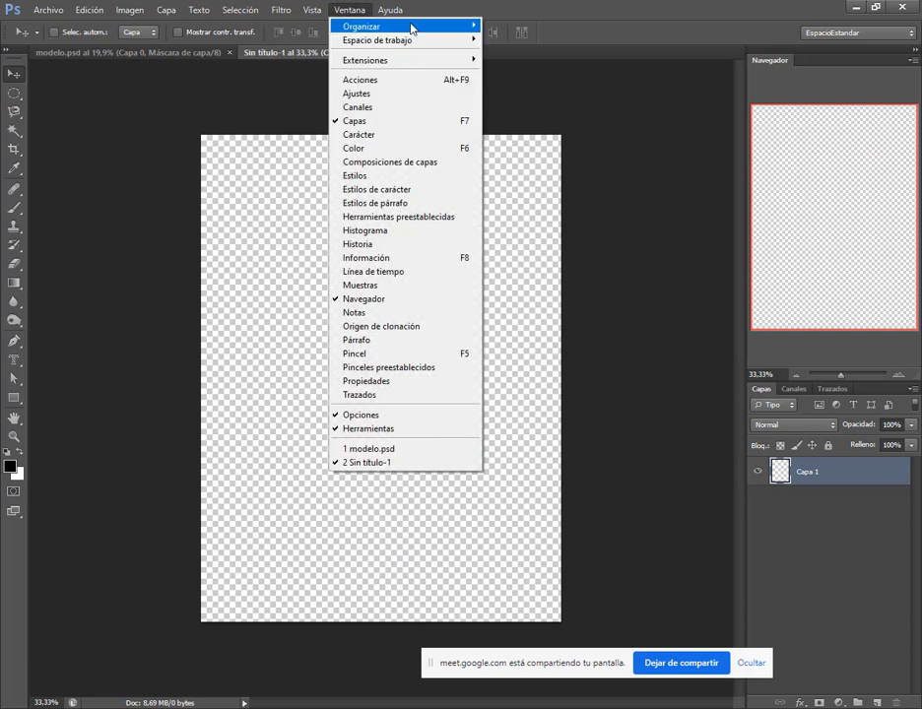
{"action": "mouse_move", "coordinate": [411, 26]}
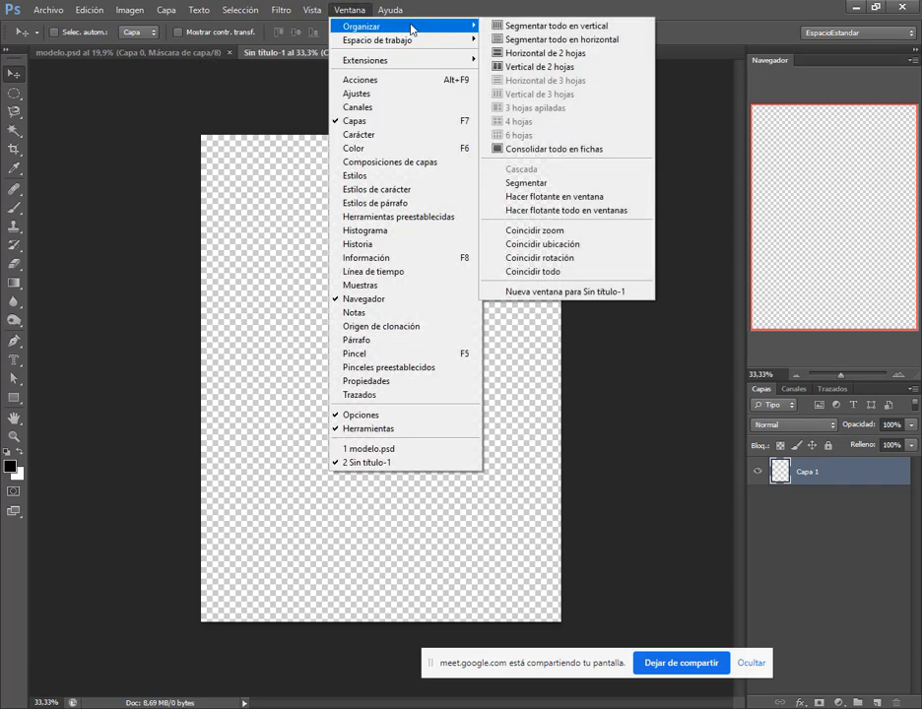
{"action": "left_click", "coordinate": [522, 68]}
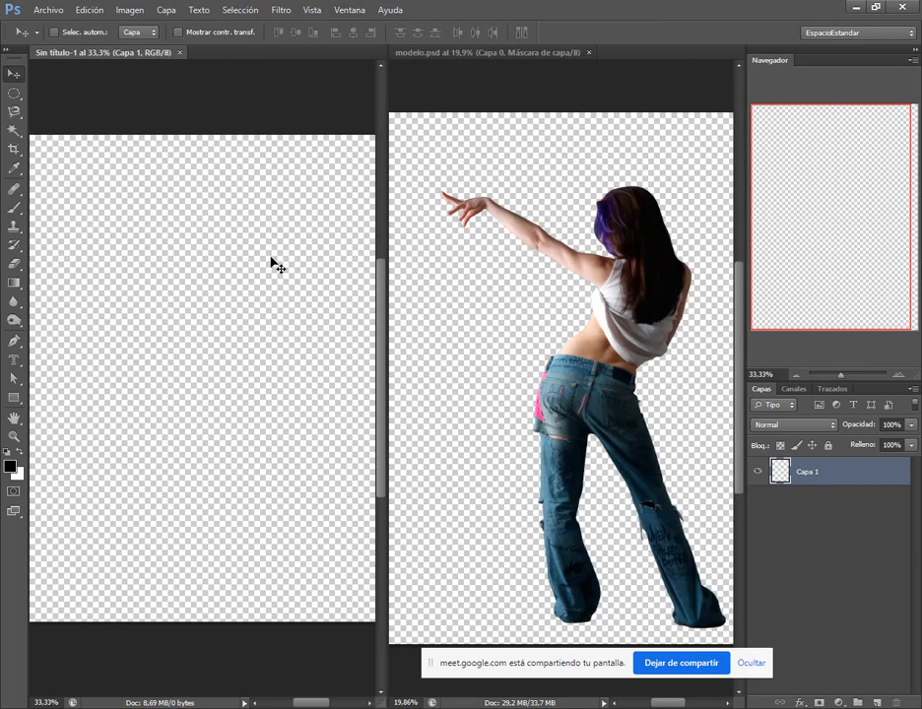
Consolidate the two open documents back into tabs.
{"action": "left_click", "coordinate": [350, 10]}
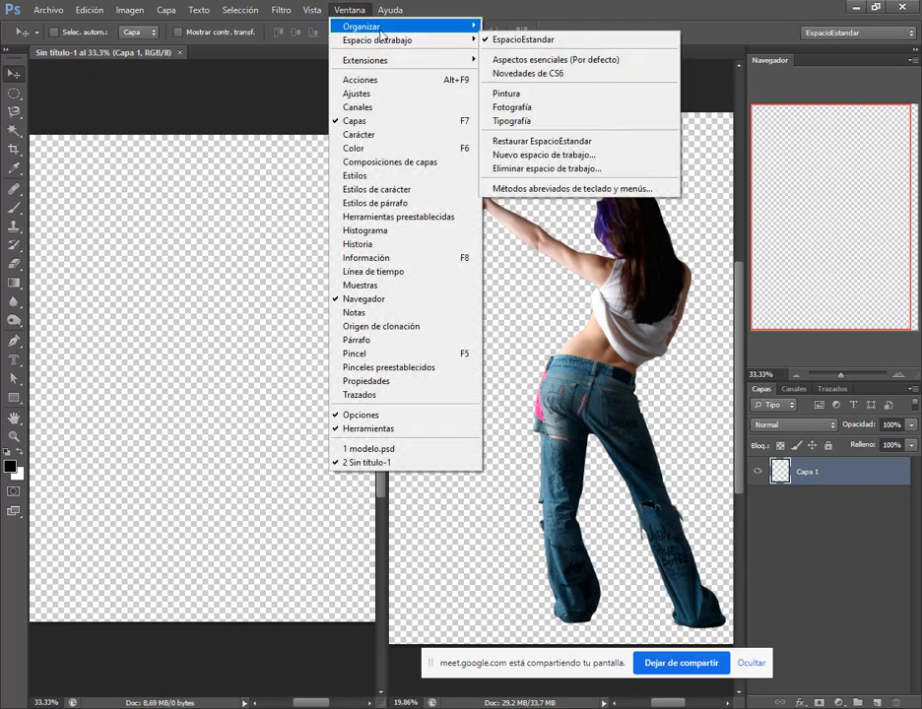
{"action": "mouse_move", "coordinate": [380, 32]}
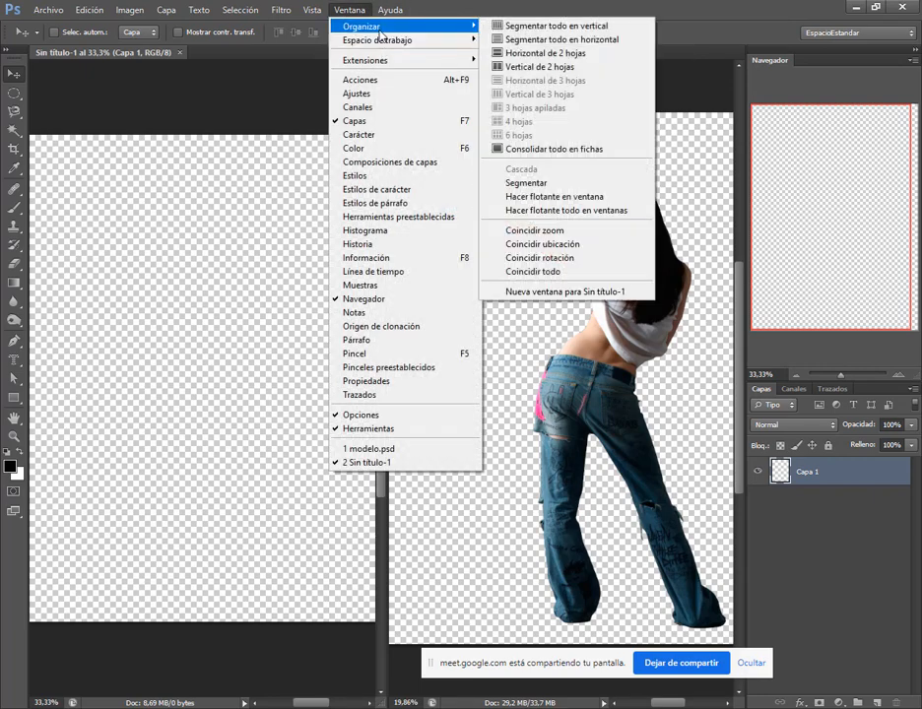
{"action": "left_click", "coordinate": [543, 150]}
Copy the masked model layer from modelo.psd into the untitled document and check its full Free Transform bounds.
{"action": "left_click", "coordinate": [236, 54]}
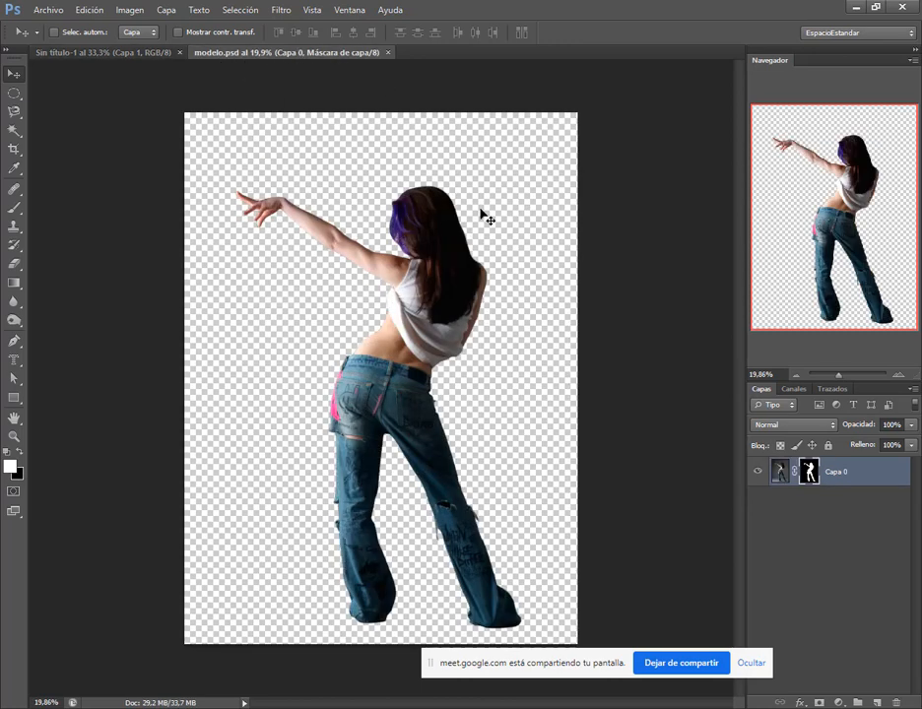
{"action": "left_click_drag", "start_coordinate": [441, 238], "coordinate": [388, 304]}
{"action": "left_click_drag", "start_coordinate": [403, 332], "coordinate": [455, 232]}
{"action": "key", "text": "ctrl+t"}
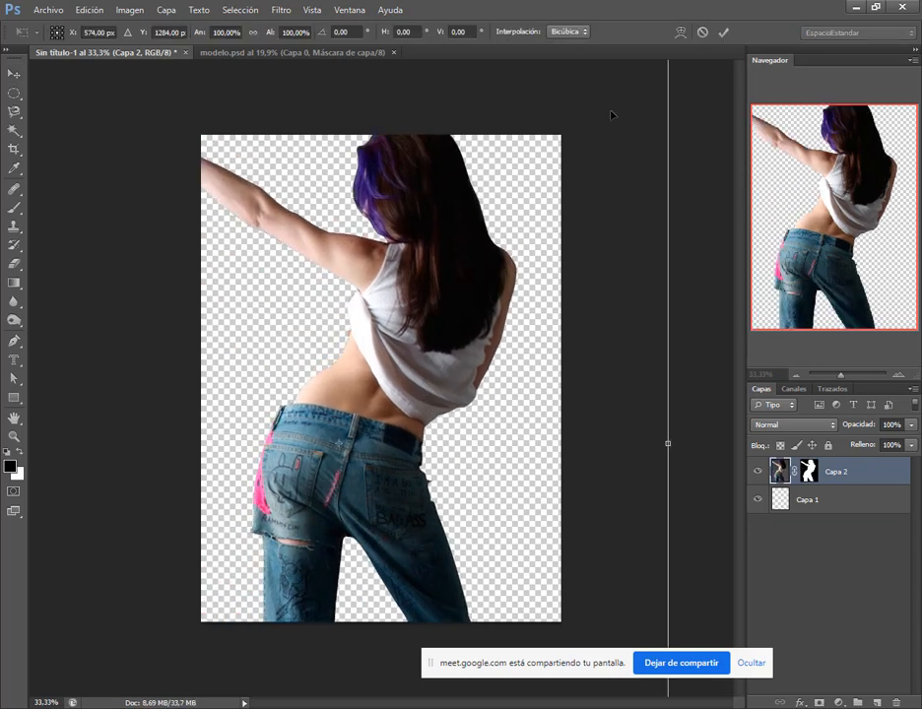
{"action": "key", "text": "ctrl+0"}
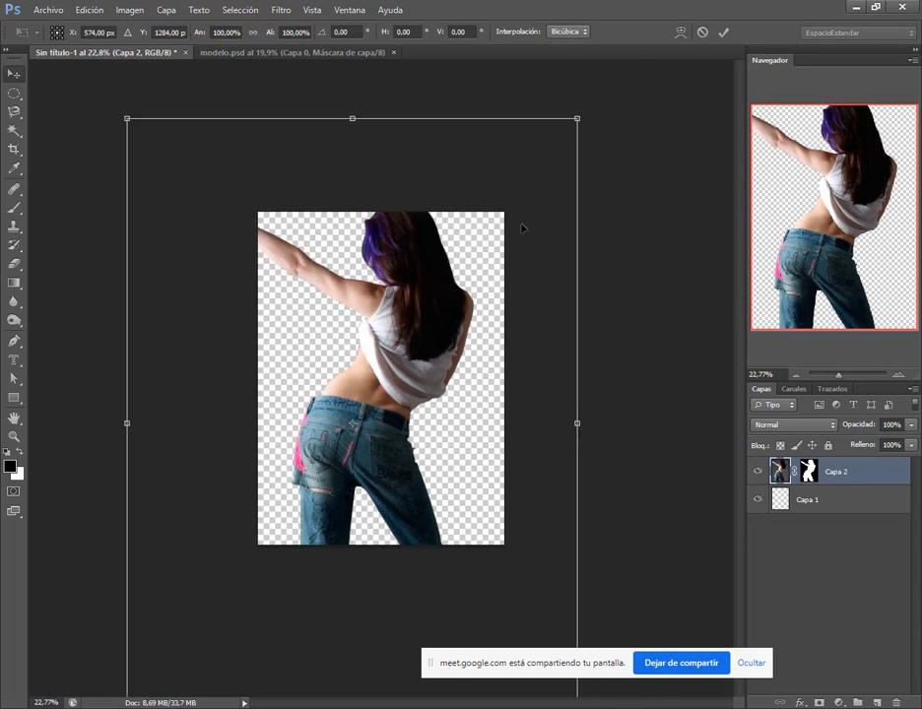
{"action": "key", "text": "Return"}
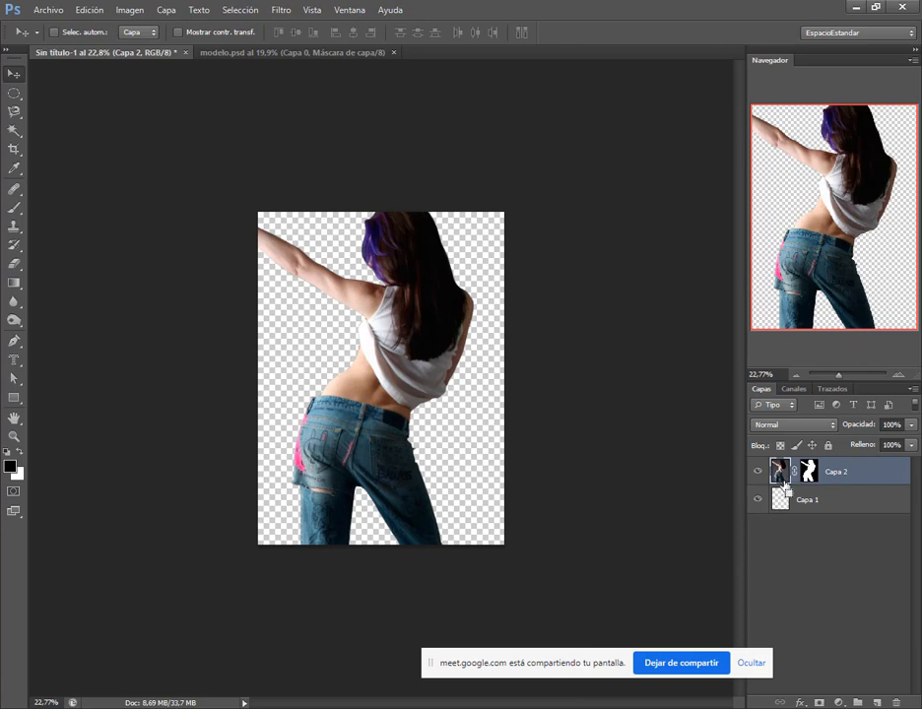
Remove the copied model layer from the untitled document.
{"action": "key", "text": "ctrl+z"}
{"action": "key", "text": "Delete"}
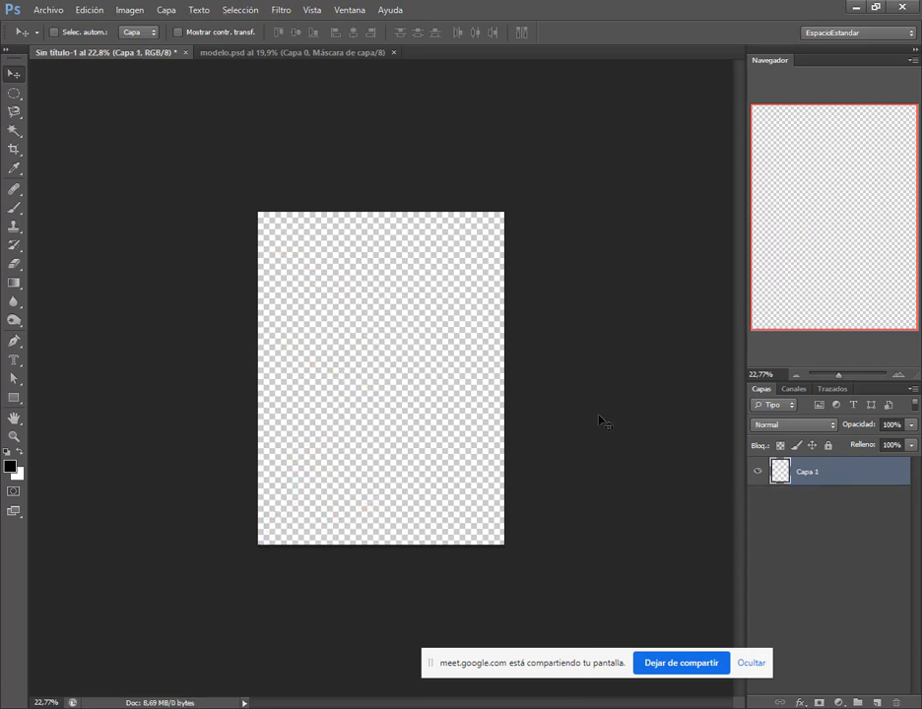
{"action": "scroll", "coordinate": [356, 412], "scroll_direction": "up", "scroll_amount": 3}
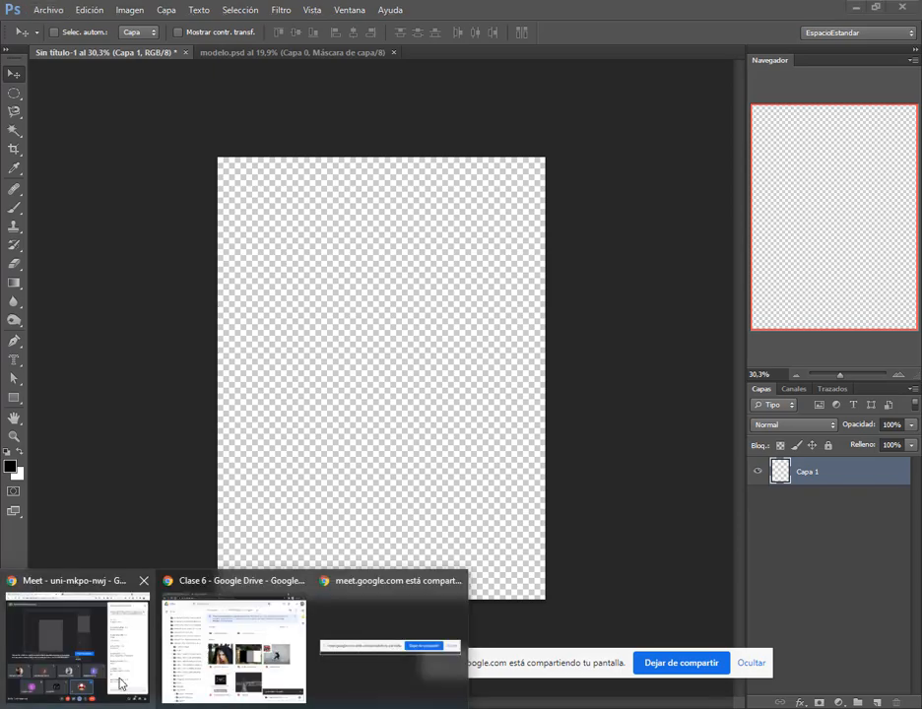
Switch to the exercise PDF in the browser and copy the foreground colour code 66686b from Paso 1.
{"action": "left_click", "coordinate": [120, 673]}
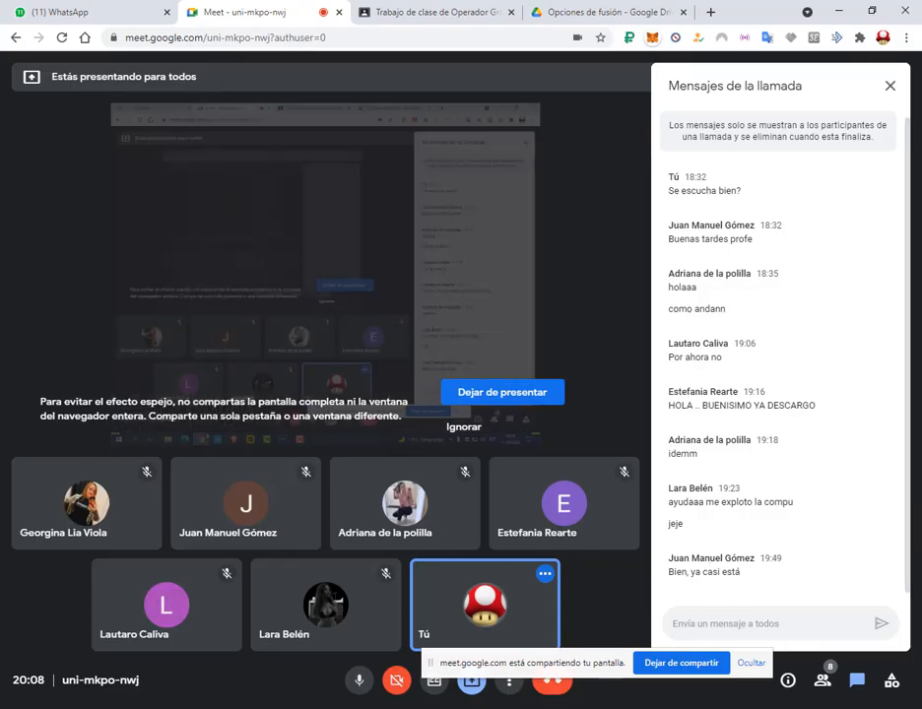
{"action": "left_click", "coordinate": [160, 706]}
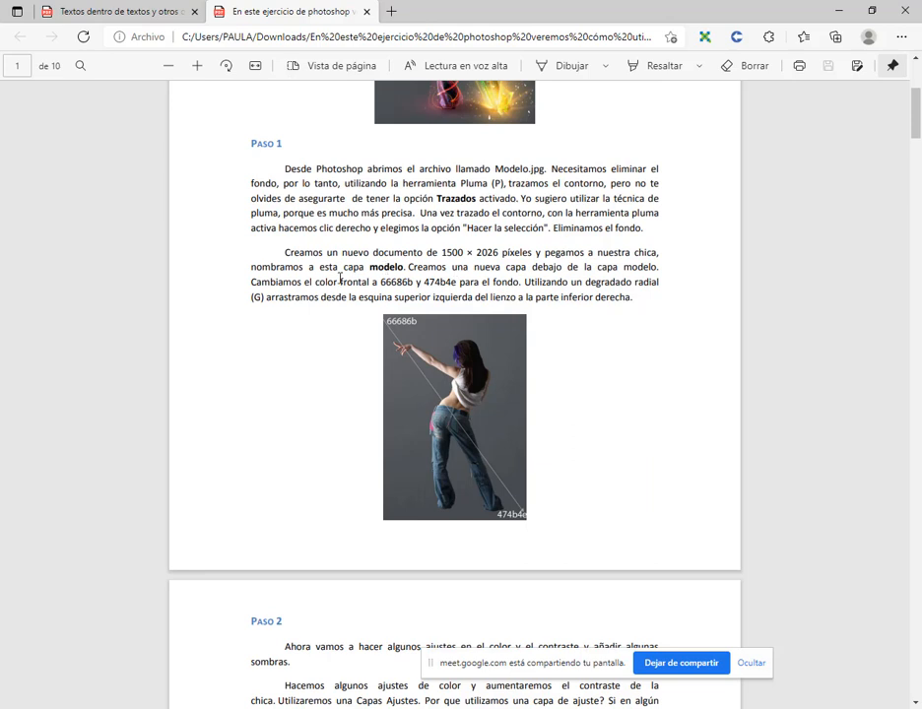
{"action": "double_click", "coordinate": [392, 282]}
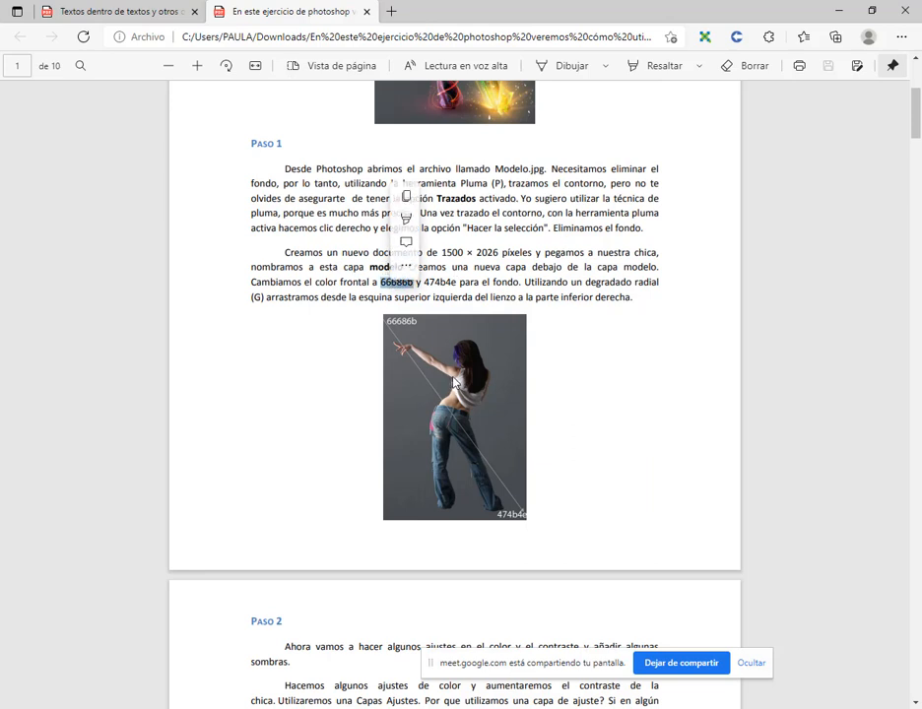
{"action": "double_click", "coordinate": [434, 283]}
{"action": "triple_click", "coordinate": [435, 282]}
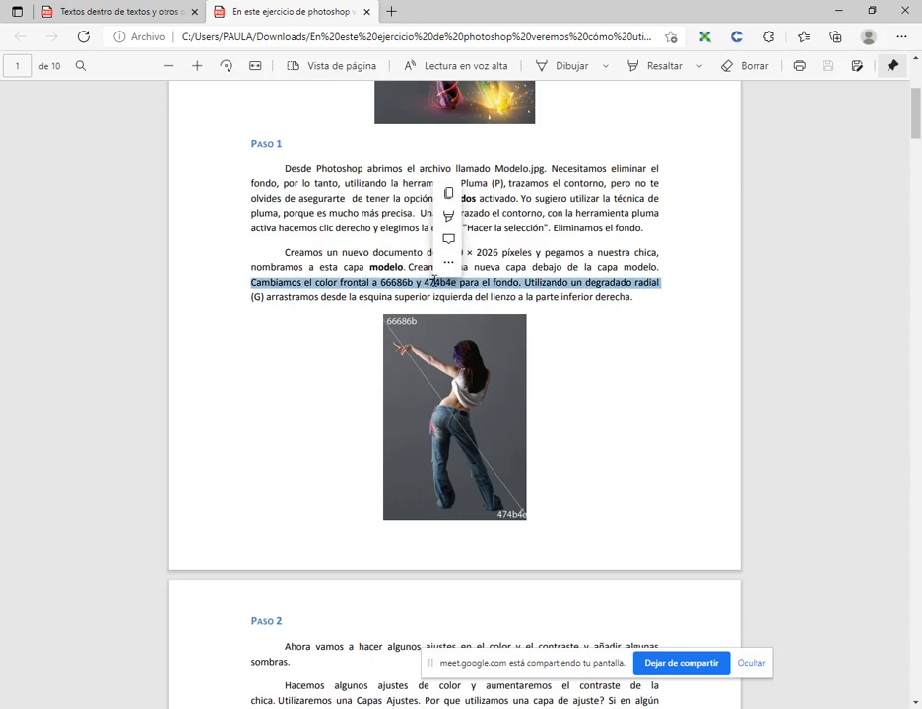
{"action": "left_click", "coordinate": [434, 282]}
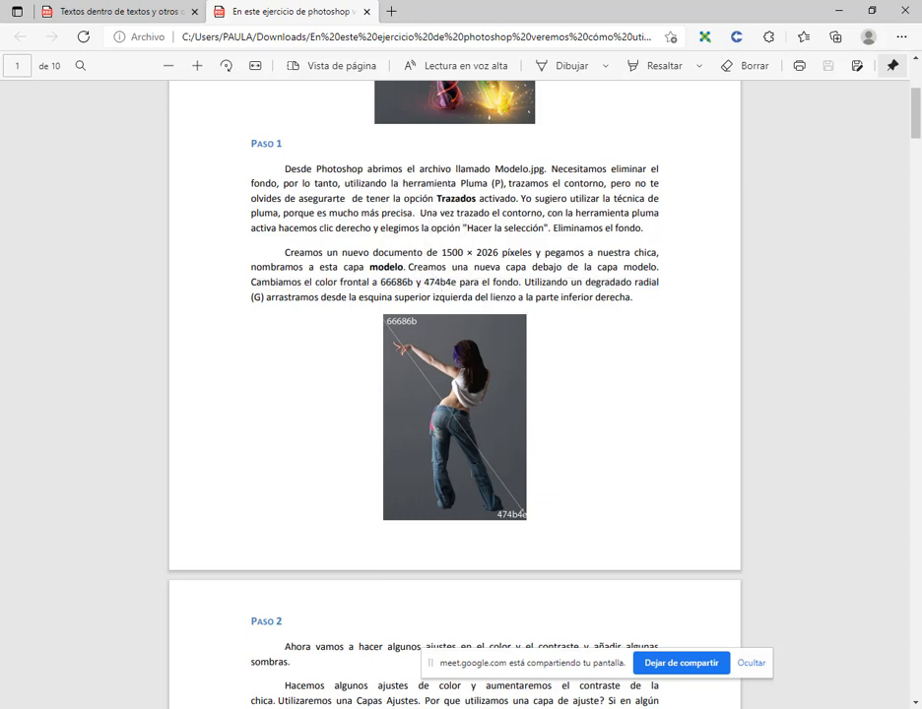
{"action": "double_click", "coordinate": [395, 282]}
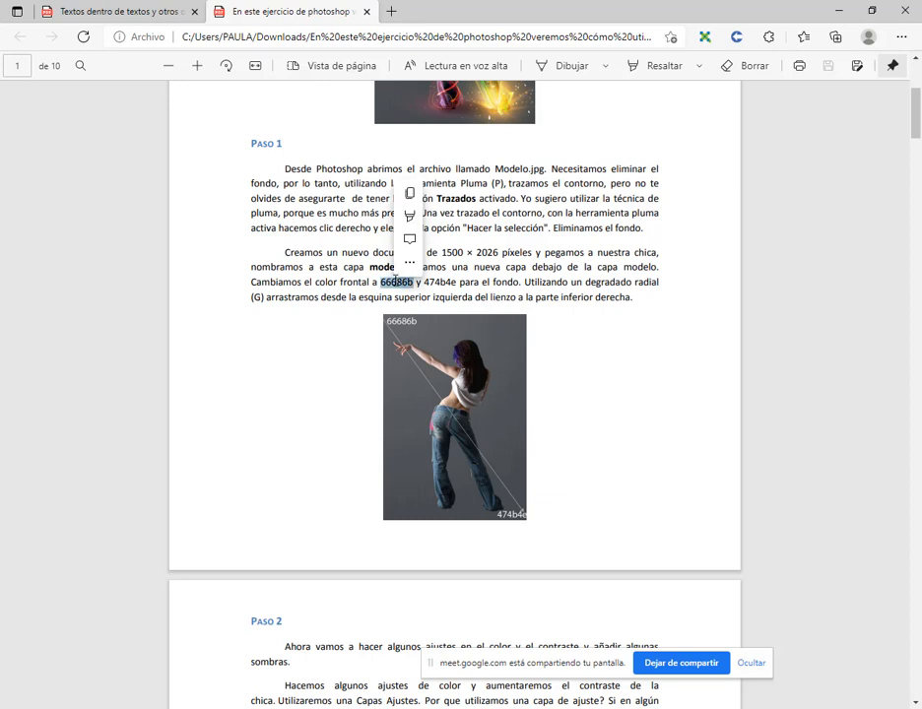
{"action": "key", "text": "ctrl+c"}
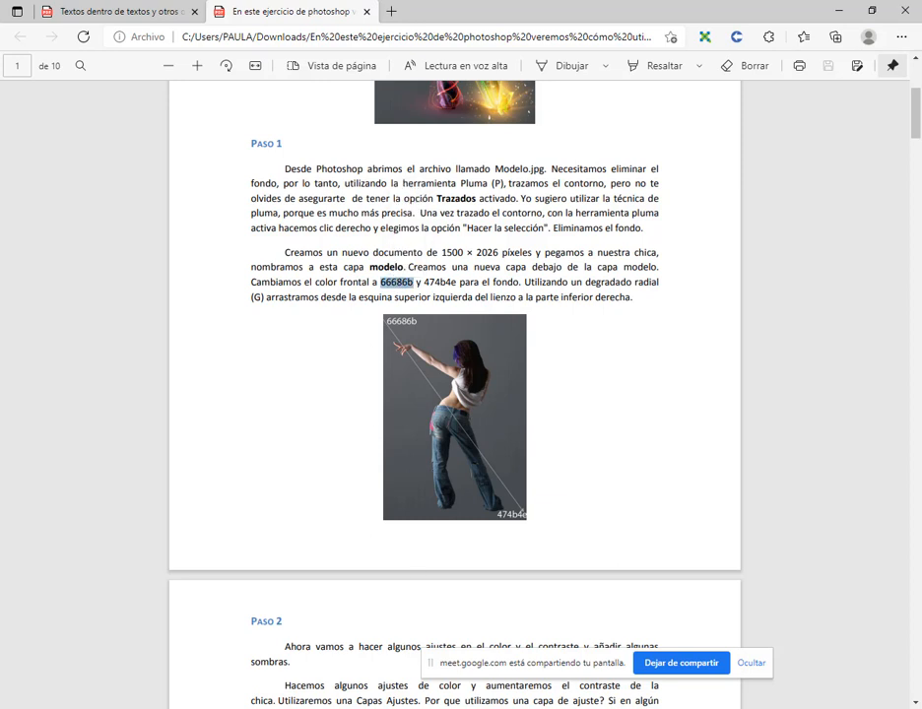
Return to Photoshop and set the foreground colour to 66686b.
{"action": "key", "text": "alt+Tab"}
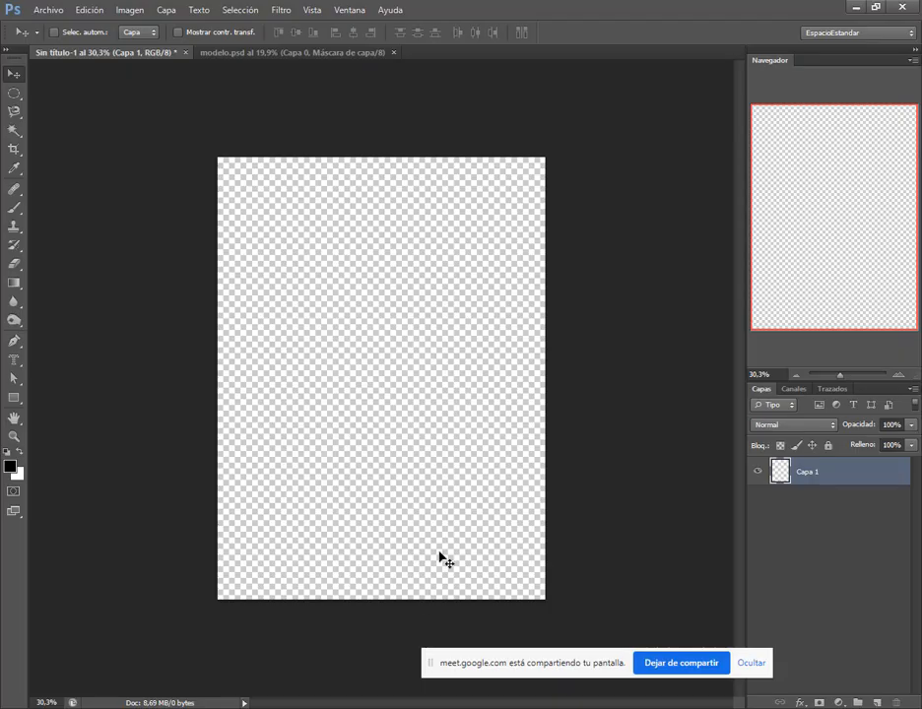
{"action": "left_click", "coordinate": [12, 467]}
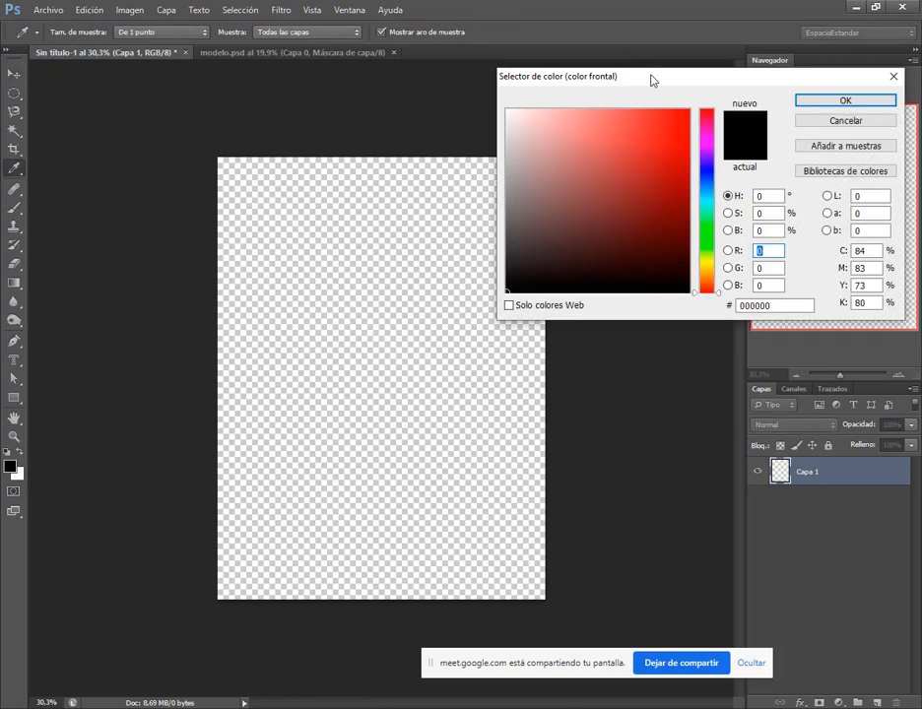
{"action": "left_click_drag", "start_coordinate": [651, 80], "coordinate": [492, 105]}
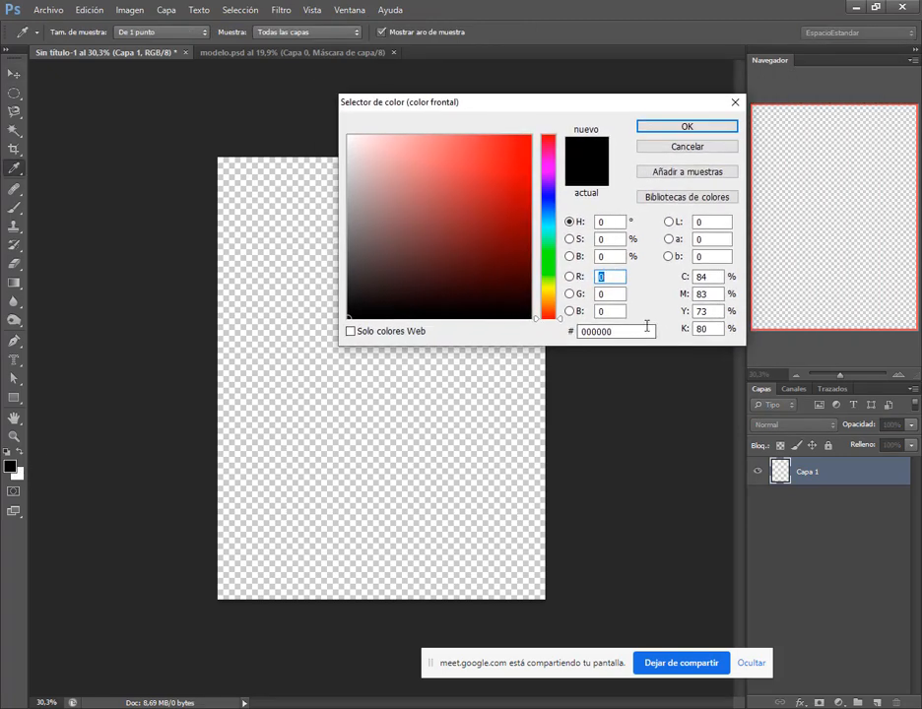
{"action": "left_click_drag", "start_coordinate": [561, 321], "coordinate": [667, 345]}
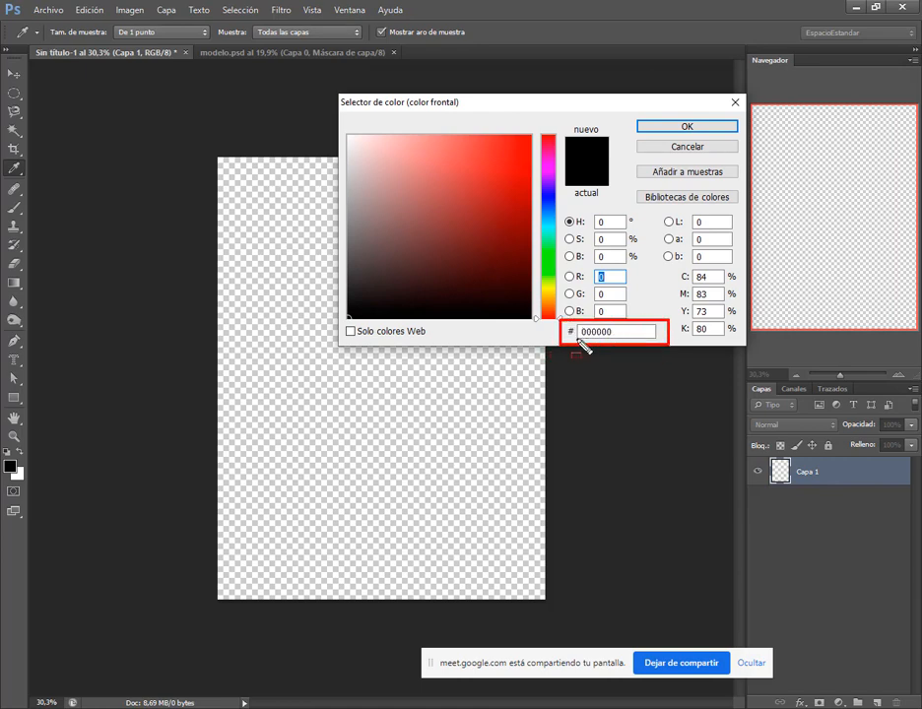
{"action": "key", "text": "Escape"}
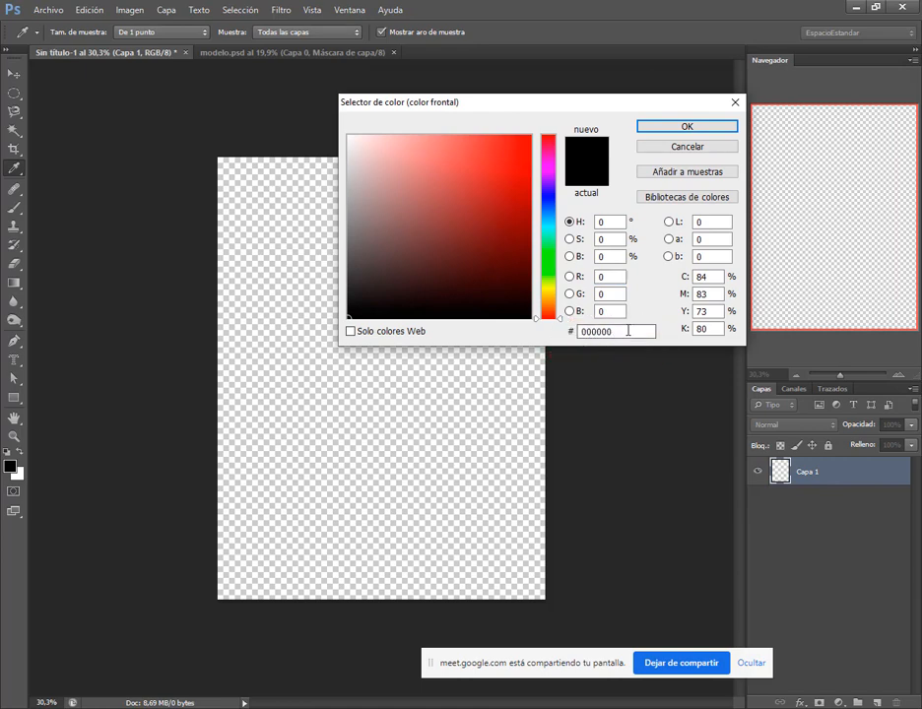
{"action": "left_click_drag", "start_coordinate": [627, 331], "coordinate": [549, 325]}
{"action": "key", "text": "ctrl+v"}
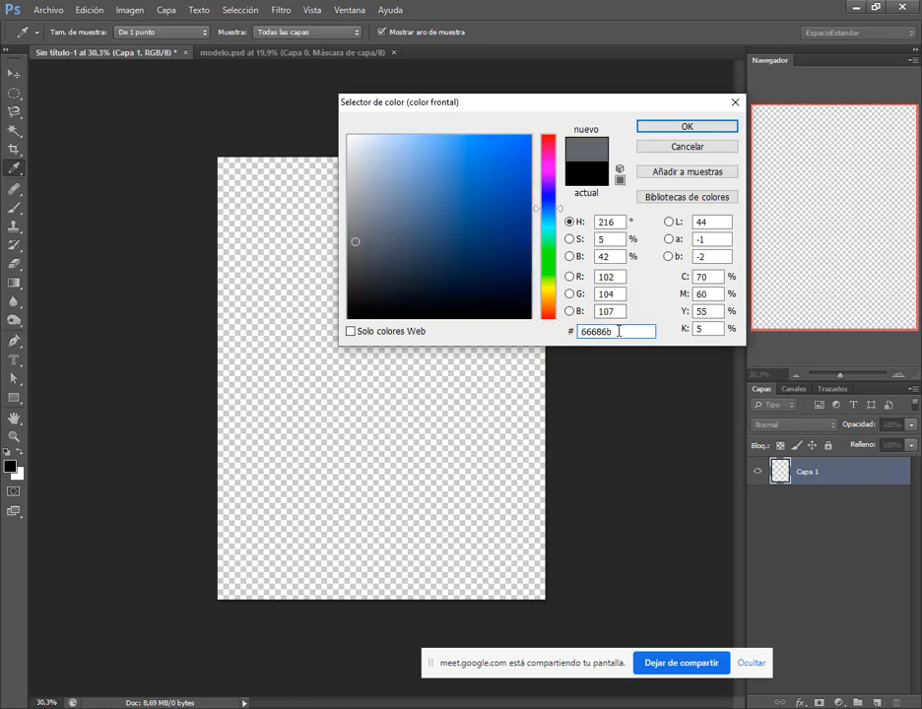
{"action": "left_click_drag", "start_coordinate": [621, 331], "coordinate": [574, 332]}
{"action": "left_click", "coordinate": [647, 127]}
{"action": "key", "text": "v"}
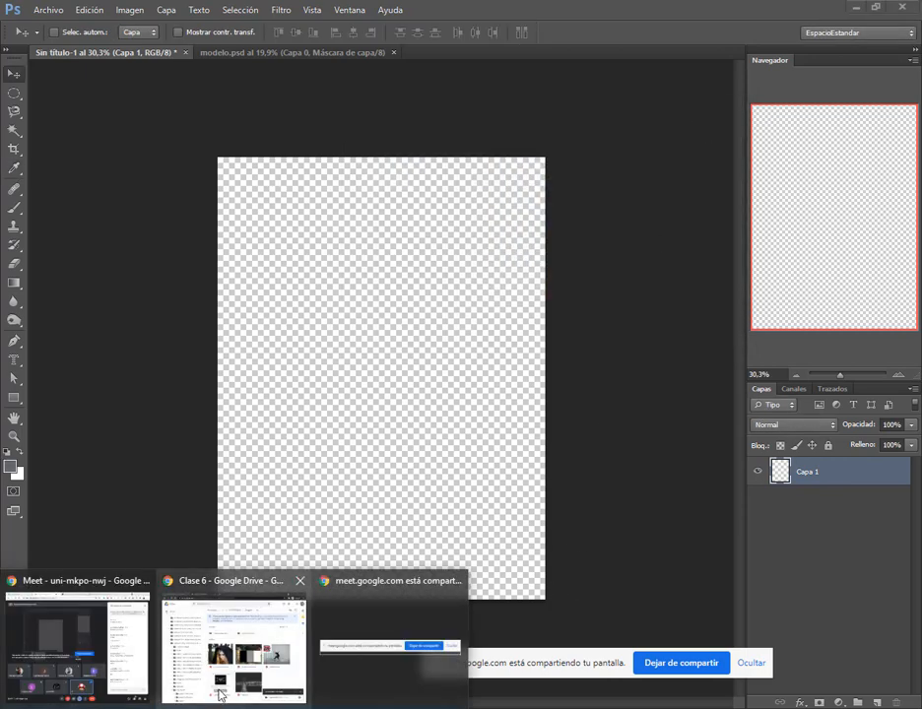
Copy the background colour code 474b4e from Paso 1 of the exercise PDF and return to Photoshop.
{"action": "left_click", "coordinate": [222, 706]}
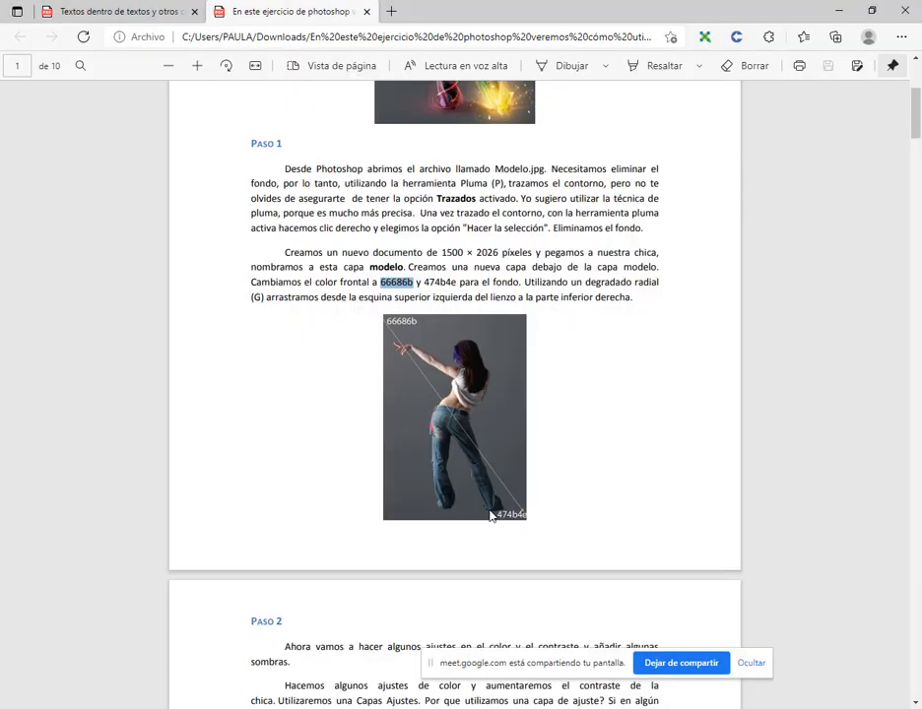
{"action": "double_click", "coordinate": [440, 282]}
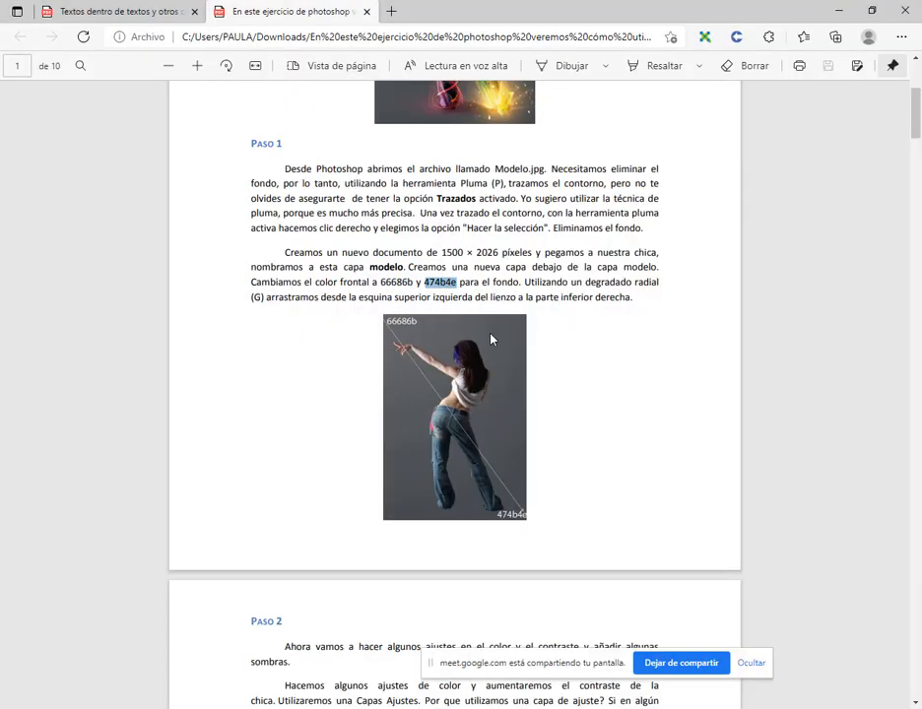
{"action": "key", "text": "alt+Tab"}
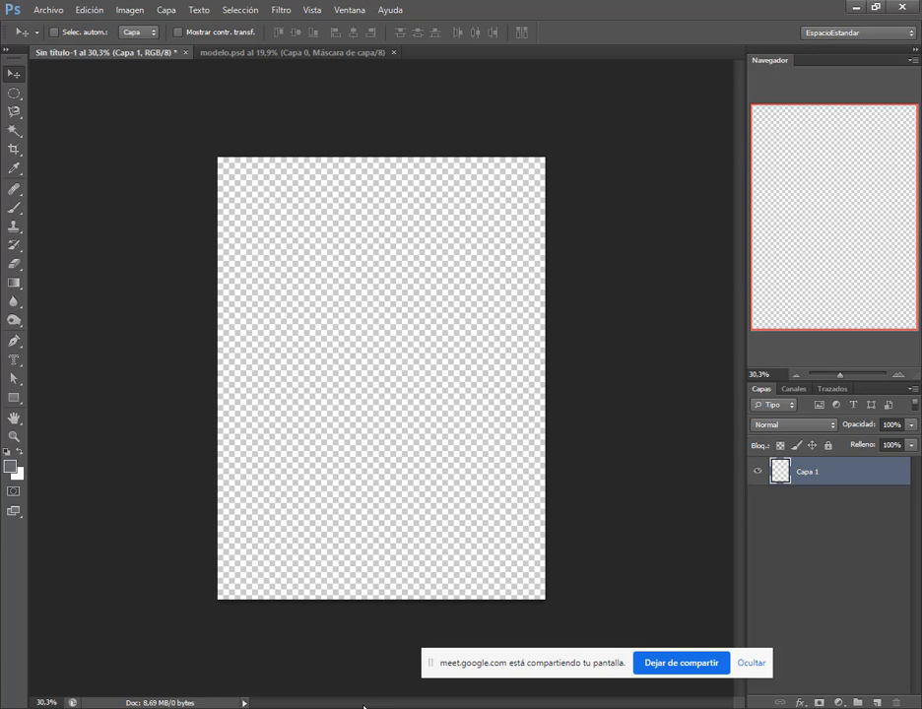
Set the background colour to 474b4e, rechecking the code in Paso 1 of the exercise PDF.
{"action": "left_click", "coordinate": [17, 476]}
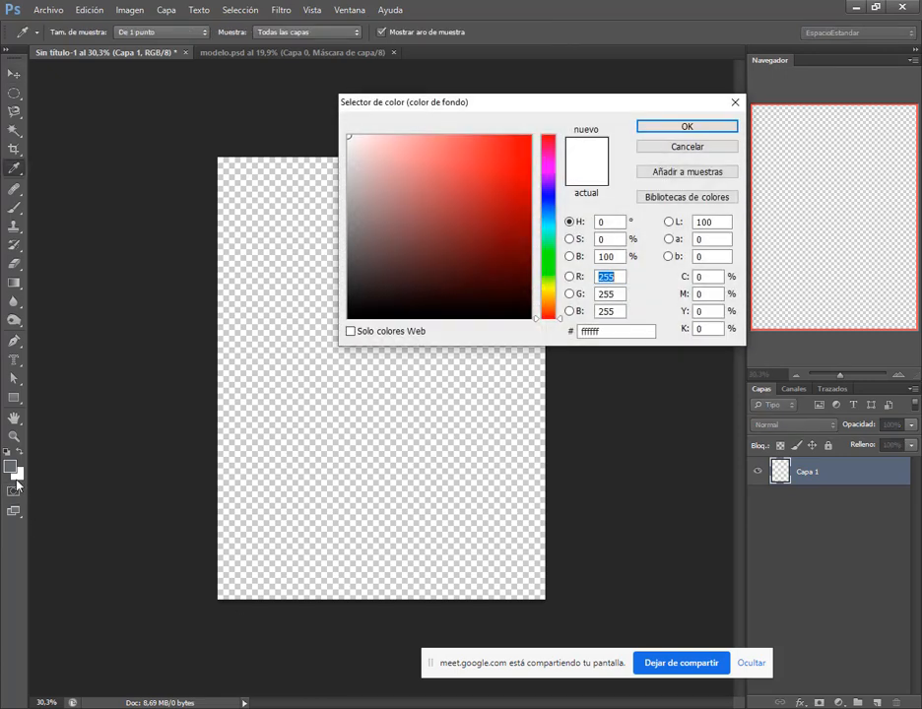
{"action": "double_click", "coordinate": [615, 332]}
{"action": "key", "text": "ctrl+v"}
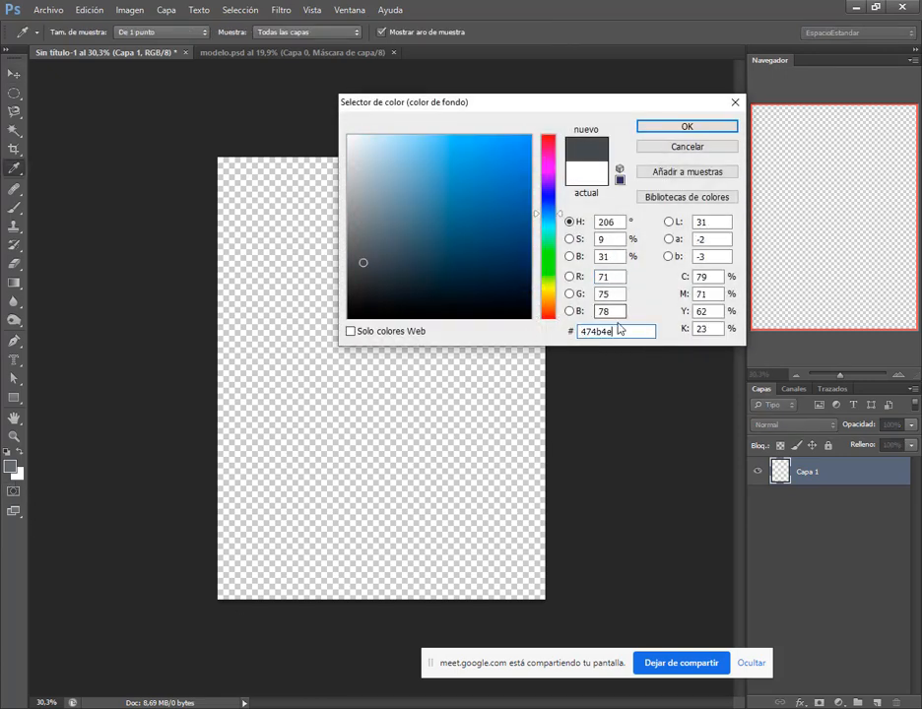
{"action": "key", "text": "alt+Tab"}
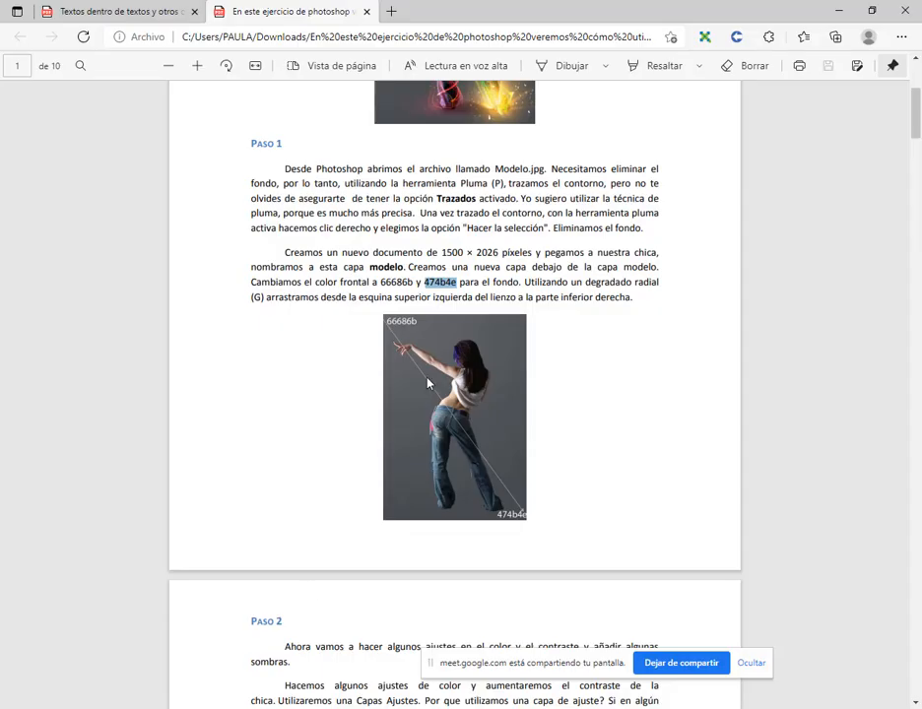
{"action": "right_click", "coordinate": [435, 283]}
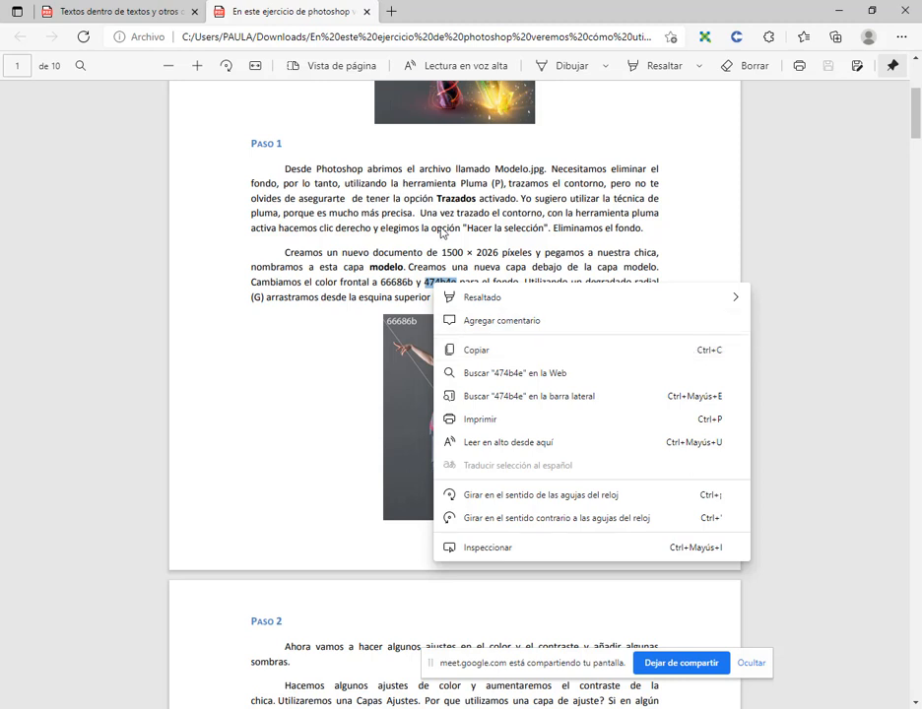
{"action": "left_click", "coordinate": [442, 228]}
{"action": "key", "text": "alt+Tab"}
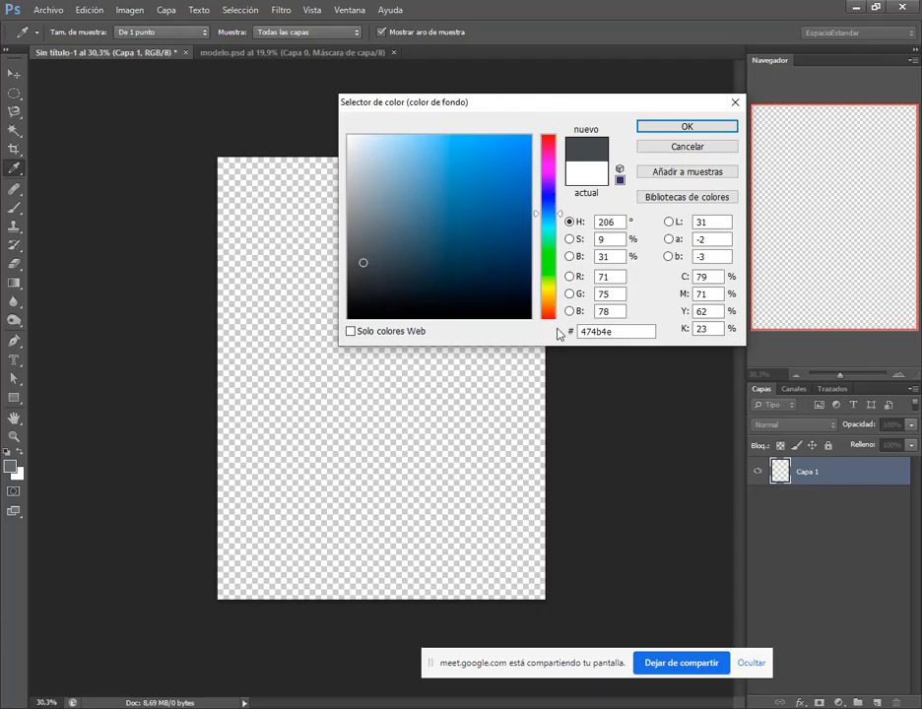
{"action": "left_click_drag", "start_coordinate": [617, 332], "coordinate": [550, 334]}
{"action": "left_click", "coordinate": [621, 332]}
{"action": "left_click", "coordinate": [686, 127]}
{"action": "key", "text": "v"}
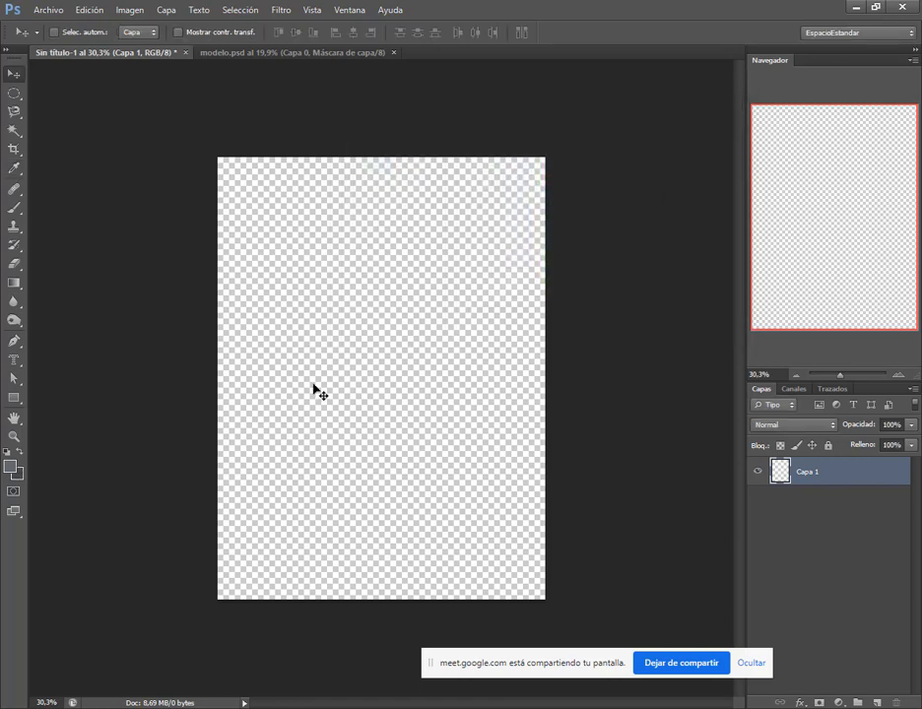
Switch to the exercise PDF, read the gradient type required in Paso 1, and return to Photoshop.
{"action": "key", "text": "alt+Tab"}
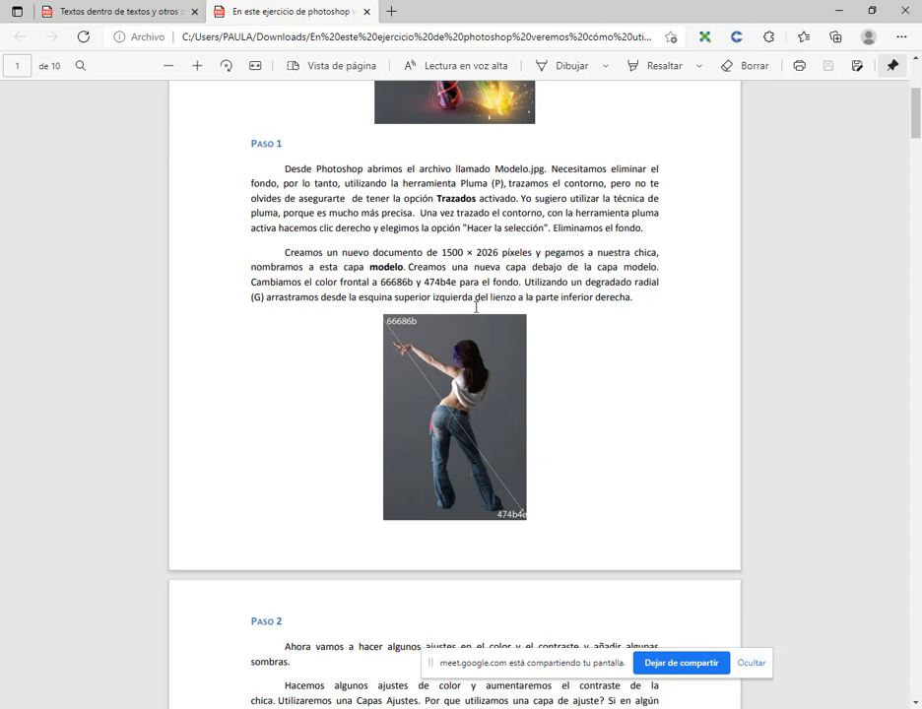
{"action": "left_click_drag", "start_coordinate": [602, 282], "coordinate": [613, 284]}
{"action": "left_click", "coordinate": [599, 284]}
{"action": "double_click", "coordinate": [638, 281]}
{"action": "key", "text": "alt+Tab"}
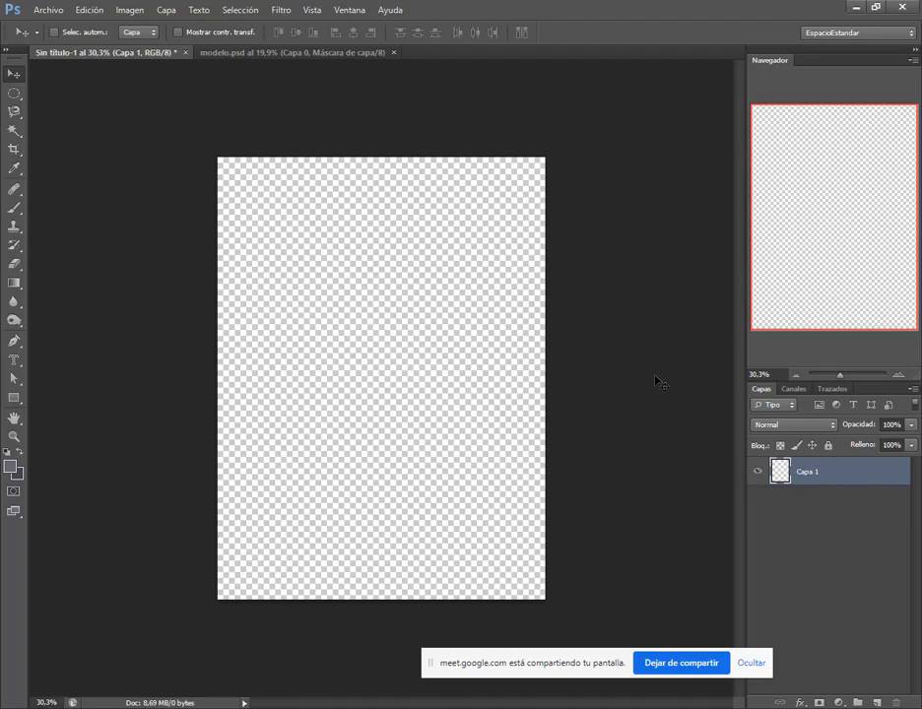
Activate the Gradient tool with the foreground-to-background preset, rechecking the gradient instructions in Paso 1 of the exercise PDF.
{"action": "left_click", "coordinate": [14, 283]}
{"action": "key", "text": "alt+Tab"}
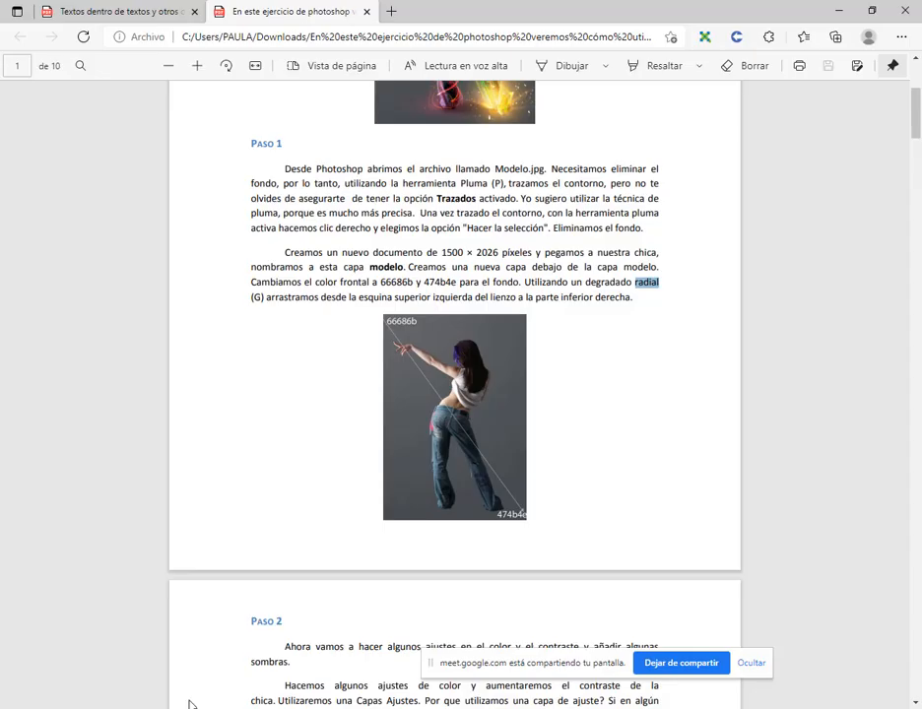
{"action": "double_click", "coordinate": [257, 300]}
{"action": "left_click", "coordinate": [285, 389]}
{"action": "key", "text": "alt+Tab"}
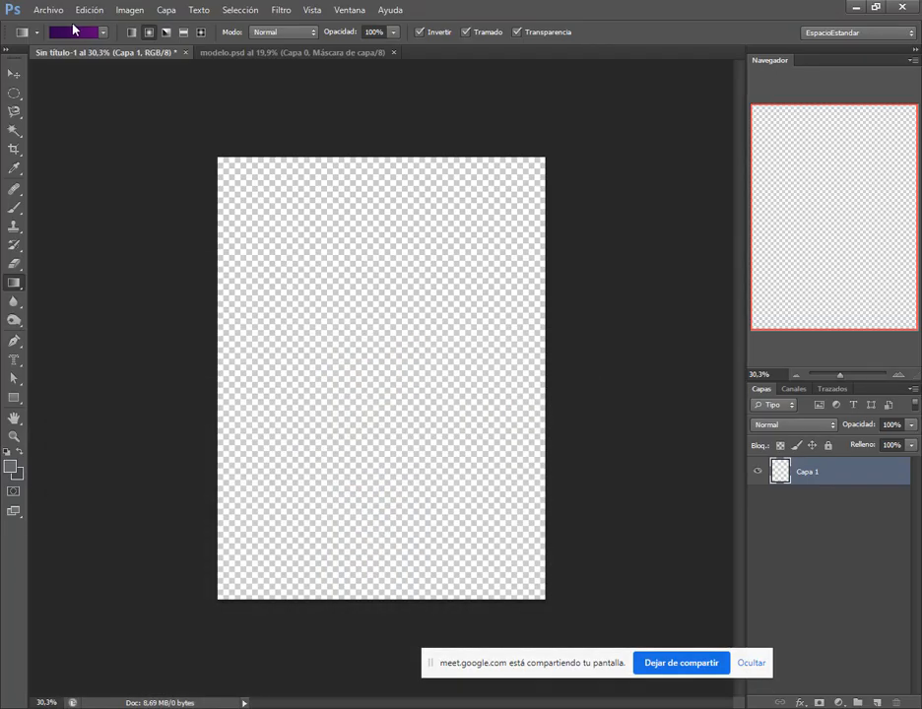
{"action": "left_click", "coordinate": [103, 33]}
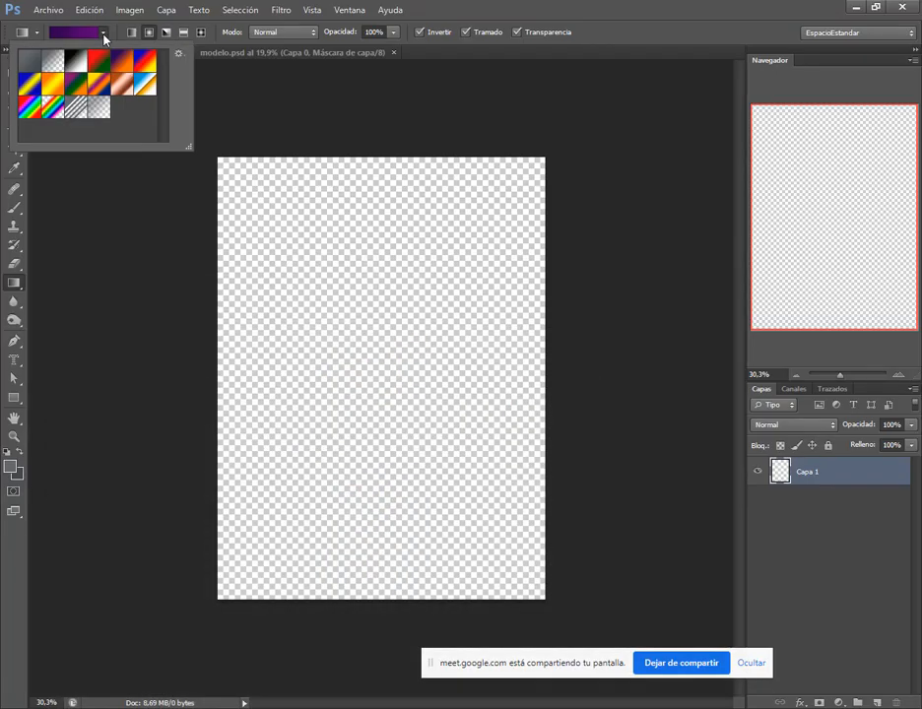
{"action": "left_click", "coordinate": [22, 49]}
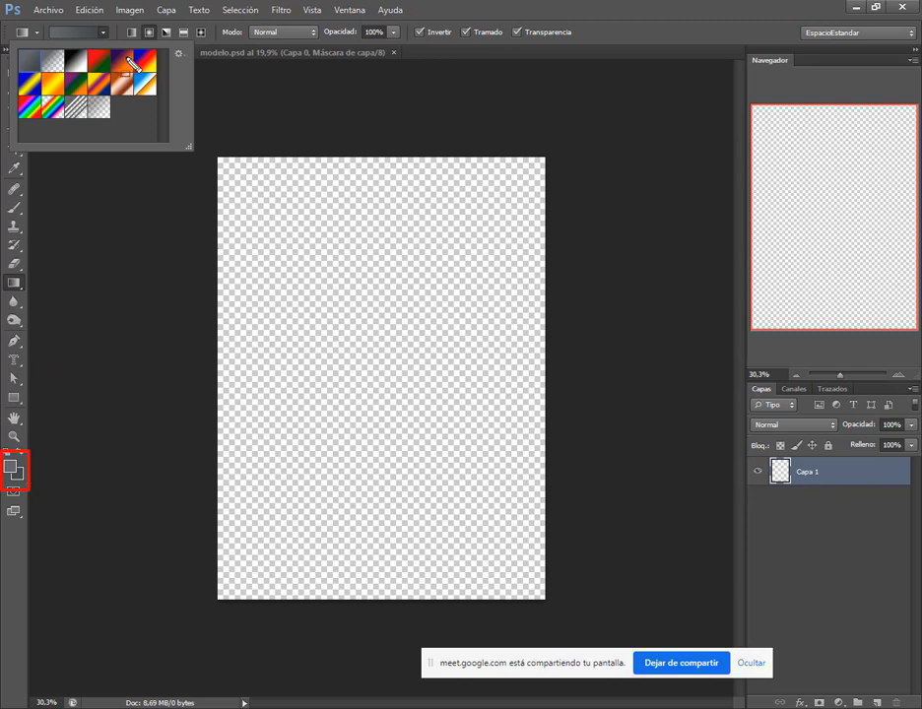
{"action": "left_click", "coordinate": [102, 33]}
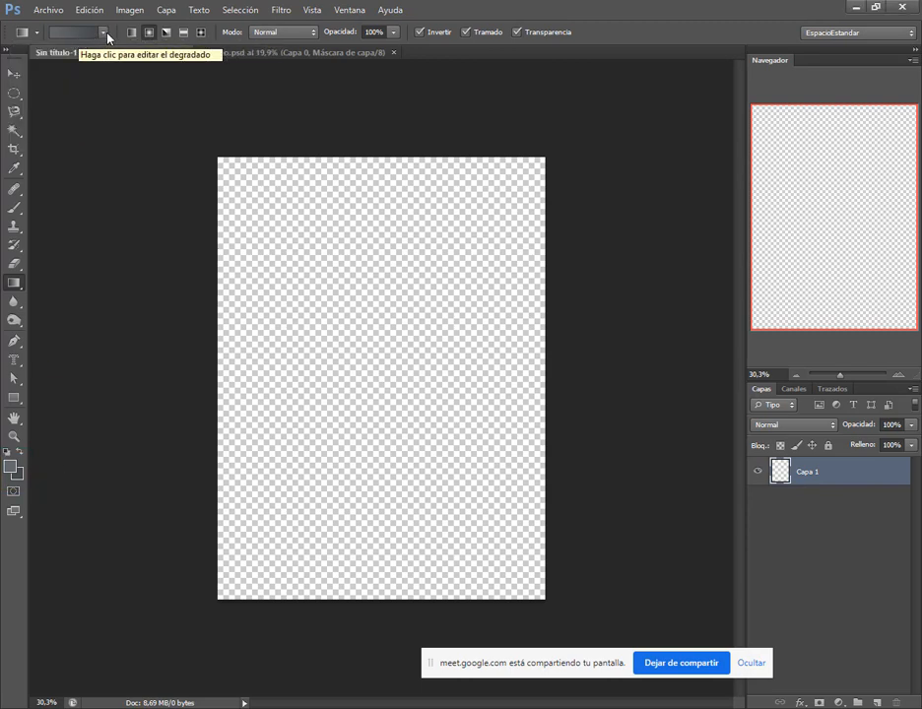
Inspect the start and end colour stops of the current gradient in the gradient editor, then close it without changes.
{"action": "left_click", "coordinate": [94, 36]}
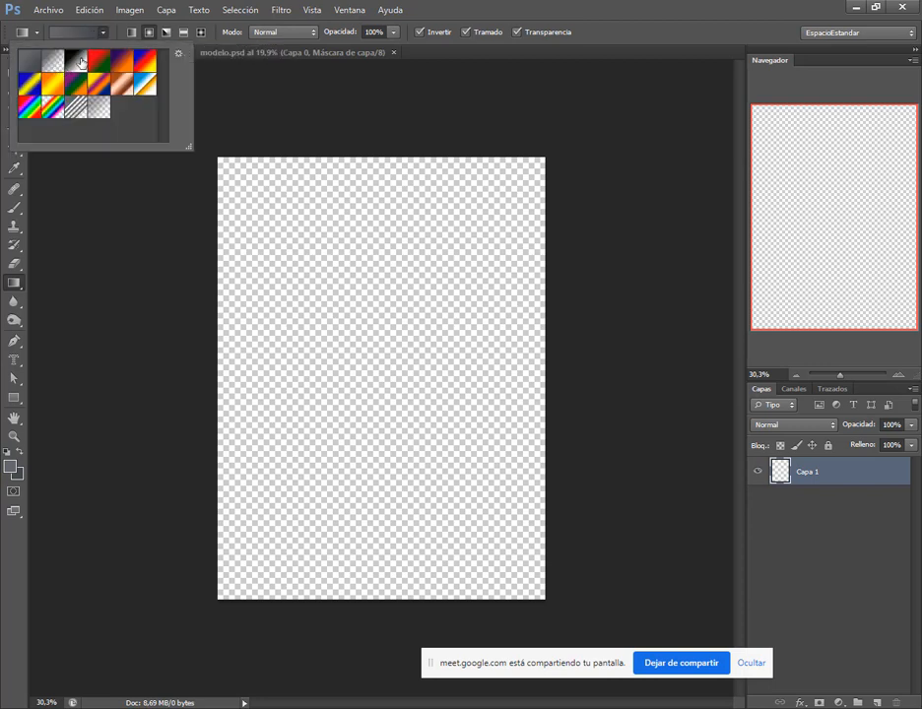
{"action": "left_click", "coordinate": [111, 35]}
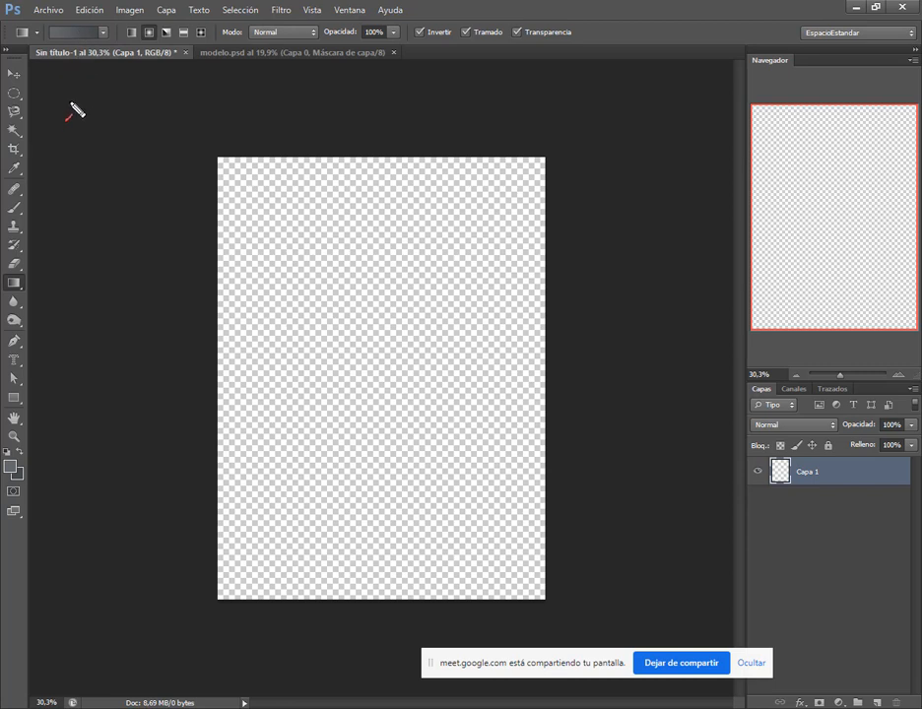
{"action": "left_click_drag", "start_coordinate": [67, 108], "coordinate": [73, 39]}
{"action": "left_click", "coordinate": [64, 32]}
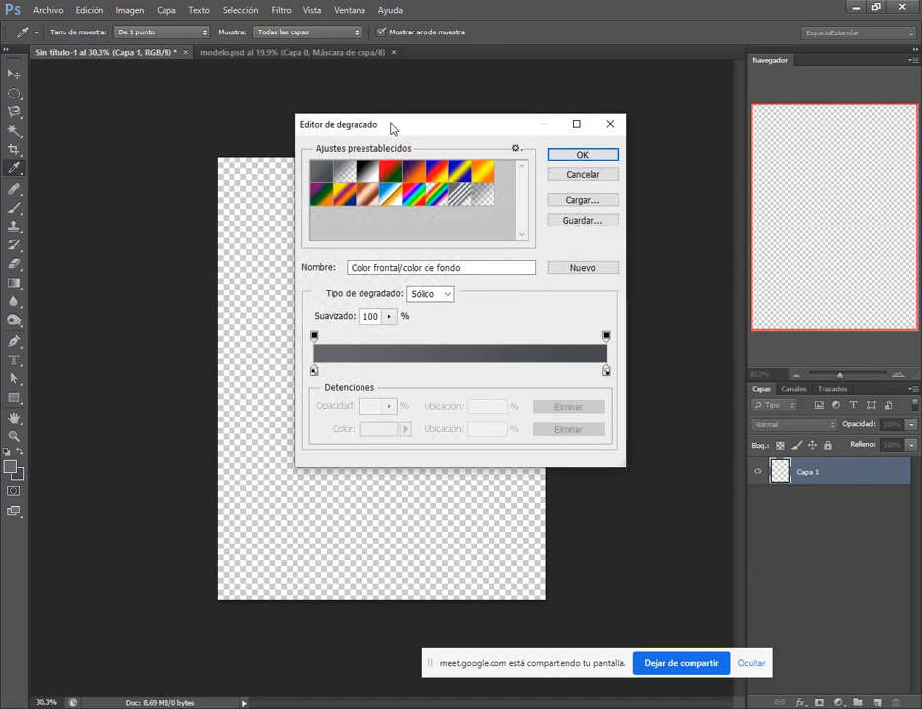
{"action": "left_click_drag", "start_coordinate": [392, 128], "coordinate": [420, 130]}
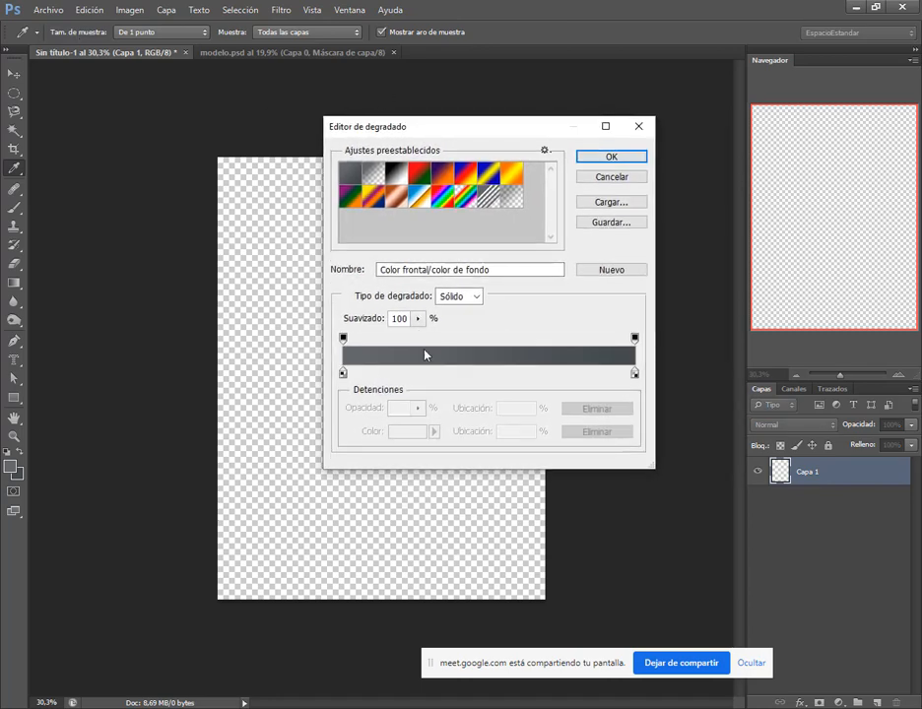
{"action": "left_click", "coordinate": [343, 373]}
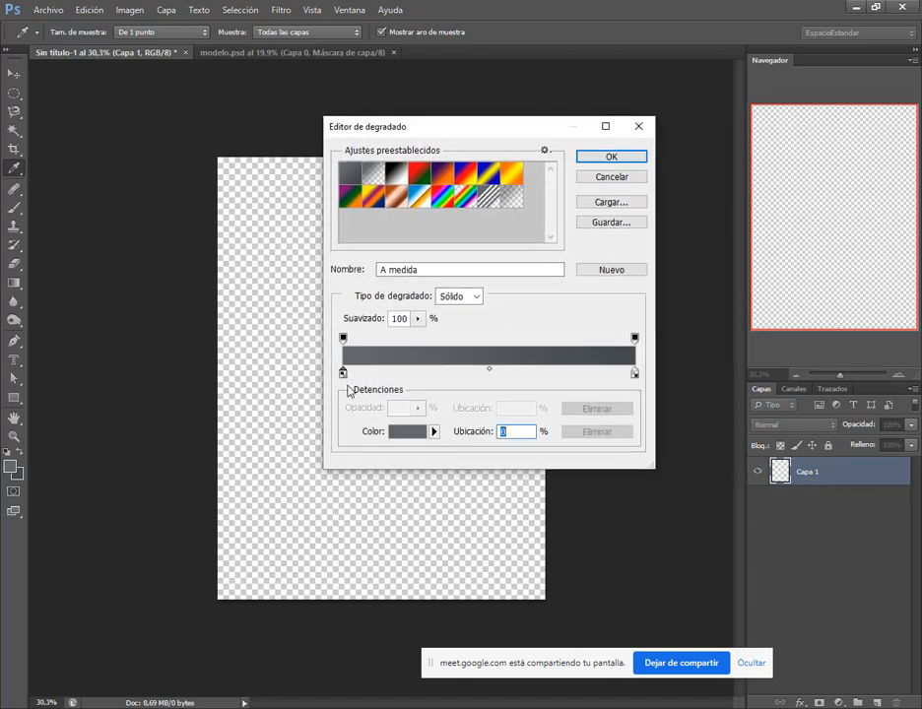
{"action": "left_click", "coordinate": [408, 433]}
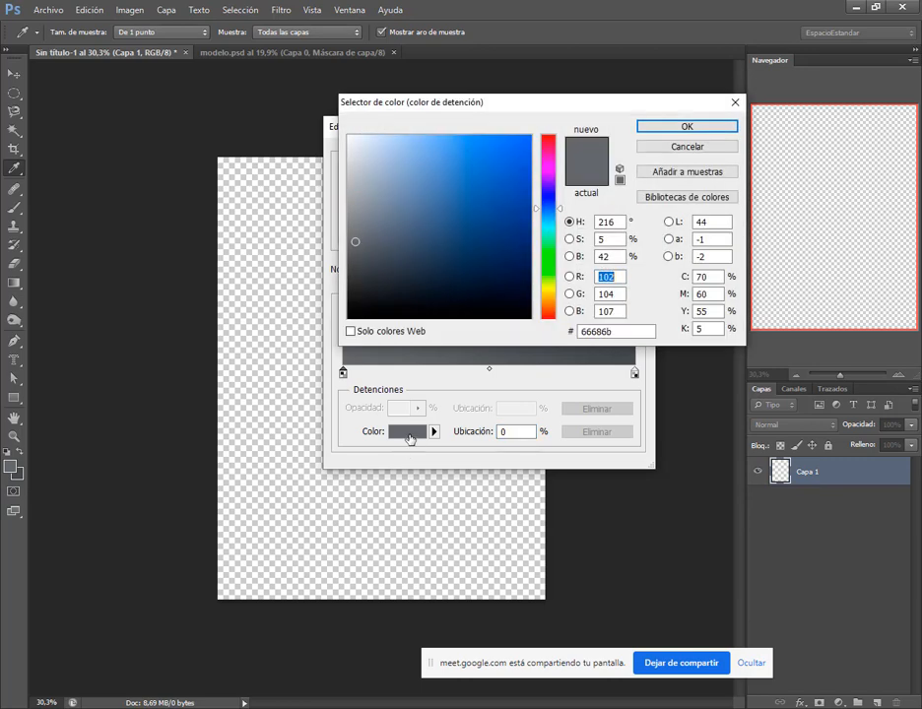
{"action": "left_click_drag", "start_coordinate": [638, 332], "coordinate": [567, 338]}
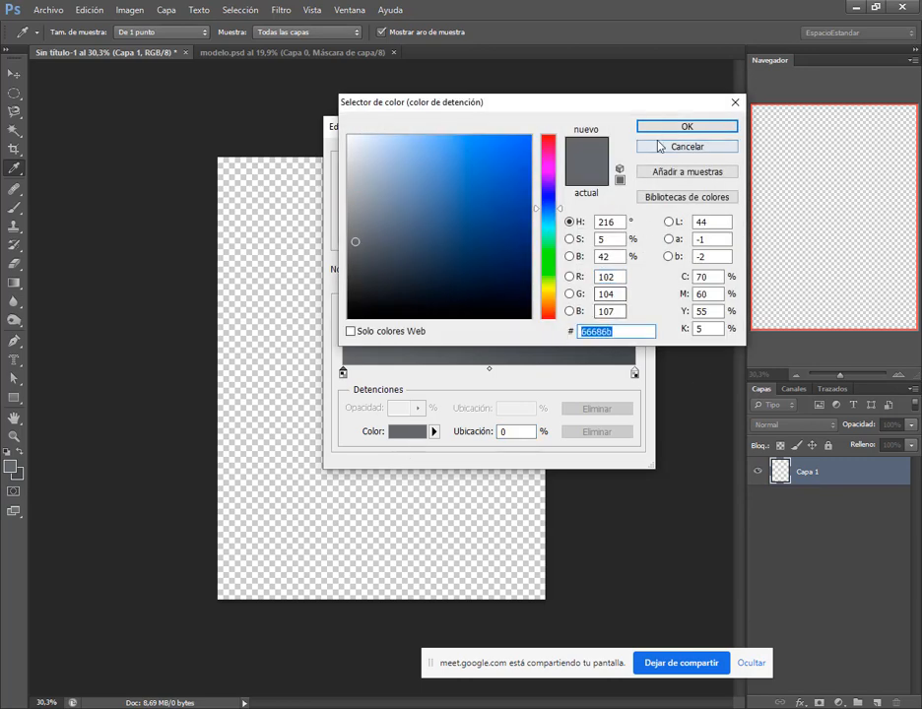
{"action": "left_click", "coordinate": [667, 128]}
{"action": "left_click", "coordinate": [633, 374]}
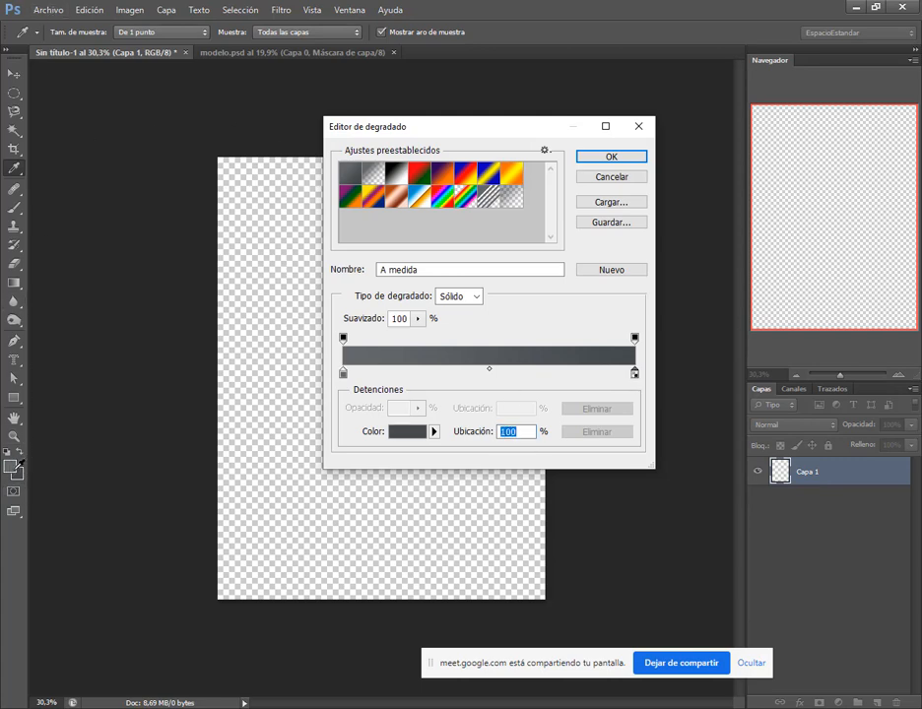
{"action": "left_click", "coordinate": [638, 126]}
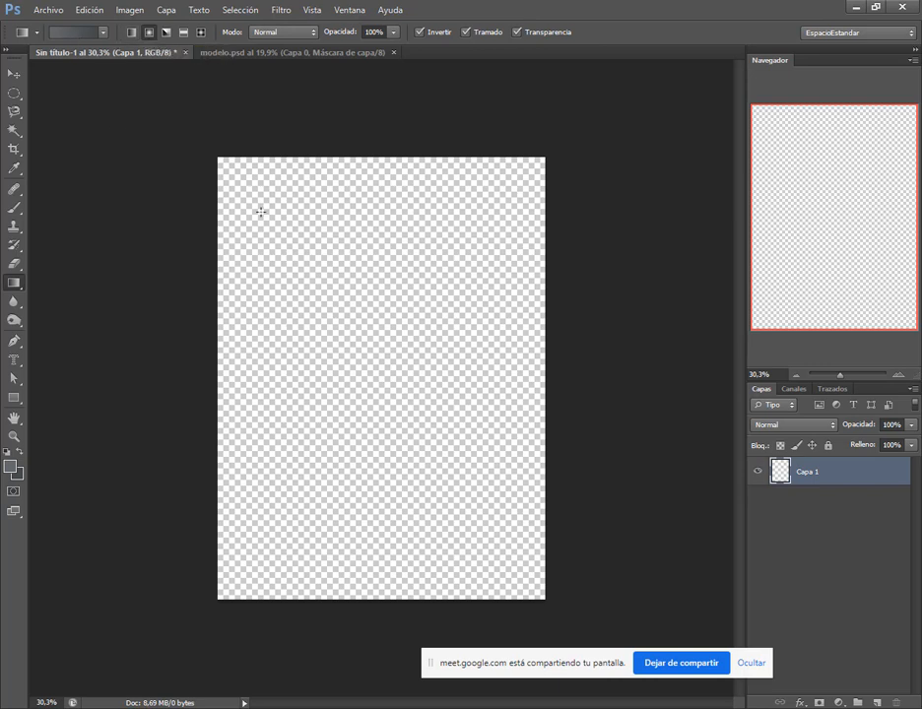
Fill Capa 1 with a radial gradient from the canvas's upper-left corner to its lower-right corner, with Invertir turned off.
{"action": "left_click_drag", "start_coordinate": [219, 158], "coordinate": [541, 600]}
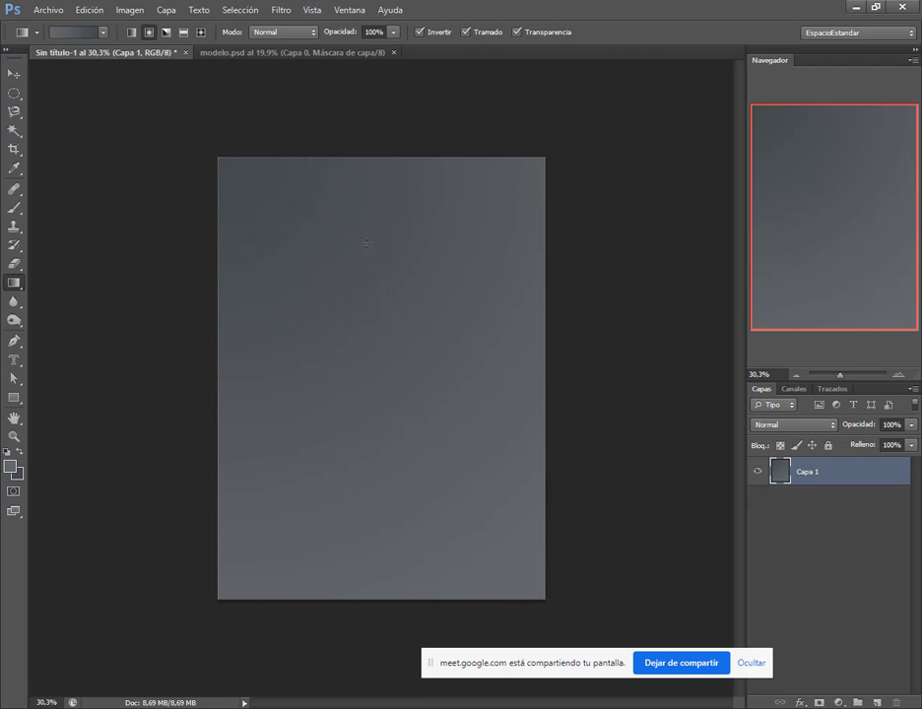
{"action": "left_click_drag", "start_coordinate": [407, 120], "coordinate": [415, 59]}
{"action": "key", "text": "Escape"}
{"action": "left_click_drag", "start_coordinate": [217, 154], "coordinate": [538, 595]}
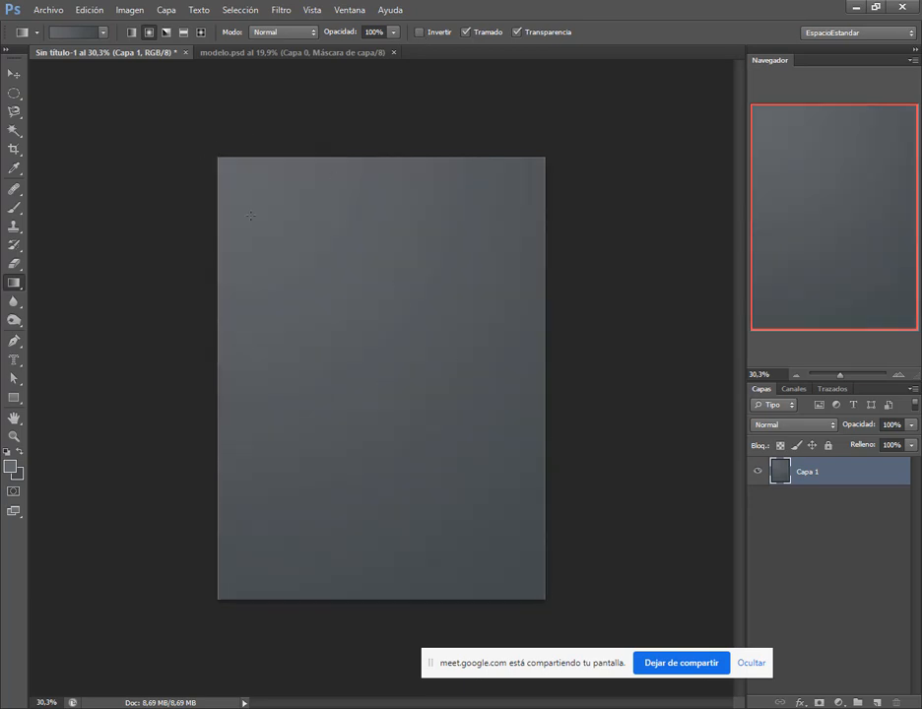
Copy the masked model layer from modelo.psd into the untitled gradient document with the Move tool.
{"action": "left_click", "coordinate": [13, 71]}
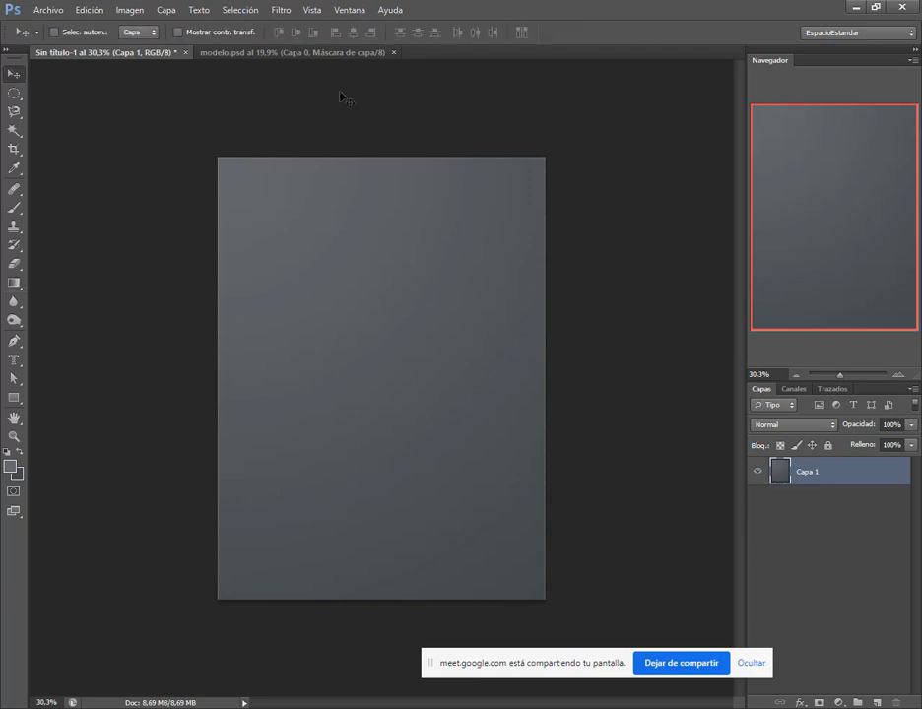
{"action": "left_click", "coordinate": [296, 56]}
{"action": "left_click_drag", "start_coordinate": [205, 176], "coordinate": [425, 297]}
Scale the model layer proportionally to about 51% and position the whole figure inside the canvas, checking against the PDF's Paso 1 image.
{"action": "key", "text": "ctrl+t"}
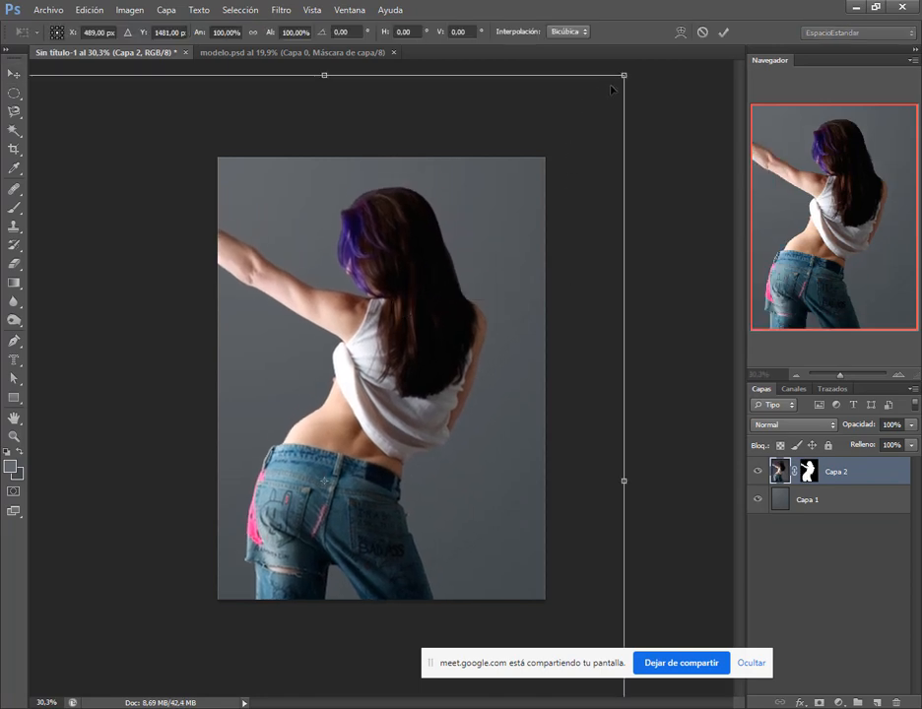
{"action": "left_click", "coordinate": [252, 36]}
{"action": "left_click_drag", "start_coordinate": [625, 76], "coordinate": [378, 406]}
{"action": "left_click_drag", "start_coordinate": [311, 495], "coordinate": [506, 213]}
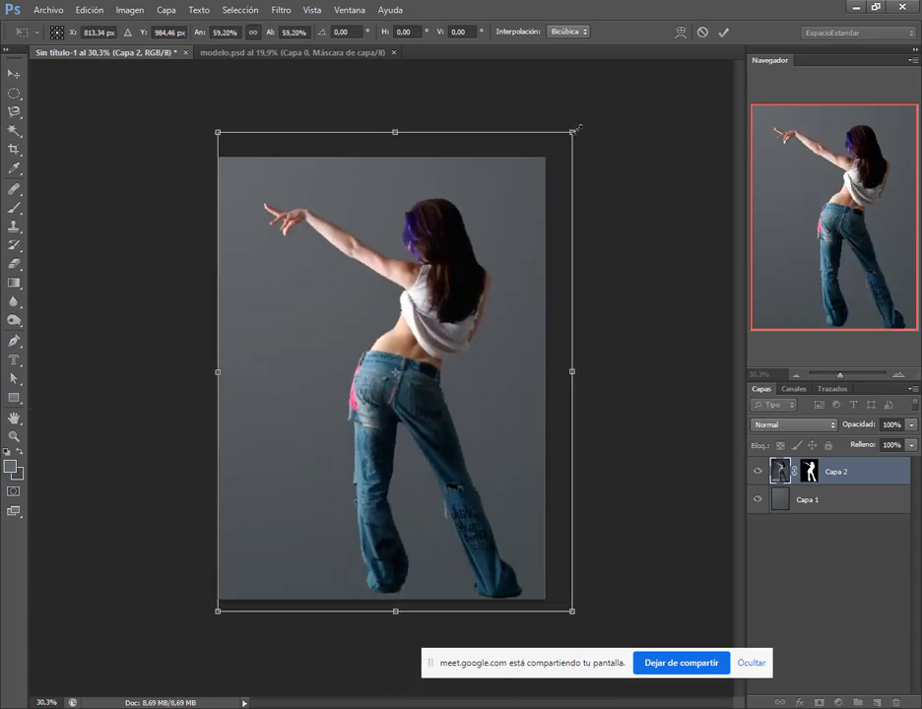
{"action": "left_click_drag", "start_coordinate": [577, 129], "coordinate": [526, 197]}
{"action": "left_click_drag", "start_coordinate": [393, 341], "coordinate": [393, 329]}
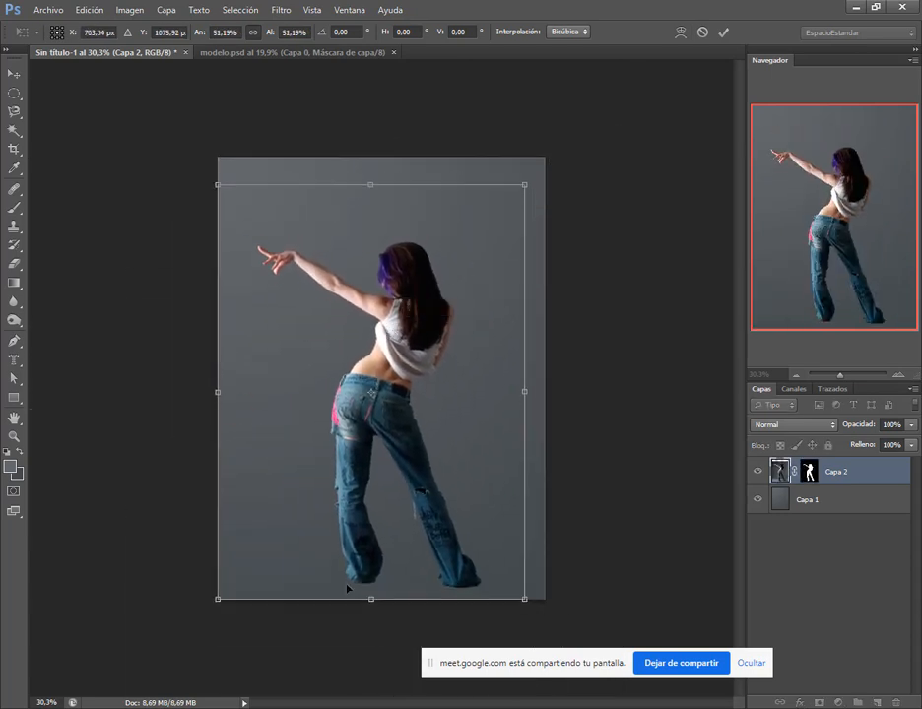
{"action": "key", "text": "alt+Tab"}
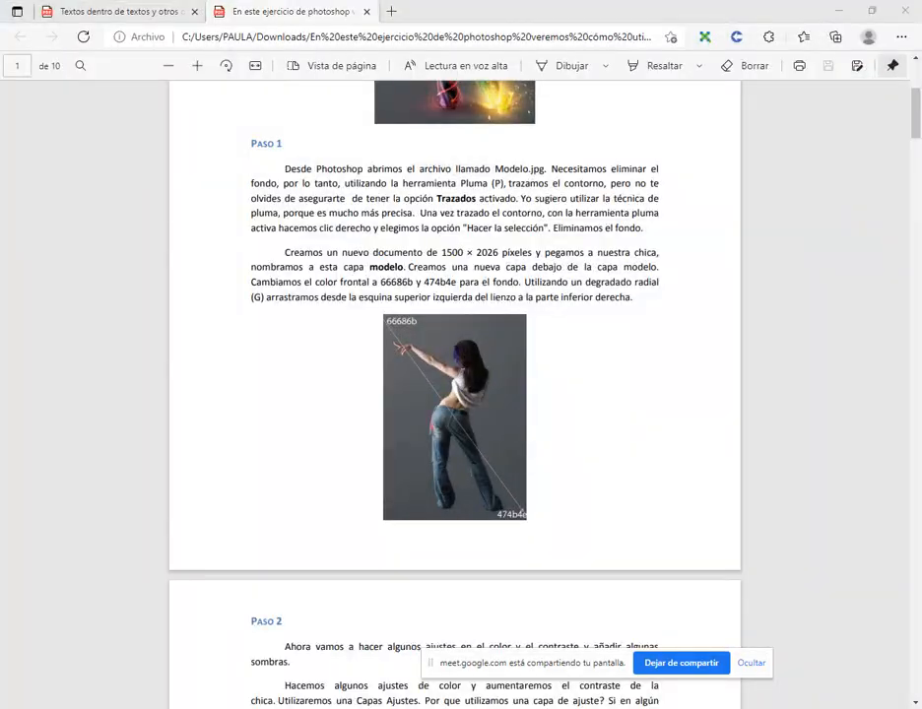
{"action": "key", "text": "alt+Tab"}
{"action": "left_click_drag", "start_coordinate": [370, 396], "coordinate": [377, 369]}
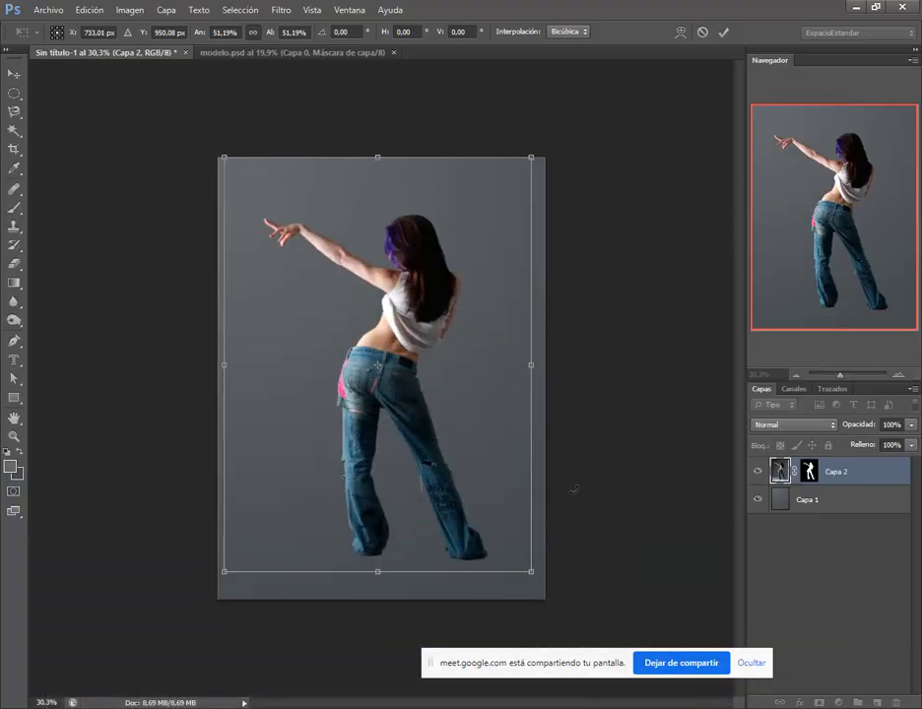
{"action": "key", "text": "Return"}
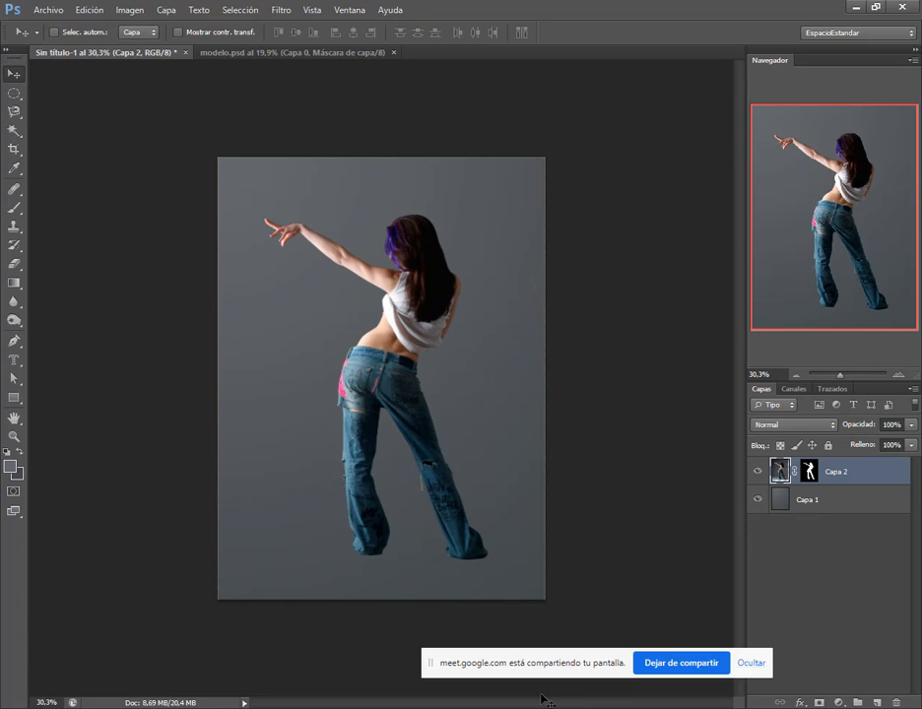
{"action": "left_click_drag", "start_coordinate": [508, 665], "coordinate": [618, 681]}
{"action": "key", "text": "alt+Tab"}
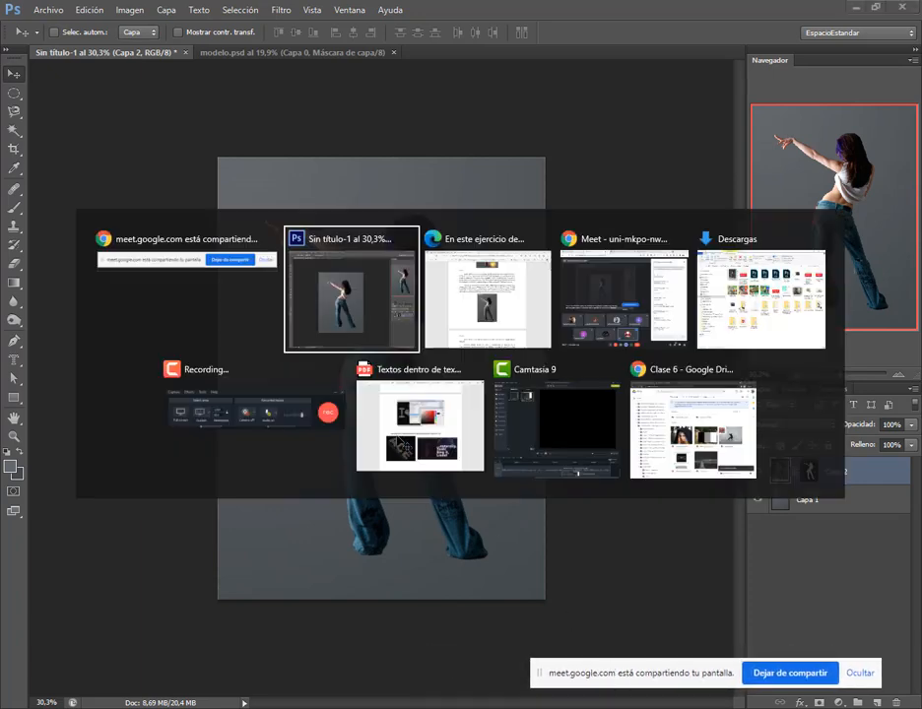
{"action": "left_click", "coordinate": [174, 707]}
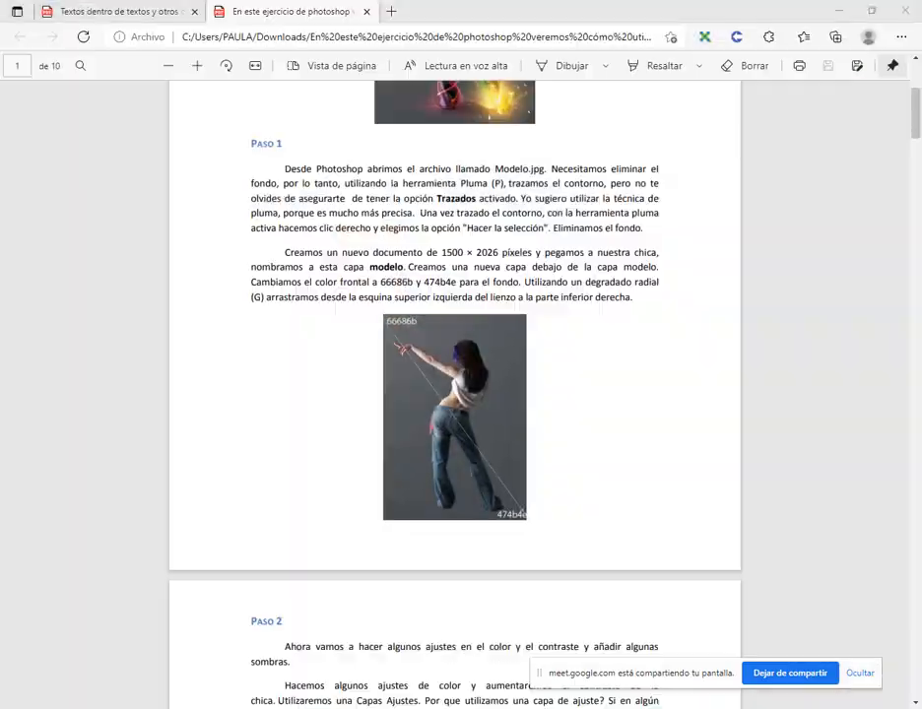
{"action": "left_click", "coordinate": [175, 707]}
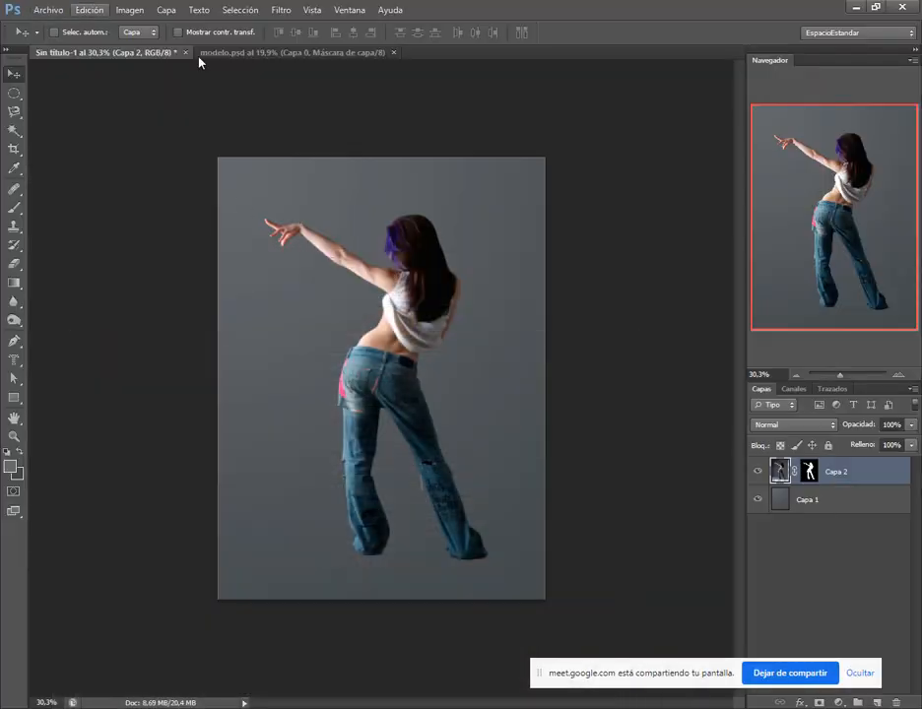
Close modelo.psd and save the composition to the desktop as a Photoshop file named luces.
{"action": "left_click", "coordinate": [393, 52]}
{"action": "left_click", "coordinate": [45, 9]}
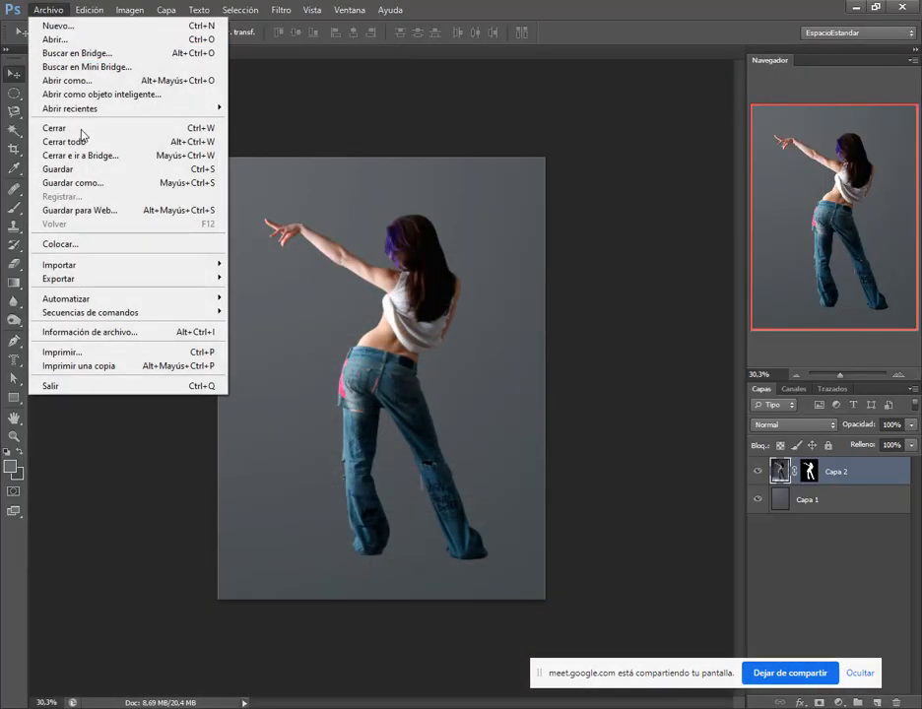
{"action": "left_click", "coordinate": [83, 177]}
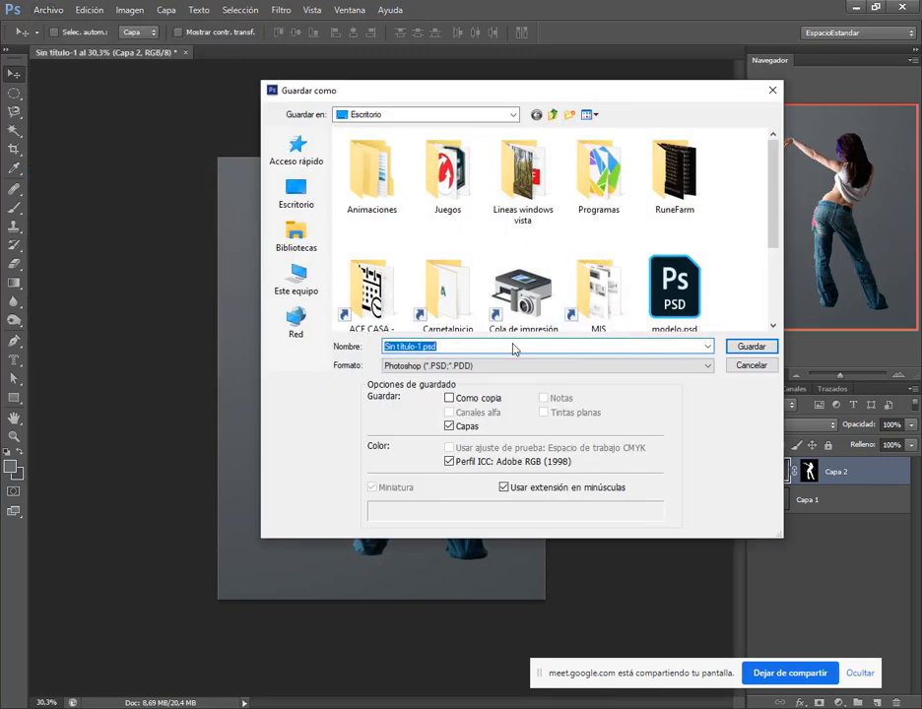
{"action": "type", "text": "luces"}
{"action": "key", "text": "Return"}
{"action": "left_click", "coordinate": [626, 223]}
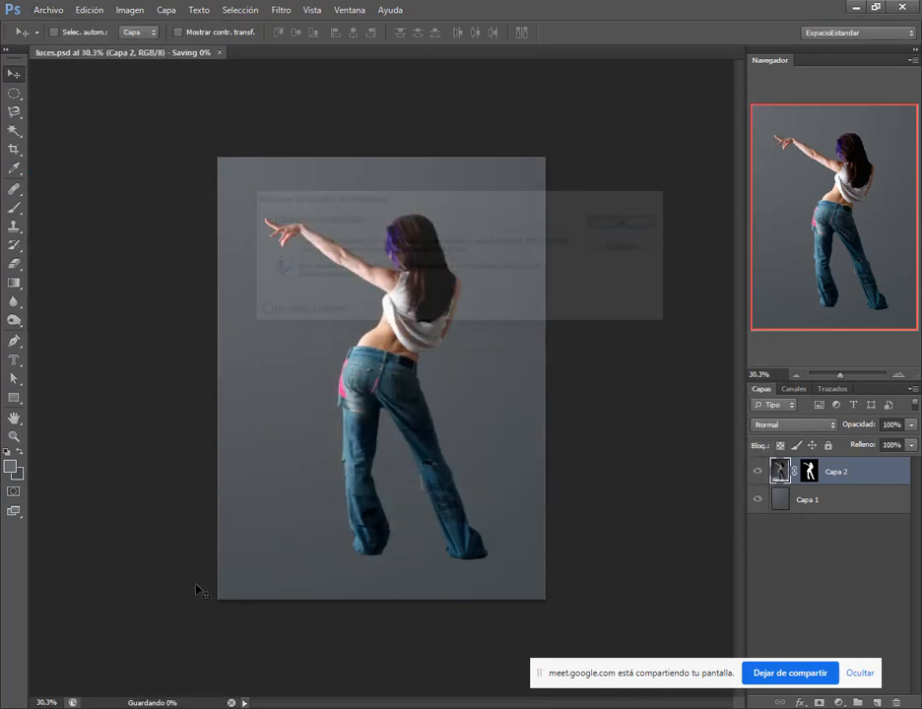
Switch to the exercise PDF and review the Paso 2 Levels and Hue/Saturation adjustment settings.
{"action": "key", "text": "alt+Tab"}
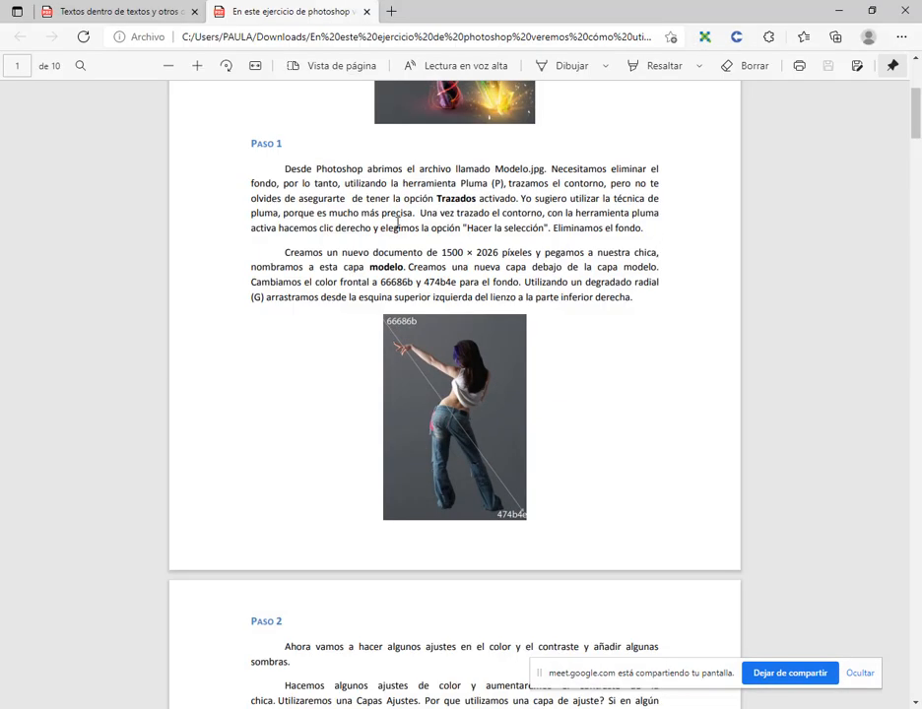
{"action": "scroll", "coordinate": [624, 307], "scroll_direction": "down", "scroll_amount": 5}
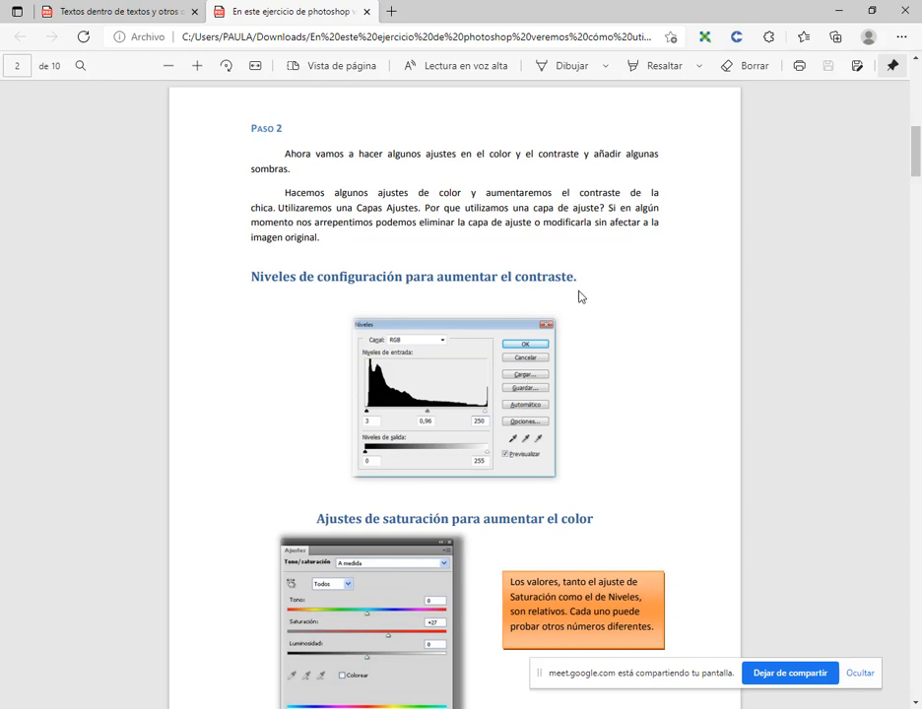
{"action": "scroll", "coordinate": [242, 164], "scroll_direction": "down", "scroll_amount": 1}
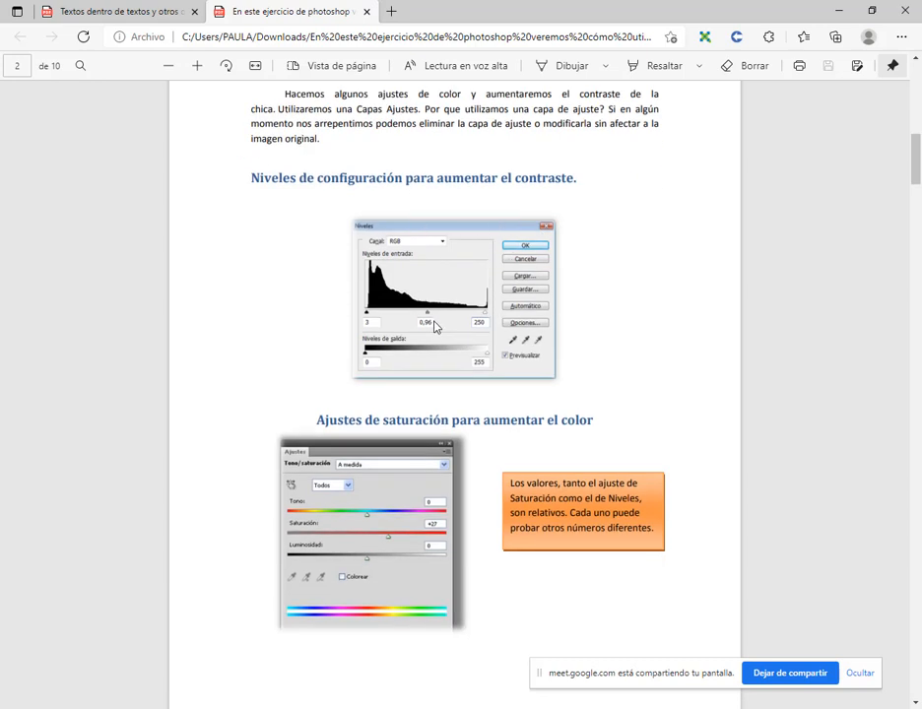
{"action": "scroll", "coordinate": [478, 308], "scroll_direction": "down", "scroll_amount": 2}
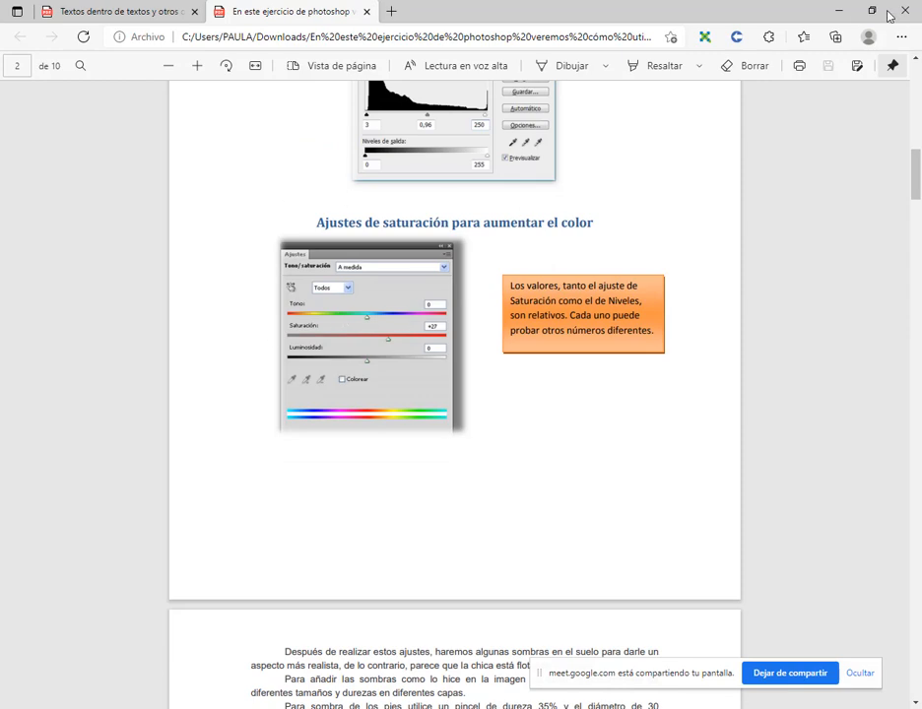
Switch back to Photoshop and try a Levels adjustment on the model layer with midtones at 1,08 and the black input at 1.
{"action": "left_click", "coordinate": [837, 10]}
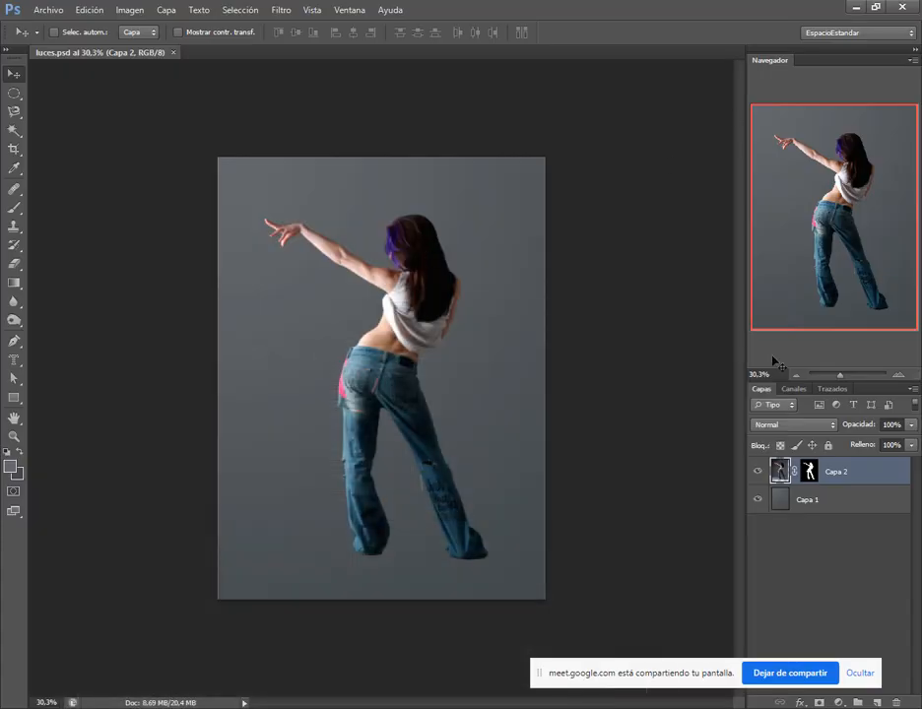
{"action": "left_click", "coordinate": [898, 375]}
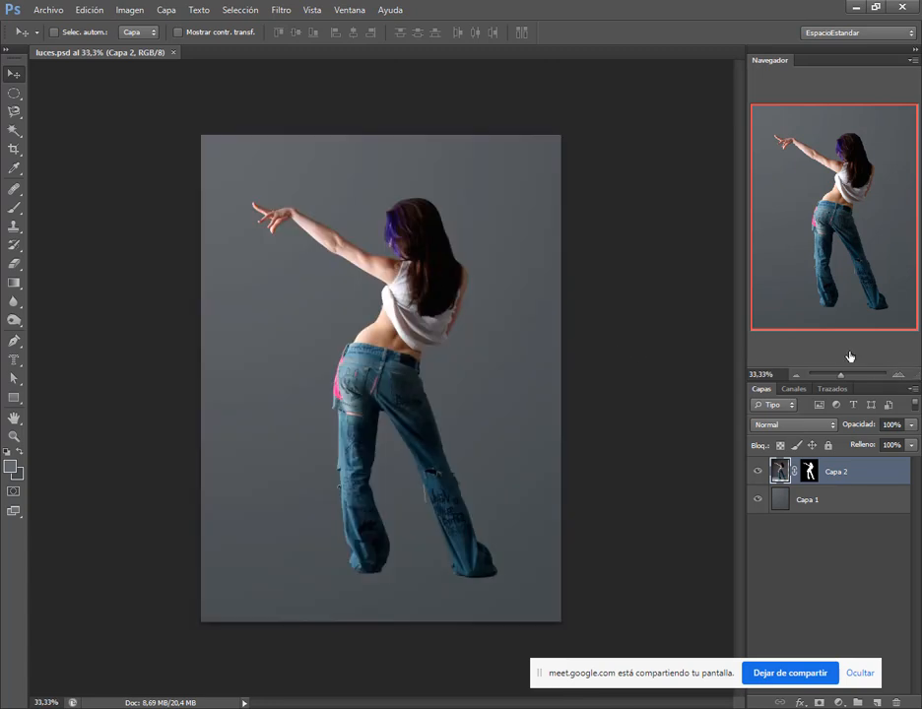
{"action": "left_click", "coordinate": [141, 8]}
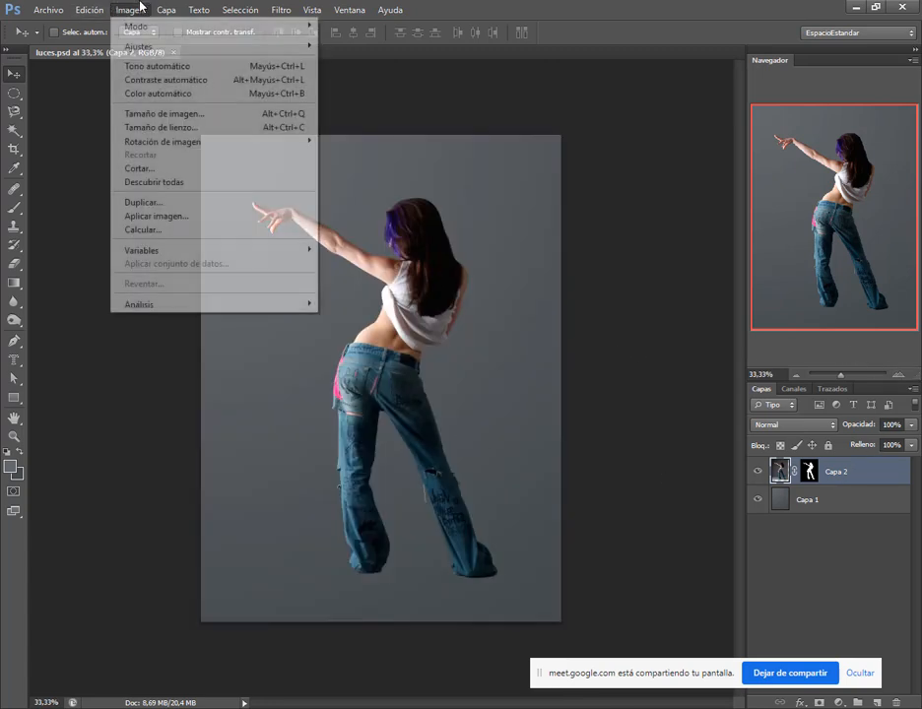
{"action": "mouse_move", "coordinate": [213, 54]}
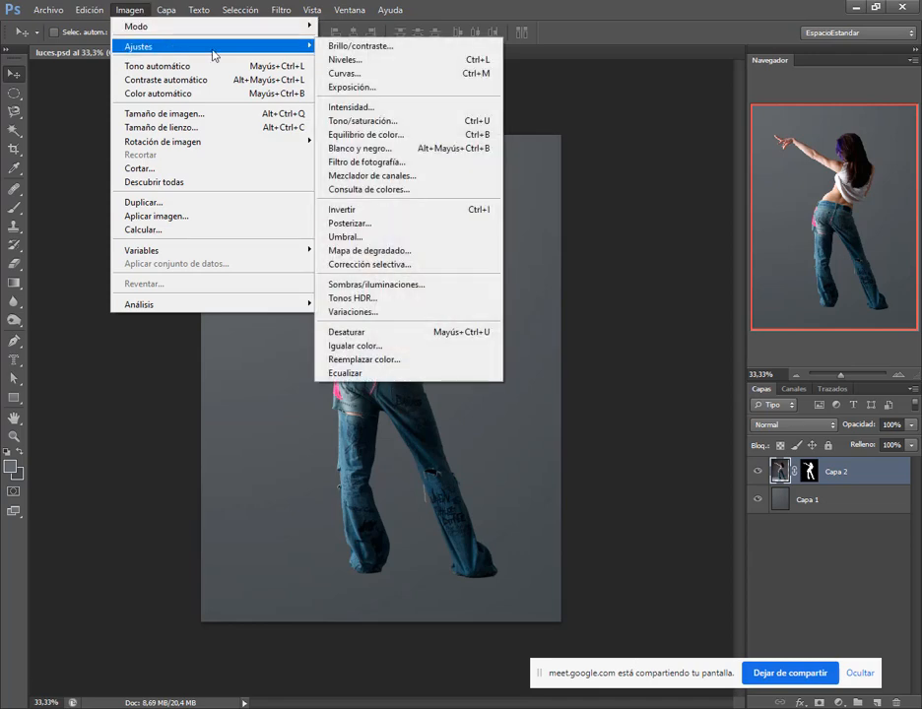
{"action": "left_click", "coordinate": [397, 68]}
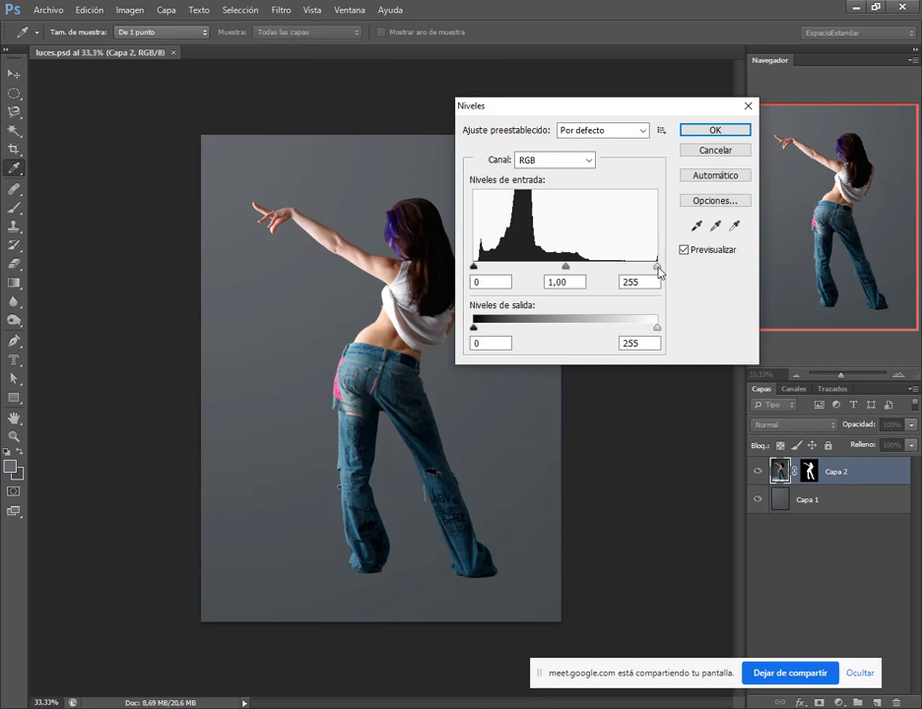
{"action": "mouse_move", "coordinate": [656, 267]}
{"action": "left_mouse_down"}
{"action": "mouse_move", "coordinate": [616, 269]}
{"action": "mouse_move", "coordinate": [656, 268]}
{"action": "left_mouse_up"}
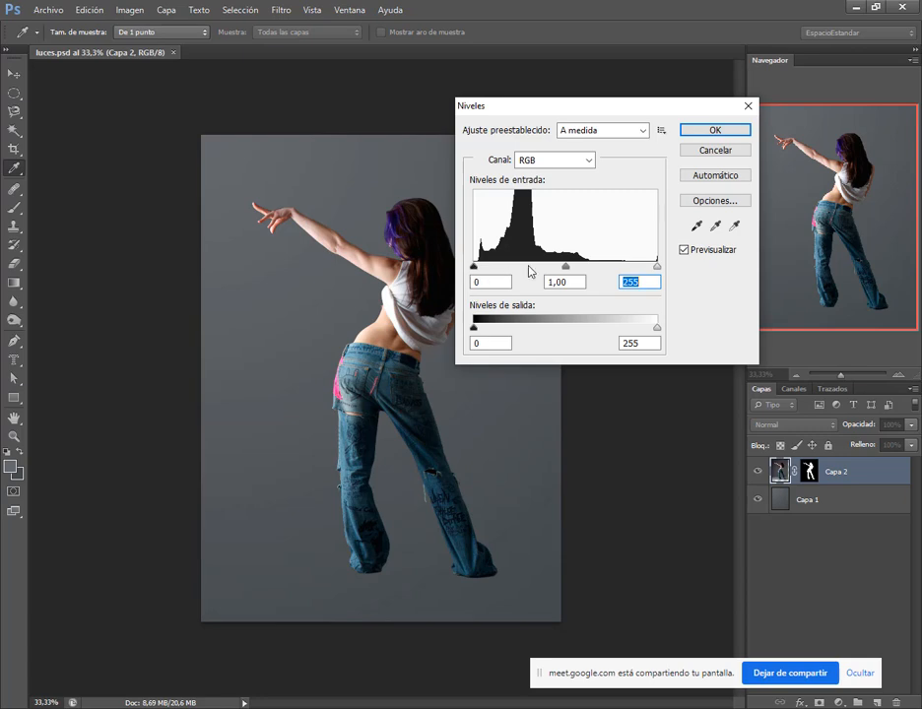
{"action": "mouse_move", "coordinate": [656, 267]}
{"action": "left_mouse_down"}
{"action": "mouse_move", "coordinate": [629, 268]}
{"action": "mouse_move", "coordinate": [665, 273]}
{"action": "left_mouse_up"}
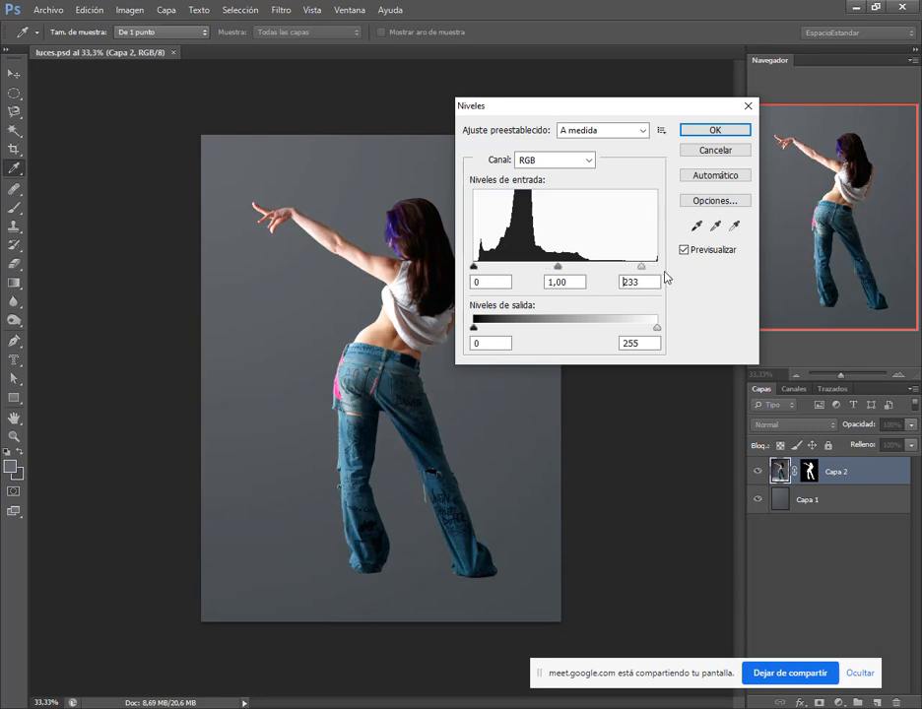
{"action": "mouse_move", "coordinate": [475, 268]}
{"action": "left_mouse_down"}
{"action": "mouse_move", "coordinate": [508, 270]}
{"action": "mouse_move", "coordinate": [465, 263]}
{"action": "left_mouse_up"}
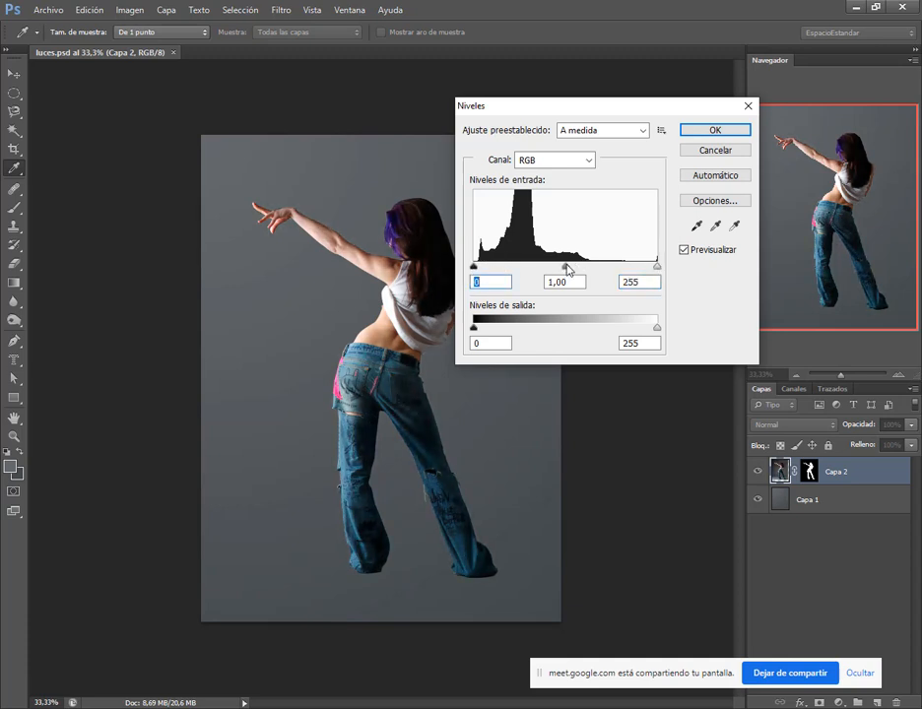
{"action": "mouse_move", "coordinate": [566, 269]}
{"action": "left_mouse_down"}
{"action": "mouse_move", "coordinate": [552, 268]}
{"action": "mouse_move", "coordinate": [577, 267]}
{"action": "mouse_move", "coordinate": [557, 268]}
{"action": "mouse_move", "coordinate": [567, 276]}
{"action": "mouse_move", "coordinate": [546, 268]}
{"action": "mouse_move", "coordinate": [561, 268]}
{"action": "left_mouse_up"}
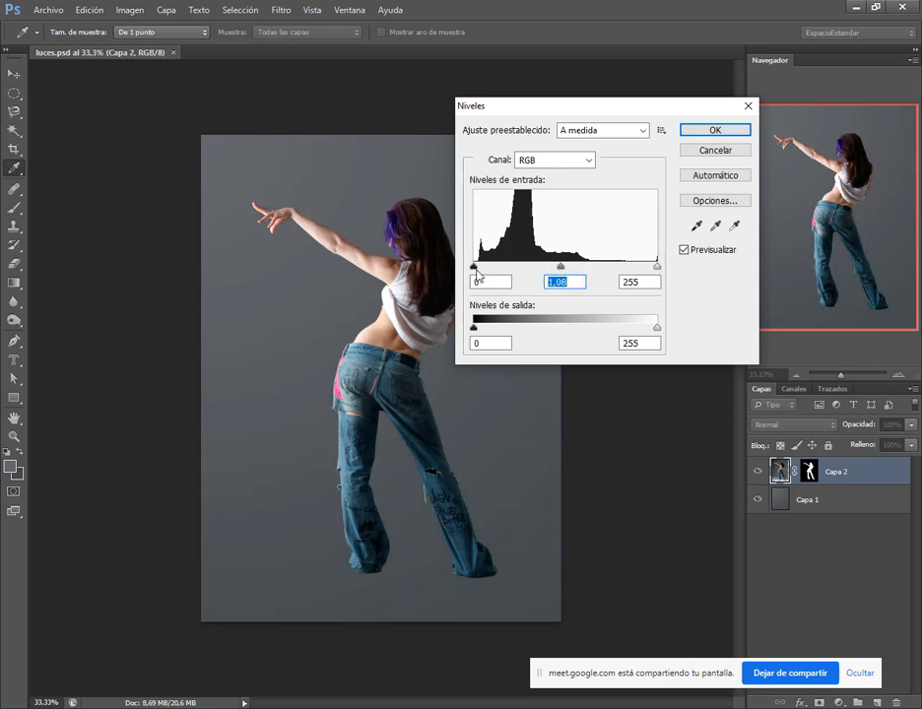
{"action": "left_click", "coordinate": [657, 267]}
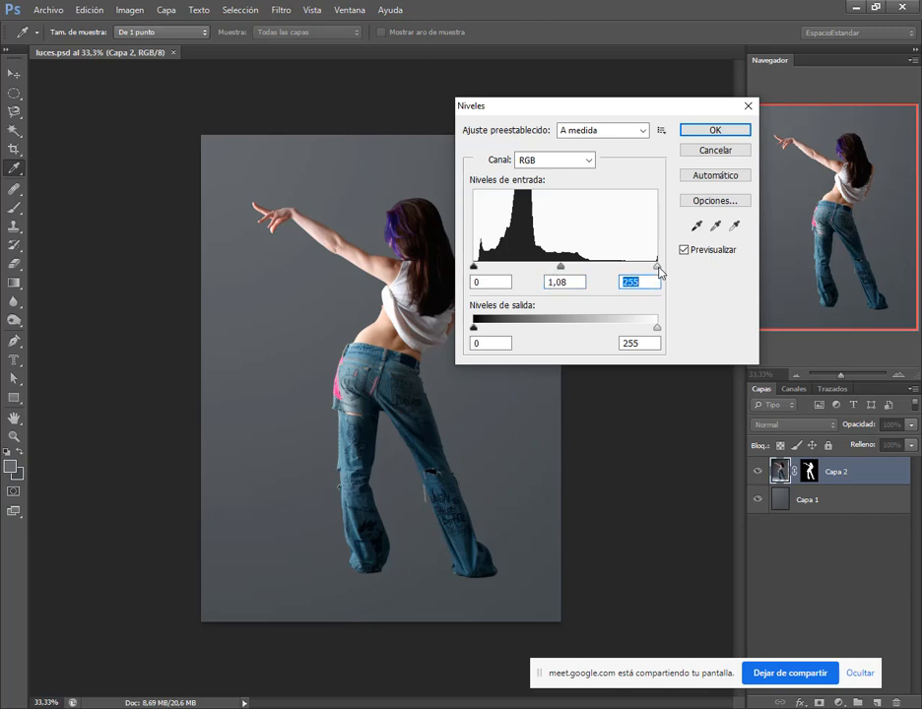
{"action": "left_click", "coordinate": [474, 267]}
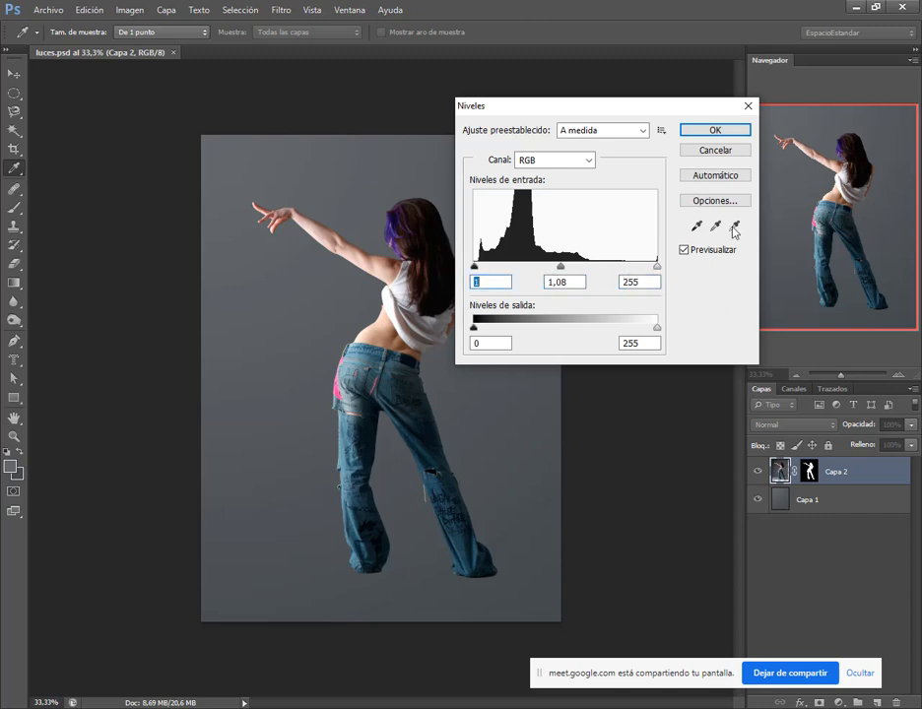
{"action": "left_click", "coordinate": [720, 152]}
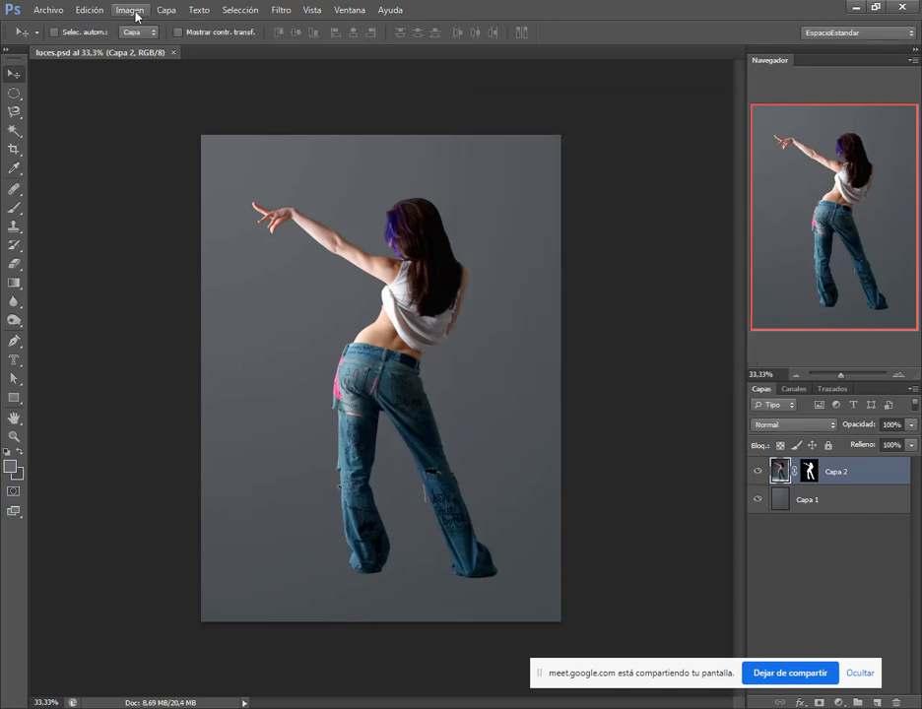
Apply a Hue/Saturation adjustment to the model layer with the saturation raised to +20.
{"action": "left_click", "coordinate": [131, 10]}
{"action": "mouse_move", "coordinate": [148, 47]}
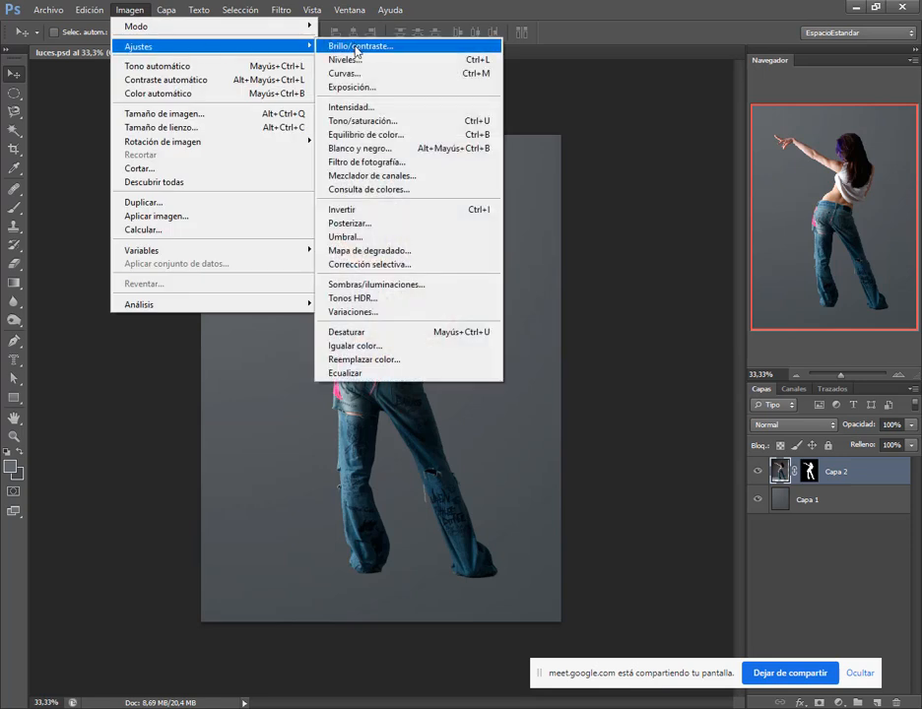
{"action": "left_click", "coordinate": [363, 120]}
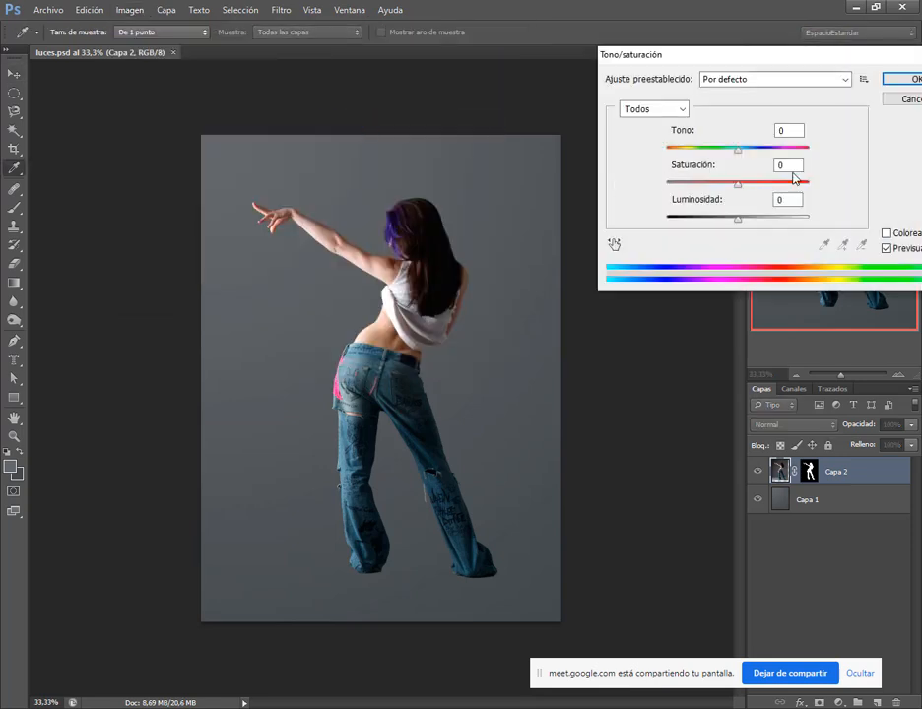
{"action": "left_click_drag", "start_coordinate": [738, 190], "coordinate": [759, 189]}
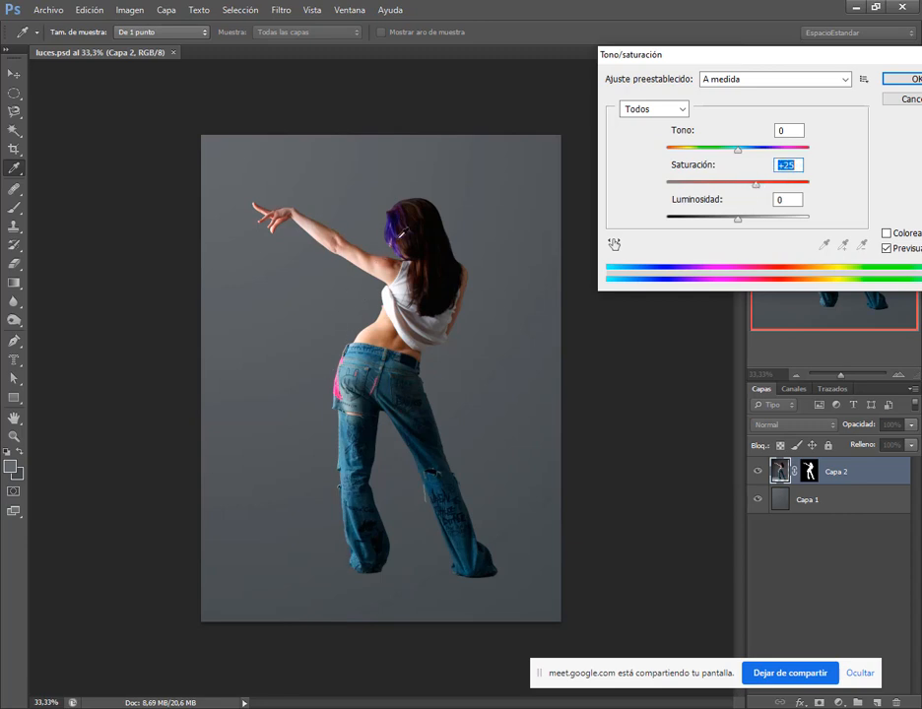
{"action": "left_click_drag", "start_coordinate": [756, 189], "coordinate": [751, 185]}
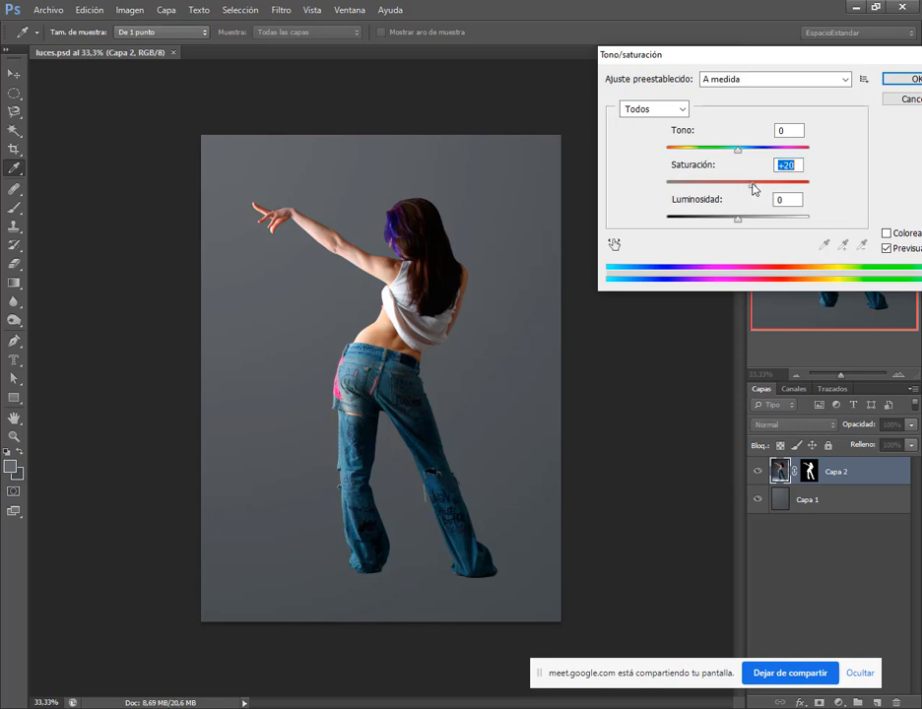
{"action": "left_click", "coordinate": [899, 79]}
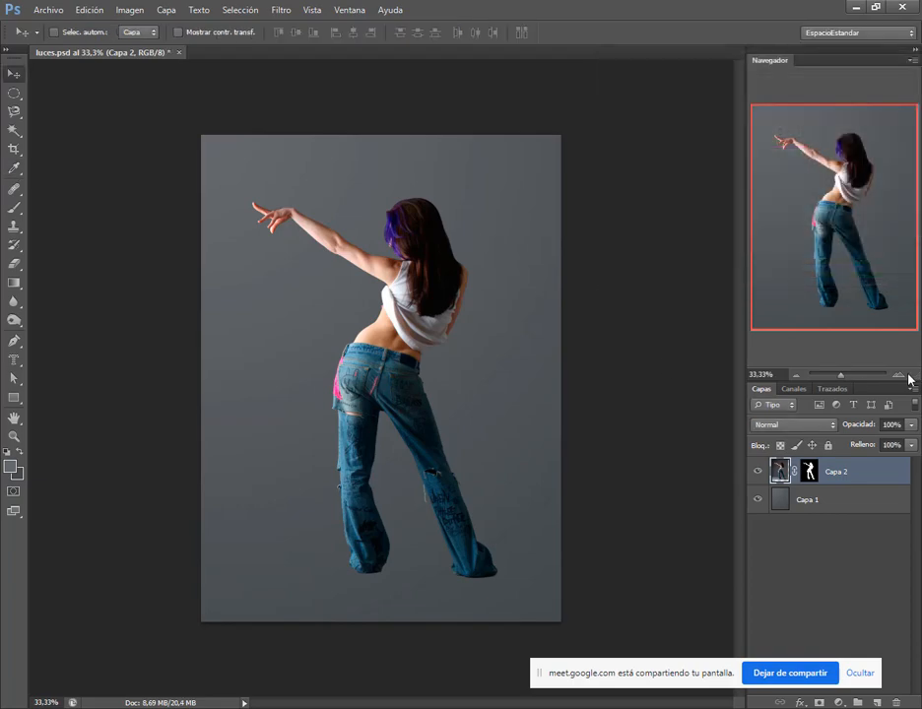
Switch to the exercise PDF, read the page 3 instructions for painting the floor shadows, and return to Photoshop.
{"action": "key", "text": "alt+Tab"}
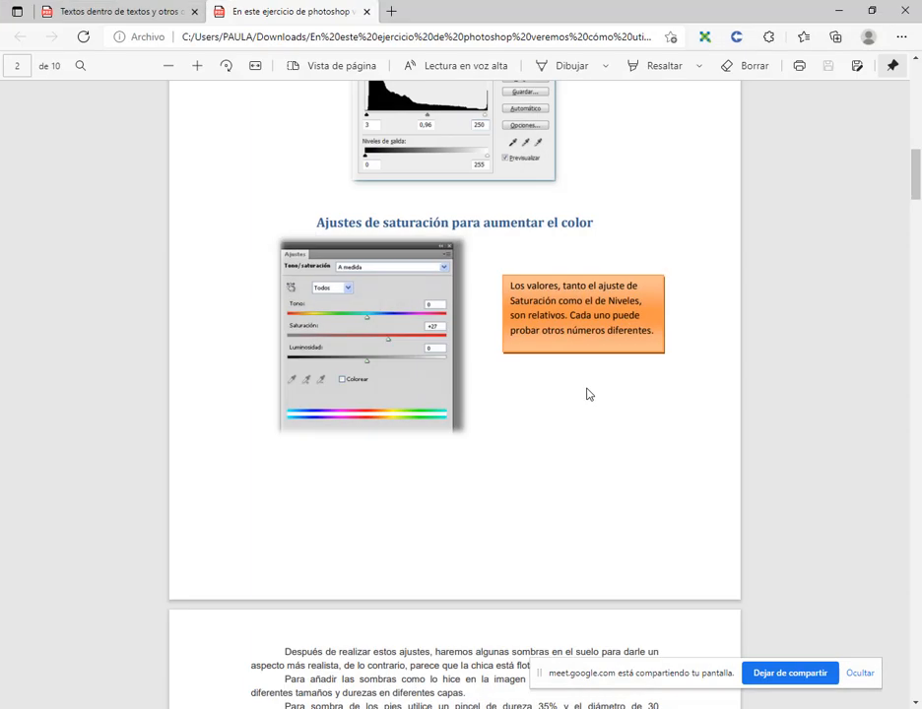
{"action": "scroll", "coordinate": [587, 393], "scroll_direction": "down", "scroll_amount": 5}
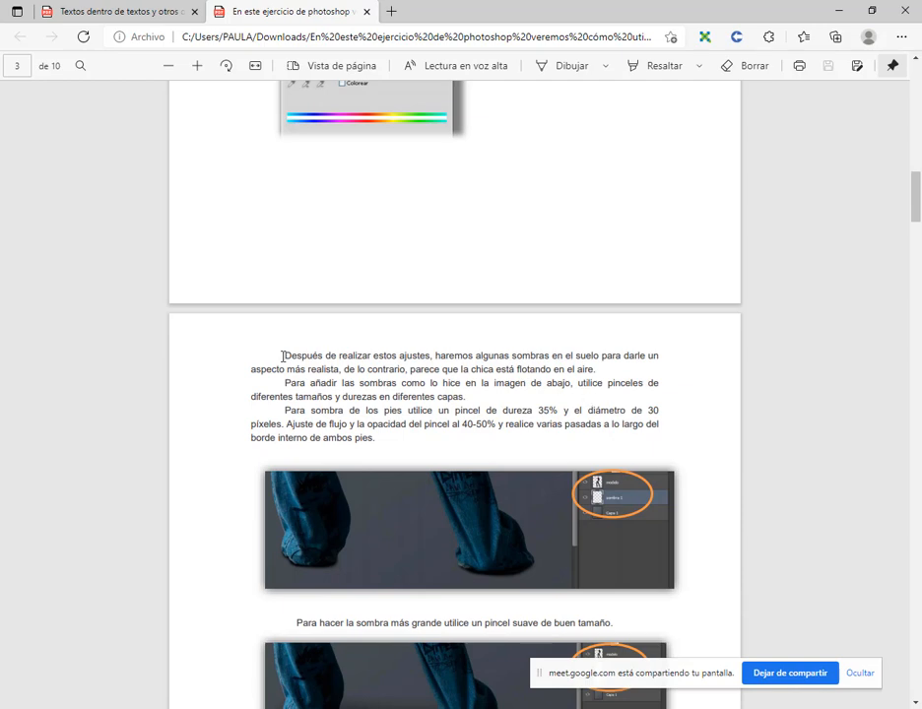
{"action": "left_click_drag", "start_coordinate": [282, 356], "coordinate": [596, 369]}
{"action": "left_click", "coordinate": [541, 407]}
{"action": "scroll", "coordinate": [501, 374], "scroll_direction": "down", "scroll_amount": 3}
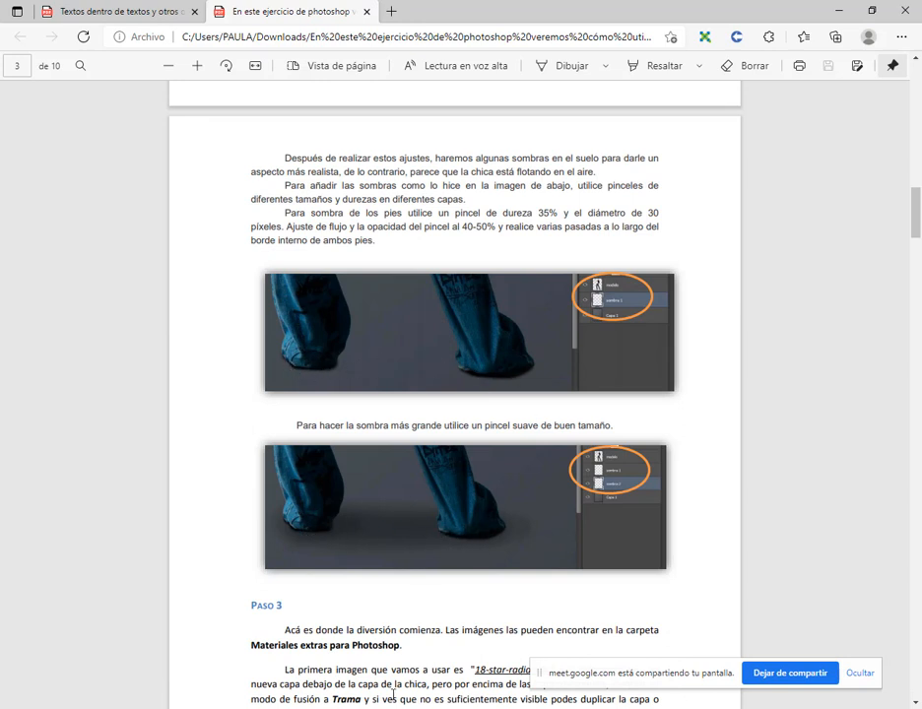
{"action": "key", "text": "alt+Tab"}
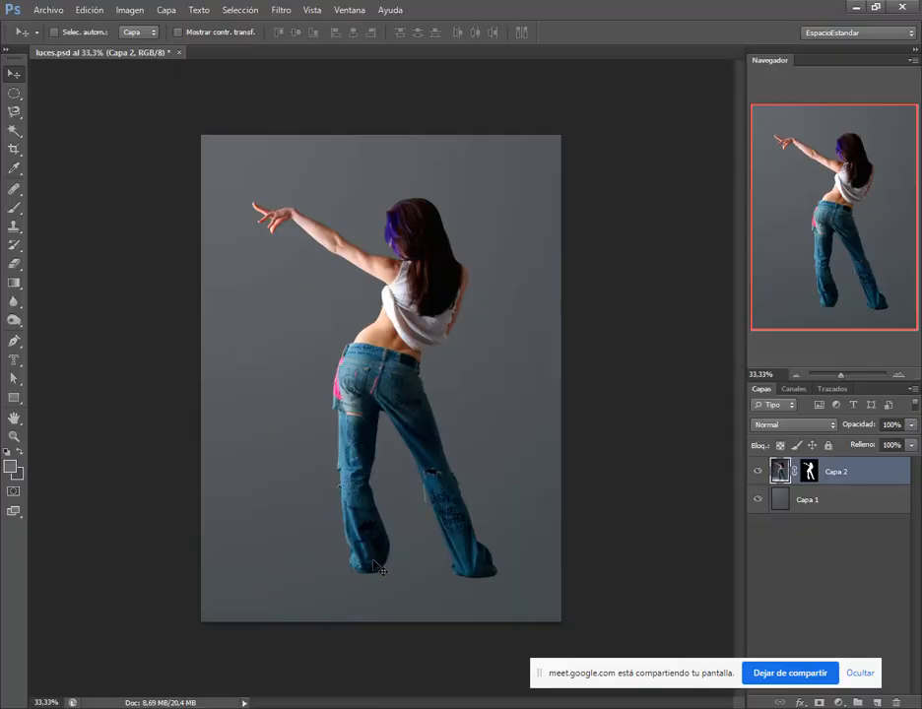
Shift the model slightly up and to the left, and add a new empty layer directly beneath the model layer.
{"action": "mouse_move", "coordinate": [421, 293]}
{"action": "left_mouse_down"}
{"action": "mouse_move", "coordinate": [426, 280]}
{"action": "mouse_move", "coordinate": [413, 281]}
{"action": "left_mouse_up"}
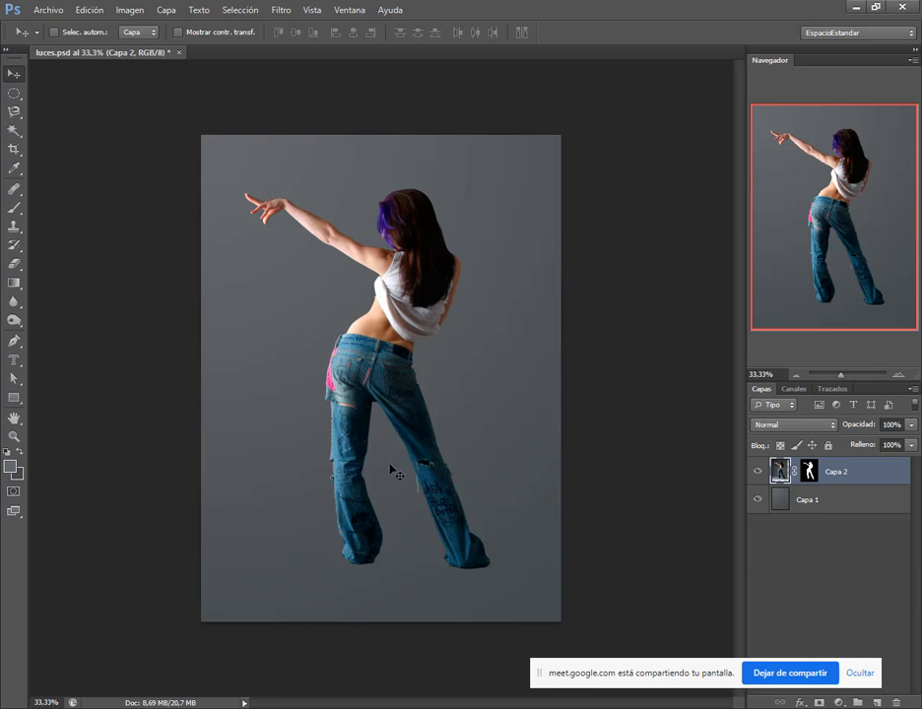
{"action": "left_click", "coordinate": [862, 674]}
{"action": "left_click", "coordinate": [876, 699]}
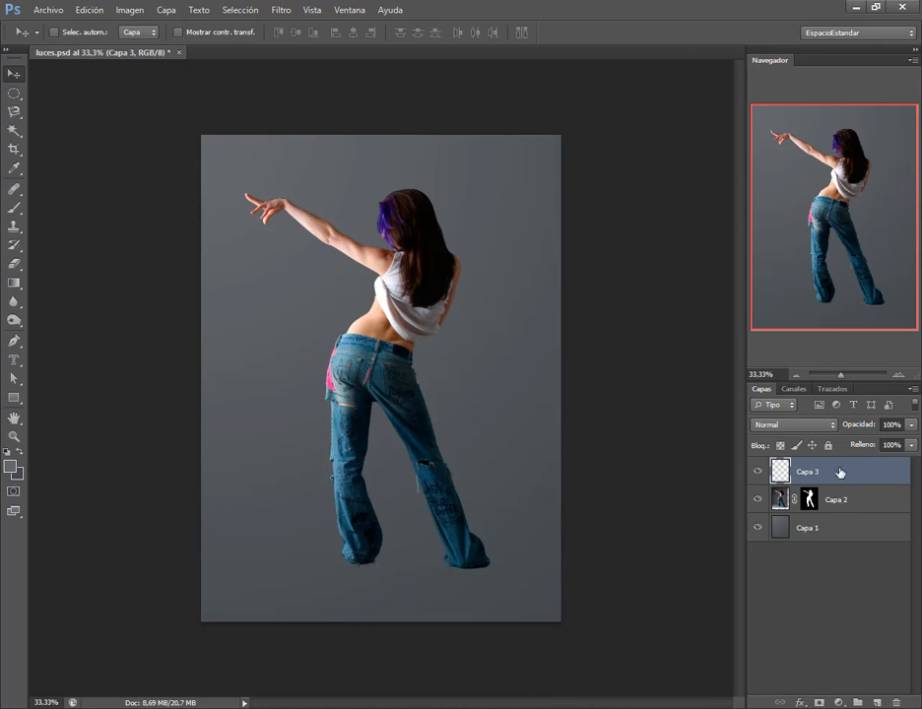
{"action": "left_click_drag", "start_coordinate": [828, 473], "coordinate": [832, 517]}
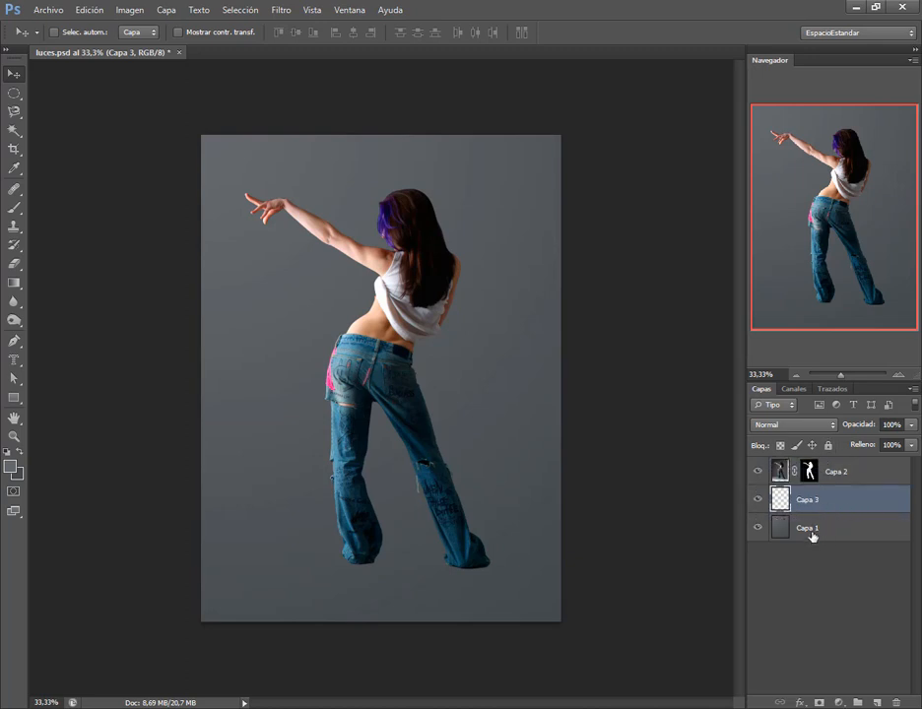
Rename the gradient background layer as Fondo and the new empty layer as Sombra 1.
{"action": "double_click", "coordinate": [809, 529]}
{"action": "type", "text": "Fondo"}
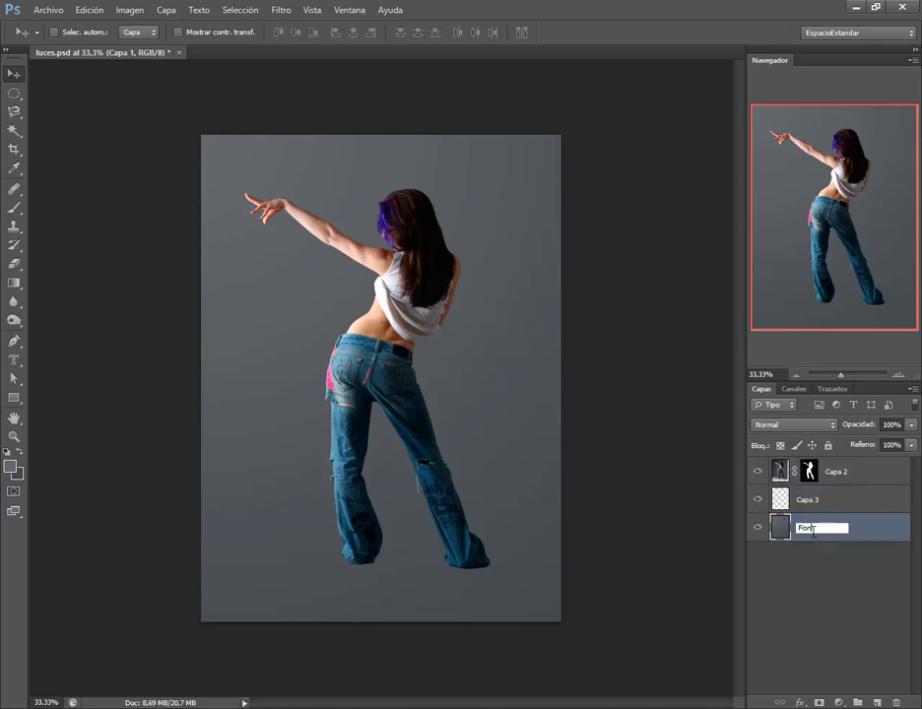
{"action": "key", "text": "Return"}
{"action": "left_click", "coordinate": [809, 500]}
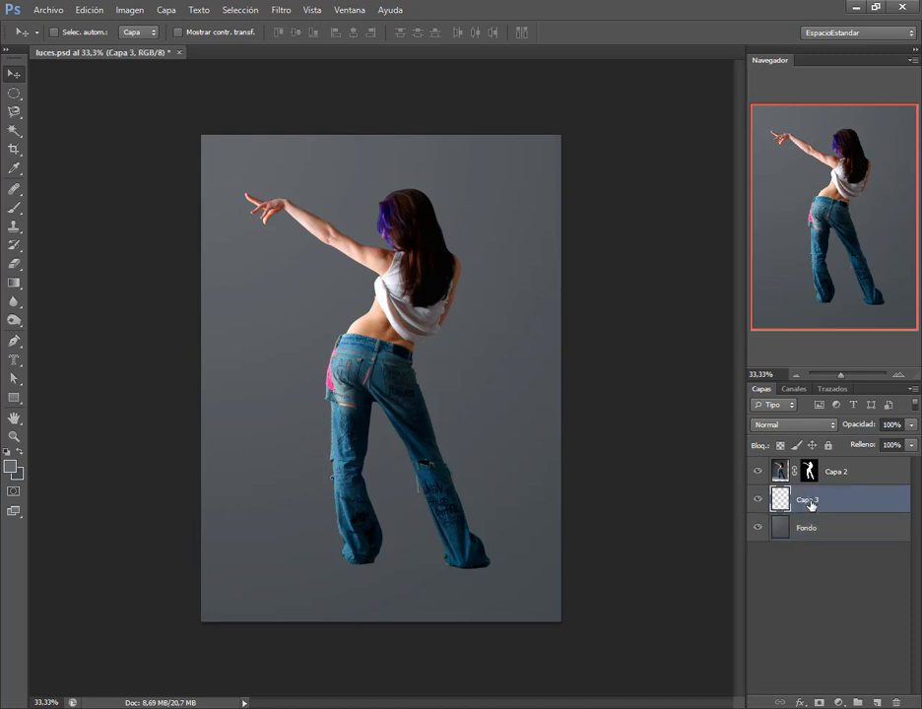
{"action": "double_click", "coordinate": [809, 500]}
{"action": "type", "text": "Sombra 1"}
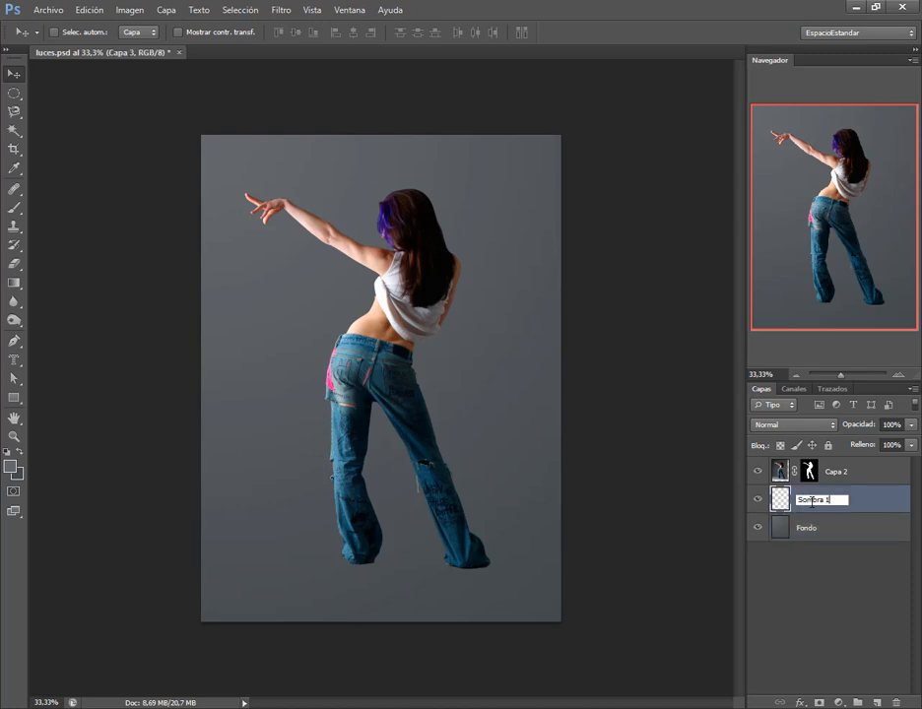
{"action": "key", "text": "Return"}
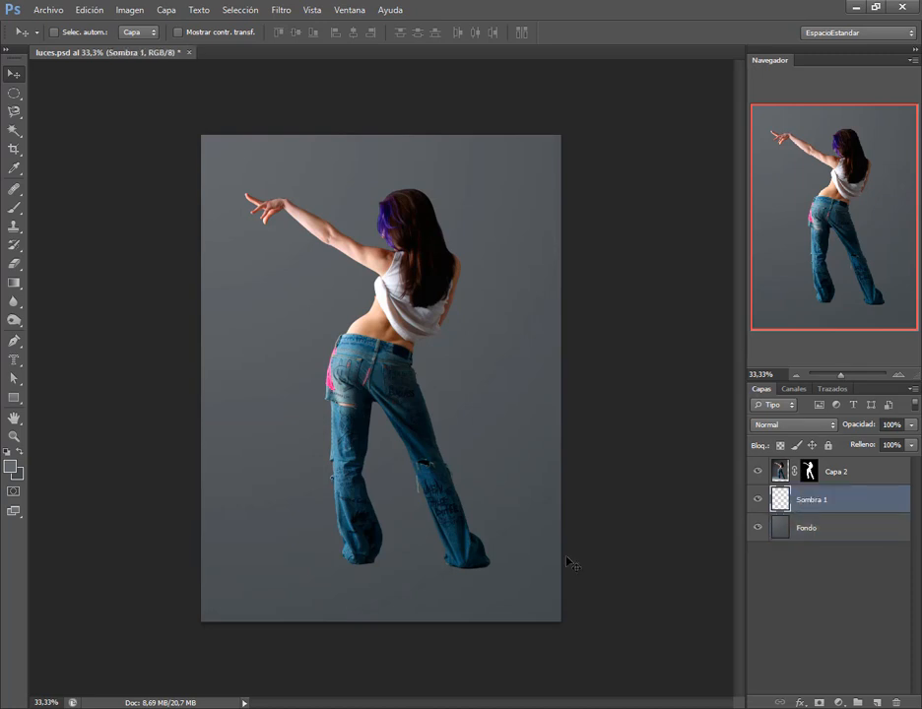
Check the PDF for the brush hardness, diameter, flow and opacity recommended for the shadow under the feet.
{"action": "scroll", "coordinate": [412, 576], "scroll_direction": "up", "scroll_amount": 5}
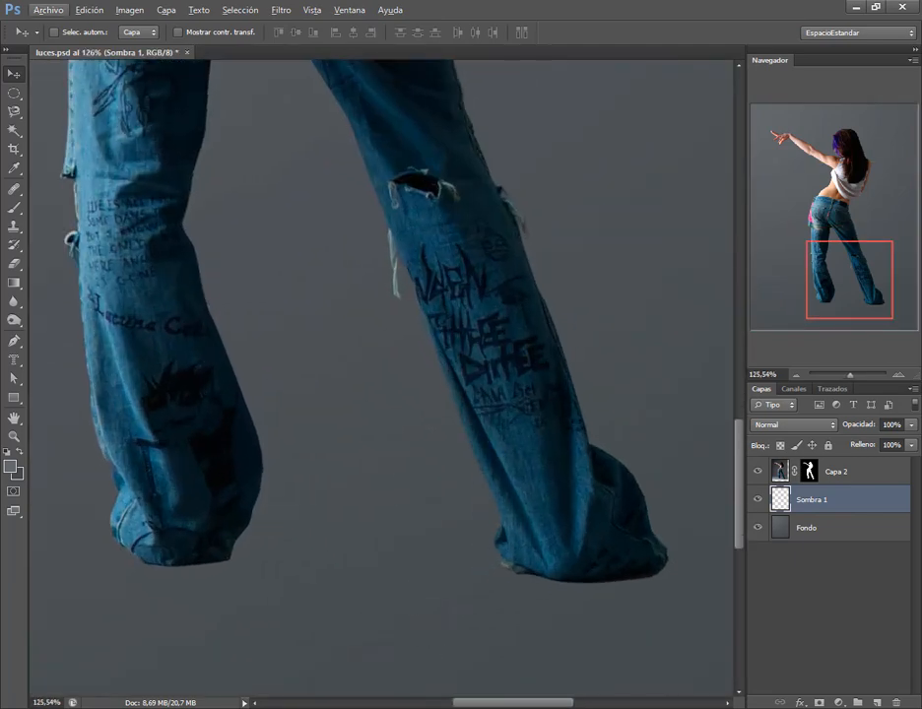
{"action": "key", "text": "alt+Tab"}
{"action": "left_click_drag", "start_coordinate": [537, 212], "coordinate": [556, 212]}
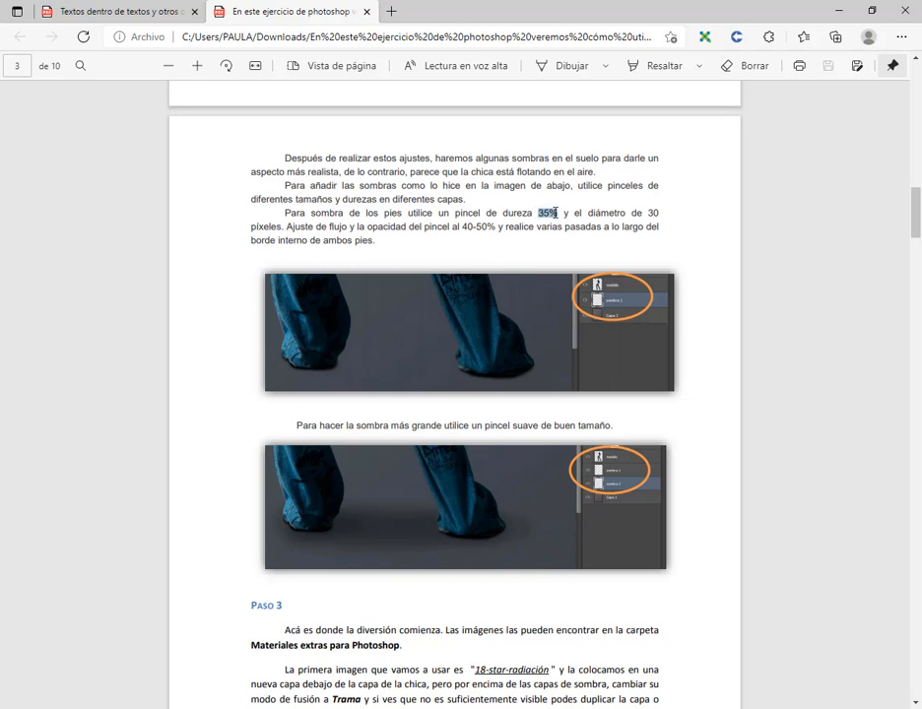
{"action": "double_click", "coordinate": [646, 218]}
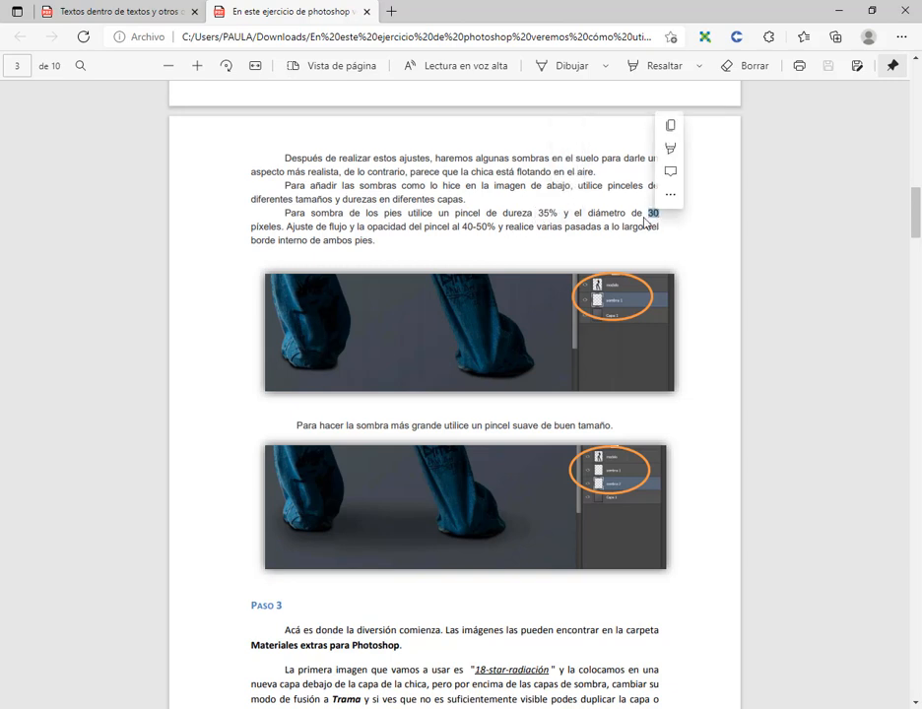
{"action": "left_click", "coordinate": [476, 229]}
{"action": "double_click", "coordinate": [478, 227]}
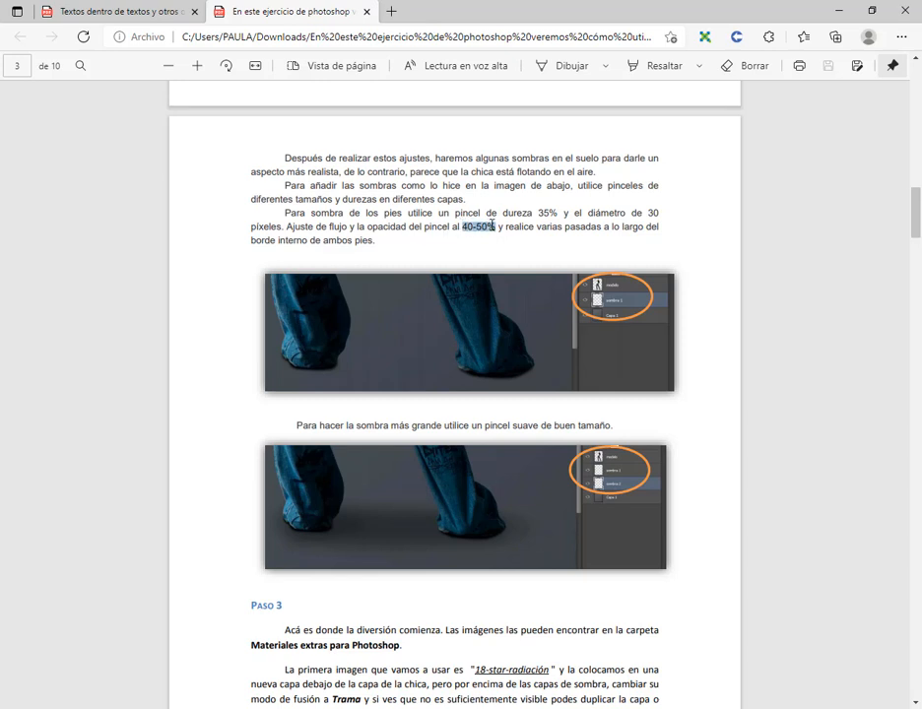
{"action": "left_click", "coordinate": [481, 225]}
{"action": "key", "text": "alt+Tab"}
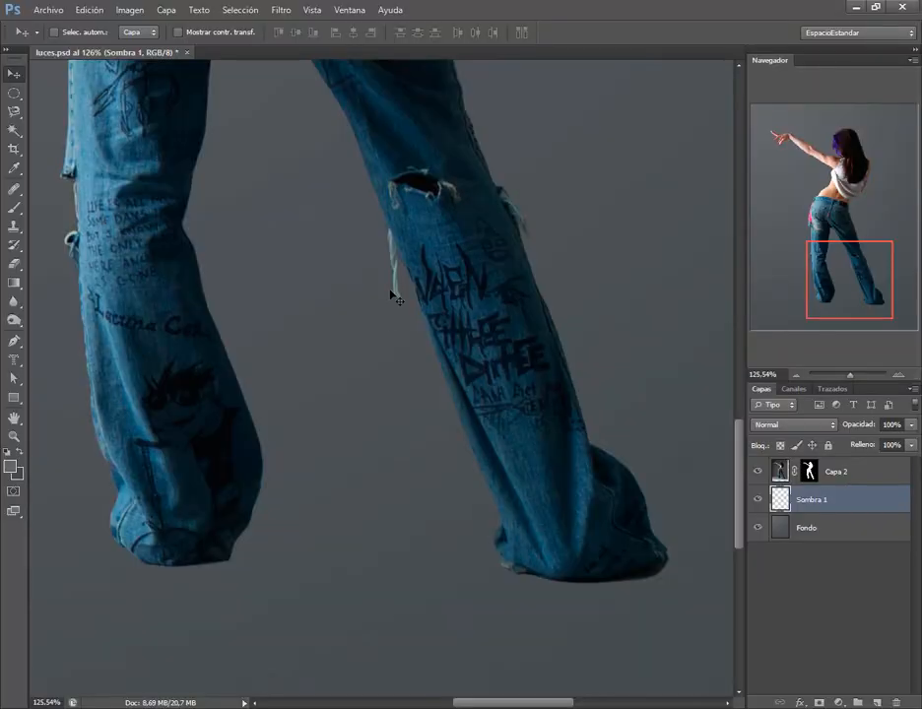
Set up a black brush with a 31 px diameter and 38% hardness for the Sombra 1 layer.
{"action": "left_click", "coordinate": [15, 210]}
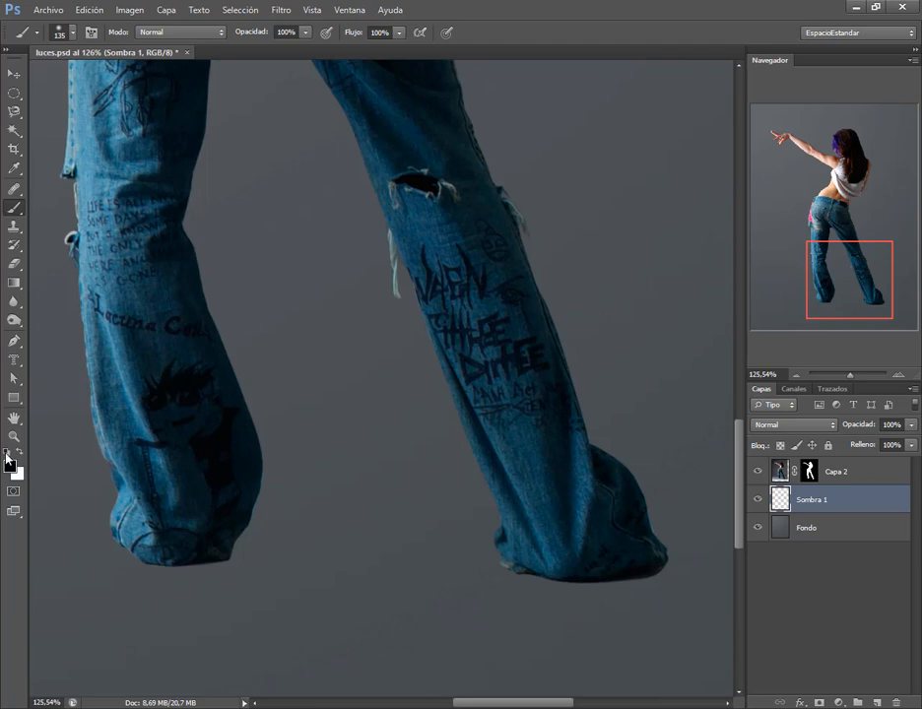
{"action": "right_click", "coordinate": [254, 422]}
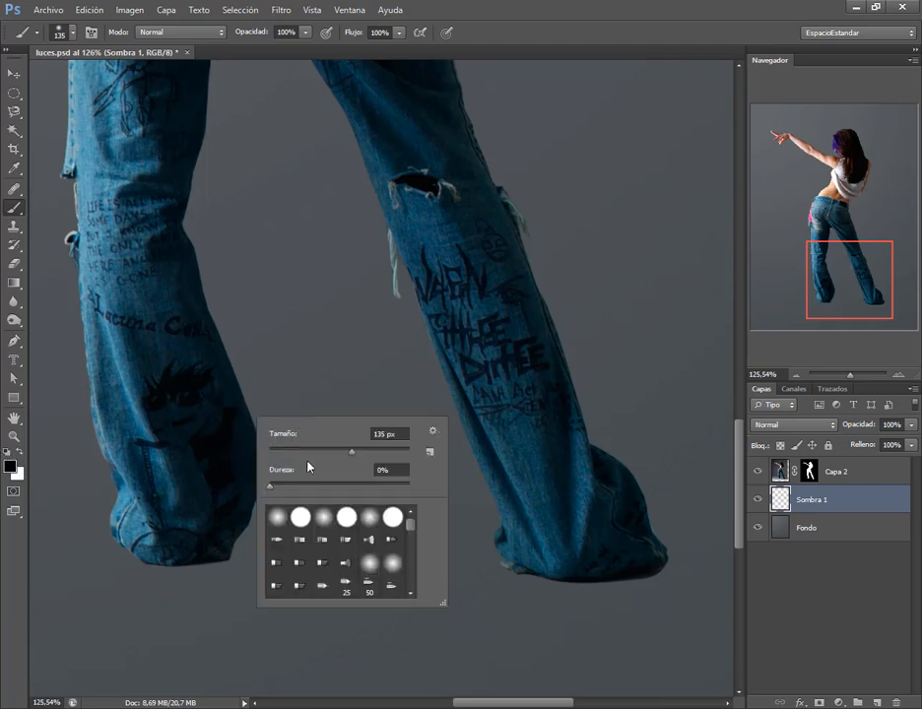
{"action": "left_click", "coordinate": [292, 451]}
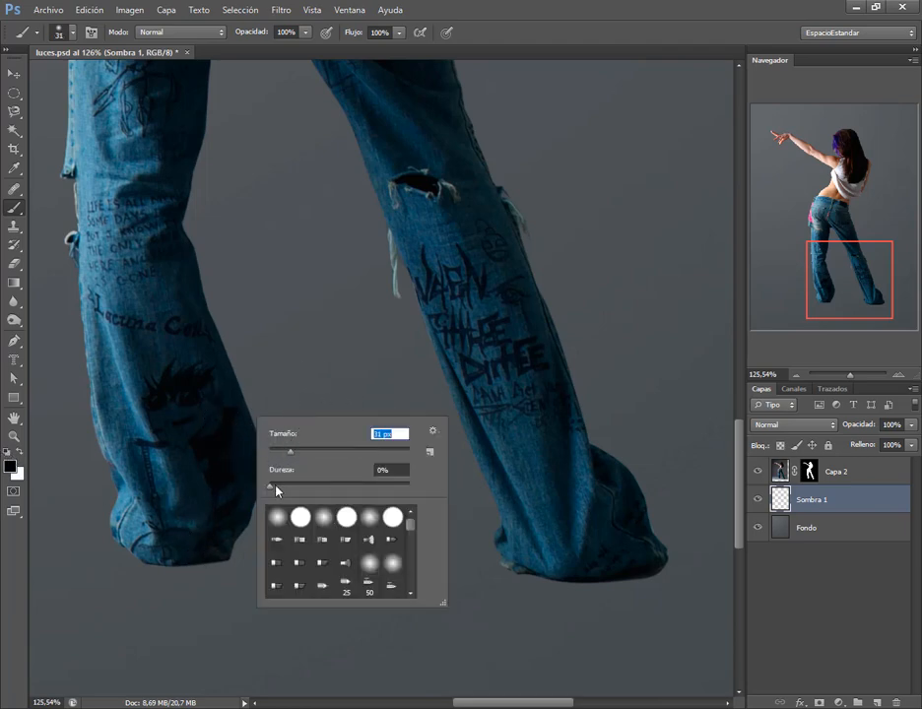
{"action": "key", "text": "Return"}
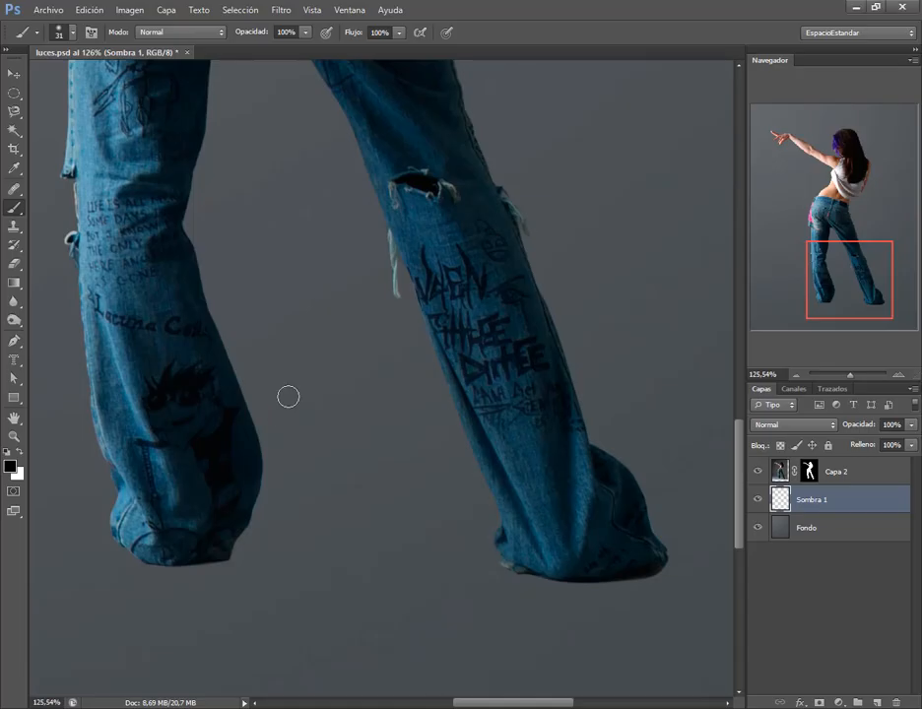
{"action": "right_click", "coordinate": [290, 396]}
{"action": "left_click_drag", "start_coordinate": [375, 466], "coordinate": [359, 467]}
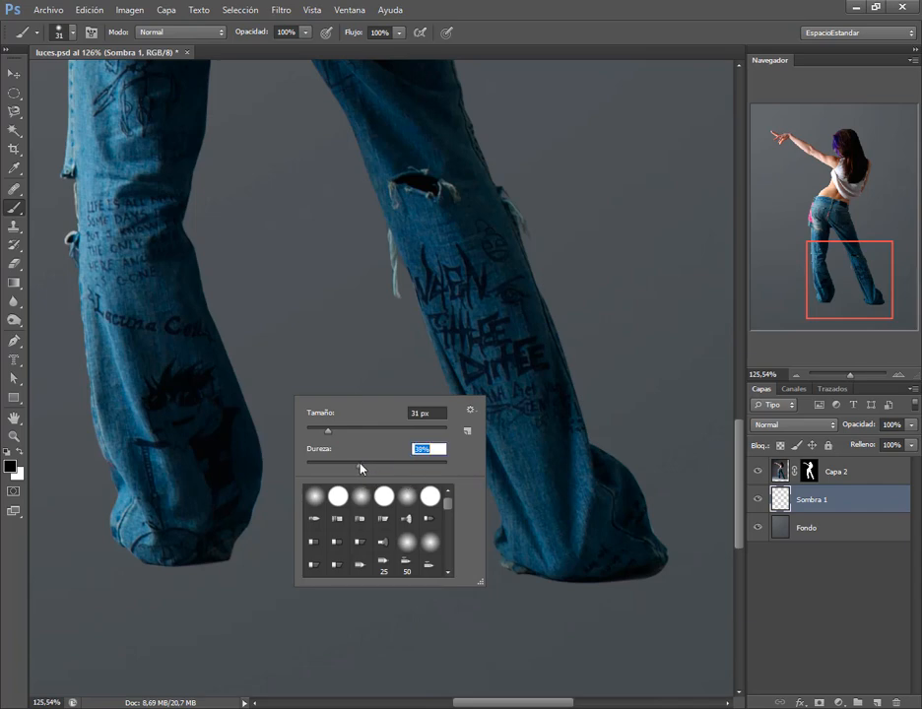
{"action": "left_click", "coordinate": [548, 4]}
Reduce the brush diameter to 29 px for the shadow under the feet.
{"action": "key", "text": "ctrl+plus"}
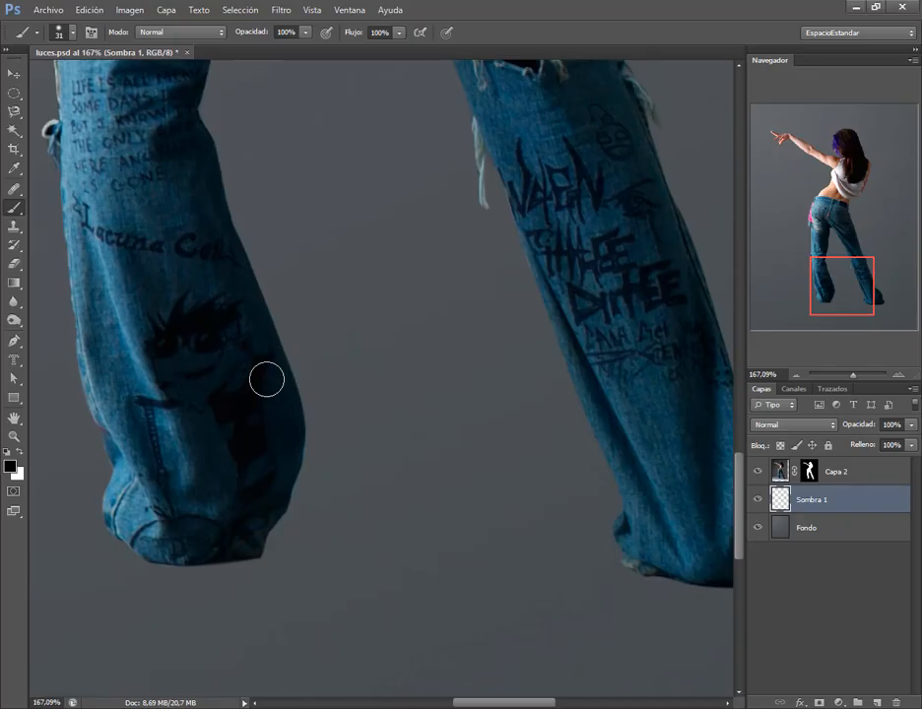
{"action": "right_click", "coordinate": [270, 372]}
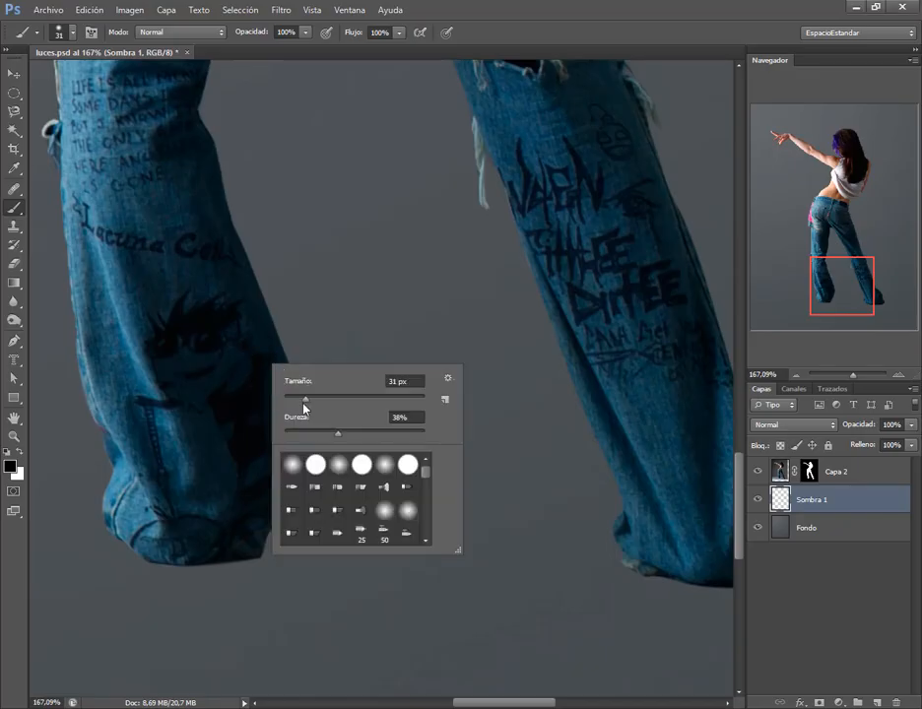
{"action": "left_click_drag", "start_coordinate": [305, 401], "coordinate": [303, 402]}
{"action": "mouse_move", "coordinate": [301, 404]}
{"action": "left_mouse_down"}
{"action": "mouse_move", "coordinate": [335, 402]}
{"action": "mouse_move", "coordinate": [301, 404]}
{"action": "left_mouse_up"}
{"action": "left_click", "coordinate": [471, 15]}
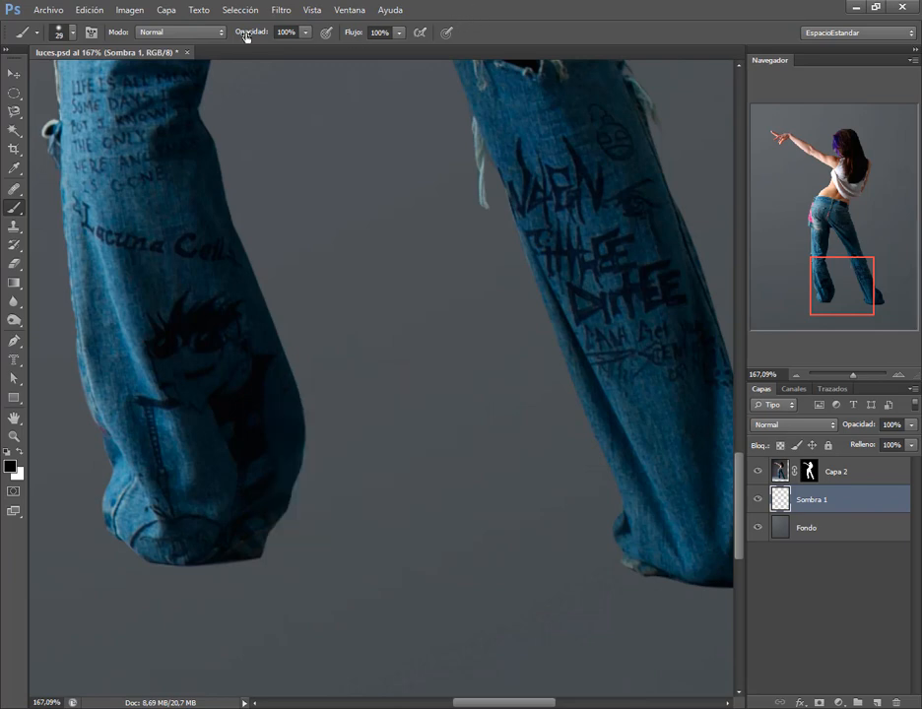
Check the PDF for the recommended brush flow and opacity, and return to Photoshop to lower the brush opacity.
{"action": "key", "text": "alt+Tab"}
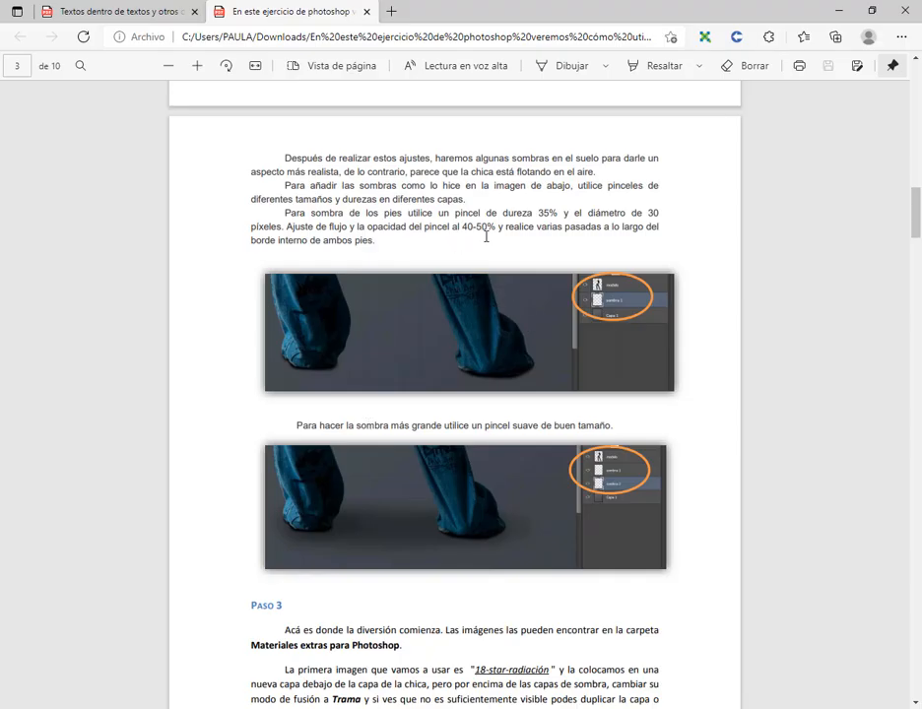
{"action": "key", "text": "alt+Tab"}
{"action": "left_click", "coordinate": [305, 33]}
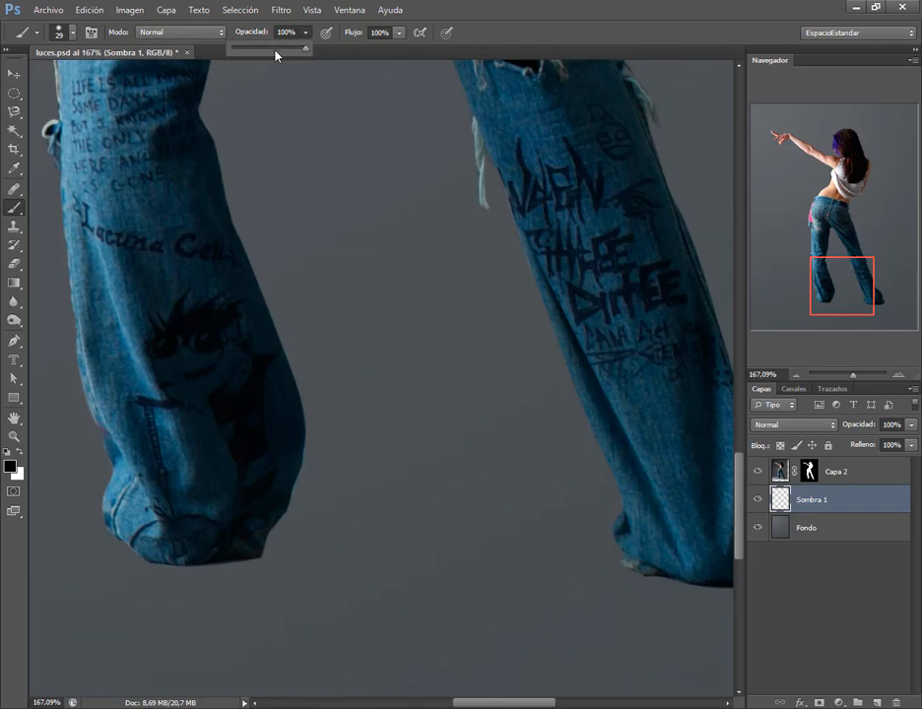
{"action": "left_click", "coordinate": [436, 6]}
Try a shadow stroke along the lower edge of the left pant leg, undo it, and readjust the brush opacity.
{"action": "mouse_move", "coordinate": [253, 550]}
{"action": "left_mouse_down"}
{"action": "mouse_move", "coordinate": [207, 553]}
{"action": "mouse_move", "coordinate": [112, 529]}
{"action": "left_mouse_up"}
{"action": "key", "text": "ctrl+z"}
{"action": "left_click", "coordinate": [306, 33]}
{"action": "left_click", "coordinate": [261, 47]}
{"action": "left_click", "coordinate": [567, 6]}
Switch to the PDF and examine the reference picture of the shadow under the feet.
{"action": "scroll", "coordinate": [161, 613], "scroll_direction": "up", "scroll_amount": 4}
{"action": "key", "text": "alt+Tab"}
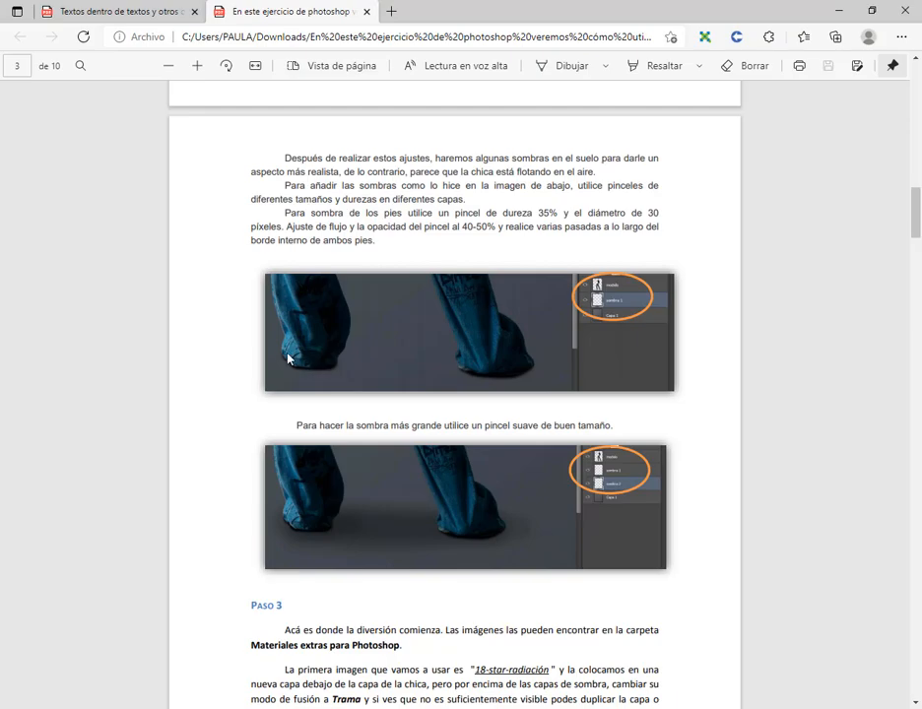
Switch to Photoshop and paint a black shadow on Sombra 1 along the bottom edge of the left trouser leg.
{"action": "key", "text": "alt+Tab"}
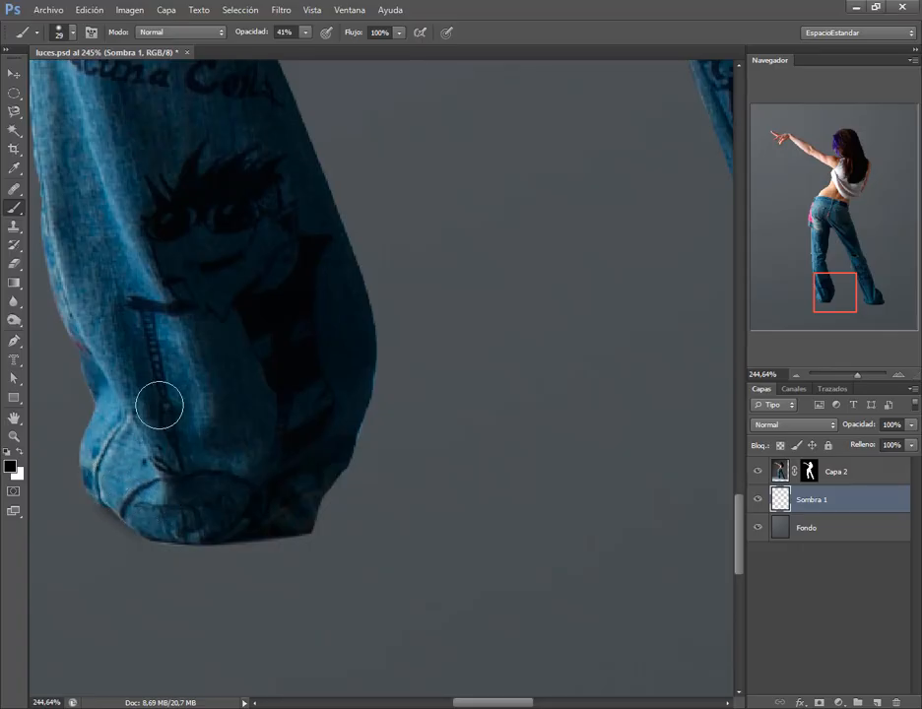
{"action": "left_click", "coordinate": [758, 471]}
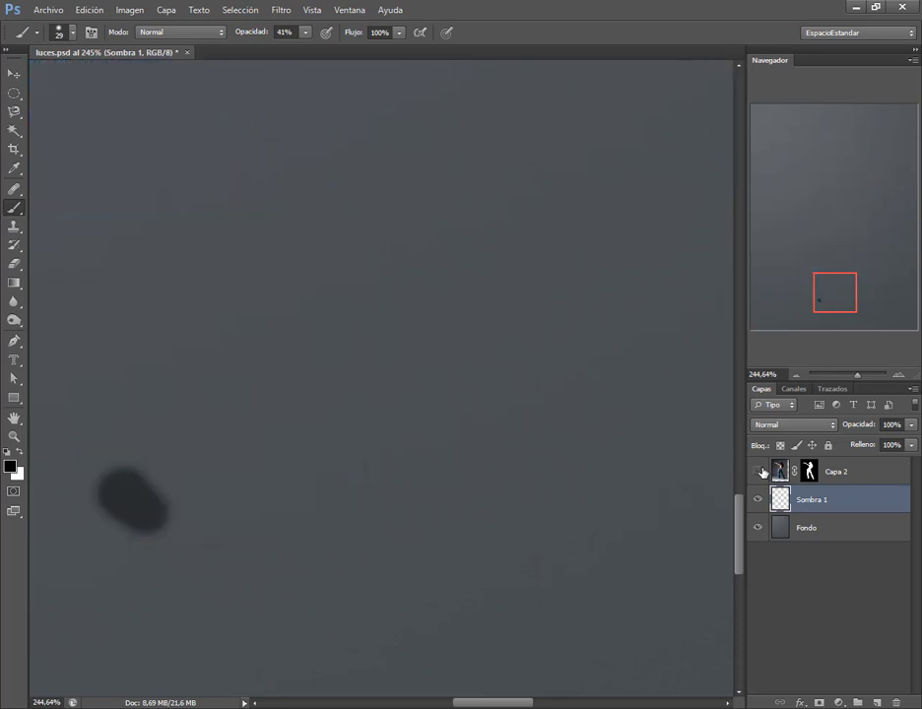
{"action": "left_click", "coordinate": [758, 472]}
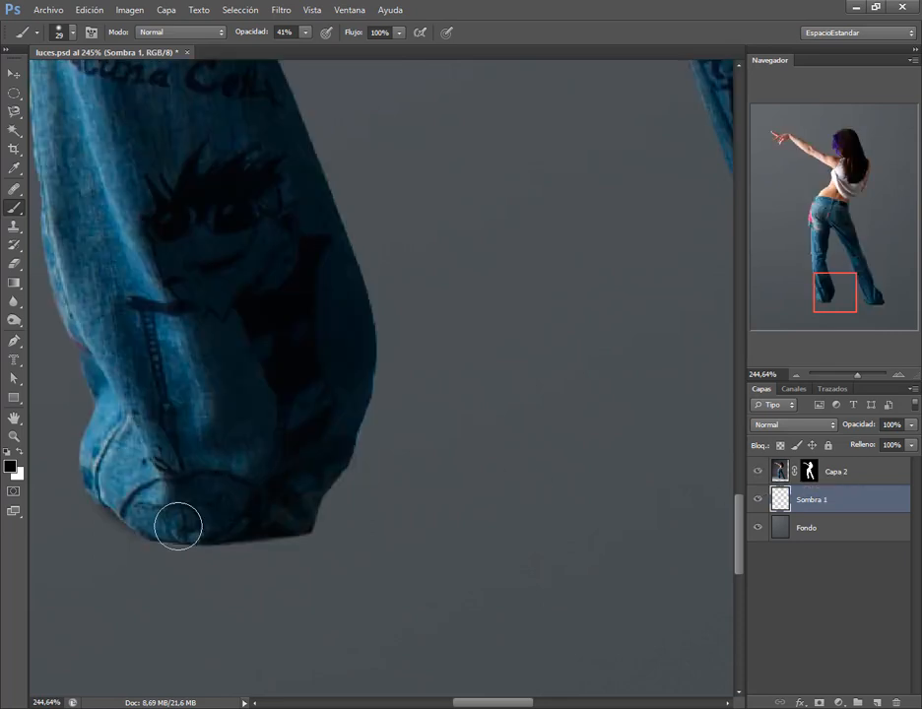
{"action": "mouse_move", "coordinate": [145, 519]}
{"action": "left_mouse_down"}
{"action": "mouse_move", "coordinate": [297, 519]}
{"action": "mouse_move", "coordinate": [154, 526]}
{"action": "mouse_move", "coordinate": [129, 504]}
{"action": "mouse_move", "coordinate": [160, 528]}
{"action": "mouse_move", "coordinate": [282, 528]}
{"action": "mouse_move", "coordinate": [303, 496]}
{"action": "mouse_move", "coordinate": [282, 515]}
{"action": "mouse_move", "coordinate": [216, 527]}
{"action": "mouse_move", "coordinate": [145, 519]}
{"action": "mouse_move", "coordinate": [115, 490]}
{"action": "mouse_move", "coordinate": [228, 515]}
{"action": "mouse_move", "coordinate": [294, 492]}
{"action": "mouse_move", "coordinate": [254, 512]}
{"action": "mouse_move", "coordinate": [111, 489]}
{"action": "mouse_move", "coordinate": [141, 516]}
{"action": "mouse_move", "coordinate": [208, 528]}
{"action": "mouse_move", "coordinate": [270, 523]}
{"action": "mouse_move", "coordinate": [292, 492]}
{"action": "left_mouse_up"}
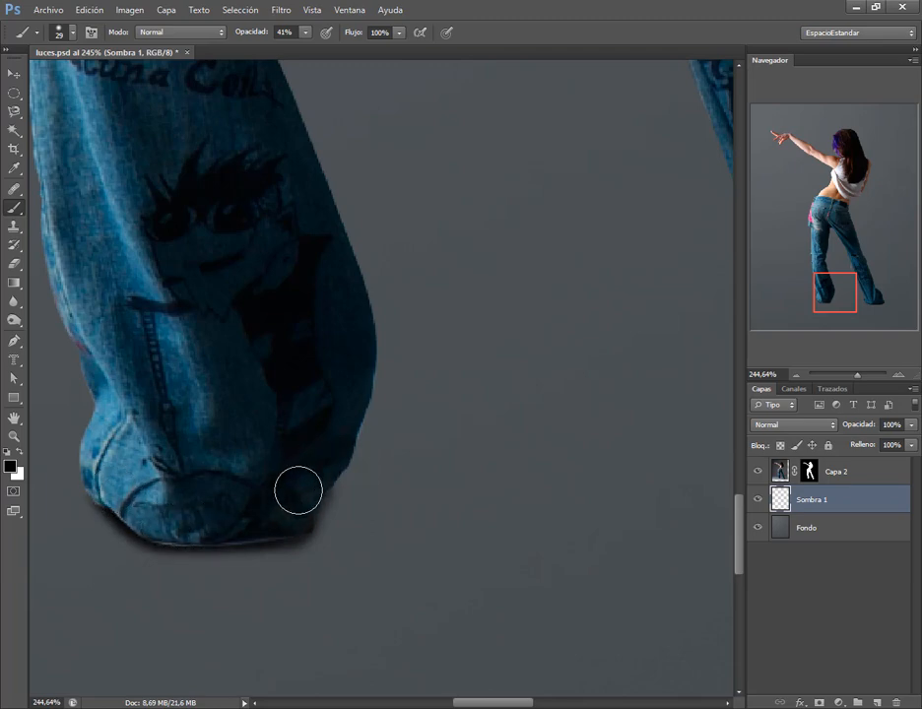
Paint the contact shadow under the right trouser leg on Sombra 1 with the 29 px brush, including the area below its inner edge.
{"action": "scroll", "coordinate": [433, 488], "scroll_direction": "down", "scroll_amount": 3, "text": "alt"}
{"action": "scroll", "coordinate": [433, 488], "scroll_direction": "down", "scroll_amount": 2, "text": "alt"}
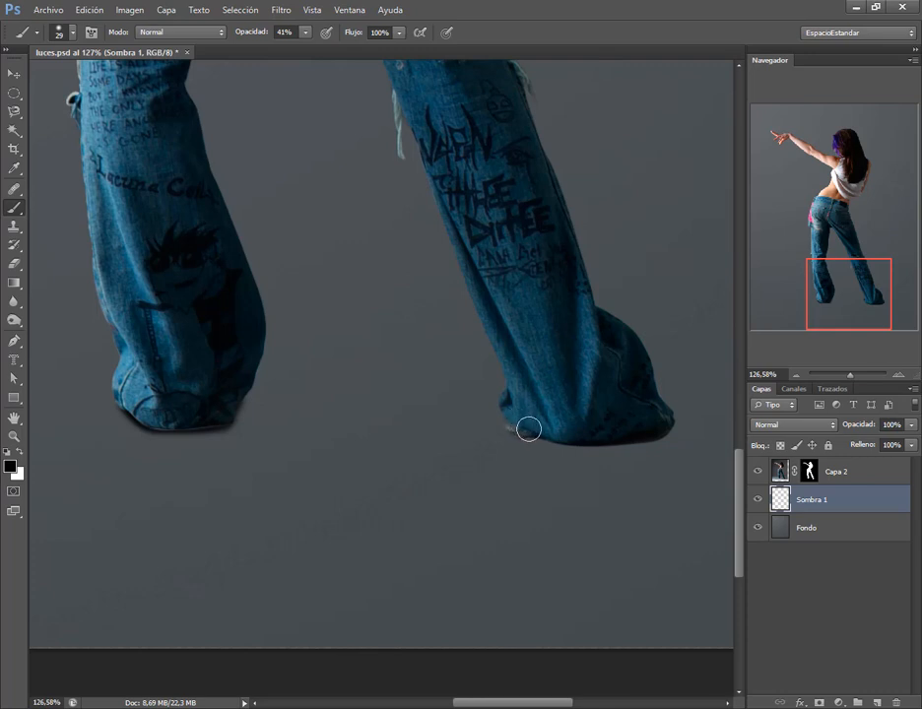
{"action": "left_click_drag", "start_coordinate": [547, 436], "coordinate": [654, 428]}
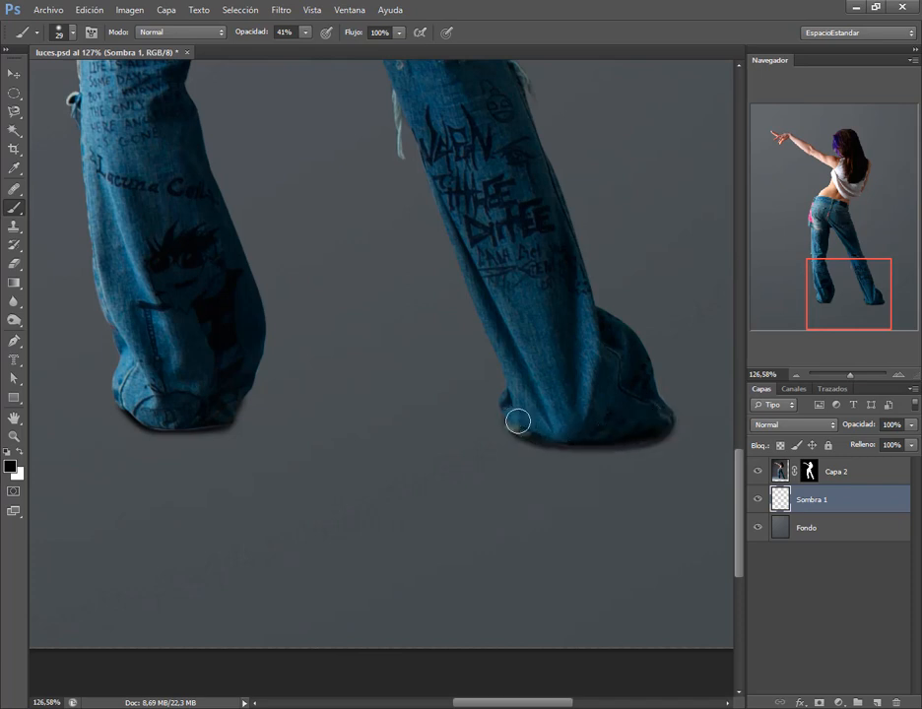
{"action": "scroll", "coordinate": [634, 433], "scroll_direction": "down", "scroll_amount": 3}
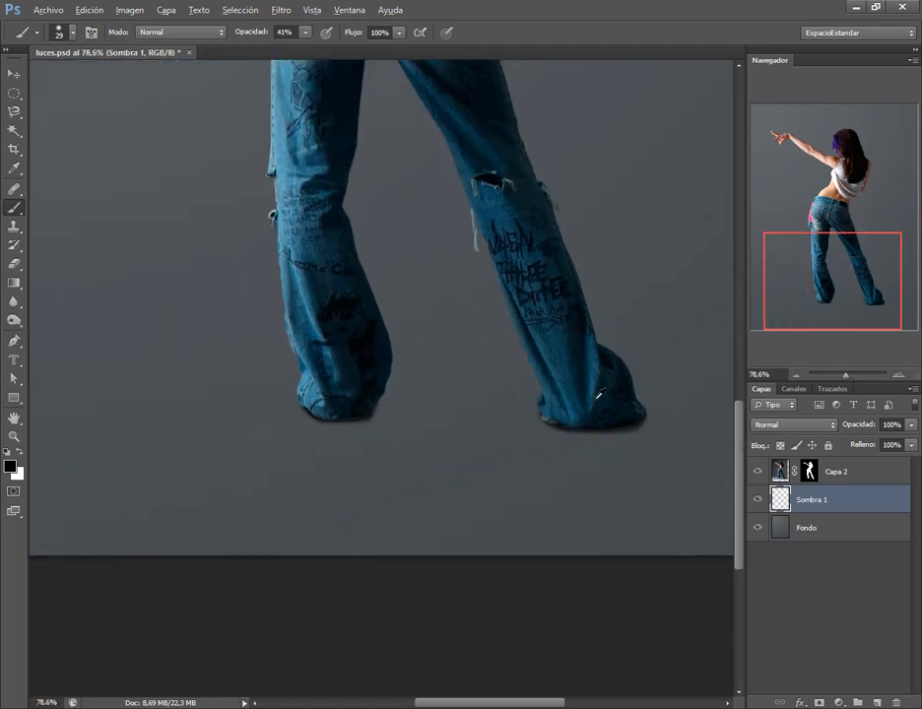
{"action": "scroll", "coordinate": [391, 424], "scroll_direction": "up", "scroll_amount": 4}
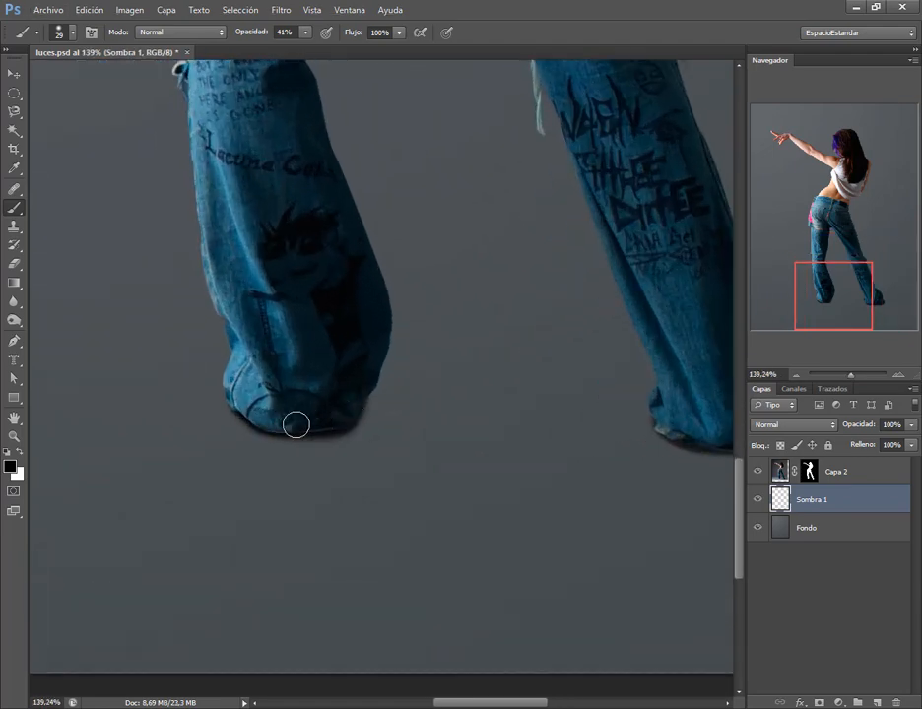
{"action": "scroll", "coordinate": [472, 425], "scroll_direction": "up", "scroll_amount": 3}
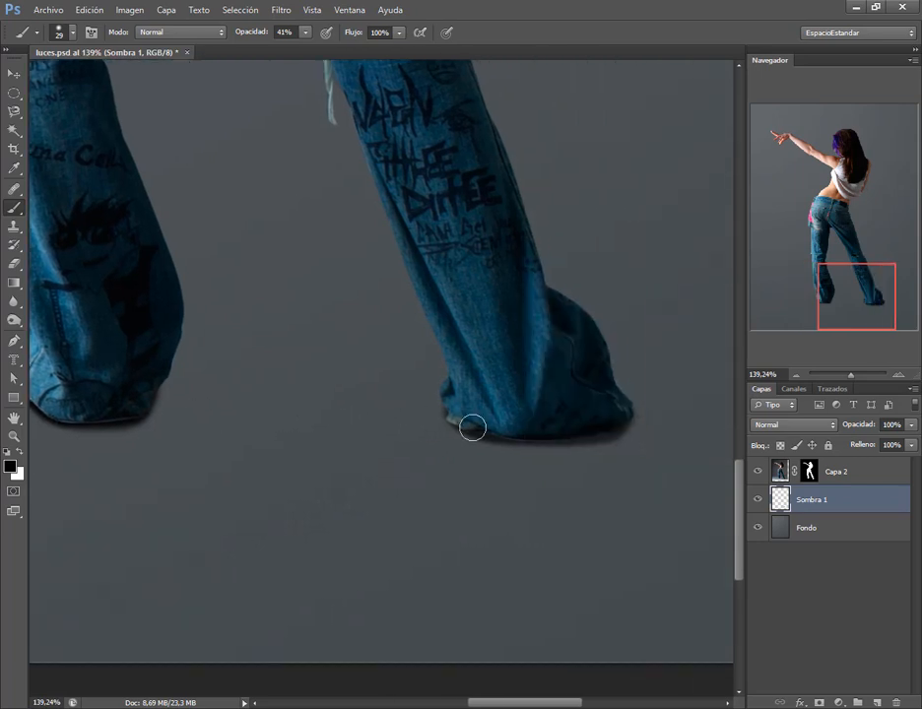
{"action": "mouse_move", "coordinate": [412, 394]}
{"action": "left_mouse_down"}
{"action": "mouse_move", "coordinate": [480, 436]}
{"action": "mouse_move", "coordinate": [545, 441]}
{"action": "mouse_move", "coordinate": [658, 431]}
{"action": "mouse_move", "coordinate": [688, 407]}
{"action": "mouse_move", "coordinate": [670, 433]}
{"action": "mouse_move", "coordinate": [494, 440]}
{"action": "left_mouse_up"}
Enlarge the brush to 47 px and deepen the contact shadow on Sombra 1 beneath the feet.
{"action": "scroll", "coordinate": [483, 455], "scroll_direction": "down", "scroll_amount": 5}
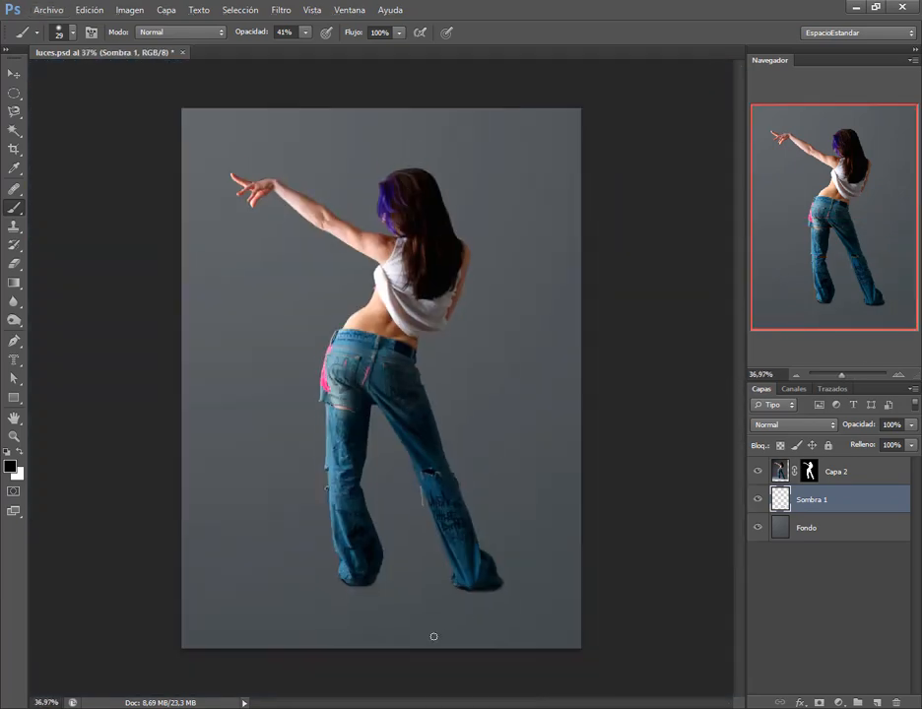
{"action": "scroll", "coordinate": [433, 636], "scroll_direction": "up", "scroll_amount": 5}
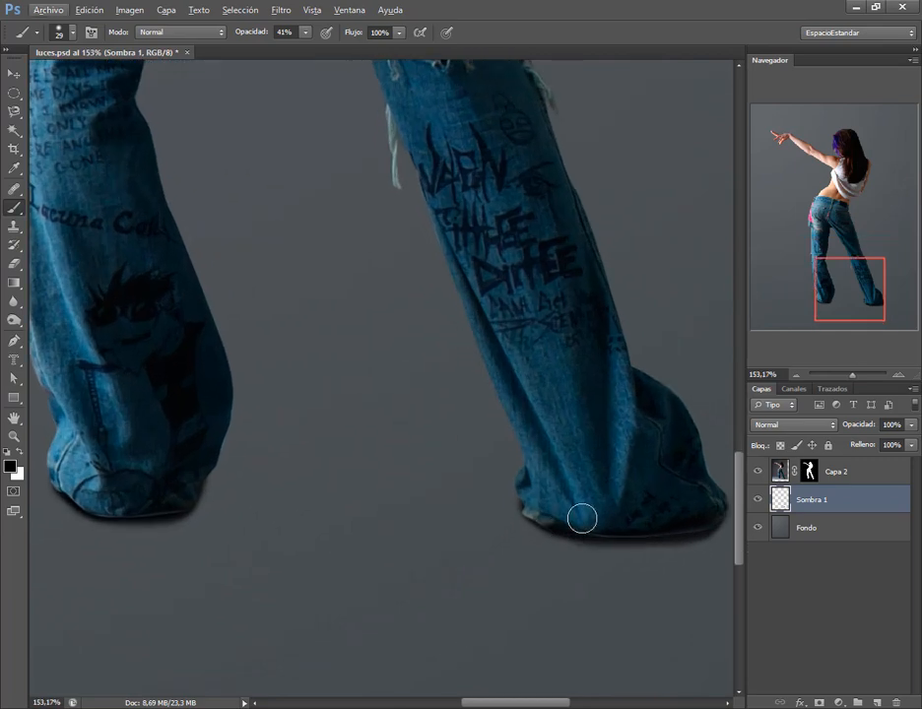
{"action": "left_click_drag", "start_coordinate": [582, 519], "coordinate": [599, 525]}
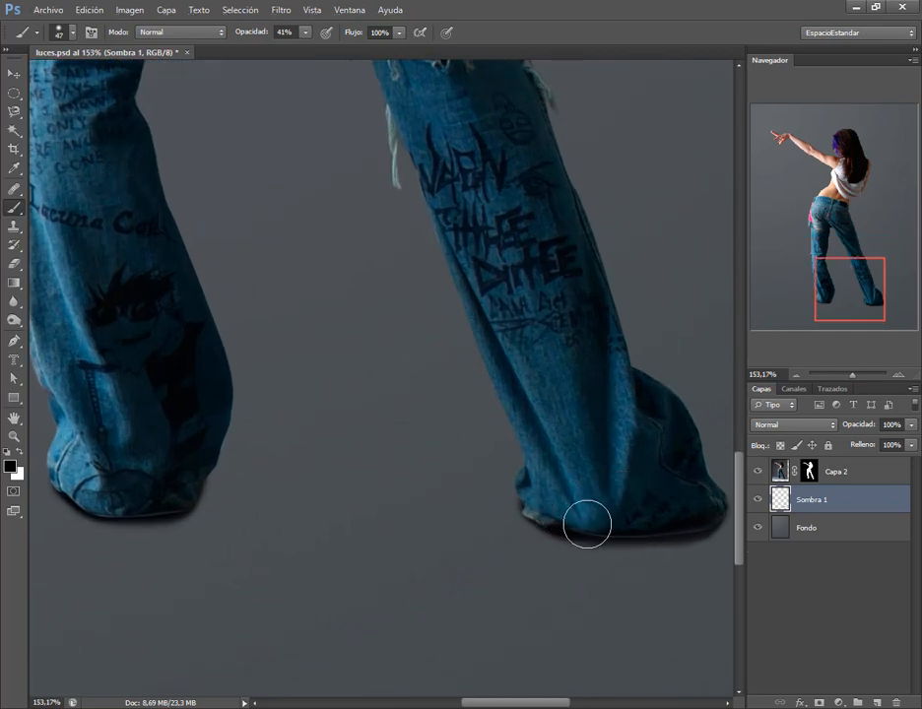
{"action": "scroll", "coordinate": [658, 542], "scroll_direction": "down", "scroll_amount": 2}
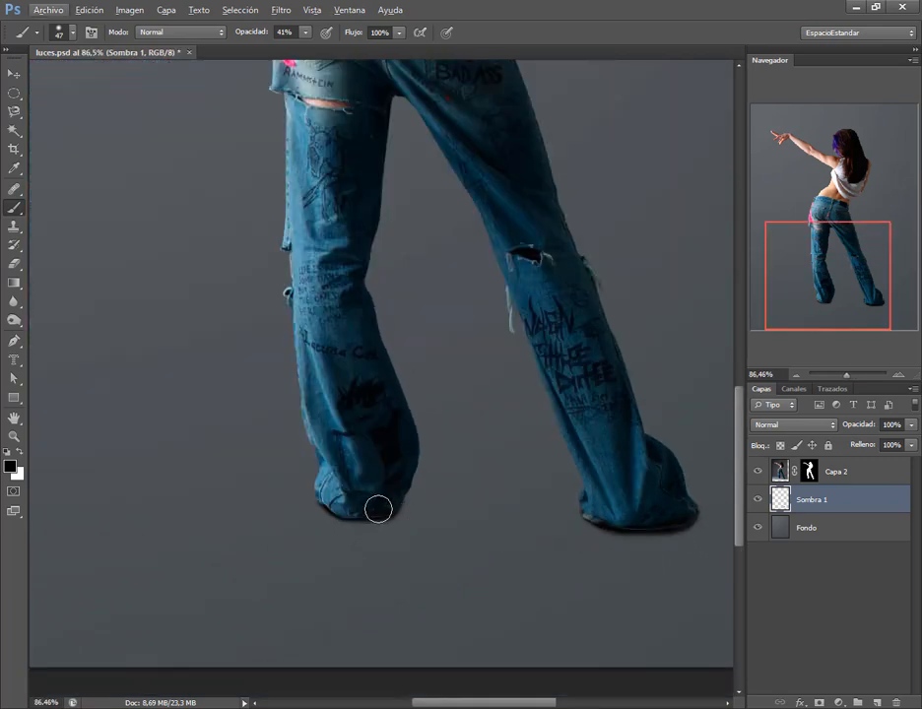
{"action": "mouse_move", "coordinate": [378, 509]}
{"action": "left_mouse_down"}
{"action": "mouse_move", "coordinate": [345, 509]}
{"action": "mouse_move", "coordinate": [377, 512]}
{"action": "mouse_move", "coordinate": [386, 503]}
{"action": "mouse_move", "coordinate": [337, 499]}
{"action": "left_mouse_up"}
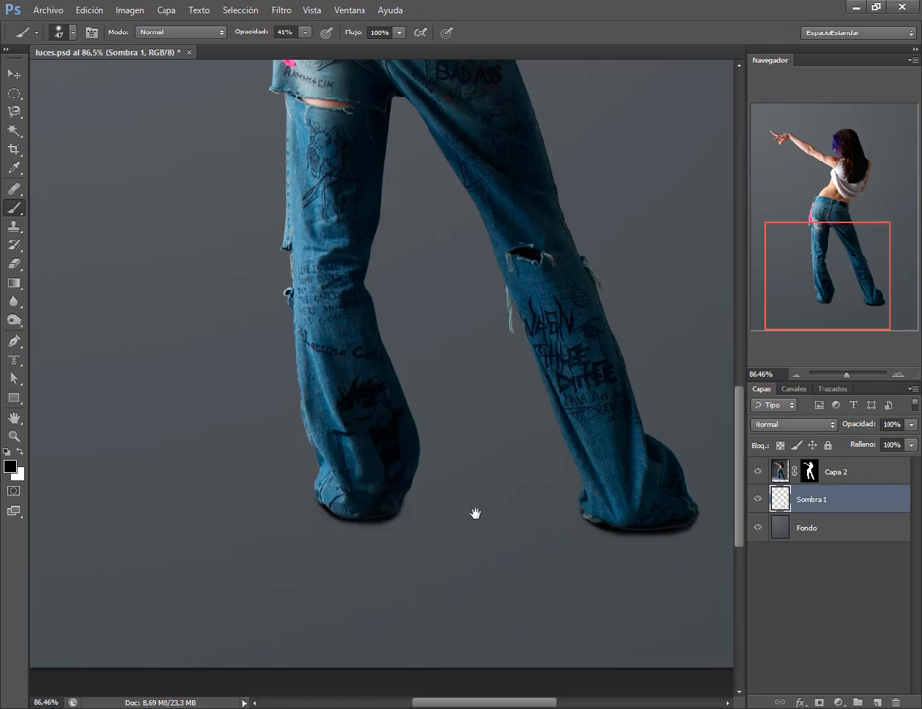
{"action": "mouse_move", "coordinate": [627, 535]}
{"action": "left_mouse_down"}
{"action": "mouse_move", "coordinate": [548, 525]}
{"action": "mouse_move", "coordinate": [520, 508]}
{"action": "mouse_move", "coordinate": [560, 514]}
{"action": "left_mouse_up"}
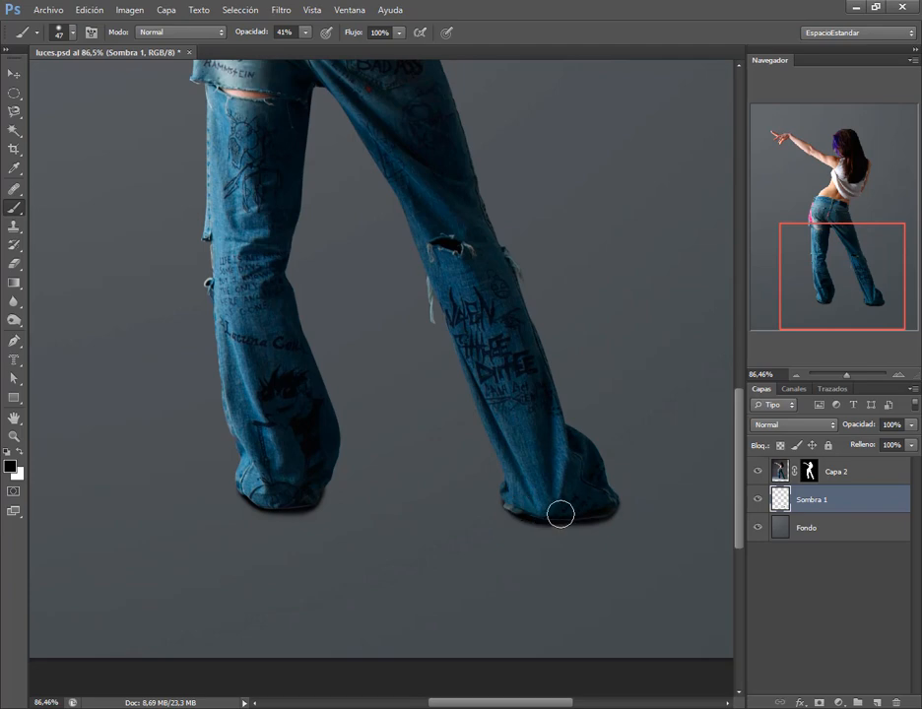
{"action": "scroll", "coordinate": [620, 561], "scroll_direction": "down", "scroll_amount": 4}
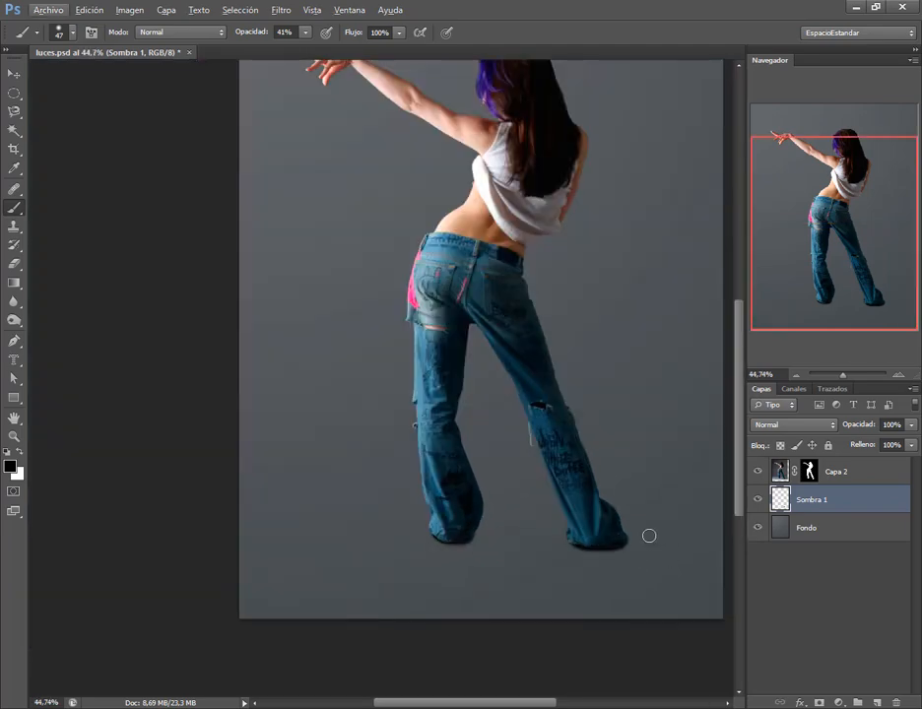
Compare the image with the Sombra 1 layer hidden and shown.
{"action": "left_click", "coordinate": [758, 500]}
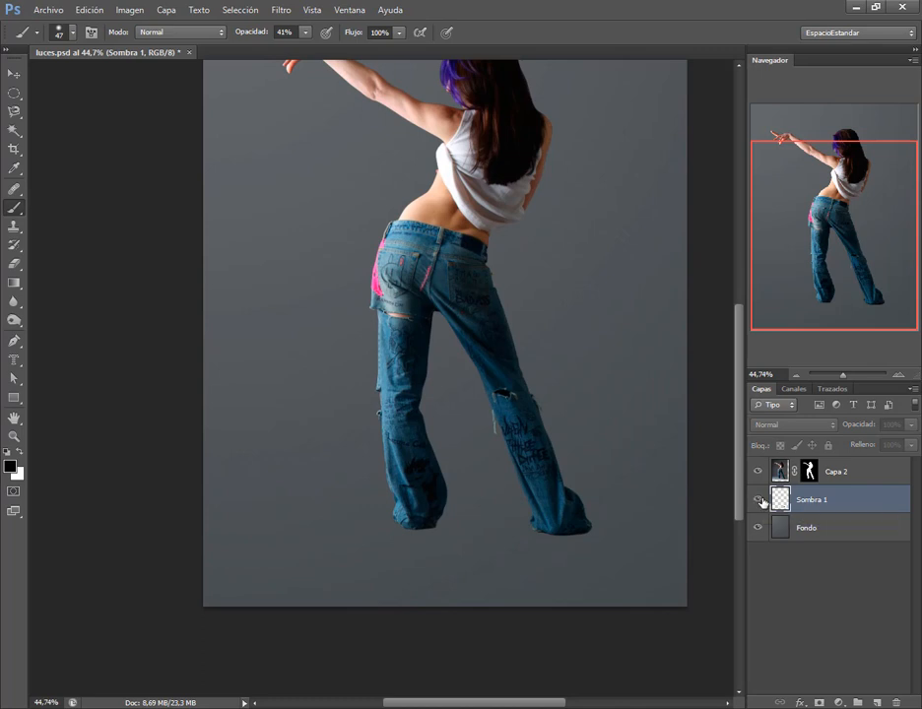
{"action": "left_click", "coordinate": [758, 501]}
{"action": "scroll", "coordinate": [584, 547], "scroll_direction": "up", "scroll_amount": 1}
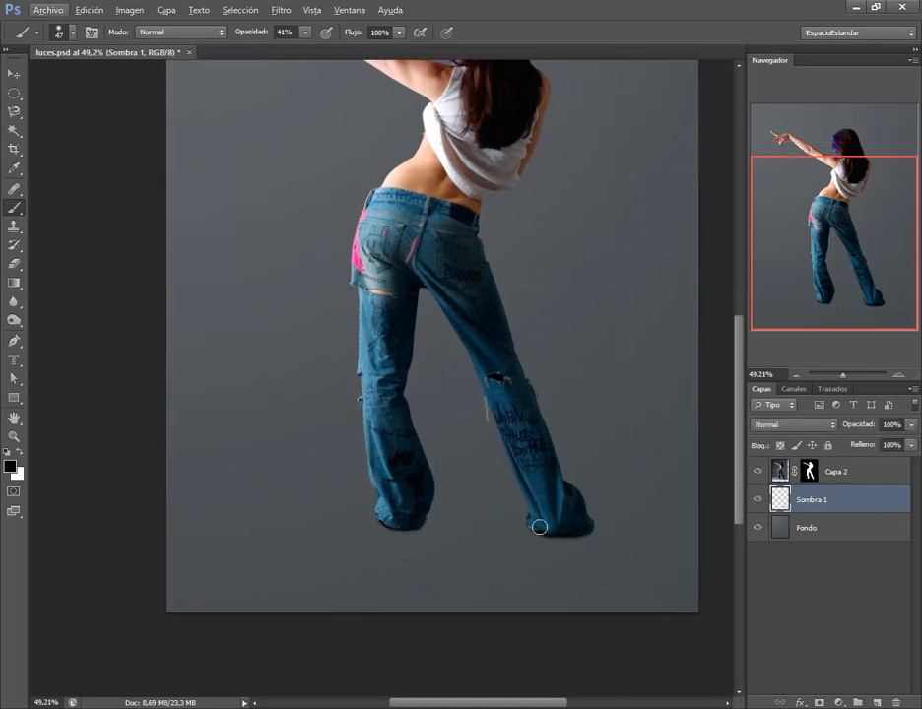
Consult the PDF guide's instruction for the larger shadow, and add a new layer above Sombra 1 in Photoshop.
{"action": "key", "text": "alt+Tab"}
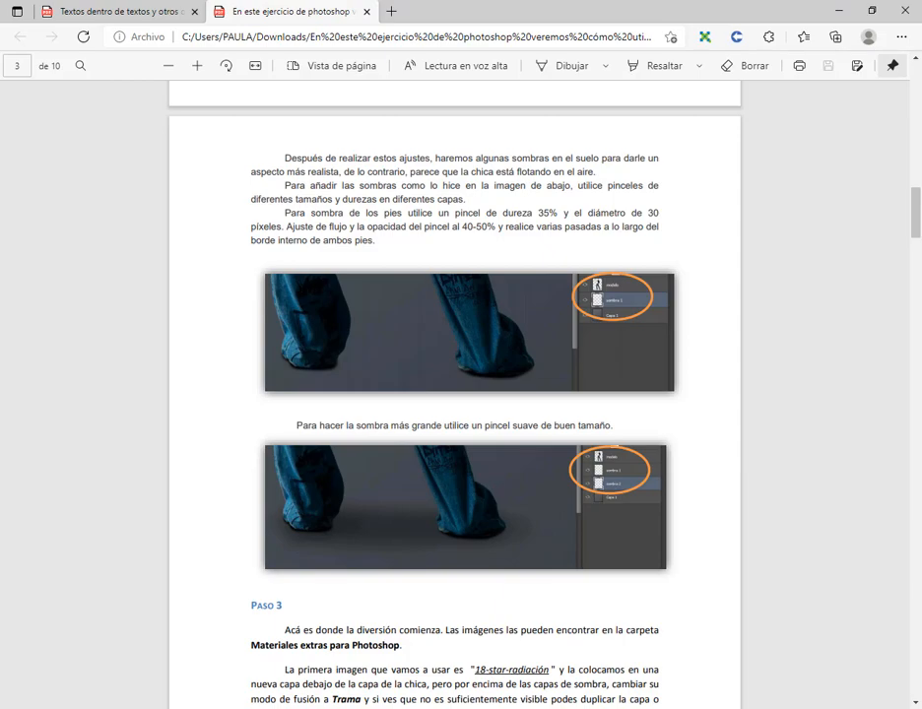
{"action": "mouse_move", "coordinate": [371, 708]}
{"action": "left_click", "coordinate": [372, 670]}
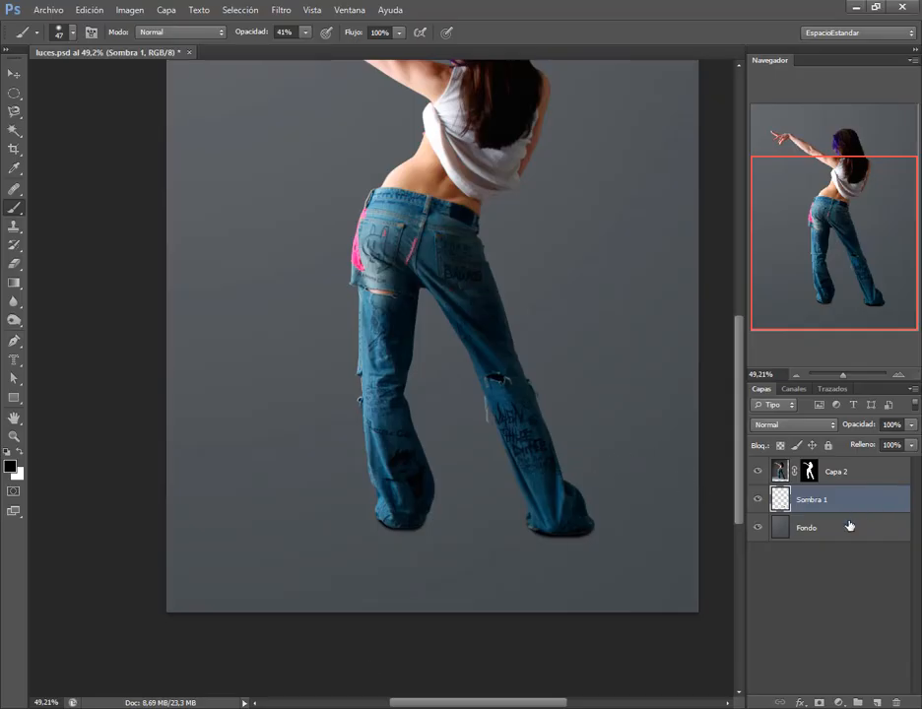
{"action": "left_click", "coordinate": [876, 702]}
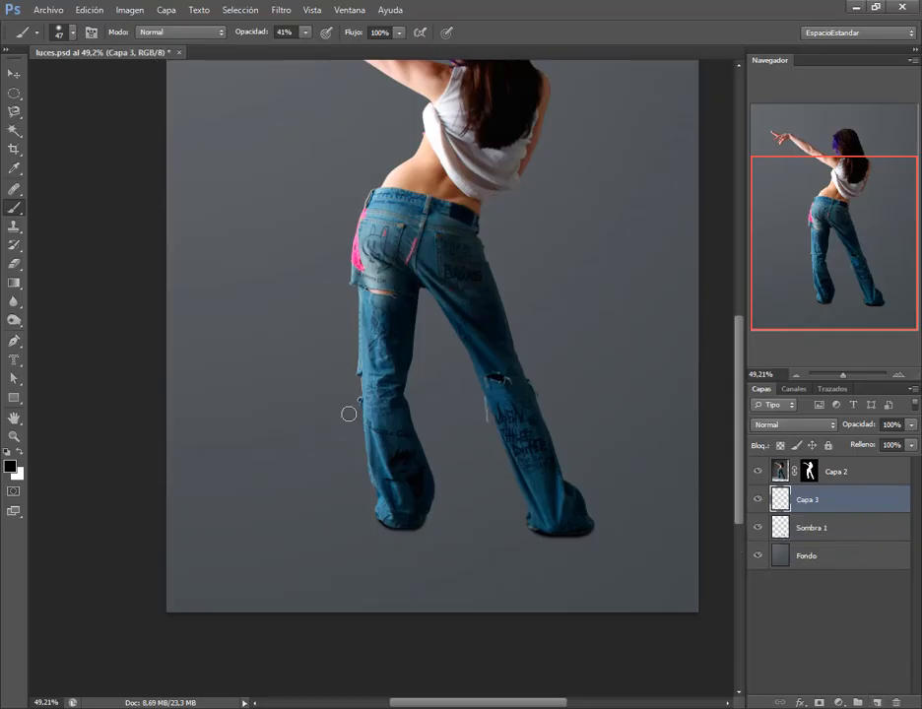
Try painting a broad soft shadow around both feet on Capa 3 with a 166 px brush, testing a layer opacity of 51%.
{"action": "right_click", "coordinate": [425, 405]}
{"action": "left_click", "coordinate": [492, 444]}
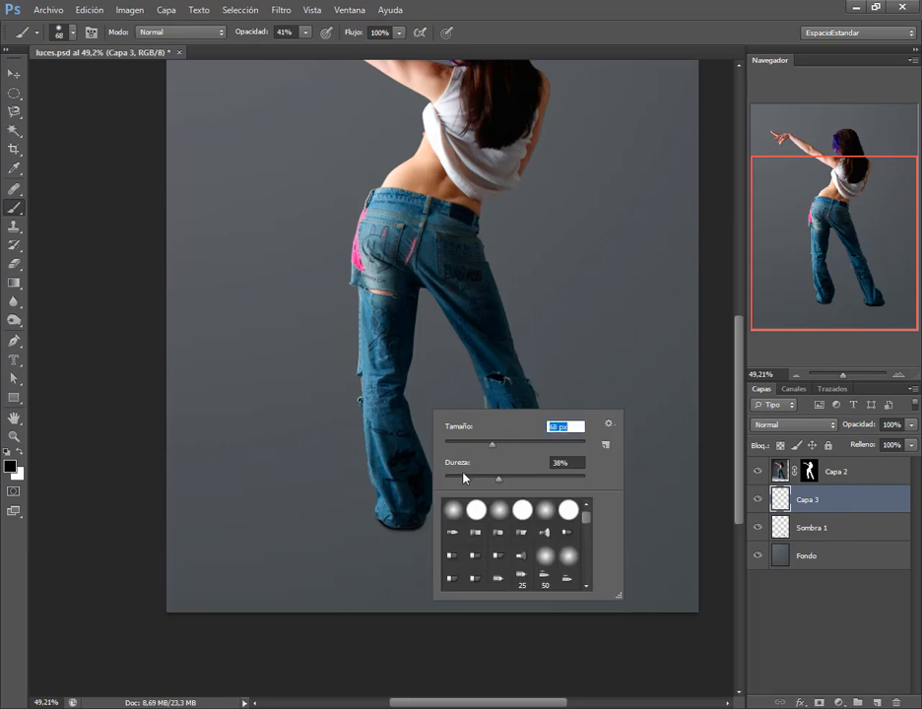
{"action": "mouse_move", "coordinate": [465, 478]}
{"action": "left_mouse_down"}
{"action": "mouse_move", "coordinate": [417, 479]}
{"action": "mouse_move", "coordinate": [477, 516]}
{"action": "mouse_move", "coordinate": [449, 508]}
{"action": "mouse_move", "coordinate": [408, 540]}
{"action": "mouse_move", "coordinate": [481, 558]}
{"action": "mouse_move", "coordinate": [553, 518]}
{"action": "mouse_move", "coordinate": [420, 506]}
{"action": "mouse_move", "coordinate": [453, 524]}
{"action": "mouse_move", "coordinate": [557, 522]}
{"action": "mouse_move", "coordinate": [505, 559]}
{"action": "mouse_move", "coordinate": [405, 569]}
{"action": "mouse_move", "coordinate": [414, 527]}
{"action": "mouse_move", "coordinate": [569, 520]}
{"action": "mouse_move", "coordinate": [504, 559]}
{"action": "mouse_move", "coordinate": [406, 565]}
{"action": "mouse_move", "coordinate": [586, 523]}
{"action": "mouse_move", "coordinate": [599, 556]}
{"action": "left_mouse_up"}
{"action": "key", "text": "Return"}
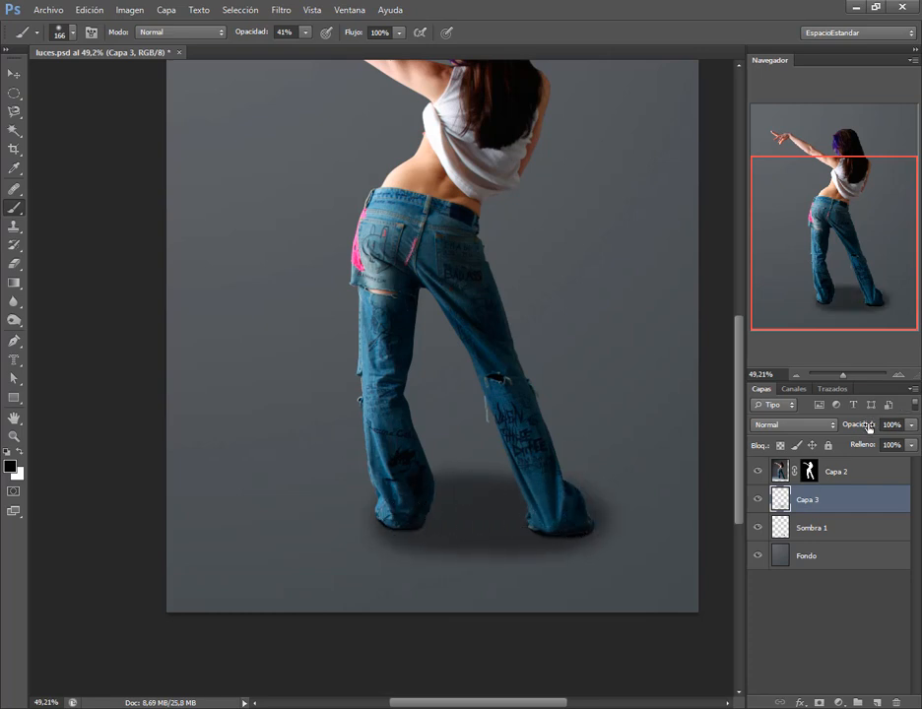
{"action": "left_click_drag", "start_coordinate": [869, 427], "coordinate": [847, 428]}
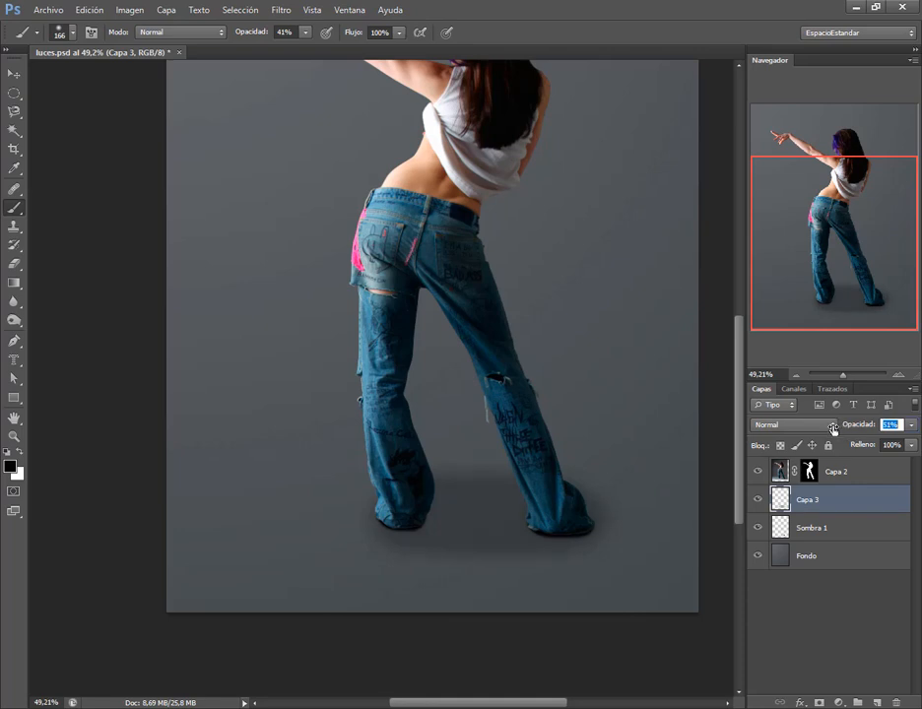
{"action": "key", "text": "ctrl+z"}
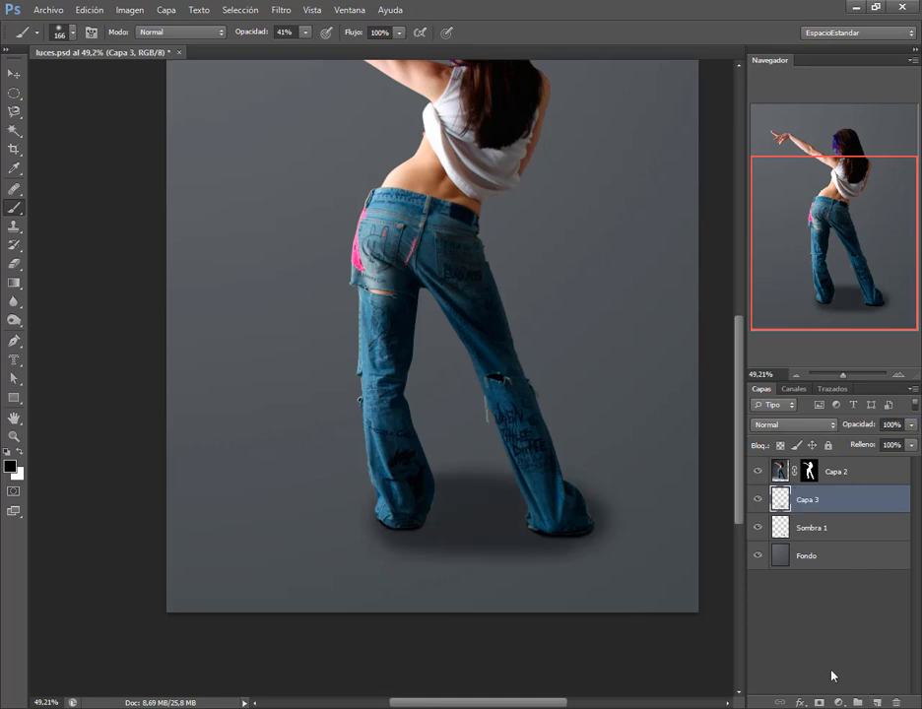
Erase the broad painted shadow from Capa 3 with the Eraser at 100% opacity.
{"action": "left_click", "coordinate": [14, 264]}
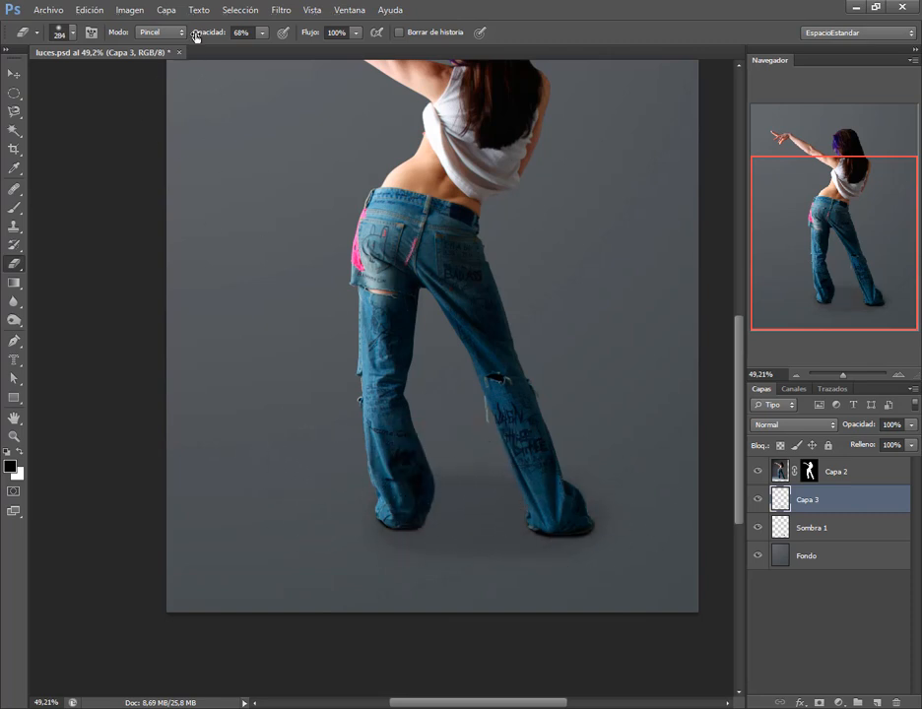
{"action": "left_click_drag", "start_coordinate": [209, 37], "coordinate": [242, 35]}
{"action": "left_click_drag", "start_coordinate": [627, 526], "coordinate": [383, 568]}
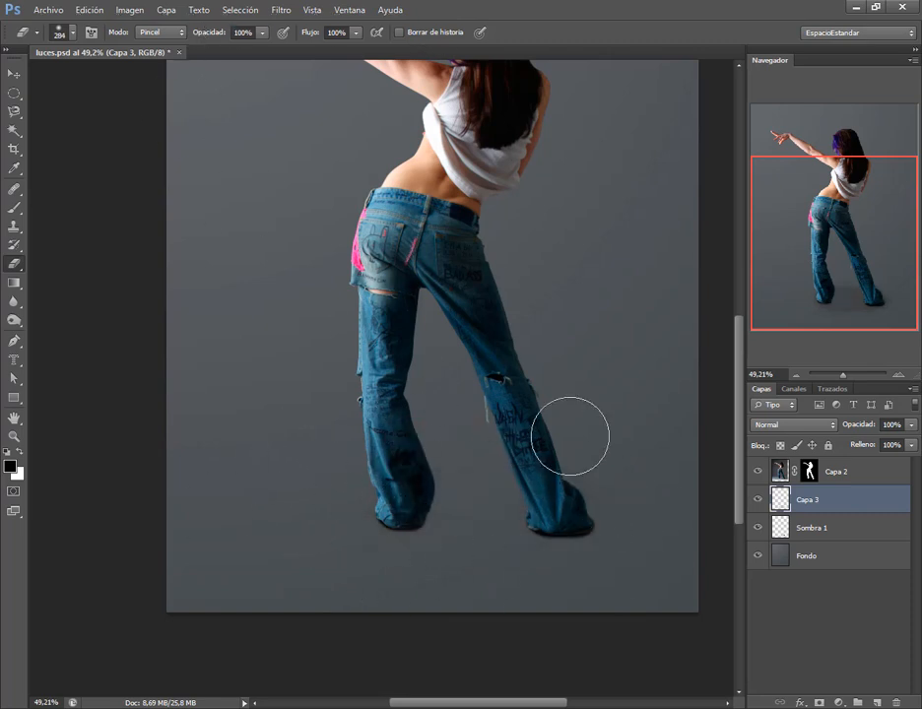
Draw a wide, flat elliptical selection on the floor around both feet and adjust its position.
{"action": "left_click", "coordinate": [14, 92]}
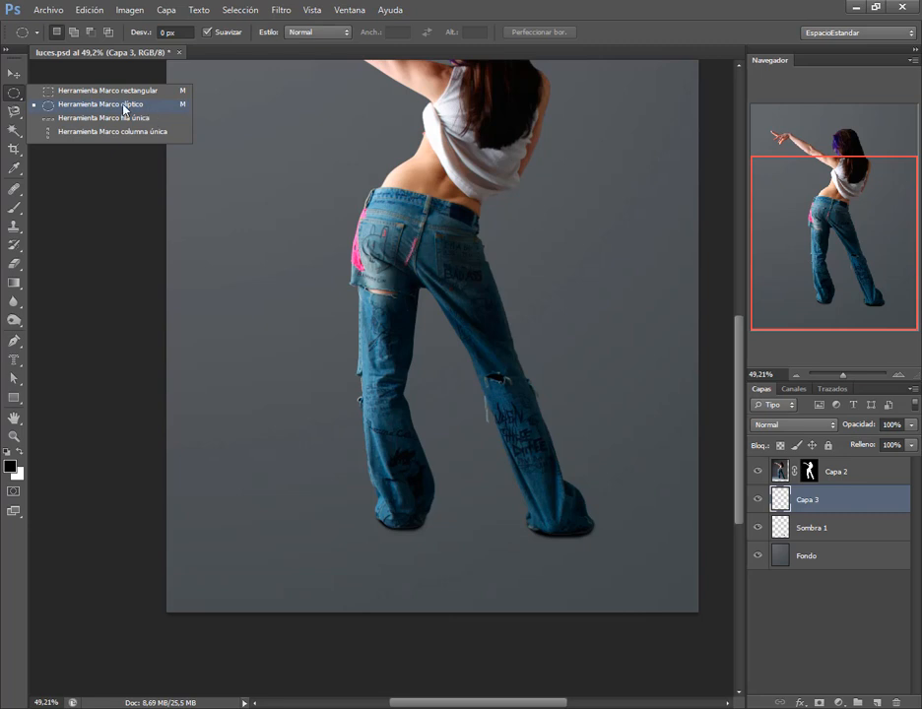
{"action": "left_click", "coordinate": [125, 105]}
{"action": "left_click_drag", "start_coordinate": [357, 479], "coordinate": [608, 540]}
{"action": "left_click_drag", "start_coordinate": [547, 513], "coordinate": [553, 518]}
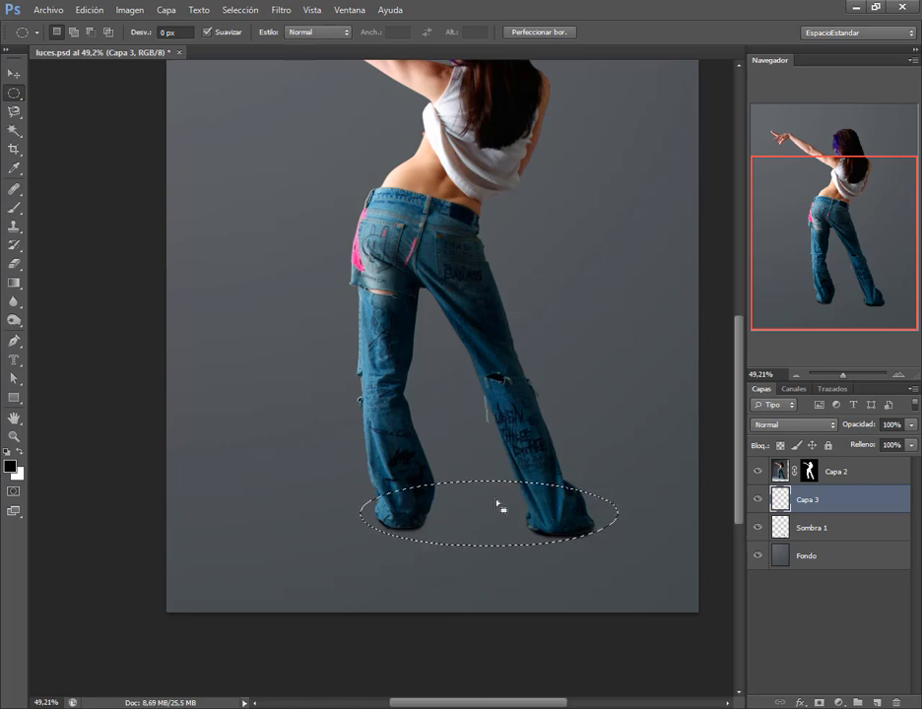
Feather the elliptical selection by 35.4 px with Refine Edge, keeping the output as a selection.
{"action": "left_click", "coordinate": [525, 32]}
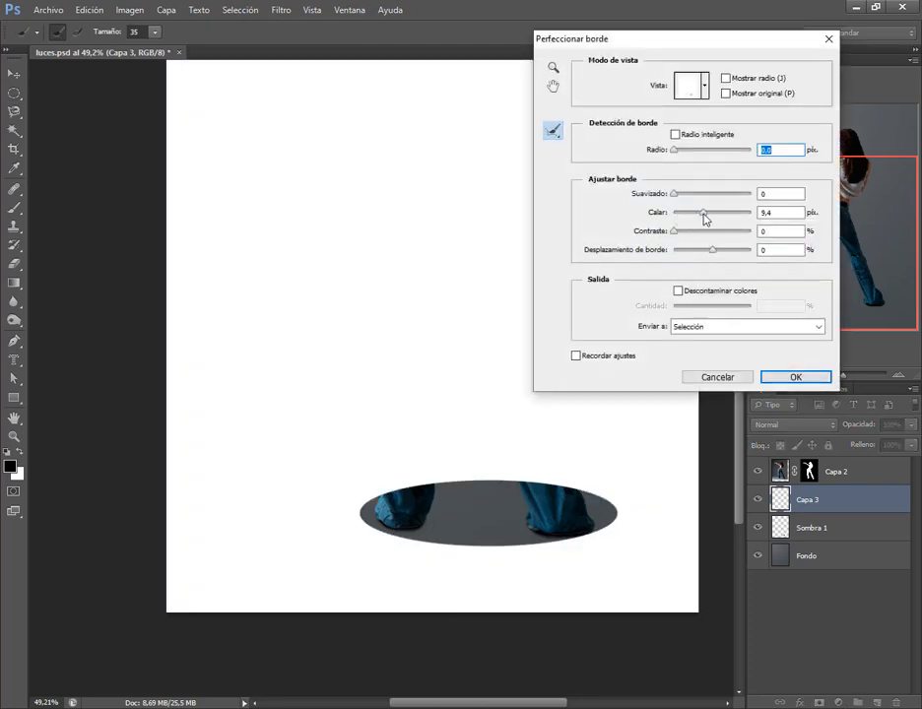
{"action": "left_click", "coordinate": [705, 218]}
{"action": "left_click_drag", "start_coordinate": [706, 219], "coordinate": [714, 219]}
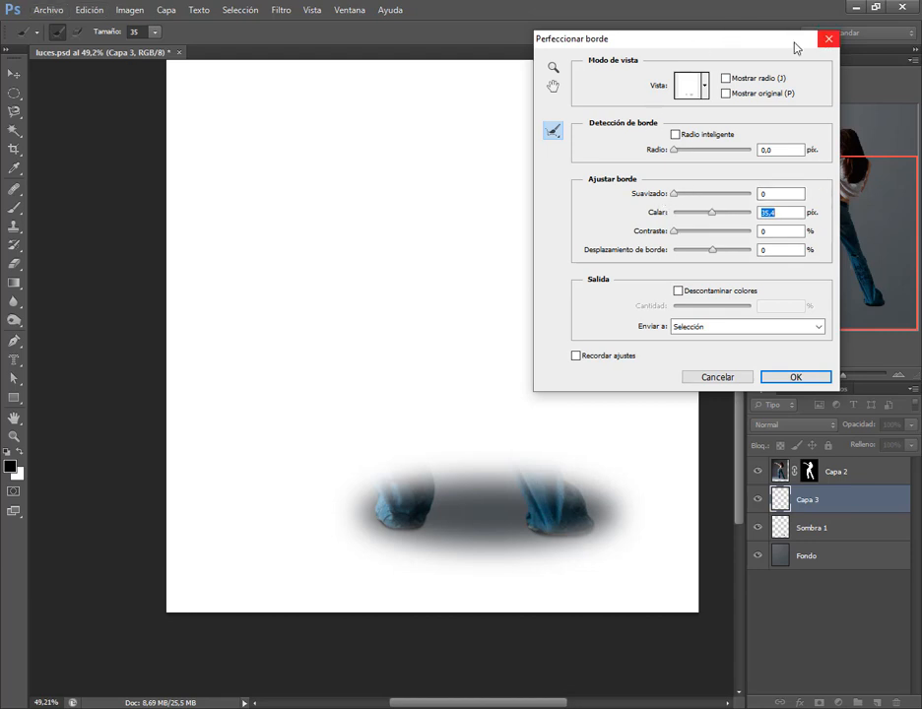
{"action": "left_click_drag", "start_coordinate": [685, 48], "coordinate": [674, 76]}
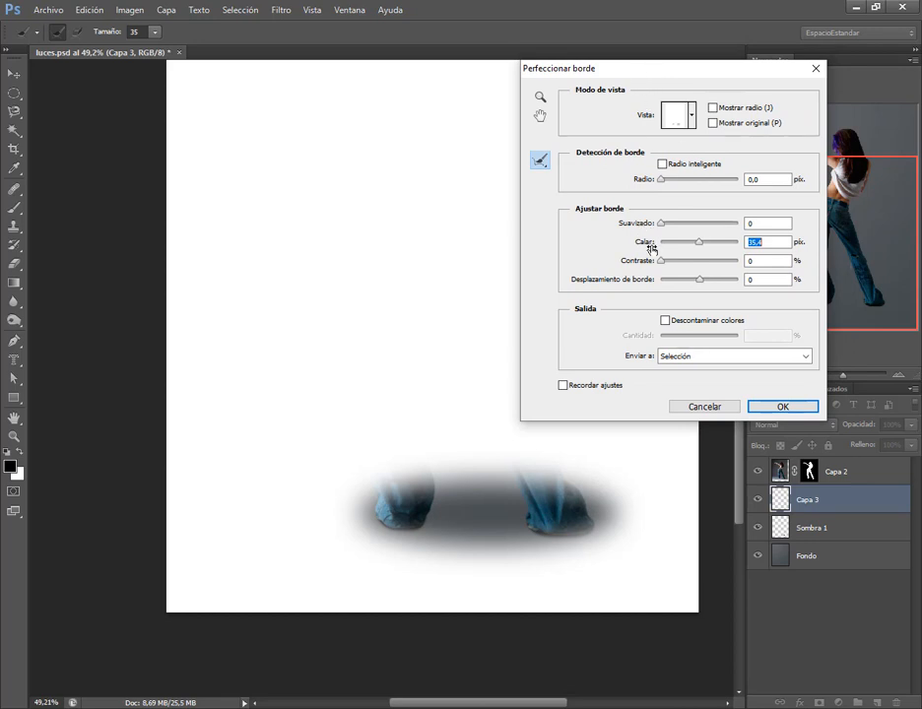
{"action": "left_click", "coordinate": [783, 406]}
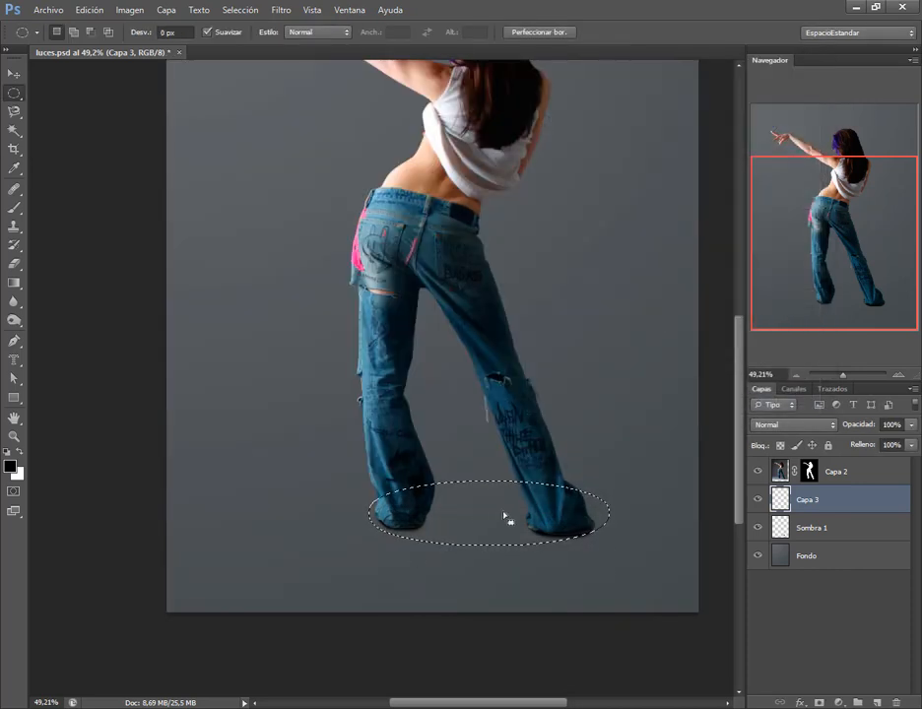
{"action": "left_click", "coordinate": [539, 32]}
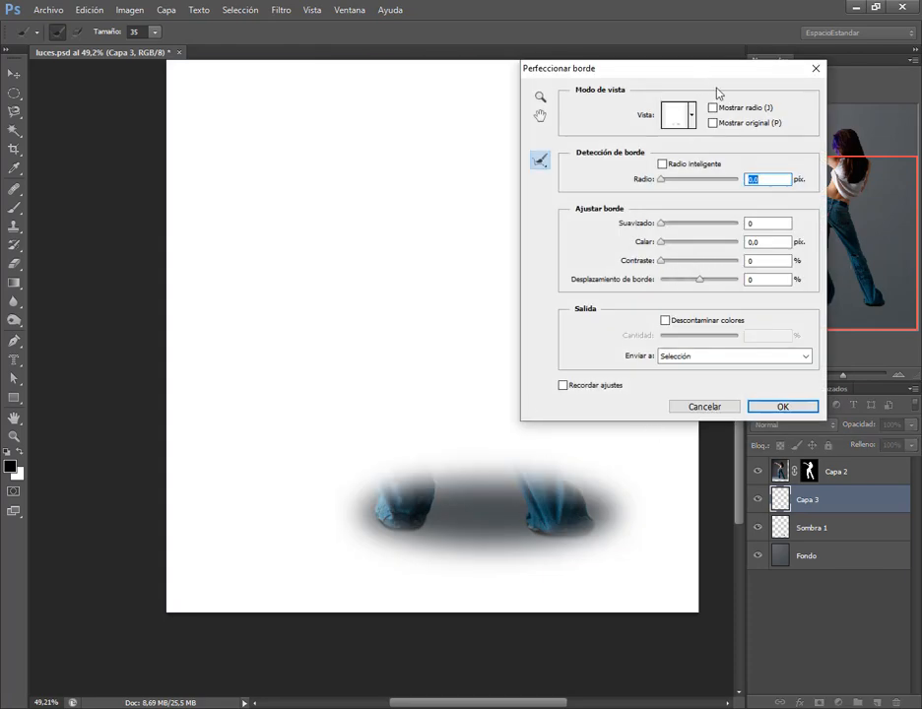
{"action": "left_click", "coordinate": [815, 68]}
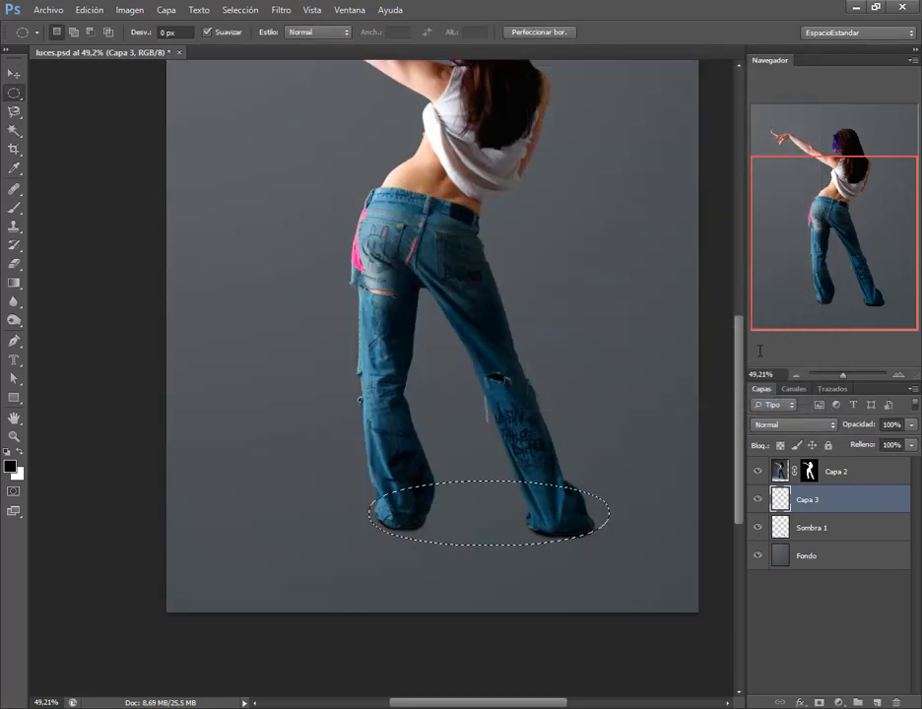
Fill the feathered elliptical selection on Capa 3 with black in Normal mode at 100% opacity and deselect it.
{"action": "left_click", "coordinate": [91, 9]}
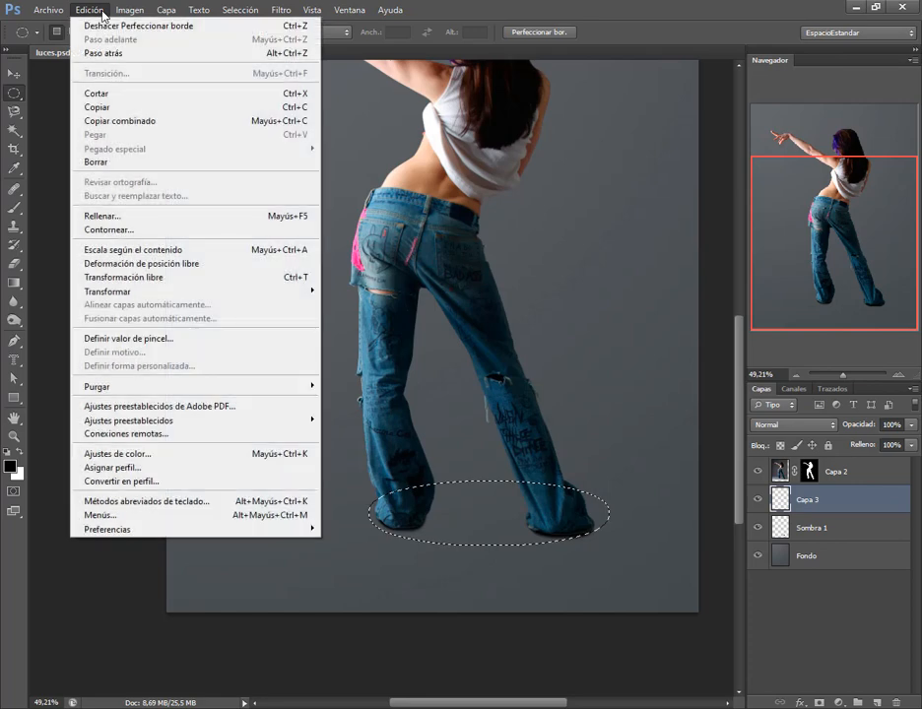
{"action": "left_click", "coordinate": [126, 217]}
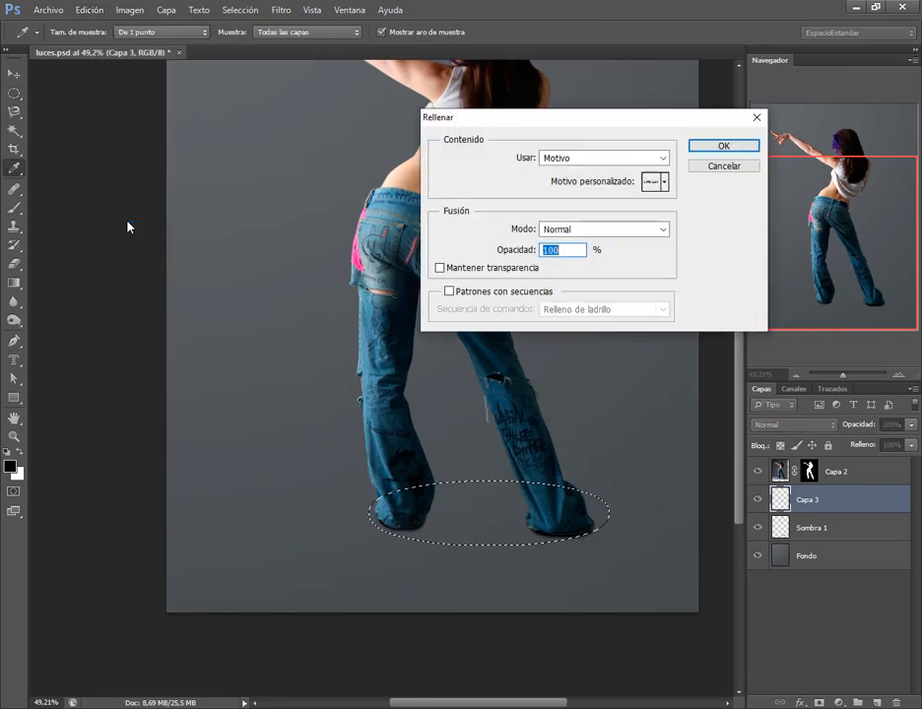
{"action": "left_click", "coordinate": [598, 165]}
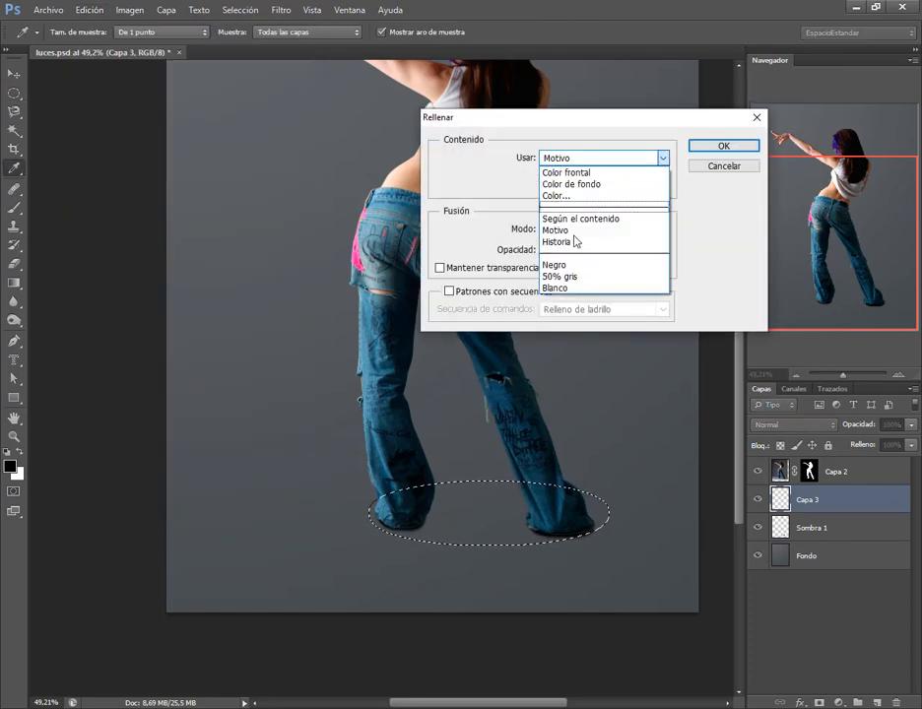
{"action": "left_click", "coordinate": [548, 268]}
{"action": "left_click", "coordinate": [709, 149]}
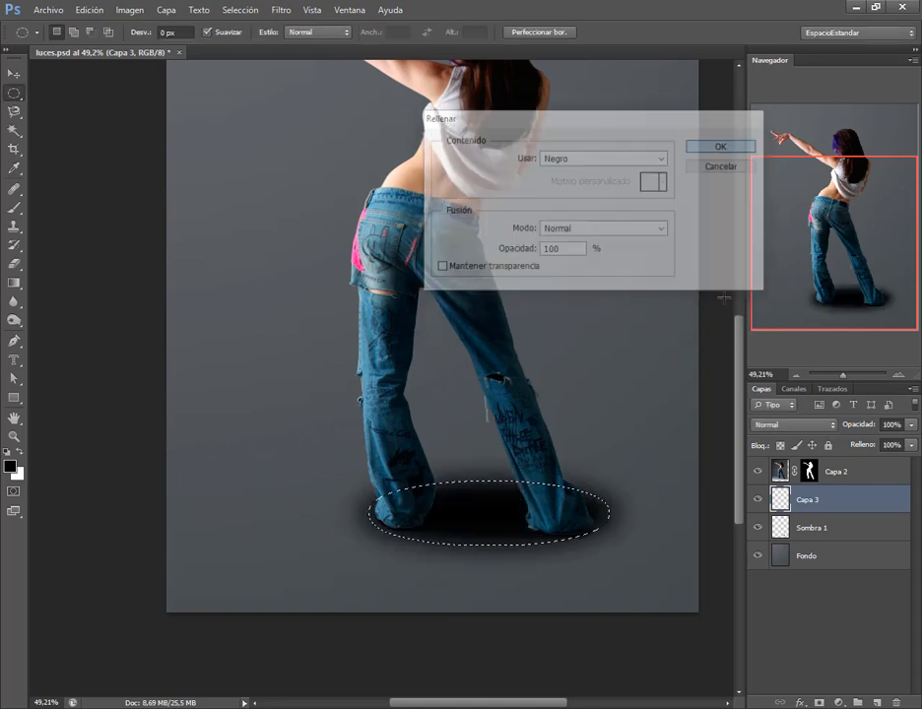
{"action": "key", "text": "ctrl+d"}
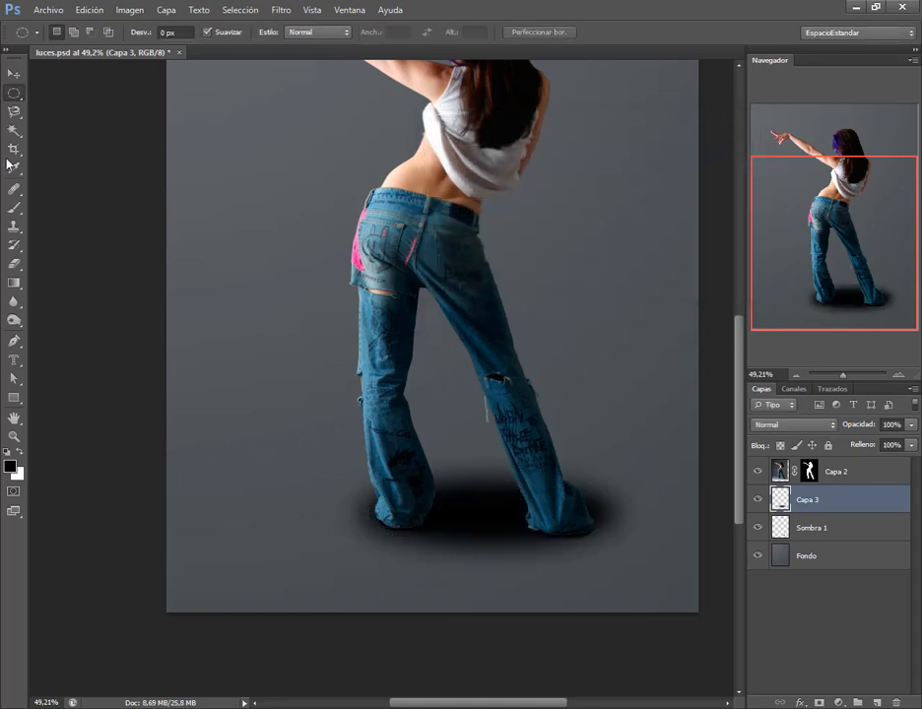
Lower Capa 3's opacity to 31% and shift the shadow slightly beneath the feet.
{"action": "left_click", "coordinate": [14, 73]}
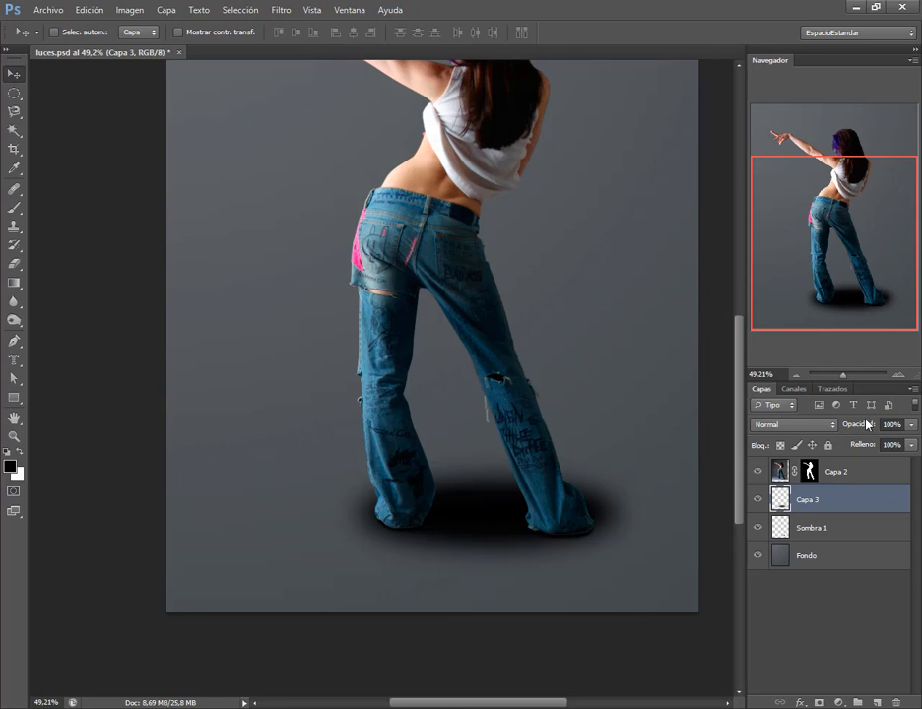
{"action": "left_click_drag", "start_coordinate": [862, 426], "coordinate": [820, 430]}
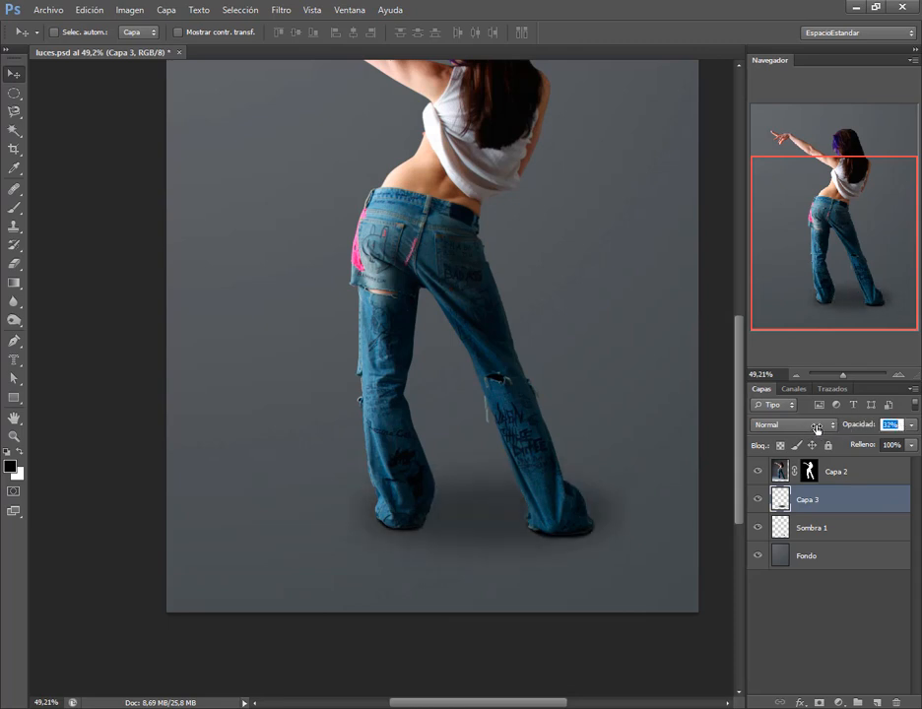
{"action": "mouse_move", "coordinate": [514, 514]}
{"action": "left_mouse_down"}
{"action": "mouse_move", "coordinate": [519, 521]}
{"action": "mouse_move", "coordinate": [498, 507]}
{"action": "mouse_move", "coordinate": [505, 512]}
{"action": "left_mouse_up"}
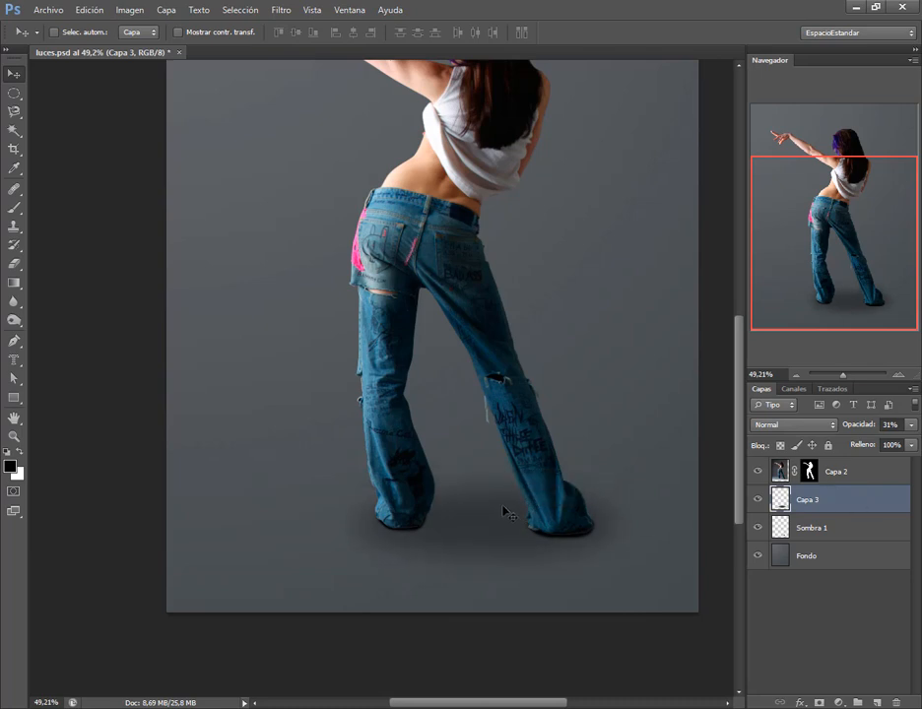
Free-transform the Capa 3 shadow, flattening it to about 80% of its height and tilting it slightly clockwise to follow the feet.
{"action": "key", "text": "ctrl+t"}
{"action": "left_click_drag", "start_coordinate": [488, 458], "coordinate": [487, 484]}
{"action": "left_click_drag", "start_coordinate": [506, 550], "coordinate": [506, 535]}
{"action": "left_click_drag", "start_coordinate": [702, 527], "coordinate": [684, 543]}
{"action": "left_click_drag", "start_coordinate": [585, 550], "coordinate": [587, 556]}
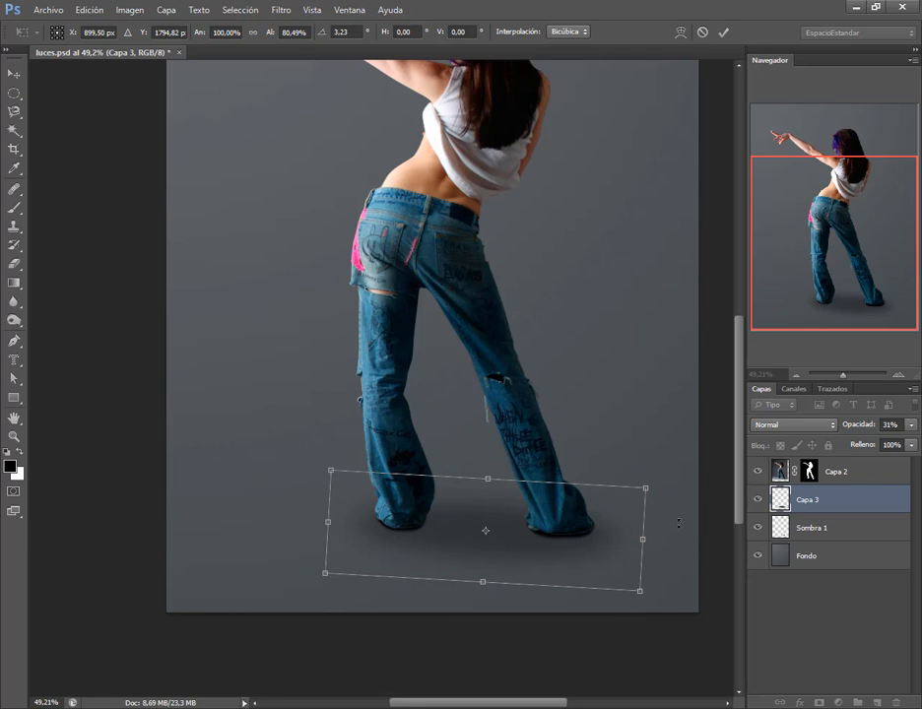
{"action": "left_click_drag", "start_coordinate": [678, 523], "coordinate": [677, 513]}
{"action": "key", "text": "Return"}
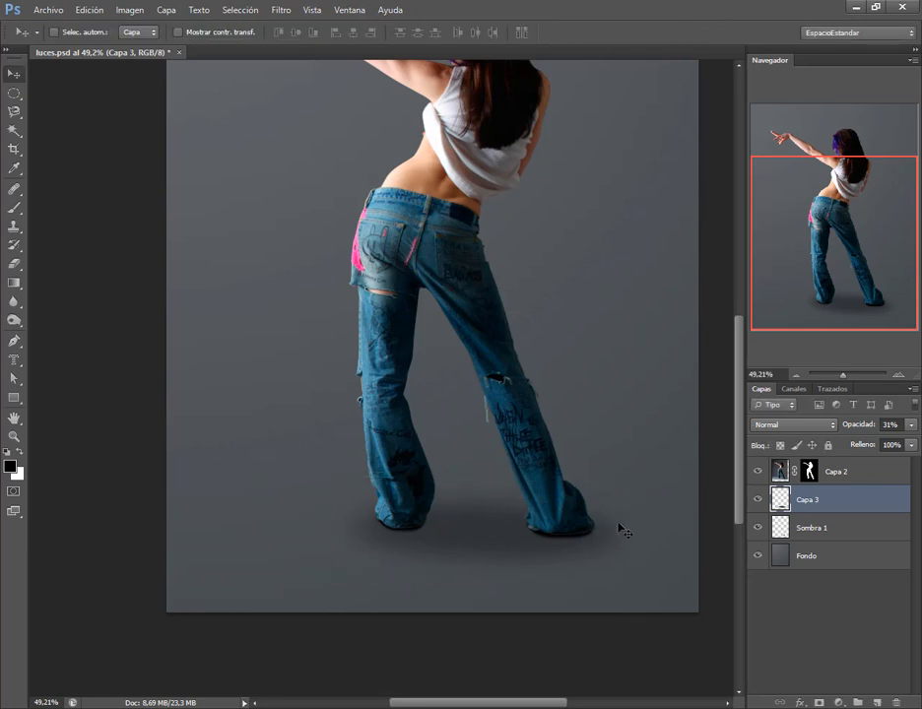
{"action": "scroll", "coordinate": [592, 519], "scroll_direction": "down", "scroll_amount": 3}
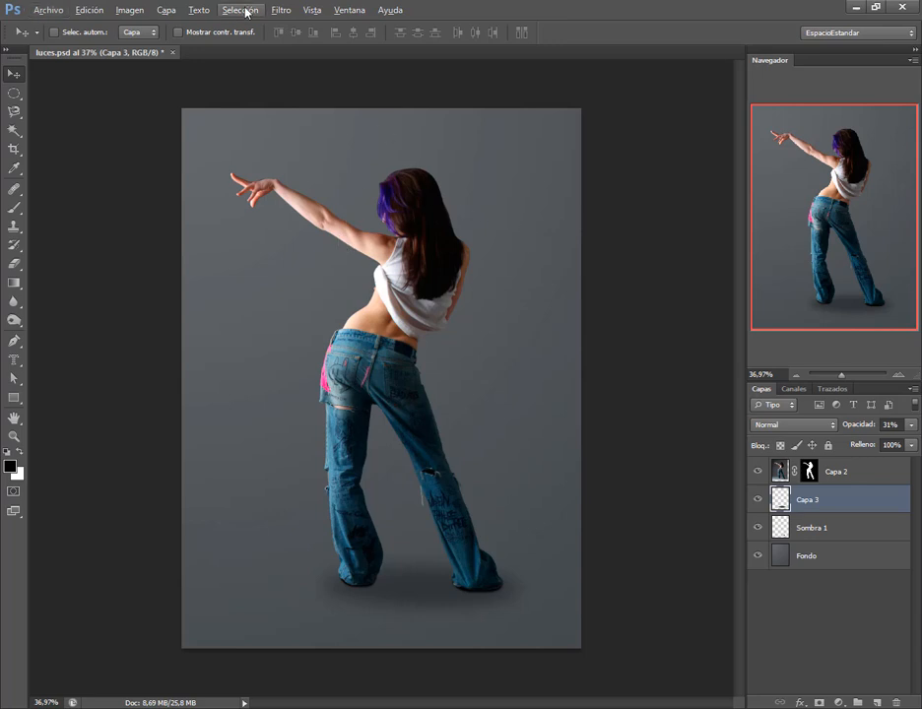
{"action": "left_click", "coordinate": [275, 11]}
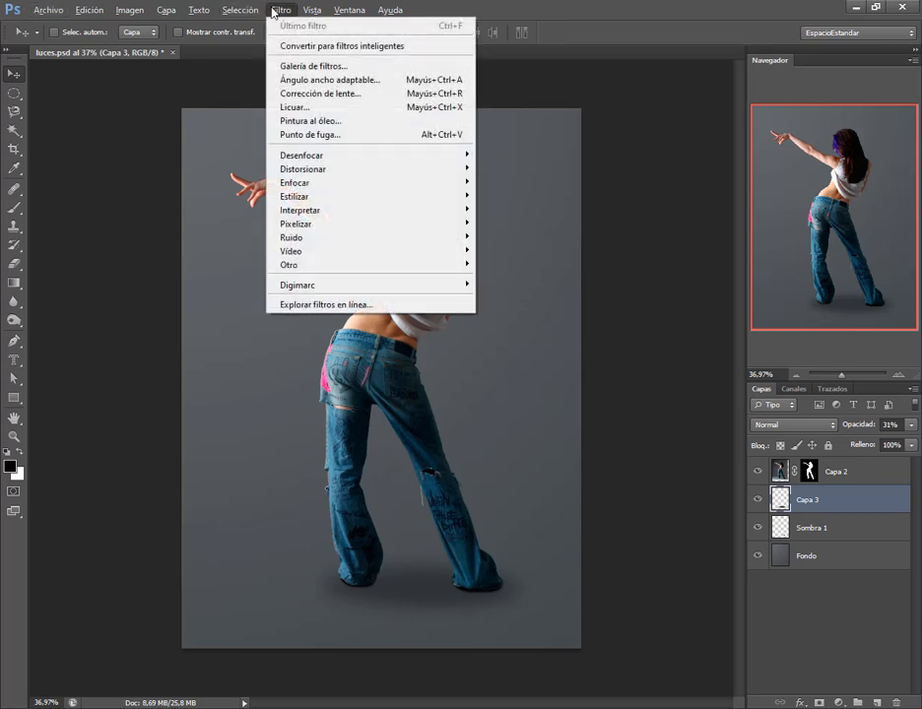
{"action": "mouse_move", "coordinate": [333, 158]}
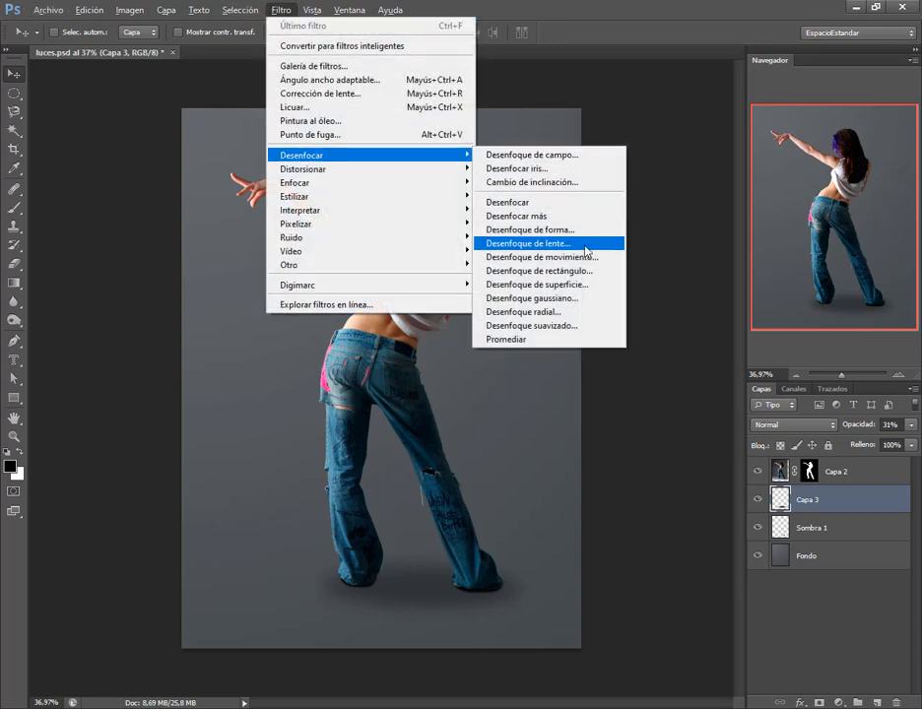
{"action": "left_click", "coordinate": [582, 298]}
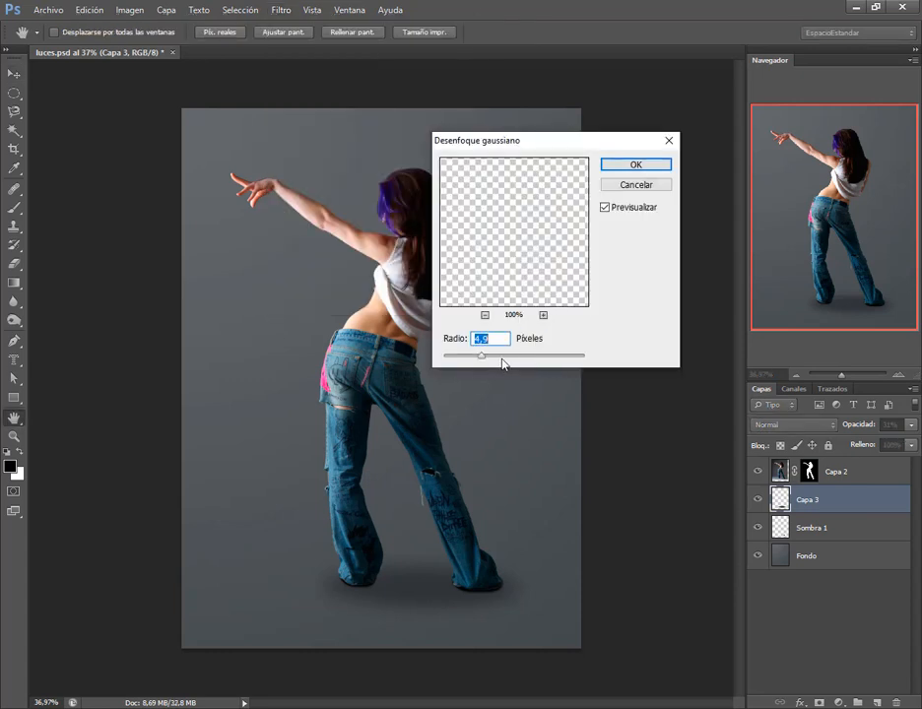
{"action": "left_click_drag", "start_coordinate": [503, 363], "coordinate": [528, 360]}
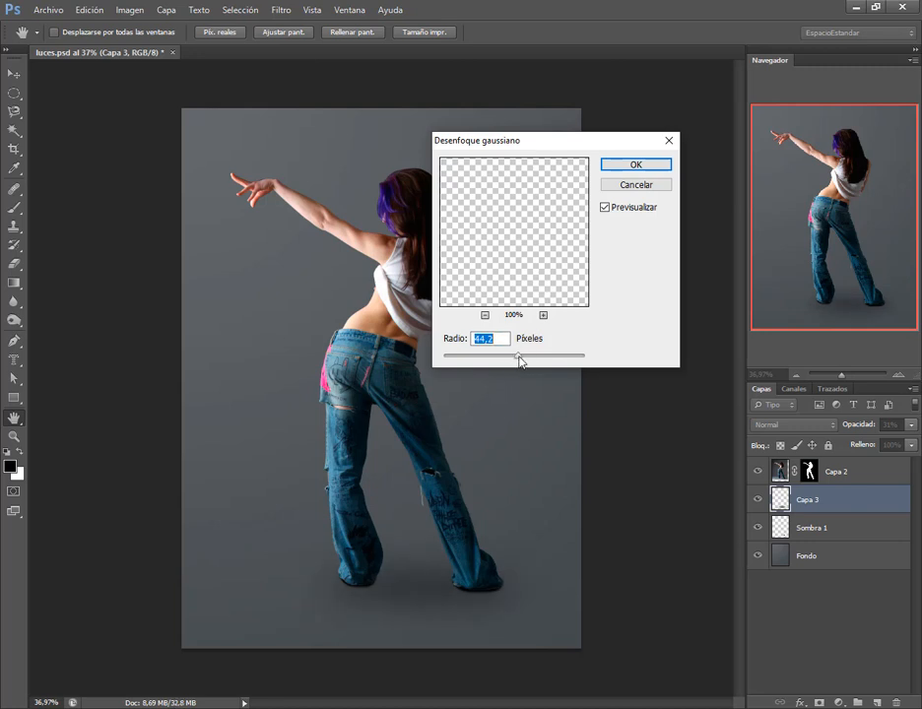
{"action": "mouse_move", "coordinate": [520, 361]}
{"action": "left_mouse_down"}
{"action": "mouse_move", "coordinate": [443, 360]}
{"action": "mouse_move", "coordinate": [522, 361]}
{"action": "left_mouse_up"}
{"action": "left_click", "coordinate": [654, 187]}
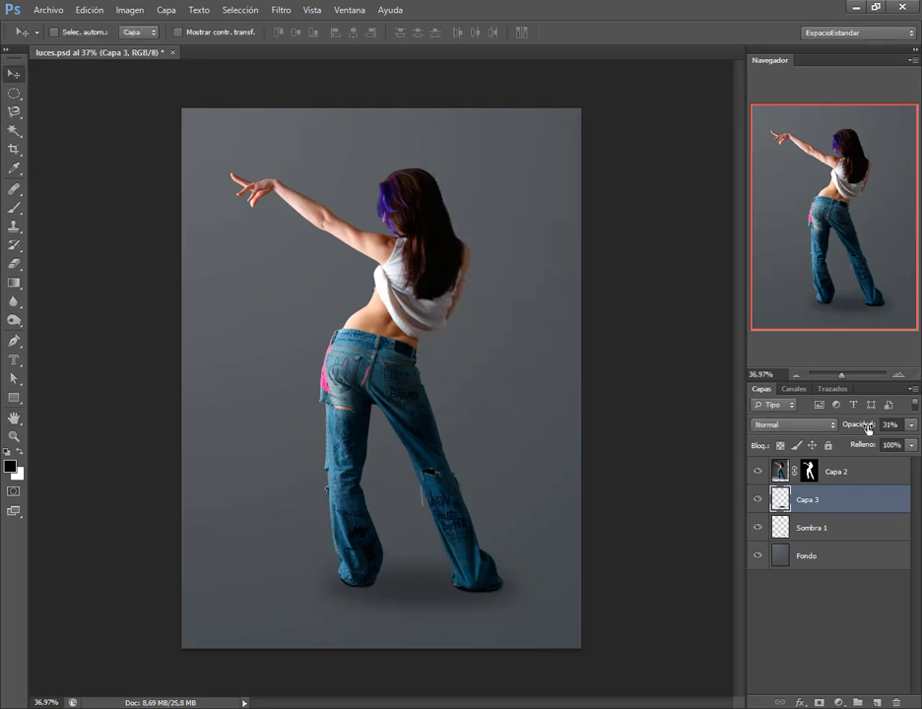
Set Capa 3's opacity to 32% and compare the shadow with the reference image in the PDF exercise.
{"action": "left_click_drag", "start_coordinate": [867, 427], "coordinate": [862, 426]}
{"action": "key", "text": "alt+Tab"}
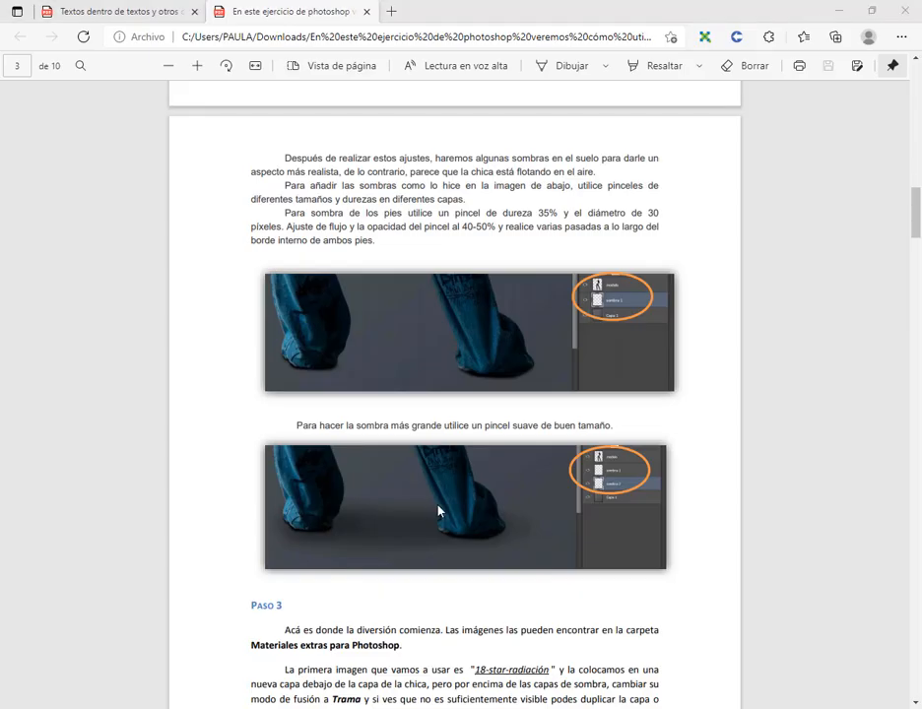
{"action": "key", "text": "alt+Tab"}
Add a layer mask to Capa 3 and fade the shadow's outer edges on it with a 284 px Eraser at 100% opacity.
{"action": "scroll", "coordinate": [476, 635], "scroll_direction": "up", "scroll_amount": 2}
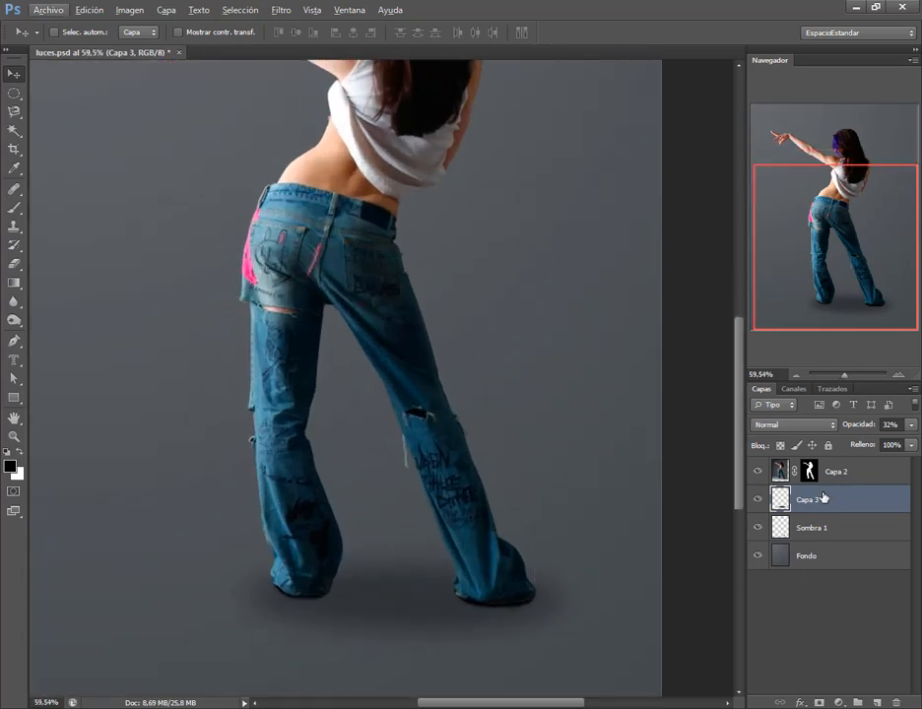
{"action": "left_click", "coordinate": [818, 702]}
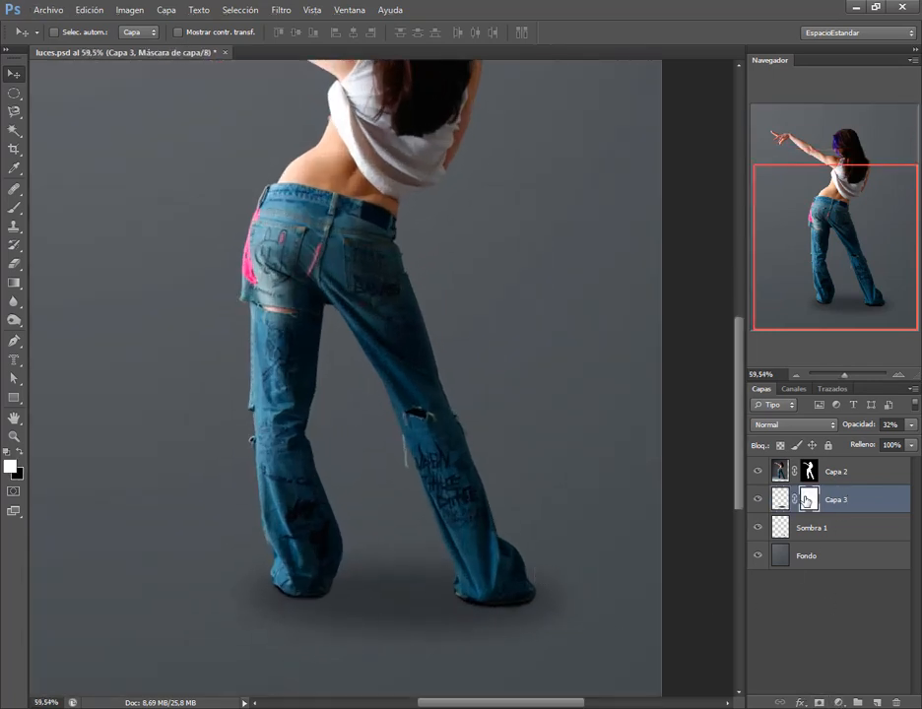
{"action": "left_click", "coordinate": [14, 264]}
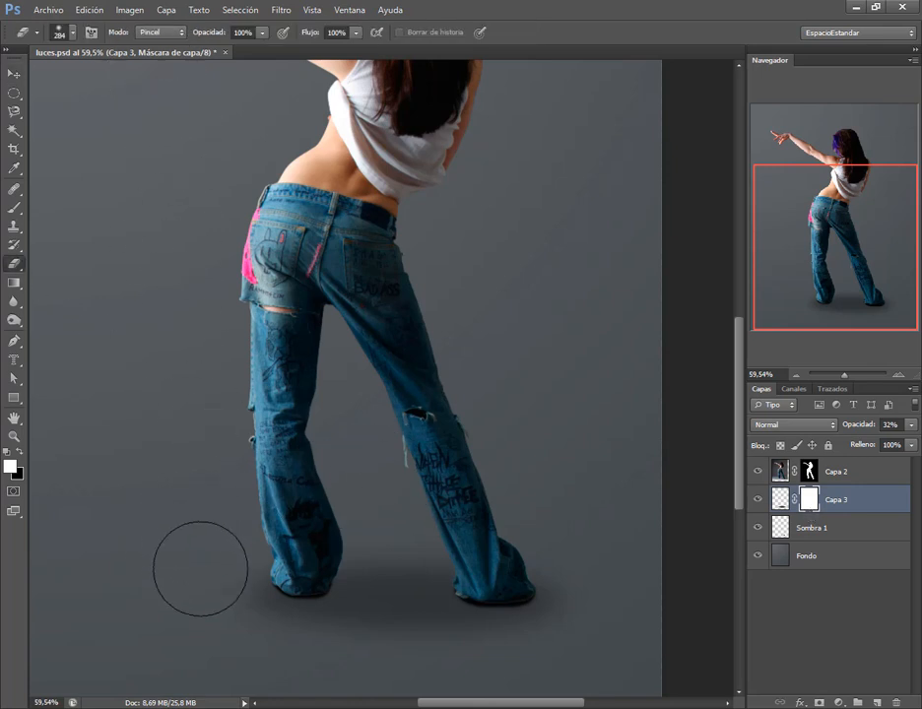
{"action": "mouse_move", "coordinate": [203, 616]}
{"action": "left_mouse_down"}
{"action": "mouse_move", "coordinate": [195, 600]}
{"action": "mouse_move", "coordinate": [202, 626]}
{"action": "mouse_move", "coordinate": [187, 557]}
{"action": "mouse_move", "coordinate": [213, 633]}
{"action": "left_mouse_up"}
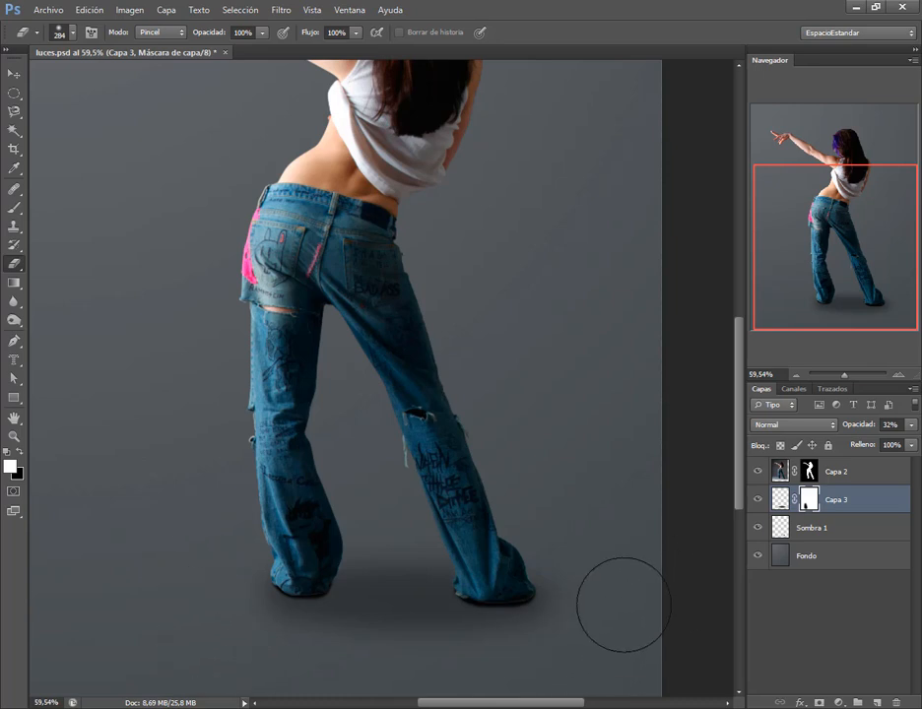
{"action": "left_click_drag", "start_coordinate": [622, 610], "coordinate": [637, 526]}
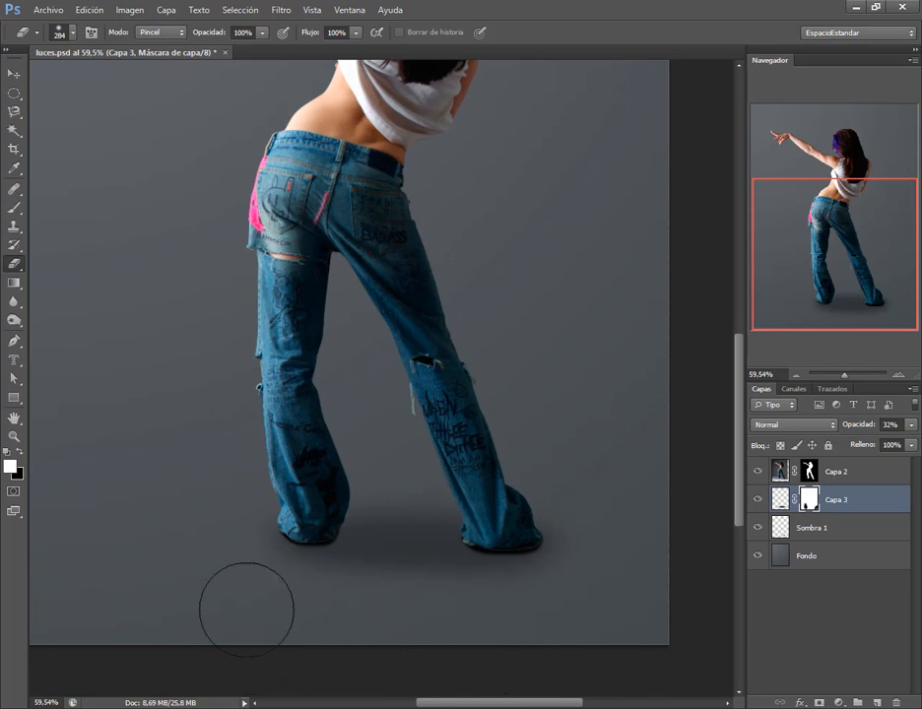
{"action": "key", "text": "ctrl+0"}
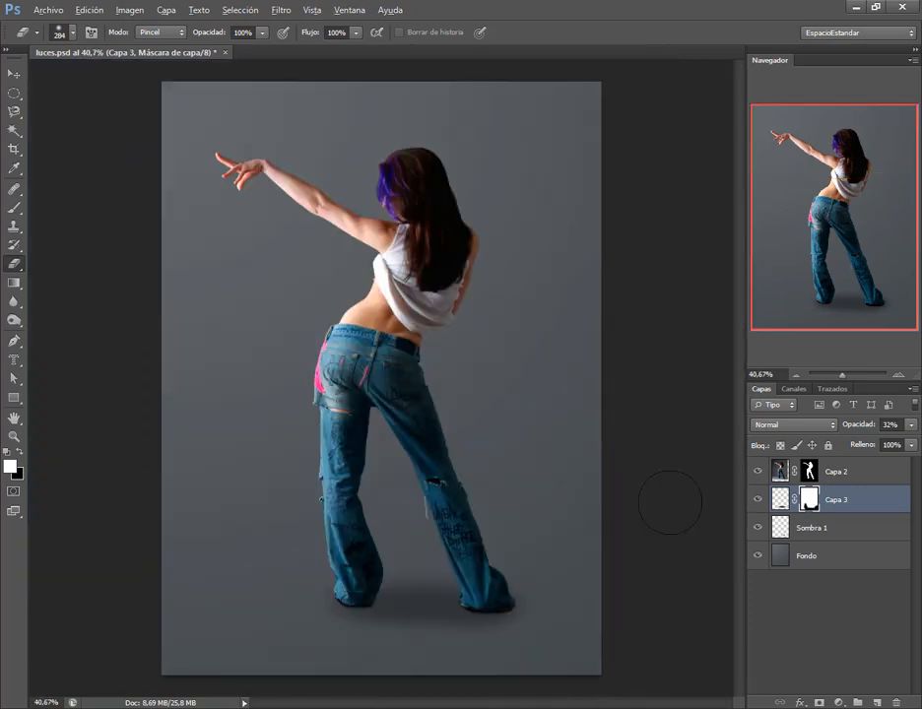
{"action": "left_click", "coordinate": [16, 72]}
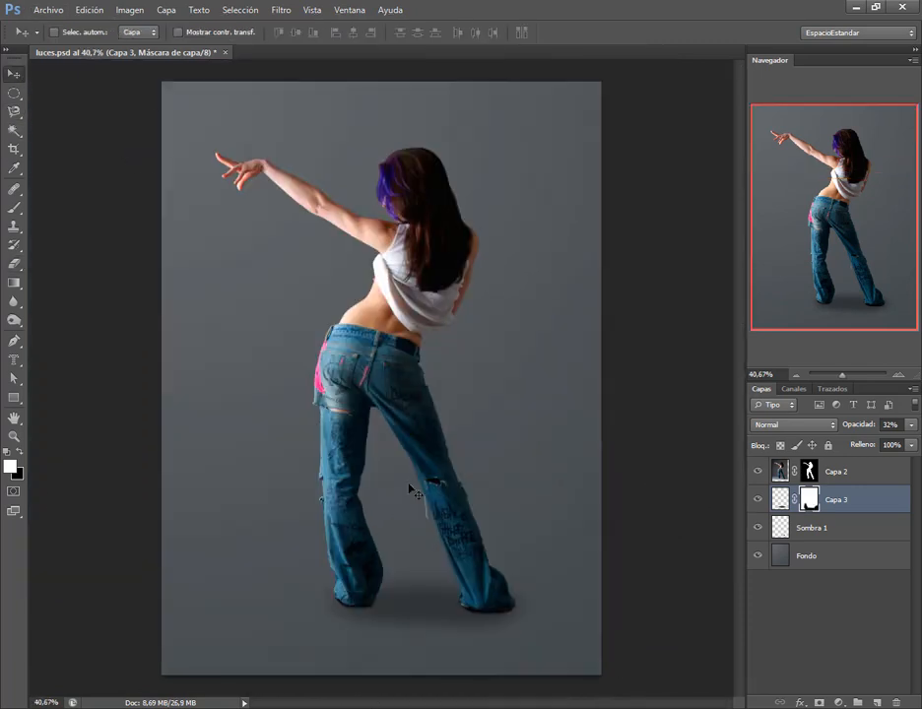
Switch to the Meet call to check its chat messages and look ahead in the PDF exercise.
{"action": "left_click", "coordinate": [197, 707]}
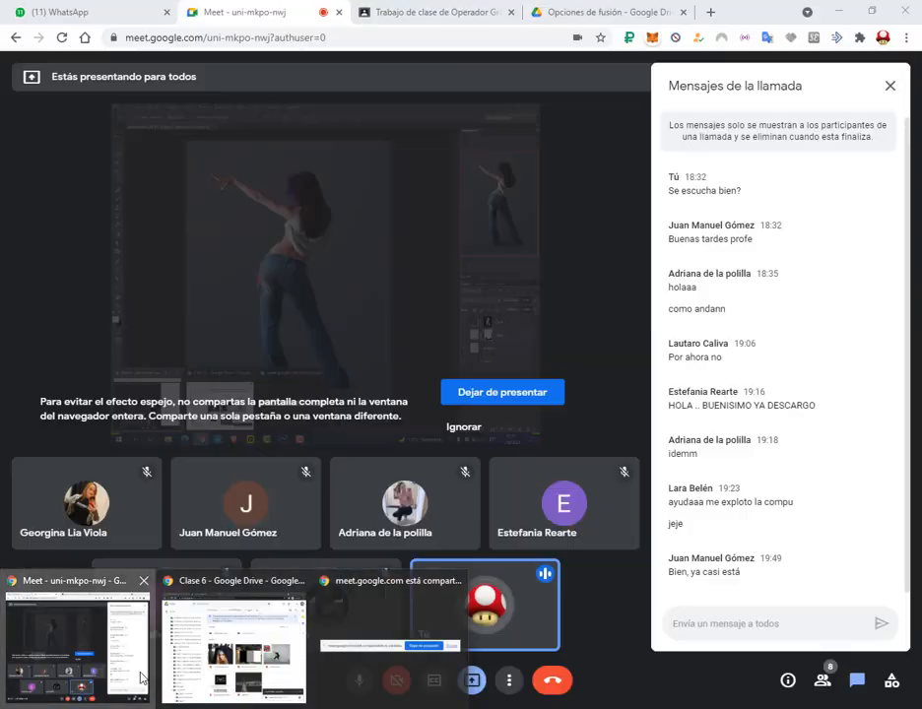
{"action": "left_click", "coordinate": [136, 675]}
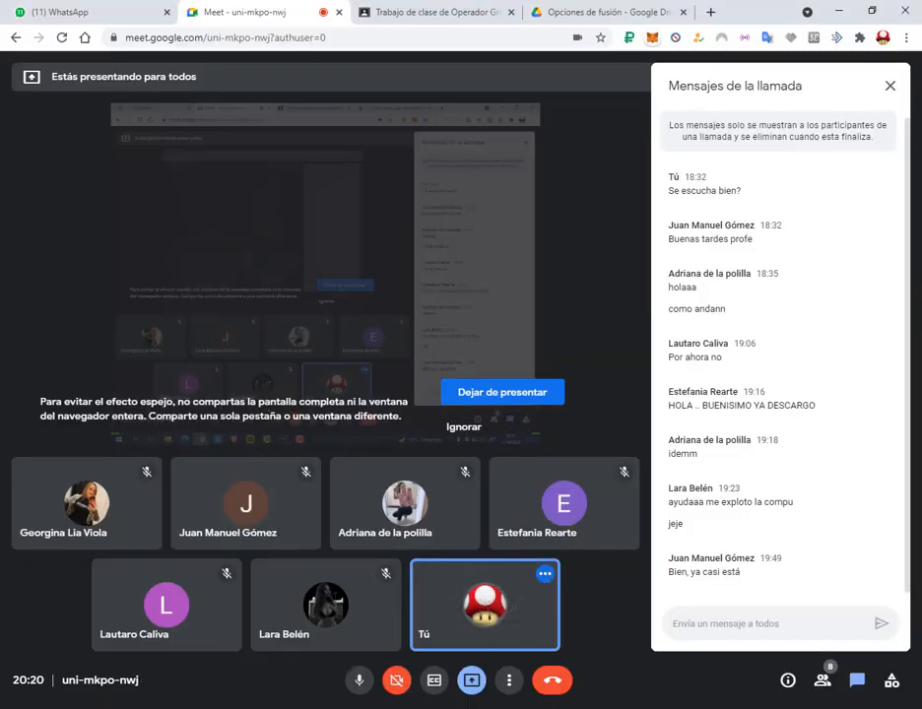
{"action": "left_click", "coordinate": [158, 707]}
{"action": "scroll", "coordinate": [480, 344], "scroll_direction": "down", "scroll_amount": 10}
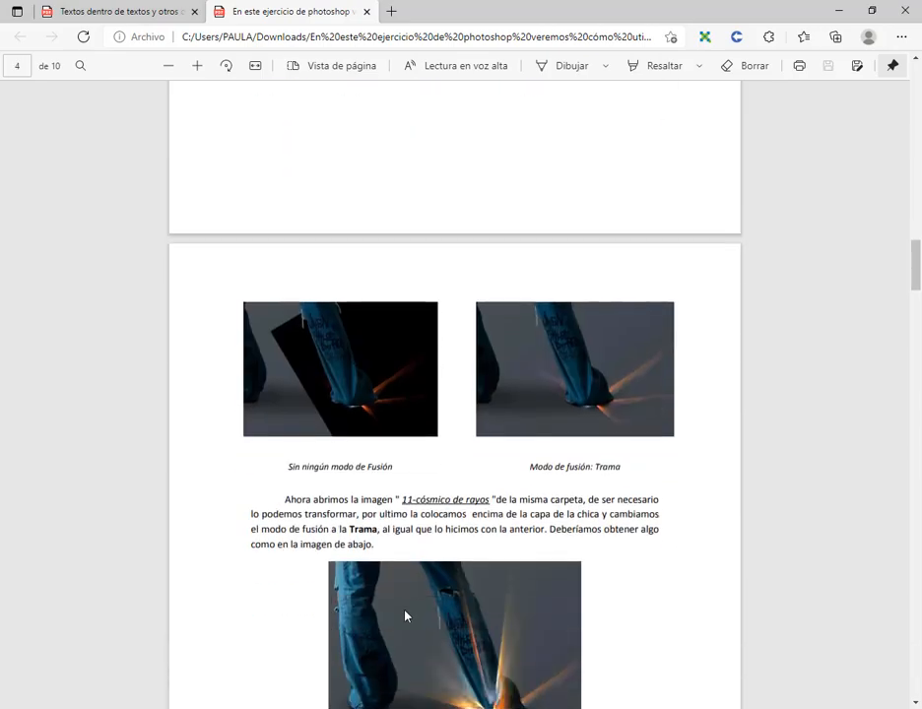
Switch back to Photoshop and save luces.psd.
{"action": "key", "text": "alt+Tab"}
{"action": "left_click", "coordinate": [48, 10]}
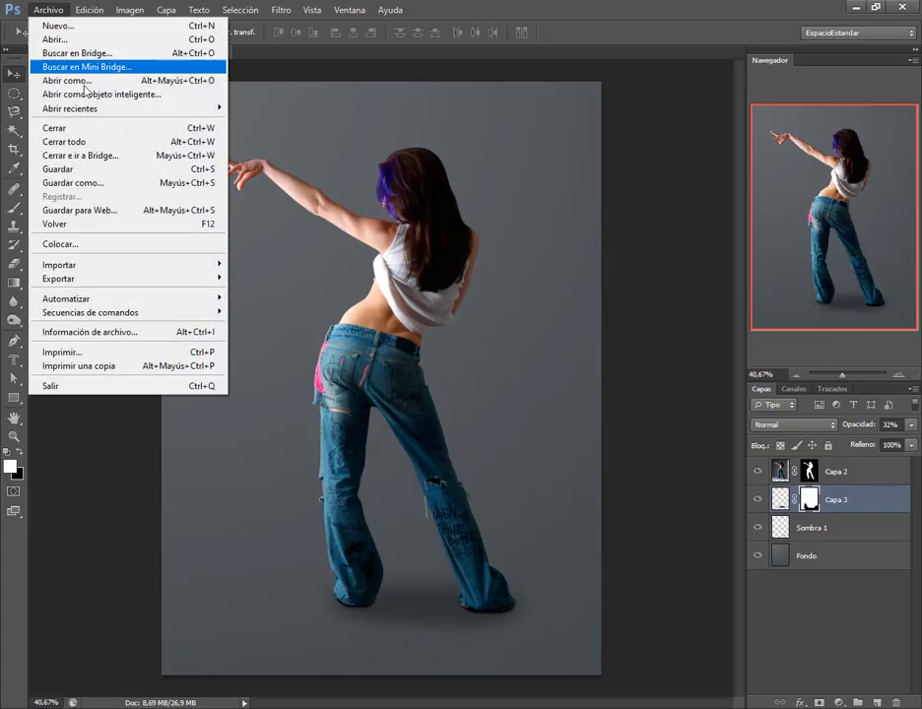
{"action": "left_click", "coordinate": [61, 169]}
Read Paso 3 in the PDF exercise for the materials folder, the first image to place, its layer order and its blend mode.
{"action": "key", "text": "alt+Tab"}
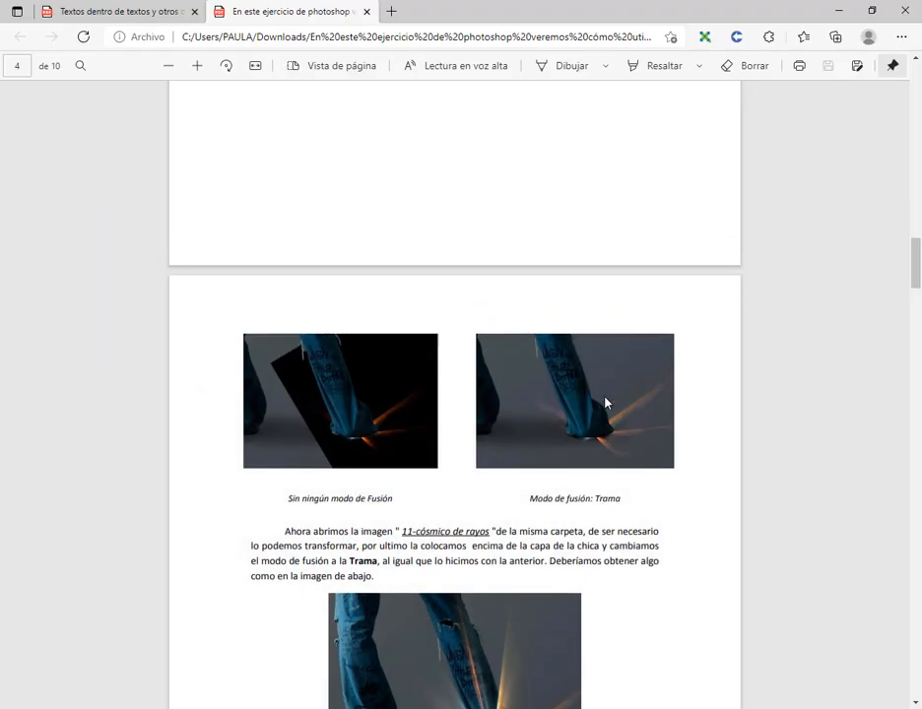
{"action": "scroll", "coordinate": [605, 402], "scroll_direction": "up", "scroll_amount": 3}
{"action": "scroll", "coordinate": [411, 315], "scroll_direction": "up", "scroll_amount": 4}
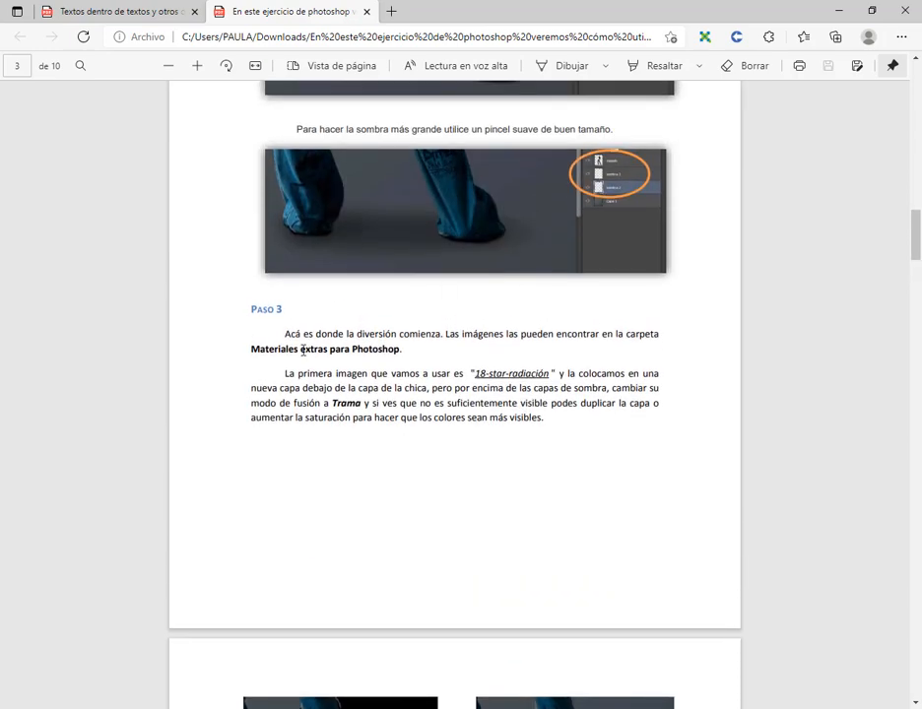
{"action": "scroll", "coordinate": [596, 315], "scroll_direction": "down", "scroll_amount": 4}
{"action": "left_click_drag", "start_coordinate": [264, 154], "coordinate": [328, 155]}
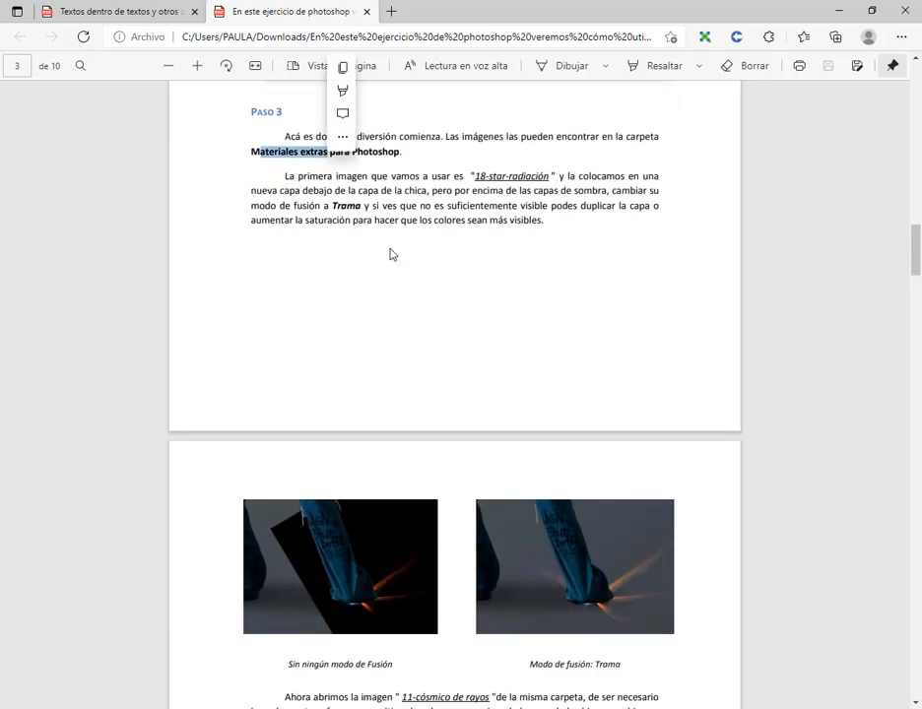
{"action": "left_click", "coordinate": [517, 175]}
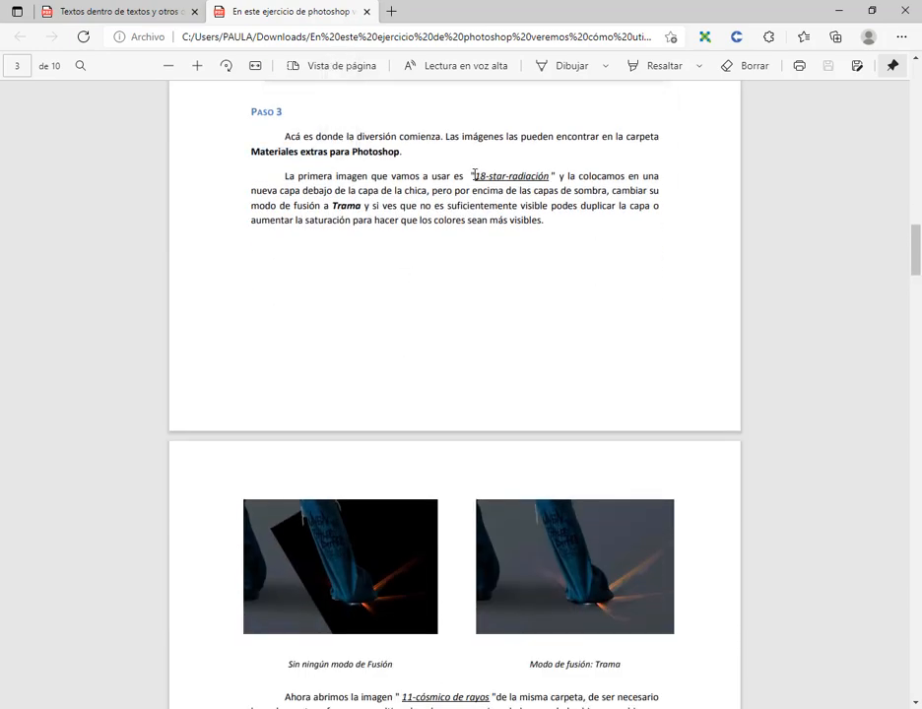
{"action": "left_click_drag", "start_coordinate": [477, 175], "coordinate": [551, 178]}
{"action": "left_click", "coordinate": [540, 187]}
Switch to File Explorer and open the Material extra para Photoshop folder inside its downloaded folder in Descargas.
{"action": "key", "text": "alt+Tab"}
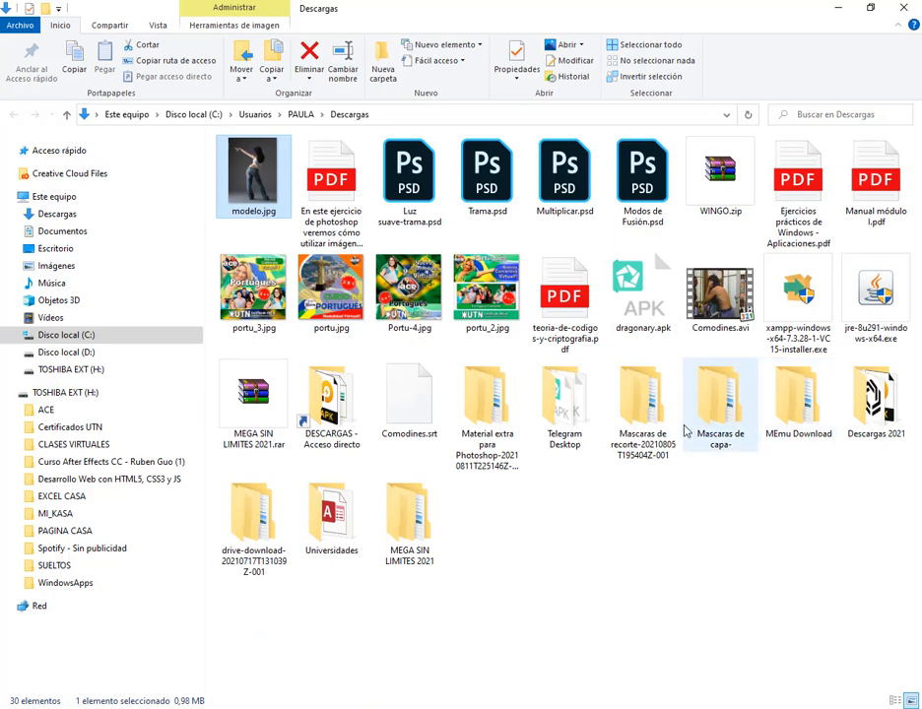
{"action": "left_click", "coordinate": [493, 425]}
{"action": "double_click", "coordinate": [494, 426]}
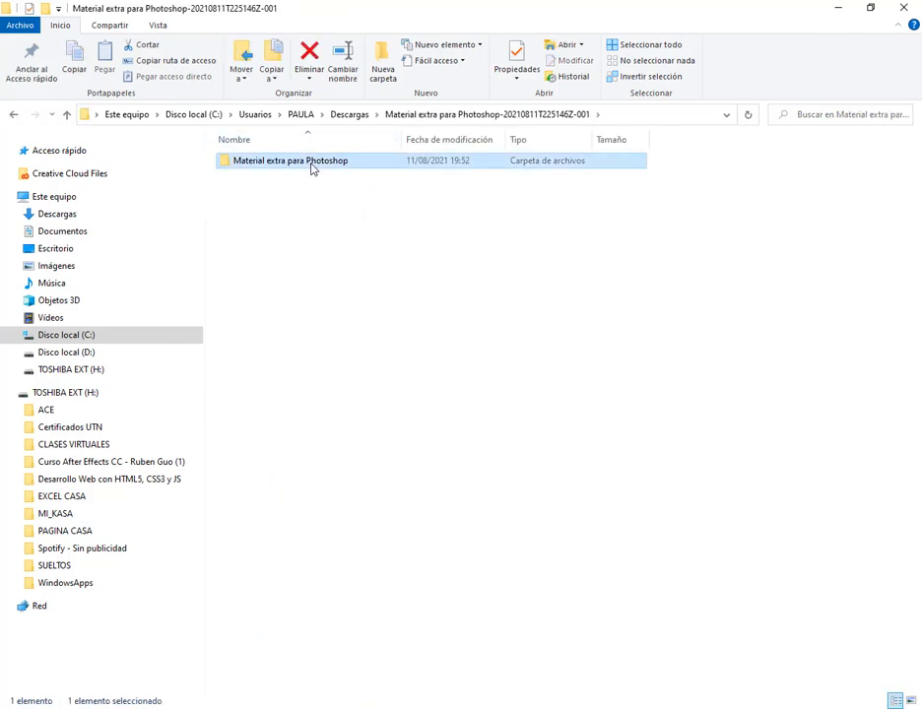
{"action": "double_click", "coordinate": [312, 169]}
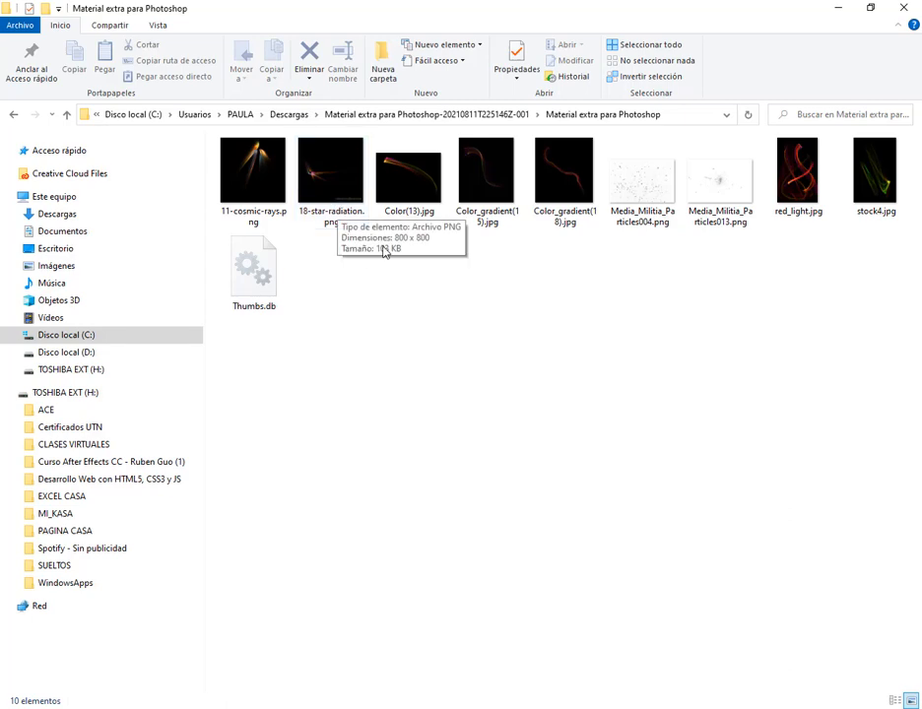
Open 18-star-radiation.png from the materials folder as a separate document in Photoshop.
{"action": "left_click_drag", "start_coordinate": [337, 202], "coordinate": [350, 61]}
{"action": "left_click", "coordinate": [481, 351]}
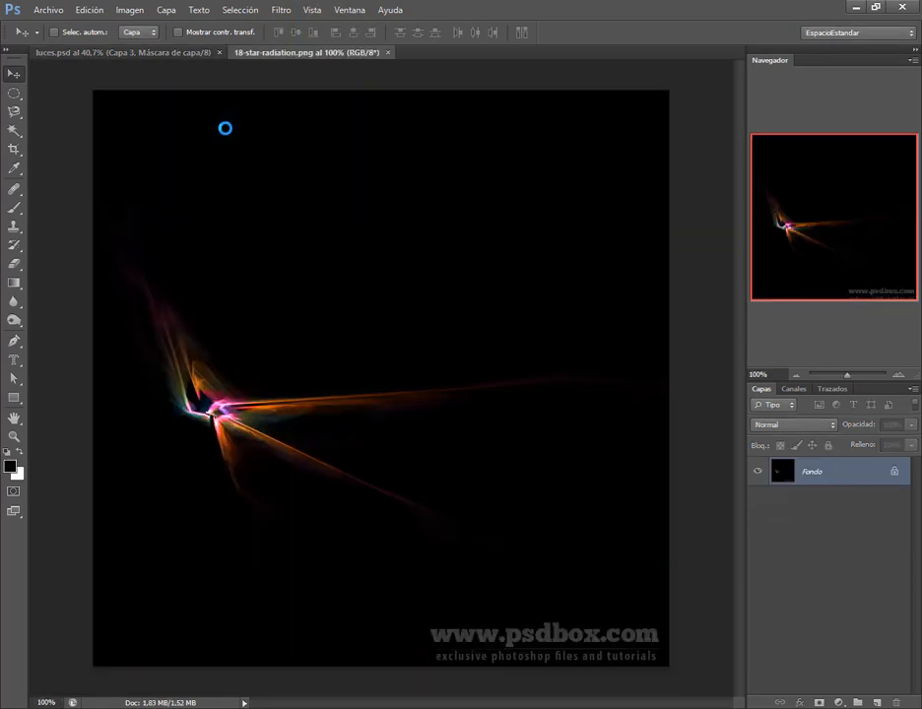
{"action": "left_click_drag", "start_coordinate": [234, 417], "coordinate": [323, 355]}
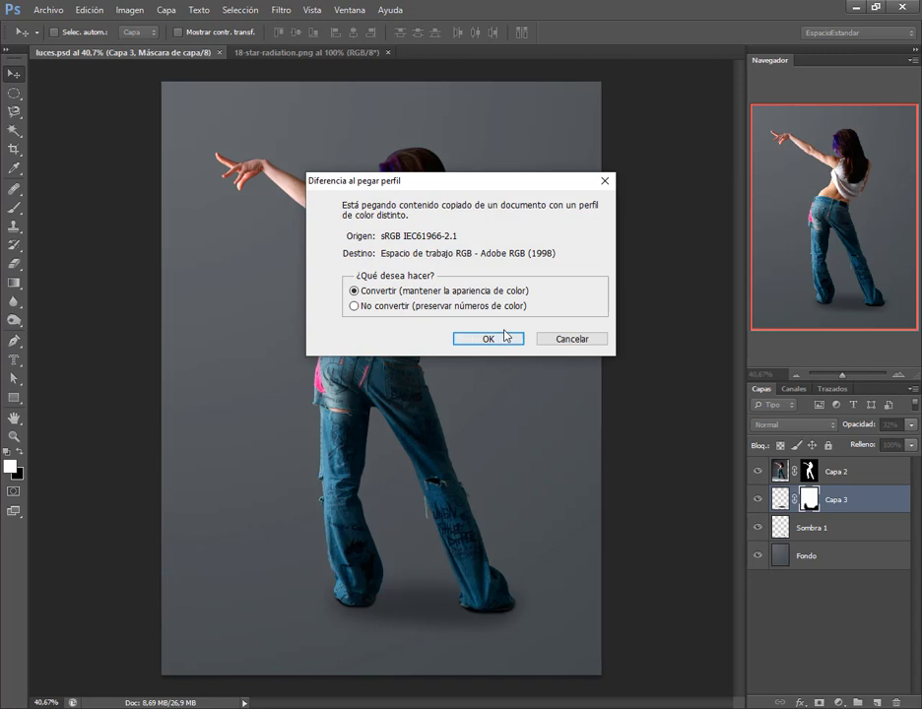
{"action": "left_click", "coordinate": [467, 345]}
{"action": "left_click_drag", "start_coordinate": [446, 391], "coordinate": [550, 443]}
{"action": "left_click_drag", "start_coordinate": [817, 502], "coordinate": [896, 702]}
{"action": "left_click", "coordinate": [290, 53]}
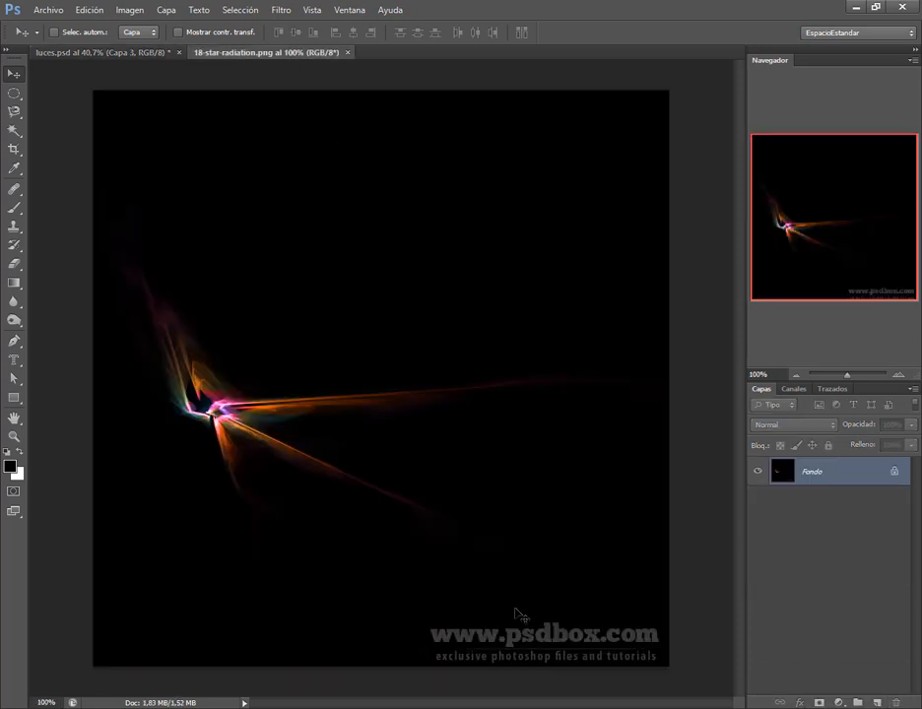
{"action": "left_click", "coordinate": [13, 206]}
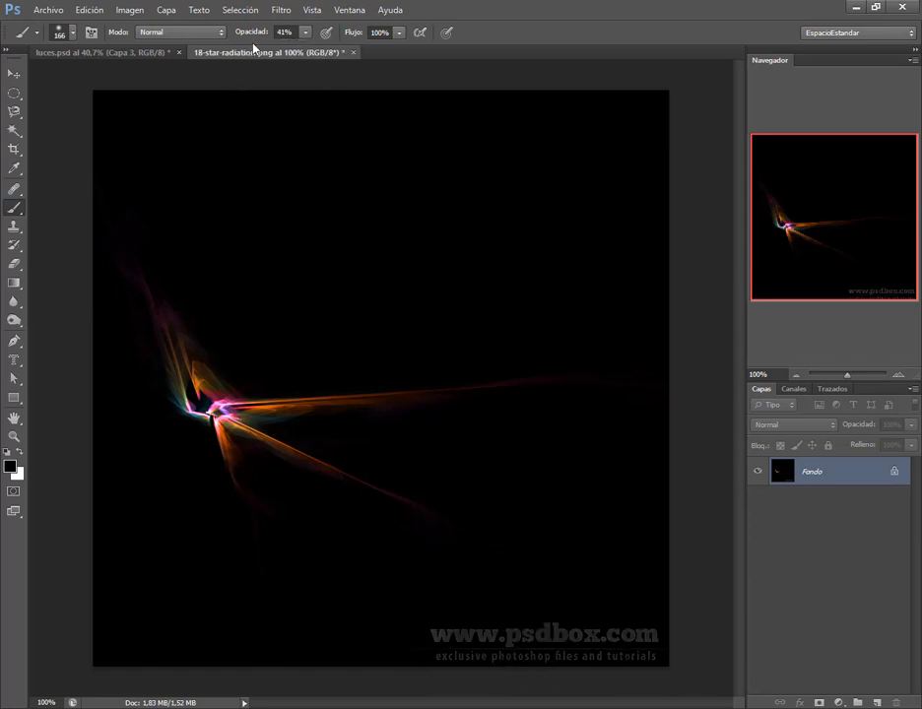
{"action": "key", "text": "0"}
{"action": "mouse_move", "coordinate": [501, 618]}
{"action": "left_mouse_down"}
{"action": "mouse_move", "coordinate": [745, 645]}
{"action": "mouse_move", "coordinate": [415, 652]}
{"action": "mouse_move", "coordinate": [776, 650]}
{"action": "left_mouse_up"}
Copy the cleaned star image into luces.psd with its colours converted, and place it in the lower left of the picture.
{"action": "left_click", "coordinate": [13, 72]}
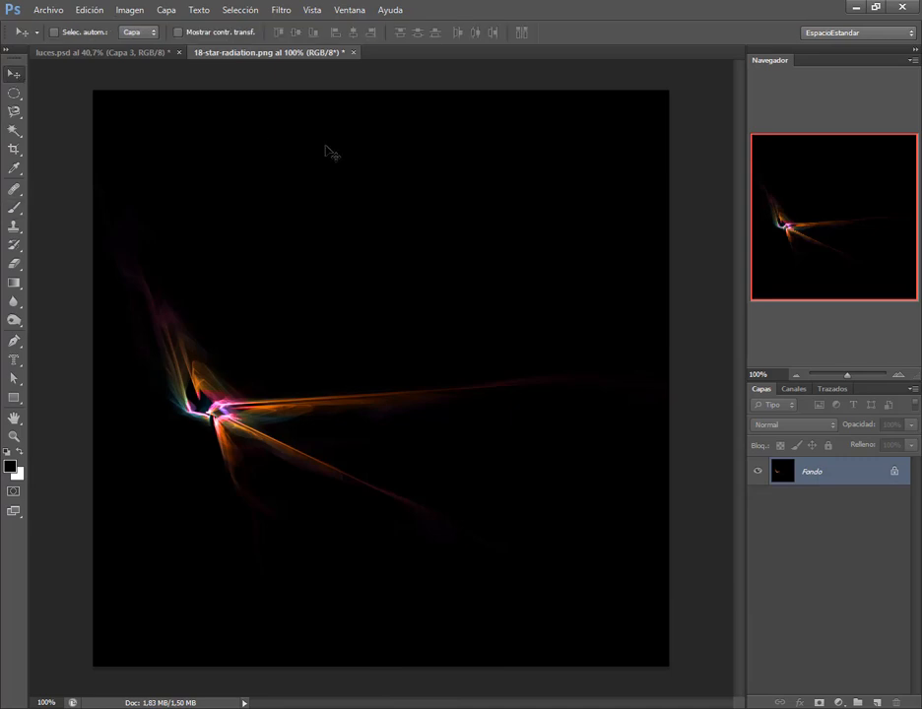
{"action": "left_click_drag", "start_coordinate": [325, 150], "coordinate": [384, 378]}
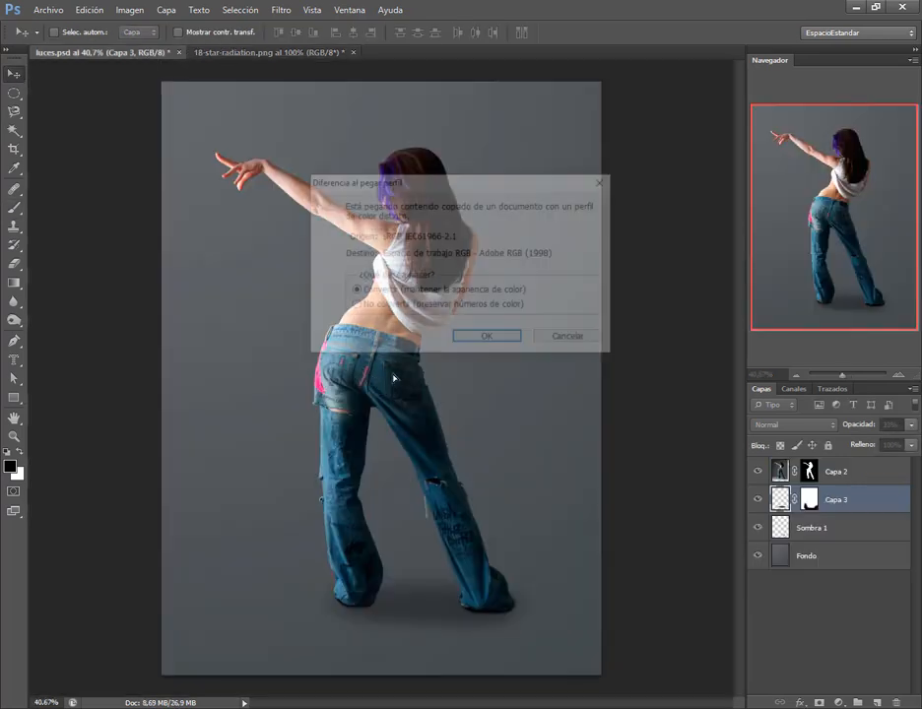
{"action": "left_click", "coordinate": [488, 342]}
{"action": "left_click_drag", "start_coordinate": [479, 457], "coordinate": [355, 493]}
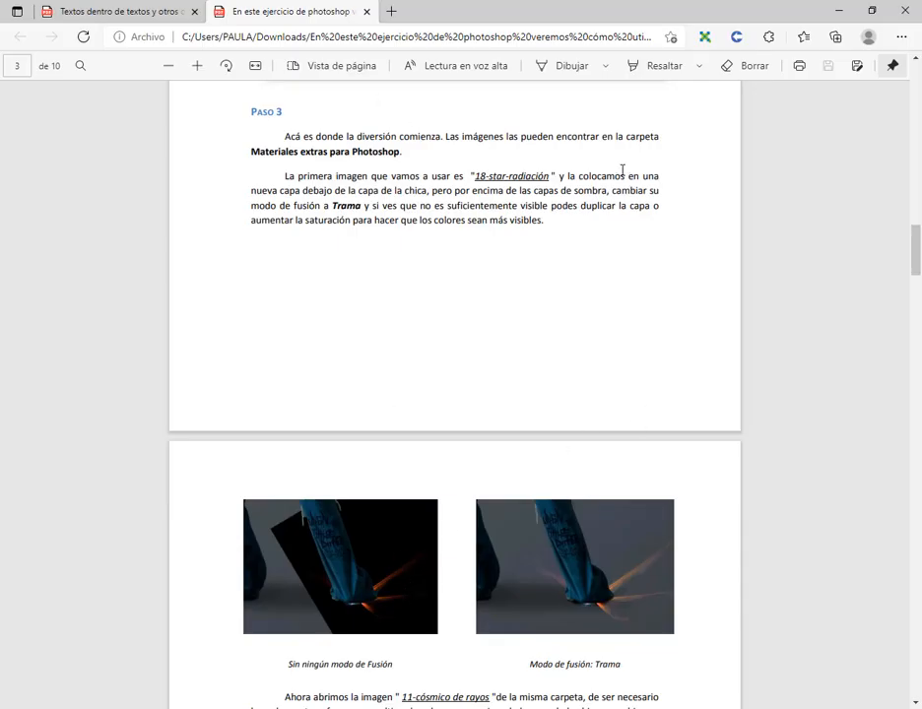
Check the PDF's star placement example, then move the star layer behind the legs and scale it proportionally to about 136%.
{"action": "scroll", "coordinate": [438, 522], "scroll_direction": "down", "scroll_amount": 4}
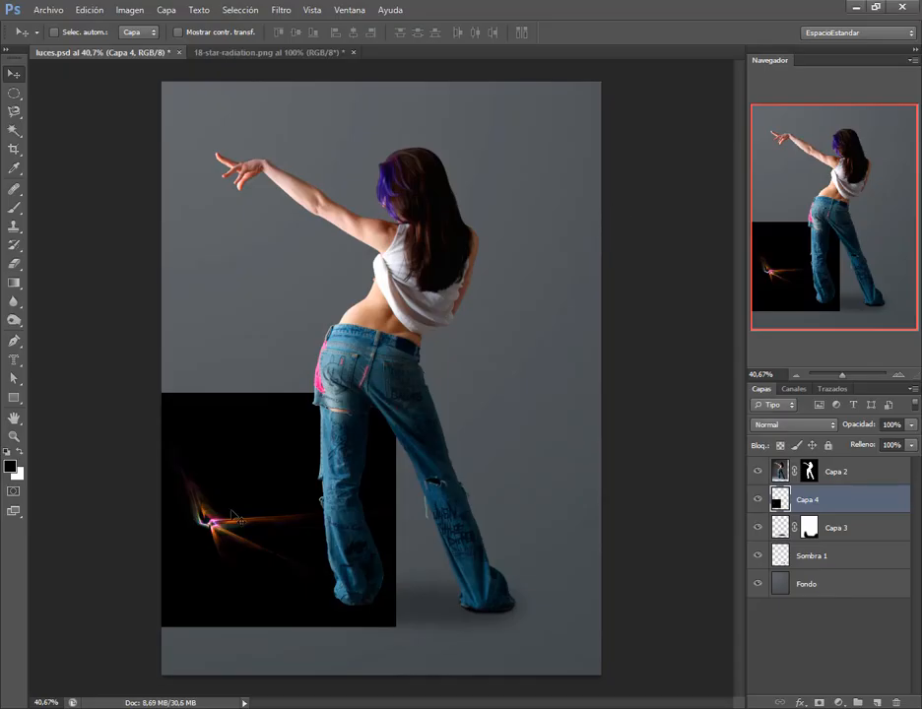
{"action": "left_click_drag", "start_coordinate": [247, 536], "coordinate": [299, 544]}
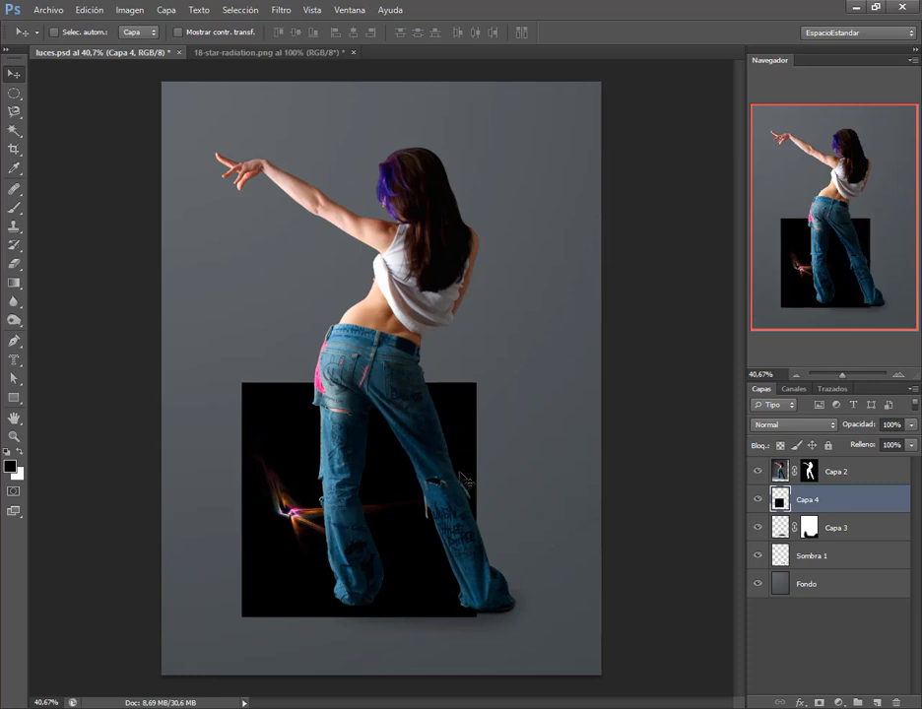
{"action": "key", "text": "ctrl+t"}
{"action": "left_click_drag", "start_coordinate": [478, 383], "coordinate": [585, 295]}
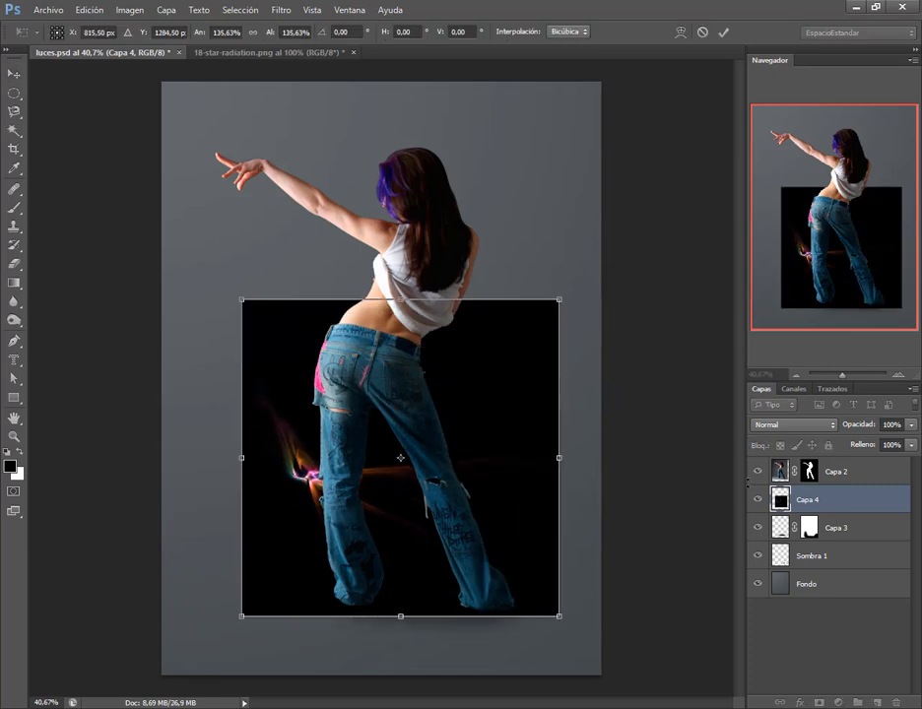
{"action": "key", "text": "Return"}
Bring Capa 4 above Capa 2 and move it so the light's centre is near the woman's right-hand shoe.
{"action": "left_click_drag", "start_coordinate": [835, 470], "coordinate": [835, 466]}
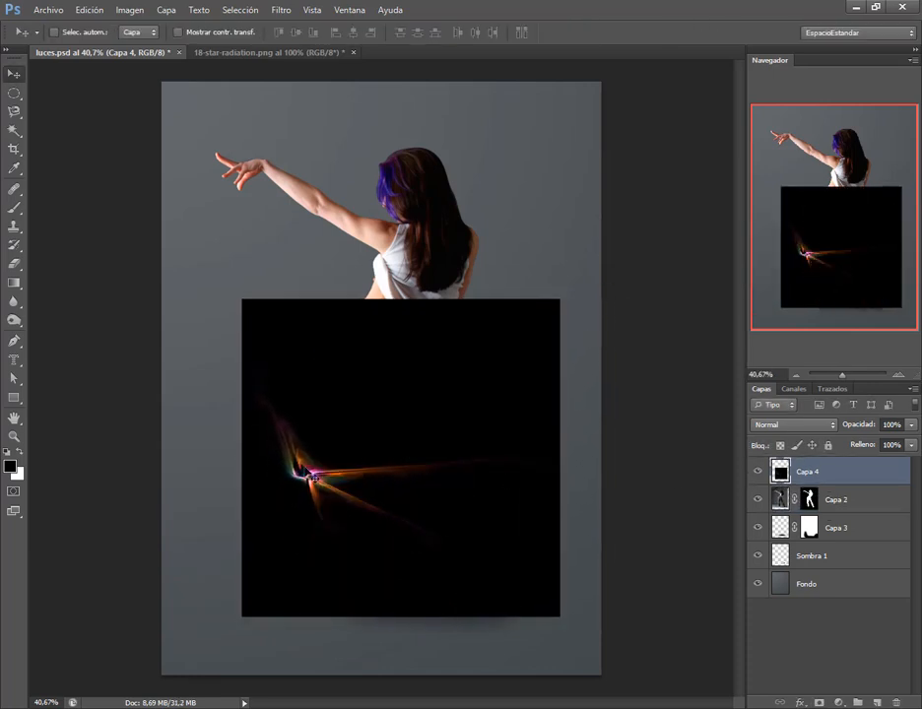
{"action": "left_click_drag", "start_coordinate": [356, 456], "coordinate": [513, 578]}
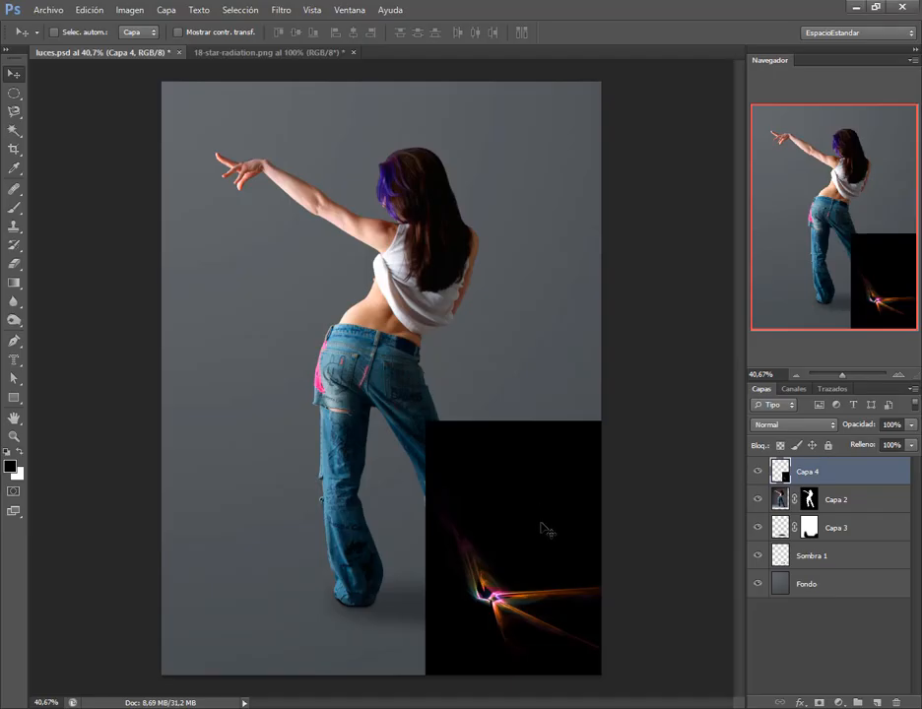
{"action": "left_click_drag", "start_coordinate": [544, 530], "coordinate": [531, 499]}
Rotate Capa 4 to about -32° with Free Transform and position the flare over the shoe.
{"action": "key", "text": "ctrl+t"}
{"action": "left_click_drag", "start_coordinate": [467, 331], "coordinate": [318, 400]}
{"action": "mouse_move", "coordinate": [467, 606]}
{"action": "left_mouse_down"}
{"action": "mouse_move", "coordinate": [547, 510]}
{"action": "mouse_move", "coordinate": [481, 591]}
{"action": "mouse_move", "coordinate": [456, 591]}
{"action": "left_mouse_up"}
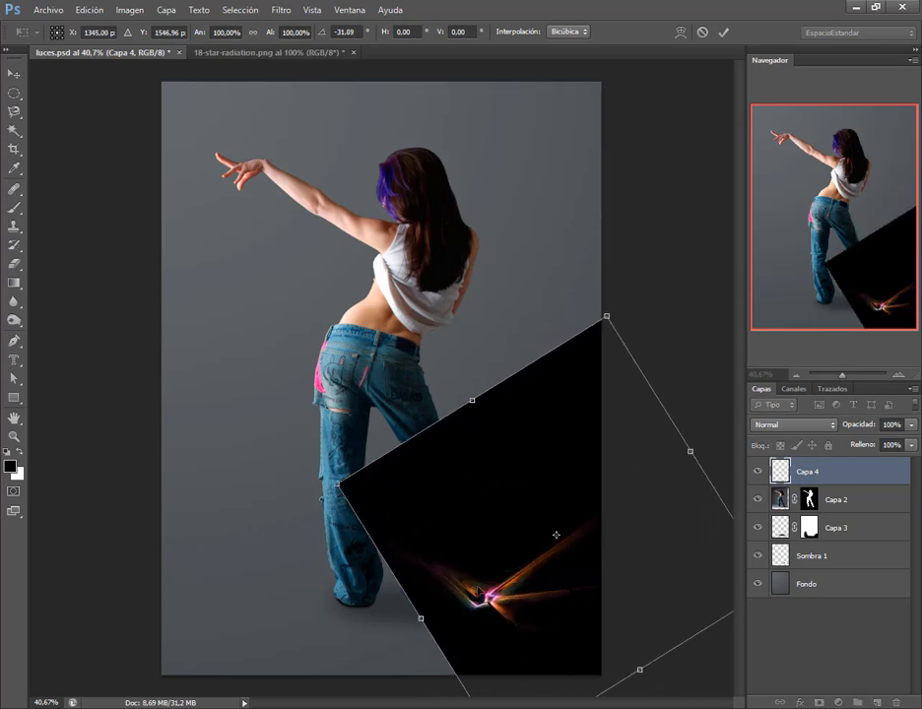
{"action": "key", "text": "Return"}
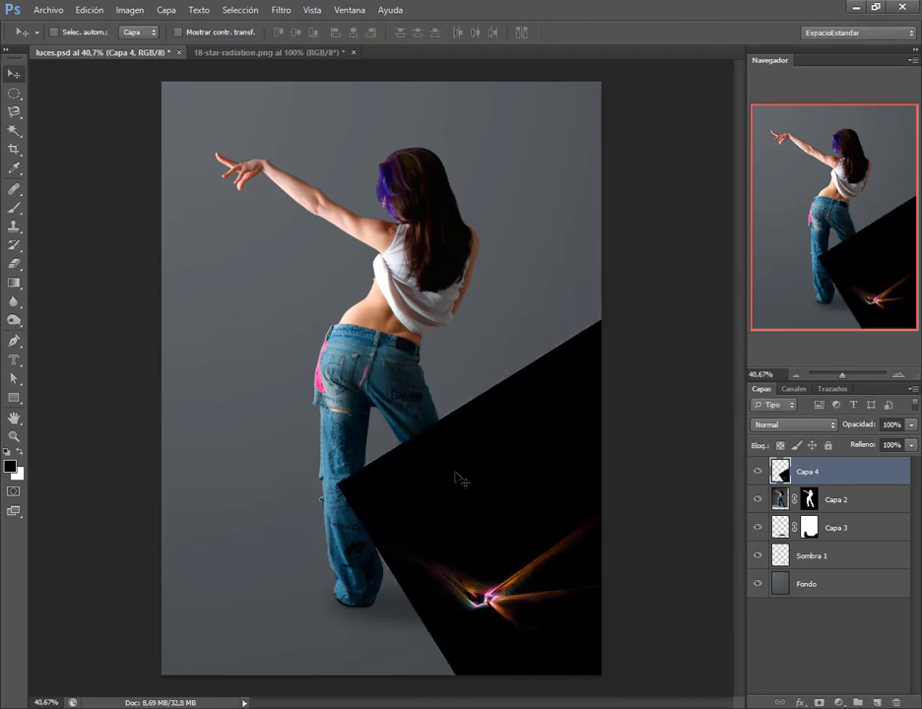
Set Capa 4's blend mode to Trama and adjust the flare's position over the shoe.
{"action": "left_click", "coordinate": [812, 431]}
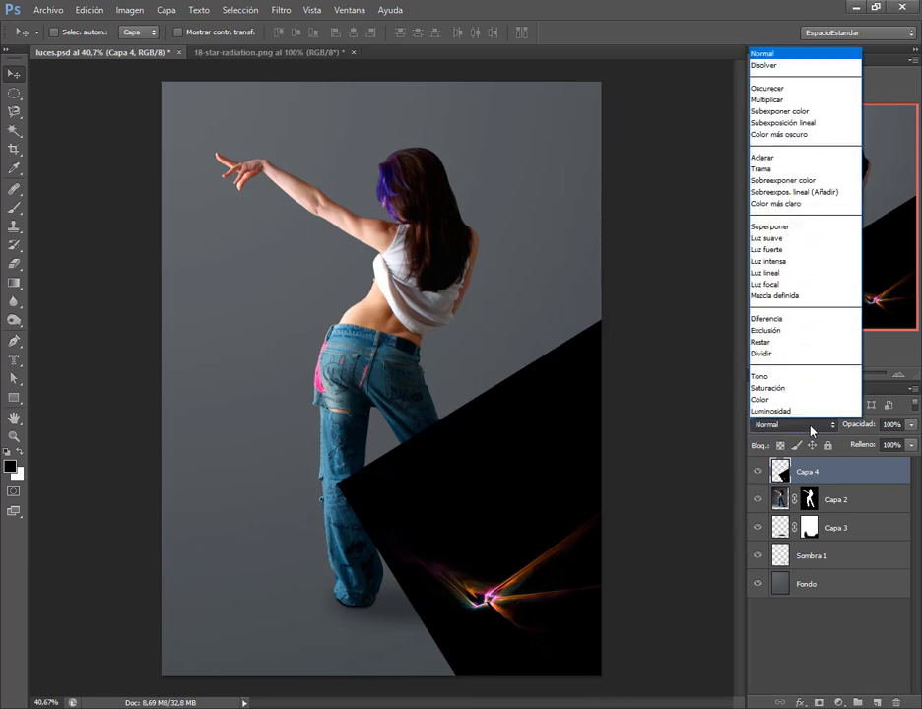
{"action": "left_click", "coordinate": [767, 169]}
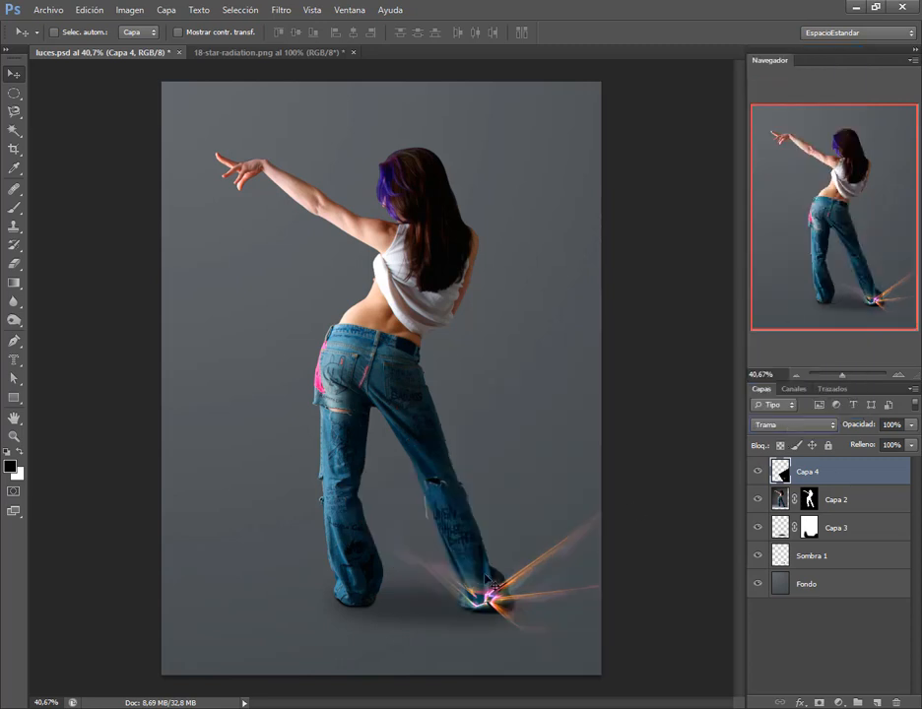
{"action": "left_click_drag", "start_coordinate": [508, 601], "coordinate": [475, 573]}
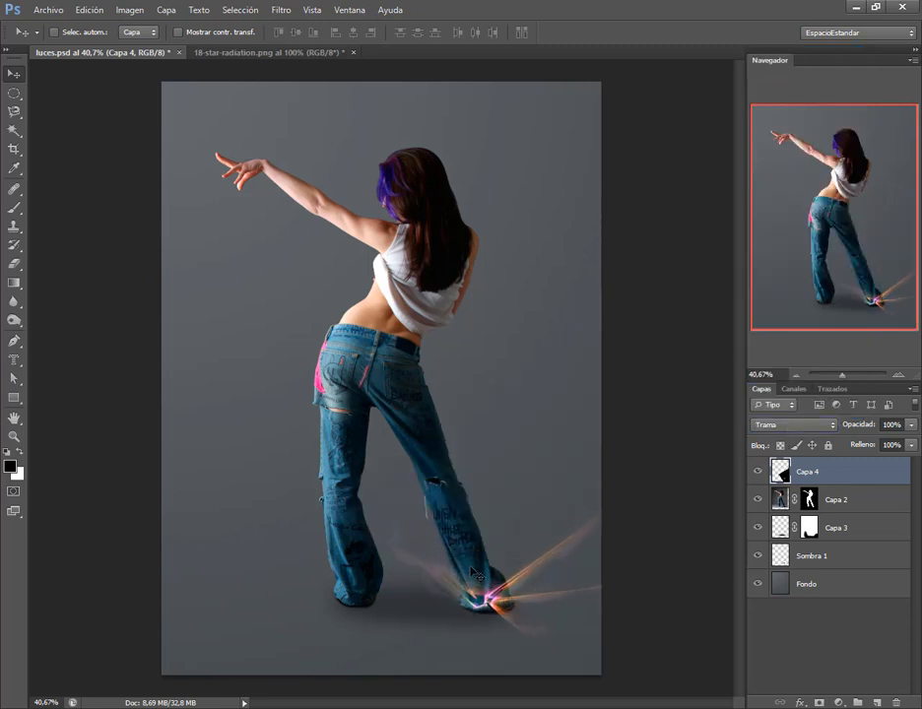
Compare with the PDF example, move Capa 4 below Capa 2, and align the flare behind the shoe.
{"action": "key", "text": "alt+Tab"}
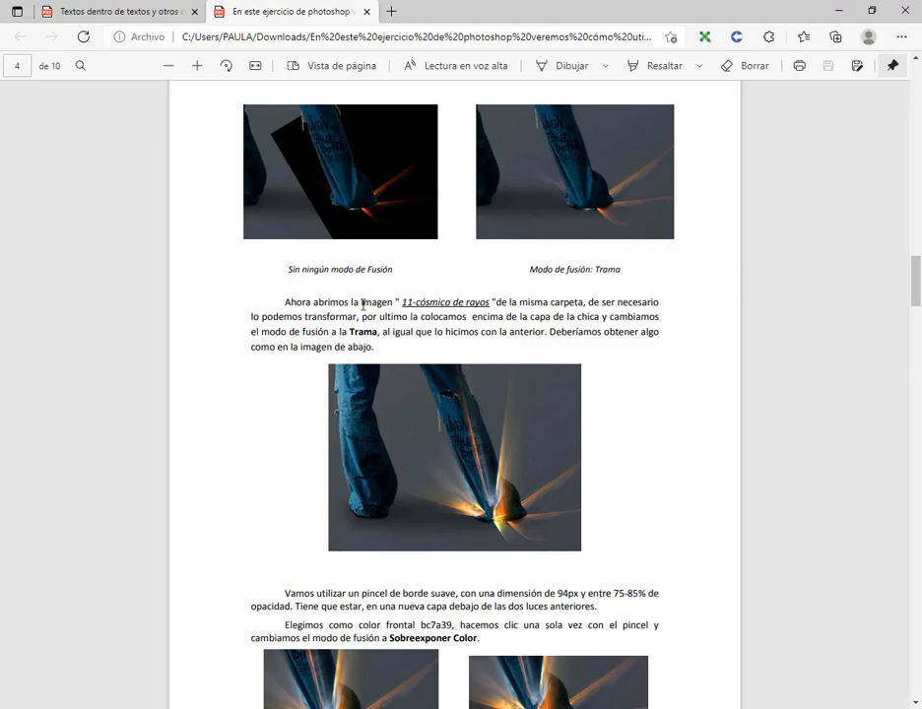
{"action": "key", "text": "alt+Tab"}
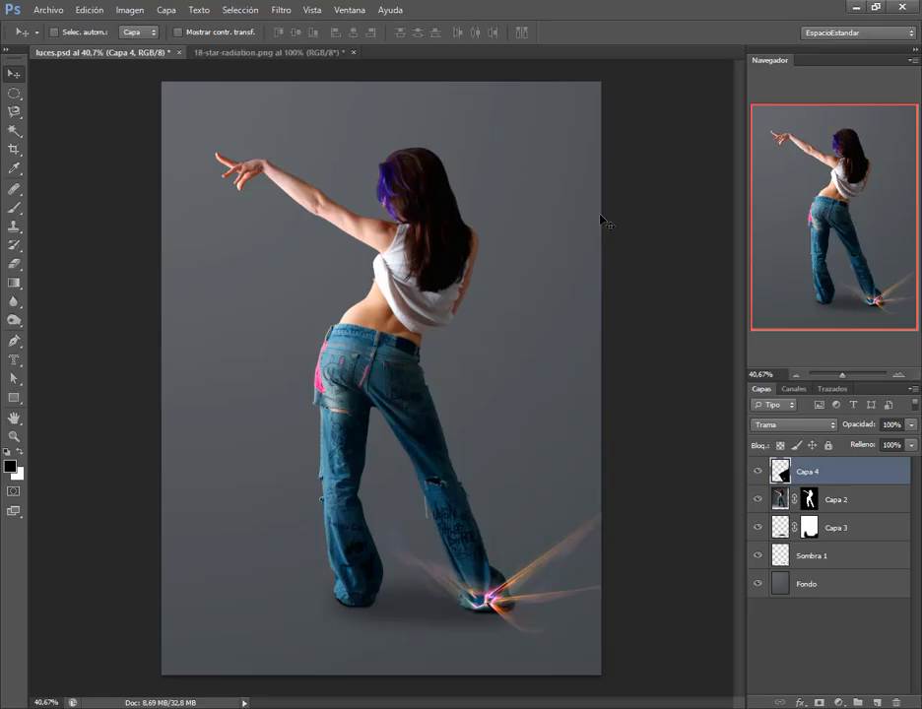
{"action": "left_click_drag", "start_coordinate": [832, 476], "coordinate": [837, 513]}
{"action": "mouse_move", "coordinate": [558, 582]}
{"action": "left_mouse_down"}
{"action": "mouse_move", "coordinate": [551, 607]}
{"action": "mouse_move", "coordinate": [551, 596]}
{"action": "left_mouse_up"}
{"action": "key", "text": "alt+Tab"}
{"action": "key", "text": "alt+Tab"}
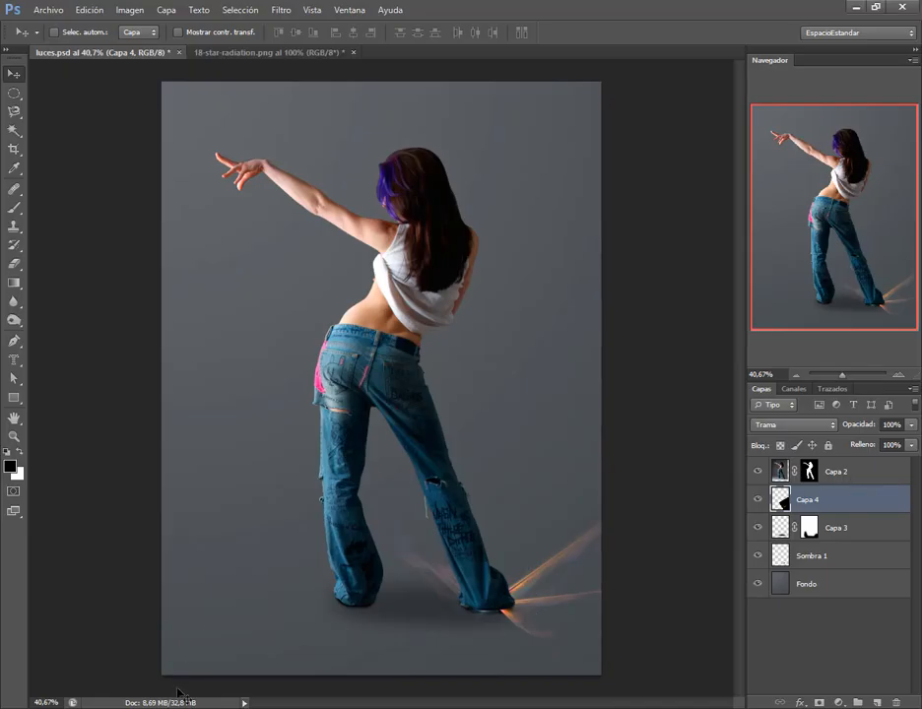
Read the PDF's instructions for the next light image, its layer order and its blend mode.
{"action": "key", "text": "alt+Tab"}
{"action": "left_click_drag", "start_coordinate": [403, 302], "coordinate": [489, 303]}
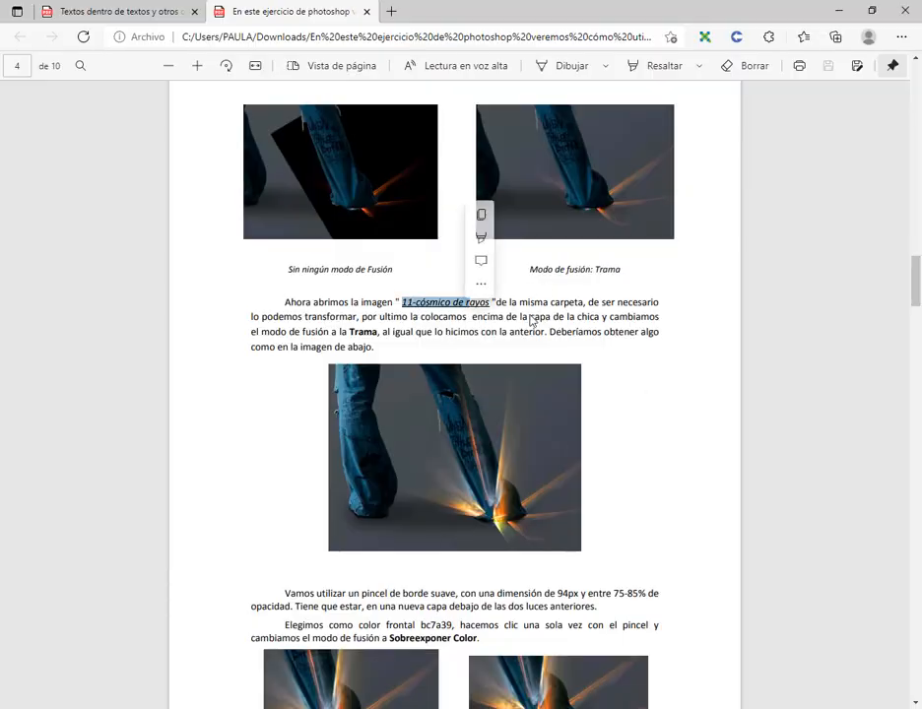
{"action": "left_click", "coordinate": [541, 316]}
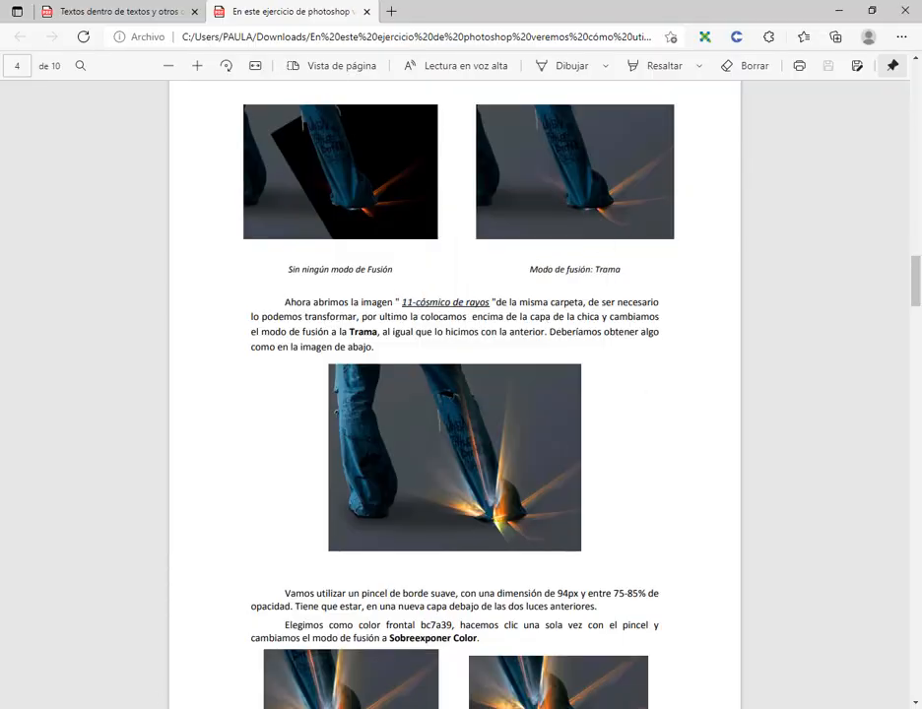
Open 11-cosmic-rays.png in Photoshop using its embedded profile, and close 18-star-radiation.png without saving.
{"action": "key", "text": "alt+Tab"}
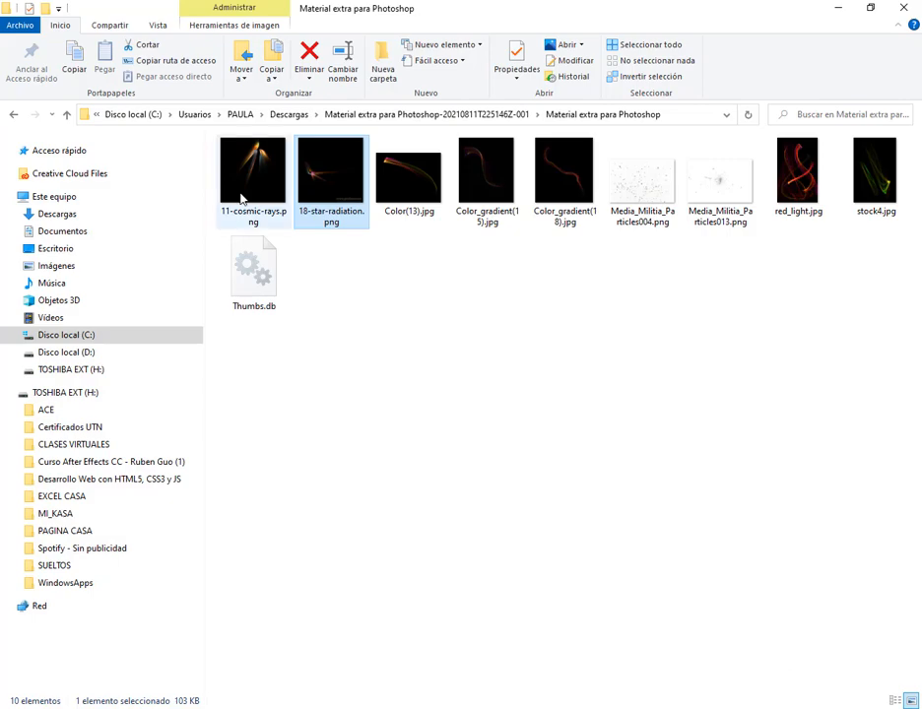
{"action": "left_click_drag", "start_coordinate": [241, 199], "coordinate": [386, 187]}
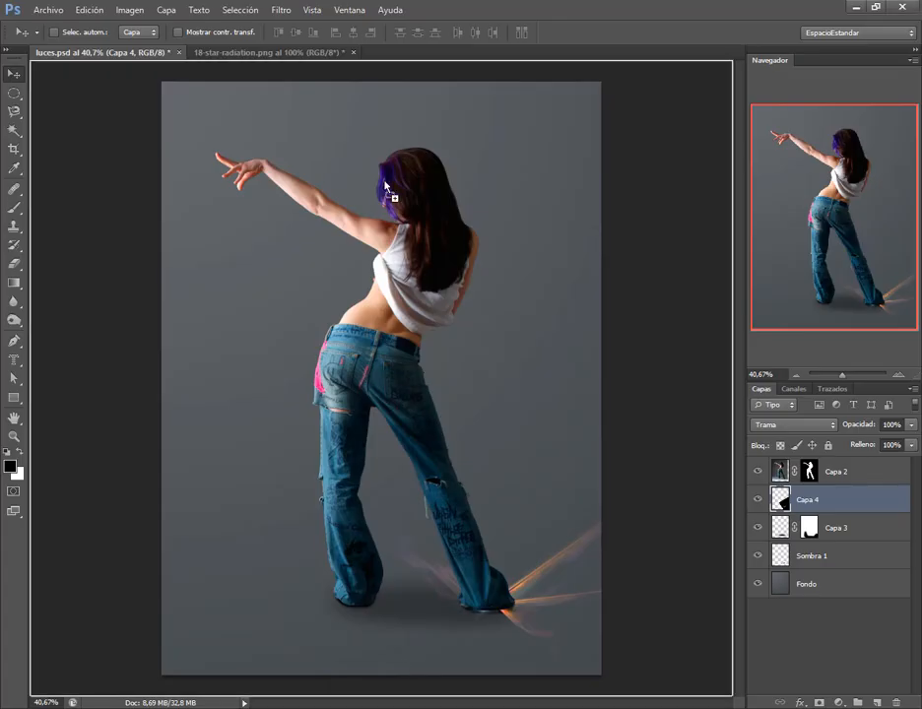
{"action": "left_click_drag", "start_coordinate": [379, 69], "coordinate": [382, 65]}
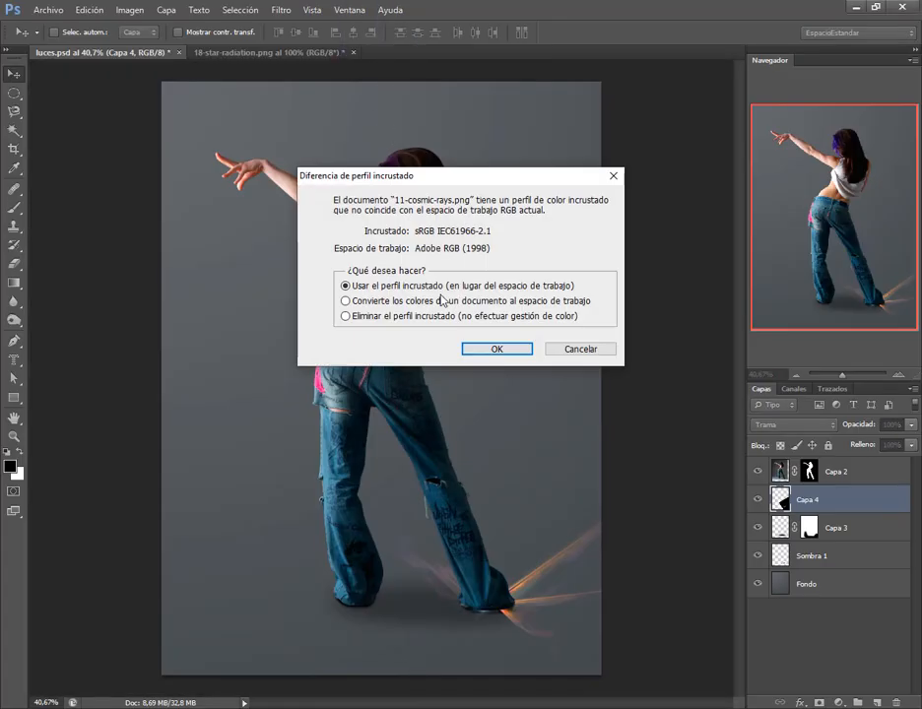
{"action": "left_click", "coordinate": [486, 354]}
{"action": "left_click", "coordinate": [352, 53]}
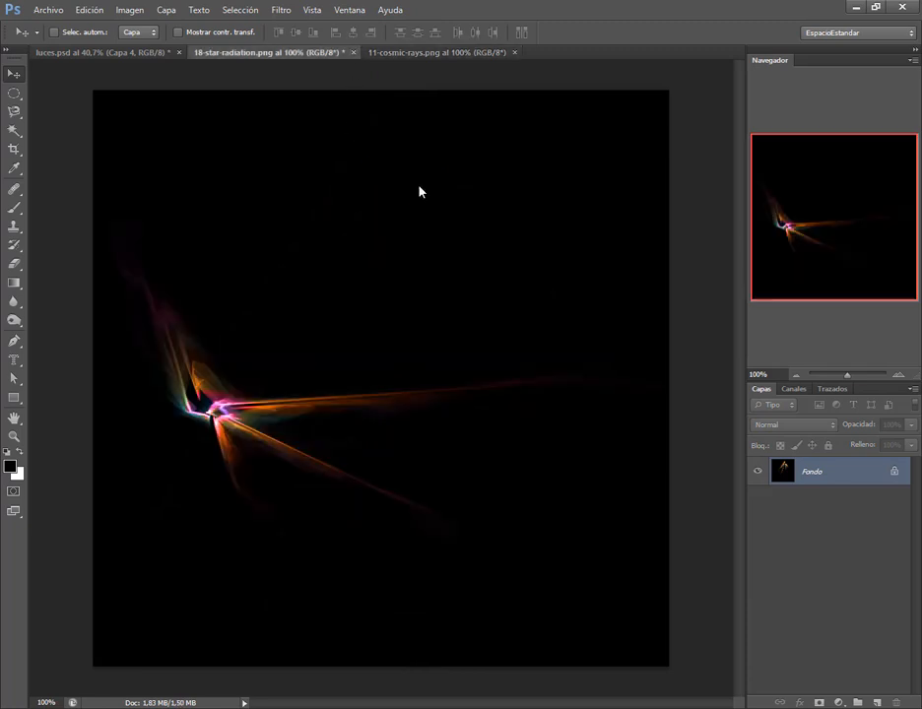
{"action": "left_click", "coordinate": [429, 272]}
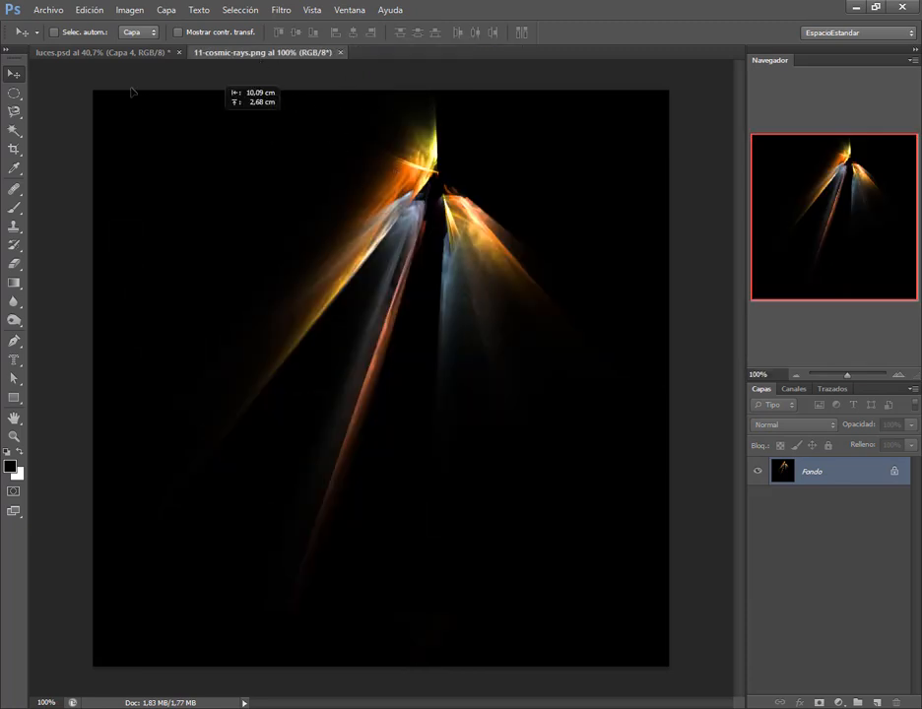
Copy the 11-cosmic-rays image into luces.psd with its colours converted, and place its layer above Capa 2.
{"action": "left_click", "coordinate": [100, 53]}
{"action": "key", "text": "ctrl+v"}
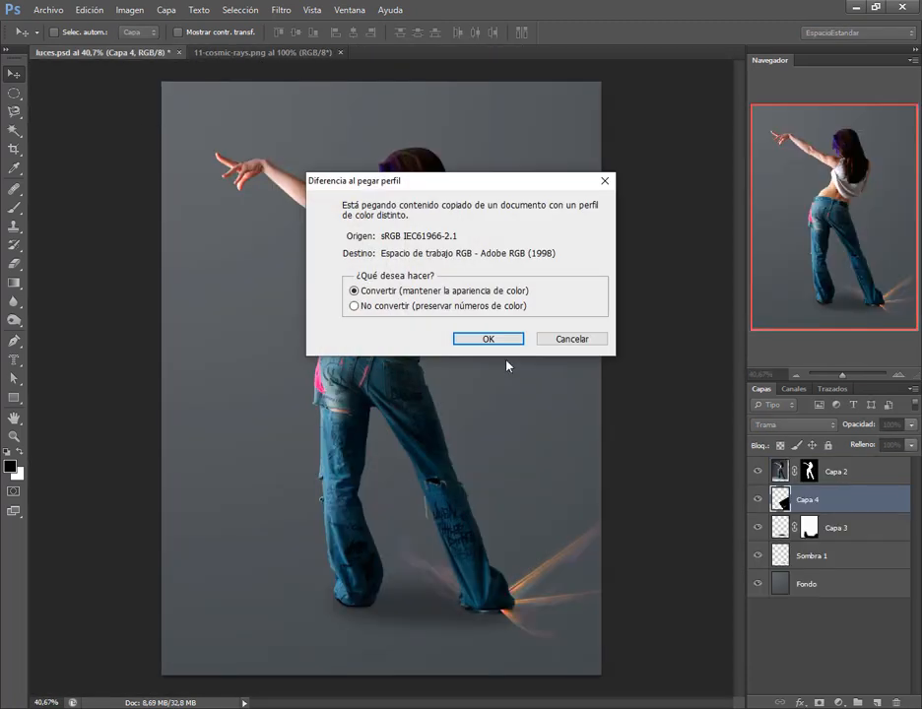
{"action": "left_click", "coordinate": [507, 341]}
{"action": "left_click_drag", "start_coordinate": [260, 335], "coordinate": [268, 446]}
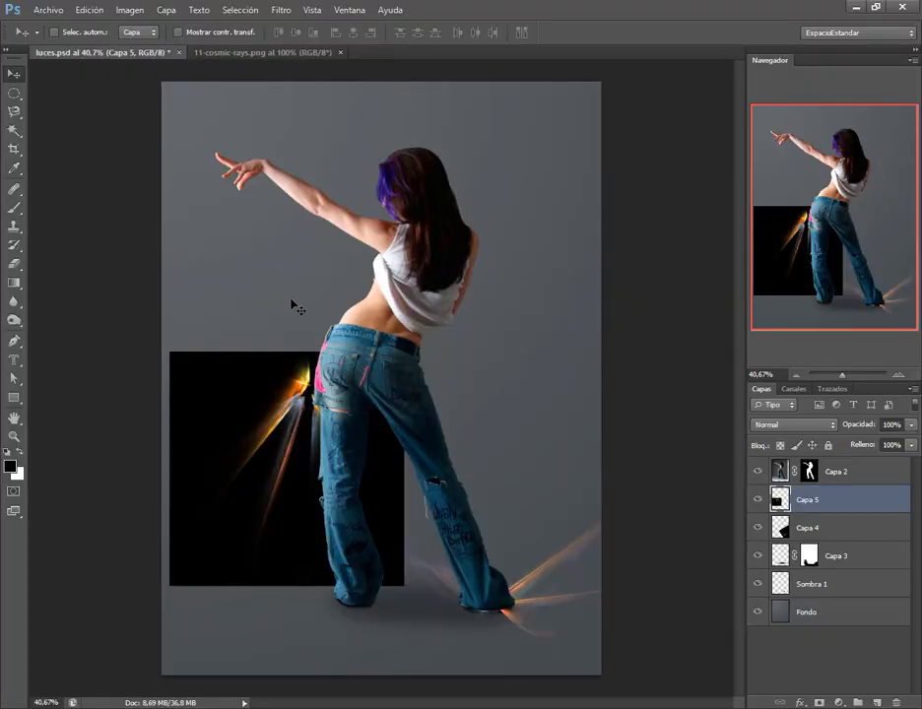
{"action": "left_click_drag", "start_coordinate": [816, 511], "coordinate": [816, 469]}
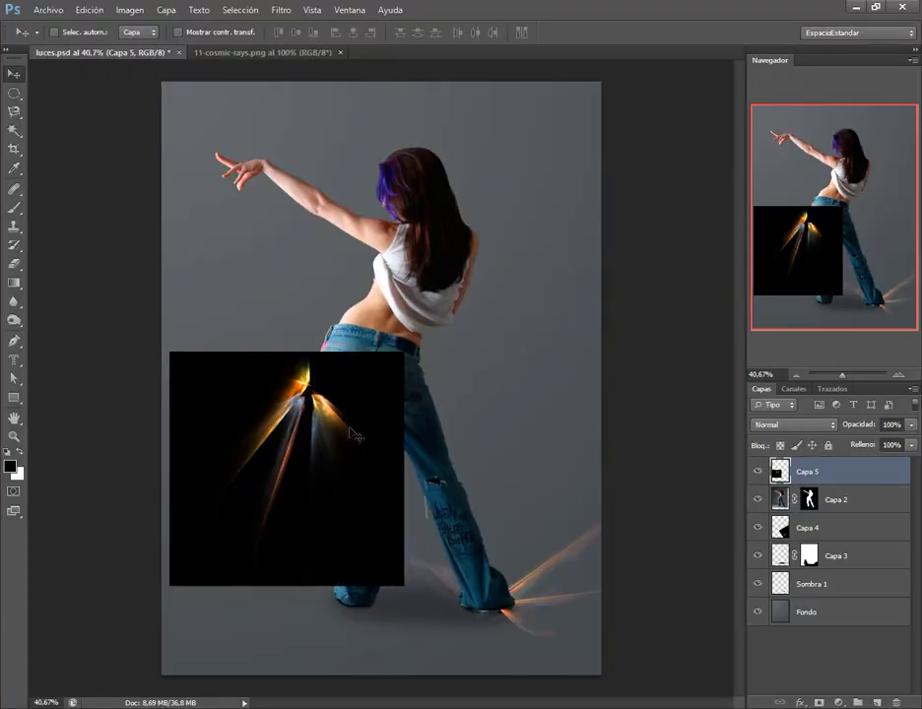
{"action": "left_click_drag", "start_coordinate": [355, 406], "coordinate": [362, 404]}
Rotate Capa 5 with Free Transform so its rays fan upward and to the left, then move it over the shoe.
{"action": "key", "text": "ctrl+t"}
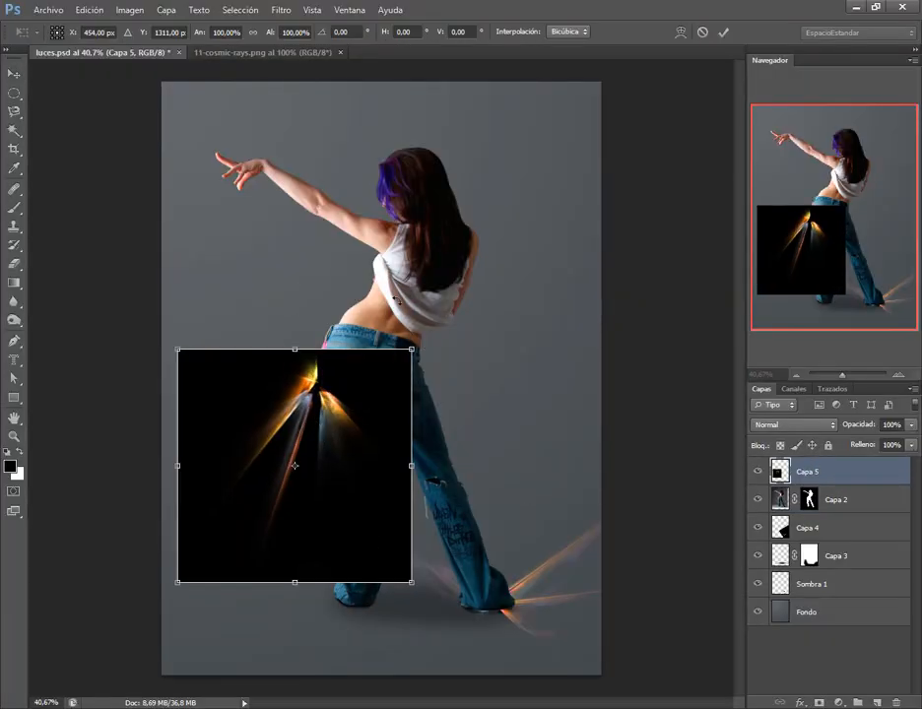
{"action": "left_click_drag", "start_coordinate": [423, 342], "coordinate": [358, 564]}
{"action": "key", "text": "Return"}
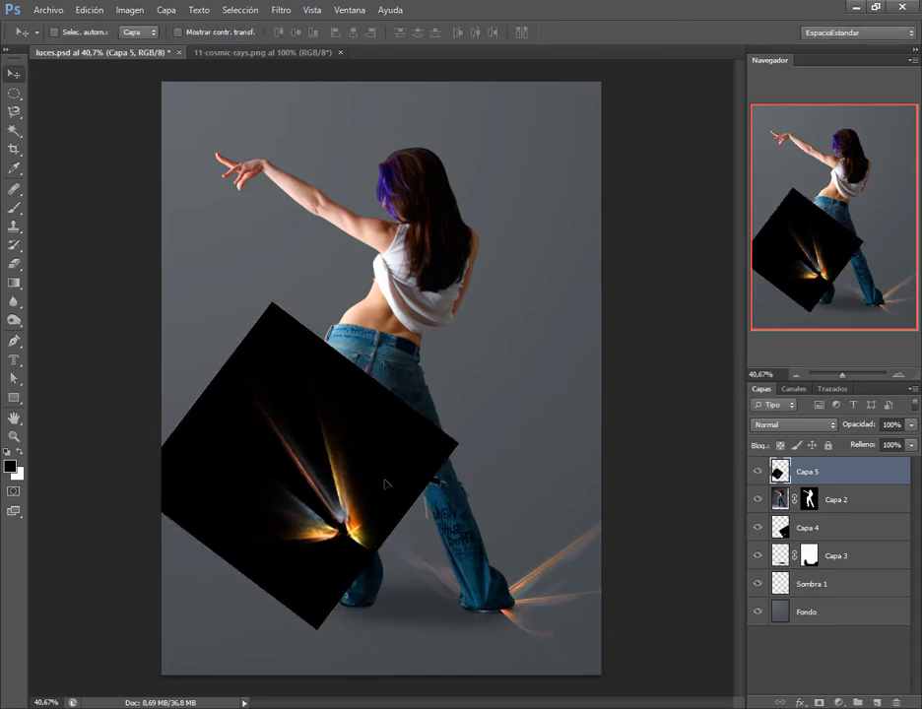
{"action": "left_click_drag", "start_coordinate": [385, 485], "coordinate": [518, 540]}
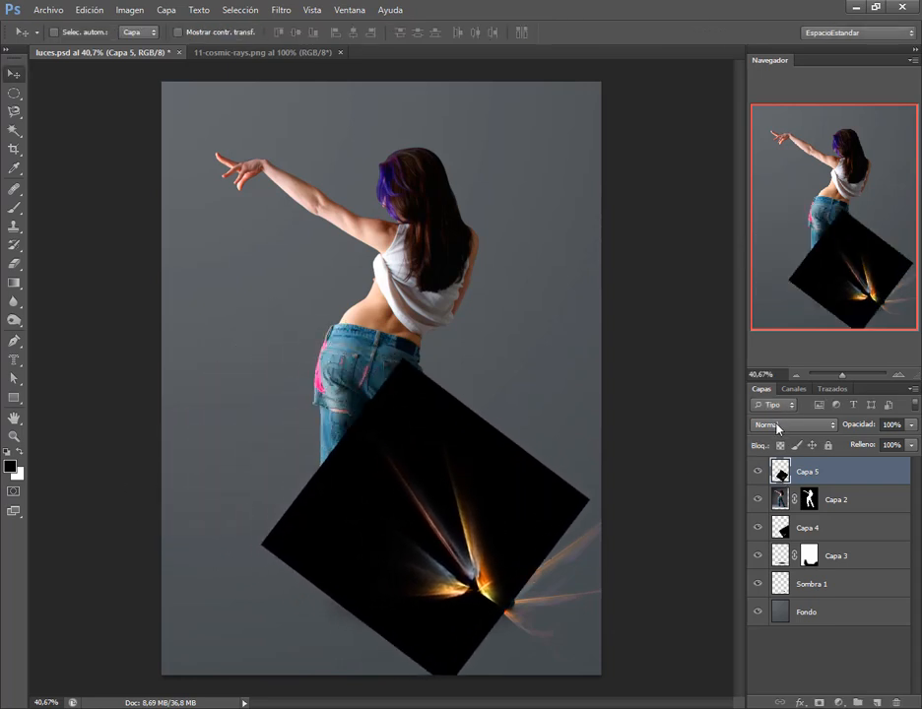
Set Capa 5's blend mode to Trama and align the rays' origin with the shoe.
{"action": "left_click", "coordinate": [777, 429]}
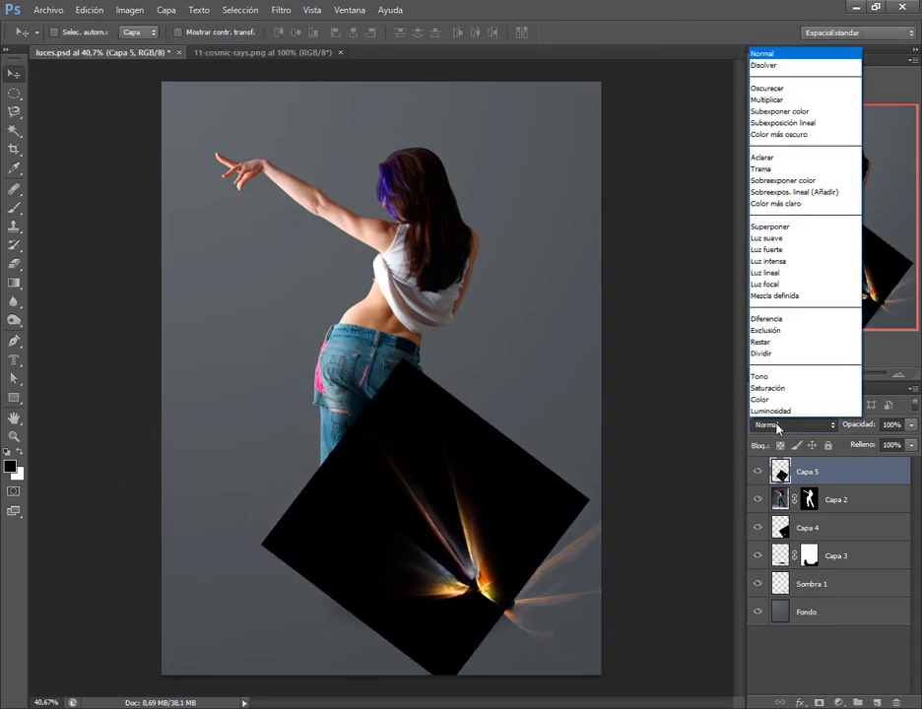
{"action": "left_click", "coordinate": [766, 169]}
{"action": "left_click_drag", "start_coordinate": [485, 591], "coordinate": [483, 598]}
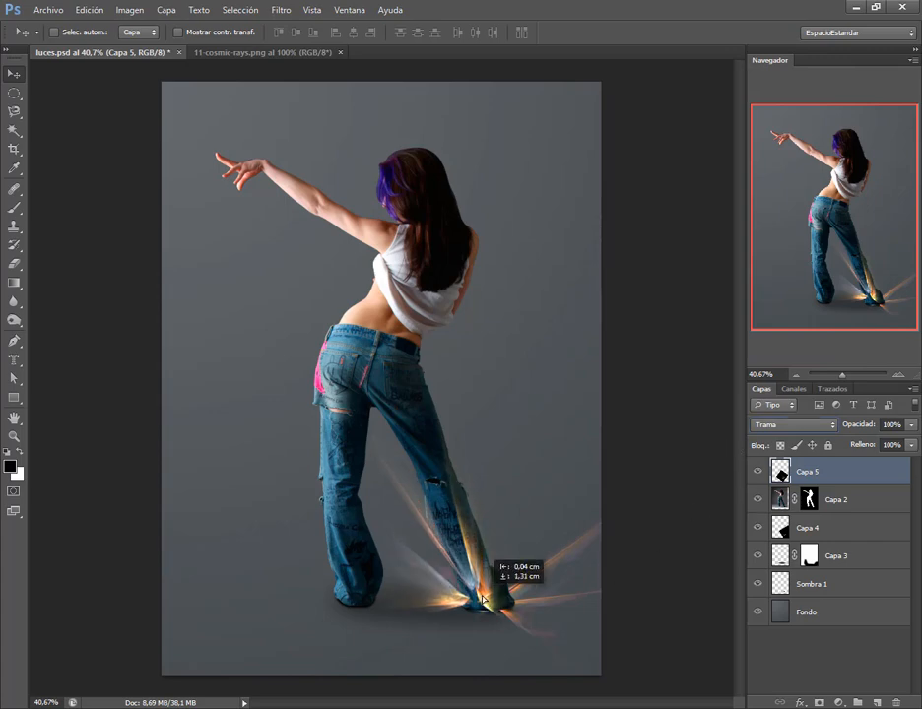
Read the PDF's instructions for the soft-brush glow: brush size, opacity, layer position, colour and blend mode, with the example images.
{"action": "key", "text": "alt+Tab"}
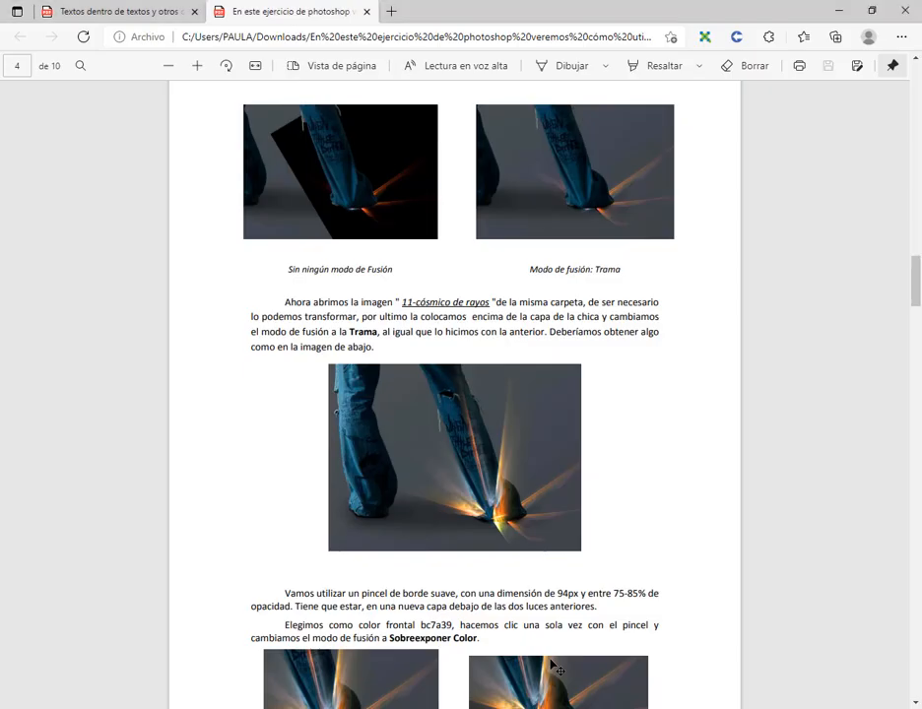
{"action": "key", "text": "alt+Tab"}
{"action": "key", "text": "alt+Tab"}
{"action": "scroll", "coordinate": [458, 456], "scroll_direction": "down", "scroll_amount": 5}
{"action": "scroll", "coordinate": [458, 455], "scroll_direction": "up", "scroll_amount": 3}
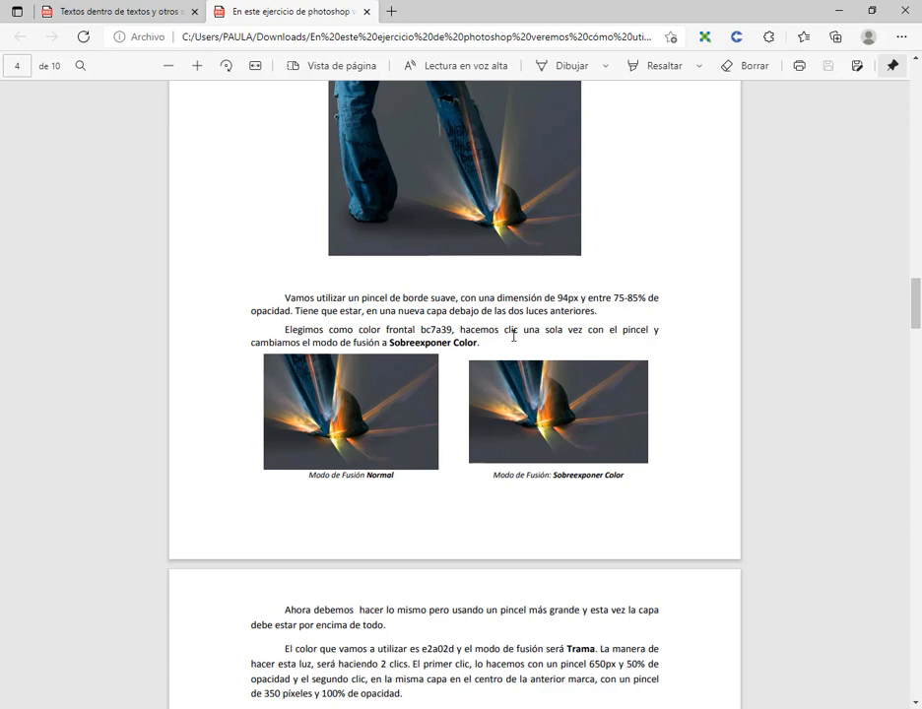
{"action": "left_click_drag", "start_coordinate": [388, 344], "coordinate": [432, 343]}
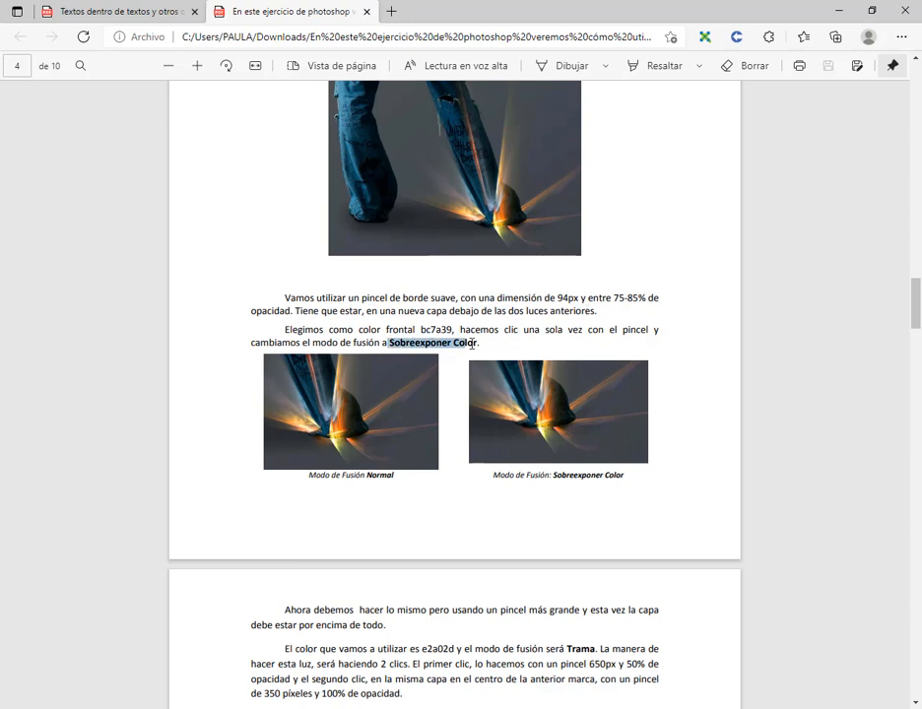
{"action": "left_click", "coordinate": [443, 342]}
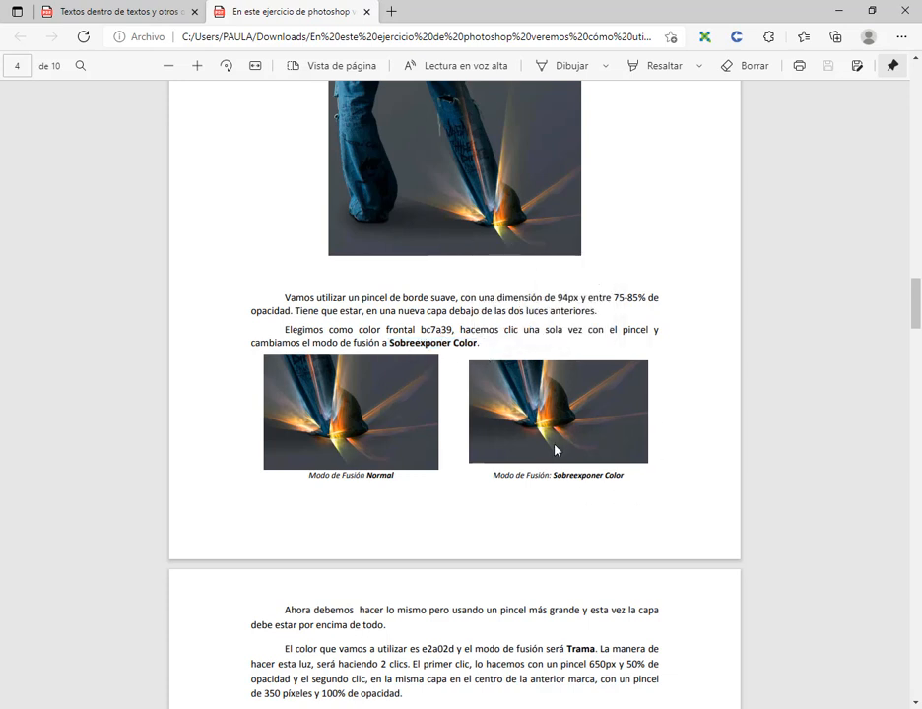
{"action": "scroll", "coordinate": [552, 591], "scroll_direction": "up", "scroll_amount": 3}
{"action": "scroll", "coordinate": [548, 650], "scroll_direction": "down", "scroll_amount": 3}
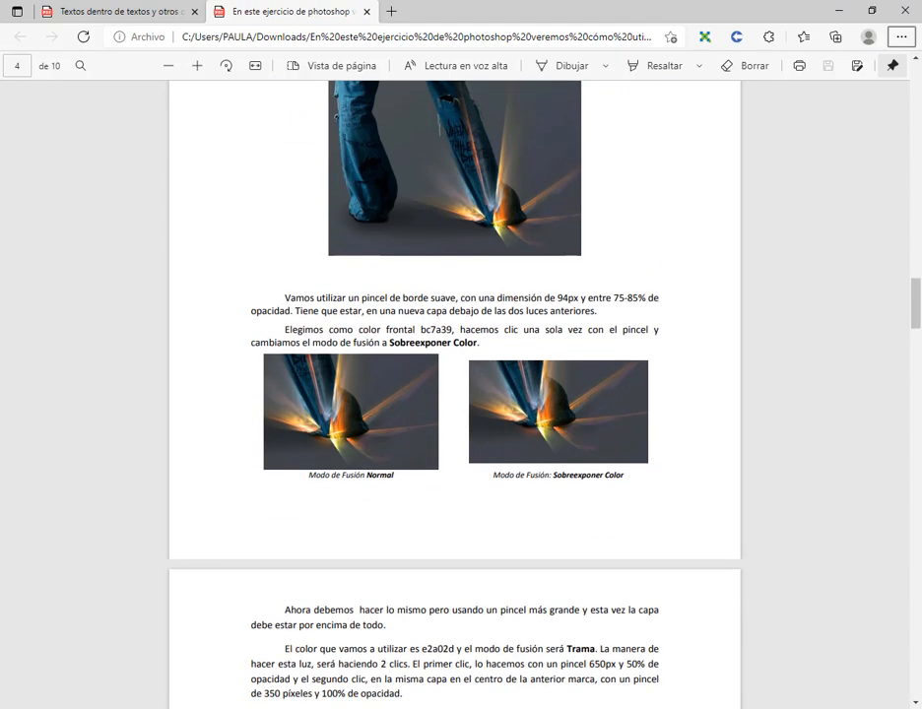
{"action": "left_click", "coordinate": [197, 65]}
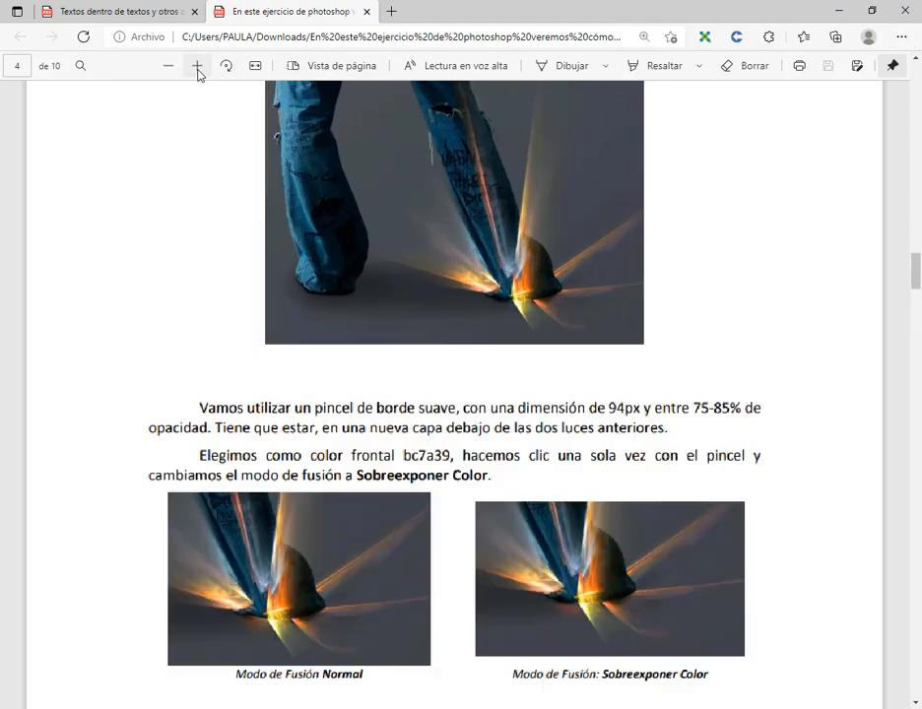
{"action": "scroll", "coordinate": [413, 414], "scroll_direction": "down", "scroll_amount": 3}
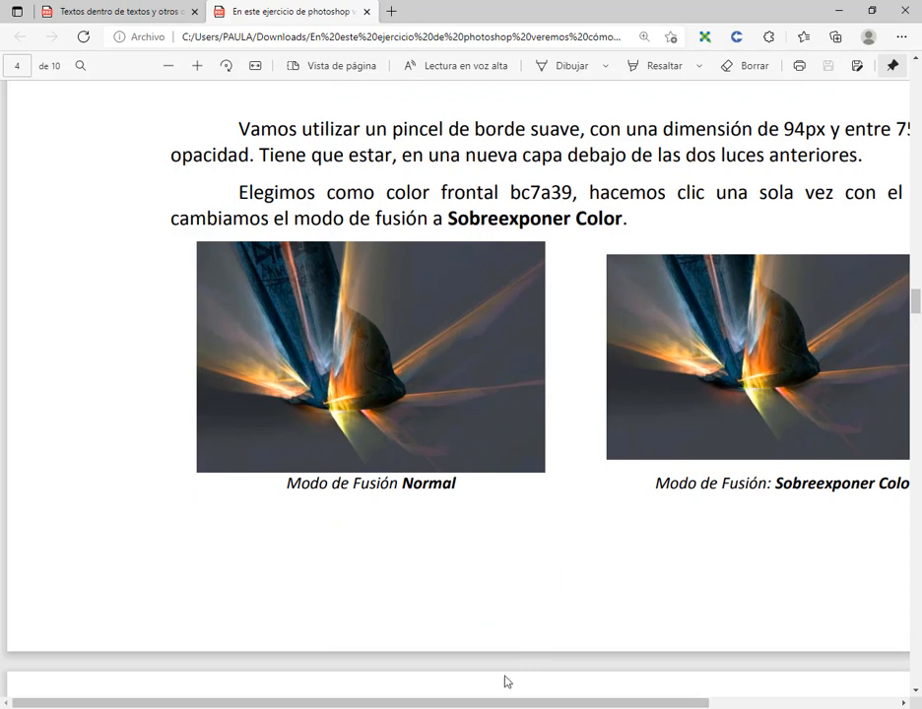
{"action": "scroll", "coordinate": [597, 643], "scroll_direction": "right", "scroll_amount": 2}
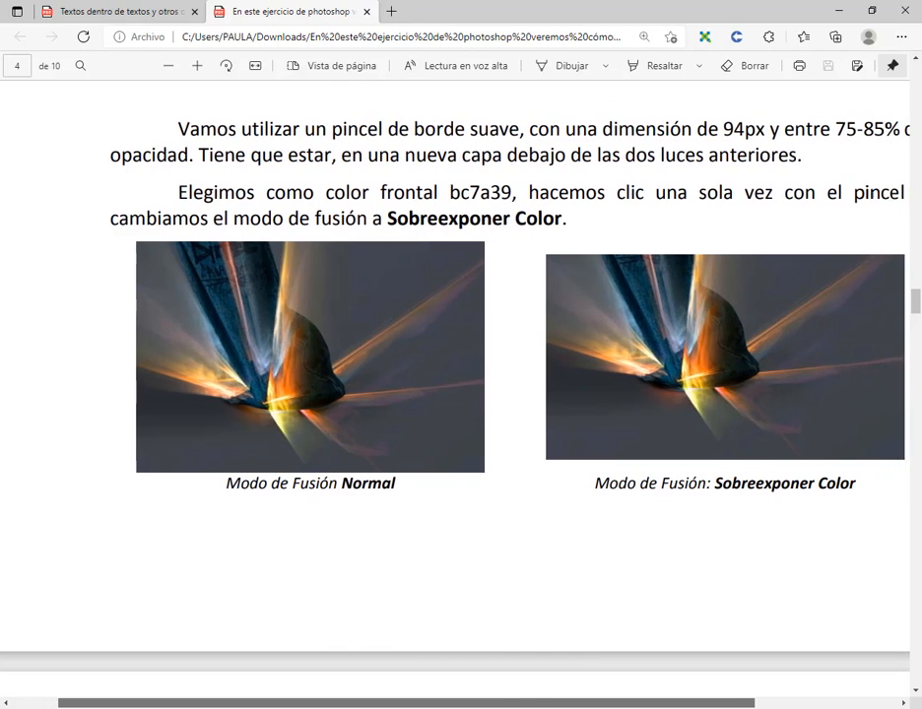
{"action": "scroll", "coordinate": [631, 449], "scroll_direction": "down", "scroll_amount": 1}
{"action": "scroll", "coordinate": [631, 449], "scroll_direction": "up", "scroll_amount": 1}
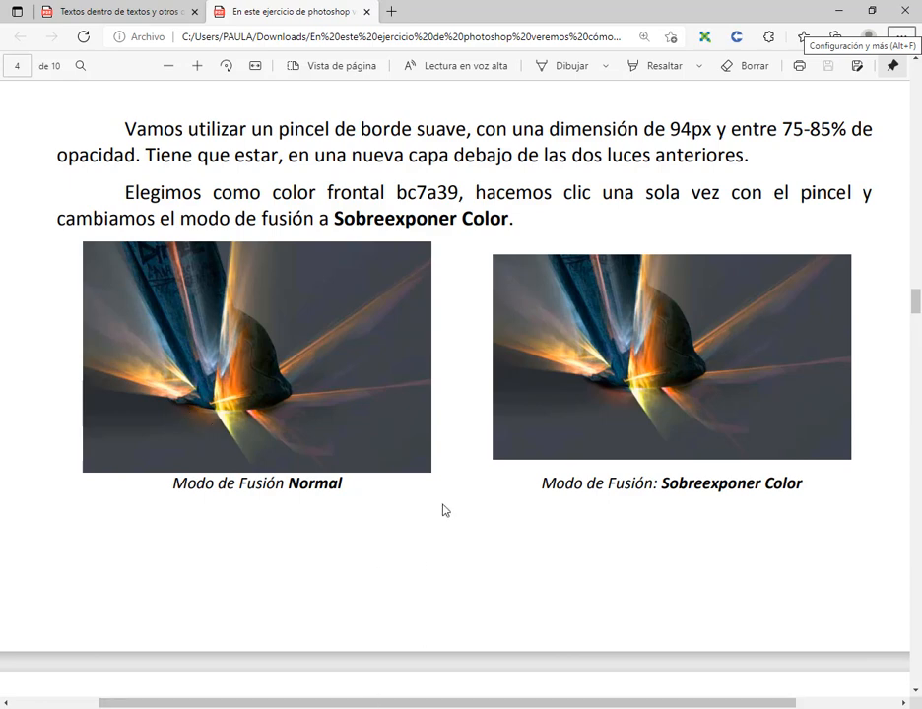
{"action": "scroll", "coordinate": [443, 509], "scroll_direction": "up", "scroll_amount": 1}
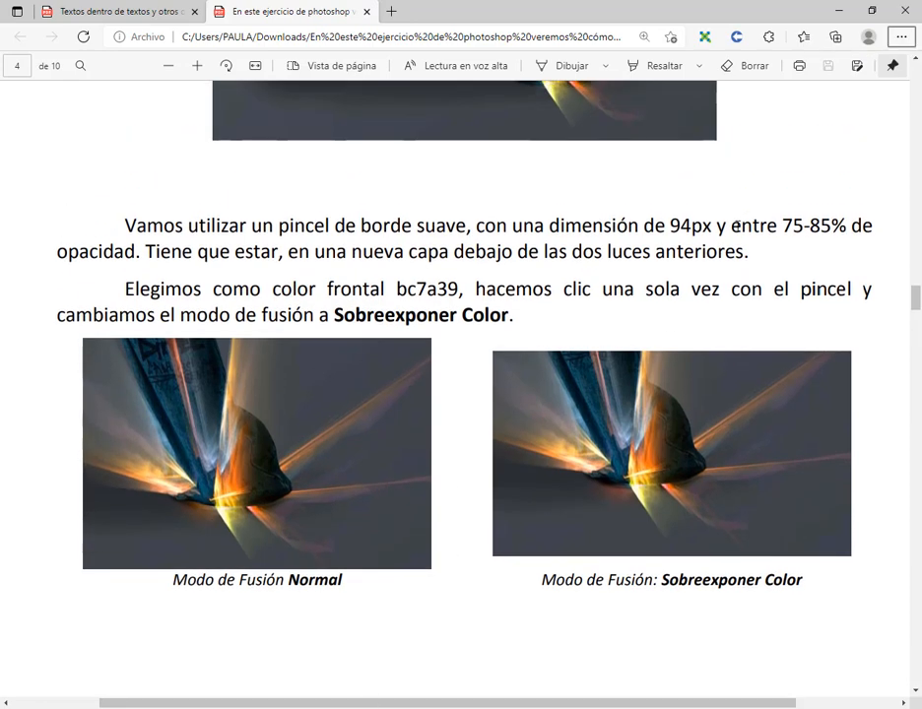
Copy the colour code bc7a39 from the PDF and set it as the foreground colour in Photoshop.
{"action": "double_click", "coordinate": [418, 292]}
{"action": "key", "text": "ctrl+c"}
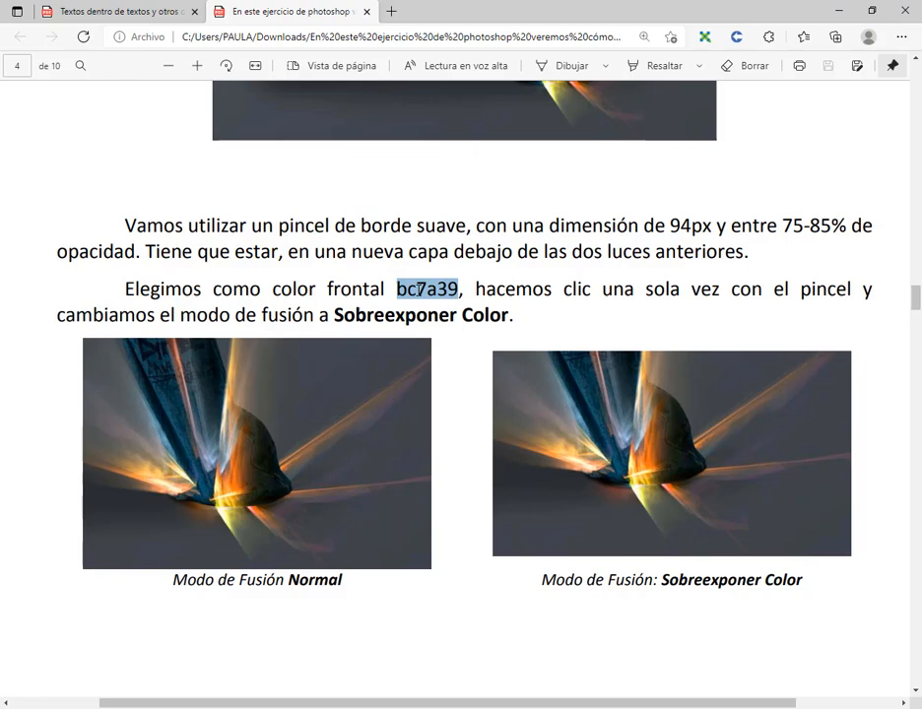
{"action": "key", "text": "alt+Tab"}
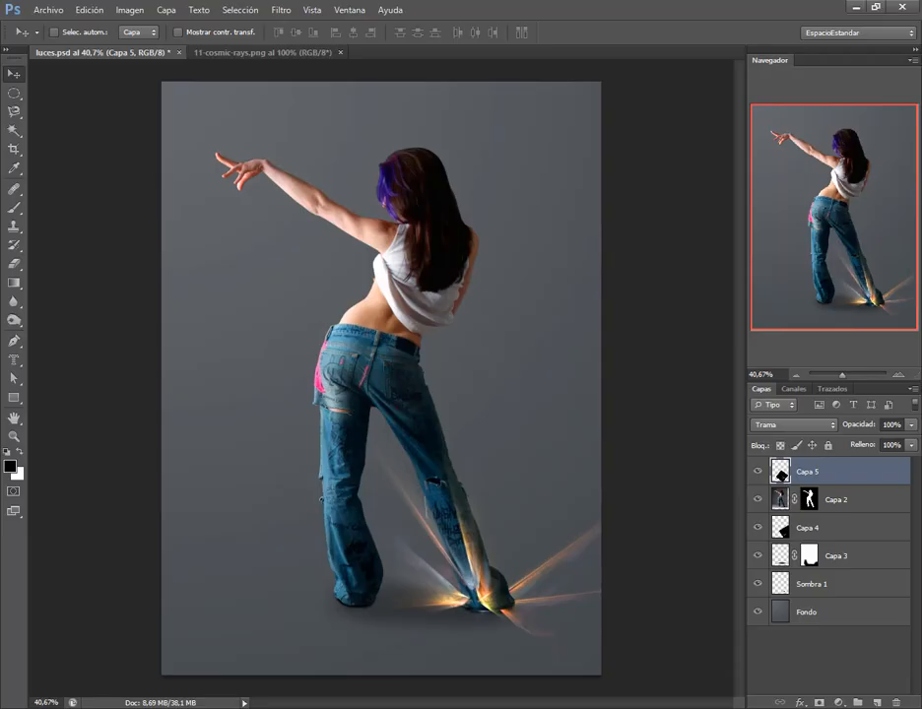
{"action": "left_click", "coordinate": [12, 468]}
{"action": "double_click", "coordinate": [596, 332]}
{"action": "key", "text": "ctrl+v"}
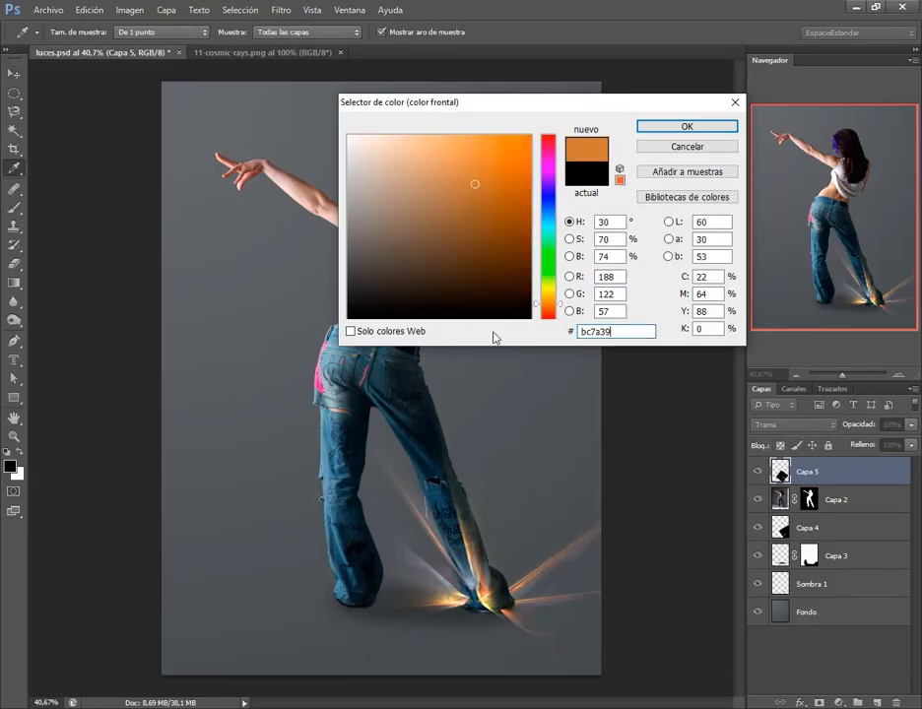
{"action": "left_click", "coordinate": [686, 126]}
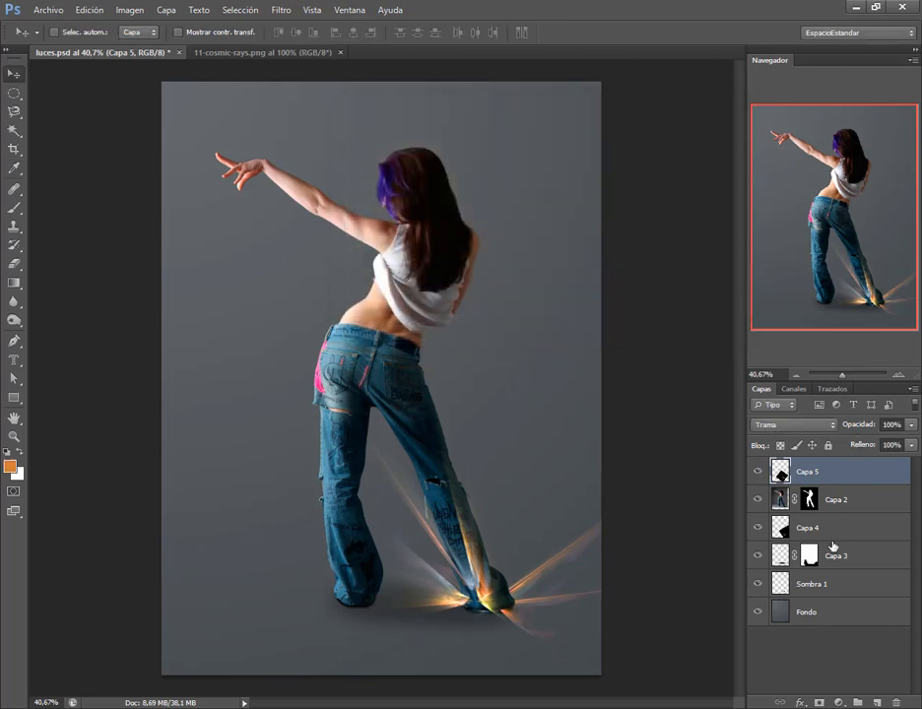
Add a new layer directly above Capa 3 and set the Brush to 98 px with 72% opacity.
{"action": "left_click", "coordinate": [839, 556]}
{"action": "left_click", "coordinate": [875, 701]}
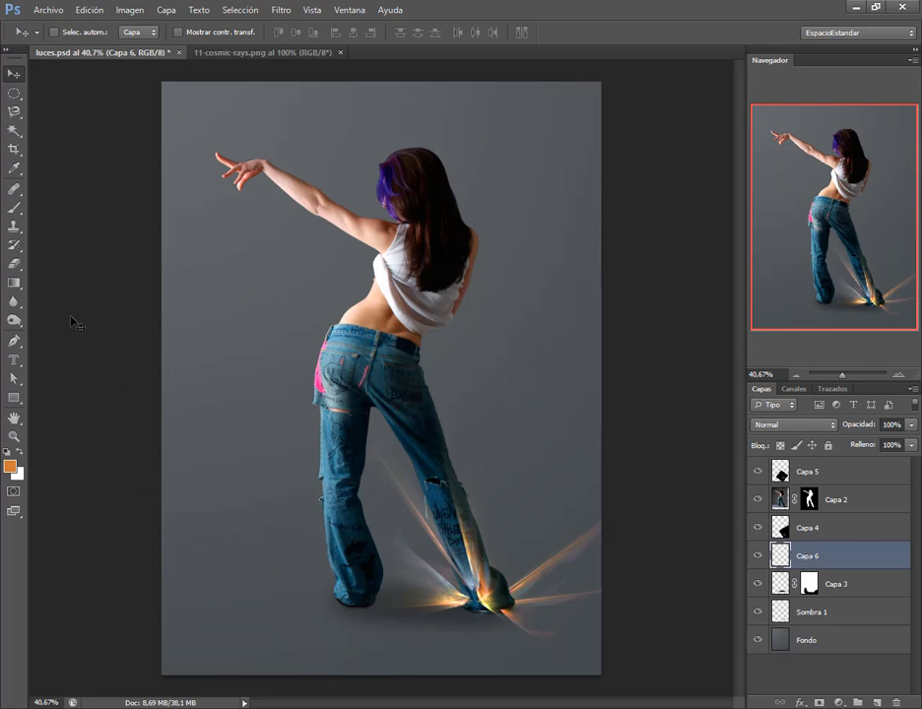
{"action": "left_click", "coordinate": [12, 210]}
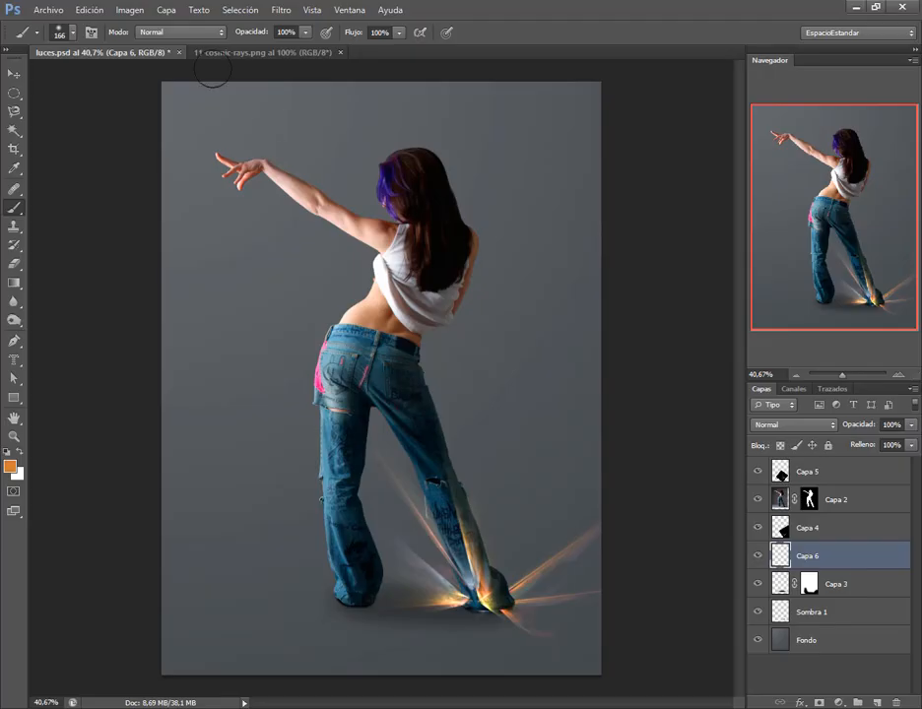
{"action": "left_click_drag", "start_coordinate": [258, 37], "coordinate": [233, 38]}
{"action": "scroll", "coordinate": [492, 596], "scroll_direction": "up", "scroll_amount": 5}
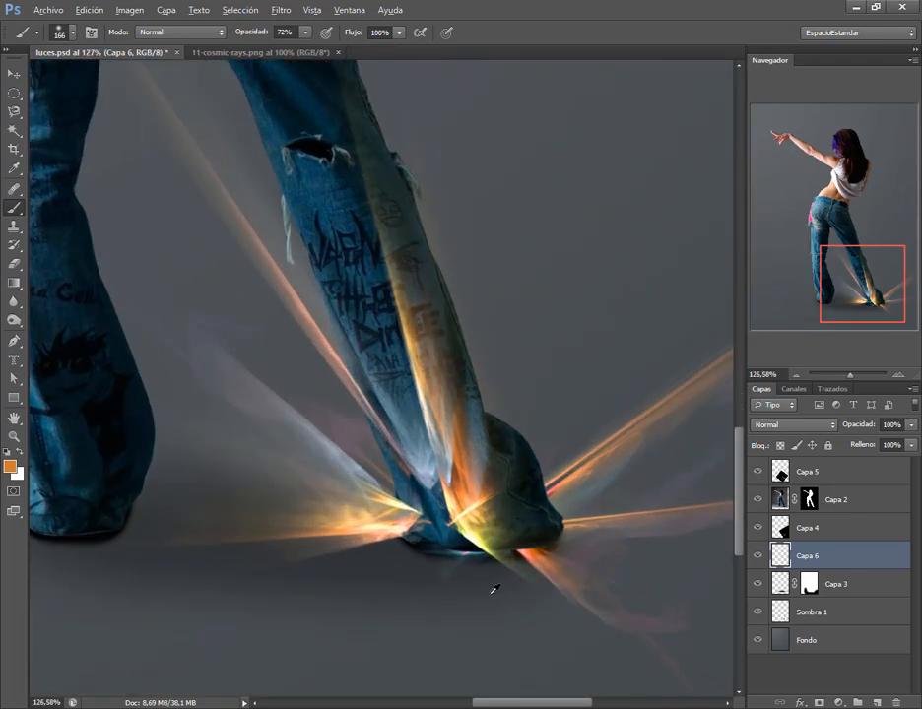
{"action": "mouse_move", "coordinate": [479, 514]}
{"action": "left_mouse_down"}
{"action": "mouse_move", "coordinate": [441, 526]}
{"action": "mouse_move", "coordinate": [510, 519]}
{"action": "mouse_move", "coordinate": [443, 509]}
{"action": "left_mouse_up"}
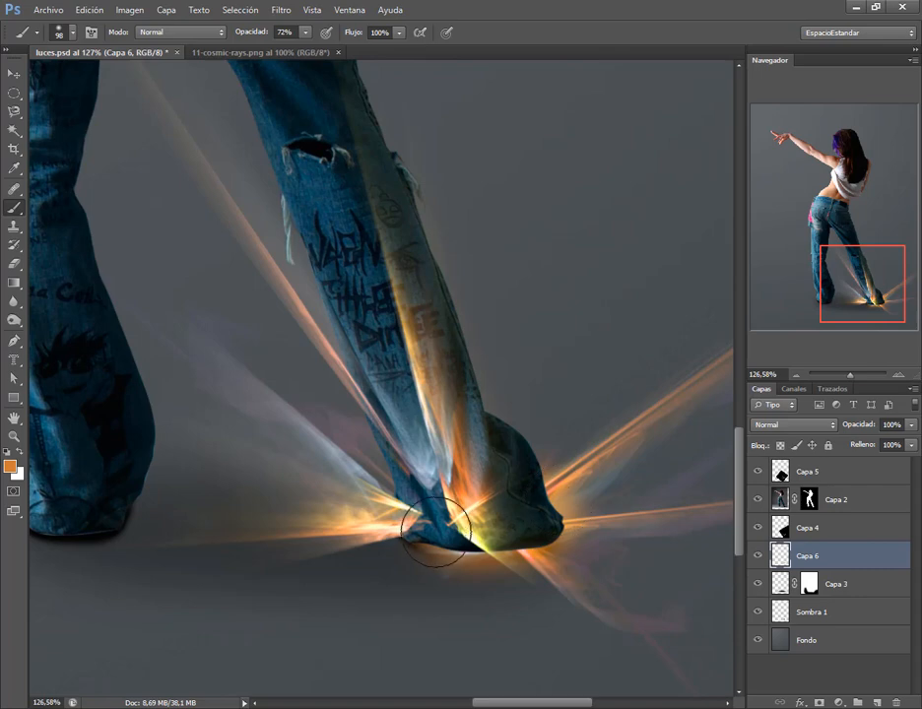
Paint an orange glow under the shoe on Capa 6 and set the layer's blend mode to Sobreexponer color.
{"action": "left_click_drag", "start_coordinate": [435, 531], "coordinate": [436, 510]}
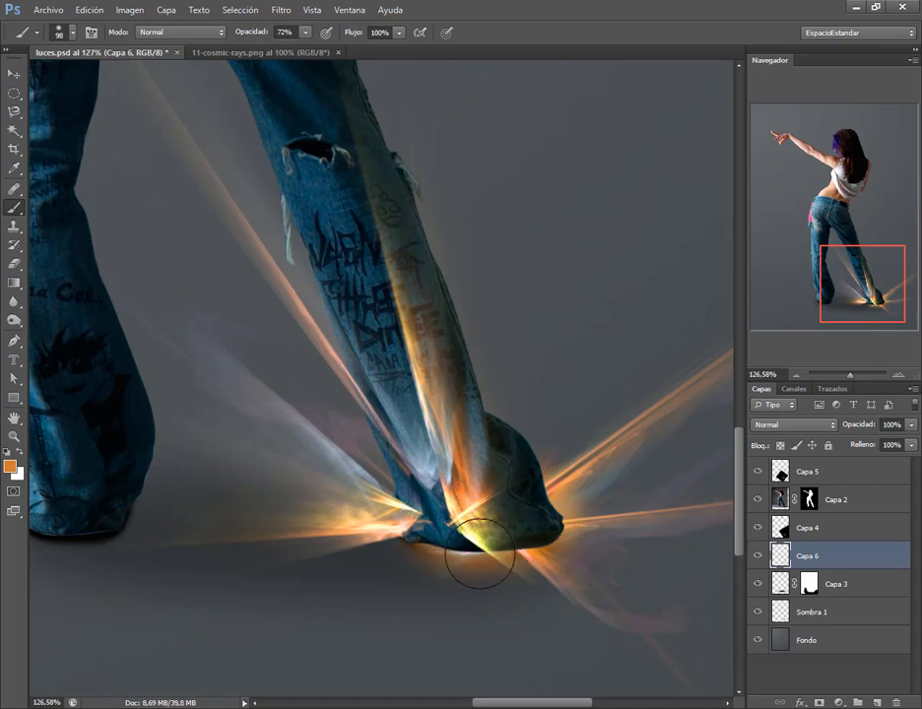
{"action": "key", "text": "ctrl+z"}
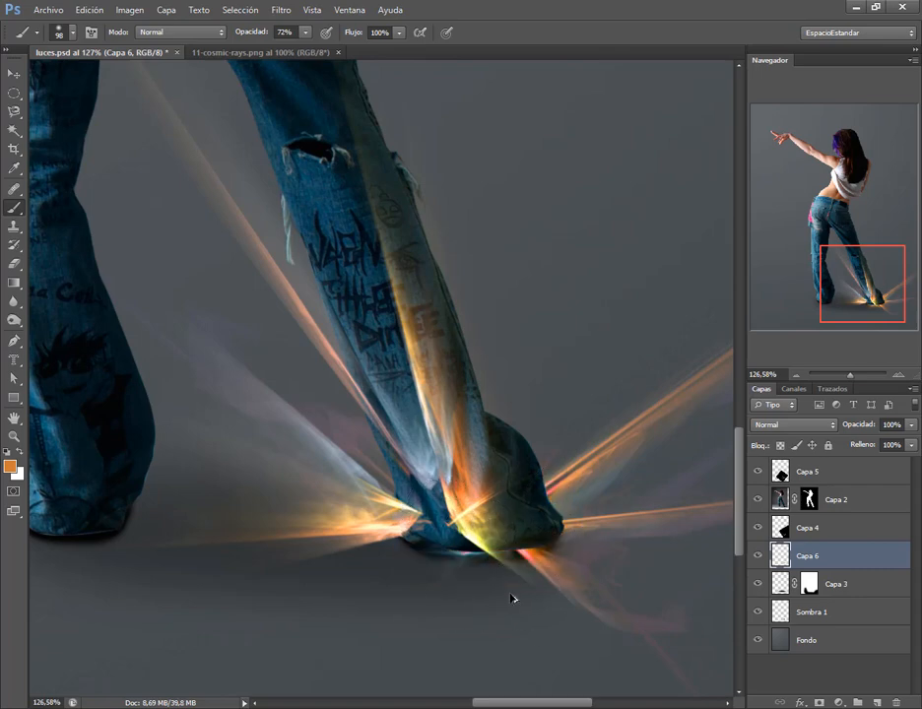
{"action": "mouse_move", "coordinate": [534, 391]}
{"action": "left_mouse_down"}
{"action": "mouse_move", "coordinate": [528, 421]}
{"action": "mouse_move", "coordinate": [539, 362]}
{"action": "mouse_move", "coordinate": [524, 368]}
{"action": "mouse_move", "coordinate": [546, 403]}
{"action": "mouse_move", "coordinate": [569, 391]}
{"action": "mouse_move", "coordinate": [580, 355]}
{"action": "mouse_move", "coordinate": [574, 389]}
{"action": "mouse_move", "coordinate": [580, 357]}
{"action": "mouse_move", "coordinate": [556, 367]}
{"action": "mouse_move", "coordinate": [584, 450]}
{"action": "mouse_move", "coordinate": [576, 527]}
{"action": "mouse_move", "coordinate": [564, 556]}
{"action": "mouse_move", "coordinate": [529, 551]}
{"action": "mouse_move", "coordinate": [555, 566]}
{"action": "mouse_move", "coordinate": [391, 516]}
{"action": "mouse_move", "coordinate": [360, 524]}
{"action": "mouse_move", "coordinate": [380, 517]}
{"action": "mouse_move", "coordinate": [238, 510]}
{"action": "mouse_move", "coordinate": [391, 502]}
{"action": "mouse_move", "coordinate": [404, 512]}
{"action": "mouse_move", "coordinate": [438, 470]}
{"action": "mouse_move", "coordinate": [434, 397]}
{"action": "mouse_move", "coordinate": [413, 327]}
{"action": "mouse_move", "coordinate": [342, 390]}
{"action": "mouse_move", "coordinate": [312, 336]}
{"action": "mouse_move", "coordinate": [427, 420]}
{"action": "mouse_move", "coordinate": [423, 339]}
{"action": "mouse_move", "coordinate": [294, 287]}
{"action": "mouse_move", "coordinate": [278, 266]}
{"action": "mouse_move", "coordinate": [367, 441]}
{"action": "mouse_move", "coordinate": [367, 484]}
{"action": "mouse_move", "coordinate": [291, 442]}
{"action": "mouse_move", "coordinate": [362, 535]}
{"action": "mouse_move", "coordinate": [495, 544]}
{"action": "mouse_move", "coordinate": [574, 582]}
{"action": "mouse_move", "coordinate": [435, 540]}
{"action": "mouse_move", "coordinate": [635, 617]}
{"action": "mouse_move", "coordinate": [509, 582]}
{"action": "mouse_move", "coordinate": [456, 555]}
{"action": "mouse_move", "coordinate": [458, 524]}
{"action": "mouse_move", "coordinate": [460, 533]}
{"action": "mouse_move", "coordinate": [482, 527]}
{"action": "mouse_move", "coordinate": [426, 515]}
{"action": "mouse_move", "coordinate": [442, 527]}
{"action": "mouse_move", "coordinate": [495, 532]}
{"action": "left_mouse_up"}
{"action": "key", "text": "ctrl+z"}
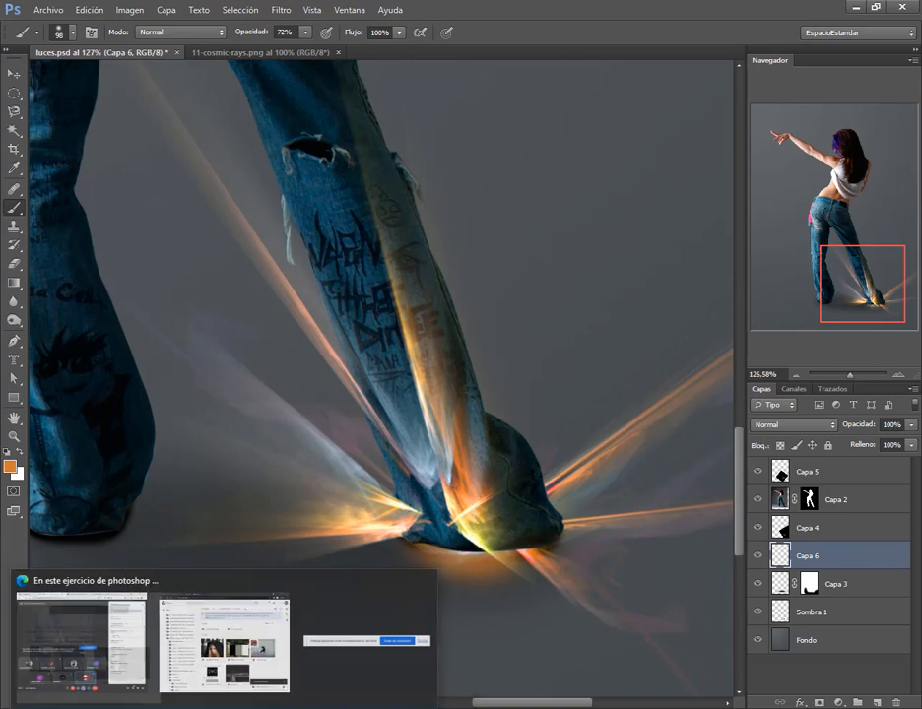
{"action": "left_click", "coordinate": [202, 707]}
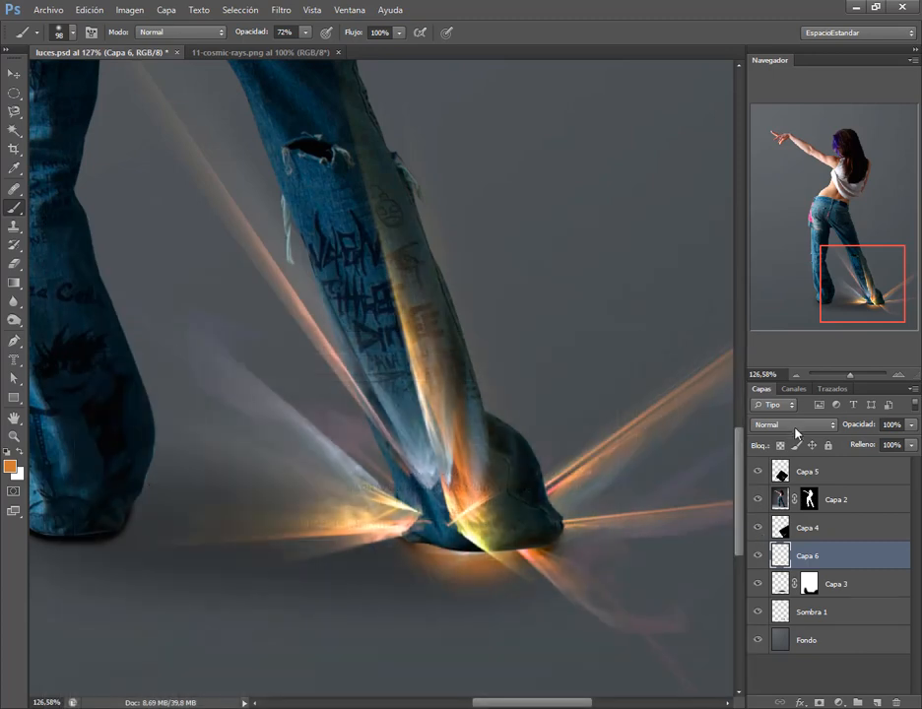
{"action": "left_click", "coordinate": [793, 424]}
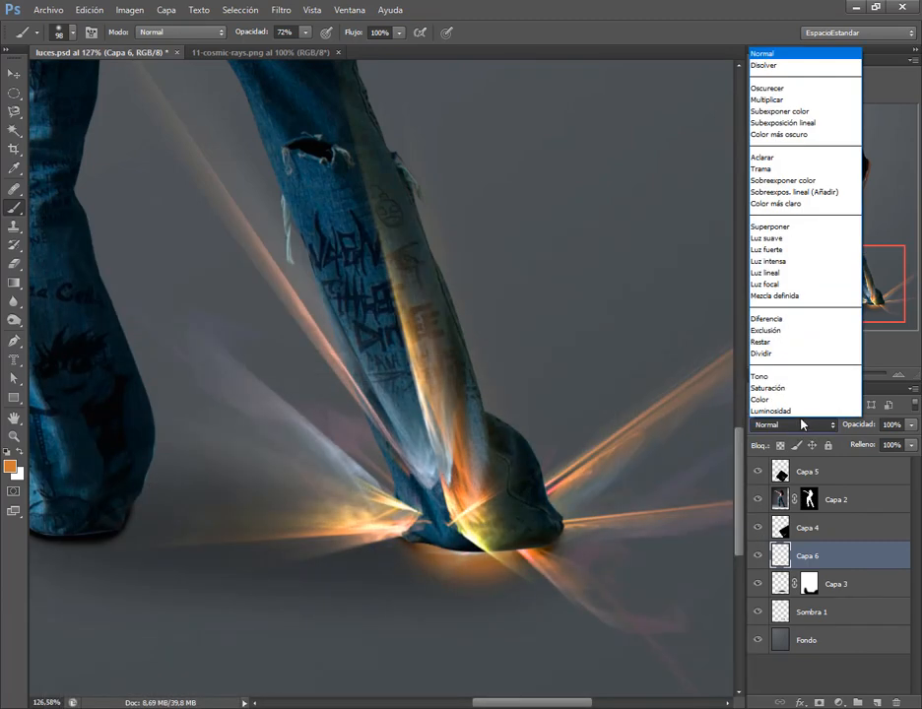
{"action": "left_click", "coordinate": [795, 181]}
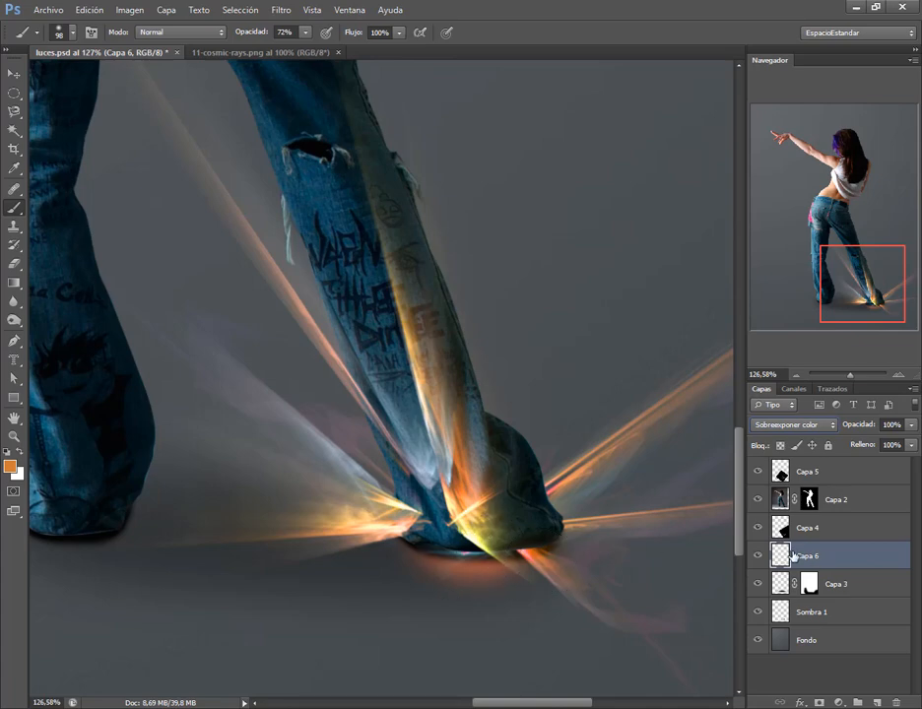
Compare the shoe area with Capa 6 and the Sombra 1 layer hidden and shown.
{"action": "left_click", "coordinate": [758, 556]}
{"action": "left_click", "coordinate": [758, 557]}
{"action": "left_click", "coordinate": [760, 613]}
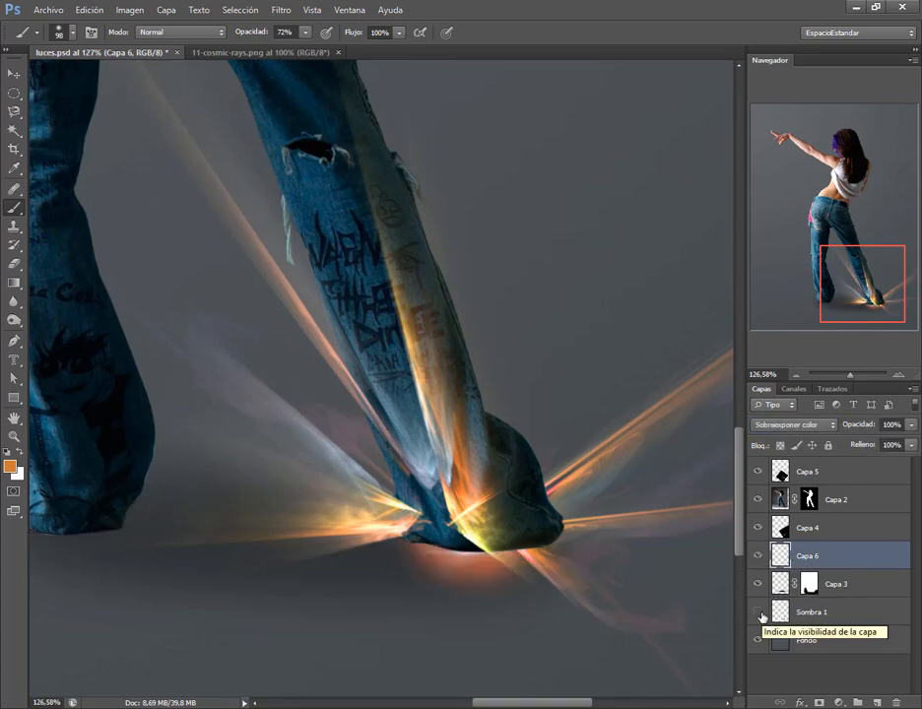
{"action": "left_click", "coordinate": [759, 614]}
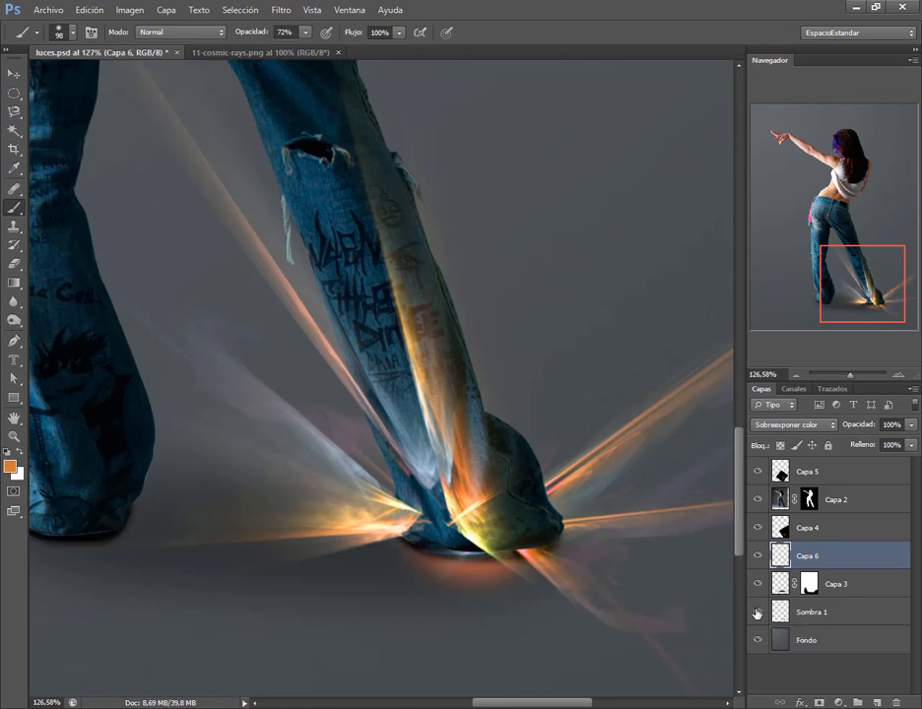
{"action": "left_click", "coordinate": [778, 612]}
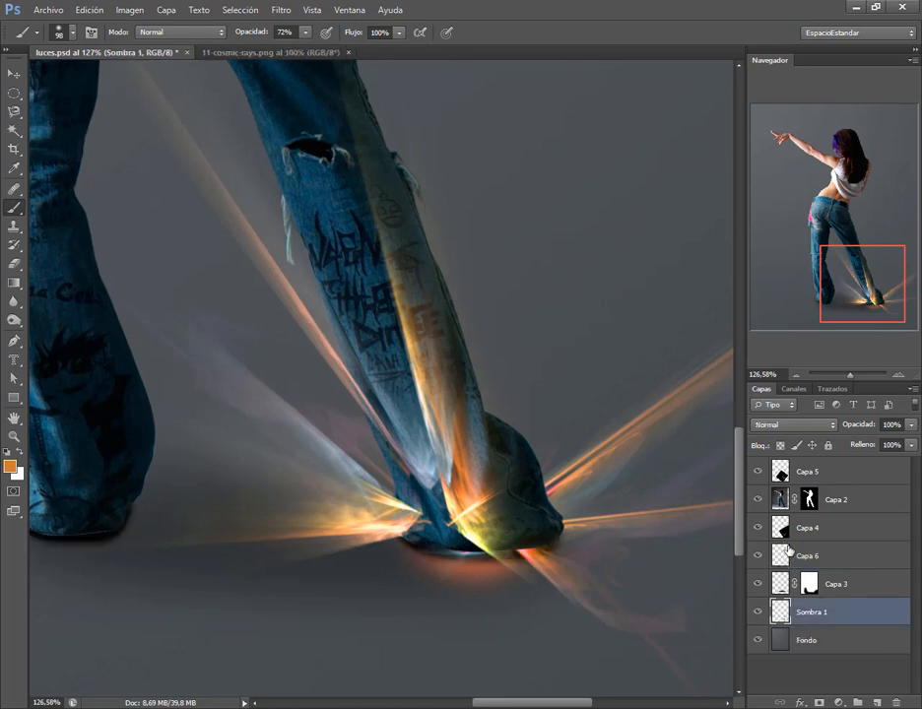
Try extending the glow along the sole on Capa 6, then undo the glow painting and blend mode change.
{"action": "left_click", "coordinate": [808, 555]}
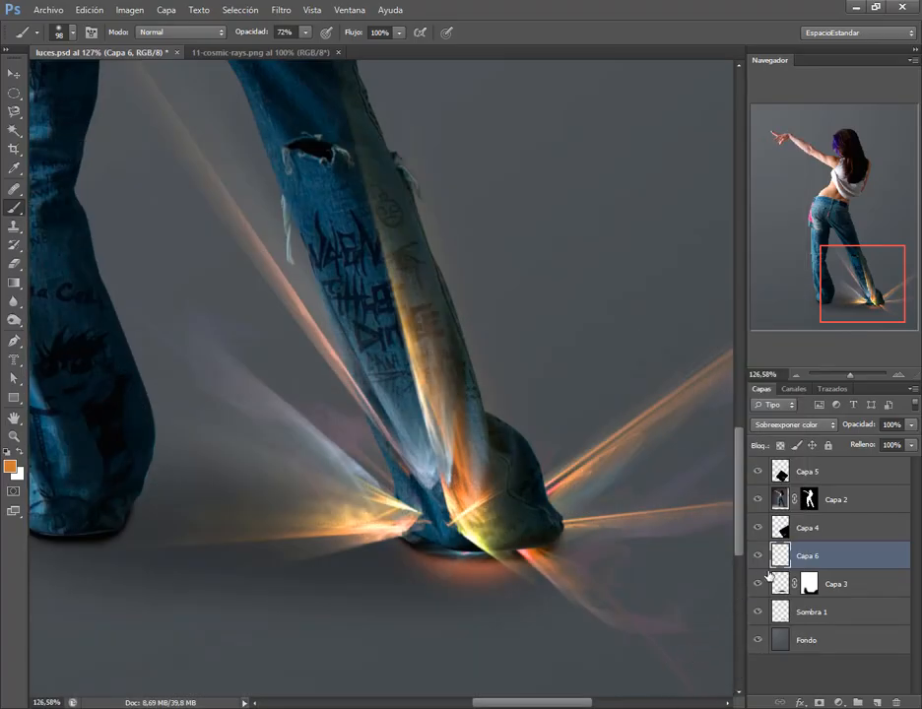
{"action": "left_click_drag", "start_coordinate": [553, 535], "coordinate": [453, 536]}
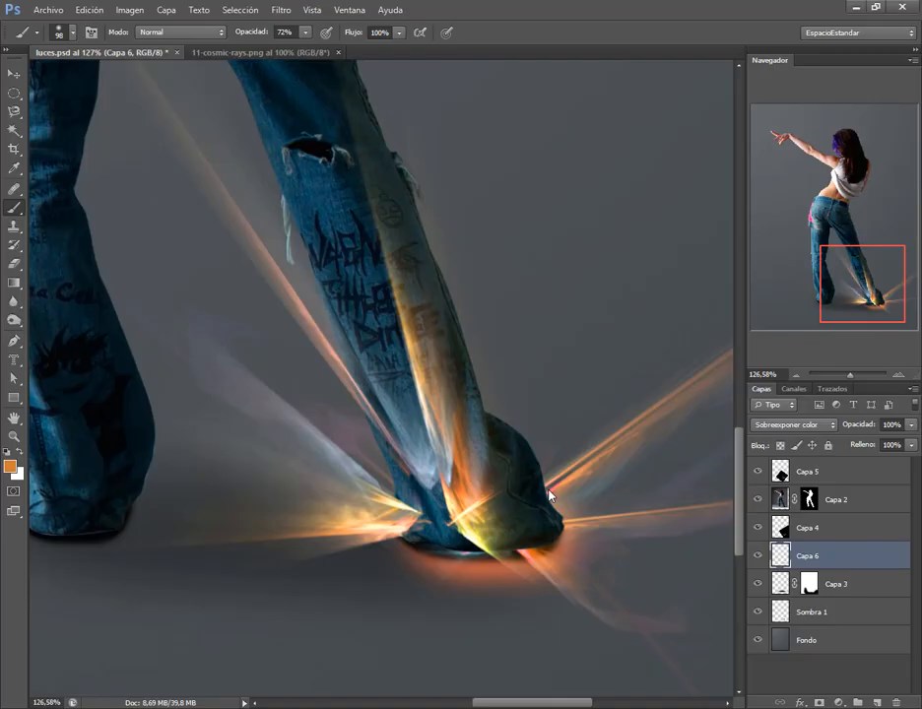
{"action": "key", "text": "ctrl+z"}
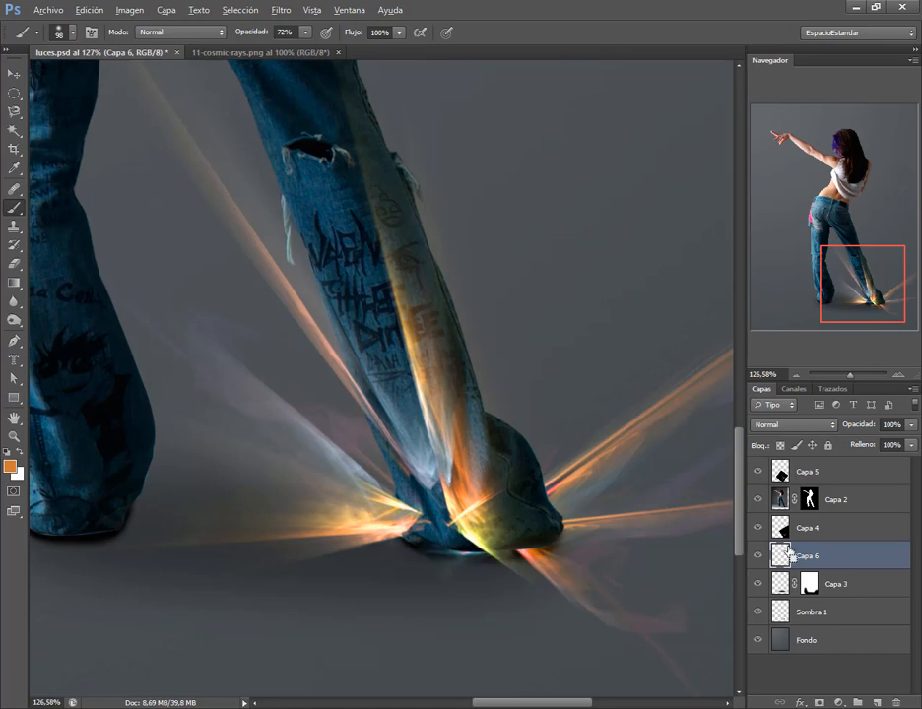
Set Capa 6's blend mode to Sobreexponer color and paint a soft orange glow beneath the shoe.
{"action": "left_click", "coordinate": [800, 424]}
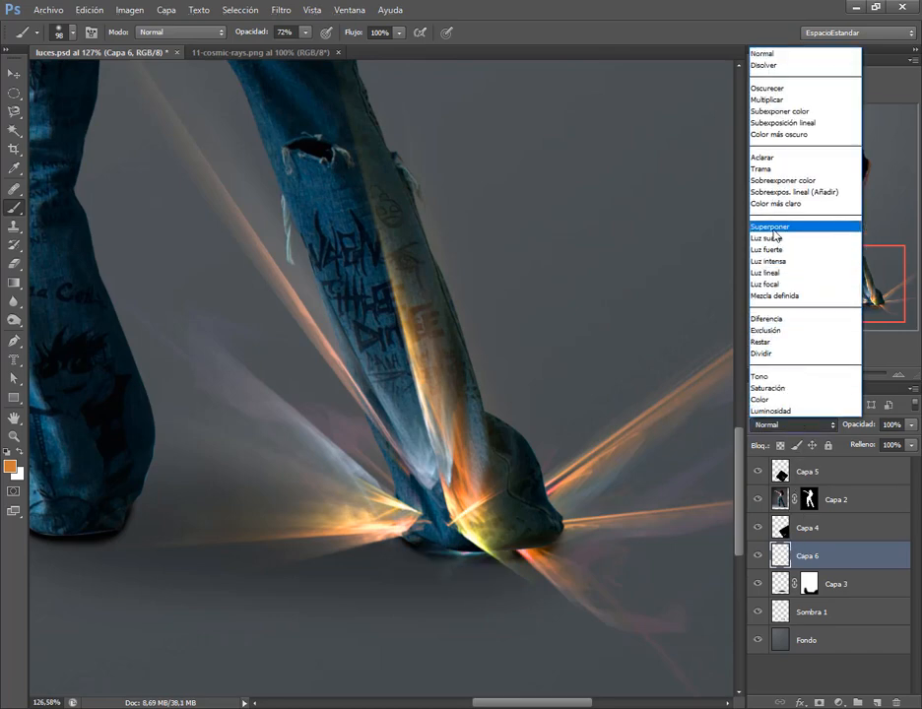
{"action": "left_click", "coordinate": [796, 180]}
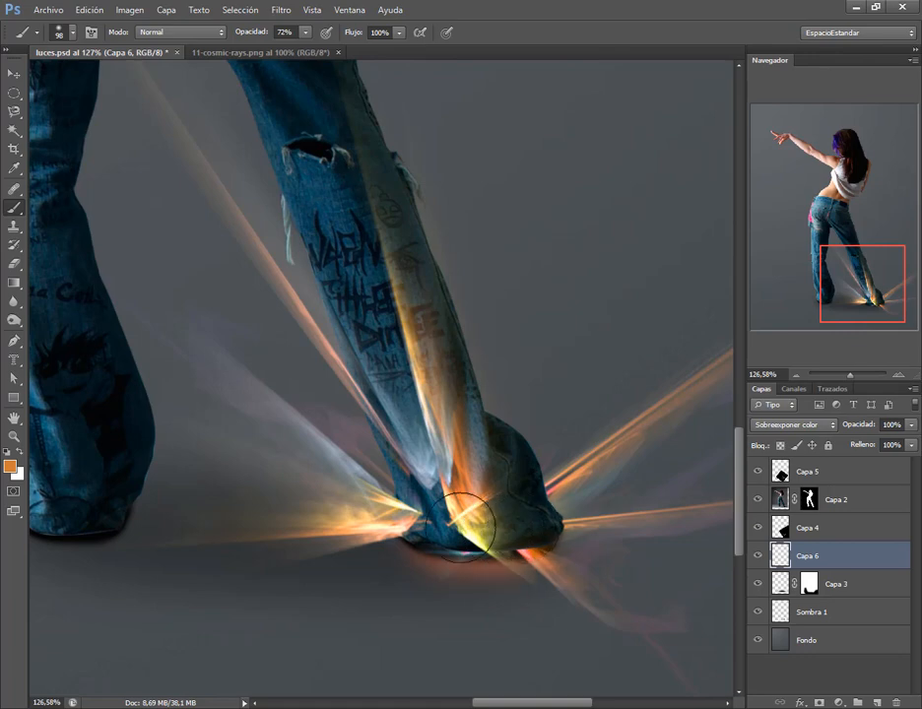
{"action": "scroll", "coordinate": [465, 480], "scroll_direction": "down", "scroll_amount": 2}
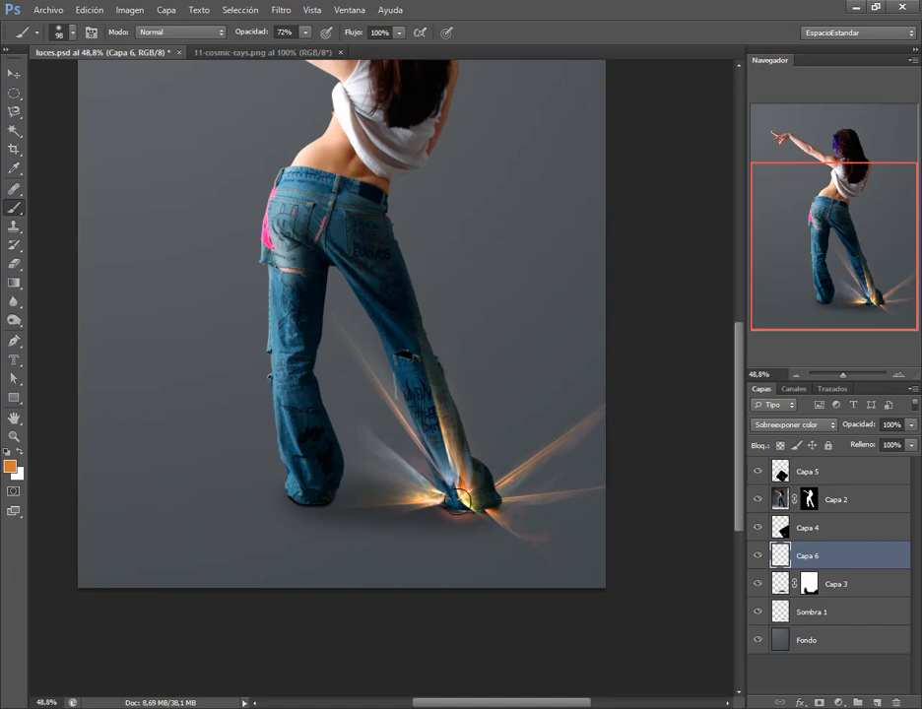
{"action": "scroll", "coordinate": [469, 476], "scroll_direction": "down", "scroll_amount": 1}
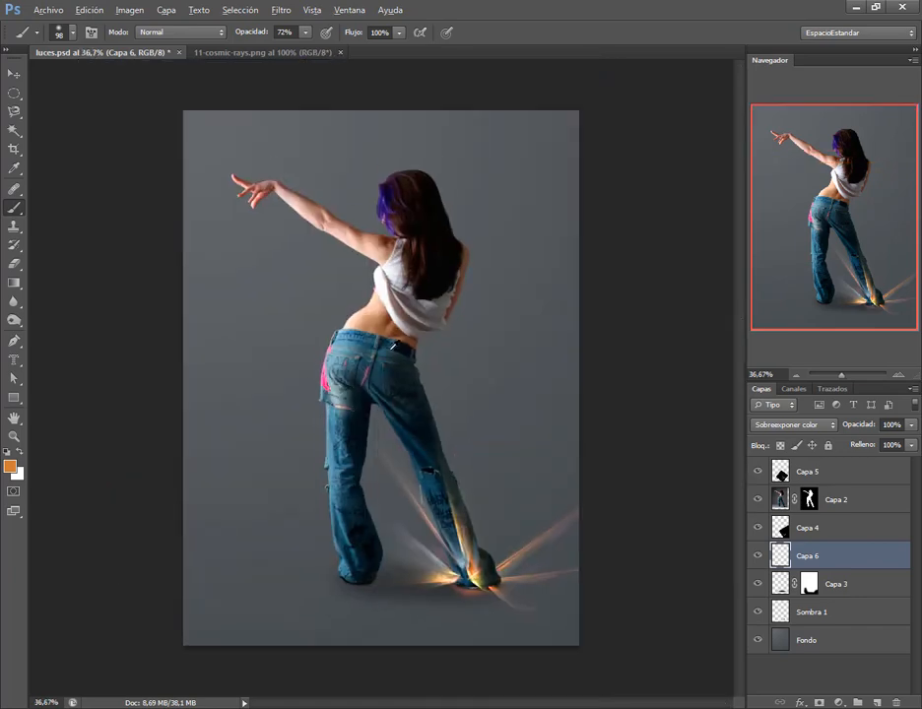
Check the next PDF instructions, and in luces.psd add a new layer above Capa 5 with the brush enlarged to 556 px.
{"action": "left_click", "coordinate": [14, 74]}
{"action": "key", "text": "alt+Tab"}
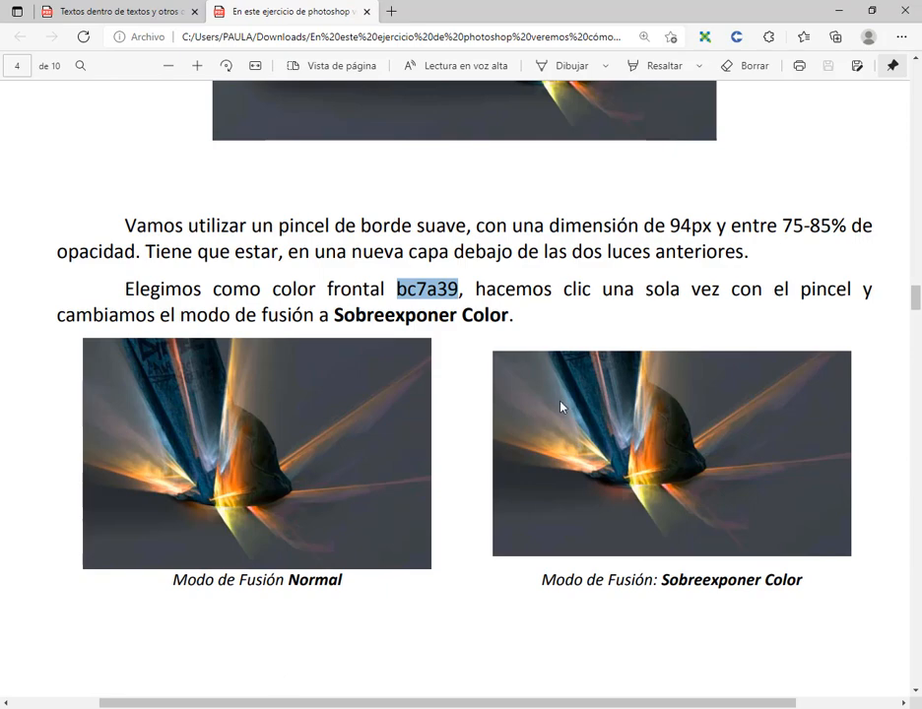
{"action": "scroll", "coordinate": [559, 406], "scroll_direction": "down", "scroll_amount": 6}
{"action": "left_click", "coordinate": [169, 66]}
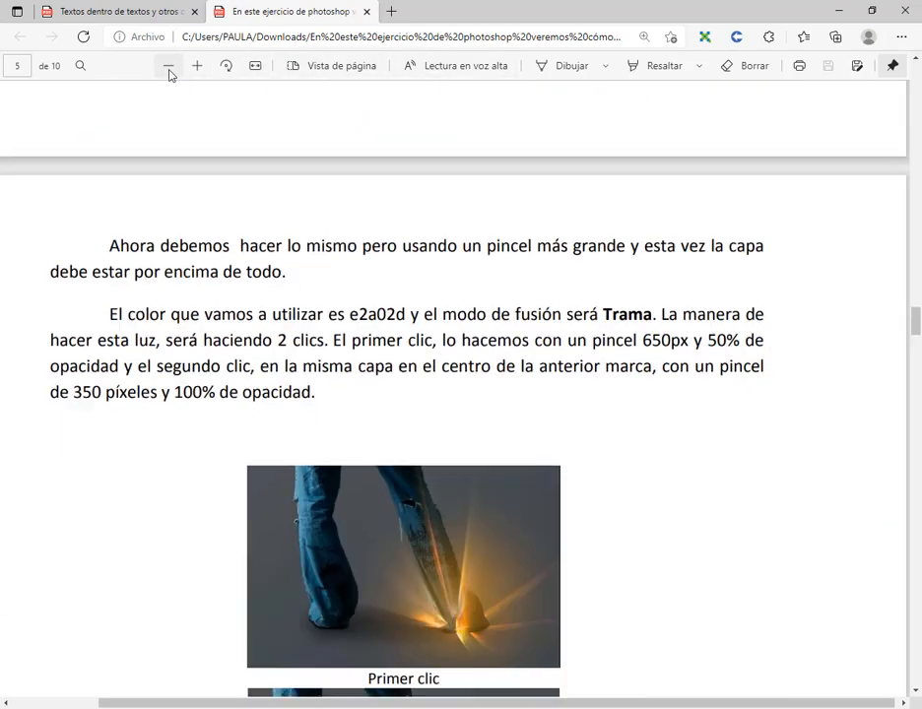
{"action": "left_click", "coordinate": [169, 66]}
{"action": "scroll", "coordinate": [530, 539], "scroll_direction": "down", "scroll_amount": 2}
{"action": "scroll", "coordinate": [525, 521], "scroll_direction": "up", "scroll_amount": 2}
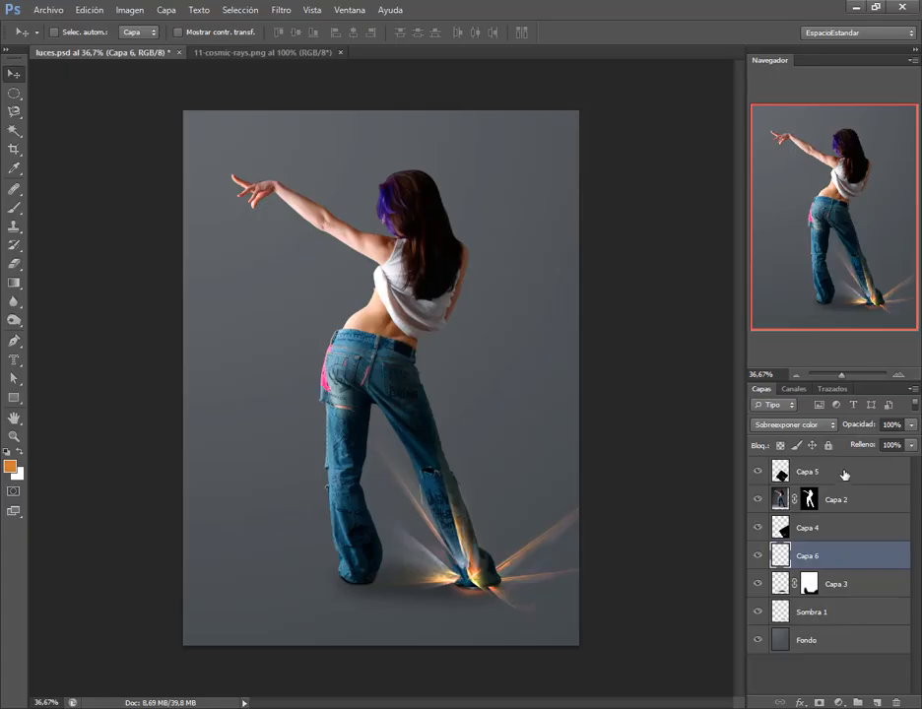
{"action": "left_click", "coordinate": [803, 472]}
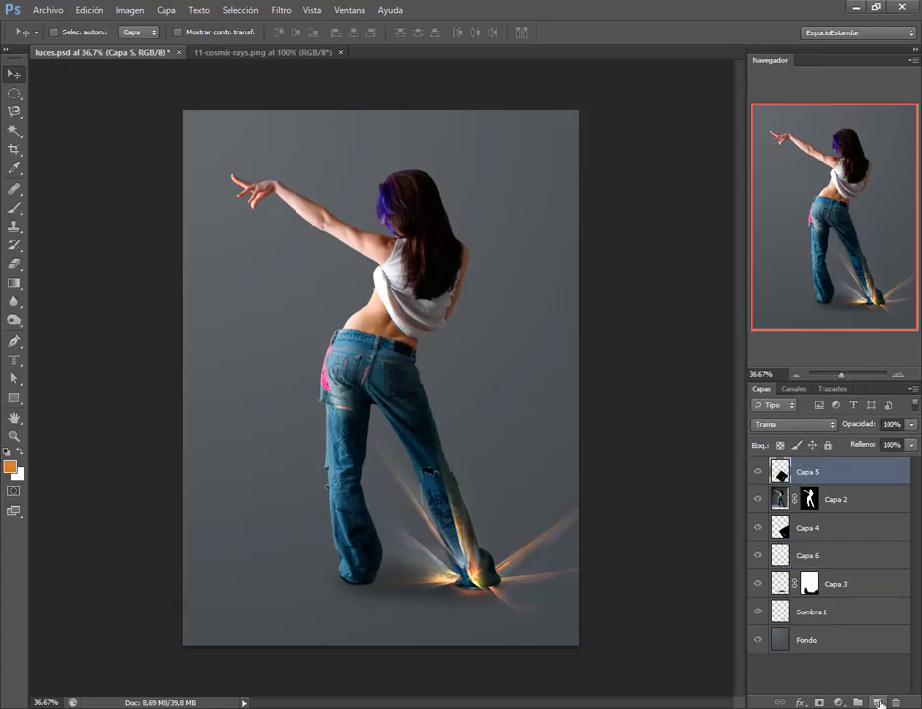
{"action": "left_click", "coordinate": [875, 701]}
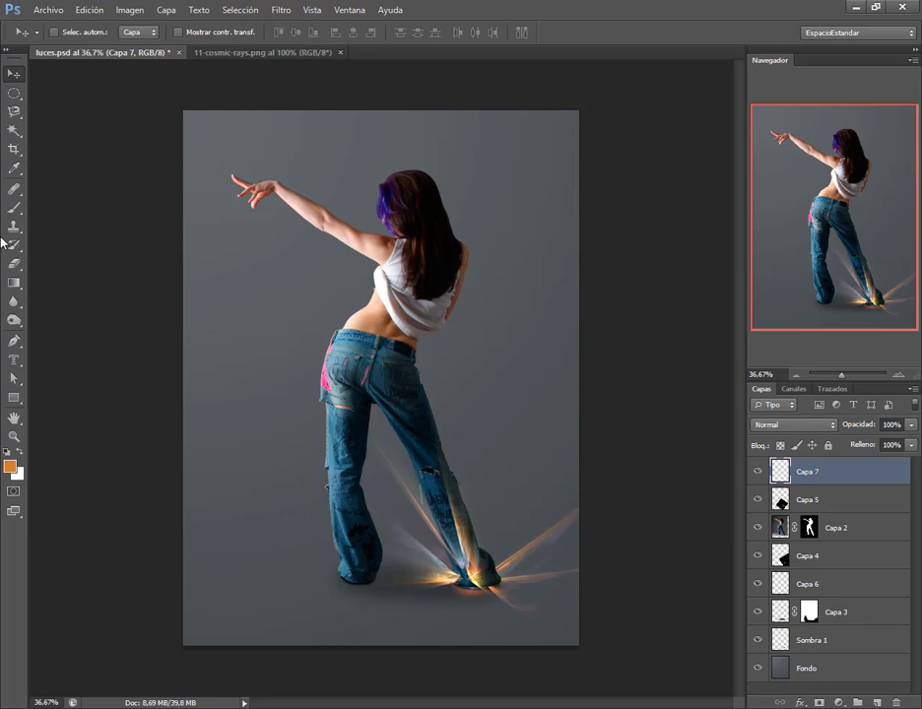
{"action": "left_click", "coordinate": [14, 208]}
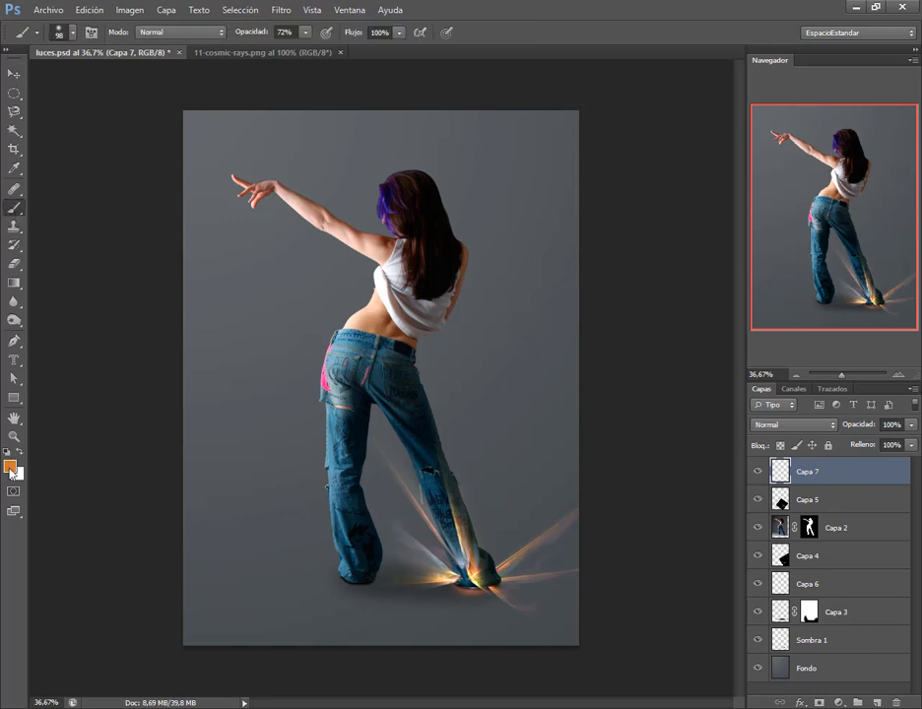
{"action": "mouse_move", "coordinate": [448, 537]}
{"action": "left_mouse_down"}
{"action": "mouse_move", "coordinate": [493, 537]}
{"action": "mouse_move", "coordinate": [499, 553]}
{"action": "left_mouse_up"}
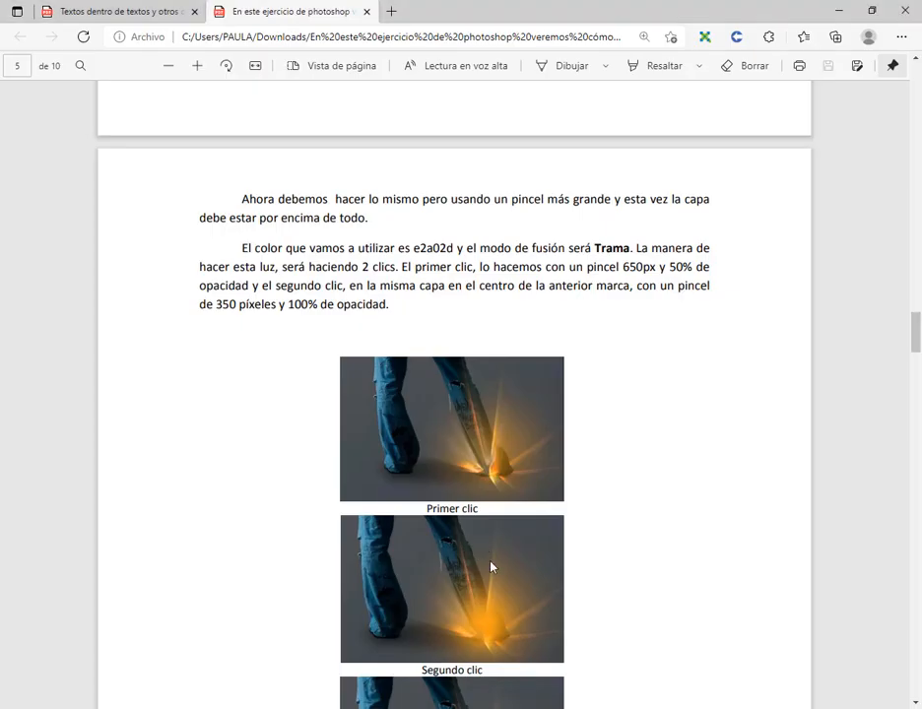
Copy the color code e2a02d from the PDF and set it as Photoshop's foreground color.
{"action": "double_click", "coordinate": [437, 247]}
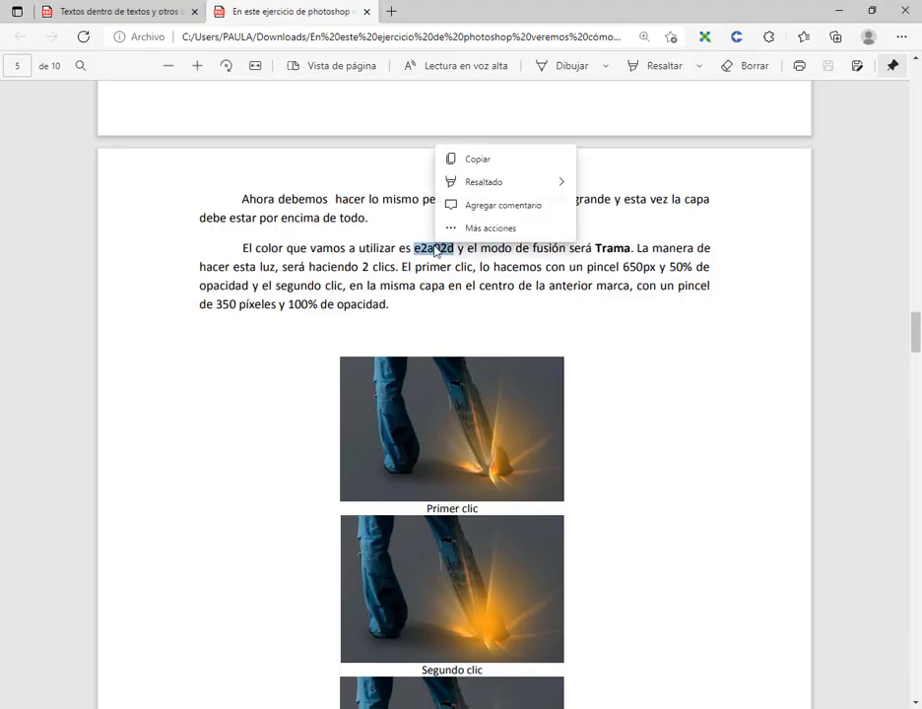
{"action": "key", "text": "ctrl+c"}
{"action": "key", "text": "alt+Tab"}
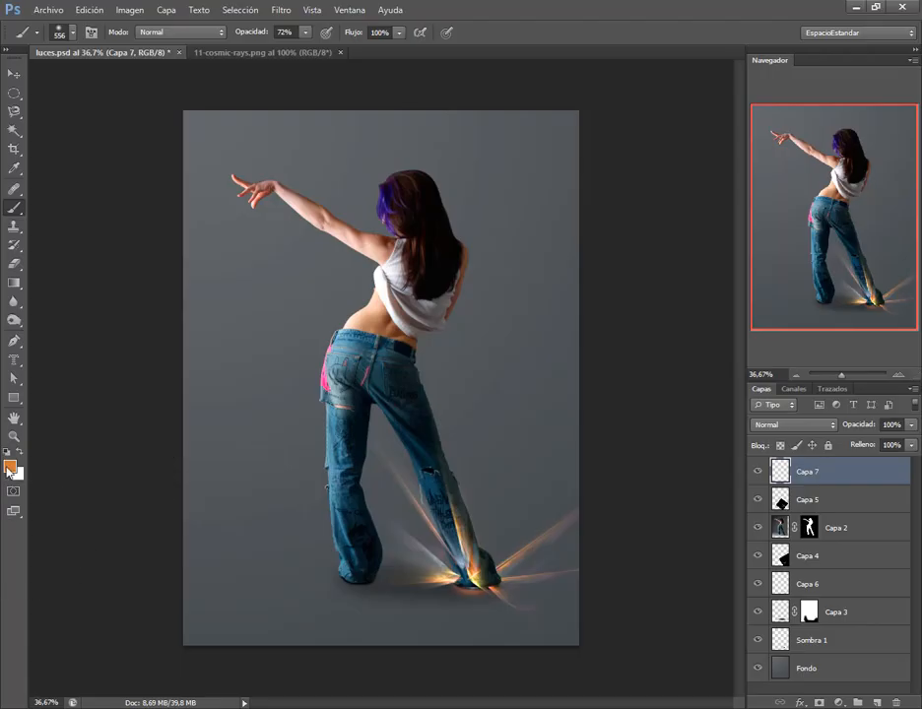
{"action": "left_click", "coordinate": [9, 470]}
{"action": "left_click_drag", "start_coordinate": [645, 332], "coordinate": [505, 340]}
{"action": "key", "text": "ctrl+v"}
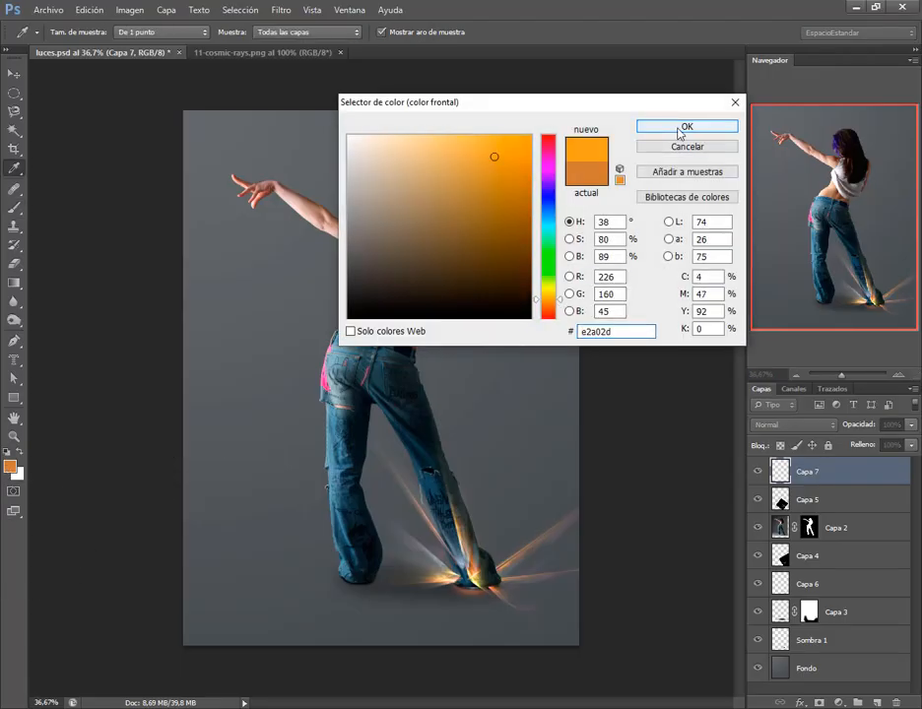
{"action": "left_click", "coordinate": [678, 127]}
{"action": "key", "text": "b"}
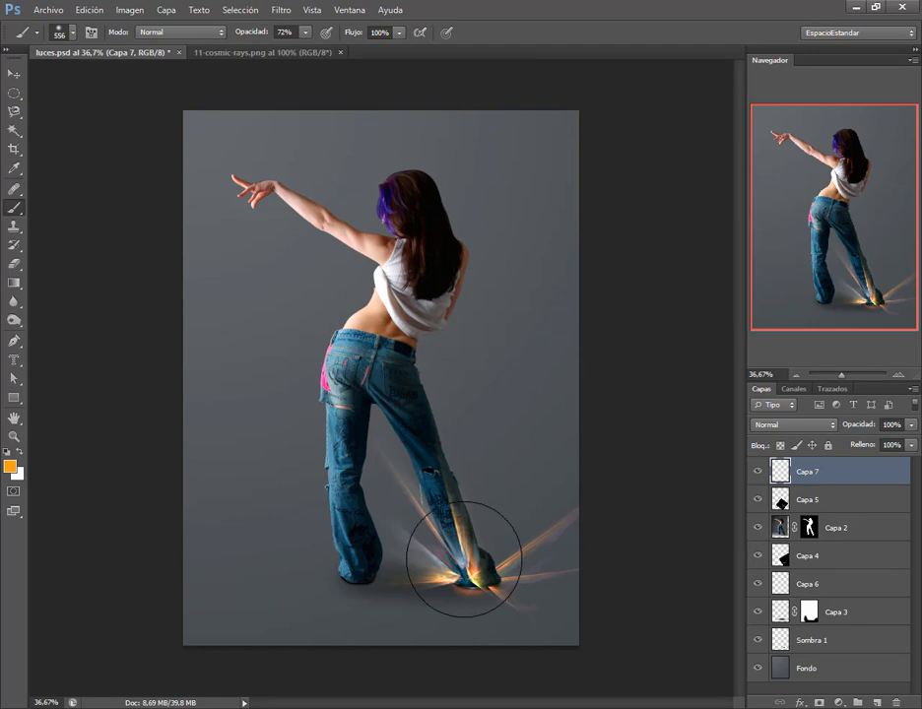
Following the PDF's two-click glow instructions, paint a large orange glow over the foot on Capa 7 and set its blend mode to Trama.
{"action": "key", "text": "alt+Tab"}
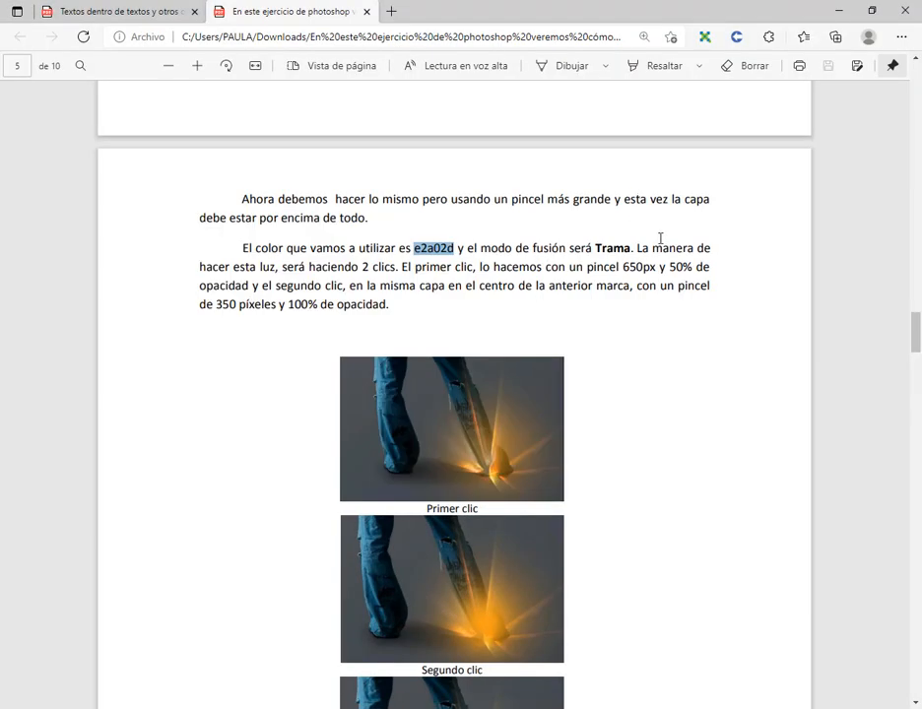
{"action": "scroll", "coordinate": [658, 235], "scroll_direction": "down", "scroll_amount": 2}
{"action": "scroll", "coordinate": [651, 226], "scroll_direction": "up", "scroll_amount": 1}
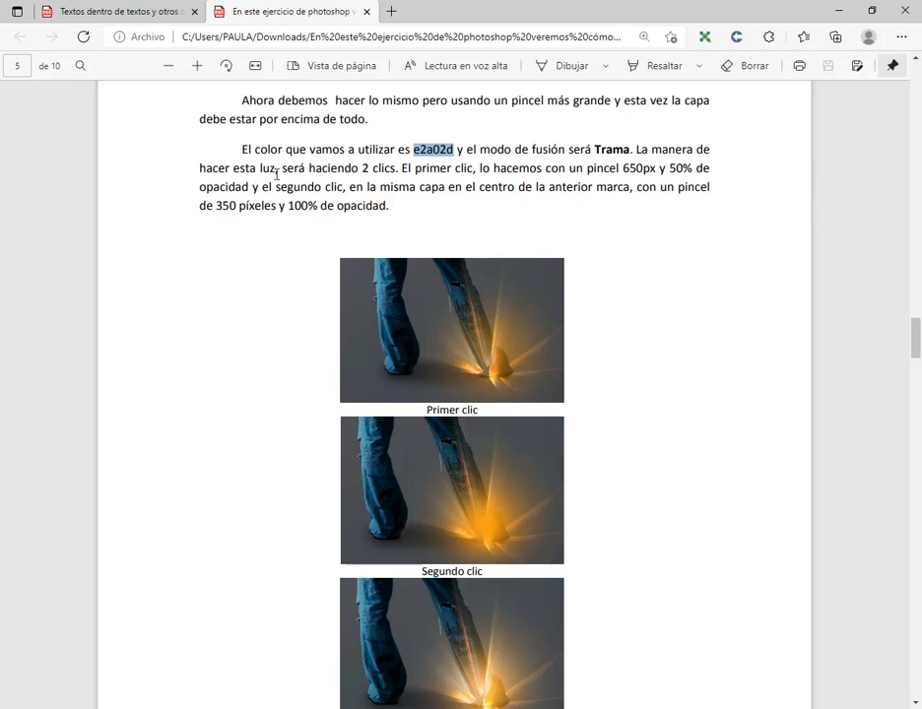
{"action": "scroll", "coordinate": [496, 453], "scroll_direction": "down", "scroll_amount": 1}
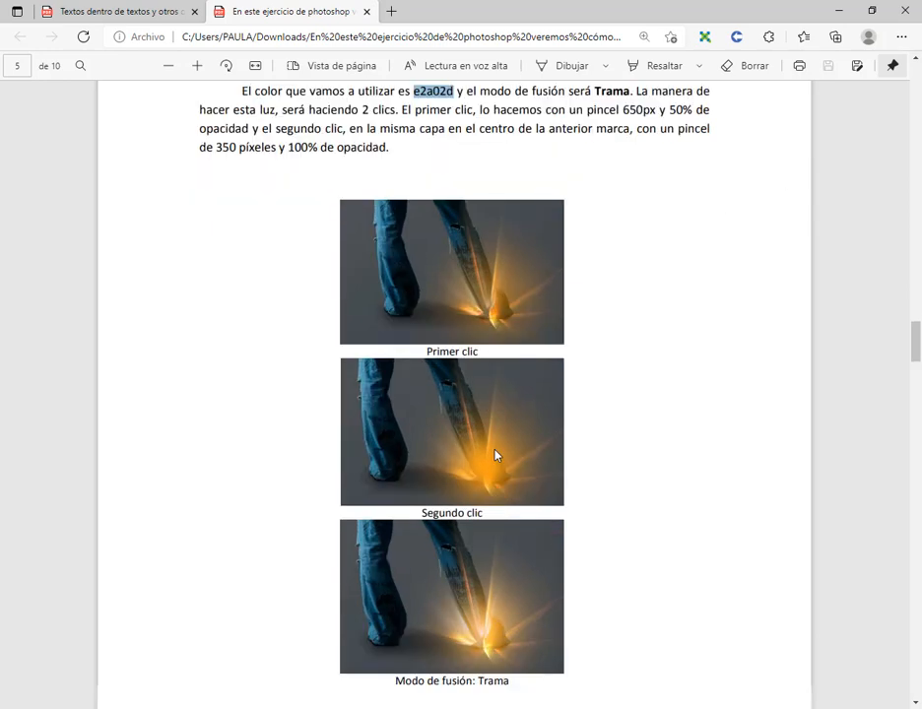
{"action": "scroll", "coordinate": [522, 611], "scroll_direction": "up", "scroll_amount": 3}
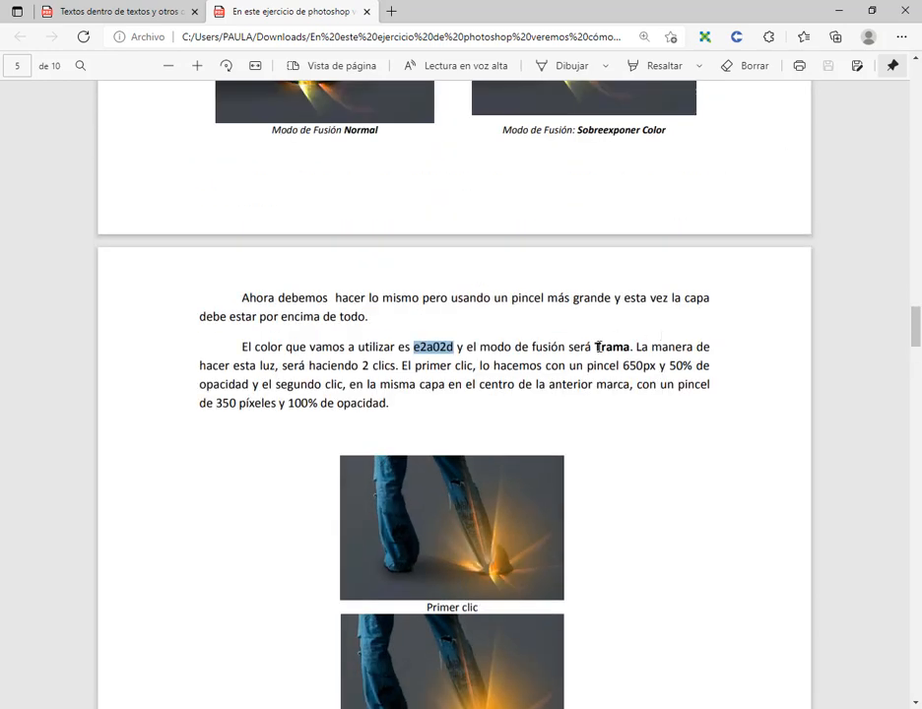
{"action": "left_click", "coordinate": [610, 347]}
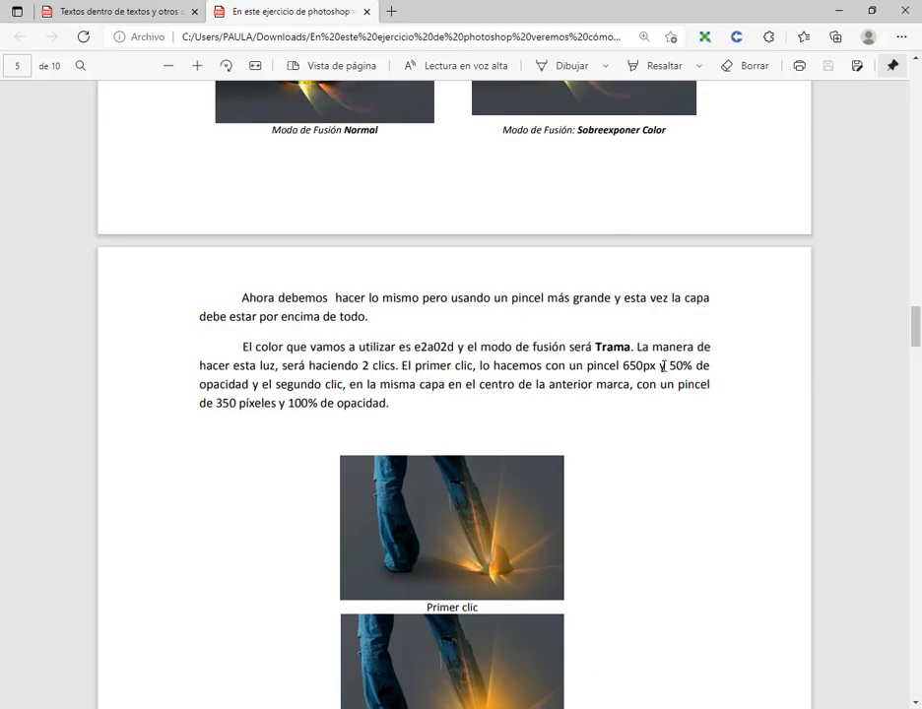
{"action": "key", "text": "alt+Tab"}
{"action": "left_click", "coordinate": [788, 425]}
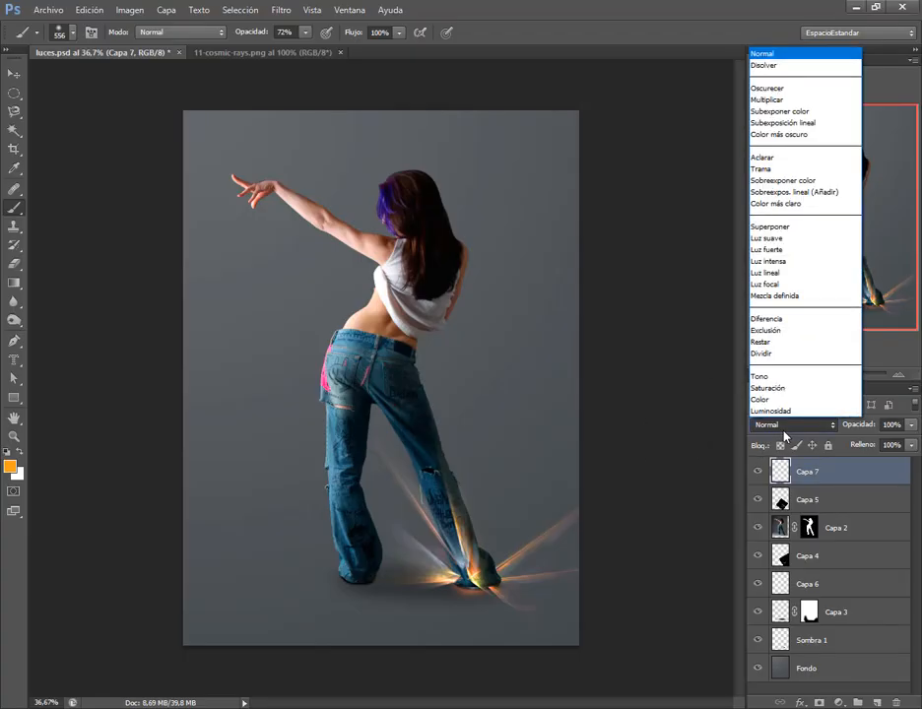
{"action": "left_click", "coordinate": [461, 549]}
{"action": "left_click", "coordinate": [466, 553]}
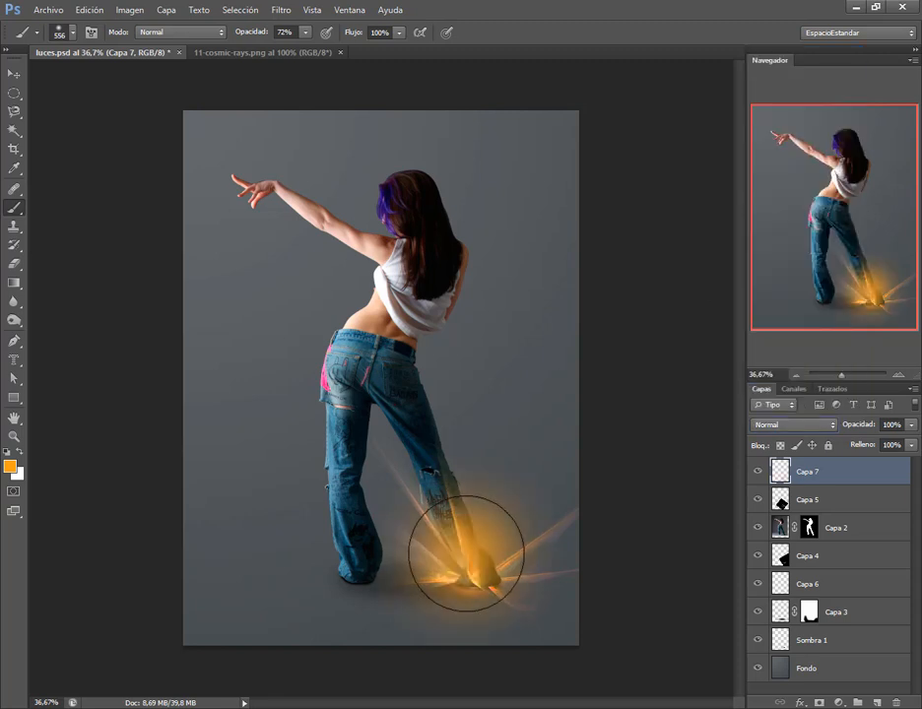
{"action": "left_click", "coordinate": [793, 424]}
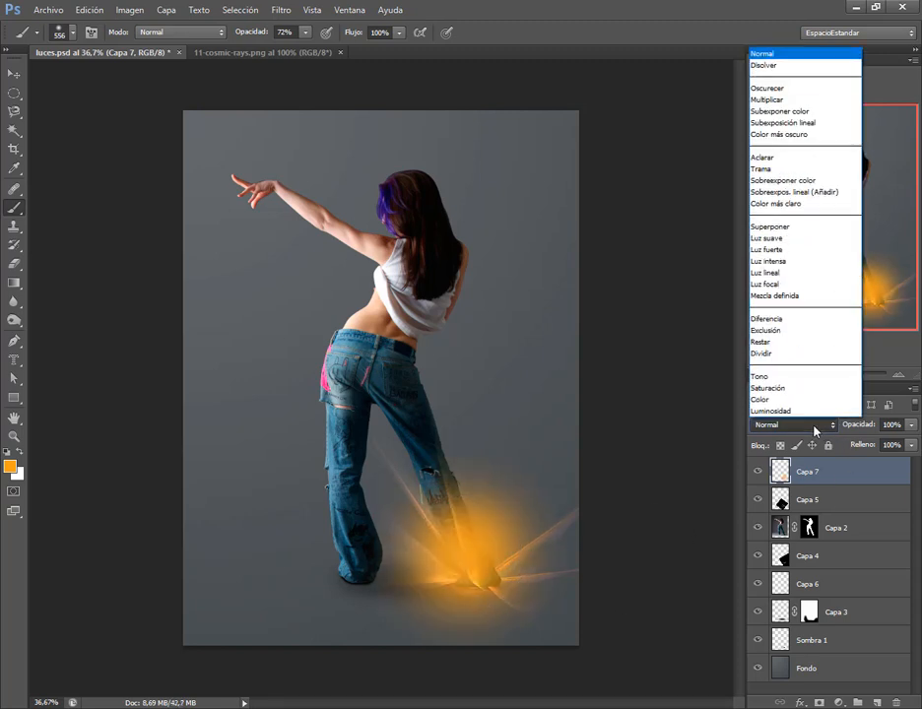
{"action": "left_click", "coordinate": [778, 170]}
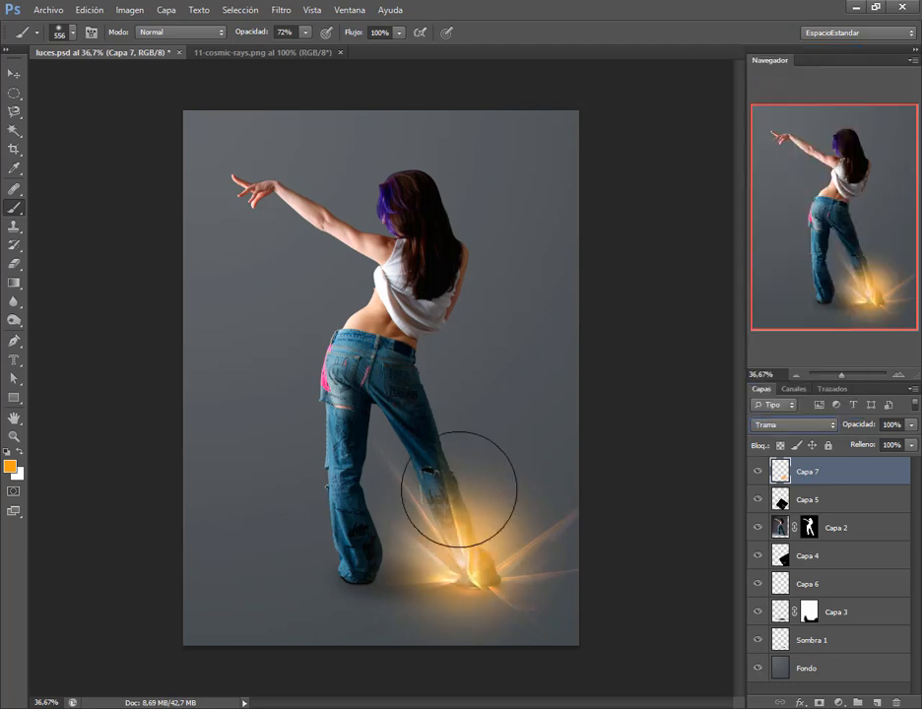
Check the PDF's next image and open stock4.jpg from the extra material folder in Photoshop without modifying its color profile.
{"action": "key", "text": "alt+Tab"}
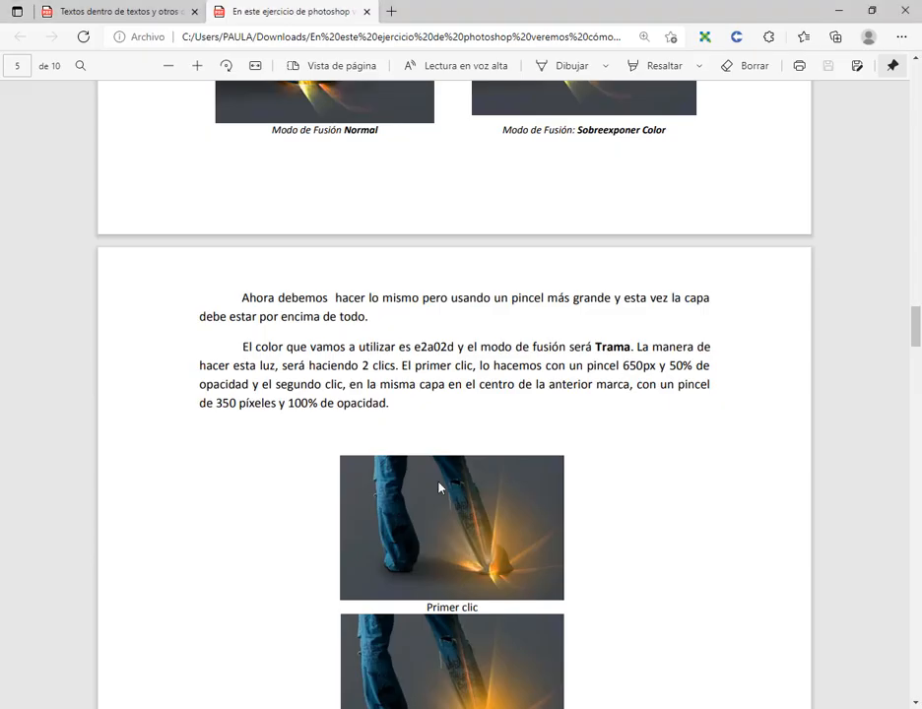
{"action": "scroll", "coordinate": [607, 416], "scroll_direction": "down", "scroll_amount": 4}
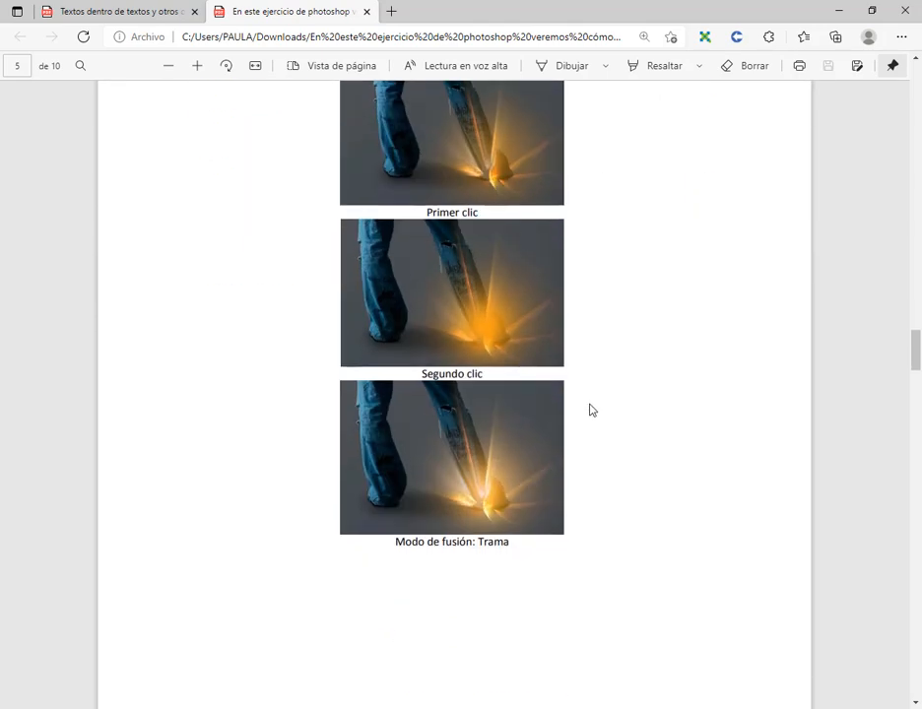
{"action": "scroll", "coordinate": [592, 409], "scroll_direction": "down", "scroll_amount": 10}
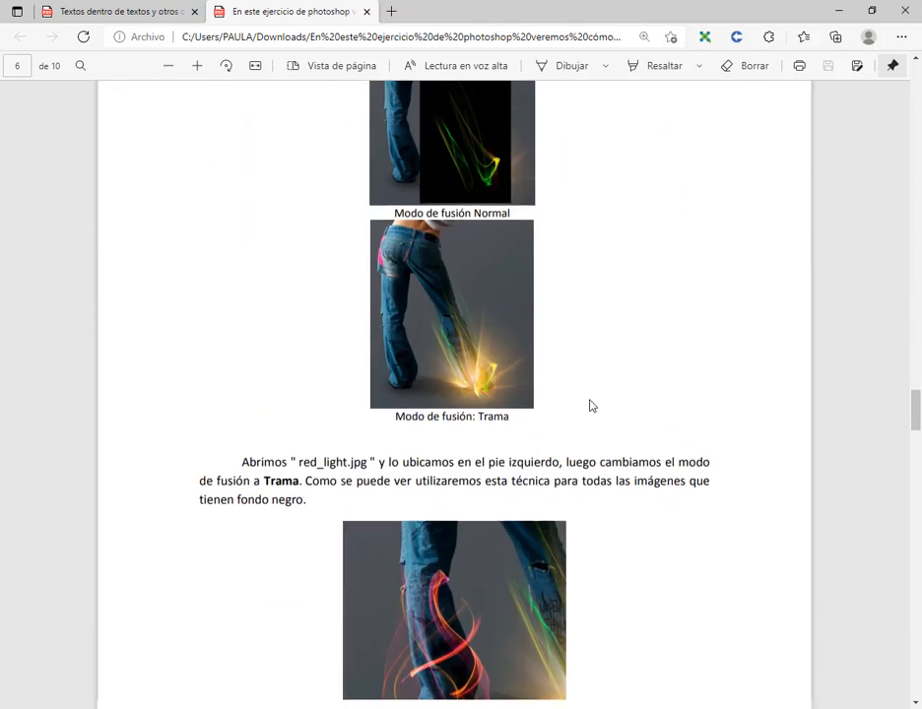
{"action": "scroll", "coordinate": [591, 406], "scroll_direction": "down", "scroll_amount": 1}
{"action": "key", "text": "alt+Tab"}
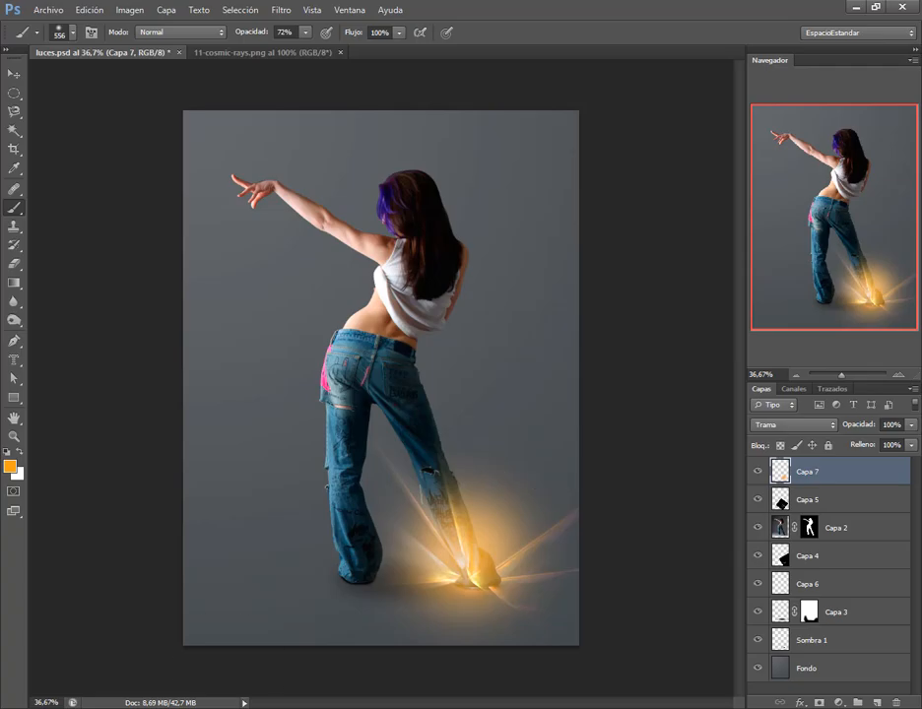
{"action": "key", "text": "alt+Tab"}
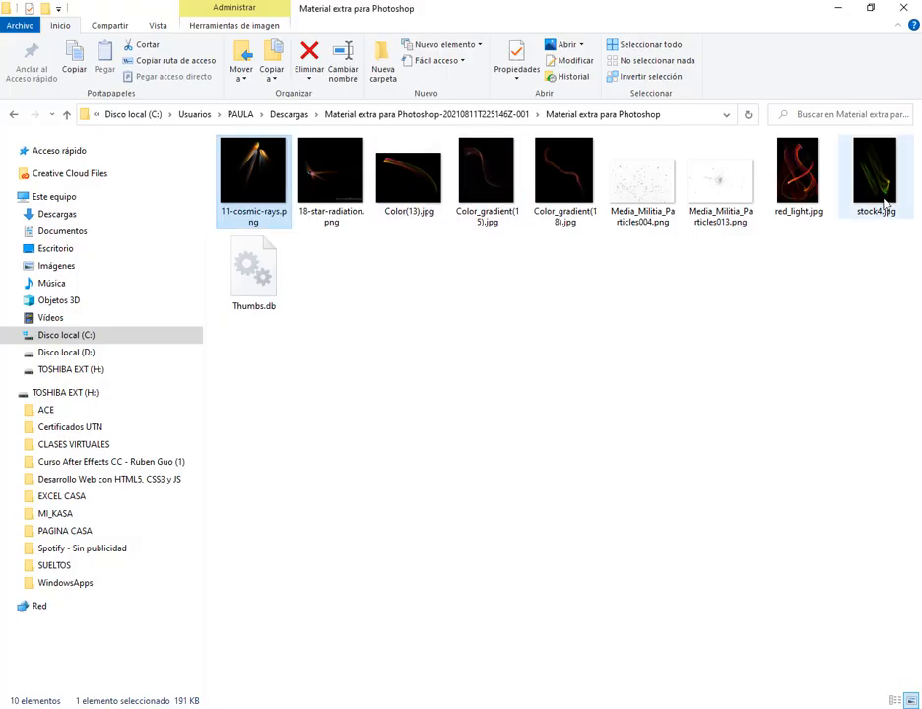
{"action": "left_click_drag", "start_coordinate": [862, 202], "coordinate": [384, 569]}
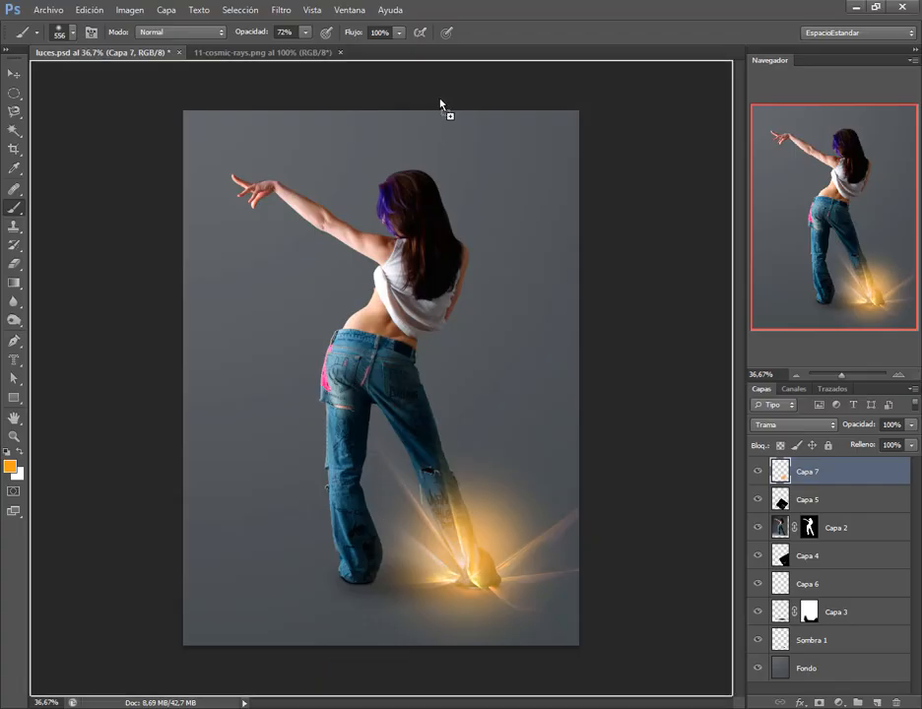
{"action": "left_click_drag", "start_coordinate": [440, 102], "coordinate": [467, 90]}
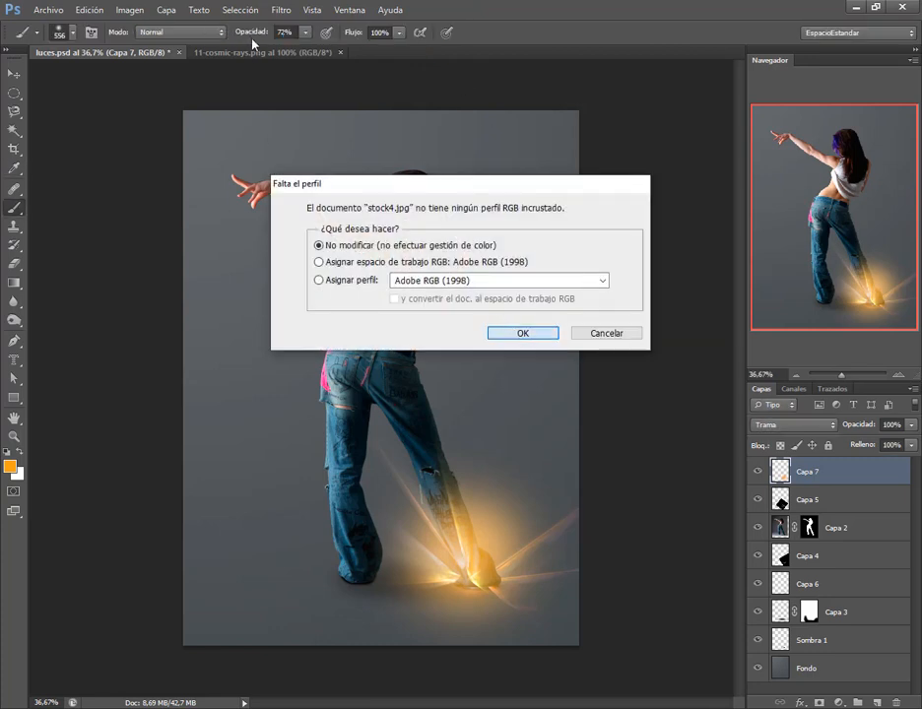
{"action": "key", "text": "Return"}
Copy the stock4.jpg image into luces.psd, set its blend mode to Trama, and position the green light trails over the glowing foot.
{"action": "left_click", "coordinate": [13, 73]}
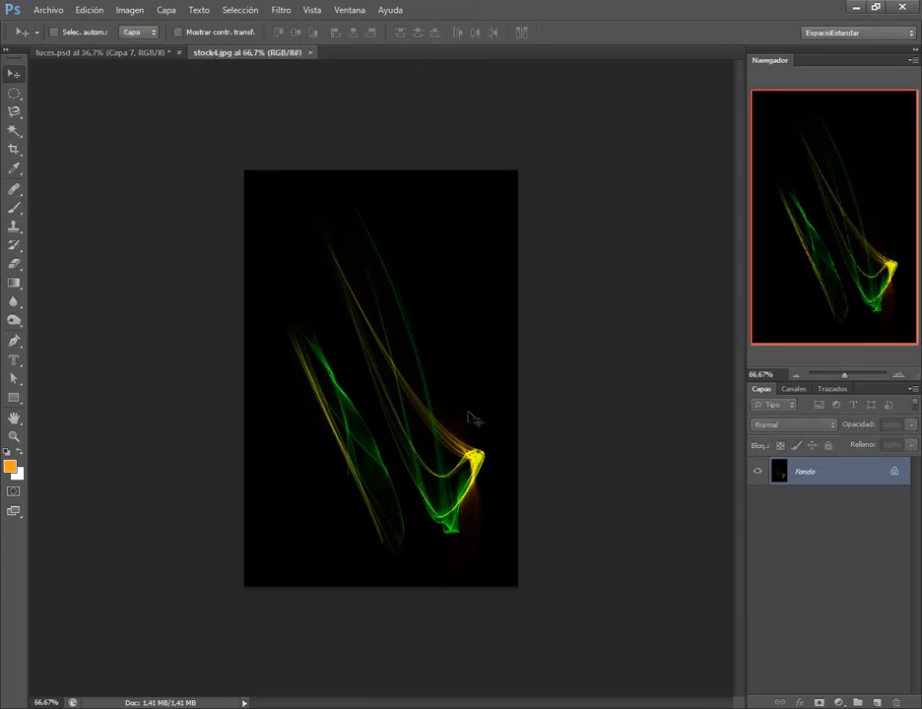
{"action": "left_click_drag", "start_coordinate": [471, 415], "coordinate": [506, 512]}
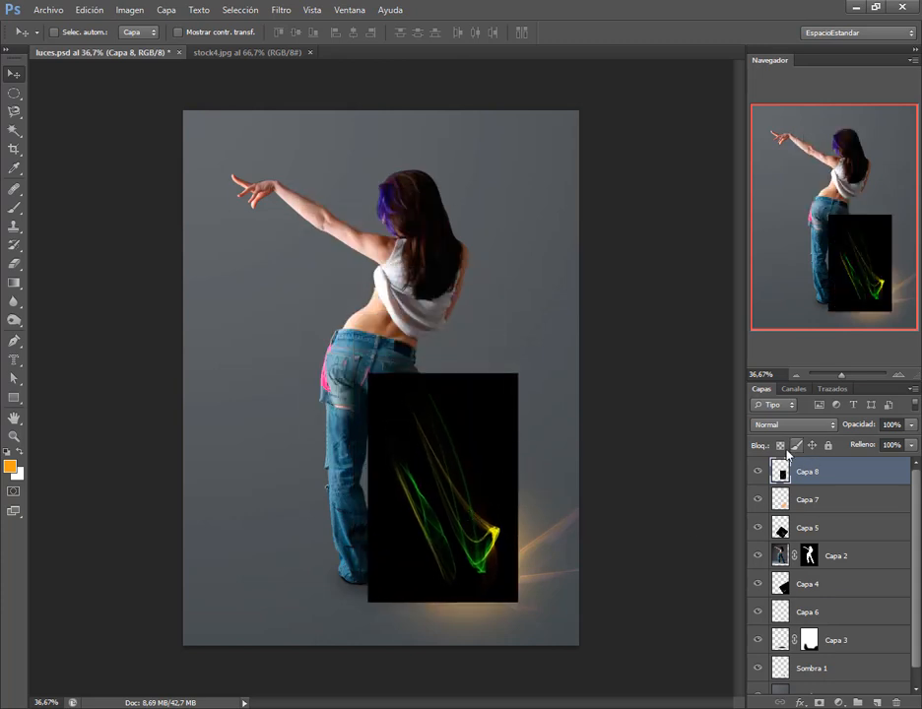
{"action": "left_click", "coordinate": [822, 424]}
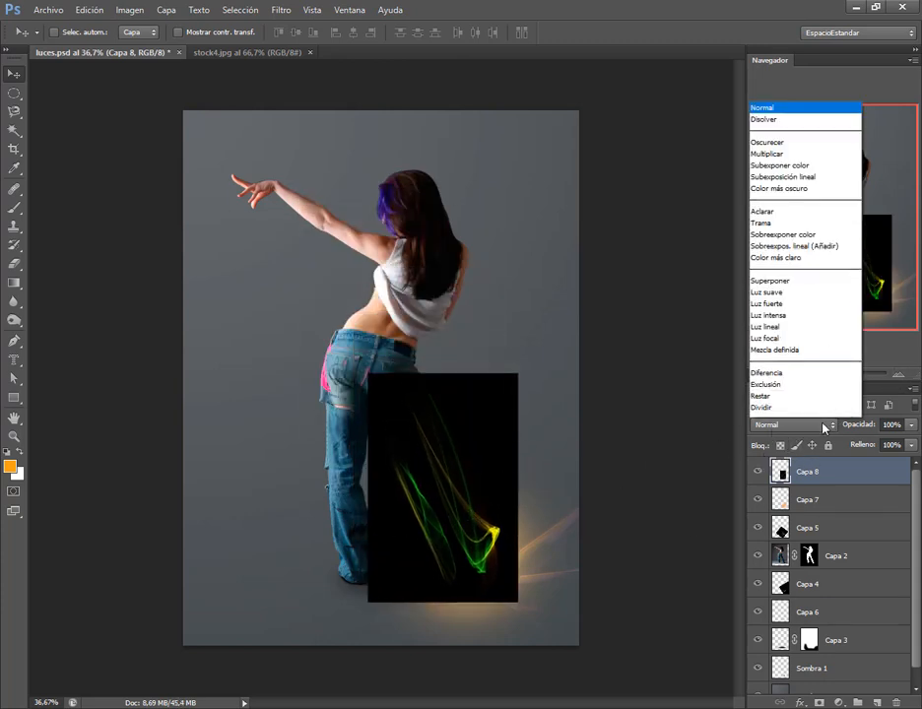
{"action": "left_click", "coordinate": [780, 172]}
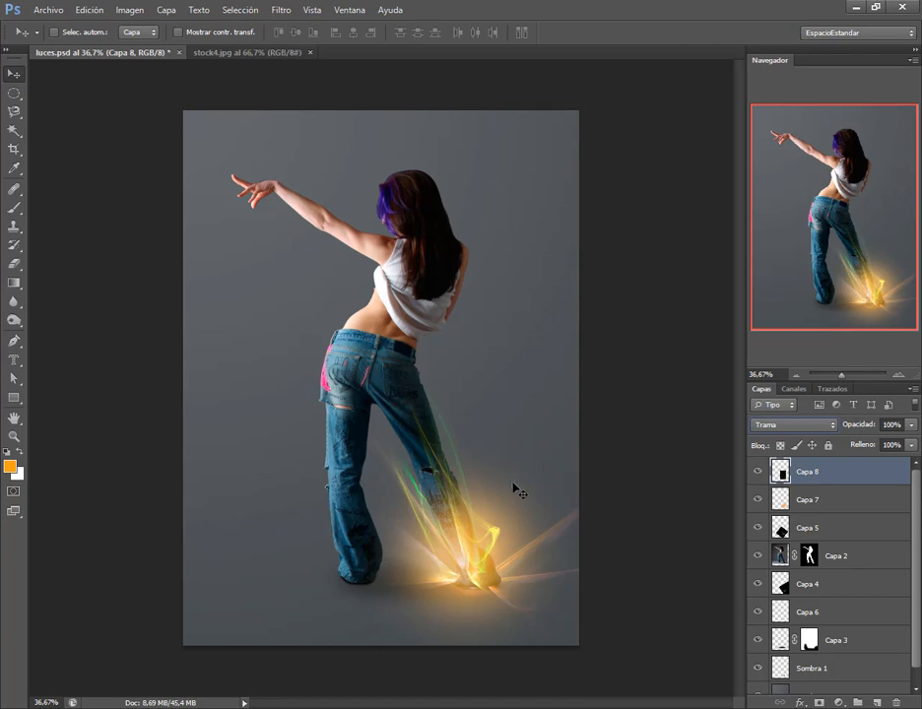
{"action": "left_click_drag", "start_coordinate": [470, 546], "coordinate": [469, 562]}
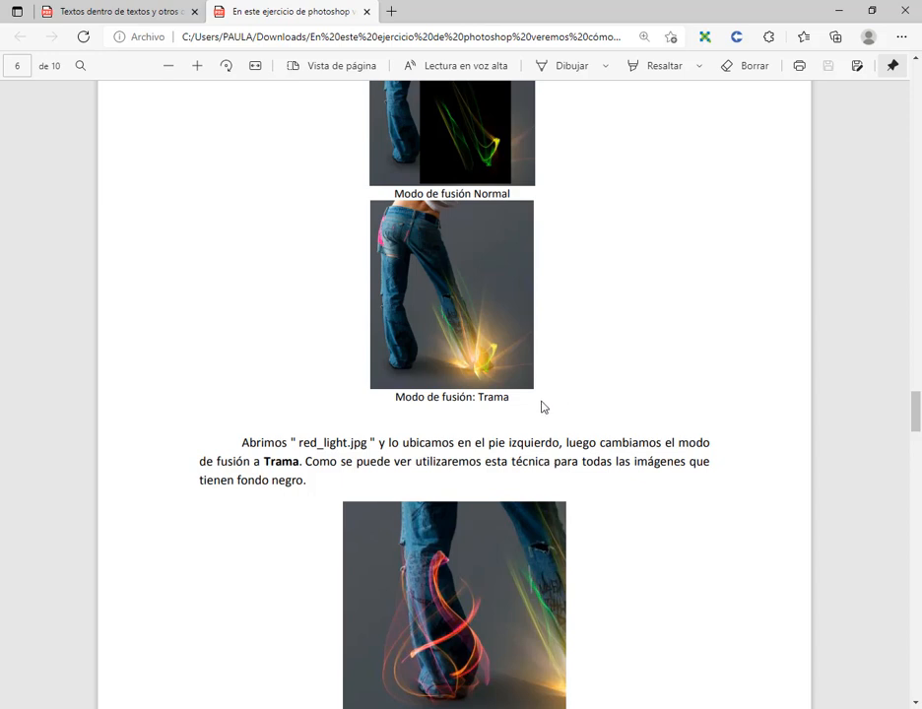
Read the PDF's next image instruction and open red_light.jpg from the extra material folder in Photoshop without modifying its color profile.
{"action": "scroll", "coordinate": [462, 395], "scroll_direction": "down", "scroll_amount": 3}
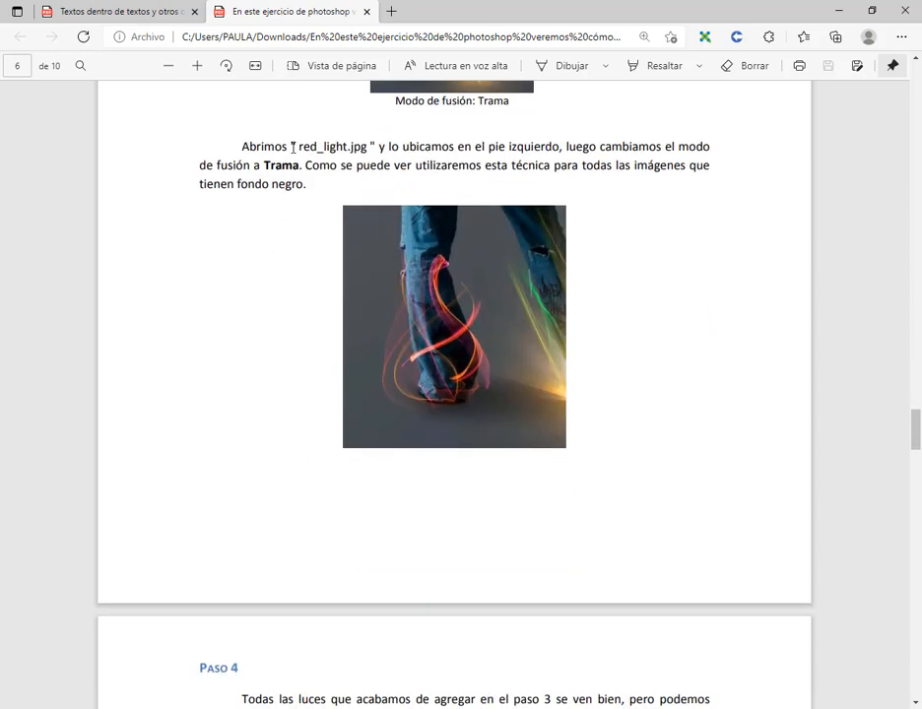
{"action": "key", "text": "alt+Tab"}
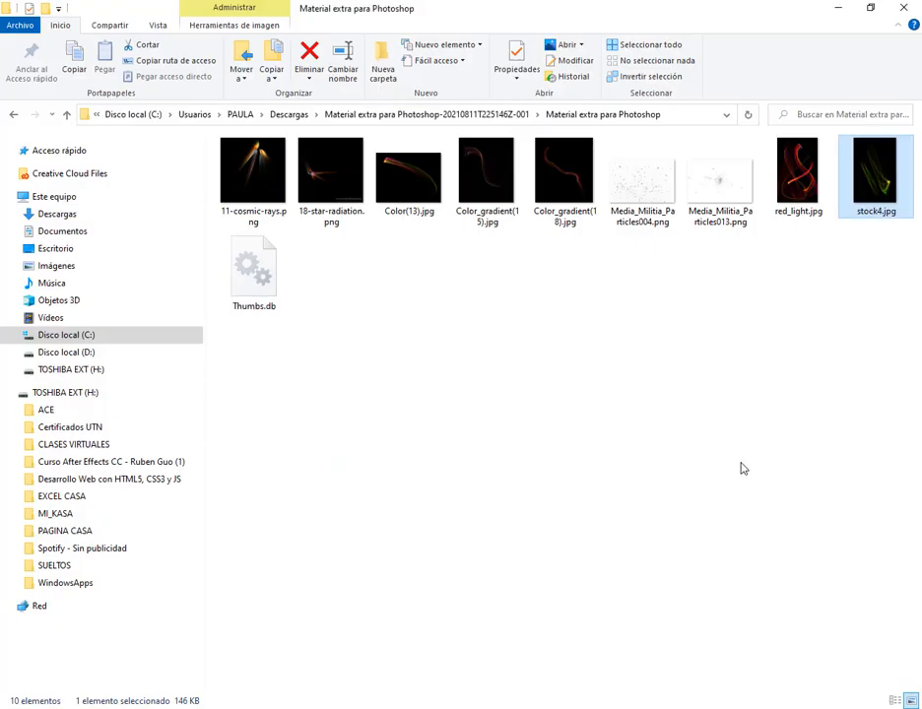
{"action": "left_click", "coordinate": [740, 463]}
{"action": "left_click_drag", "start_coordinate": [796, 179], "coordinate": [413, 62]}
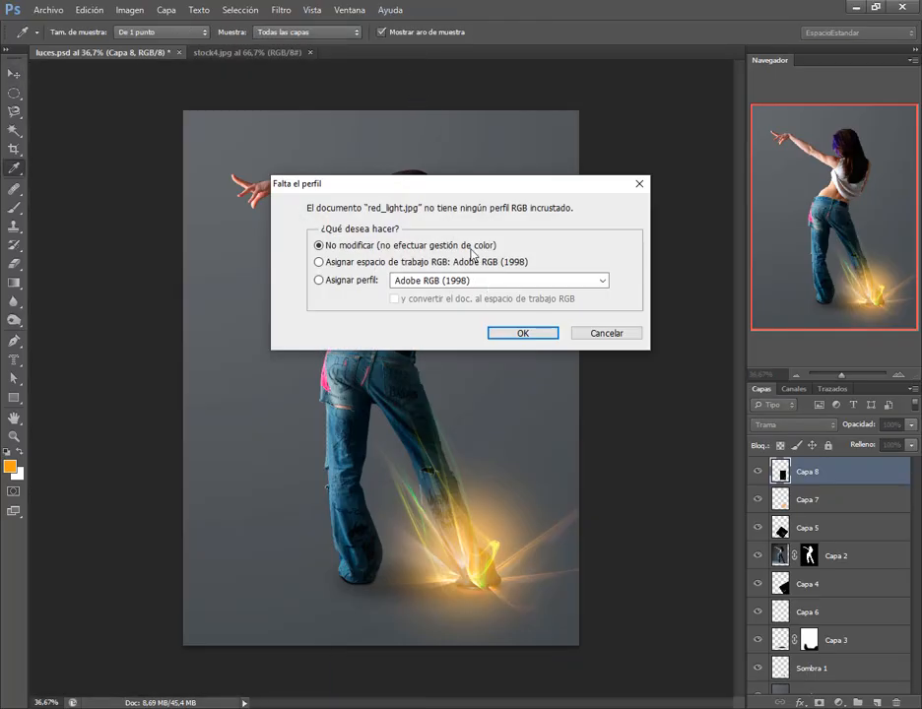
{"action": "left_click", "coordinate": [525, 335]}
Copy the red_light.jpg image into luces.psd over the woman's left foot and set its blend mode to Trama.
{"action": "key", "text": "v"}
{"action": "left_click_drag", "start_coordinate": [287, 202], "coordinate": [374, 518]}
{"action": "left_click", "coordinate": [792, 424]}
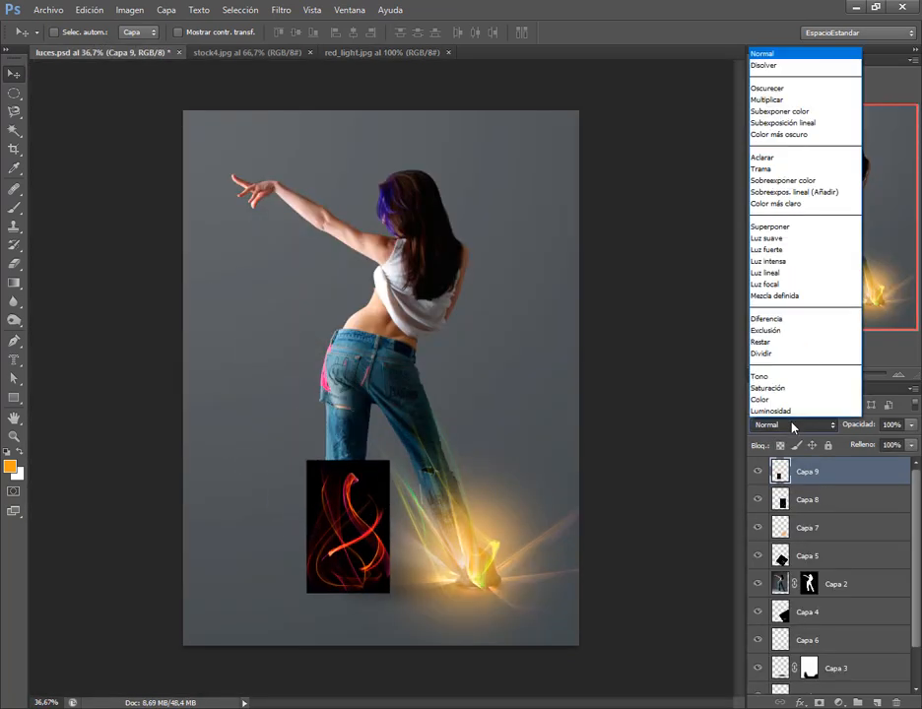
{"action": "left_click", "coordinate": [761, 169]}
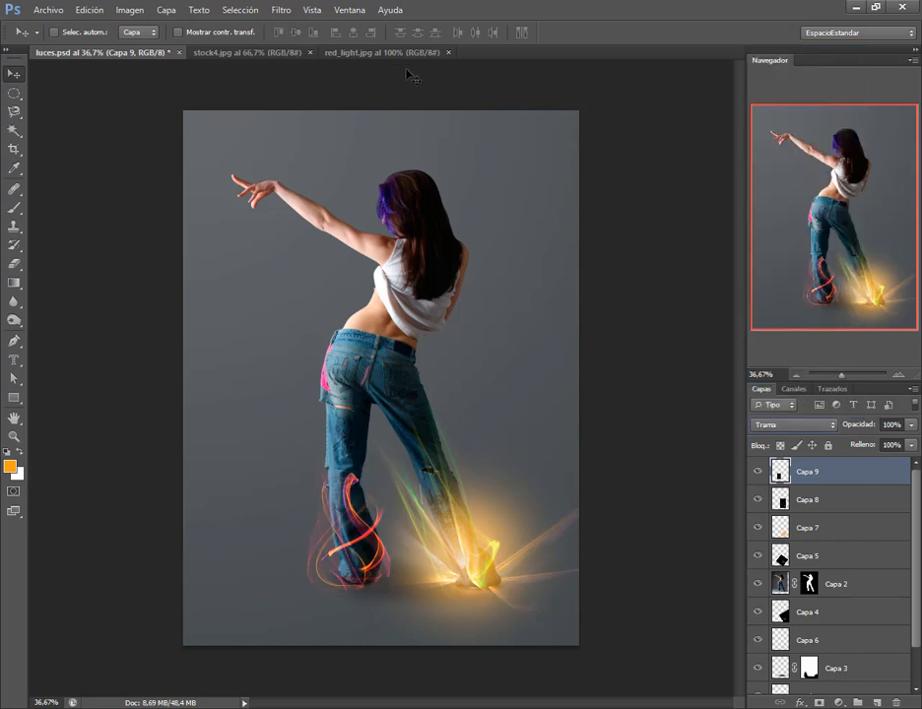
Close the red_light.jpg and stock4.jpg documents and nudge the red light trails slightly right over the left foot.
{"action": "left_click", "coordinate": [448, 52]}
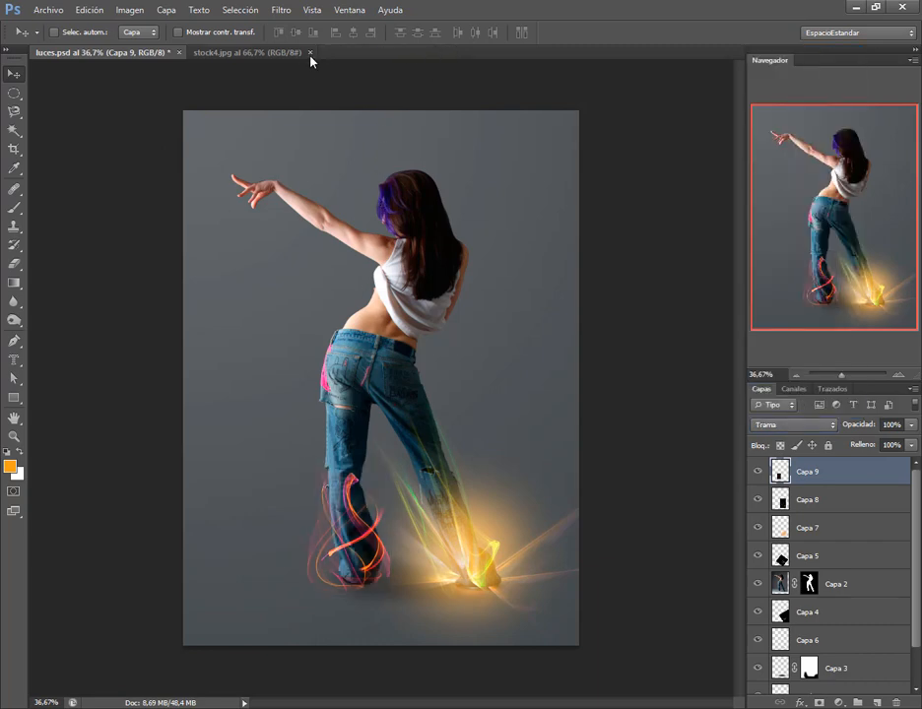
{"action": "left_click", "coordinate": [309, 53]}
{"action": "scroll", "coordinate": [331, 636], "scroll_direction": "up", "scroll_amount": 5}
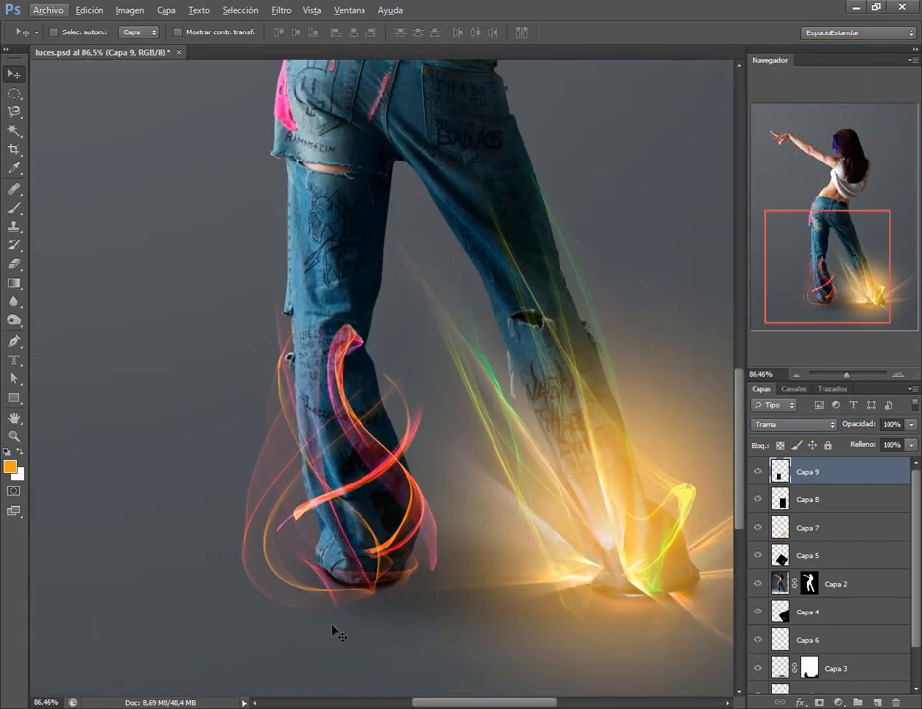
{"action": "left_click_drag", "start_coordinate": [351, 567], "coordinate": [362, 567]}
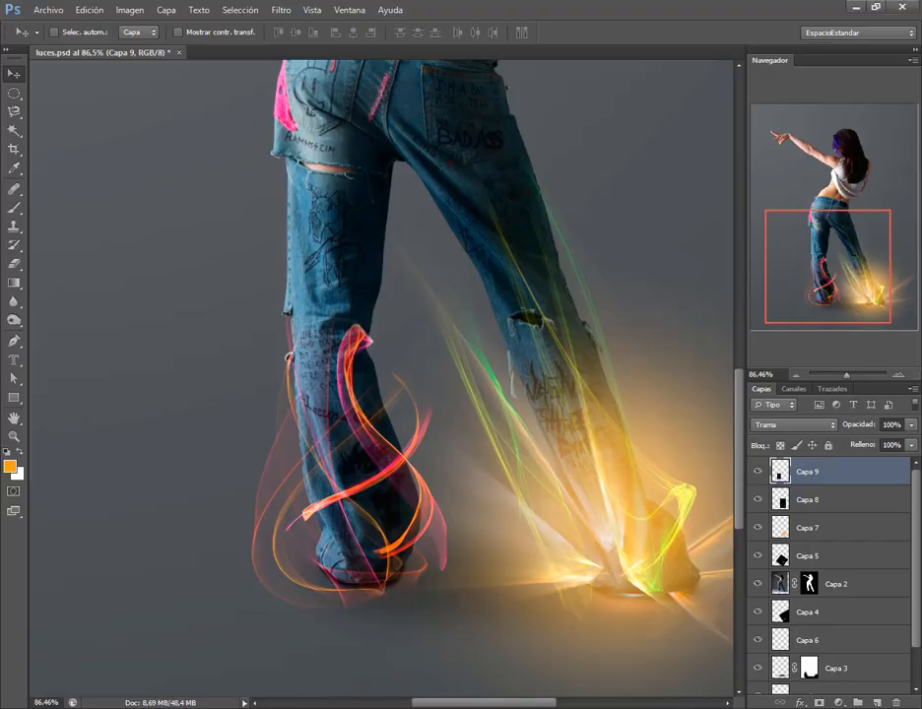
Look ahead to Paso 4 in the PDF and save the luces.psd document.
{"action": "key", "text": "alt+Tab"}
{"action": "scroll", "coordinate": [607, 373], "scroll_direction": "down", "scroll_amount": 6}
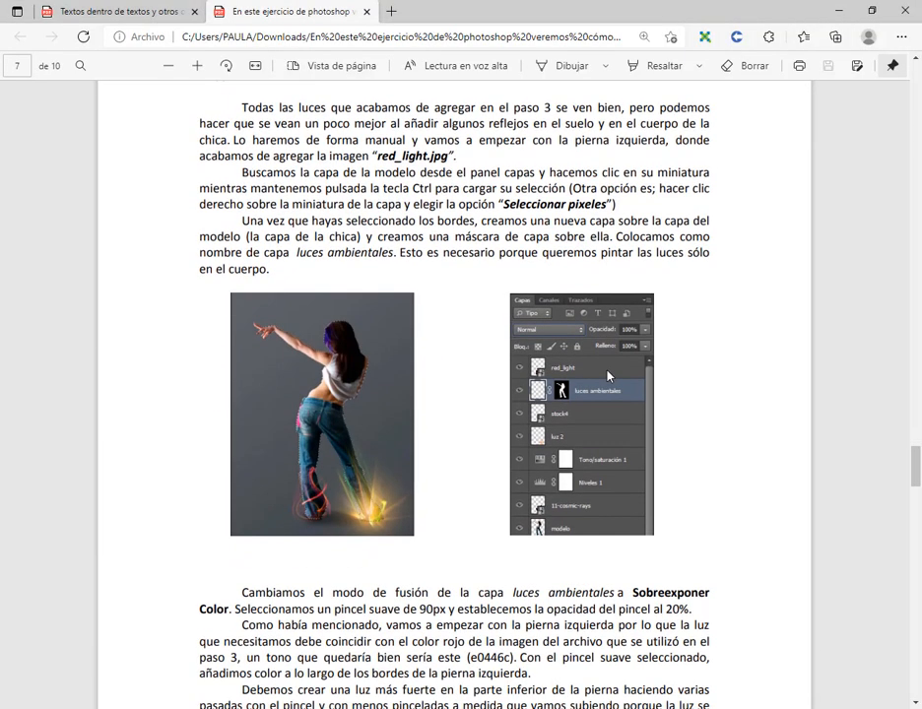
{"action": "scroll", "coordinate": [278, 195], "scroll_direction": "up", "scroll_amount": 2}
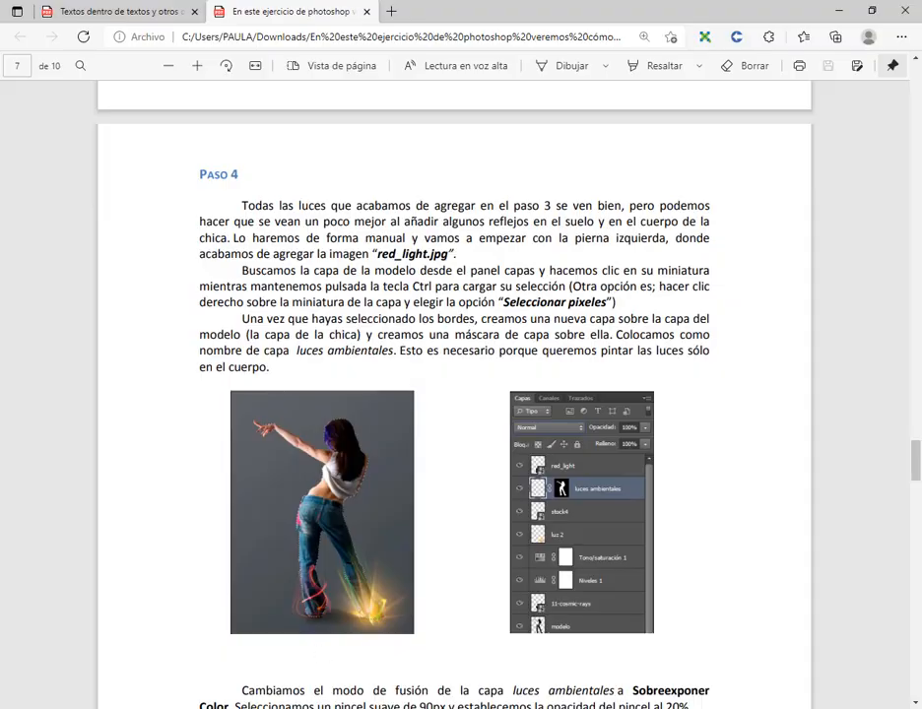
{"action": "key", "text": "alt+Tab"}
{"action": "left_click", "coordinate": [49, 10]}
{"action": "left_click", "coordinate": [113, 168]}
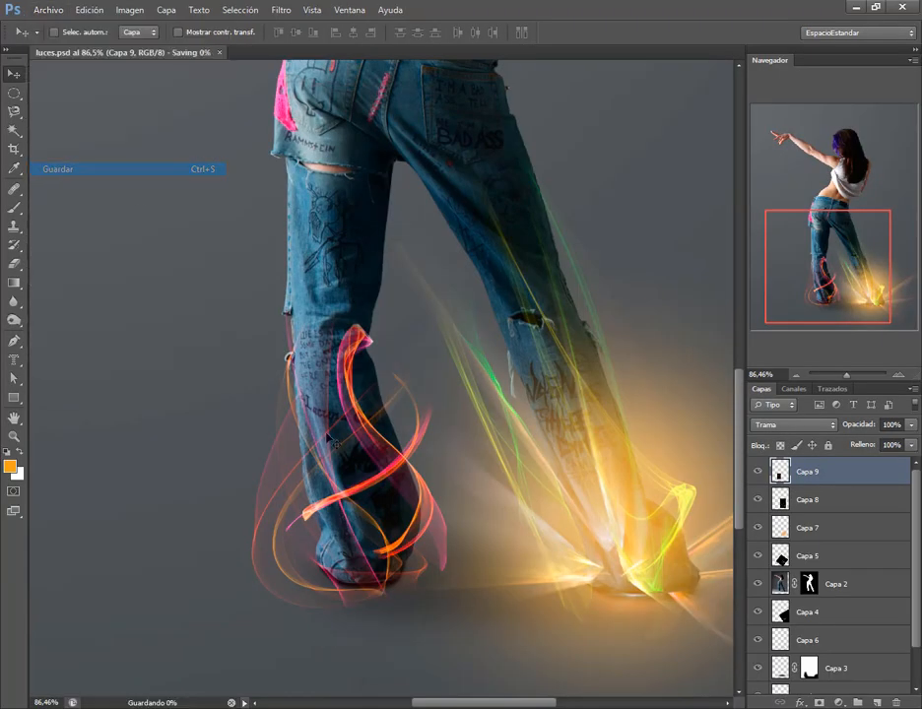
Examine the PDF's Paso 4 instructions for the luces ambientales layer, its brush settings and colors, and the blend mode comparison images.
{"action": "key", "text": "alt+Tab"}
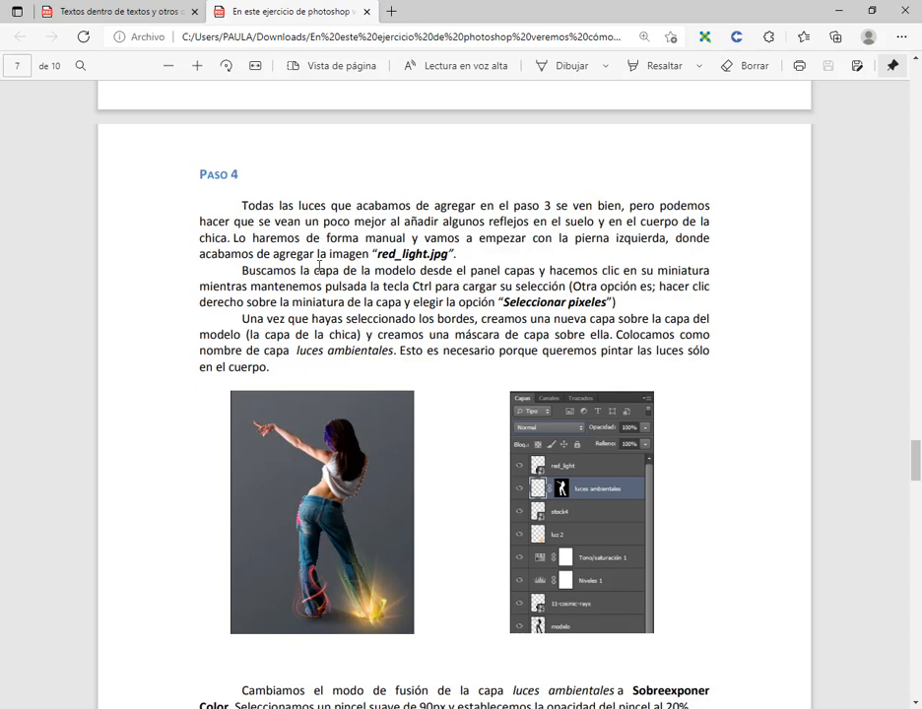
{"action": "scroll", "coordinate": [600, 237], "scroll_direction": "down", "scroll_amount": 2}
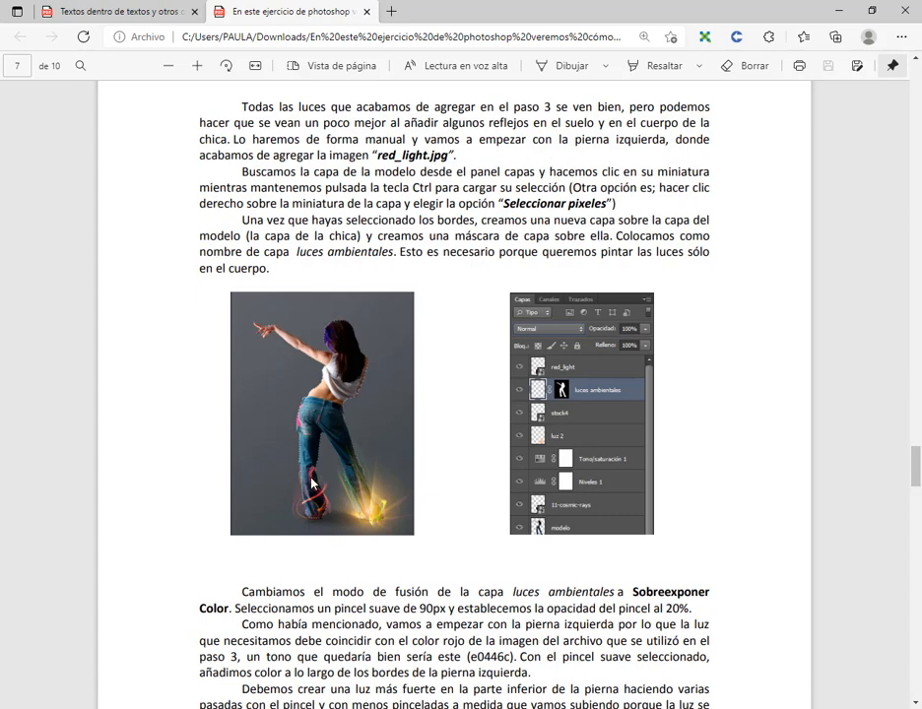
{"action": "scroll", "coordinate": [392, 455], "scroll_direction": "up", "scroll_amount": 10}
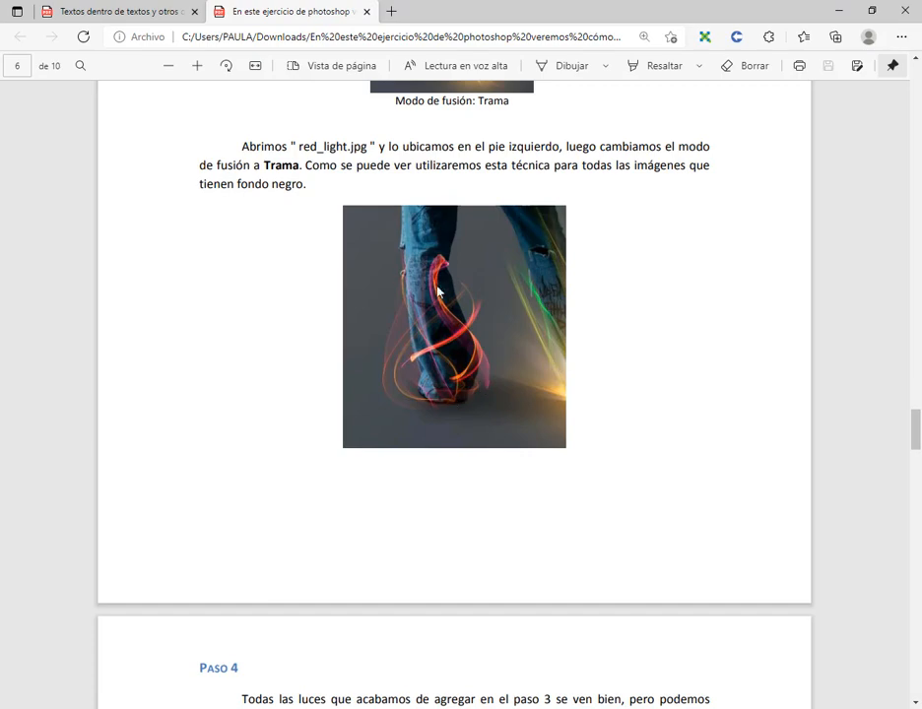
{"action": "scroll", "coordinate": [438, 292], "scroll_direction": "up", "scroll_amount": 5}
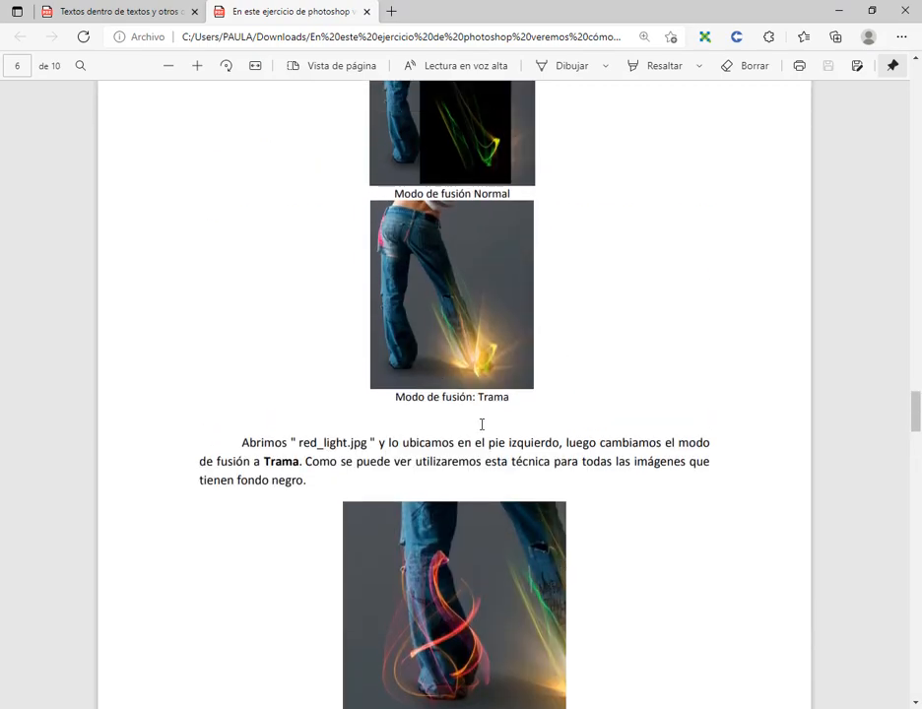
{"action": "scroll", "coordinate": [482, 424], "scroll_direction": "down", "scroll_amount": 20}
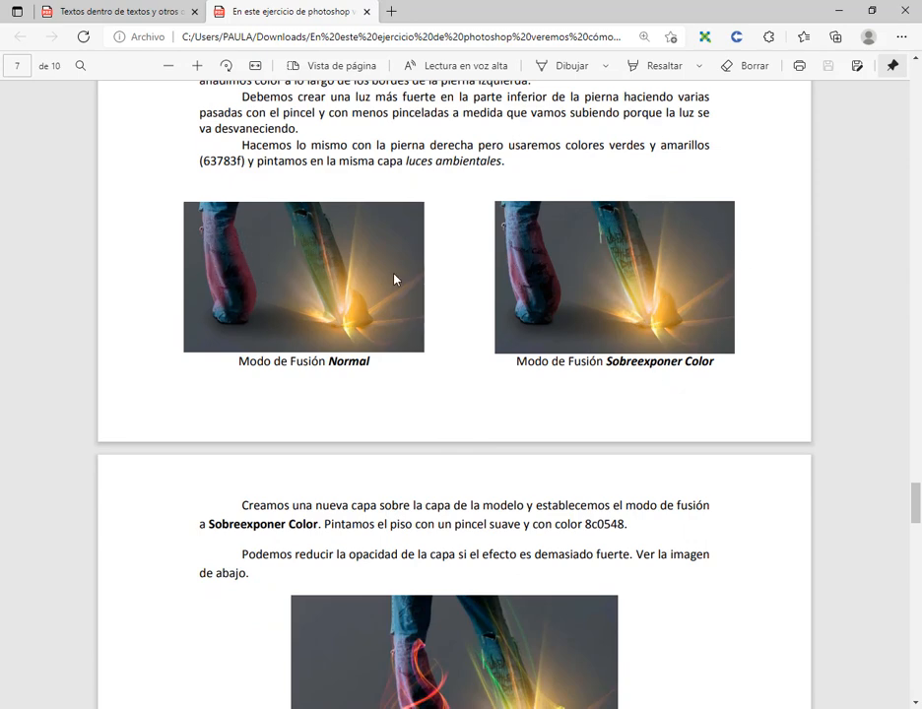
{"action": "scroll", "coordinate": [353, 308], "scroll_direction": "up", "scroll_amount": 8}
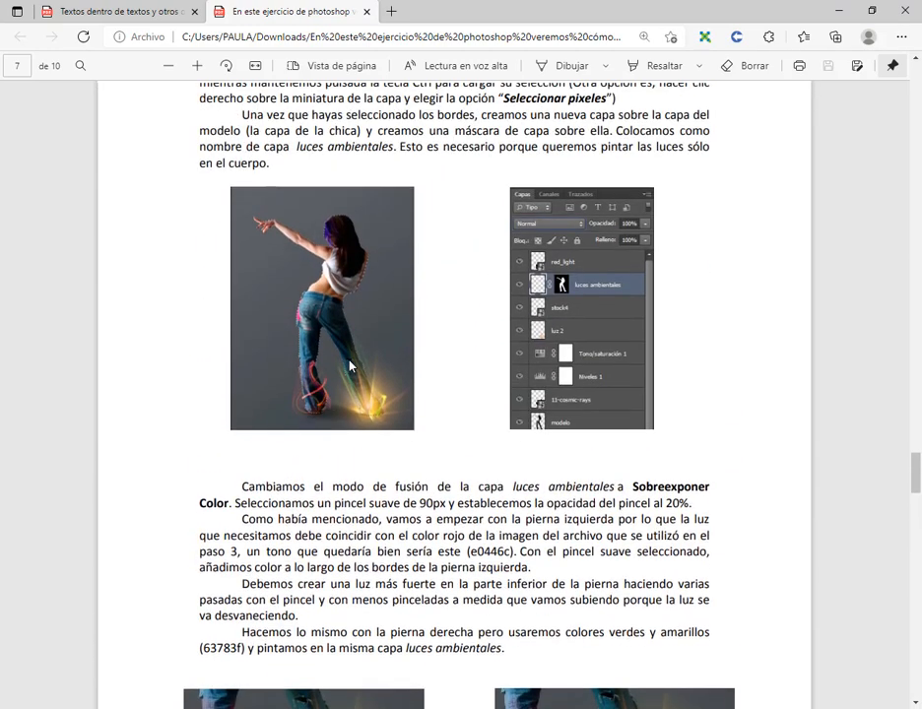
{"action": "scroll", "coordinate": [317, 392], "scroll_direction": "down", "scroll_amount": 5}
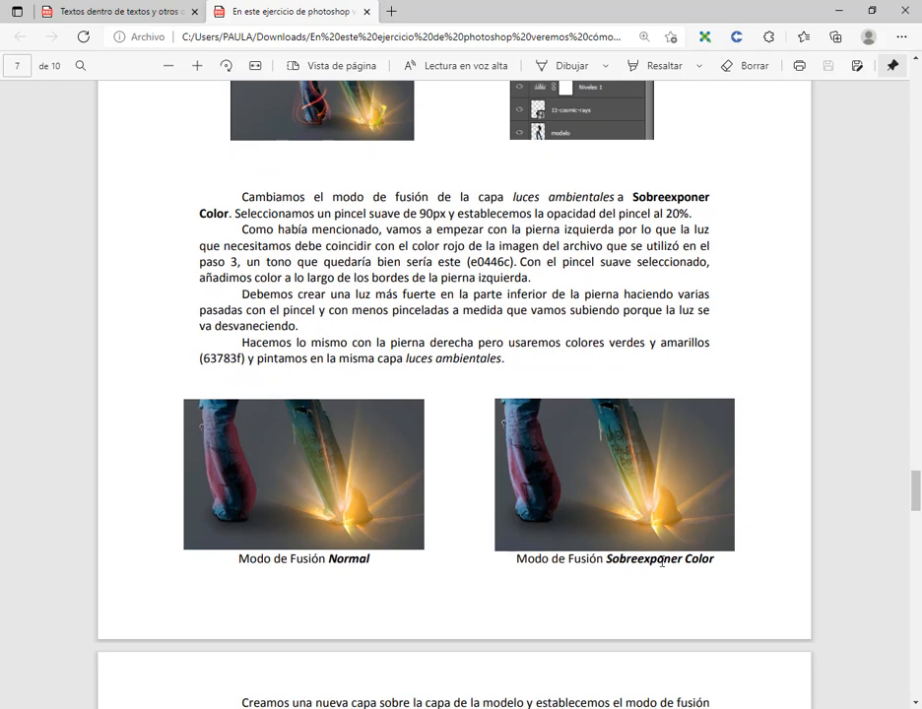
{"action": "scroll", "coordinate": [680, 559], "scroll_direction": "up", "scroll_amount": 3}
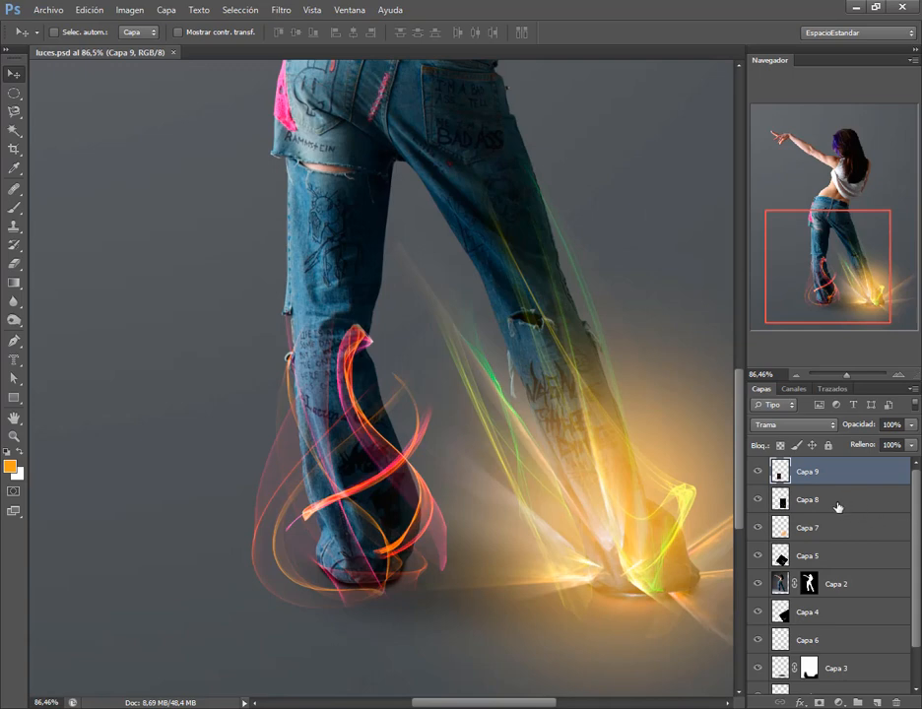
Create a new empty layer directly above Capa 8 for the ambient lights.
{"action": "left_click", "coordinate": [837, 504]}
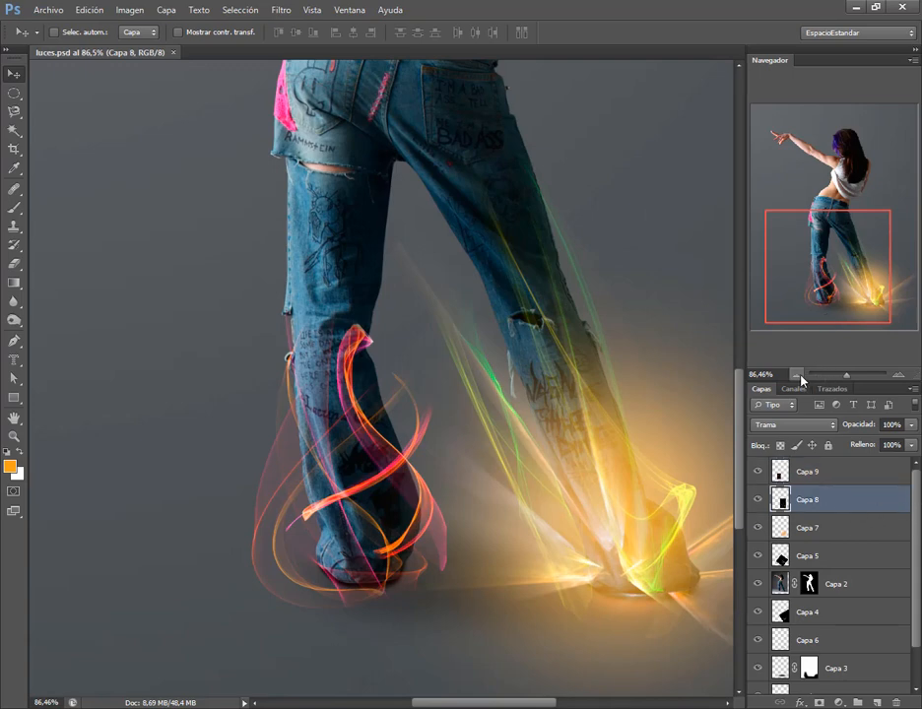
{"action": "left_click", "coordinate": [780, 582]}
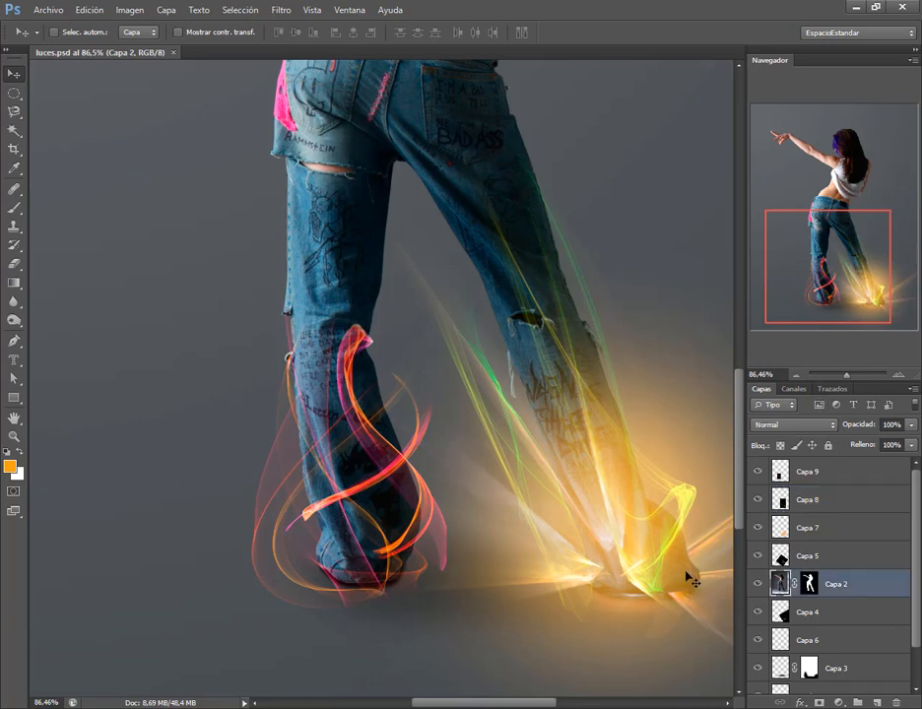
{"action": "left_click", "coordinate": [788, 498]}
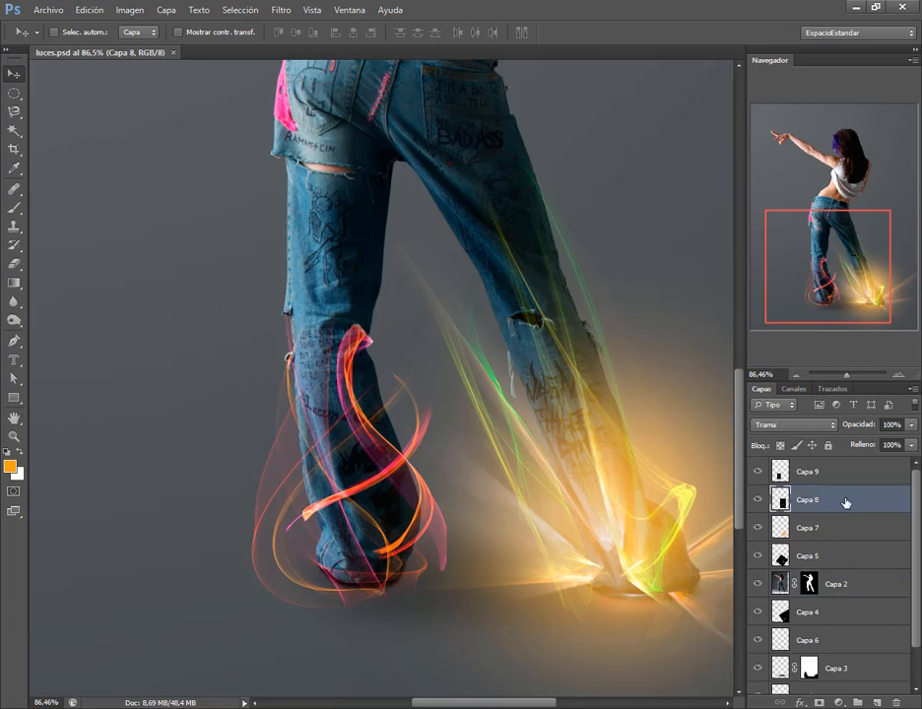
{"action": "key", "text": "ctrl+shift+alt+n"}
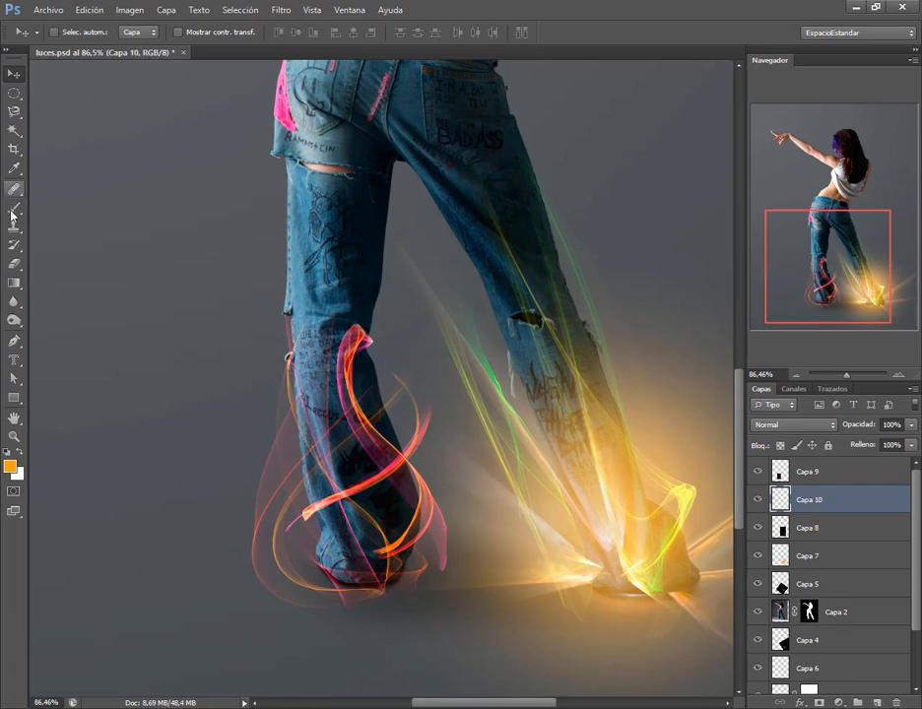
Copy the color code e0446c from the PDF and set it as Photoshop's foreground color.
{"action": "left_click", "coordinate": [10, 466]}
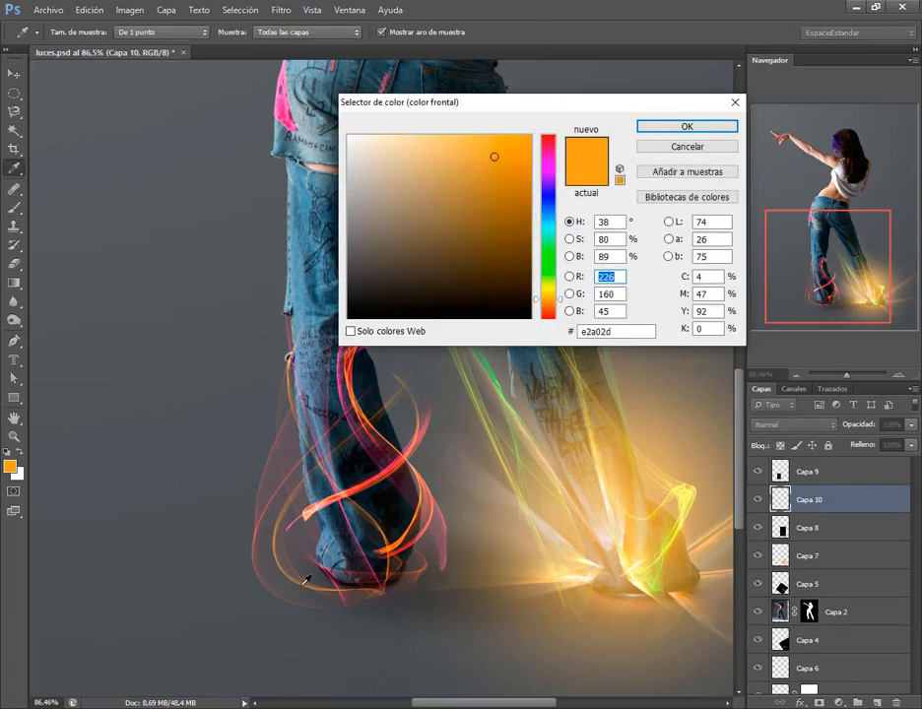
{"action": "left_click", "coordinate": [147, 707]}
{"action": "left_click", "coordinate": [142, 669]}
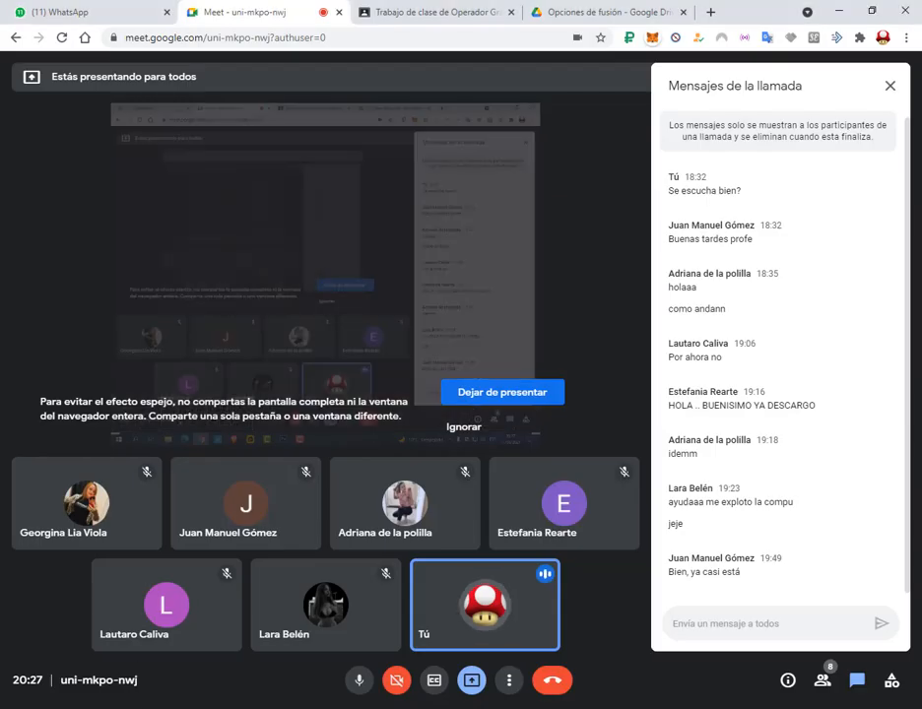
{"action": "left_click", "coordinate": [148, 707]}
{"action": "key", "text": "alt+Tab"}
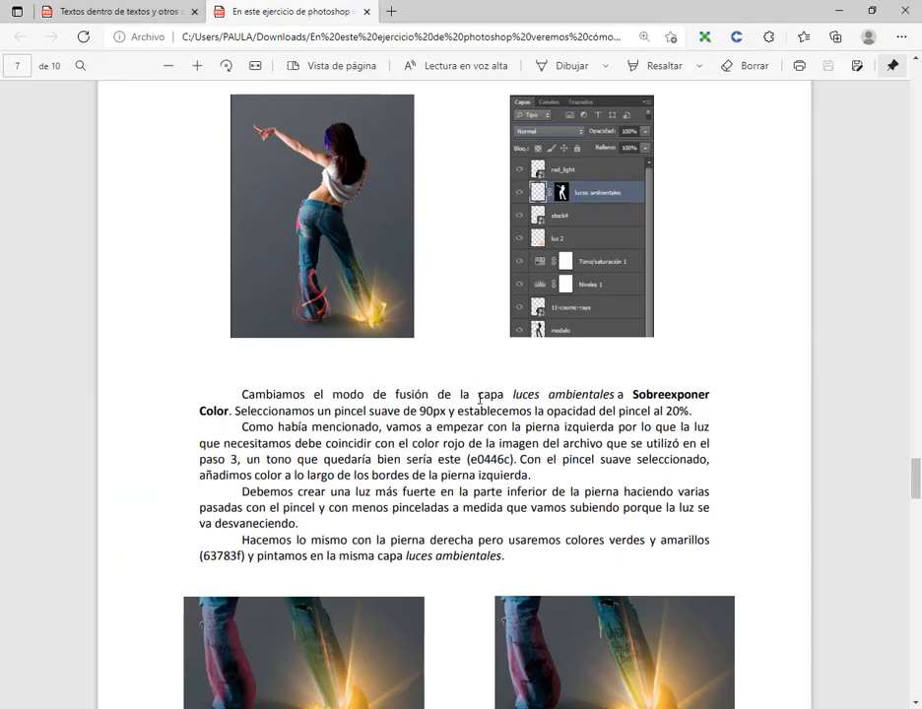
{"action": "scroll", "coordinate": [662, 402], "scroll_direction": "down", "scroll_amount": 1}
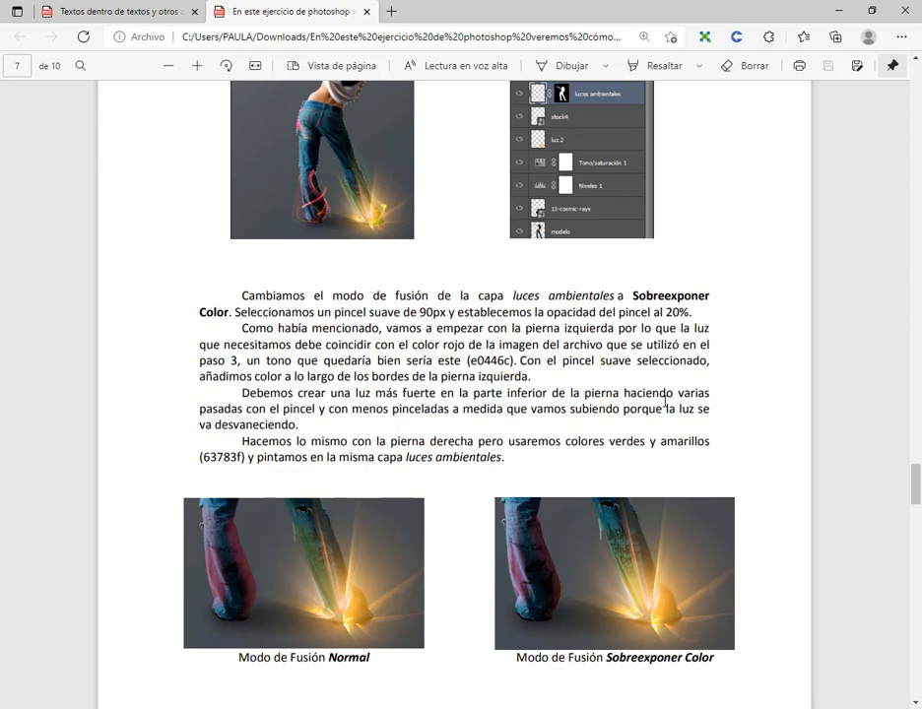
{"action": "double_click", "coordinate": [490, 362]}
{"action": "key", "text": "ctrl+c"}
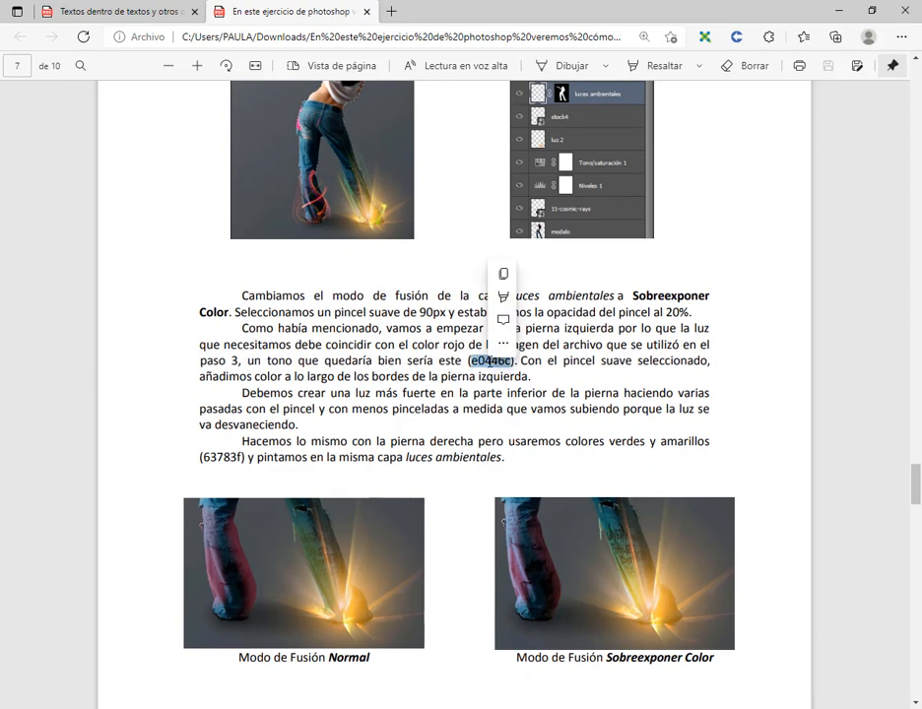
{"action": "right_click", "coordinate": [490, 363]}
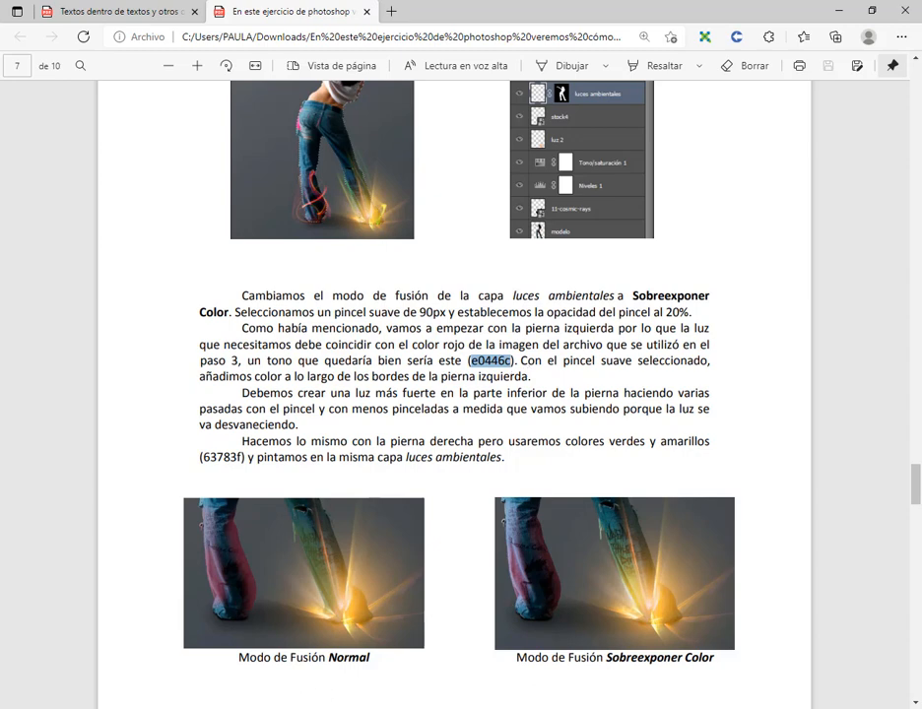
{"action": "key", "text": "alt+Tab"}
{"action": "left_click", "coordinate": [627, 333]}
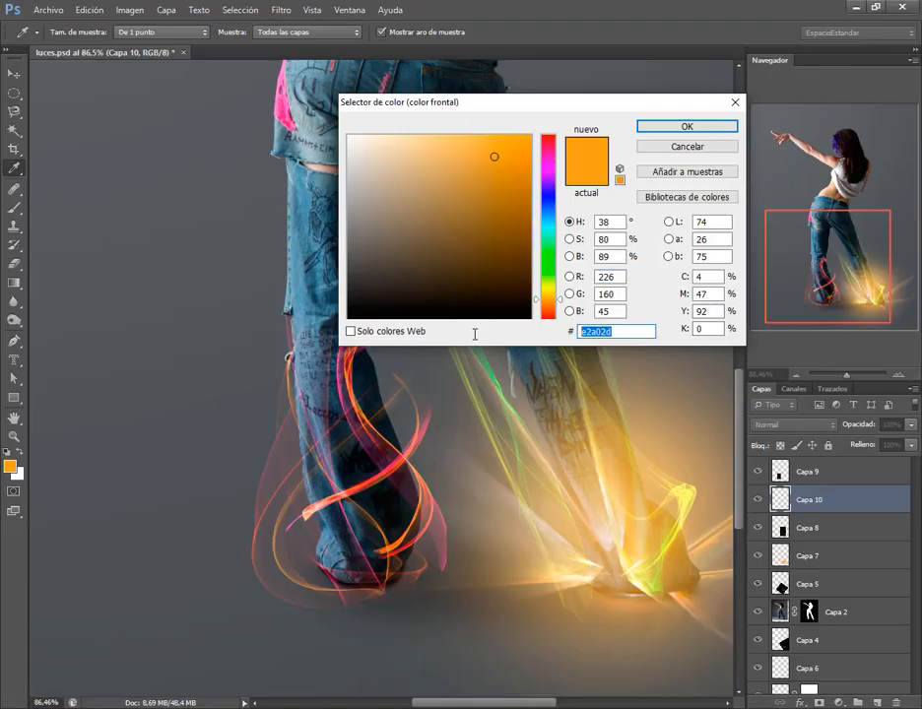
{"action": "key", "text": "ctrl+v"}
{"action": "left_click", "coordinate": [686, 126]}
{"action": "key", "text": "v"}
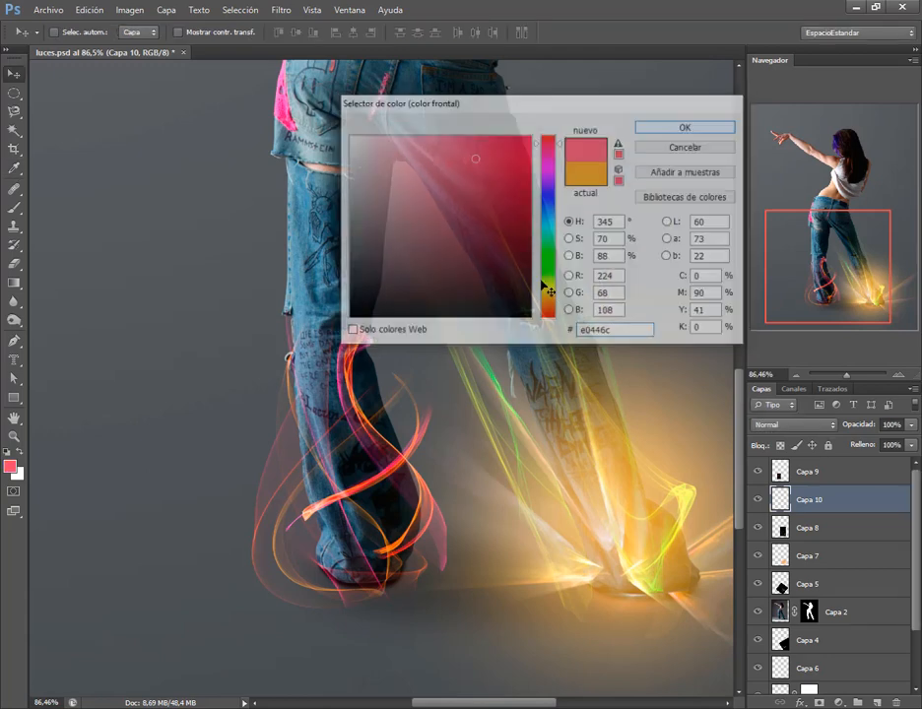
Set up a soft brush of 206 px at 18% opacity for painting the ambient light.
{"action": "left_click", "coordinate": [14, 208]}
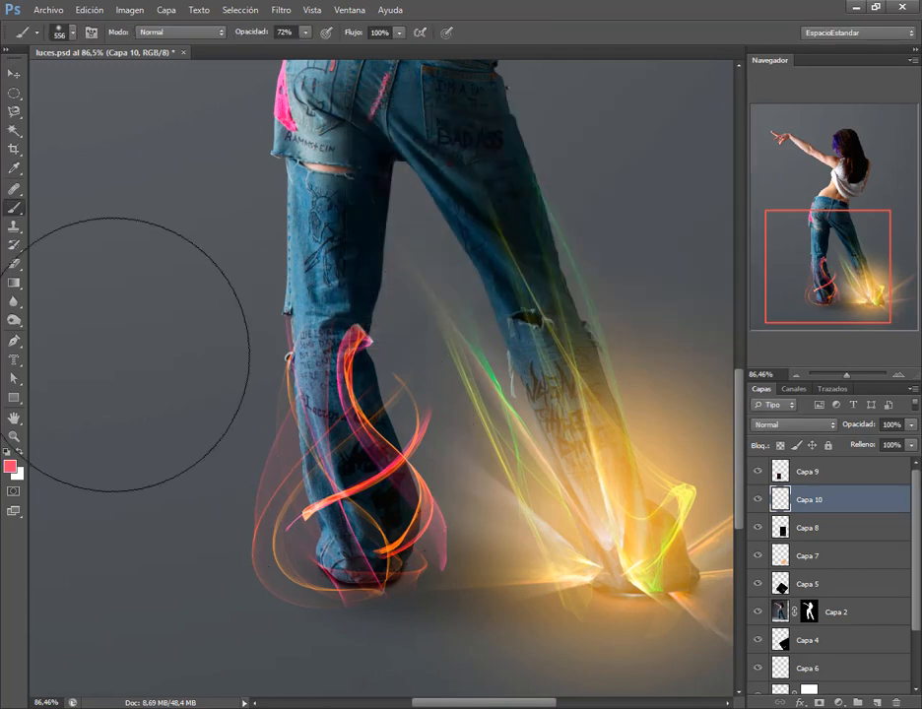
{"action": "left_click_drag", "start_coordinate": [261, 353], "coordinate": [157, 357]}
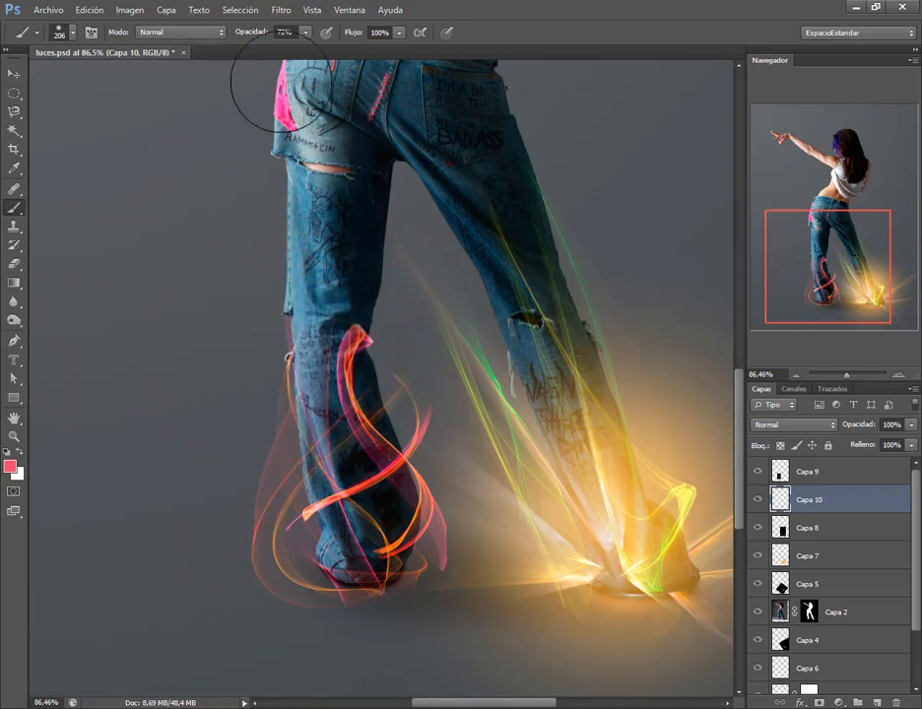
{"action": "key", "text": "alt+Tab"}
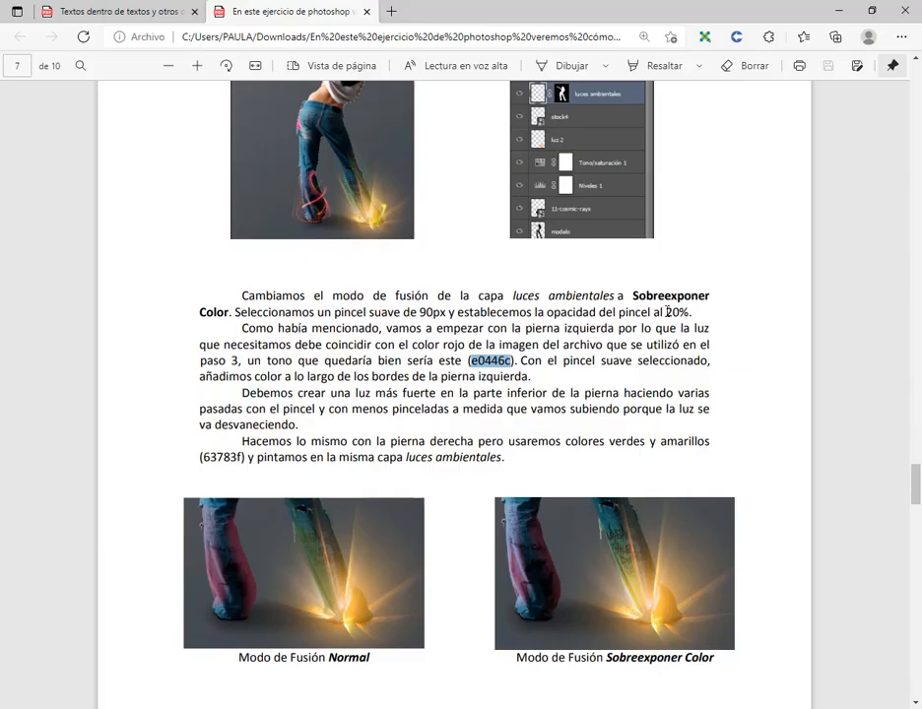
{"action": "key", "text": "alt+Tab"}
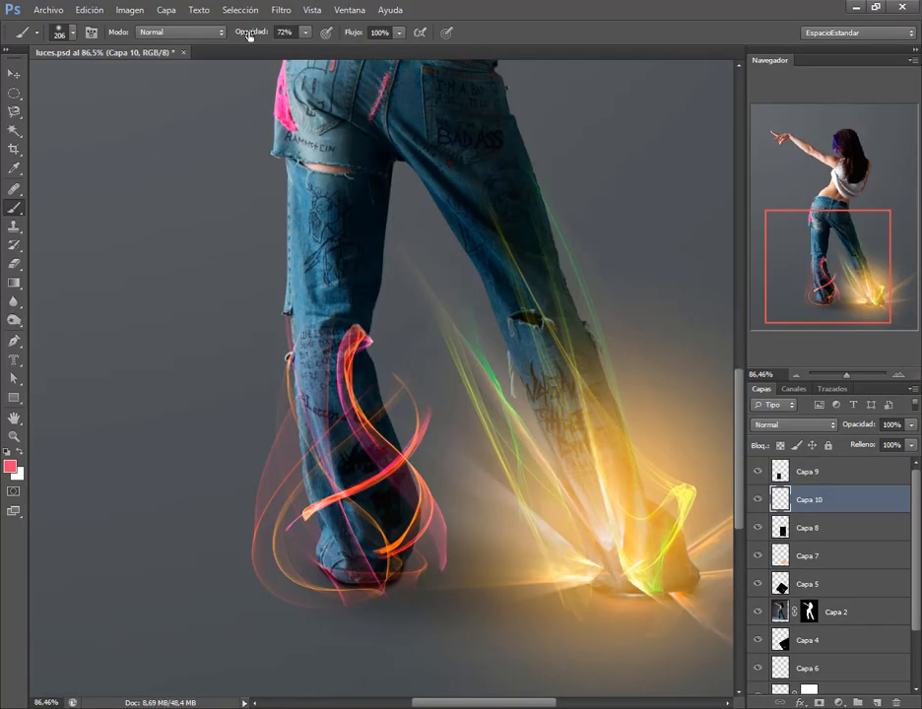
{"action": "left_click_drag", "start_coordinate": [213, 37], "coordinate": [216, 36]}
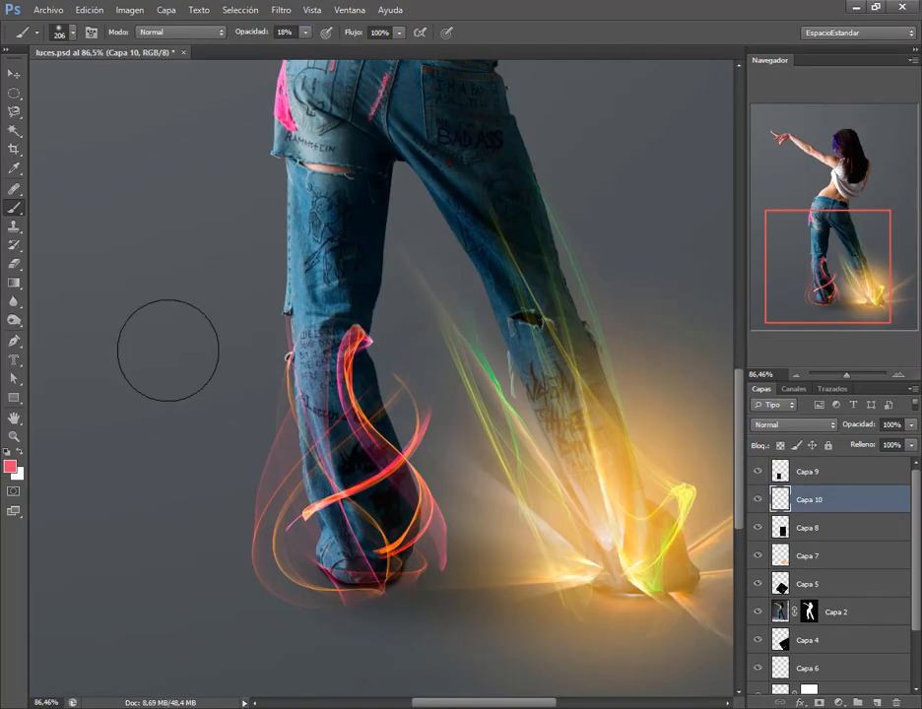
{"action": "mouse_move", "coordinate": [278, 391]}
{"action": "left_mouse_down"}
{"action": "mouse_move", "coordinate": [326, 550]}
{"action": "mouse_move", "coordinate": [299, 328]}
{"action": "mouse_move", "coordinate": [288, 333]}
{"action": "mouse_move", "coordinate": [273, 395]}
{"action": "mouse_move", "coordinate": [270, 482]}
{"action": "mouse_move", "coordinate": [277, 554]}
{"action": "mouse_move", "coordinate": [274, 447]}
{"action": "mouse_move", "coordinate": [287, 331]}
{"action": "mouse_move", "coordinate": [325, 267]}
{"action": "left_mouse_up"}
{"action": "mouse_move", "coordinate": [342, 500]}
{"action": "left_mouse_down"}
{"action": "mouse_move", "coordinate": [363, 552]}
{"action": "mouse_move", "coordinate": [294, 371]}
{"action": "mouse_move", "coordinate": [316, 522]}
{"action": "mouse_move", "coordinate": [283, 378]}
{"action": "mouse_move", "coordinate": [315, 524]}
{"action": "mouse_move", "coordinate": [308, 444]}
{"action": "left_mouse_up"}
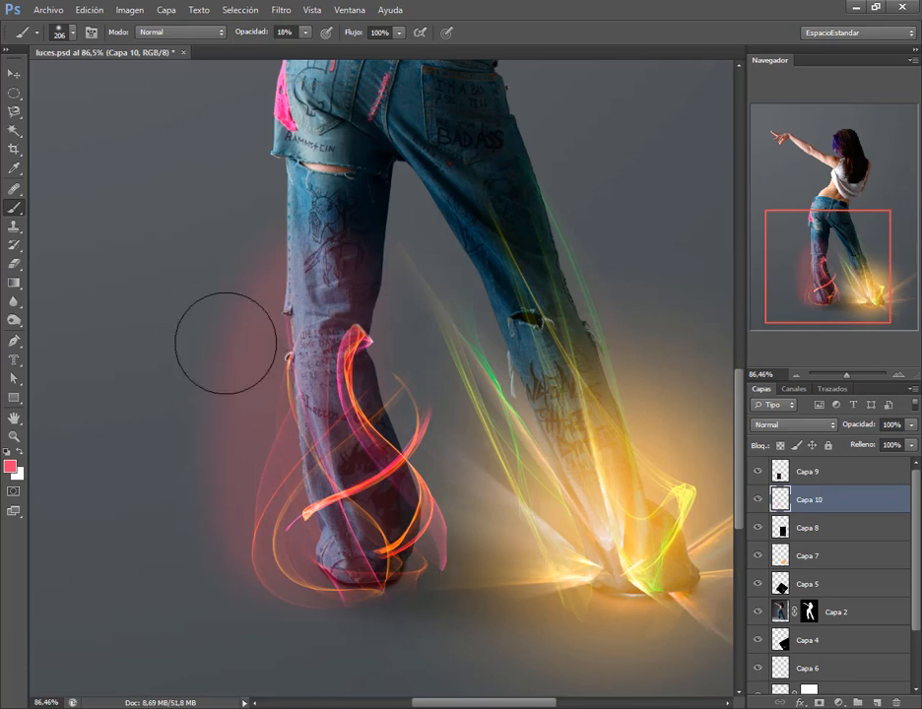
{"action": "key", "text": "ctrl+z"}
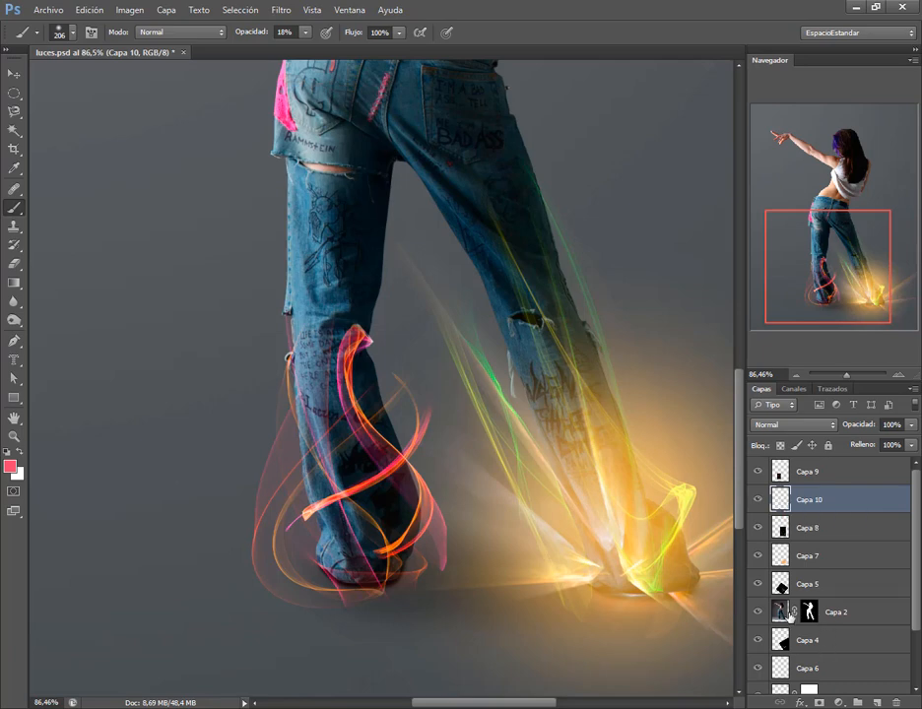
Mask Capa 10 with the woman's silhouette loaded from Capa 2's mask, and make the layer's image the paint target.
{"action": "left_click", "coordinate": [802, 615]}
{"action": "left_click", "coordinate": [810, 616]}
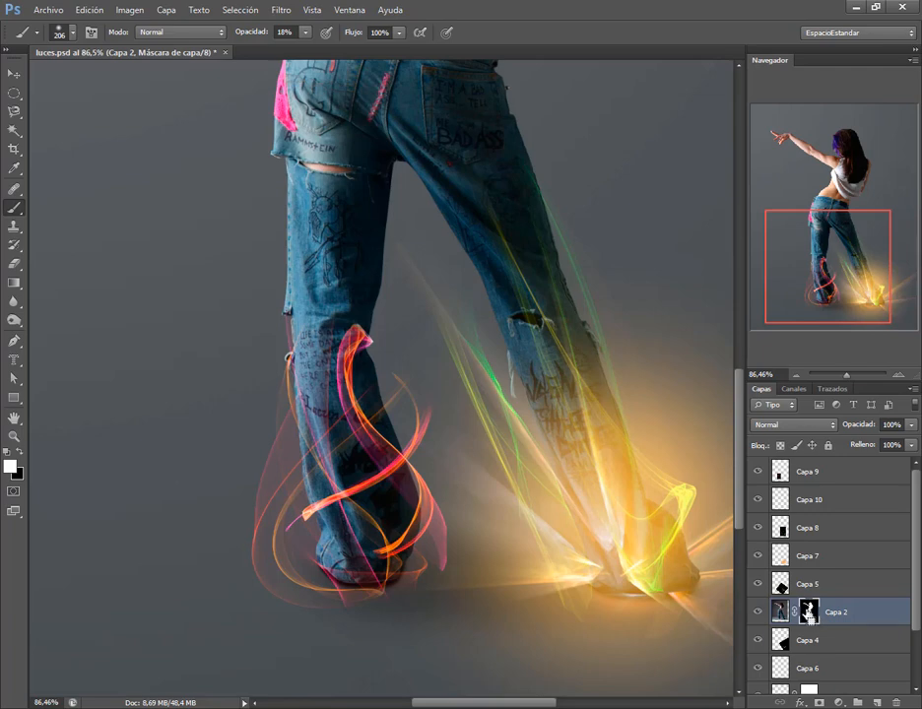
{"action": "left_click", "coordinate": [809, 615], "text": "ctrl"}
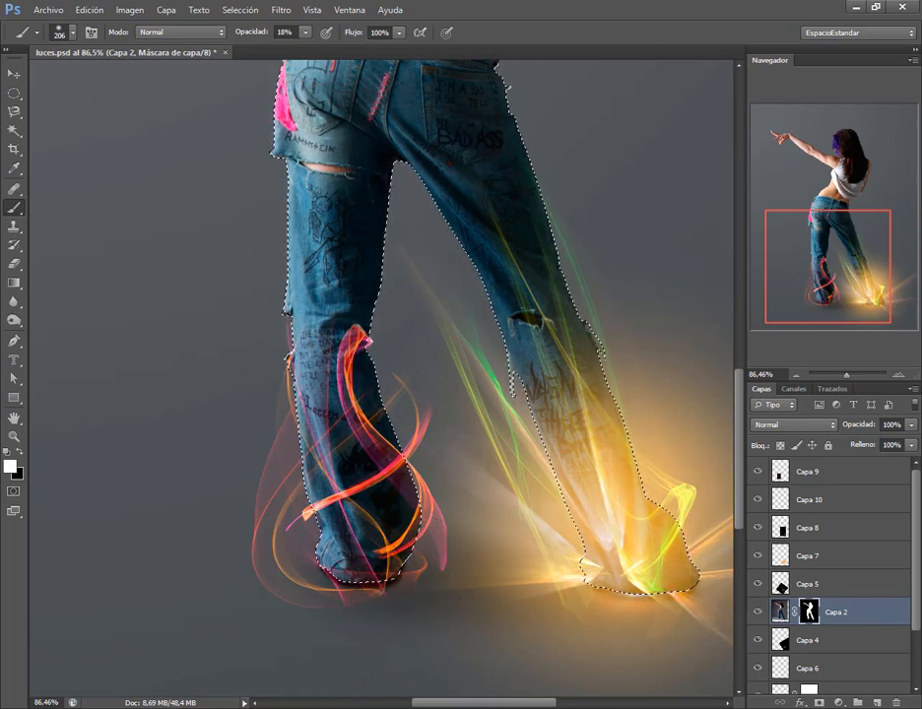
{"action": "left_click", "coordinate": [816, 506]}
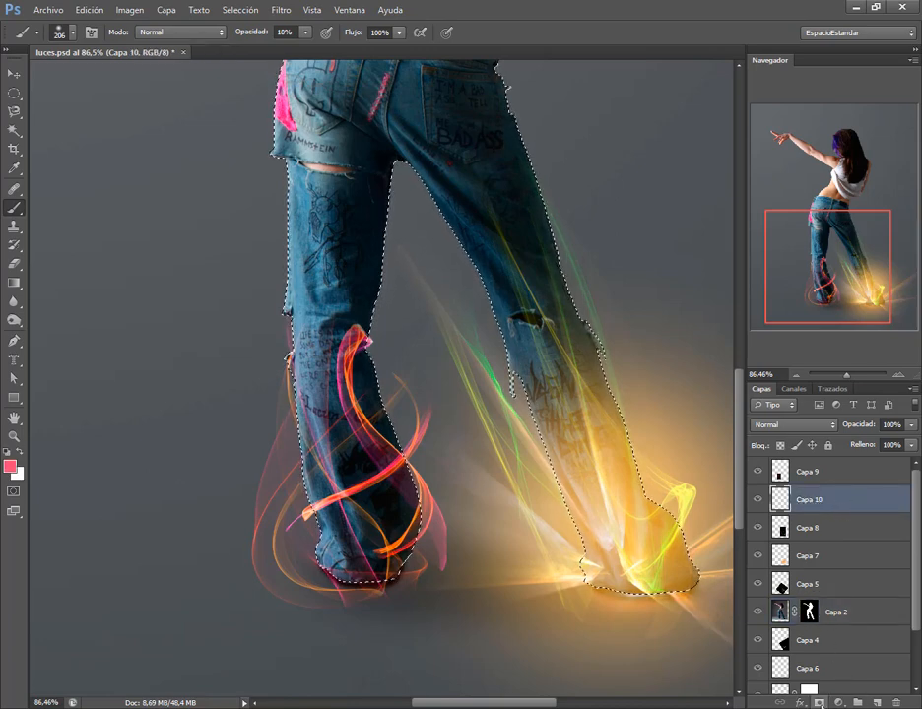
{"action": "left_click", "coordinate": [818, 702]}
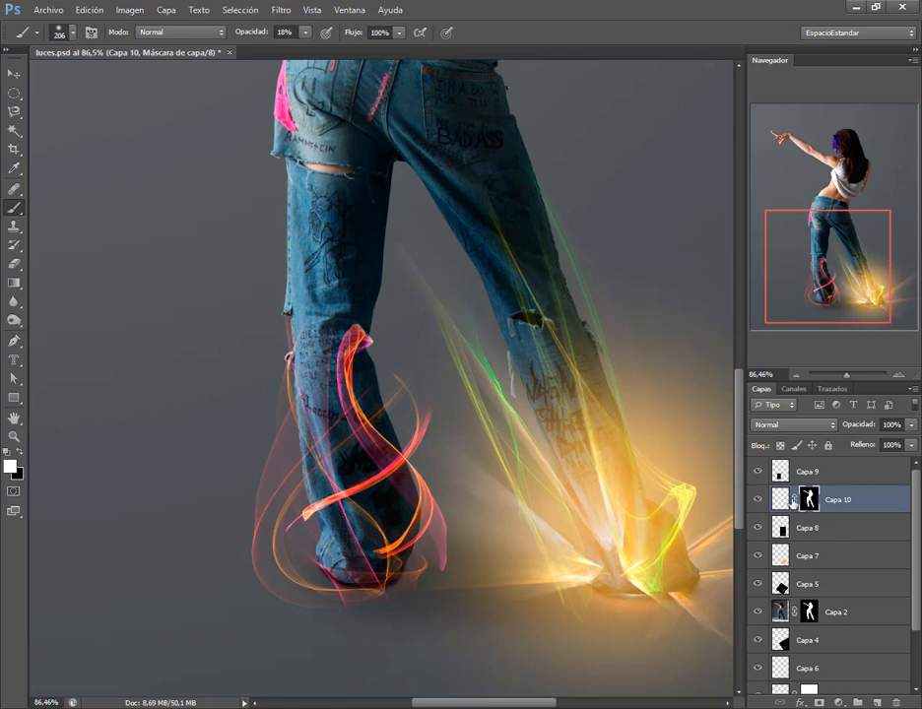
{"action": "left_click", "coordinate": [779, 499]}
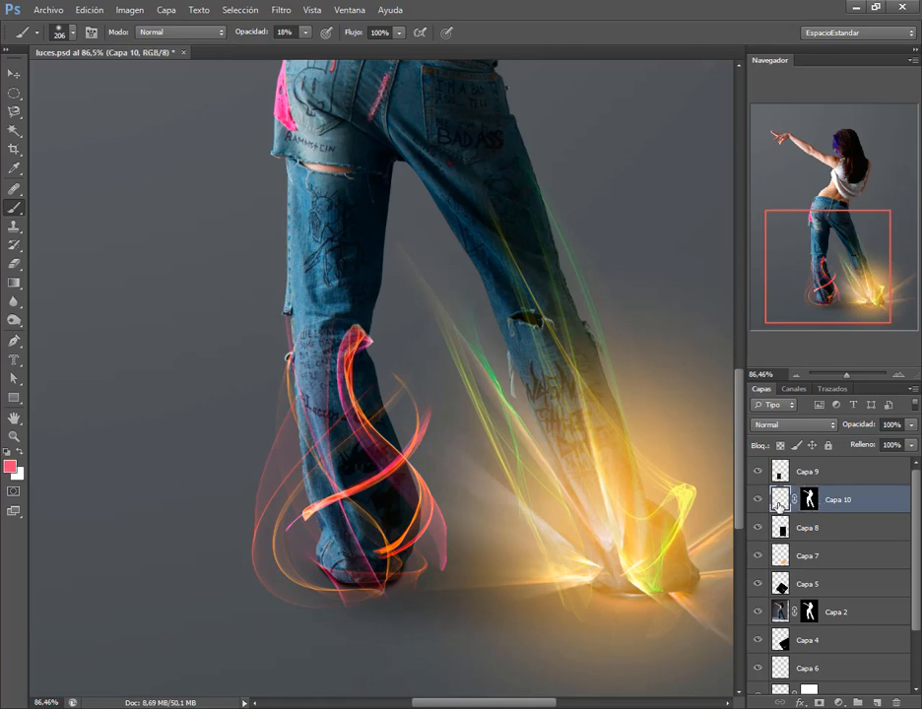
{"action": "left_click", "coordinate": [806, 501]}
{"action": "left_click", "coordinate": [781, 501]}
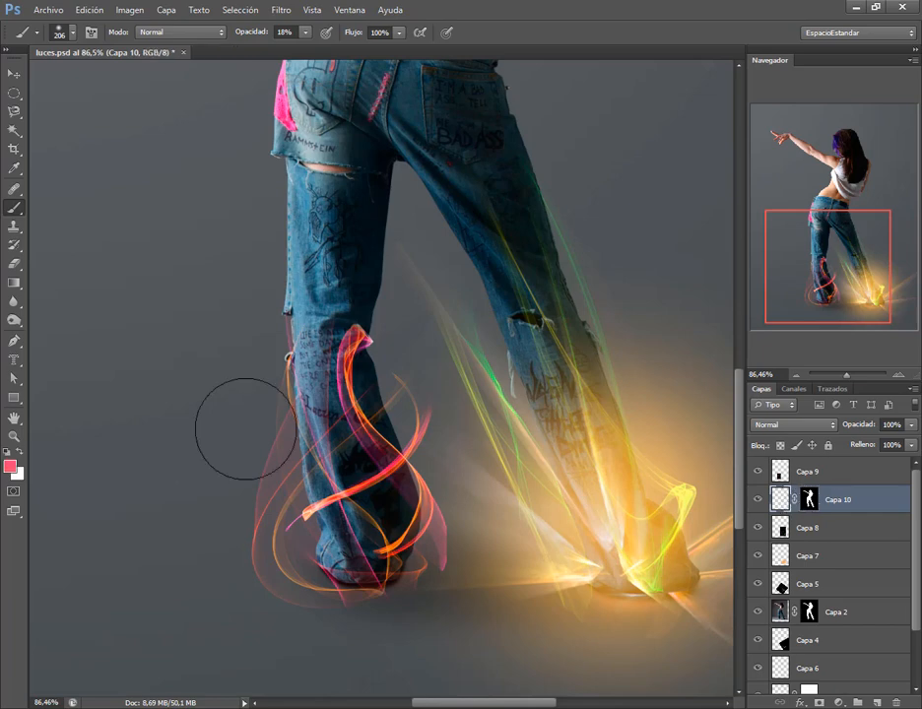
{"action": "mouse_move", "coordinate": [283, 412]}
{"action": "left_mouse_down"}
{"action": "mouse_move", "coordinate": [292, 197]}
{"action": "mouse_move", "coordinate": [301, 499]}
{"action": "mouse_move", "coordinate": [323, 618]}
{"action": "left_mouse_up"}
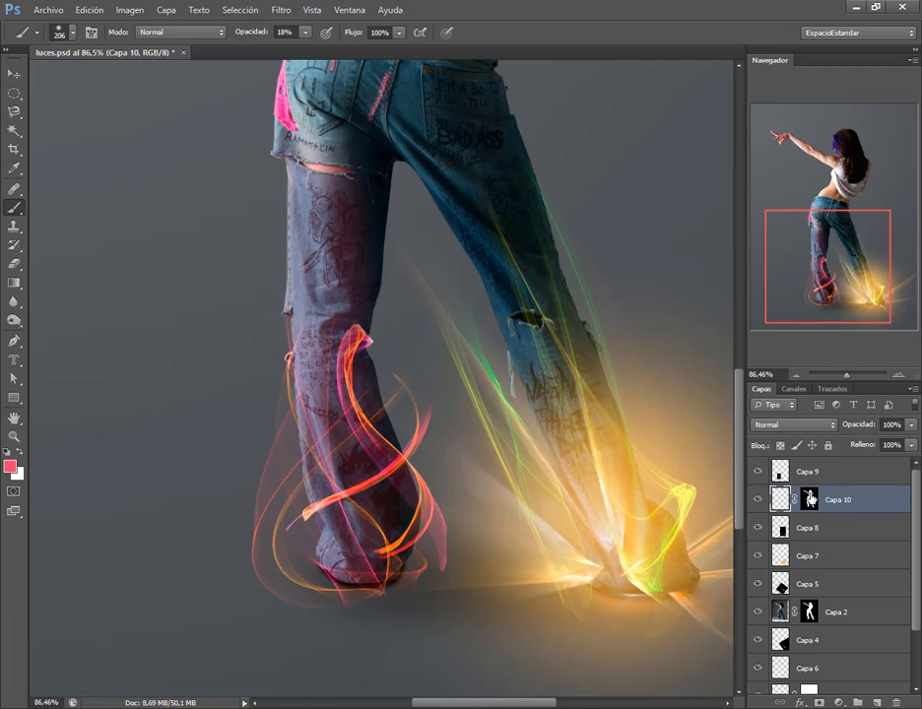
{"action": "mouse_move", "coordinate": [293, 255]}
{"action": "left_mouse_down"}
{"action": "mouse_move", "coordinate": [291, 290]}
{"action": "mouse_move", "coordinate": [317, 527]}
{"action": "left_mouse_up"}
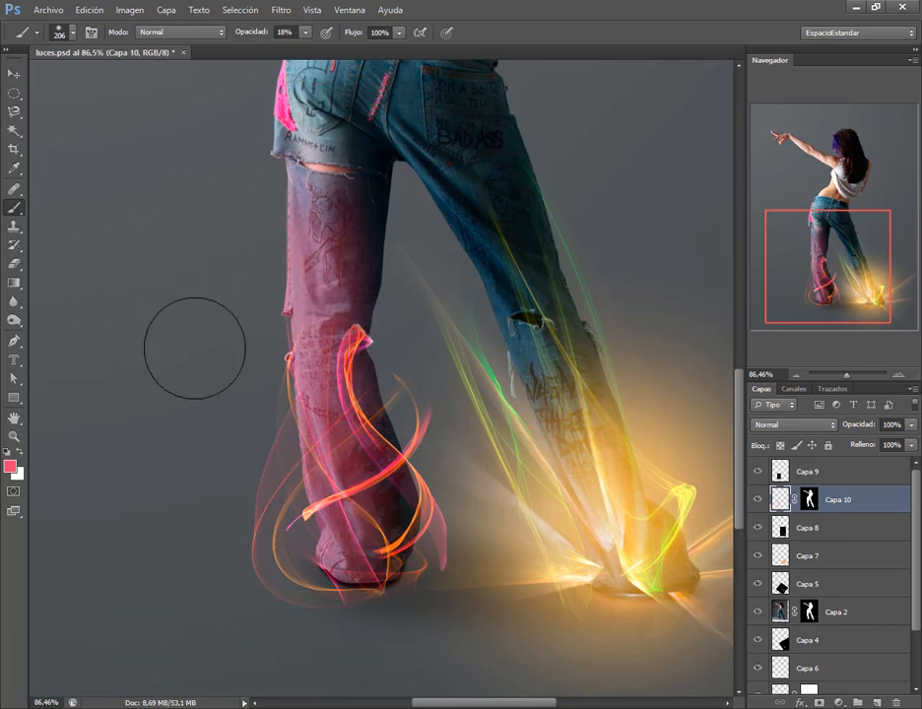
{"action": "mouse_move", "coordinate": [236, 432]}
{"action": "left_mouse_down"}
{"action": "mouse_move", "coordinate": [301, 494]}
{"action": "mouse_move", "coordinate": [235, 332]}
{"action": "mouse_move", "coordinate": [266, 468]}
{"action": "mouse_move", "coordinate": [374, 375]}
{"action": "left_mouse_up"}
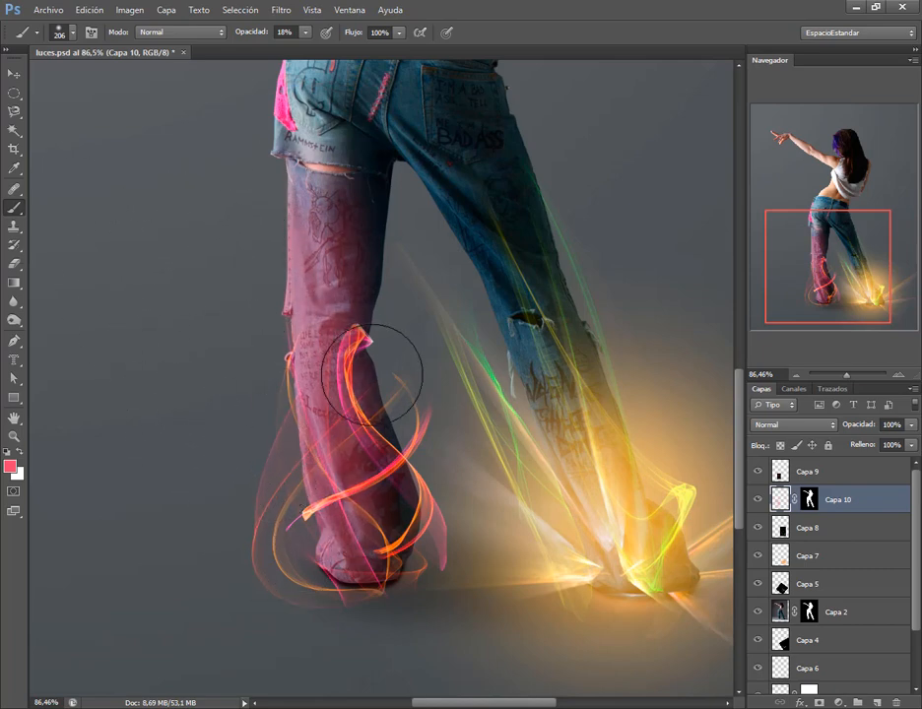
{"action": "key", "text": "ctrl+z"}
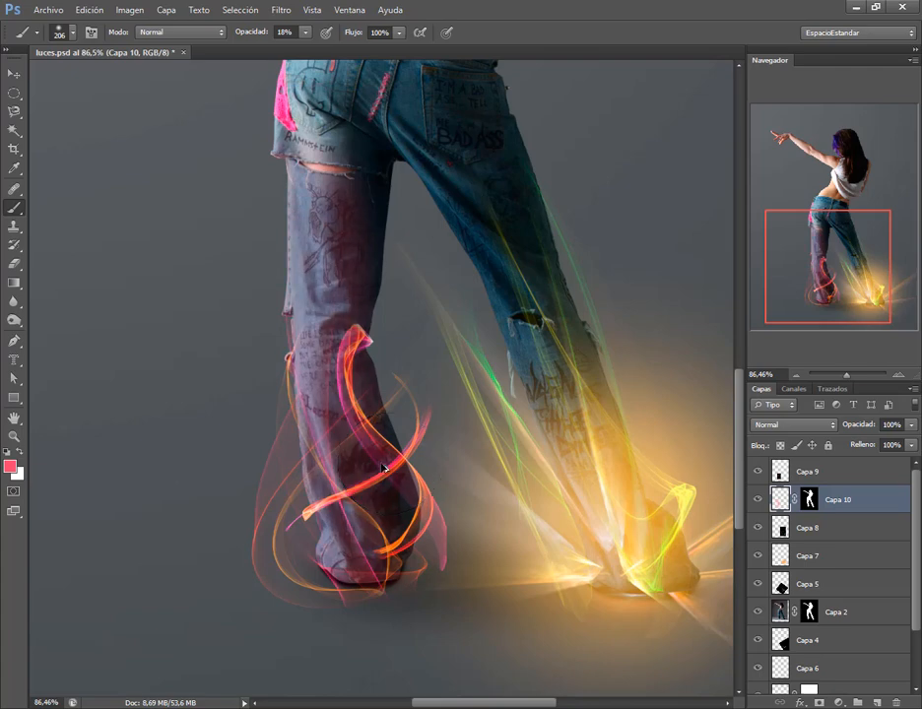
{"action": "key", "text": "ctrl+z"}
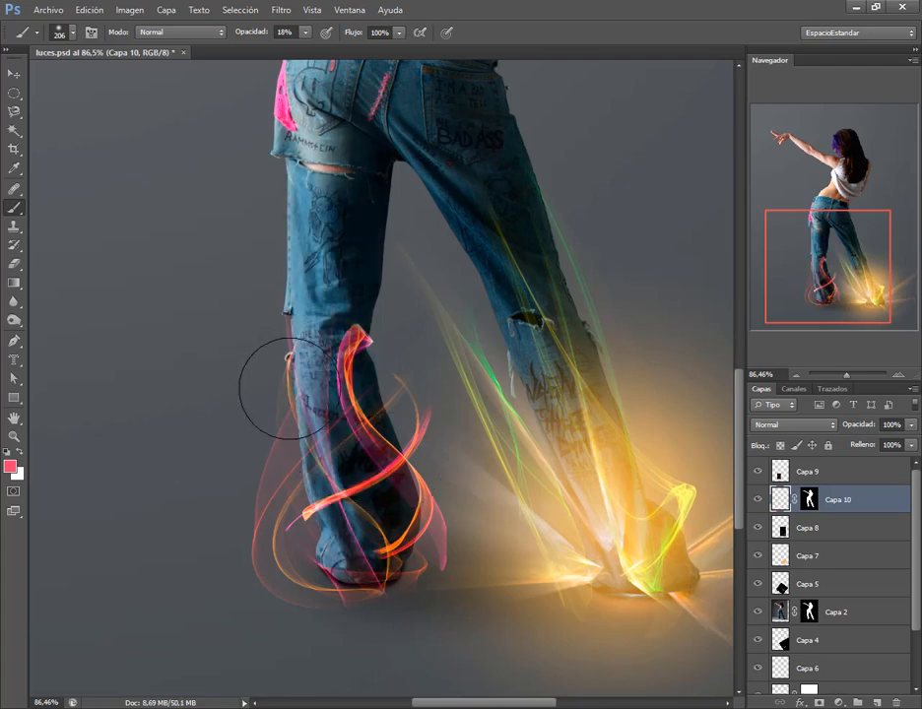
Paint soft pink light over the left leg from the knee down to the foot on Capa 10.
{"action": "mouse_move", "coordinate": [289, 389]}
{"action": "left_mouse_down"}
{"action": "mouse_move", "coordinate": [298, 552]}
{"action": "mouse_move", "coordinate": [266, 349]}
{"action": "mouse_move", "coordinate": [295, 573]}
{"action": "mouse_move", "coordinate": [283, 454]}
{"action": "mouse_move", "coordinate": [320, 557]}
{"action": "left_mouse_up"}
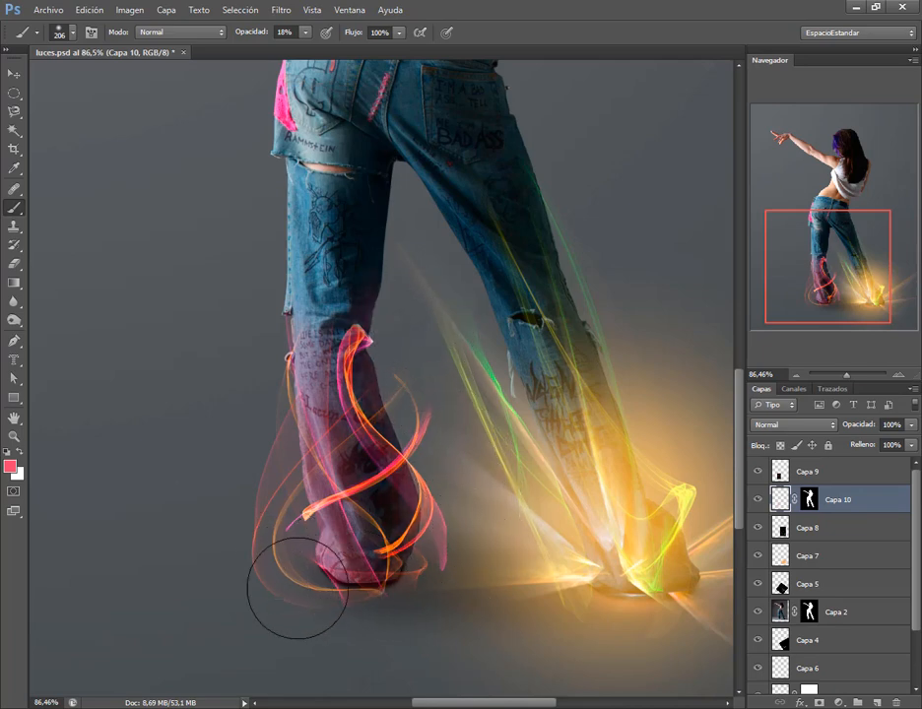
{"action": "mouse_move", "coordinate": [297, 588]}
{"action": "left_mouse_down"}
{"action": "mouse_move", "coordinate": [268, 551]}
{"action": "mouse_move", "coordinate": [244, 330]}
{"action": "mouse_move", "coordinate": [243, 422]}
{"action": "mouse_move", "coordinate": [243, 361]}
{"action": "left_mouse_up"}
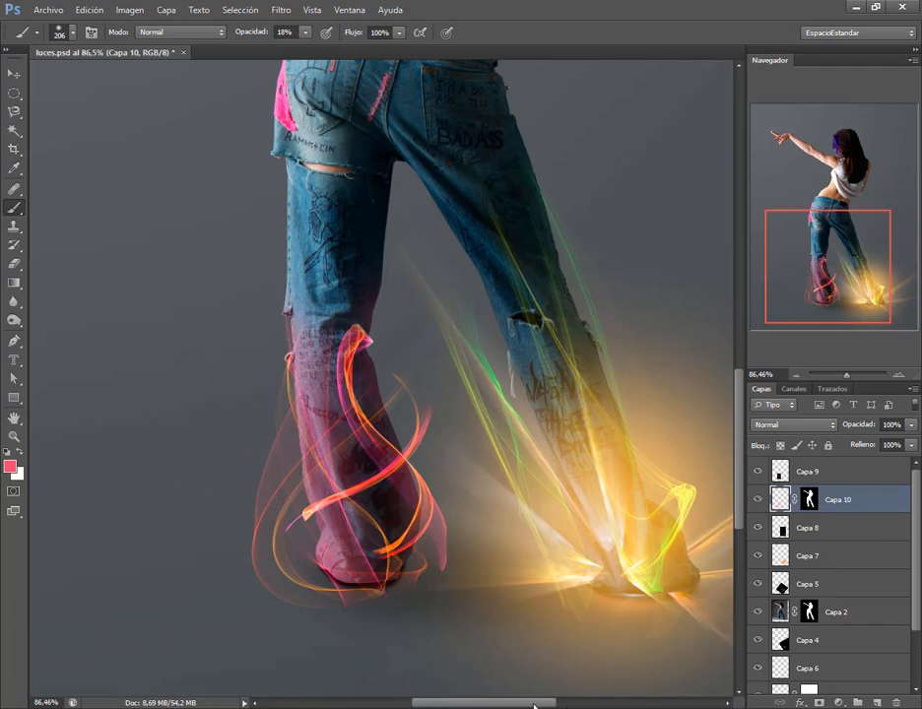
Copy the color code 63783f from the PDF and set it as Photoshop's foreground color.
{"action": "left_click_drag", "start_coordinate": [533, 705], "coordinate": [554, 705]}
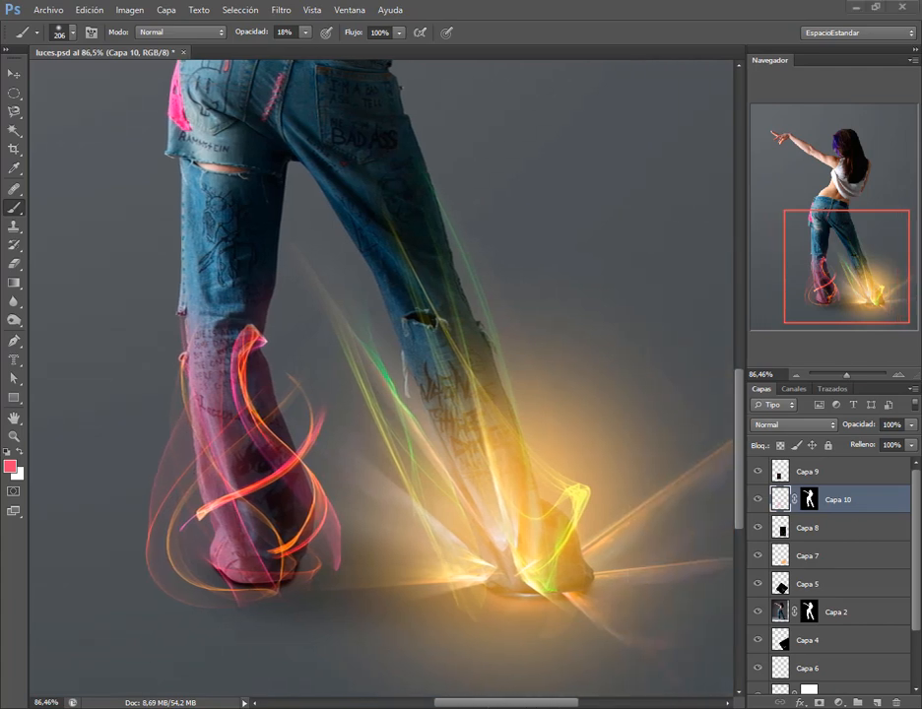
{"action": "left_click", "coordinate": [197, 708]}
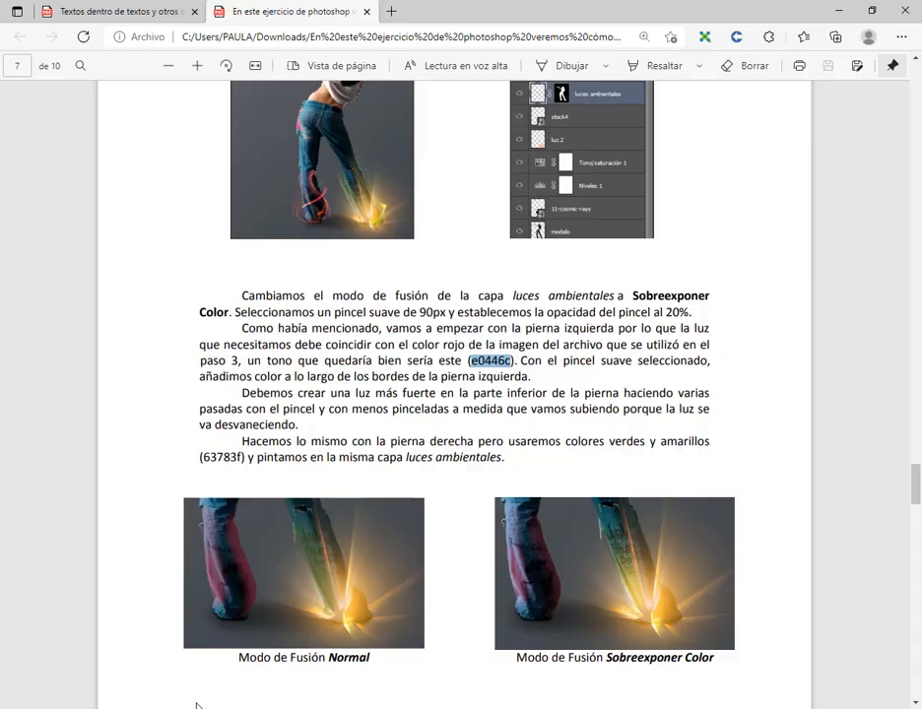
{"action": "double_click", "coordinate": [220, 461]}
{"action": "key", "text": "ctrl+c"}
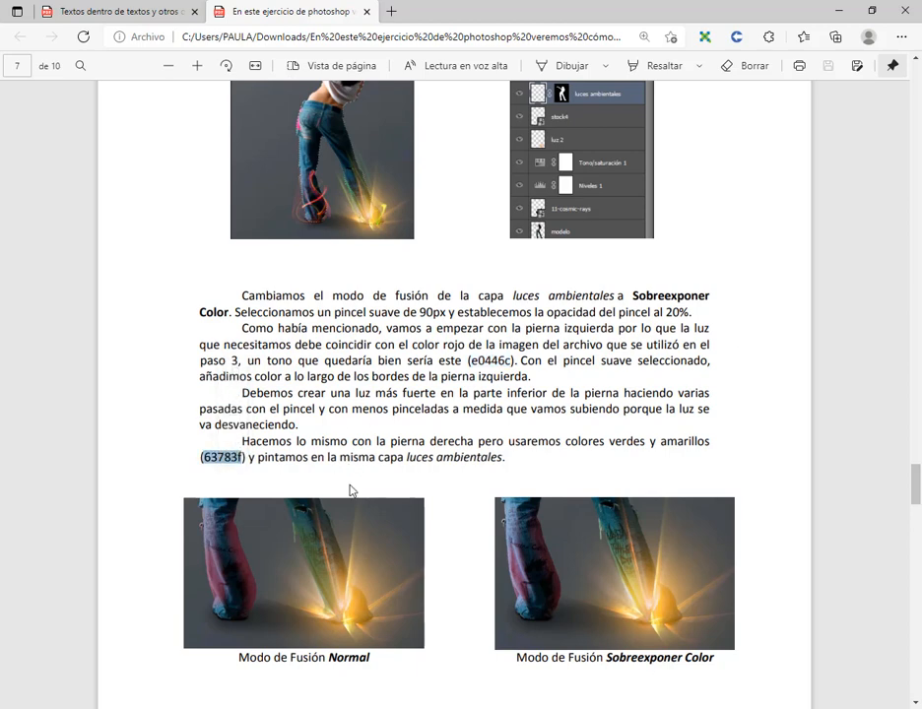
{"action": "key", "text": "alt+Tab"}
{"action": "left_click", "coordinate": [10, 467]}
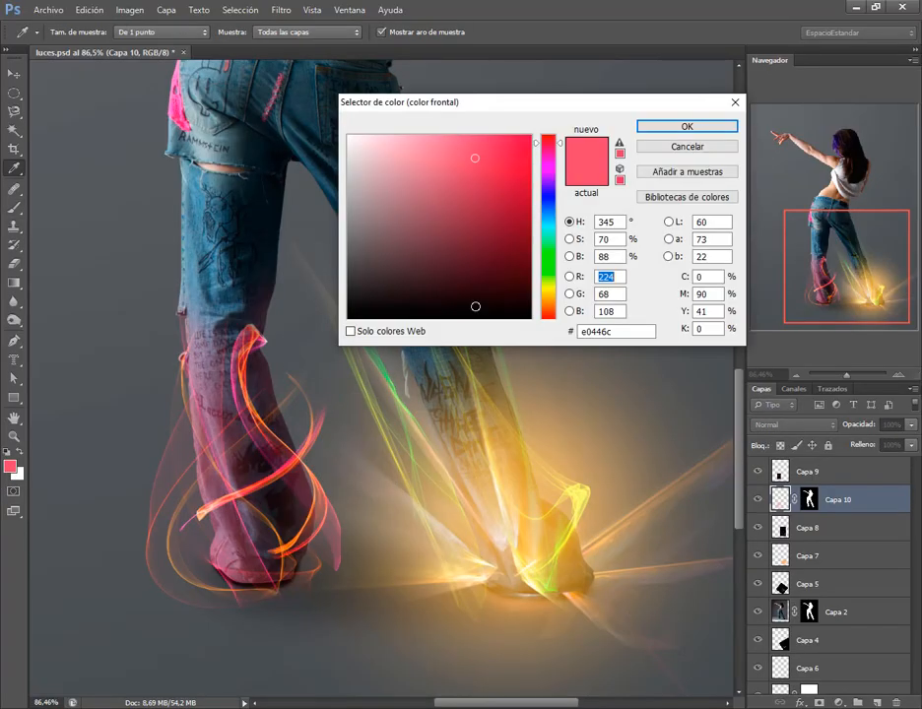
{"action": "left_click_drag", "start_coordinate": [631, 329], "coordinate": [506, 331]}
{"action": "key", "text": "ctrl+v"}
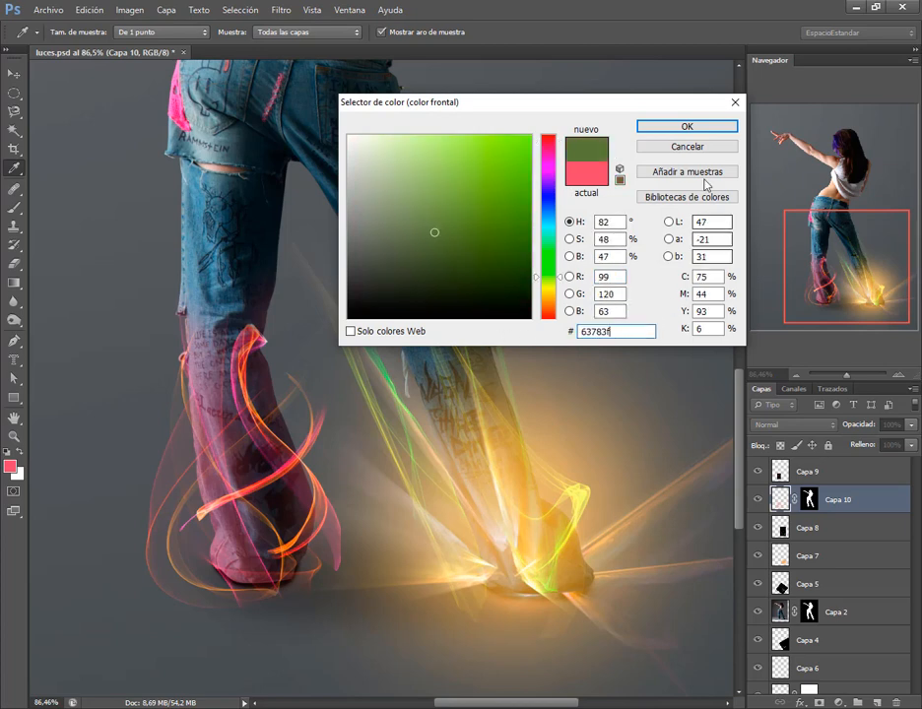
{"action": "left_click", "coordinate": [686, 126]}
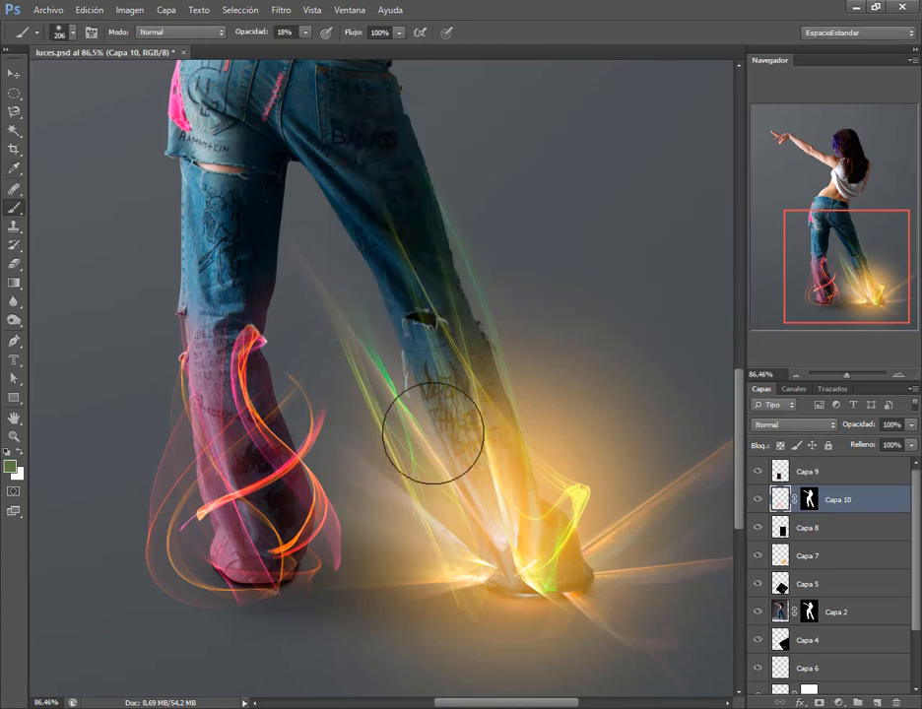
Paint soft green light along both edges of the right leg, from the thigh down to the foot.
{"action": "mouse_move", "coordinate": [395, 360]}
{"action": "left_mouse_down"}
{"action": "mouse_move", "coordinate": [367, 285]}
{"action": "mouse_move", "coordinate": [404, 371]}
{"action": "mouse_move", "coordinate": [426, 470]}
{"action": "mouse_move", "coordinate": [483, 323]}
{"action": "mouse_move", "coordinate": [465, 246]}
{"action": "mouse_move", "coordinate": [587, 517]}
{"action": "mouse_move", "coordinate": [457, 473]}
{"action": "mouse_move", "coordinate": [405, 422]}
{"action": "mouse_move", "coordinate": [417, 484]}
{"action": "left_mouse_up"}
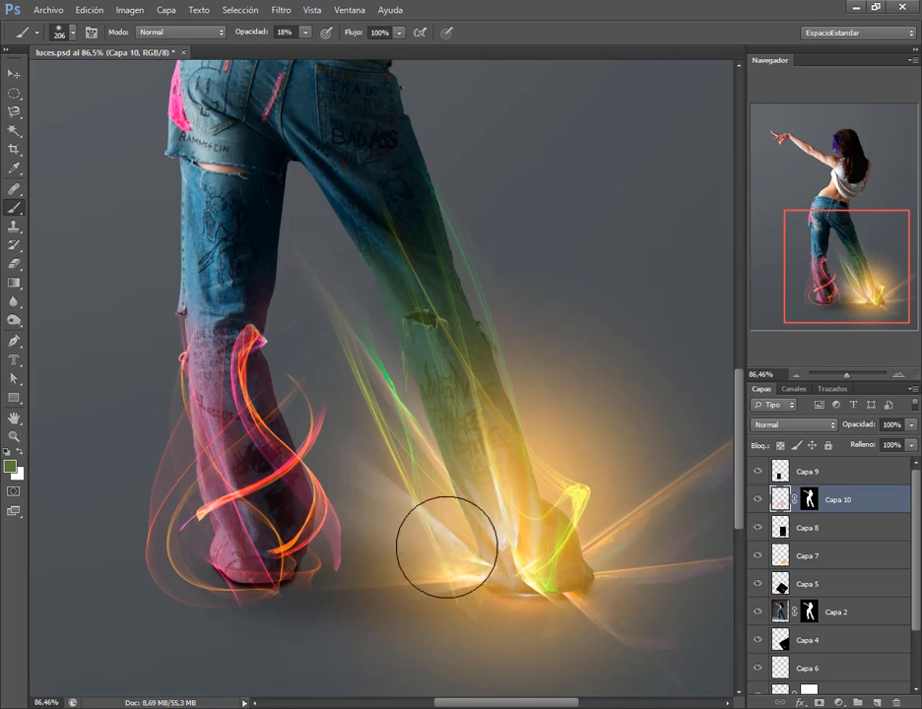
{"action": "left_click_drag", "start_coordinate": [870, 248], "coordinate": [857, 234]}
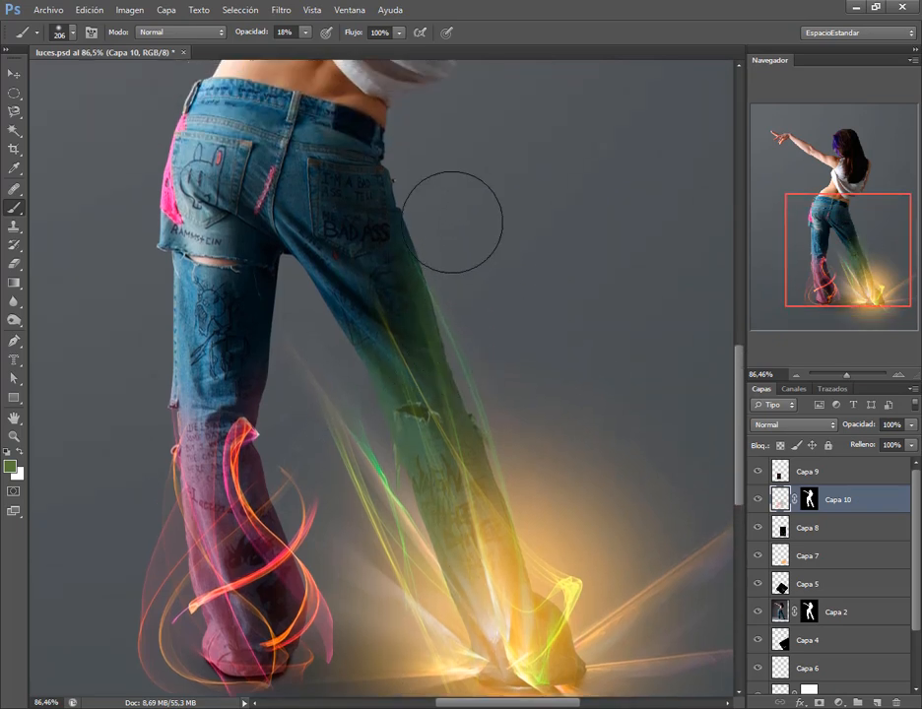
{"action": "left_click_drag", "start_coordinate": [452, 219], "coordinate": [510, 453]}
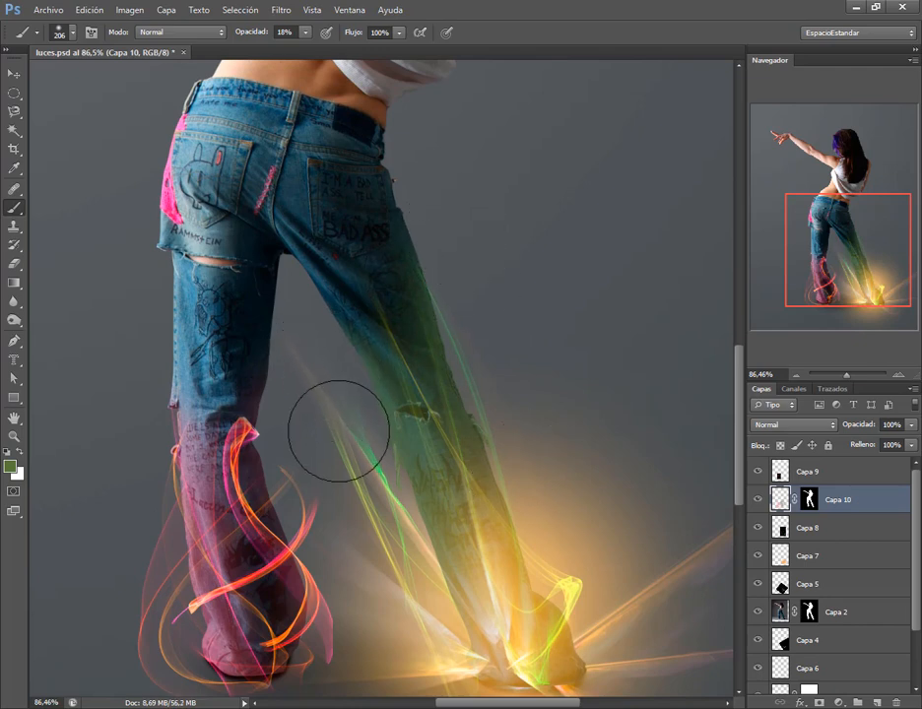
{"action": "left_click_drag", "start_coordinate": [861, 261], "coordinate": [864, 277]}
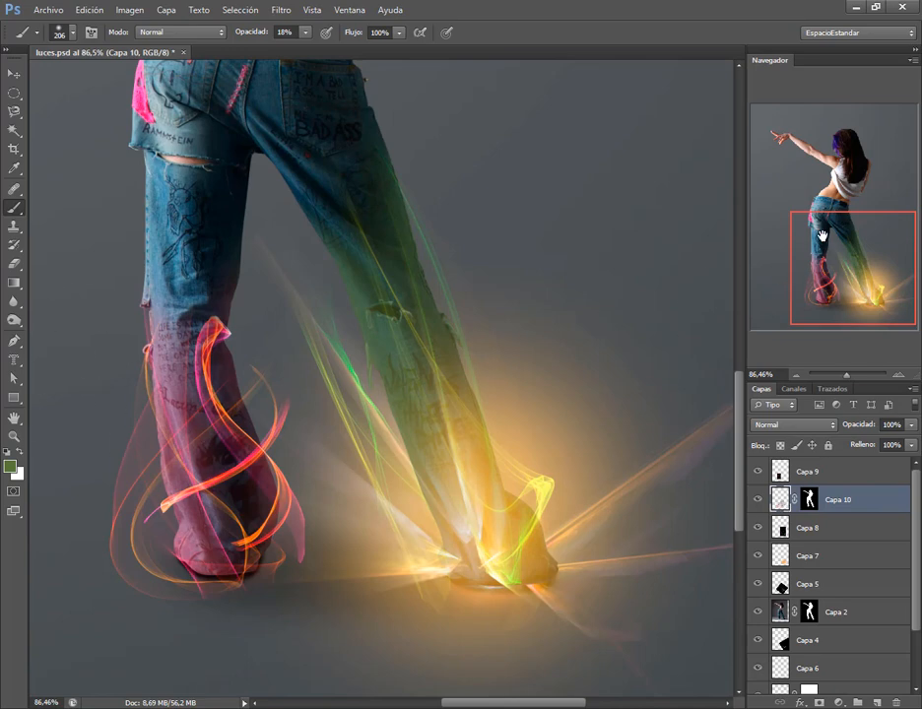
Set Capa 10's blend mode to Sobreexponer color and compare the legs with the layer hidden and shown.
{"action": "left_click", "coordinate": [796, 373]}
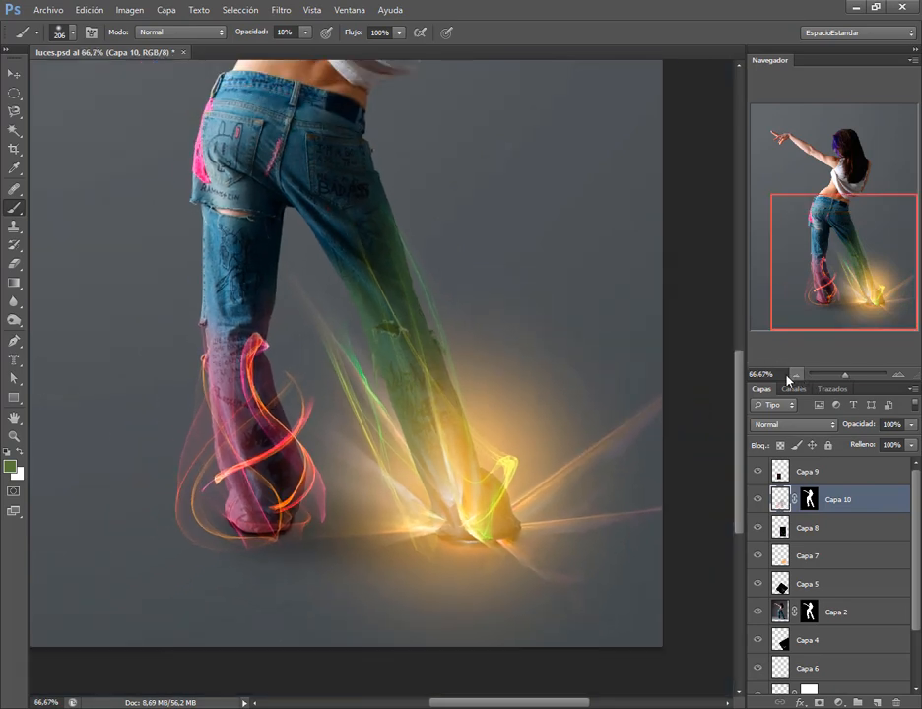
{"action": "left_click", "coordinate": [812, 432]}
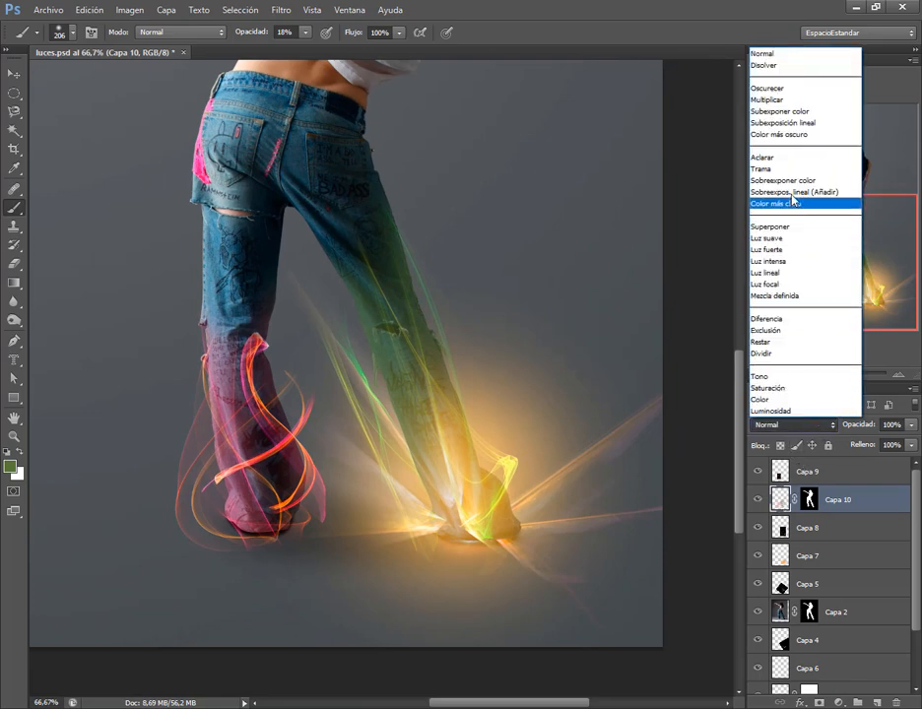
{"action": "left_click", "coordinate": [793, 181]}
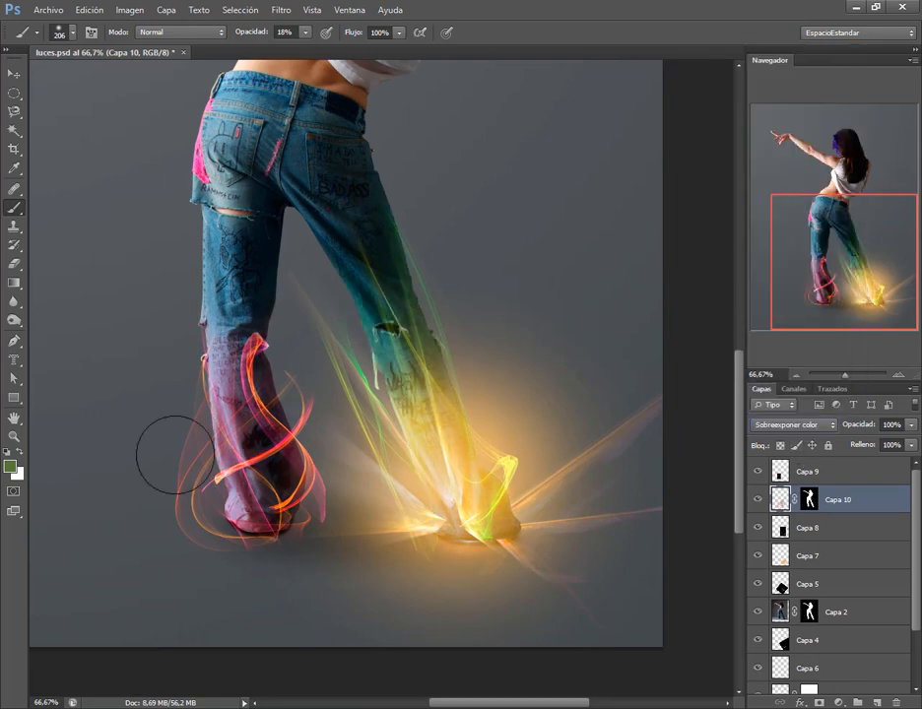
{"action": "mouse_move", "coordinate": [176, 455]}
{"action": "left_mouse_down"}
{"action": "mouse_move", "coordinate": [217, 423]}
{"action": "mouse_move", "coordinate": [233, 275]}
{"action": "mouse_move", "coordinate": [214, 347]}
{"action": "mouse_move", "coordinate": [219, 418]}
{"action": "mouse_move", "coordinate": [210, 370]}
{"action": "left_mouse_up"}
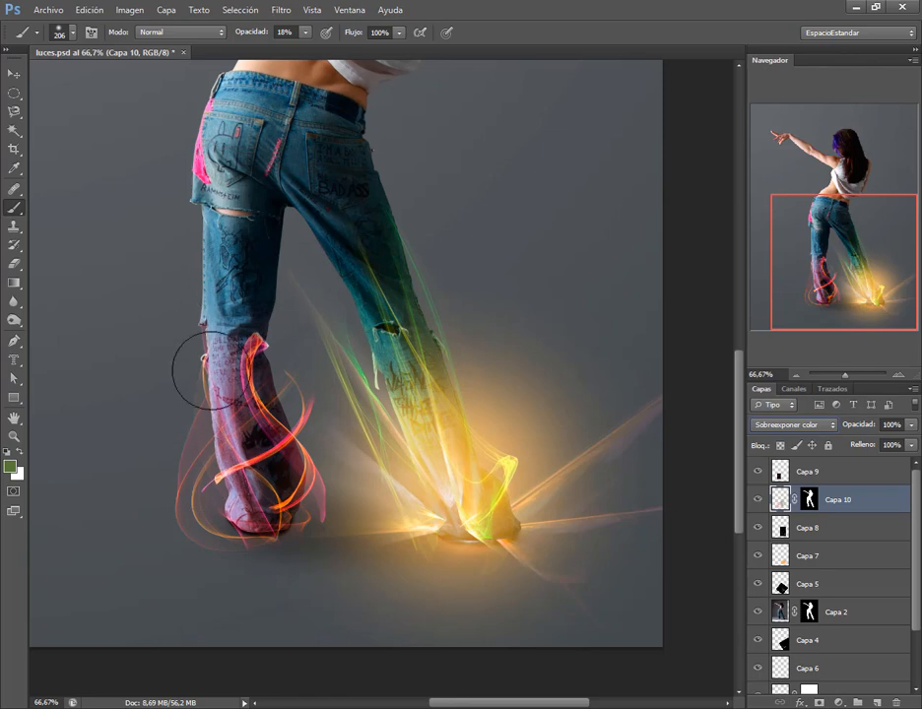
{"action": "left_click", "coordinate": [757, 500]}
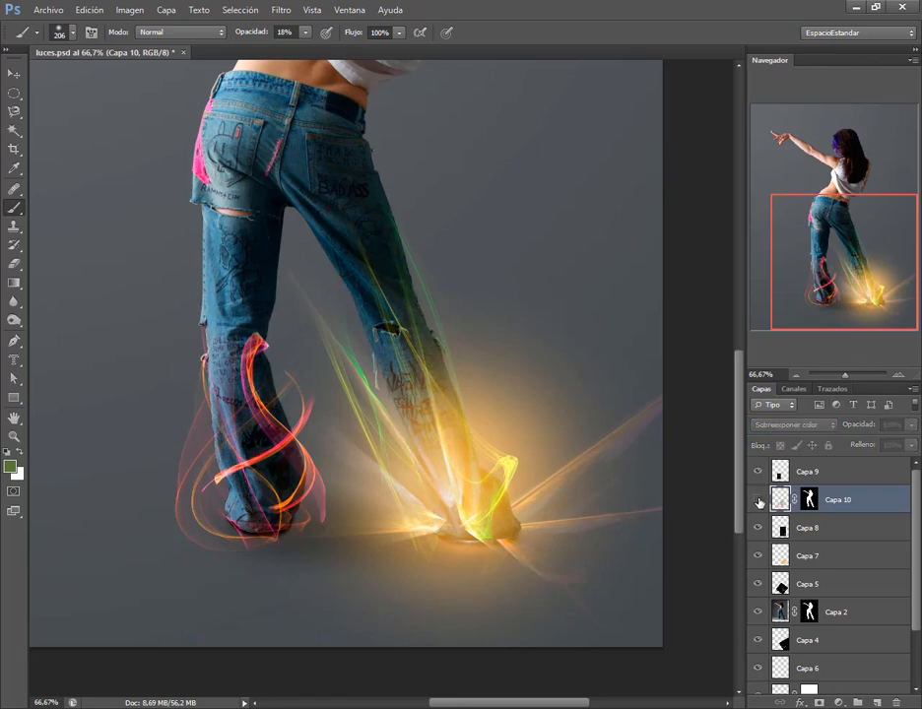
{"action": "left_click", "coordinate": [757, 501]}
{"action": "left_click", "coordinate": [758, 500]}
{"action": "left_click", "coordinate": [758, 500]}
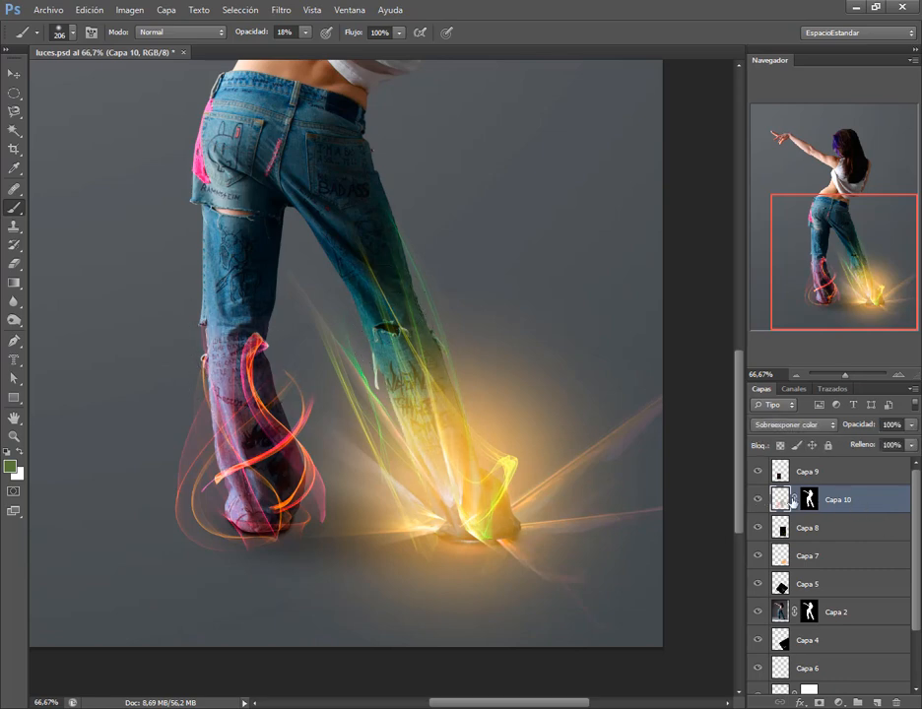
{"action": "left_click", "coordinate": [757, 500]}
{"action": "left_click", "coordinate": [757, 500]}
Switch to the PDF exercise, find the floor-painting instructions on page 8 and copy the color code 8c0548.
{"action": "key", "text": "alt+Tab"}
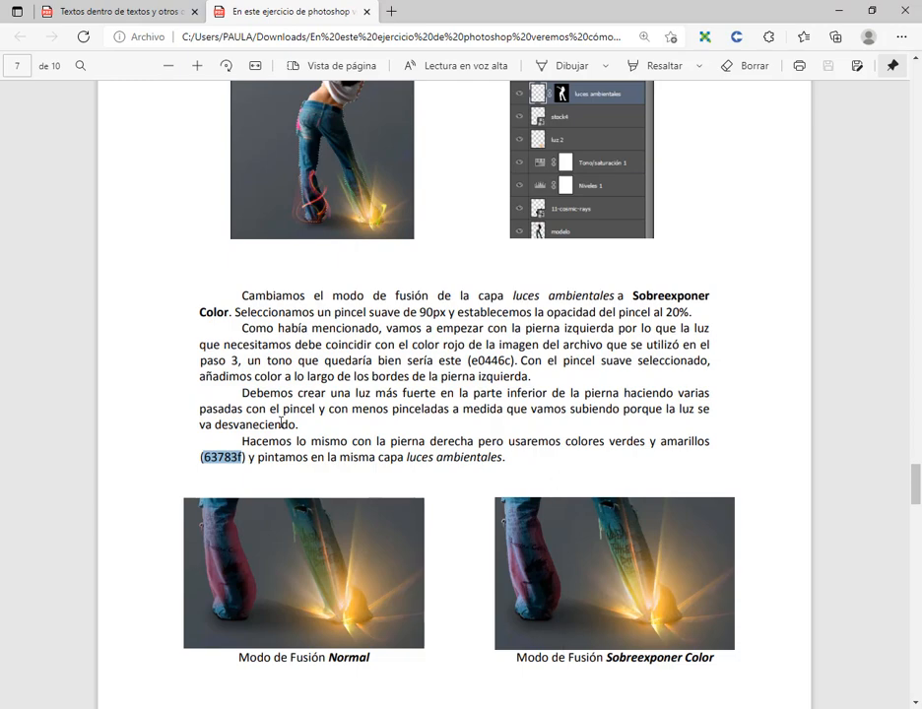
{"action": "scroll", "coordinate": [284, 422], "scroll_direction": "down", "scroll_amount": 8}
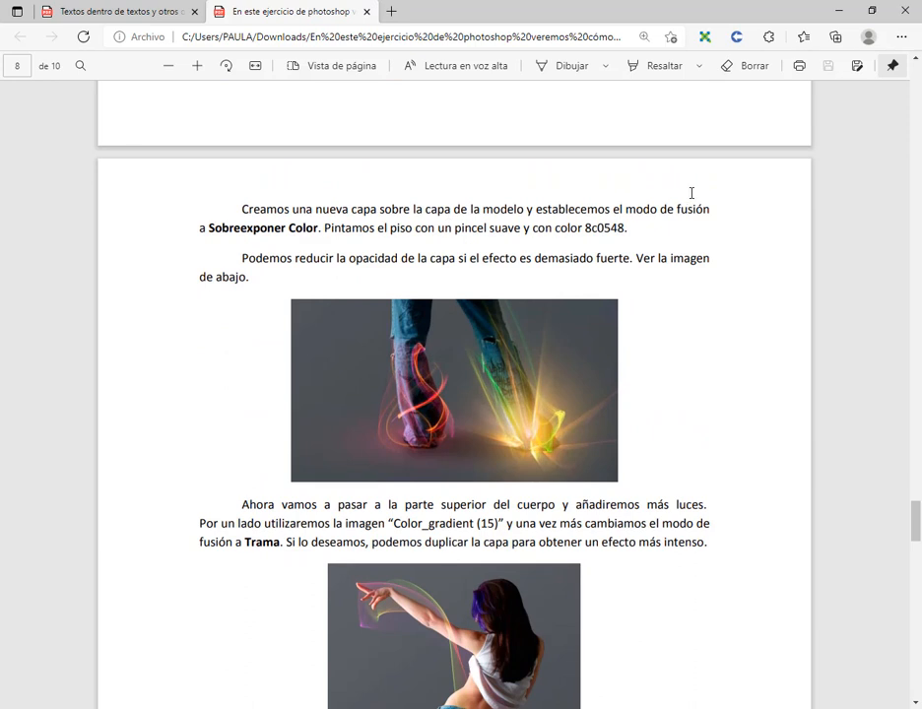
{"action": "scroll", "coordinate": [568, 302], "scroll_direction": "down", "scroll_amount": 2}
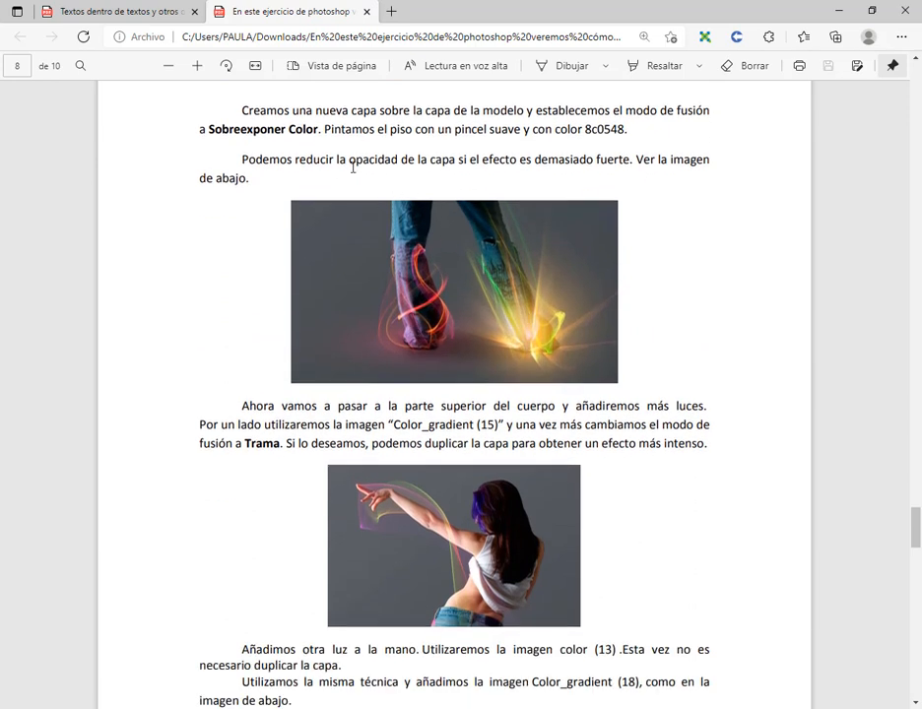
{"action": "scroll", "coordinate": [376, 429], "scroll_direction": "up", "scroll_amount": 2}
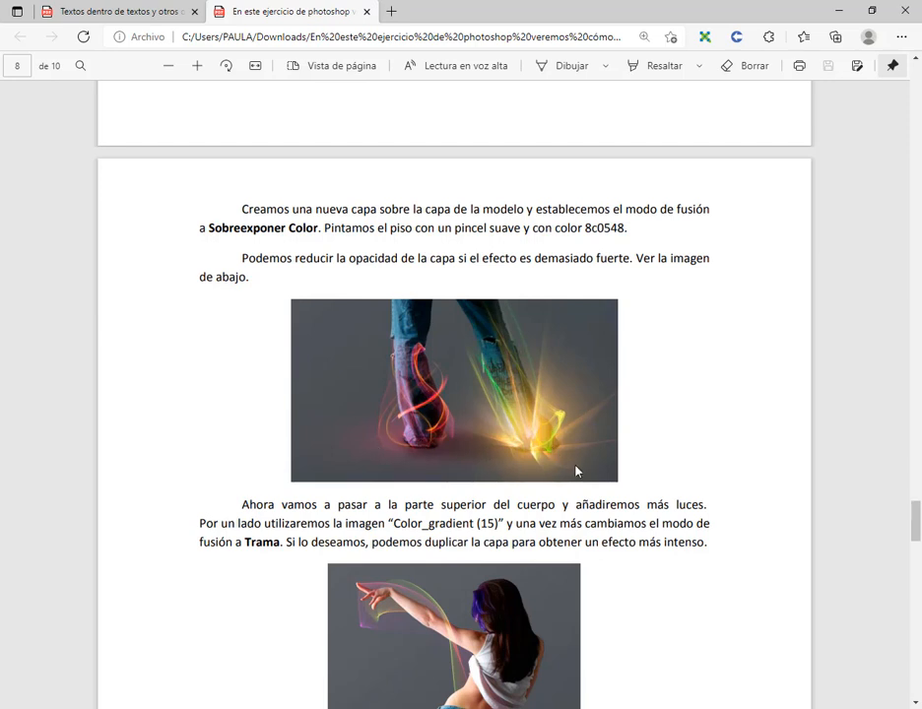
{"action": "double_click", "coordinate": [602, 230]}
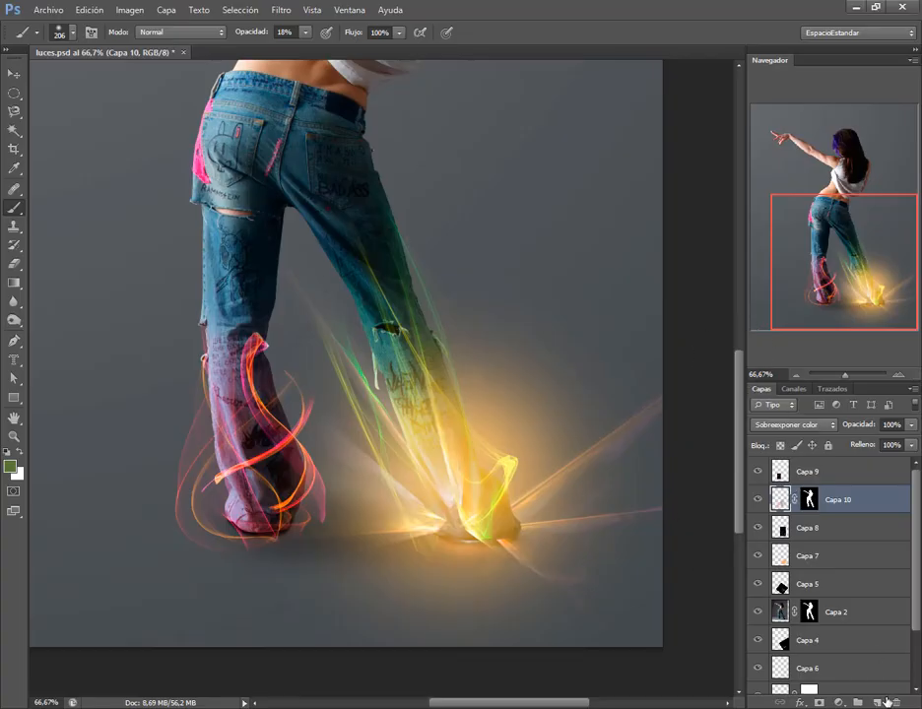
Create a new layer in luces.psd and set the foreground color to 8c0548.
{"action": "left_click", "coordinate": [880, 701]}
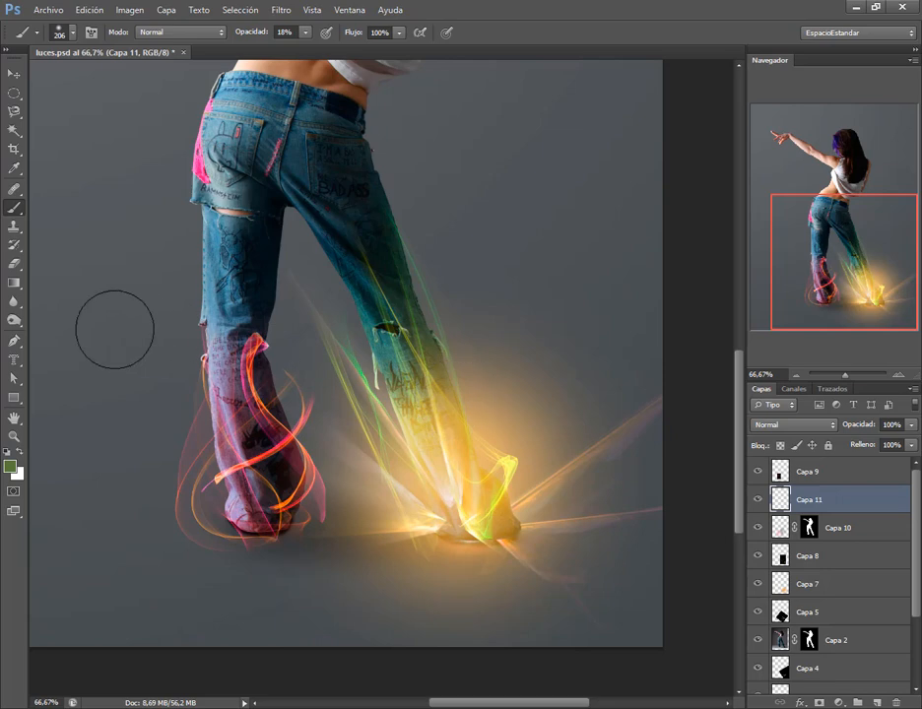
{"action": "left_click", "coordinate": [11, 467]}
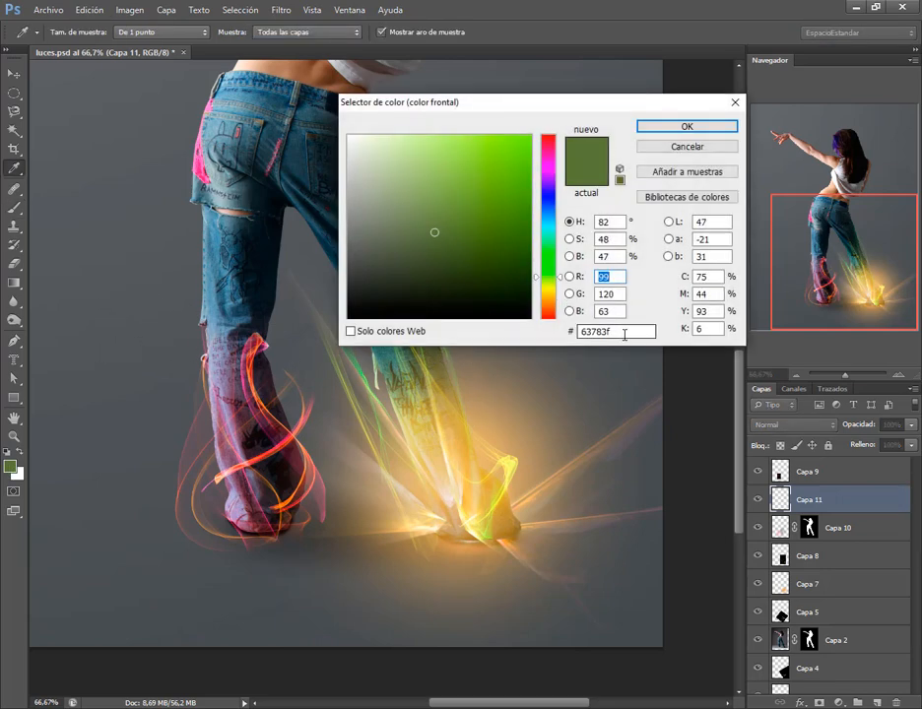
{"action": "type", "text": "8c0548"}
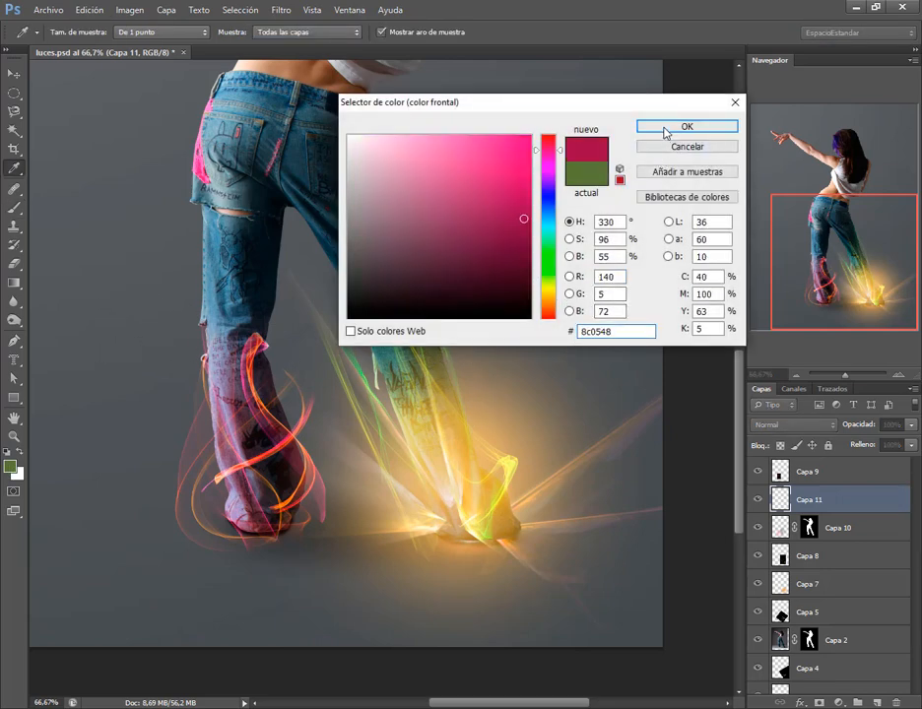
{"action": "left_click", "coordinate": [667, 129]}
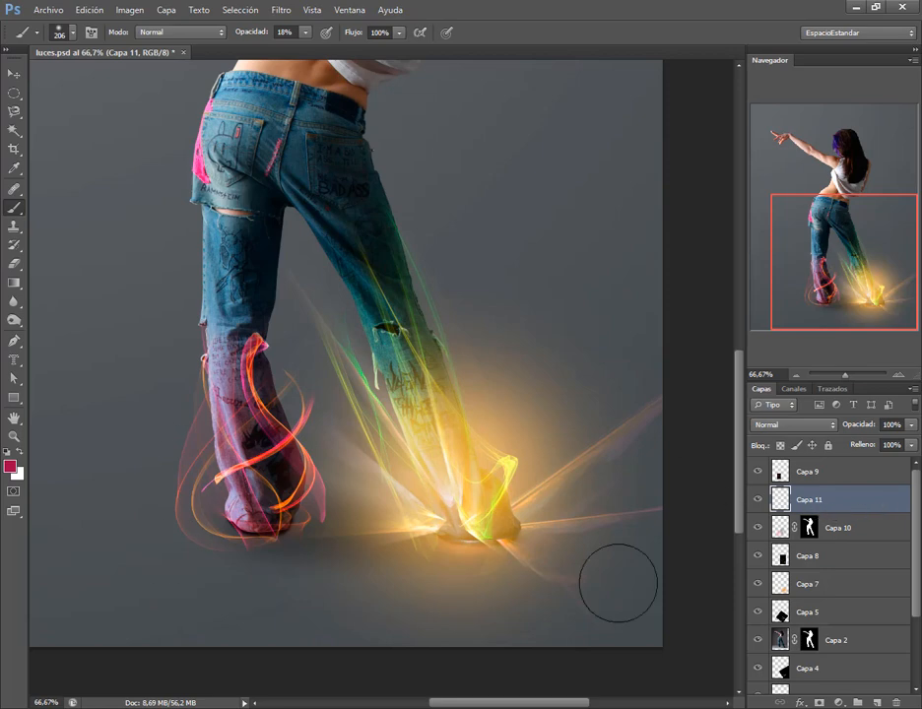
Move Capa 11 directly below the woman's layer, Capa 2, and set its blend mode to Sobreexponer color.
{"action": "scroll", "coordinate": [817, 501], "scroll_direction": "down", "scroll_amount": 1}
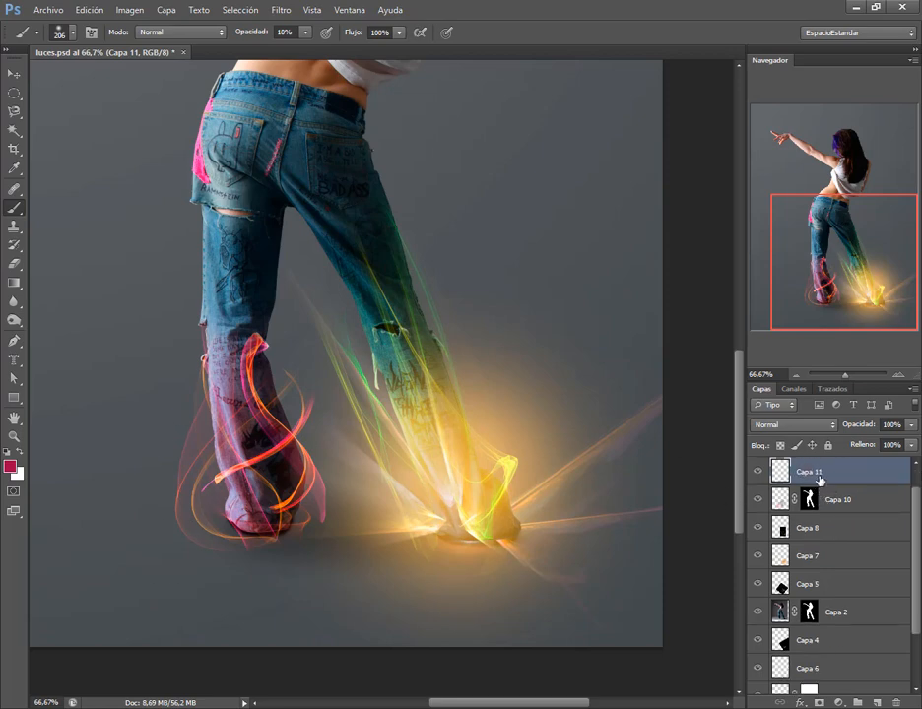
{"action": "left_click_drag", "start_coordinate": [848, 480], "coordinate": [830, 631]}
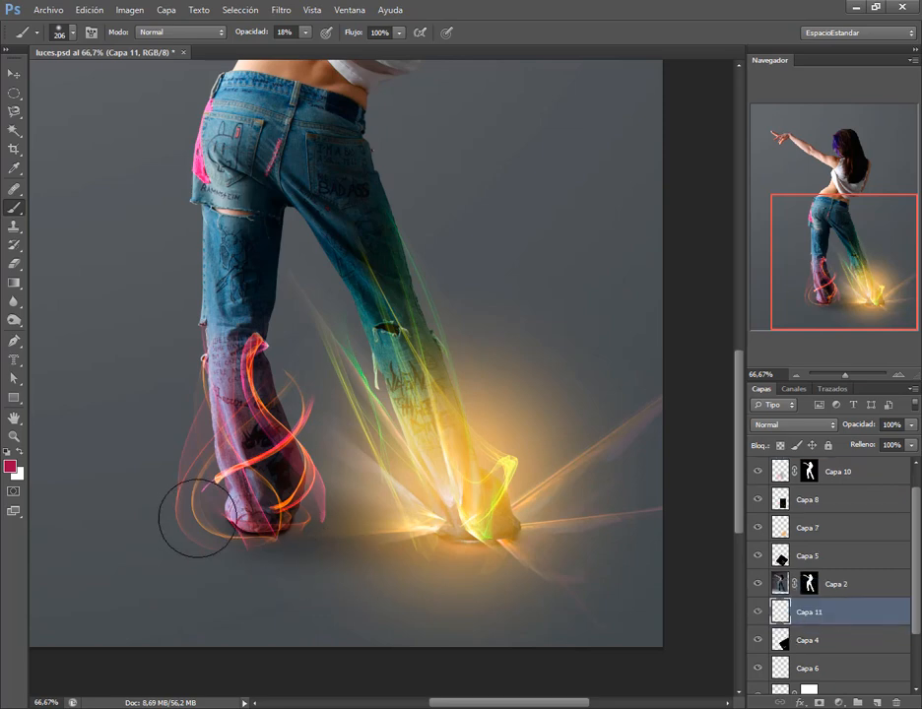
{"action": "left_click", "coordinate": [798, 423]}
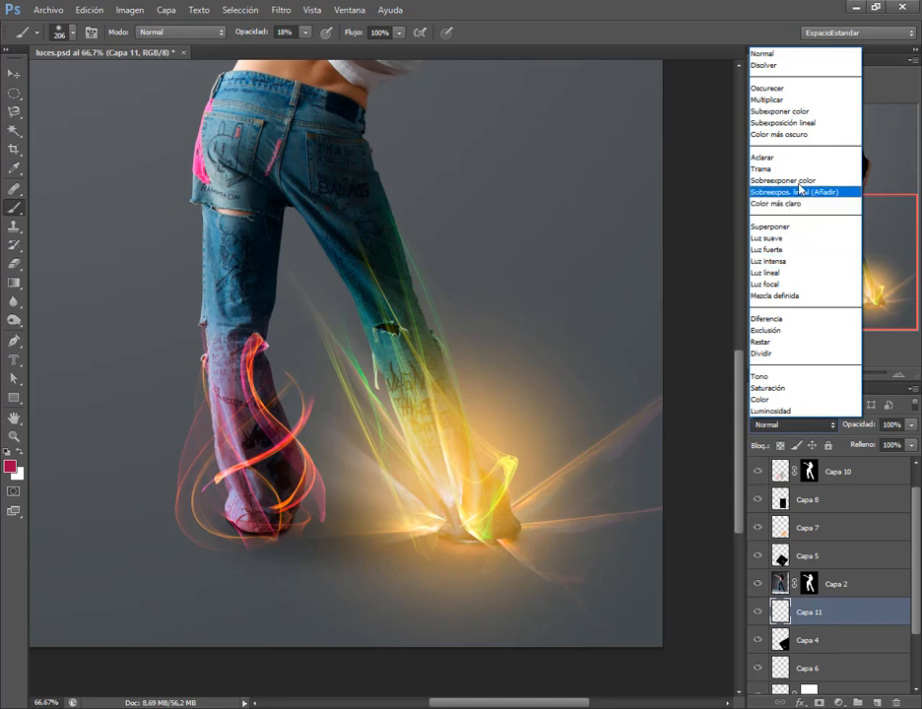
{"action": "left_click", "coordinate": [800, 181]}
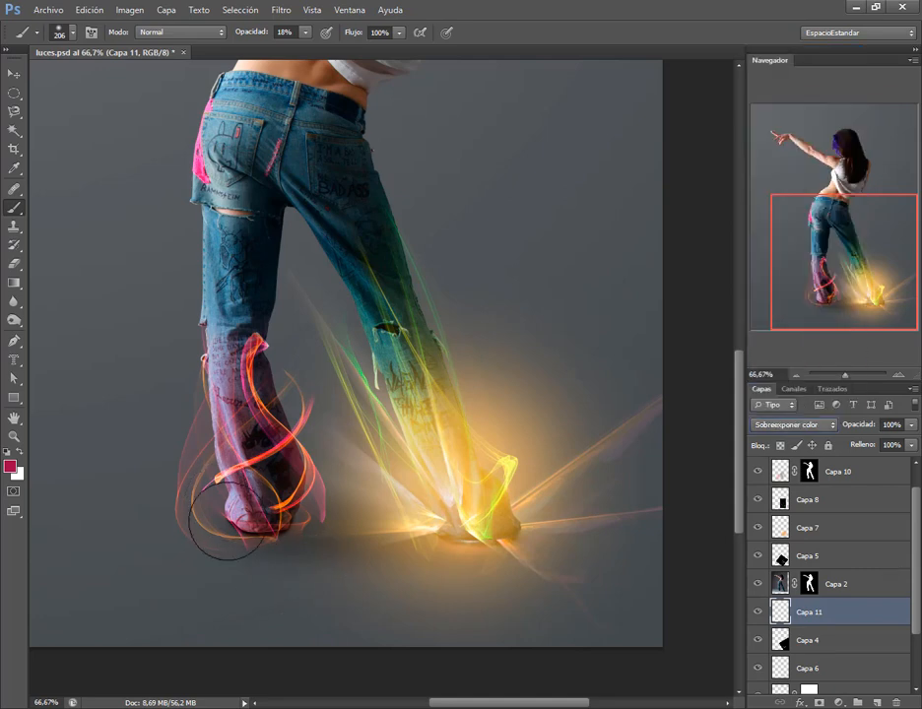
Paint soft crimson light on the floor around the left foot on Capa 11.
{"action": "mouse_move", "coordinate": [227, 521]}
{"action": "left_mouse_down"}
{"action": "mouse_move", "coordinate": [178, 522]}
{"action": "mouse_move", "coordinate": [275, 537]}
{"action": "mouse_move", "coordinate": [302, 528]}
{"action": "mouse_move", "coordinate": [186, 513]}
{"action": "mouse_move", "coordinate": [164, 518]}
{"action": "mouse_move", "coordinate": [358, 524]}
{"action": "mouse_move", "coordinate": [425, 575]}
{"action": "mouse_move", "coordinate": [272, 544]}
{"action": "mouse_move", "coordinate": [256, 523]}
{"action": "mouse_move", "coordinate": [269, 509]}
{"action": "mouse_move", "coordinate": [177, 517]}
{"action": "mouse_move", "coordinate": [349, 524]}
{"action": "left_mouse_up"}
{"action": "key", "text": "ctrl+z"}
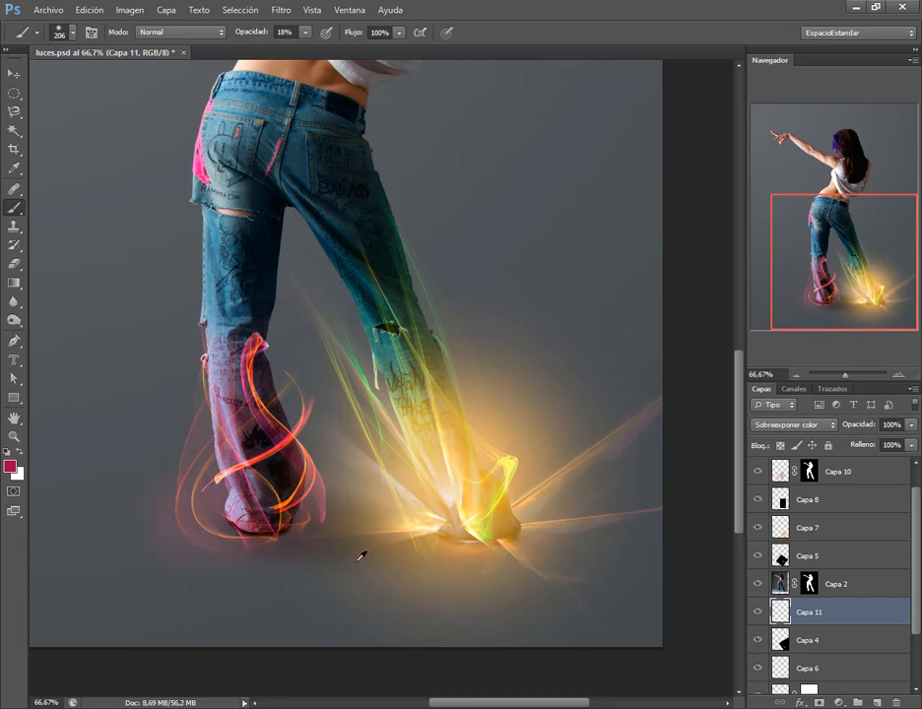
{"action": "scroll", "coordinate": [360, 551], "scroll_direction": "down", "scroll_amount": 2}
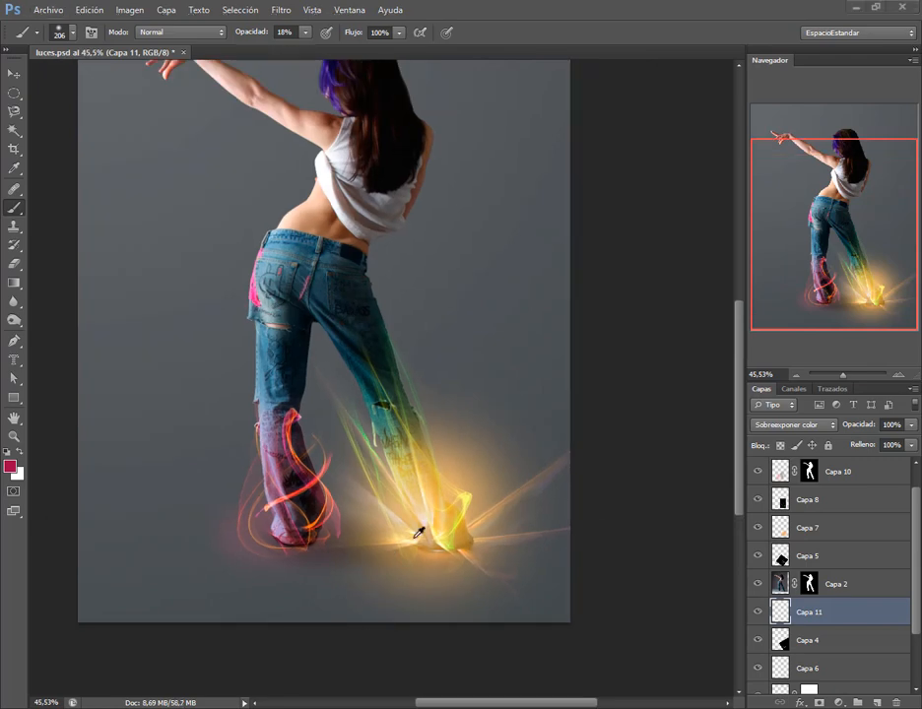
Copy the color code 63783f from page 7 of the PDF and set it as Photoshop's foreground color.
{"action": "key", "text": "alt+Tab"}
{"action": "scroll", "coordinate": [515, 466], "scroll_direction": "up", "scroll_amount": 10}
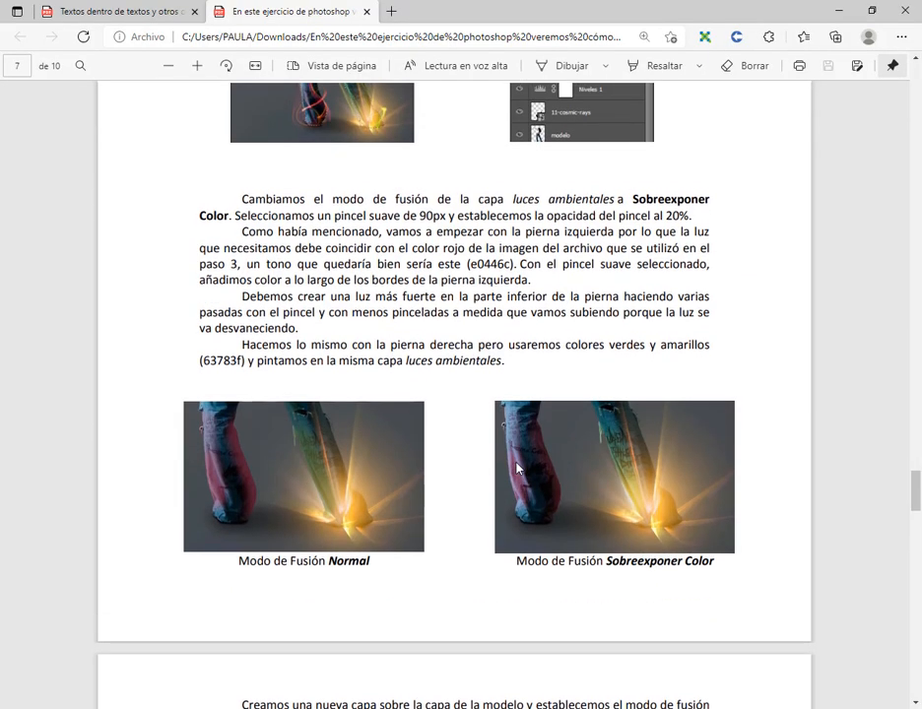
{"action": "scroll", "coordinate": [577, 363], "scroll_direction": "down", "scroll_amount": 5}
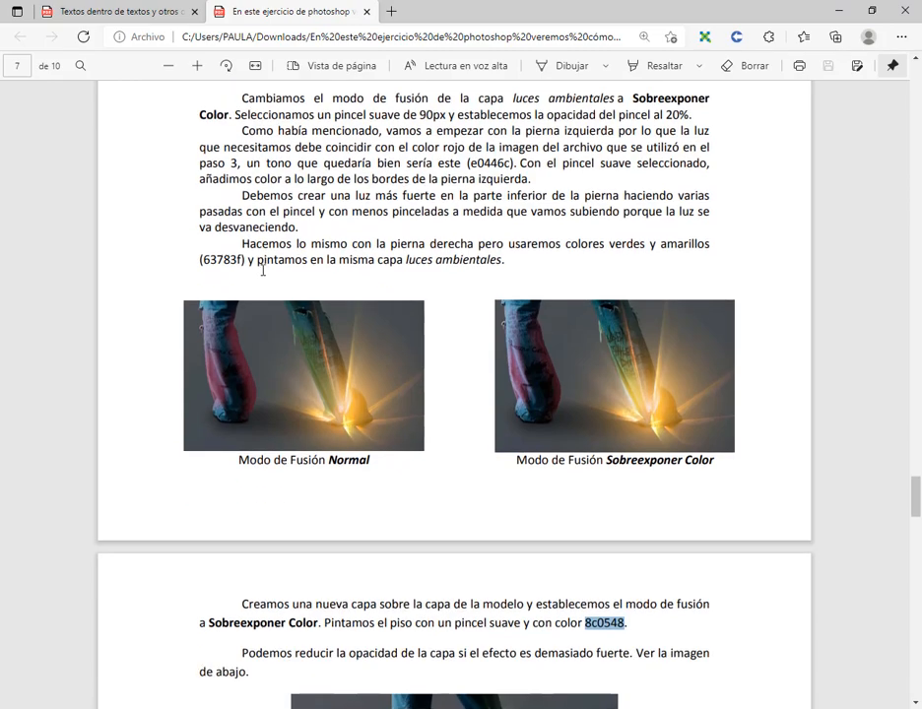
{"action": "double_click", "coordinate": [229, 263]}
{"action": "key", "text": "ctrl+c"}
{"action": "key", "text": "alt+Tab"}
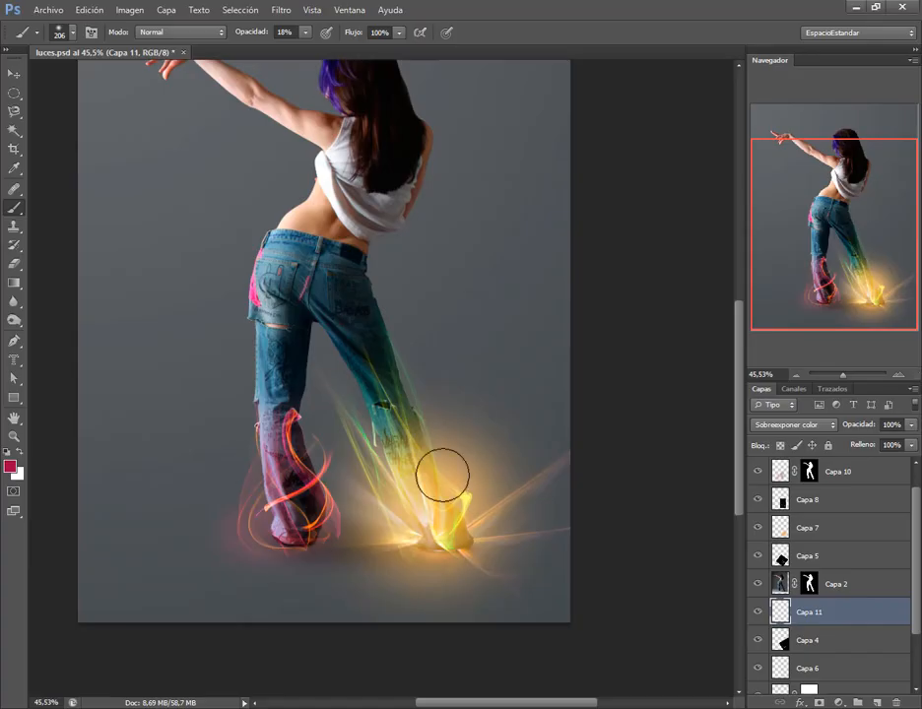
{"action": "left_click", "coordinate": [12, 468]}
{"action": "type", "text": "637b3f"}
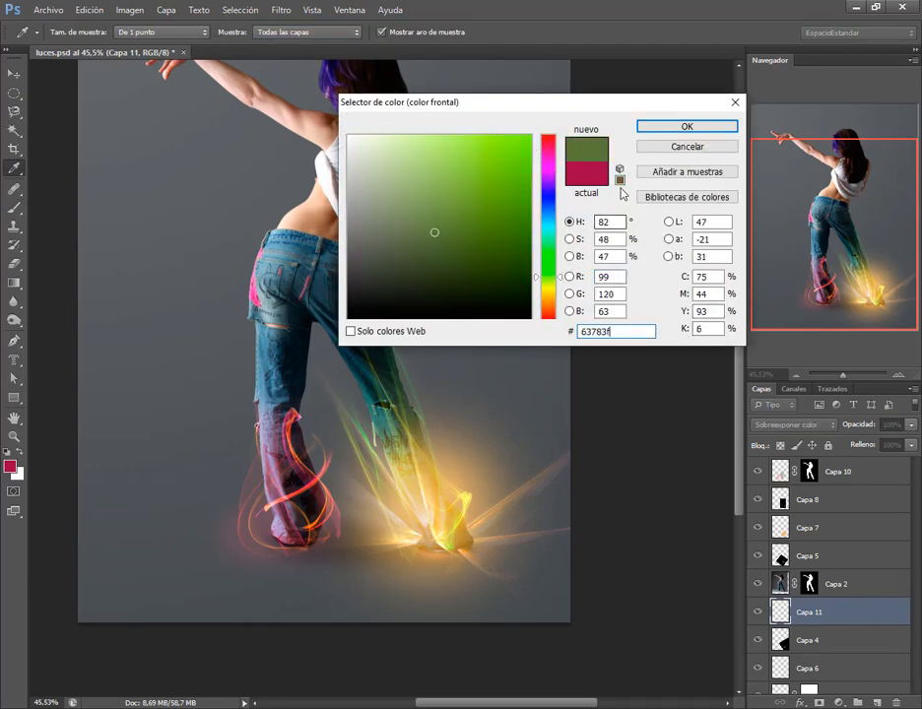
{"action": "left_click", "coordinate": [654, 128]}
Paint soft green light on the floor around the right foot on Capa 11.
{"action": "key", "text": "b"}
{"action": "mouse_move", "coordinate": [413, 513]}
{"action": "left_mouse_down"}
{"action": "mouse_move", "coordinate": [427, 539]}
{"action": "mouse_move", "coordinate": [457, 540]}
{"action": "mouse_move", "coordinate": [432, 541]}
{"action": "mouse_move", "coordinate": [430, 554]}
{"action": "mouse_move", "coordinate": [512, 548]}
{"action": "mouse_move", "coordinate": [487, 533]}
{"action": "mouse_move", "coordinate": [512, 557]}
{"action": "mouse_move", "coordinate": [406, 562]}
{"action": "mouse_move", "coordinate": [385, 528]}
{"action": "mouse_move", "coordinate": [520, 541]}
{"action": "mouse_move", "coordinate": [527, 550]}
{"action": "mouse_move", "coordinate": [380, 545]}
{"action": "mouse_move", "coordinate": [436, 555]}
{"action": "mouse_move", "coordinate": [401, 556]}
{"action": "mouse_move", "coordinate": [512, 545]}
{"action": "mouse_move", "coordinate": [387, 552]}
{"action": "mouse_move", "coordinate": [512, 551]}
{"action": "mouse_move", "coordinate": [495, 542]}
{"action": "mouse_move", "coordinate": [500, 554]}
{"action": "mouse_move", "coordinate": [369, 432]}
{"action": "mouse_move", "coordinate": [518, 564]}
{"action": "left_mouse_up"}
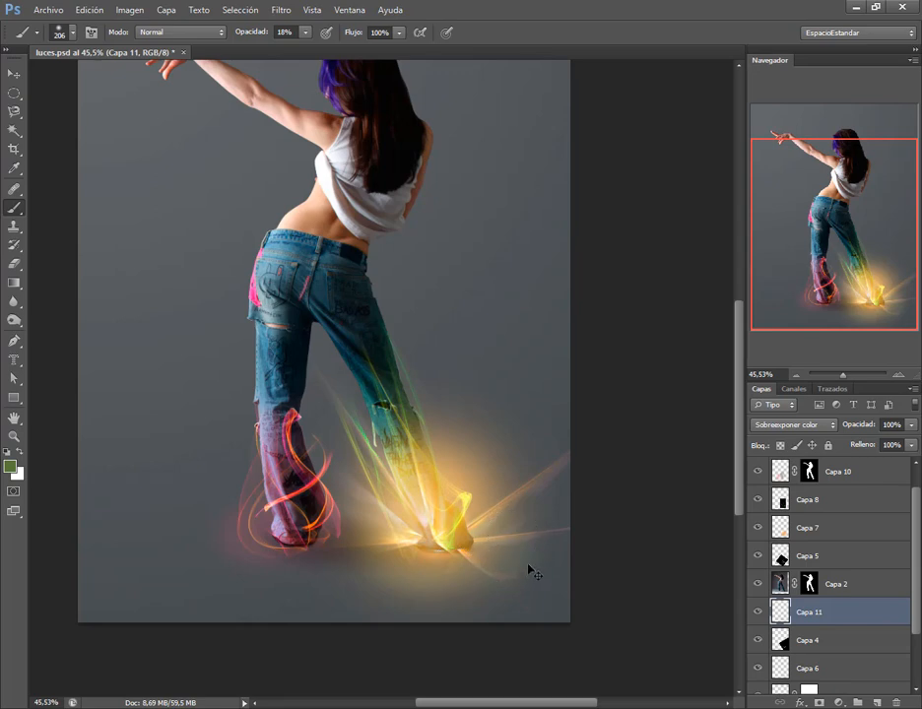
{"action": "key", "text": "ctrl+z"}
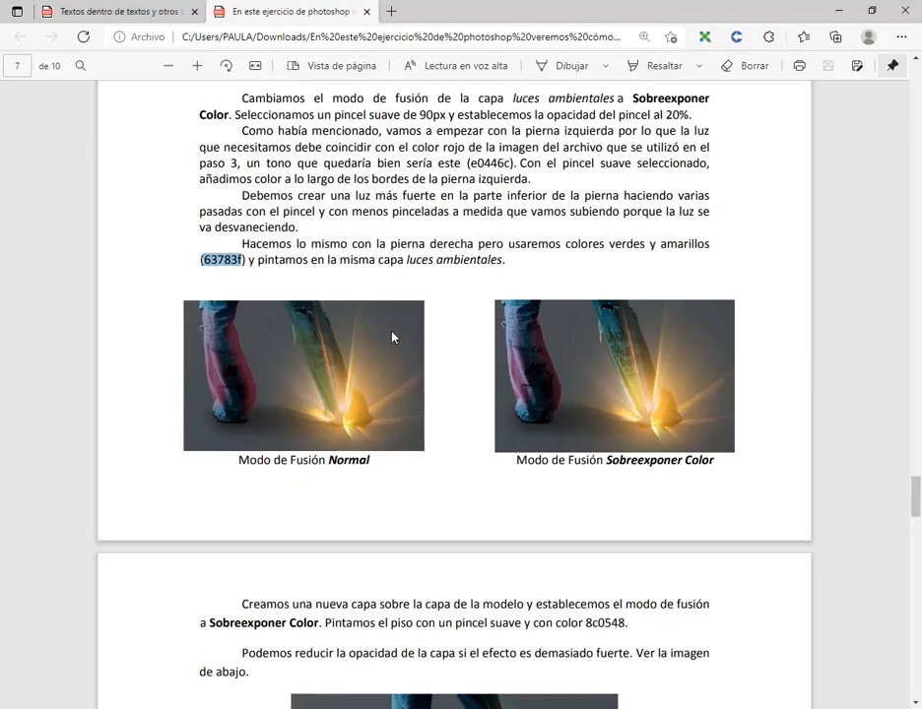
Following the PDF's upper-body lights section, open Color(13).jpg without color management and copy it into luces.psd as a new layer.
{"action": "scroll", "coordinate": [399, 339], "scroll_direction": "down", "scroll_amount": 5}
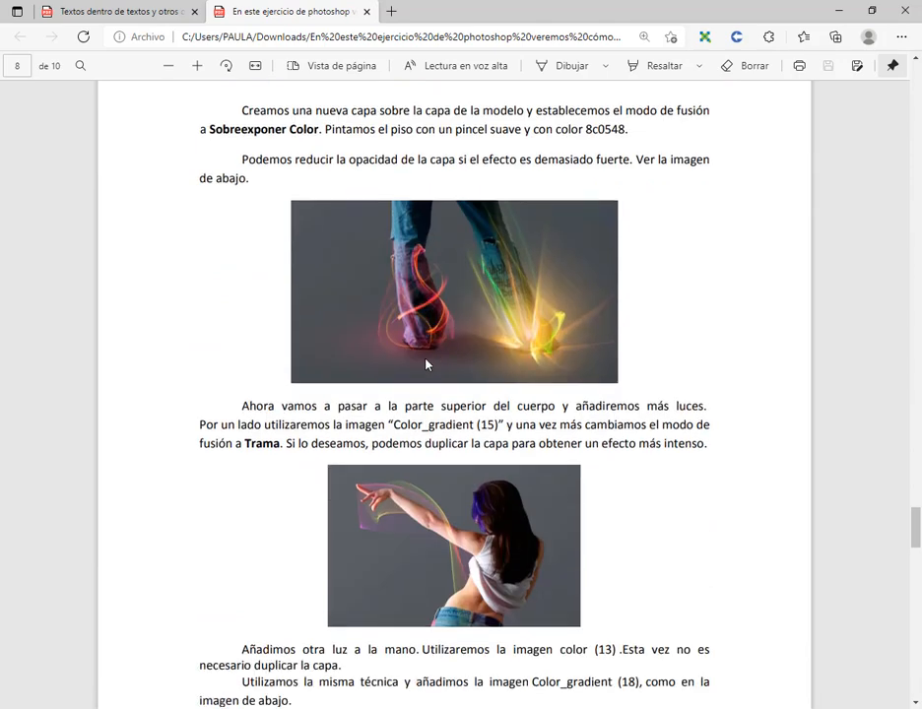
{"action": "scroll", "coordinate": [459, 155], "scroll_direction": "down", "scroll_amount": 2}
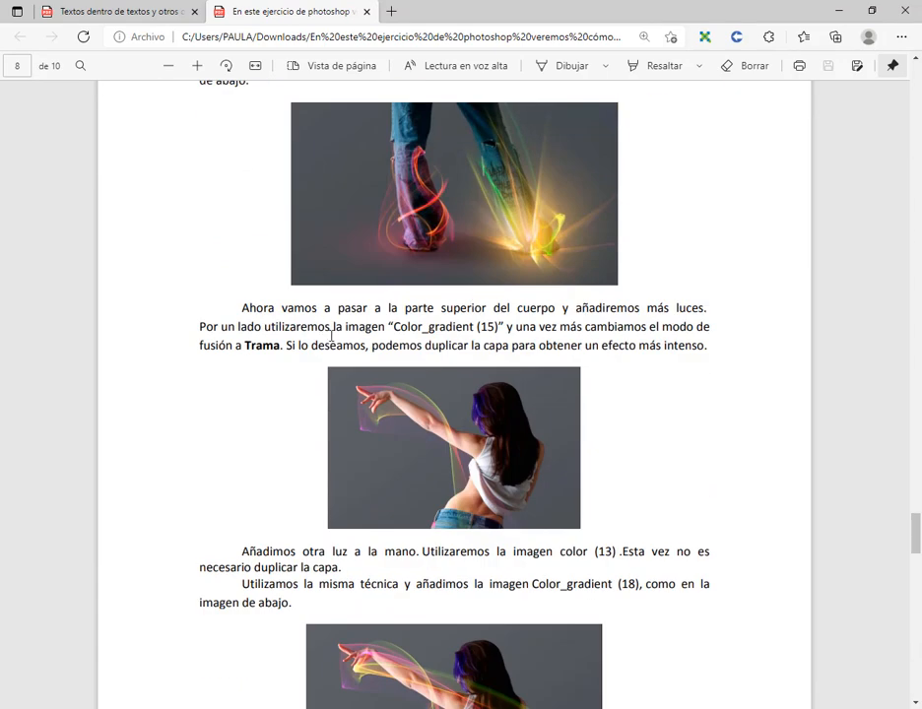
{"action": "scroll", "coordinate": [423, 342], "scroll_direction": "down", "scroll_amount": 2}
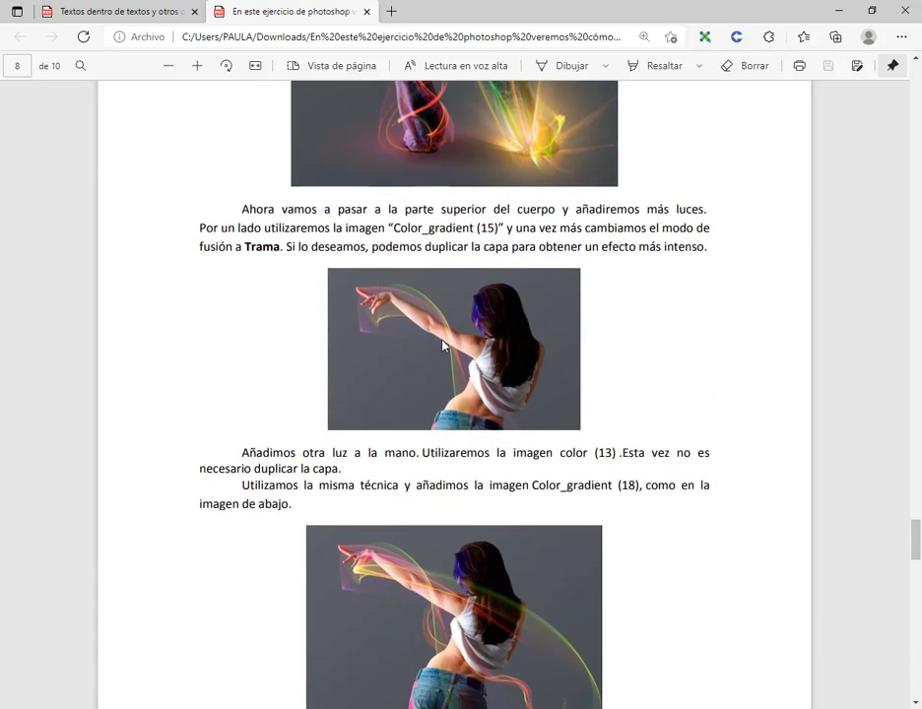
{"action": "scroll", "coordinate": [419, 591], "scroll_direction": "down", "scroll_amount": 6}
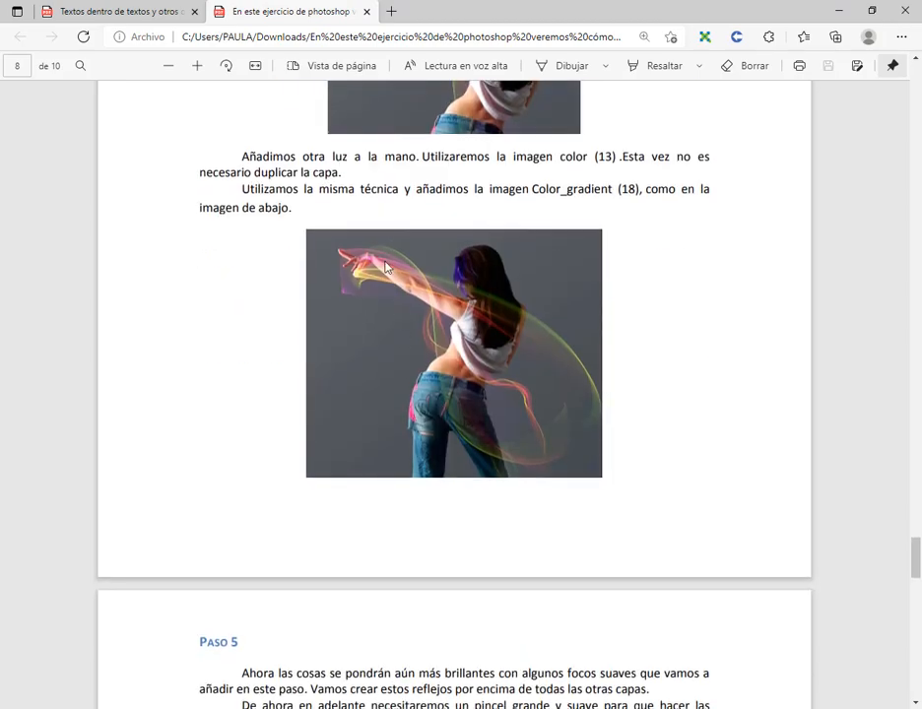
{"action": "key", "text": "alt+Tab"}
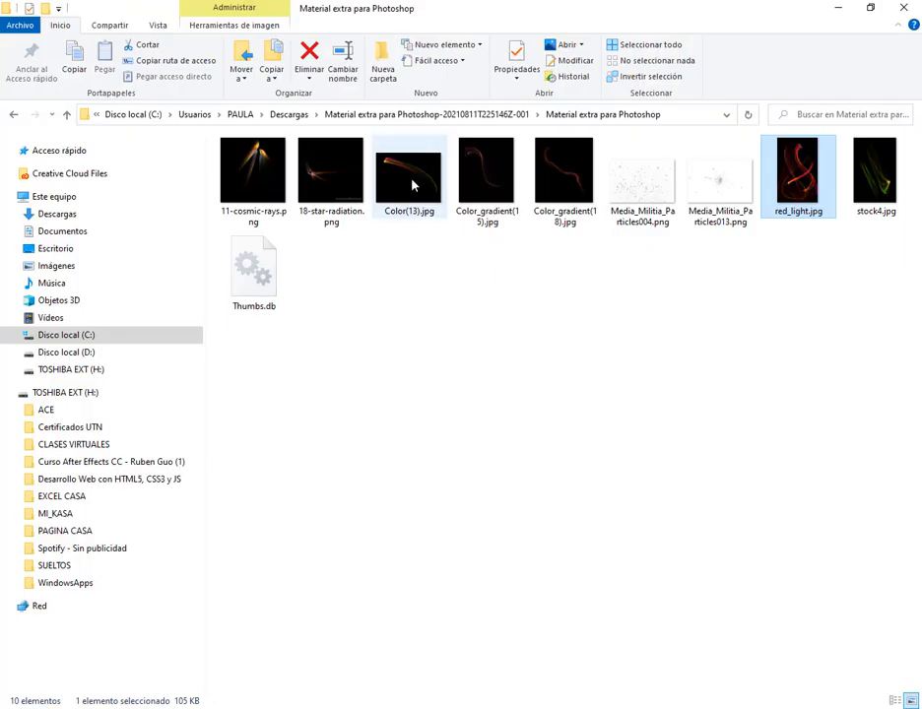
{"action": "left_click_drag", "start_coordinate": [411, 185], "coordinate": [345, 175]}
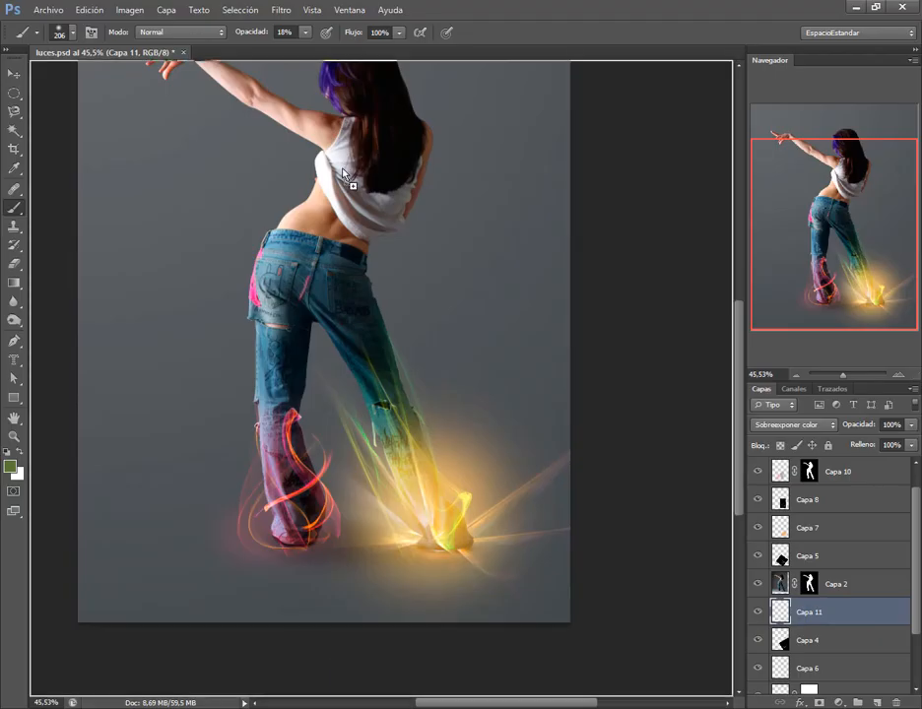
{"action": "left_click_drag", "start_coordinate": [356, 68], "coordinate": [352, 65]}
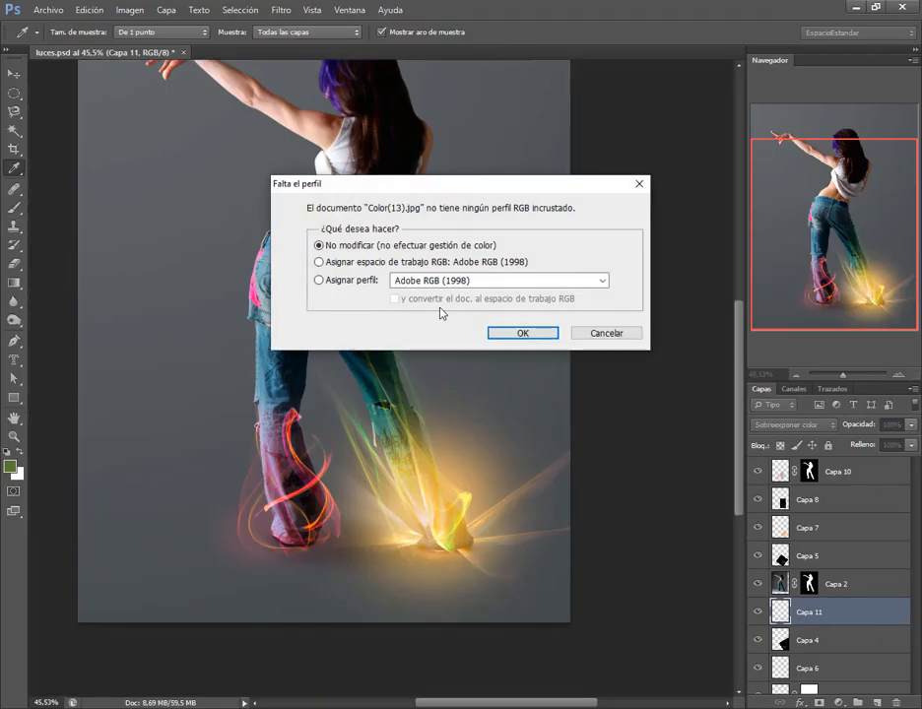
{"action": "key", "text": "Return"}
{"action": "left_click", "coordinate": [14, 74]}
{"action": "left_click_drag", "start_coordinate": [207, 237], "coordinate": [210, 182]}
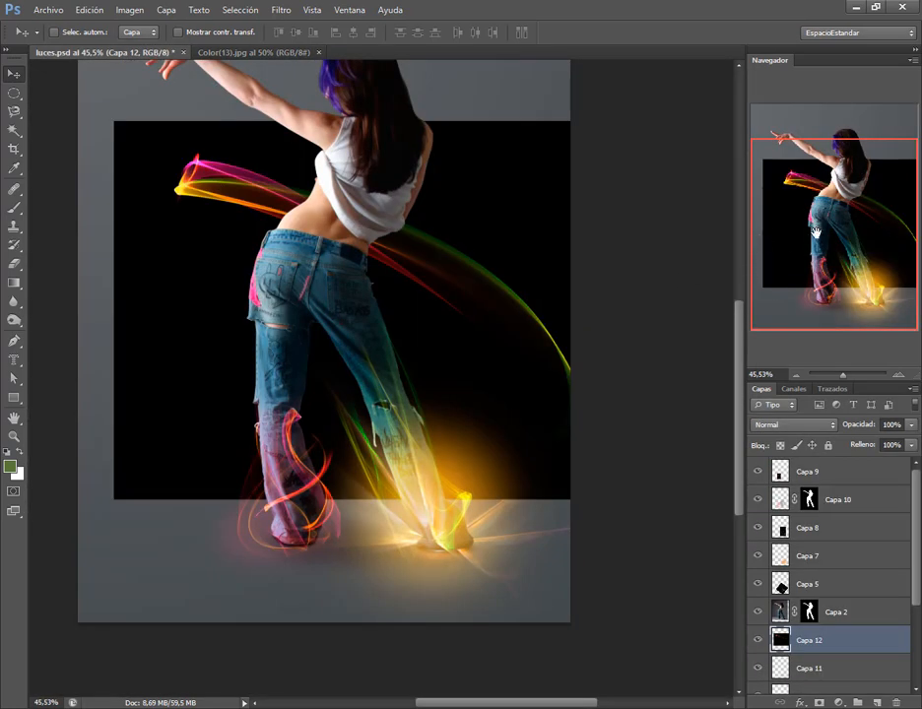
Align the Color(13) light with the woman's raised hand, place Capa 12 above Capa 2, and set its blend mode to Trama.
{"action": "left_click_drag", "start_coordinate": [816, 232], "coordinate": [816, 198]}
{"action": "left_click_drag", "start_coordinate": [439, 367], "coordinate": [412, 246]}
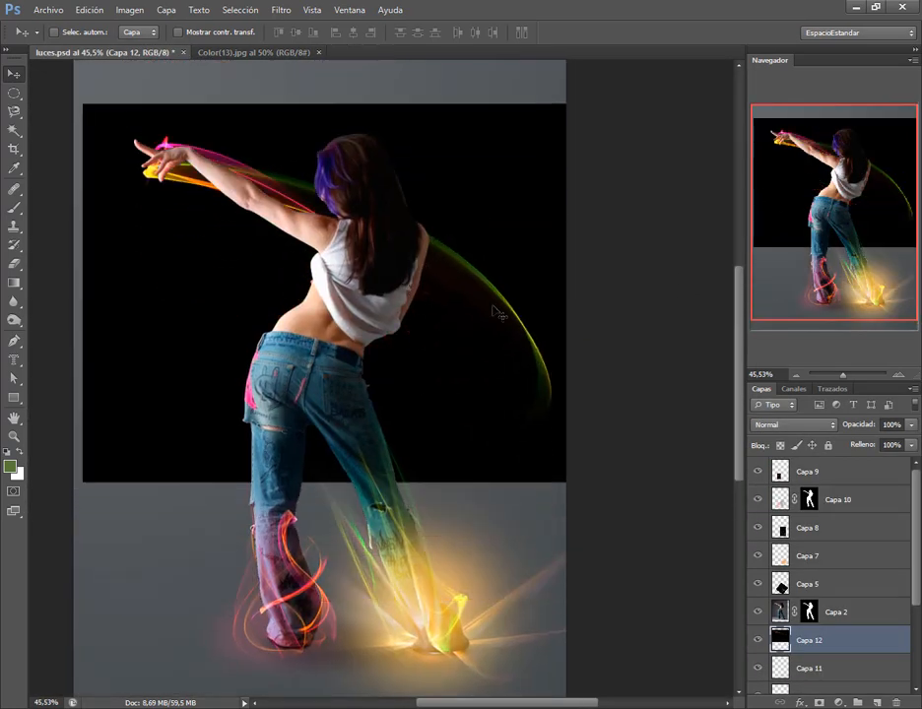
{"action": "left_click_drag", "start_coordinate": [871, 641], "coordinate": [868, 590]}
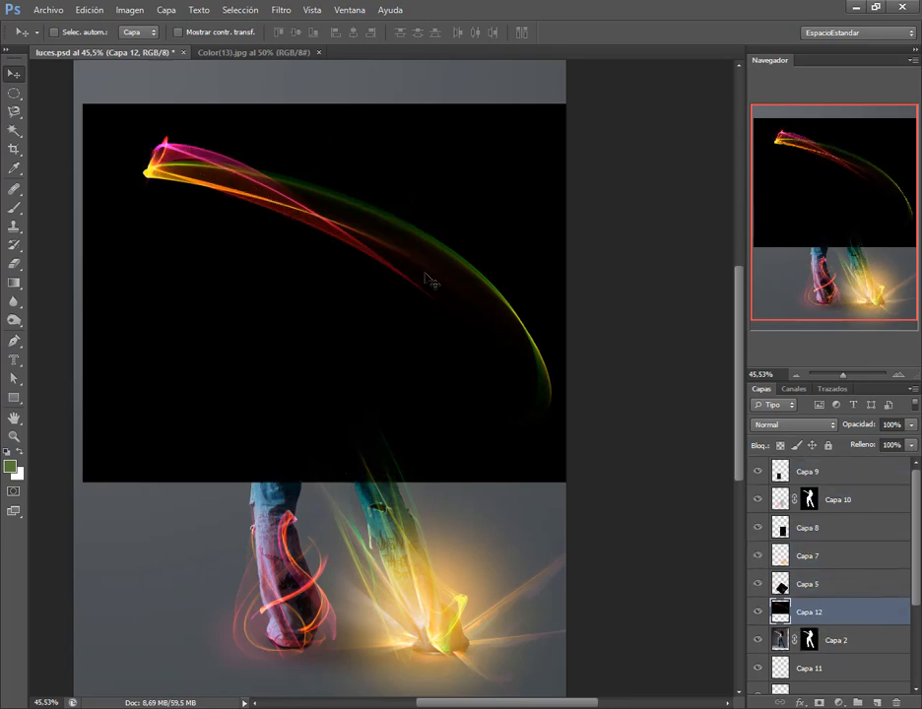
{"action": "left_click", "coordinate": [825, 424]}
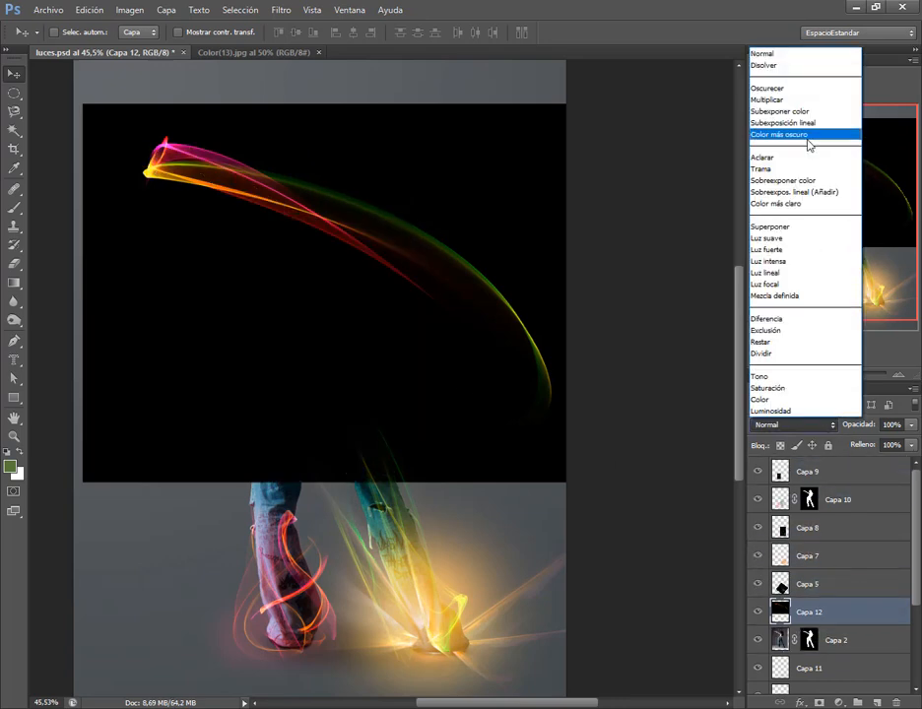
{"action": "left_click", "coordinate": [794, 174]}
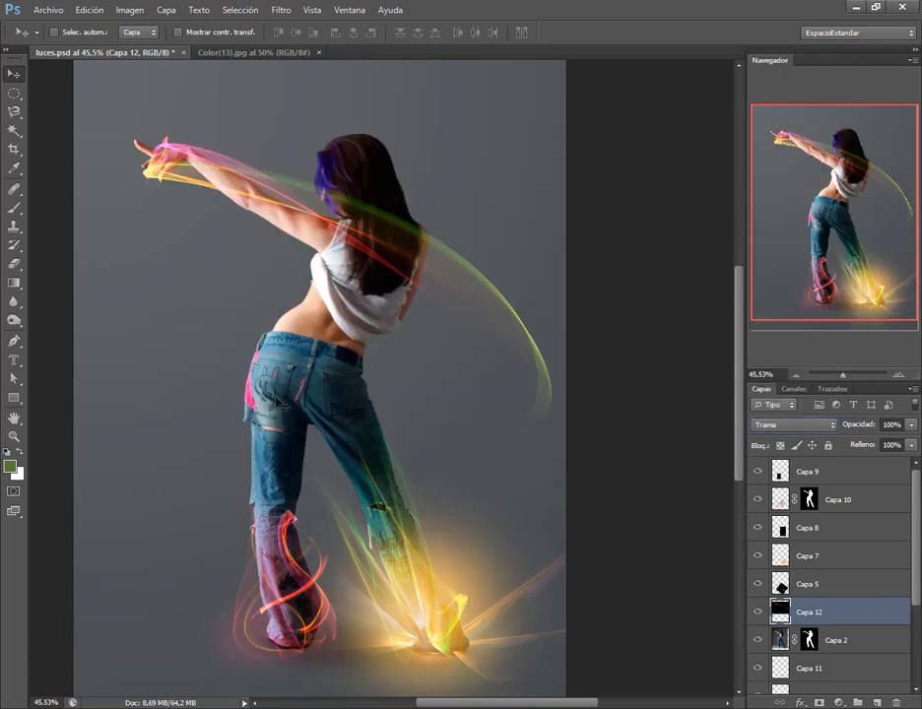
{"action": "left_click_drag", "start_coordinate": [218, 185], "coordinate": [214, 179]}
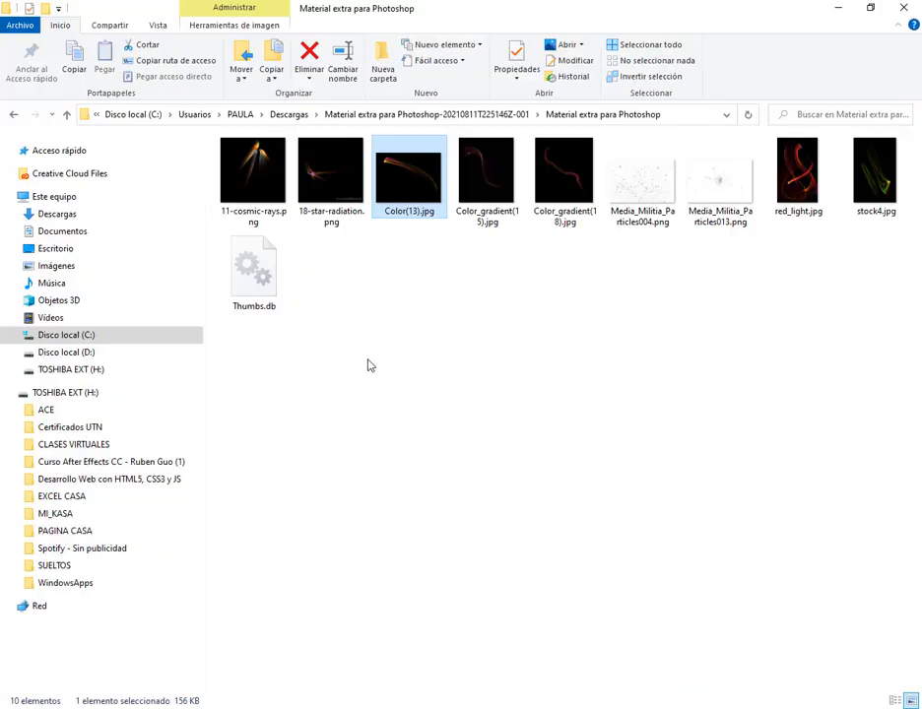
Open Color_gradient(18).jpg from the extra material folder and copy it into luces.psd as a new layer.
{"action": "left_click_drag", "start_coordinate": [564, 172], "coordinate": [374, 707]}
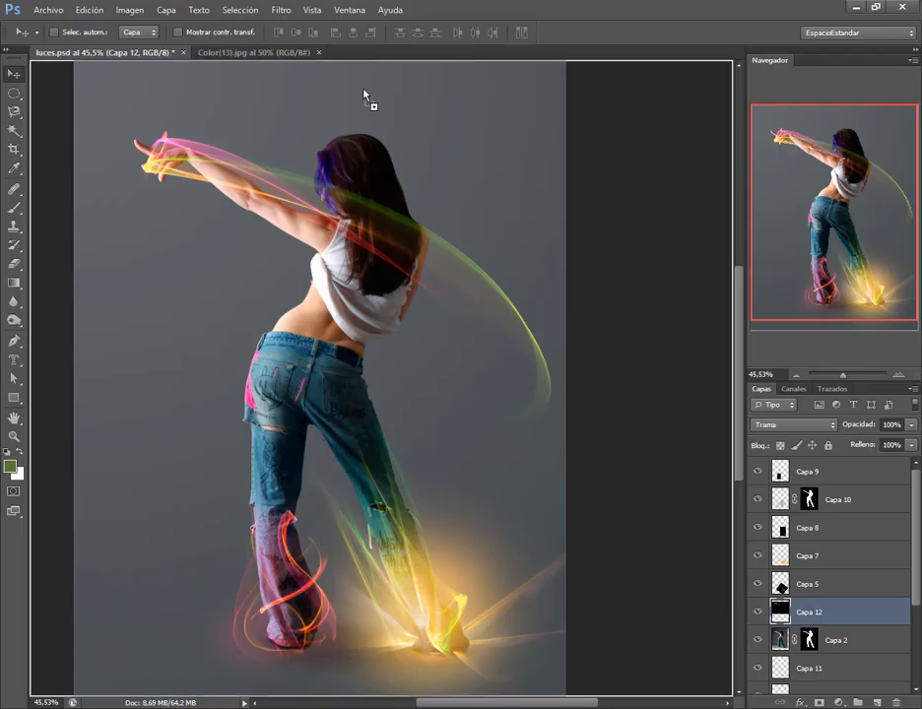
{"action": "left_click_drag", "start_coordinate": [363, 96], "coordinate": [415, 165]}
{"action": "key", "text": "Return"}
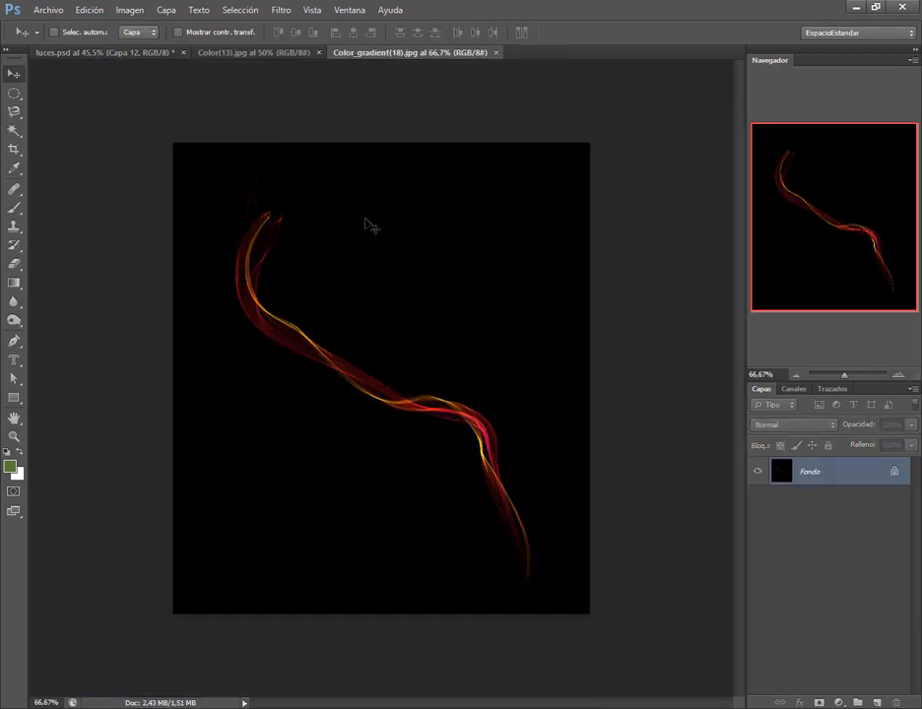
{"action": "left_click_drag", "start_coordinate": [134, 55], "coordinate": [409, 357]}
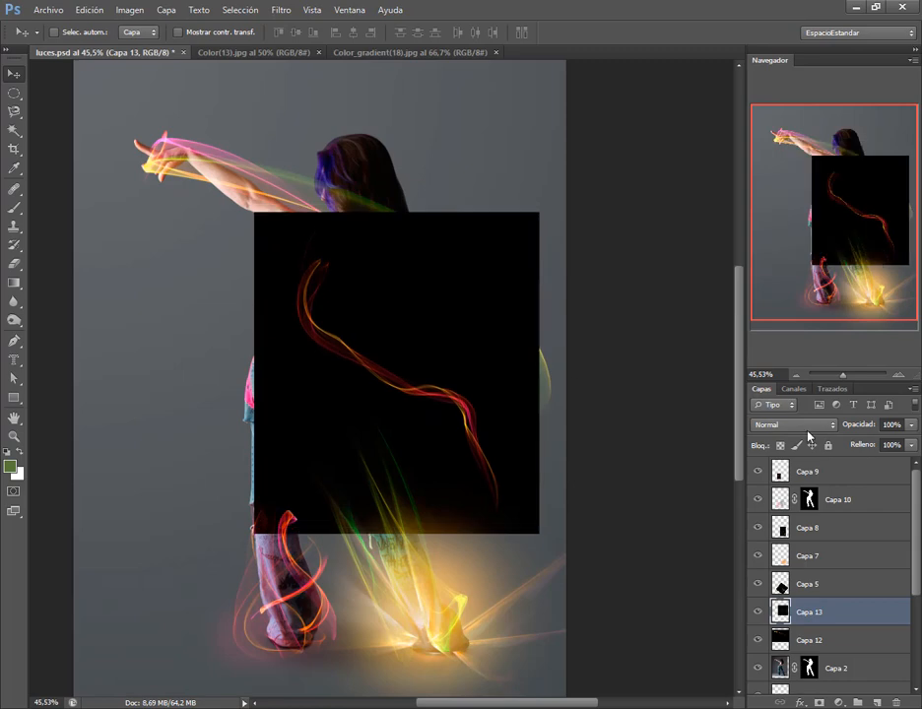
Set Capa 13 to Trama and position its light around the woman's waist, following the reference image on page 8 of the PDF.
{"action": "left_click", "coordinate": [805, 425]}
{"action": "left_click", "coordinate": [763, 168]}
{"action": "left_click_drag", "start_coordinate": [429, 381], "coordinate": [406, 362]}
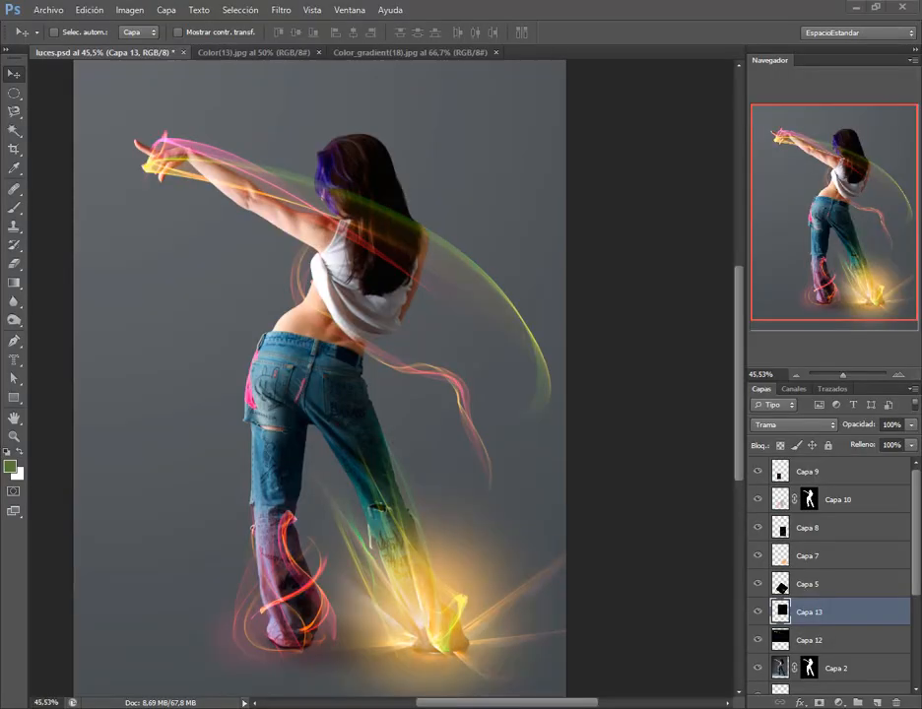
{"action": "key", "text": "alt+Tab"}
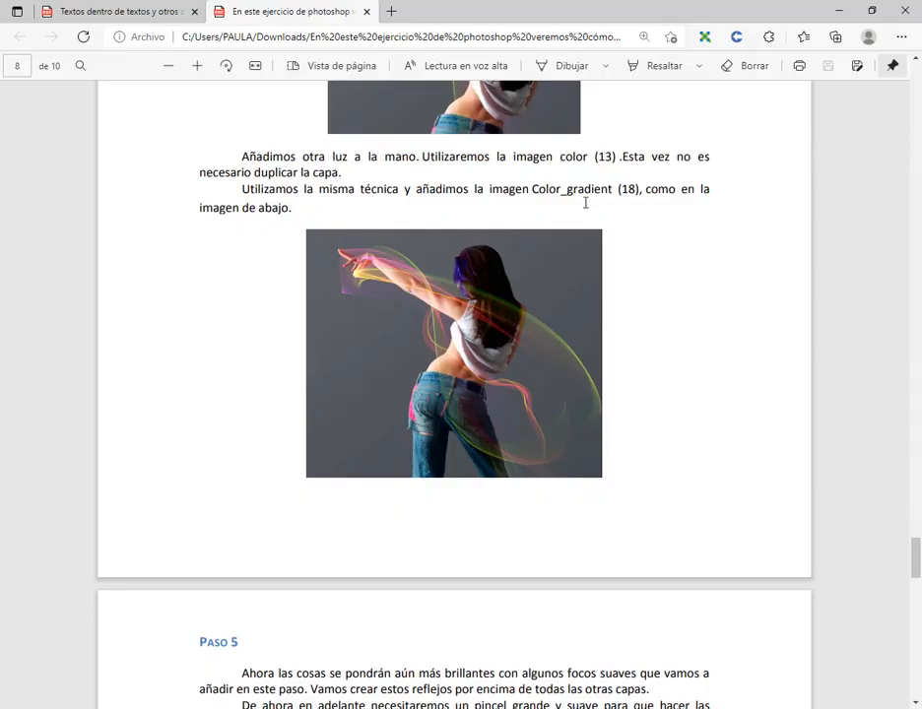
{"action": "scroll", "coordinate": [626, 215], "scroll_direction": "up", "scroll_amount": 3}
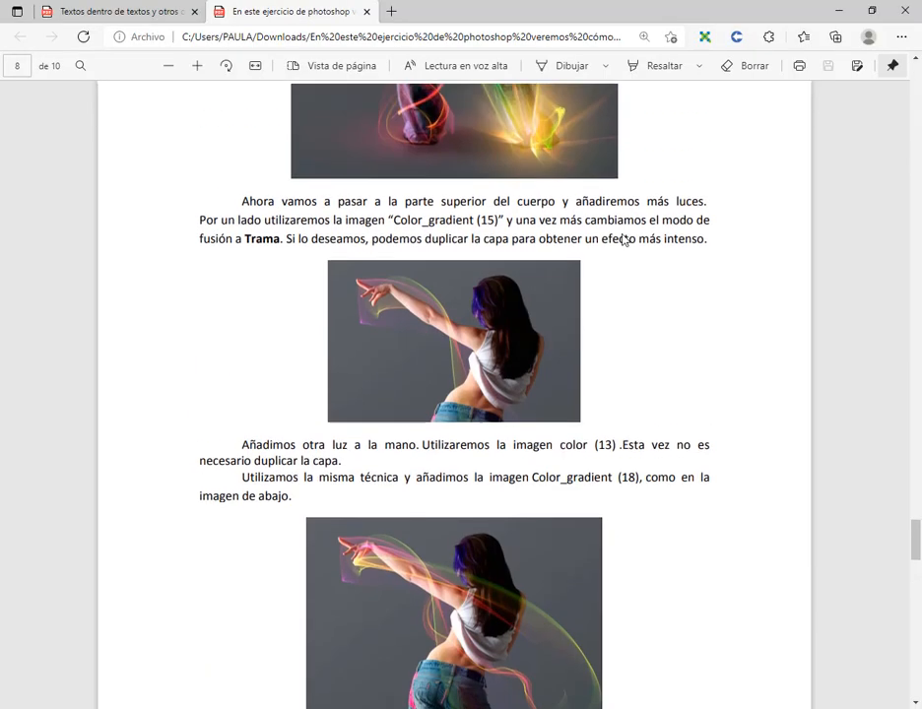
{"action": "scroll", "coordinate": [621, 240], "scroll_direction": "down", "scroll_amount": 3}
{"action": "key", "text": "alt+Tab"}
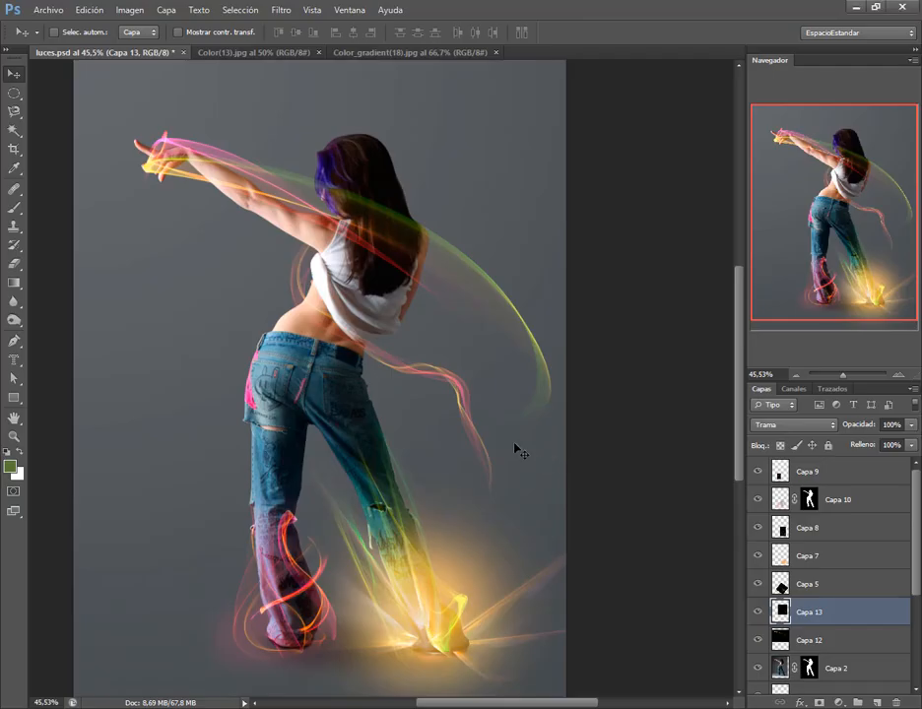
{"action": "left_click_drag", "start_coordinate": [434, 378], "coordinate": [423, 368]}
Check the upper-body reference in the PDF and open Color_gradient(15).jpg from the extra material folder in Photoshop.
{"action": "key", "text": "alt+Tab"}
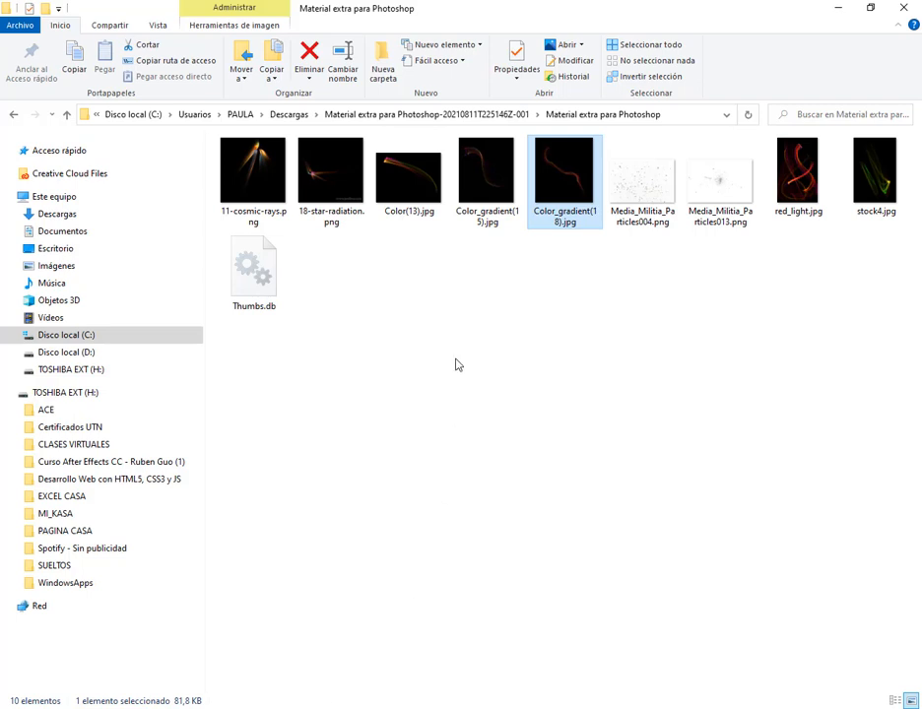
{"action": "left_click", "coordinate": [483, 197]}
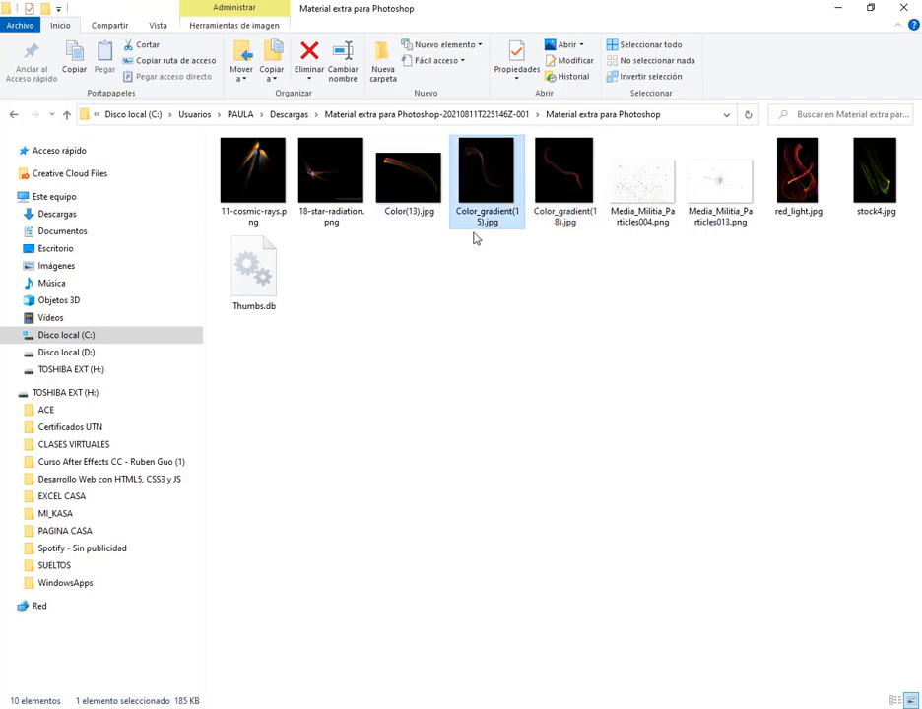
{"action": "key", "text": "alt+Tab"}
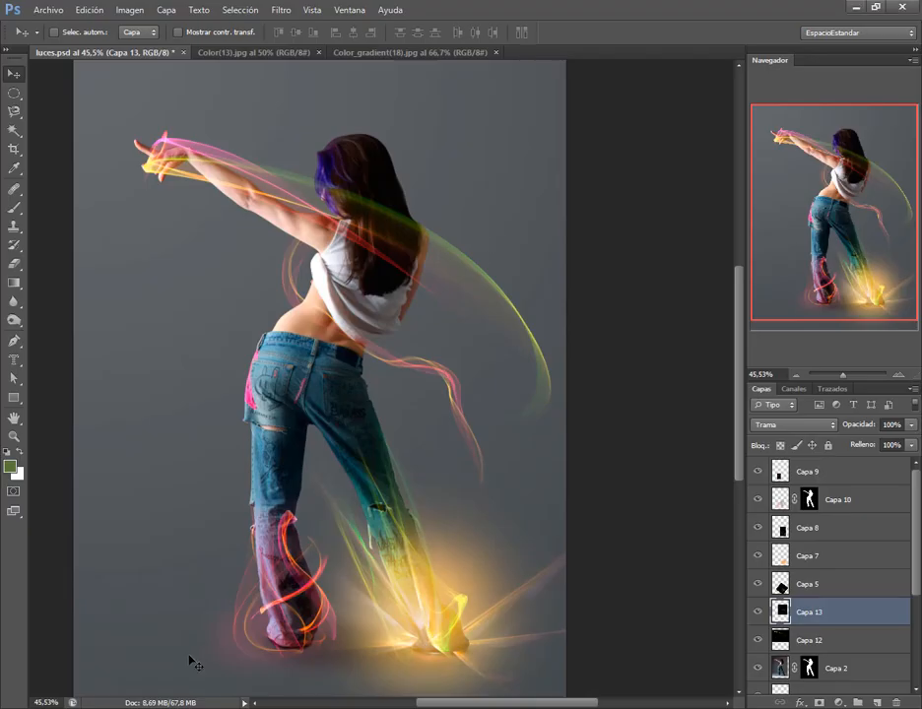
{"action": "left_click", "coordinate": [196, 707]}
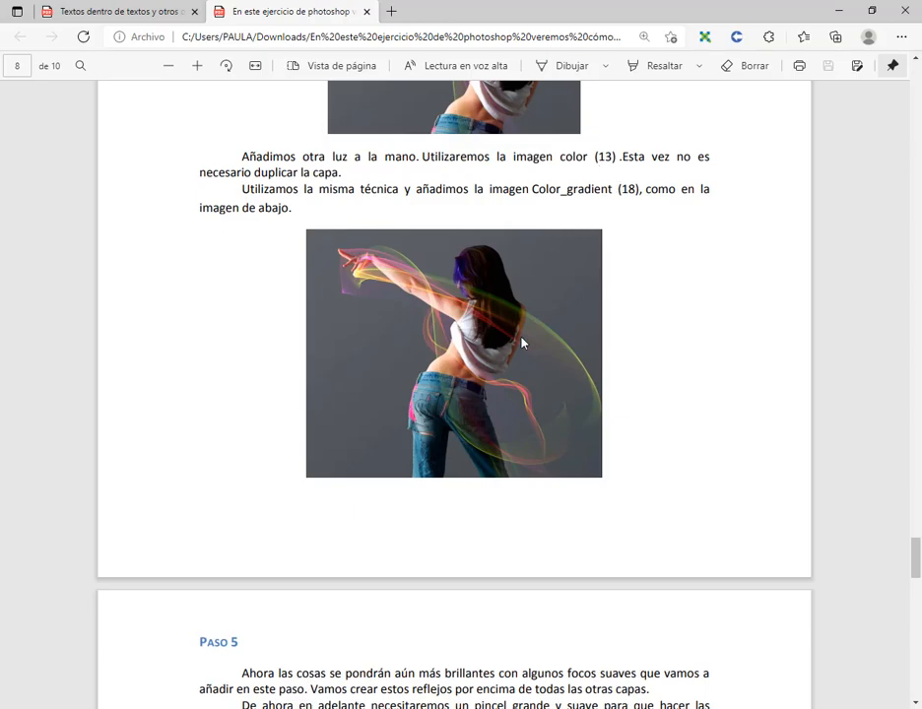
{"action": "key", "text": "alt+Tab"}
{"action": "key", "text": "alt+Tab"}
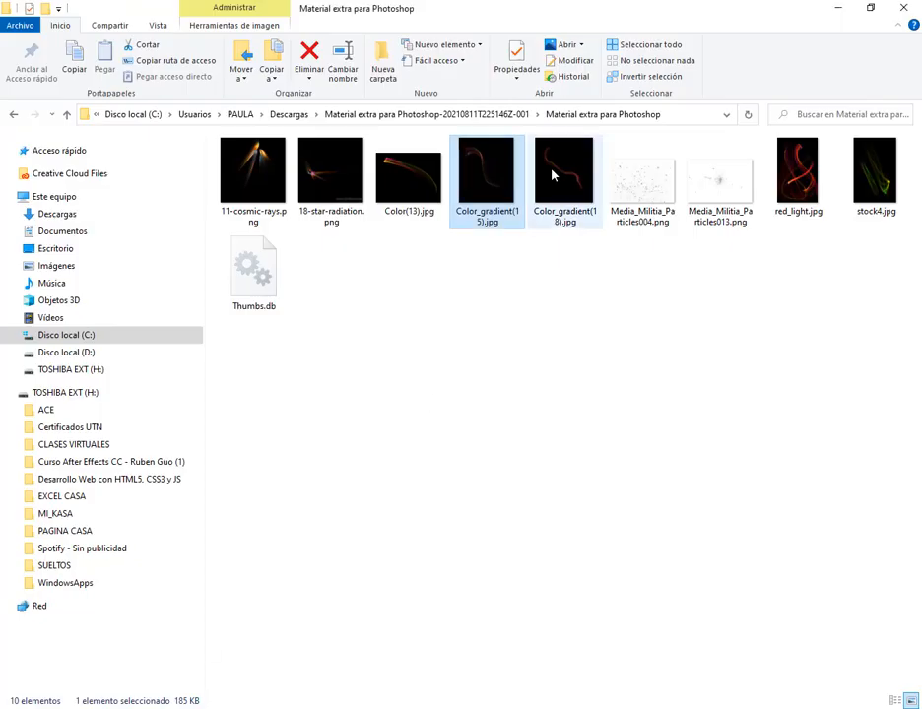
{"action": "left_click", "coordinate": [421, 196]}
{"action": "left_click", "coordinate": [552, 192]}
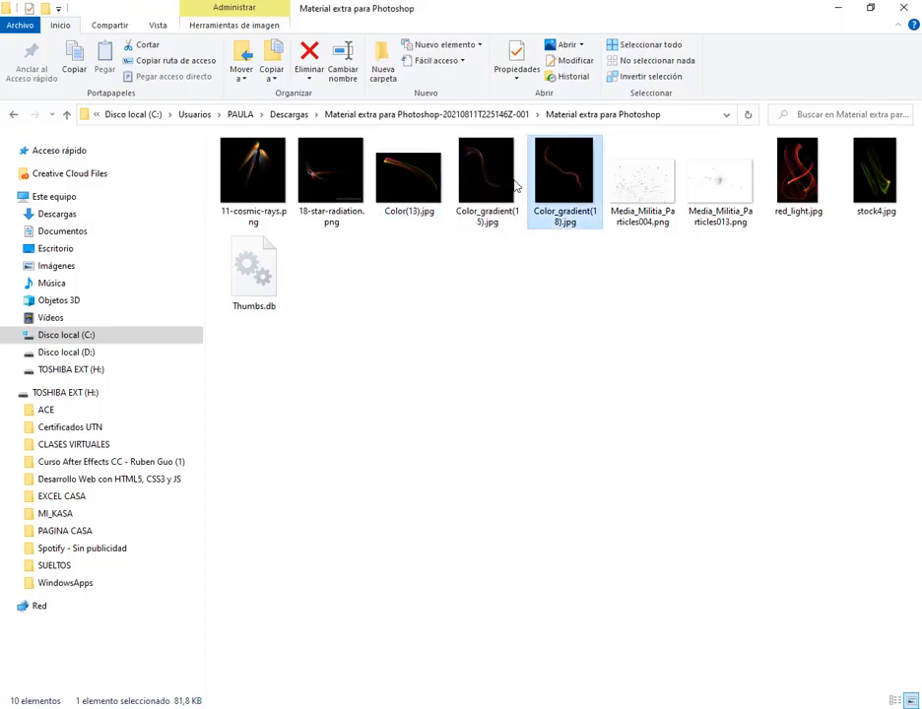
{"action": "left_click_drag", "start_coordinate": [484, 206], "coordinate": [434, 364]}
{"action": "left_click_drag", "start_coordinate": [471, 93], "coordinate": [498, 81]}
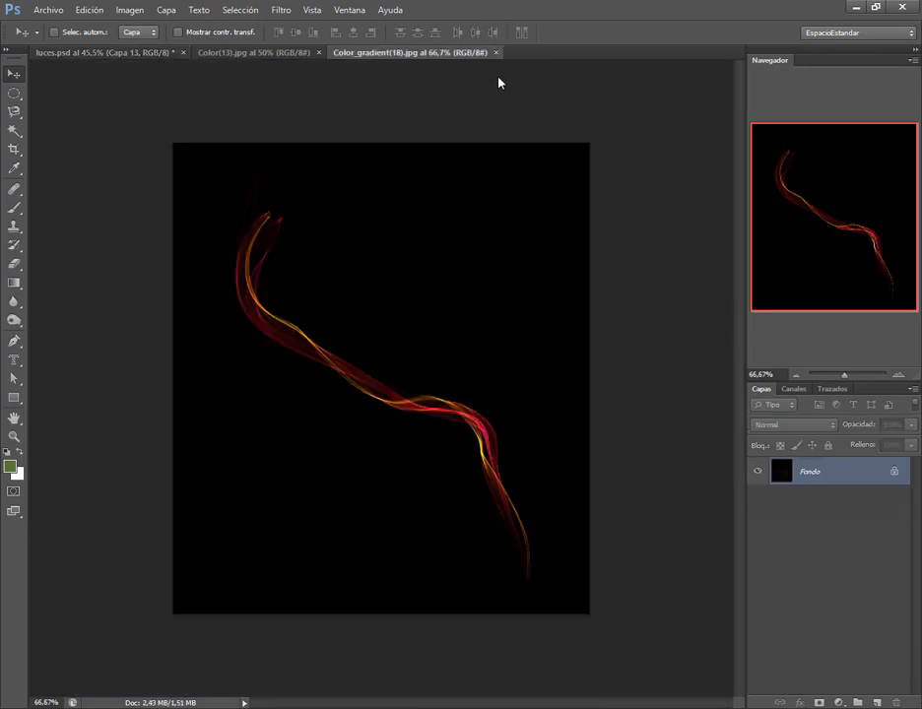
{"action": "left_click", "coordinate": [483, 355]}
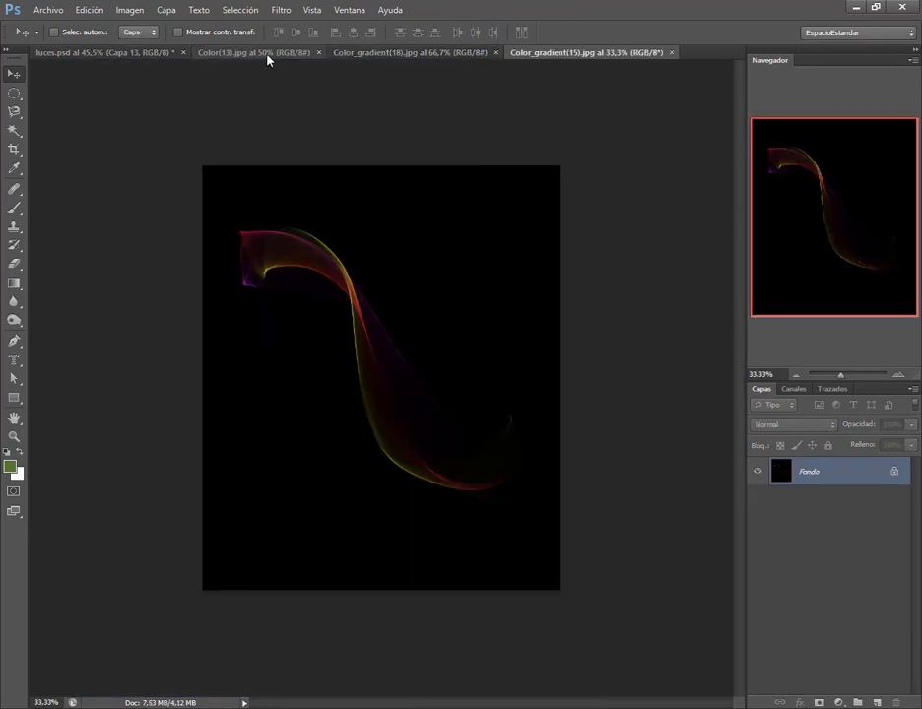
Close the Color(13).jpg and Color_gradient(18).jpg documents.
{"action": "left_click", "coordinate": [270, 55]}
{"action": "left_click", "coordinate": [320, 53]}
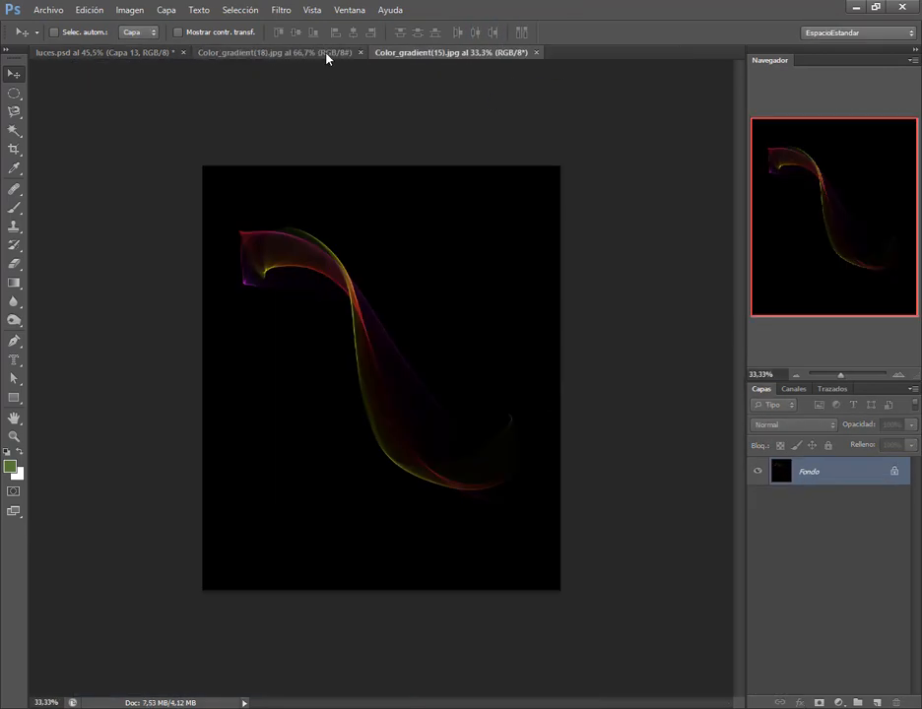
{"action": "left_click", "coordinate": [344, 56]}
{"action": "left_click", "coordinate": [361, 52]}
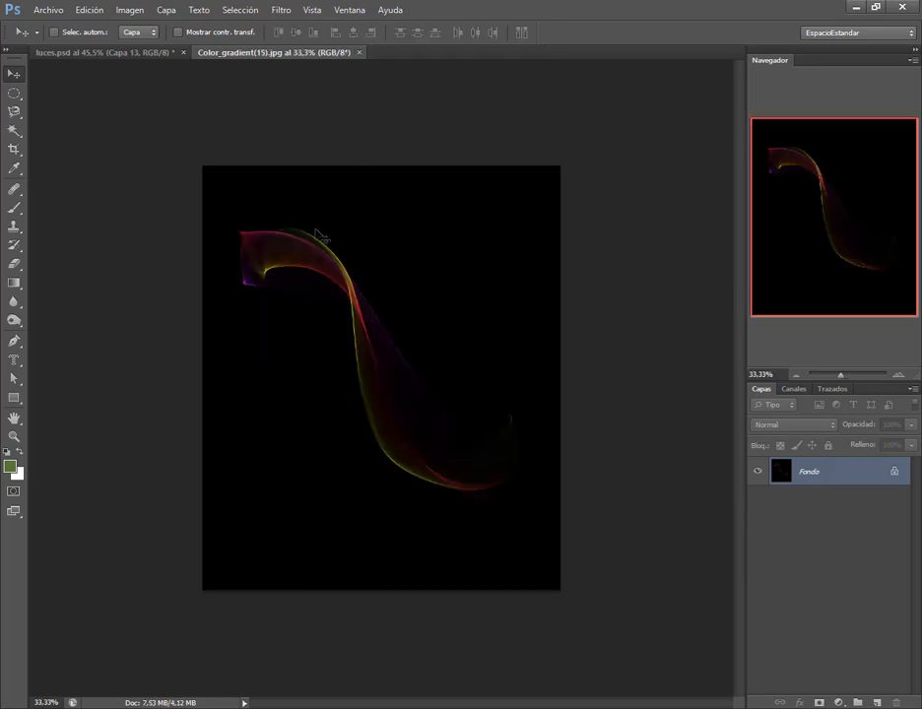
Copy the Color_gradient(15).jpg image into luces.psd as a new layer above Capa 13.
{"action": "key", "text": "alt+Tab"}
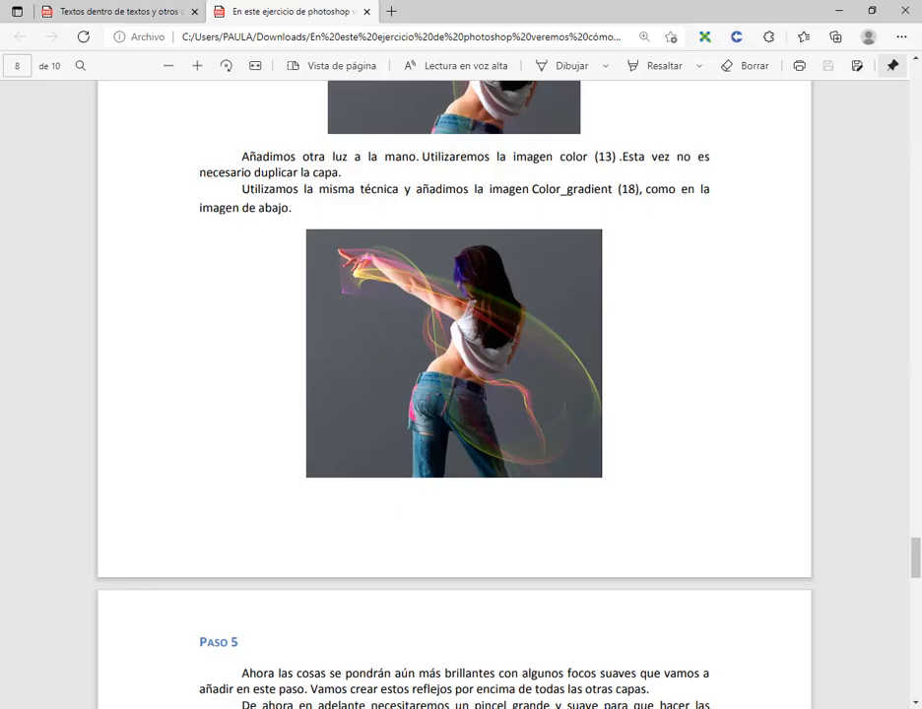
{"action": "key", "text": "alt+Tab"}
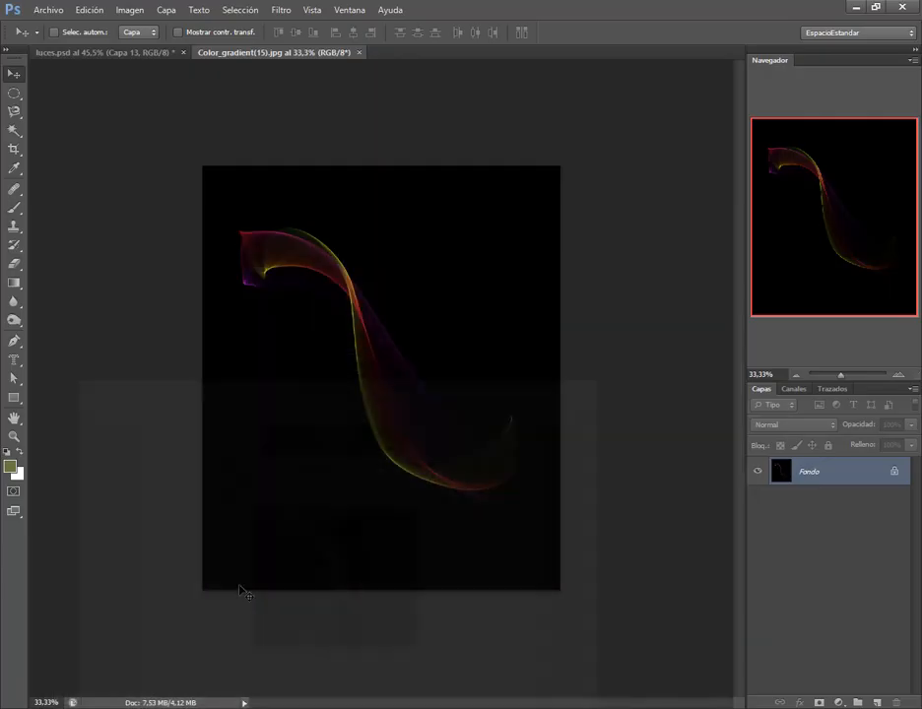
{"action": "left_click", "coordinate": [168, 54]}
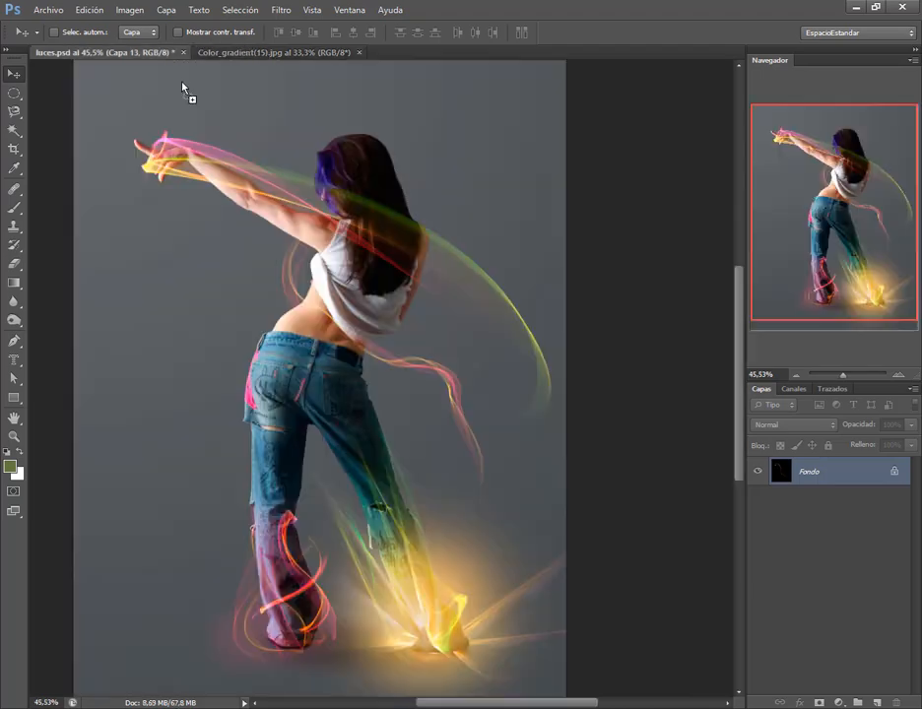
{"action": "key", "text": "ctrl+v"}
{"action": "left_click", "coordinate": [484, 337]}
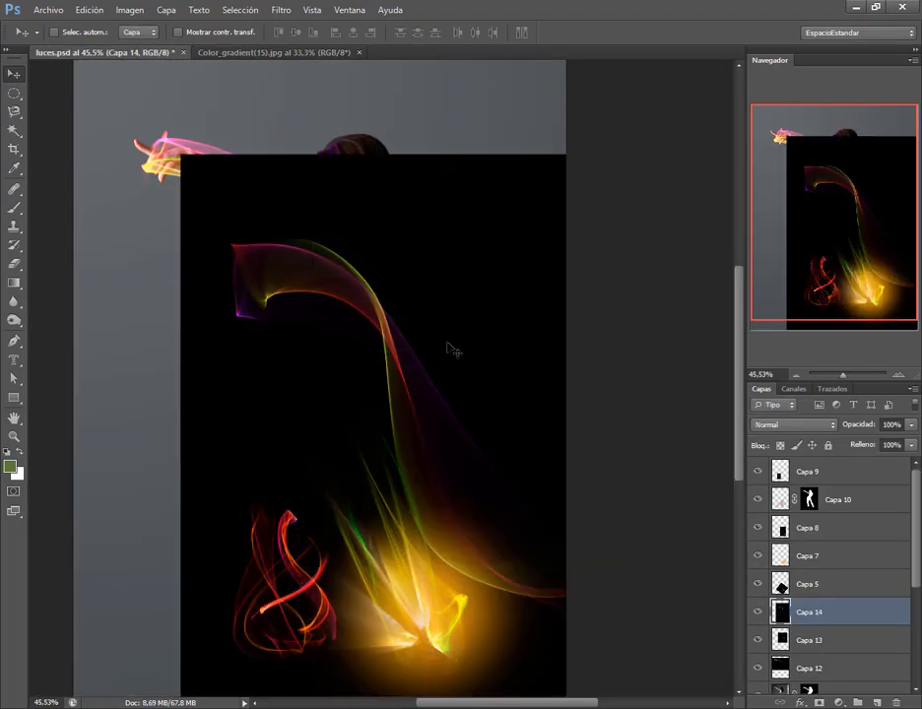
Set Capa 14 to Trama and position its light from the raised hand across the body, matching the PDF's reference image.
{"action": "left_click_drag", "start_coordinate": [451, 350], "coordinate": [394, 300]}
{"action": "left_click", "coordinate": [813, 424]}
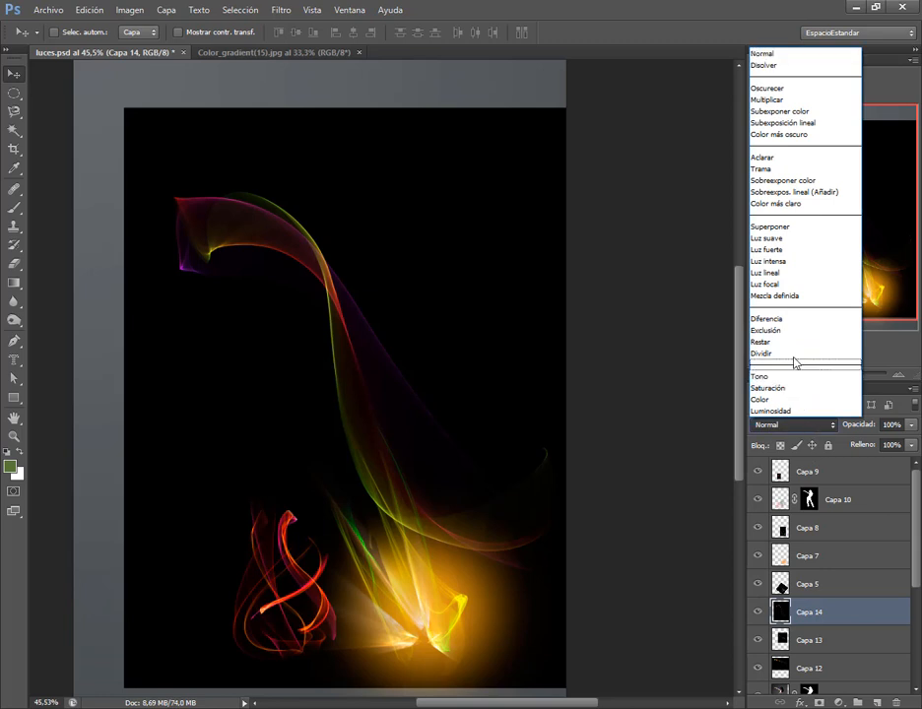
{"action": "left_click", "coordinate": [753, 171]}
{"action": "left_click_drag", "start_coordinate": [333, 235], "coordinate": [313, 218]}
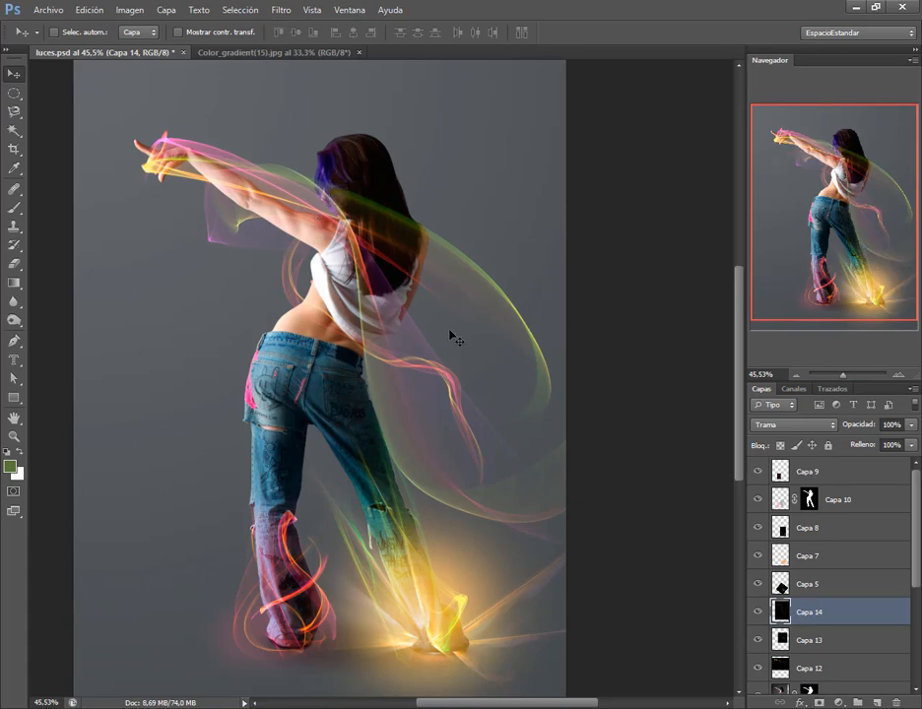
{"action": "key", "text": "alt+Tab"}
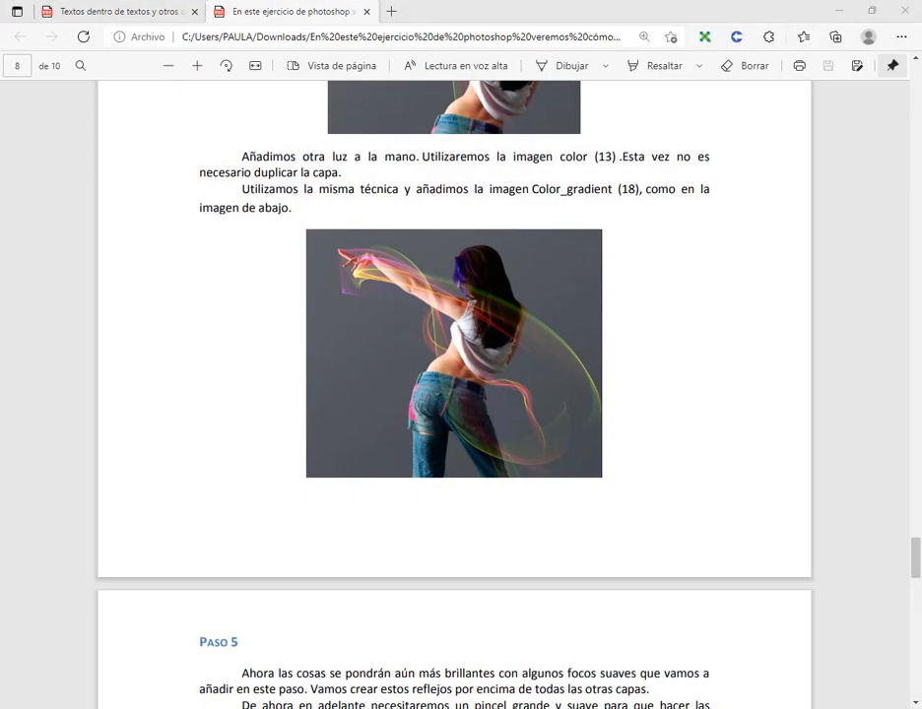
{"action": "key", "text": "alt+Tab"}
{"action": "mouse_move", "coordinate": [168, 173]}
{"action": "left_mouse_down"}
{"action": "mouse_move", "coordinate": [137, 177]}
{"action": "mouse_move", "coordinate": [183, 177]}
{"action": "mouse_move", "coordinate": [175, 162]}
{"action": "left_mouse_up"}
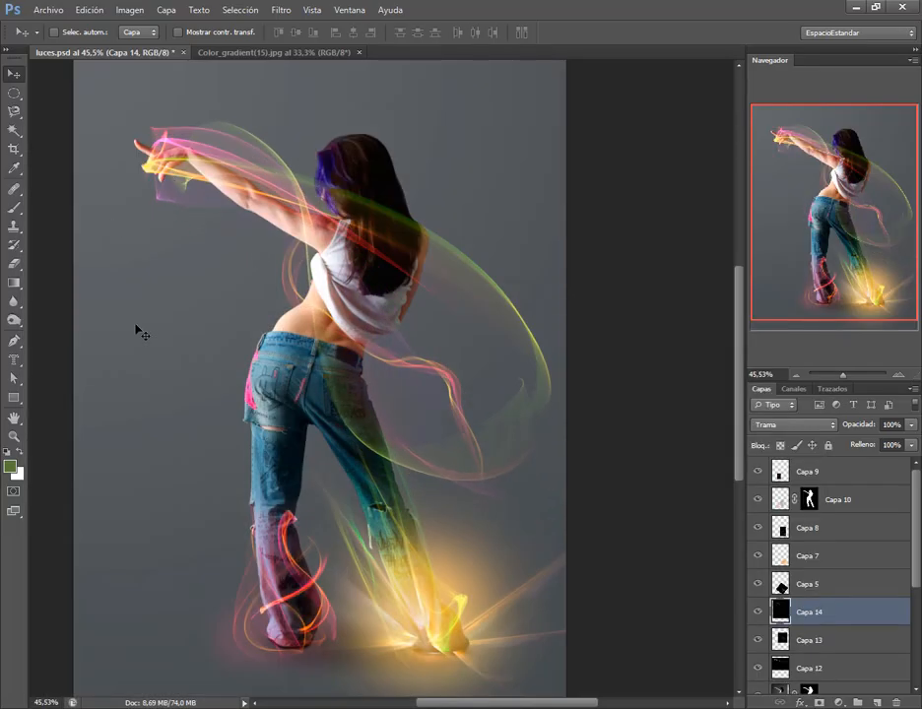
{"action": "left_click_drag", "start_coordinate": [216, 199], "coordinate": [196, 189]}
Read Paso 5 on page 9 of the PDF for the soft spotlight colors, brush sizes, opacity and layer blend mode.
{"action": "key", "text": "alt+Tab"}
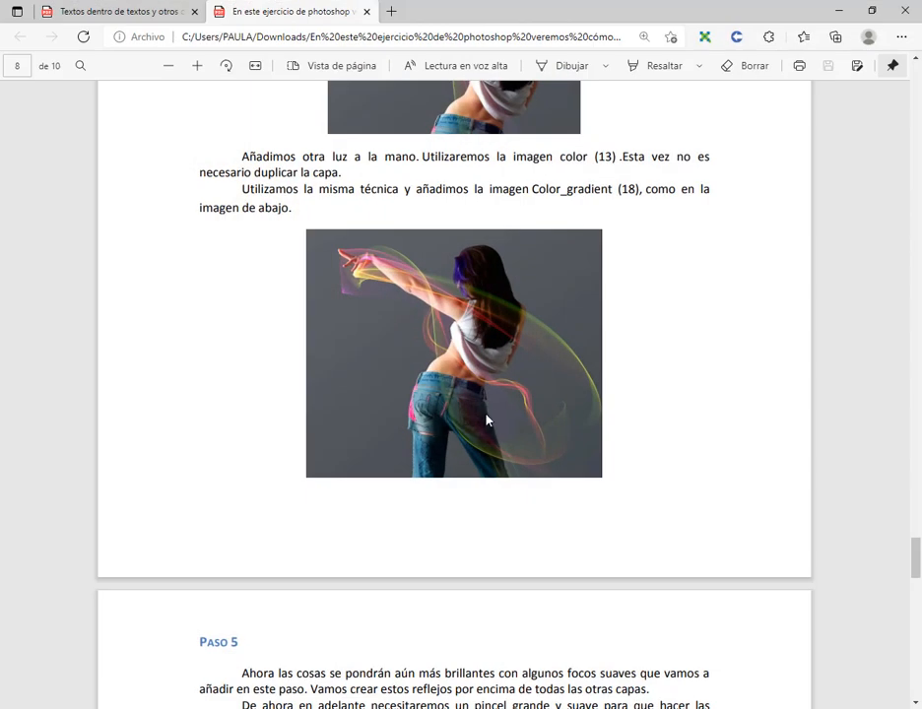
{"action": "scroll", "coordinate": [413, 315], "scroll_direction": "down", "scroll_amount": 5}
{"action": "scroll", "coordinate": [439, 298], "scroll_direction": "down", "scroll_amount": 2}
{"action": "scroll", "coordinate": [448, 364], "scroll_direction": "up", "scroll_amount": 1}
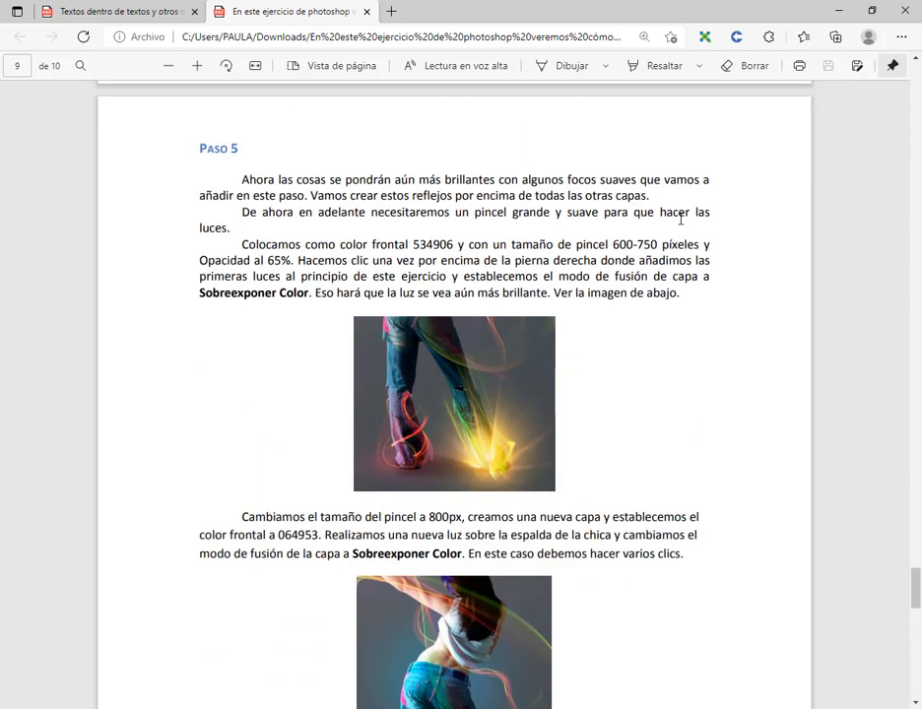
{"action": "scroll", "coordinate": [680, 219], "scroll_direction": "down", "scroll_amount": 2}
{"action": "scroll", "coordinate": [578, 376], "scroll_direction": "up", "scroll_amount": 2}
{"action": "scroll", "coordinate": [678, 208], "scroll_direction": "down", "scroll_amount": 2}
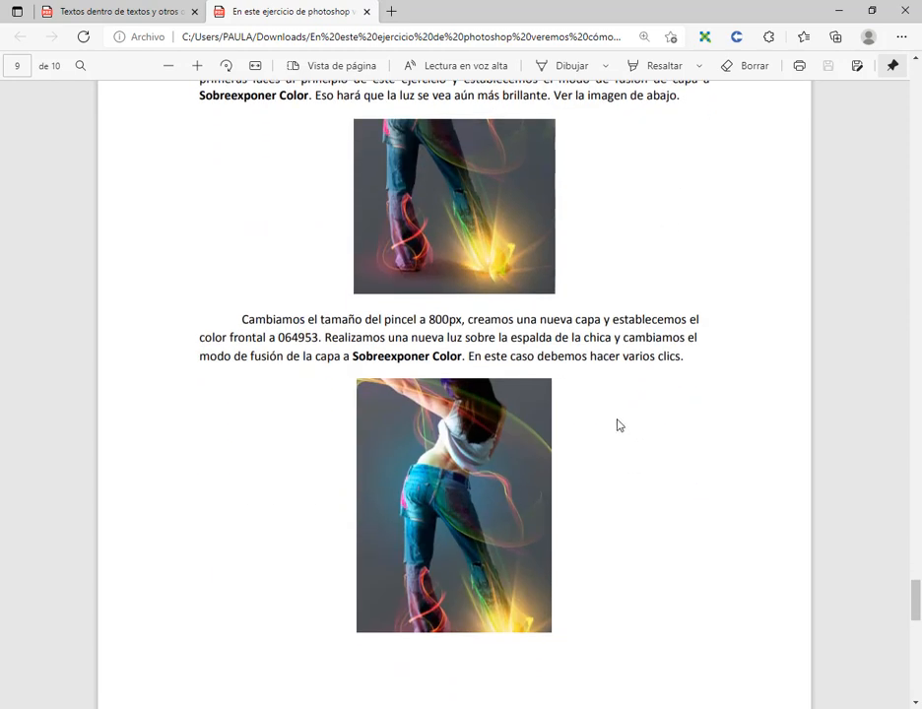
{"action": "scroll", "coordinate": [617, 424], "scroll_direction": "up", "scroll_amount": 3}
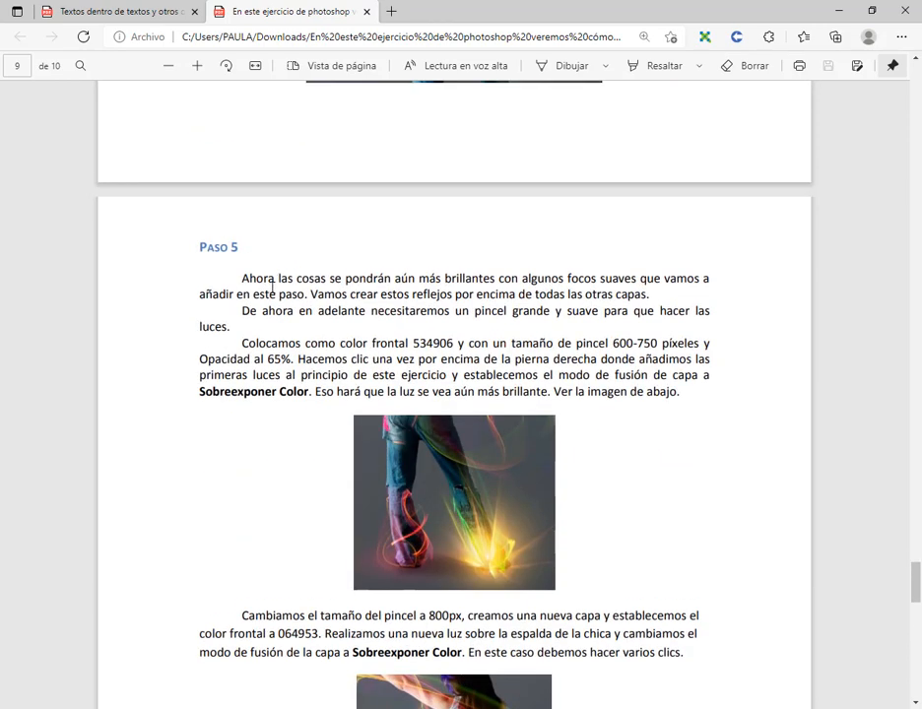
{"action": "left_click_drag", "start_coordinate": [250, 279], "coordinate": [597, 281]}
{"action": "left_click", "coordinate": [708, 304]}
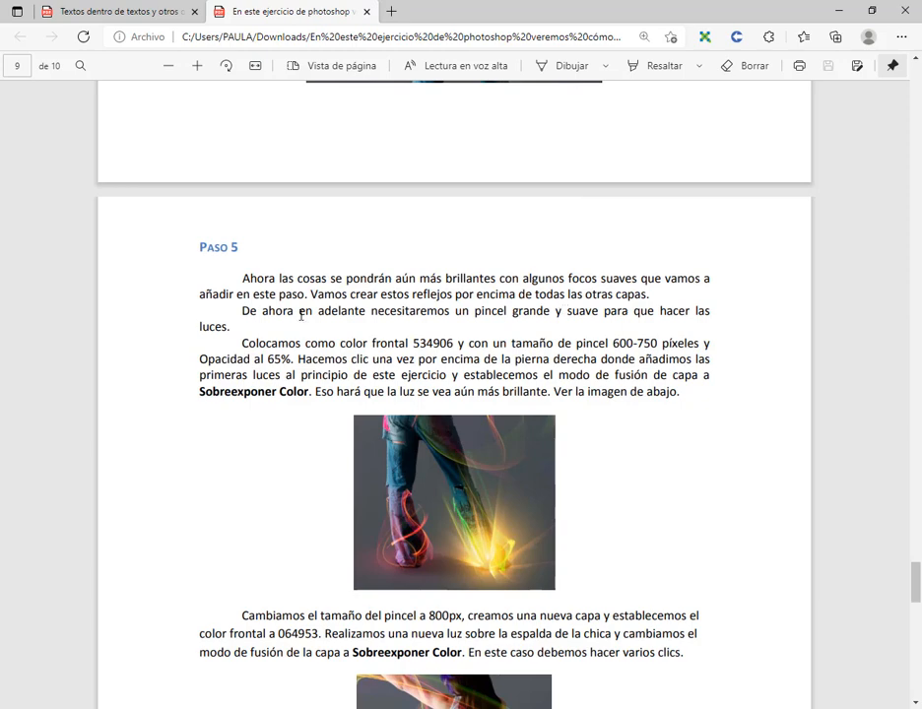
Read the next spotlight instructions in Paso 5 of the PDF and copy the color code 064953.
{"action": "scroll", "coordinate": [593, 330], "scroll_direction": "down", "scroll_amount": 1}
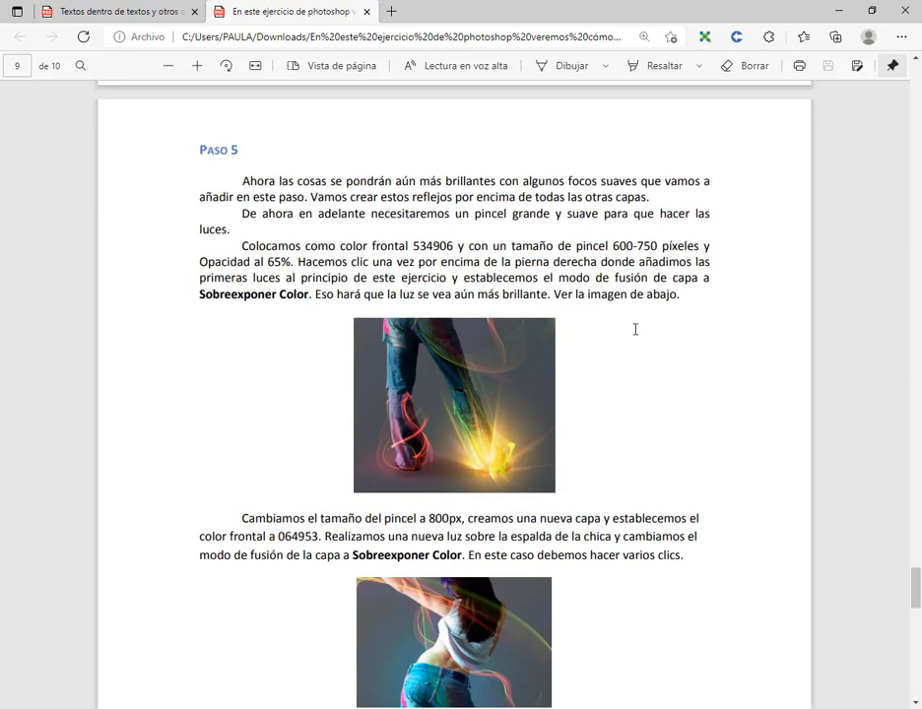
{"action": "scroll", "coordinate": [476, 435], "scroll_direction": "down", "scroll_amount": 1}
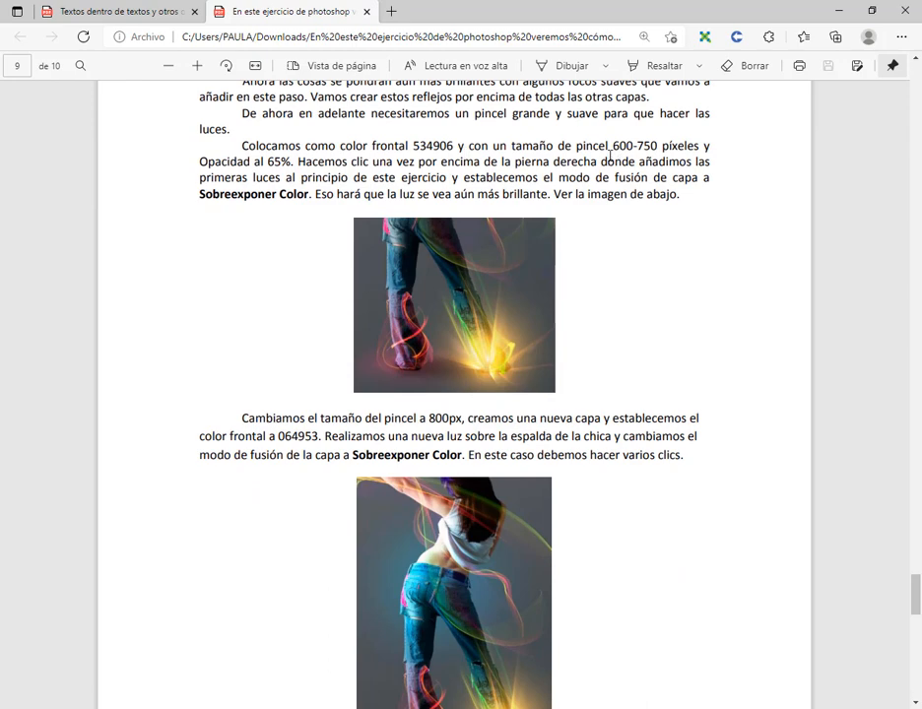
{"action": "scroll", "coordinate": [522, 192], "scroll_direction": "down", "scroll_amount": 1}
{"action": "scroll", "coordinate": [551, 237], "scroll_direction": "down", "scroll_amount": 2}
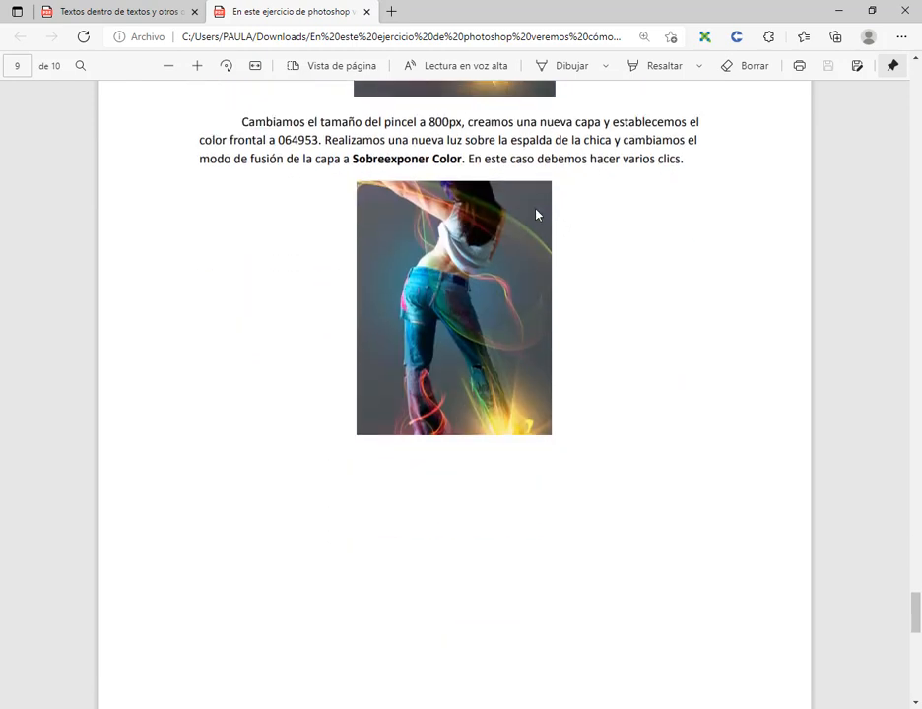
{"action": "scroll", "coordinate": [476, 148], "scroll_direction": "up", "scroll_amount": 1}
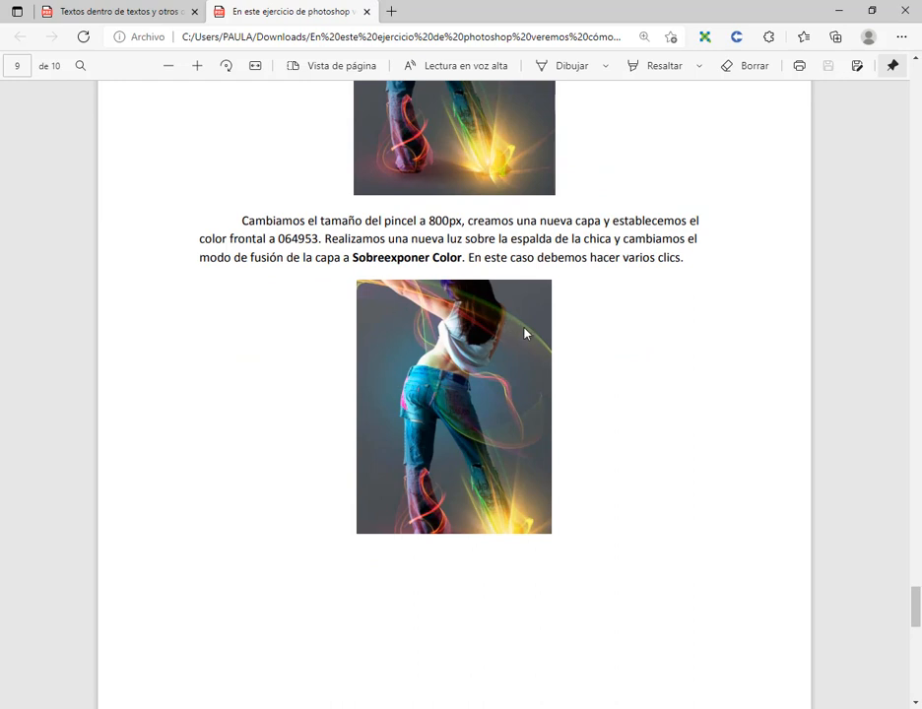
{"action": "double_click", "coordinate": [303, 241]}
{"action": "key", "text": "ctrl+c"}
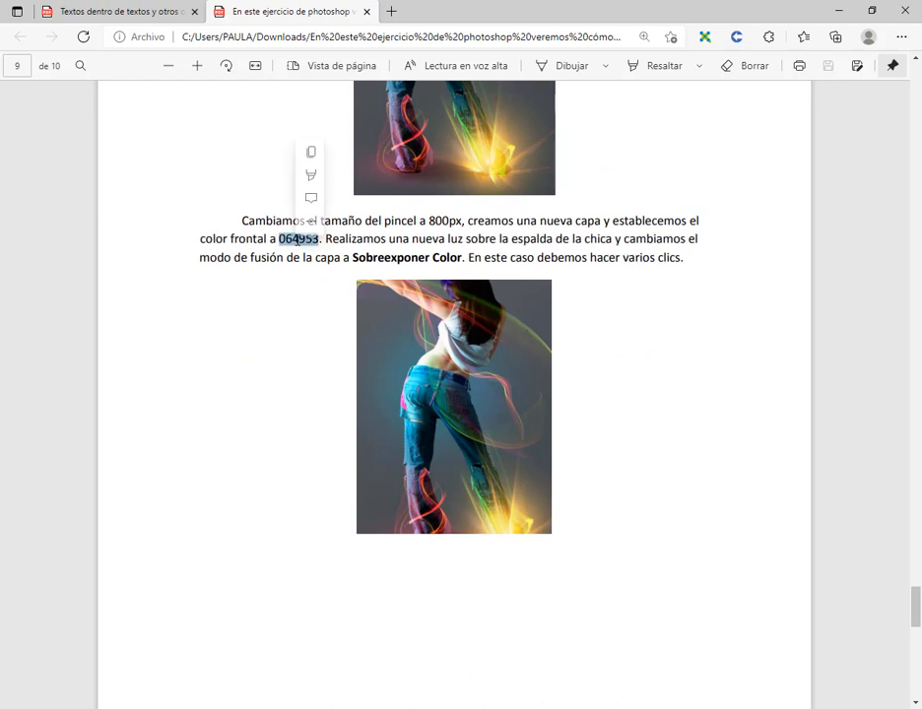
Switch to Photoshop and add a new empty layer above Capa 9 in luces.psd.
{"action": "left_click", "coordinate": [380, 707]}
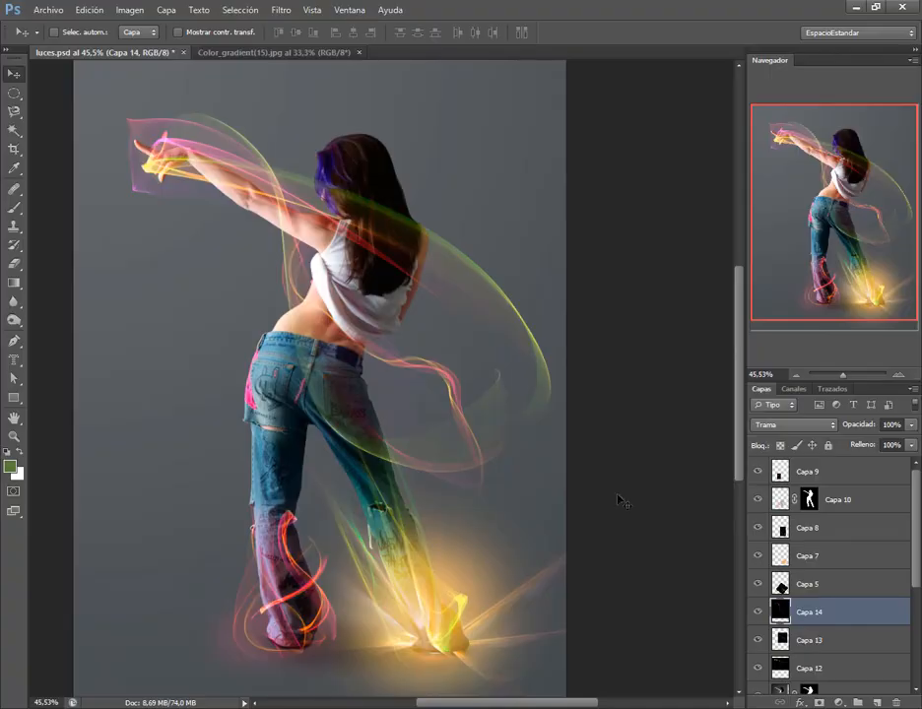
{"action": "left_click", "coordinate": [820, 470]}
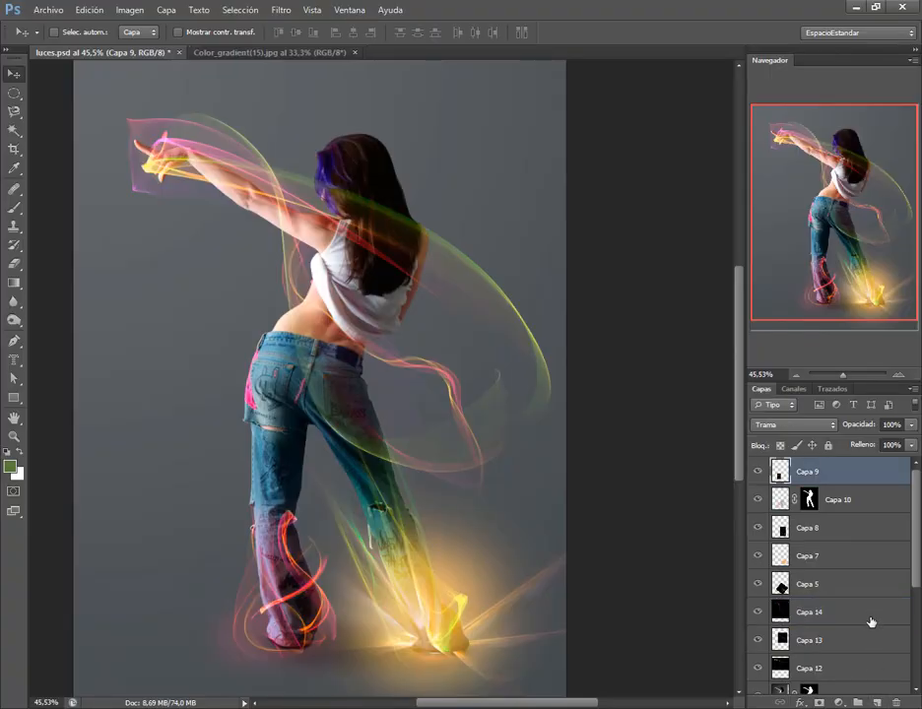
{"action": "left_click", "coordinate": [876, 701]}
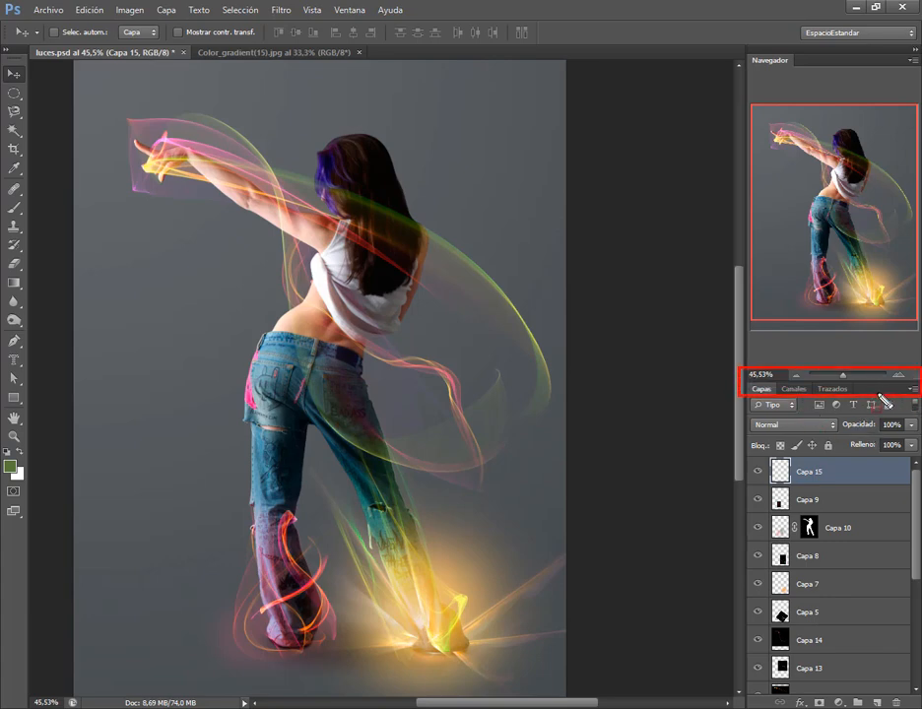
Enlarge the layer list so that more of the layer stack fits on screen.
{"action": "left_click_drag", "start_coordinate": [876, 380], "coordinate": [882, 536]}
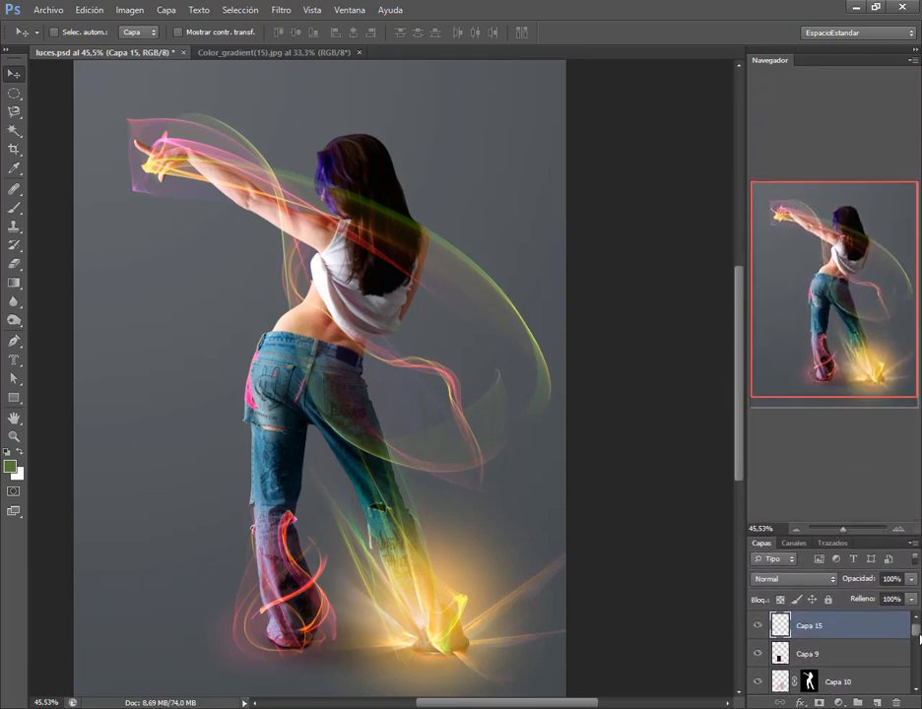
{"action": "left_click_drag", "start_coordinate": [919, 638], "coordinate": [896, 587]}
{"action": "left_click_drag", "start_coordinate": [878, 540], "coordinate": [877, 219]}
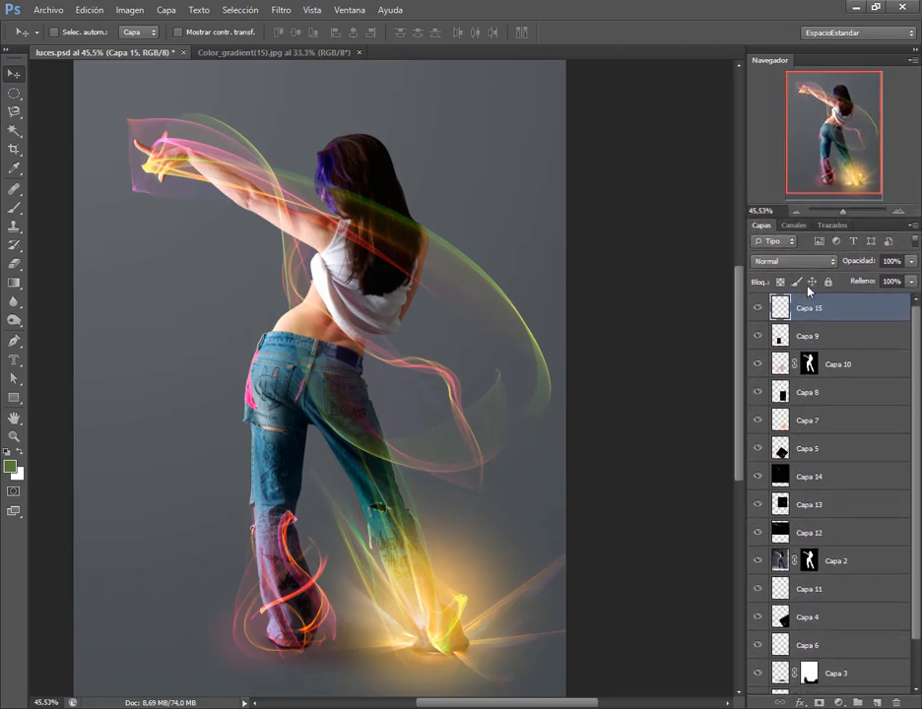
Set the Brush tool to a size of about 694 px and the foreground color to 064953.
{"action": "left_click", "coordinate": [14, 207]}
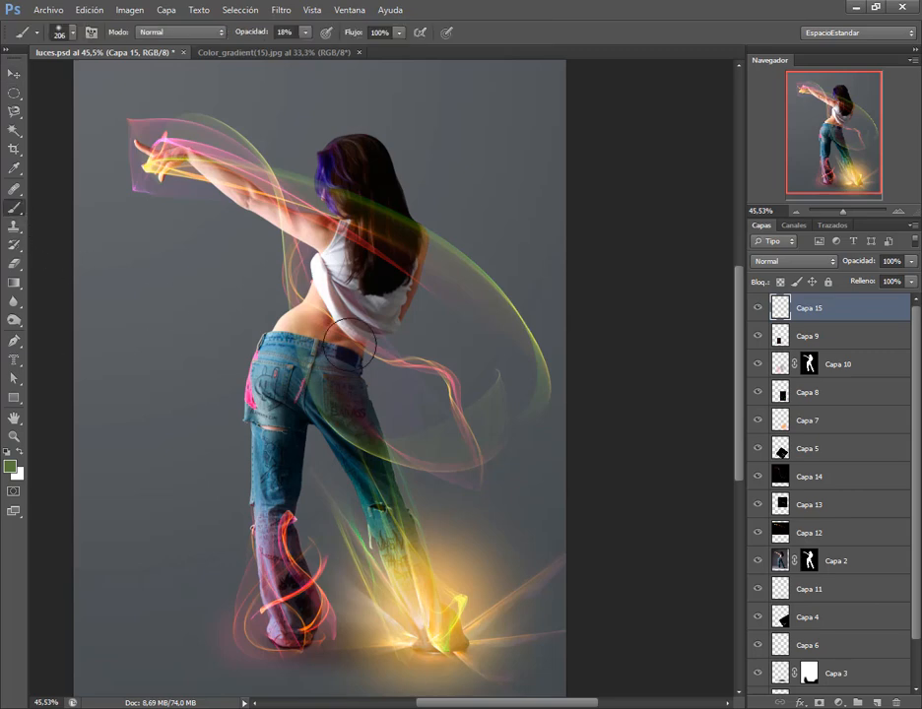
{"action": "right_click", "coordinate": [303, 362], "text": "alt"}
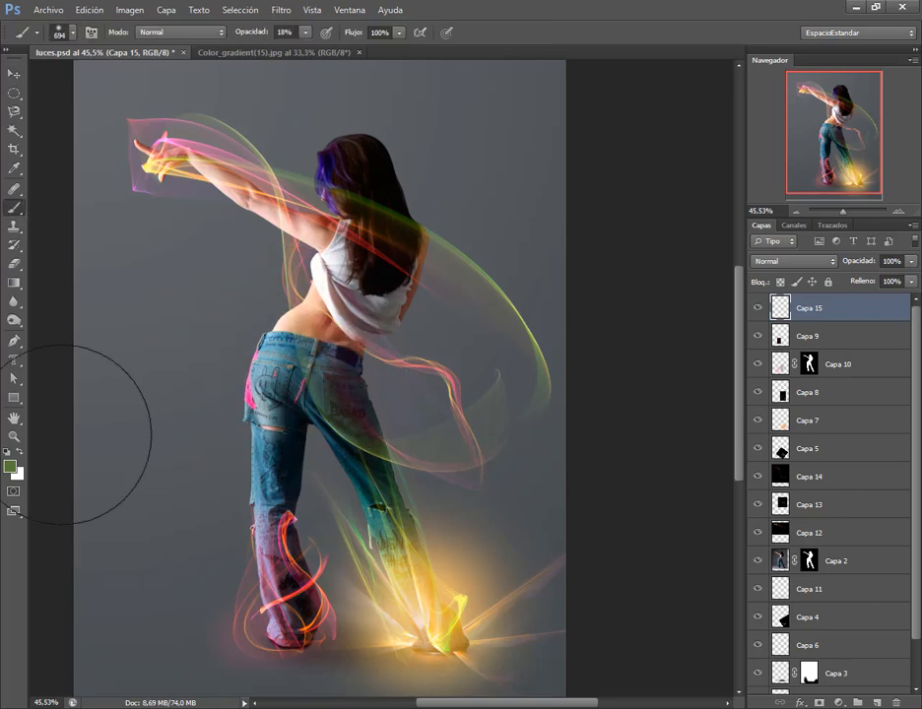
{"action": "left_click", "coordinate": [10, 465]}
{"action": "double_click", "coordinate": [622, 332]}
{"action": "key", "text": "ctrl+v"}
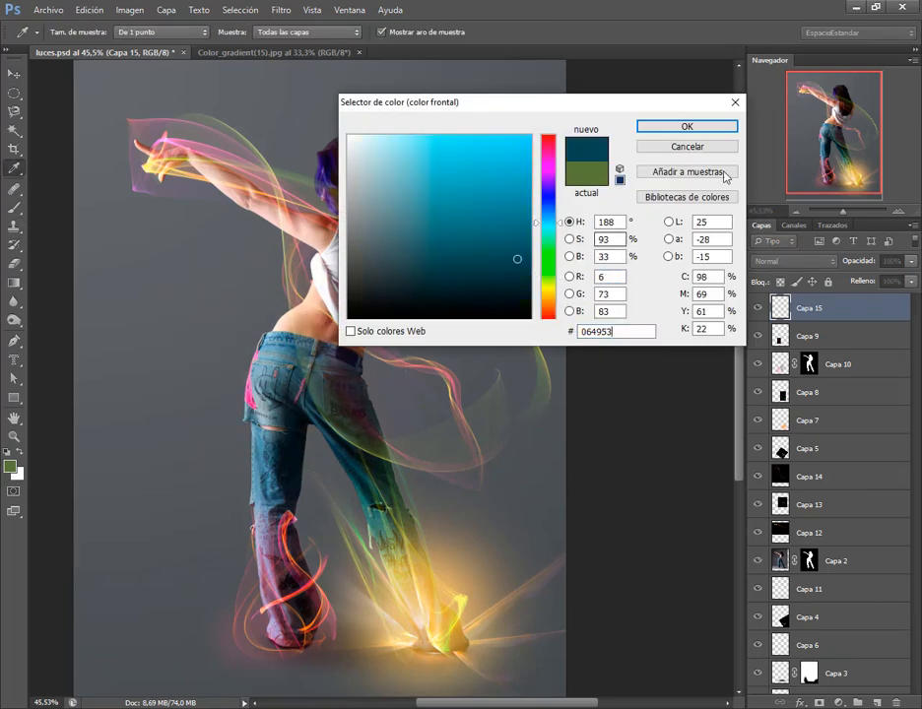
{"action": "left_click", "coordinate": [704, 126]}
Check the PDF for the required blend mode and set Capa 15 to Sobreexponer color.
{"action": "key", "text": "alt+Tab"}
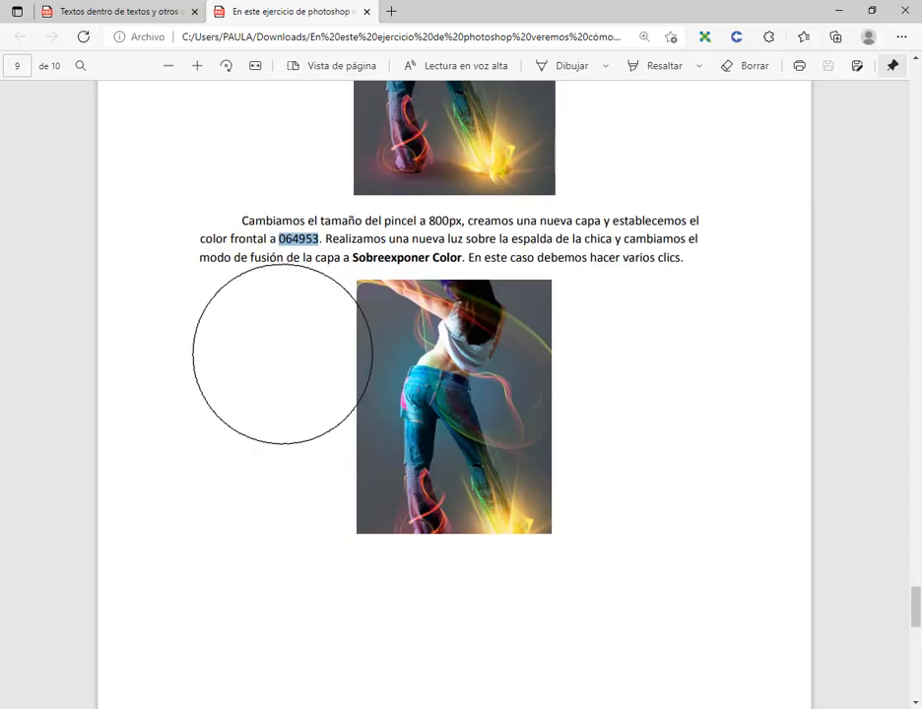
{"action": "left_click", "coordinate": [589, 238]}
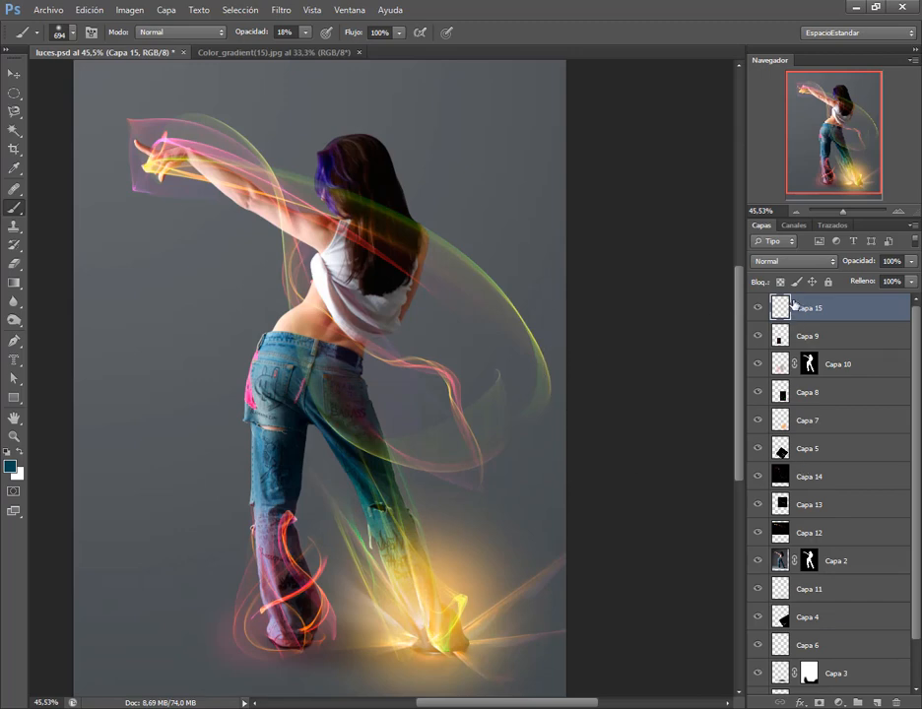
{"action": "left_click", "coordinate": [794, 262]}
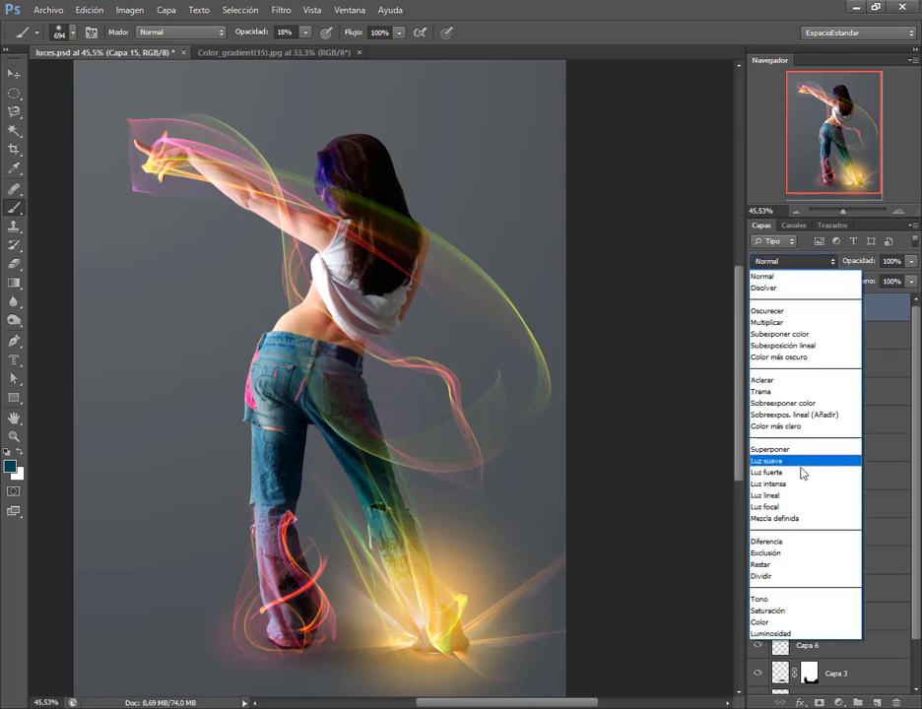
{"action": "left_click", "coordinate": [794, 403]}
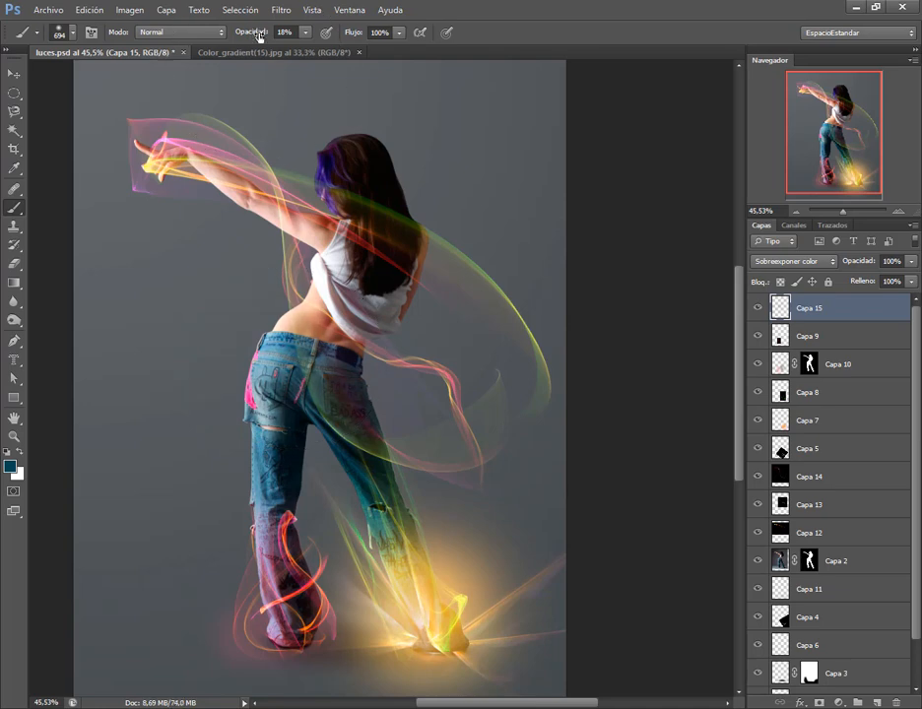
Paint a soft light over the woman's lower back on Capa 15 at 67% brush opacity and compare it with the PDF's reference image.
{"action": "left_click_drag", "start_coordinate": [259, 36], "coordinate": [299, 37]}
{"action": "left_click", "coordinate": [277, 342]}
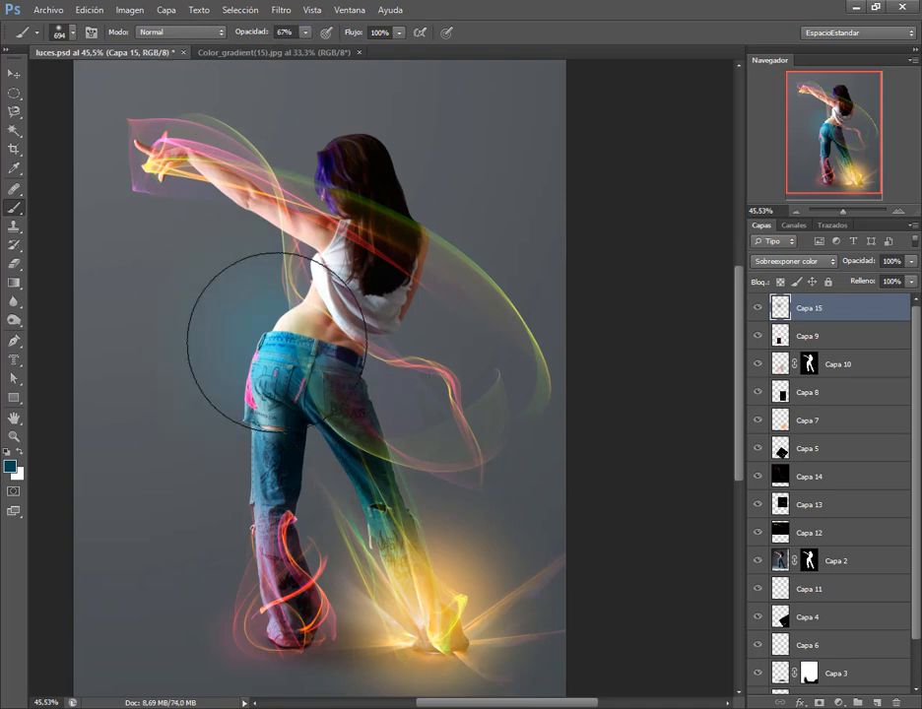
{"action": "key", "text": "alt+Tab"}
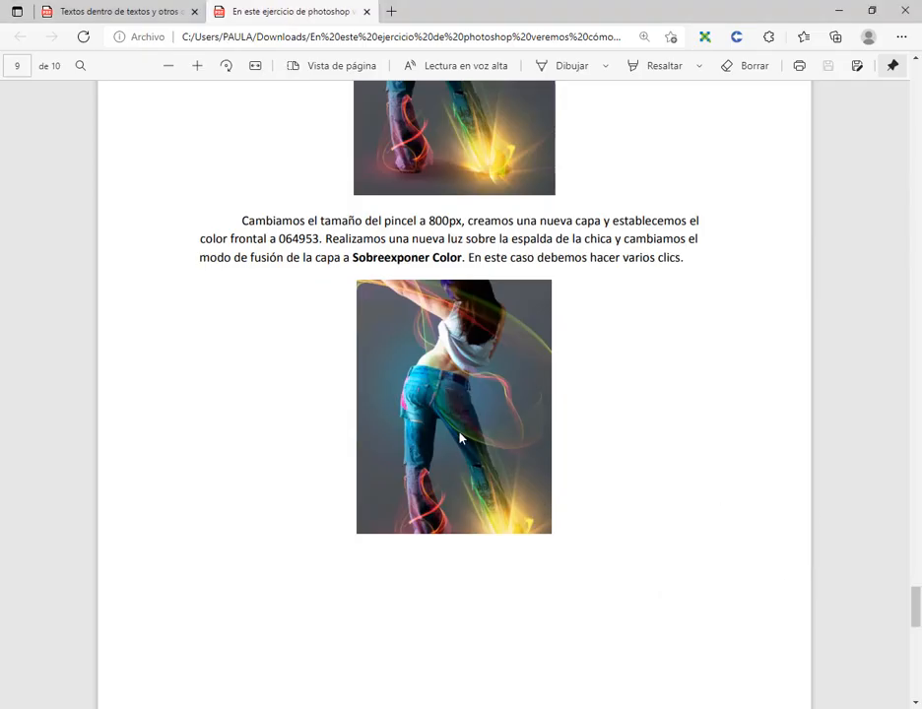
{"action": "key", "text": "alt+Tab"}
{"action": "mouse_move", "coordinate": [337, 354]}
{"action": "left_mouse_down"}
{"action": "mouse_move", "coordinate": [361, 370]}
{"action": "mouse_move", "coordinate": [409, 372]}
{"action": "left_mouse_up"}
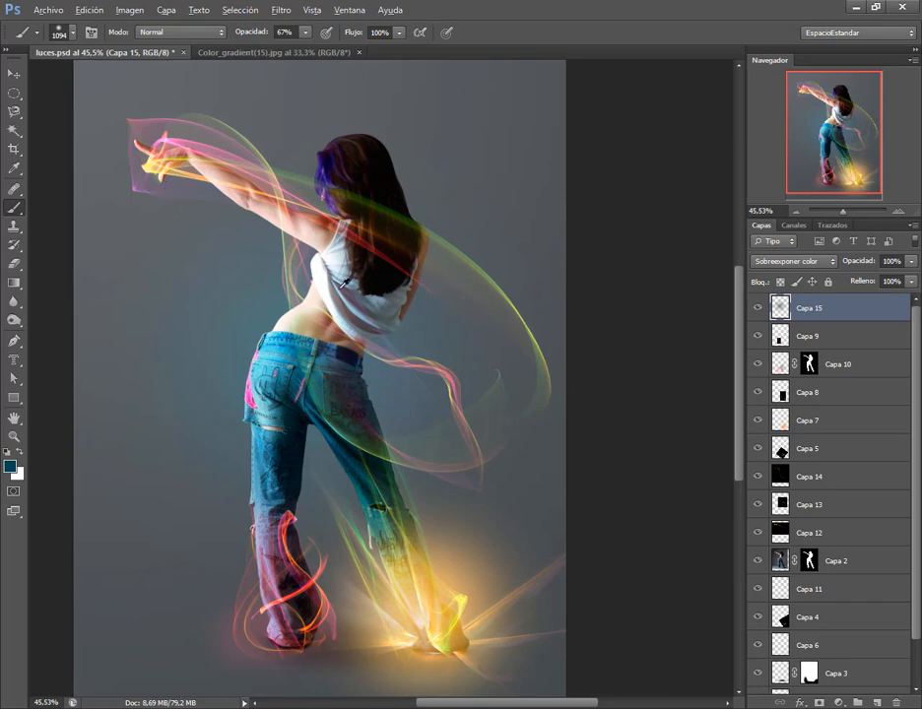
{"action": "left_click_drag", "start_coordinate": [414, 294], "coordinate": [278, 300]}
{"action": "left_click", "coordinate": [13, 74]}
{"action": "scroll", "coordinate": [367, 270], "scroll_direction": "down", "scroll_amount": 2}
Read the PDF guide's instructions for the two glow dabs on the hand and the final particle images.
{"action": "key", "text": "alt+Tab"}
{"action": "scroll", "coordinate": [587, 408], "scroll_direction": "down", "scroll_amount": 7}
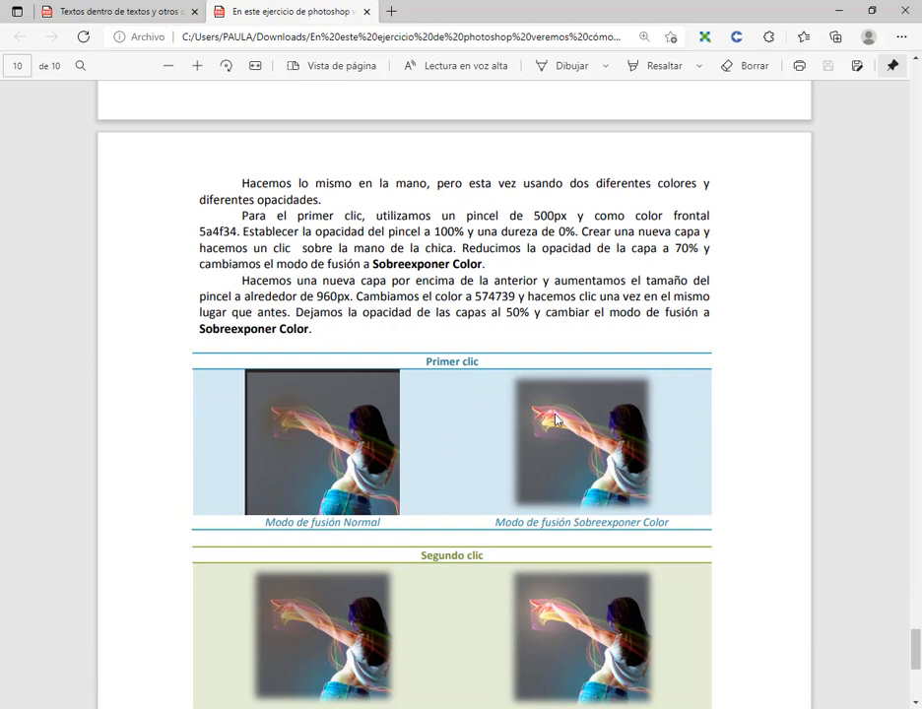
{"action": "scroll", "coordinate": [555, 418], "scroll_direction": "down", "scroll_amount": 4}
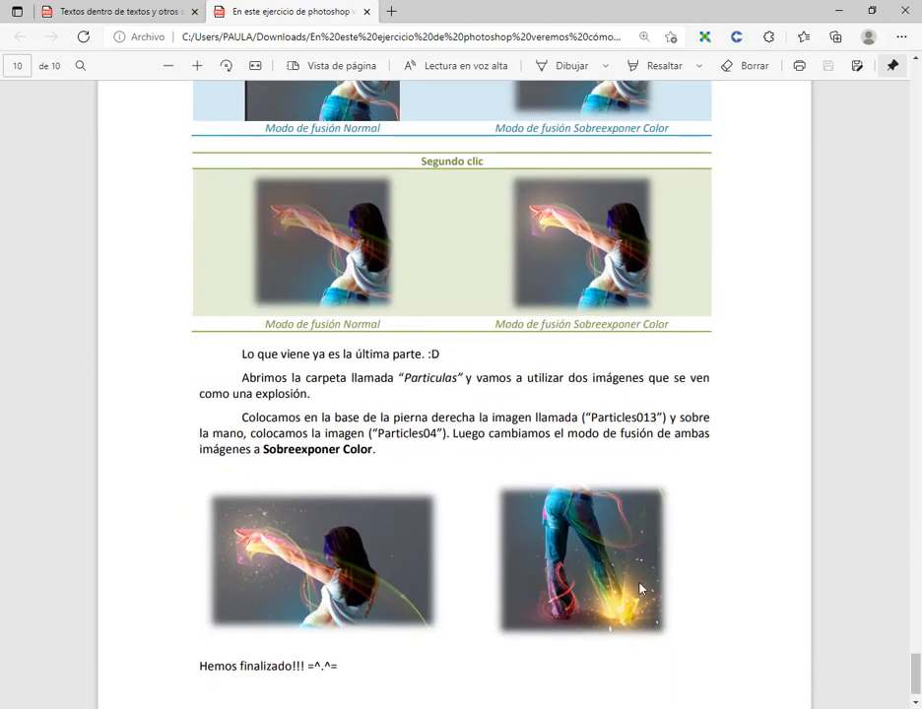
{"action": "scroll", "coordinate": [289, 293], "scroll_direction": "up", "scroll_amount": 4}
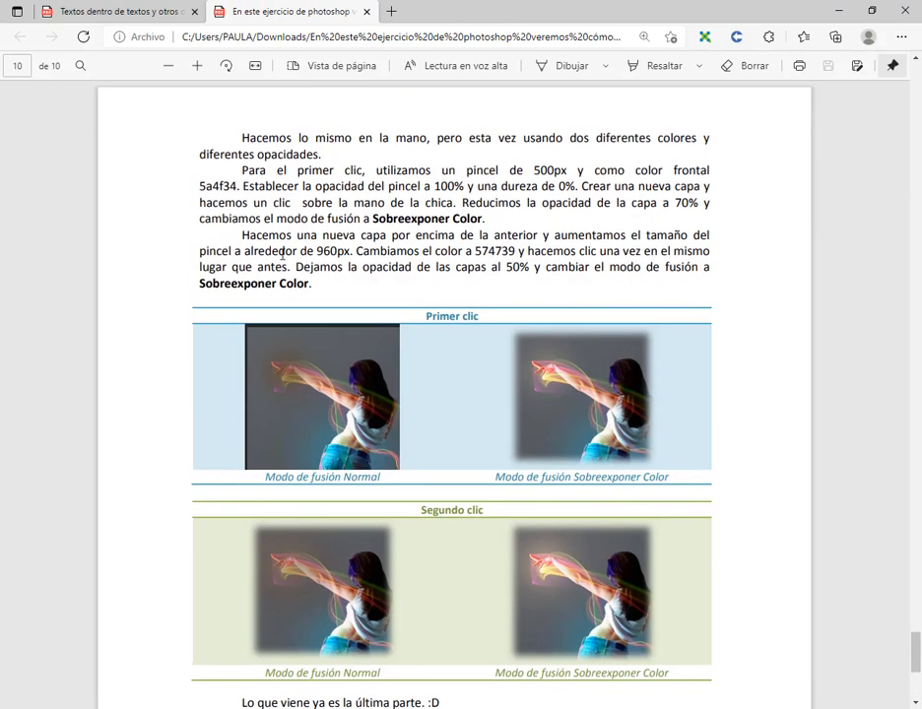
{"action": "scroll", "coordinate": [514, 626], "scroll_direction": "up", "scroll_amount": 1}
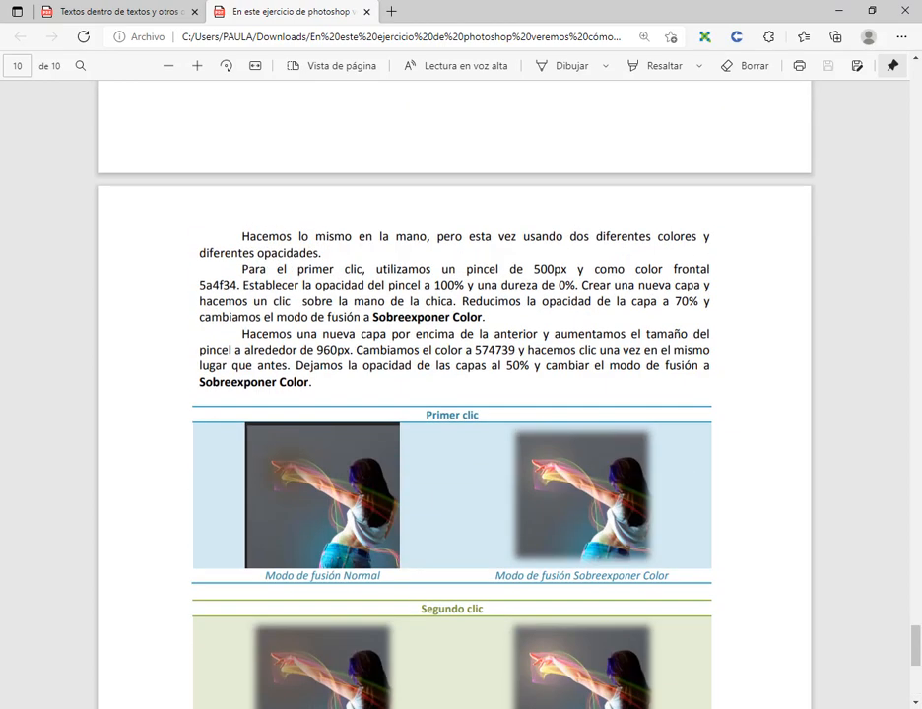
Return to Photoshop, save luces.psd and add a new empty layer above Capa 15.
{"action": "key", "text": "alt+Tab"}
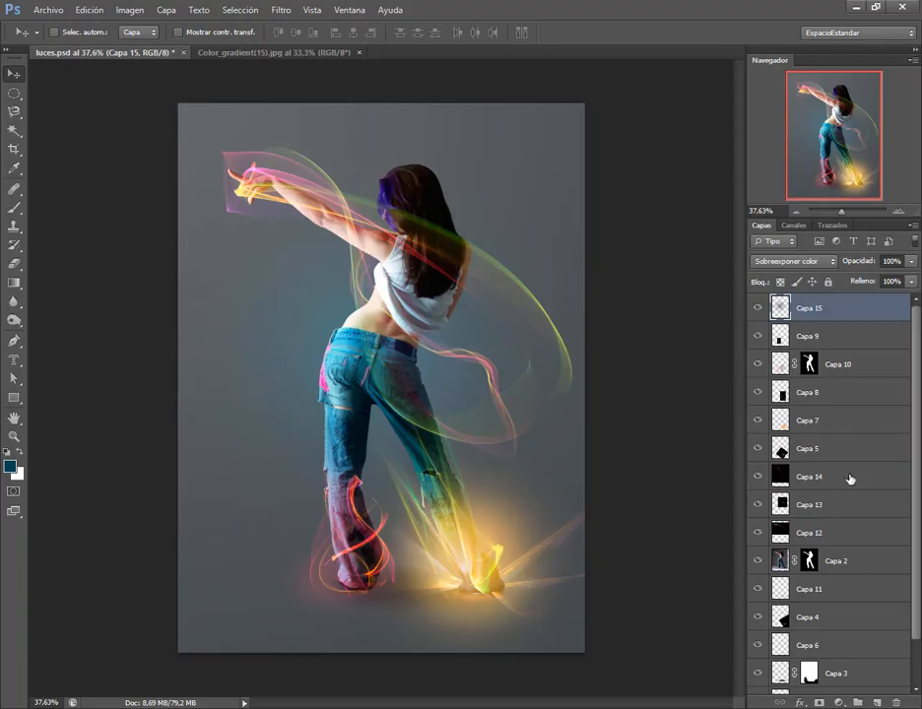
{"action": "left_click", "coordinate": [50, 12]}
{"action": "left_click", "coordinate": [85, 177]}
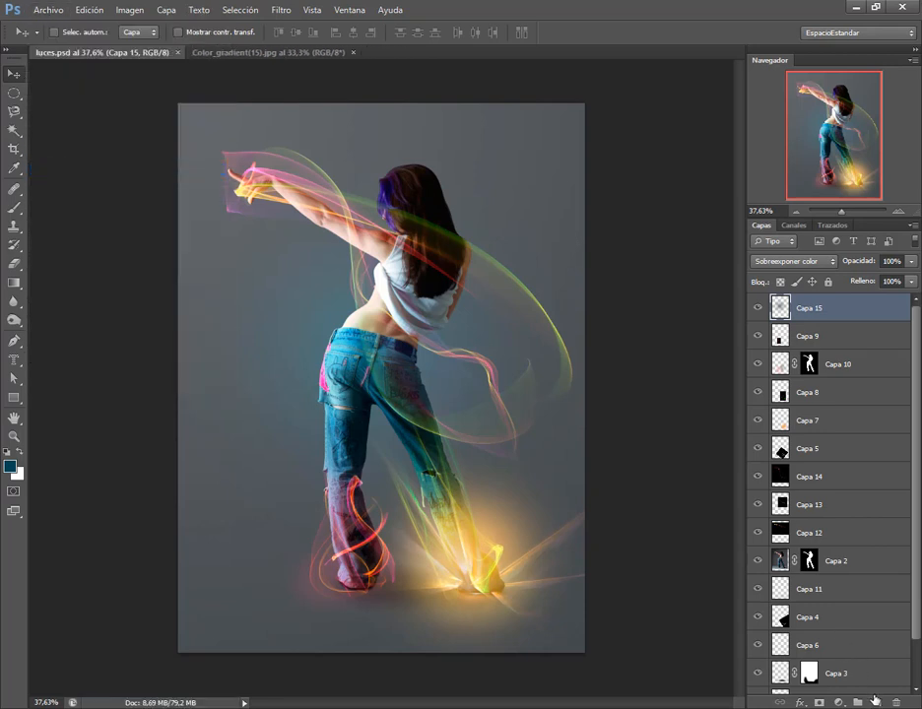
{"action": "left_click", "coordinate": [875, 701]}
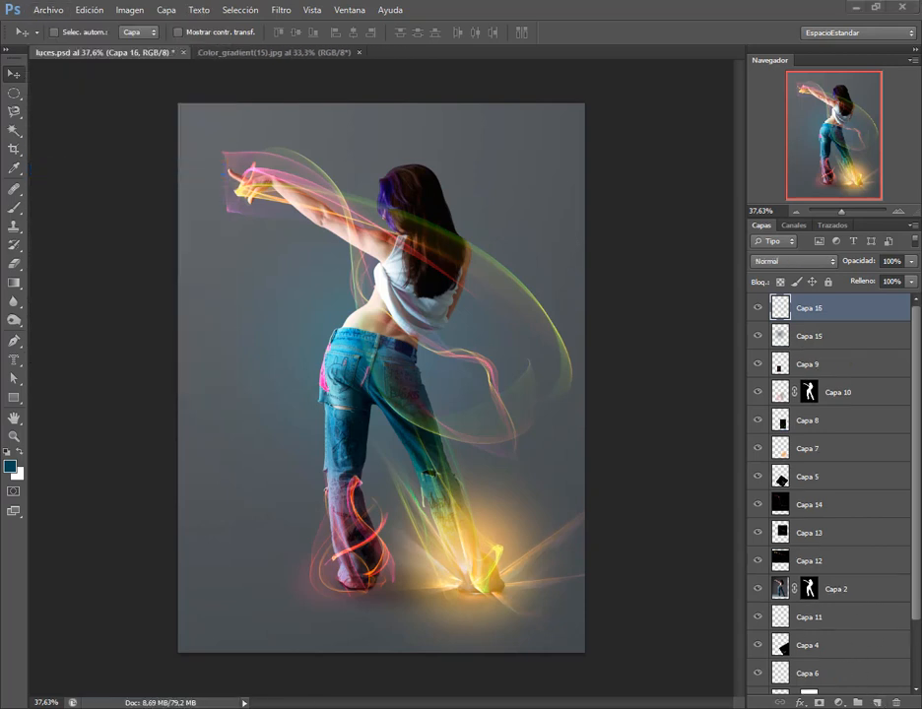
Copy the colour code 5a4f34 from the PDF guide and set it as the Brush tool's foreground colour in Photoshop.
{"action": "key", "text": "alt+Tab"}
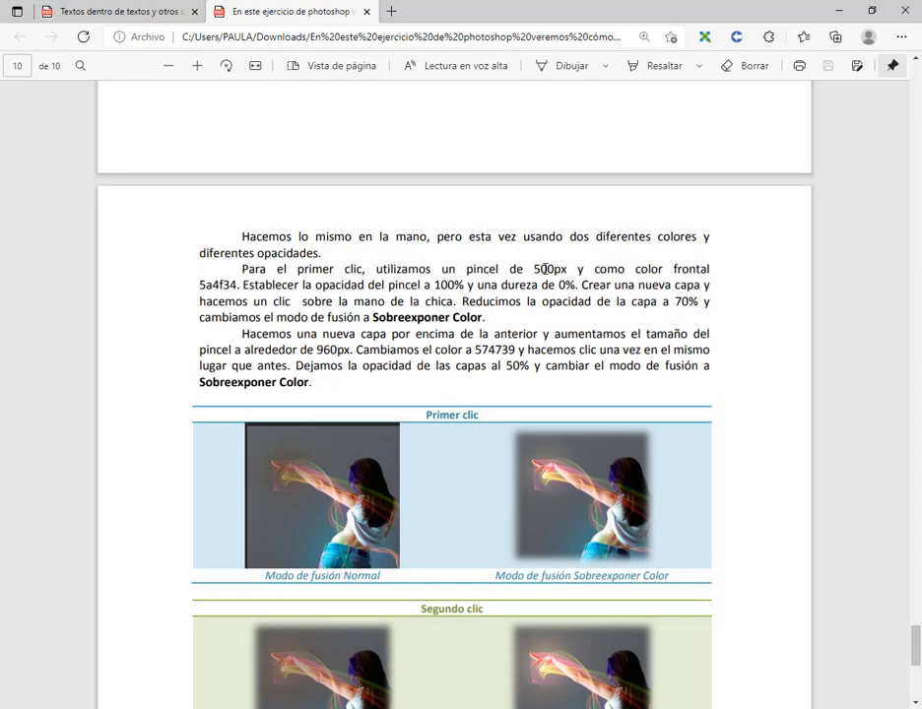
{"action": "double_click", "coordinate": [221, 284]}
{"action": "key", "text": "ctrl+c"}
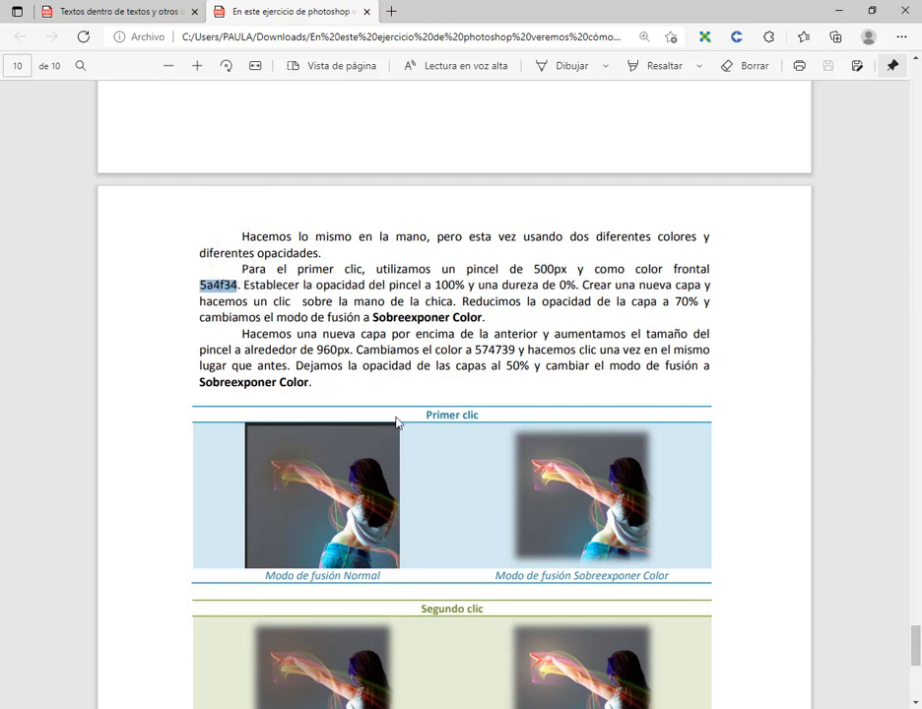
{"action": "key", "text": "alt+Tab"}
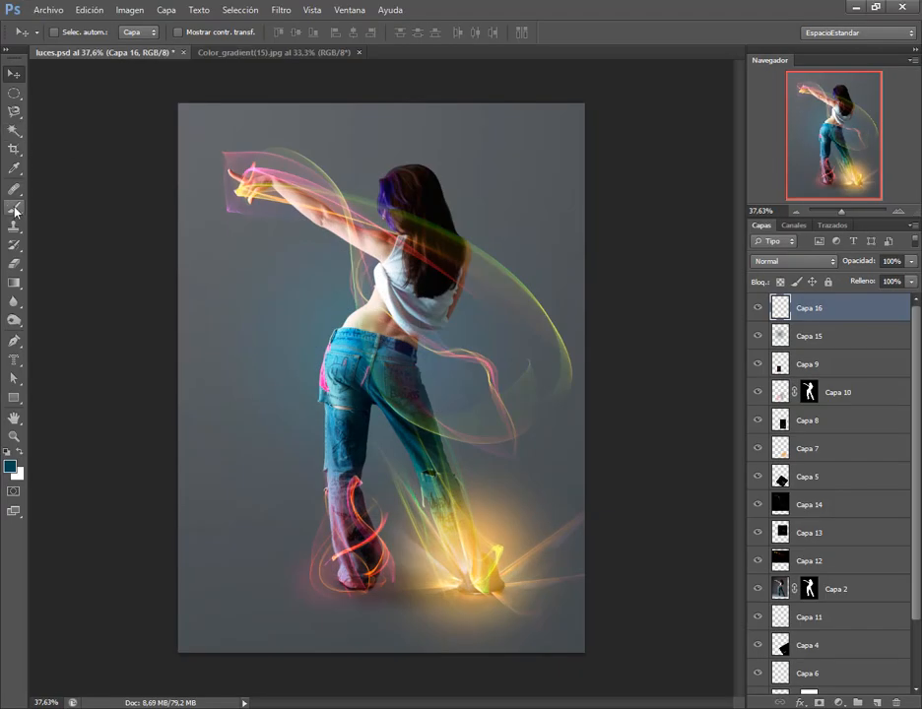
{"action": "left_click", "coordinate": [13, 207]}
{"action": "left_click", "coordinate": [11, 467]}
{"action": "double_click", "coordinate": [616, 332]}
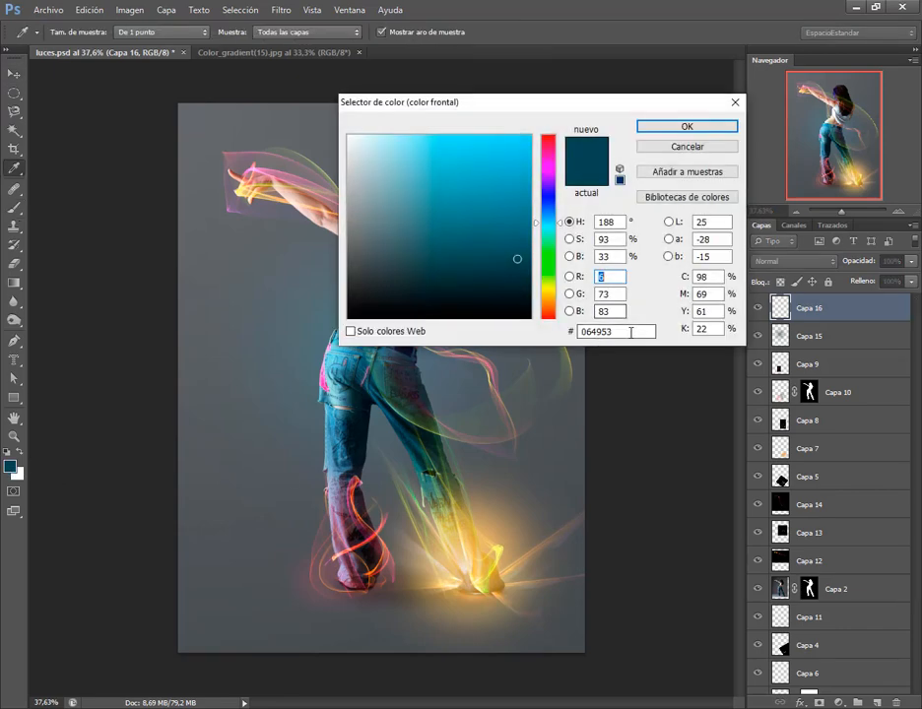
{"action": "key", "text": "ctrl+v"}
{"action": "left_click", "coordinate": [686, 127]}
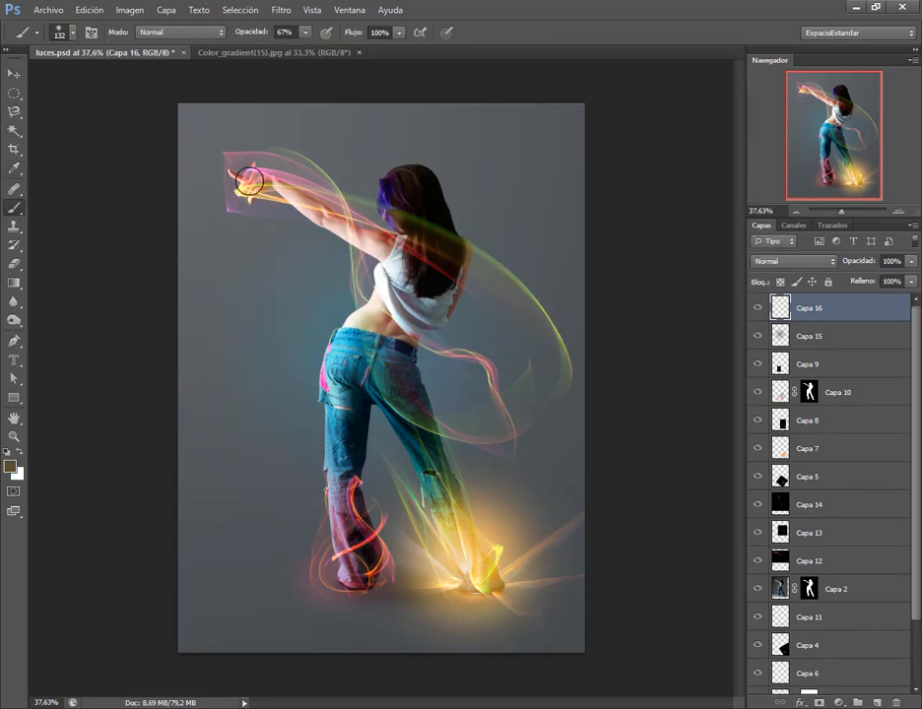
Check the PDF guide again and set Capa 16's blend mode to Subexponer color in Photoshop.
{"action": "key", "text": "alt+Tab"}
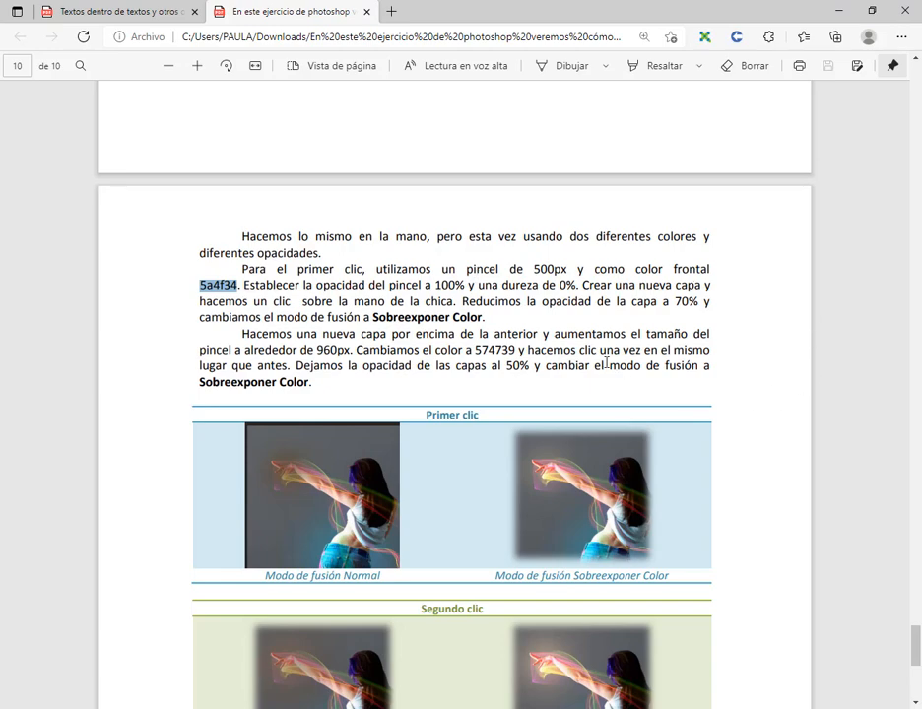
{"action": "key", "text": "alt+Tab"}
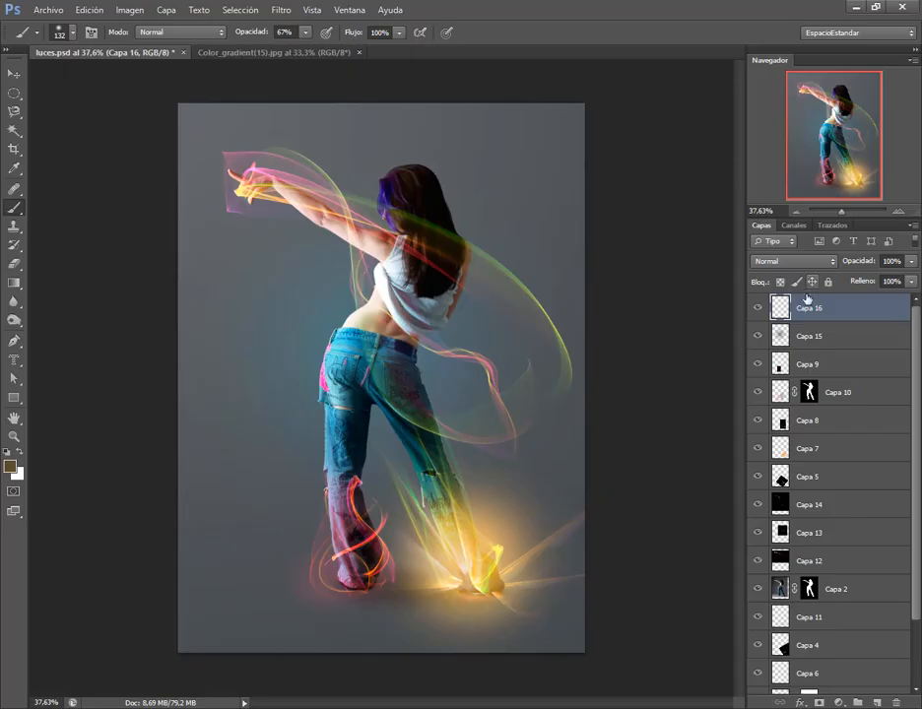
{"action": "left_click", "coordinate": [793, 261]}
{"action": "left_click", "coordinate": [788, 334]}
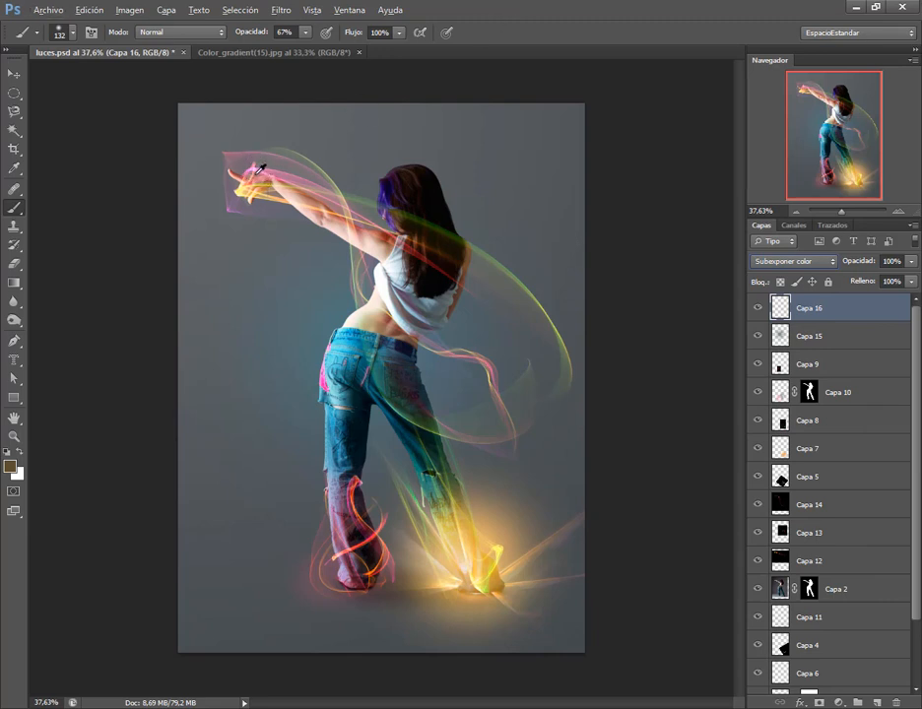
Enlarge the brush to about 505 px and raise its opacity to 100% for the glow on the raised hand.
{"action": "key", "text": "alt"}
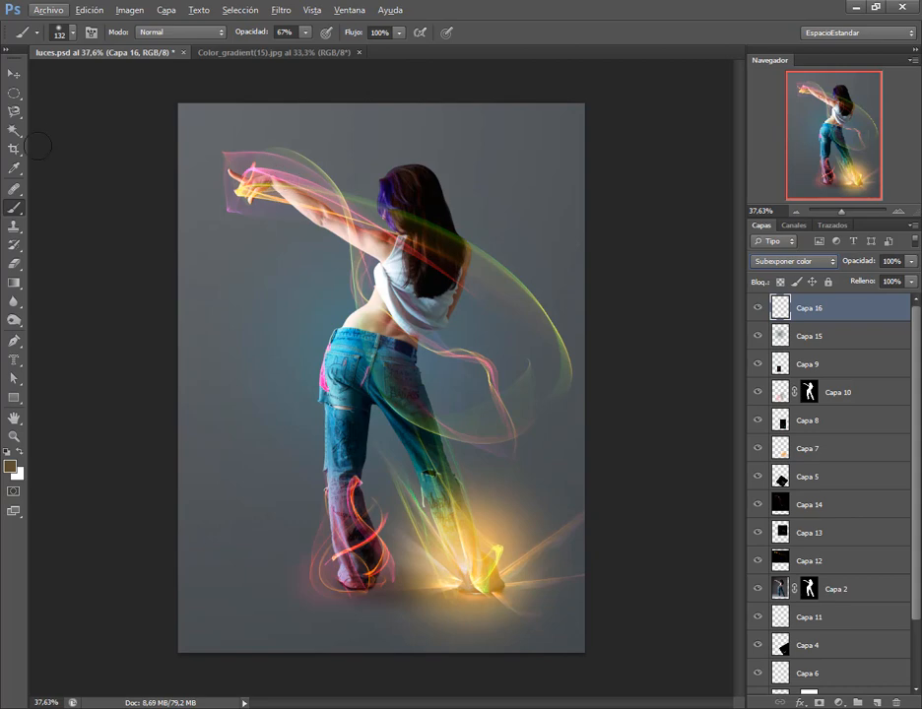
{"action": "left_click", "coordinate": [12, 74]}
{"action": "scroll", "coordinate": [269, 165], "scroll_direction": "up", "scroll_amount": 5}
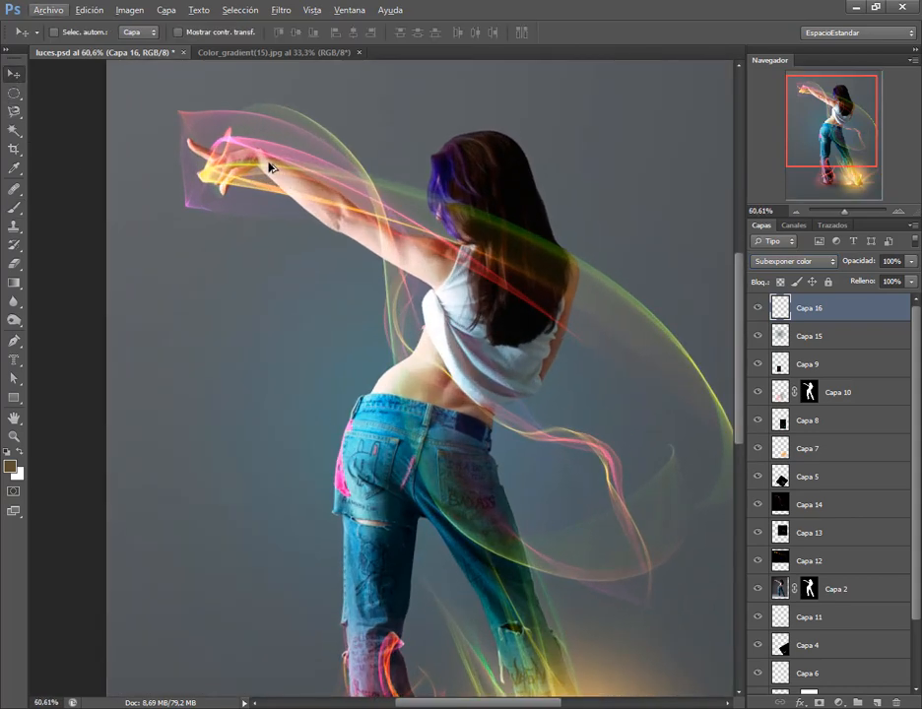
{"action": "key", "text": "b"}
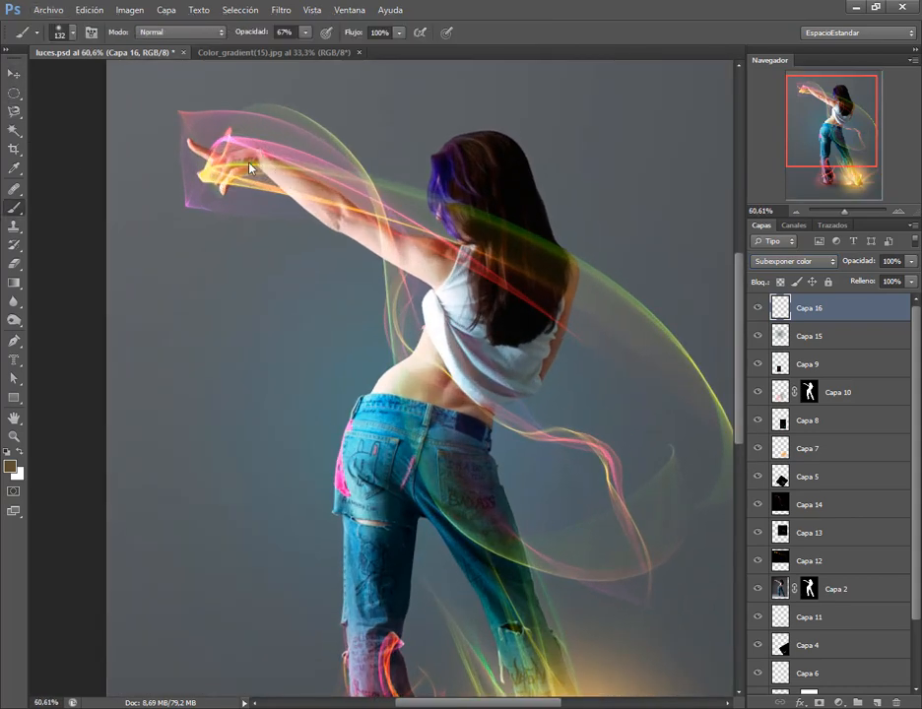
{"action": "left_click_drag", "start_coordinate": [247, 165], "coordinate": [336, 185]}
{"action": "left_click_drag", "start_coordinate": [245, 34], "coordinate": [443, 42]}
{"action": "scroll", "coordinate": [423, 394], "scroll_direction": "up", "scroll_amount": 5}
Try a single brush dab over the raised hand on Capa 16, then undo it.
{"action": "left_click", "coordinate": [228, 267]}
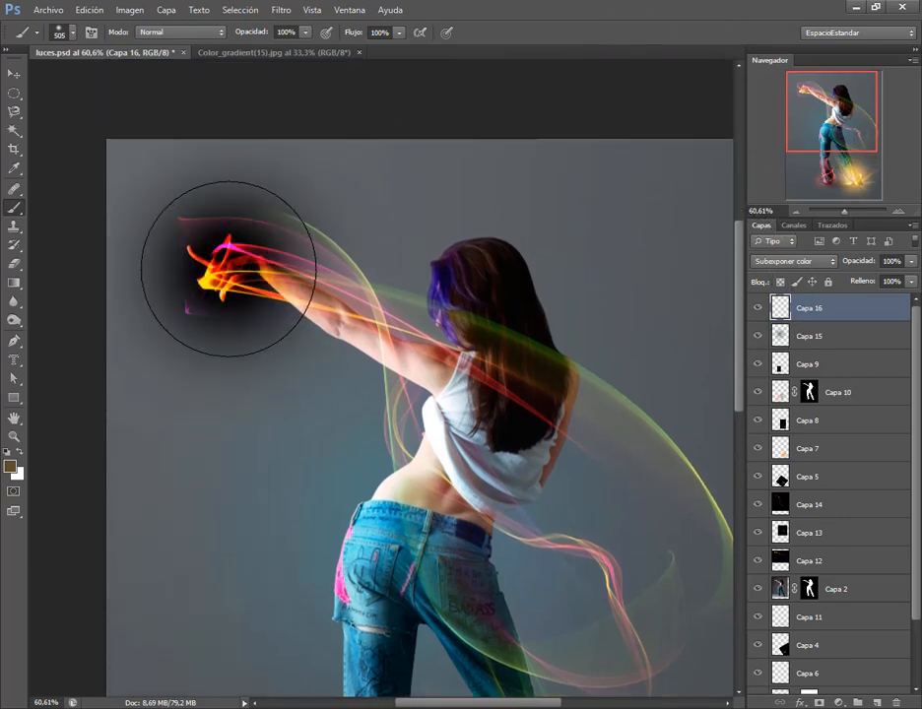
{"action": "key", "text": "alt"}
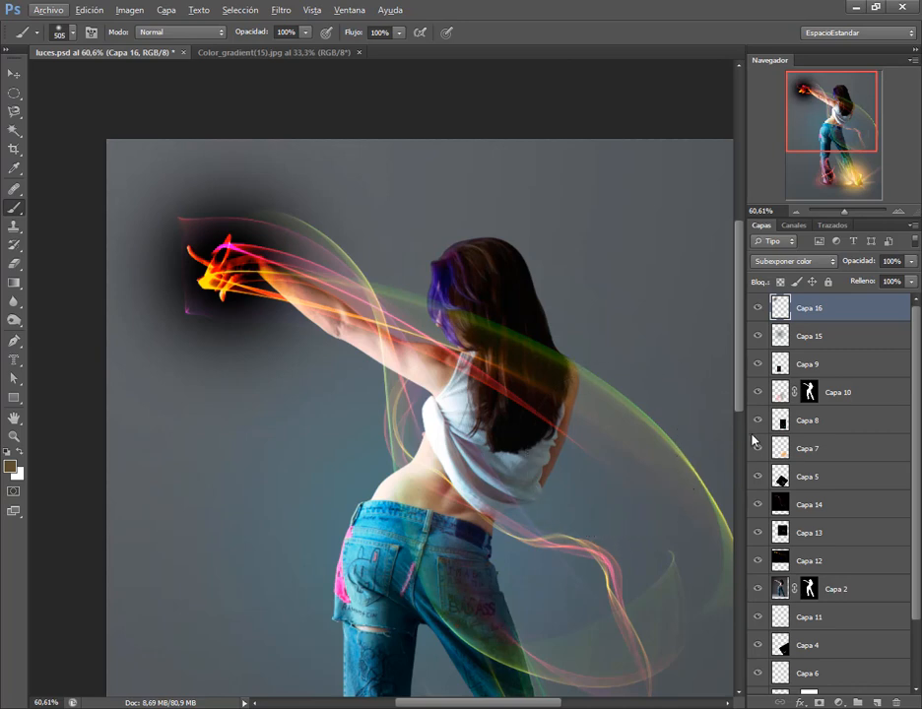
{"action": "key", "text": "ctrl+z"}
Set Capa 16's blend mode to Sobreexponer color and paint one soft glow dab over the raised hand.
{"action": "left_click", "coordinate": [805, 270]}
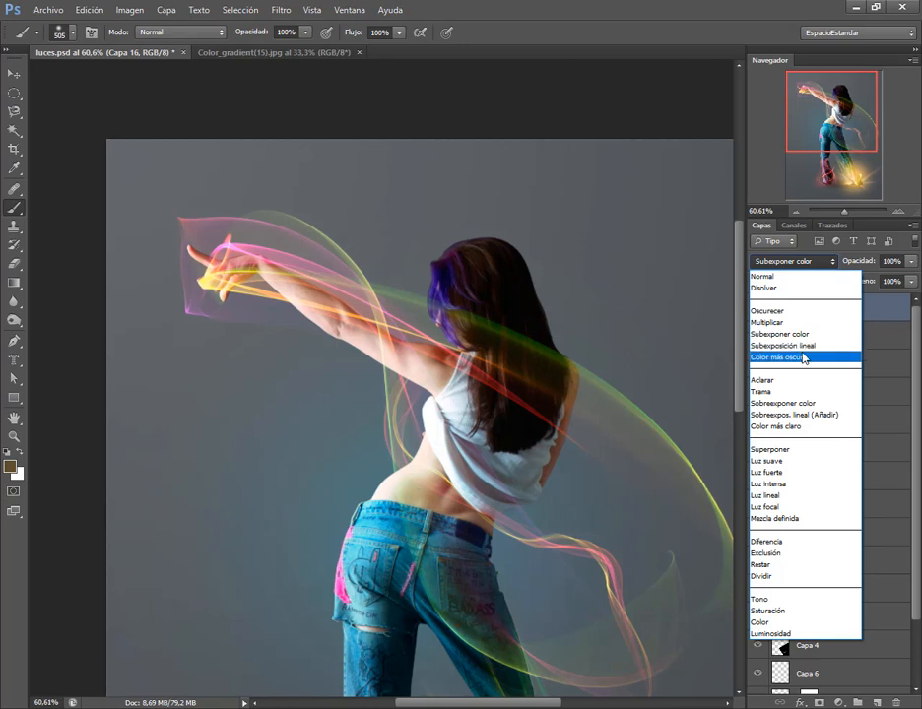
{"action": "left_click", "coordinate": [803, 403]}
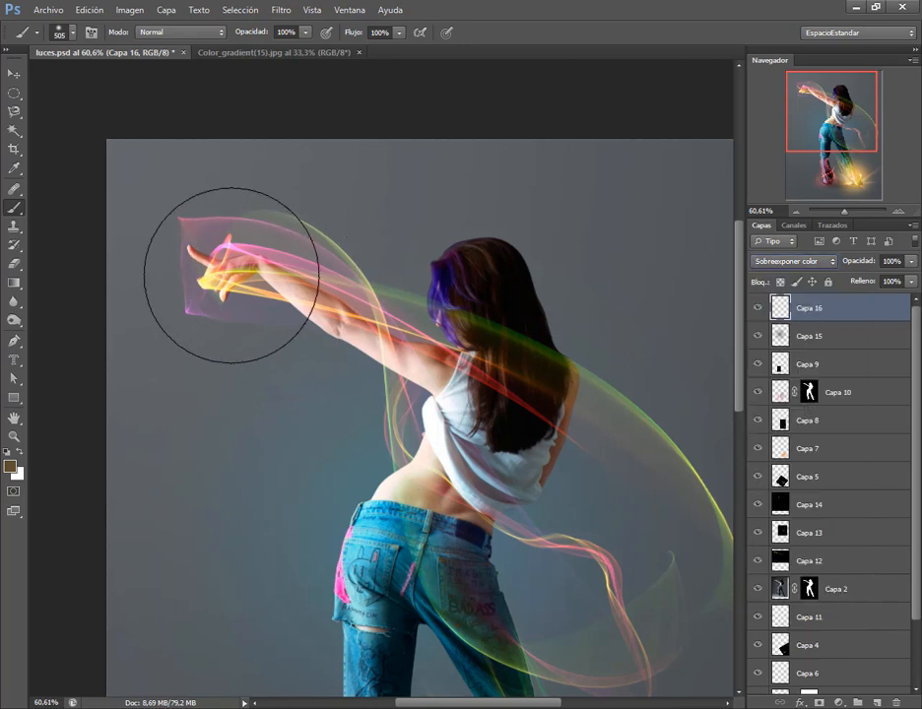
{"action": "left_click", "coordinate": [229, 266]}
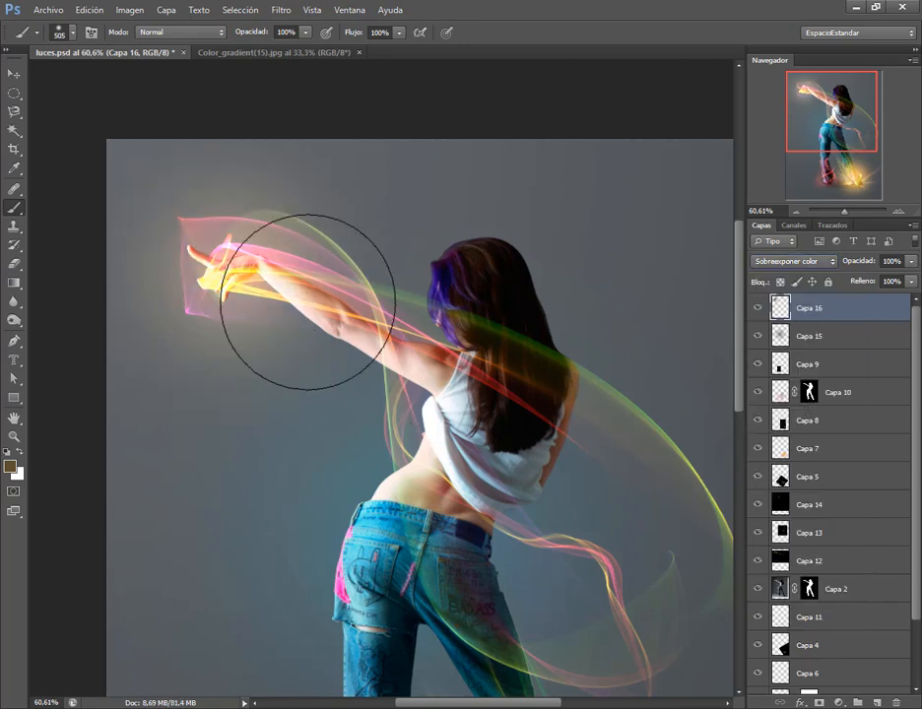
Consult the PDF guide for the layer opacity and reduce Capa 16's opacity to 65% in Photoshop.
{"action": "key", "text": "alt+Tab"}
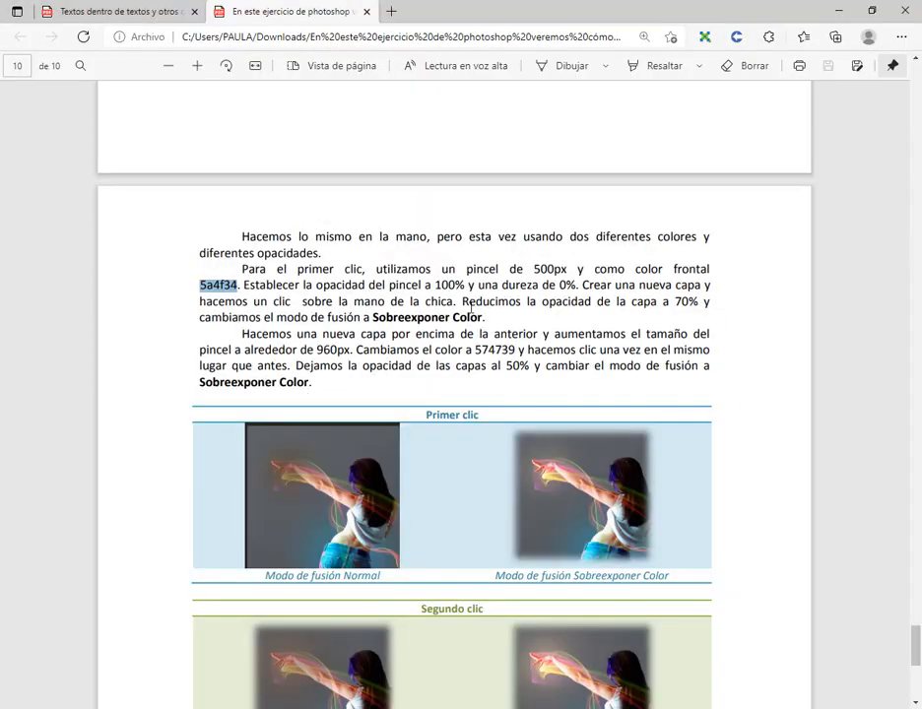
{"action": "left_click_drag", "start_coordinate": [461, 302], "coordinate": [670, 302]}
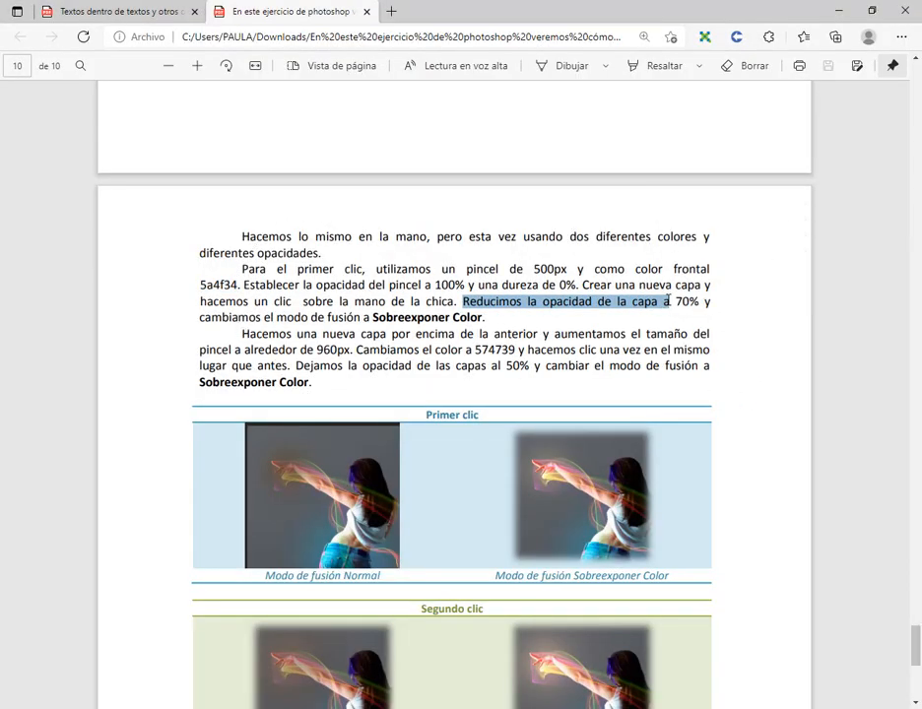
{"action": "left_click", "coordinate": [684, 301]}
{"action": "scroll", "coordinate": [492, 484], "scroll_direction": "down", "scroll_amount": 3}
{"action": "key", "text": "alt+Tab"}
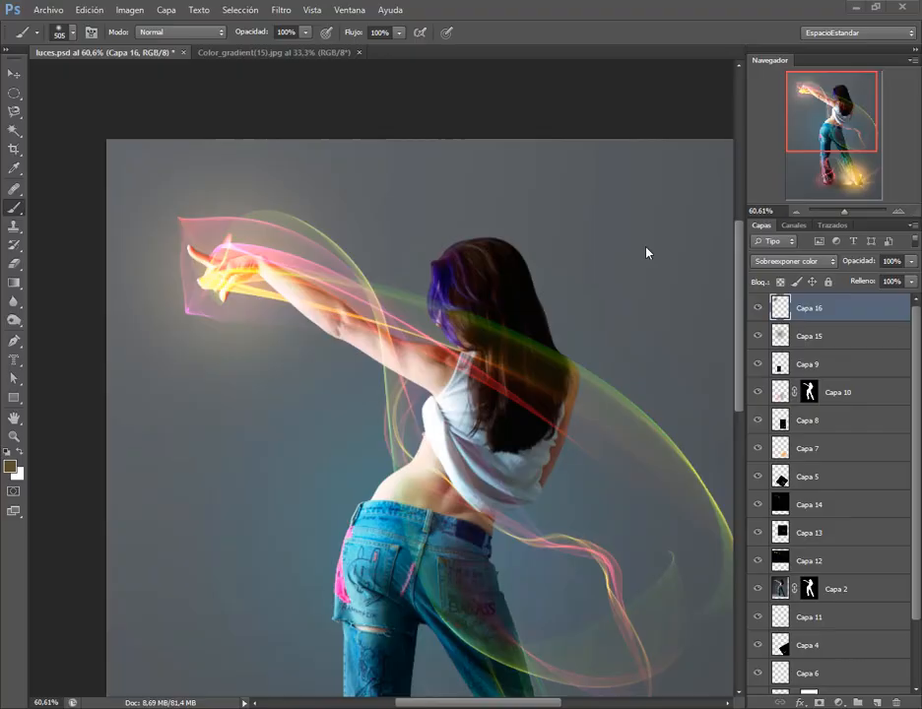
{"action": "left_click_drag", "start_coordinate": [870, 266], "coordinate": [846, 268]}
Copy the second glow's colour code 574739 from the PDF guide.
{"action": "key", "text": "alt+Tab"}
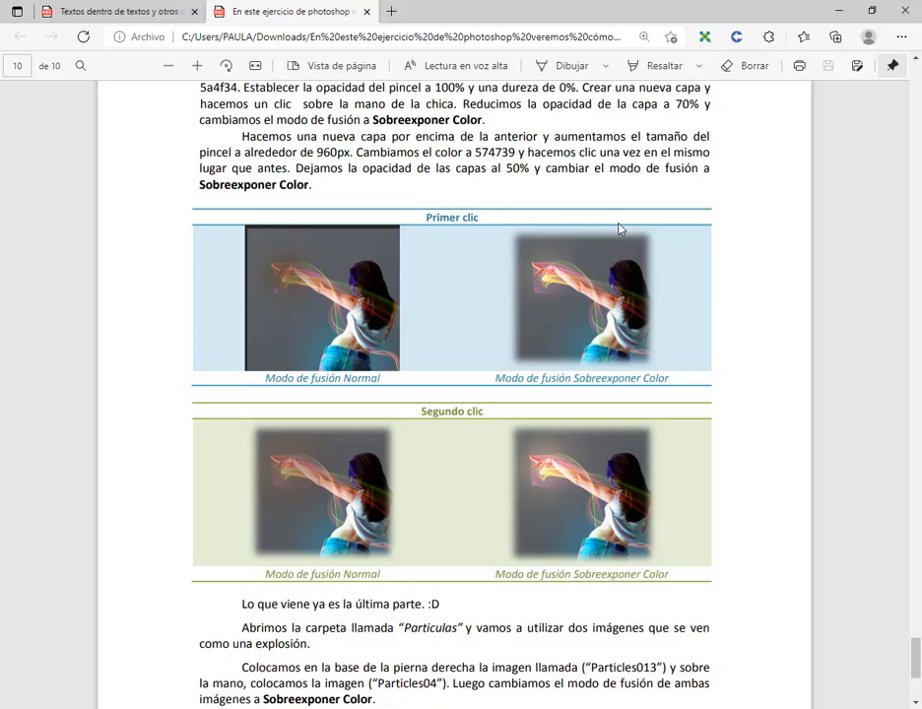
{"action": "scroll", "coordinate": [461, 103], "scroll_direction": "up", "scroll_amount": 2}
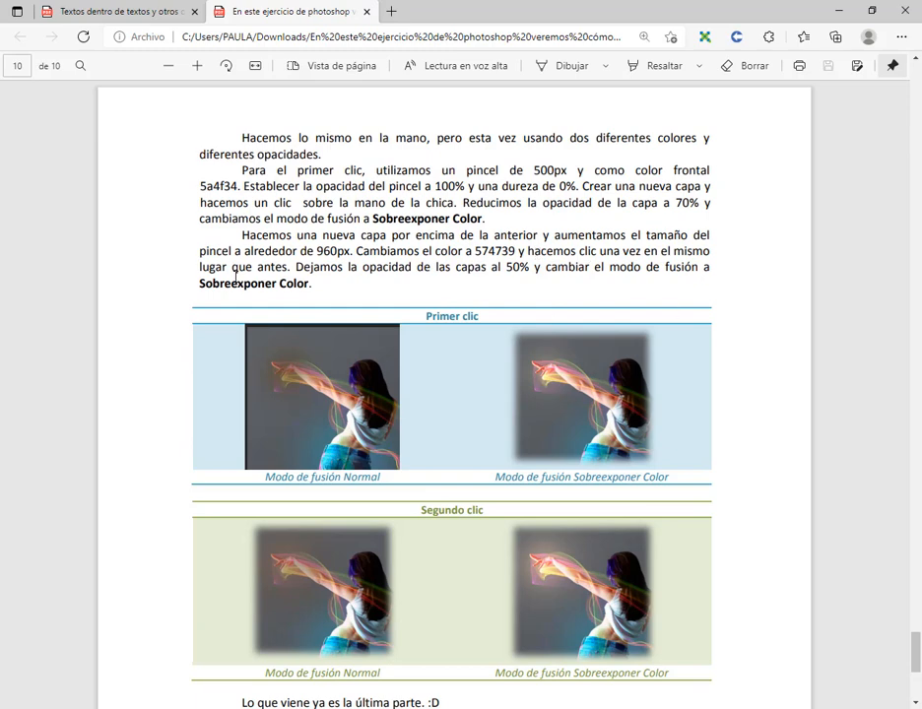
{"action": "double_click", "coordinate": [477, 250]}
{"action": "key", "text": "ctrl+c"}
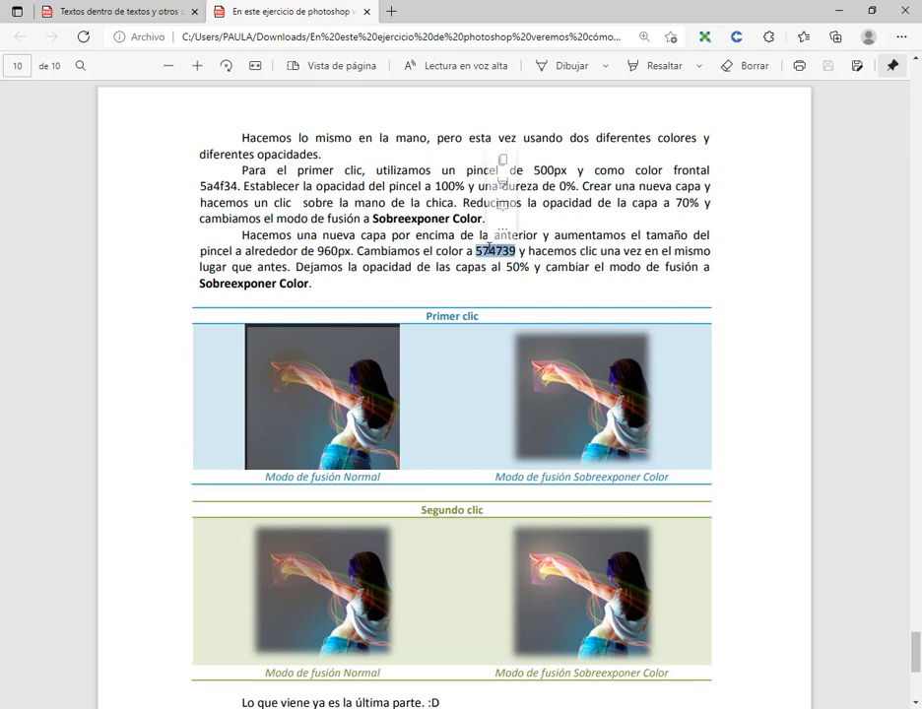
{"action": "right_click", "coordinate": [516, 148]}
{"action": "left_click", "coordinate": [539, 159]}
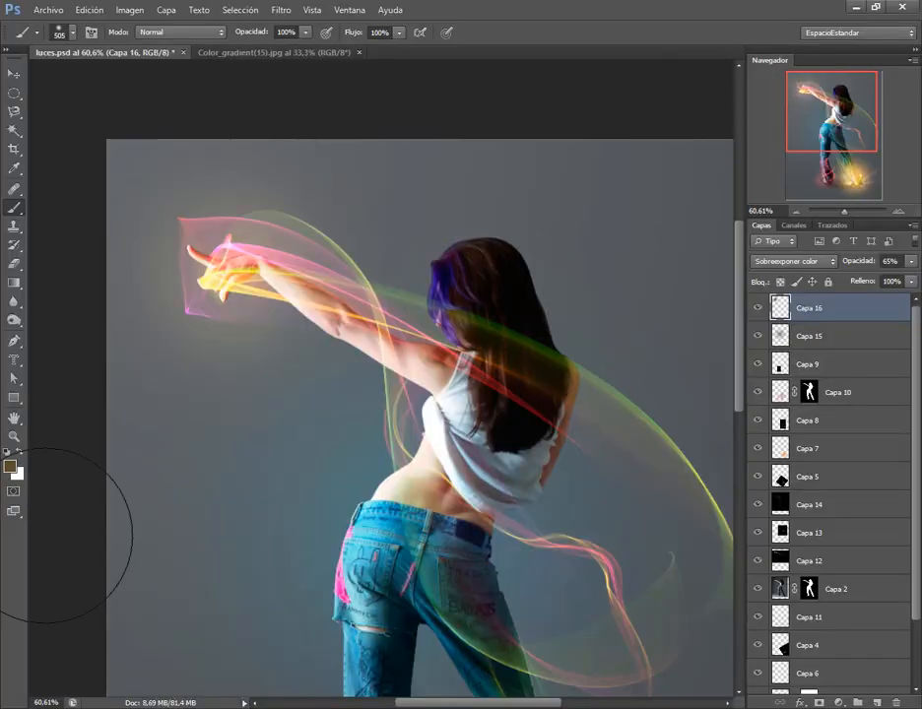
Add a new layer above Capa 16 in Photoshop and set the foreground colour to 574739.
{"action": "left_click", "coordinate": [878, 702]}
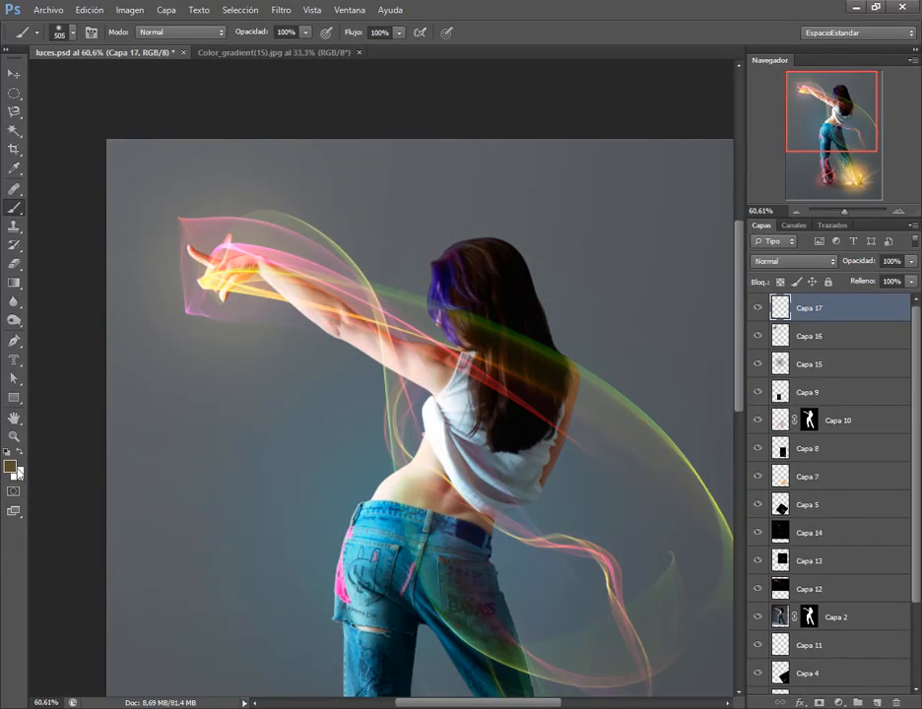
{"action": "left_click", "coordinate": [10, 465]}
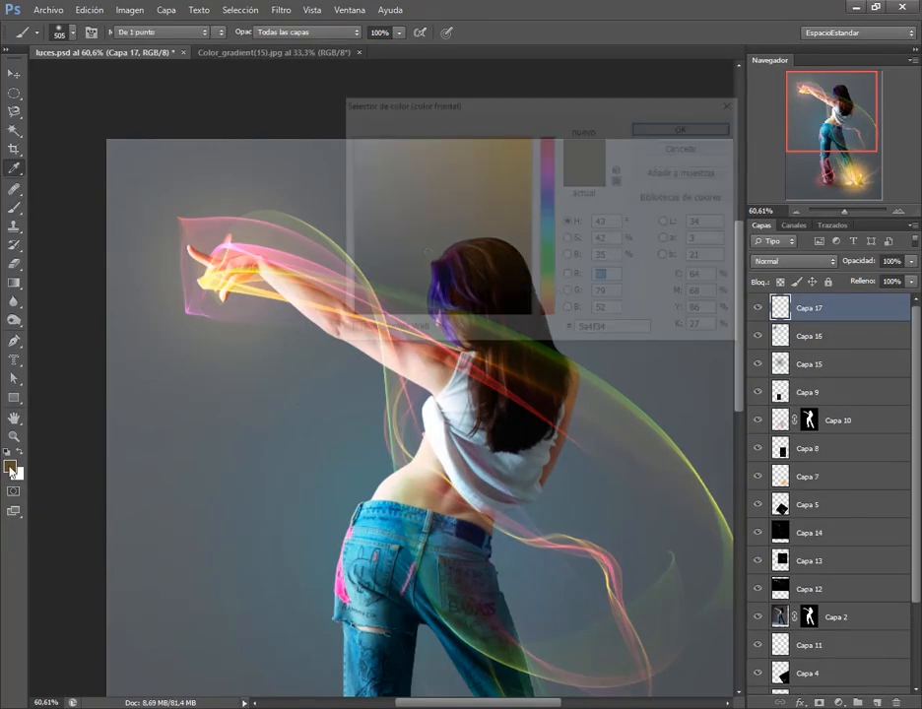
{"action": "double_click", "coordinate": [623, 332]}
{"action": "key", "text": "ctrl+v"}
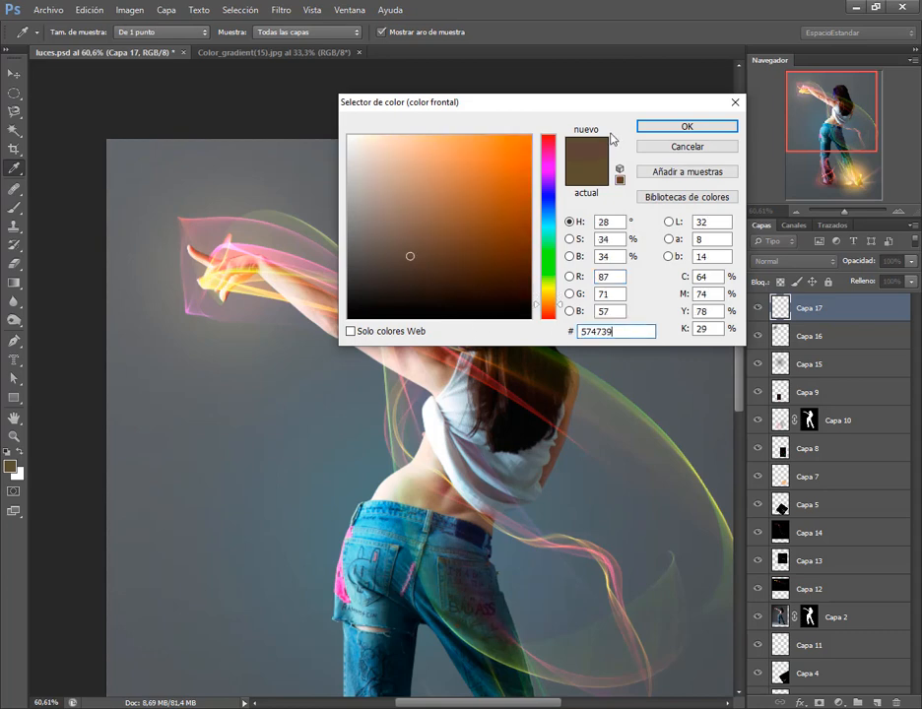
{"action": "left_click", "coordinate": [666, 129]}
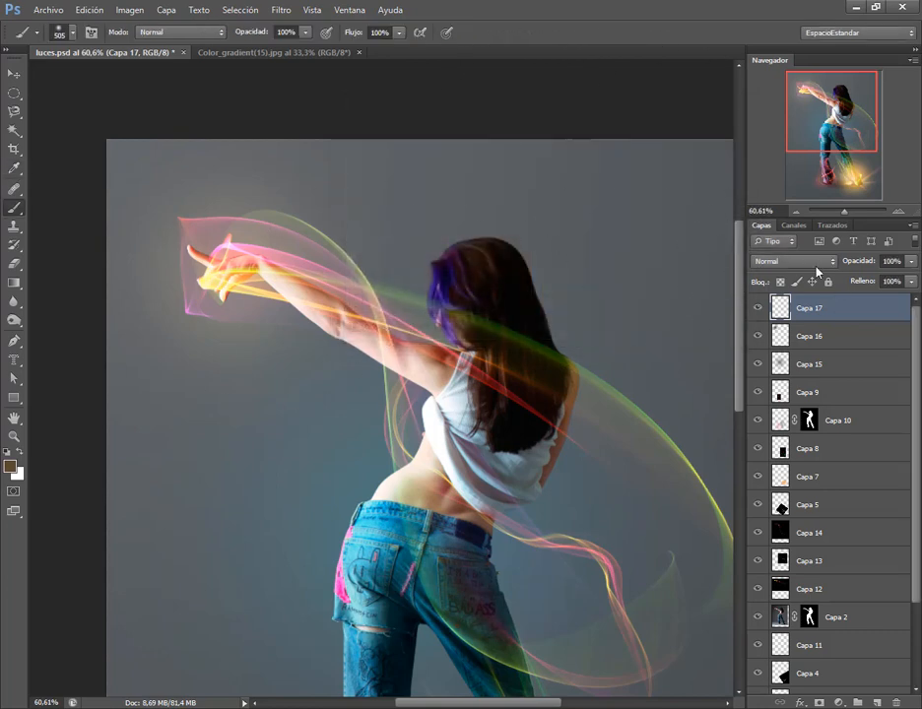
Set Capa 17's blend mode to Sobreexponer color and paint one soft dab over the raised hand with the brush at 100% opacity.
{"action": "left_click", "coordinate": [815, 264]}
{"action": "left_click", "coordinate": [788, 402]}
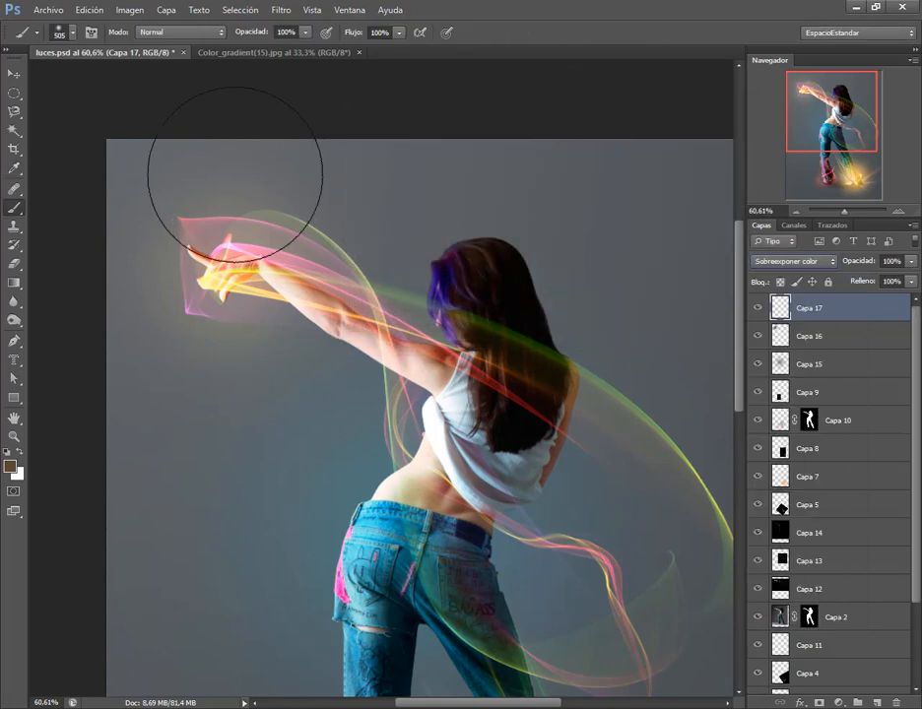
{"action": "left_click_drag", "start_coordinate": [244, 36], "coordinate": [235, 38]}
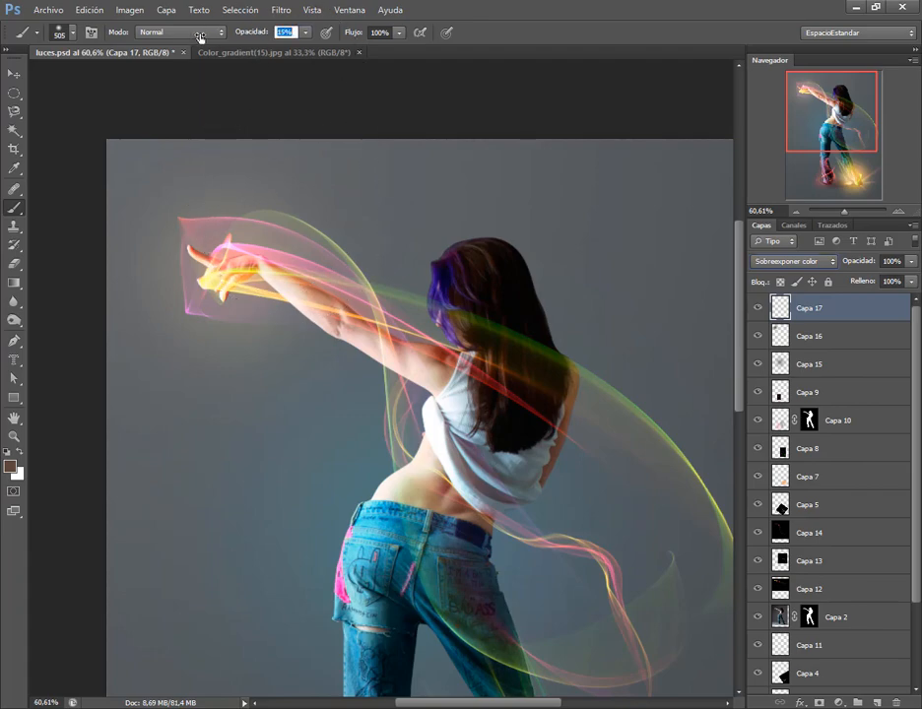
{"action": "key", "text": "alt+Tab"}
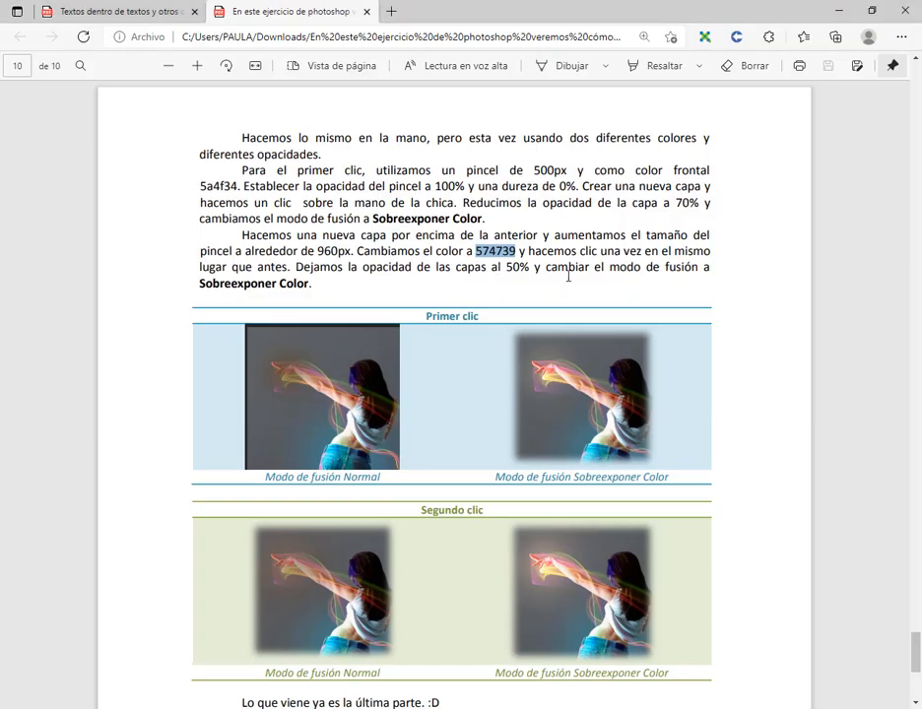
{"action": "key", "text": "alt+Tab"}
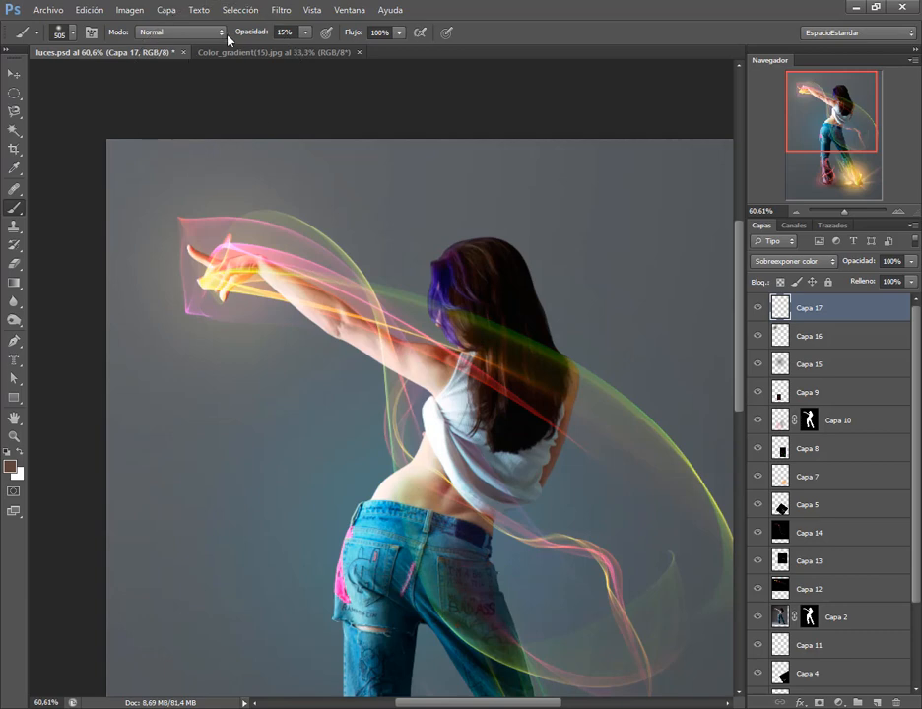
{"action": "key", "text": "0"}
{"action": "left_click", "coordinate": [184, 199]}
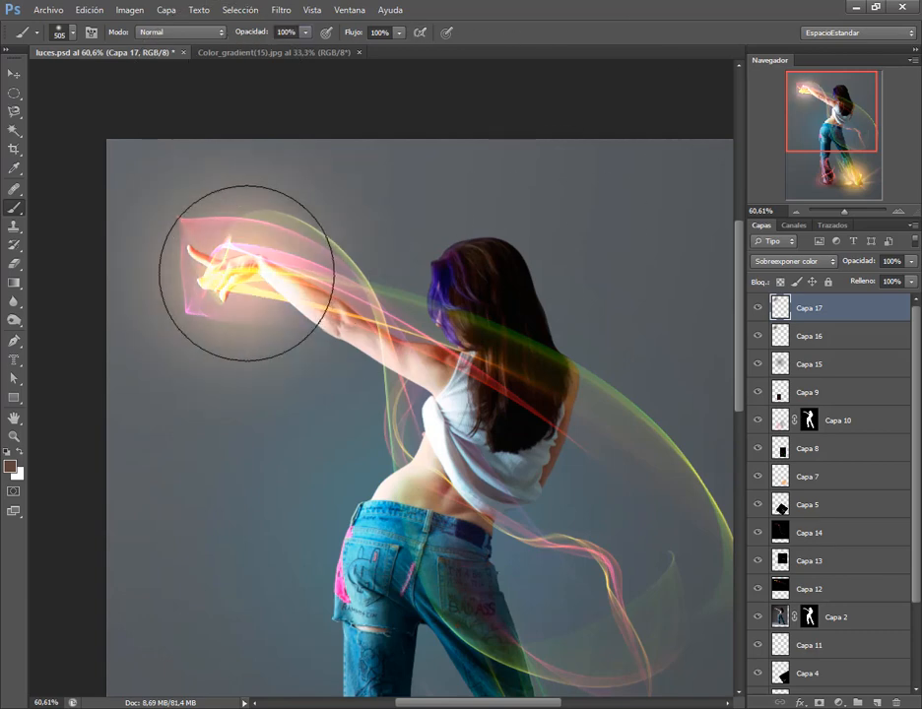
Reduce Capa 17's opacity to 58% and compare the whole image with the layer hidden and shown.
{"action": "left_click_drag", "start_coordinate": [870, 264], "coordinate": [829, 264]}
{"action": "key", "text": "ctrl+0"}
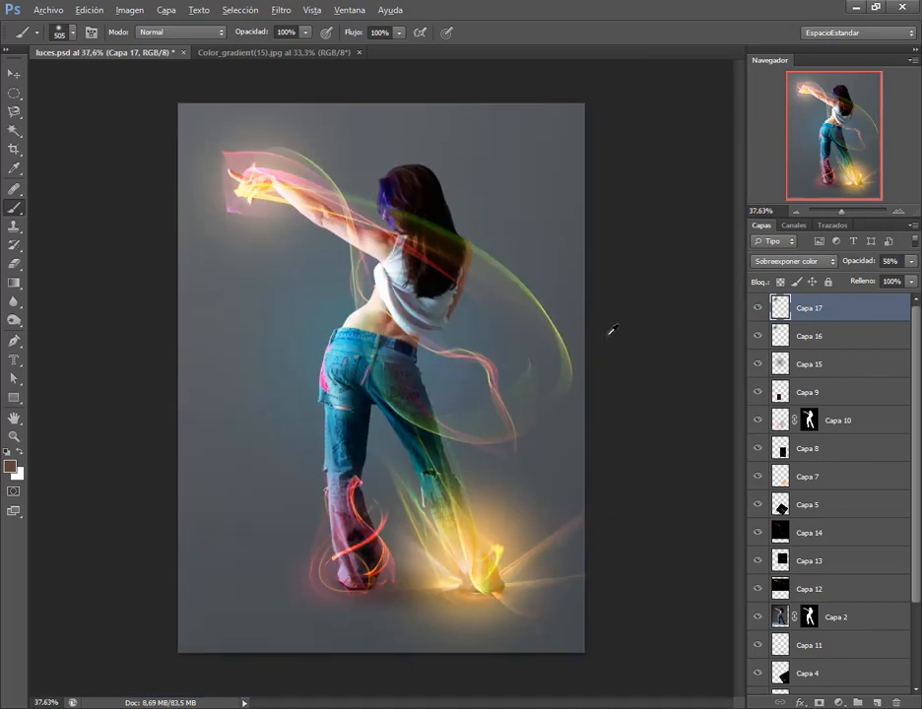
{"action": "key", "text": "v"}
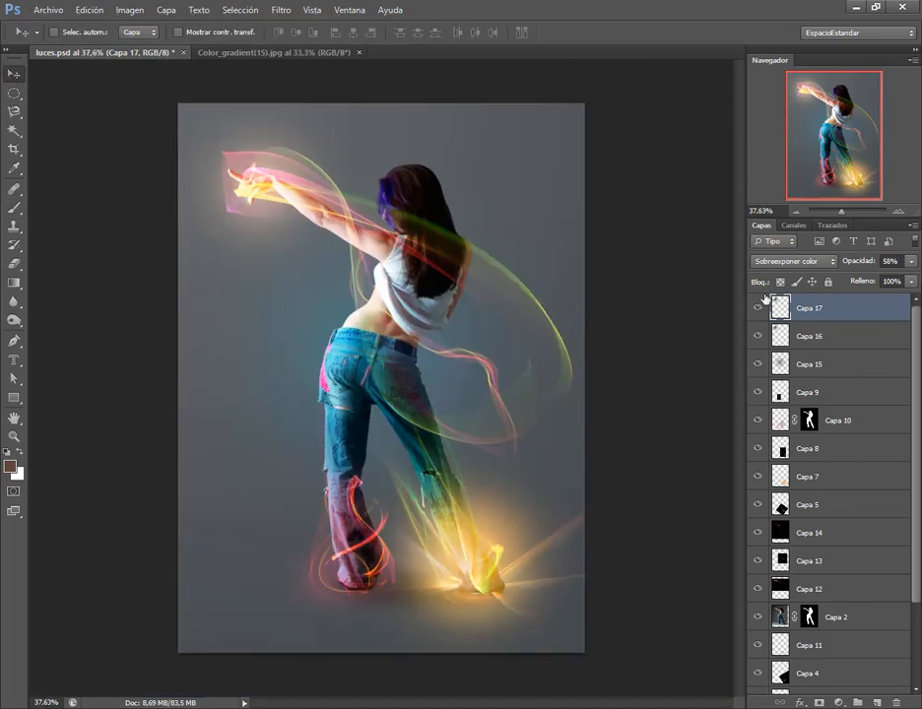
{"action": "left_click", "coordinate": [757, 311]}
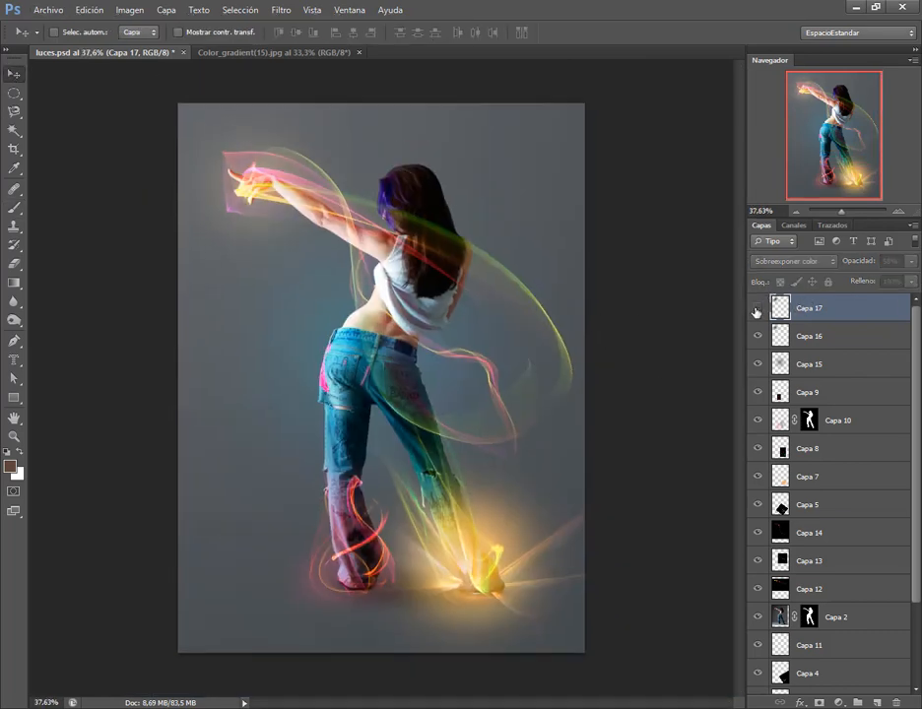
{"action": "left_click", "coordinate": [756, 310]}
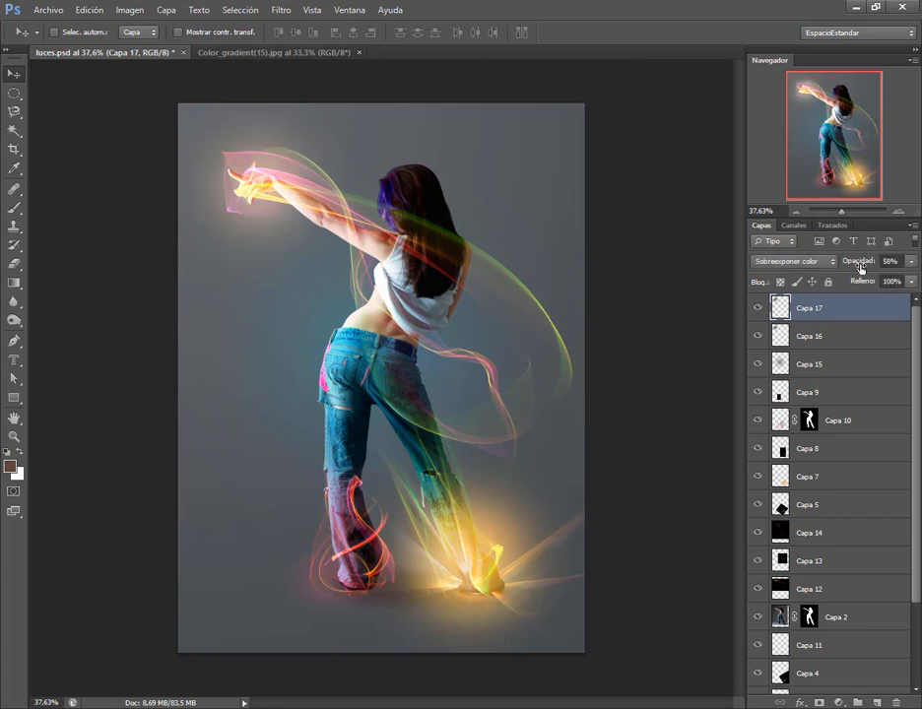
{"action": "mouse_move", "coordinate": [859, 266]}
{"action": "left_mouse_down"}
{"action": "mouse_move", "coordinate": [833, 268]}
{"action": "mouse_move", "coordinate": [855, 258]}
{"action": "left_mouse_up"}
Read the PDF guide's final section on the particle images and locate those files in the Material extra para Photoshop folder.
{"action": "key", "text": "alt+Tab"}
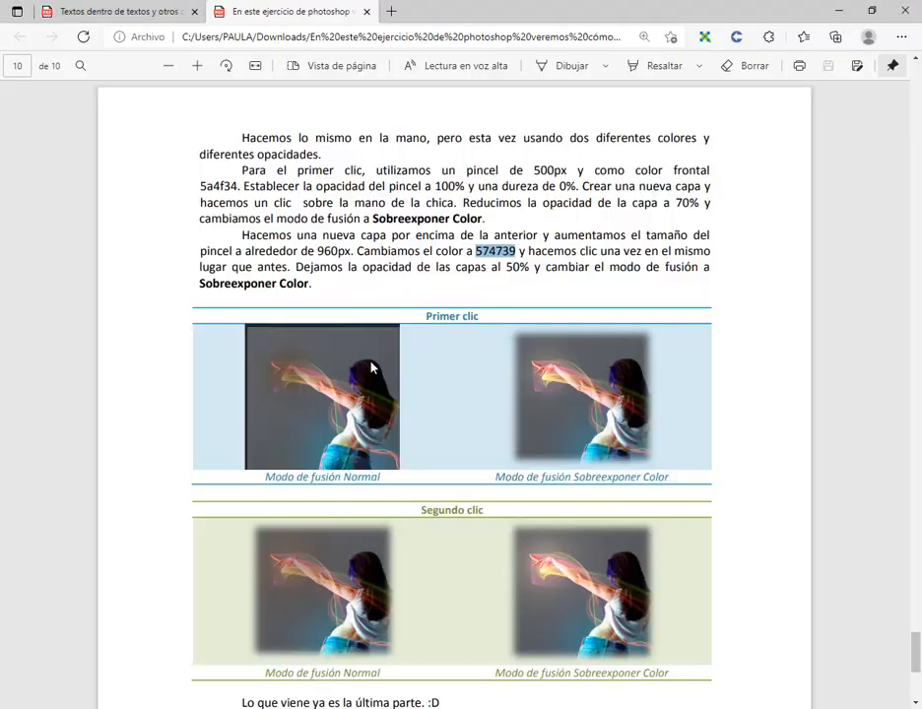
{"action": "scroll", "coordinate": [603, 326], "scroll_direction": "down", "scroll_amount": 4}
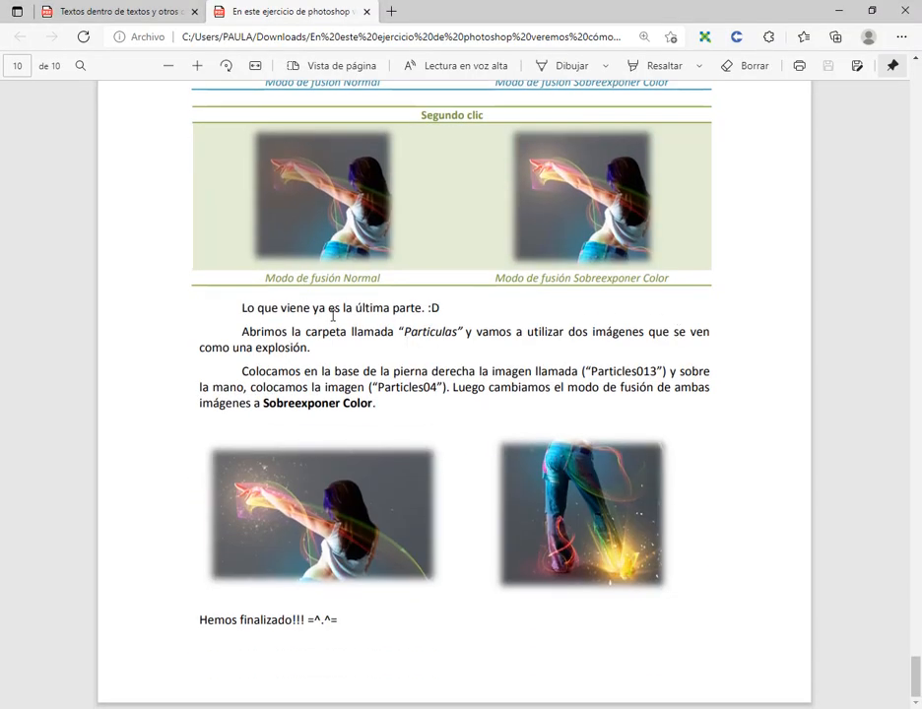
{"action": "key", "text": "alt+Tab"}
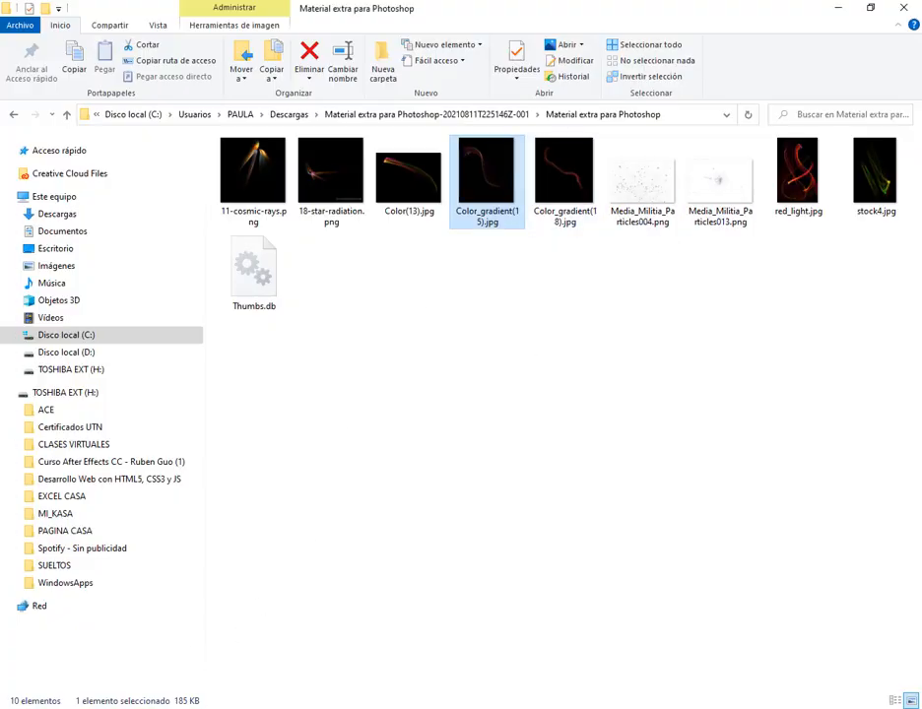
{"action": "key", "text": "alt+Tab"}
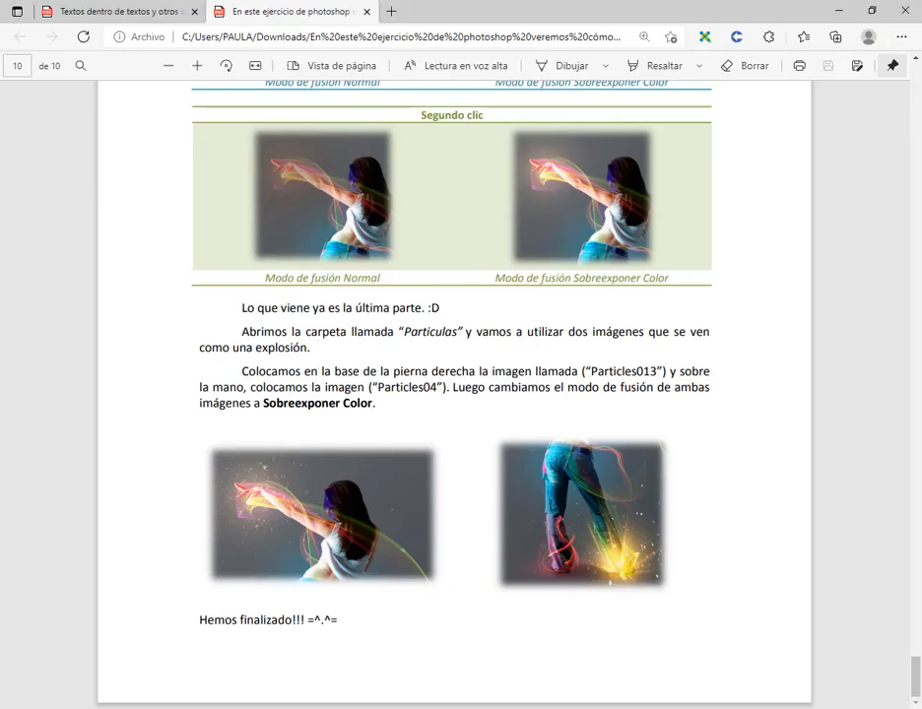
{"action": "key", "text": "alt+Tab"}
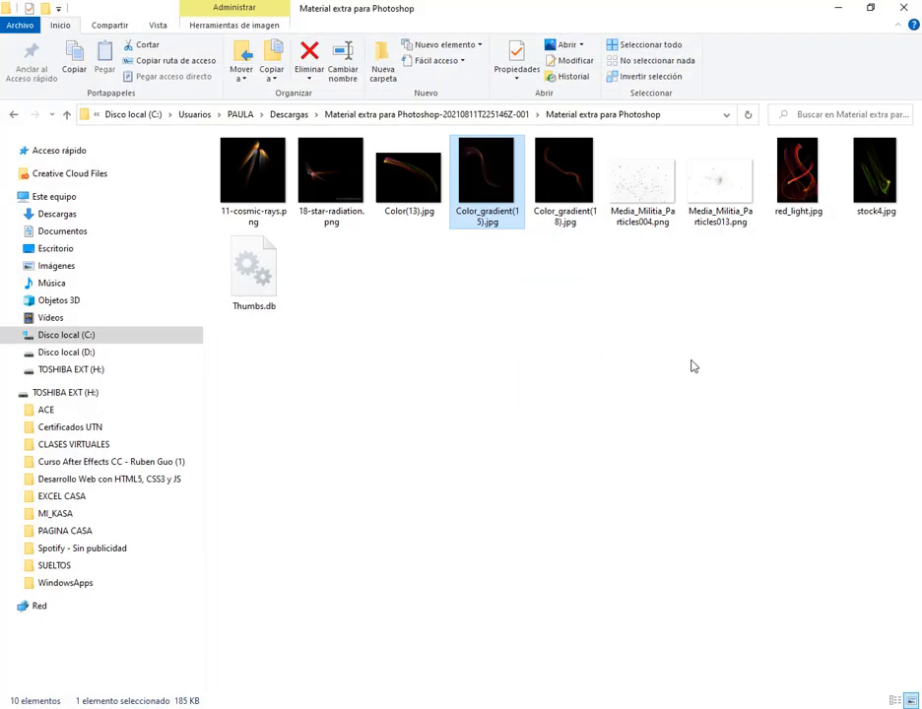
{"action": "left_click", "coordinate": [638, 218]}
{"action": "key", "text": "alt+Tab"}
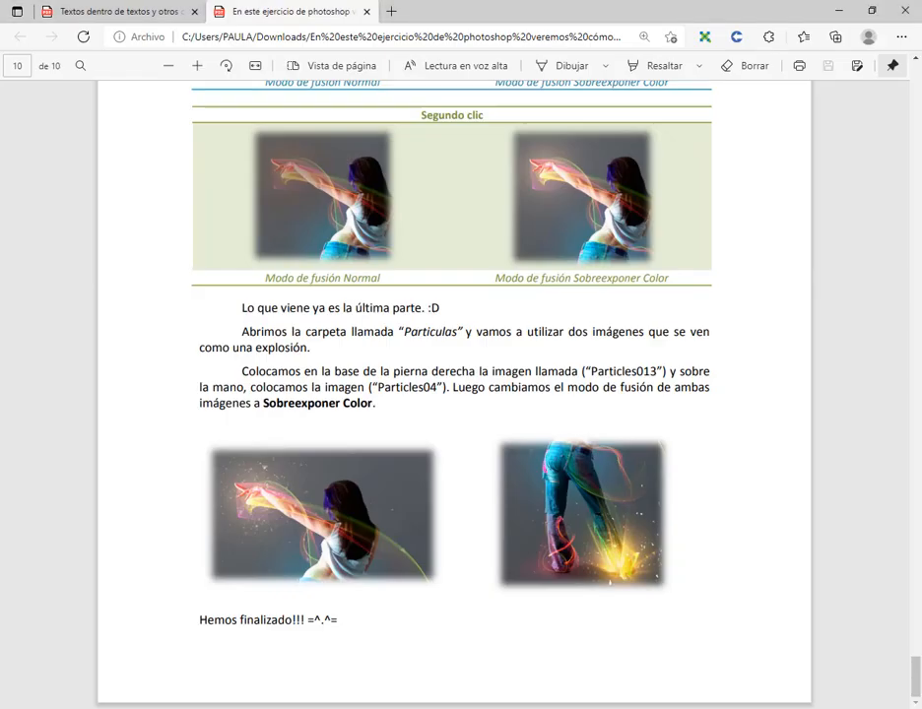
Open Media_Militia_Particles004.png in Photoshop and close Color_gradient(15).jpg.
{"action": "key", "text": "alt+Tab"}
{"action": "left_click_drag", "start_coordinate": [623, 237], "coordinate": [493, 240]}
{"action": "left_click", "coordinate": [512, 346]}
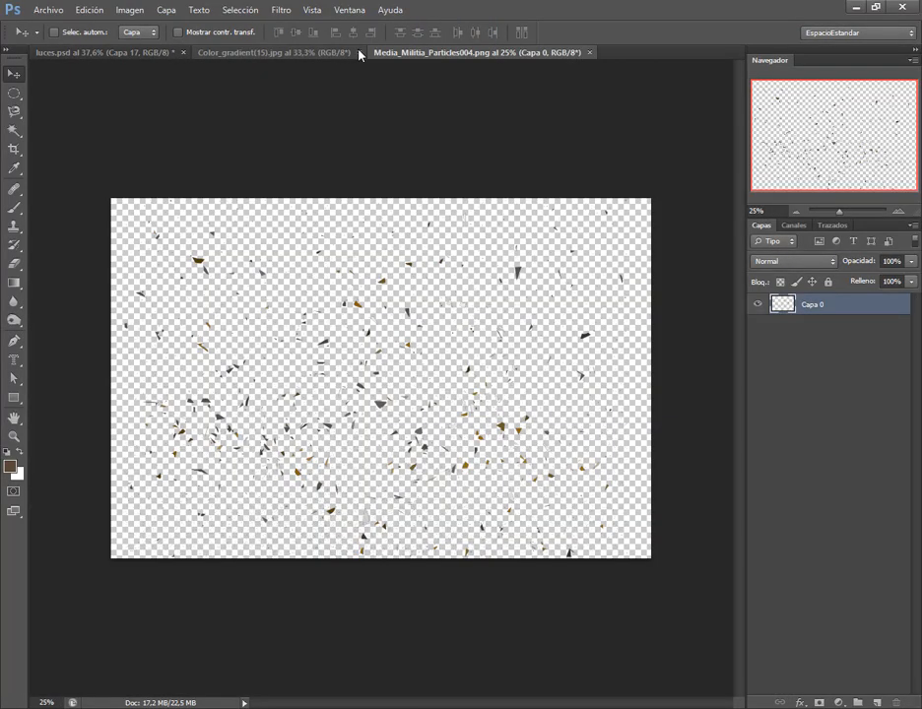
{"action": "left_click", "coordinate": [358, 52]}
Copy the Particles004 layer into luces.psd and scale it to about 45% around the dancer's raised arm.
{"action": "left_click_drag", "start_coordinate": [377, 299], "coordinate": [473, 333]}
{"action": "left_click", "coordinate": [475, 334]}
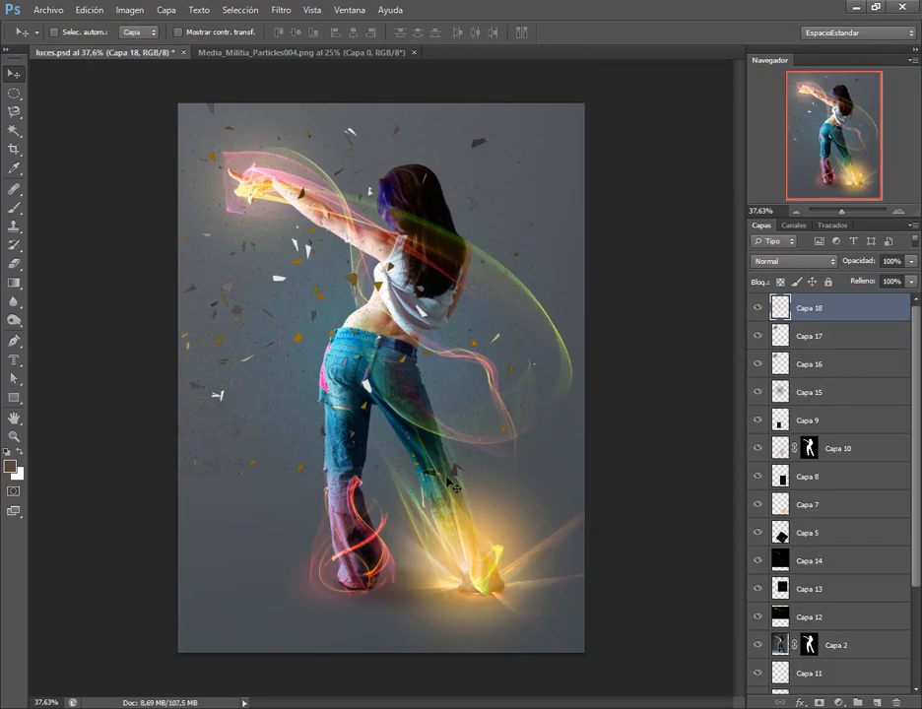
{"action": "key", "text": "ctrl+t"}
{"action": "left_click_drag", "start_coordinate": [542, 476], "coordinate": [475, 330]}
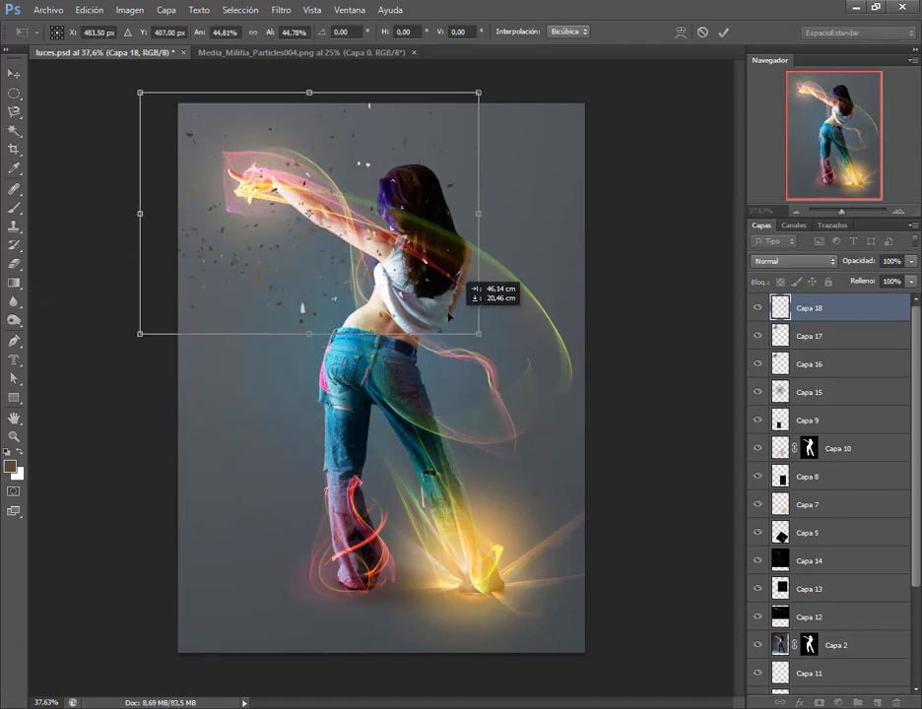
{"action": "key", "text": "Return"}
Open Media_Militia_Particles013.png from the Material extra para Photoshop folder in Photoshop.
{"action": "key", "text": "alt+Tab"}
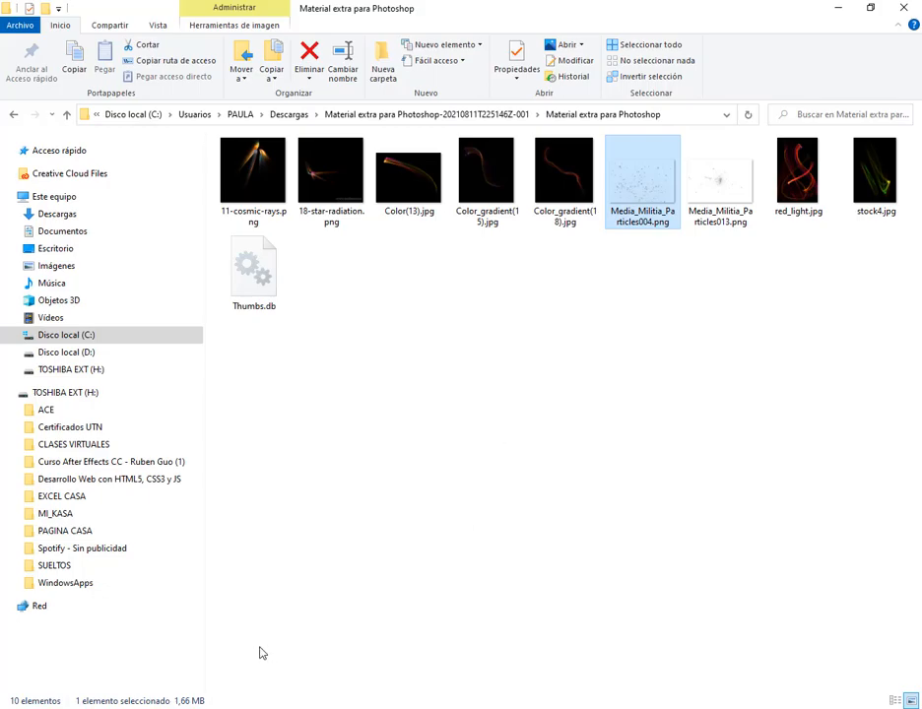
{"action": "key", "text": "alt+Tab"}
{"action": "key", "text": "alt+Tab"}
{"action": "left_click_drag", "start_coordinate": [715, 182], "coordinate": [480, 68]}
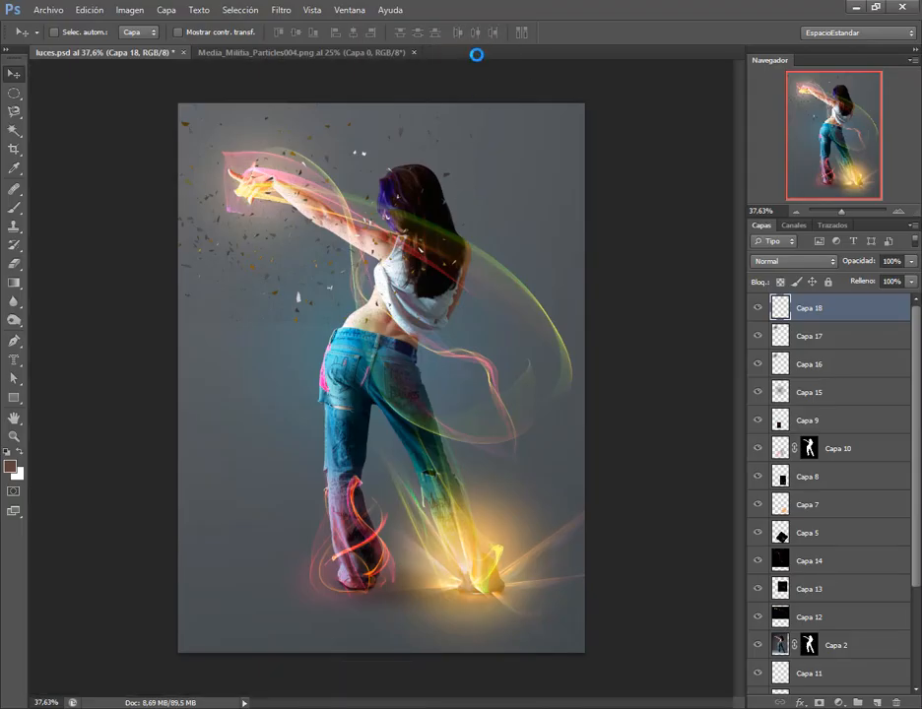
{"action": "left_click", "coordinate": [522, 344]}
Copy the Particles013 burst onto the glowing foot in luces.psd and close both particle images.
{"action": "left_click_drag", "start_coordinate": [440, 319], "coordinate": [485, 585]}
{"action": "left_click", "coordinate": [645, 51]}
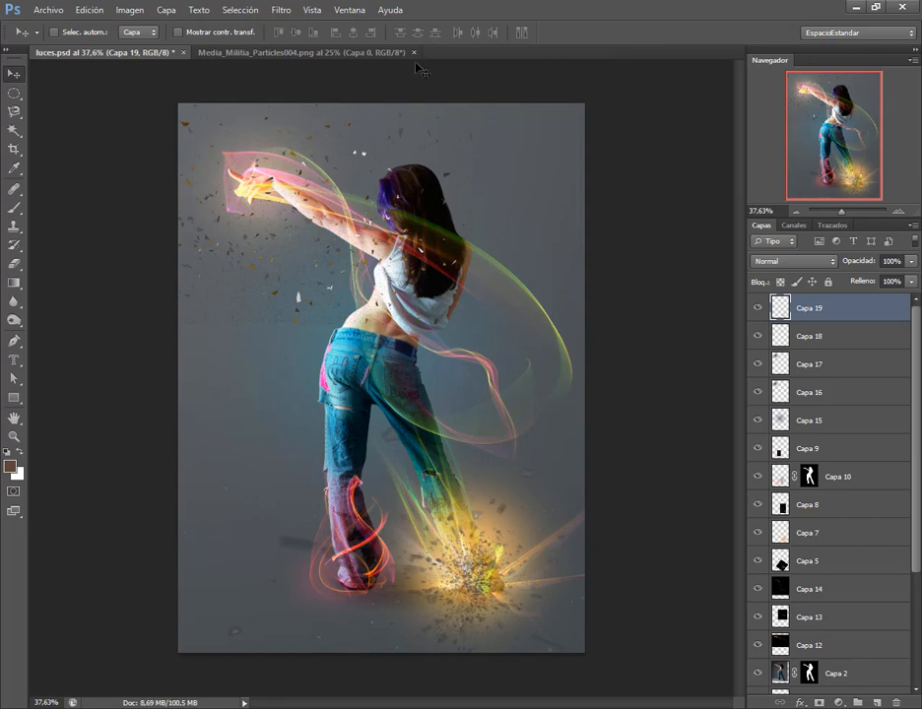
{"action": "left_click", "coordinate": [412, 51]}
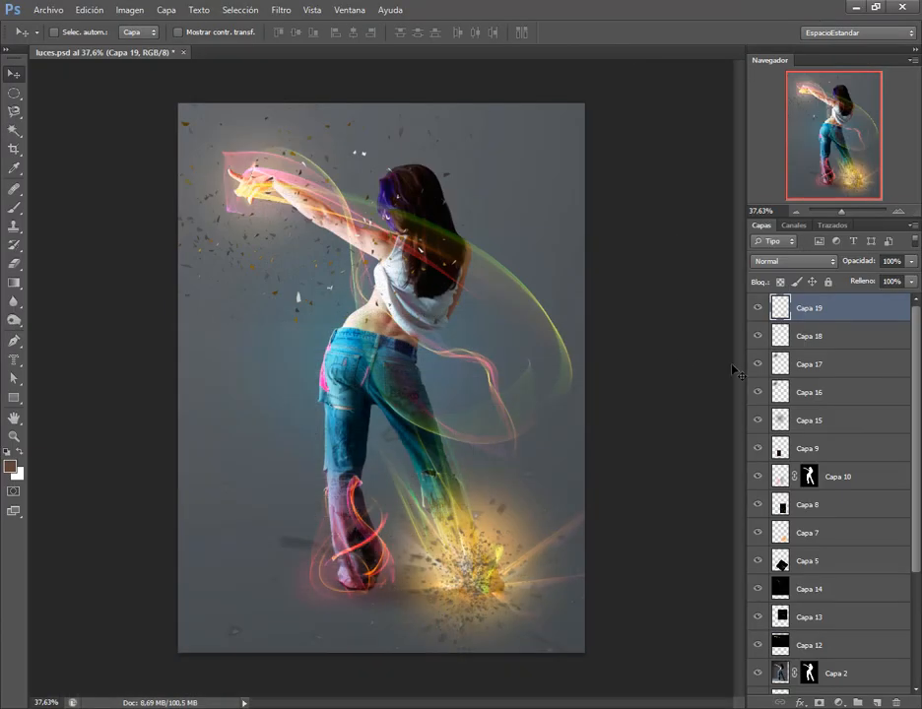
Set the blend mode of Capa 19 and Capa 18 to Sobreexponer color, adjusting the burst's position over the glowing foot.
{"action": "left_click", "coordinate": [793, 261]}
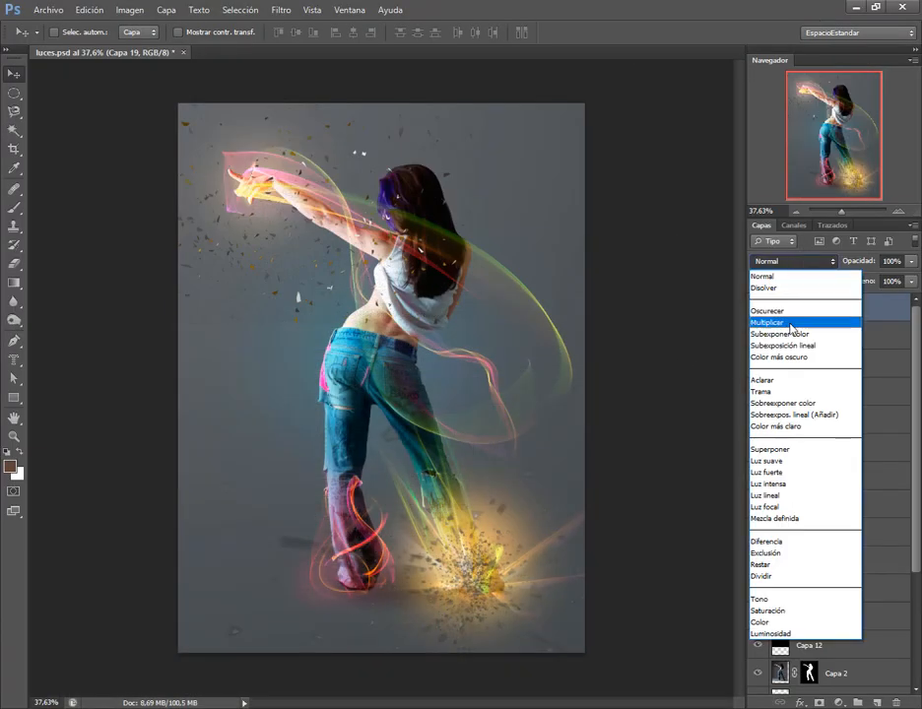
{"action": "left_click", "coordinate": [803, 404]}
{"action": "left_click_drag", "start_coordinate": [458, 537], "coordinate": [506, 569]}
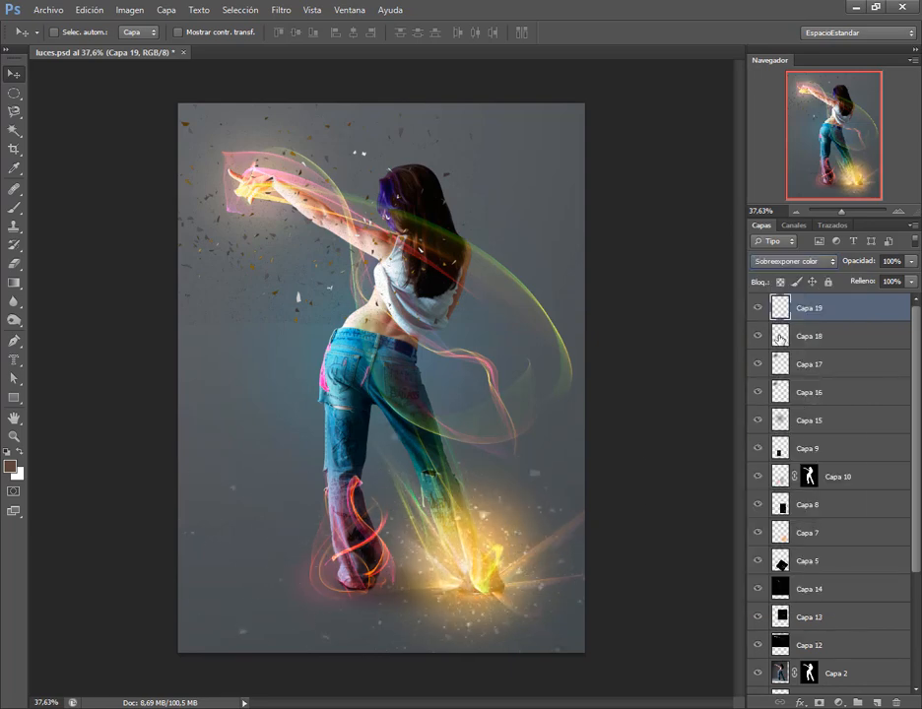
{"action": "left_click", "coordinate": [783, 336]}
{"action": "left_click", "coordinate": [787, 261]}
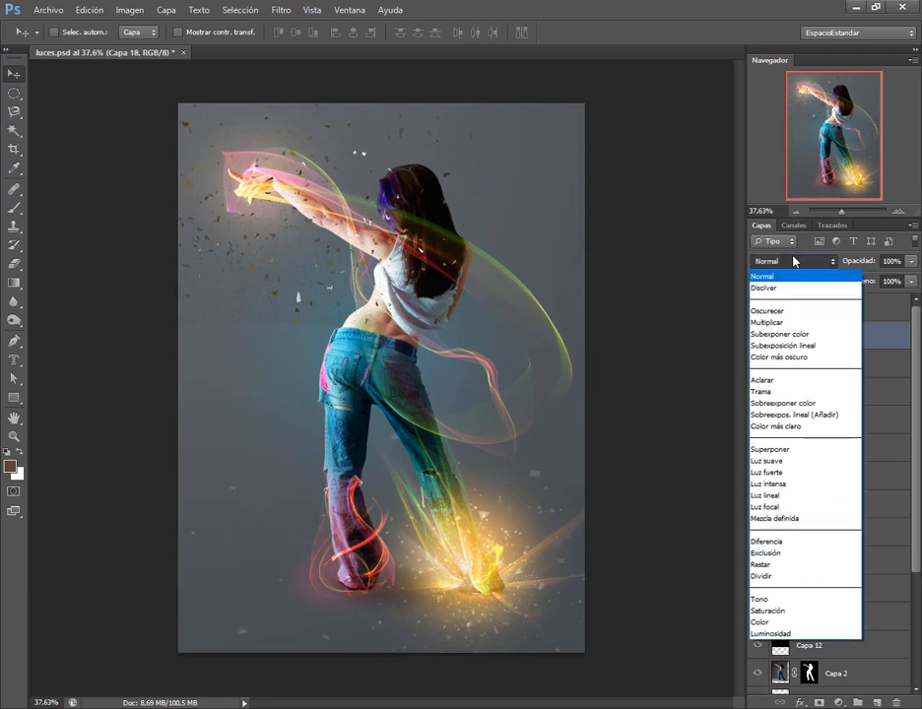
{"action": "left_click", "coordinate": [793, 404]}
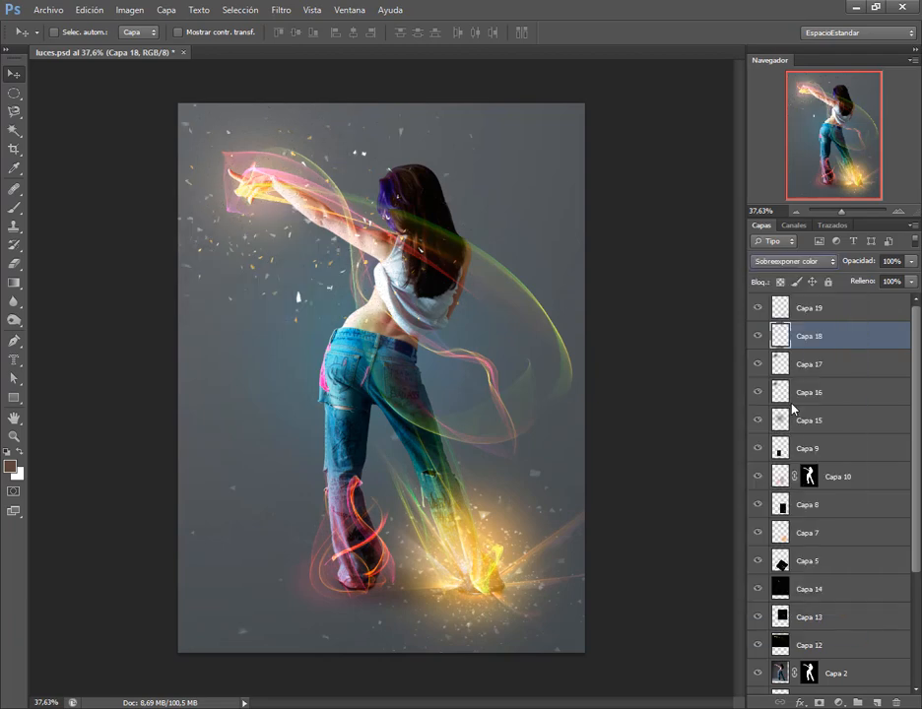
Scale the Capa 18 particles to about 66% and position them around the raised hand.
{"action": "left_click_drag", "start_coordinate": [261, 170], "coordinate": [349, 224]}
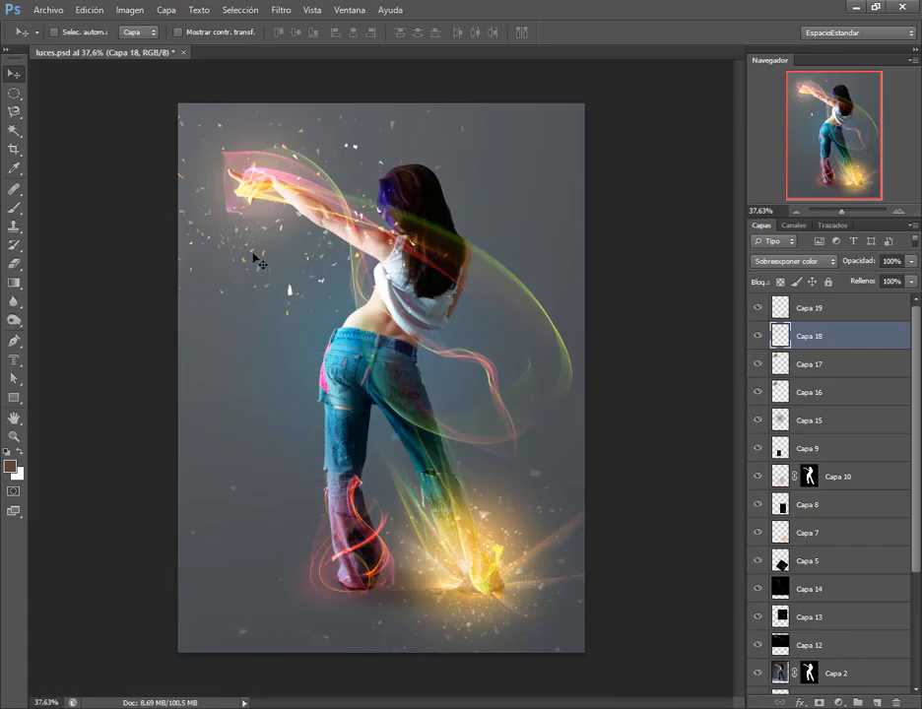
{"action": "left_click_drag", "start_coordinate": [255, 257], "coordinate": [309, 216]}
{"action": "key", "text": "ctrl+t"}
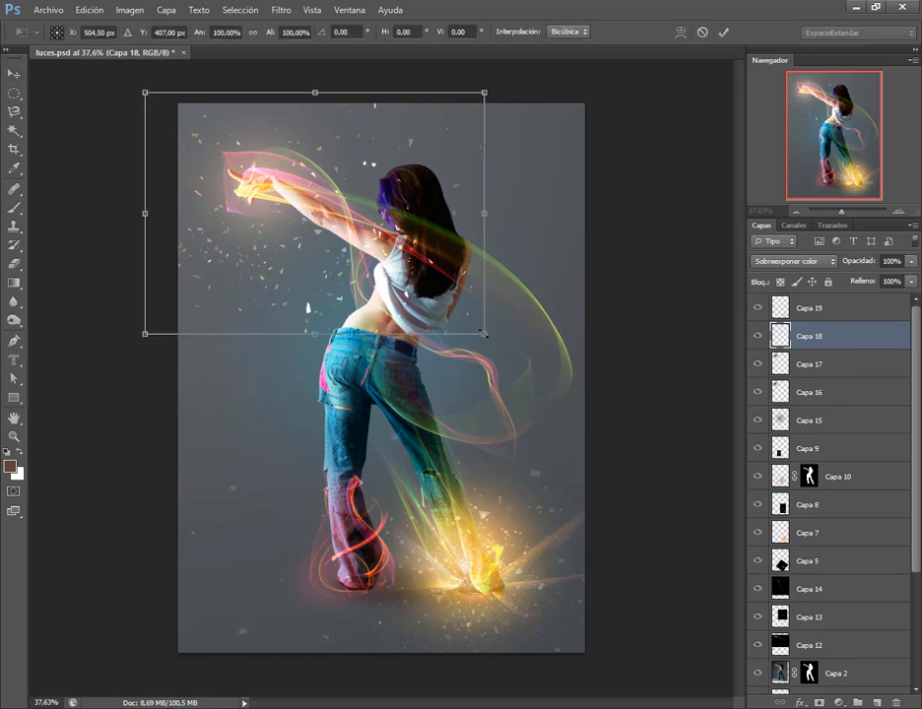
{"action": "left_click_drag", "start_coordinate": [481, 332], "coordinate": [371, 253]}
{"action": "left_click_drag", "start_coordinate": [294, 237], "coordinate": [323, 258]}
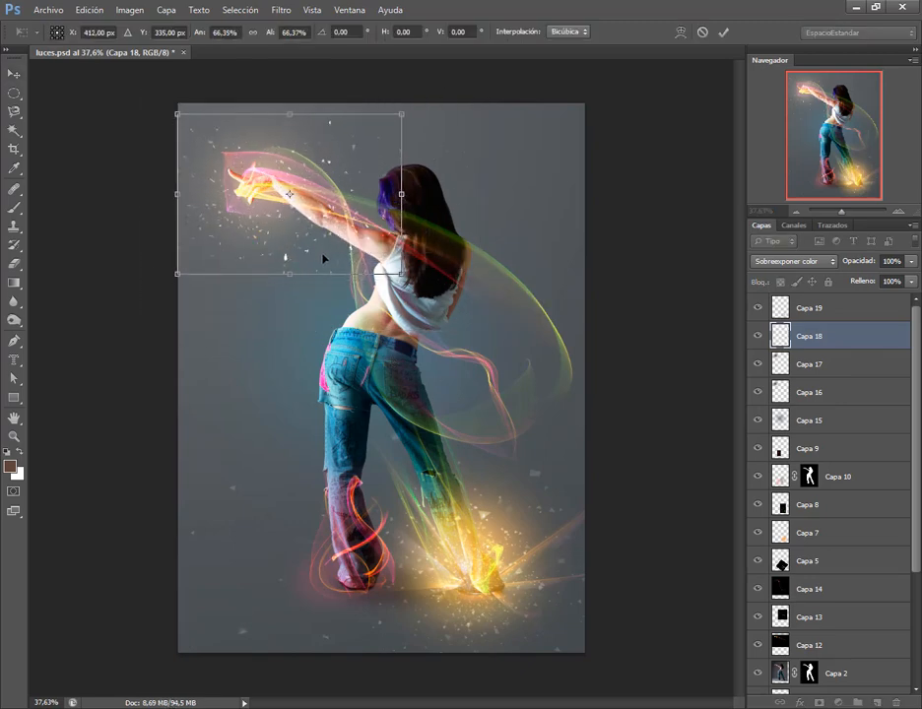
{"action": "key", "text": "Return"}
Scale the Capa 19 foot particles down to about 63% with Free Transform and reposition them over the lower legs.
{"action": "left_click", "coordinate": [794, 310]}
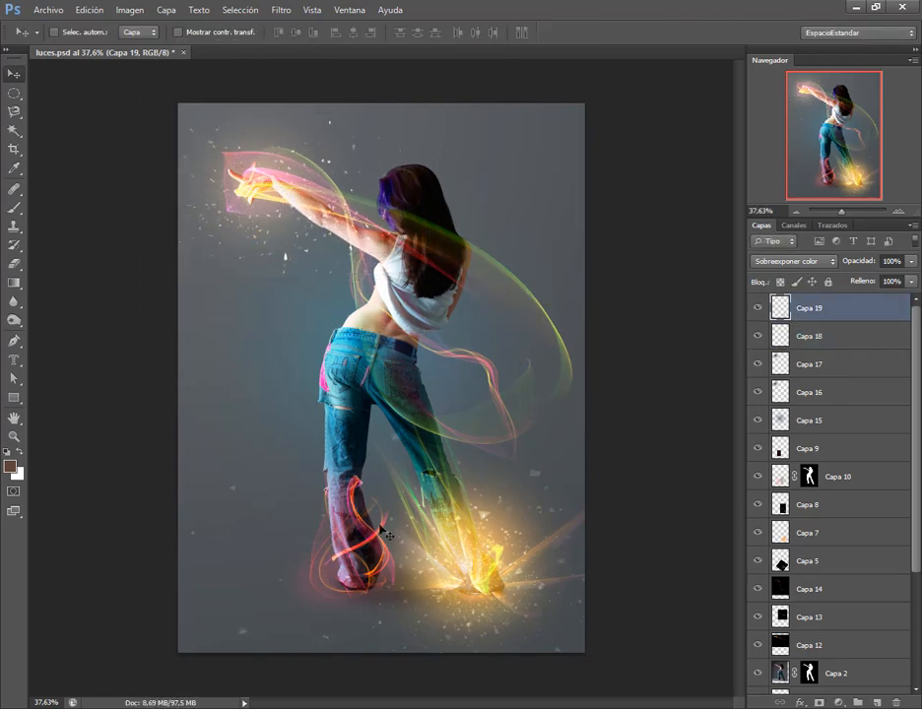
{"action": "key", "text": "ctrl+t"}
{"action": "left_click_drag", "start_coordinate": [84, 425], "coordinate": [260, 536]}
{"action": "left_click_drag", "start_coordinate": [411, 603], "coordinate": [333, 485]}
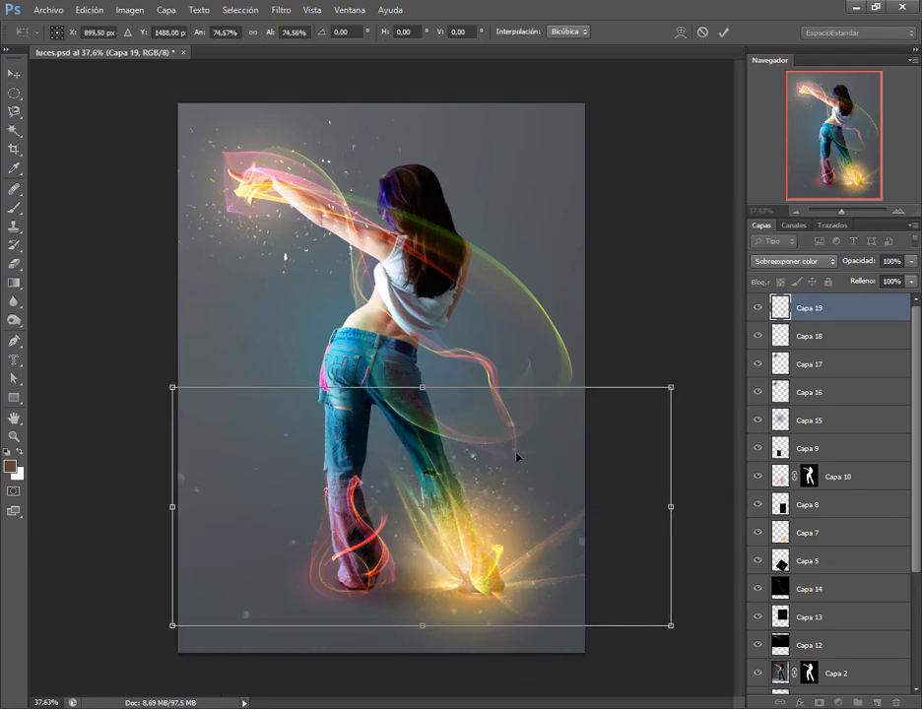
{"action": "left_click_drag", "start_coordinate": [163, 387], "coordinate": [251, 425]}
Check the PDF's reference image and rotate the Capa 19 particles in Photoshop by roughly a quarter turn.
{"action": "key", "text": "alt+Tab"}
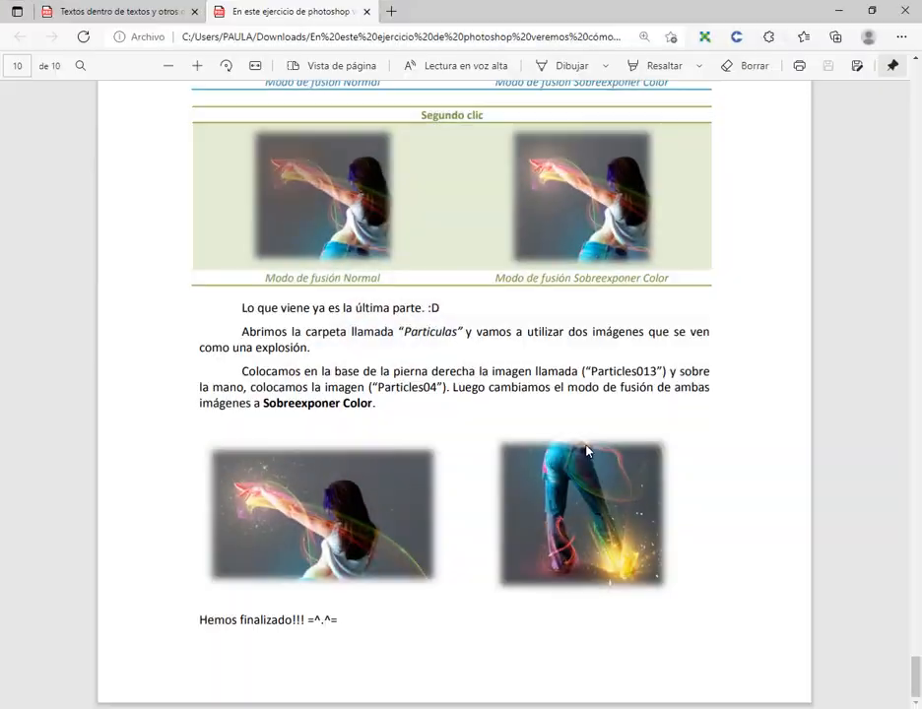
{"action": "key", "text": "alt+Tab"}
{"action": "left_click_drag", "start_coordinate": [593, 318], "coordinate": [502, 535]}
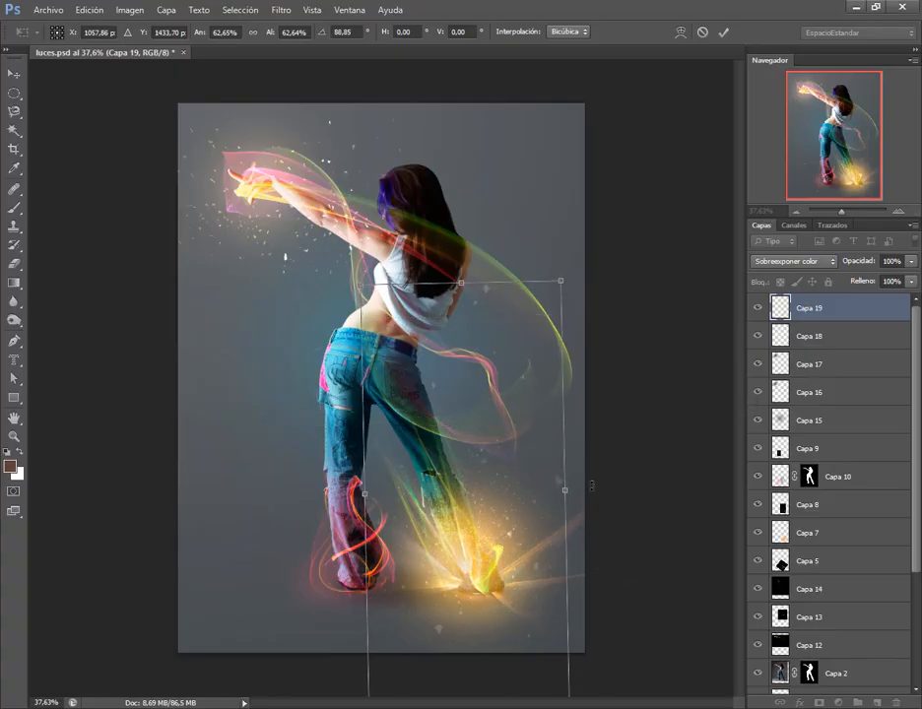
{"action": "left_click_drag", "start_coordinate": [622, 457], "coordinate": [637, 505]}
{"action": "key", "text": "Return"}
Shift the Capa 19 particles onto the glowing foot and move the Capa 18 particles up around the raised hand.
{"action": "left_click_drag", "start_coordinate": [509, 531], "coordinate": [484, 552]}
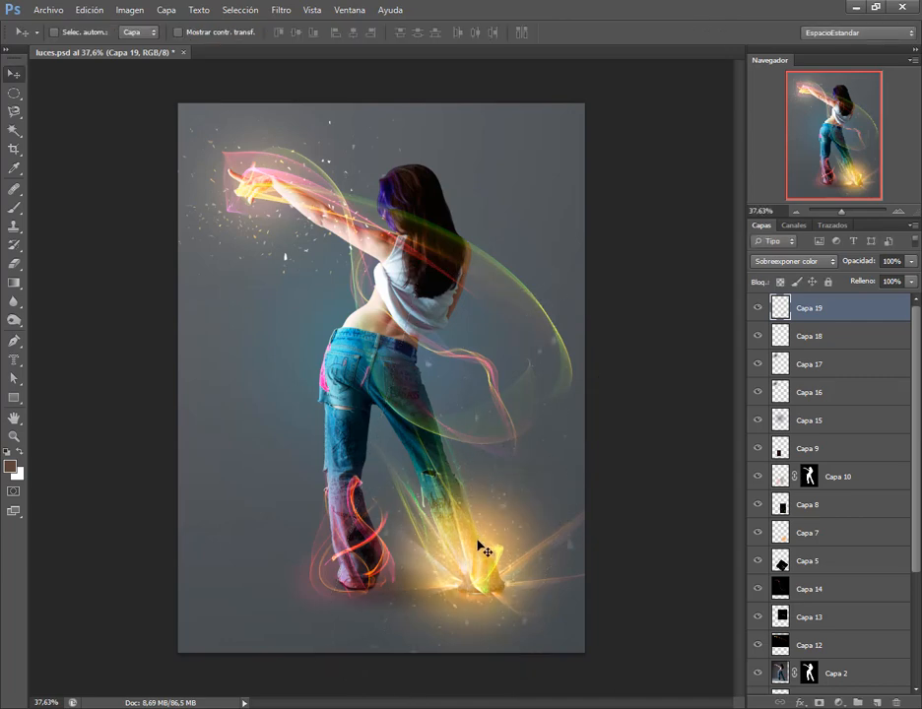
{"action": "left_click", "coordinate": [821, 339]}
{"action": "mouse_move", "coordinate": [278, 205]}
{"action": "left_mouse_down"}
{"action": "mouse_move", "coordinate": [321, 199]}
{"action": "mouse_move", "coordinate": [287, 184]}
{"action": "left_mouse_up"}
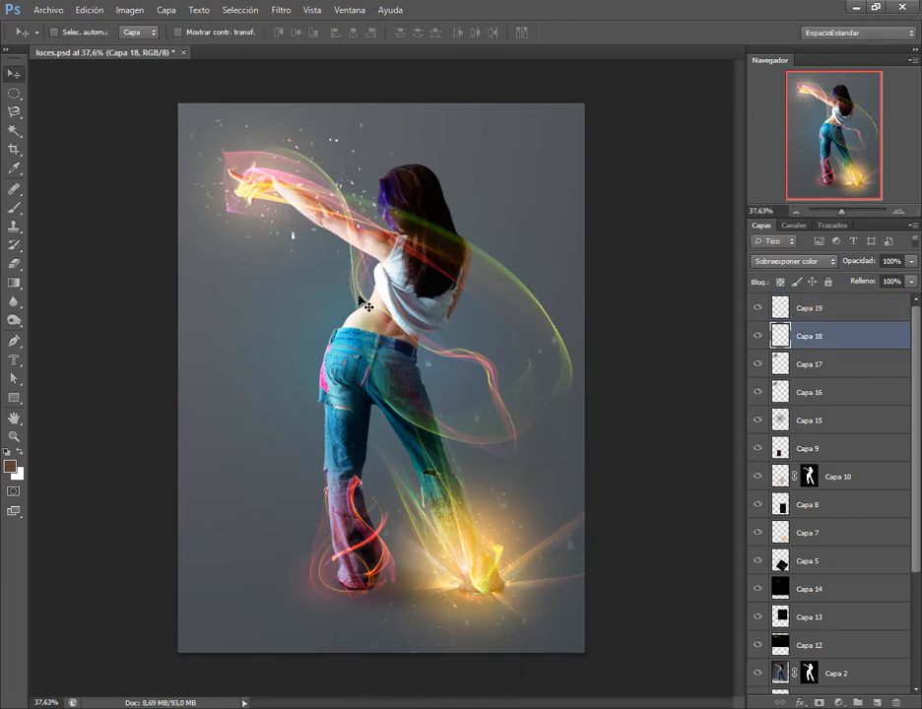
Nudge the Capa 18 particles slightly lower around the raised hand and toggle the layer's visibility to compare the effect.
{"action": "left_click_drag", "start_coordinate": [319, 225], "coordinate": [315, 235]}
{"action": "scroll", "coordinate": [524, 386], "scroll_direction": "down", "scroll_amount": 1}
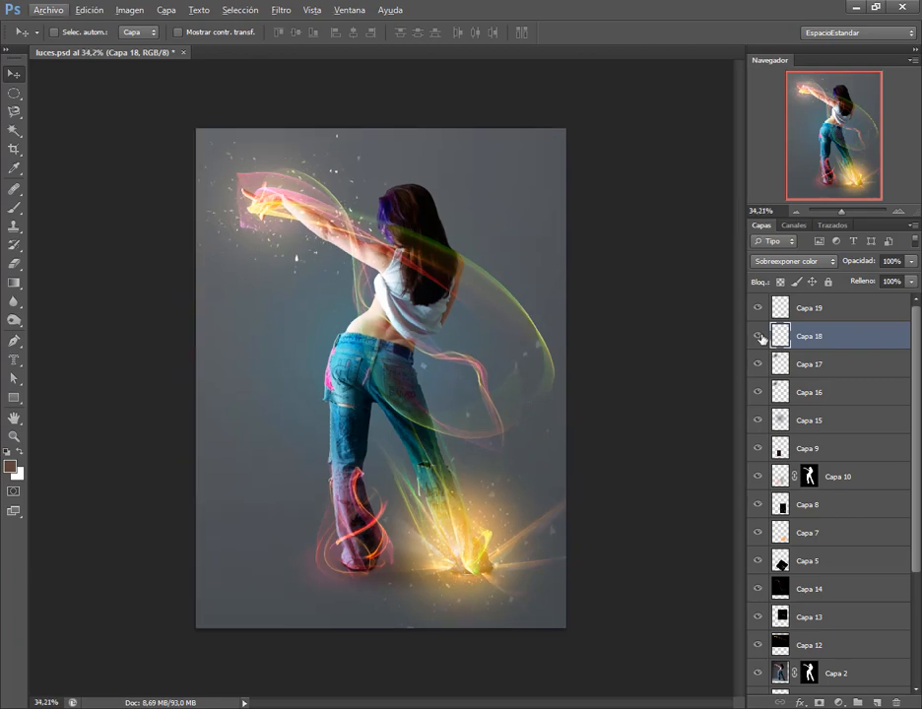
{"action": "mouse_move", "coordinate": [760, 338]}
{"action": "left_mouse_down"}
{"action": "mouse_move", "coordinate": [765, 305]}
{"action": "mouse_move", "coordinate": [762, 333]}
{"action": "left_mouse_up"}
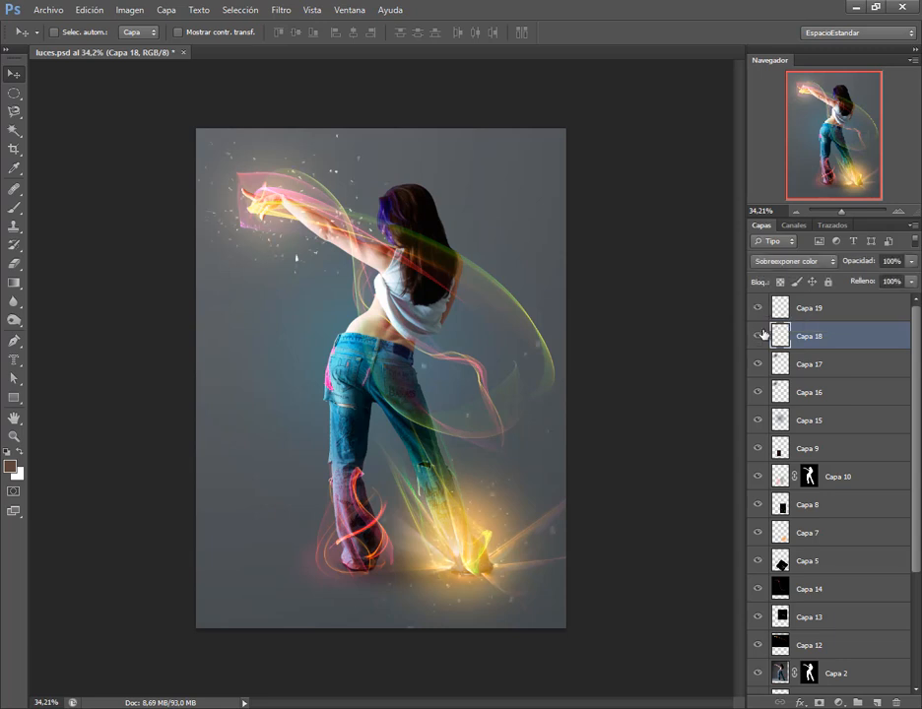
Compare the result with the PDF's final reference images and check the Google Meet chat for messages.
{"action": "key", "text": "alt+Tab"}
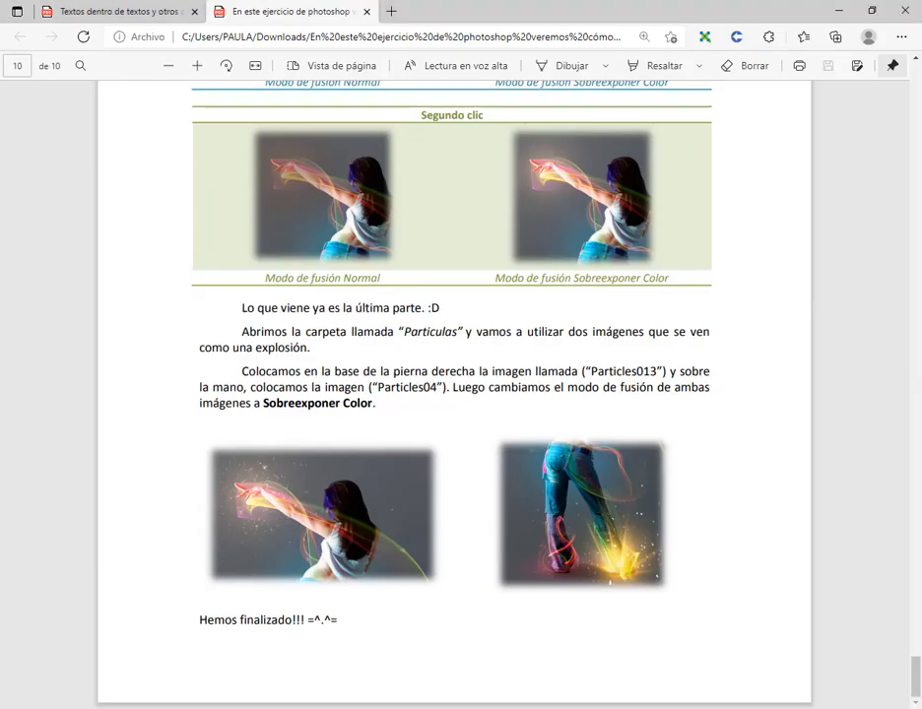
{"action": "left_click", "coordinate": [195, 708]}
{"action": "left_click", "coordinate": [81, 585]}
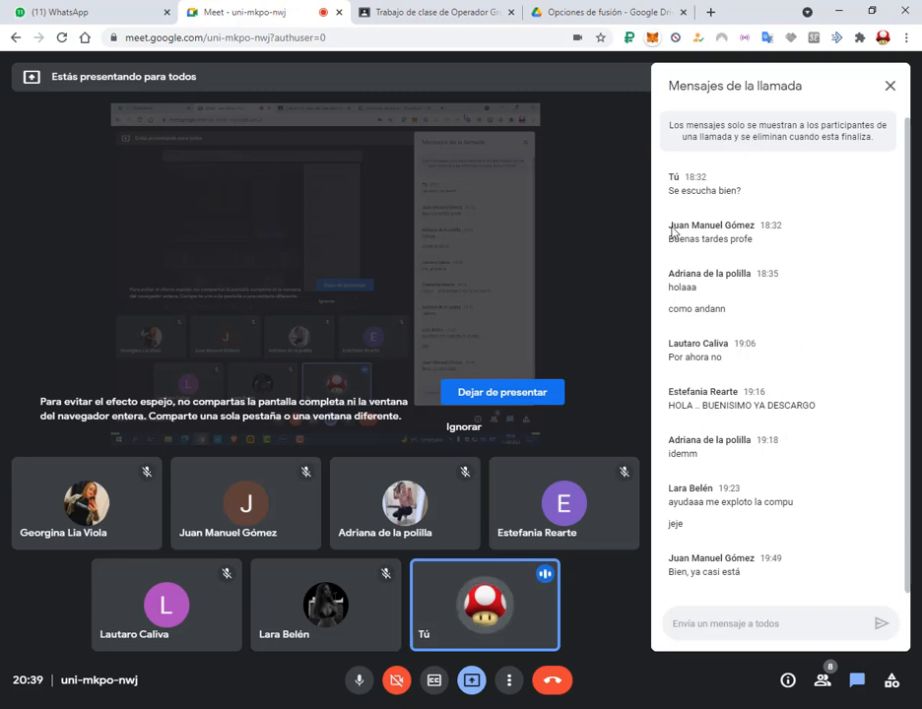
{"action": "left_click", "coordinate": [382, 707]}
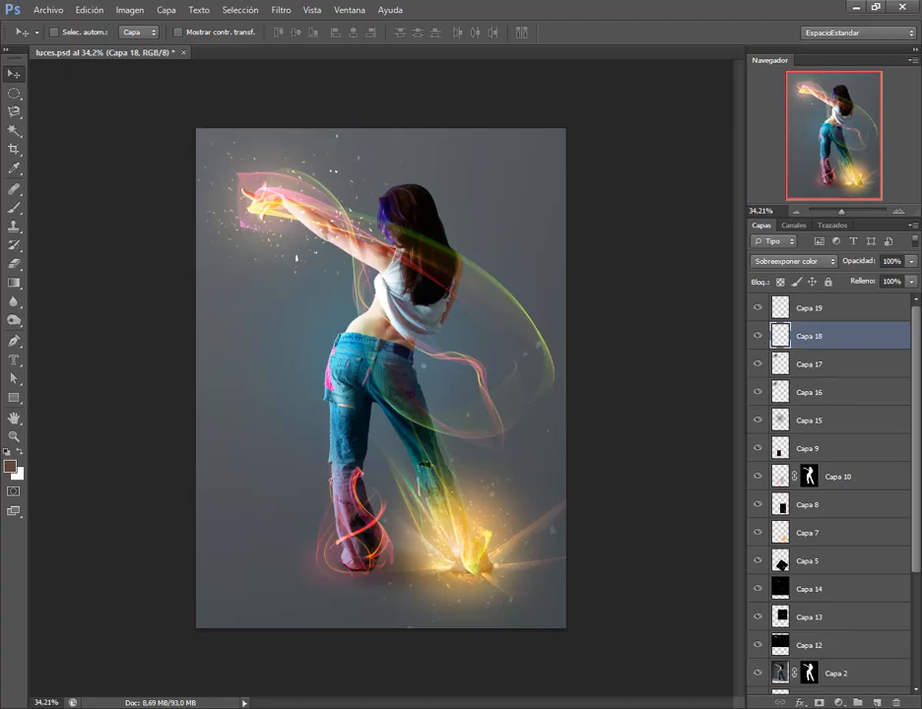
Save the finished luces.psd and close the document.
{"action": "left_click", "coordinate": [55, 12]}
{"action": "left_click", "coordinate": [82, 125]}
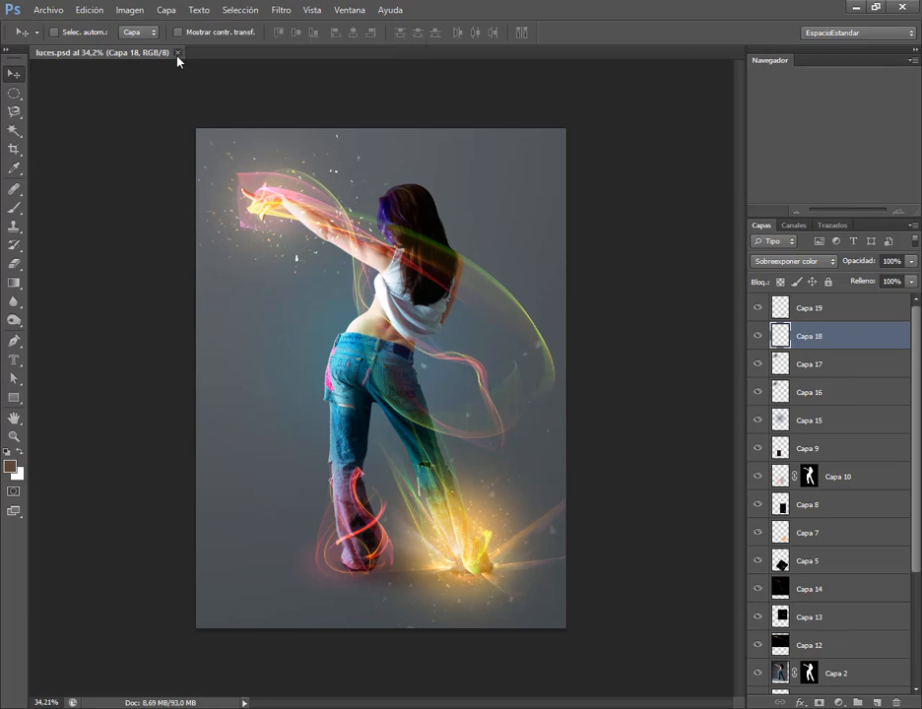
{"action": "left_click", "coordinate": [177, 54]}
Return to the start of the completed exercise's PDF and minimise its browser window.
{"action": "key", "text": "alt+Tab"}
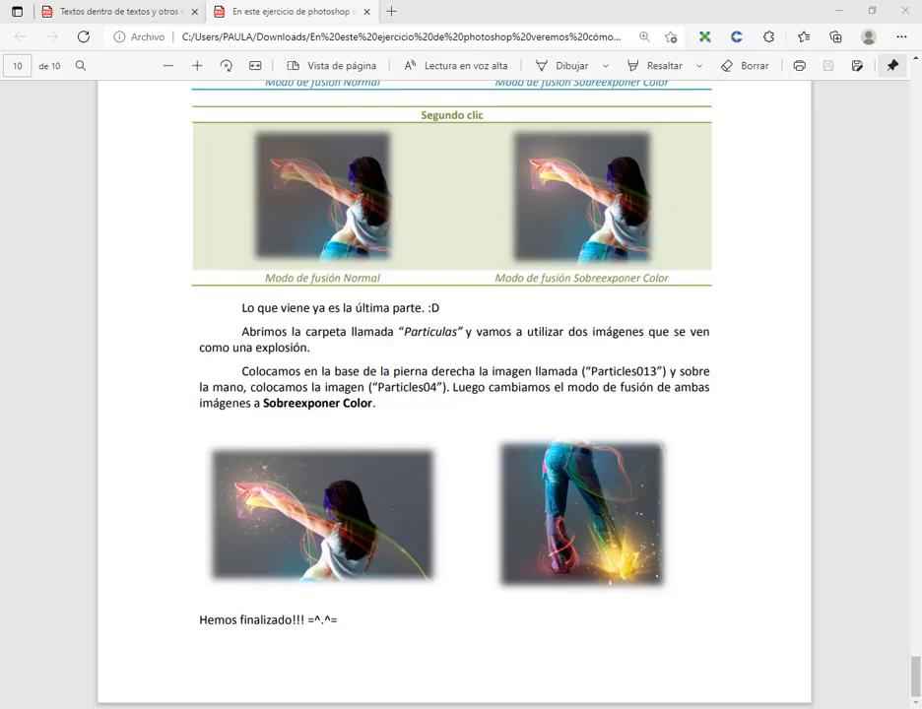
{"action": "left_click_drag", "start_coordinate": [915, 677], "coordinate": [914, 94]}
{"action": "left_click", "coordinate": [839, 10]}
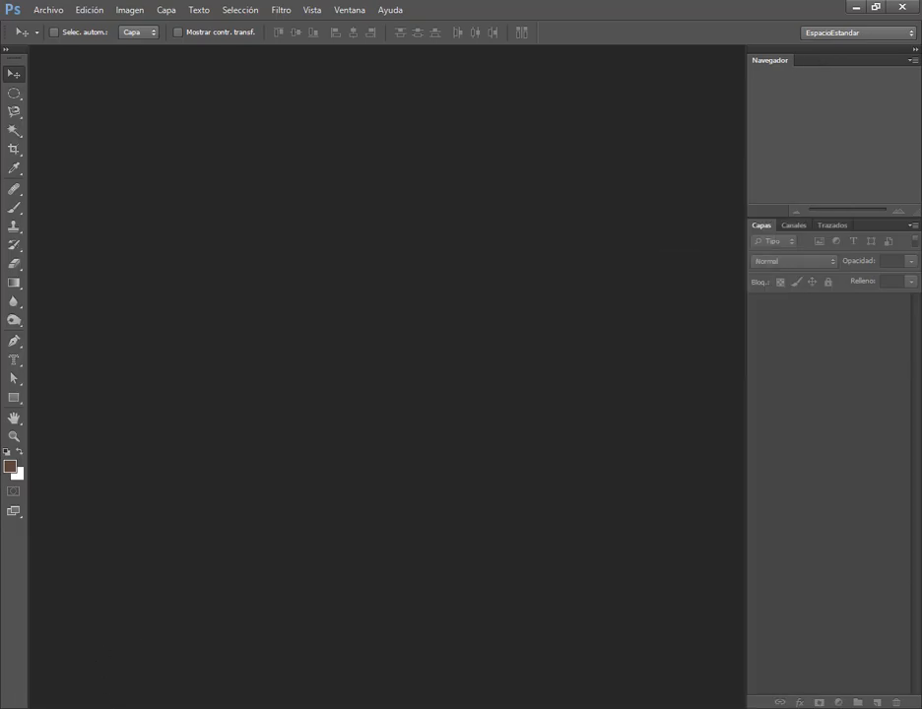
Switch to Chrome, check the Google Meet call and open the Clase 6 folder in Google Drive.
{"action": "mouse_move", "coordinate": [144, 707]}
{"action": "left_click", "coordinate": [97, 586]}
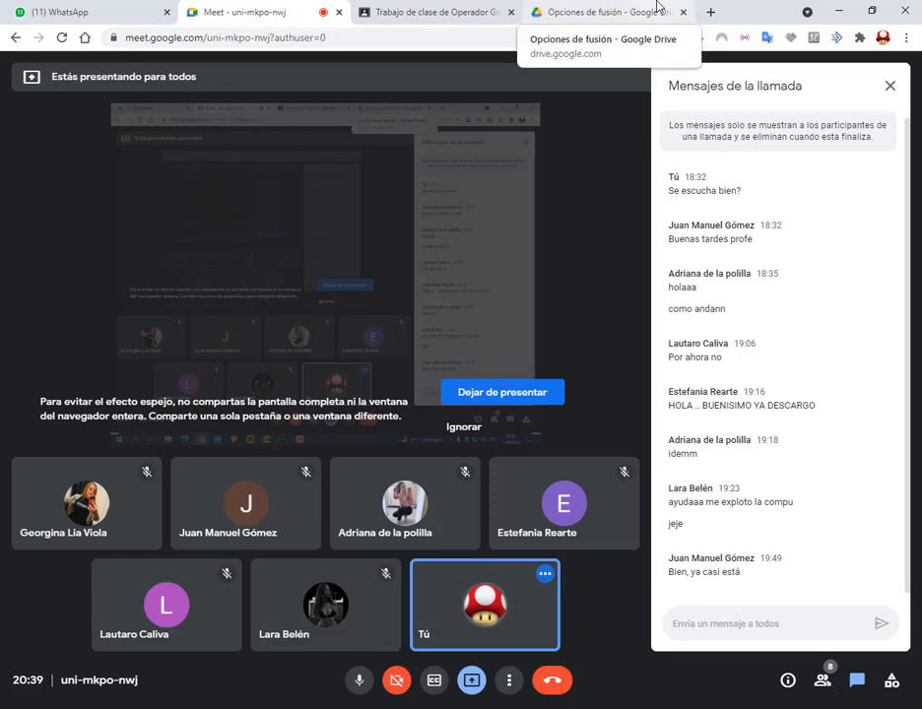
{"action": "left_click", "coordinate": [655, 8]}
{"action": "left_click", "coordinate": [238, 11]}
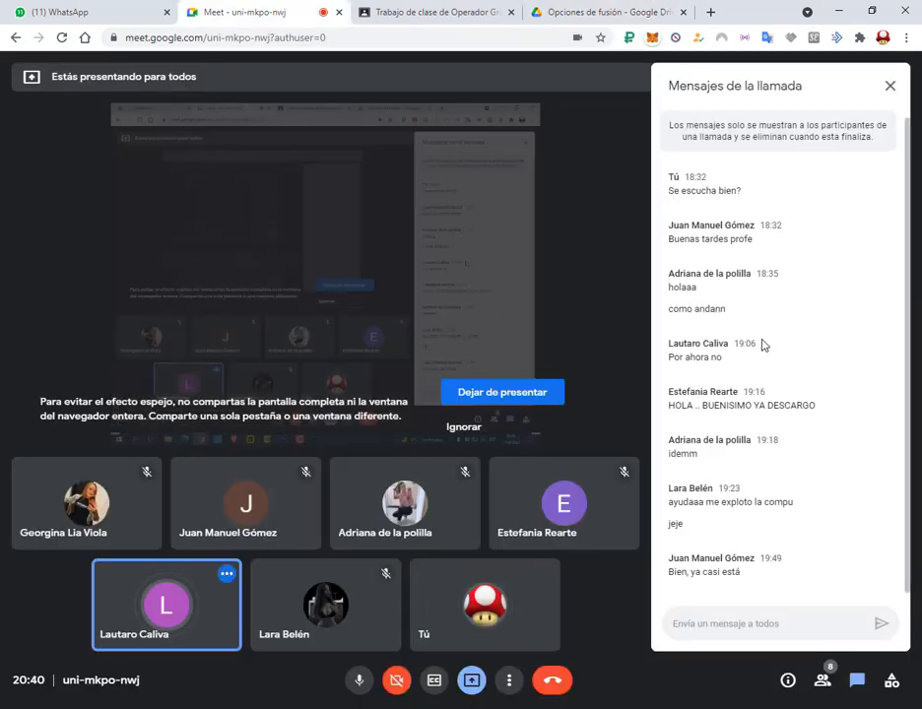
{"action": "left_click", "coordinate": [630, 12]}
{"action": "left_click", "coordinate": [423, 116]}
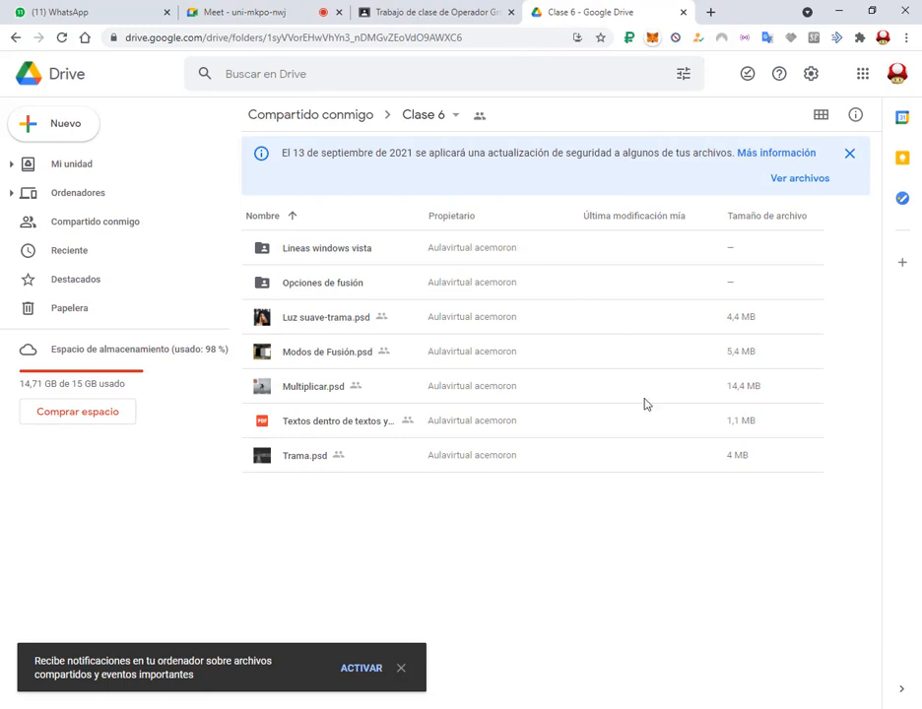
Download "Textos dentro de textos y otros objetos.pdf" from the Clase 6 folder and open it.
{"action": "left_click", "coordinate": [357, 425]}
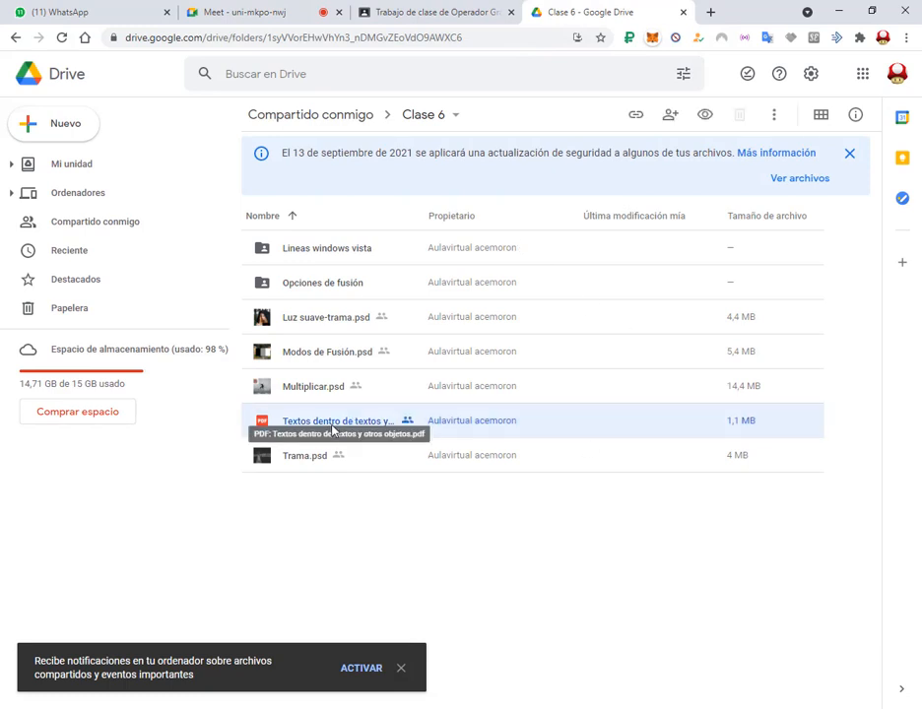
{"action": "right_click", "coordinate": [331, 424]}
{"action": "left_click", "coordinate": [418, 652]}
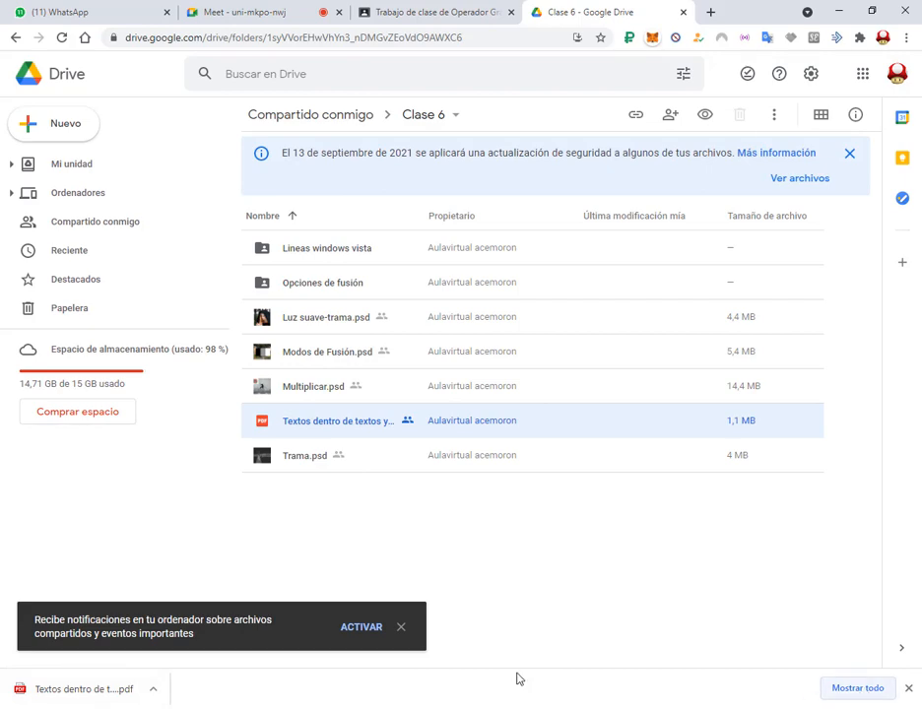
{"action": "left_click", "coordinate": [96, 693]}
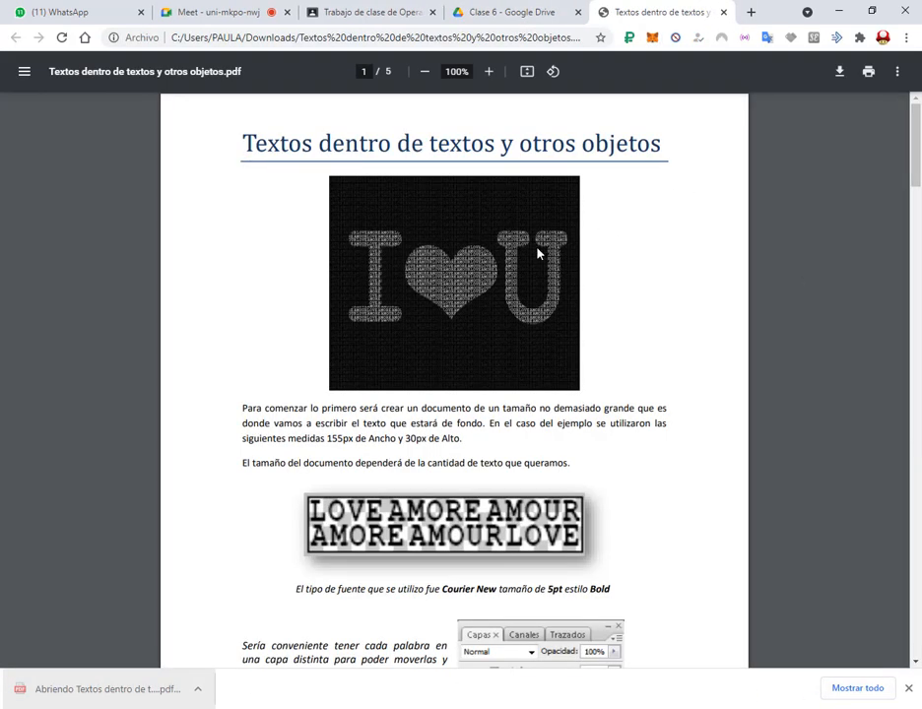
Look through the text-inside-text exercise PDF to its last page, examine the sample designs and return to its start.
{"action": "scroll", "coordinate": [538, 254], "scroll_direction": "down", "scroll_amount": 2}
{"action": "scroll", "coordinate": [551, 280], "scroll_direction": "down", "scroll_amount": 7}
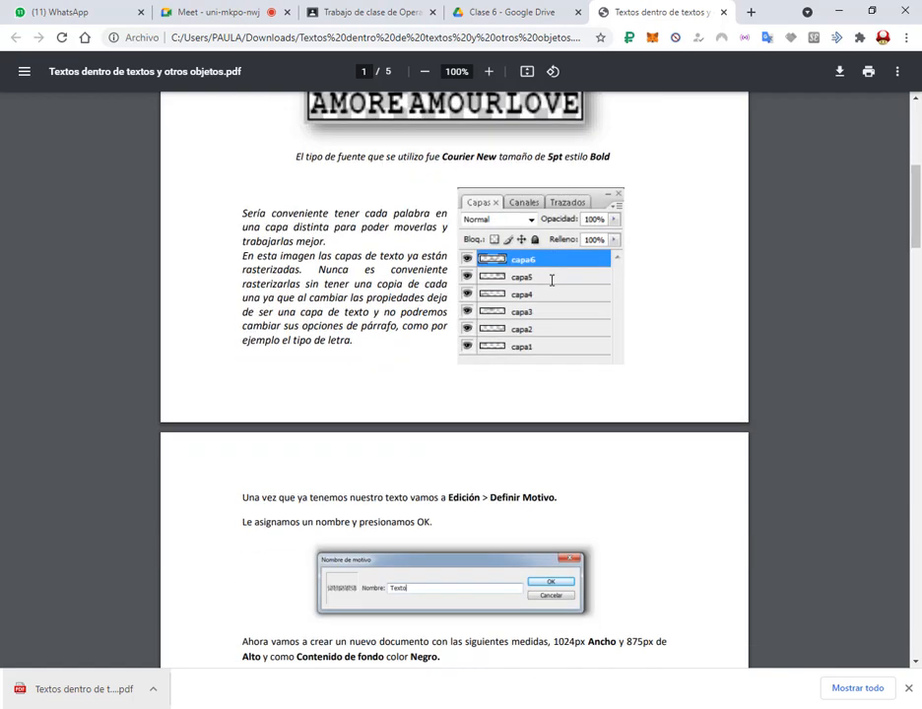
{"action": "scroll", "coordinate": [551, 280], "scroll_direction": "down", "scroll_amount": 20}
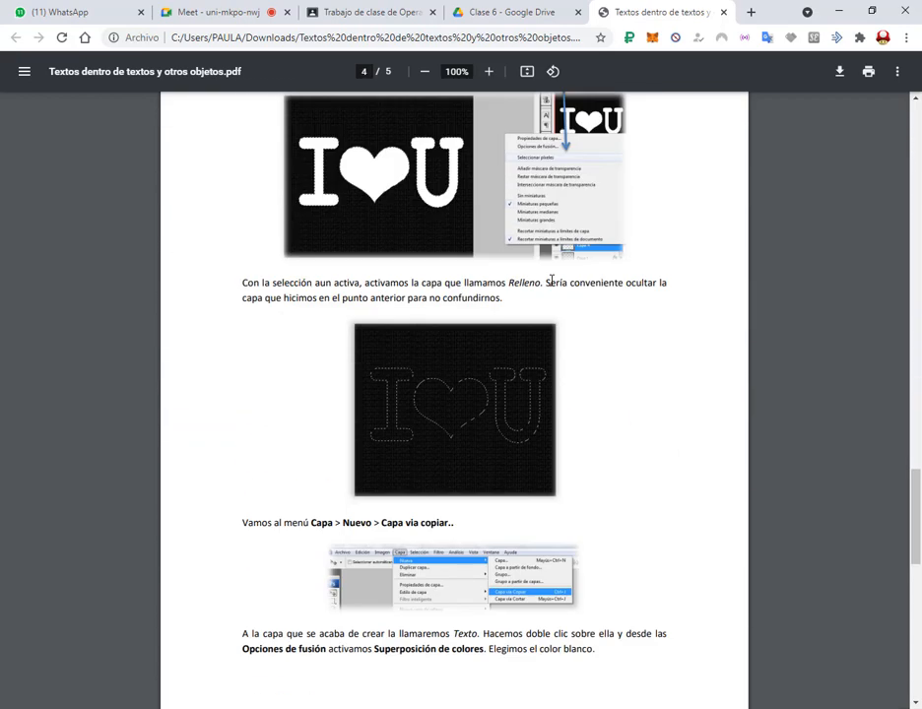
{"action": "scroll", "coordinate": [551, 282], "scroll_direction": "down", "scroll_amount": 10}
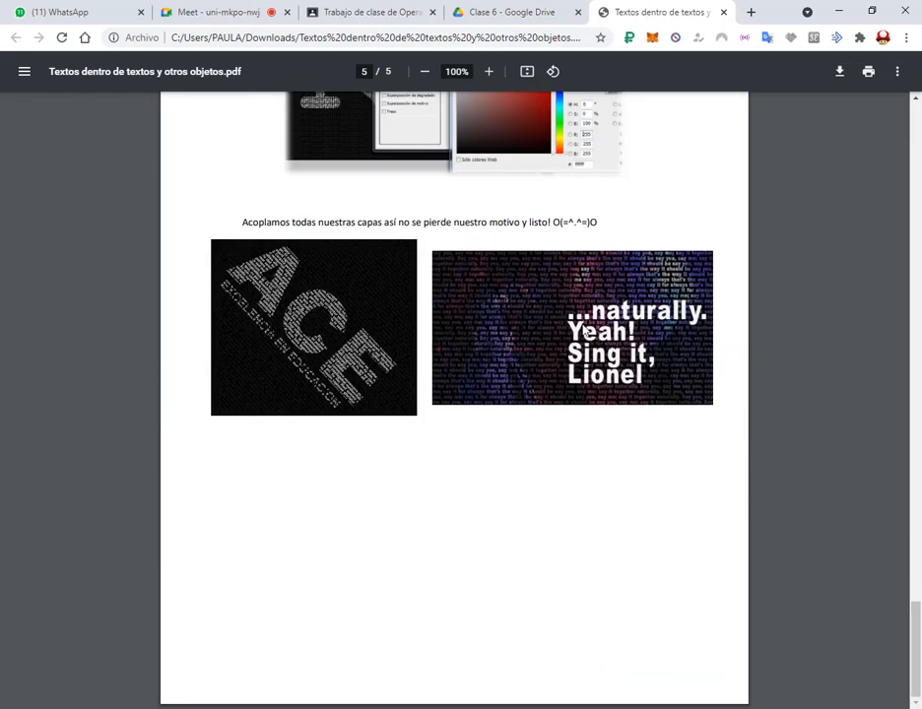
{"action": "scroll", "coordinate": [706, 469], "scroll_direction": "up", "scroll_amount": 20}
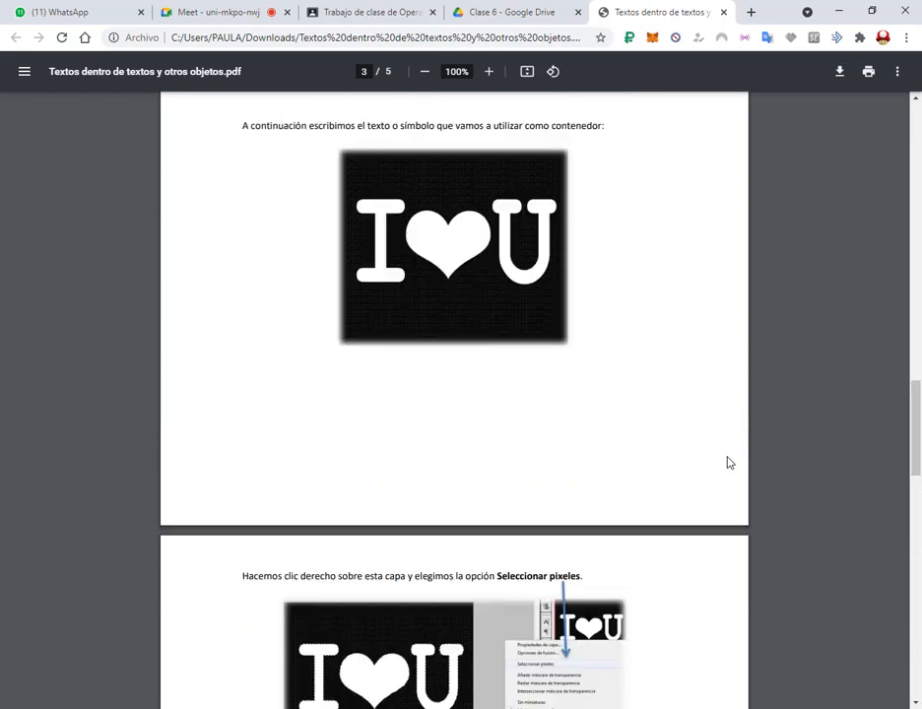
{"action": "scroll", "coordinate": [729, 463], "scroll_direction": "up", "scroll_amount": 10}
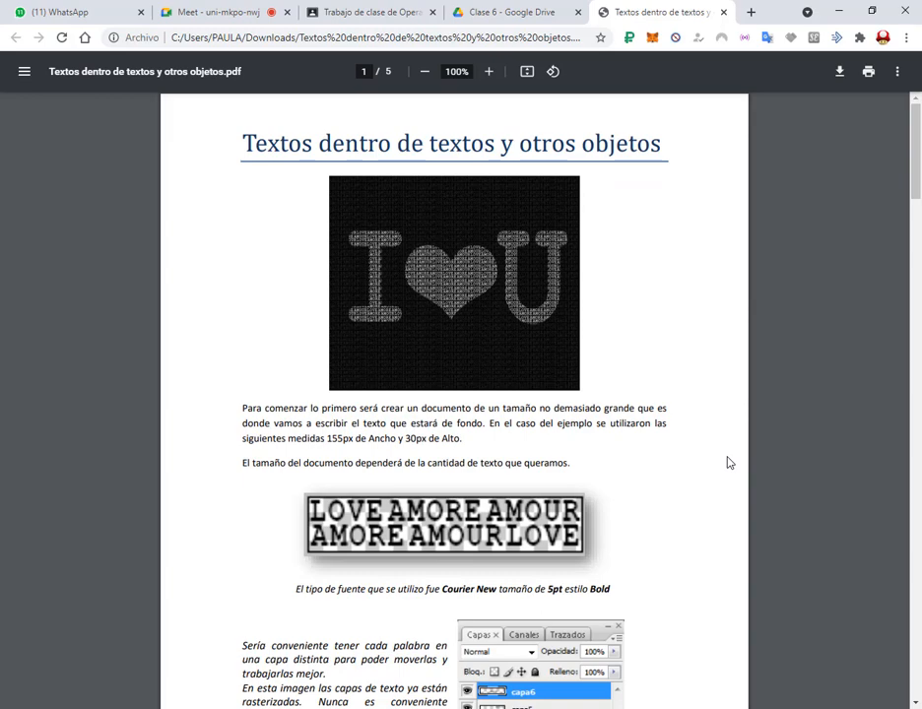
{"action": "scroll", "coordinate": [729, 463], "scroll_direction": "down", "scroll_amount": 2}
{"action": "scroll", "coordinate": [729, 463], "scroll_direction": "up", "scroll_amount": 2}
Check the Google Meet chat, then read the starting document's width and height in the exercise PDF.
{"action": "left_click", "coordinate": [247, 12]}
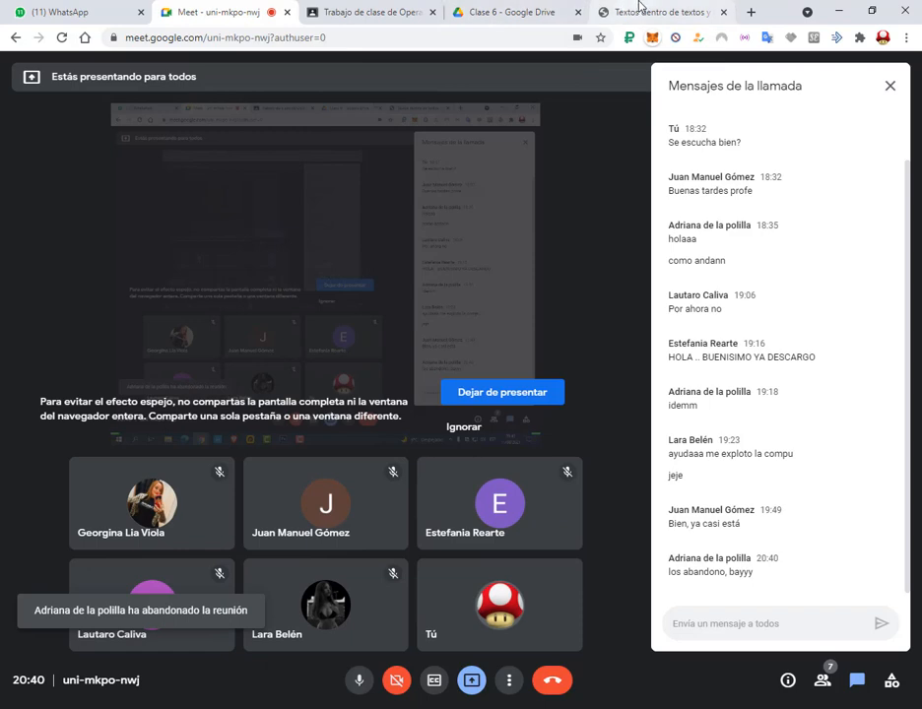
{"action": "left_click", "coordinate": [638, 8]}
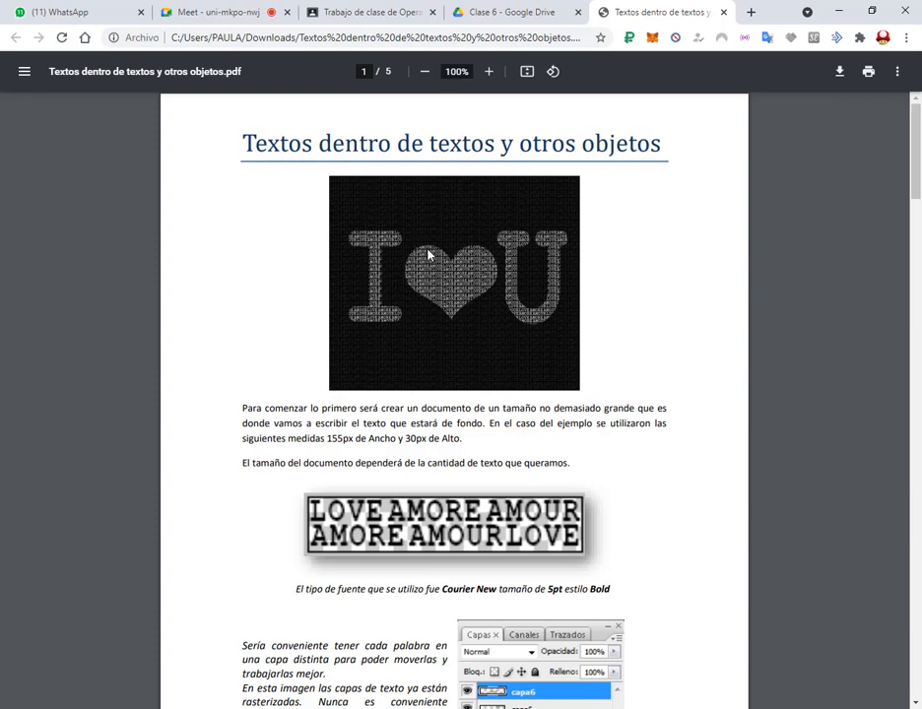
{"action": "scroll", "coordinate": [436, 286], "scroll_direction": "down", "scroll_amount": 1}
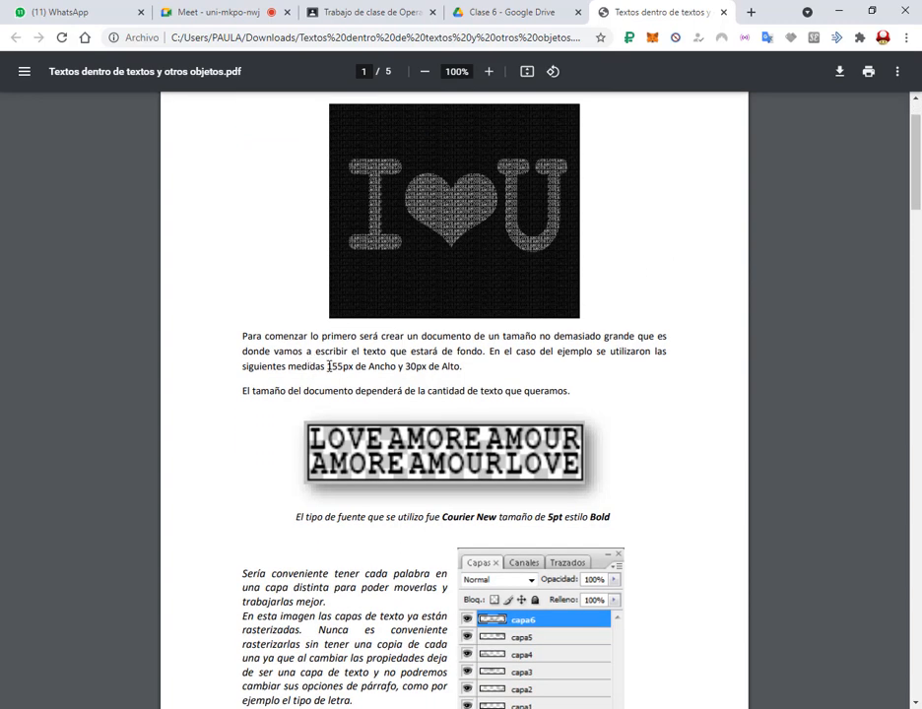
{"action": "left_click_drag", "start_coordinate": [328, 366], "coordinate": [343, 366]}
{"action": "left_click", "coordinate": [409, 375]}
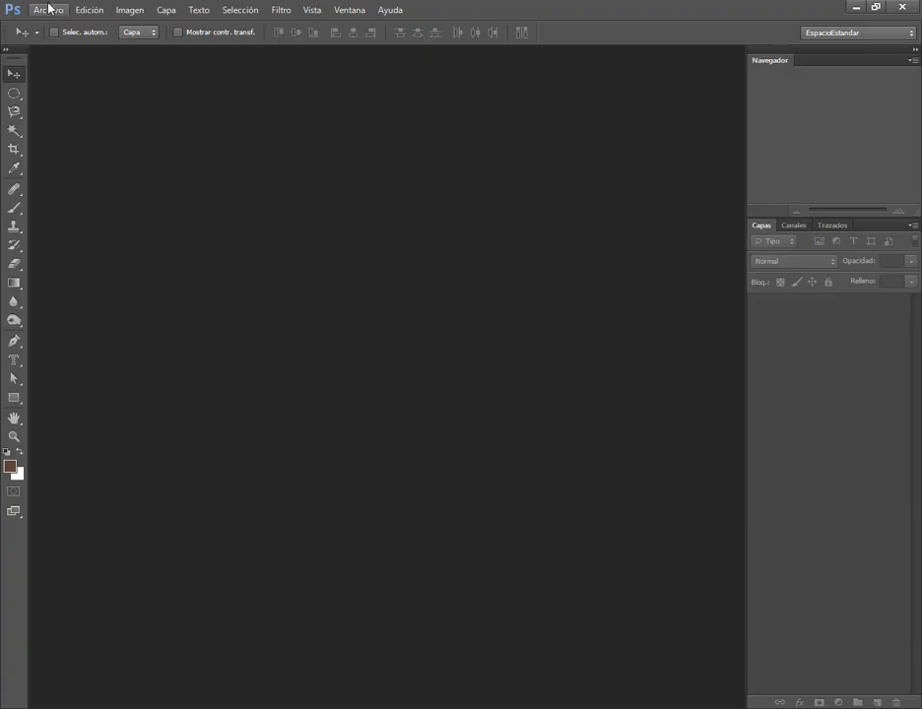
Switch to Photoshop and start a new document with Transparente as its background contents.
{"action": "left_click", "coordinate": [47, 10]}
{"action": "left_click", "coordinate": [58, 25]}
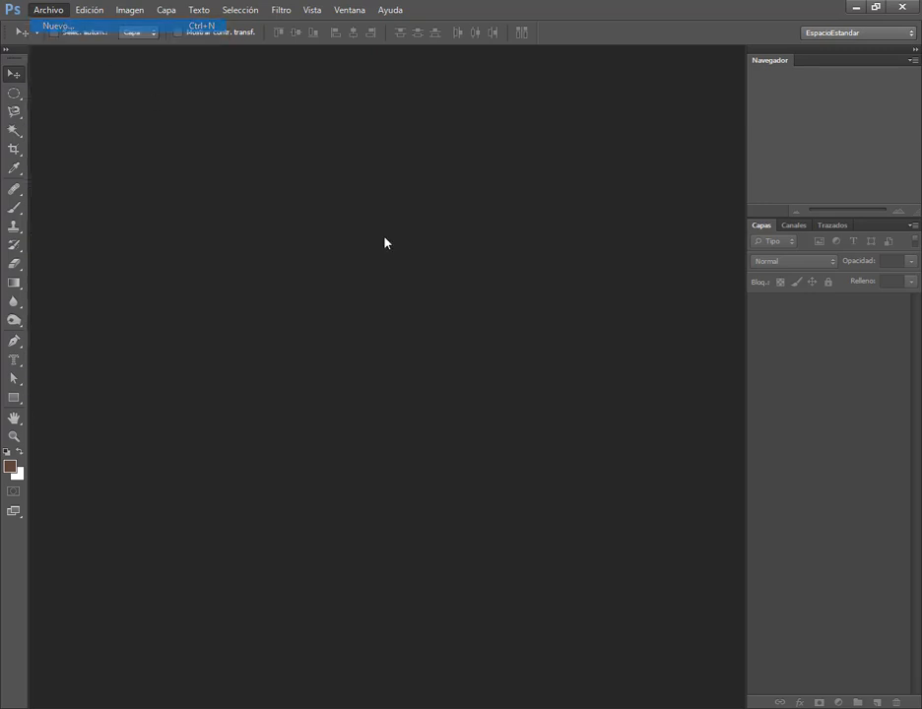
{"action": "left_click", "coordinate": [387, 358]}
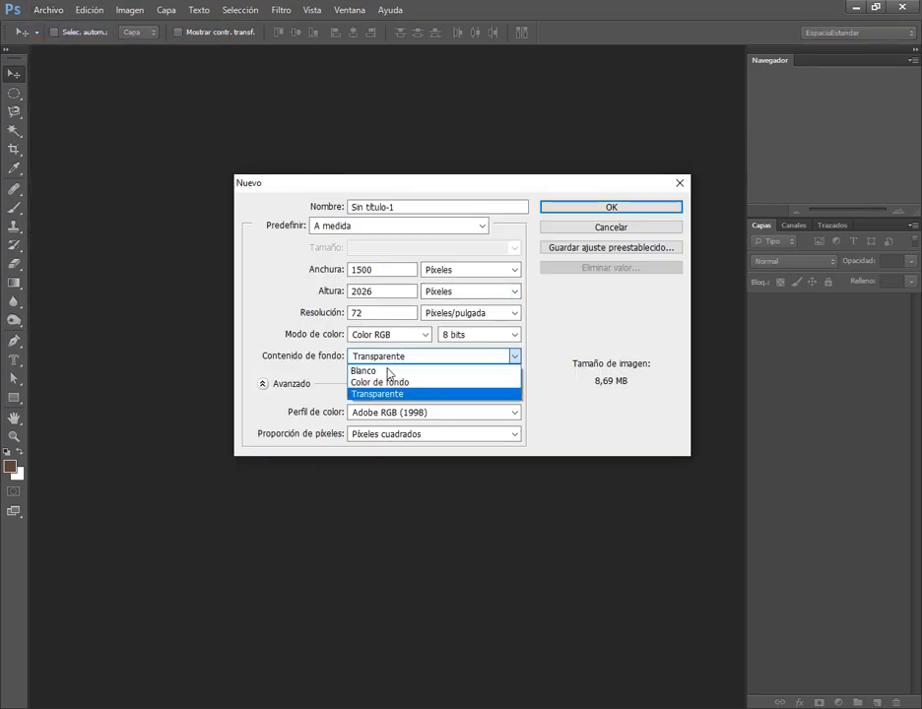
{"action": "left_click", "coordinate": [394, 397]}
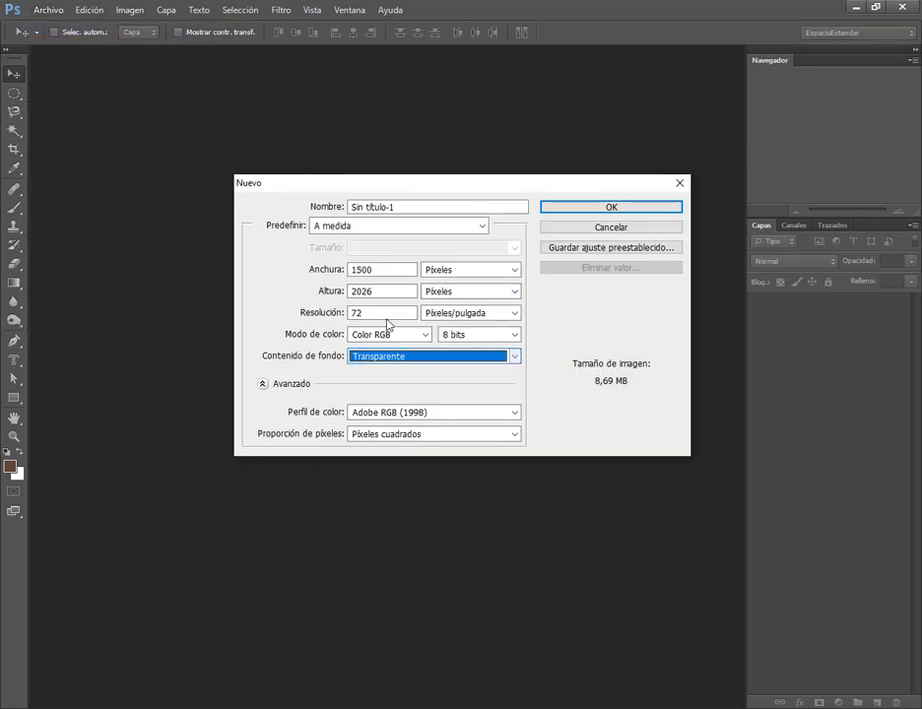
Recheck the PDF's dimensions, set the new document to 155 pixels wide and 30 pixels high, and create it.
{"action": "left_click_drag", "start_coordinate": [389, 270], "coordinate": [304, 270]}
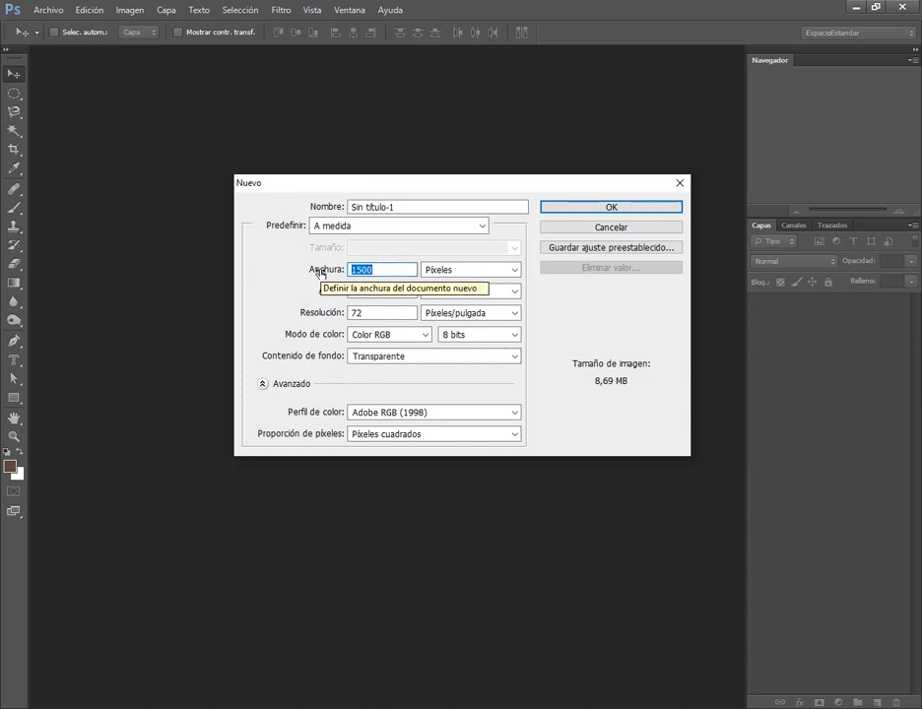
{"action": "key", "text": "alt+Tab"}
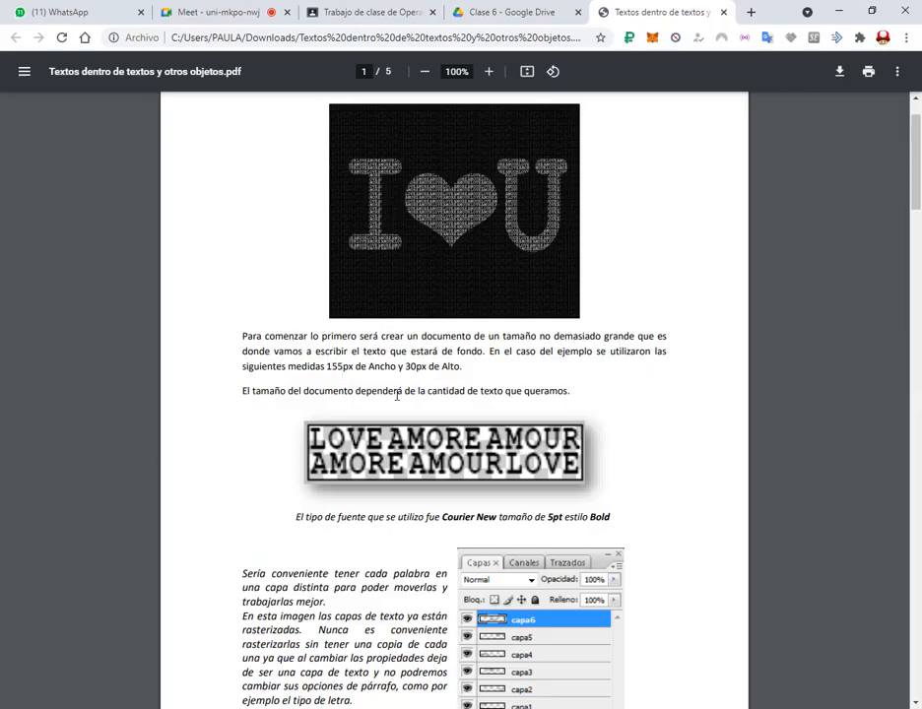
{"action": "key", "text": "alt+Tab"}
{"action": "left_click", "coordinate": [324, 271]}
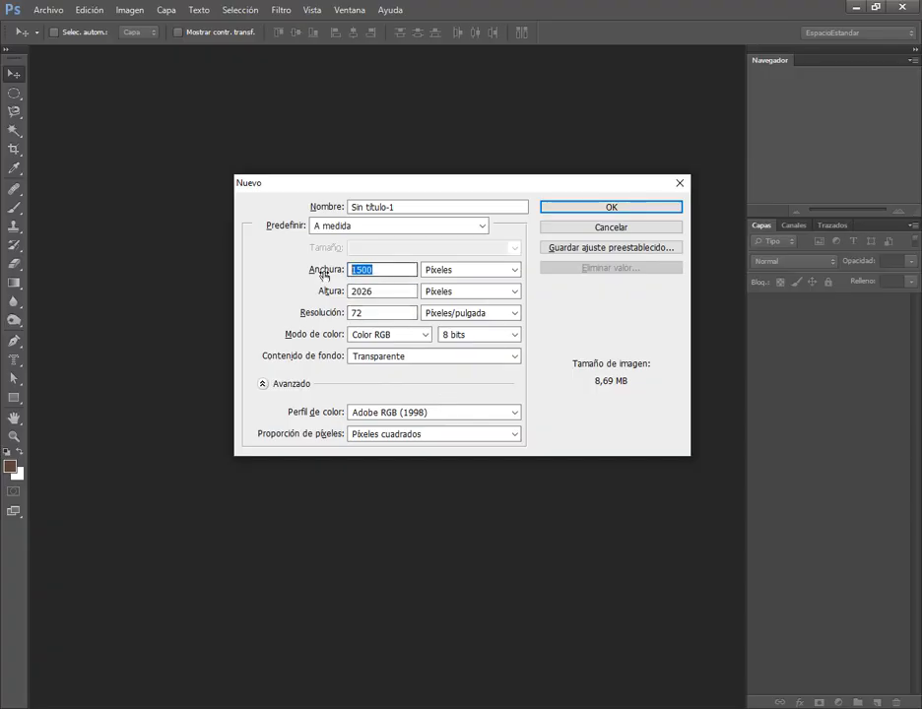
{"action": "type", "text": "155"}
{"action": "key", "text": "Tab"}
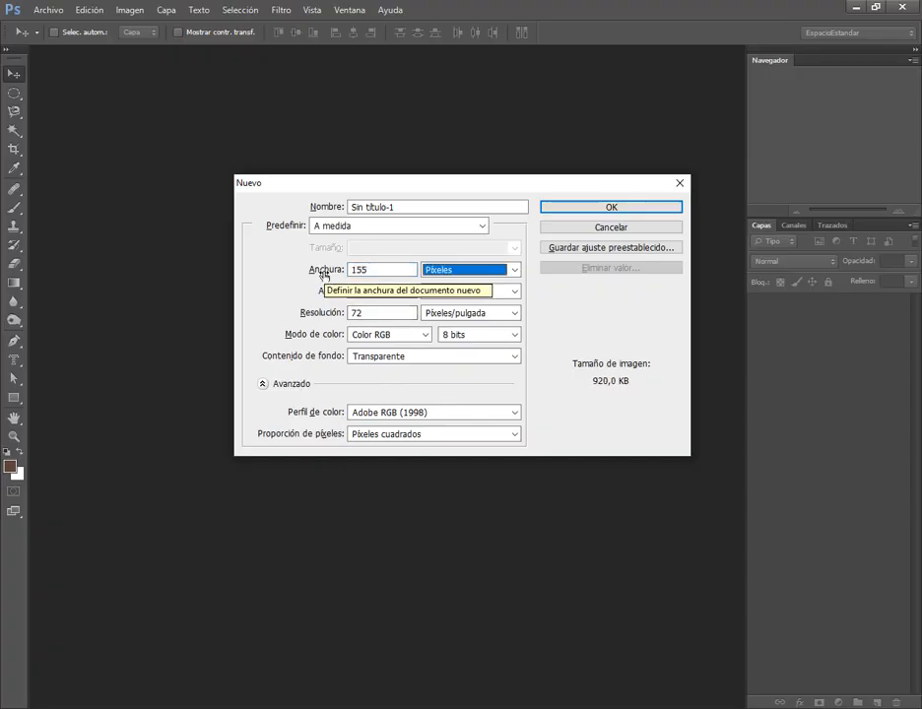
{"action": "key", "text": "Tab"}
{"action": "type", "text": "30"}
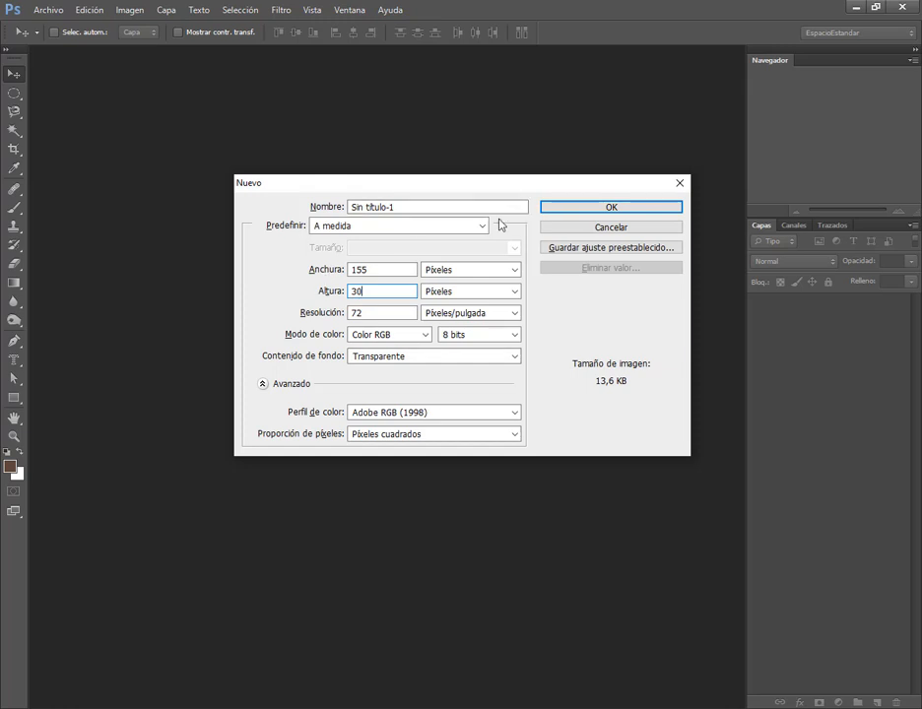
{"action": "left_click", "coordinate": [552, 207]}
{"action": "scroll", "coordinate": [356, 385], "scroll_direction": "up", "scroll_amount": 13}
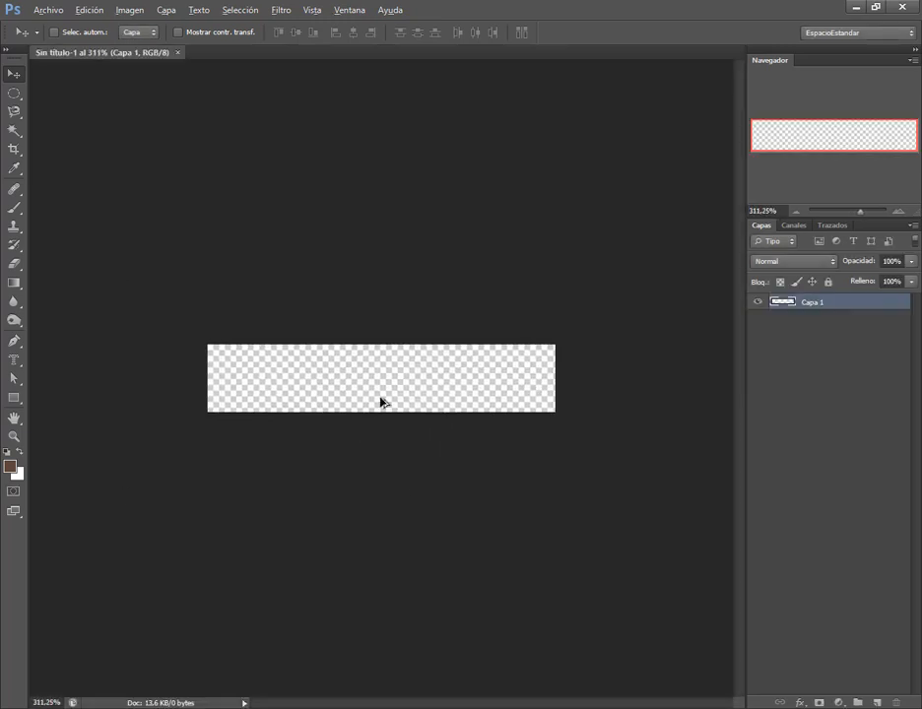
Switch to the exercise PDF, temporarily mark its font specification line, and examine the font, size and style to use.
{"action": "key", "text": "alt+Tab"}
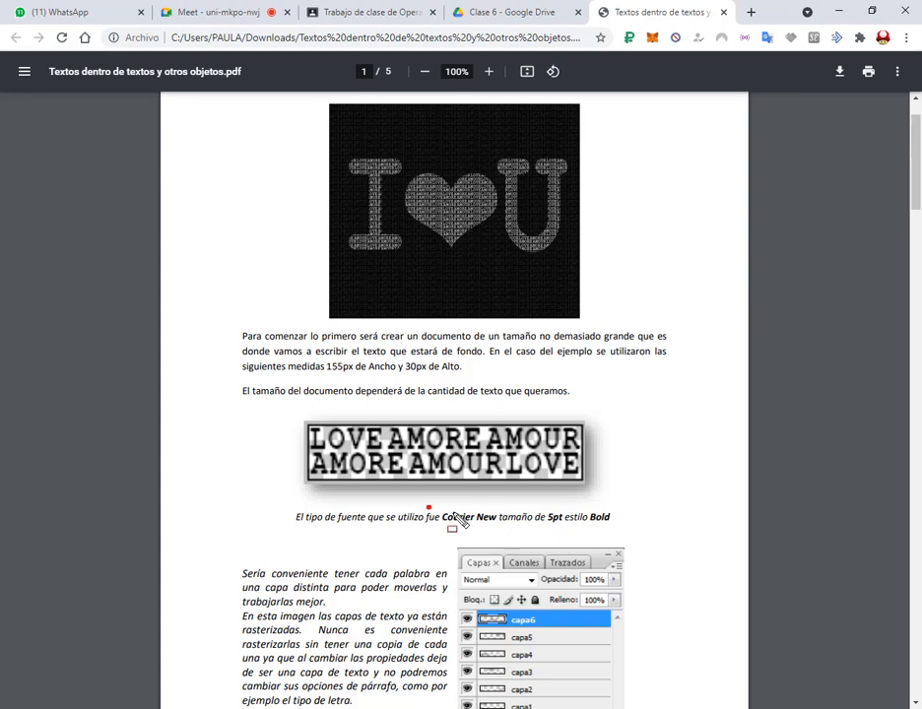
{"action": "mouse_move", "coordinate": [427, 507]}
{"action": "left_mouse_down"}
{"action": "mouse_move", "coordinate": [631, 539]}
{"action": "mouse_move", "coordinate": [631, 528]}
{"action": "left_mouse_up"}
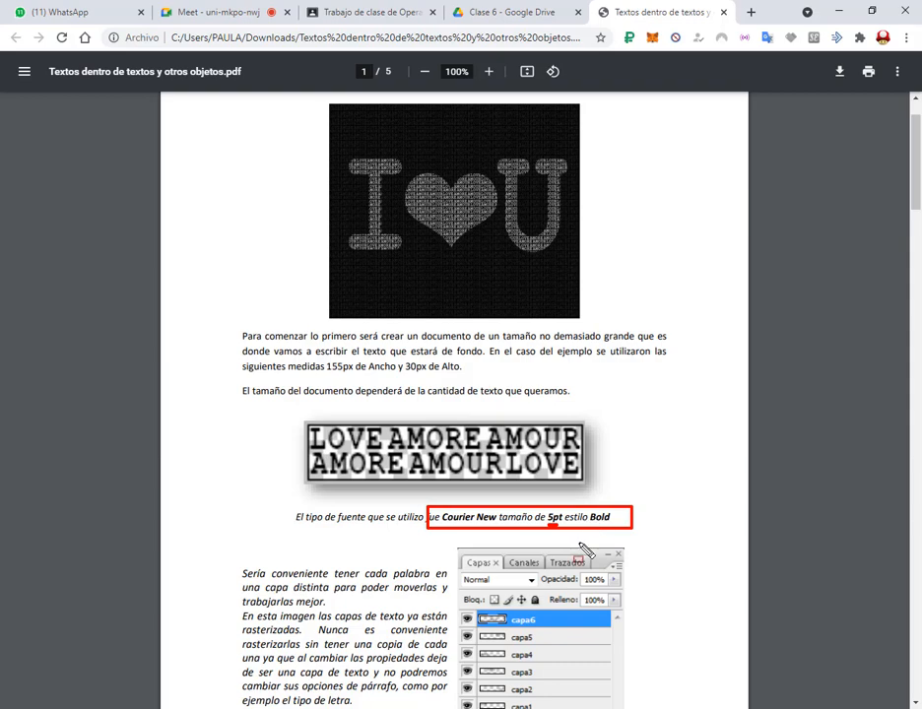
{"action": "key", "text": "Escape"}
{"action": "scroll", "coordinate": [587, 580], "scroll_direction": "up", "scroll_amount": 1}
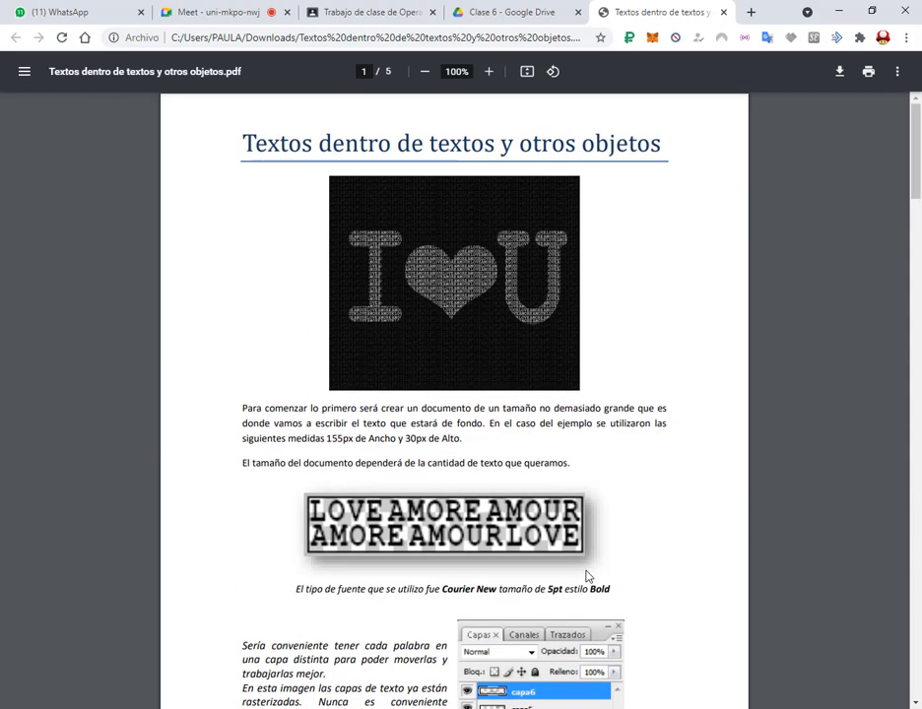
Enlarge the PDF to 125% to view the sample words, then switch to Photoshop and start a horizontal text in the default black.
{"action": "scroll", "coordinate": [594, 573], "scroll_direction": "down", "scroll_amount": 5}
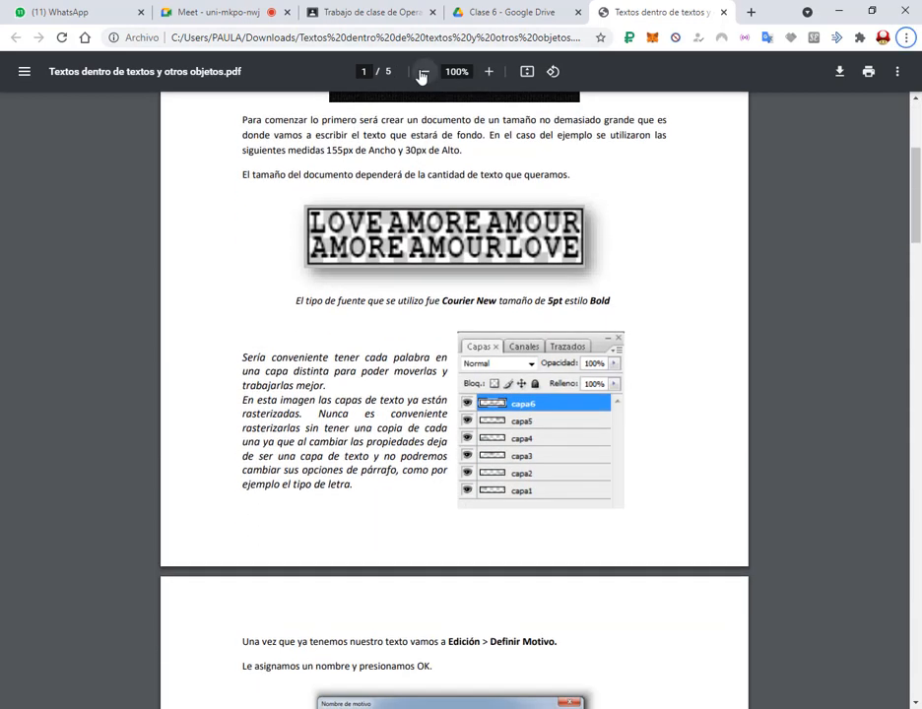
{"action": "left_click", "coordinate": [489, 71]}
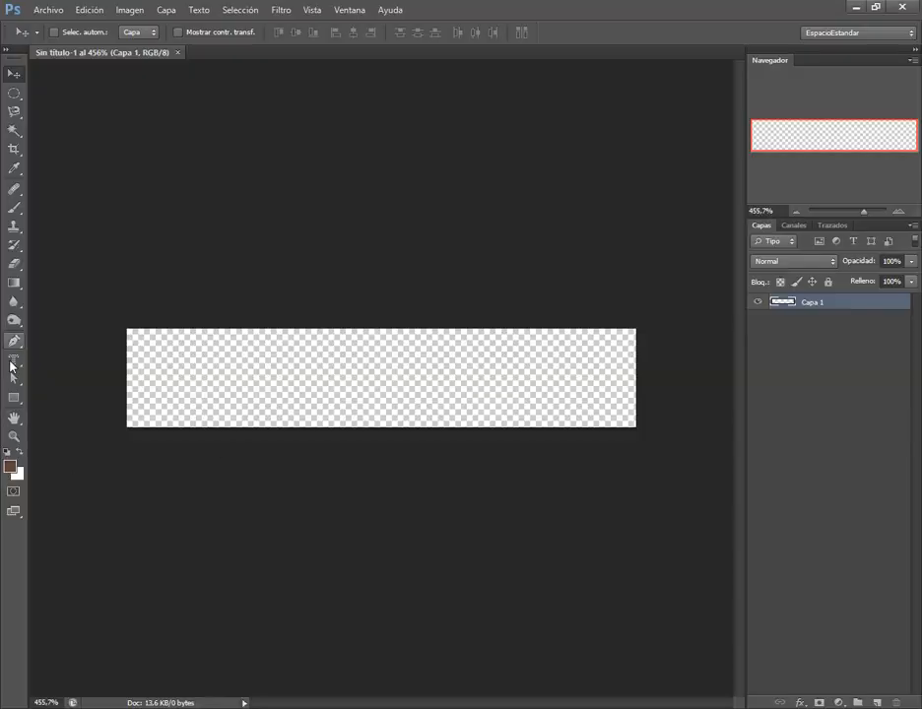
{"action": "key", "text": "d"}
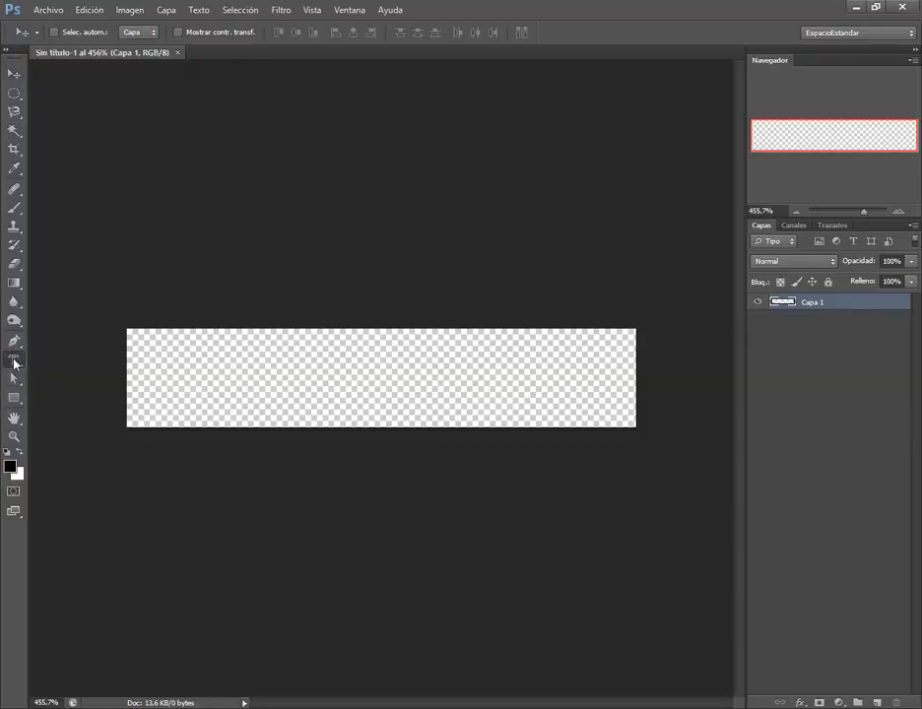
{"action": "left_click", "coordinate": [13, 361]}
{"action": "left_click", "coordinate": [37, 357]}
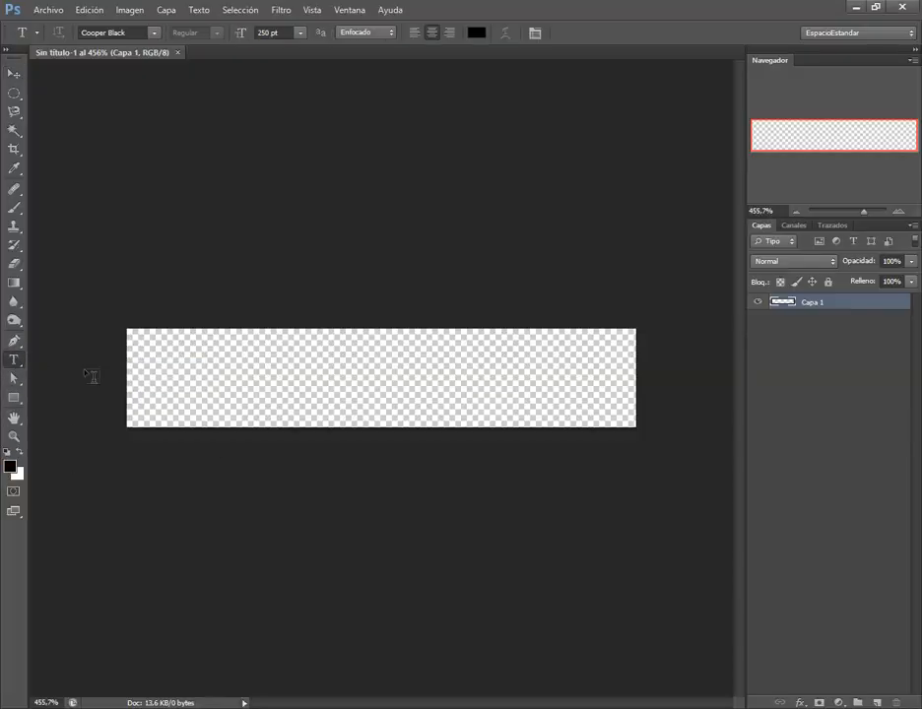
{"action": "left_click", "coordinate": [223, 383]}
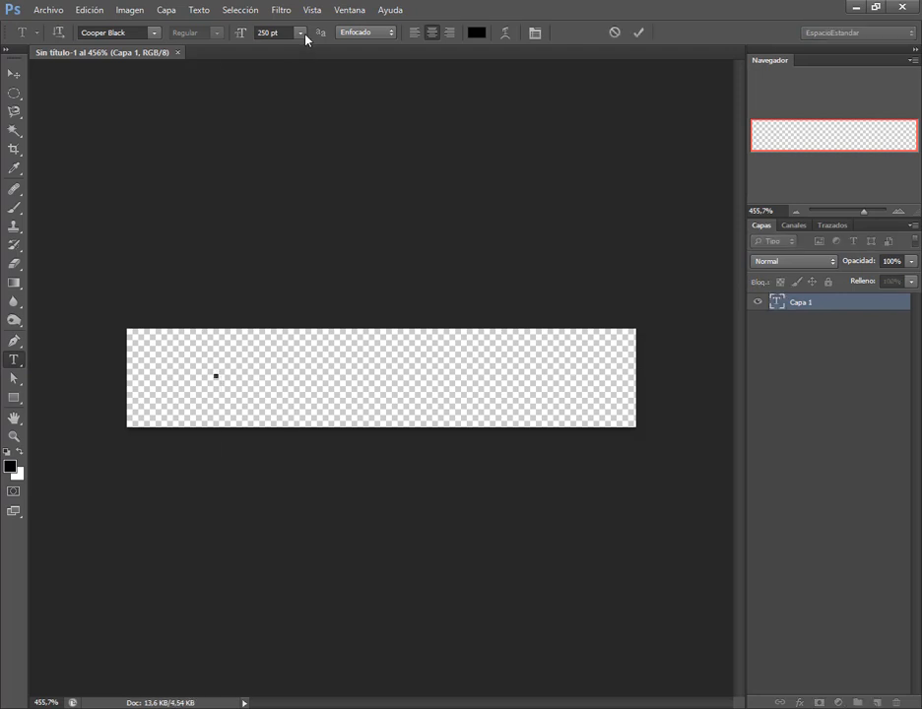
Set the text size to 5 pt, recheck the exercise PDF, and change the size to 15 pt.
{"action": "left_click", "coordinate": [274, 33]}
{"action": "type", "text": "5"}
{"action": "key", "text": "Return"}
{"action": "key", "text": "alt+Tab"}
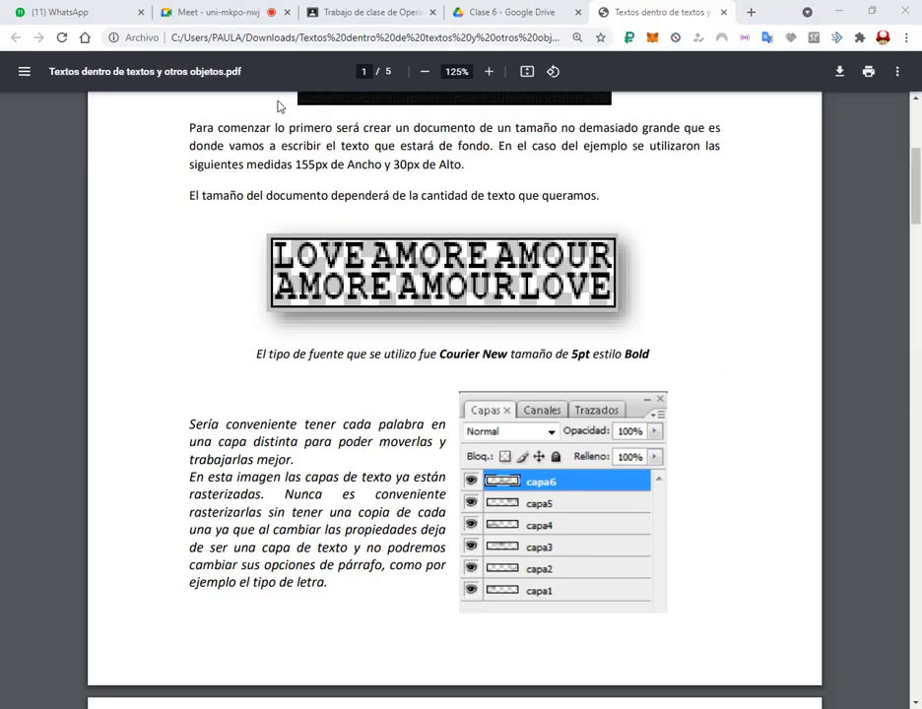
{"action": "key", "text": "alt+Tab"}
{"action": "left_click", "coordinate": [258, 32]}
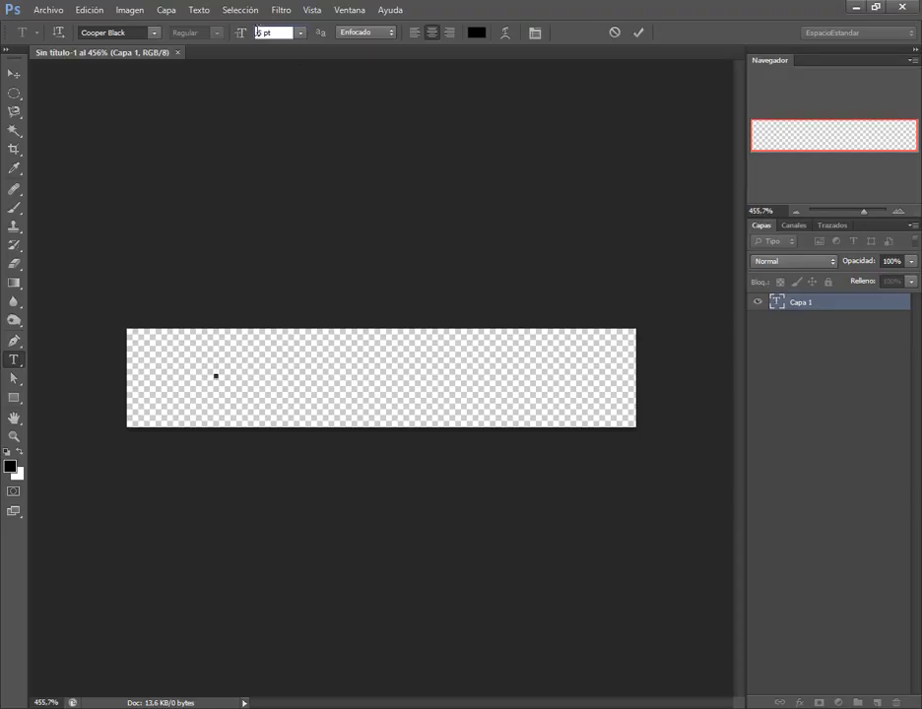
{"action": "type", "text": "1"}
{"action": "key", "text": "Return"}
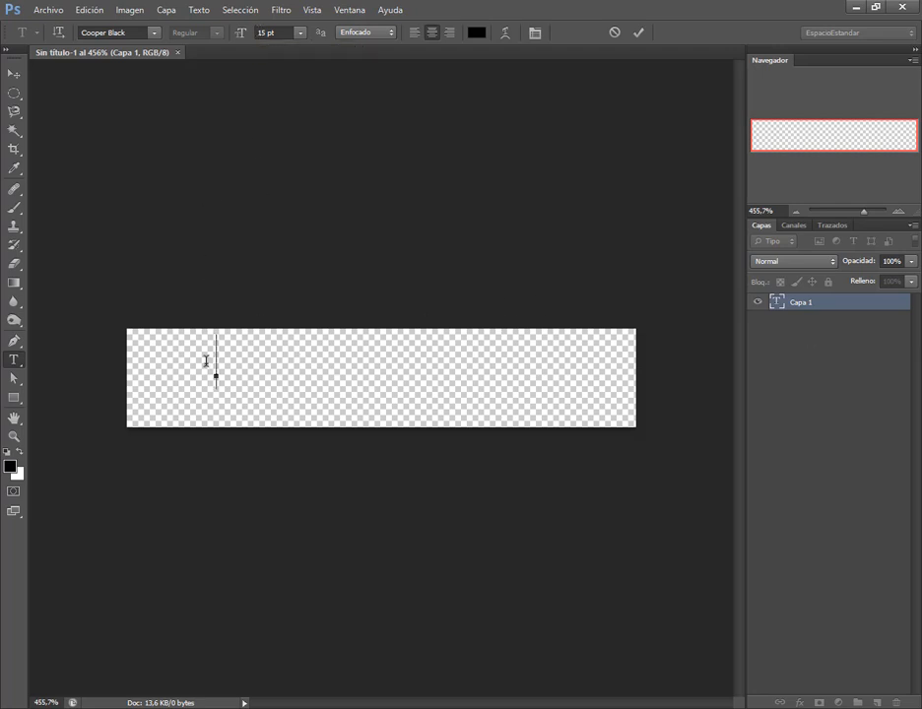
Write LOVE on the canvas and try to change its font.
{"action": "key", "text": "alt+Tab"}
{"action": "key", "text": "alt+Tab"}
{"action": "type", "text": "LOVE"}
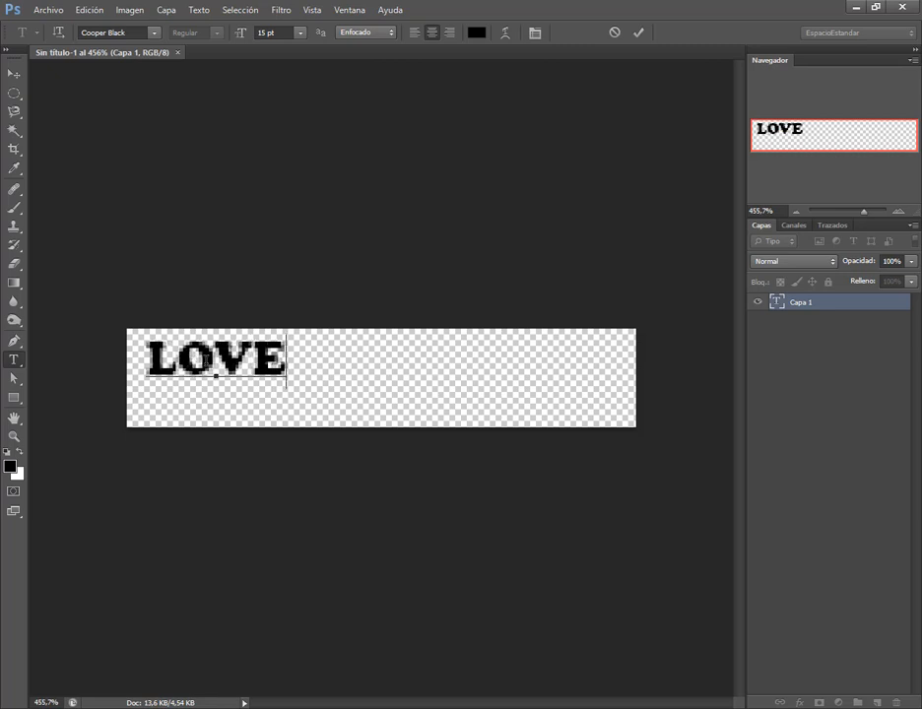
{"action": "double_click", "coordinate": [203, 360]}
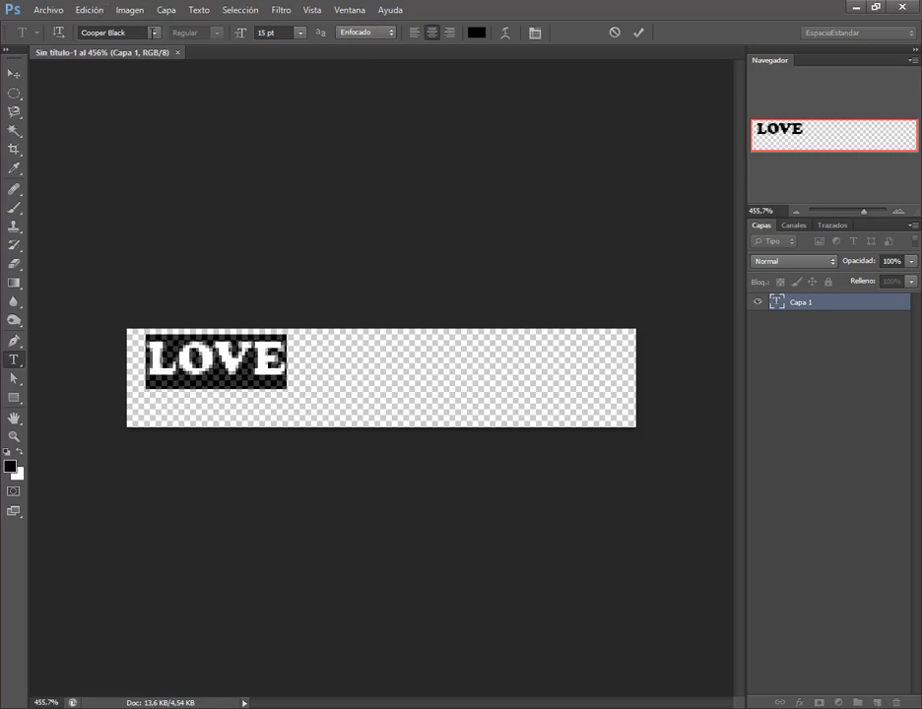
{"action": "left_click", "coordinate": [153, 33]}
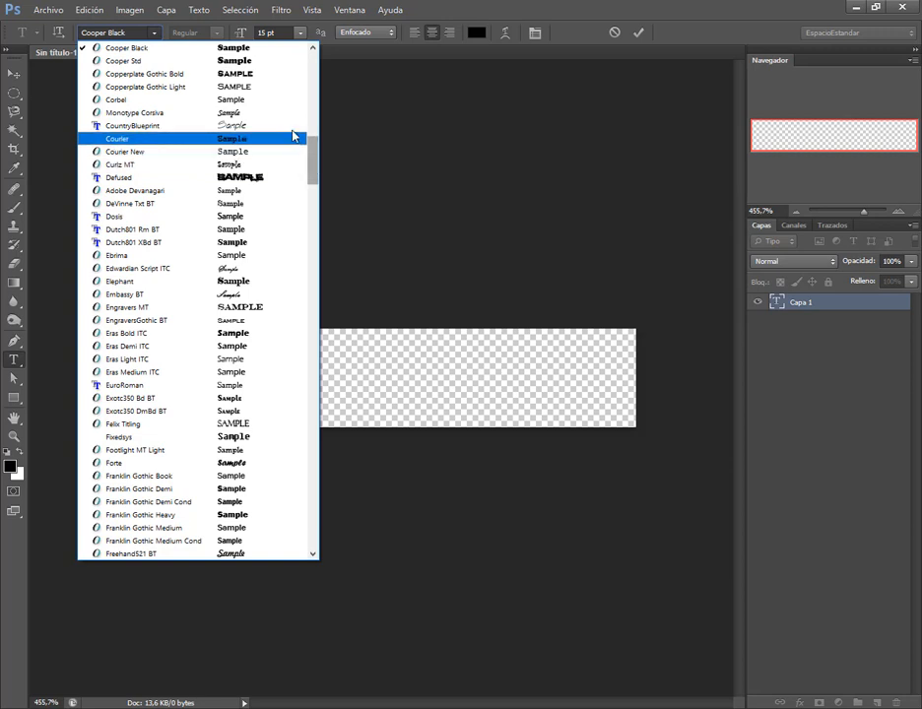
{"action": "left_click", "coordinate": [298, 103]}
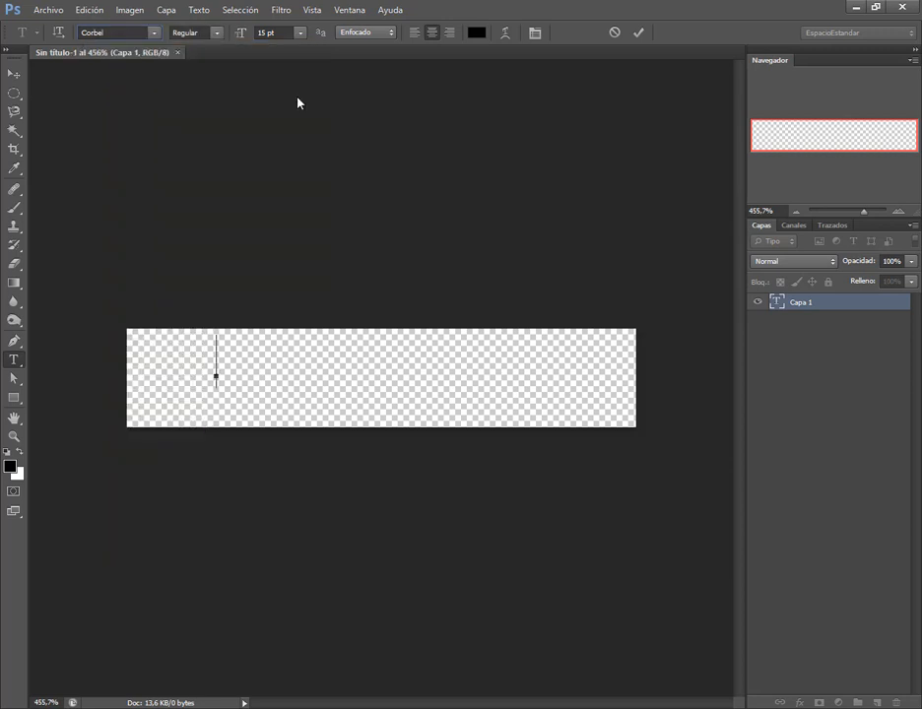
Write LOVE as left-aligned text and set its font to Courier New.
{"action": "left_click", "coordinate": [421, 32]}
{"action": "type", "text": "LOVE"}
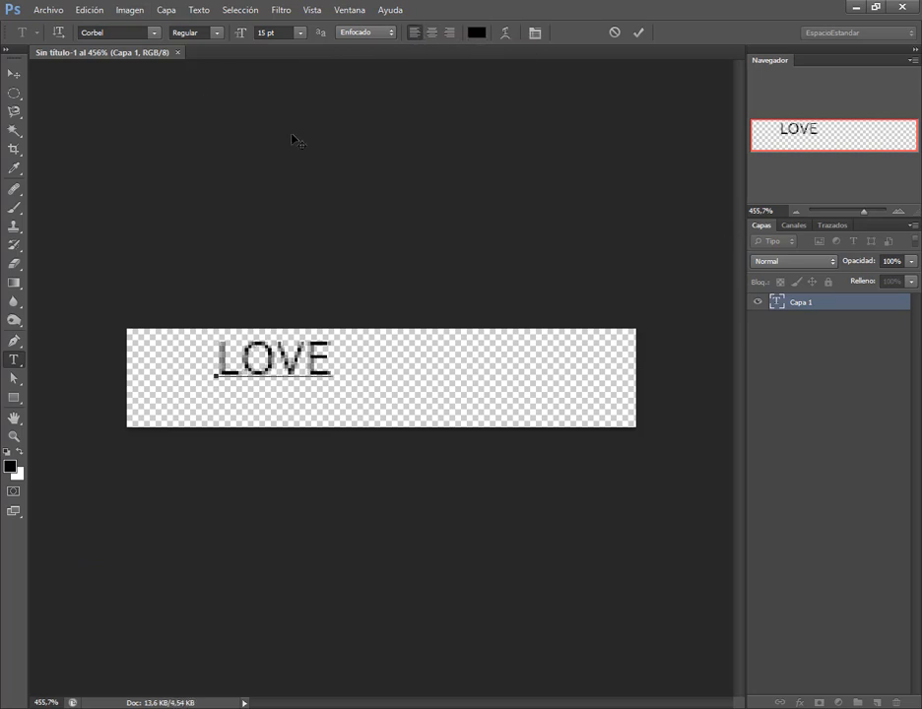
{"action": "double_click", "coordinate": [777, 302]}
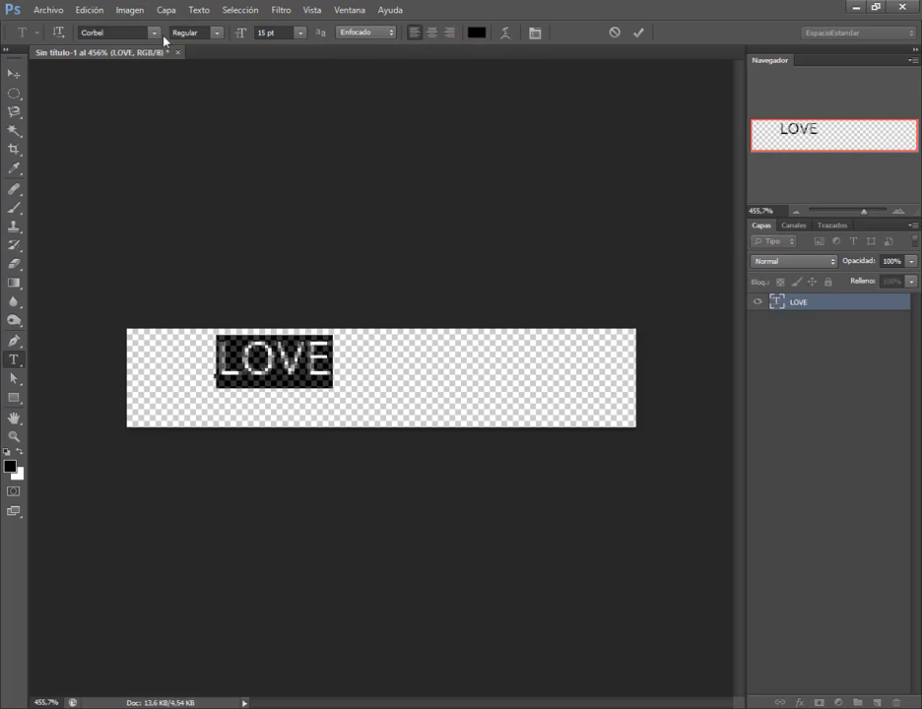
{"action": "left_click", "coordinate": [153, 33]}
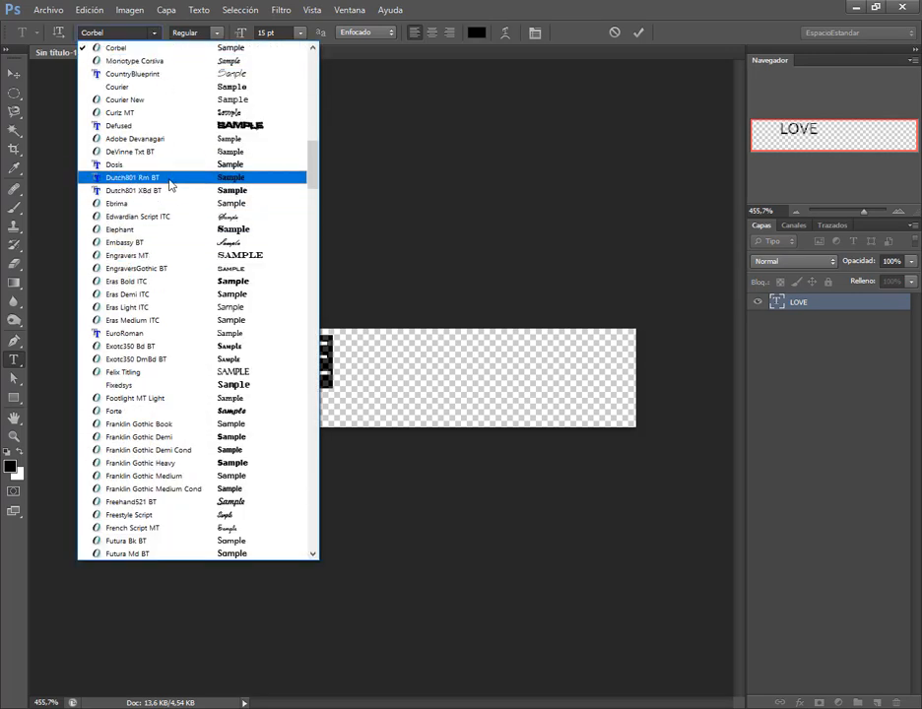
{"action": "left_click", "coordinate": [157, 100]}
{"action": "left_click", "coordinate": [13, 73]}
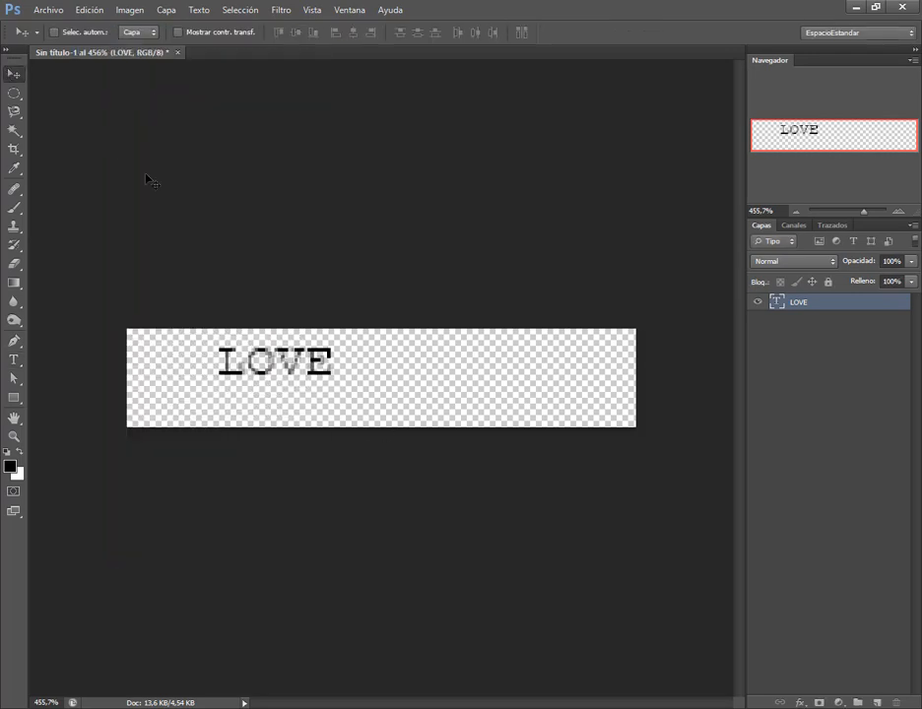
Place LOVE in the canvas's upper-left corner and enlarge it to about 136%.
{"action": "left_click_drag", "start_coordinate": [291, 393], "coordinate": [300, 417]}
{"action": "key", "text": "ctrl+t"}
{"action": "left_click_drag", "start_coordinate": [243, 355], "coordinate": [235, 346]}
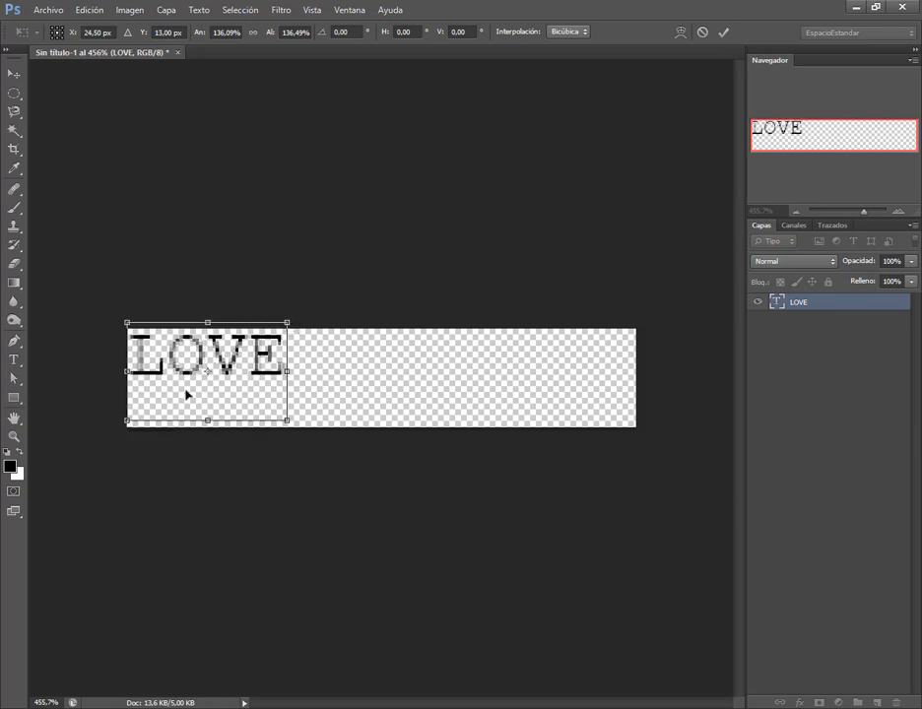
{"action": "key", "text": "Return"}
Check the font style in the exercise PDF and set the LOVE text to Bold.
{"action": "key", "text": "alt+Tab"}
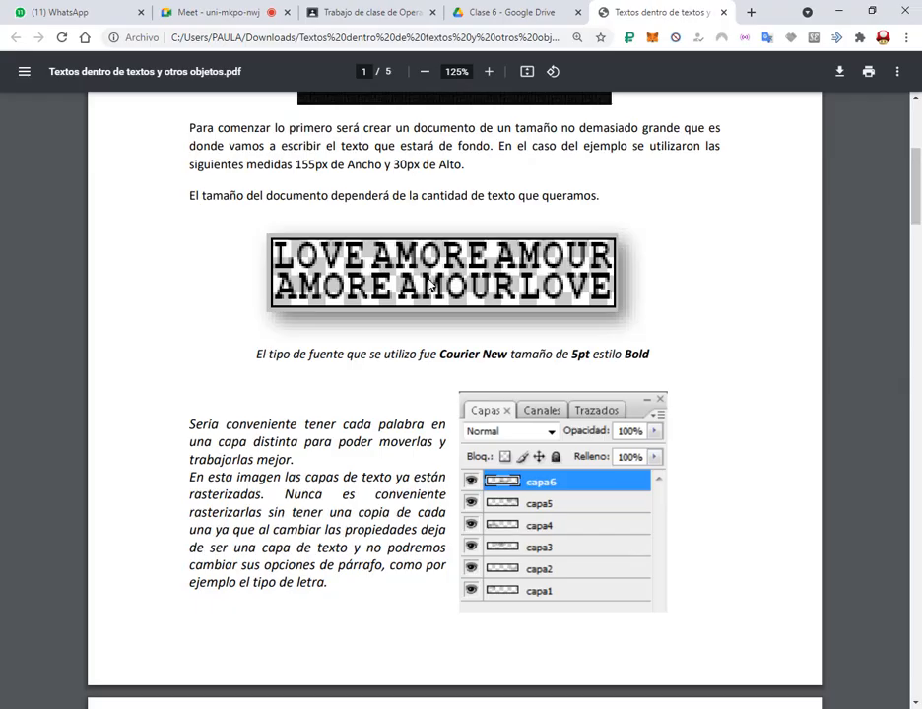
{"action": "key", "text": "alt+Tab"}
{"action": "double_click", "coordinate": [778, 303]}
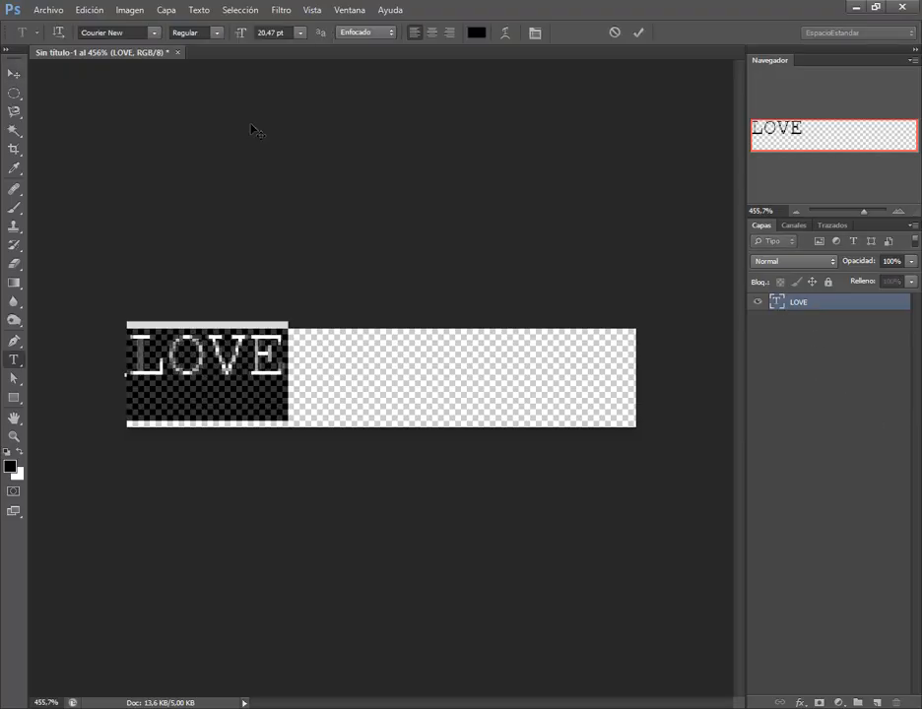
{"action": "left_click", "coordinate": [193, 33]}
{"action": "left_click", "coordinate": [177, 70]}
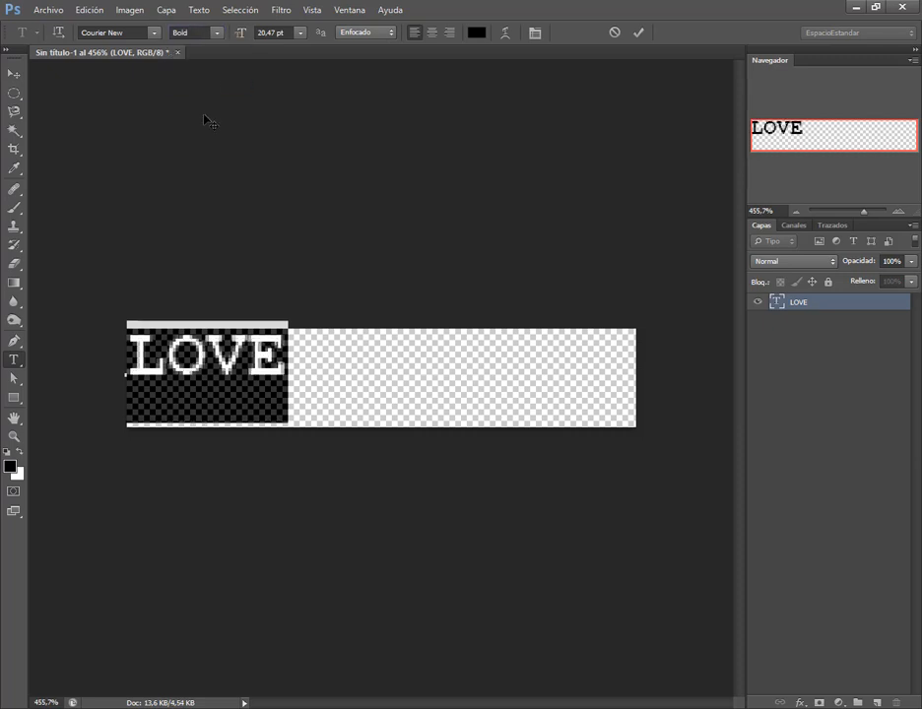
{"action": "left_click", "coordinate": [13, 73]}
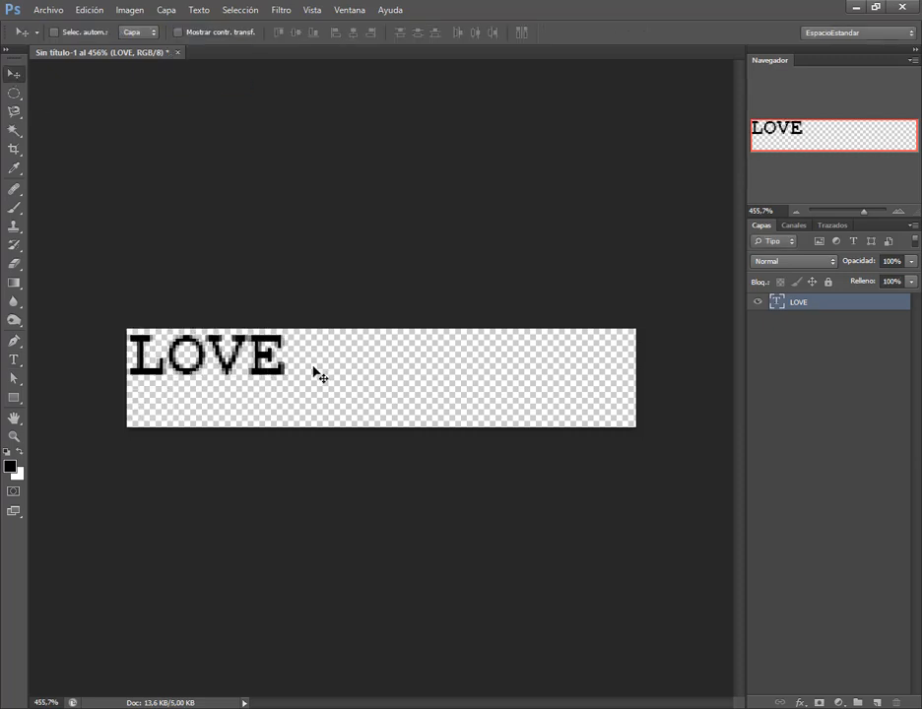
{"action": "double_click", "coordinate": [778, 302]}
{"action": "left_click", "coordinate": [296, 364]}
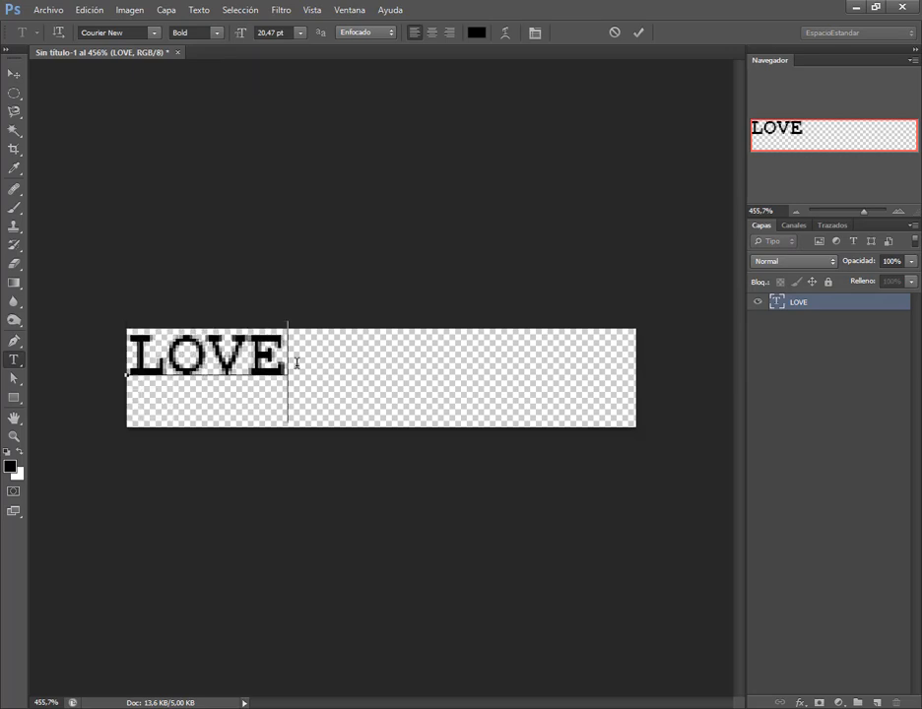
{"action": "left_click", "coordinate": [10, 78]}
Compare with the PDF sample, then scale LOVE down to about 92% of its width and 94% of its height.
{"action": "key", "text": "alt+Tab"}
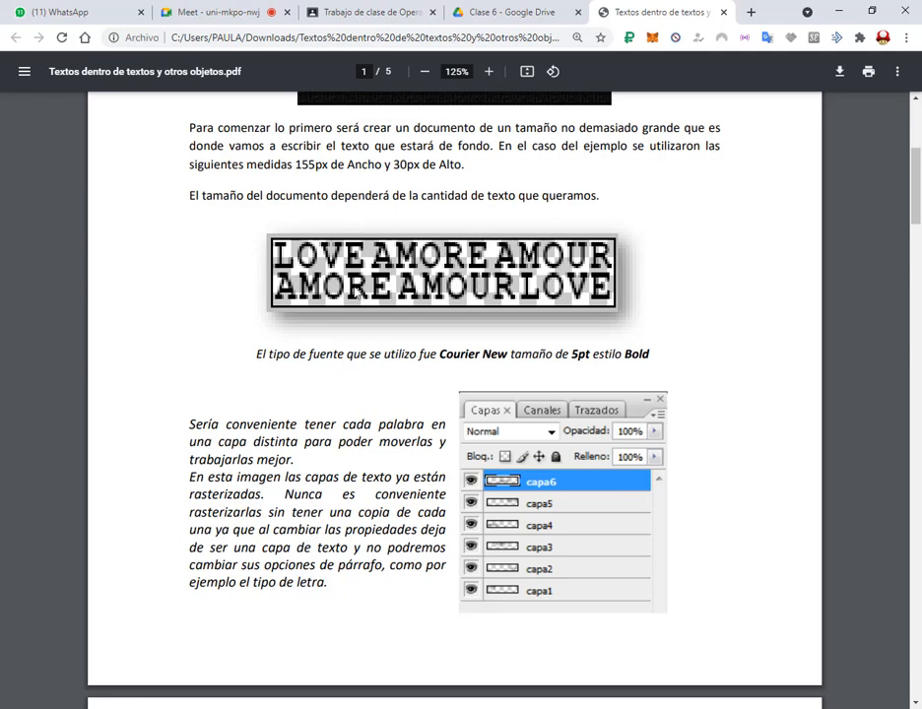
{"action": "key", "text": "alt+Tab"}
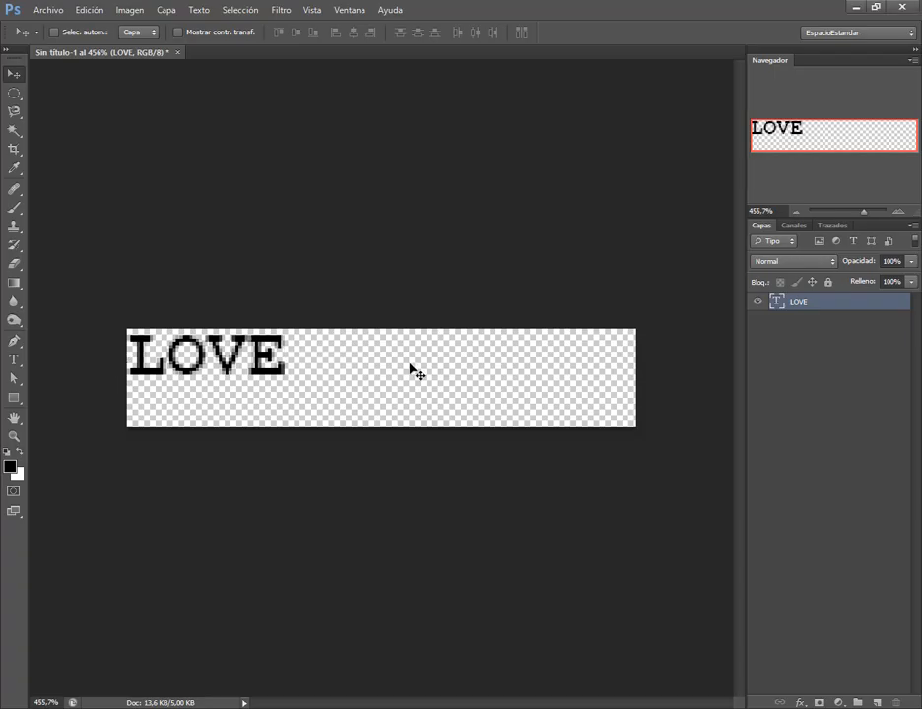
{"action": "key", "text": "ctrl+t"}
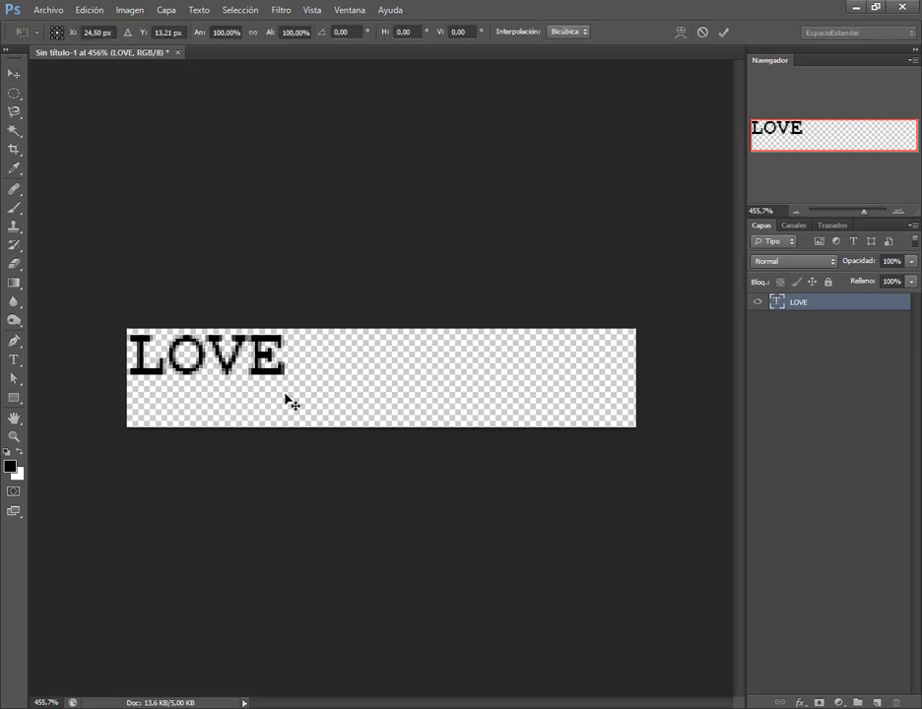
{"action": "left_click_drag", "start_coordinate": [287, 423], "coordinate": [273, 413]}
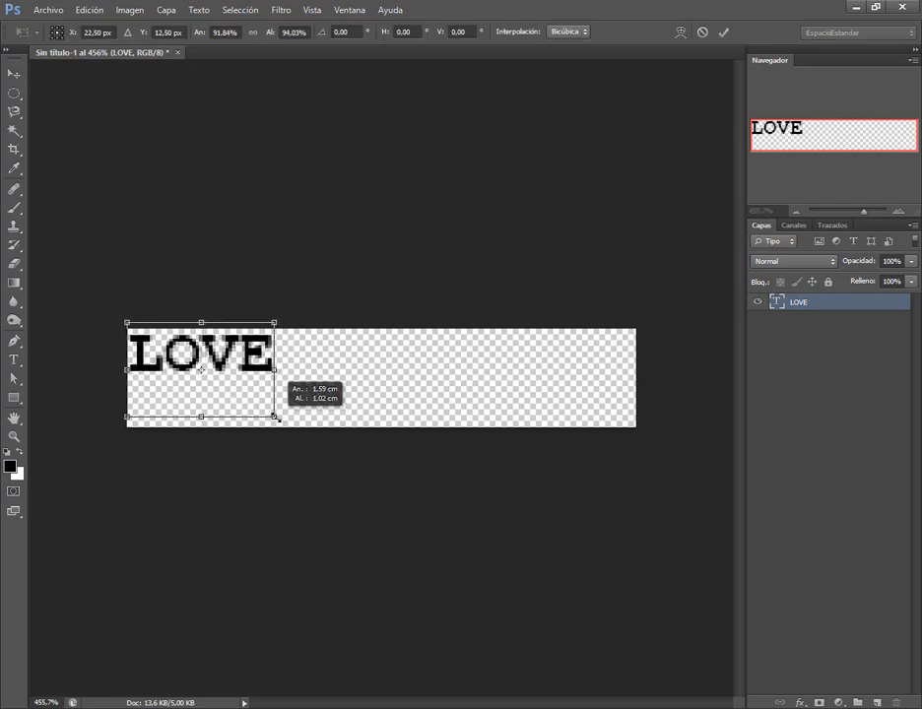
{"action": "key", "text": "Return"}
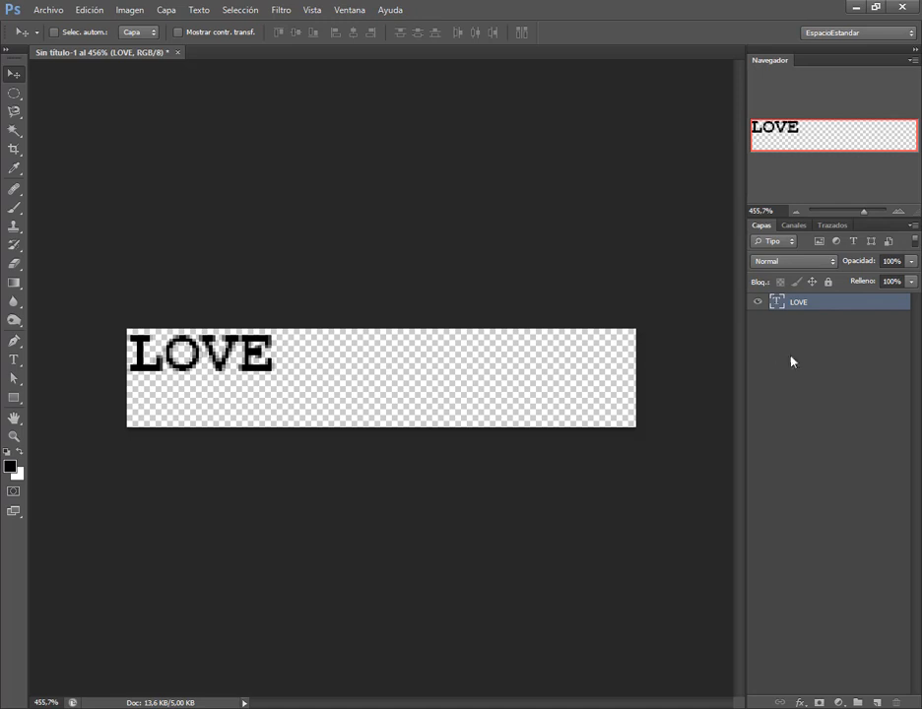
Duplicate the LOVE text layer twice and line the copies up in a row beside the original.
{"action": "key", "text": "ctrl+j"}
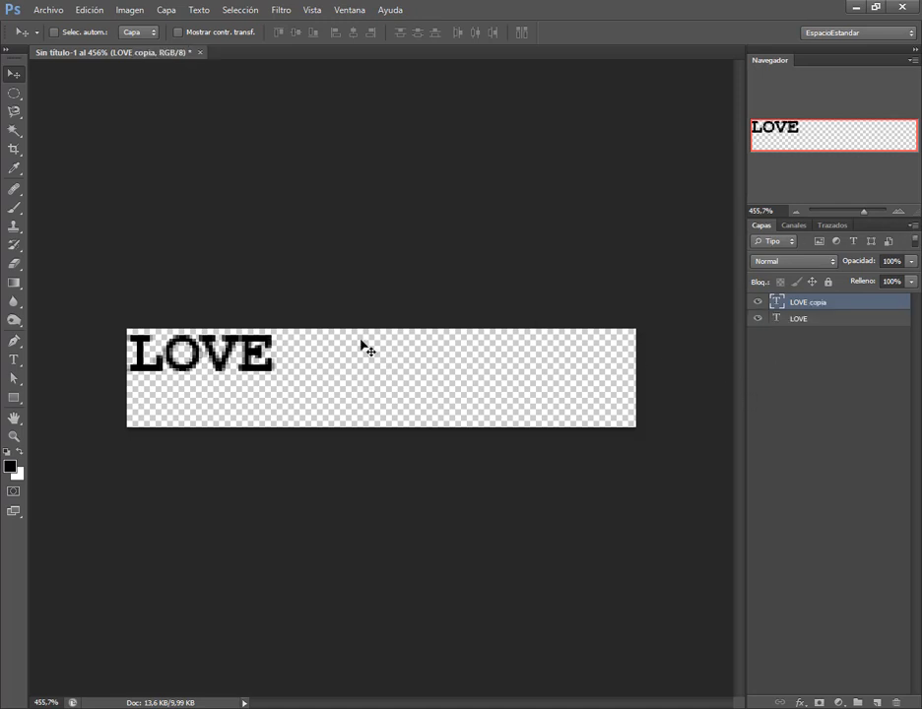
{"action": "left_click_drag", "start_coordinate": [276, 362], "coordinate": [589, 357]}
{"action": "key", "text": "ctrl+j"}
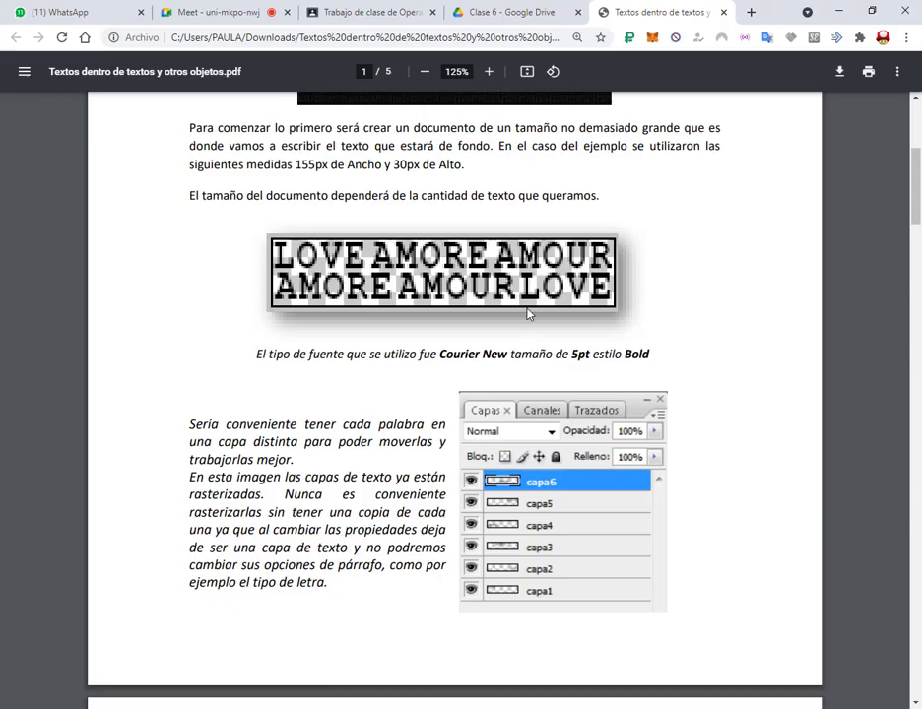
Check the PDF sample and replace the text of the middle LOVE copy with AMORE.
{"action": "key", "text": "alt+Tab"}
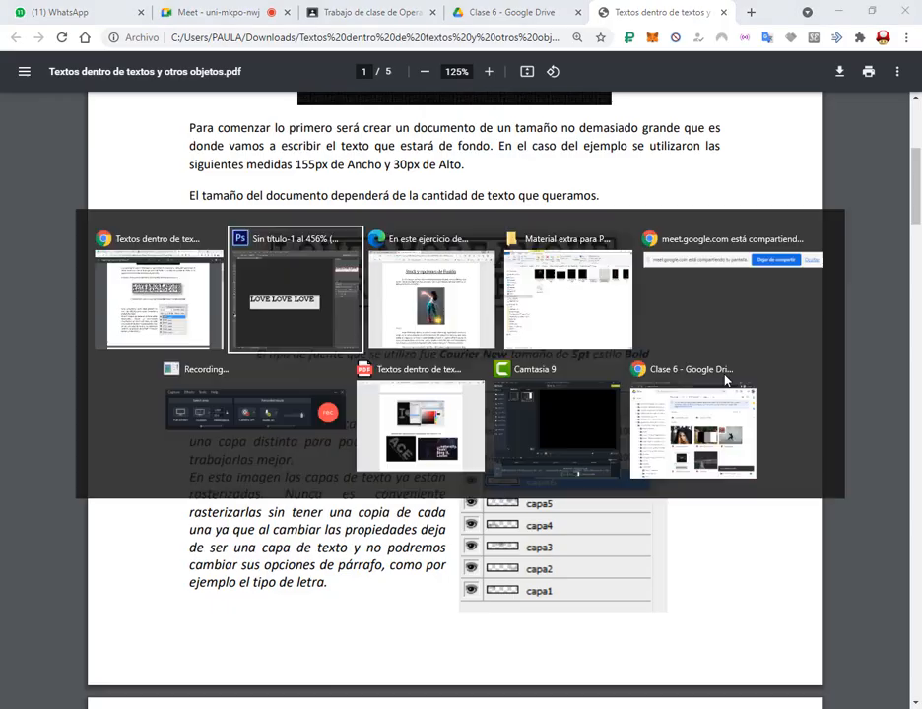
{"action": "double_click", "coordinate": [776, 318]}
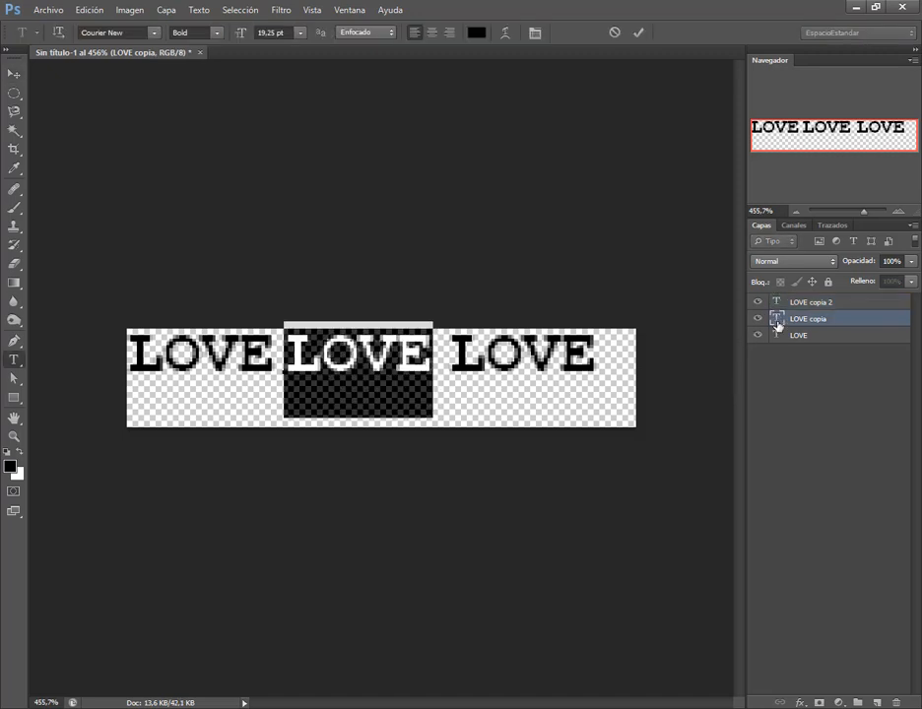
{"action": "type", "text": "AMORE"}
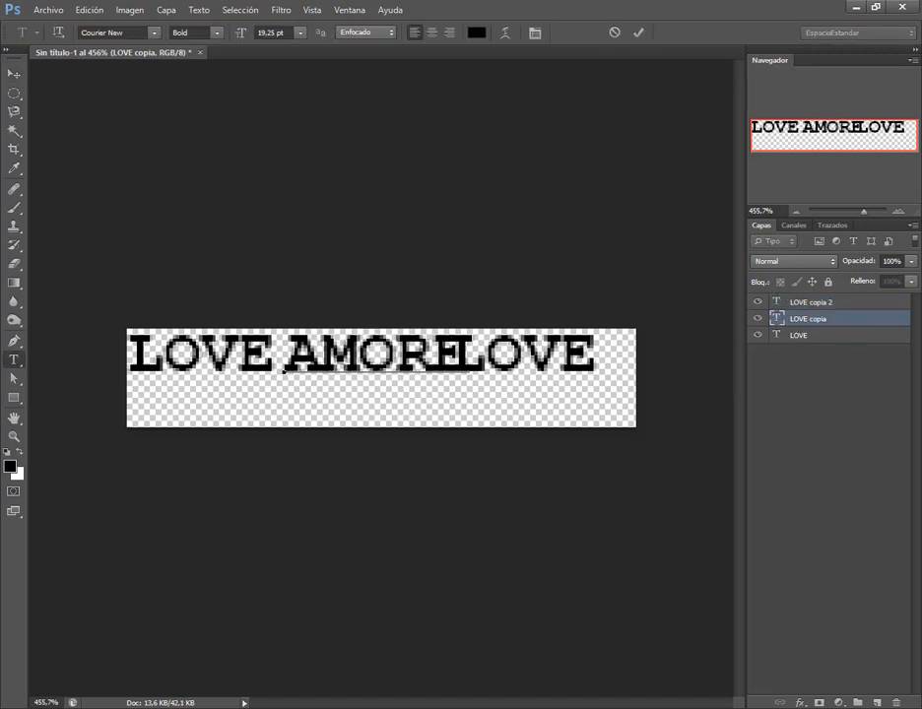
{"action": "left_click", "coordinate": [14, 73]}
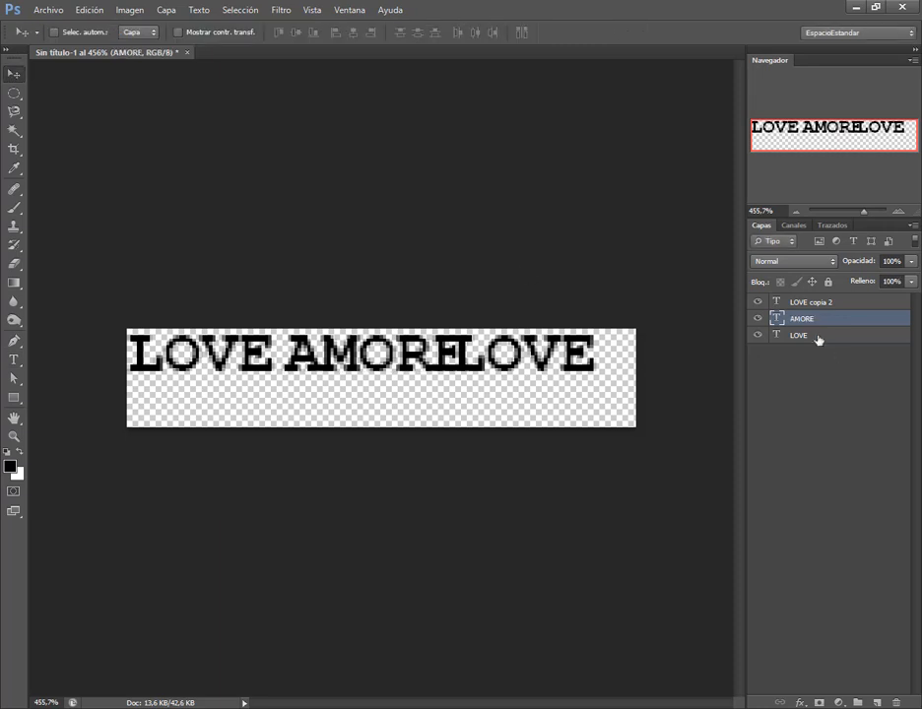
Move the third word clear of AMORE and, after checking the PDF sample, replace its text with AMOUR.
{"action": "left_click_drag", "start_coordinate": [541, 363], "coordinate": [581, 352]}
{"action": "left_click", "coordinate": [809, 301]}
{"action": "key", "text": "alt+Tab"}
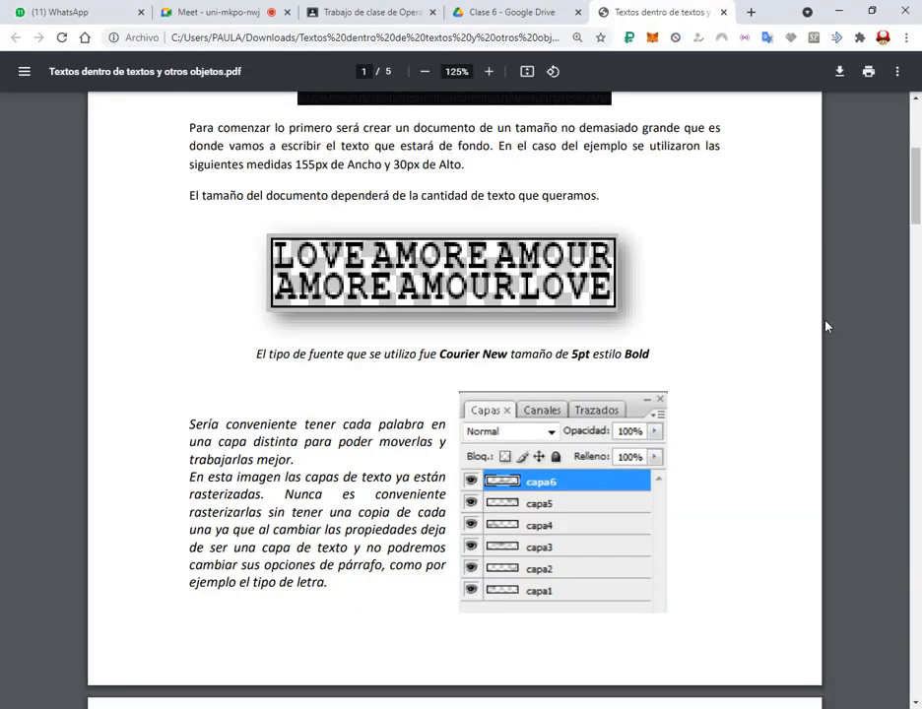
{"action": "key", "text": "alt+Tab"}
{"action": "double_click", "coordinate": [777, 302]}
{"action": "type", "text": "AMOUR"}
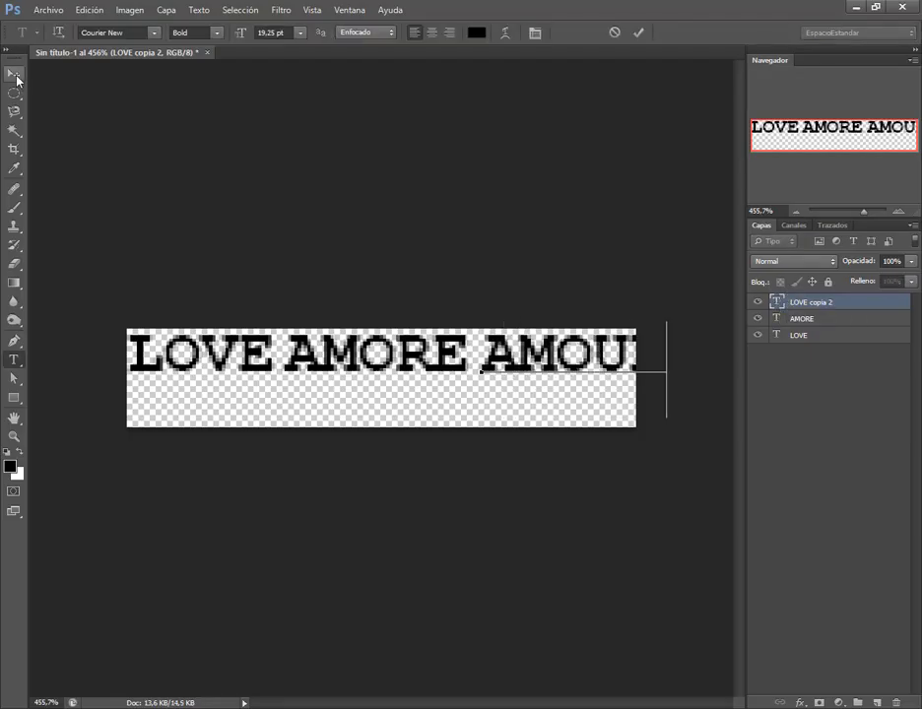
Move AMOUR closer to AMORE and adjust AMORE's position to leave small gaps between the three words.
{"action": "left_click", "coordinate": [14, 74]}
{"action": "left_click_drag", "start_coordinate": [618, 359], "coordinate": [601, 358]}
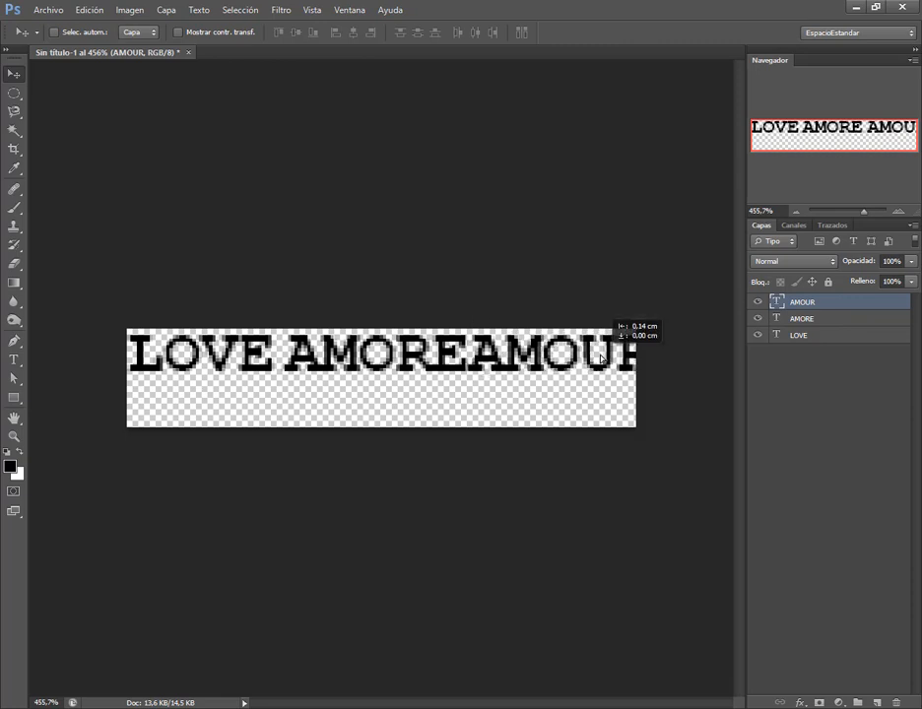
{"action": "left_click", "coordinate": [422, 363], "text": "ctrl"}
{"action": "left_click_drag", "start_coordinate": [421, 363], "coordinate": [408, 365]}
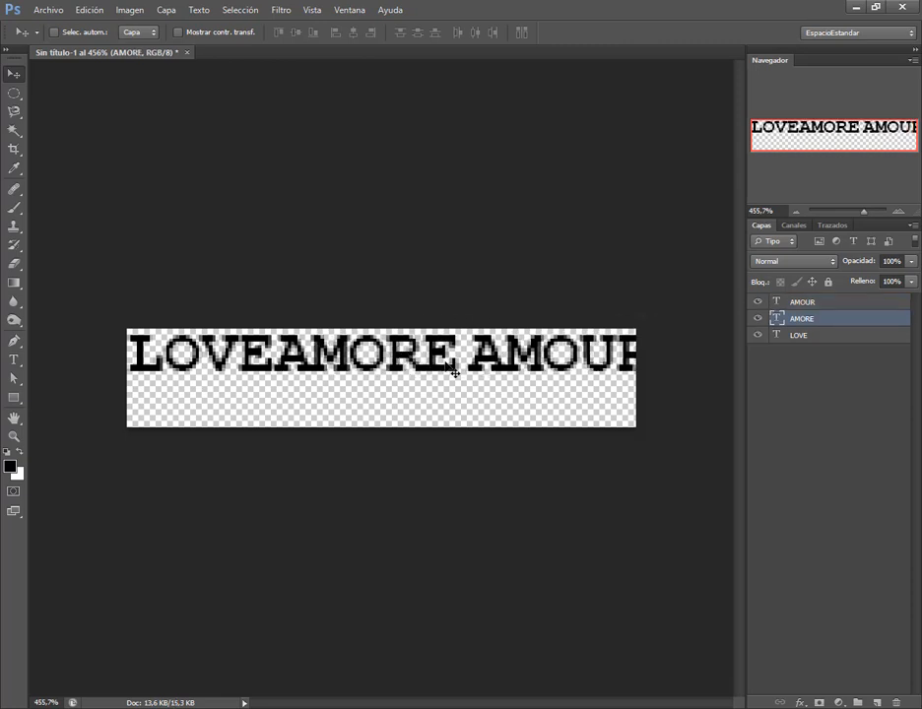
{"action": "left_click_drag", "start_coordinate": [465, 370], "coordinate": [471, 370]}
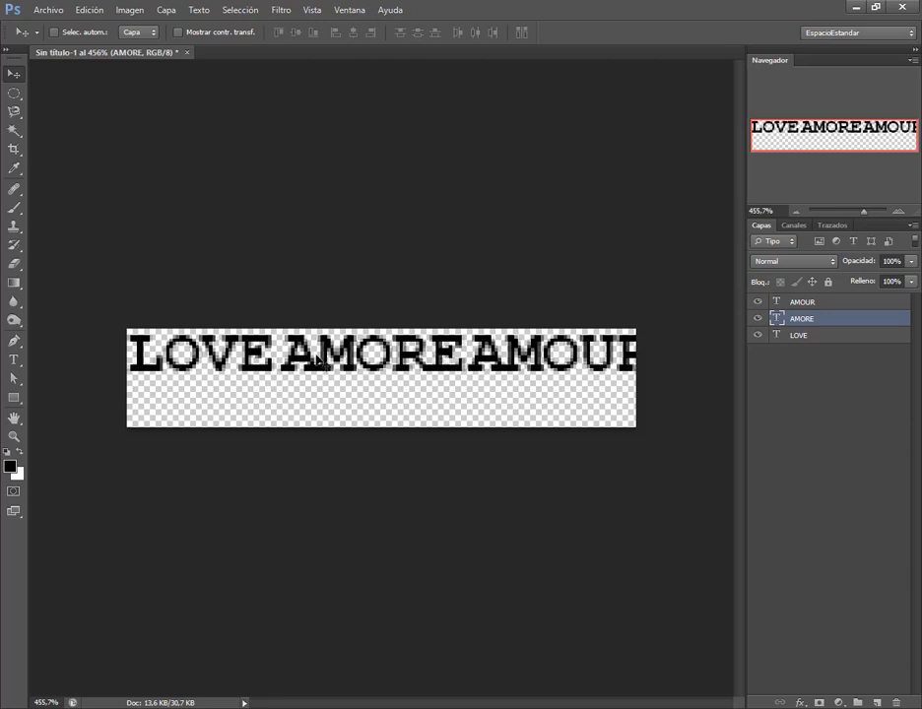
Select the AMOUR, AMORE and LOVE layers together and scale them down until all three words fit within the canvas width.
{"action": "left_click", "coordinate": [839, 303]}
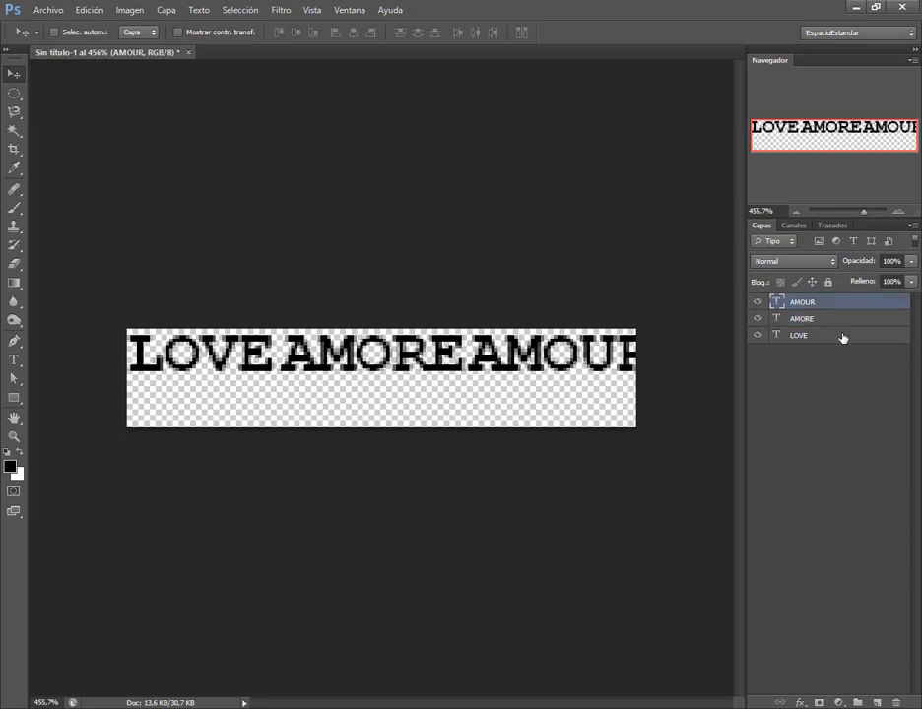
{"action": "left_click", "coordinate": [842, 337]}
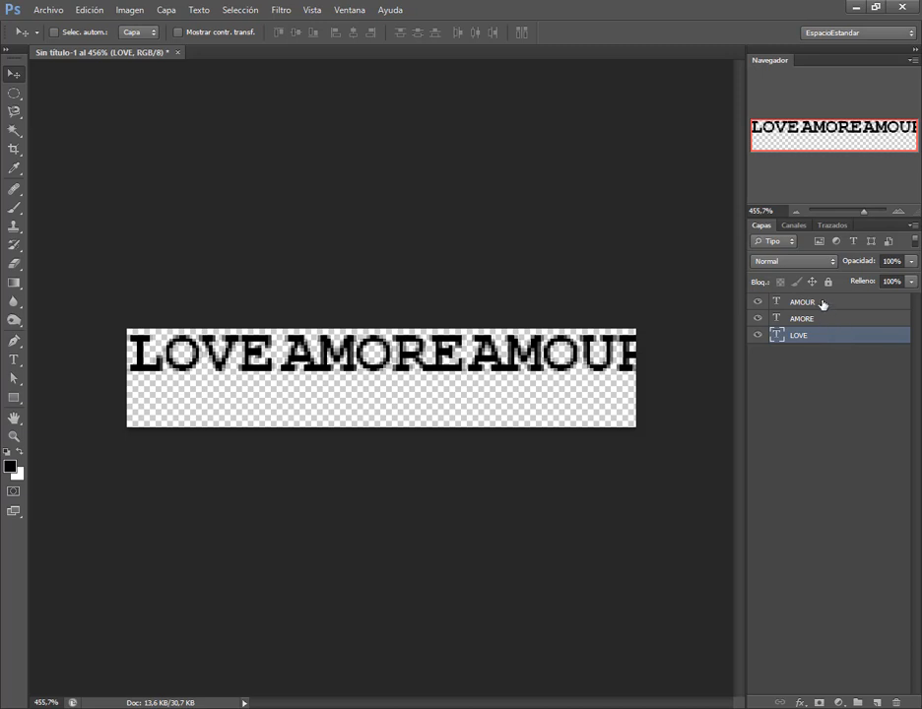
{"action": "left_click", "coordinate": [822, 302], "text": "shift"}
{"action": "left_click", "coordinate": [823, 302]}
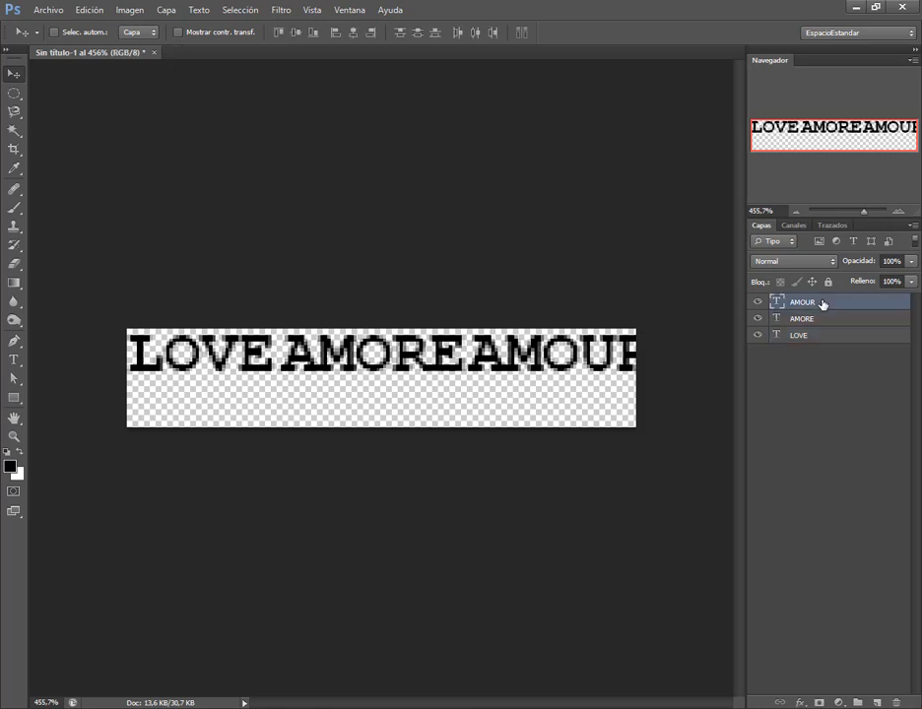
{"action": "left_click", "coordinate": [826, 336], "text": "shift"}
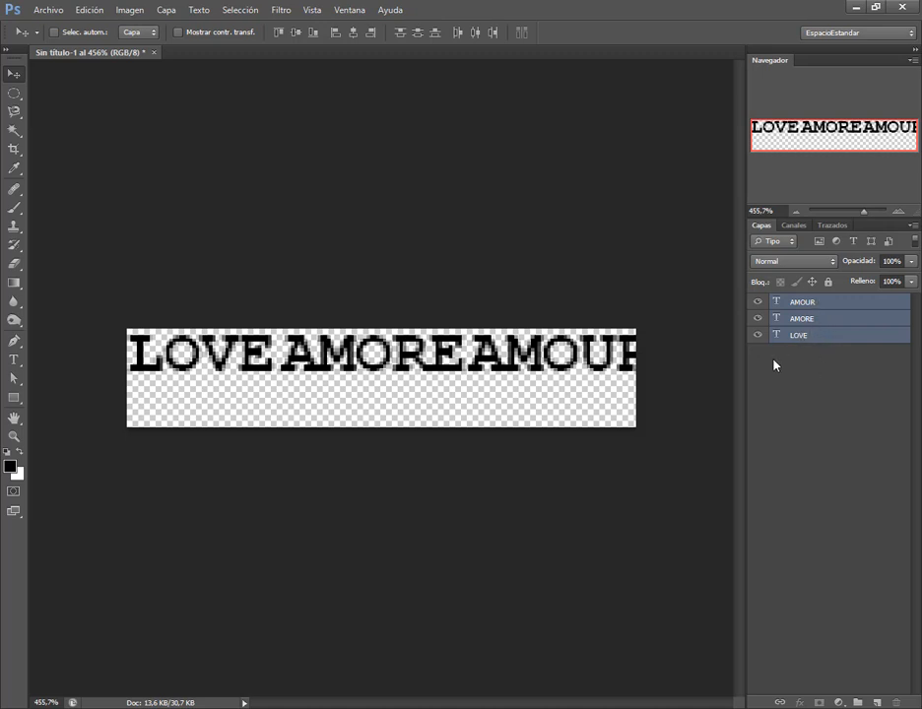
{"action": "key", "text": "ctrl+t"}
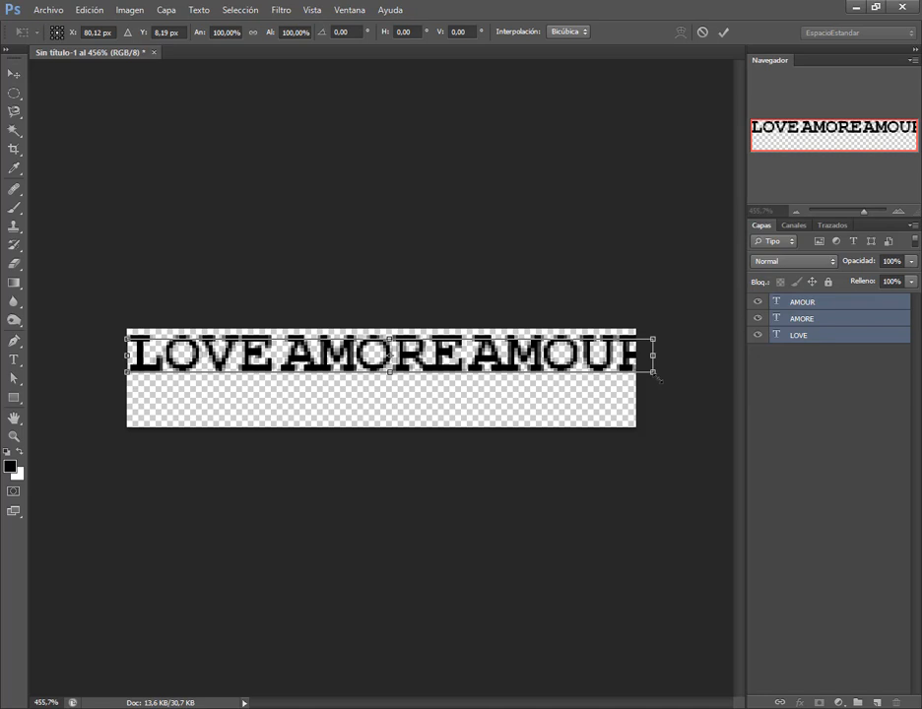
{"action": "left_click_drag", "start_coordinate": [658, 376], "coordinate": [611, 367]}
{"action": "key", "text": "Return"}
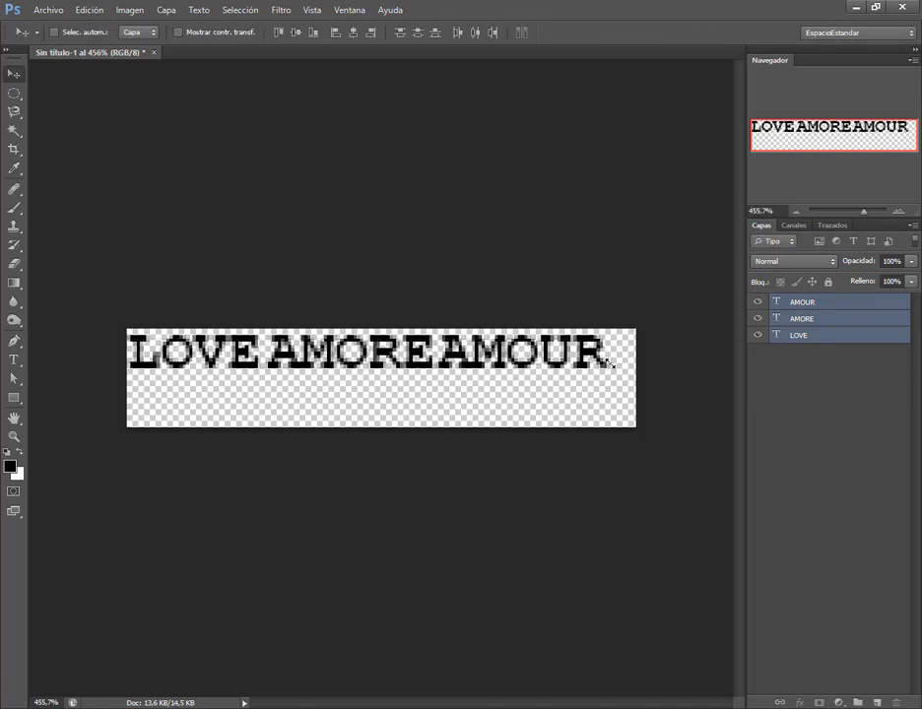
Shift AMOUR and AMORE sideways to spread the three words across the full row.
{"action": "left_click", "coordinate": [798, 329]}
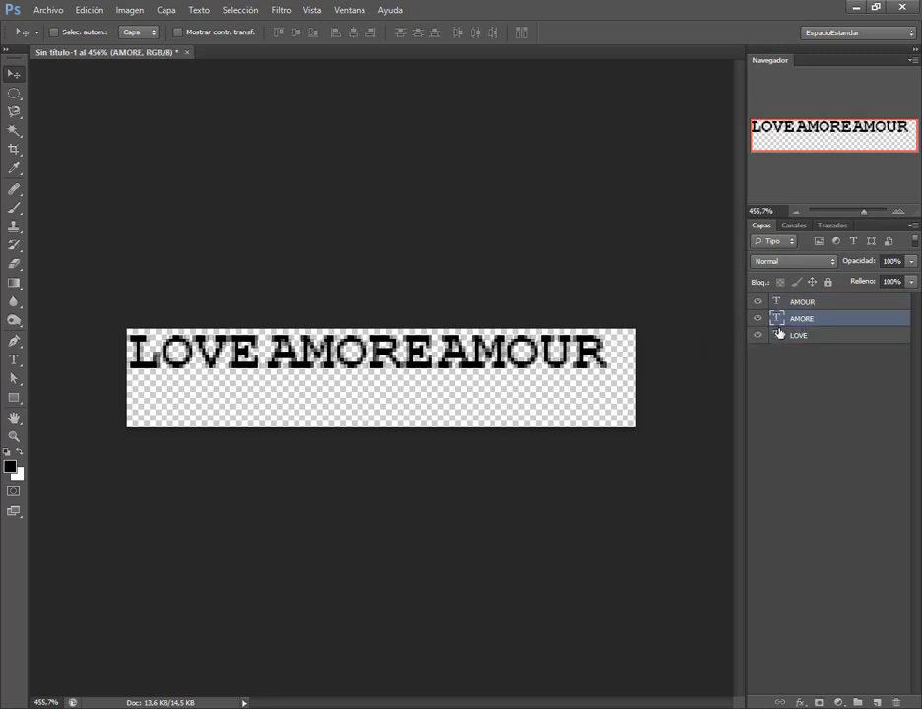
{"action": "left_click", "coordinate": [814, 302]}
{"action": "left_click_drag", "start_coordinate": [605, 361], "coordinate": [626, 361]}
{"action": "left_click", "coordinate": [801, 318]}
{"action": "left_click_drag", "start_coordinate": [406, 364], "coordinate": [414, 364]}
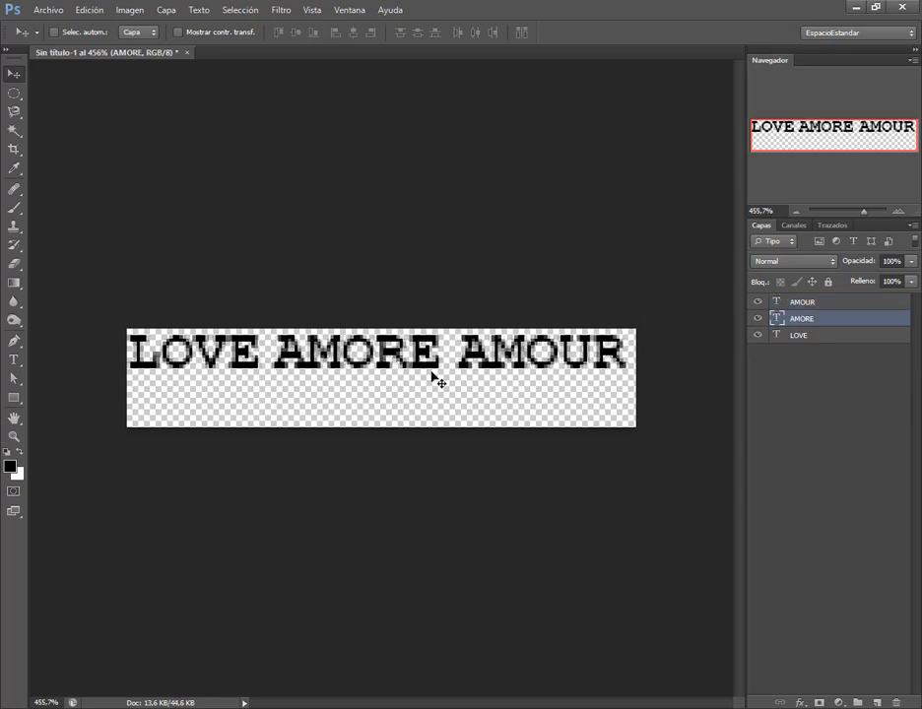
Duplicate the three word layers and, following the PDF sample, move the LOVE copy to the end of a second row.
{"action": "key", "text": "alt+Tab"}
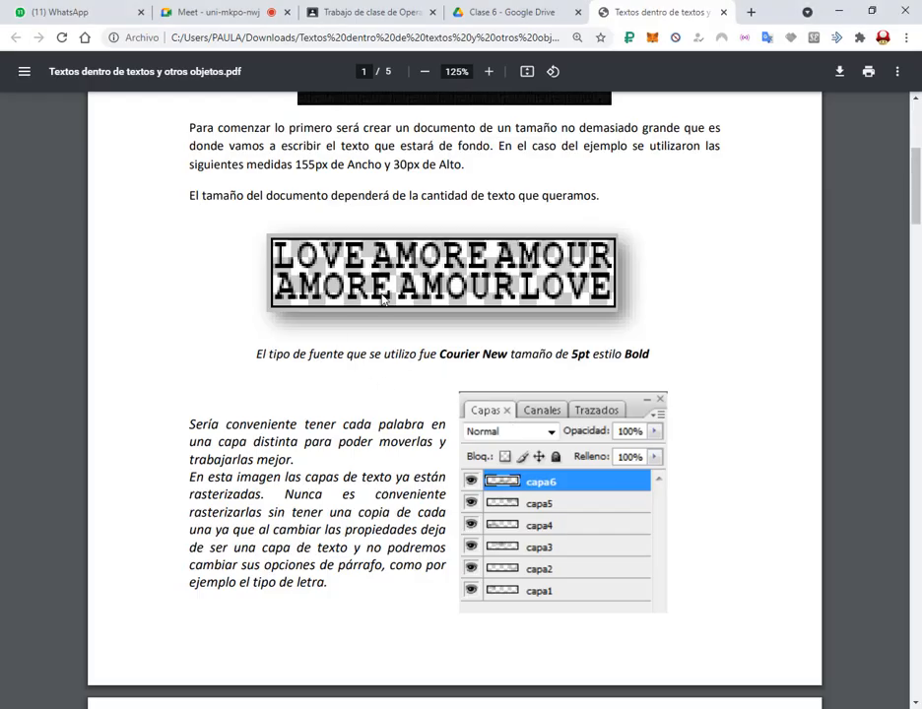
{"action": "key", "text": "alt+Tab"}
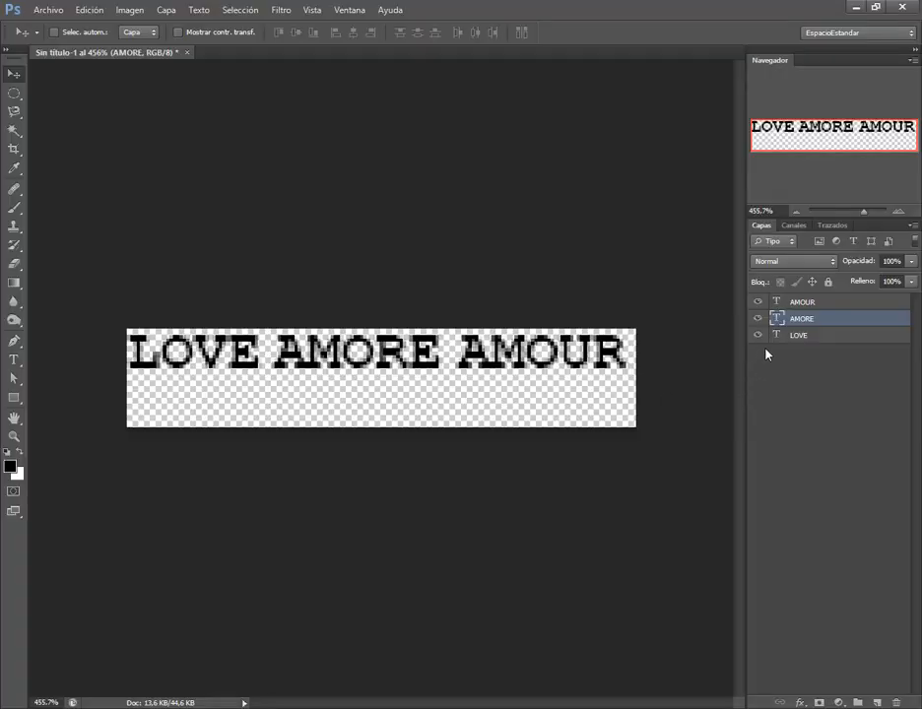
{"action": "left_click", "coordinate": [801, 302]}
{"action": "left_click", "coordinate": [804, 336], "text": "shift"}
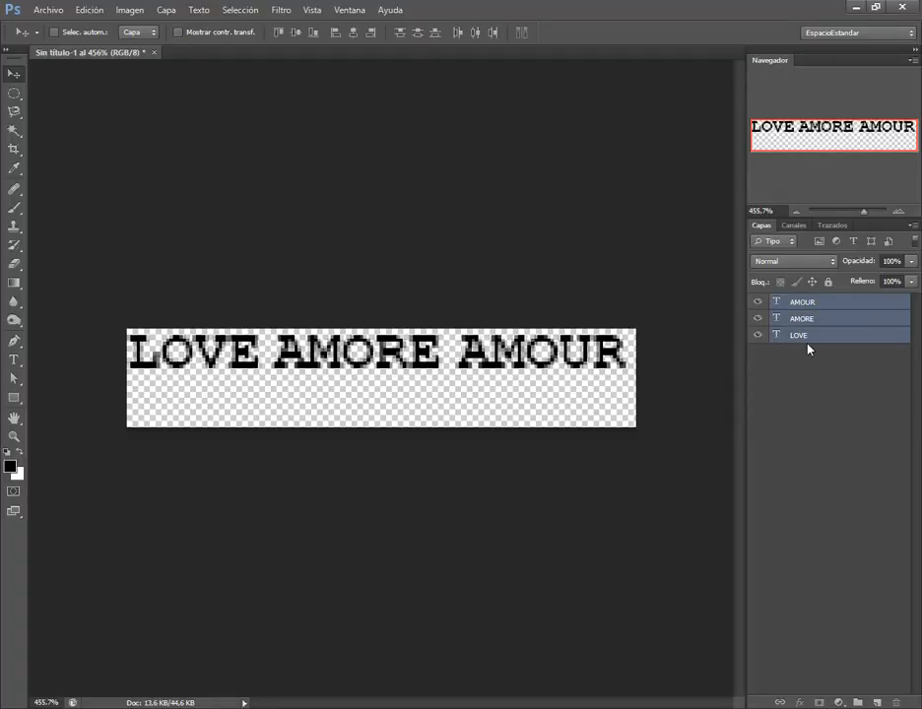
{"action": "key", "text": "ctrl+j"}
{"action": "left_click", "coordinate": [806, 339]}
{"action": "key", "text": "alt+Tab"}
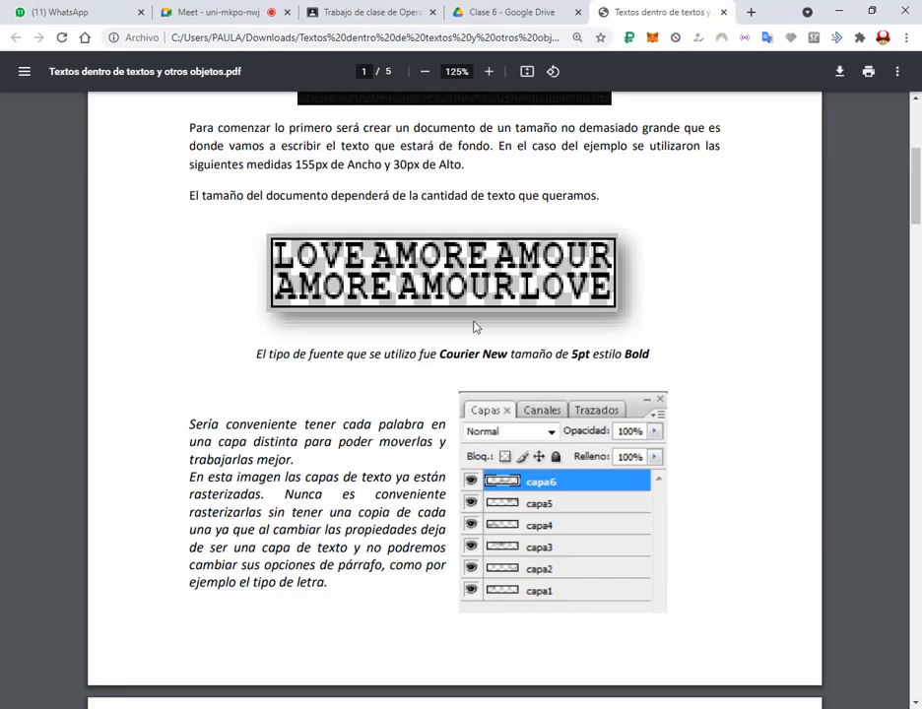
{"action": "key", "text": "alt+Tab"}
{"action": "left_click_drag", "start_coordinate": [256, 387], "coordinate": [615, 438]}
Place the AMOUR copy in the middle of the second row and the AMORE copy at its start.
{"action": "left_click", "coordinate": [814, 302]}
{"action": "left_click_drag", "start_coordinate": [546, 347], "coordinate": [366, 394]}
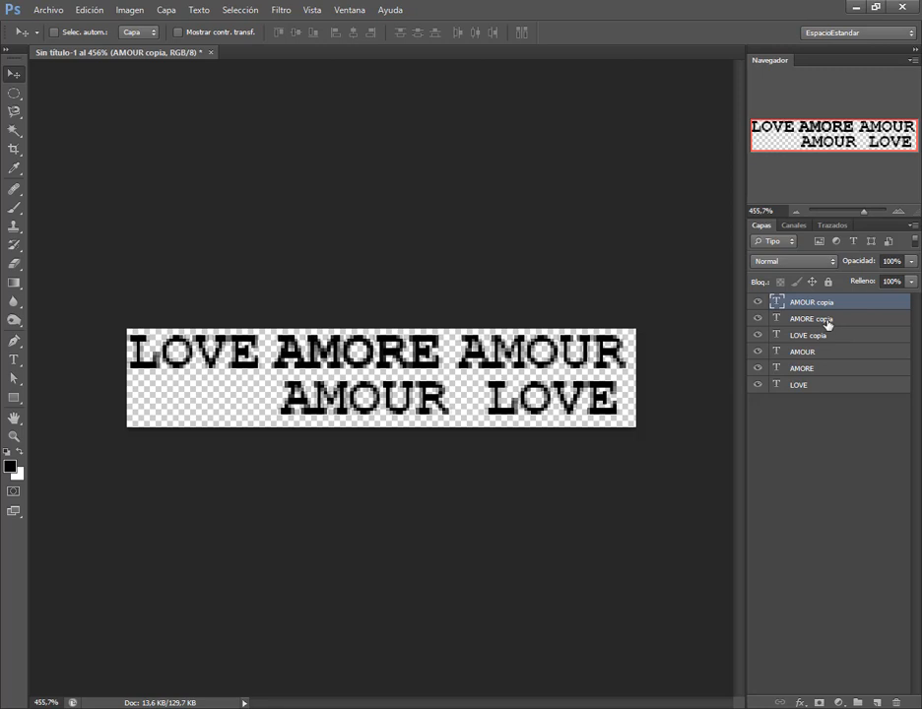
{"action": "left_click", "coordinate": [825, 321]}
{"action": "left_click_drag", "start_coordinate": [349, 343], "coordinate": [202, 388]}
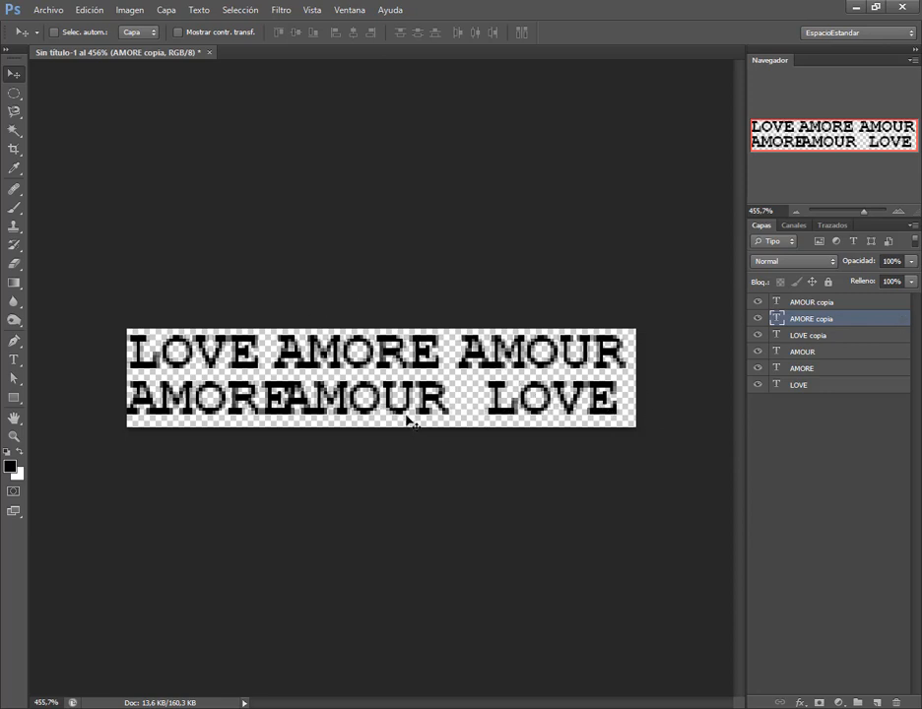
{"action": "left_click", "coordinate": [816, 339]}
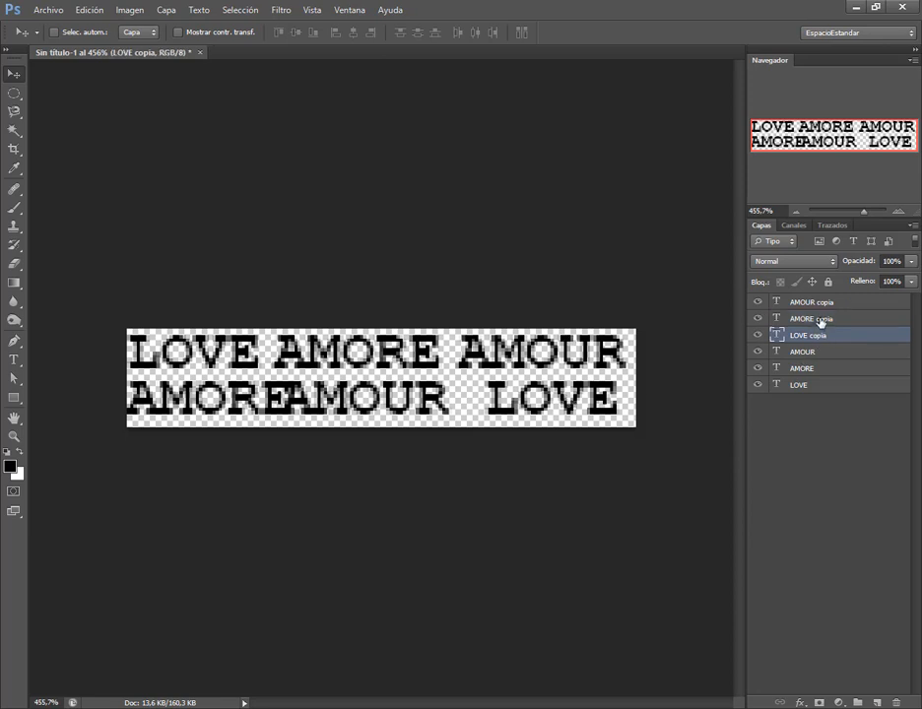
{"action": "left_click", "coordinate": [821, 318]}
{"action": "left_click", "coordinate": [823, 302]}
{"action": "double_click", "coordinate": [823, 319]}
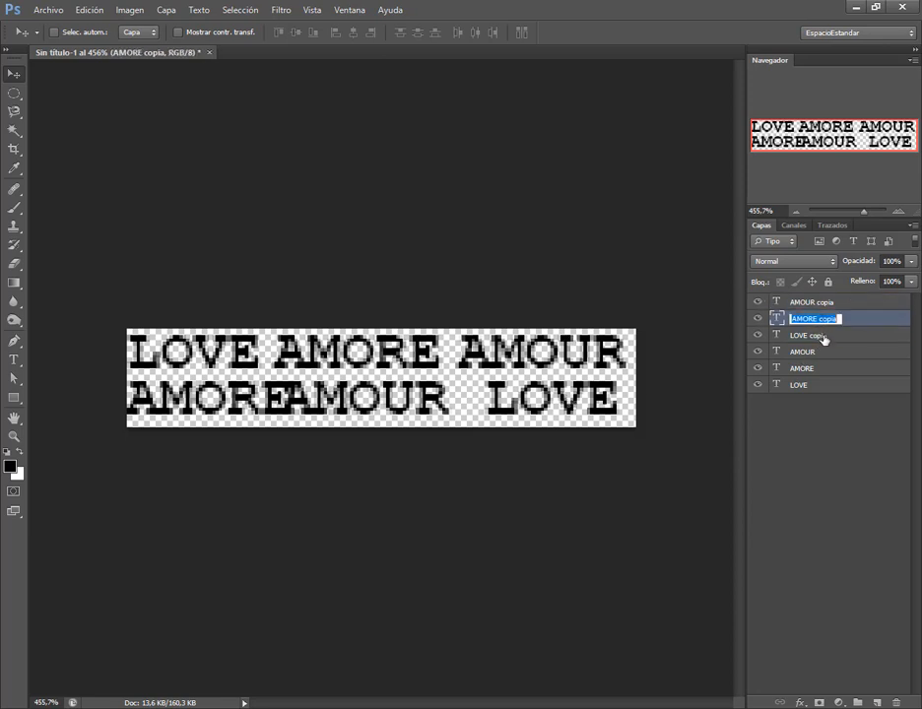
{"action": "left_click", "coordinate": [823, 339]}
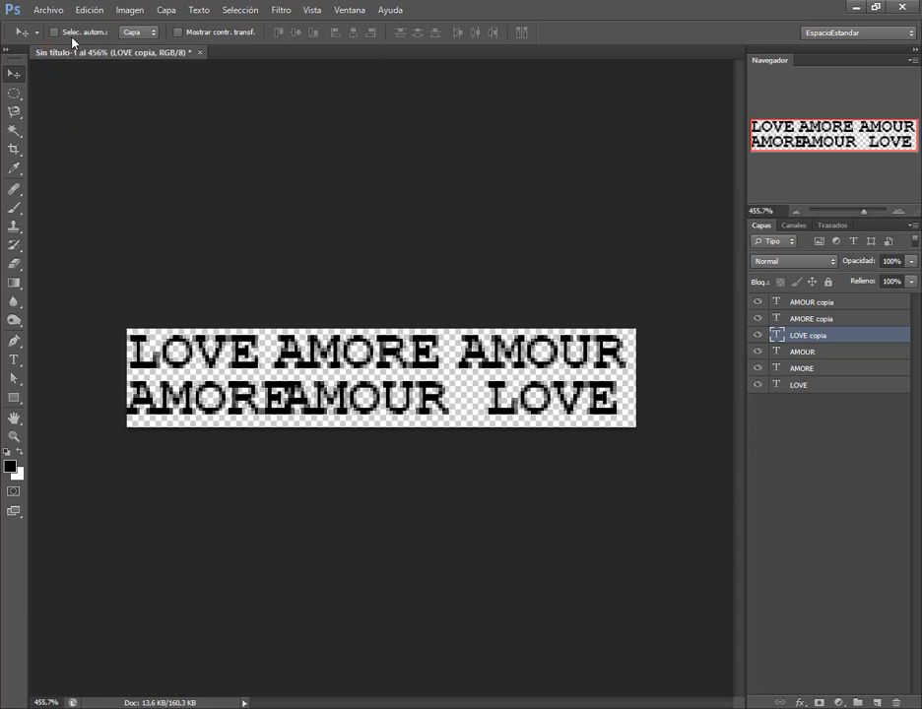
Use layer auto-select to separate the AMORE and AMOUR copies in the second row, finishing with auto-select off.
{"action": "left_click", "coordinate": [224, 366]}
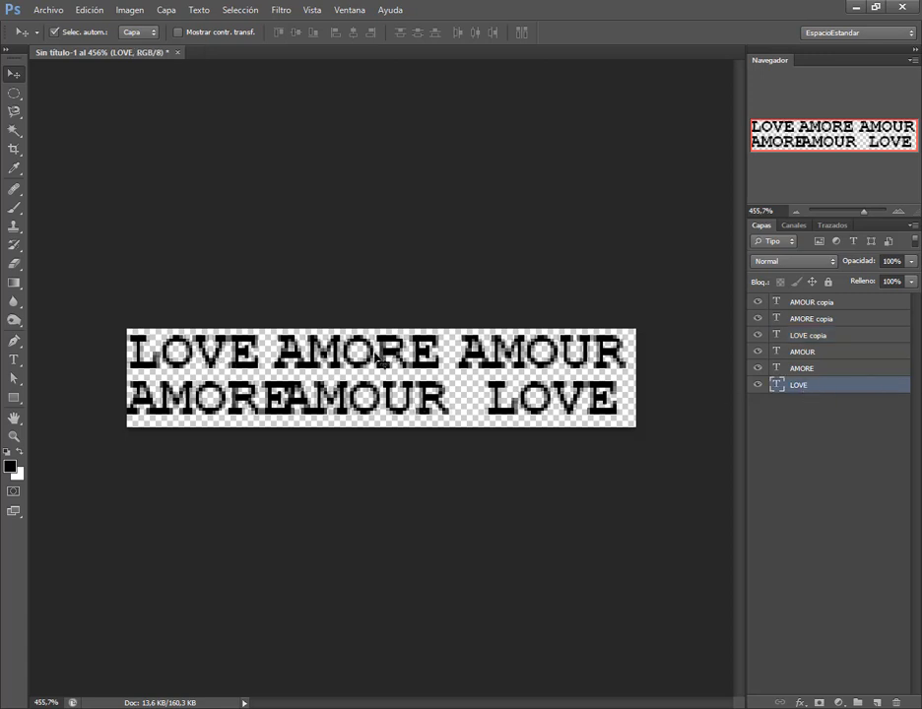
{"action": "left_click", "coordinate": [367, 349]}
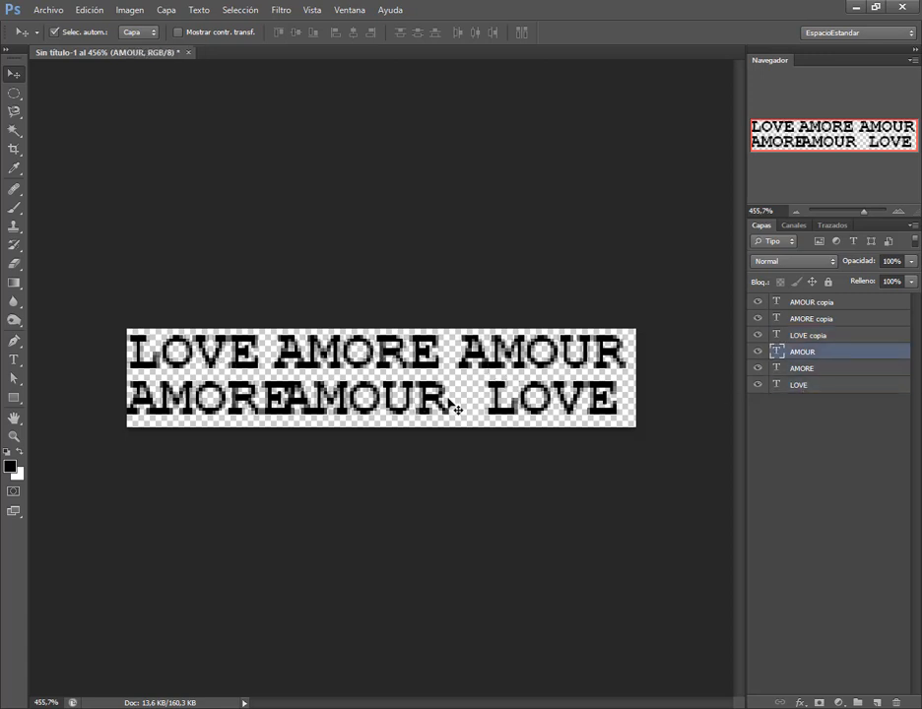
{"action": "left_click_drag", "start_coordinate": [433, 399], "coordinate": [478, 404]}
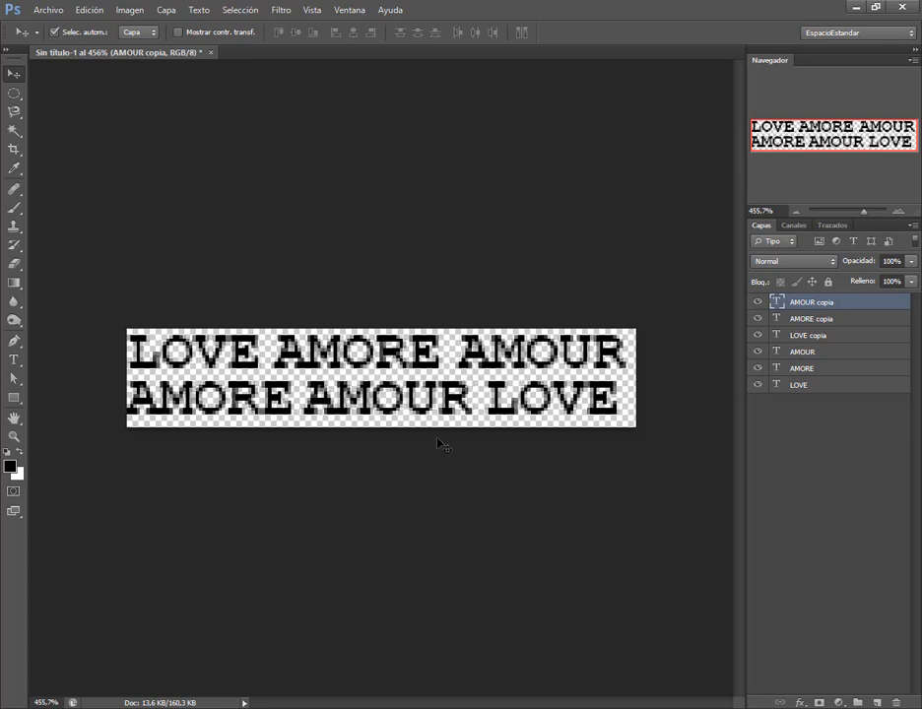
{"action": "left_click_drag", "start_coordinate": [252, 412], "coordinate": [258, 413]}
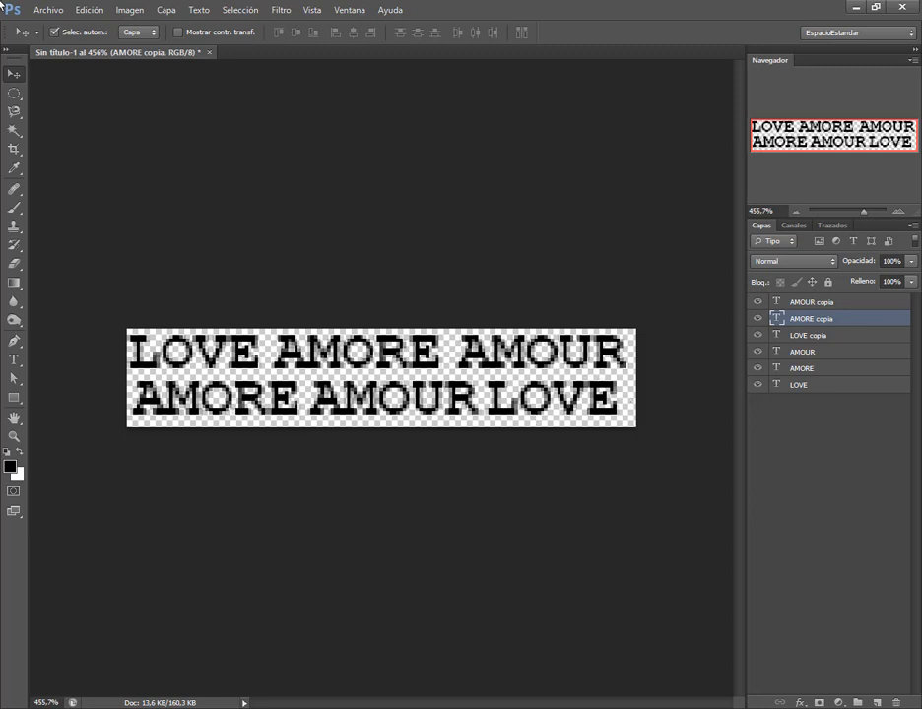
{"action": "left_click", "coordinate": [79, 37]}
Define the two-row word artwork as a pattern named "texto".
{"action": "left_click", "coordinate": [93, 12]}
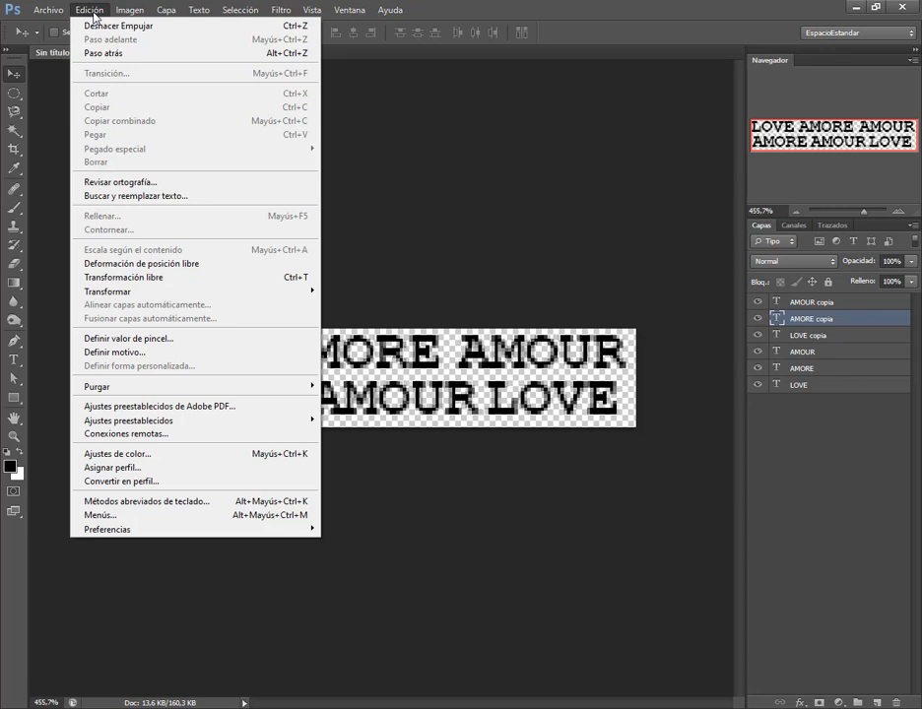
{"action": "left_click", "coordinate": [116, 351]}
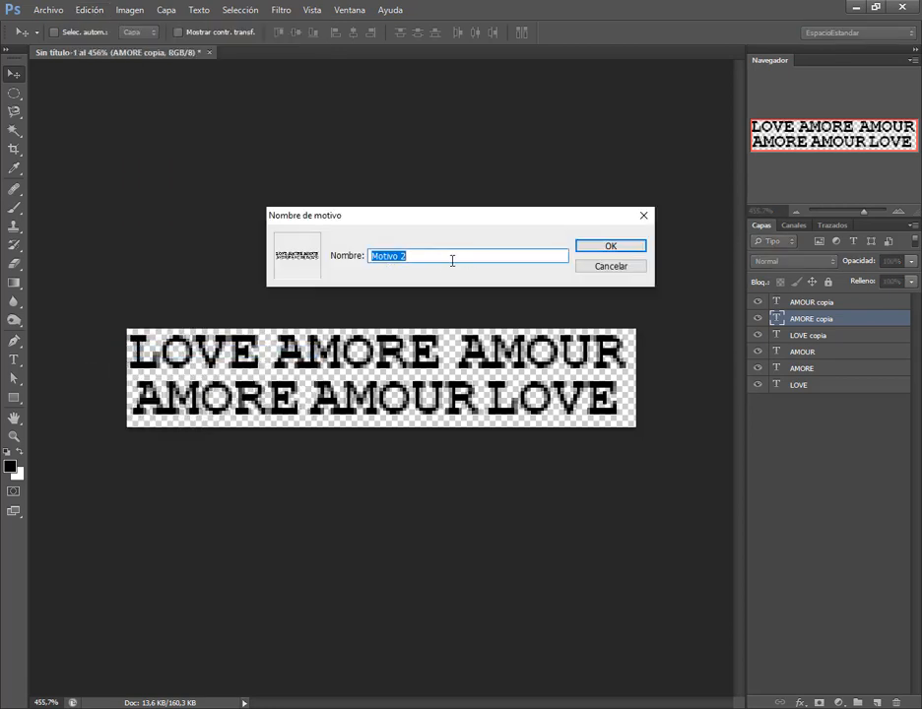
{"action": "type", "text": "texto"}
{"action": "left_click", "coordinate": [627, 248]}
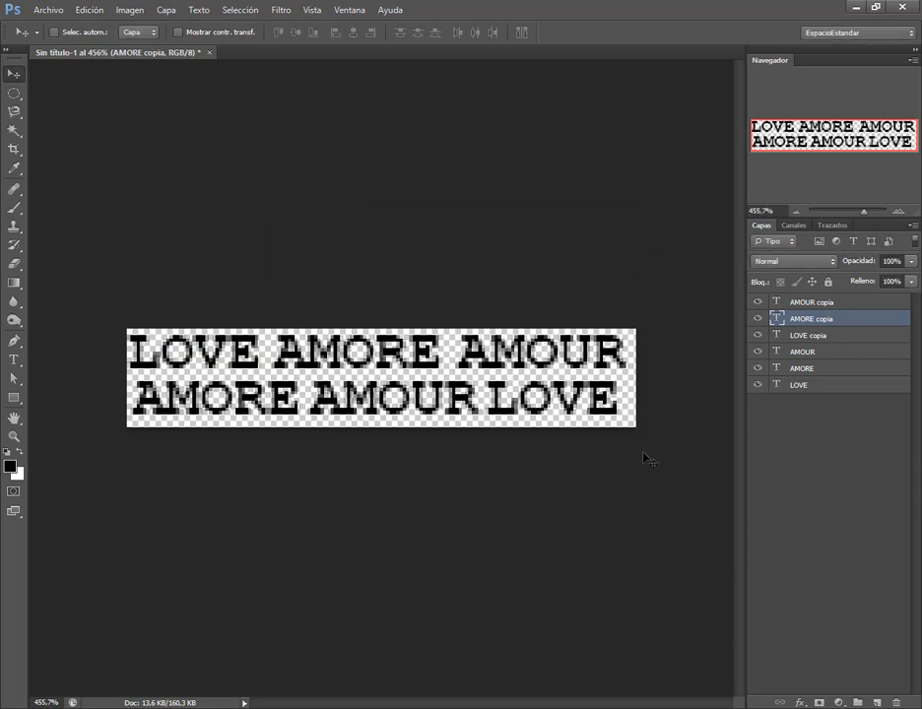
Start a new document, then switch to the exercise PDF in Edge, close the other PDF and look up the required dimensions.
{"action": "left_click", "coordinate": [49, 11]}
{"action": "left_click", "coordinate": [61, 27]}
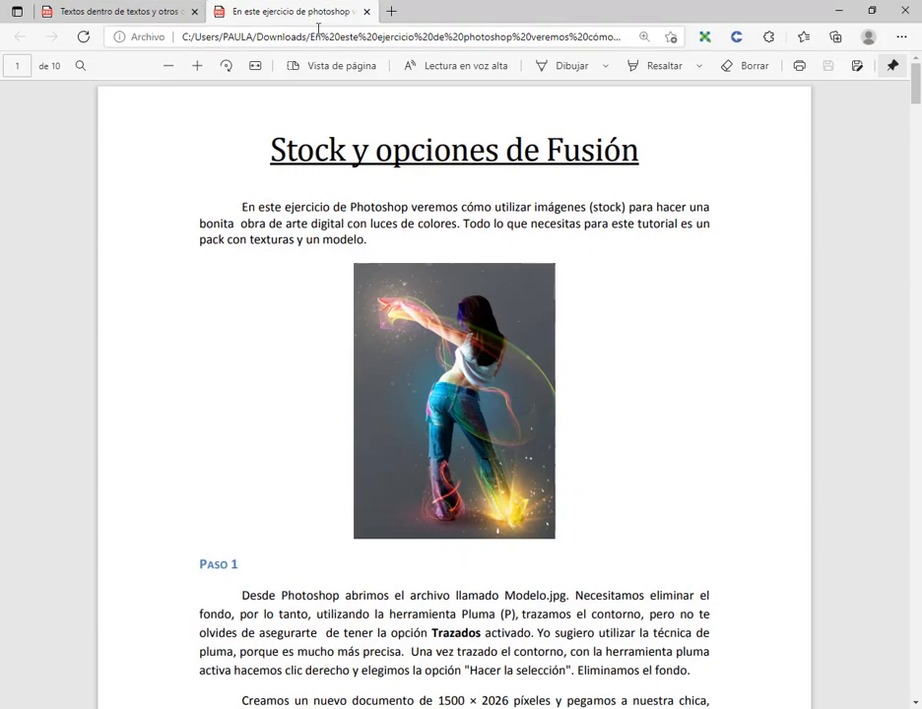
{"action": "left_click", "coordinate": [119, 10]}
{"action": "left_click", "coordinate": [366, 10]}
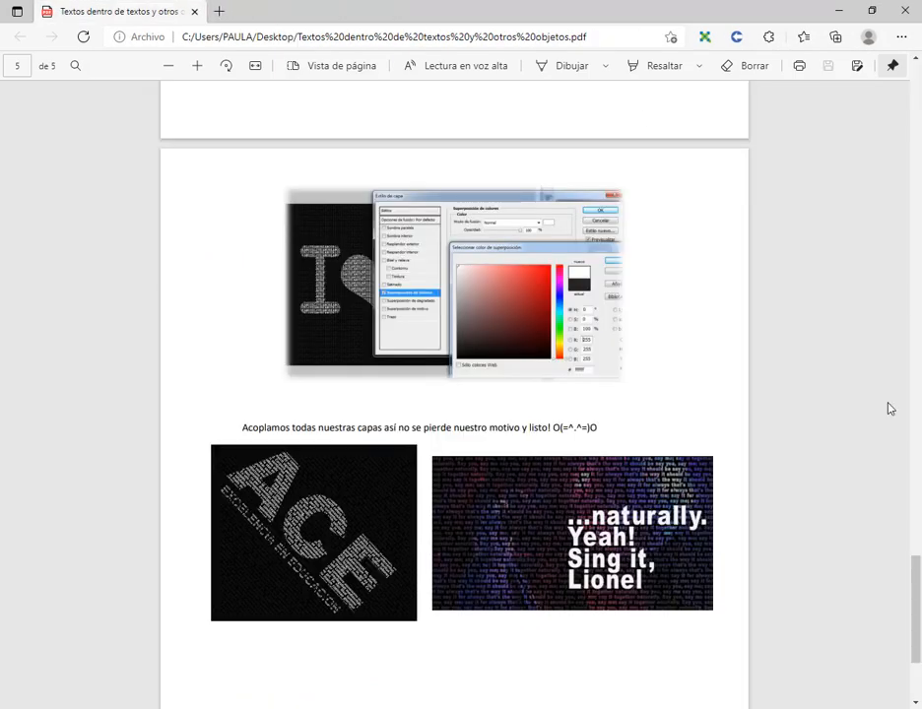
{"action": "left_click_drag", "start_coordinate": [916, 571], "coordinate": [919, 172]}
{"action": "scroll", "coordinate": [714, 339], "scroll_direction": "up", "scroll_amount": 5}
{"action": "scroll", "coordinate": [555, 479], "scroll_direction": "down", "scroll_amount": 5}
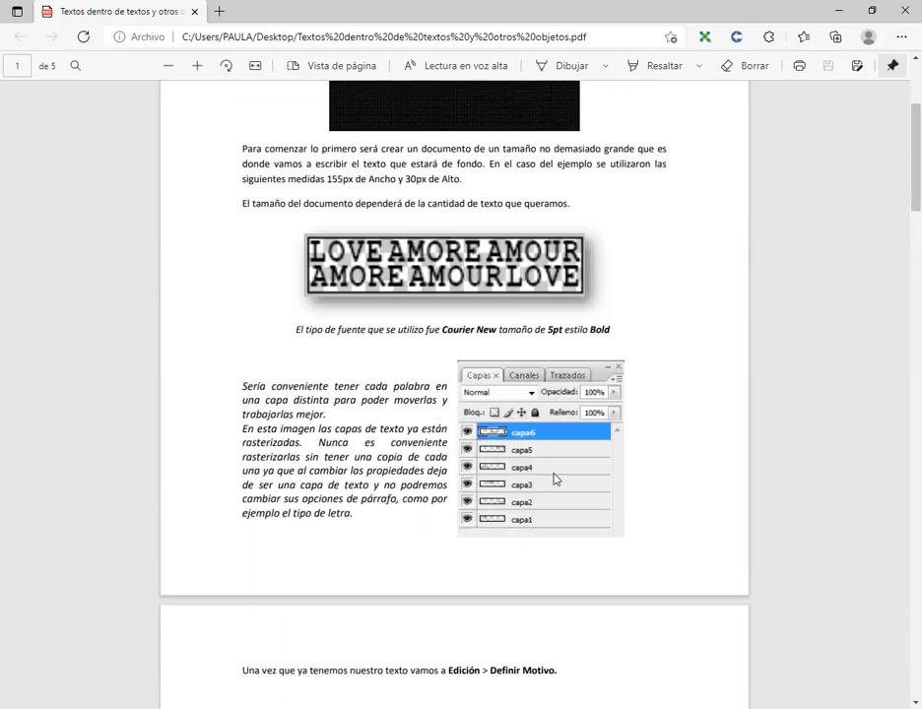
{"action": "scroll", "coordinate": [339, 238], "scroll_direction": "down", "scroll_amount": 2}
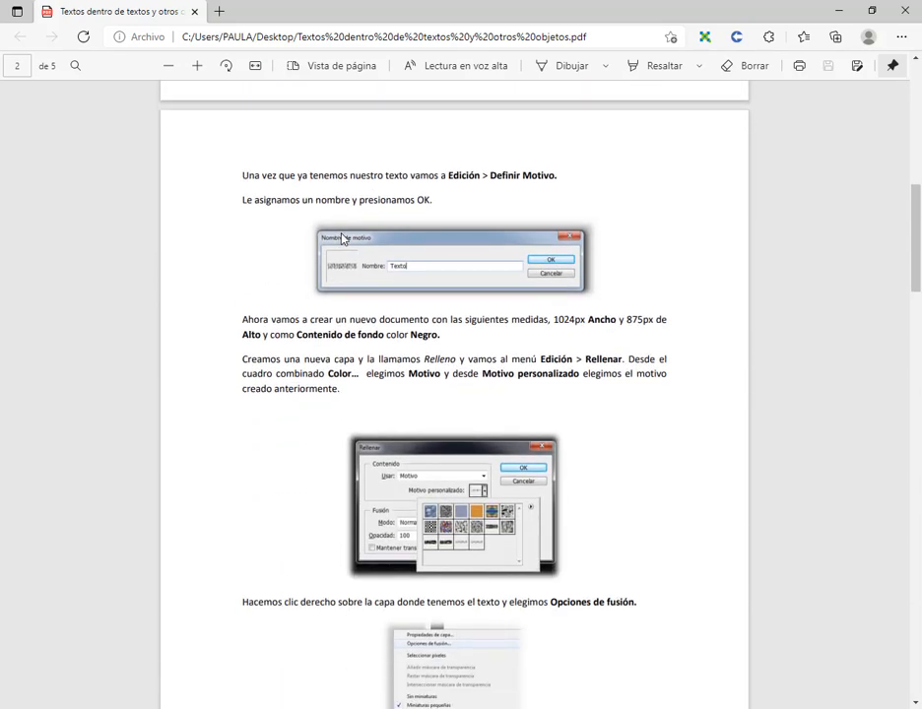
{"action": "scroll", "coordinate": [578, 264], "scroll_direction": "down", "scroll_amount": 1}
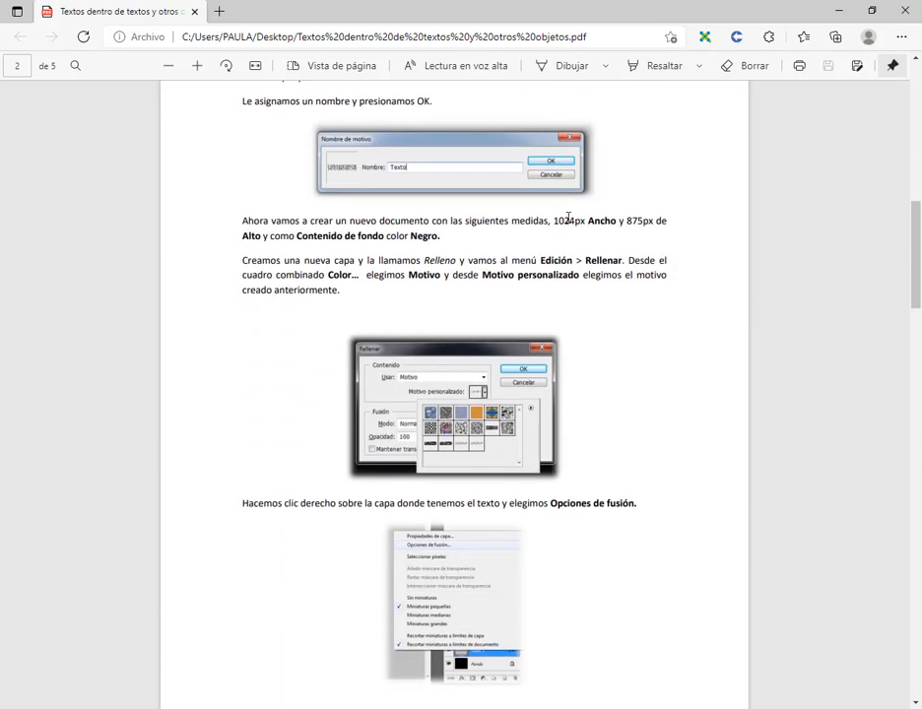
Create the new document at 1024 px wide by 875 px high, keeping the background contents transparent.
{"action": "key", "text": "alt+Tab"}
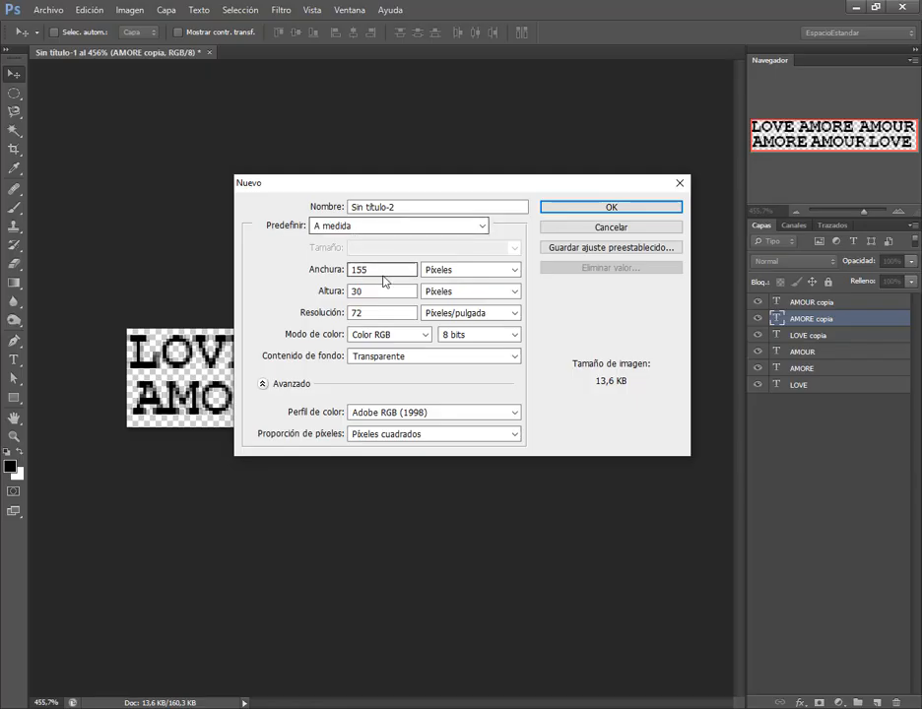
{"action": "left_click_drag", "start_coordinate": [375, 271], "coordinate": [311, 273]}
{"action": "type", "text": "1024"}
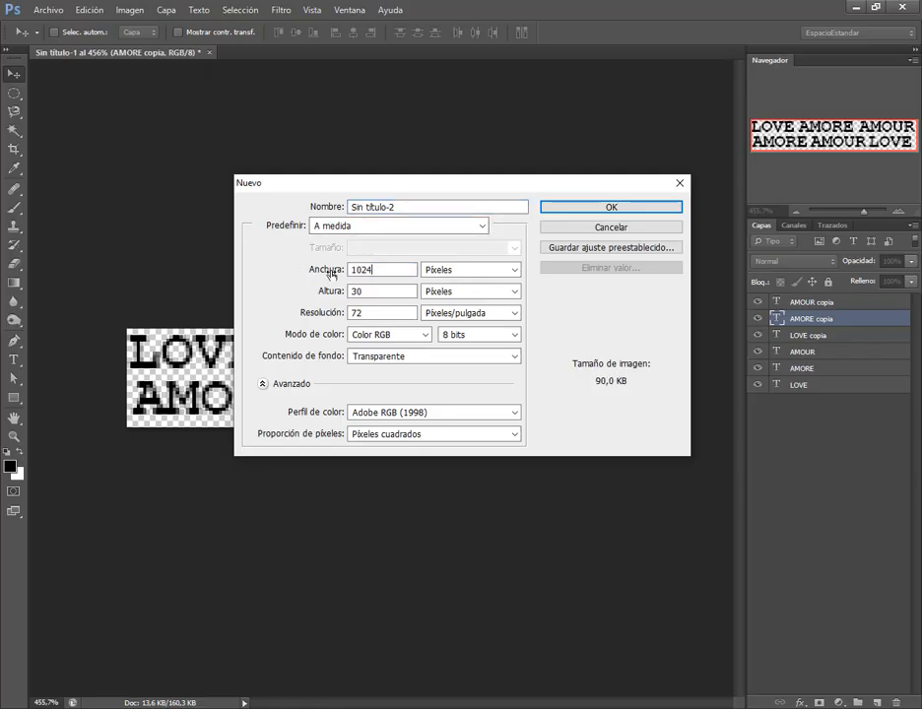
{"action": "key", "text": "alt+Tab"}
{"action": "key", "text": "alt+Tab"}
{"action": "left_click_drag", "start_coordinate": [362, 291], "coordinate": [332, 295]}
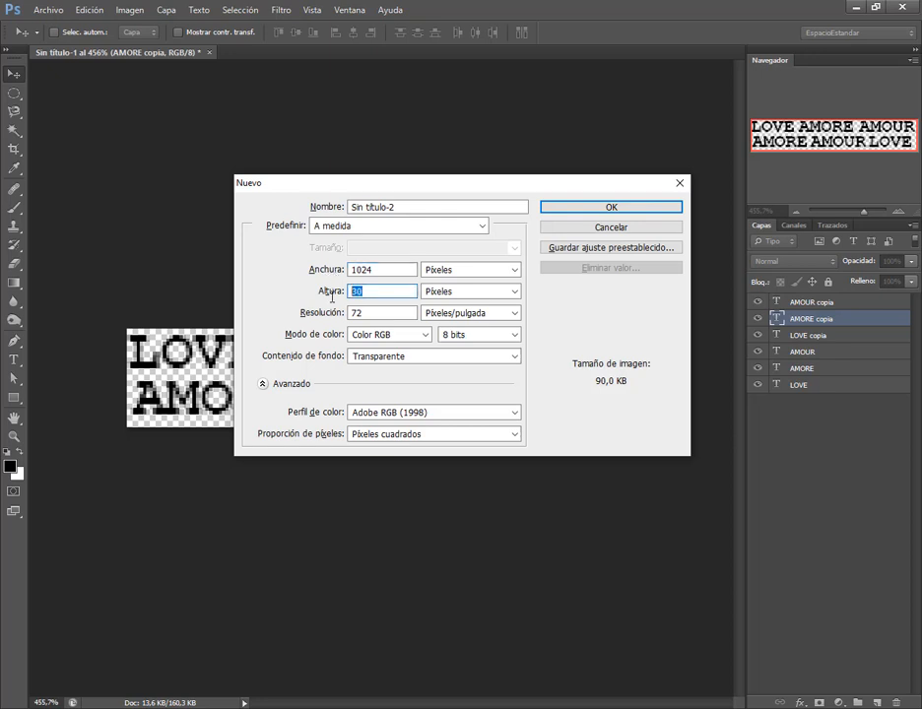
{"action": "type", "text": "875"}
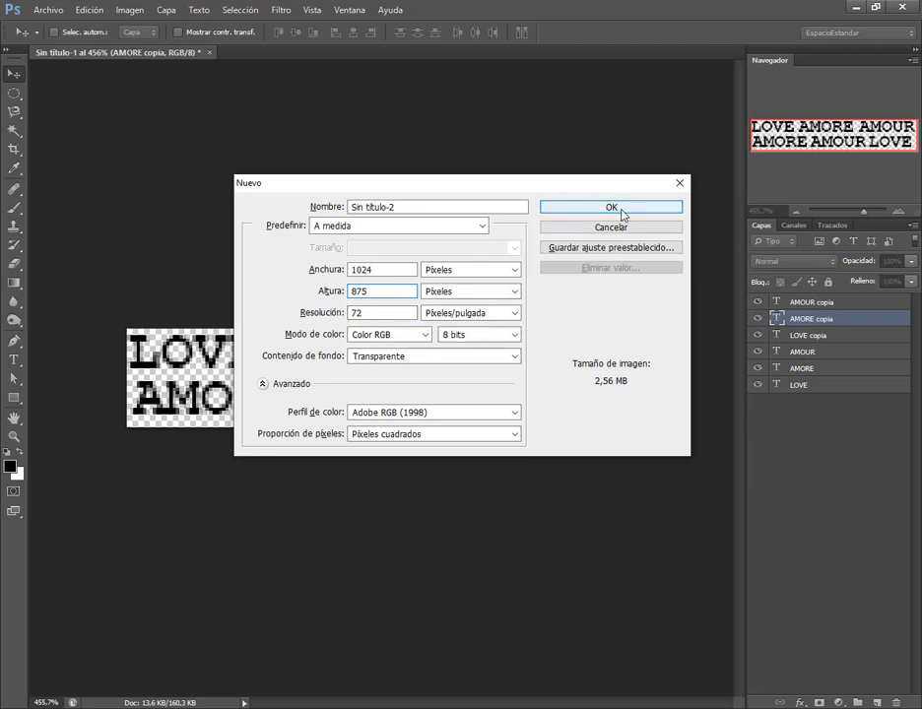
{"action": "left_click", "coordinate": [423, 357]}
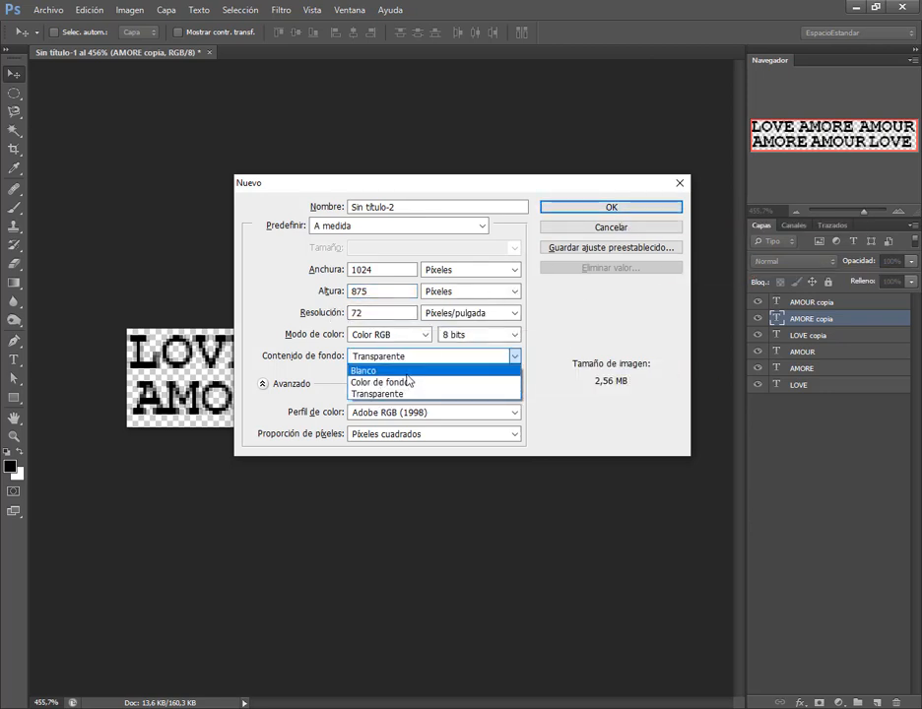
{"action": "left_click", "coordinate": [523, 352]}
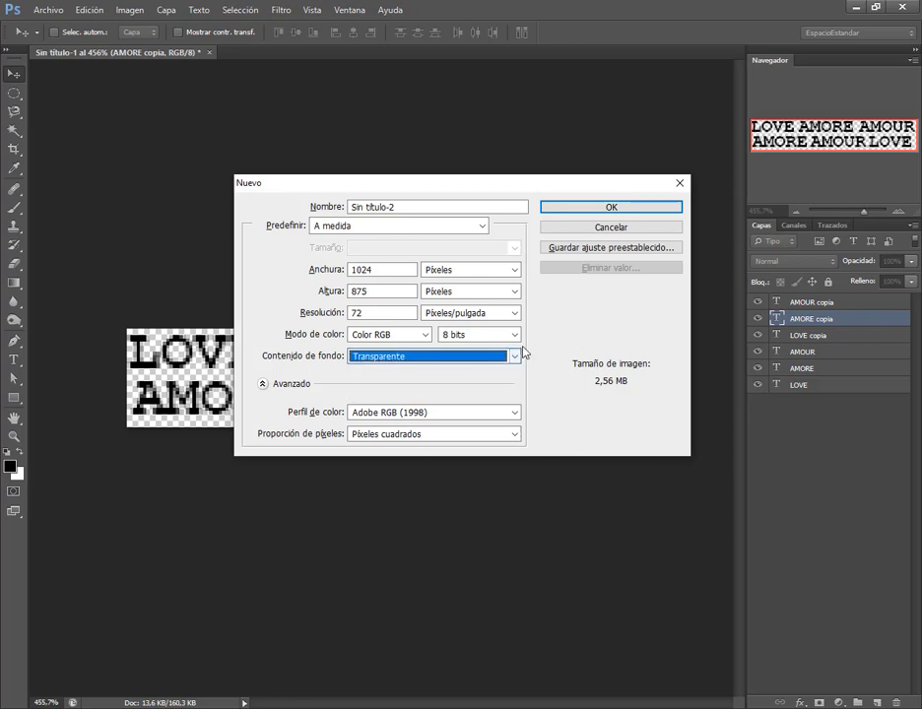
{"action": "left_click", "coordinate": [630, 208]}
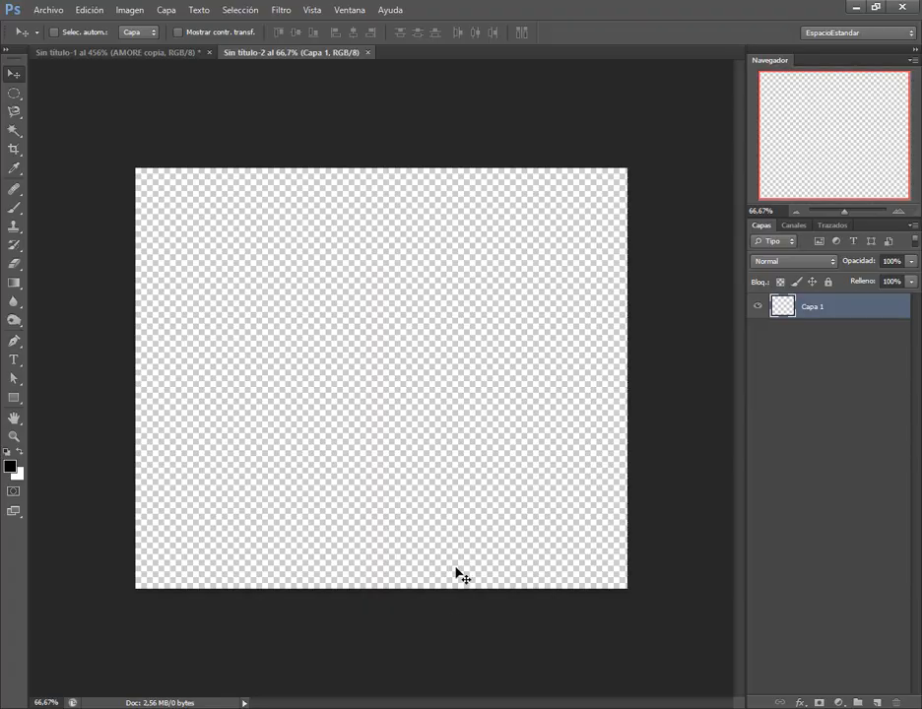
{"action": "key", "text": "alt+Tab"}
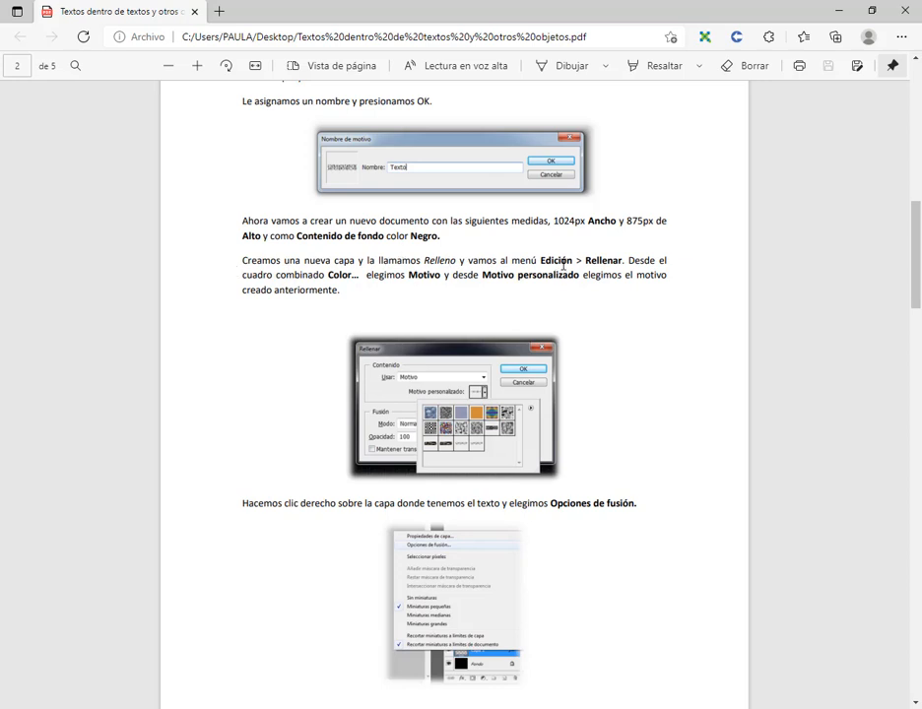
{"action": "key", "text": "alt+Tab"}
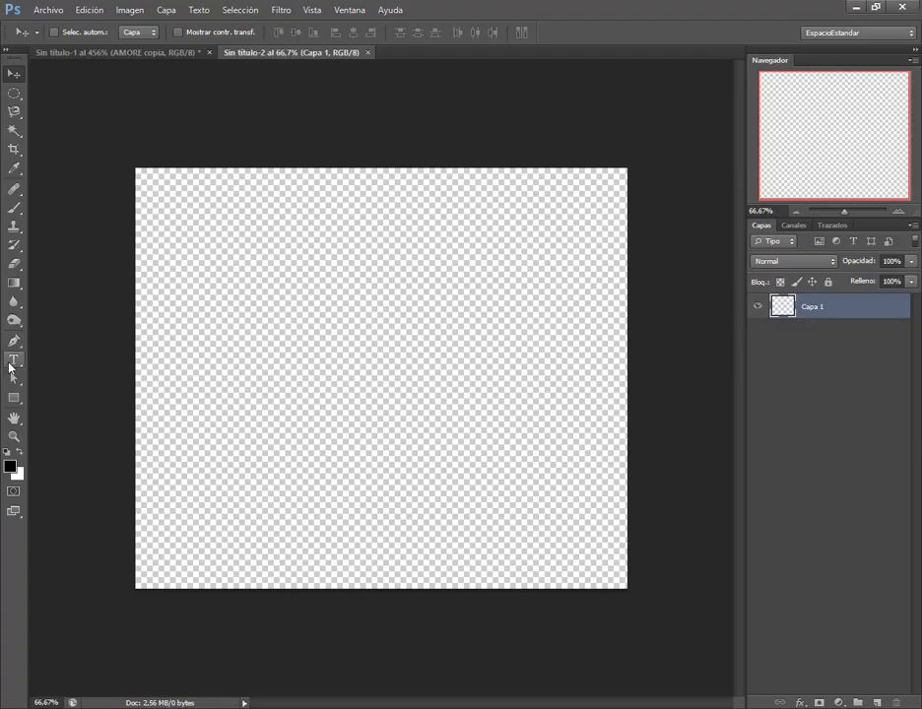
{"action": "left_click", "coordinate": [99, 7]}
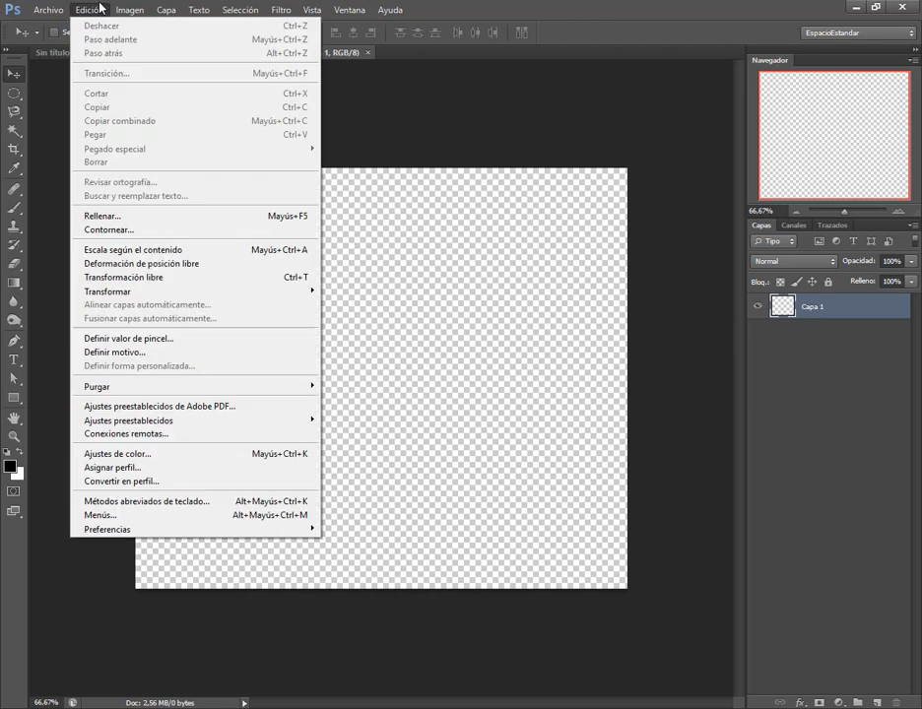
{"action": "left_click", "coordinate": [201, 211]}
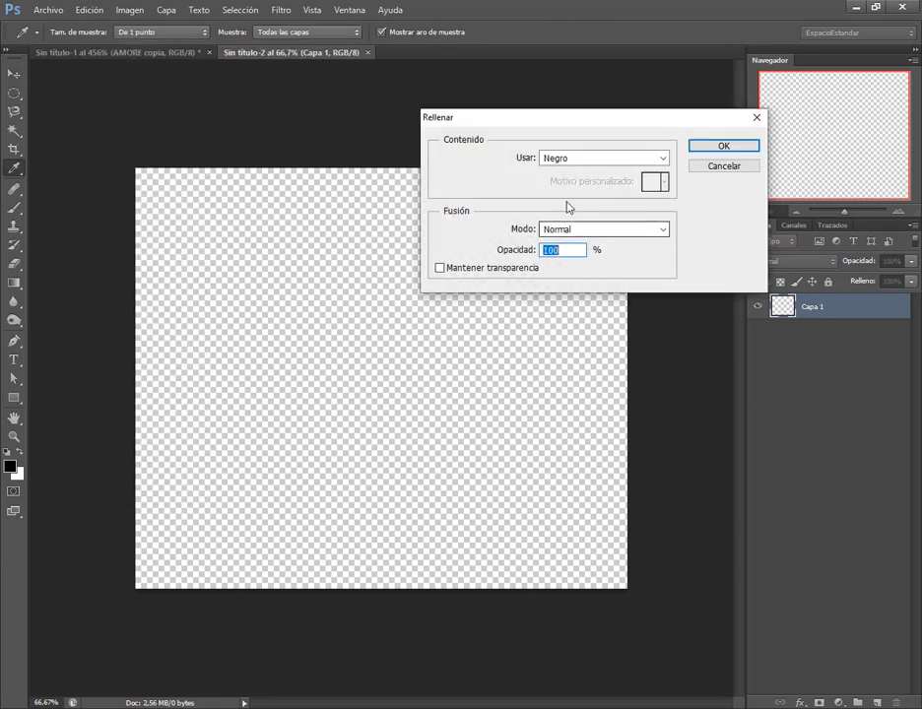
{"action": "left_click", "coordinate": [720, 167]}
{"action": "key", "text": "v"}
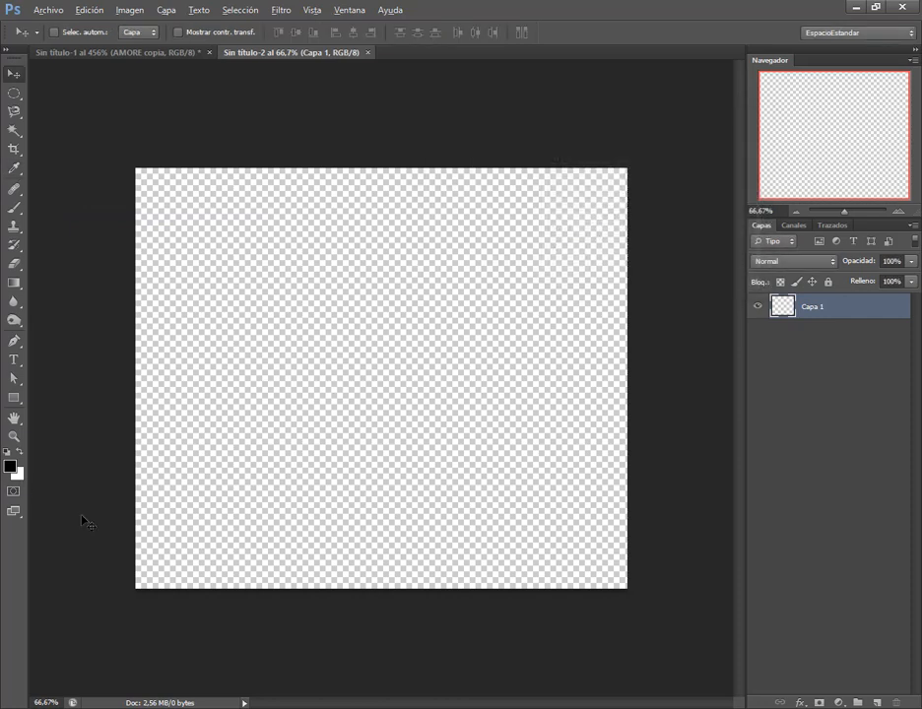
Fill the empty layer with the black foreground color, and refill it with the white background color.
{"action": "key", "text": "alt+BackSpace"}
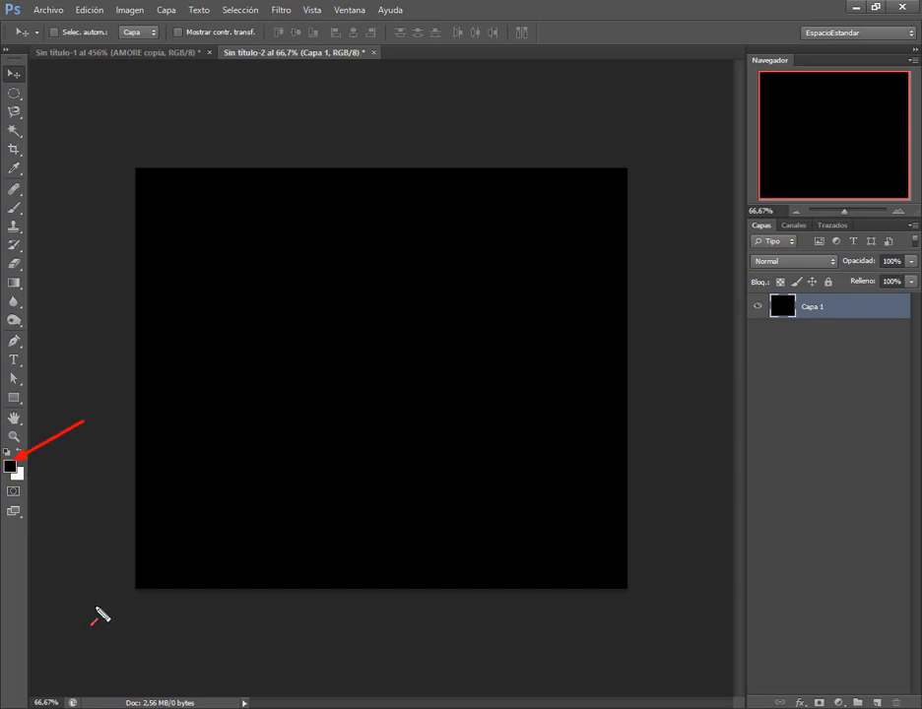
{"action": "left_click_drag", "start_coordinate": [76, 517], "coordinate": [29, 485]}
{"action": "key", "text": "Escape"}
{"action": "key", "text": "ctrl+BackSpace"}
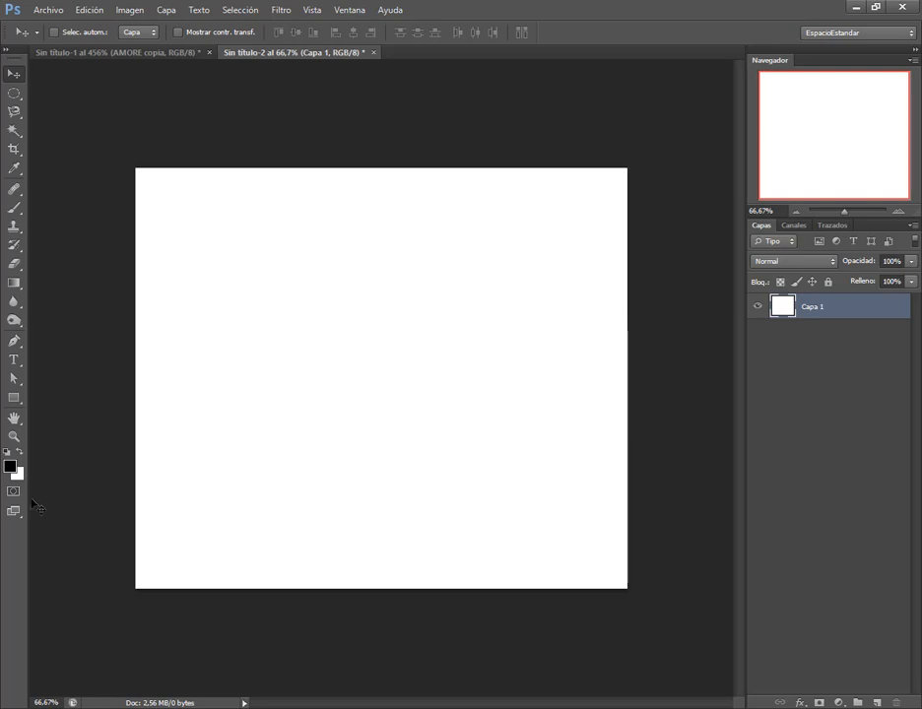
Set the foreground color to red a60e0e and the background color to green 4eff08, filling the layer with each in turn.
{"action": "left_click", "coordinate": [9, 465]}
{"action": "left_click", "coordinate": [514, 200]}
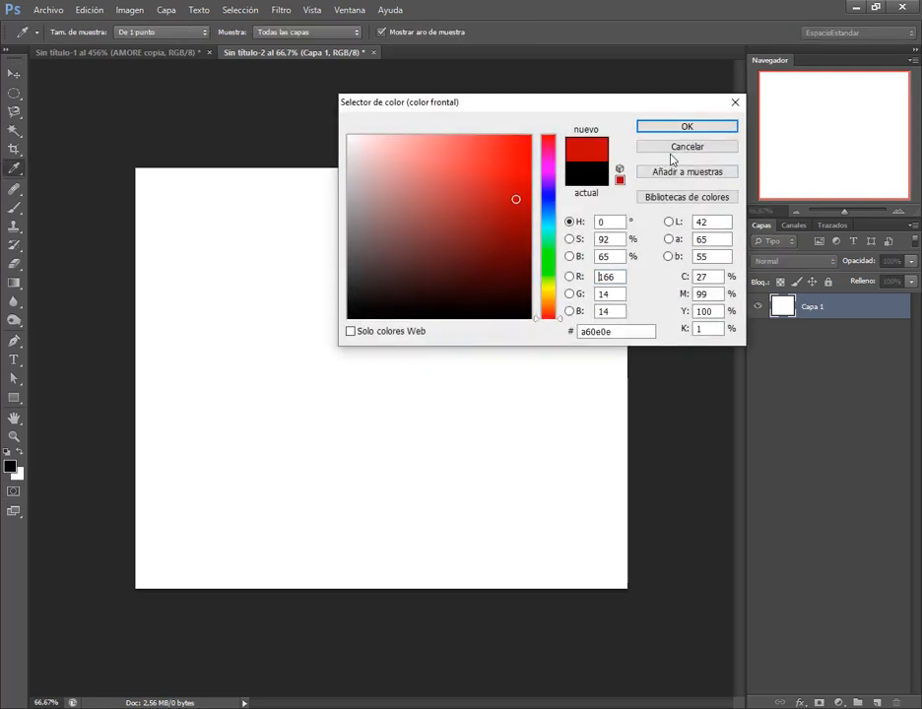
{"action": "left_click", "coordinate": [683, 127]}
{"action": "left_click", "coordinate": [17, 476]}
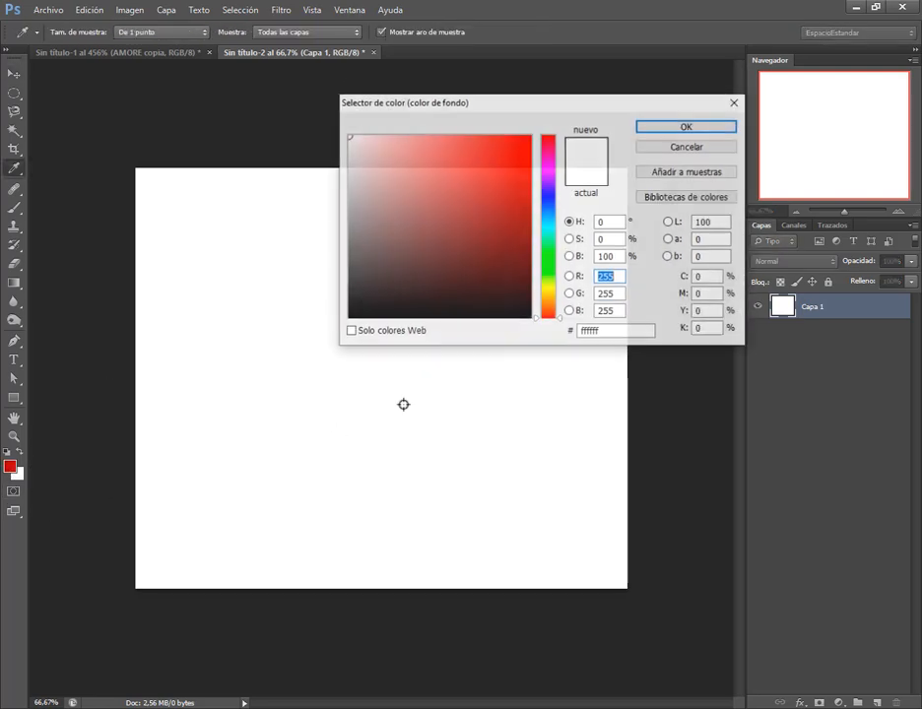
{"action": "left_click", "coordinate": [547, 266]}
{"action": "left_click", "coordinate": [521, 198]}
{"action": "left_click", "coordinate": [526, 135]}
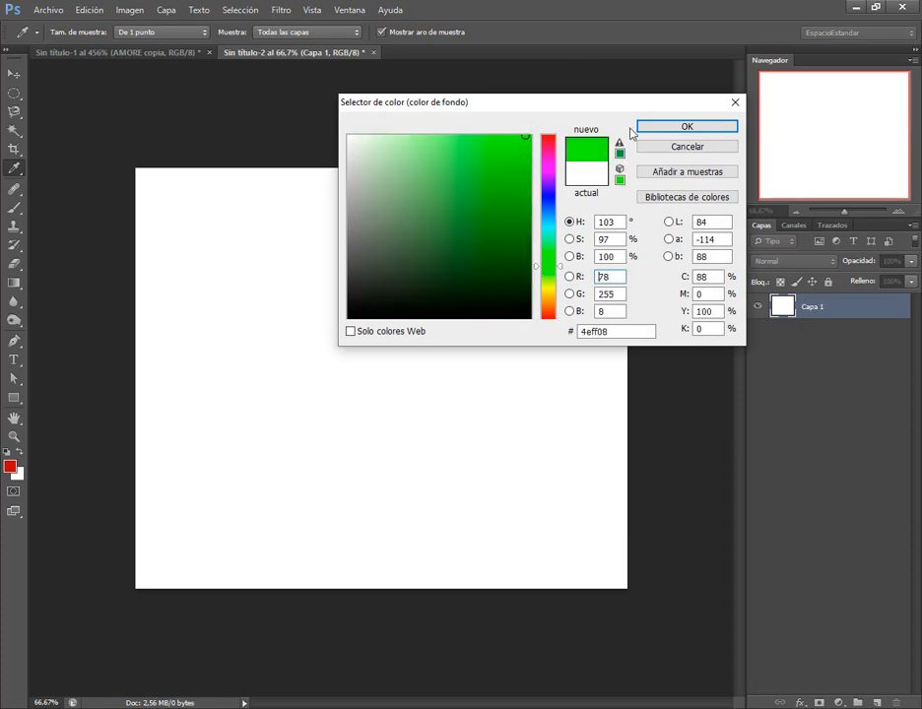
{"action": "left_click", "coordinate": [687, 126]}
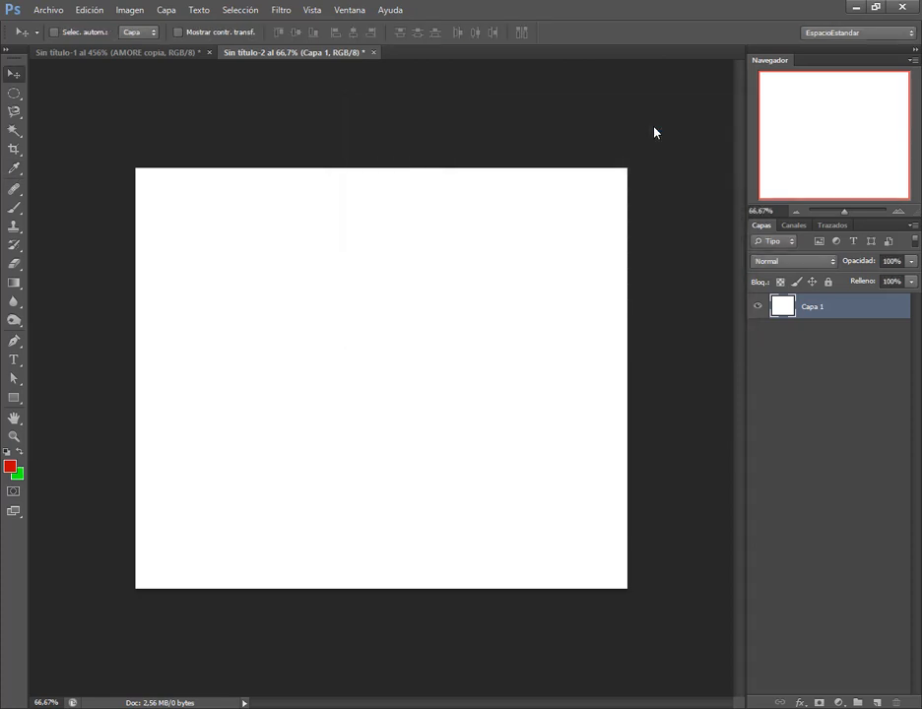
{"action": "key", "text": "alt+BackSpace"}
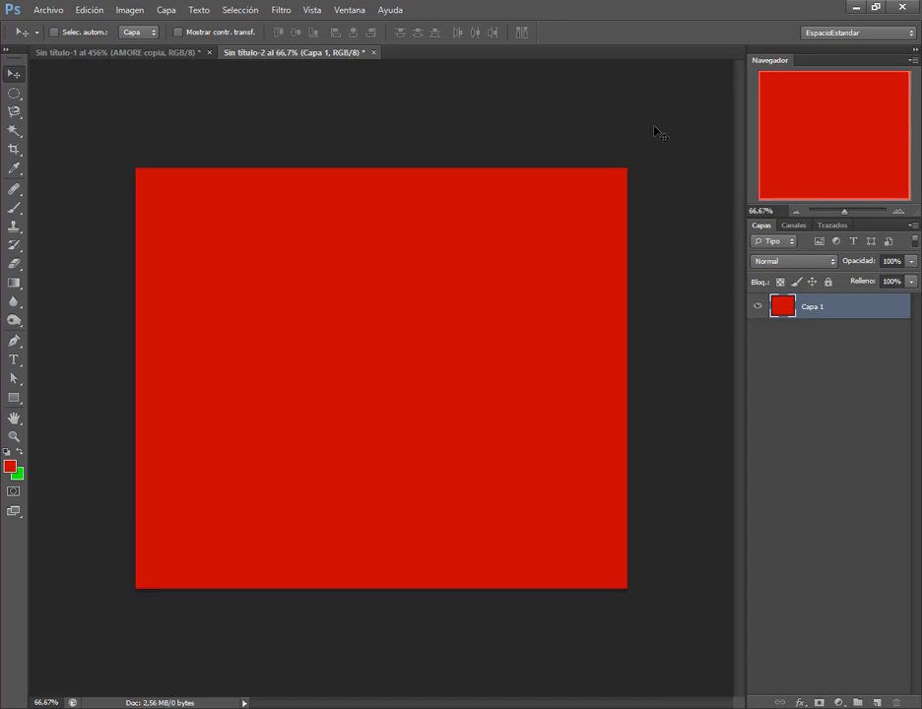
{"action": "key", "text": "ctrl+BackSpace"}
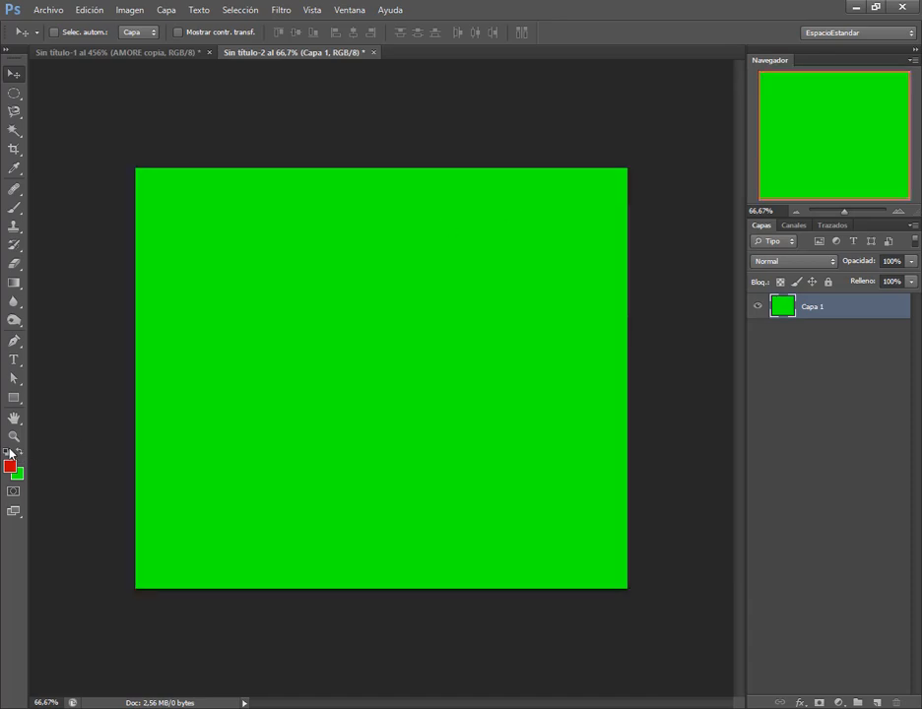
Reset the foreground and background to the default colors and fill Capa 1 with black.
{"action": "key", "text": "d"}
{"action": "key", "text": "alt+BackSpace"}
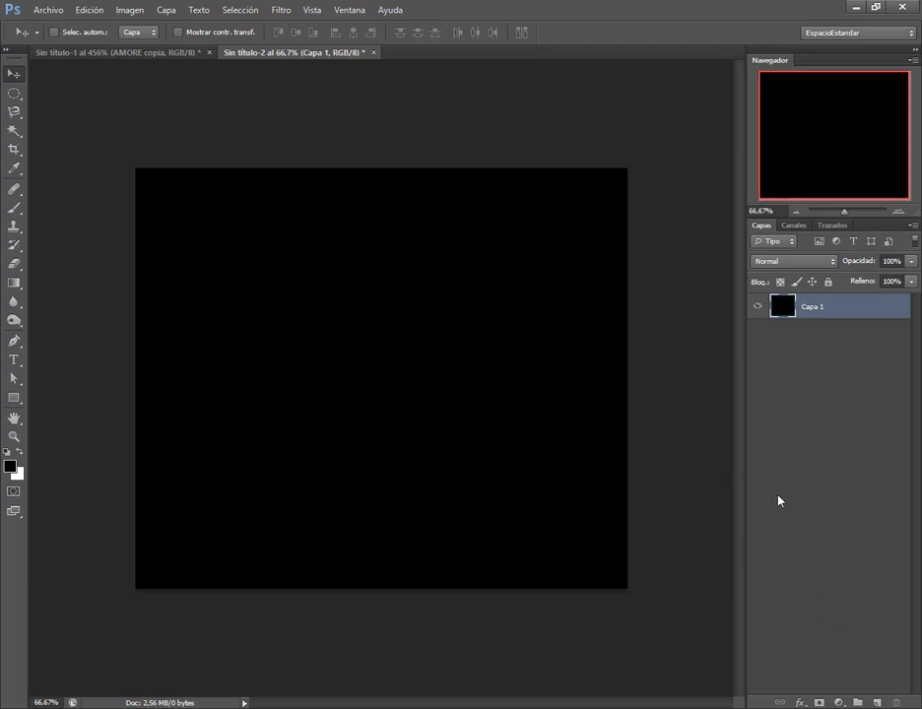
Add a new layer above the black one and name it "Relleno".
{"action": "left_click", "coordinate": [858, 702]}
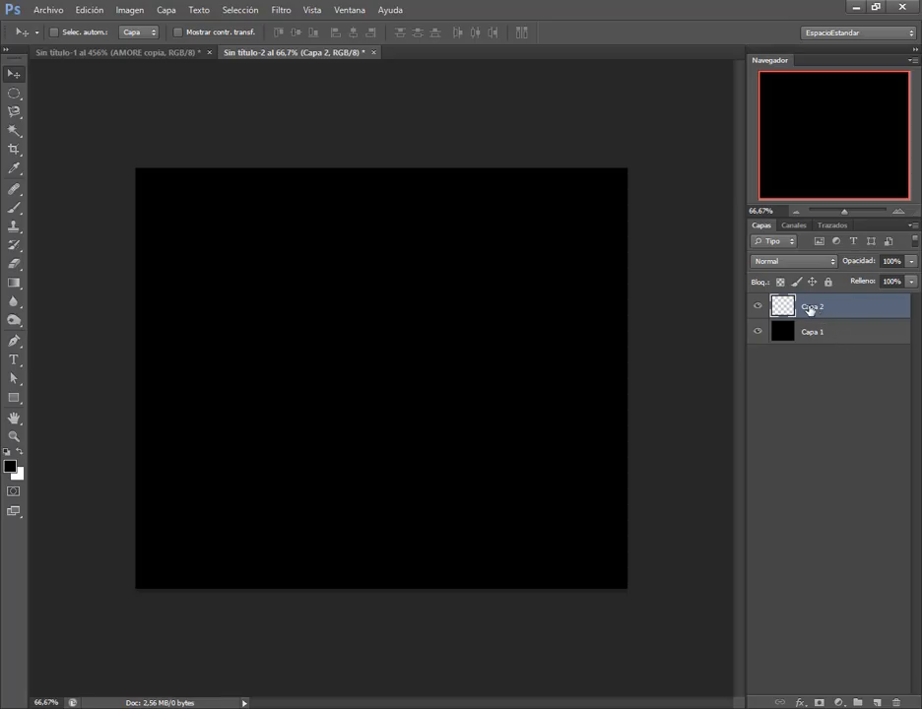
{"action": "double_click", "coordinate": [805, 306]}
{"action": "type", "text": "R"}
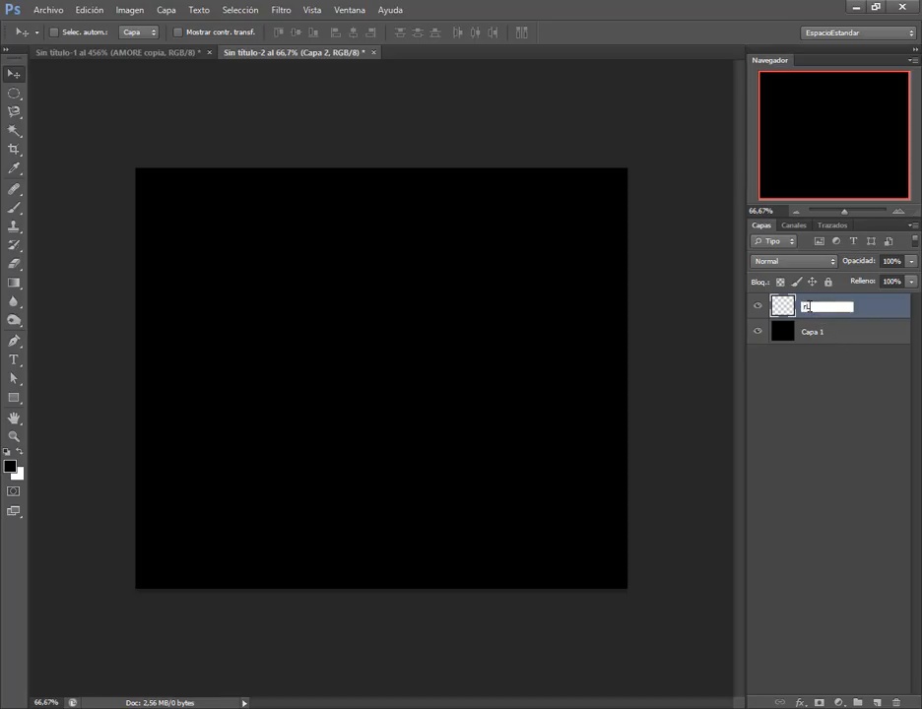
{"action": "type", "text": "ea"}
{"action": "type", "text": "leno"}
{"action": "key", "text": "Return"}
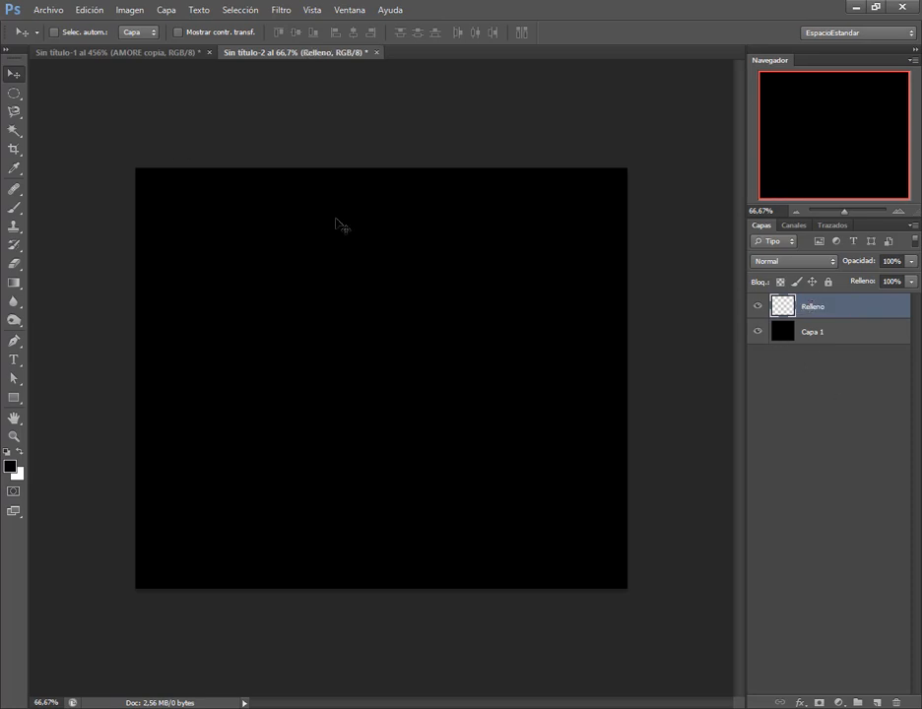
Fill the Relleno layer with the custom two-row word pattern, in Normal mode at 100% opacity.
{"action": "left_click", "coordinate": [90, 10]}
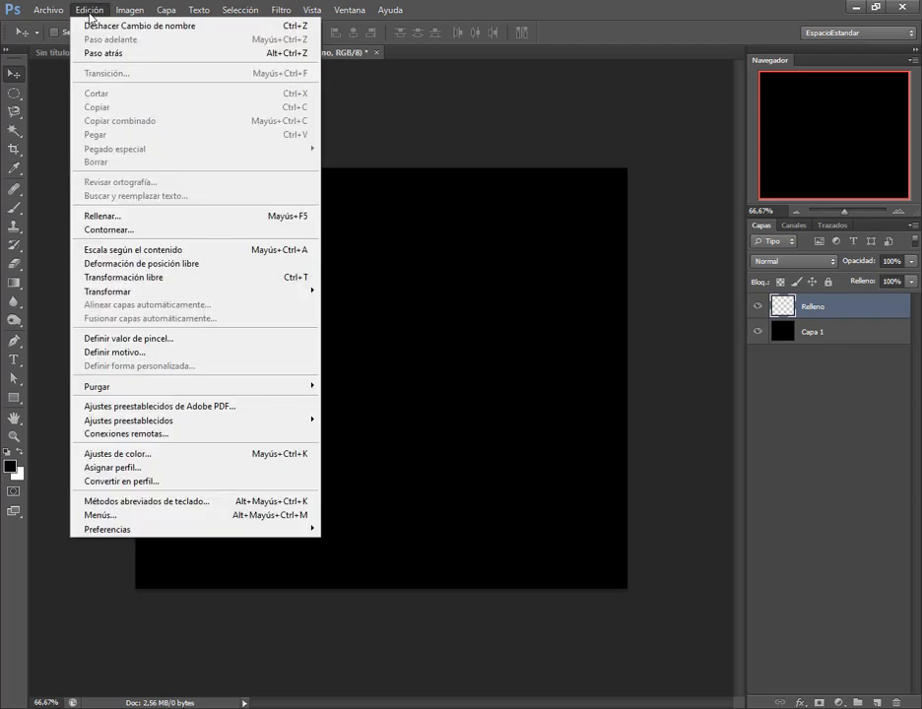
{"action": "left_click", "coordinate": [145, 217]}
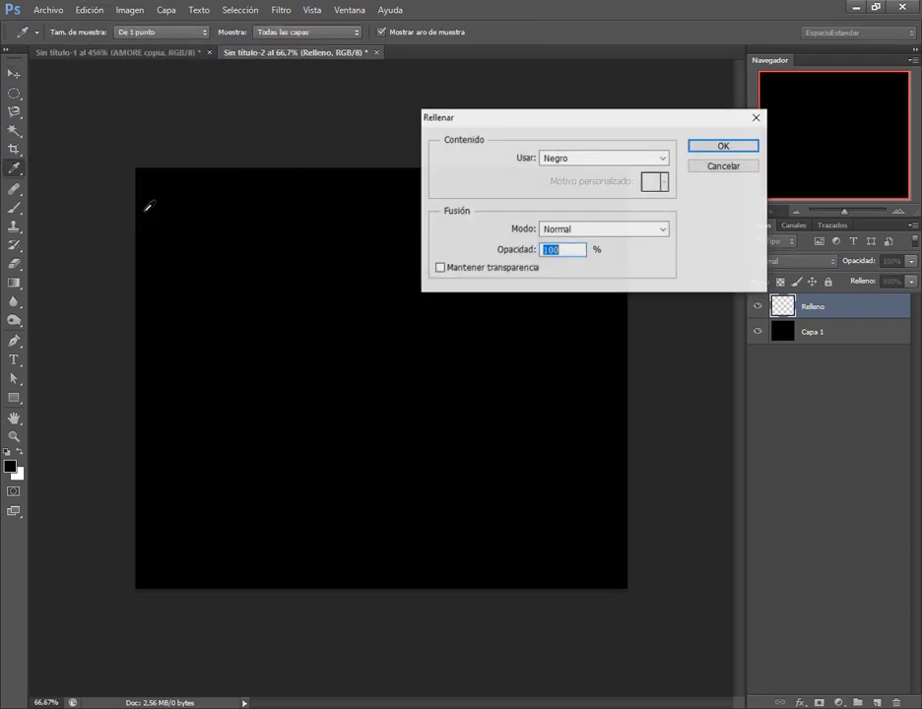
{"action": "left_click", "coordinate": [663, 159]}
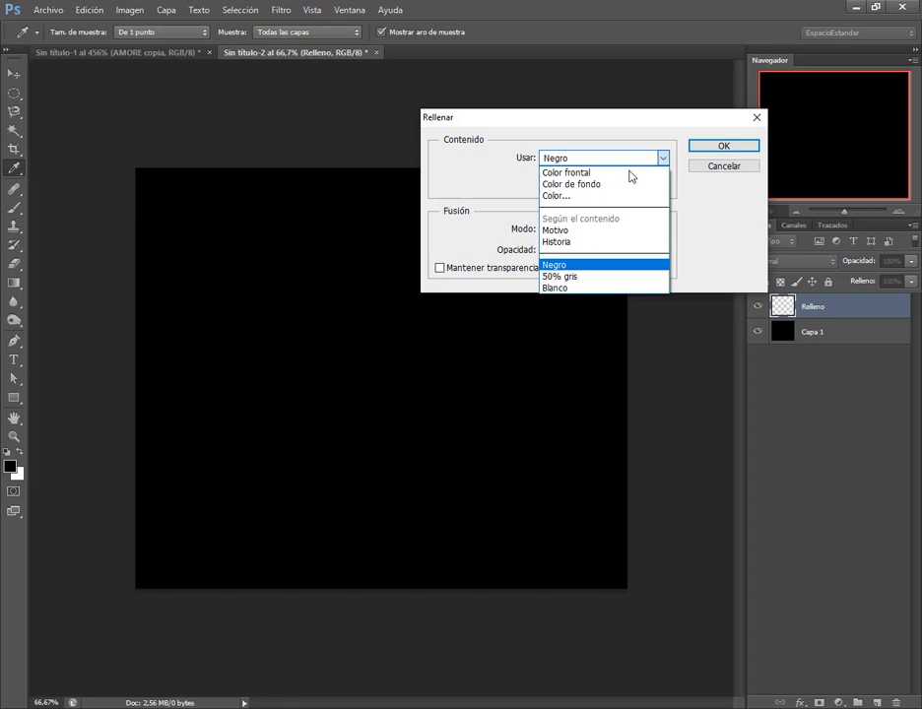
{"action": "left_click", "coordinate": [596, 230]}
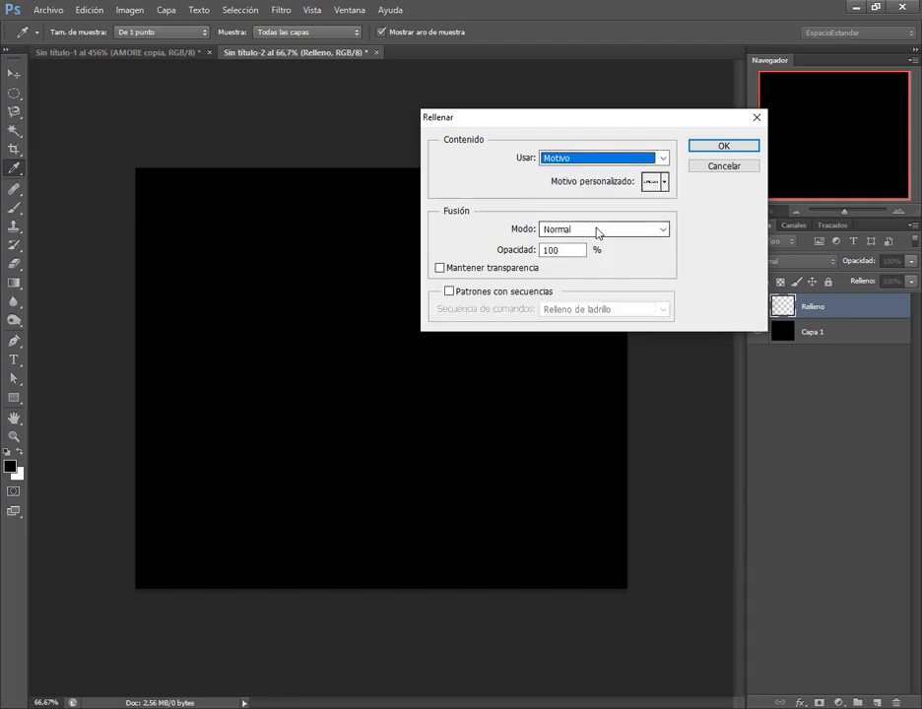
{"action": "left_click", "coordinate": [665, 182]}
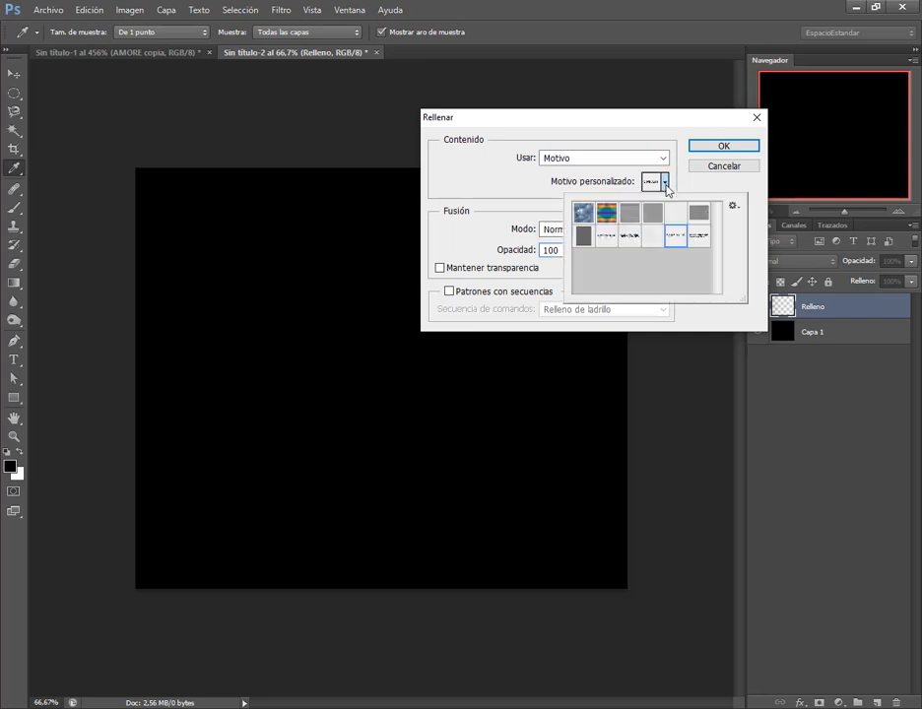
{"action": "left_click", "coordinate": [705, 242]}
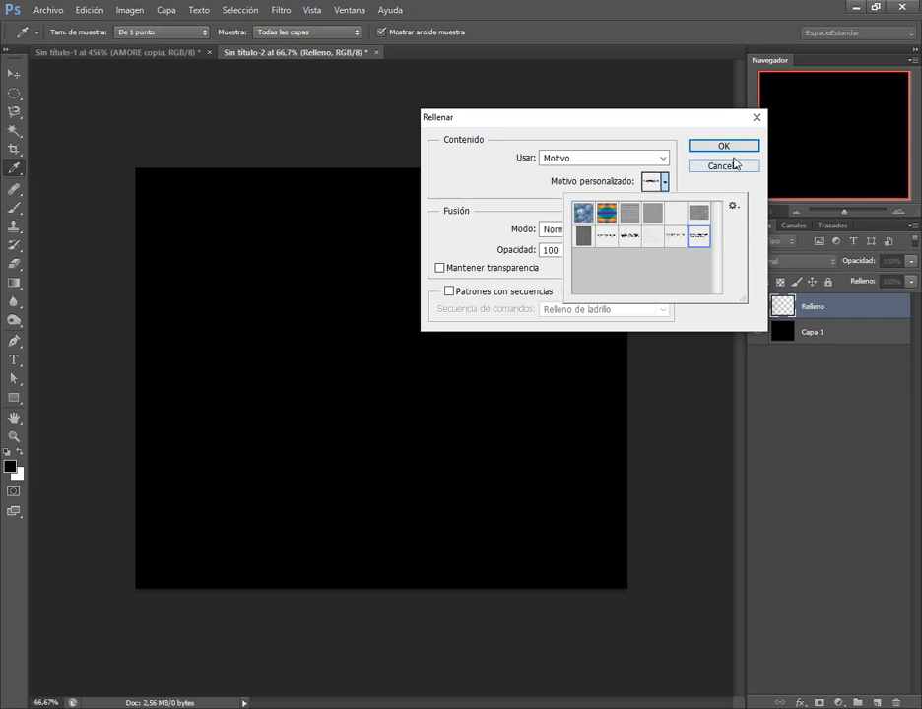
{"action": "left_click", "coordinate": [671, 141]}
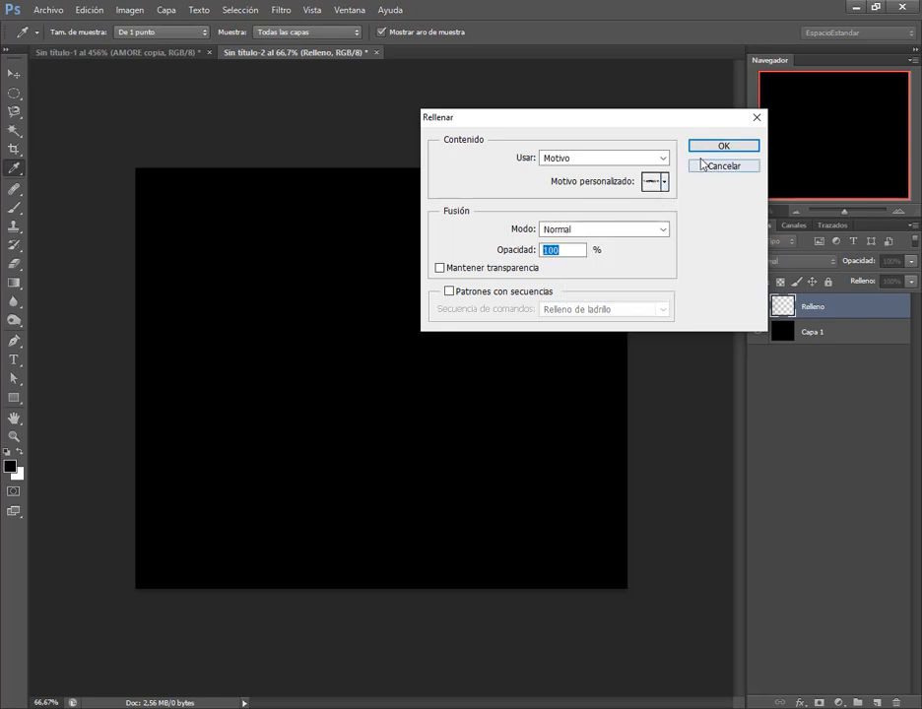
{"action": "left_click", "coordinate": [709, 150]}
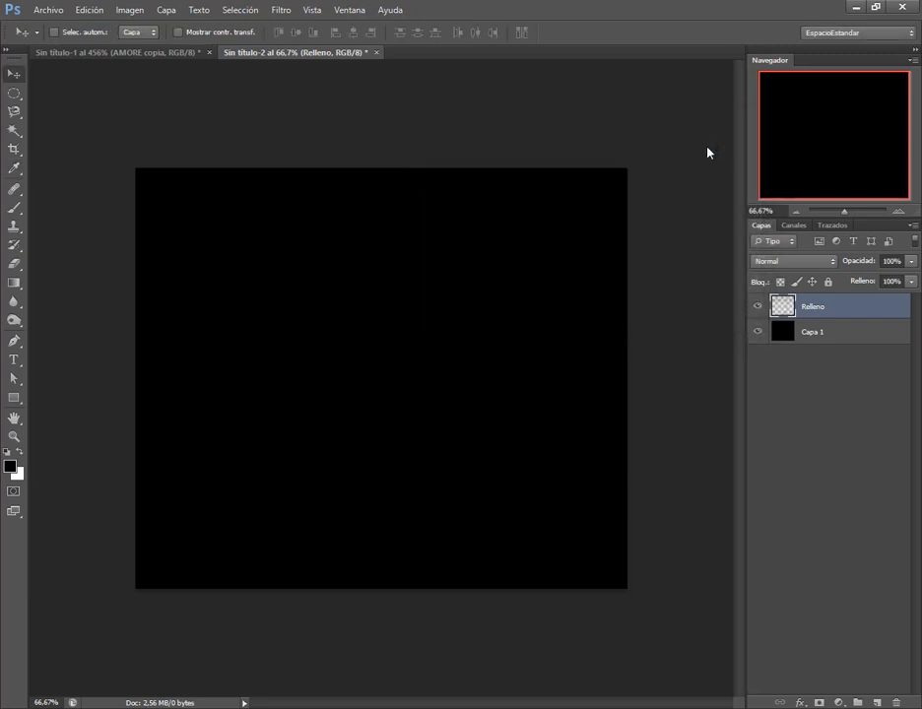
Invert Capa 1 to white to check the pattern text above it, and invert it back to black.
{"action": "left_click", "coordinate": [787, 337]}
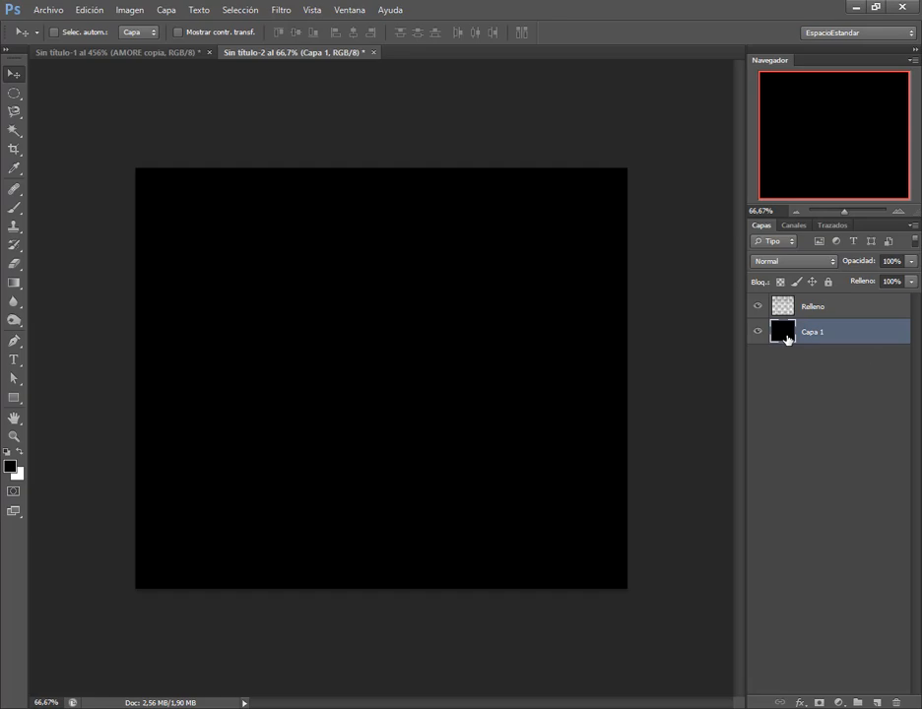
{"action": "key", "text": "ctrl+i"}
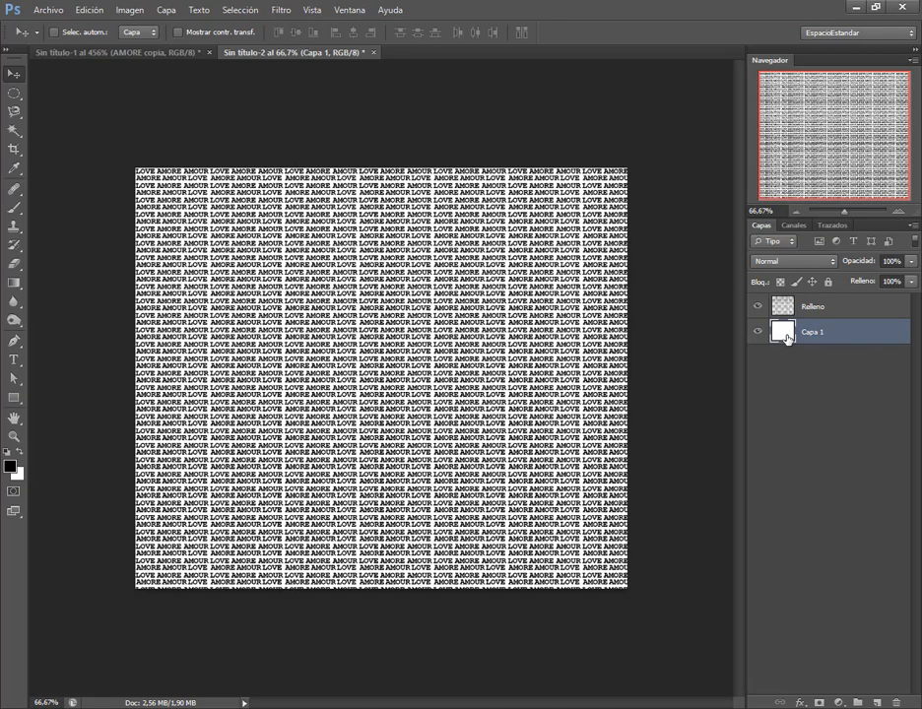
{"action": "key", "text": "ctrl+i"}
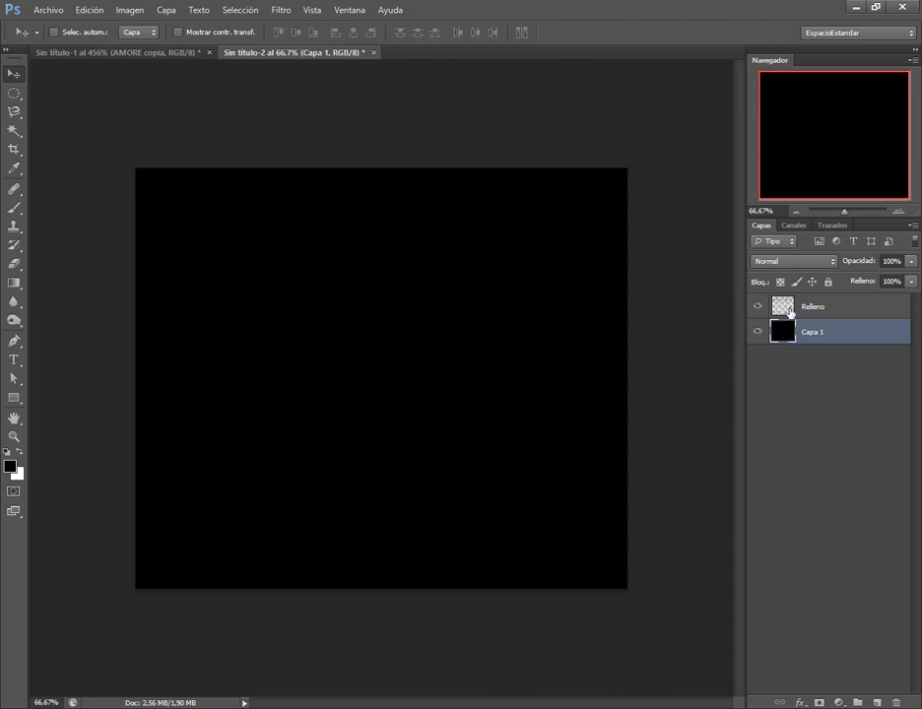
Add a color overlay in dark gray 4a4949 to the Relleno layer, at Normal mode and 100% opacity, following the PDF.
{"action": "left_click", "coordinate": [785, 309]}
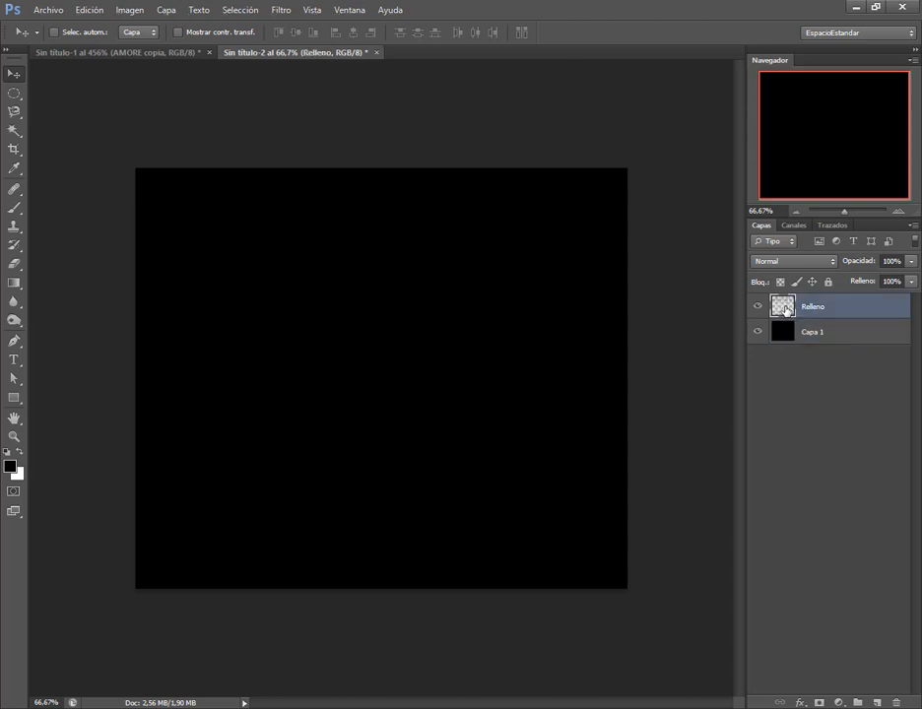
{"action": "double_click", "coordinate": [784, 308]}
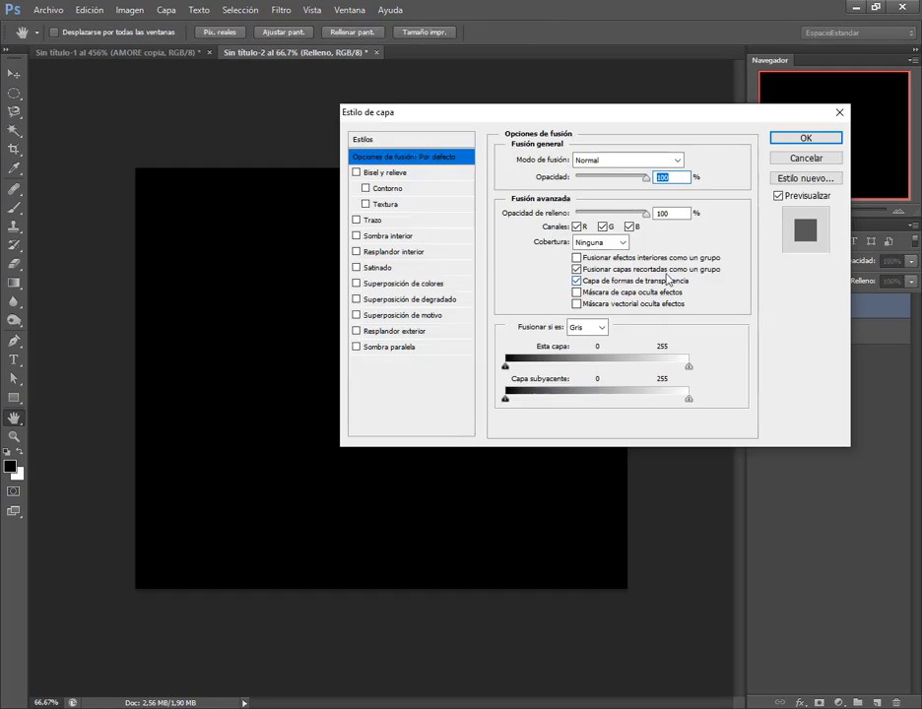
{"action": "left_click", "coordinate": [424, 286]}
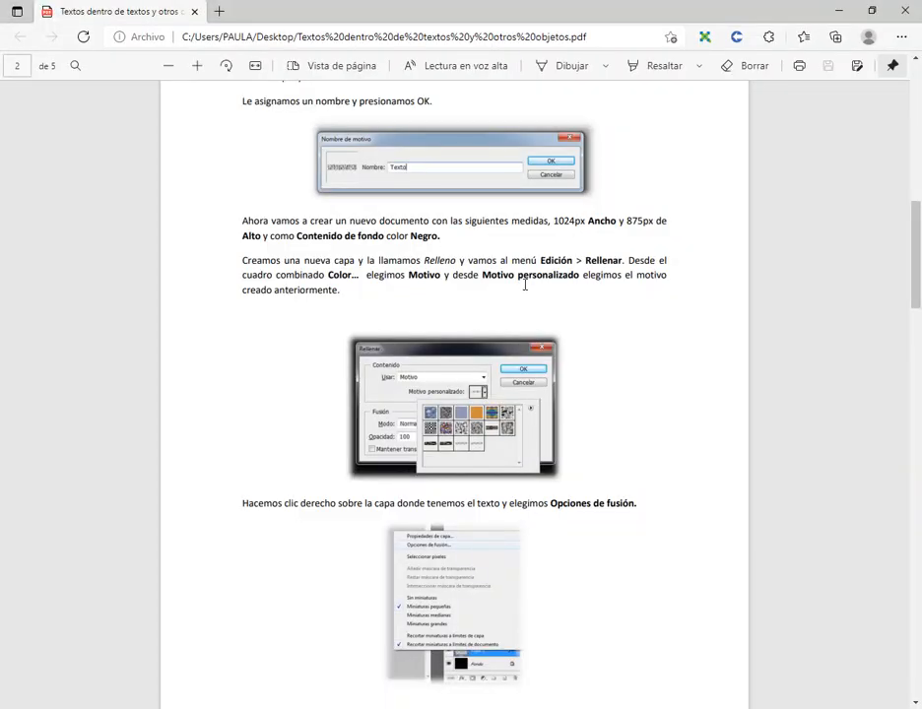
{"action": "scroll", "coordinate": [536, 295], "scroll_direction": "down", "scroll_amount": 4}
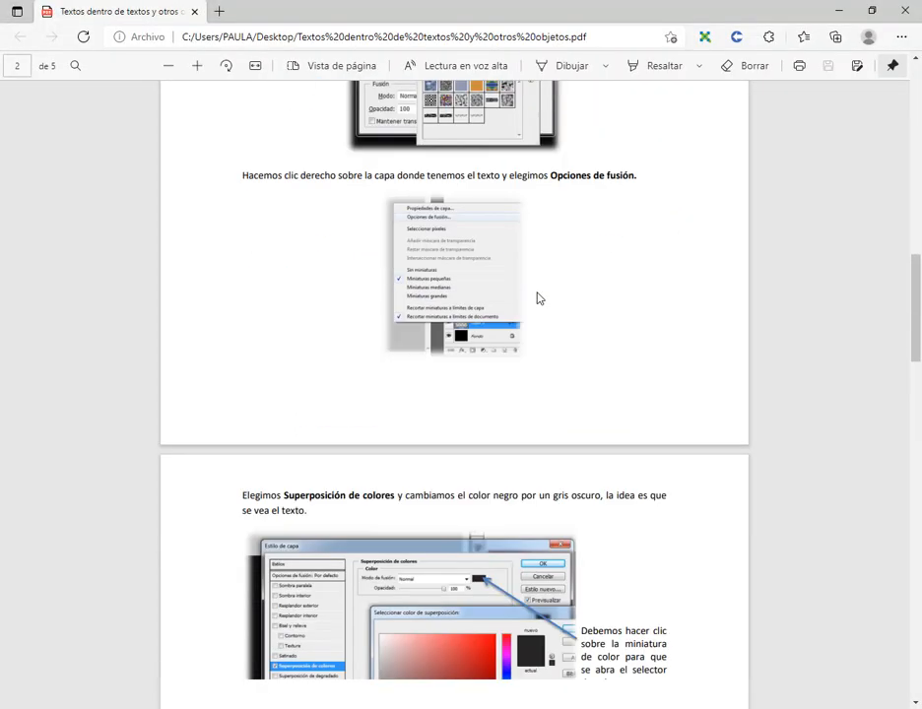
{"action": "scroll", "coordinate": [465, 388], "scroll_direction": "down", "scroll_amount": 2}
{"action": "scroll", "coordinate": [463, 391], "scroll_direction": "down", "scroll_amount": 2}
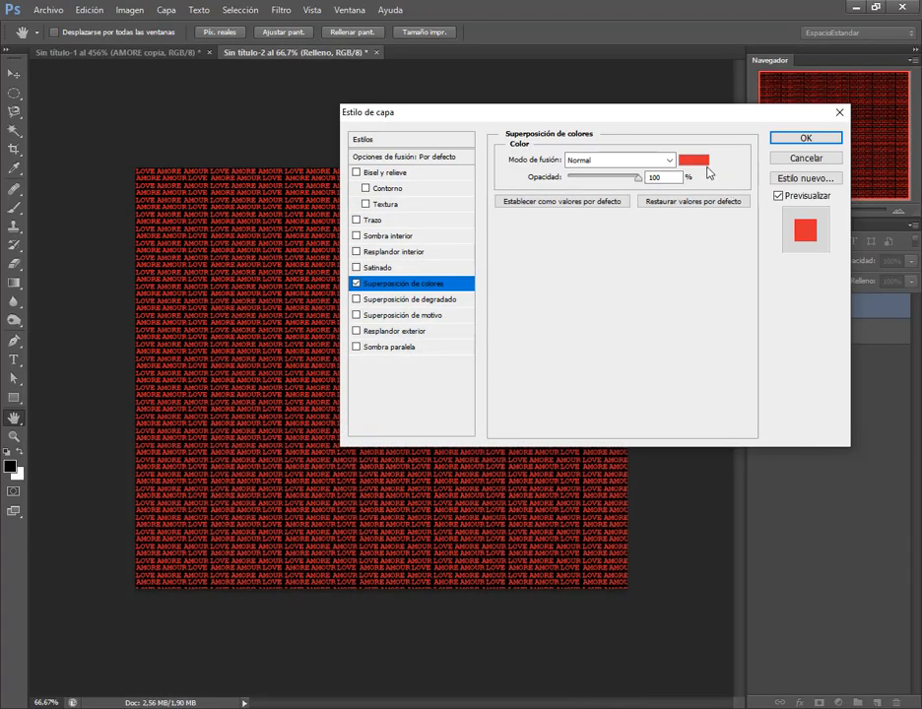
{"action": "left_click", "coordinate": [703, 162]}
{"action": "left_click", "coordinate": [349, 265]}
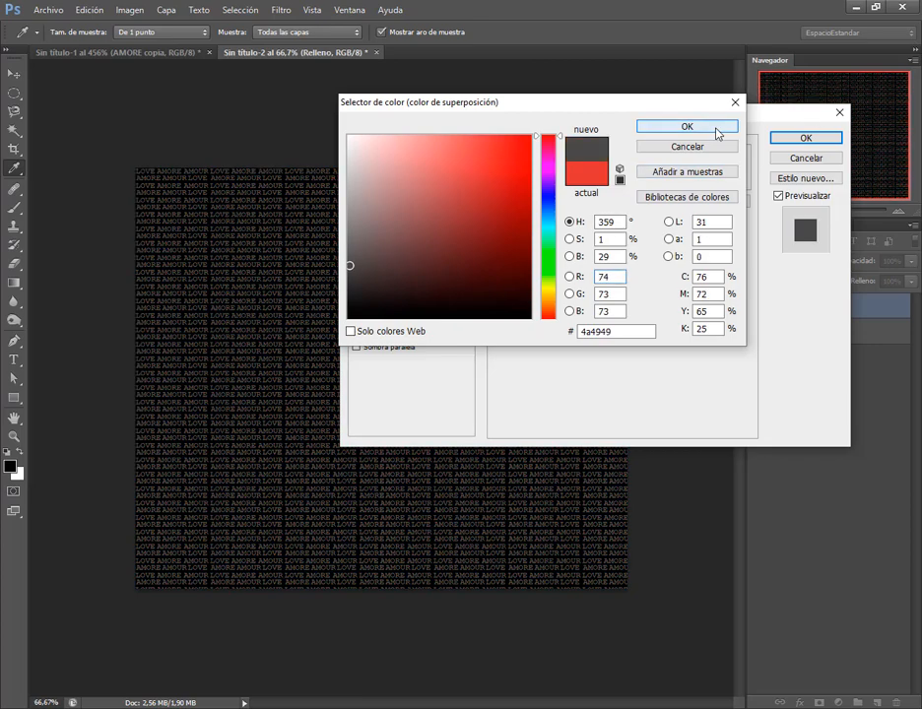
{"action": "left_click", "coordinate": [714, 129]}
{"action": "left_click", "coordinate": [802, 138]}
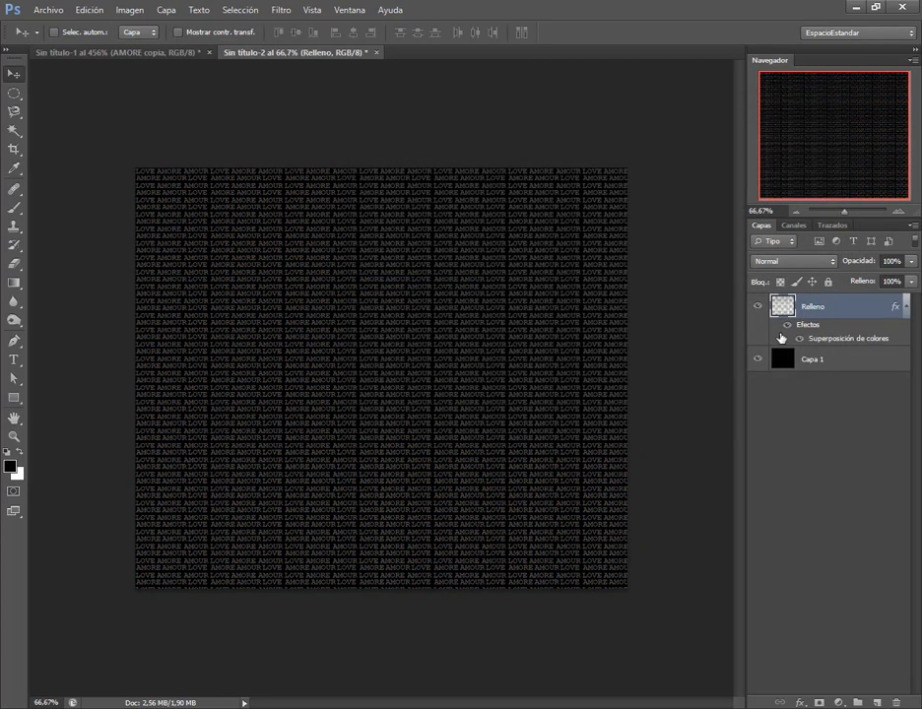
Duplicate the Relleno layer with its effects collapsed, and read the PDF's next instruction about the text or symbol used as container.
{"action": "left_click", "coordinate": [904, 306]}
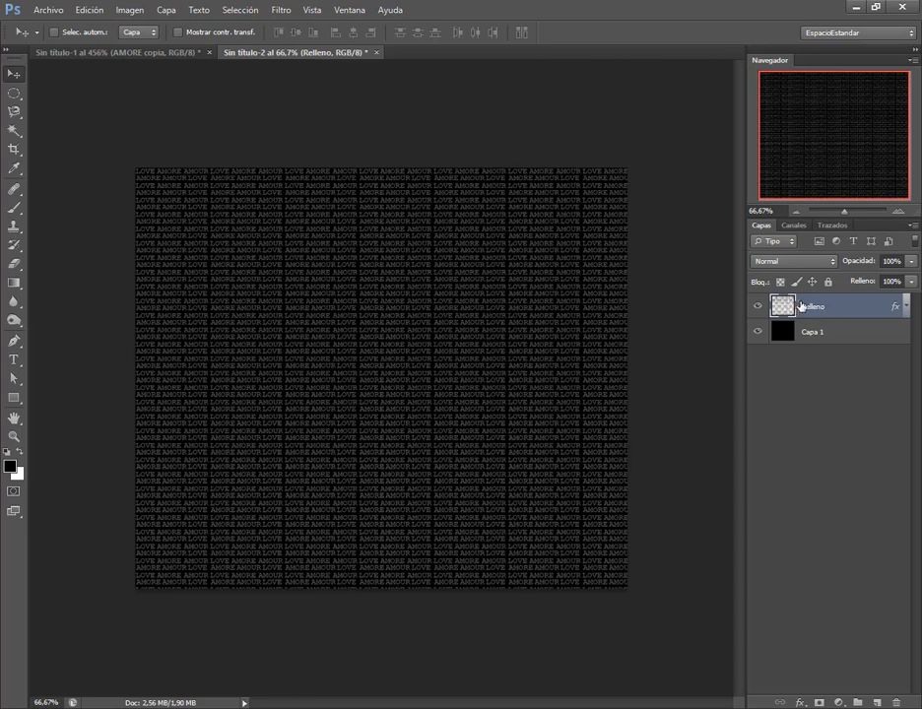
{"action": "left_click_drag", "start_coordinate": [856, 309], "coordinate": [877, 701]}
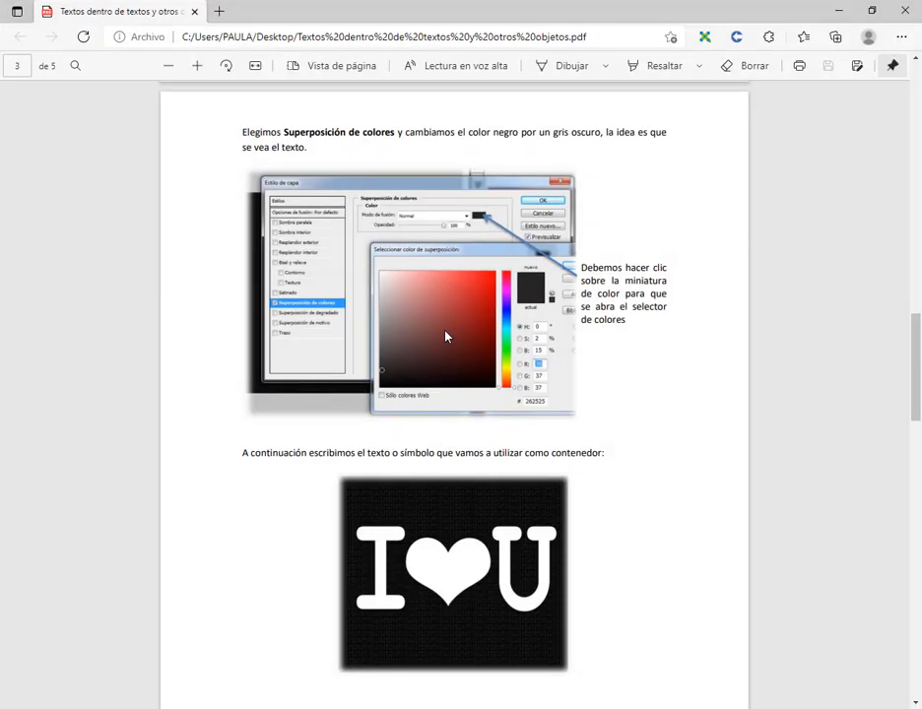
{"action": "scroll", "coordinate": [465, 417], "scroll_direction": "down", "scroll_amount": 3}
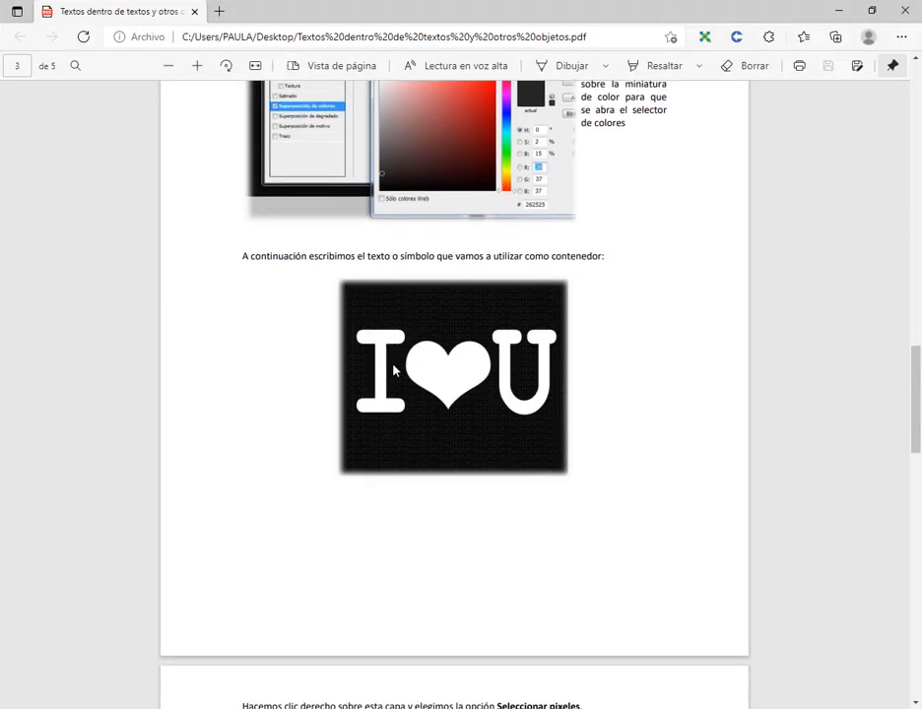
{"action": "double_click", "coordinate": [402, 255]}
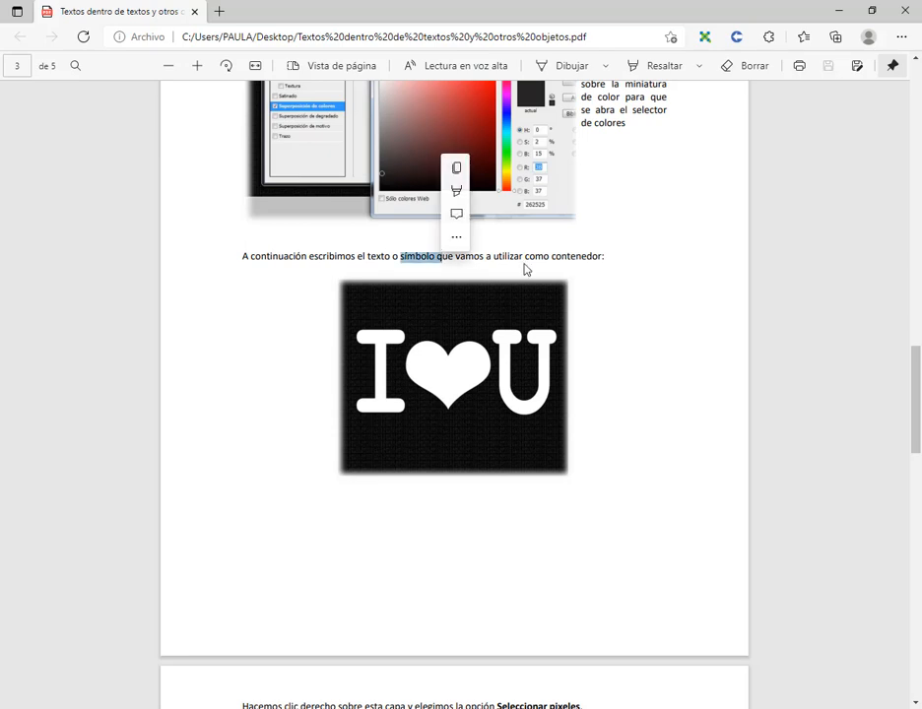
{"action": "left_click", "coordinate": [500, 332]}
{"action": "scroll", "coordinate": [439, 364], "scroll_direction": "down", "scroll_amount": 2}
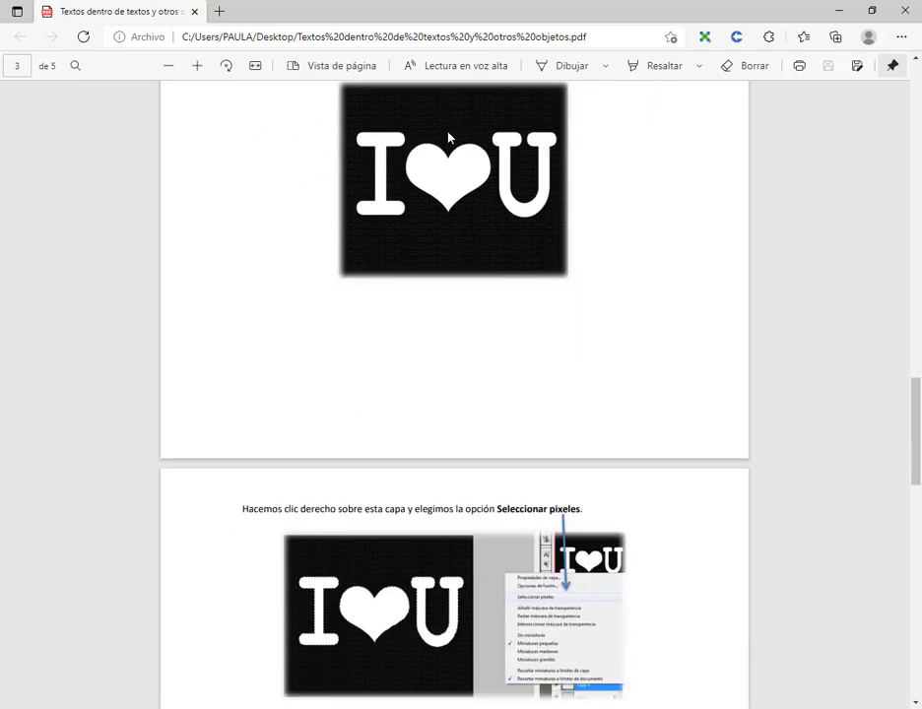
{"action": "left_click", "coordinate": [256, 708]}
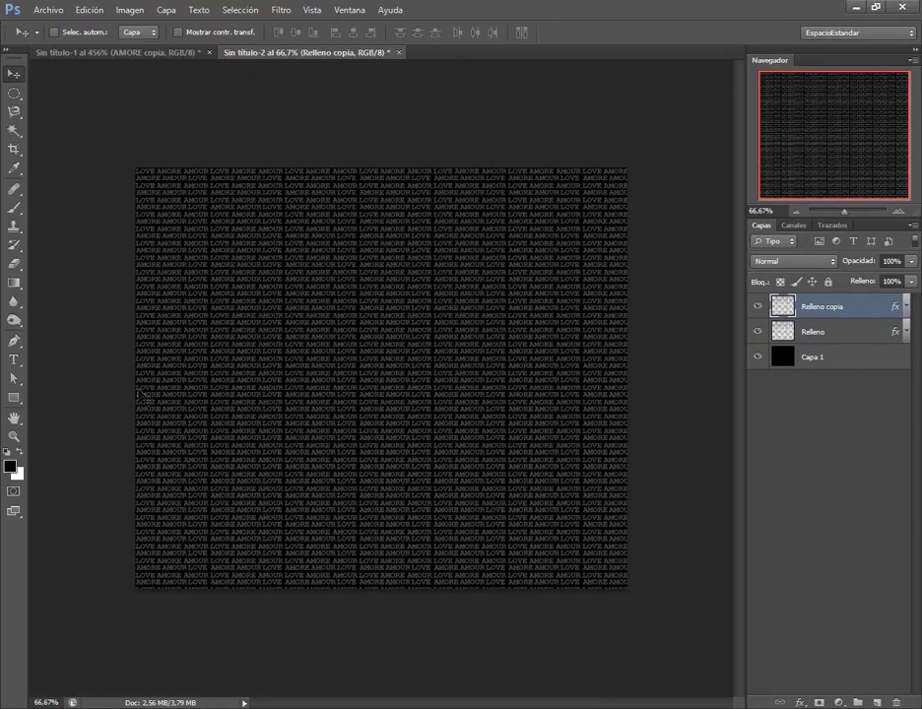
Activate the Custom Shape tool with the heart as its shape and browse the available shapes.
{"action": "left_click", "coordinate": [16, 398]}
{"action": "left_click", "coordinate": [19, 399]}
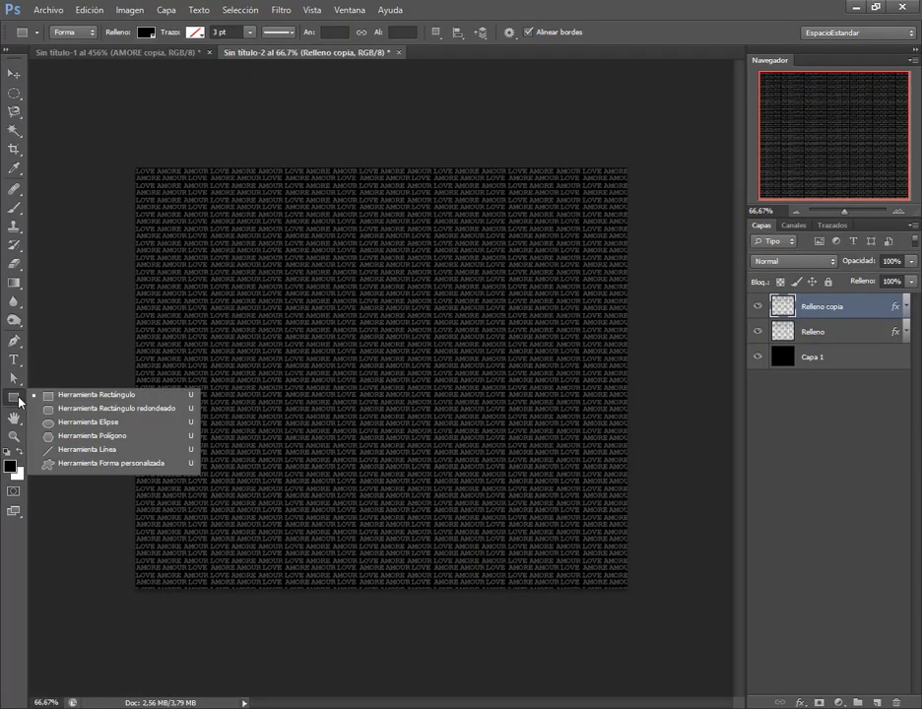
{"action": "left_click", "coordinate": [113, 469]}
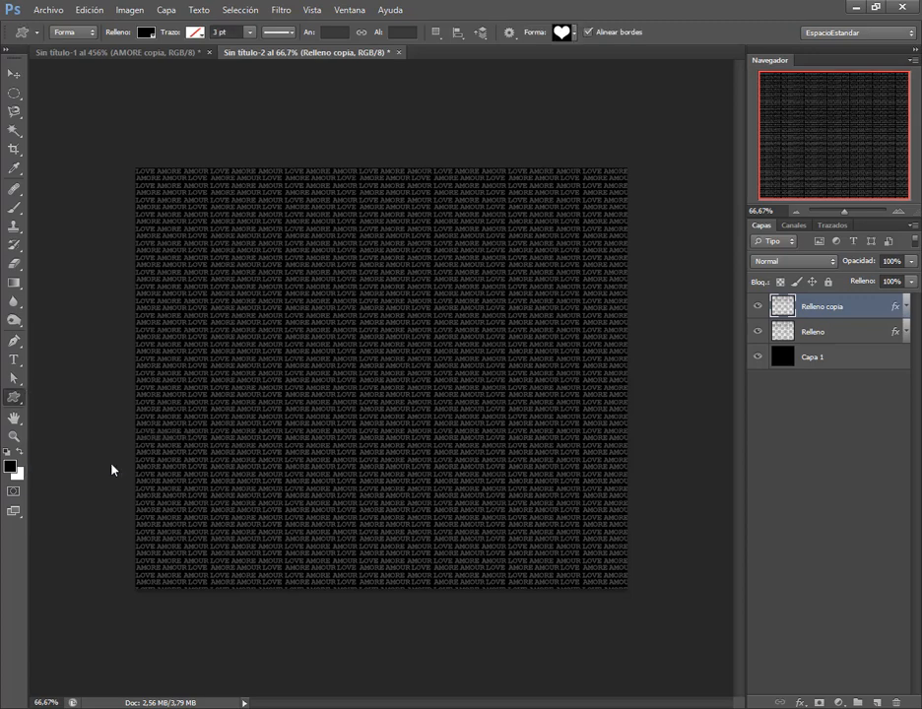
{"action": "left_click", "coordinate": [574, 32]}
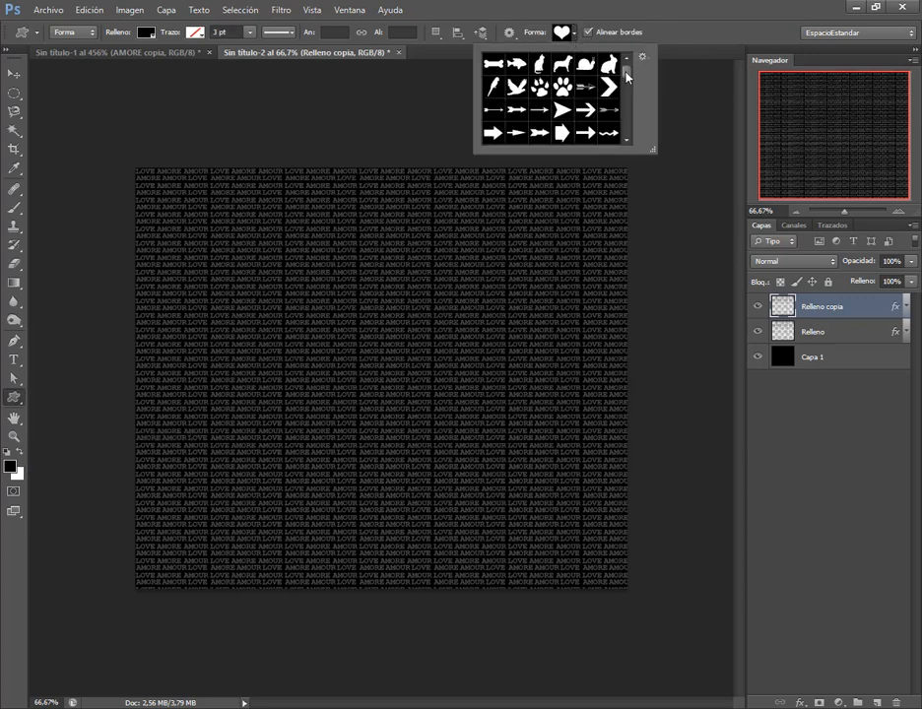
{"action": "scroll", "coordinate": [628, 76], "scroll_direction": "down", "scroll_amount": 5}
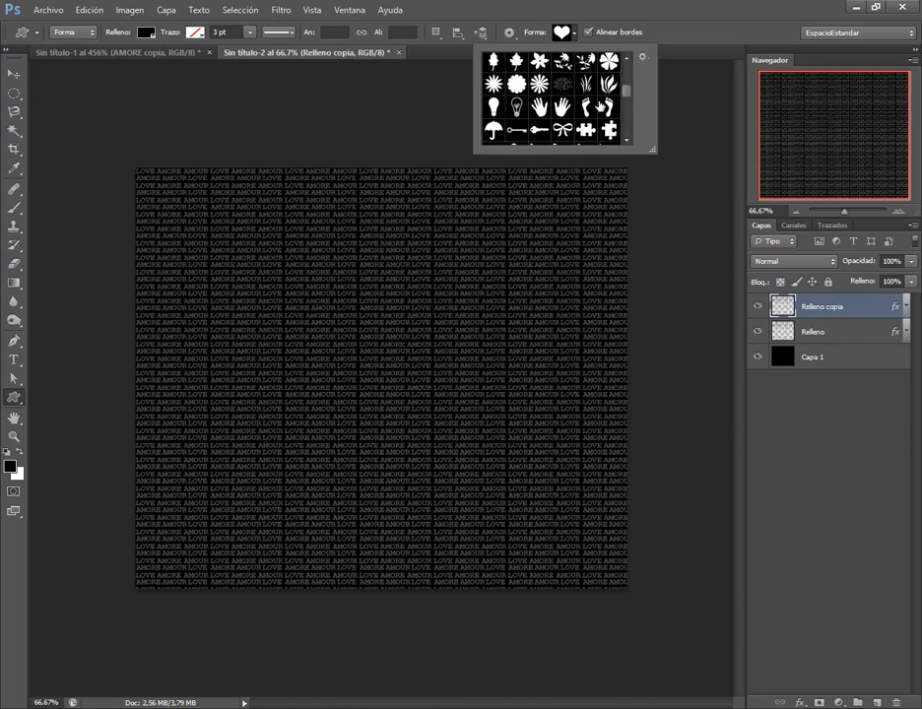
{"action": "scroll", "coordinate": [628, 74], "scroll_direction": "up", "scroll_amount": 5}
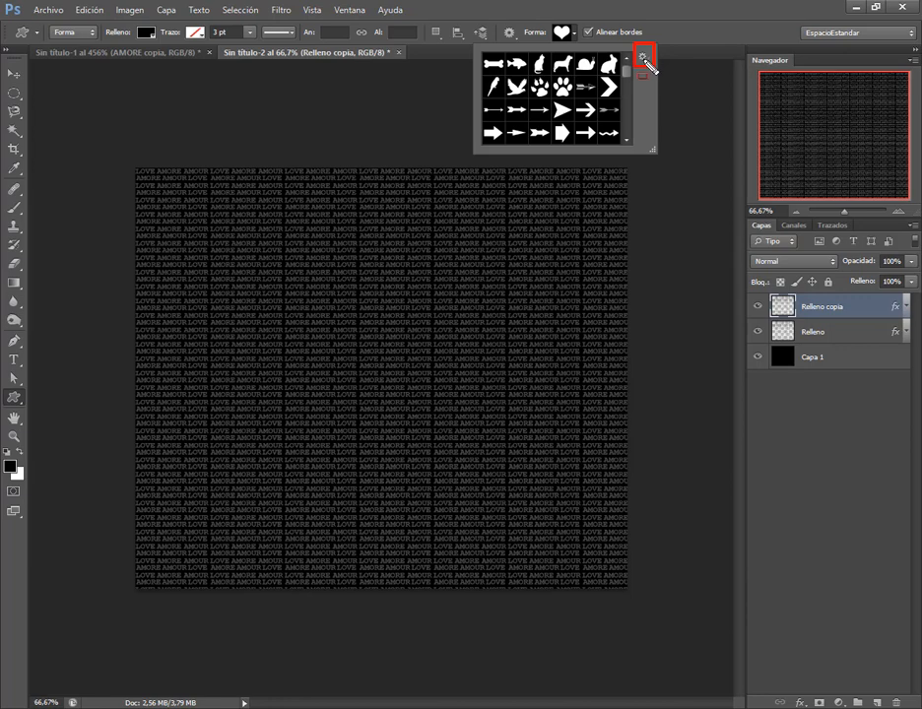
Call up the Todas shape set and look through the custom shapes in an enlarged picker.
{"action": "key", "text": "Escape"}
{"action": "left_click", "coordinate": [573, 35]}
{"action": "left_click", "coordinate": [641, 59]}
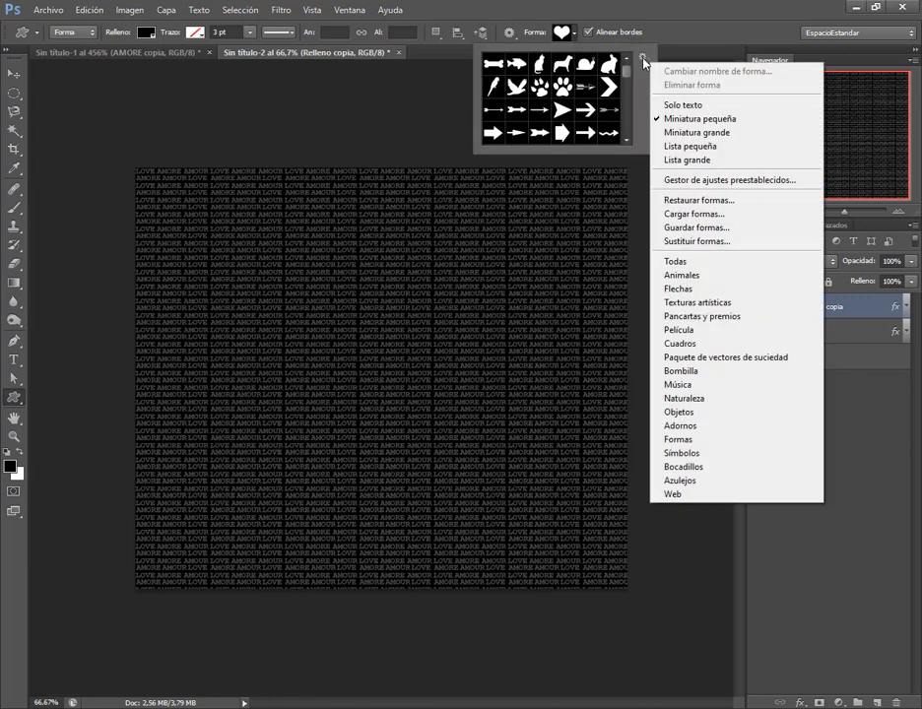
{"action": "left_click", "coordinate": [696, 268]}
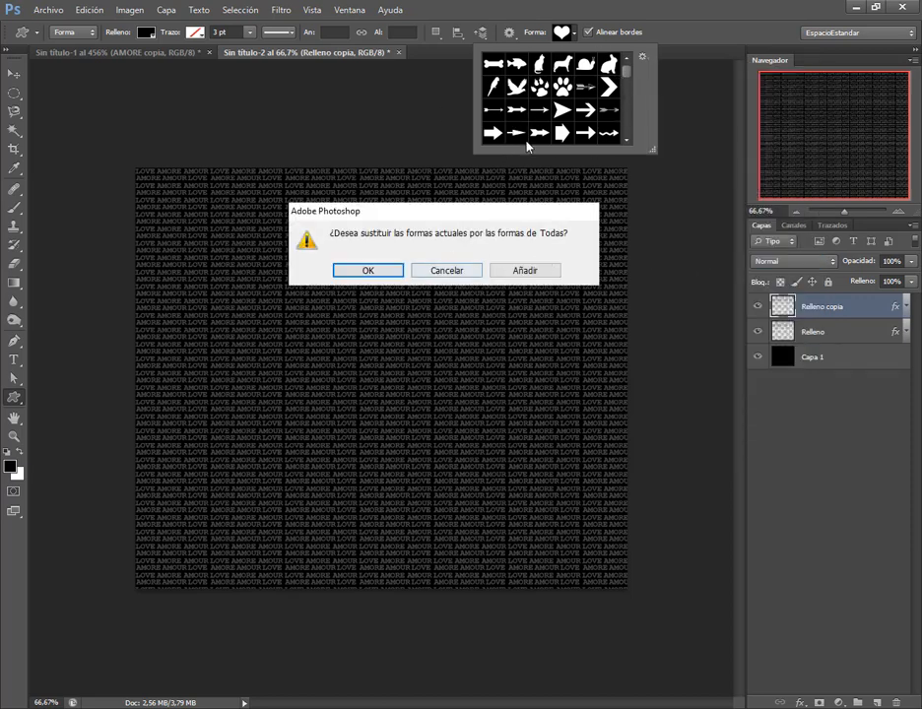
{"action": "left_click", "coordinate": [521, 270]}
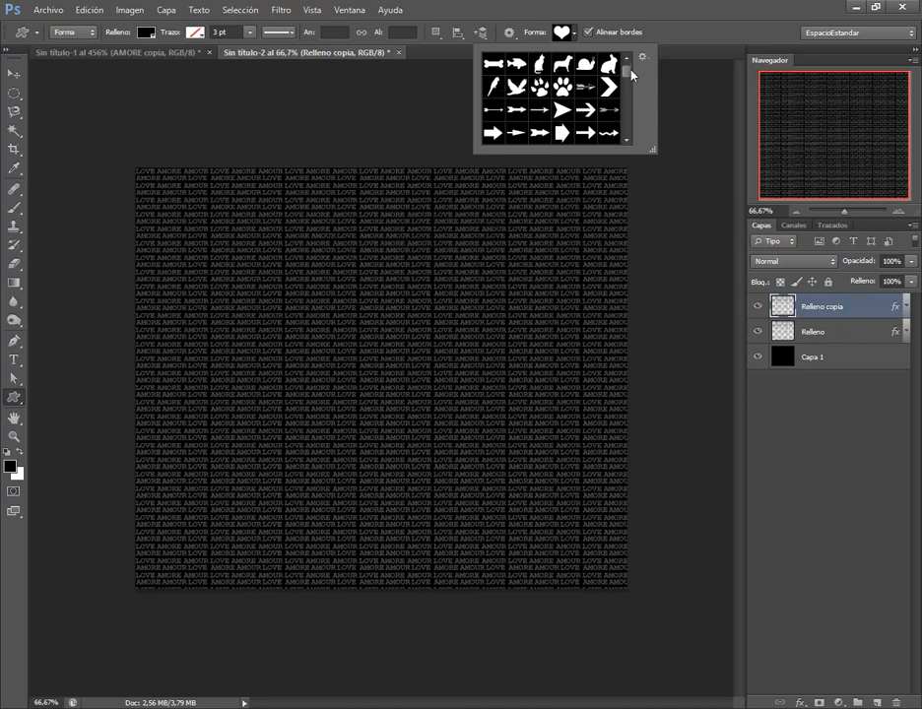
{"action": "left_click_drag", "start_coordinate": [631, 72], "coordinate": [686, 283]}
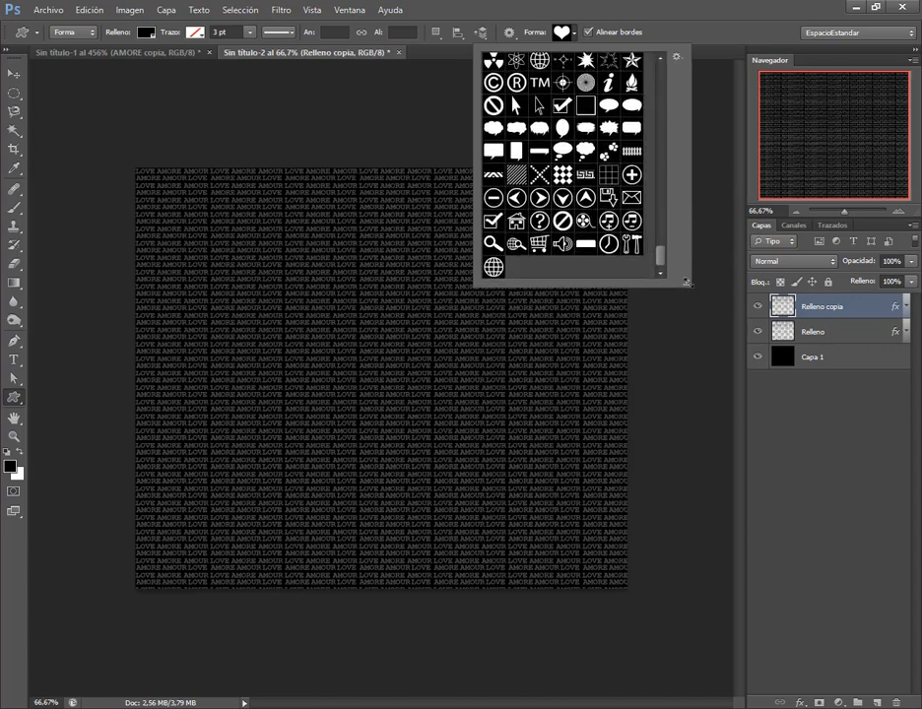
{"action": "left_click", "coordinate": [646, 14]}
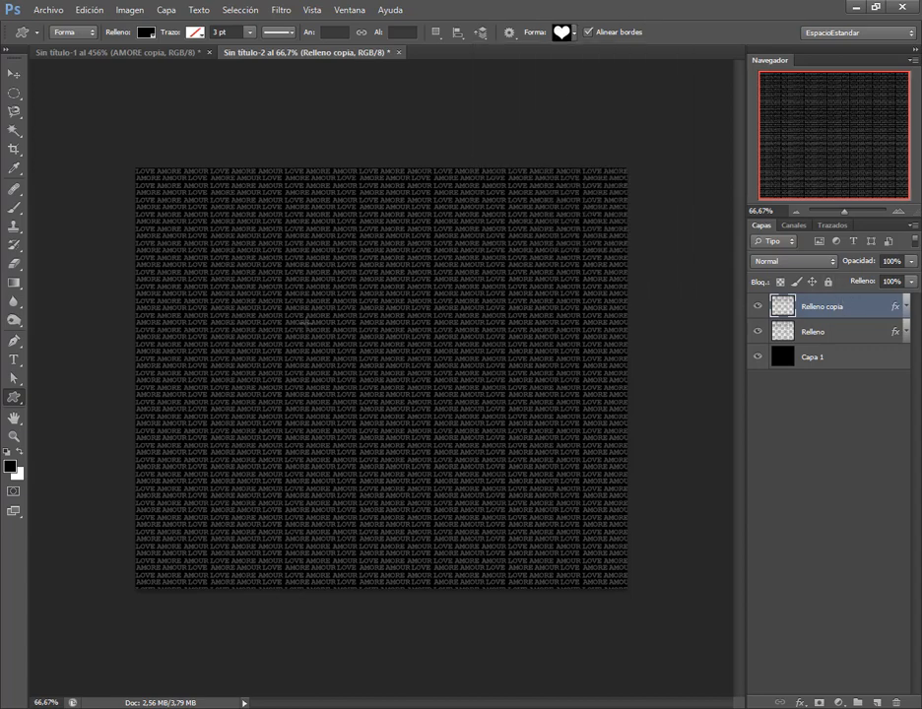
Draw a black heart shape on its own layer and move it to the horizontal centre of the canvas.
{"action": "left_click_drag", "start_coordinate": [306, 292], "coordinate": [507, 463]}
{"action": "left_click", "coordinate": [12, 74]}
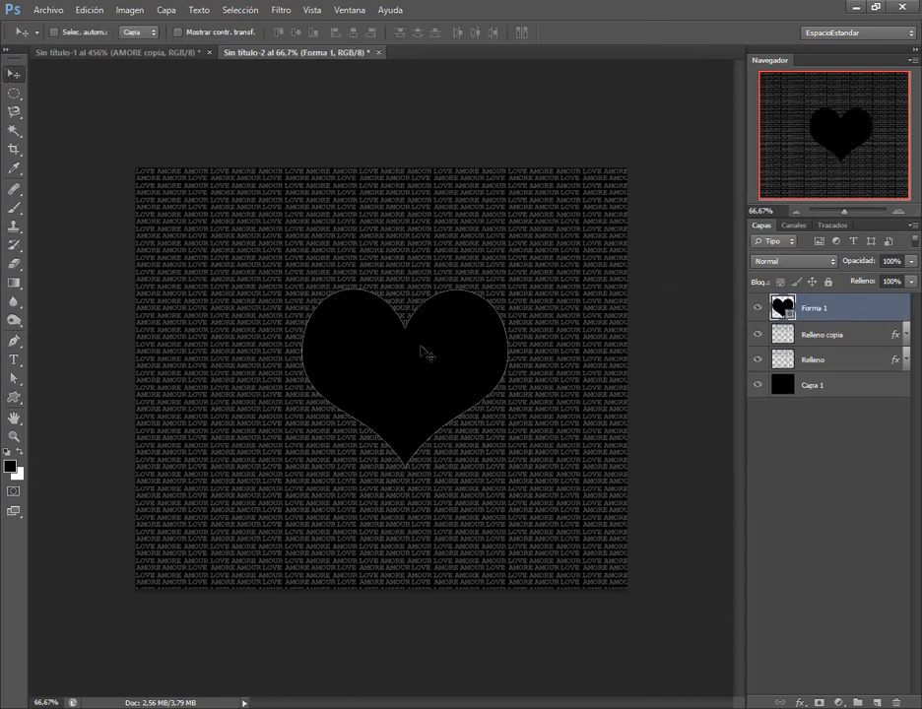
{"action": "mouse_move", "coordinate": [421, 349]}
{"action": "left_mouse_down"}
{"action": "mouse_move", "coordinate": [419, 363]}
{"action": "mouse_move", "coordinate": [407, 354]}
{"action": "left_mouse_up"}
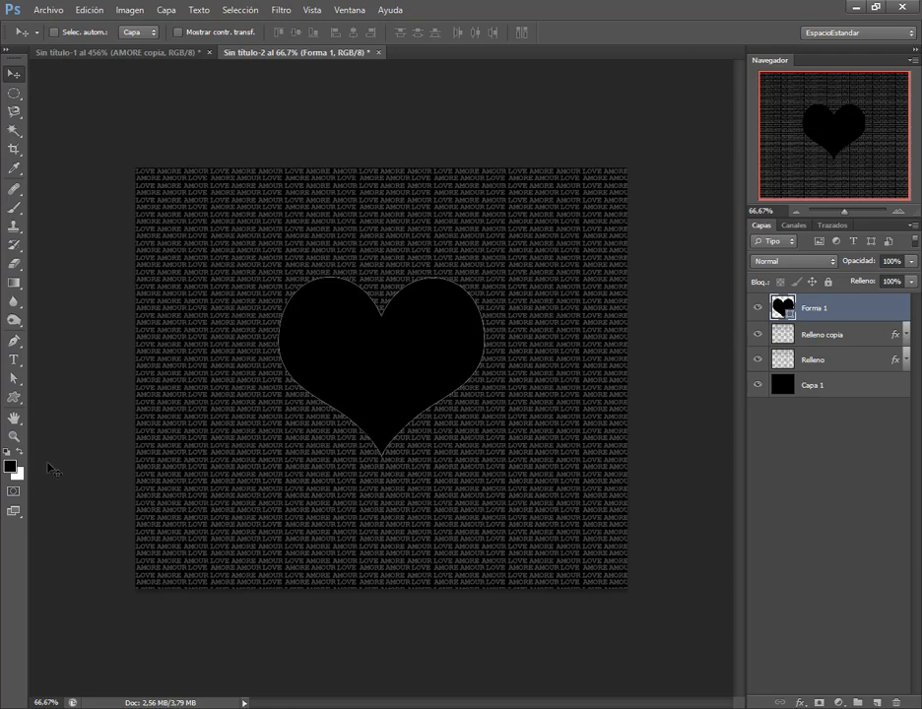
Switch to the Type tool and set the text color to white, ffffff.
{"action": "key", "text": "t"}
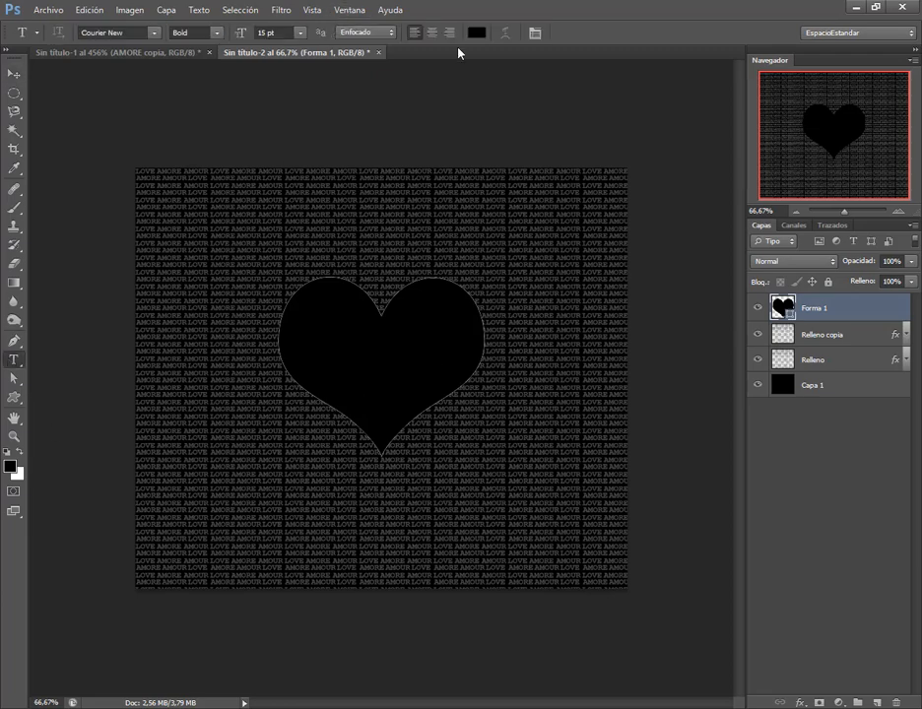
{"action": "left_click", "coordinate": [481, 39]}
{"action": "left_click_drag", "start_coordinate": [442, 189], "coordinate": [302, 110]}
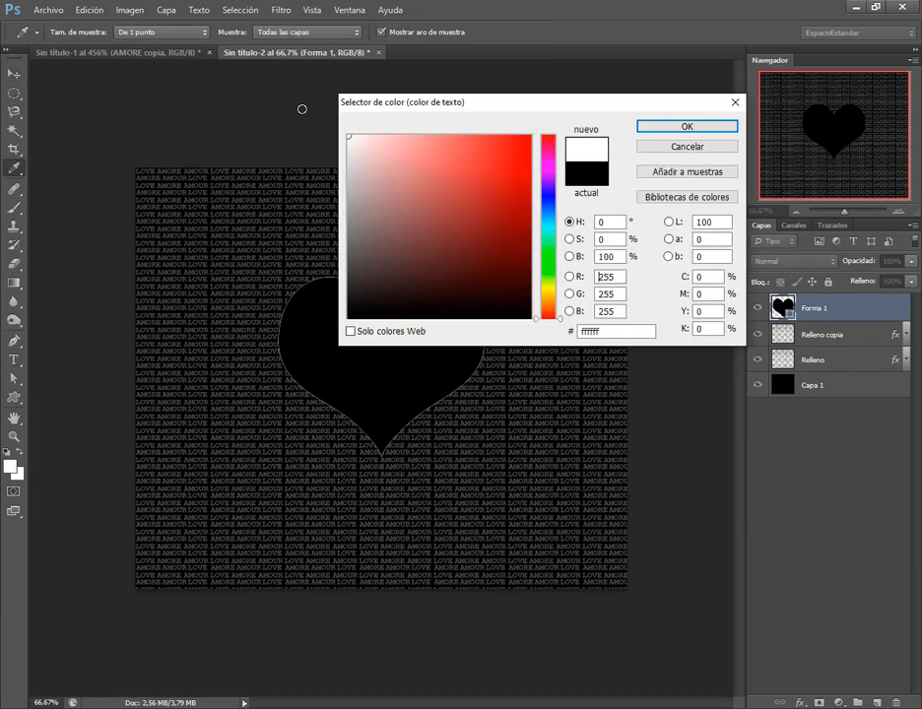
{"action": "left_click", "coordinate": [729, 126]}
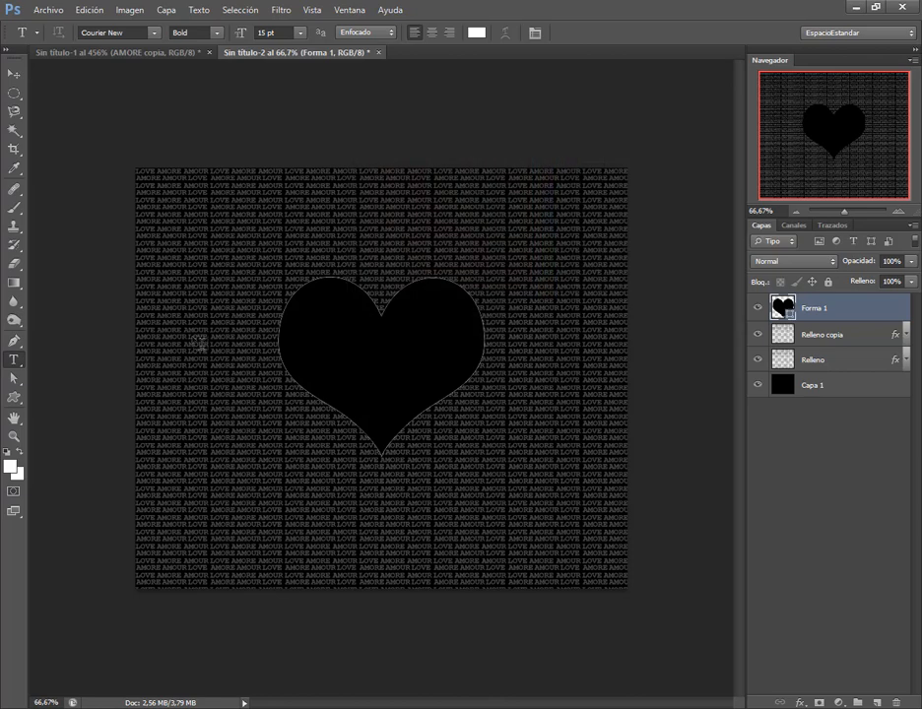
Start a text layer beside the heart's left edge and set its font size to 300 pt.
{"action": "left_click", "coordinate": [185, 371]}
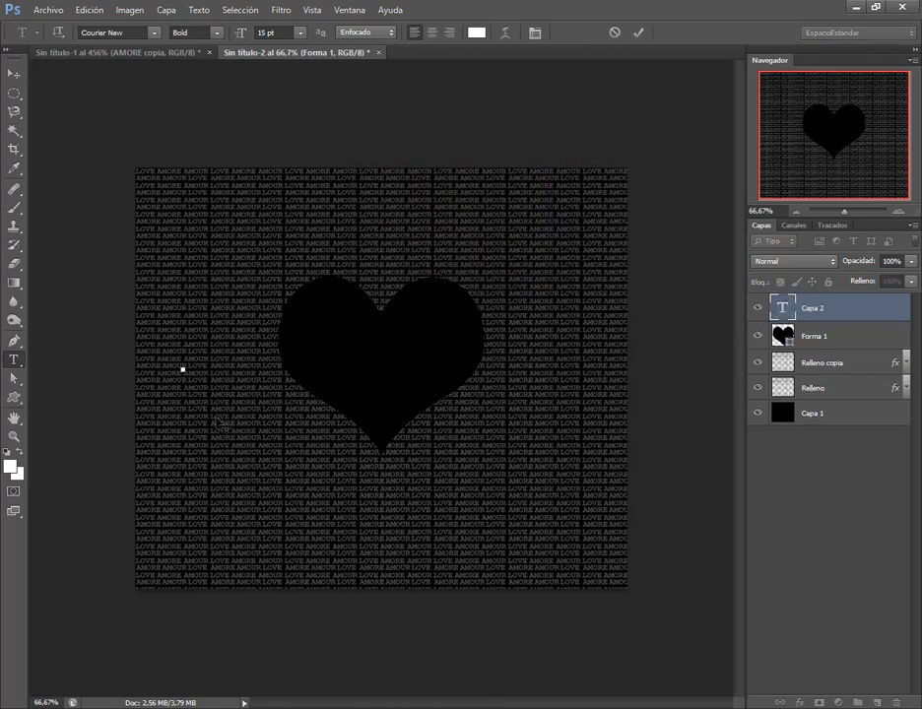
{"action": "left_click", "coordinate": [302, 35]}
{"action": "left_click", "coordinate": [300, 275]}
{"action": "left_click", "coordinate": [241, 35]}
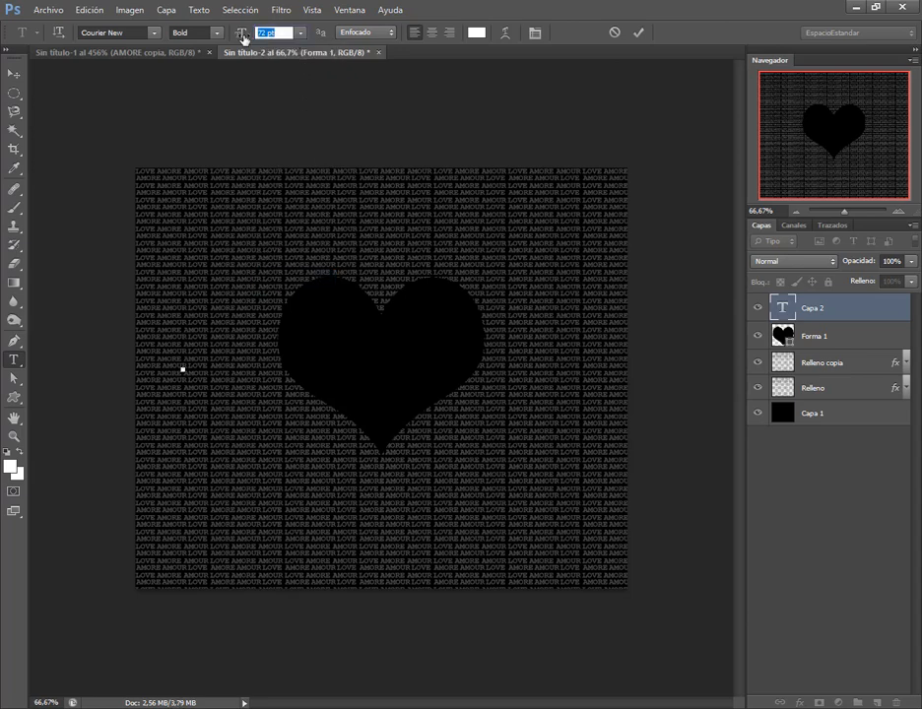
{"action": "type", "text": "300"}
{"action": "key", "text": "Return"}
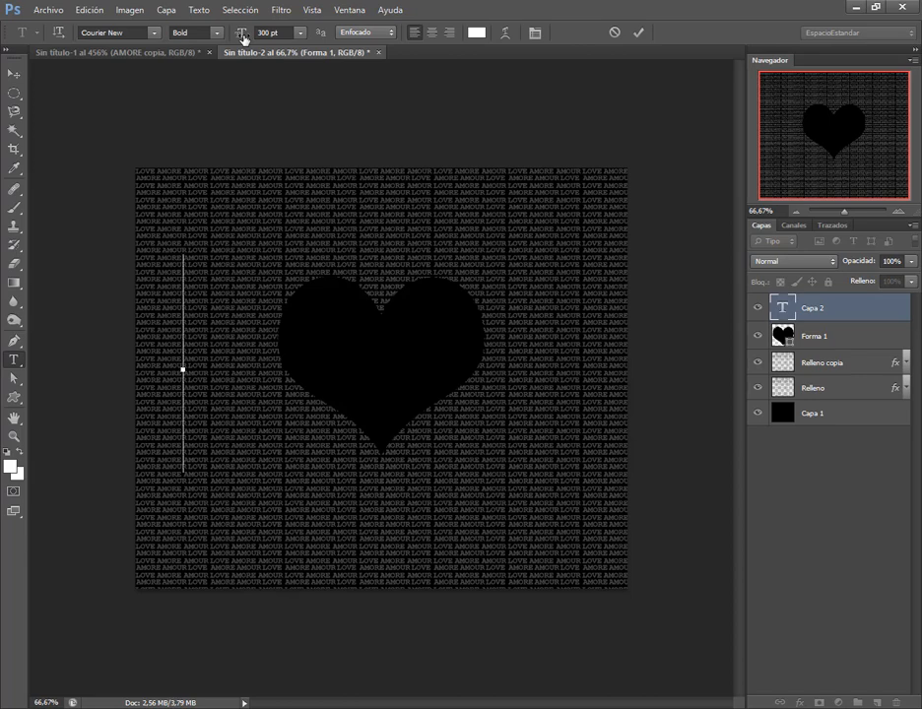
Set the new text's font to Cooper Black and write a capital "I" beside the heart.
{"action": "left_click", "coordinate": [156, 32]}
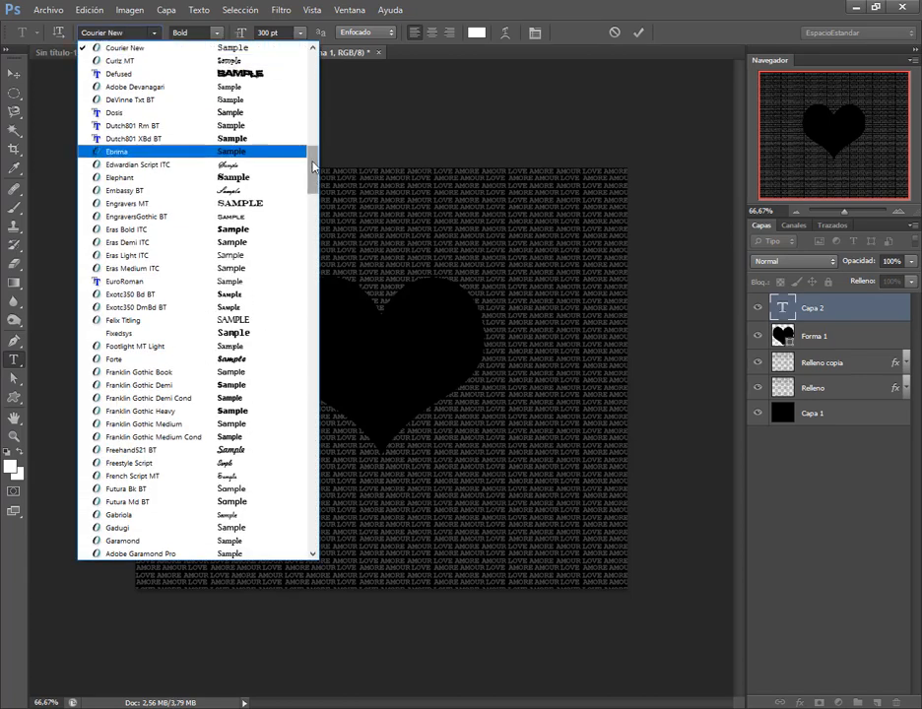
{"action": "left_click_drag", "start_coordinate": [313, 166], "coordinate": [310, 140]}
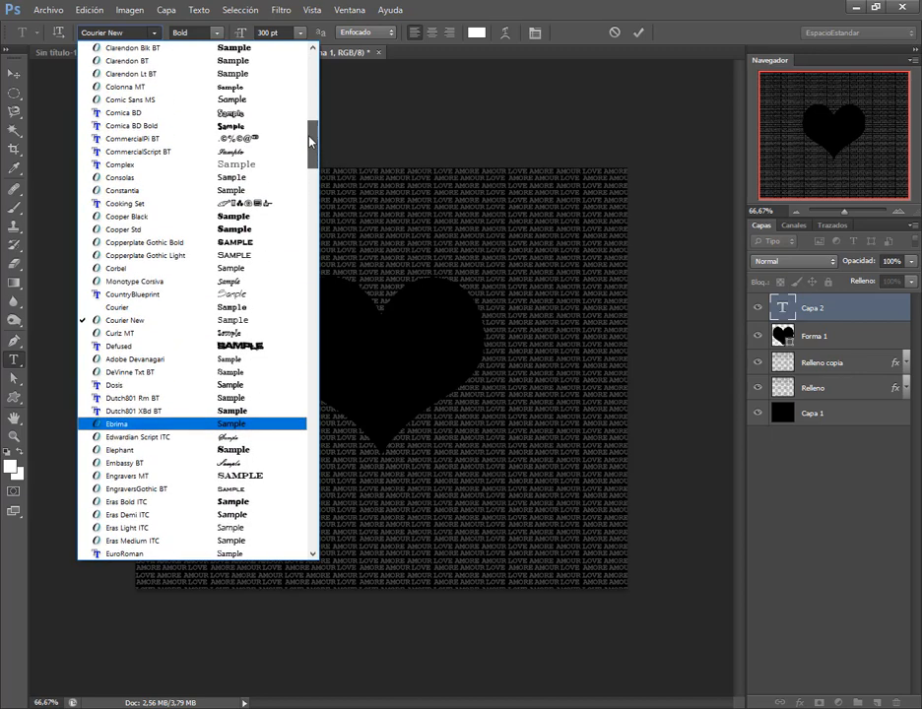
{"action": "left_click", "coordinate": [129, 216]}
{"action": "type", "text": "i"}
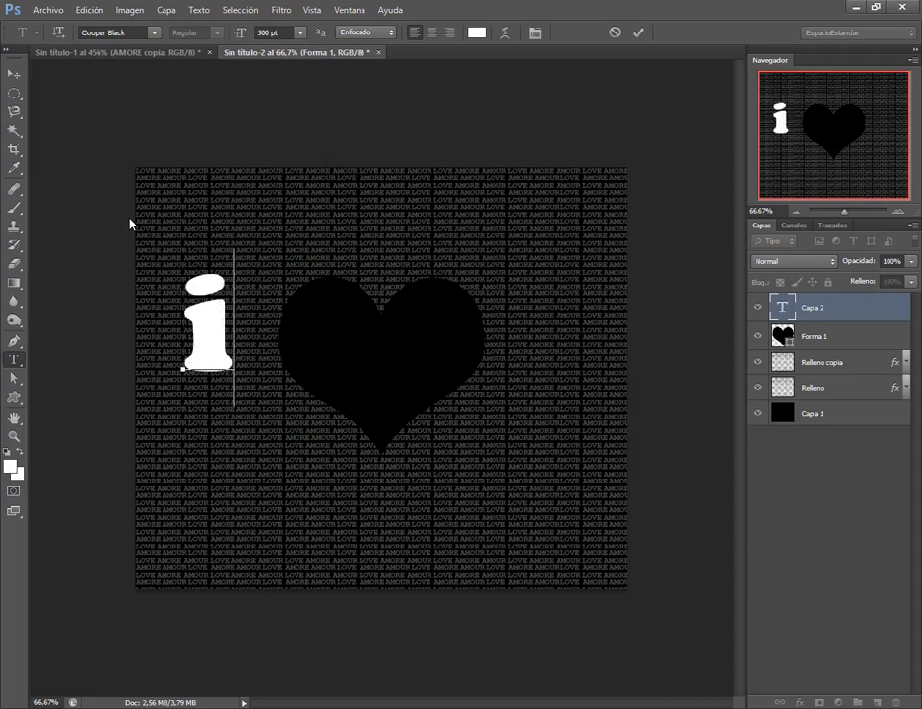
{"action": "key", "text": "BackSpace"}
{"action": "type", "text": "I"}
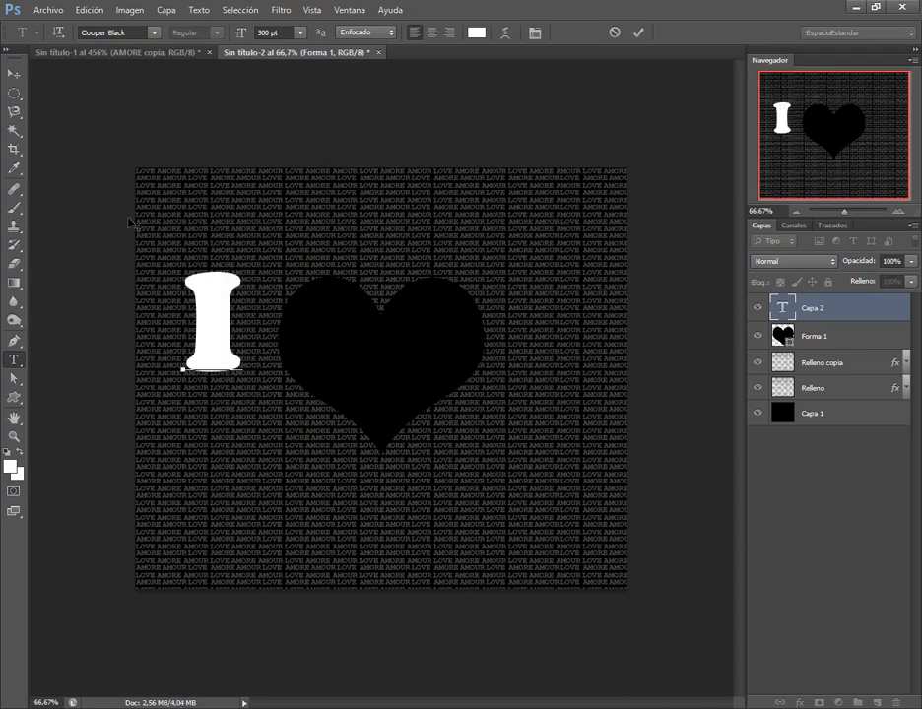
Commit the white "I" and move it down and slightly closer to the heart's left side.
{"action": "left_click", "coordinate": [13, 74]}
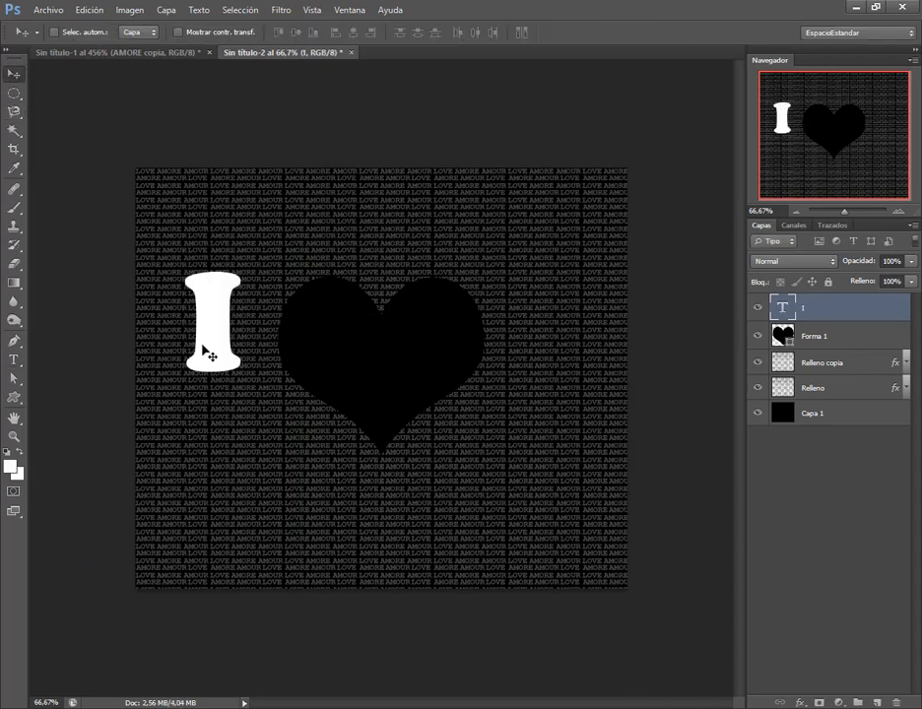
{"action": "left_click_drag", "start_coordinate": [204, 347], "coordinate": [208, 363]}
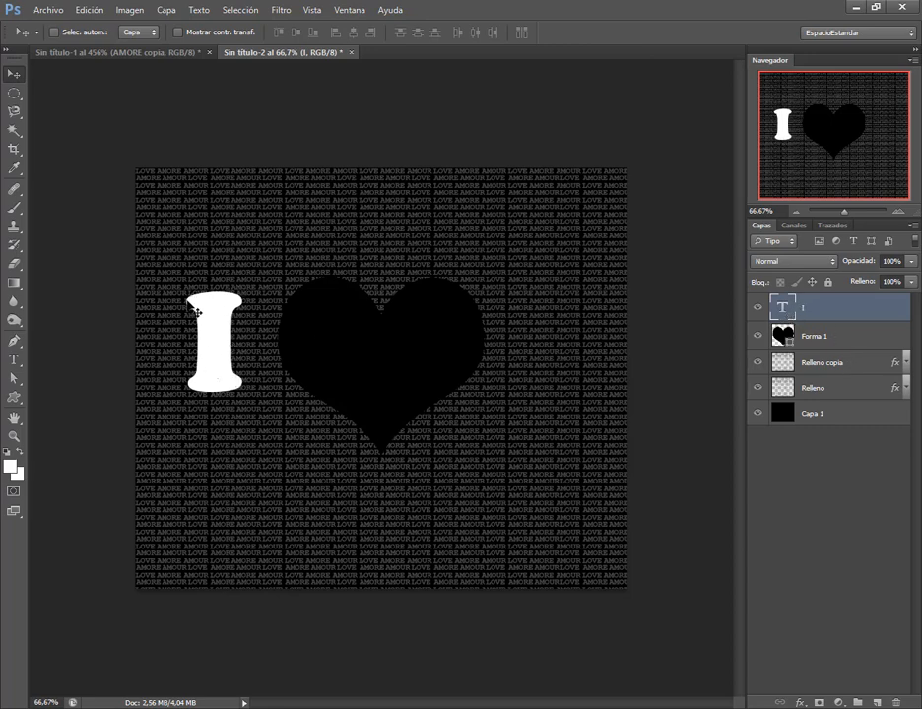
{"action": "mouse_move", "coordinate": [223, 323]}
{"action": "left_mouse_down"}
{"action": "mouse_move", "coordinate": [235, 330]}
{"action": "mouse_move", "coordinate": [233, 290]}
{"action": "mouse_move", "coordinate": [230, 342]}
{"action": "left_mouse_up"}
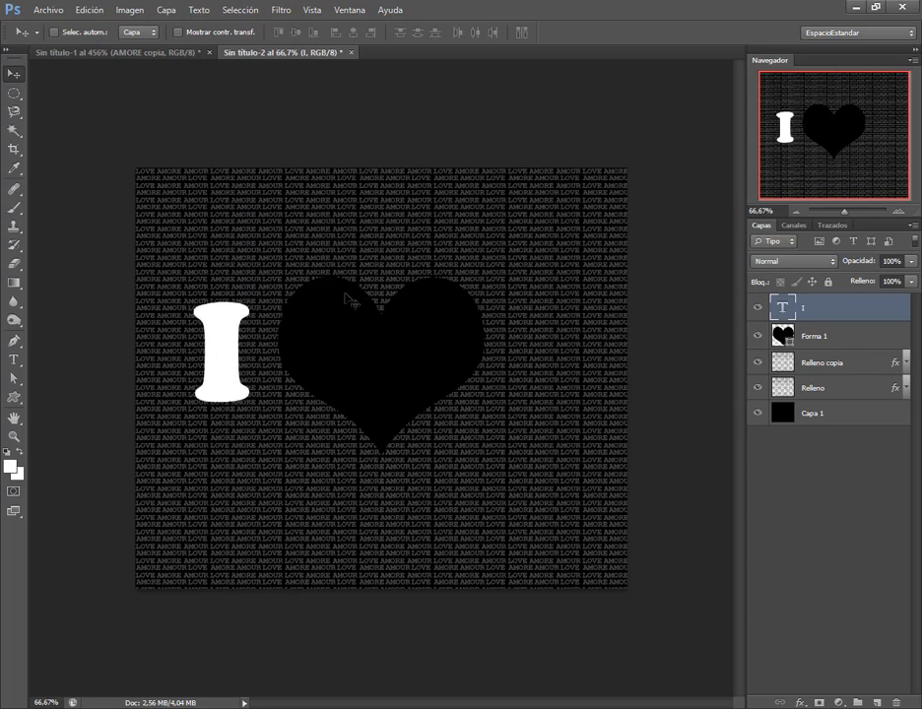
Delete the white "I" text layer and activate the Horizontal Type Mask tool on the Relleno copia layer.
{"action": "left_click_drag", "start_coordinate": [835, 315], "coordinate": [895, 702]}
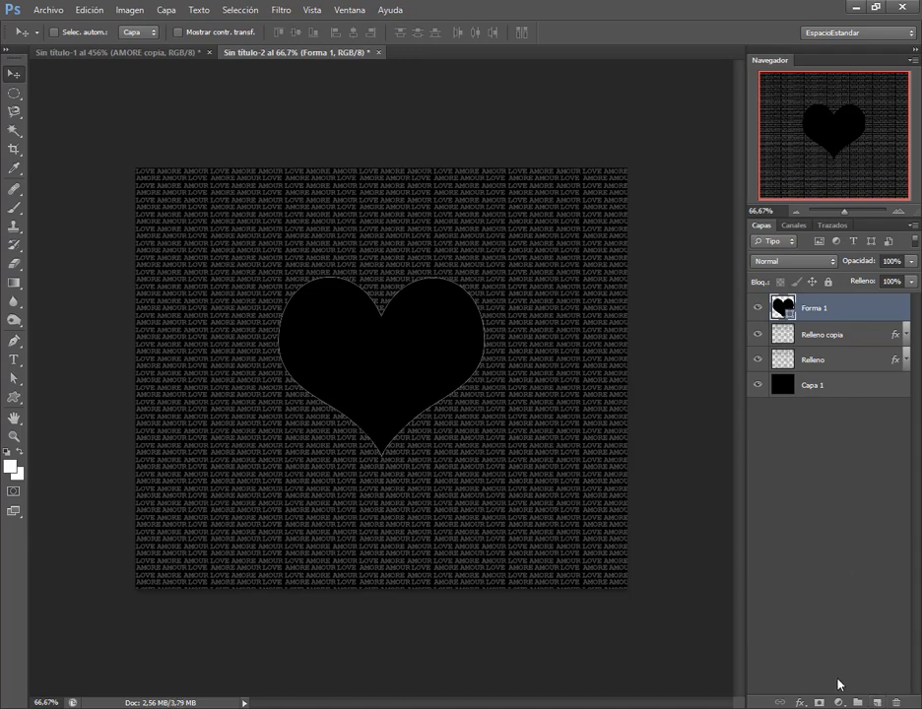
{"action": "left_click", "coordinate": [797, 338]}
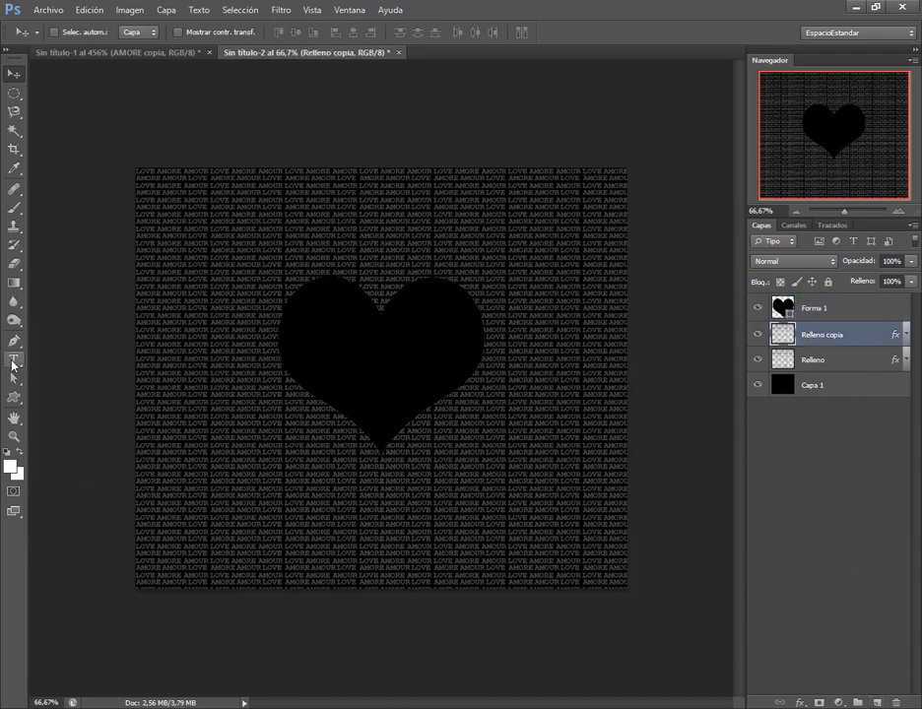
{"action": "left_click", "coordinate": [14, 362]}
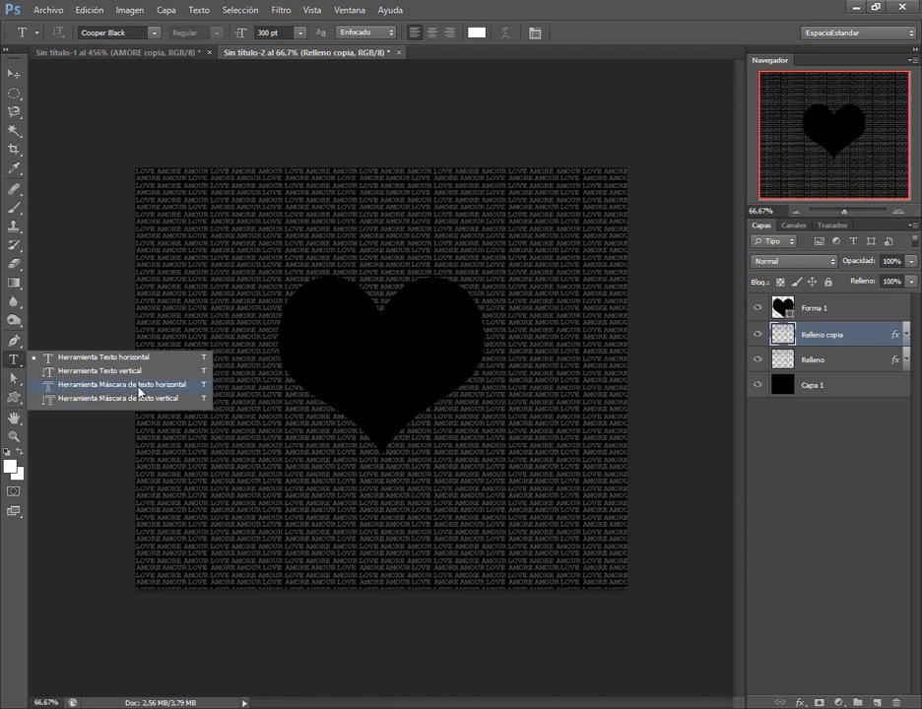
{"action": "left_click", "coordinate": [139, 388]}
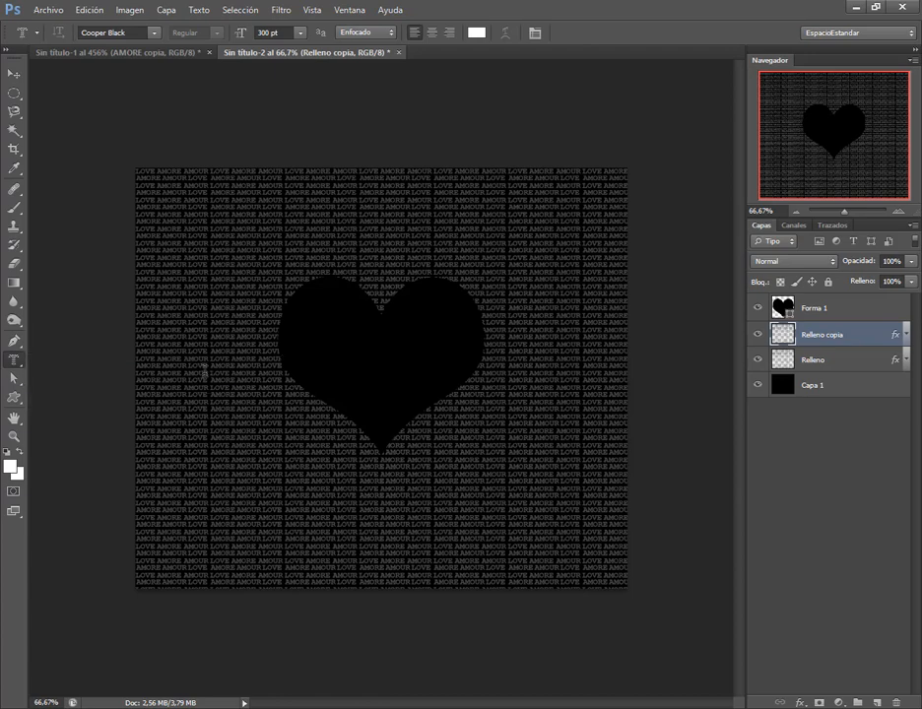
Write a capital "I" as a type mask left of the heart and commit it as a selection.
{"action": "left_click", "coordinate": [204, 372]}
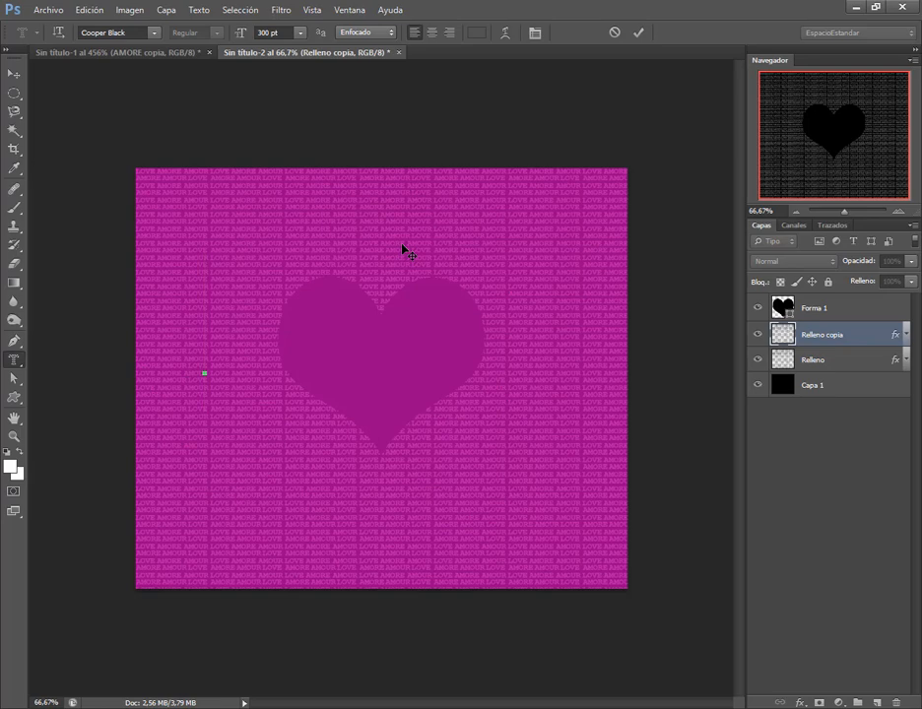
{"action": "type", "text": "I"}
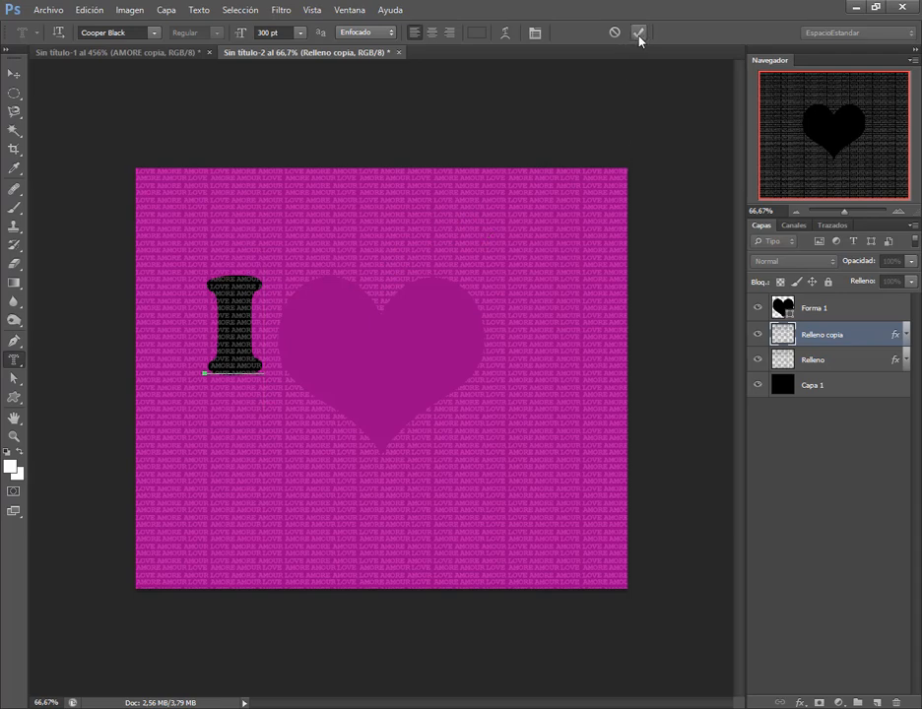
{"action": "key", "text": "ctrl+shift+d"}
{"action": "left_click_drag", "start_coordinate": [609, 138], "coordinate": [635, 45]}
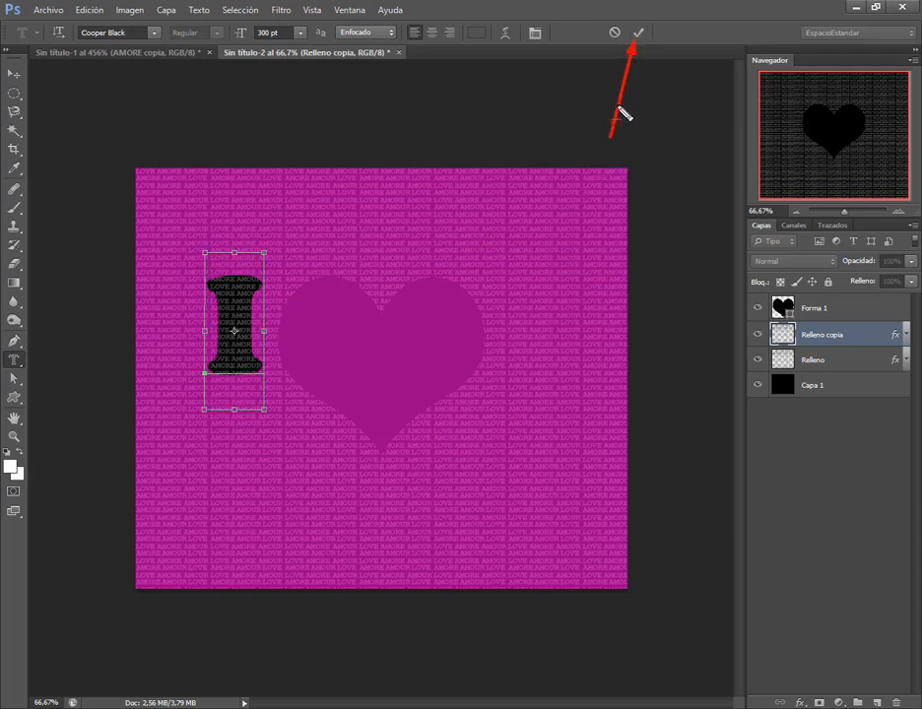
{"action": "key", "text": "Escape"}
{"action": "left_click", "coordinate": [638, 34]}
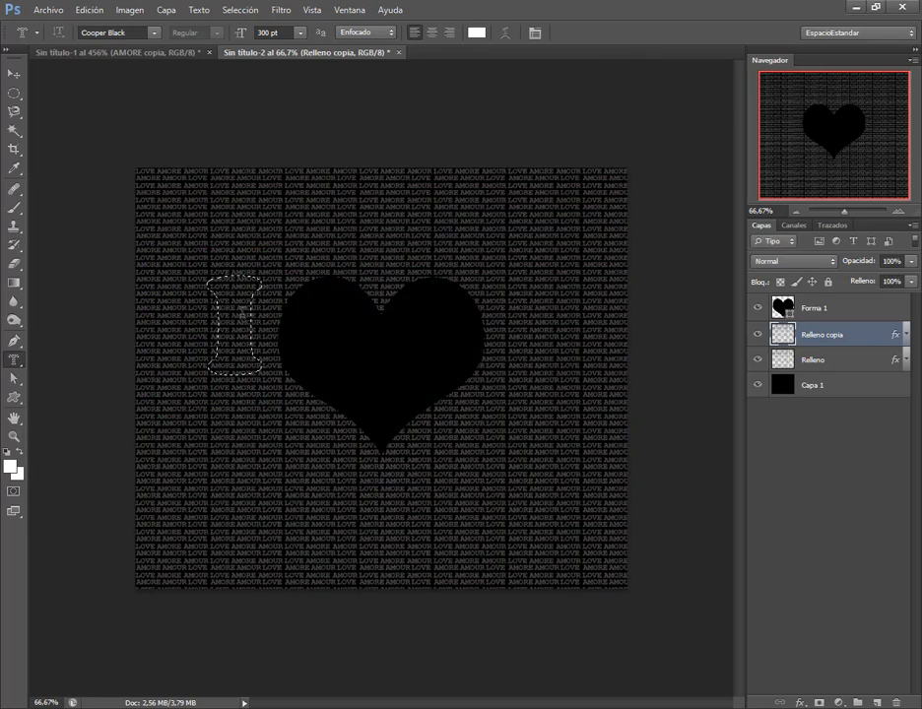
Shift the pattern inside the "I" selection up and left with the Move tool, and return it to its original place.
{"action": "left_click", "coordinate": [14, 92]}
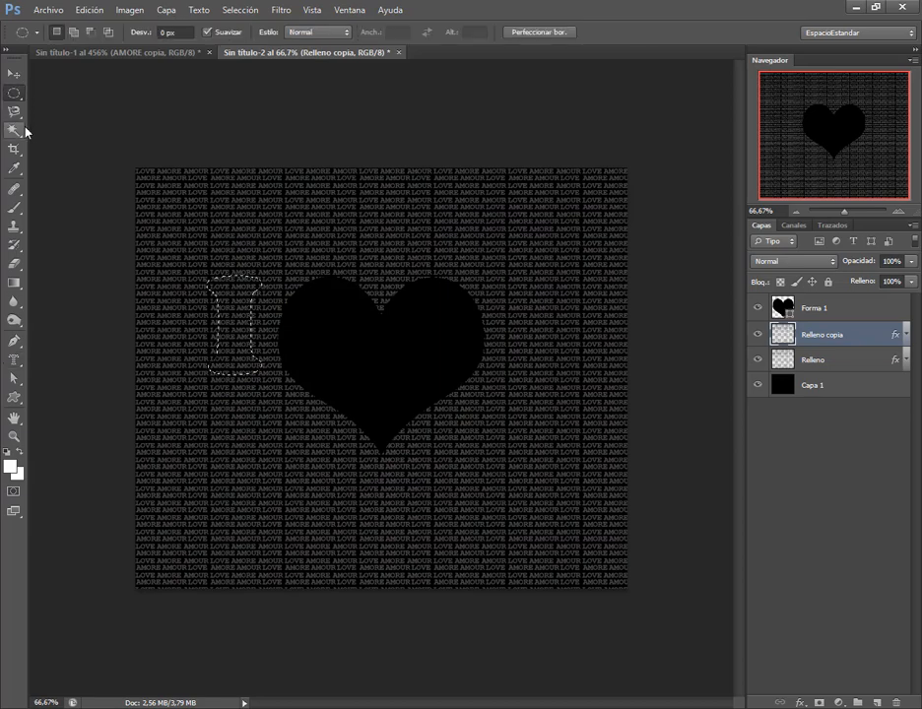
{"action": "left_click", "coordinate": [15, 74]}
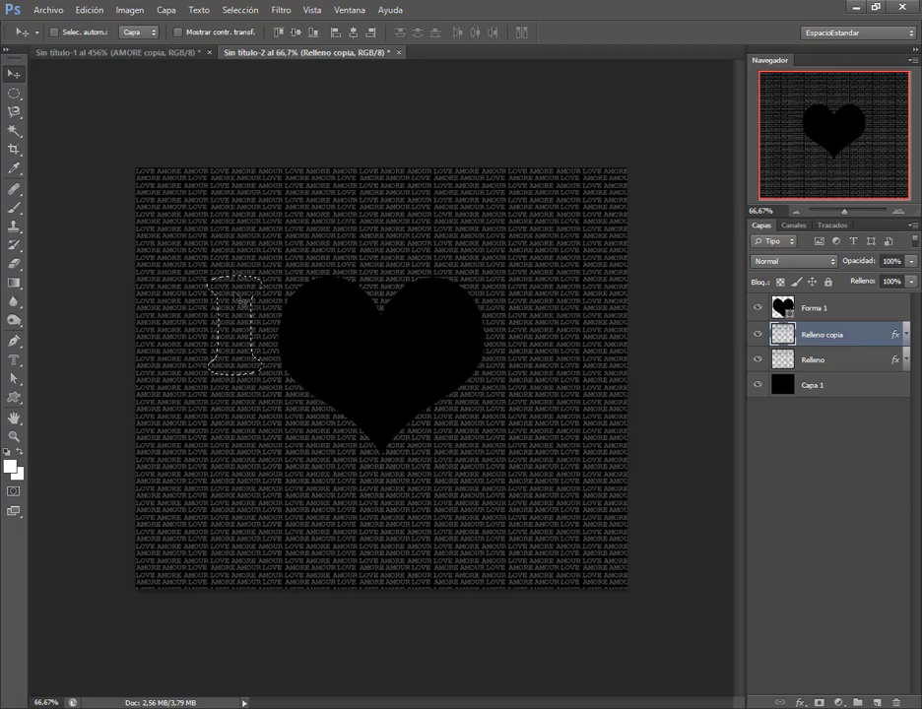
{"action": "left_click_drag", "start_coordinate": [224, 228], "coordinate": [192, 197]}
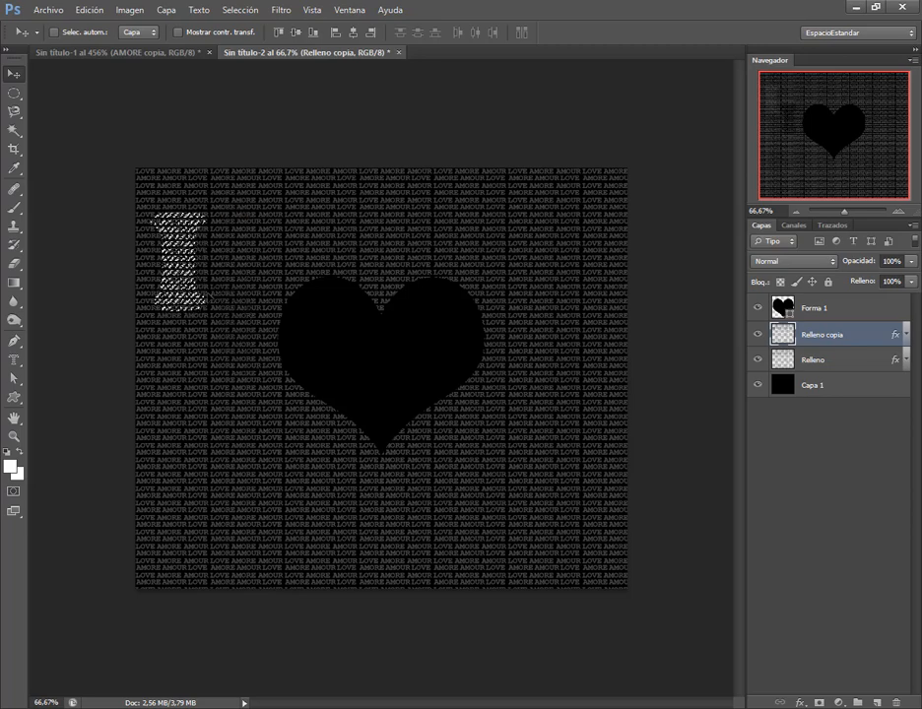
{"action": "left_click_drag", "start_coordinate": [207, 286], "coordinate": [268, 349]}
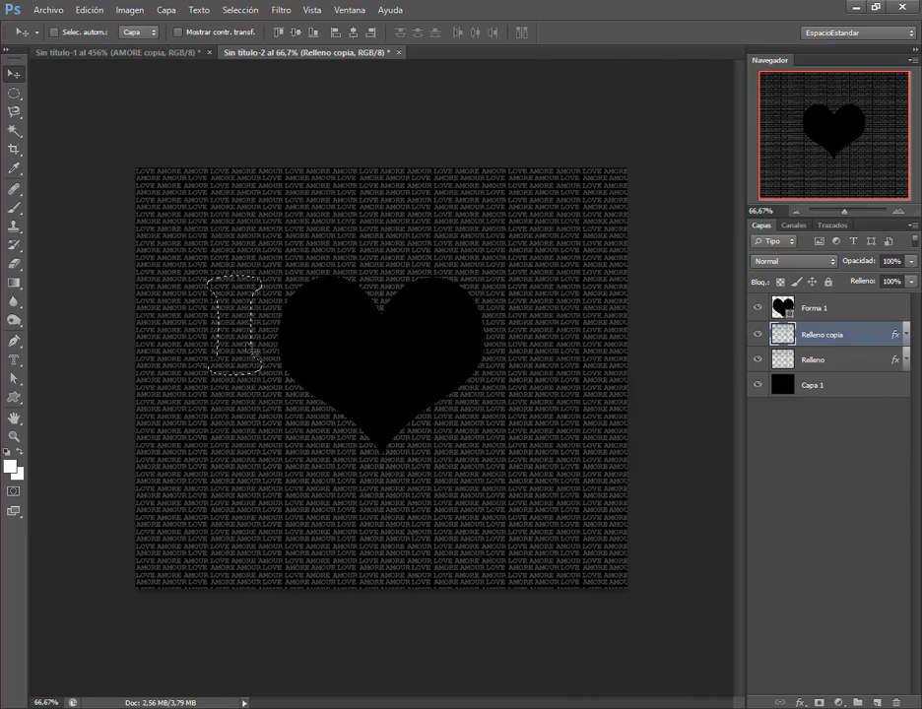
Reposition only the "I" selection outline using the Rectangular Marquee tool, and hide the Relleno layer.
{"action": "left_click", "coordinate": [14, 93]}
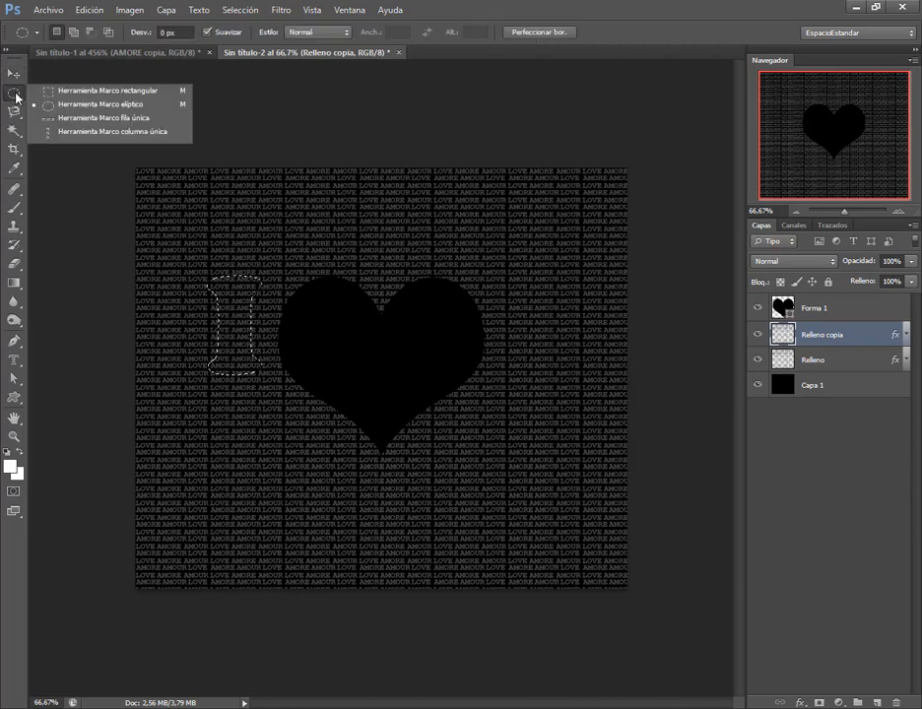
{"action": "left_click", "coordinate": [105, 92]}
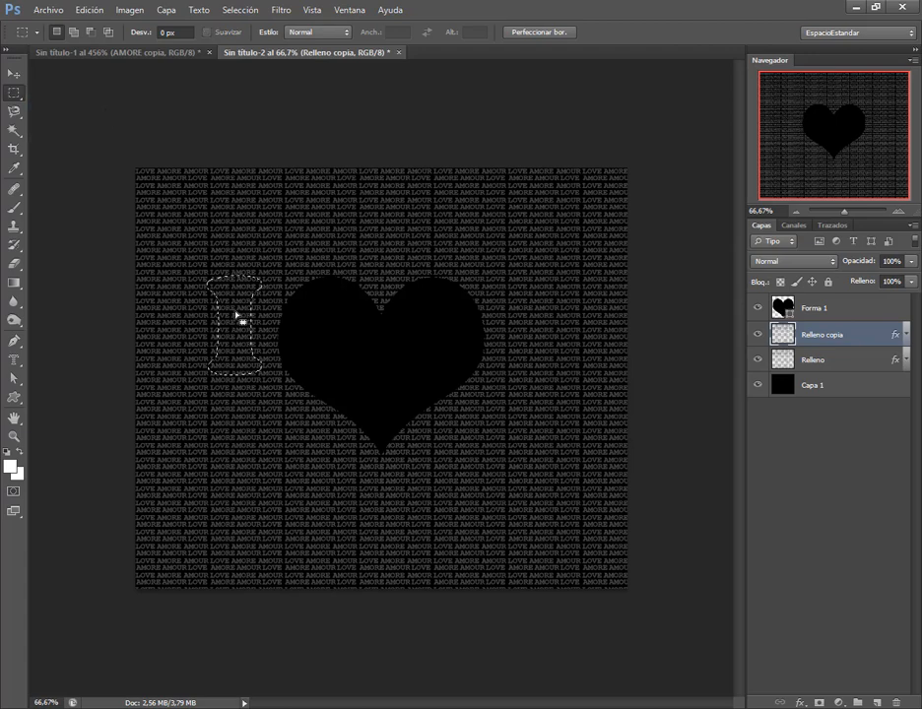
{"action": "left_click_drag", "start_coordinate": [240, 319], "coordinate": [207, 300]}
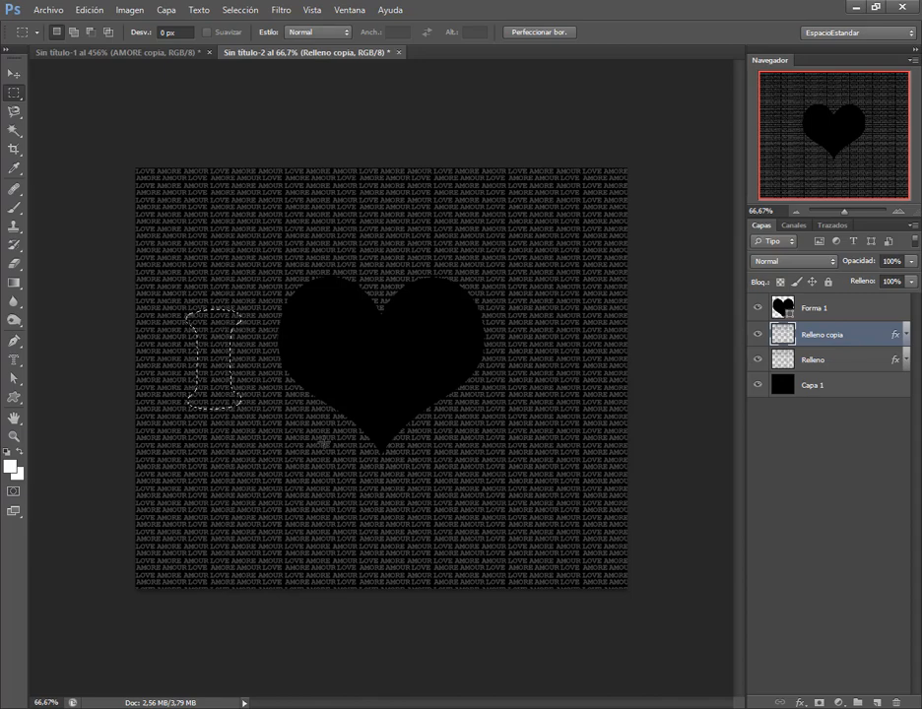
{"action": "left_click", "coordinate": [757, 360]}
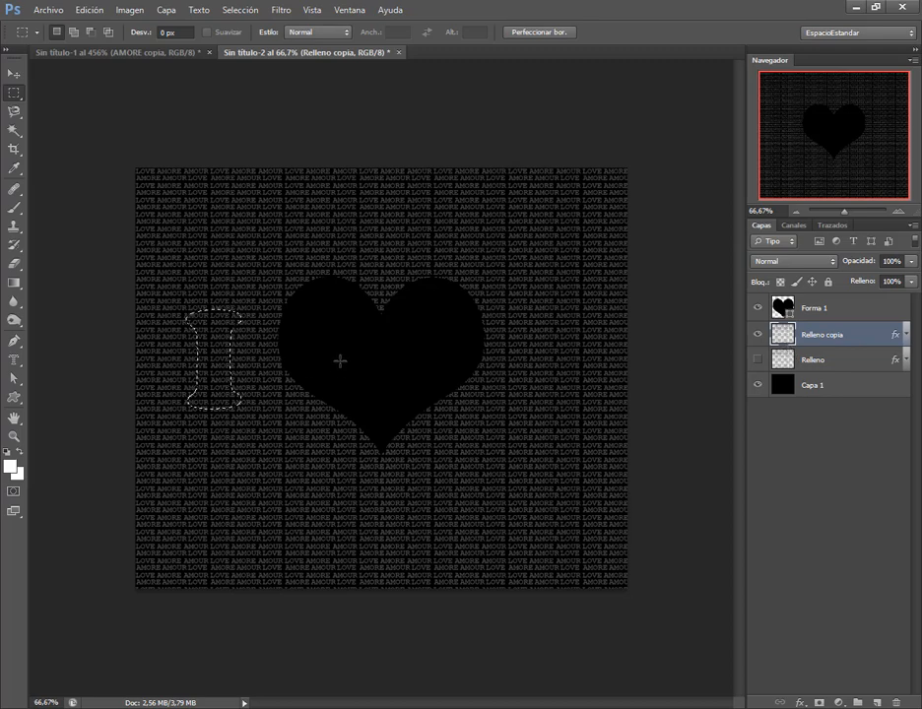
Try enlarging the selected pattern with Free Transform to about 319% width and 227% height, and undo it.
{"action": "key", "text": "ctrl+t"}
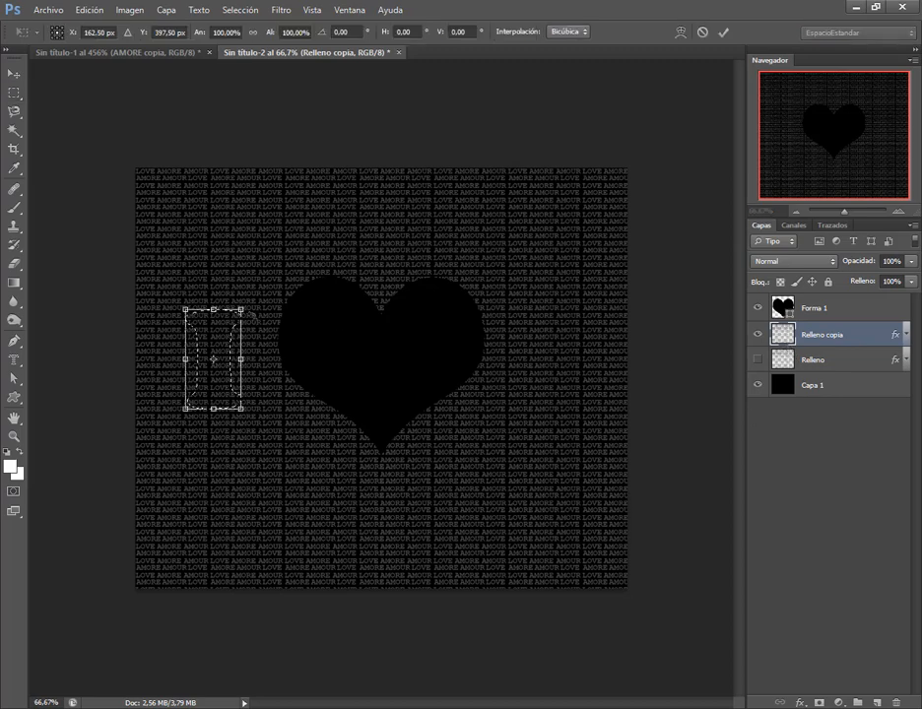
{"action": "left_click_drag", "start_coordinate": [241, 309], "coordinate": [364, 181]}
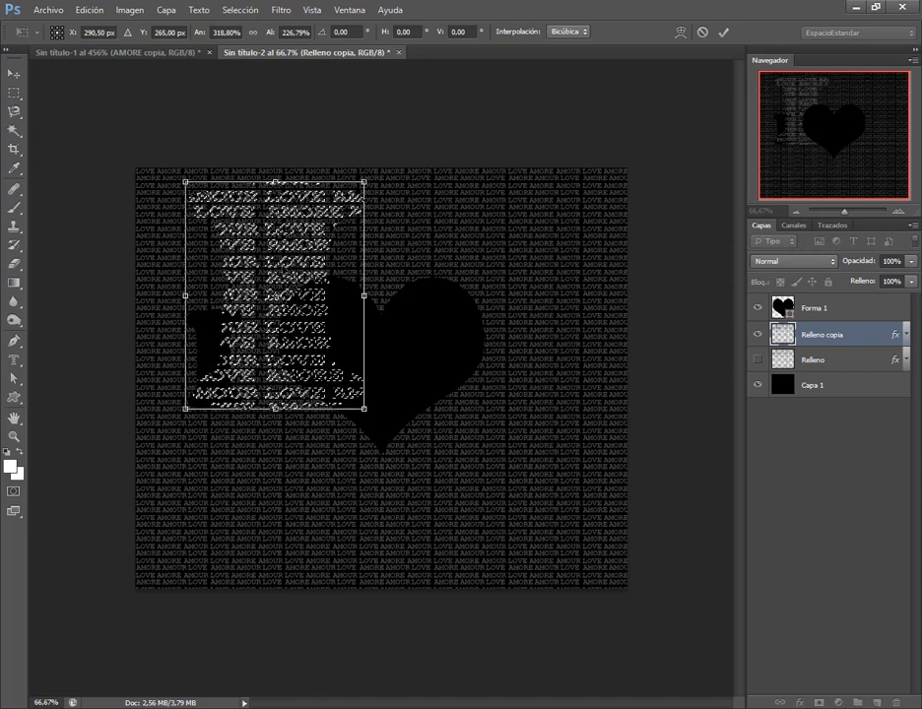
{"action": "key", "text": "Return"}
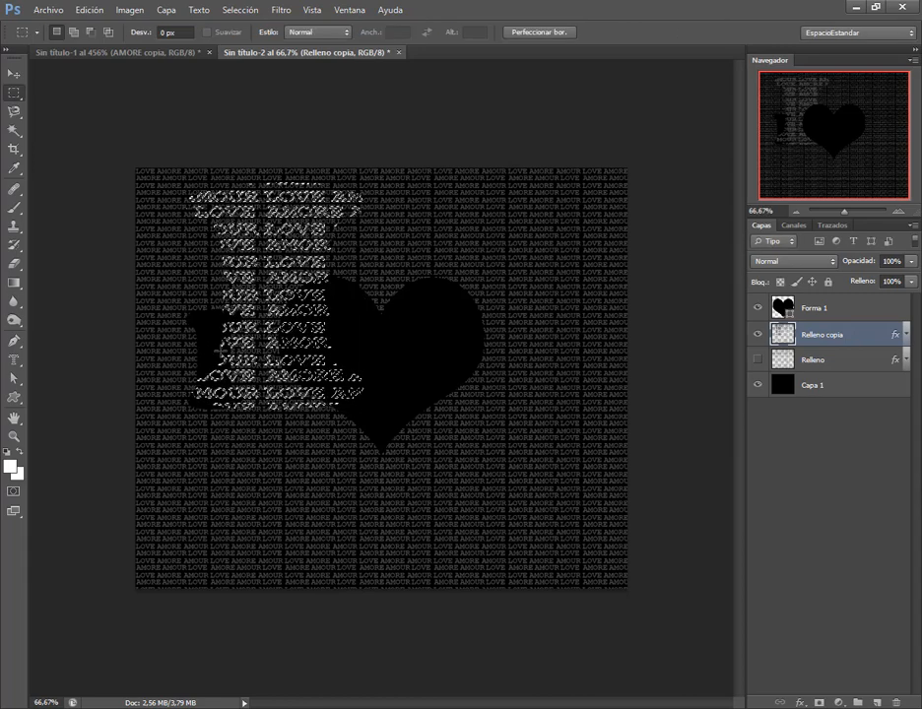
{"action": "key", "text": "ctrl+z"}
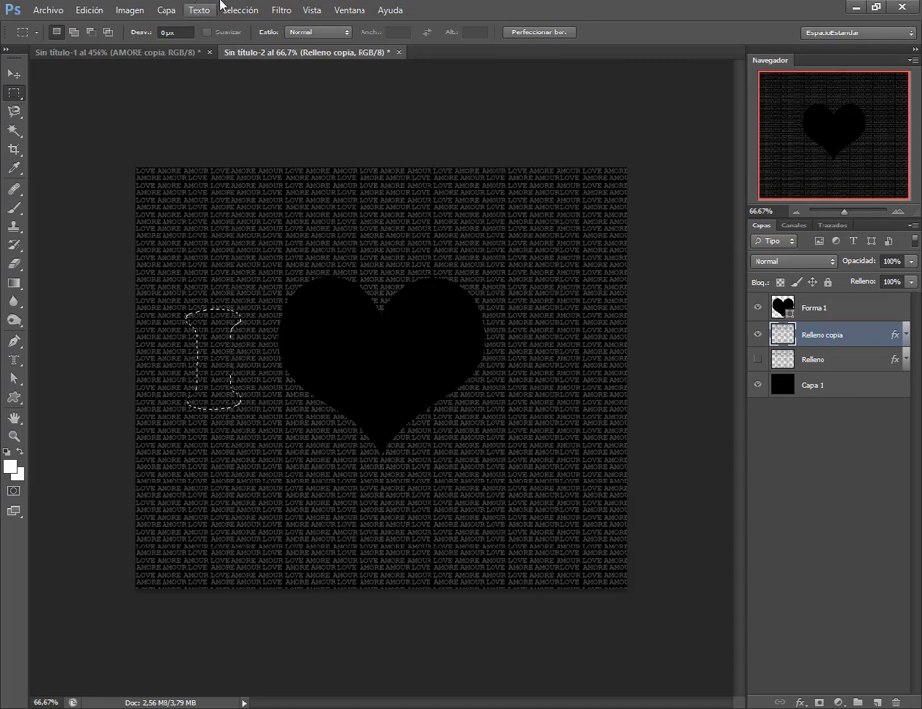
Scale the "I" selection outline to about 210% with Transform Selection and place it against the heart's left edge.
{"action": "left_click", "coordinate": [241, 9]}
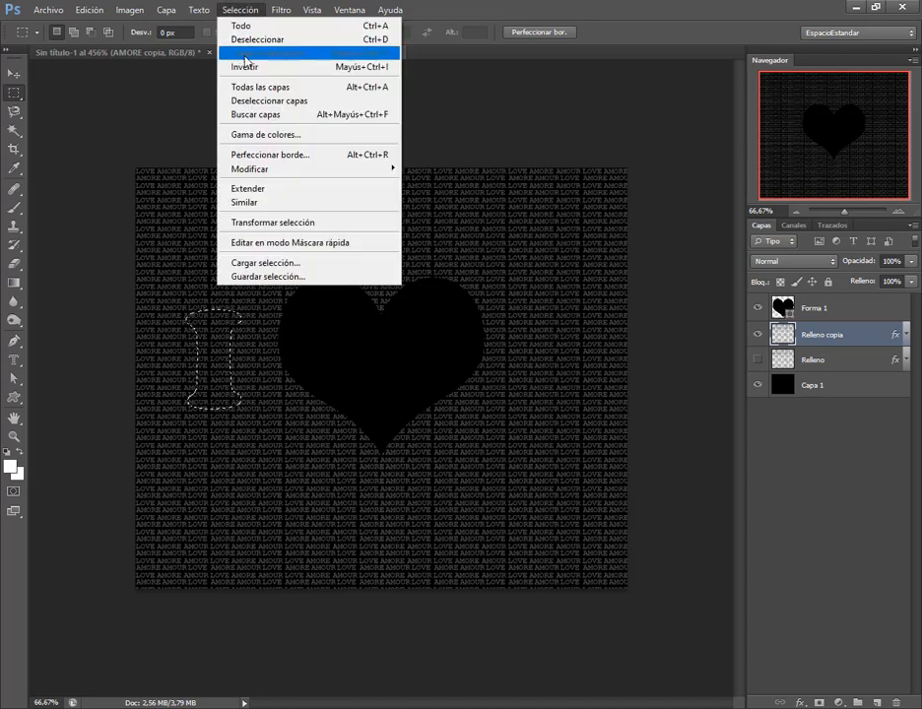
{"action": "left_click", "coordinate": [283, 223]}
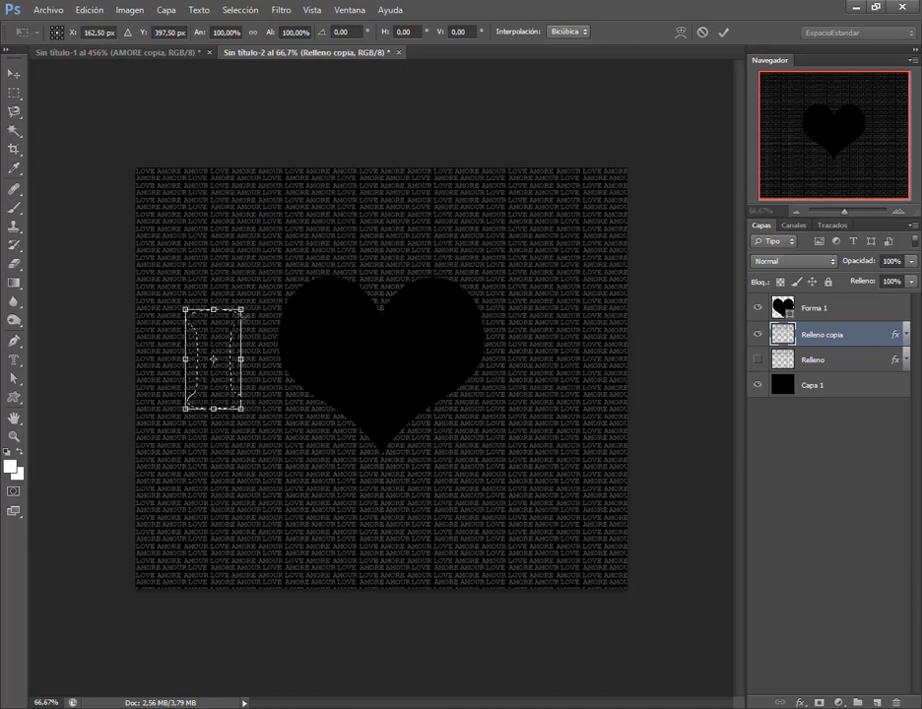
{"action": "left_click_drag", "start_coordinate": [262, 275], "coordinate": [308, 200]}
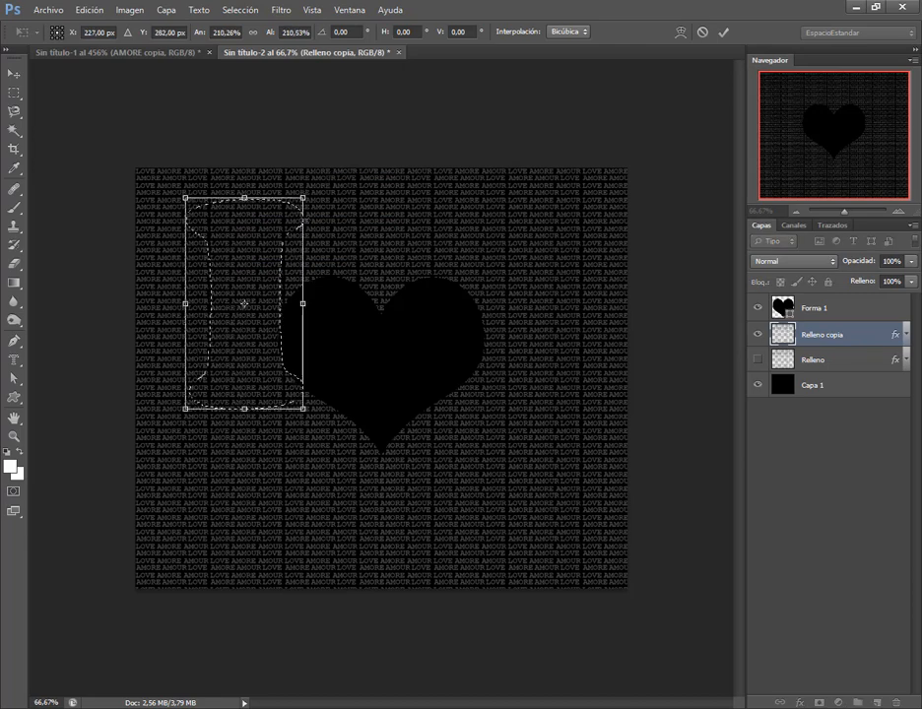
{"action": "left_click_drag", "start_coordinate": [273, 240], "coordinate": [258, 258]}
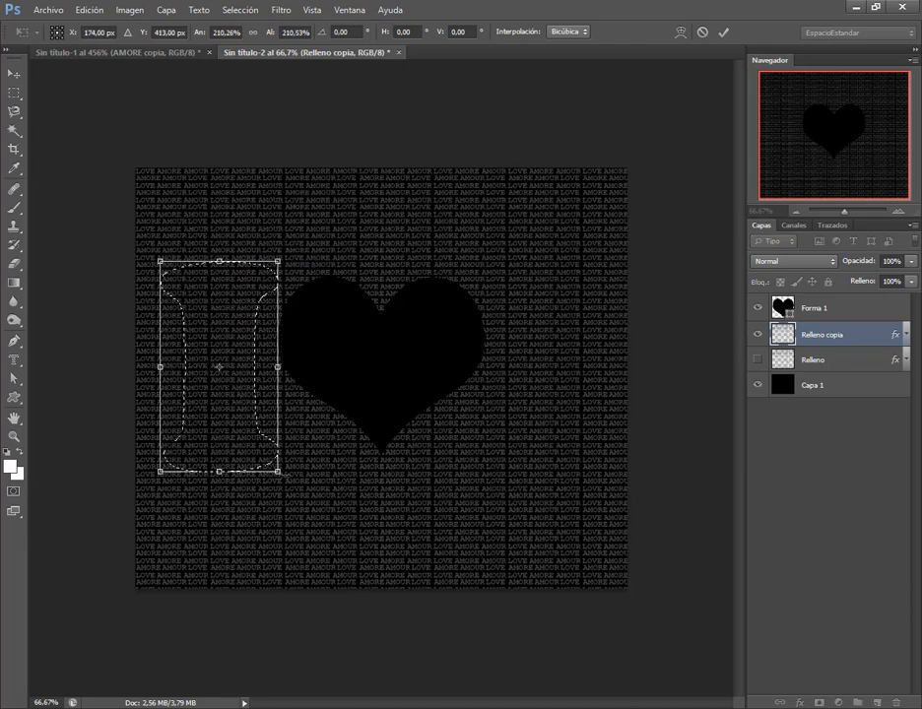
{"action": "left_click_drag", "start_coordinate": [246, 325], "coordinate": [246, 318]}
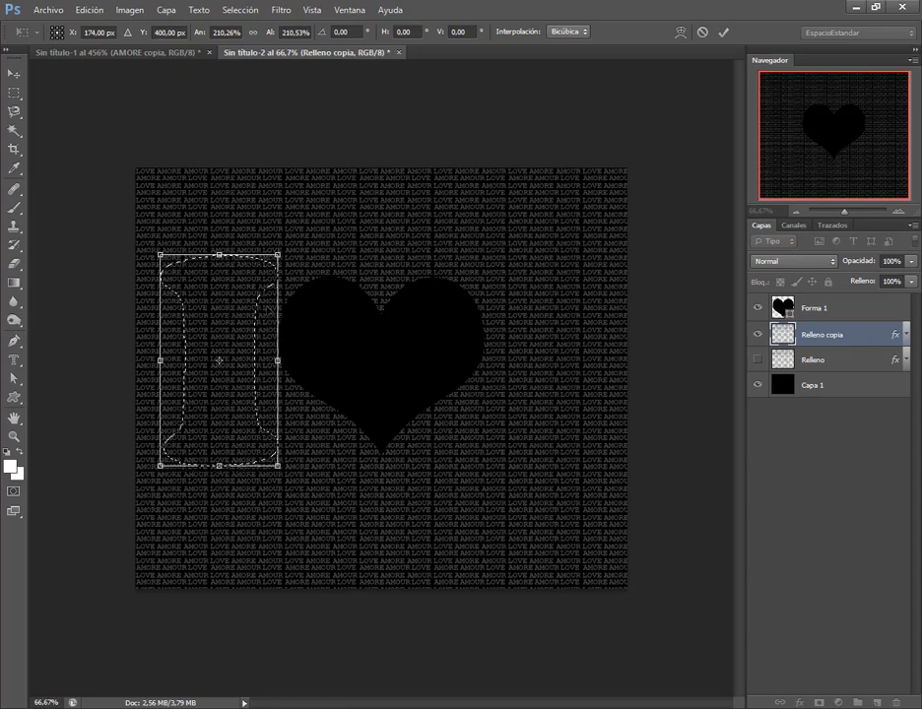
{"action": "key", "text": "Return"}
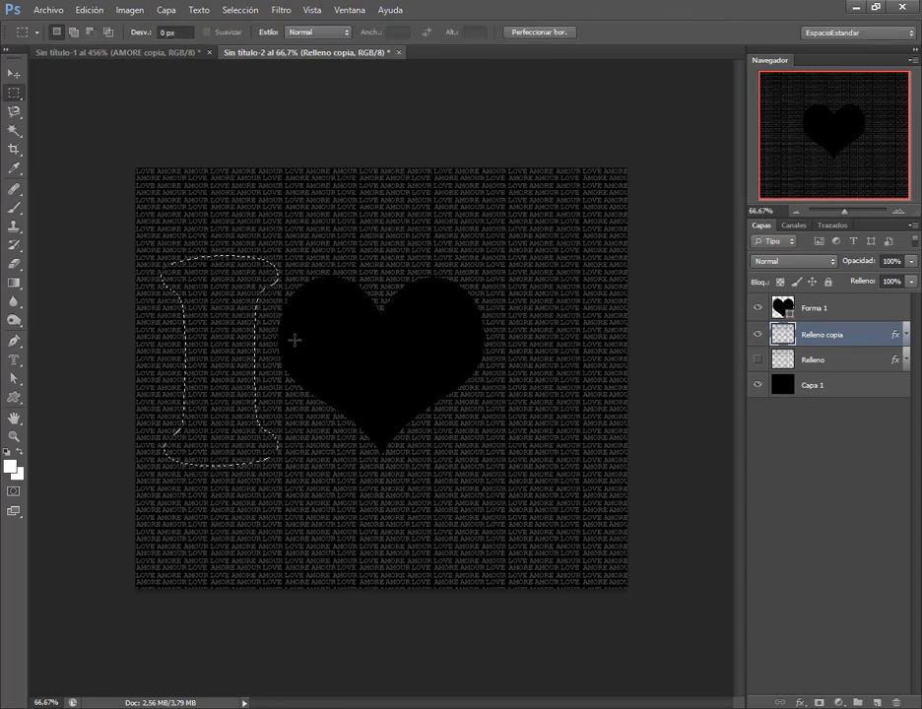
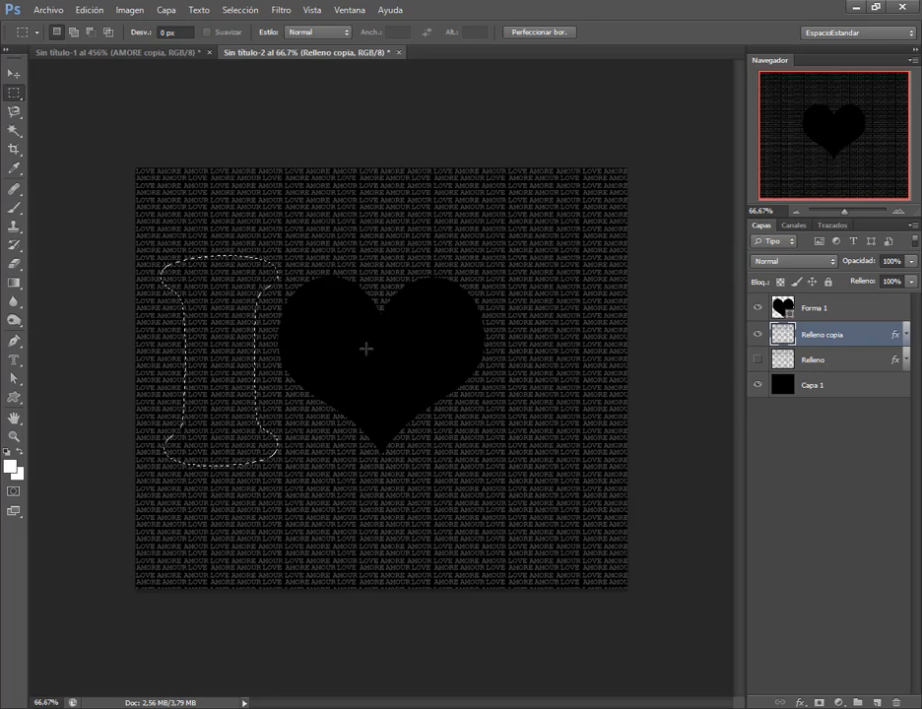
Deselect the "I" outline and create a new type mask selection reading "I U" in Cooper Black at 300 pt.
{"action": "left_click", "coordinate": [292, 335]}
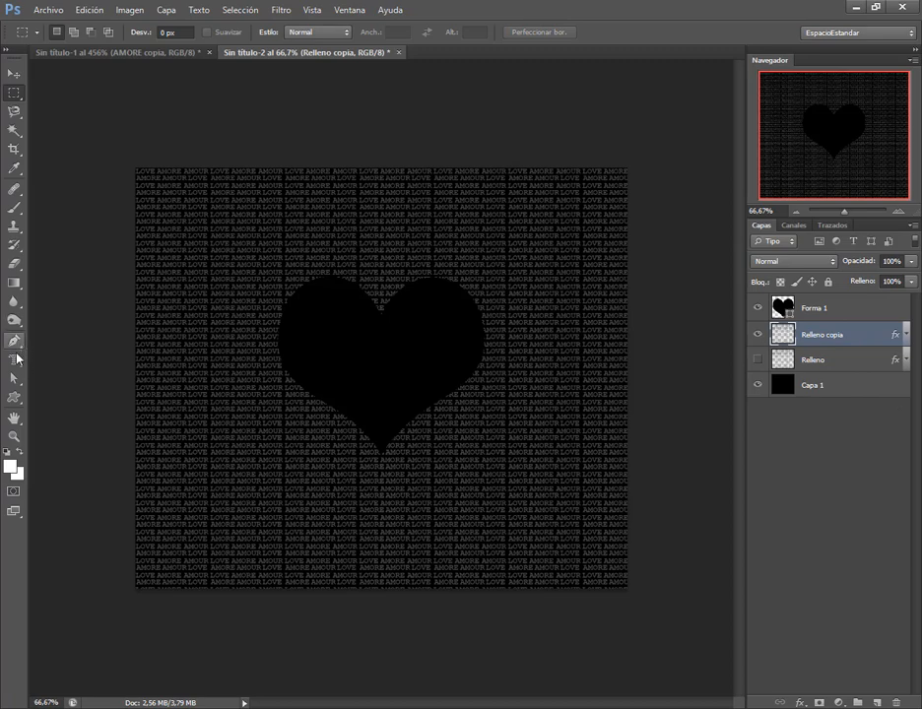
{"action": "key", "text": "t"}
{"action": "left_click", "coordinate": [192, 371]}
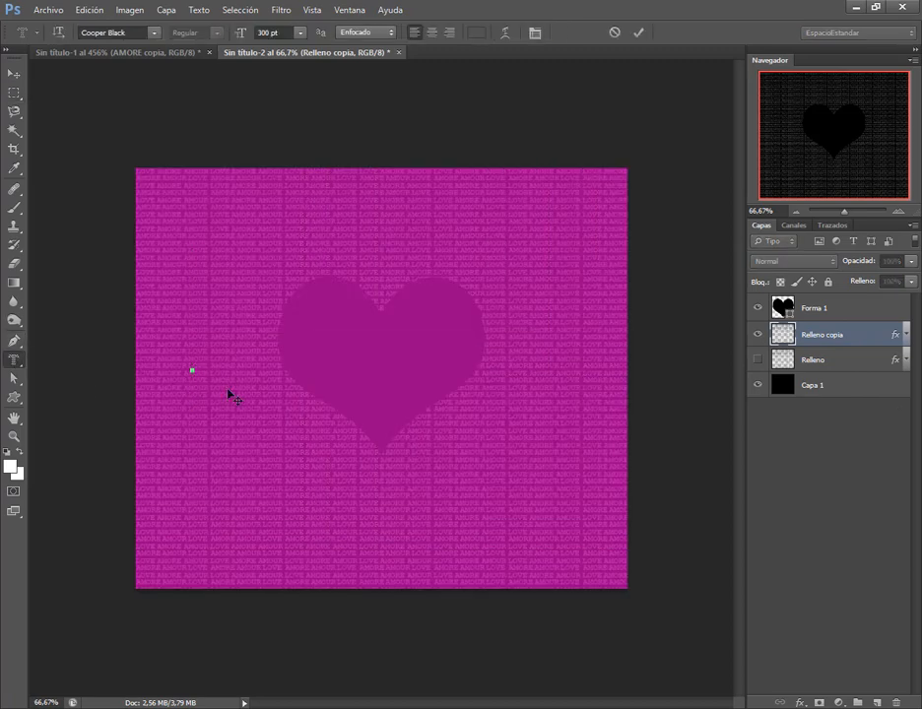
{"action": "type", "text": "I "}
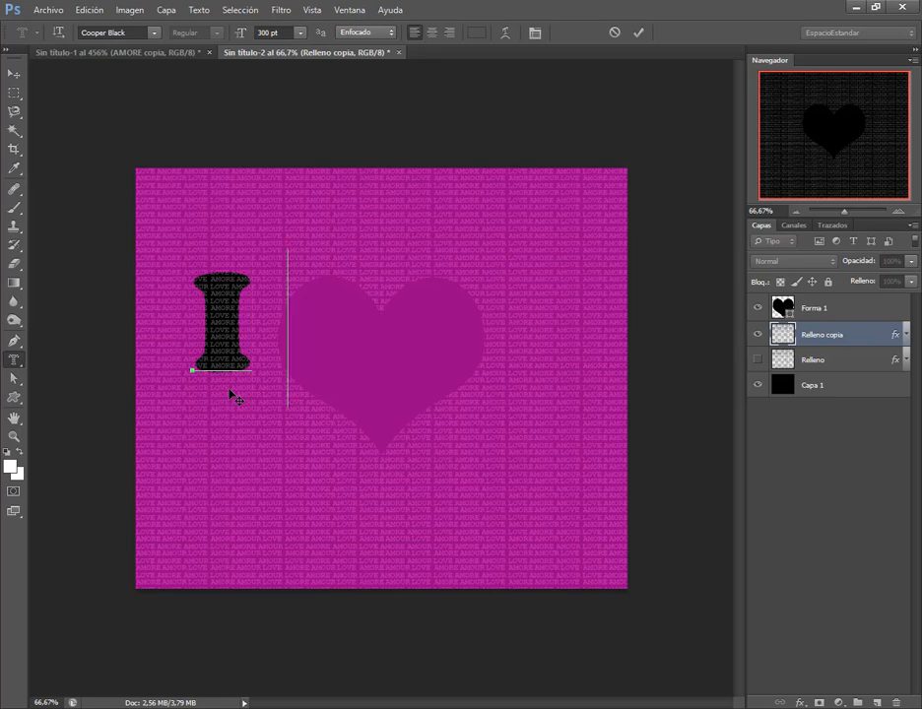
{"action": "type", "text": "U"}
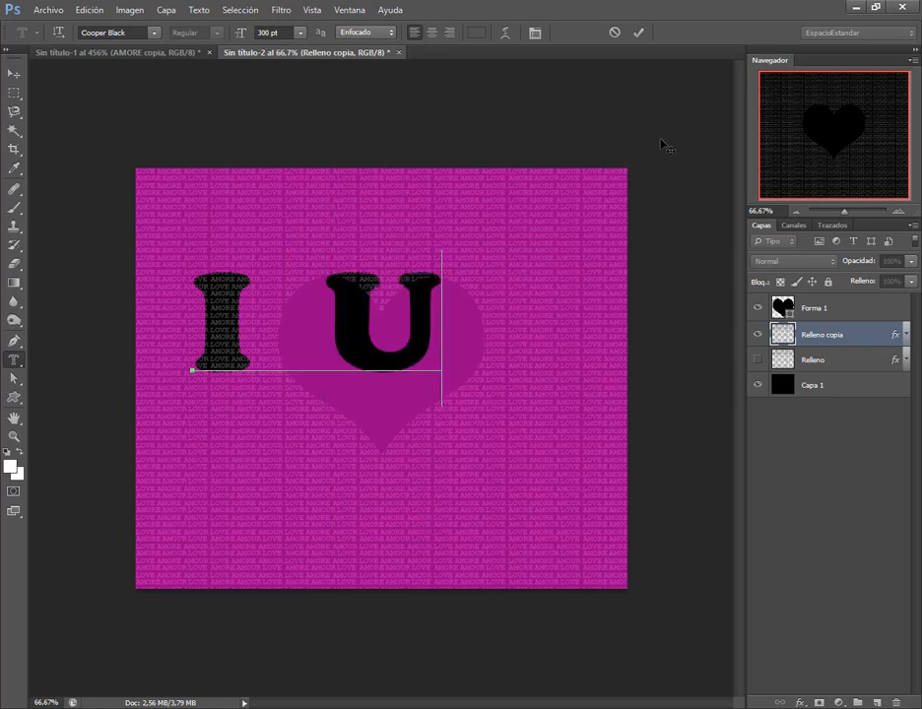
{"action": "left_click", "coordinate": [638, 33]}
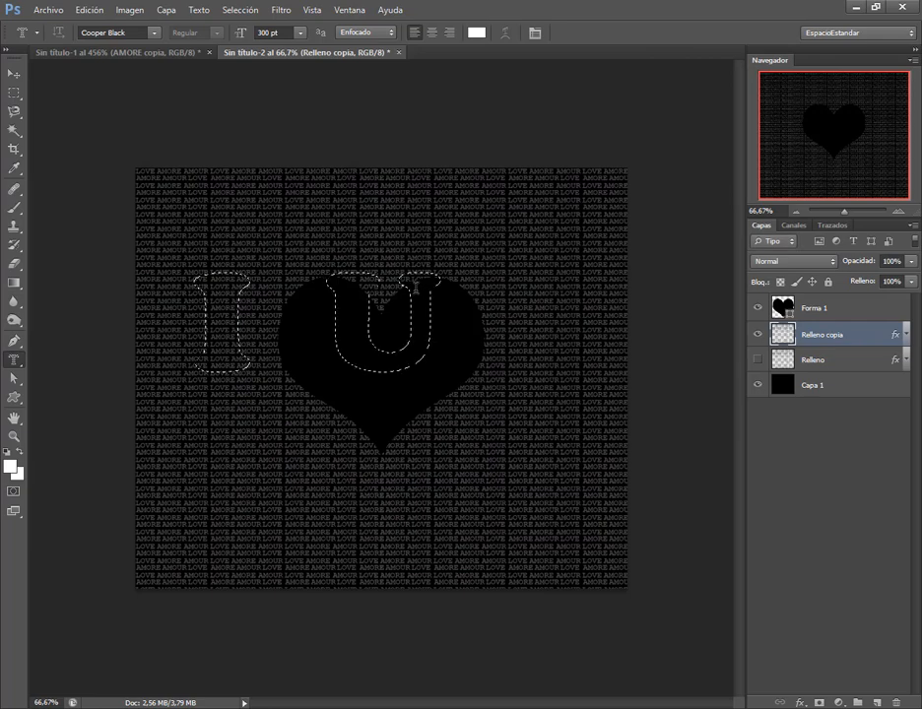
Enlarge the "I U" selection outline proportionally to about 178% with Transform Selection and center it across the canvas.
{"action": "left_click", "coordinate": [240, 10]}
{"action": "left_click", "coordinate": [277, 223]}
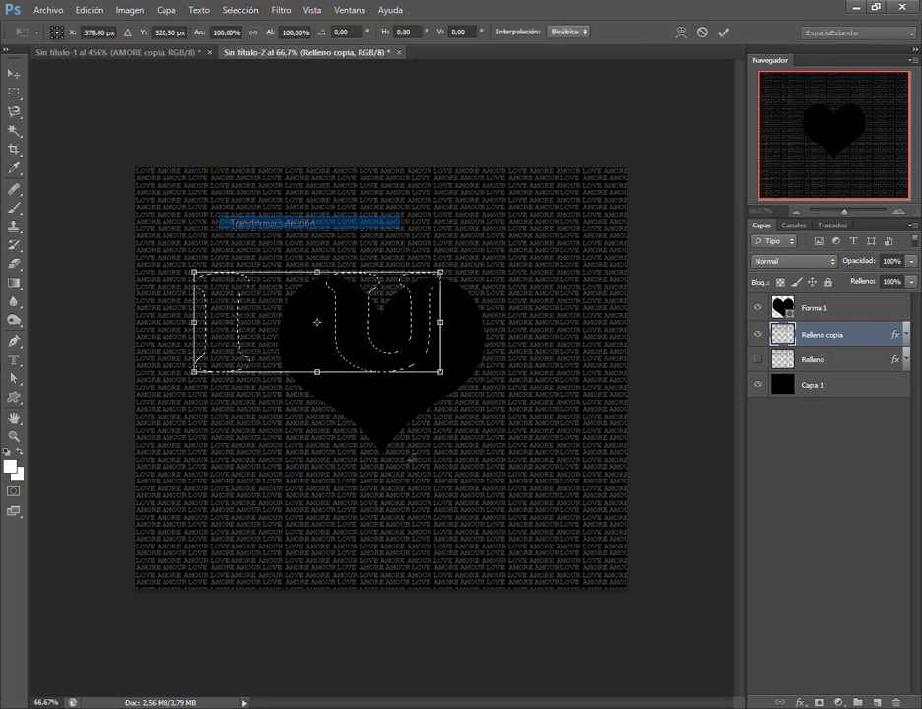
{"action": "left_click_drag", "start_coordinate": [442, 376], "coordinate": [596, 435]}
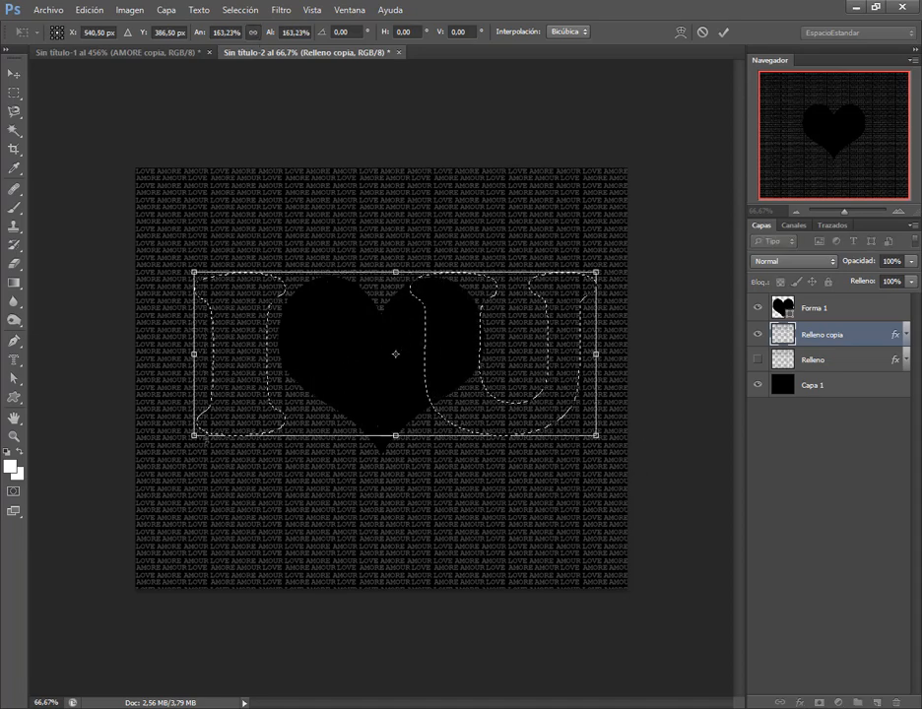
{"action": "left_click_drag", "start_coordinate": [194, 434], "coordinate": [156, 451]}
{"action": "left_click_drag", "start_coordinate": [353, 400], "coordinate": [371, 395]}
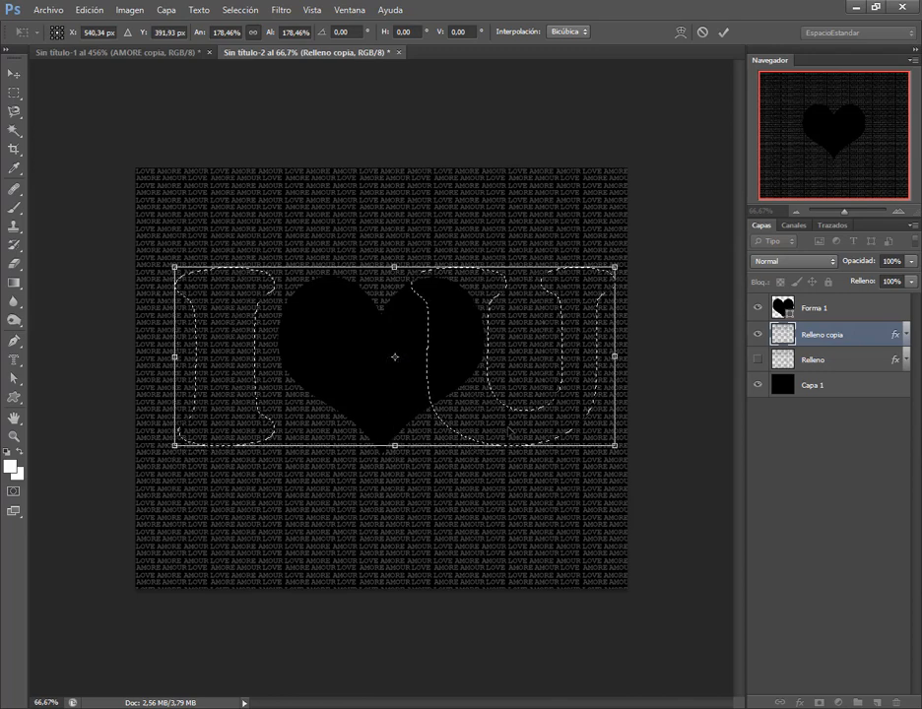
{"action": "left_click_drag", "start_coordinate": [508, 430], "coordinate": [512, 429]}
{"action": "key", "text": "Return"}
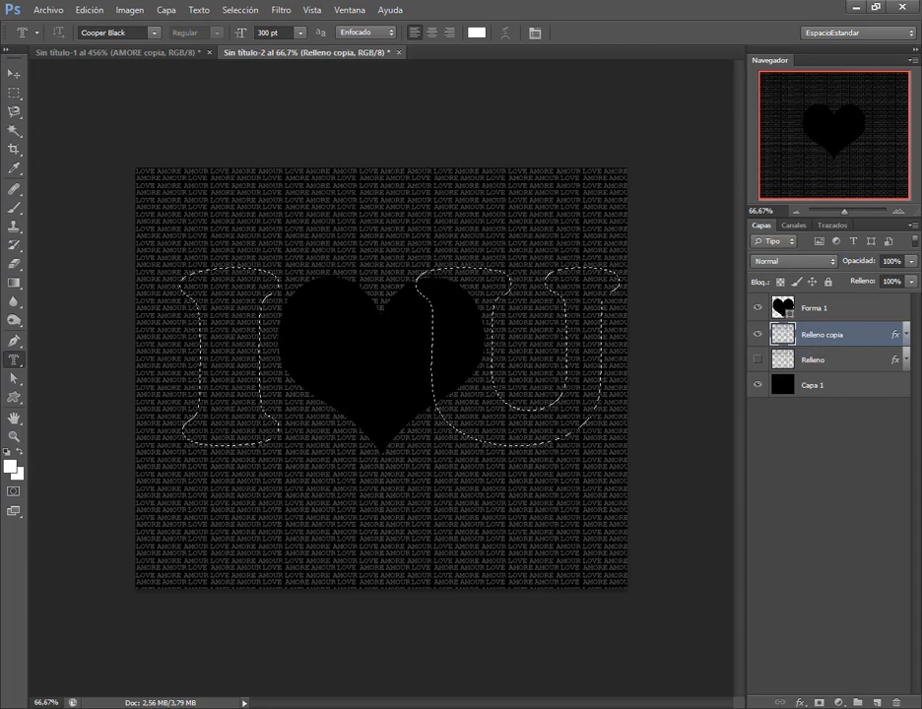
Add a layer mask to Relleno copia from the "I U" selection and show the Relleno layer.
{"action": "left_click", "coordinate": [824, 703]}
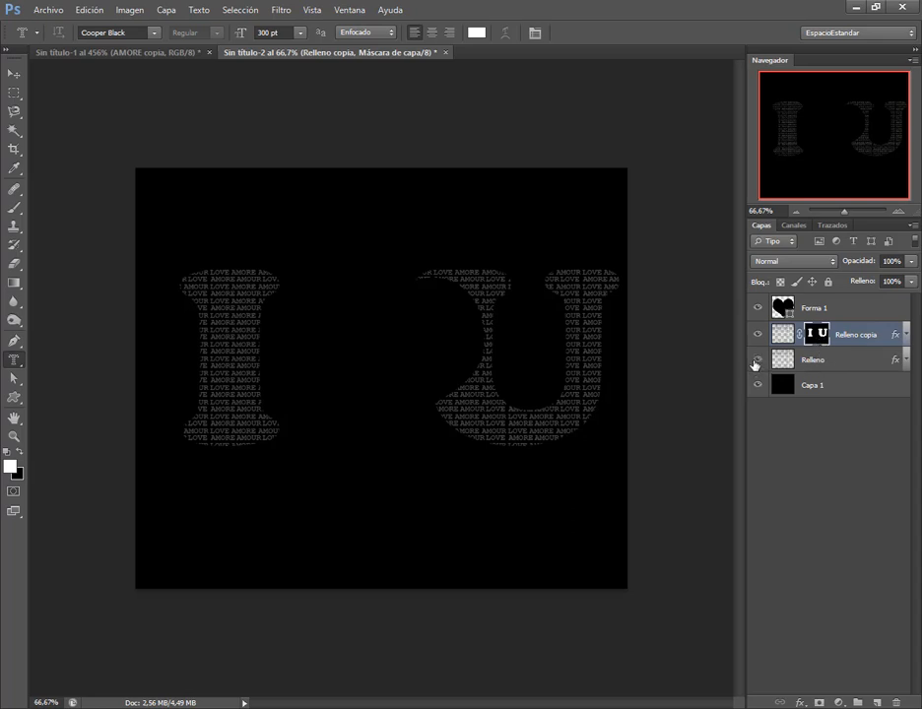
{"action": "left_click", "coordinate": [756, 363]}
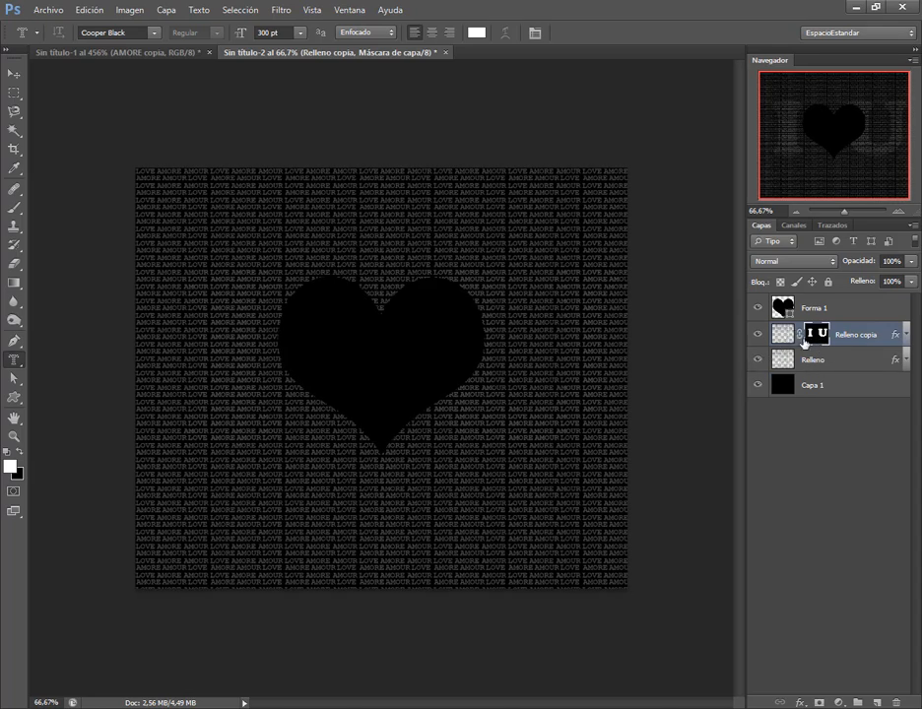
Change the Color Overlay of the Relleno copia layer to white (ffffff).
{"action": "left_click", "coordinate": [783, 334]}
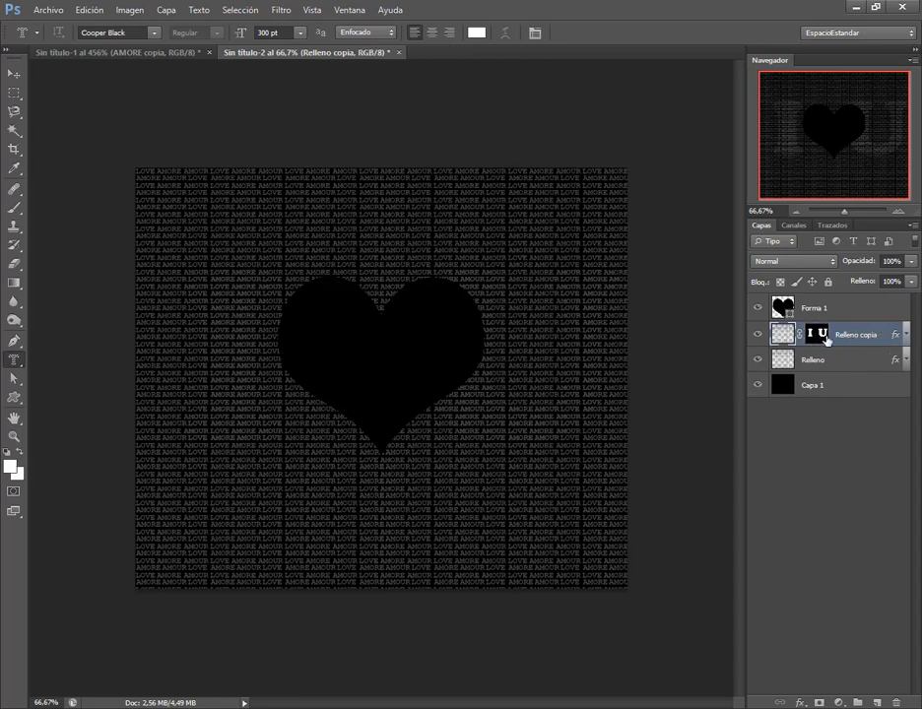
{"action": "left_click", "coordinate": [898, 335]}
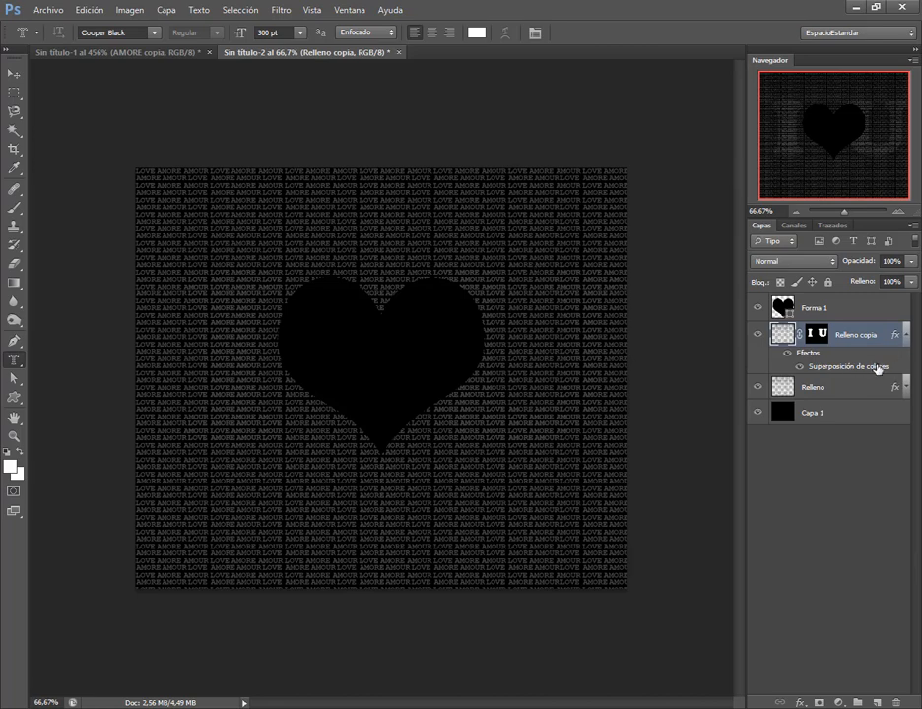
{"action": "double_click", "coordinate": [876, 367]}
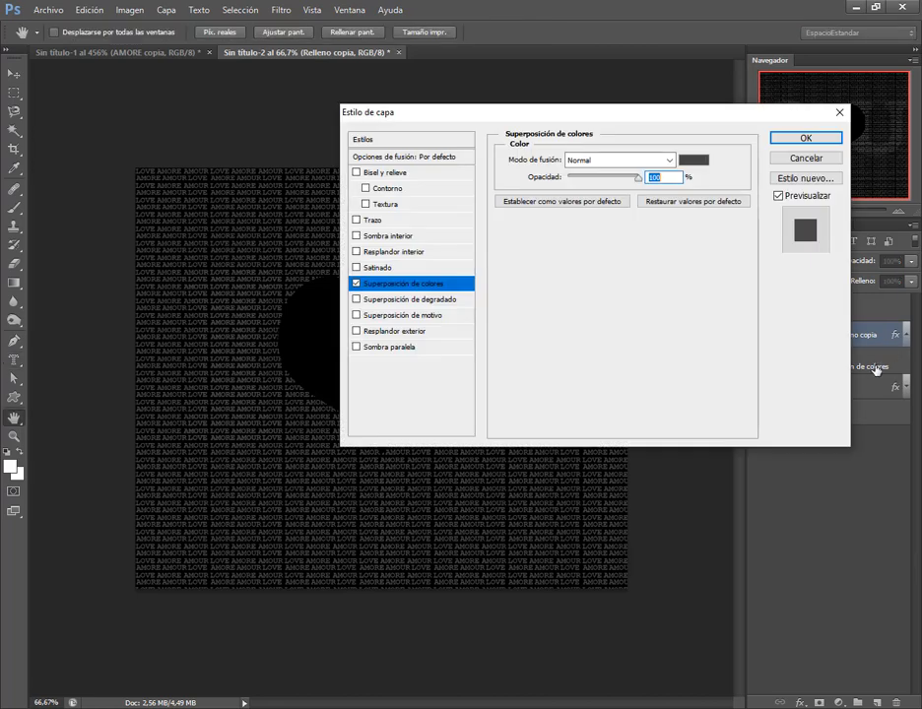
{"action": "left_click_drag", "start_coordinate": [587, 111], "coordinate": [443, 97]}
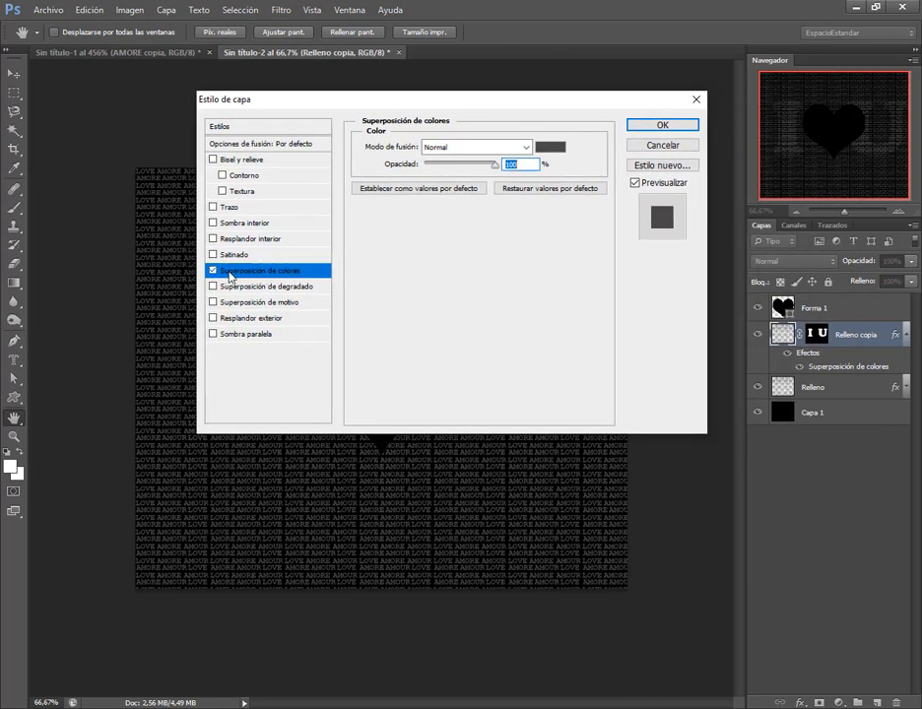
{"action": "left_click", "coordinate": [550, 147]}
{"action": "left_click", "coordinate": [349, 135]}
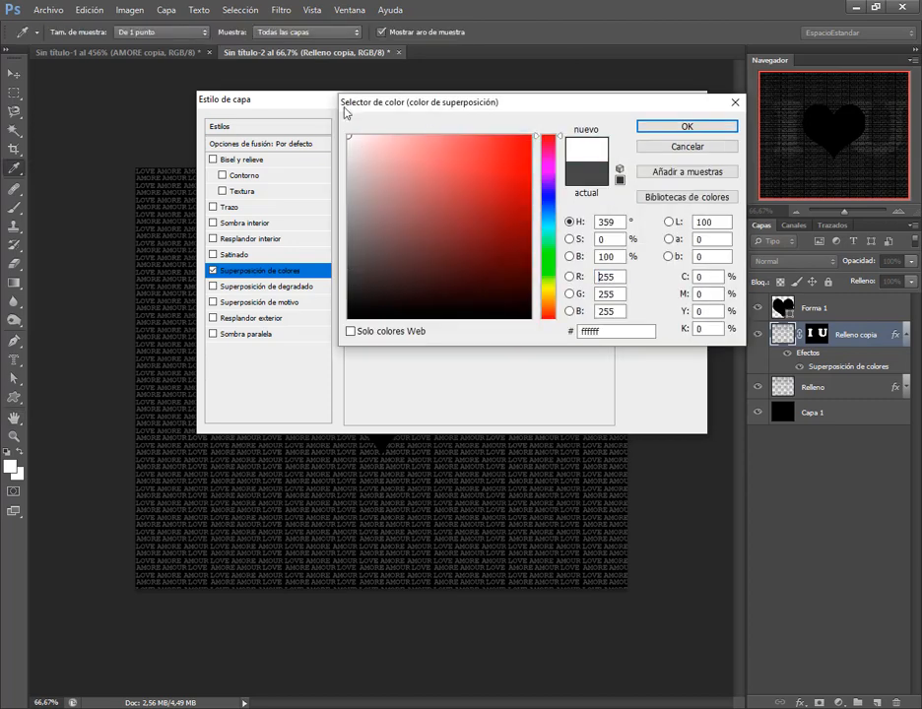
{"action": "left_click", "coordinate": [696, 129]}
{"action": "left_click_drag", "start_coordinate": [601, 103], "coordinate": [573, 420]}
{"action": "left_click", "coordinate": [635, 443]}
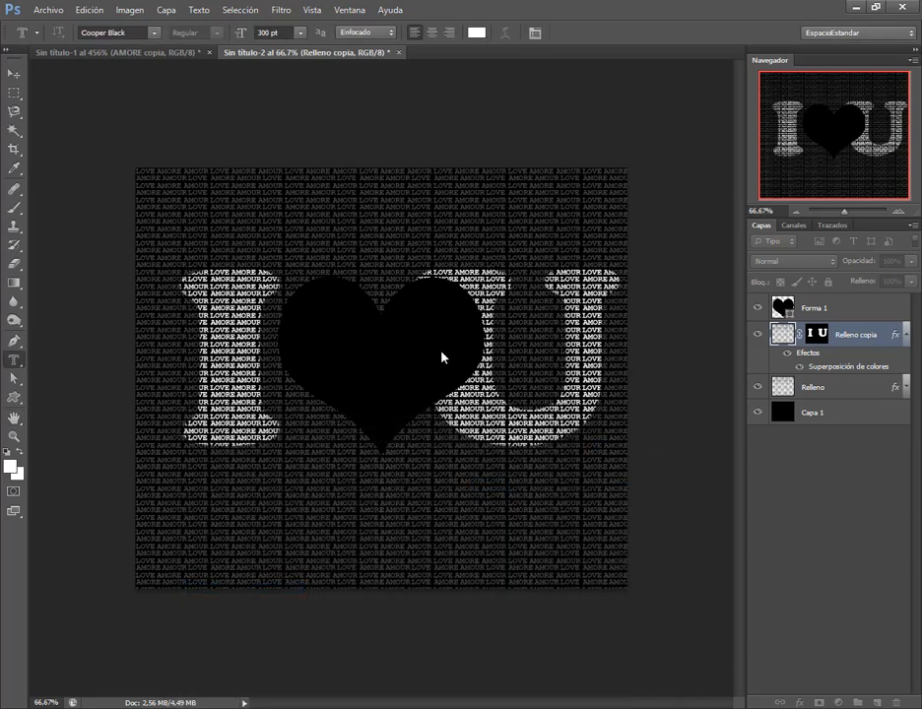
Scale the Forma 1 heart to about 80% with Free Transform and fit it between the "I" and the "U".
{"action": "left_click", "coordinate": [13, 74]}
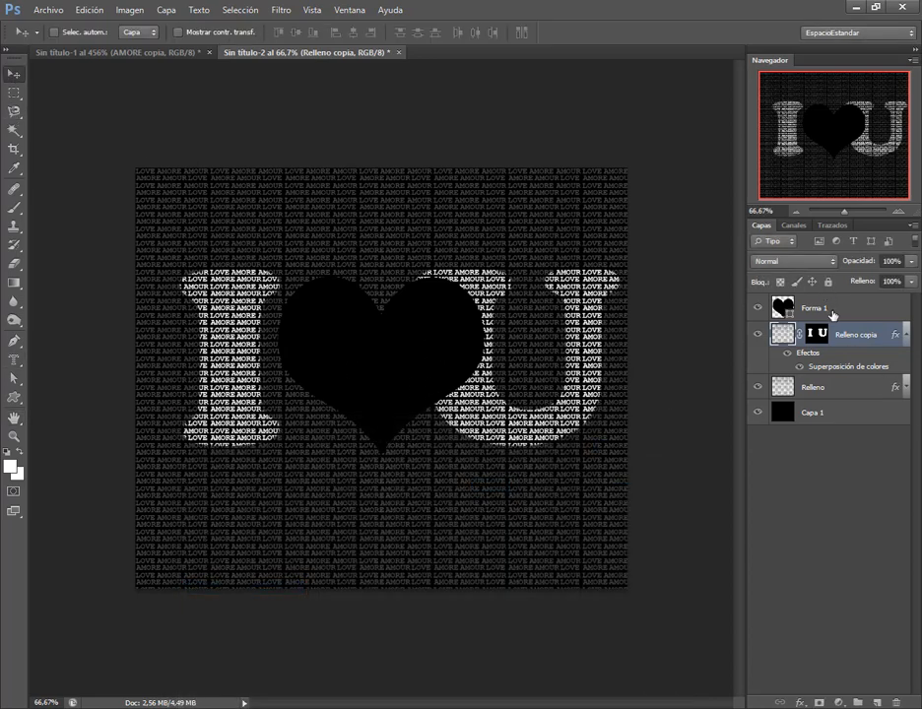
{"action": "left_click", "coordinate": [832, 313]}
{"action": "mouse_move", "coordinate": [426, 353]}
{"action": "left_mouse_down"}
{"action": "mouse_move", "coordinate": [408, 354]}
{"action": "mouse_move", "coordinate": [411, 360]}
{"action": "left_mouse_up"}
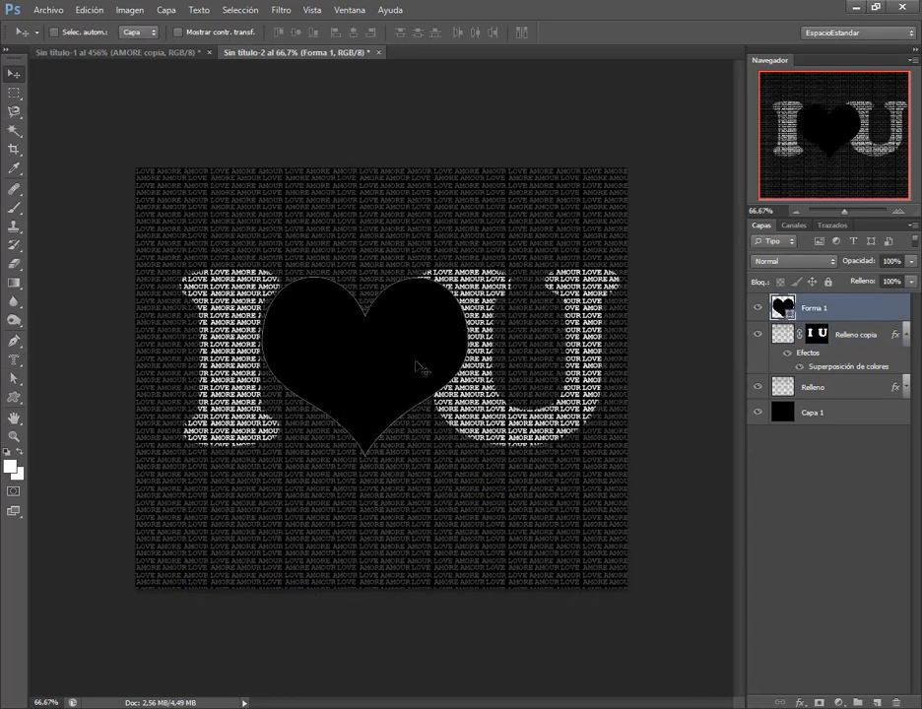
{"action": "key", "text": "ctrl+t"}
{"action": "left_click_drag", "start_coordinate": [468, 277], "coordinate": [426, 312]}
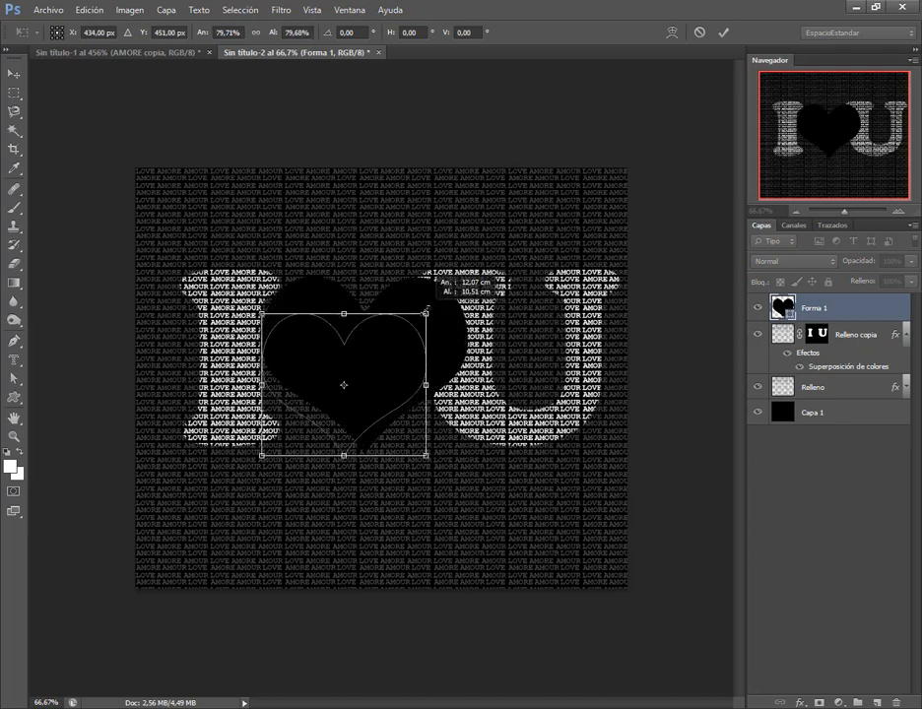
{"action": "left_click_drag", "start_coordinate": [385, 360], "coordinate": [388, 346]}
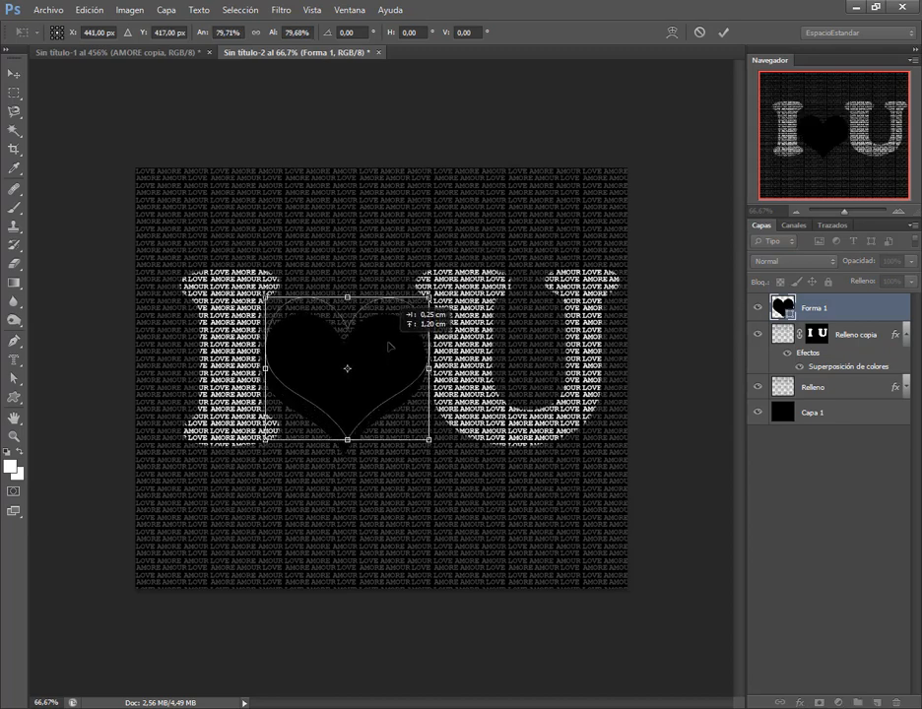
{"action": "key", "text": "Return"}
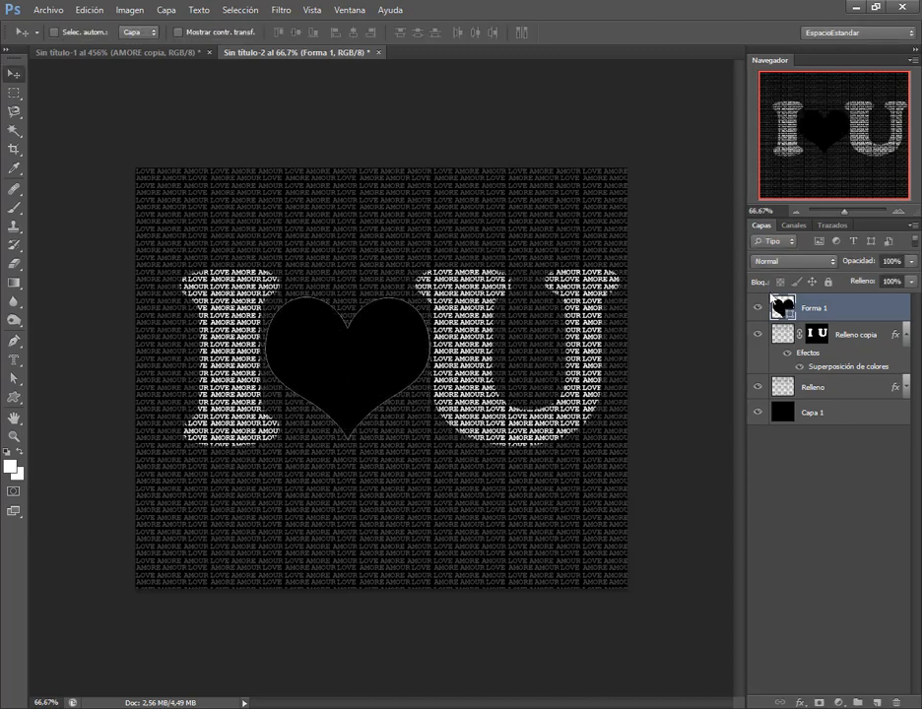
Rasterize the Forma 1 layer and load the heart's outline as a selection.
{"action": "left_click", "coordinate": [817, 335]}
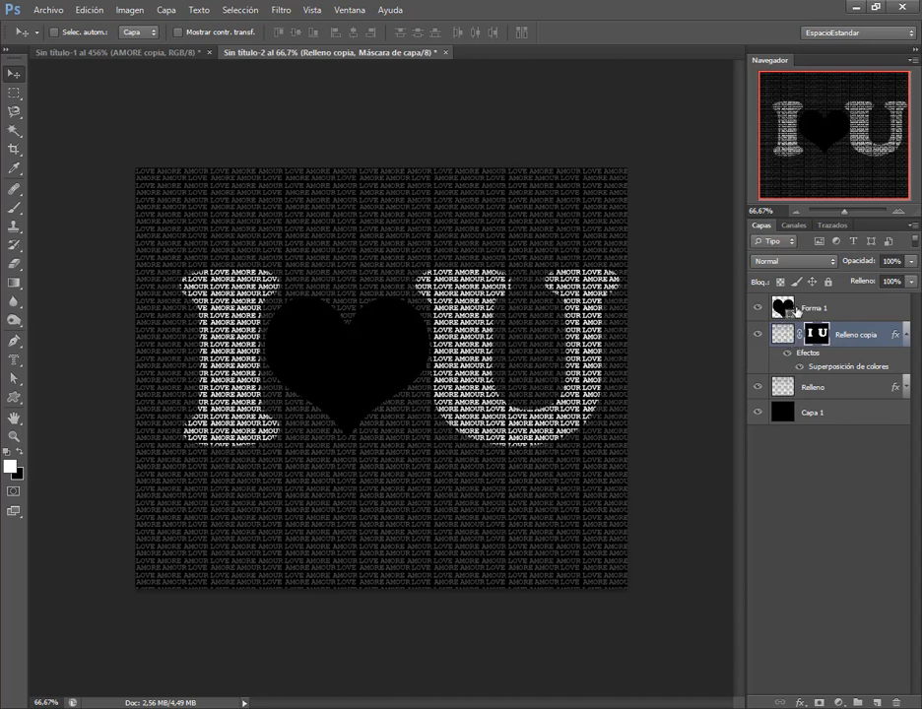
{"action": "left_click", "coordinate": [840, 309]}
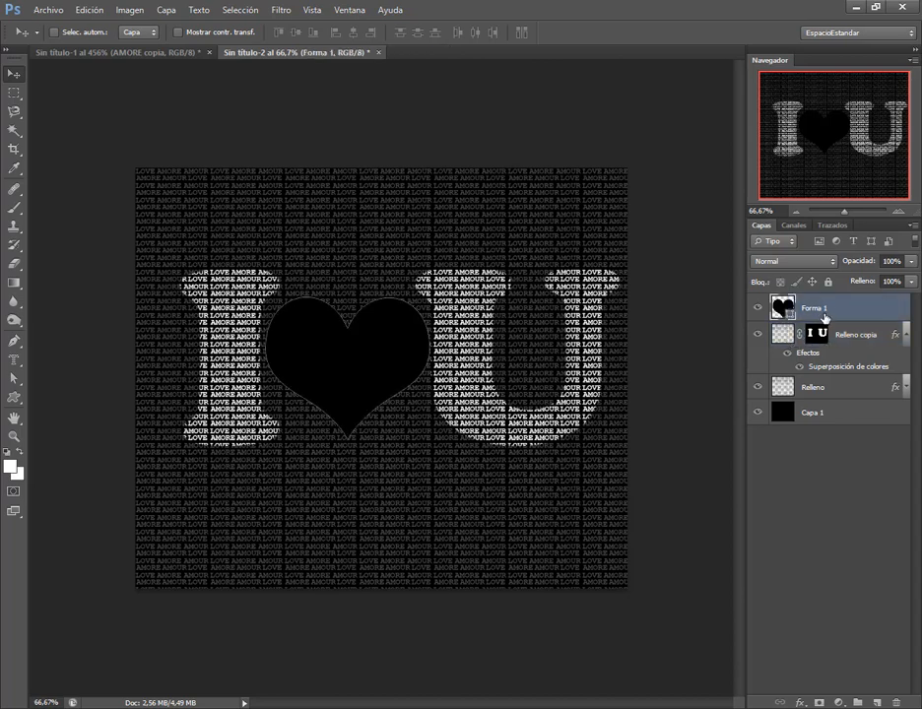
{"action": "right_click", "coordinate": [815, 312]}
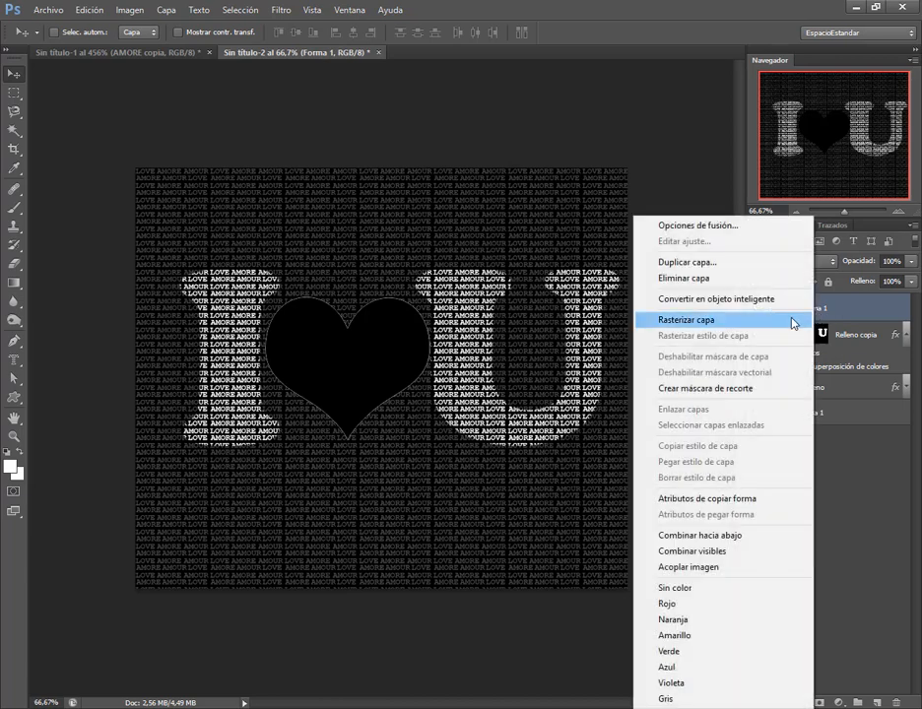
{"action": "left_click", "coordinate": [617, 320]}
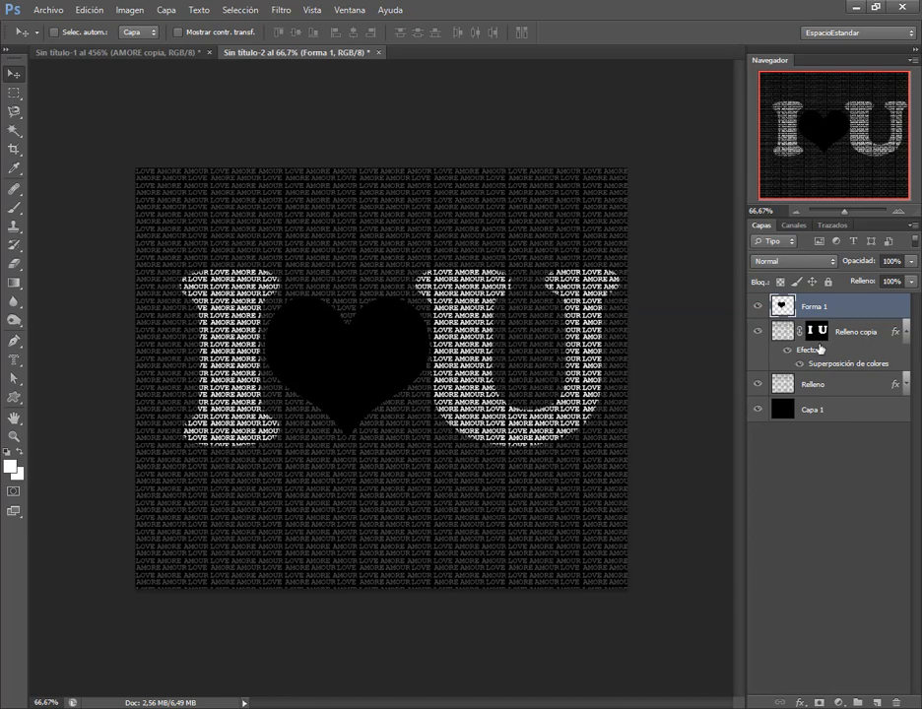
{"action": "left_click", "coordinate": [781, 309], "text": "ctrl"}
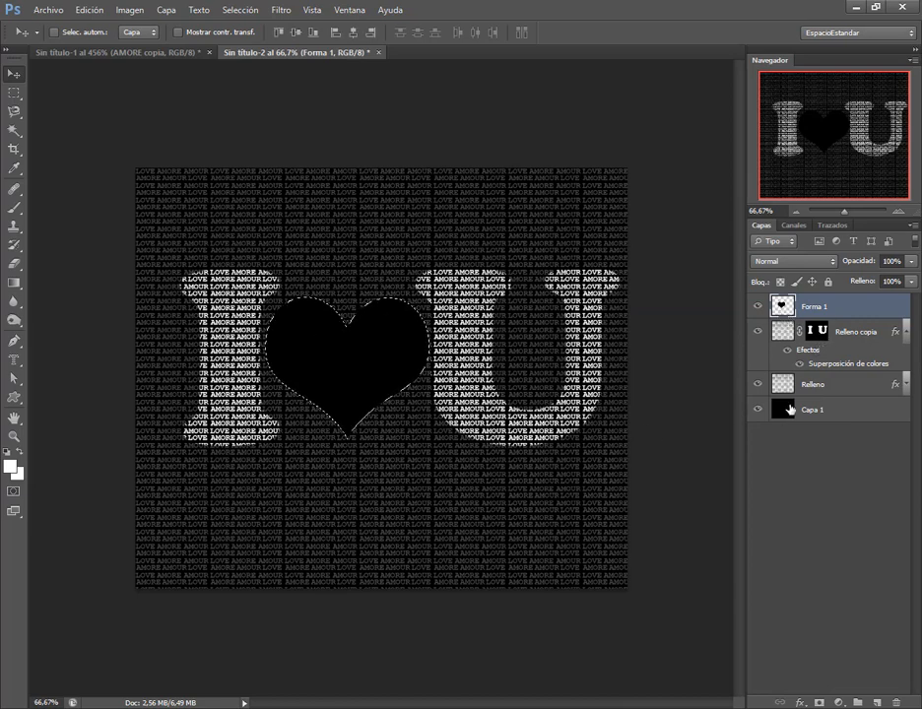
Hide the Relleno layer, fill the heart selection with white (Blanco) at 100% on Relleno copia's mask, and deselect.
{"action": "left_click", "coordinate": [817, 335]}
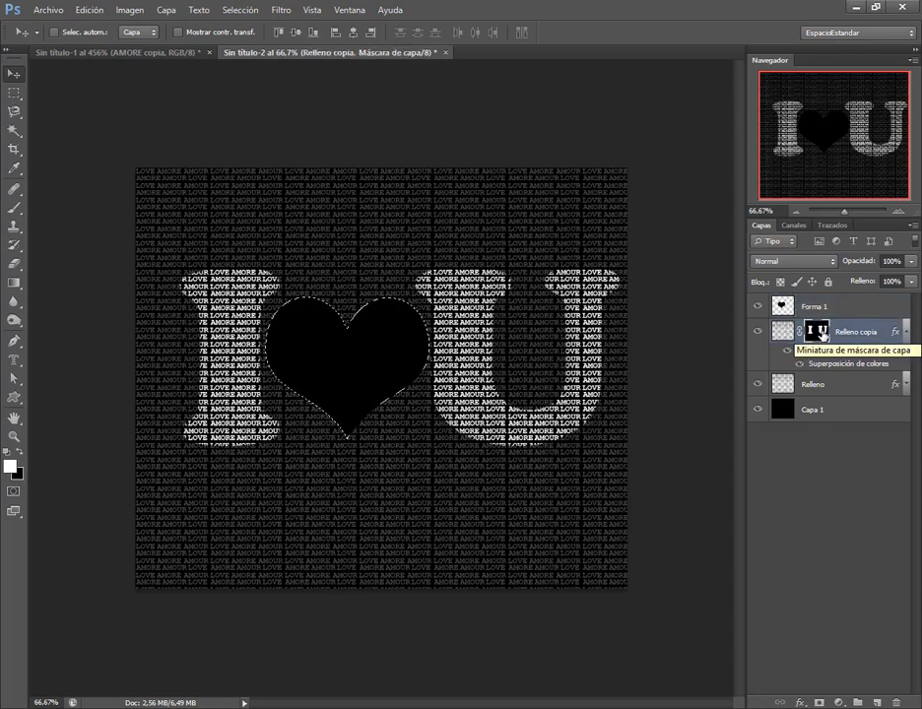
{"action": "left_click", "coordinate": [757, 385]}
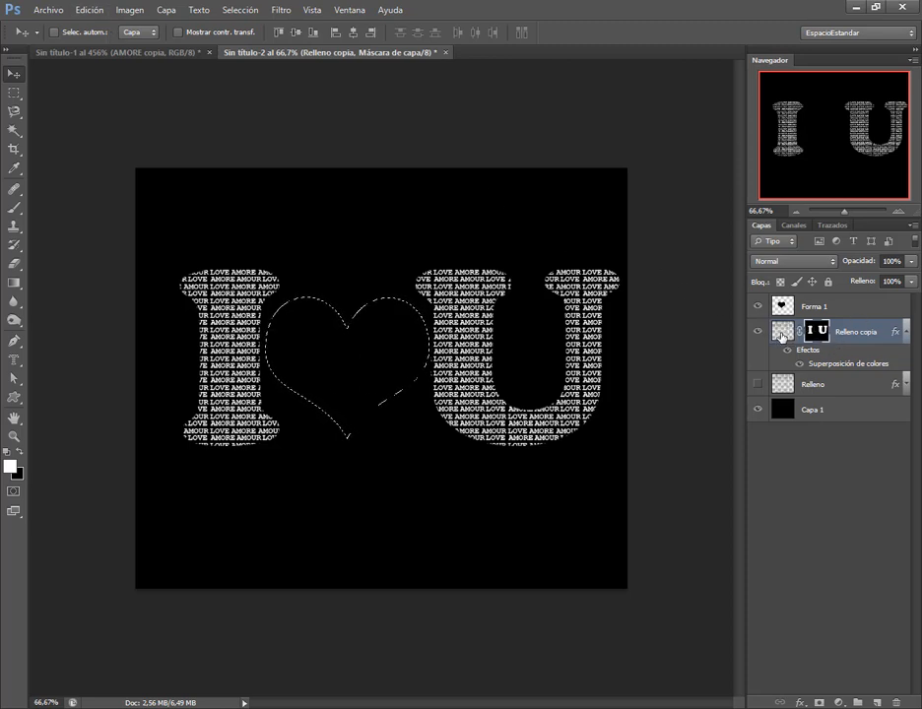
{"action": "left_click", "coordinate": [87, 11]}
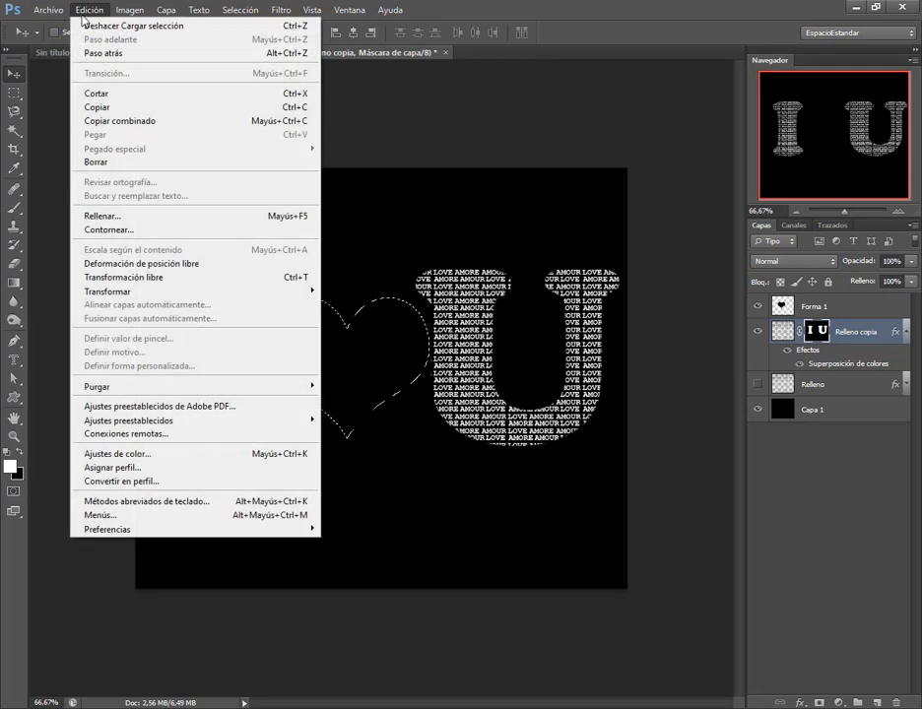
{"action": "left_click", "coordinate": [109, 216]}
{"action": "left_click", "coordinate": [616, 159]}
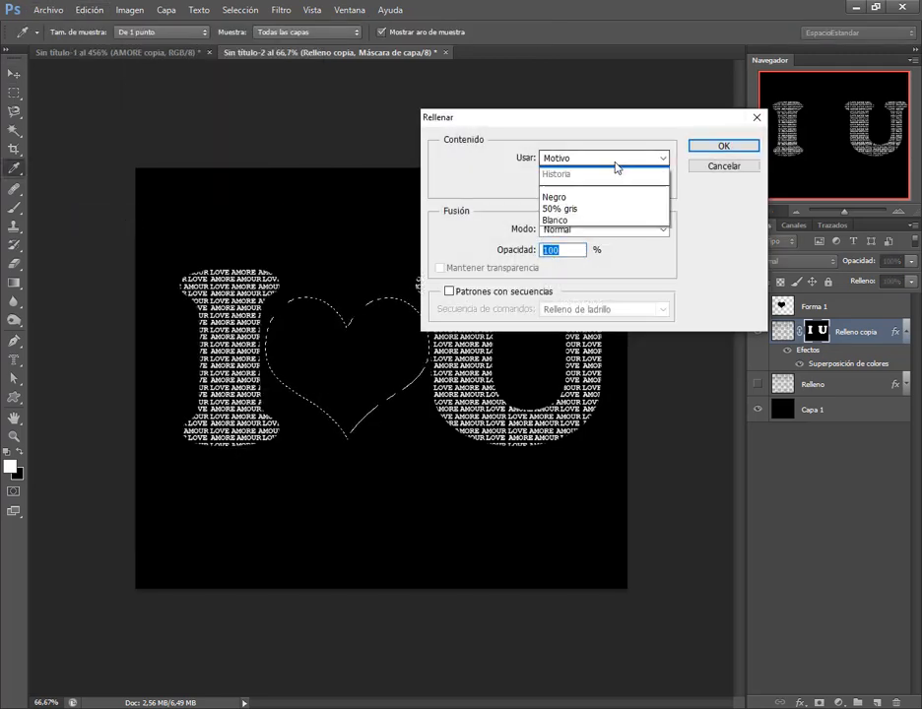
{"action": "left_click", "coordinate": [583, 287]}
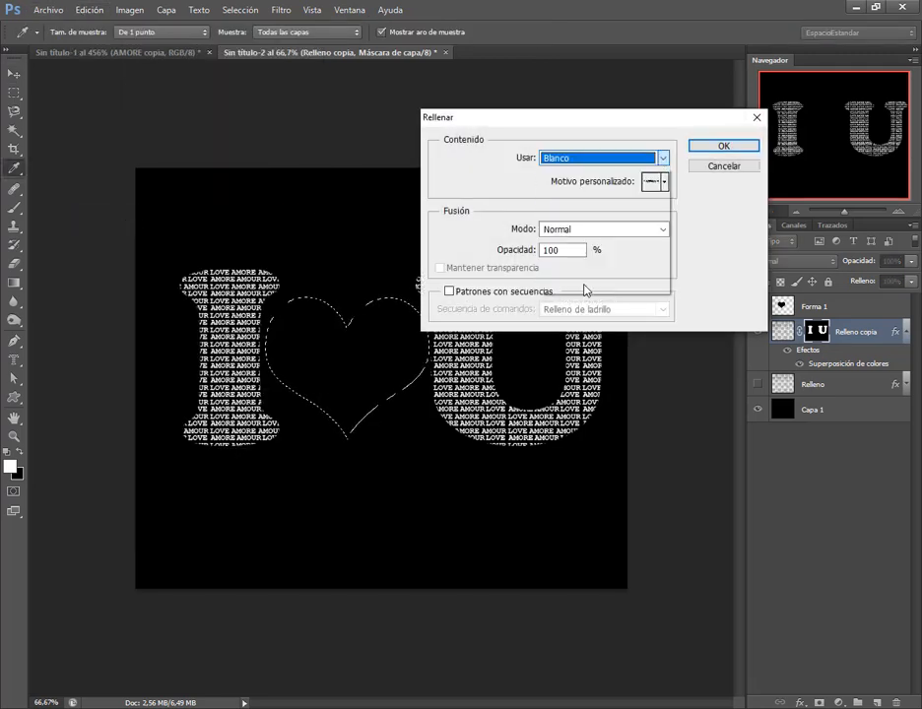
{"action": "left_click", "coordinate": [707, 148]}
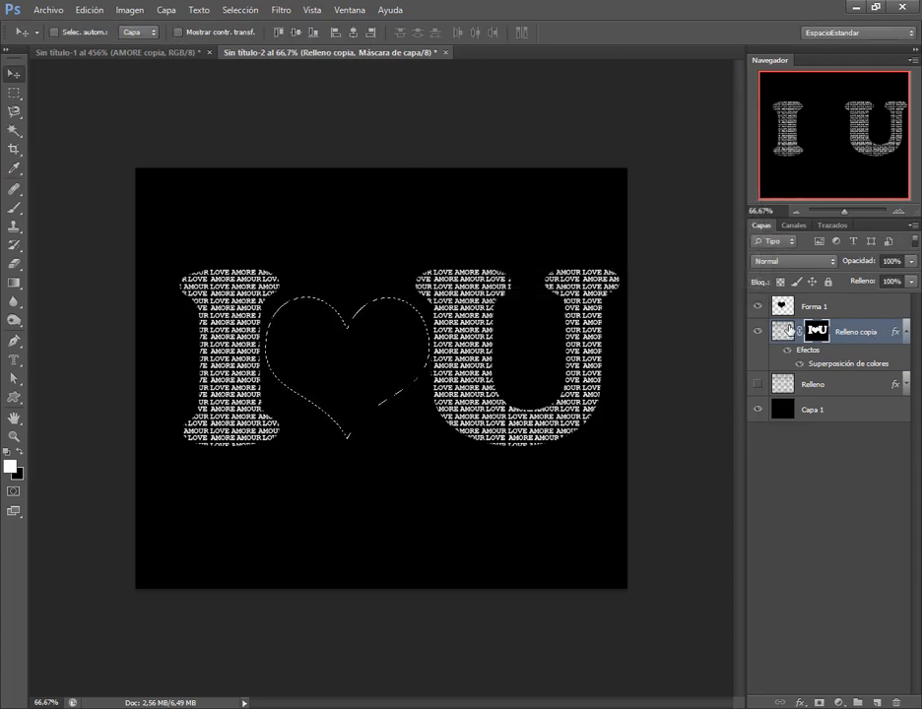
{"action": "key", "text": "ctrl+d"}
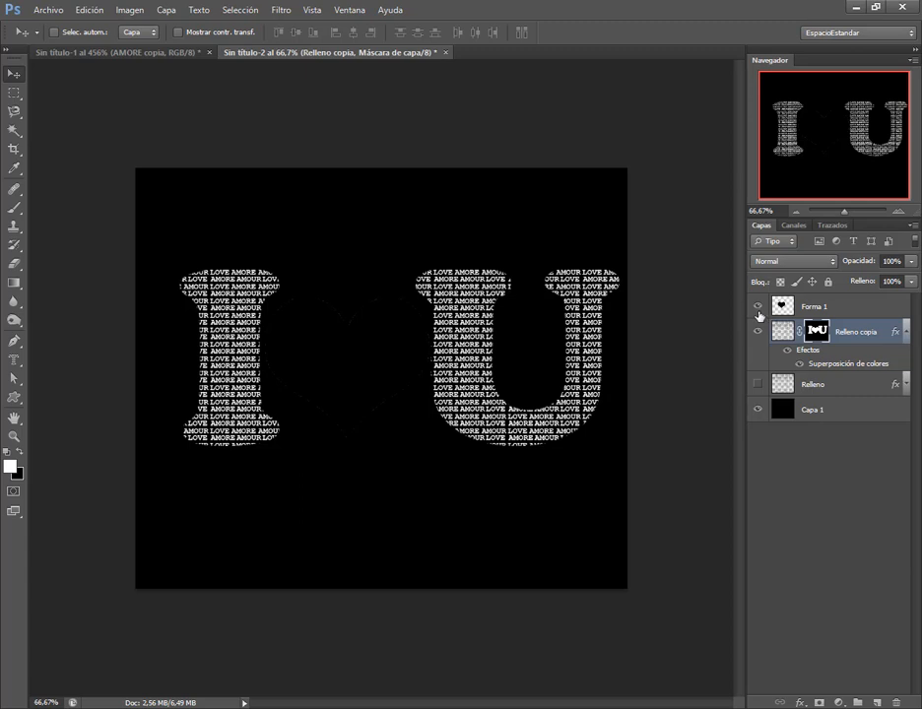
Delete the Forma 1 heart layer and show the Relleno layer again.
{"action": "left_click", "coordinate": [764, 308]}
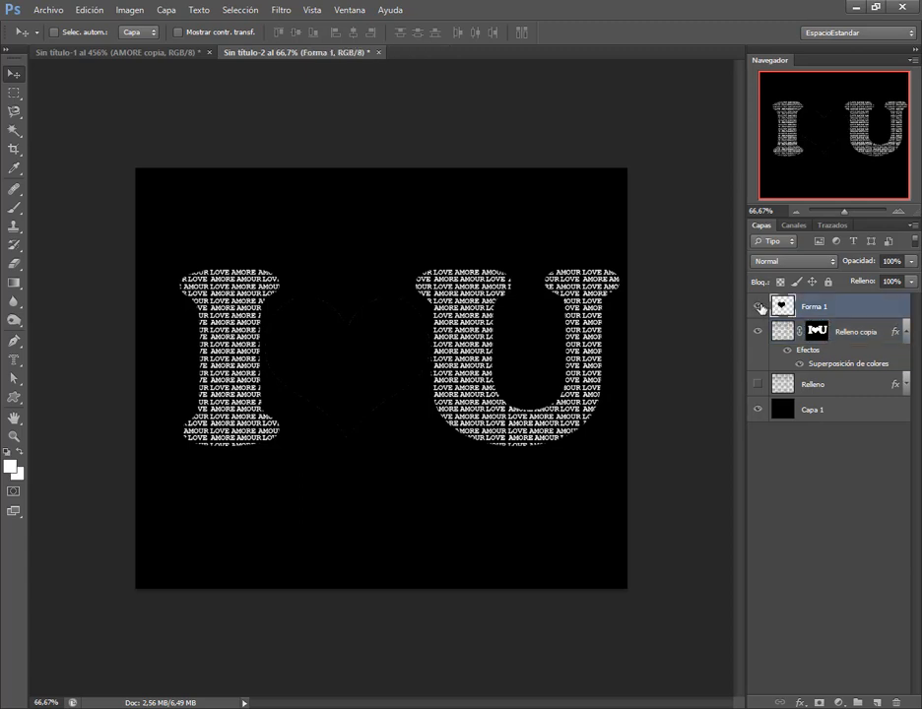
{"action": "left_click", "coordinate": [758, 308]}
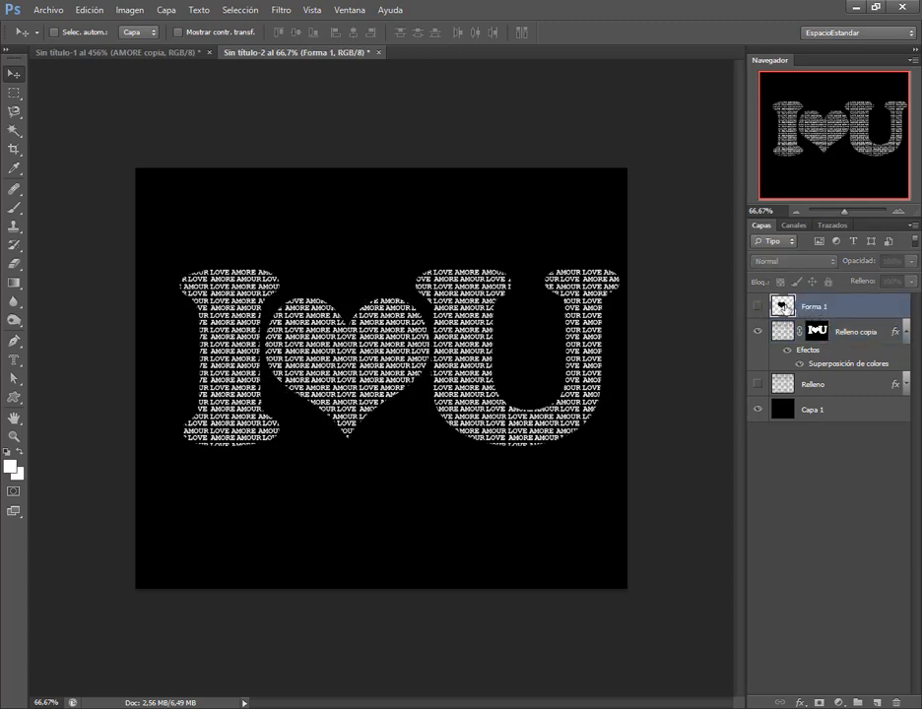
{"action": "left_click_drag", "start_coordinate": [785, 310], "coordinate": [910, 702]}
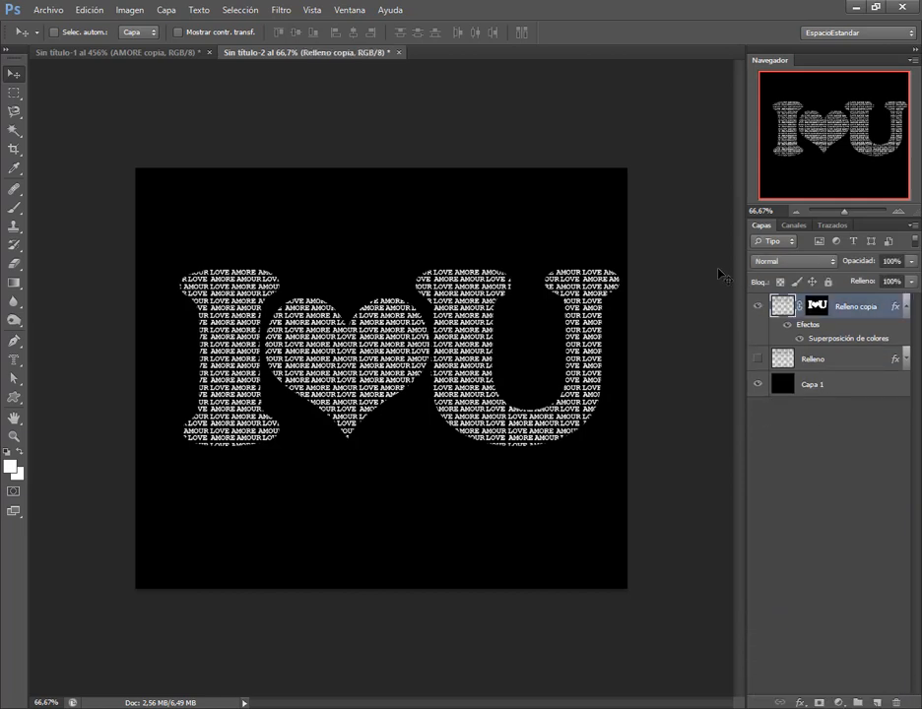
{"action": "left_click", "coordinate": [757, 359]}
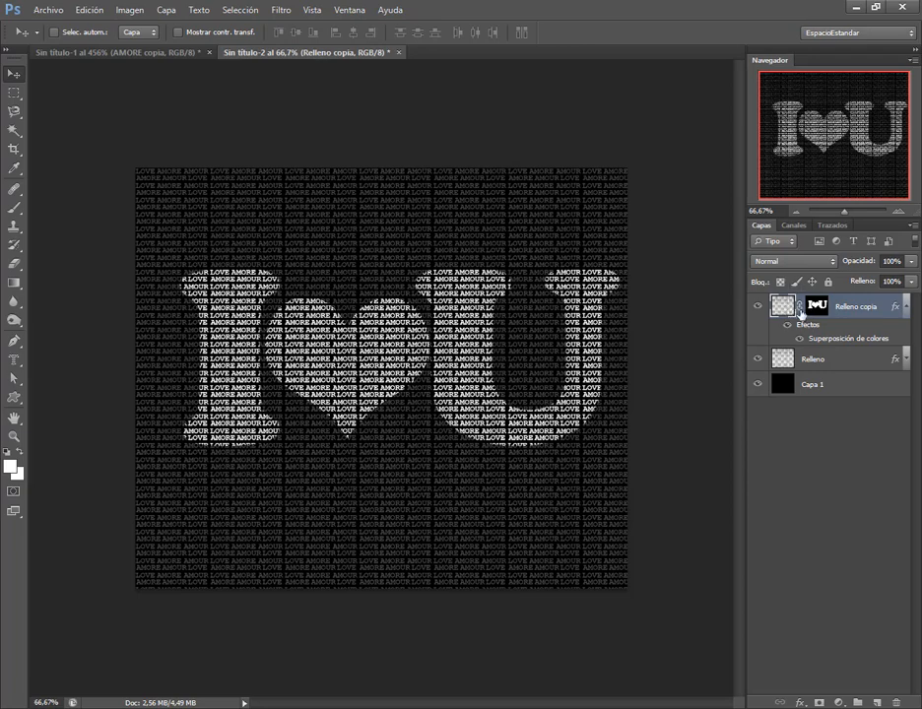
Try moving the Relleno copia layer and undo the move; unlink its layer mask and make the mask active.
{"action": "left_click_drag", "start_coordinate": [457, 341], "coordinate": [361, 336]}
{"action": "key", "text": "ctrl+z"}
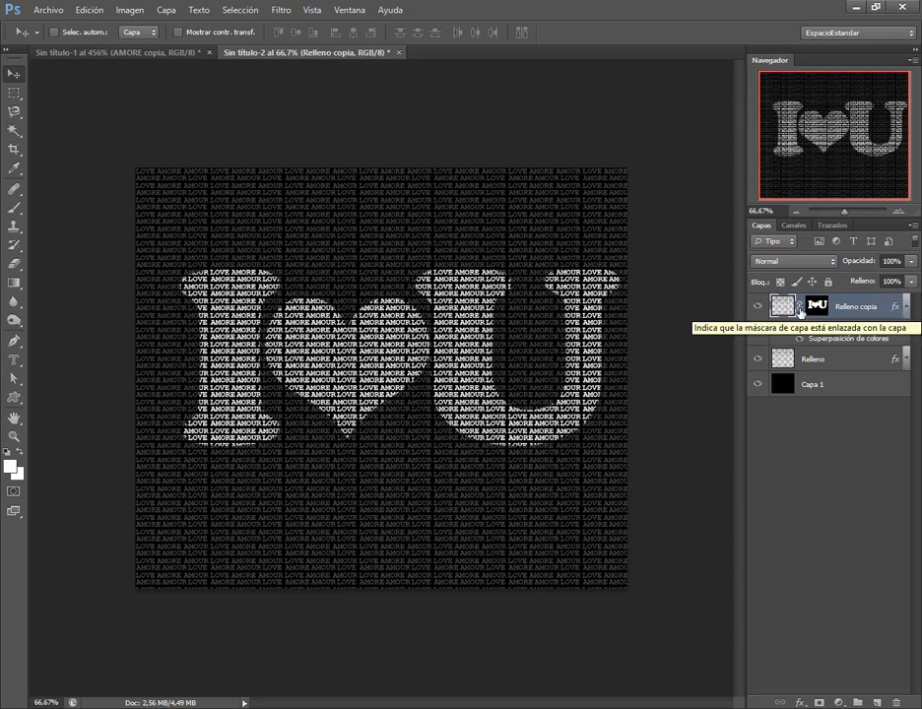
{"action": "left_click", "coordinate": [808, 313]}
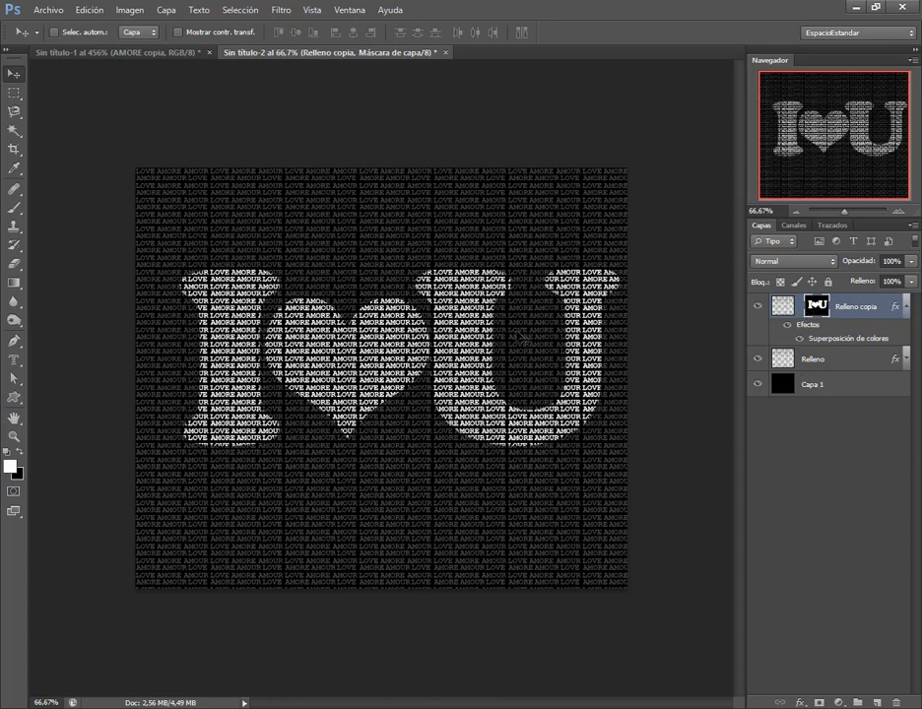
Reposition the I heart U mask over the pattern, then try moving only Relleno copia's unlinked word pattern and undo that move.
{"action": "left_click_drag", "start_coordinate": [466, 314], "coordinate": [464, 351]}
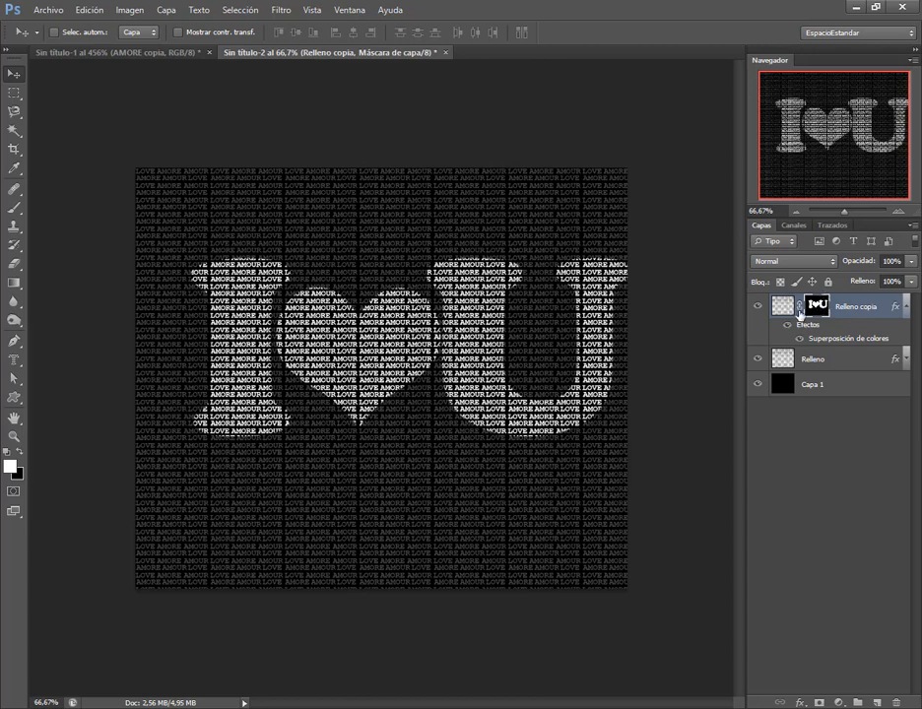
{"action": "left_click", "coordinate": [793, 308]}
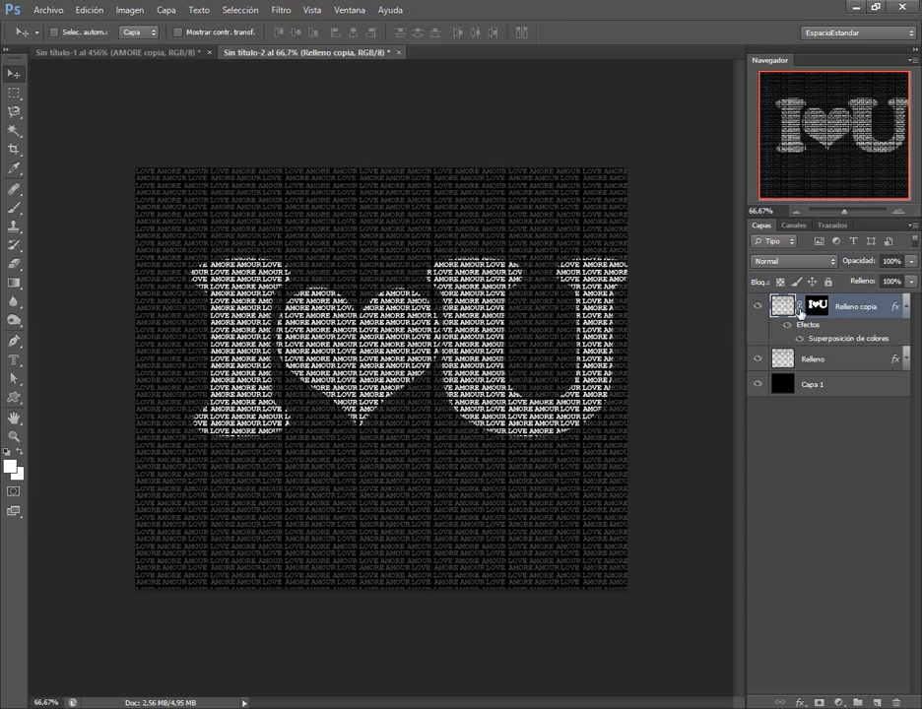
{"action": "left_click", "coordinate": [799, 311]}
{"action": "left_click_drag", "start_coordinate": [504, 339], "coordinate": [490, 381]}
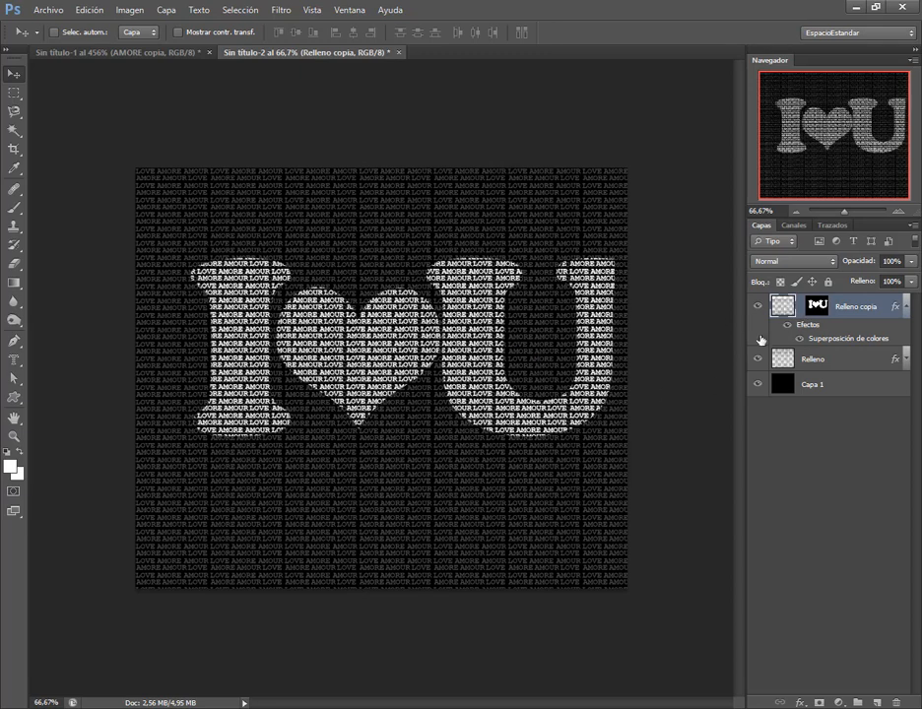
{"action": "key", "text": "ctrl+z"}
Make Relleno copia's layer mask active again and move the I heart U shape independently of the word pattern.
{"action": "left_click", "coordinate": [816, 313]}
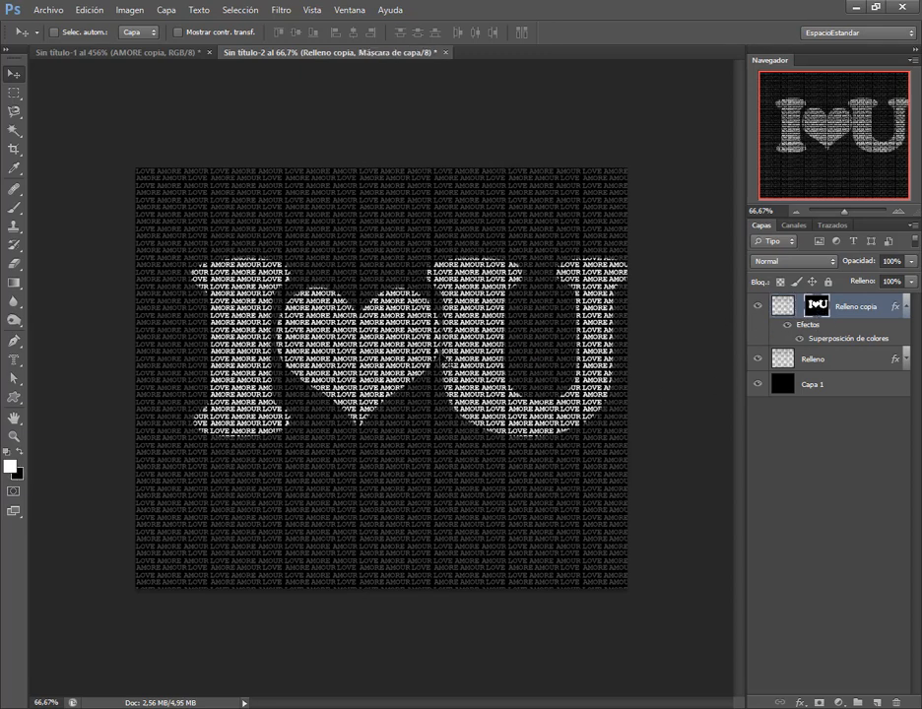
{"action": "left_click_drag", "start_coordinate": [508, 327], "coordinate": [461, 328]}
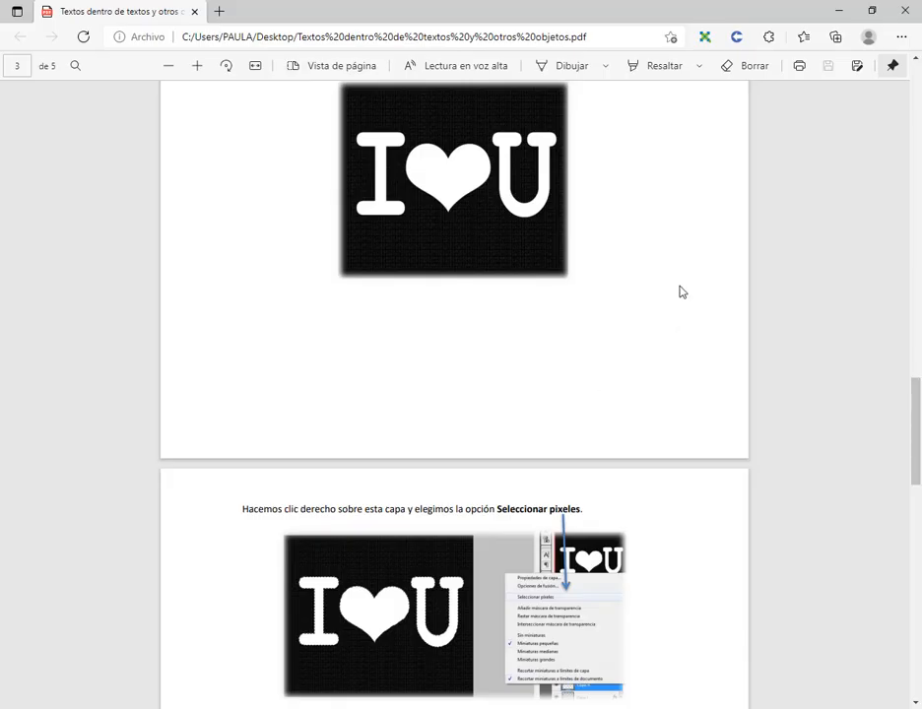
Switch to the exercise PDF in the browser and review its final instructions on color overlay, flattening layers and the sample designs.
{"action": "scroll", "coordinate": [667, 298], "scroll_direction": "down", "scroll_amount": 1}
{"action": "scroll", "coordinate": [666, 298], "scroll_direction": "down", "scroll_amount": 5}
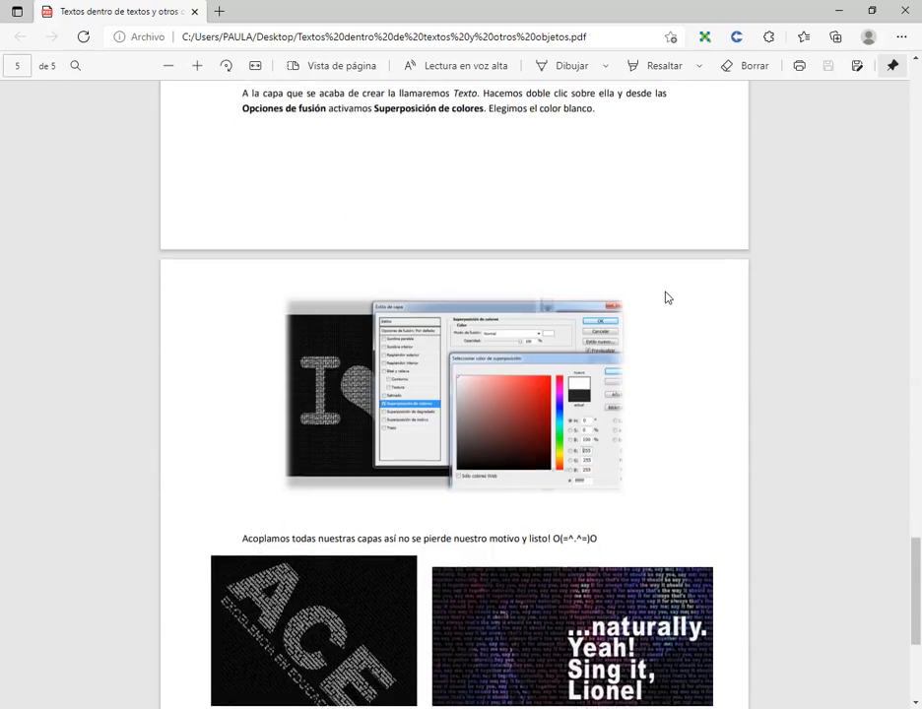
{"action": "scroll", "coordinate": [666, 299], "scroll_direction": "down", "scroll_amount": 3}
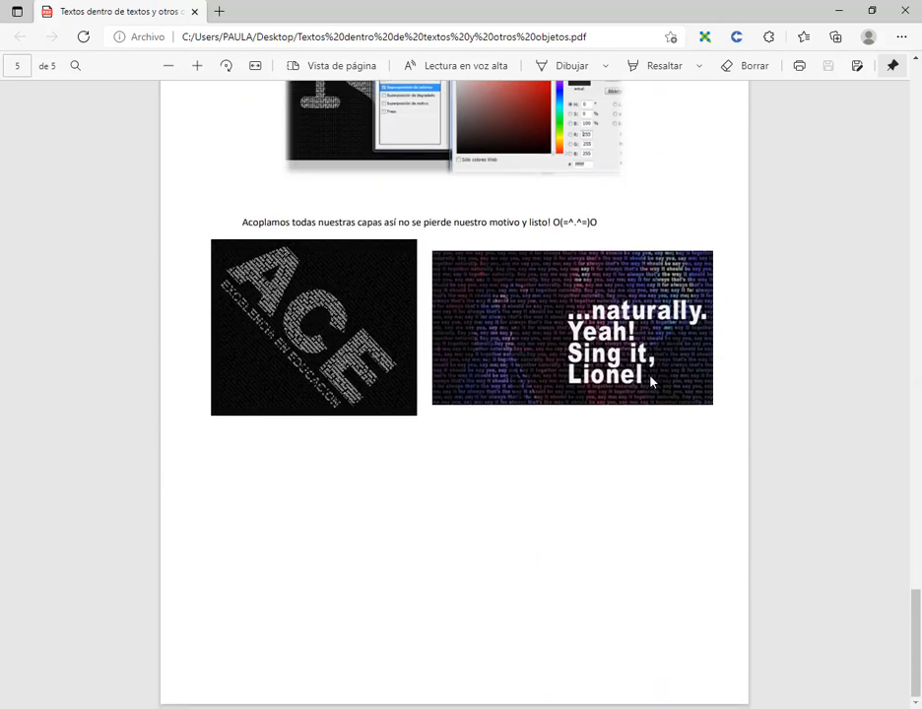
{"action": "scroll", "coordinate": [545, 308], "scroll_direction": "up", "scroll_amount": 2}
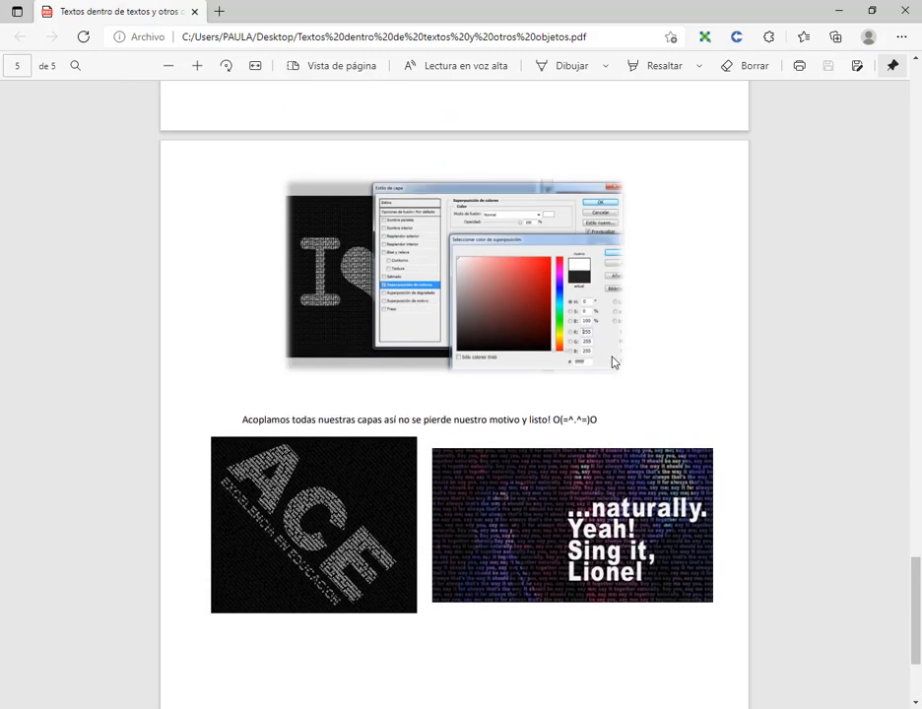